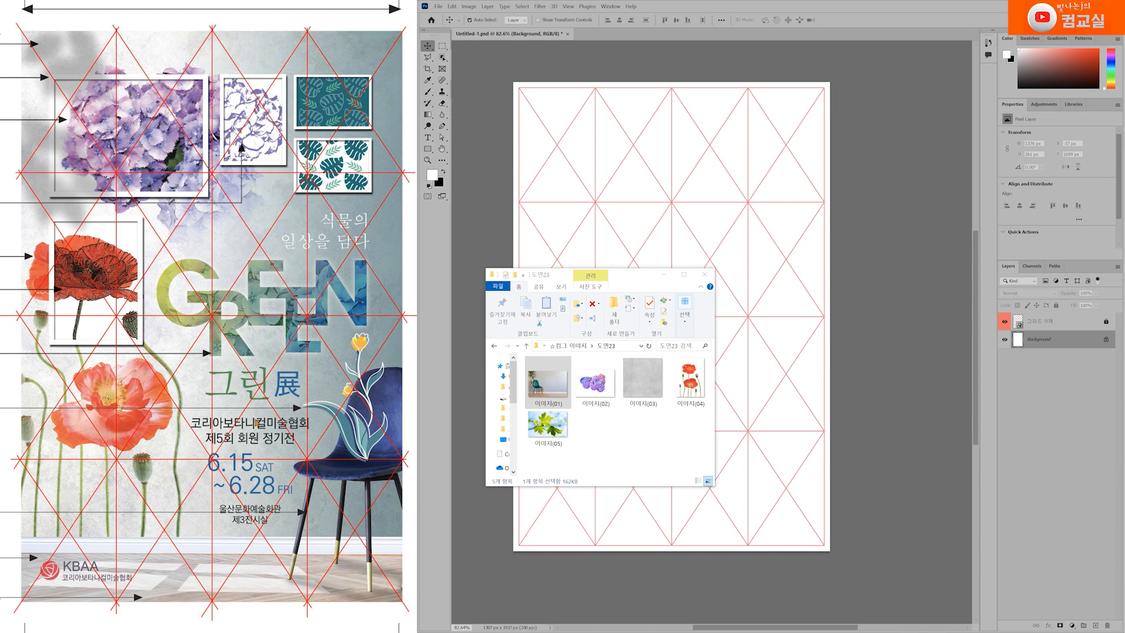
# Examine the reference poster and its 이미지(01) notes on using only the floor part and placing it as in the original
pyautogui.click(249, 415)
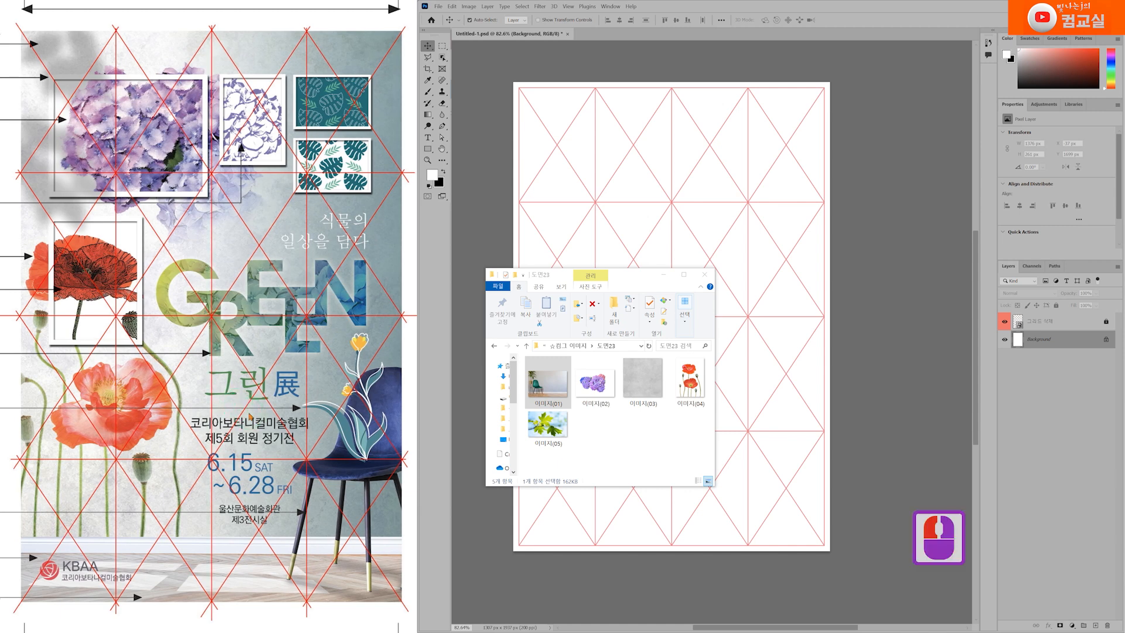
pyautogui.doubleClick(208, 452)
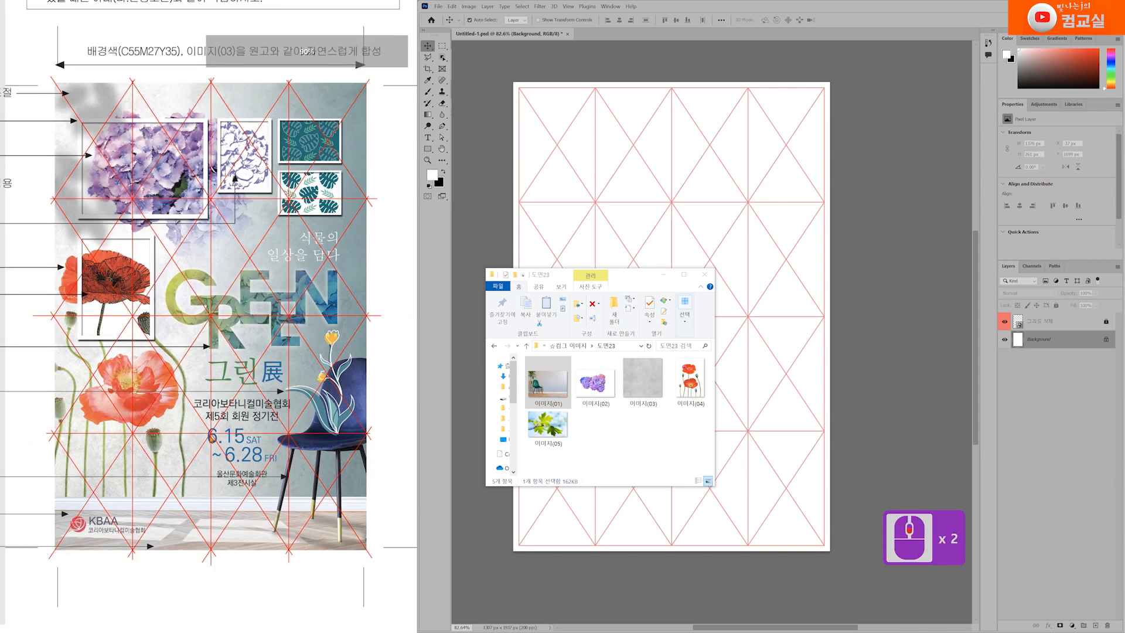
pyautogui.moveTo(167, 351); pyautogui.dragTo(161, 327)
pyautogui.scroll(2, 161, 327)
pyautogui.click(169, 413)
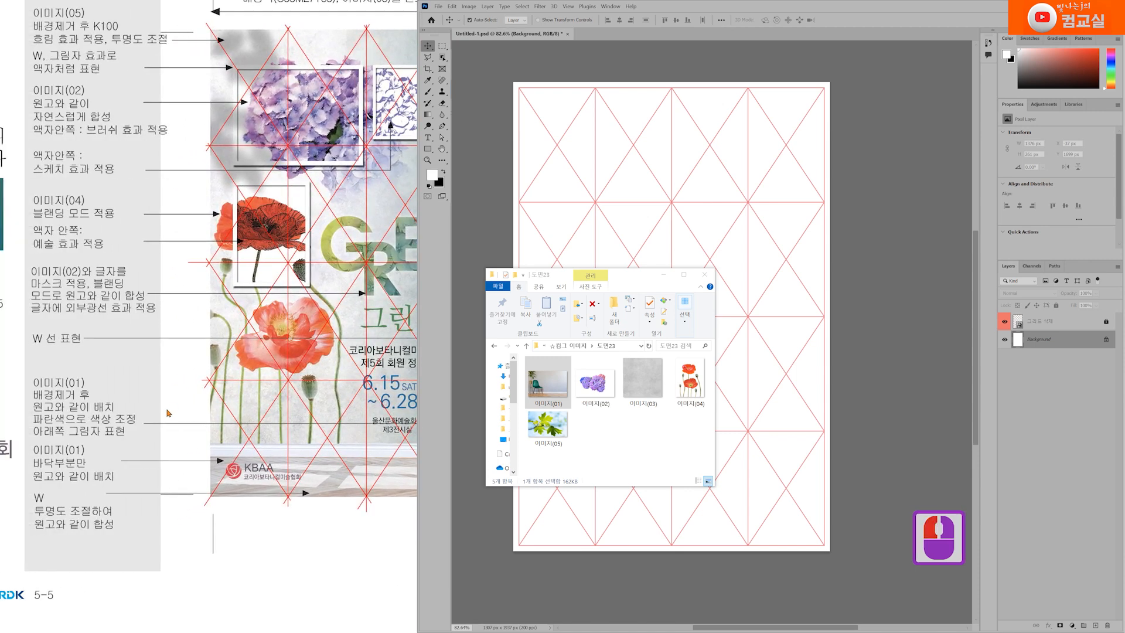
pyautogui.click(128, 467)
pyautogui.click(78, 457)
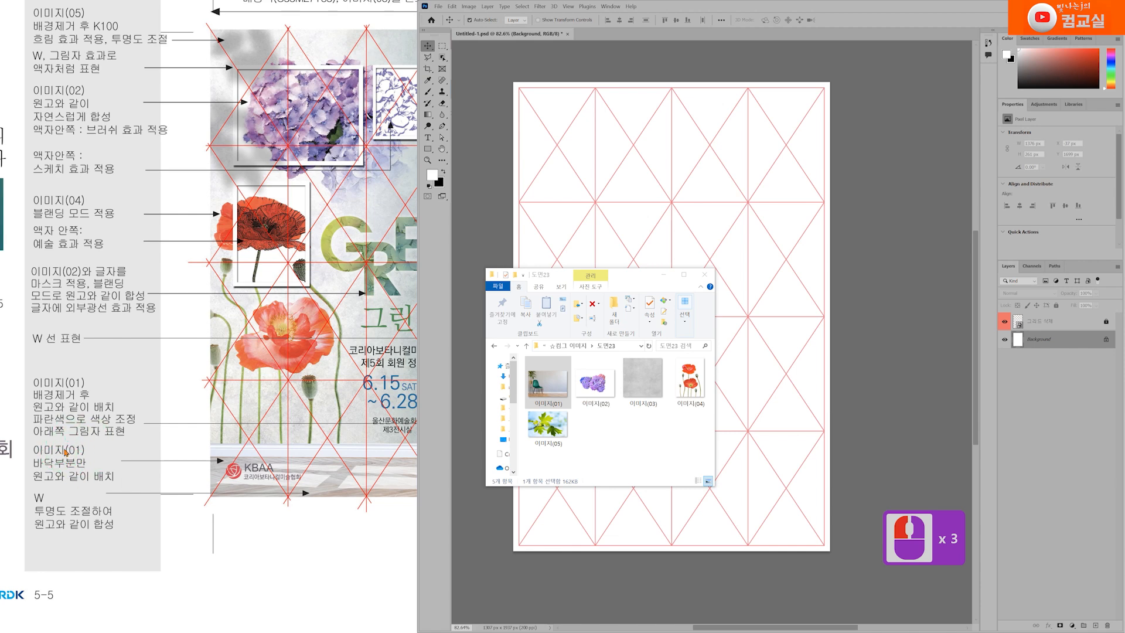
pyautogui.click(73, 473)
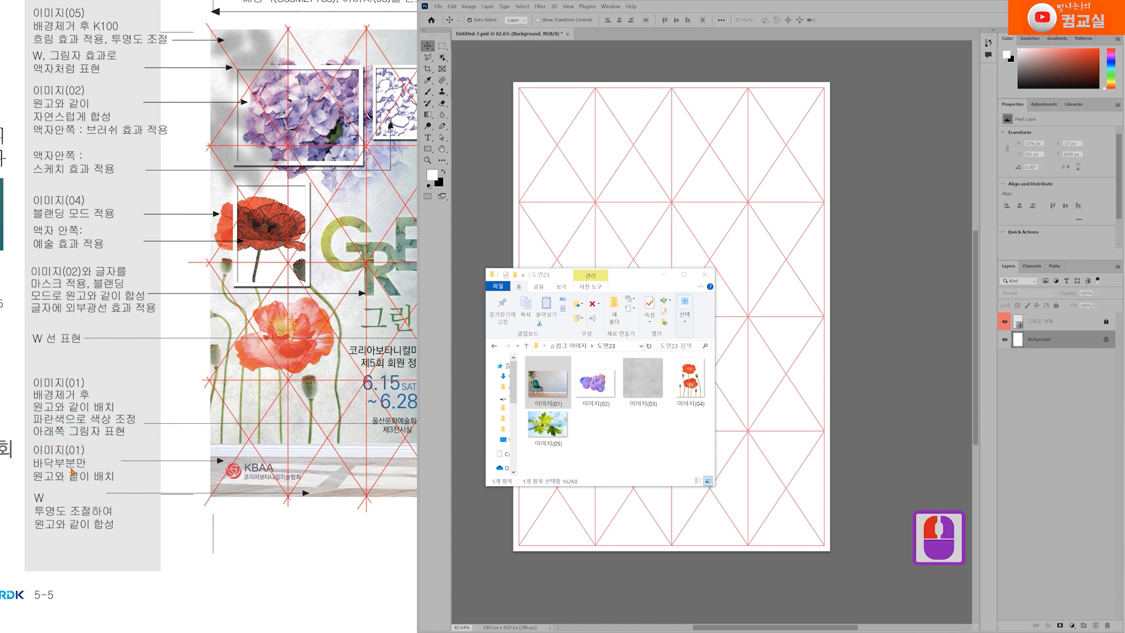
pyautogui.click(73, 486)
pyautogui.click(97, 481)
pyautogui.click(223, 494)
# Open 이미지(01) from the 도면23 folder as a floating image window and enlarge it to show the room photo
pyautogui.click(648, 437)
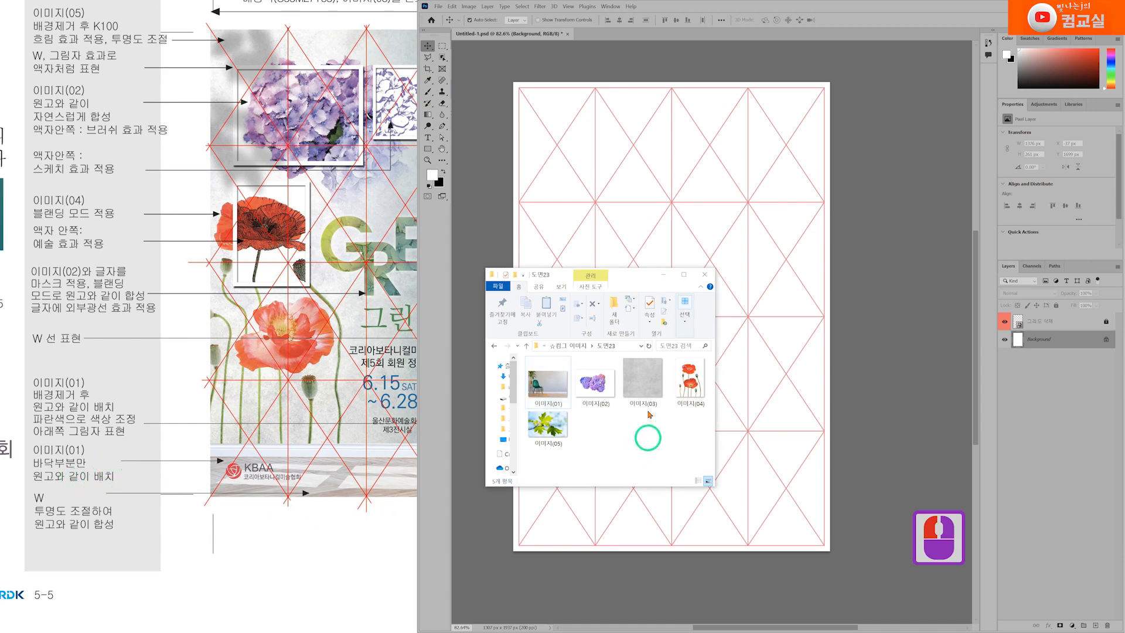
pyautogui.moveTo(637, 278); pyautogui.dragTo(357, 273)
pyautogui.moveTo(267, 380); pyautogui.dragTo(872, 30)
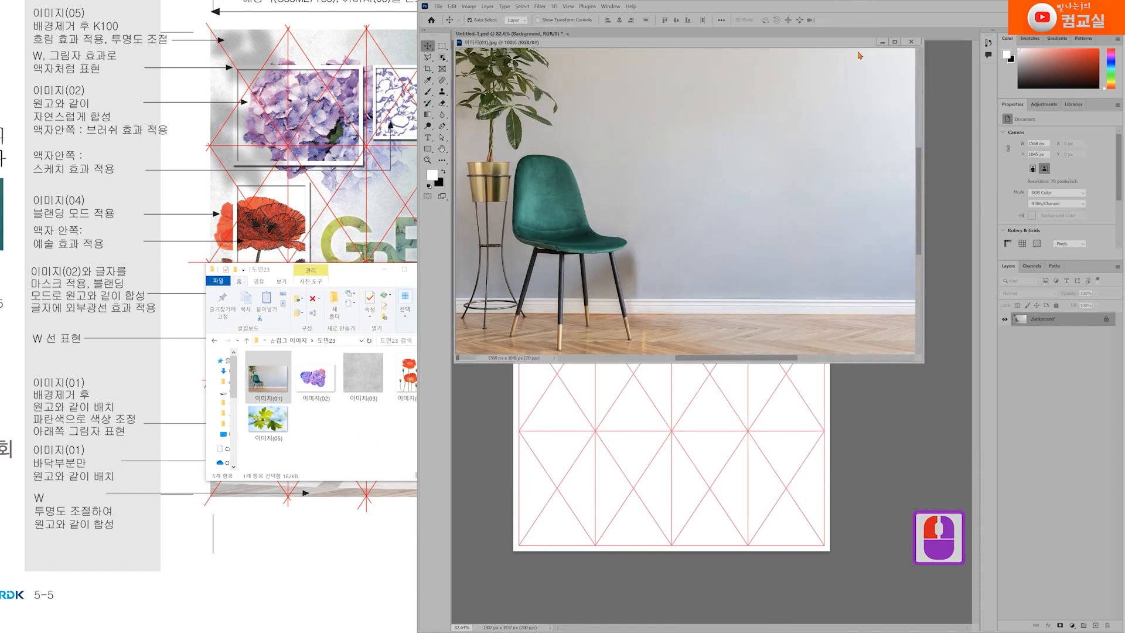
pyautogui.moveTo(919, 362); pyautogui.dragTo(954, 417)
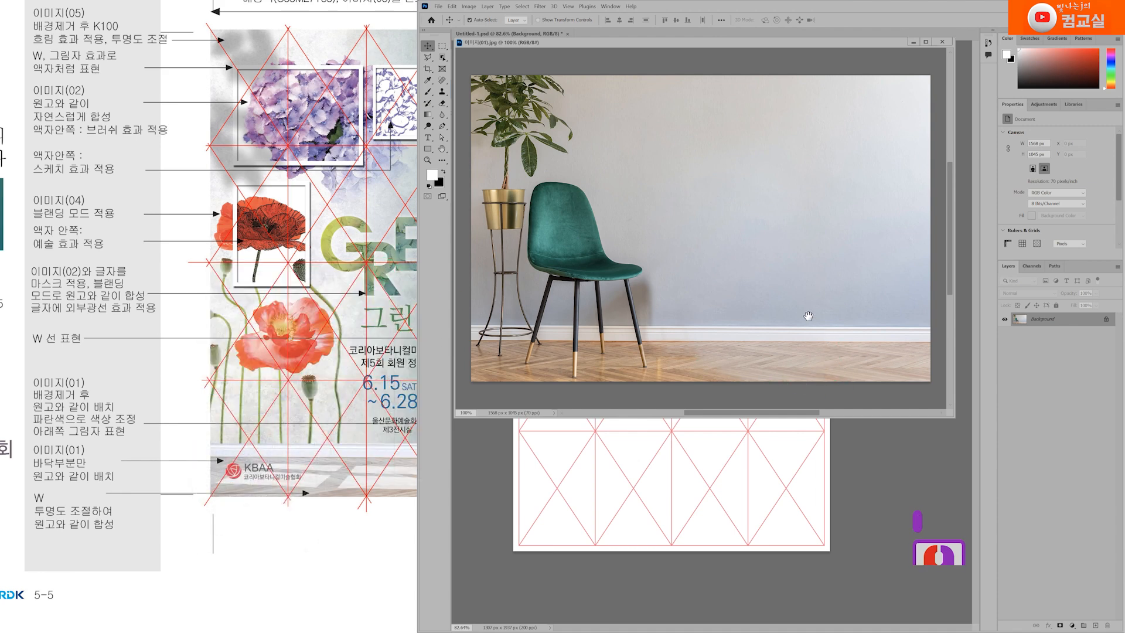
# Select the baseboard and floor area beside the chair with a rectangular marquee, copy it into the poster document, and minimize the photo
pyautogui.hscroll(4, 719, 293)
pyautogui.click(442, 45)
pyautogui.moveTo(873, 294); pyautogui.dragTo(586, 388)
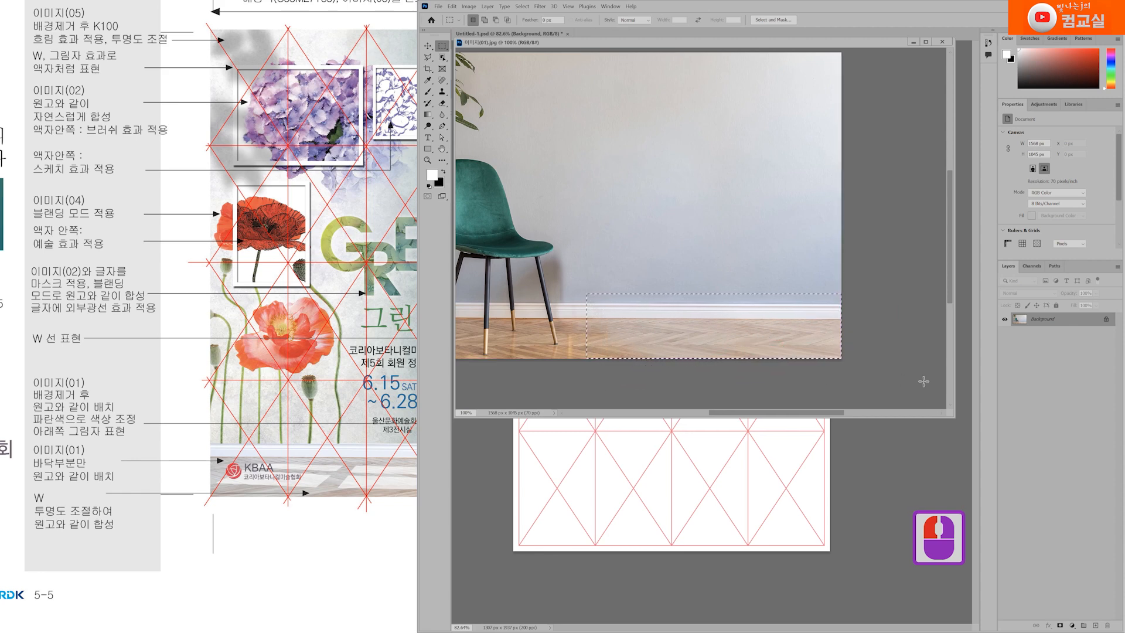
pyautogui.moveTo(744, 344); pyautogui.dragTo(697, 504)
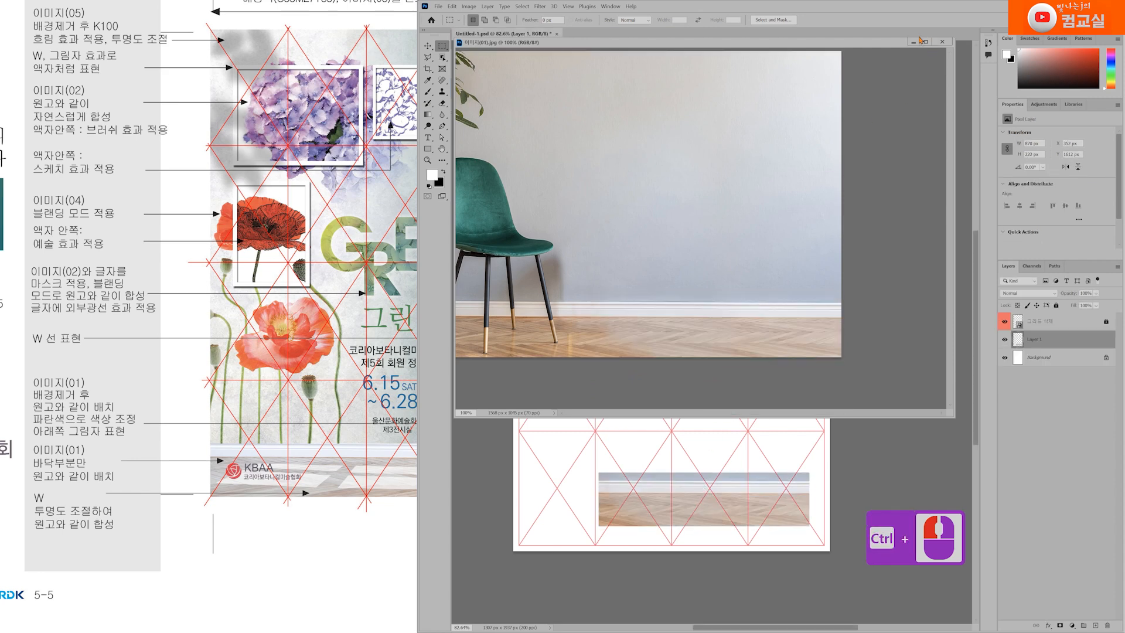
pyautogui.click(919, 41)
# Free-transform the pasted floor strip so it spans the poster's full width along its lower edge, matching the reference
pyautogui.click(759, 407)
pyautogui.hotkey('ctrl', 't')
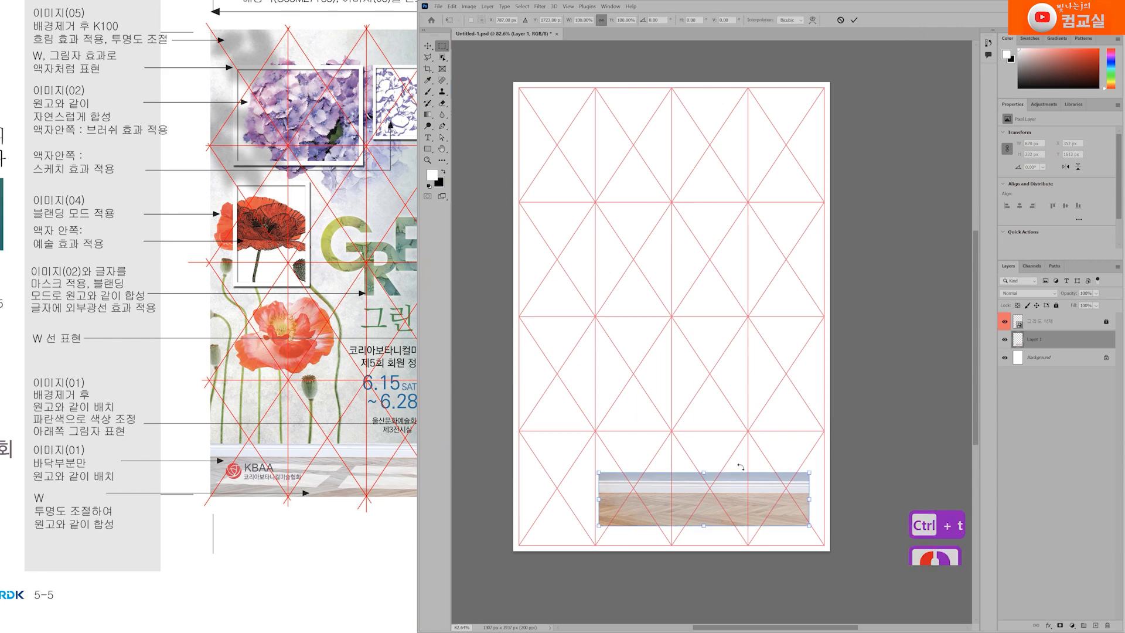
pyautogui.moveTo(599, 530); pyautogui.dragTo(512, 560)
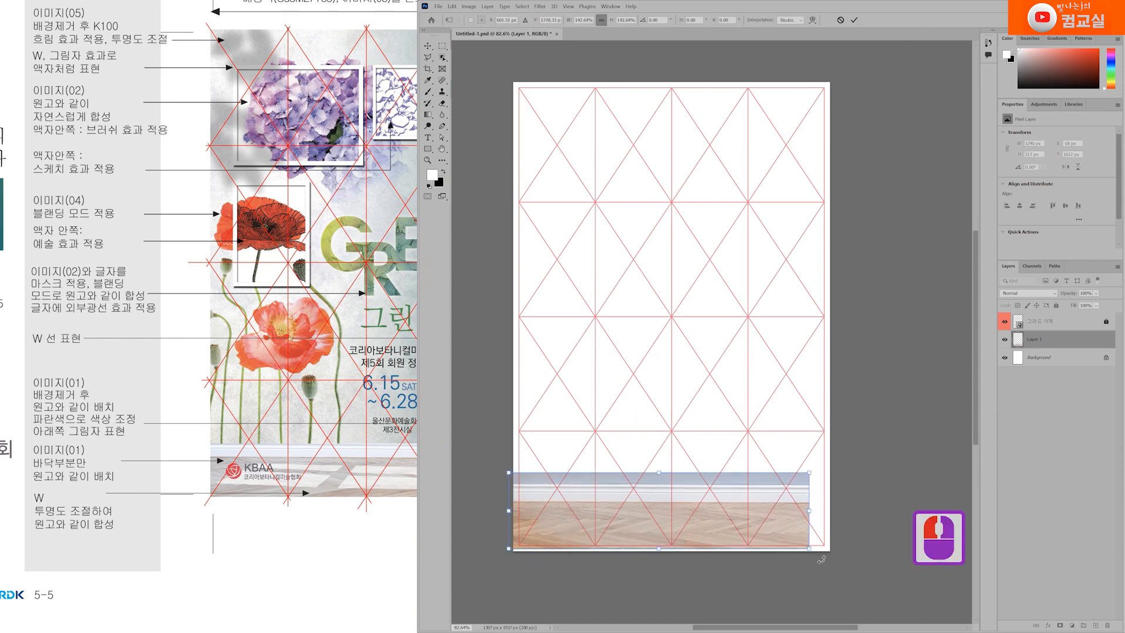
pyautogui.moveTo(810, 549)
pyautogui.mouseDown()
pyautogui.moveTo(835, 556)
pyautogui.moveTo(810, 535)
pyautogui.mouseUp()
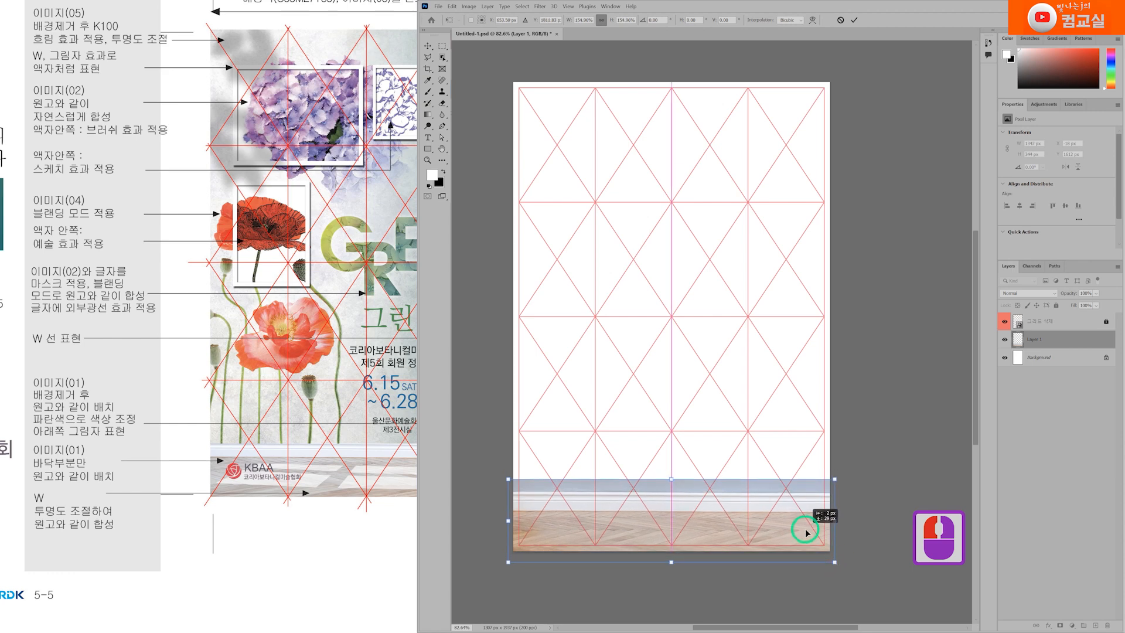
pyautogui.moveTo(368, 468); pyautogui.dragTo(303, 467)
pyautogui.moveTo(677, 565); pyautogui.dragTo(674, 559)
pyautogui.moveTo(840, 520); pyautogui.dragTo(835, 532)
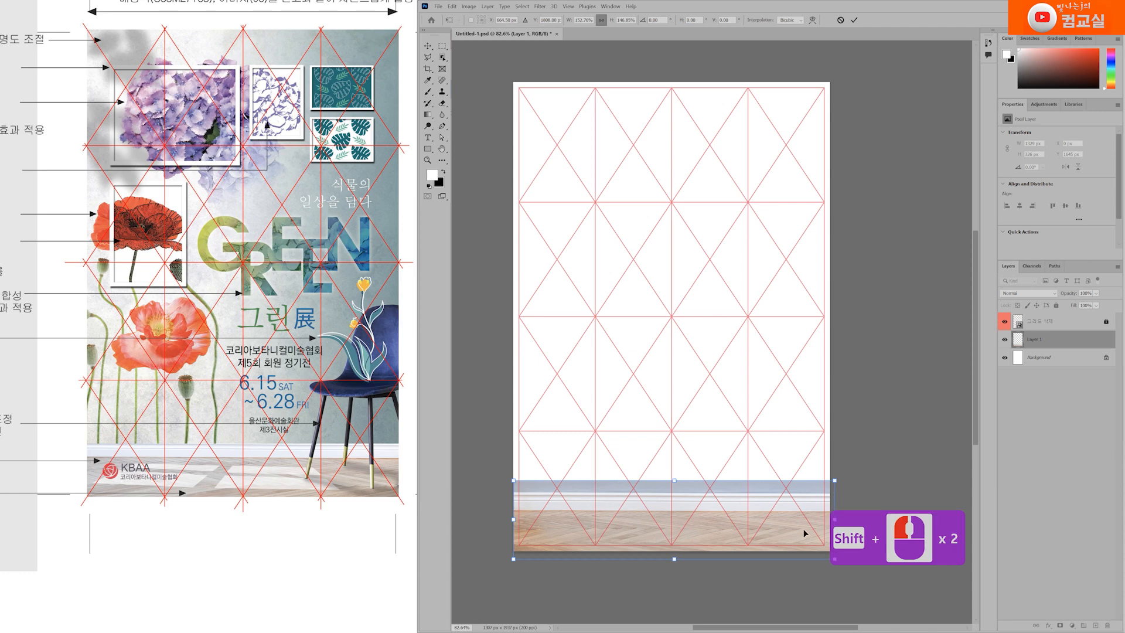
pyautogui.moveTo(792, 538); pyautogui.dragTo(790, 541)
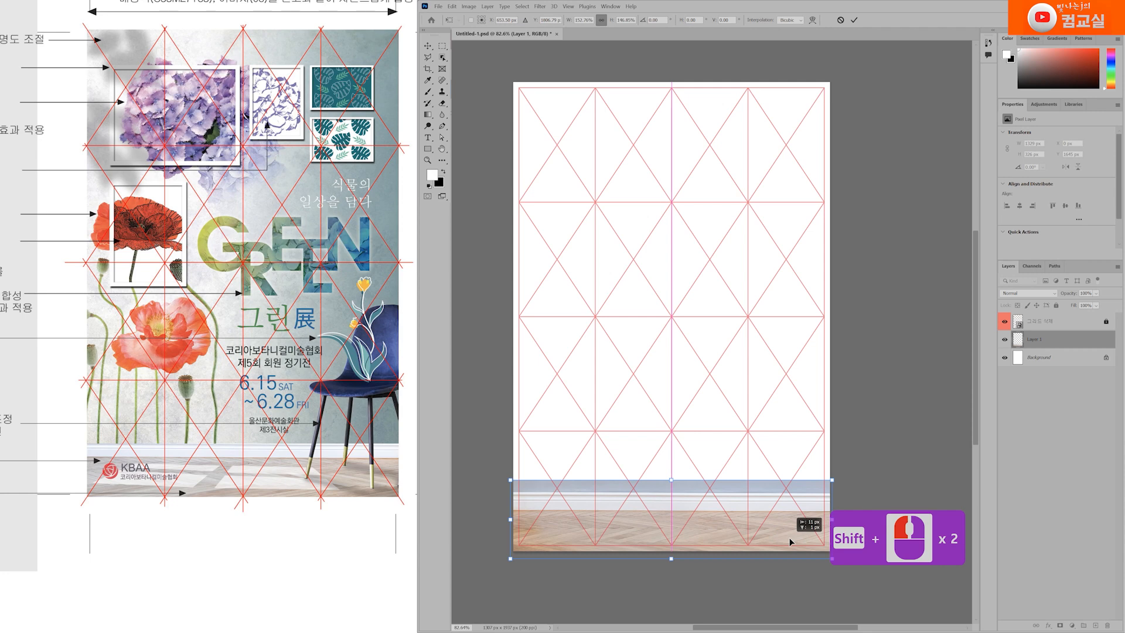
pyautogui.press('Return')
# Nudge the floor strip vertically in small increments to align it with the grid as in the reference
pyautogui.press('m')
pyautogui.hotkey('ctrl', 'Down')
pyautogui.hotkey('ctrl', 'Down')
pyautogui.hotkey('ctrl', 'Down')
pyautogui.hotkey('ctrl', 'Down')
pyautogui.hotkey('ctrl', 'Down')
pyautogui.hotkey('ctrl', 'Down')
pyautogui.hotkey('ctrl', 'Down')
pyautogui.hotkey('ctrl', 'Up')
pyautogui.hotkey('ctrl', 'Up')
pyautogui.hotkey('ctrl', 'Up')
pyautogui.hotkey('ctrl', 'Up')
pyautogui.hotkey('ctrl', 'Up')
pyautogui.hotkey('ctrl', 'Down')
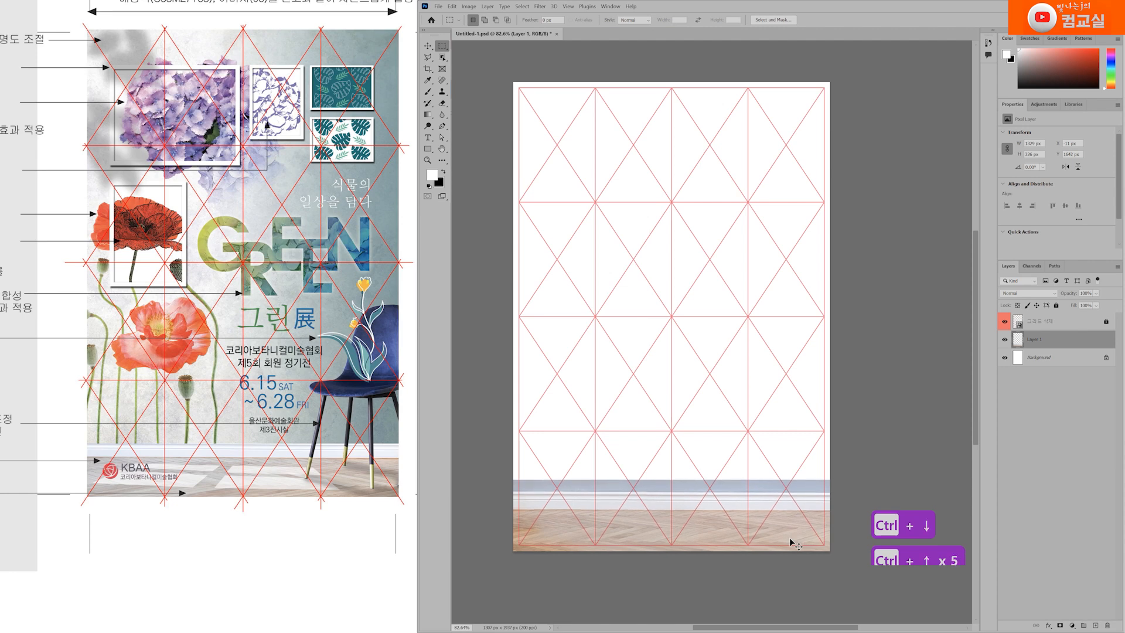
# Reduce the floor strip's height slightly from its lower and upper edges with Free Transform
pyautogui.hotkey('ctrl', 't')
pyautogui.moveTo(672, 557); pyautogui.dragTo(670, 554)
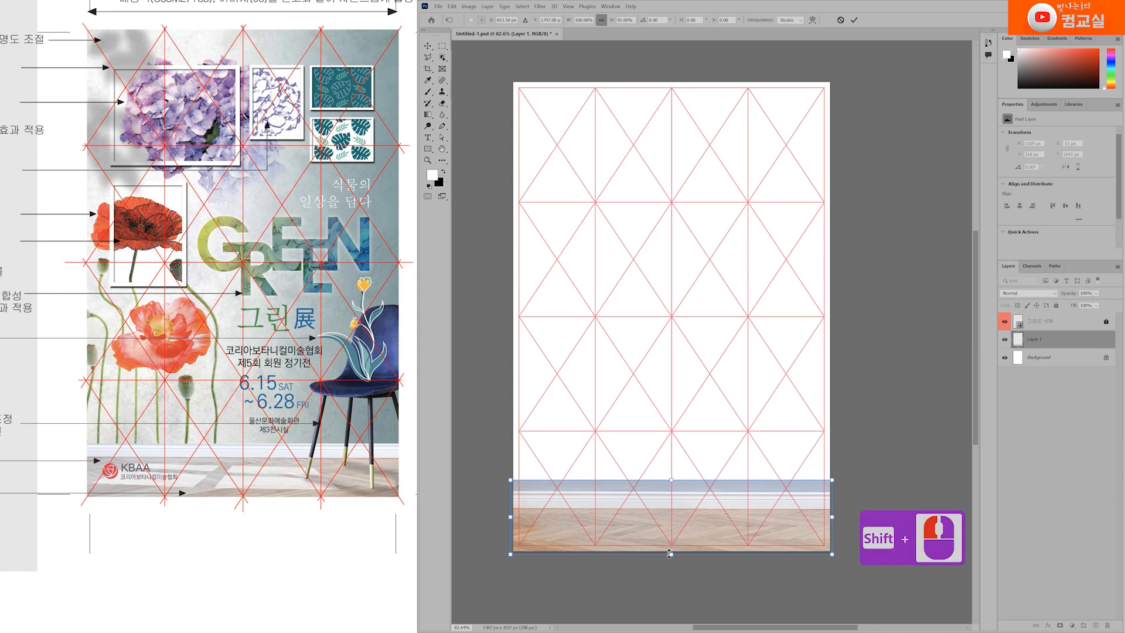
pyautogui.moveTo(671, 481); pyautogui.dragTo(670, 483)
pyautogui.press('Return')
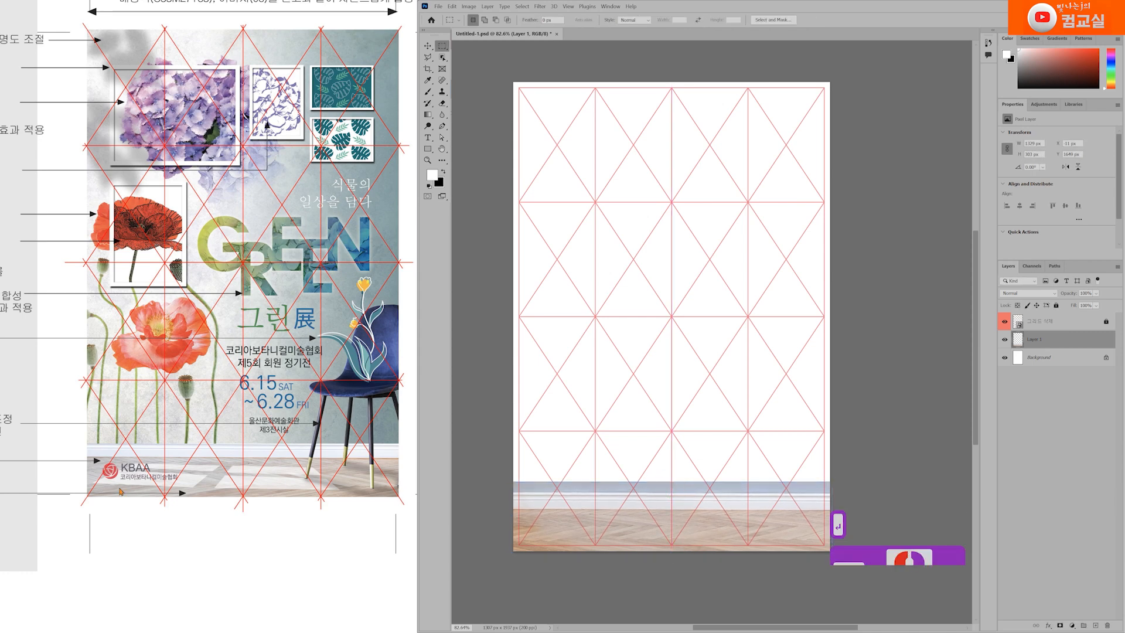
# Examine the reference note on white transparency-adjusted shapes and the window-light patches on the poster's floor
pyautogui.moveTo(121, 491); pyautogui.dragTo(221, 455)
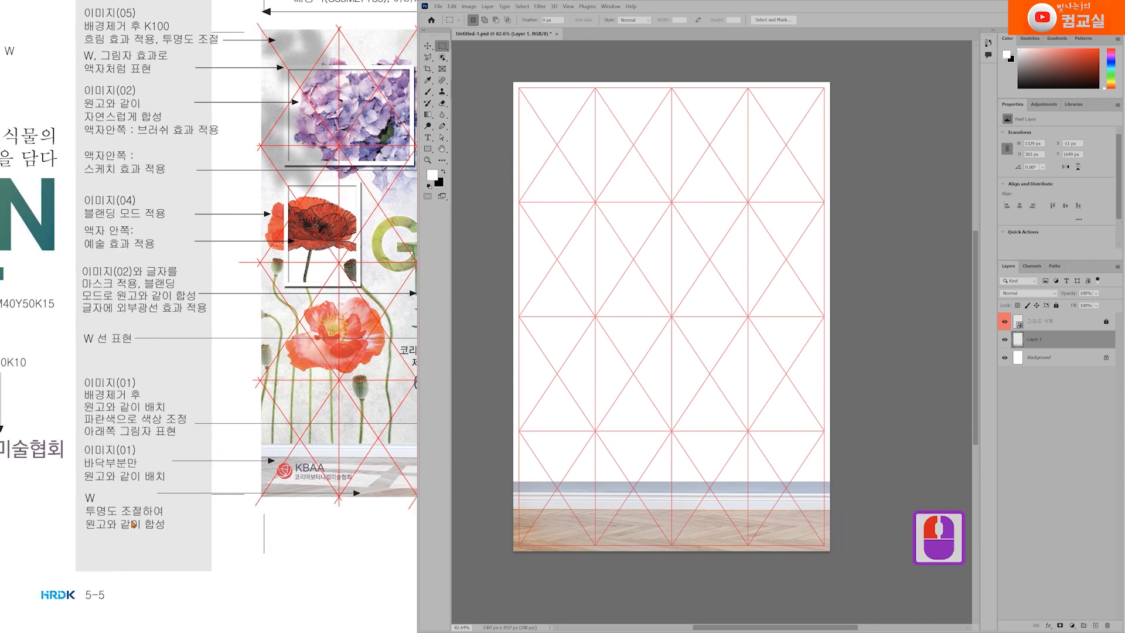
pyautogui.moveTo(117, 524); pyautogui.dragTo(86, 522)
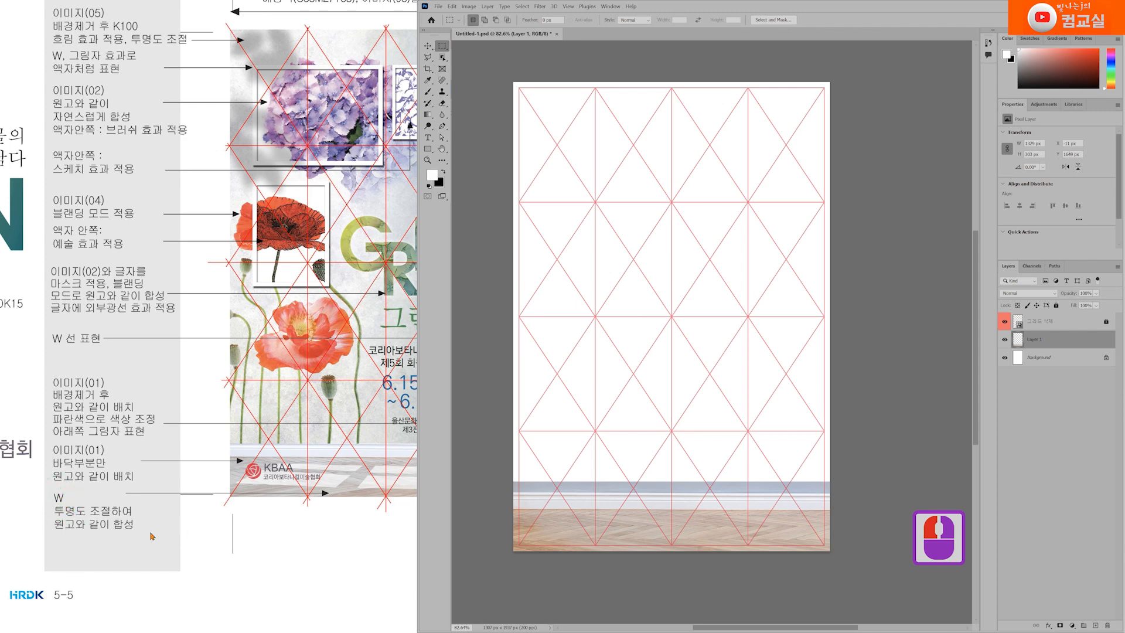
pyautogui.moveTo(314, 491); pyautogui.dragTo(210, 486)
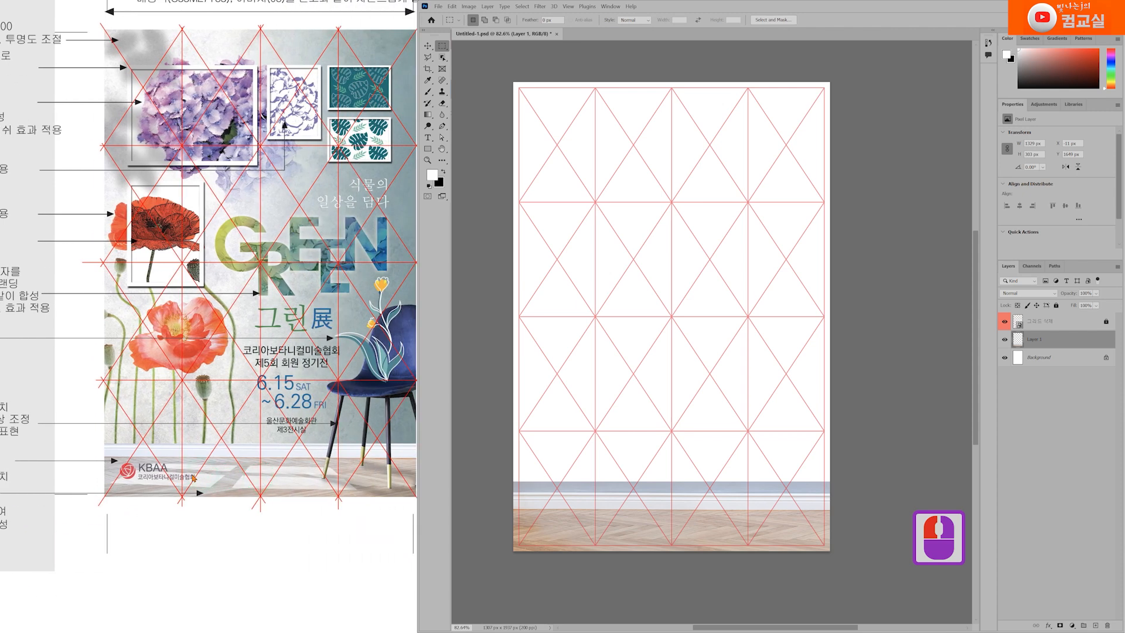
pyautogui.click(188, 477)
pyautogui.click(187, 491)
pyautogui.click(281, 488)
pyautogui.click(284, 505)
pyautogui.moveTo(284, 505); pyautogui.dragTo(272, 508)
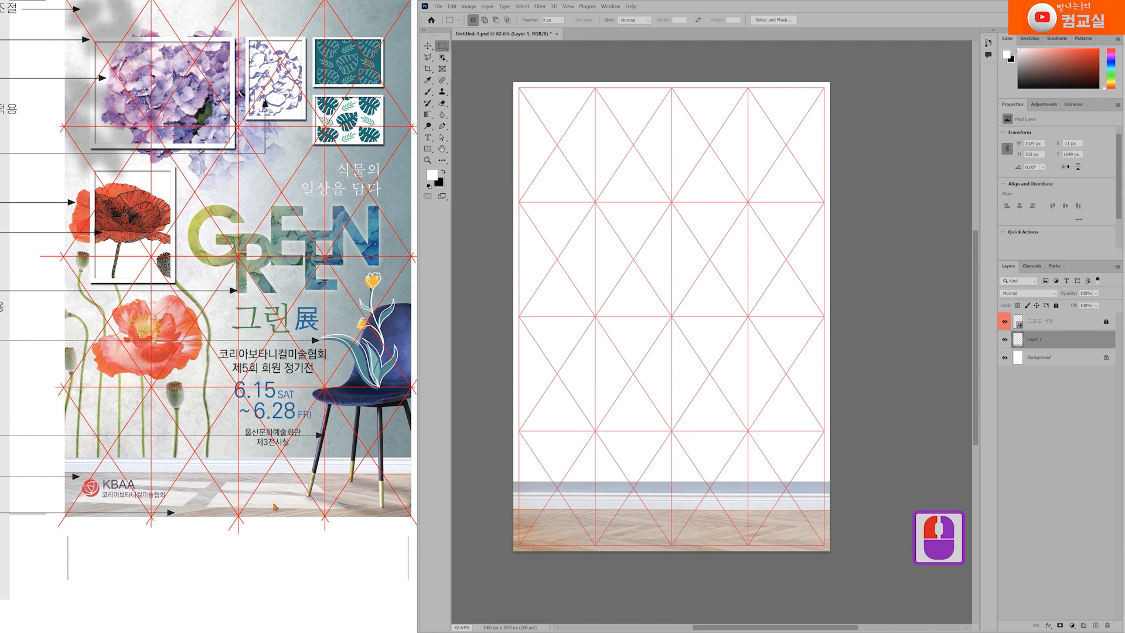
# Set the Pen tool to Shape mode with a white fill
pyautogui.click(442, 126)
pyautogui.click(442, 126)
pyautogui.click(442, 126)
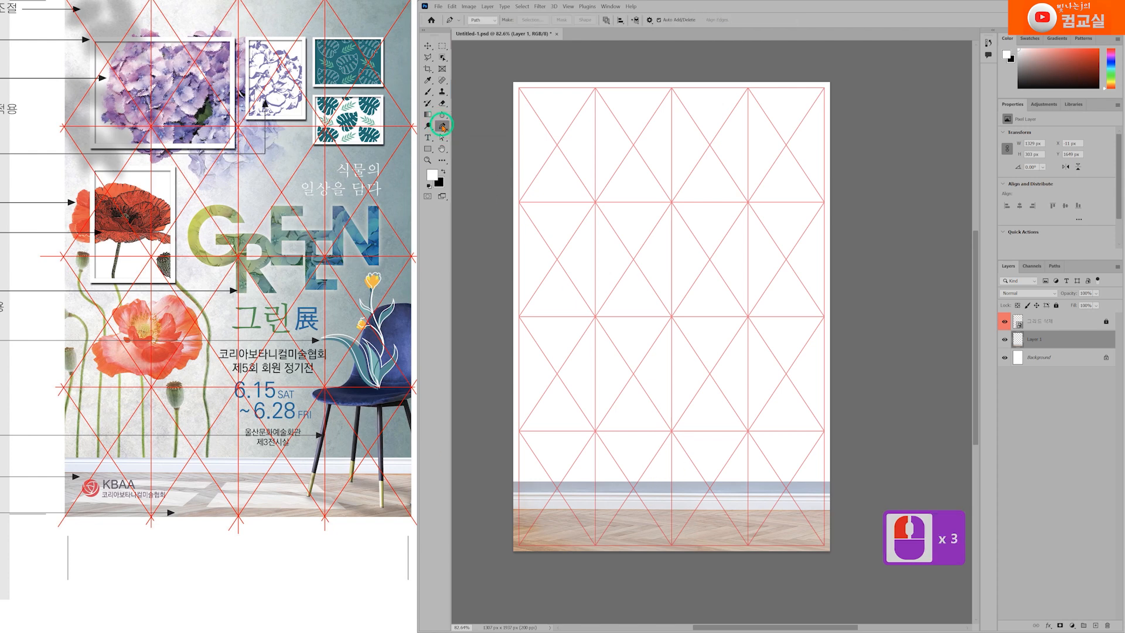
pyautogui.click(484, 22)
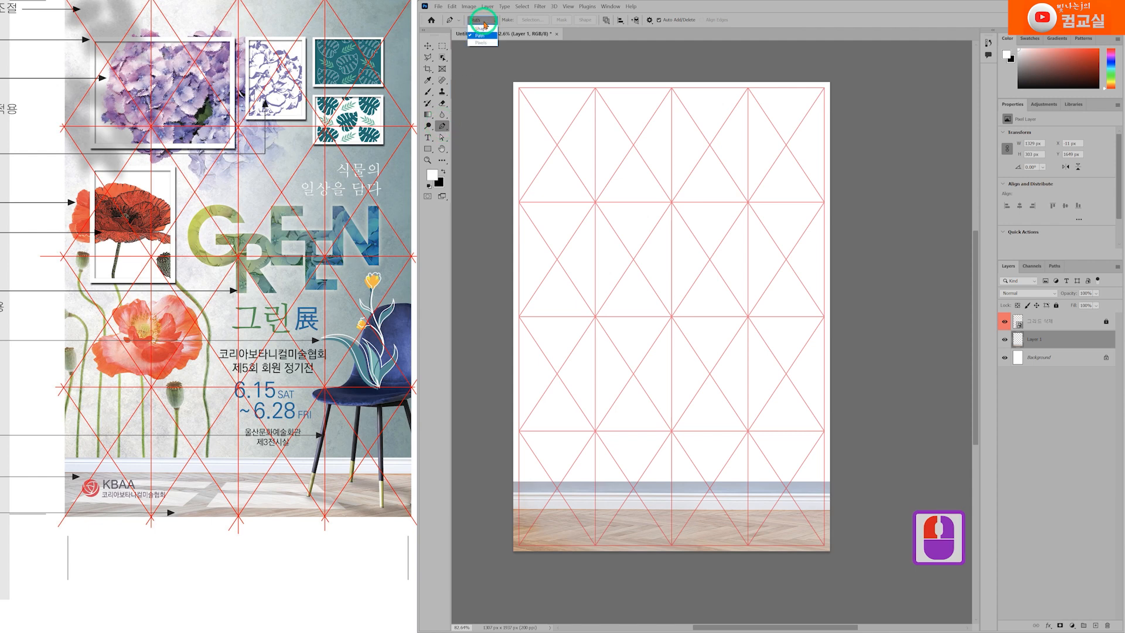
pyautogui.click(481, 28)
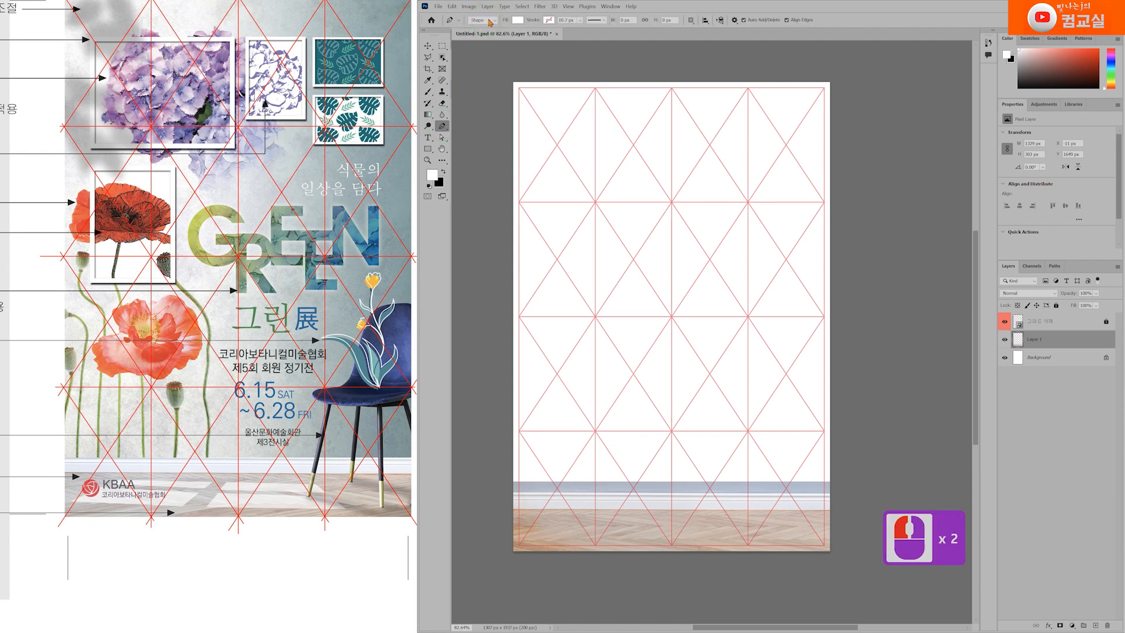
pyautogui.click(518, 21)
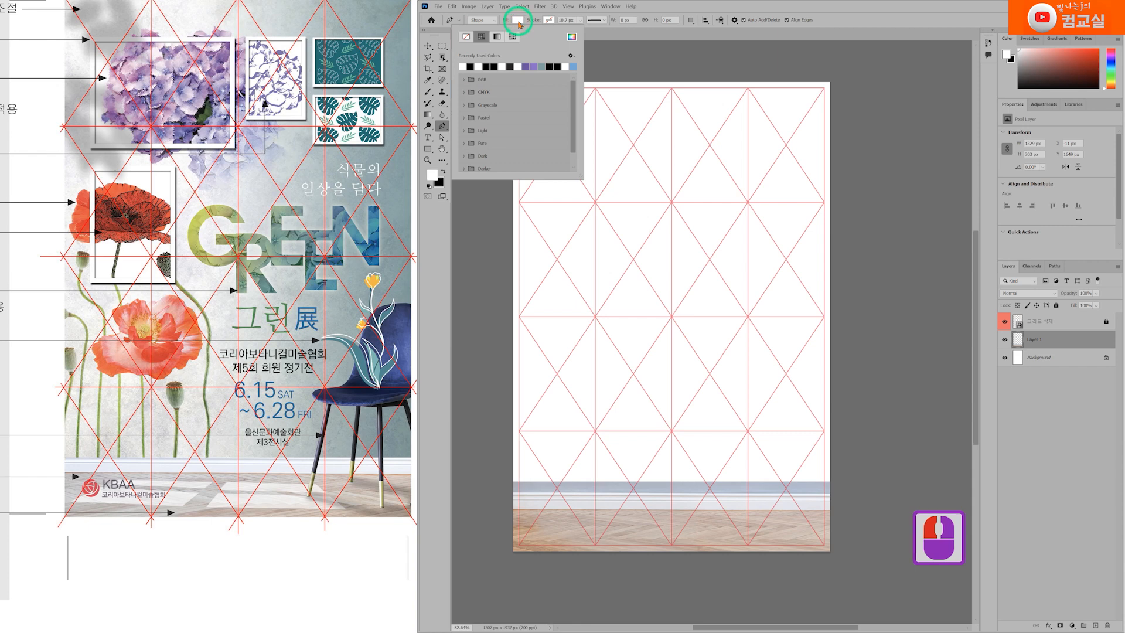
pyautogui.click(572, 38)
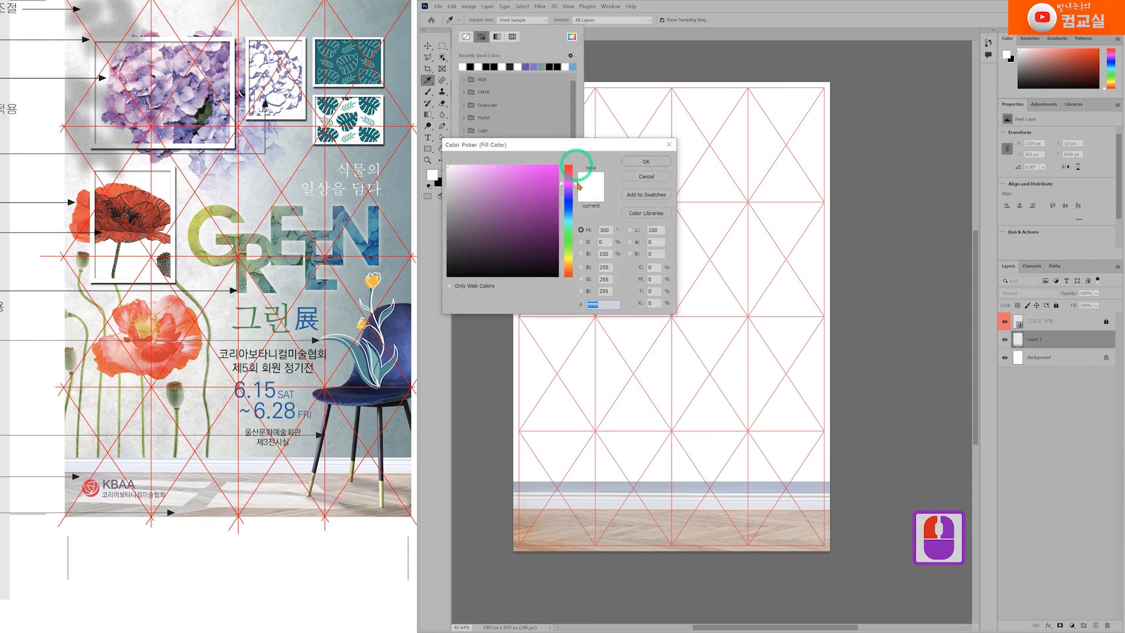
pyautogui.click(658, 163)
# Draw a closed white slanted four-sided light patch on the wooden floor near the poster's lower left corner
pyautogui.click(726, 428)
pyautogui.click(575, 505)
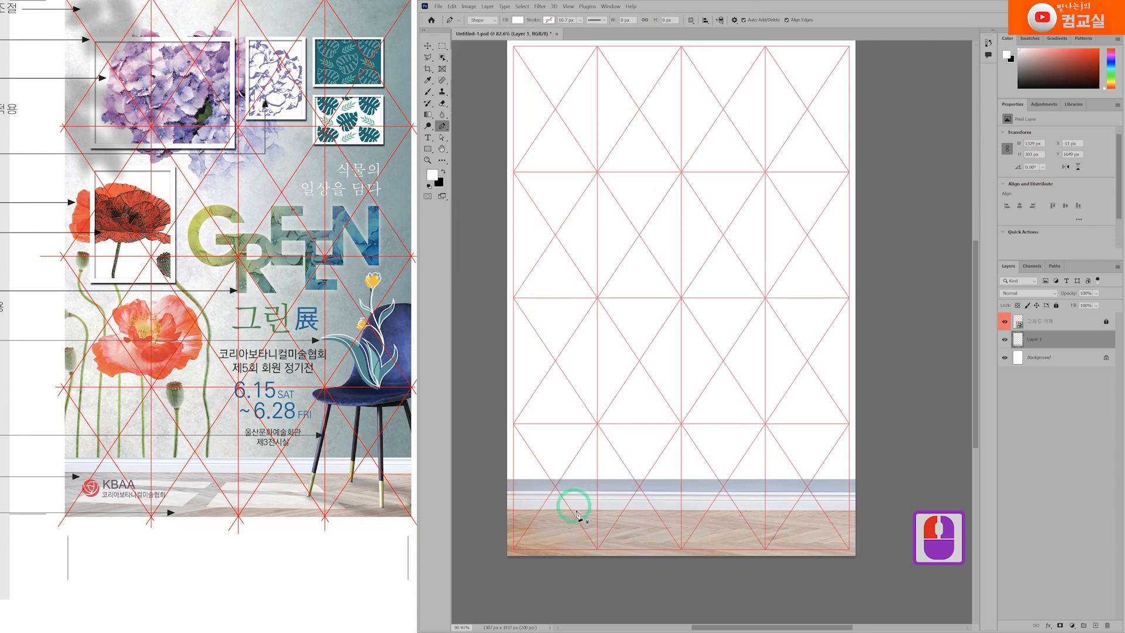
pyautogui.scroll(2, 579, 516)
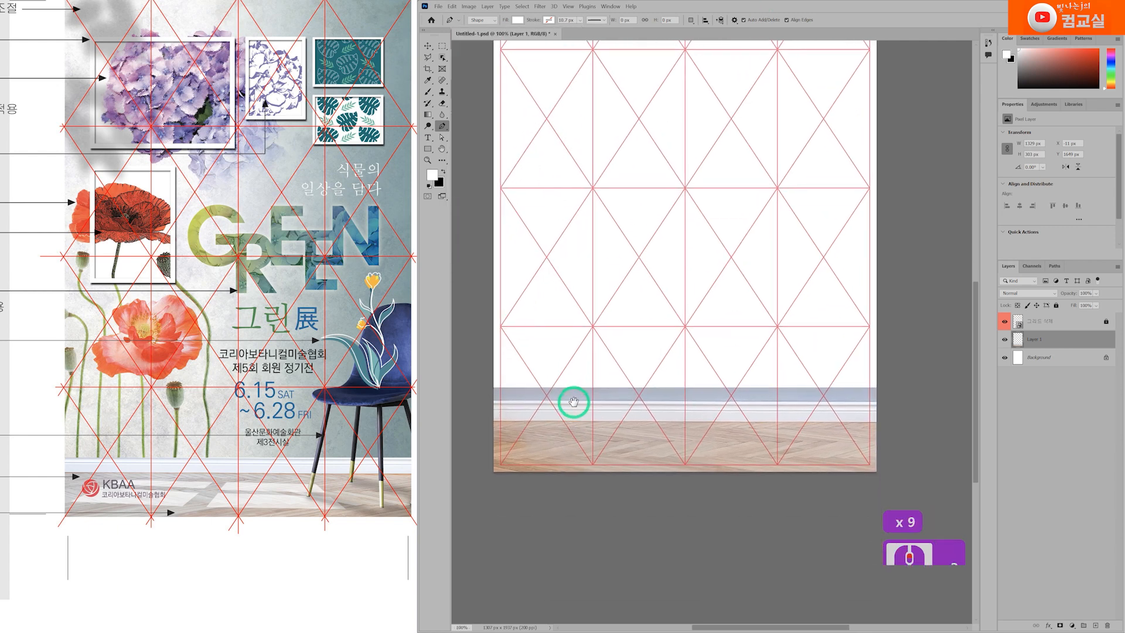
pyautogui.click(504, 451)
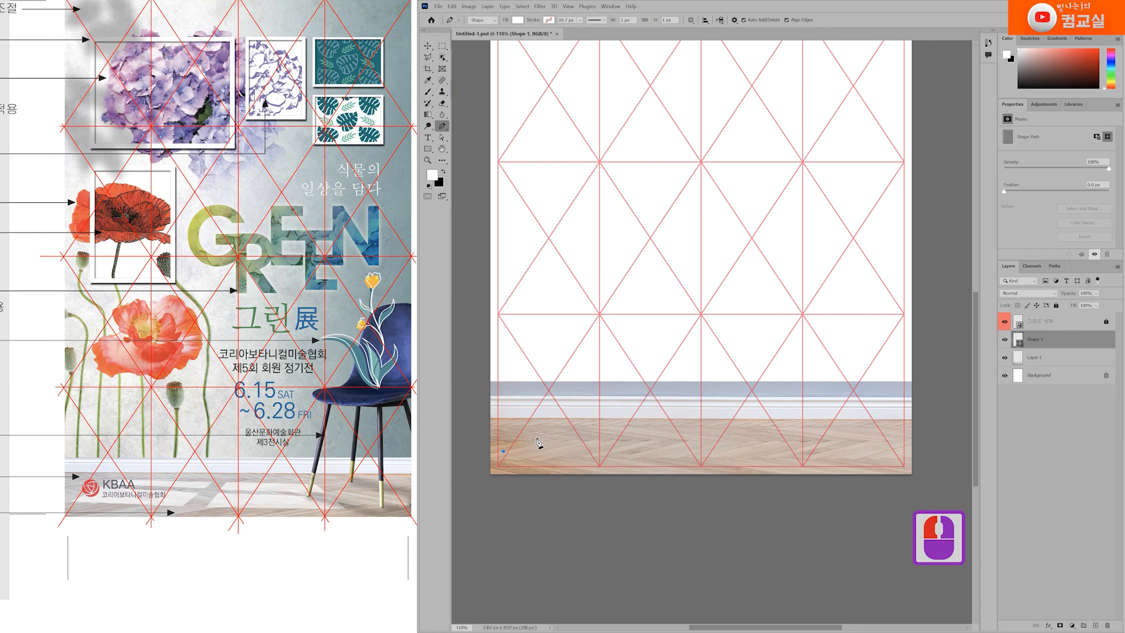
pyautogui.click(653, 441)
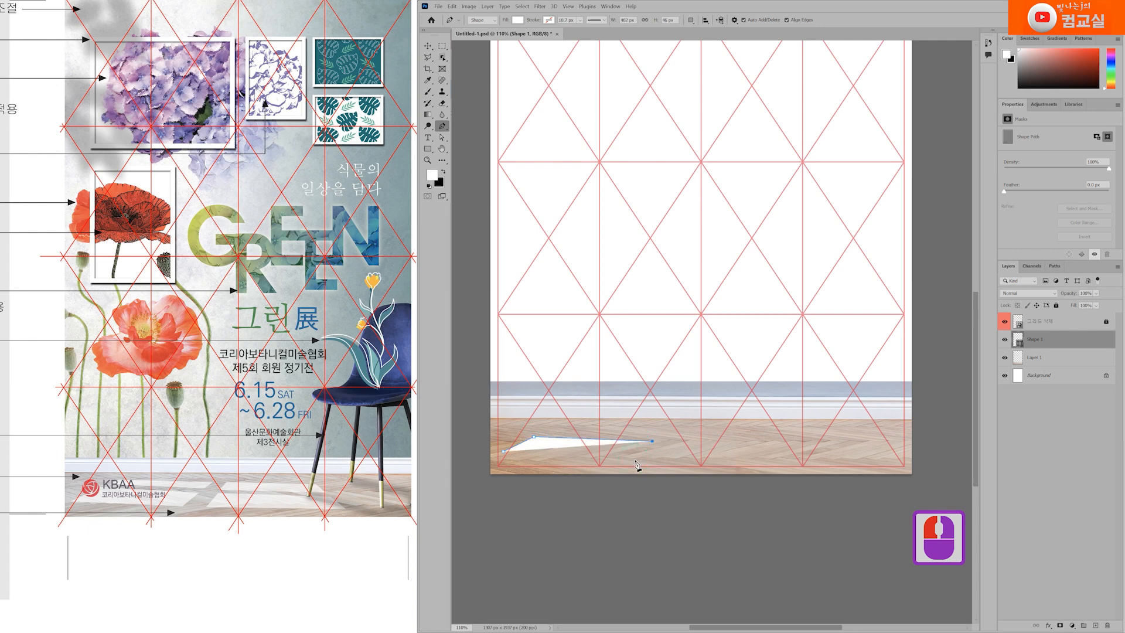
pyautogui.click(634, 459)
pyautogui.click(504, 451)
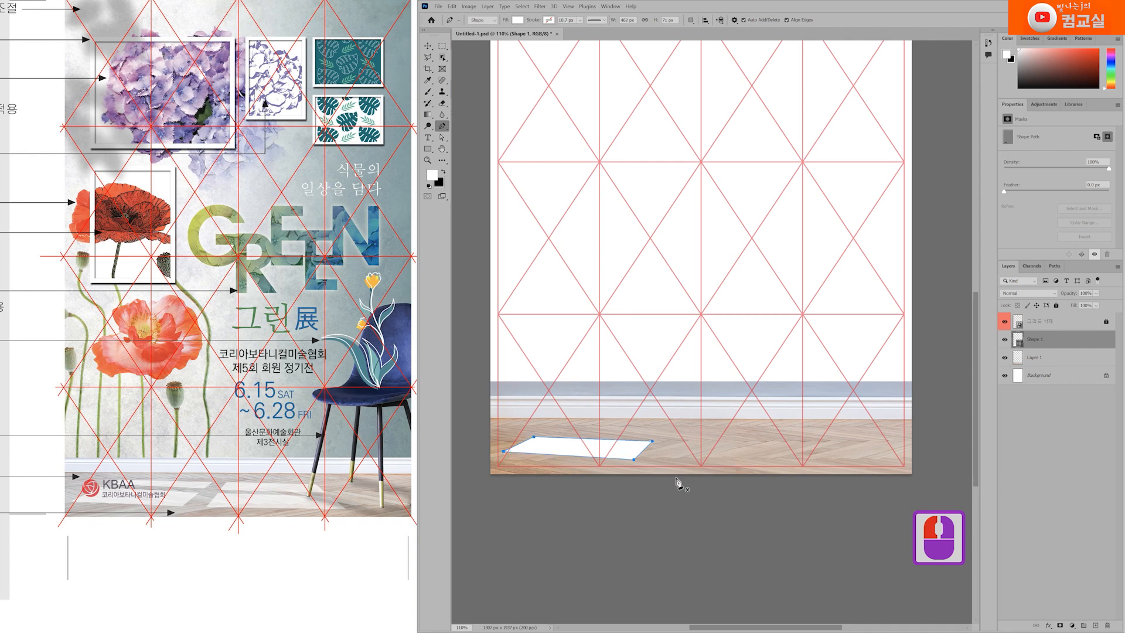
# Draw a second, narrower white four-sided light patch just behind the first one on the floor with the Pen tool
pyautogui.scroll(1, 573, 436)
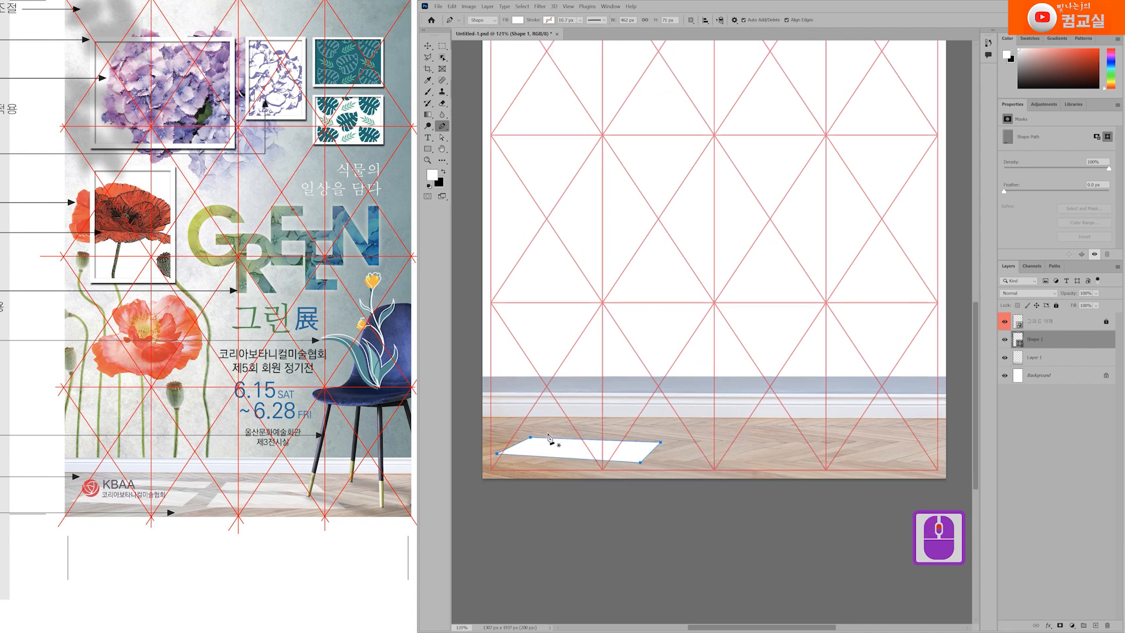
pyautogui.click(548, 433)
pyautogui.click(568, 422)
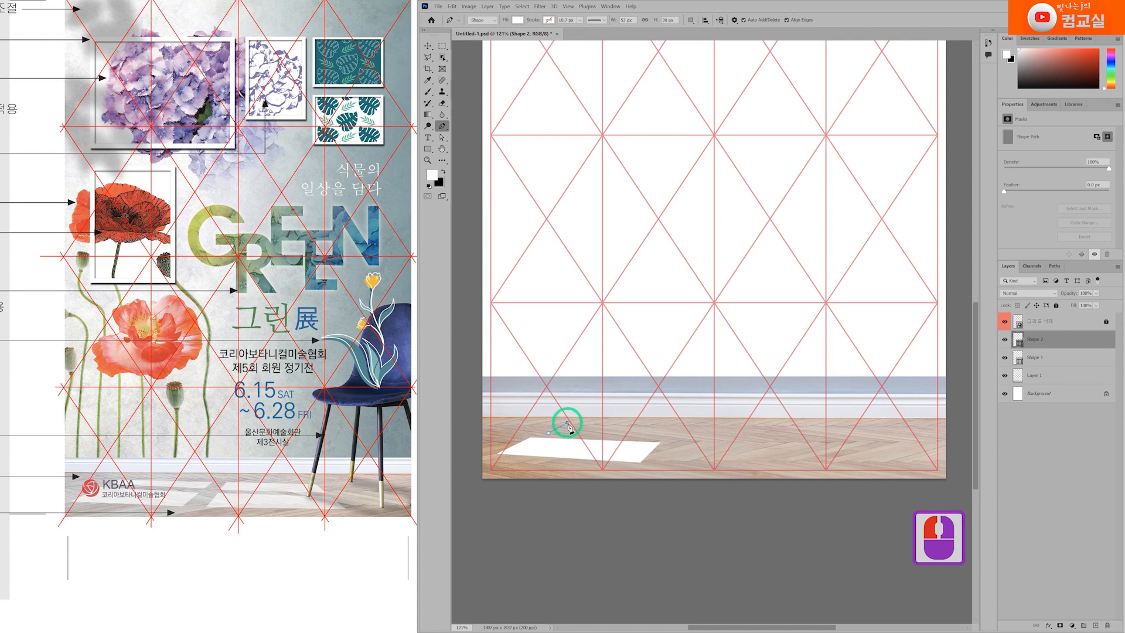
pyautogui.click(682, 428)
pyautogui.click(669, 437)
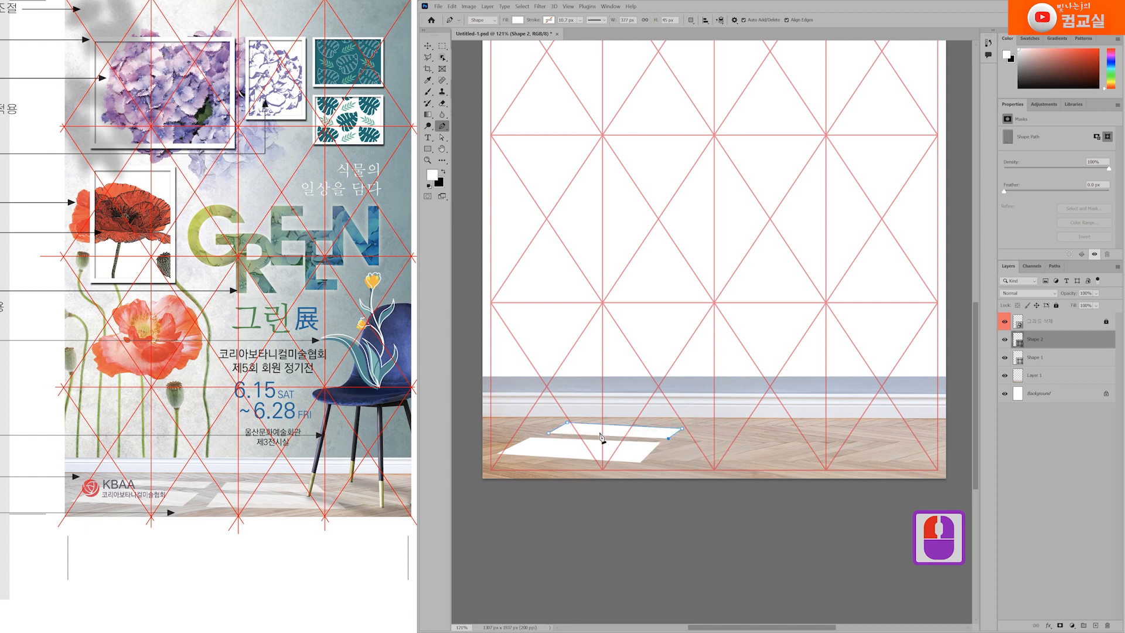
pyautogui.click(549, 434)
# Draw a third white four-sided light patch on the floor to the right of the first one, widening toward the front
pyautogui.hscroll(3, 671, 395)
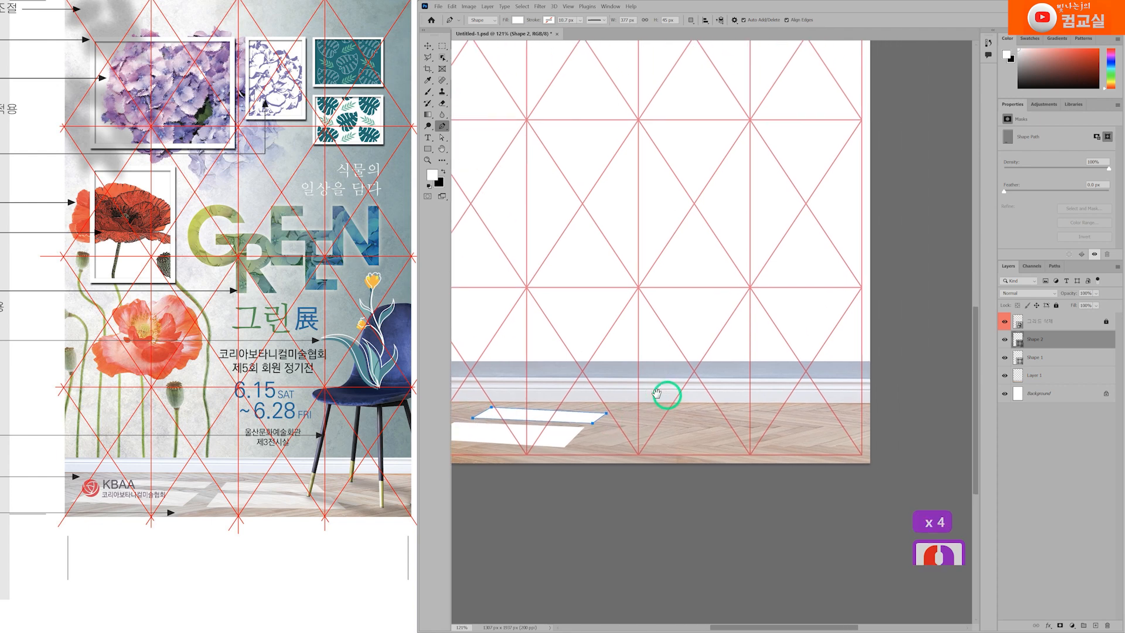
pyautogui.click(578, 446)
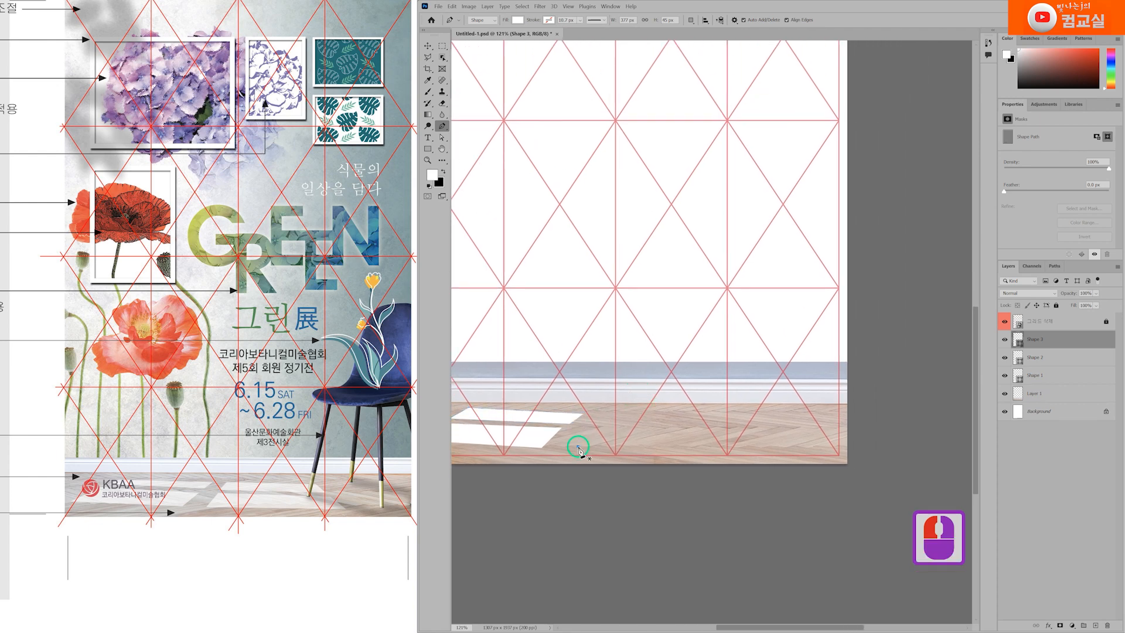
pyautogui.click(590, 429)
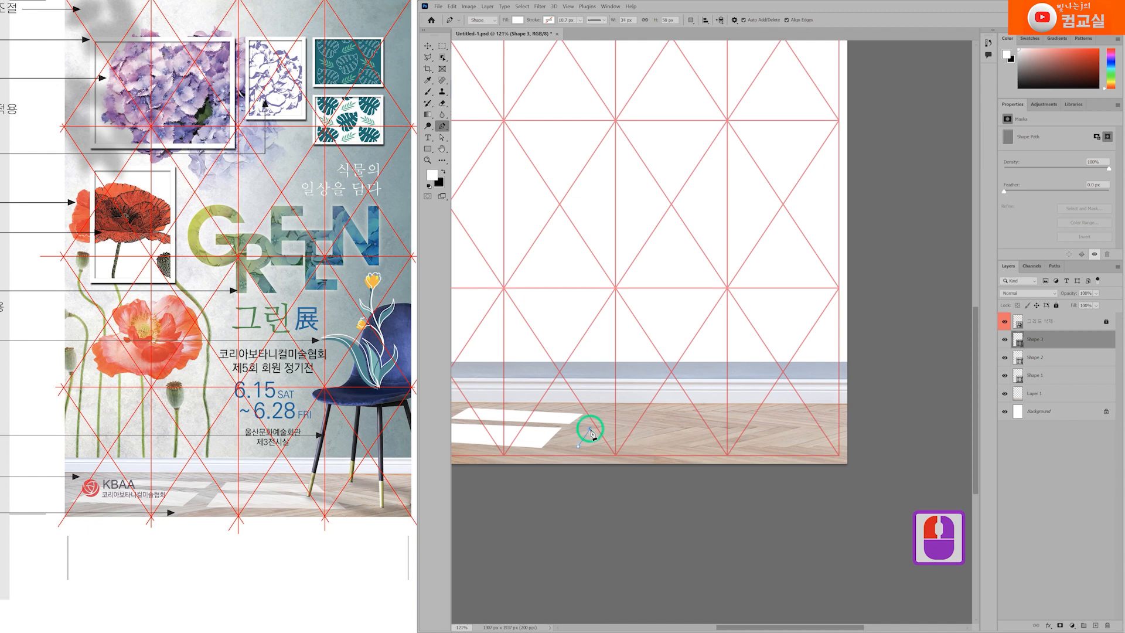
pyautogui.click(736, 431)
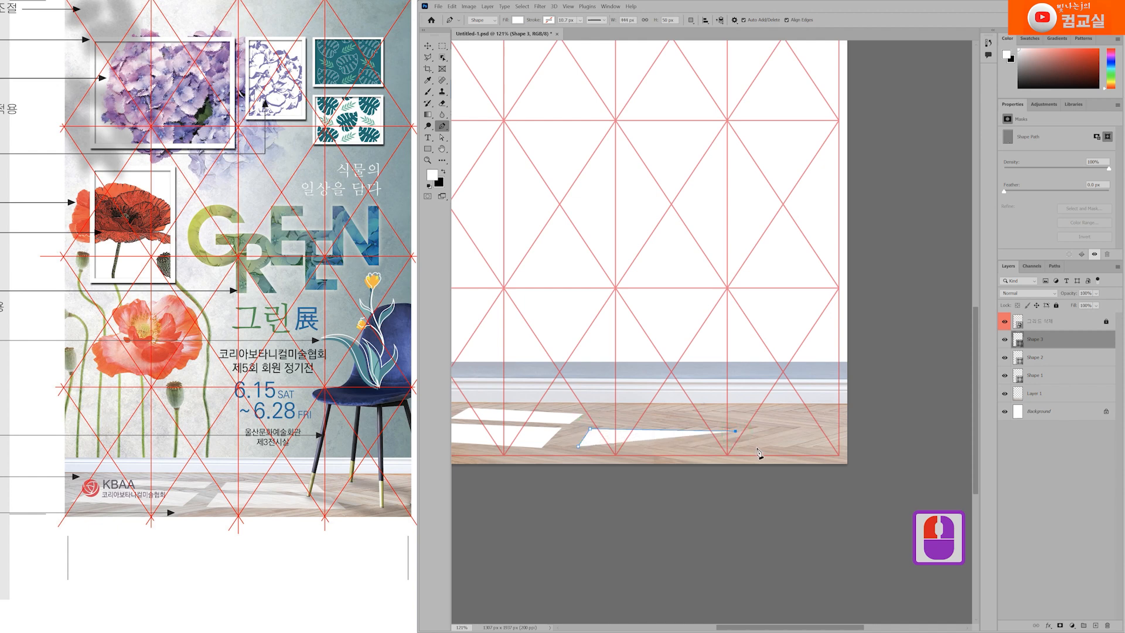
pyautogui.click(751, 450)
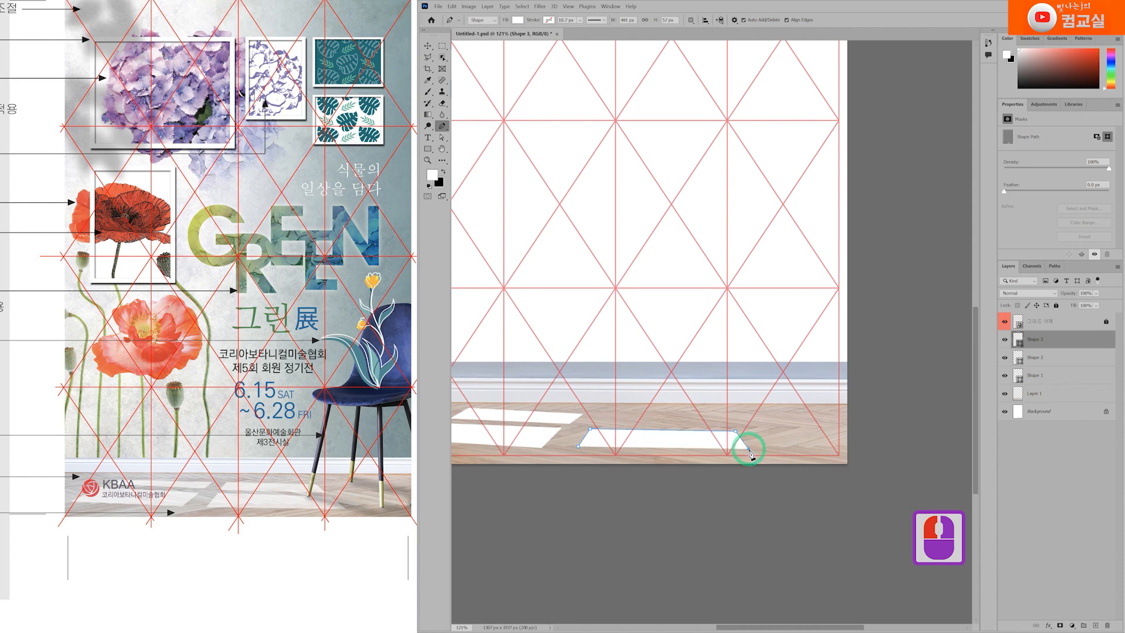
pyautogui.click(579, 448)
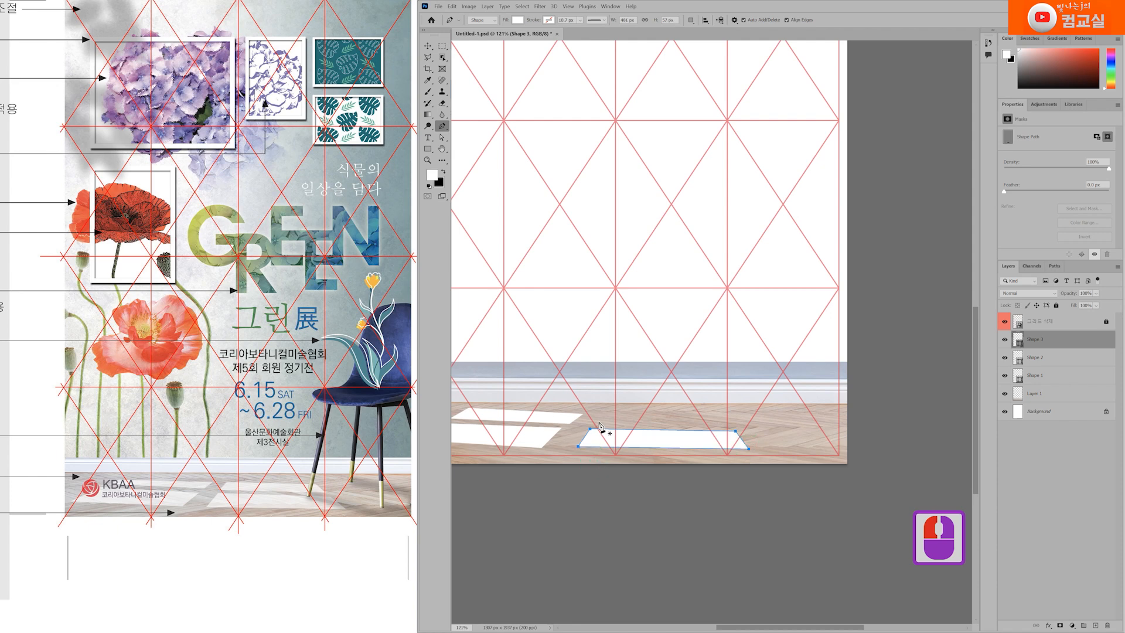
# Draw a fourth, narrower white four-sided light patch just behind the third one on the floor
pyautogui.click(596, 424)
pyautogui.click(606, 416)
pyautogui.click(717, 414)
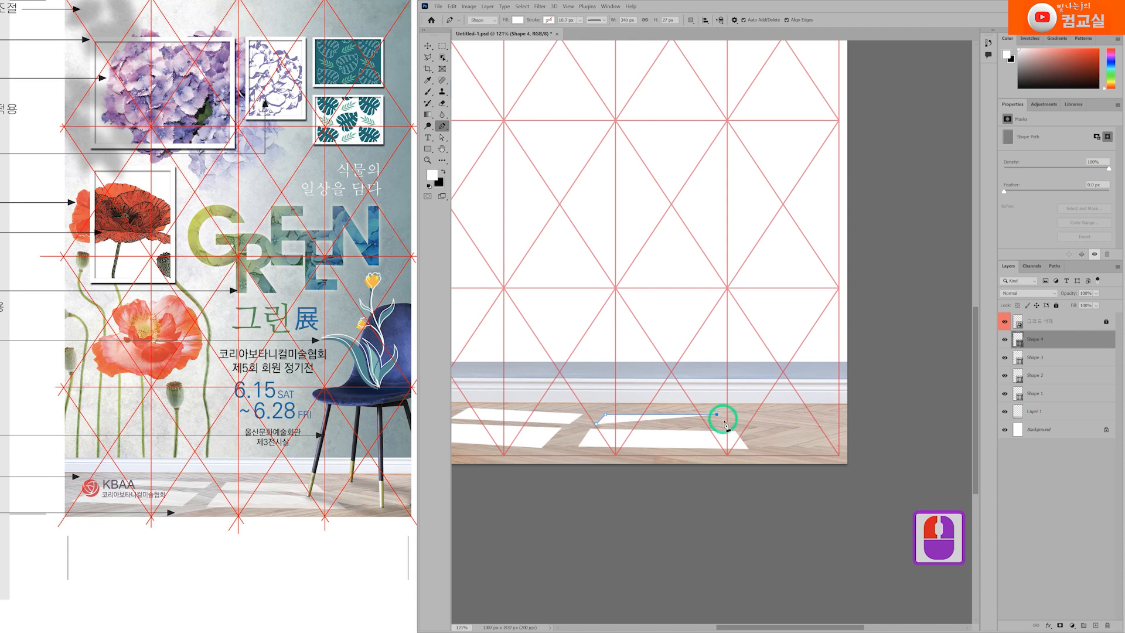
pyautogui.click(727, 427)
pyautogui.click(596, 424)
pyautogui.scroll(-1, 644, 437)
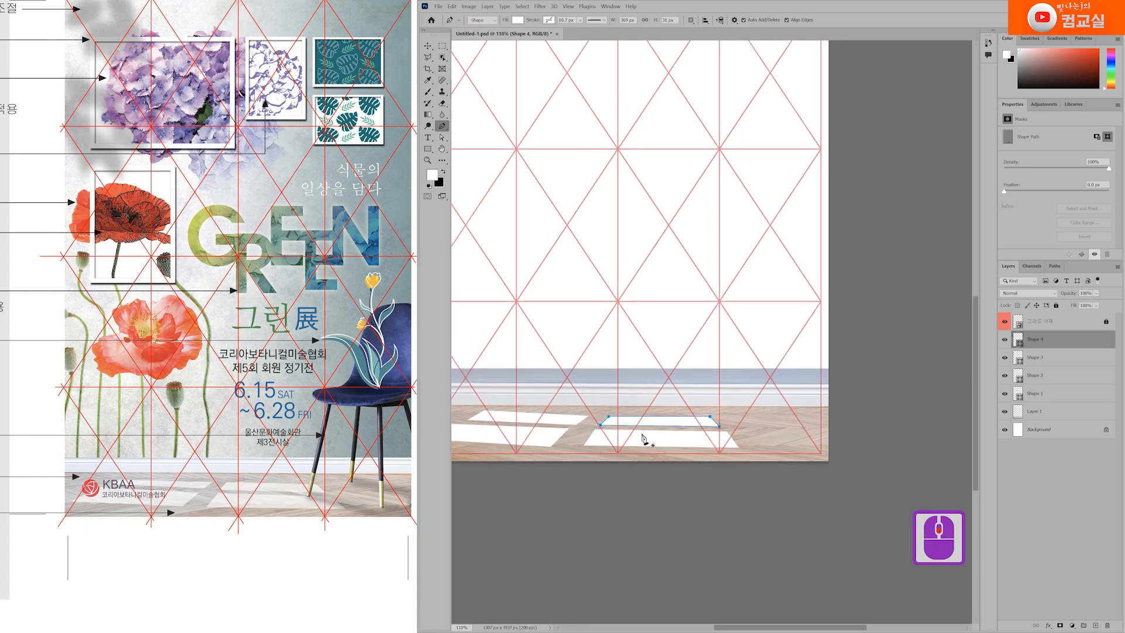
pyautogui.scroll(-1, 644, 437)
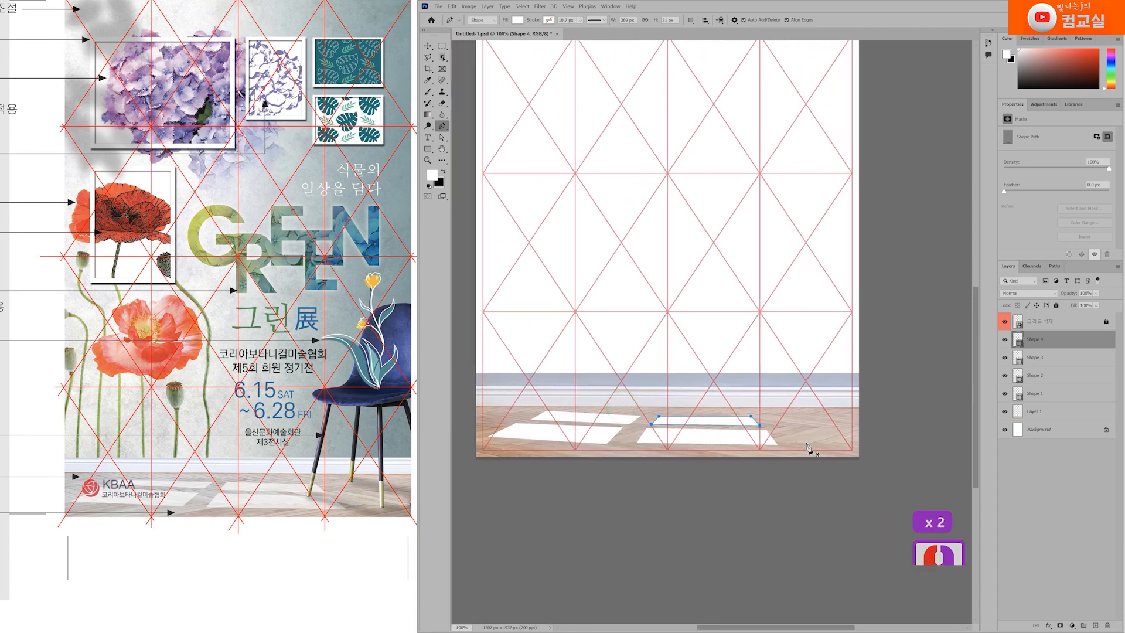
# Adjust the corner points of the rear left light patch slightly with the Direct Selection tool
pyautogui.click(1045, 398)
pyautogui.click(1045, 376)
pyautogui.click(1045, 358)
pyautogui.click(1040, 378)
pyautogui.click(1038, 394)
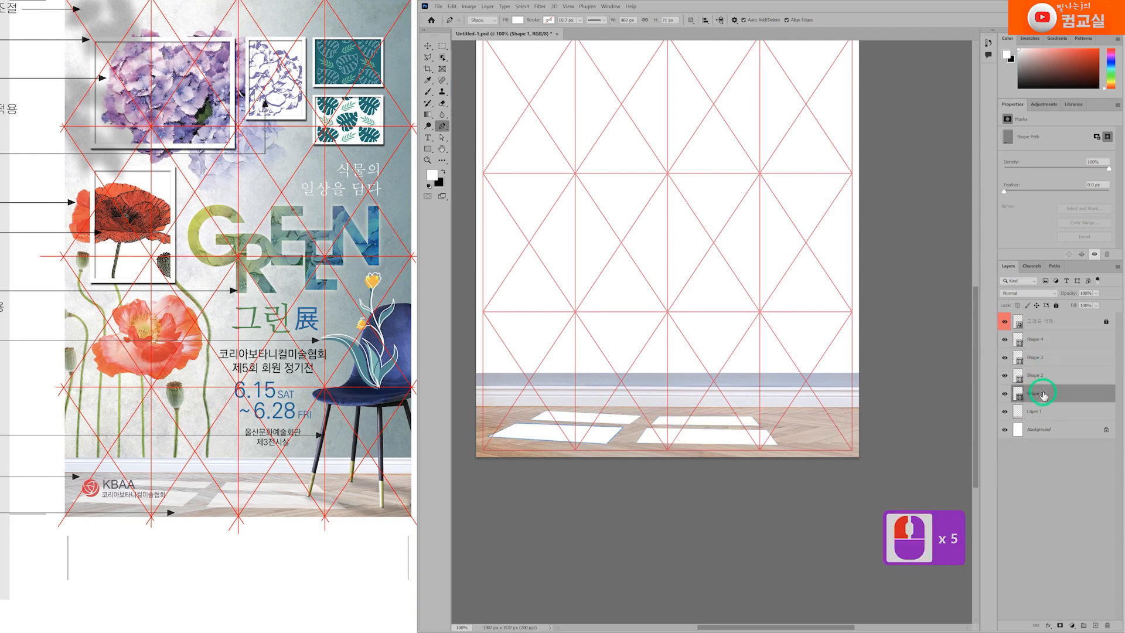
pyautogui.click(442, 137)
pyautogui.click(464, 146)
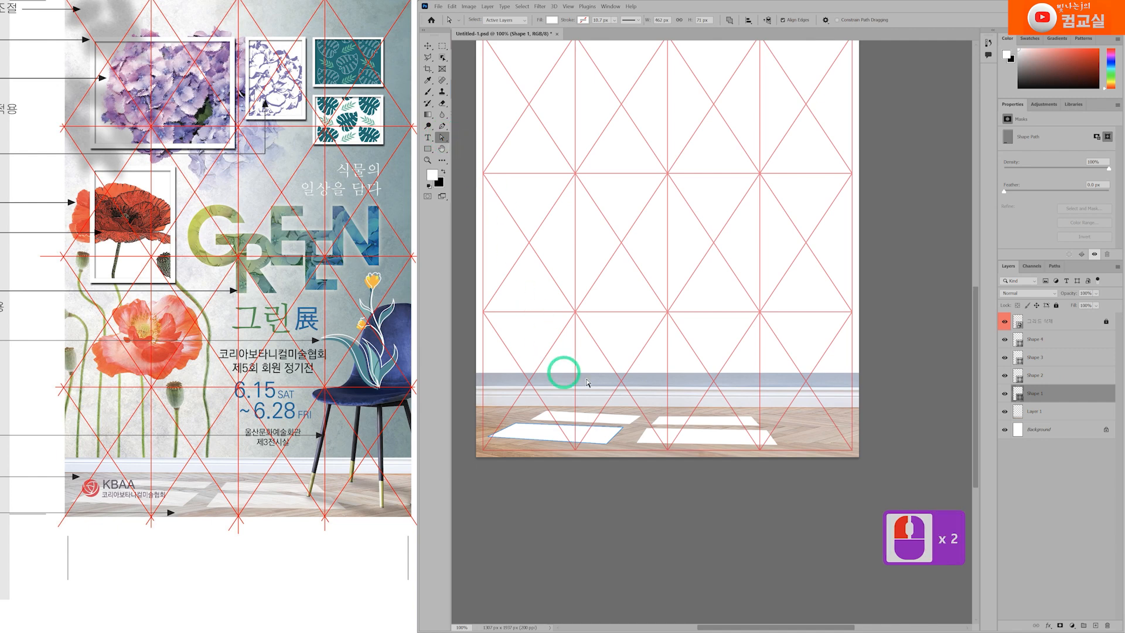
pyautogui.scroll(2, 516, 435)
pyautogui.scroll(2, 516, 434)
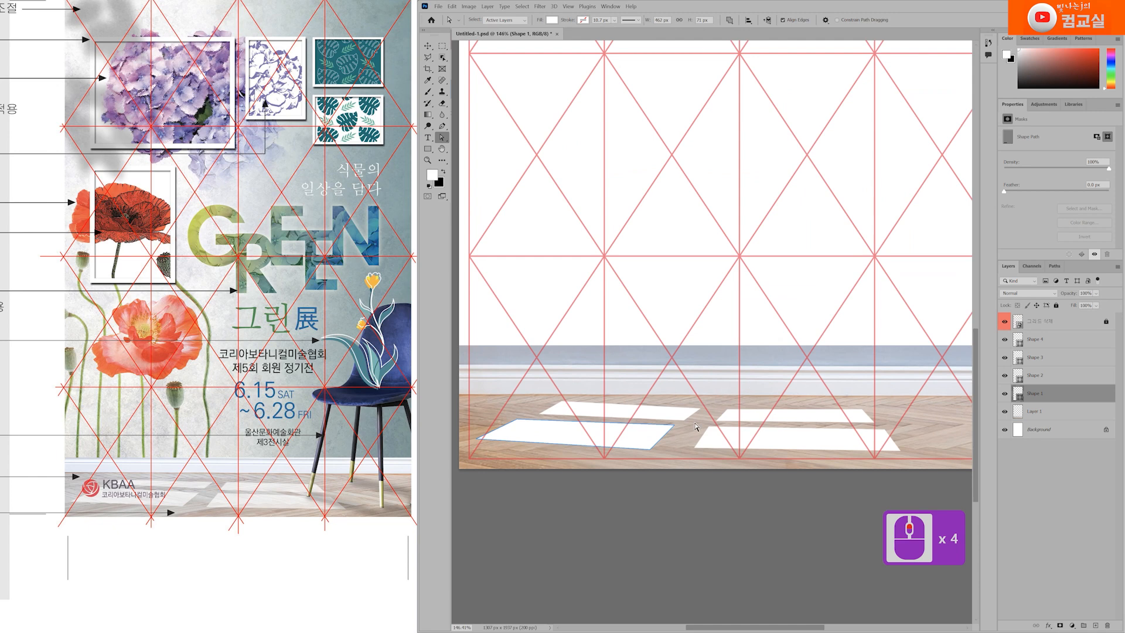
pyautogui.click(678, 411)
pyautogui.scroll(1, 689, 425)
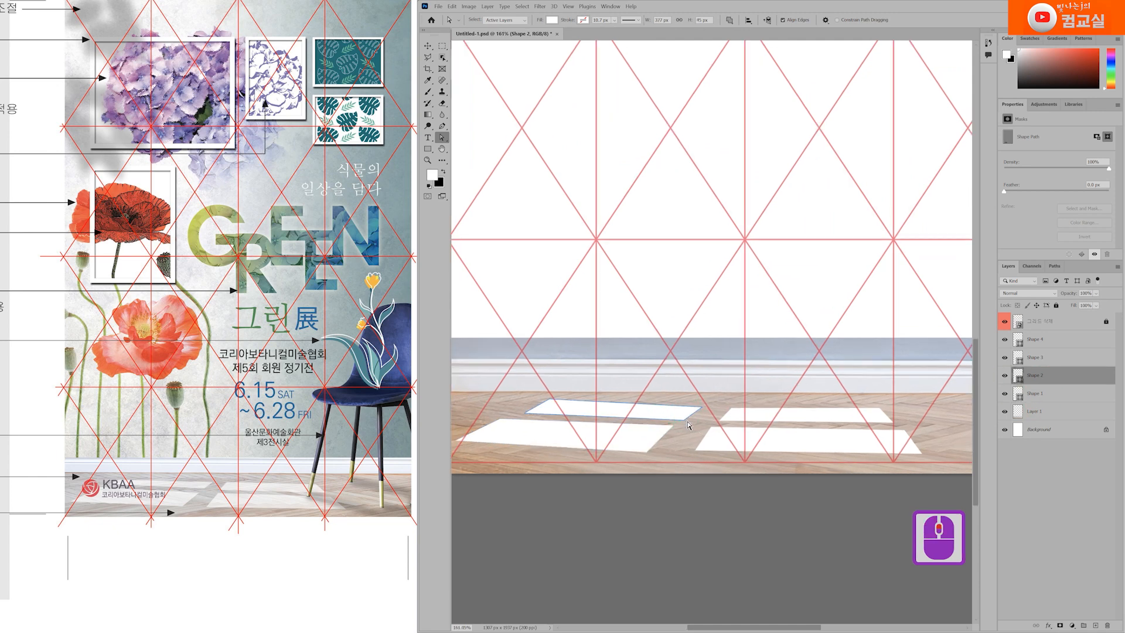
pyautogui.click(681, 421)
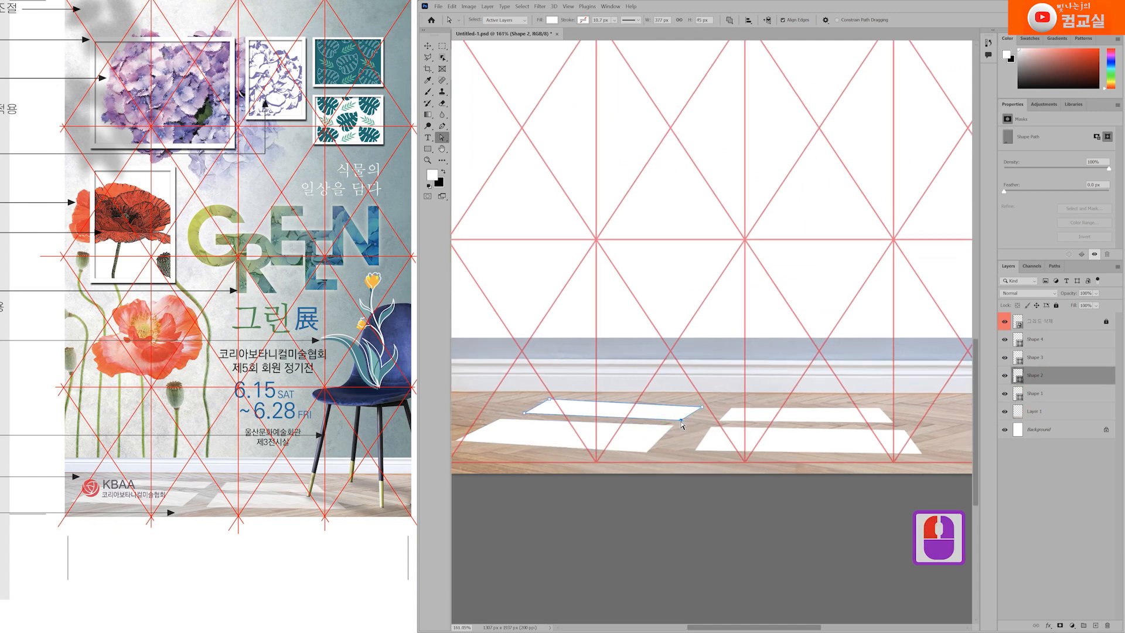
pyautogui.moveTo(549, 399); pyautogui.dragTo(543, 403)
# Move the upper right corner point of the front right light patch slightly inward
pyautogui.click(804, 445)
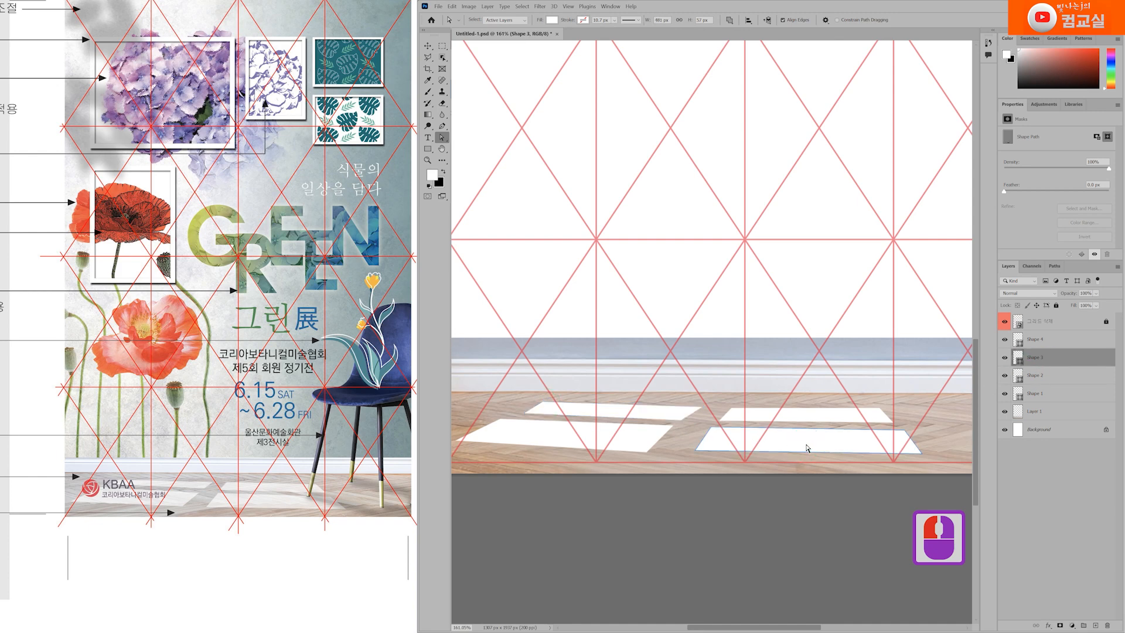
pyautogui.click(697, 450)
pyautogui.moveTo(906, 431); pyautogui.dragTo(902, 431)
# Set the opacity of all four light patch layers, Shape 1 through Shape 4, to 60% and select the Background layer
pyautogui.click(1045, 342)
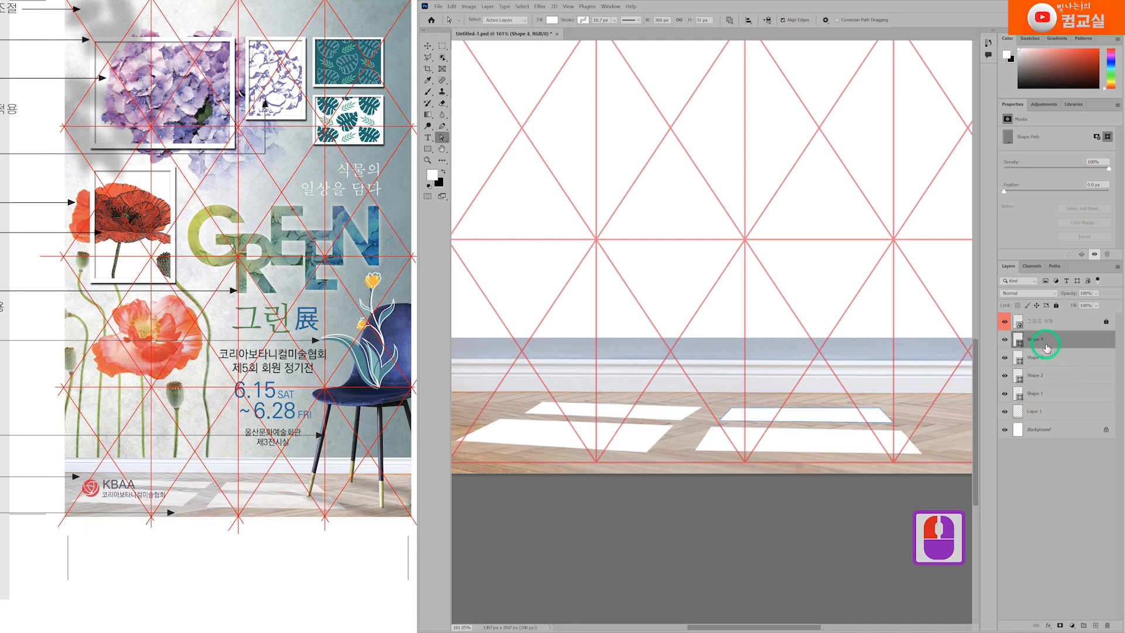
pyautogui.keyDown('shift'); pyautogui.click(1043, 397); pyautogui.keyUp('shift')
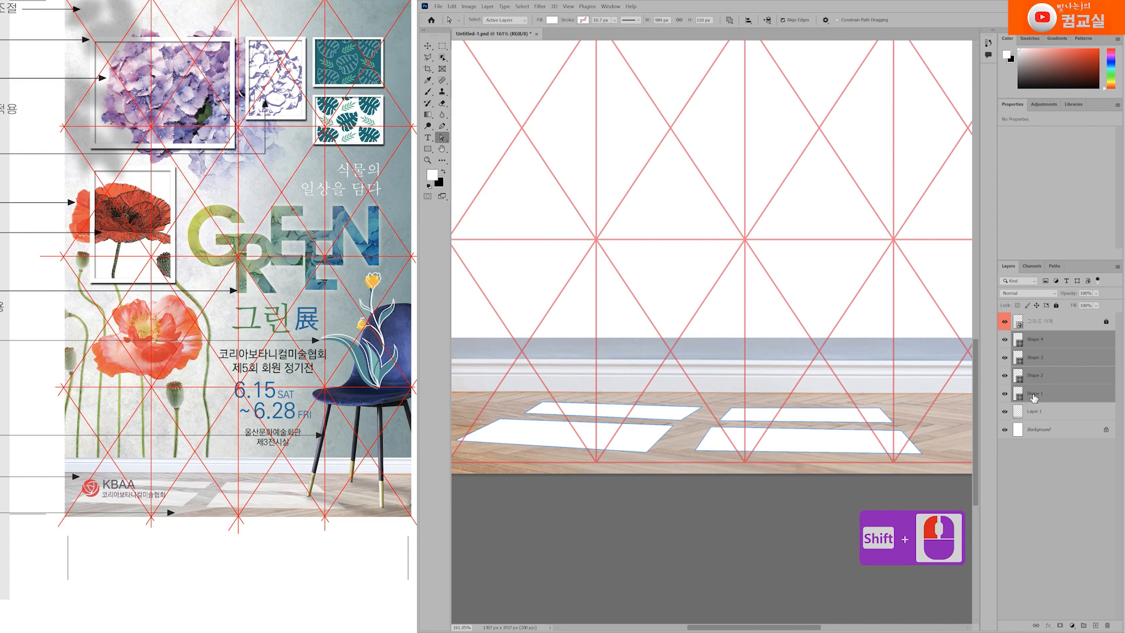
pyautogui.click(1035, 341)
pyautogui.keyDown('shift'); pyautogui.click(1048, 395); pyautogui.keyUp('shift')
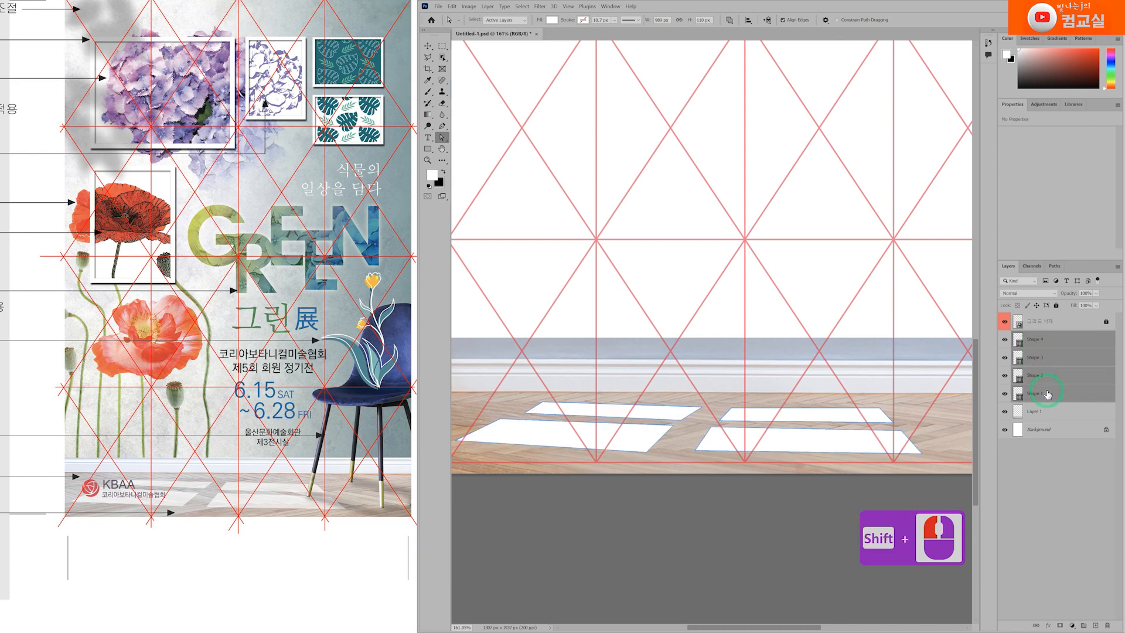
pyautogui.doubleClick(1085, 293)
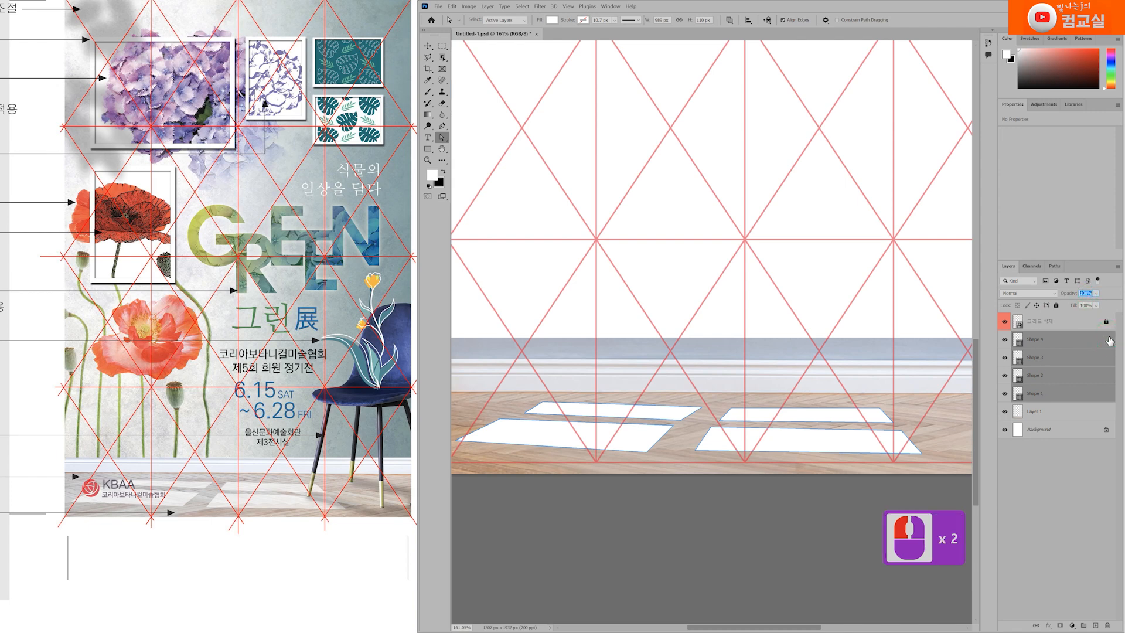
pyautogui.write('50')
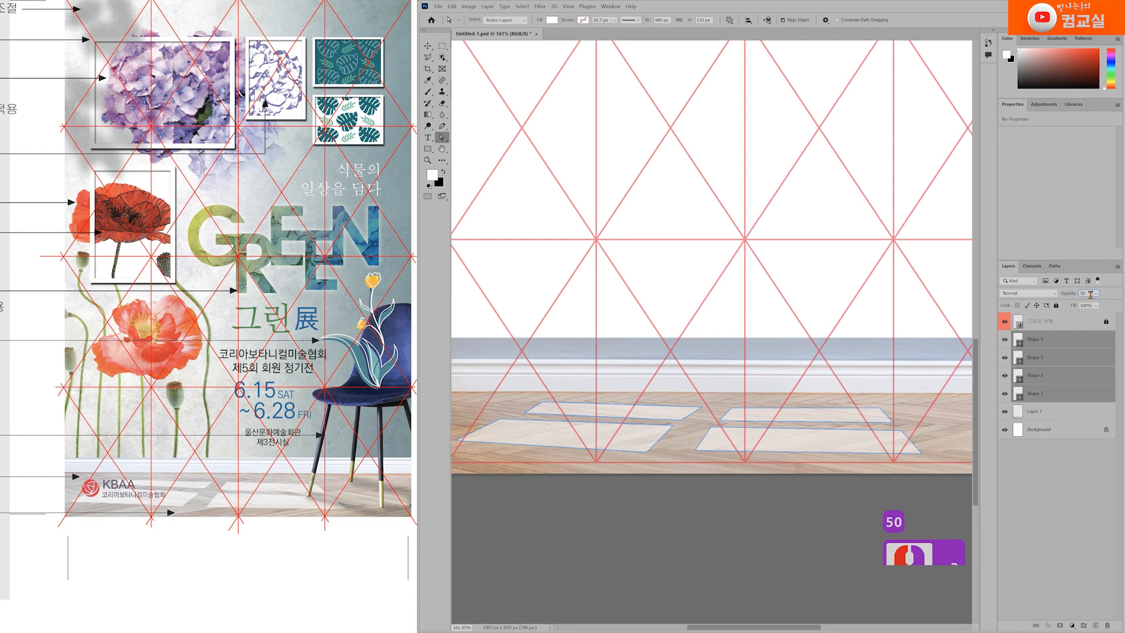
pyautogui.click(1075, 303)
pyautogui.write('60')
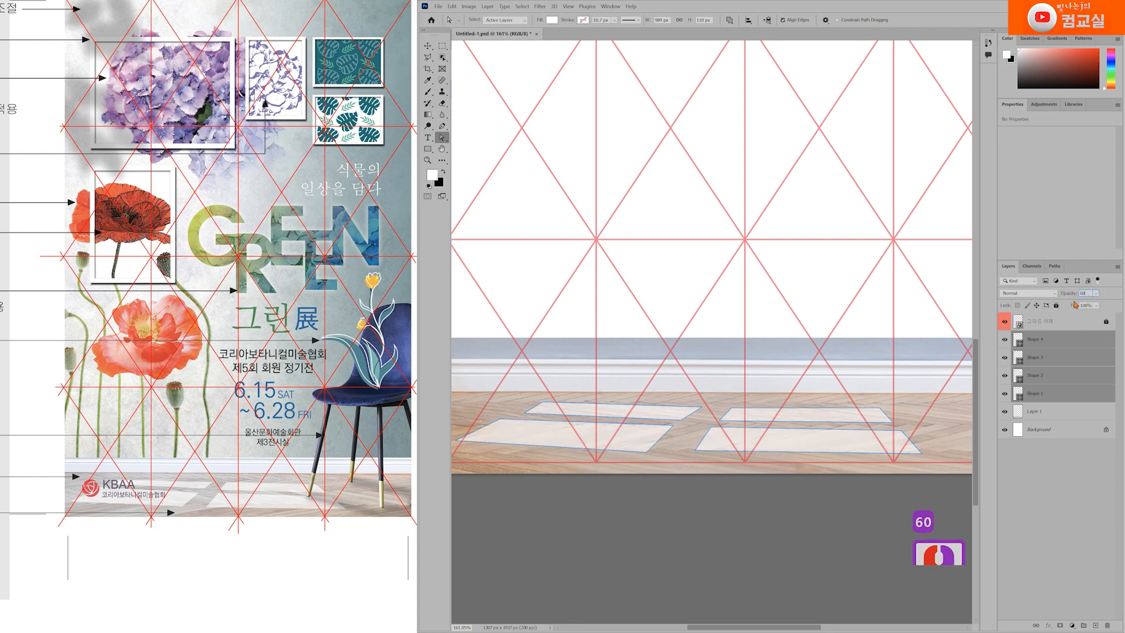
pyautogui.press('Return')
pyautogui.click(1064, 430)
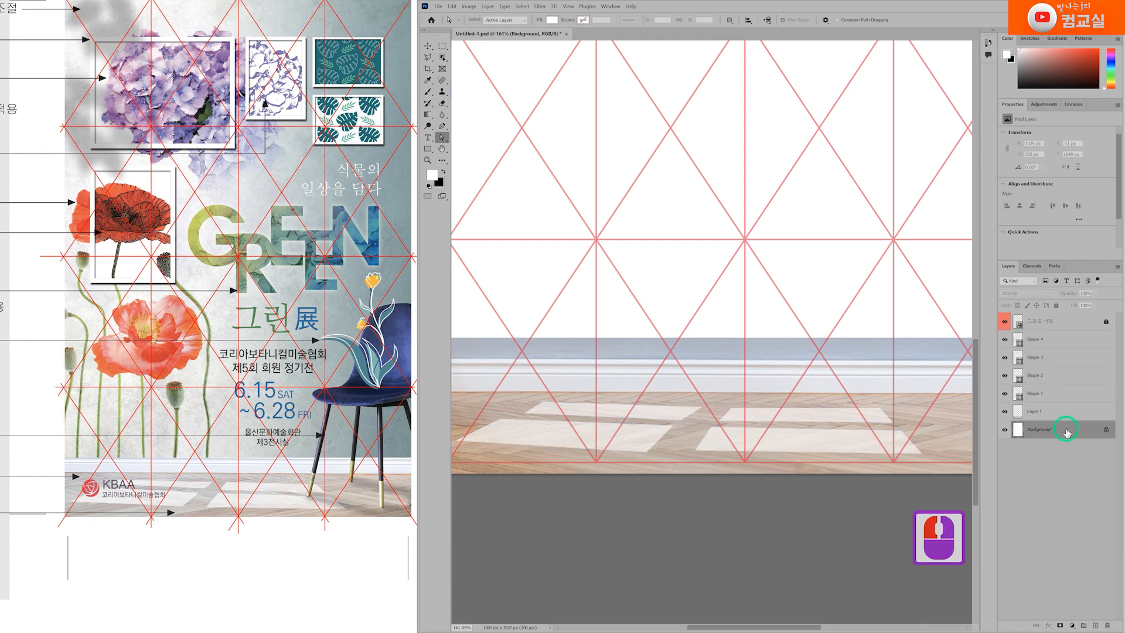
# Examine the whole poster layout and the reference note on the background color and the blending of 이미지(03)
pyautogui.scroll(-3, 679, 411)
pyautogui.scroll(-3, 679, 411)
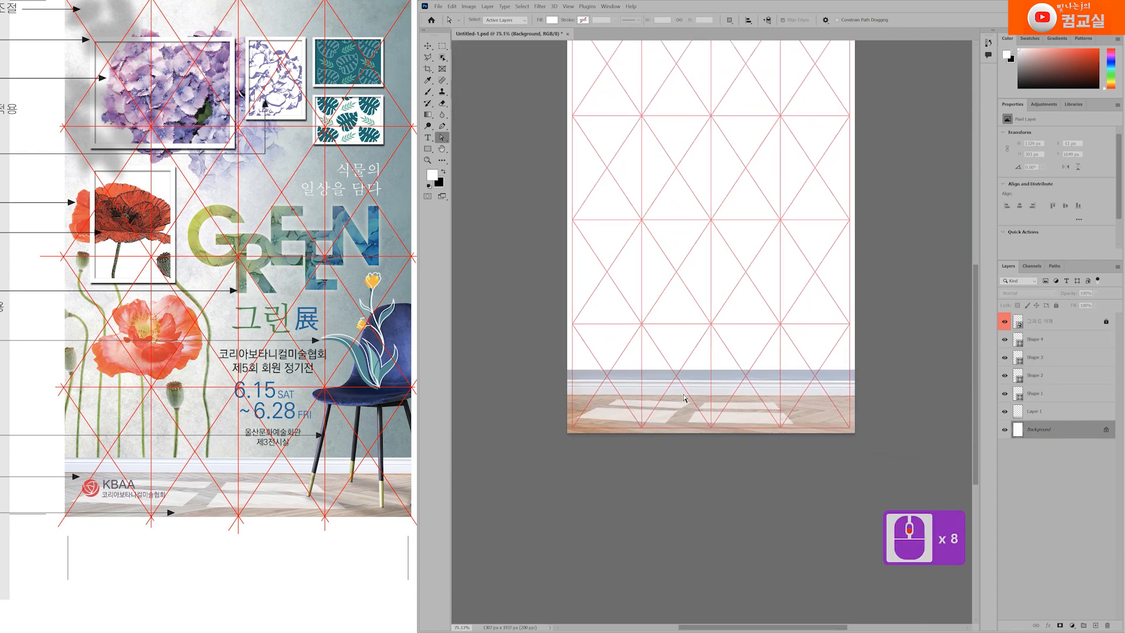
pyautogui.moveTo(752, 340); pyautogui.dragTo(698, 346)
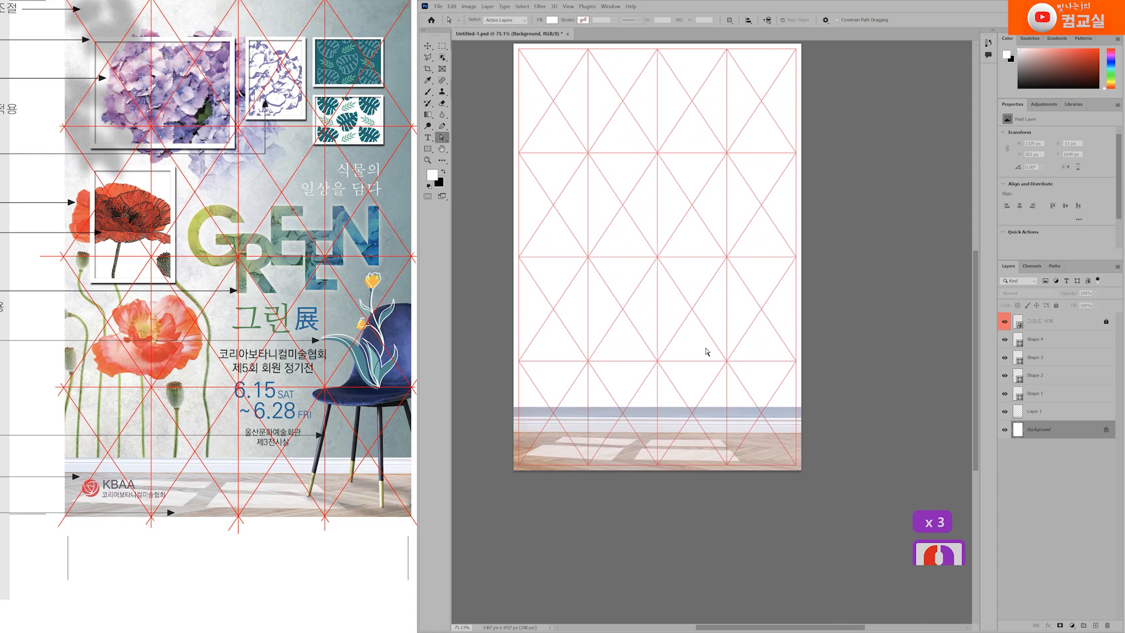
pyautogui.scroll(-3, 235, 501)
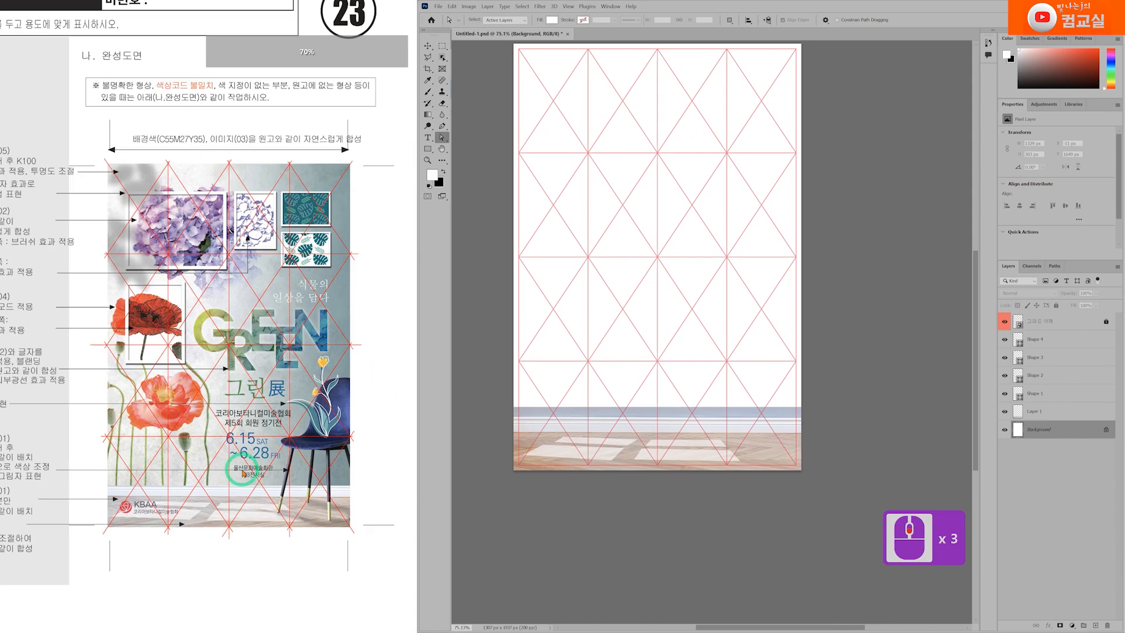
pyautogui.scroll(-3, 256, 463)
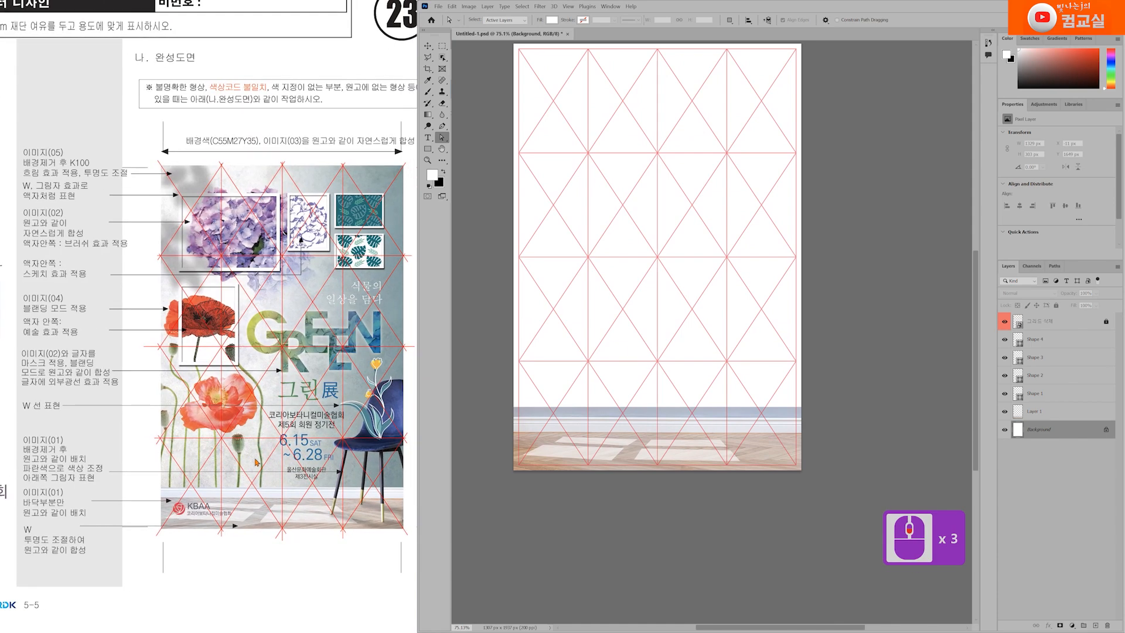
pyautogui.doubleClick(223, 146)
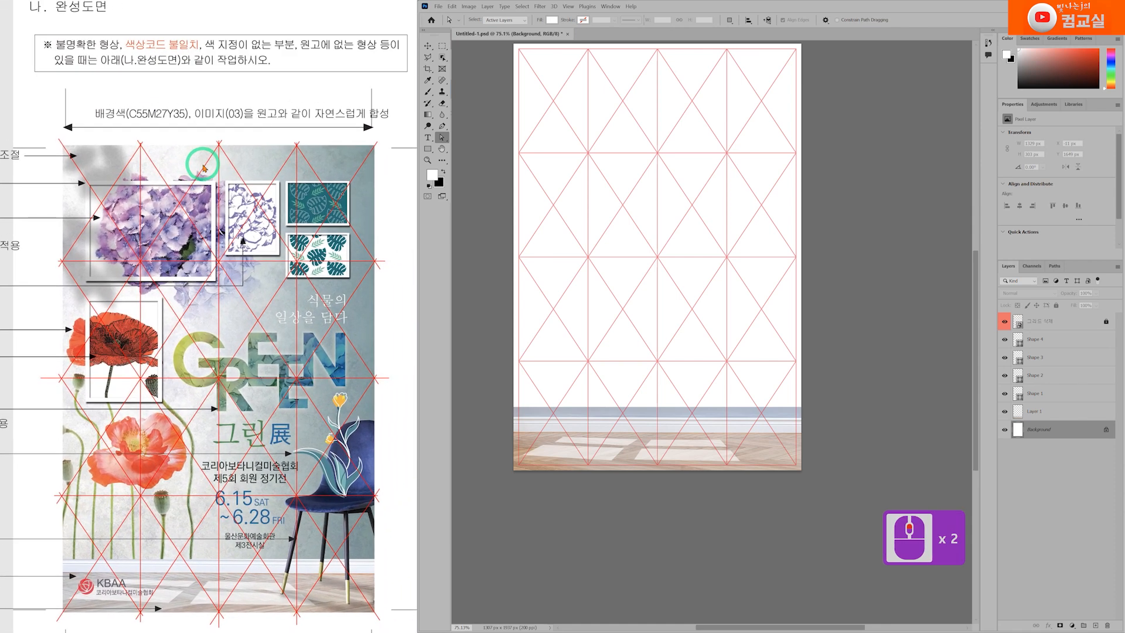
pyautogui.doubleClick(152, 120)
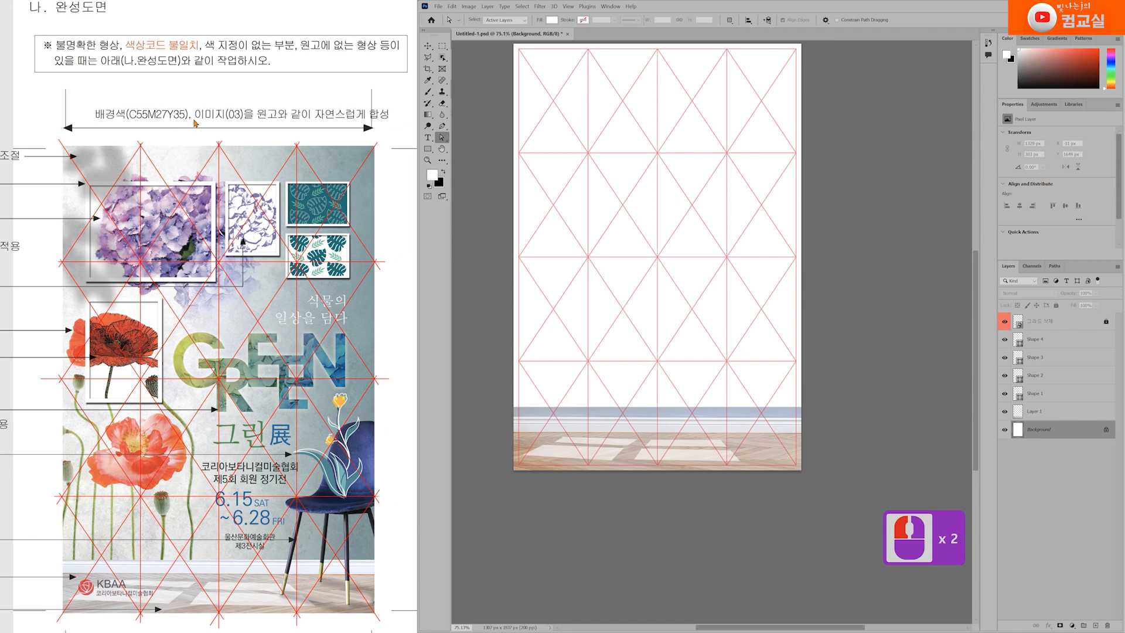
pyautogui.click(209, 106)
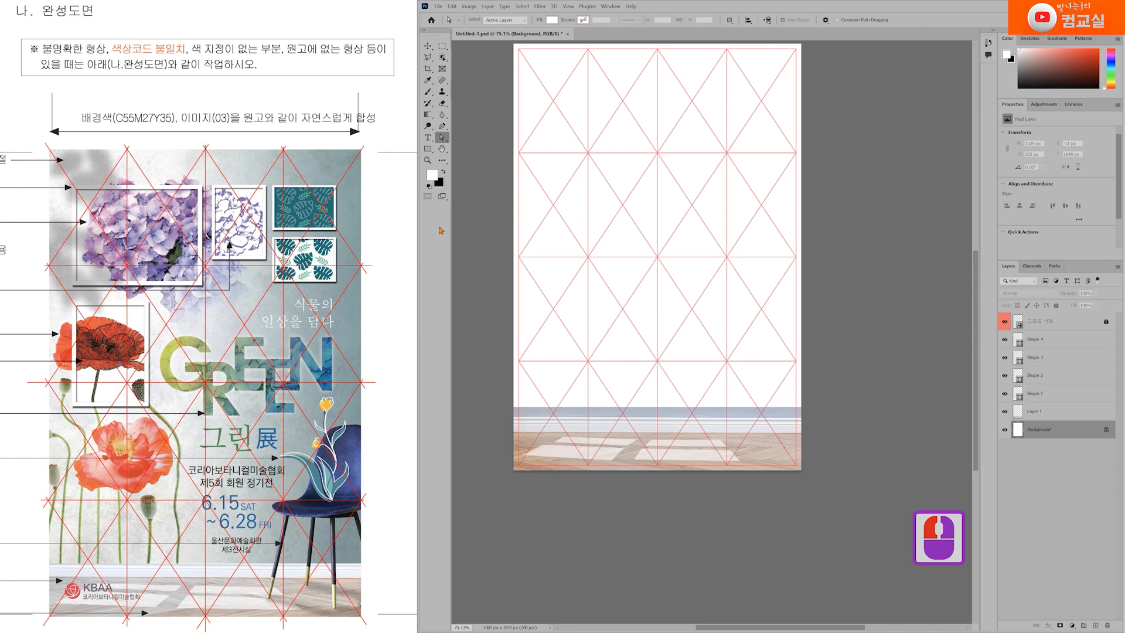
# Set the foreground color to C55 M27 Y35
pyautogui.doubleClick(432, 174)
pyautogui.click(652, 267)
pyautogui.write('55')
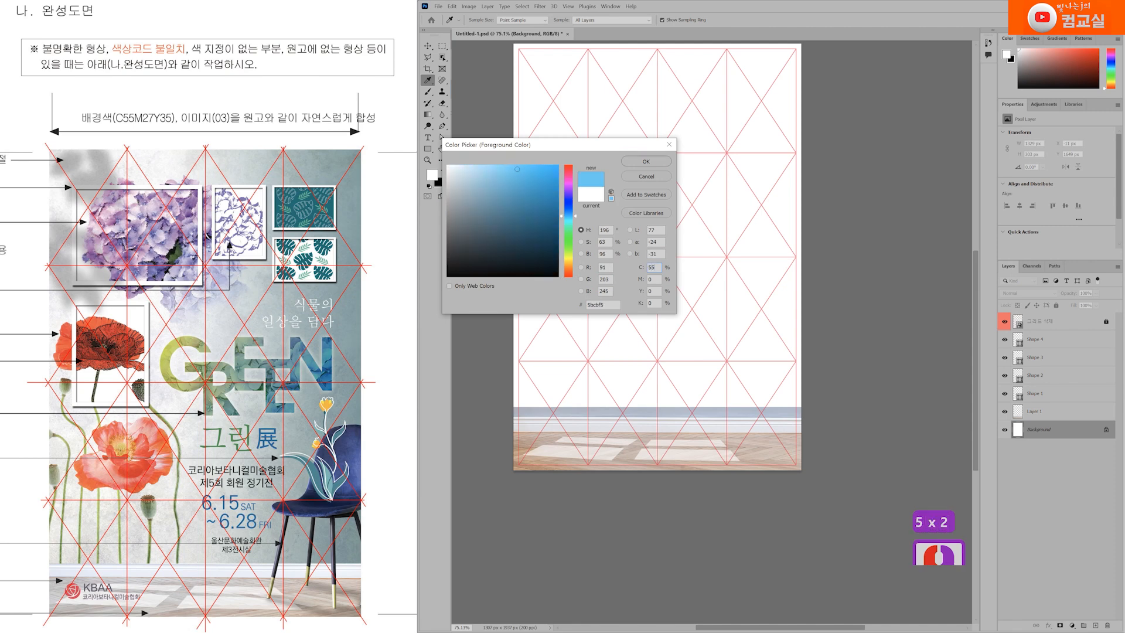
pyautogui.press('Tab')
pyautogui.write('27')
pyautogui.press('Tab')
pyautogui.write('35')
pyautogui.press('Return')
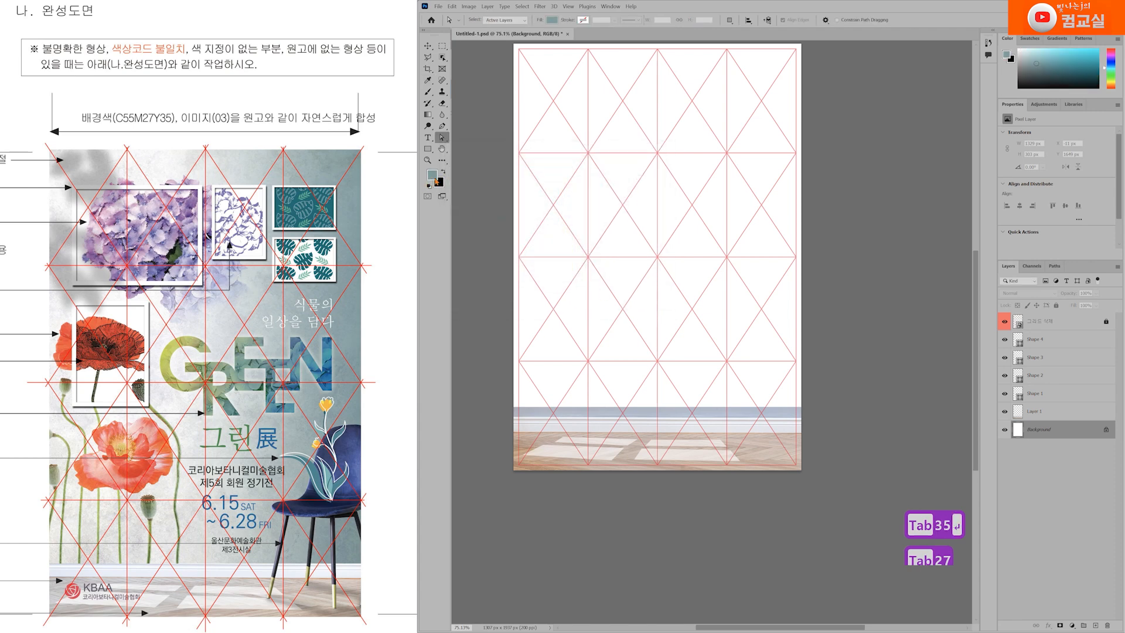
# Place the 이미지(03) texture into the document and move its layer directly above Shape 4
pyautogui.keyDown('alt'); pyautogui.click(372, 452); pyautogui.keyUp('alt')
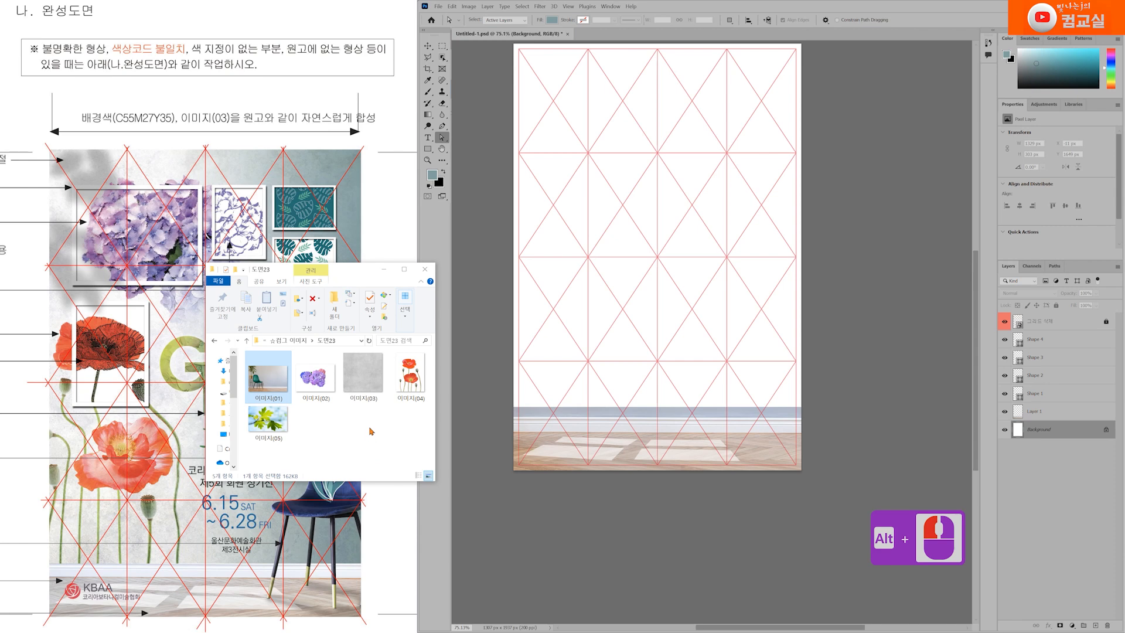
pyautogui.doubleClick(371, 377)
pyautogui.moveTo(375, 405); pyautogui.dragTo(633, 293)
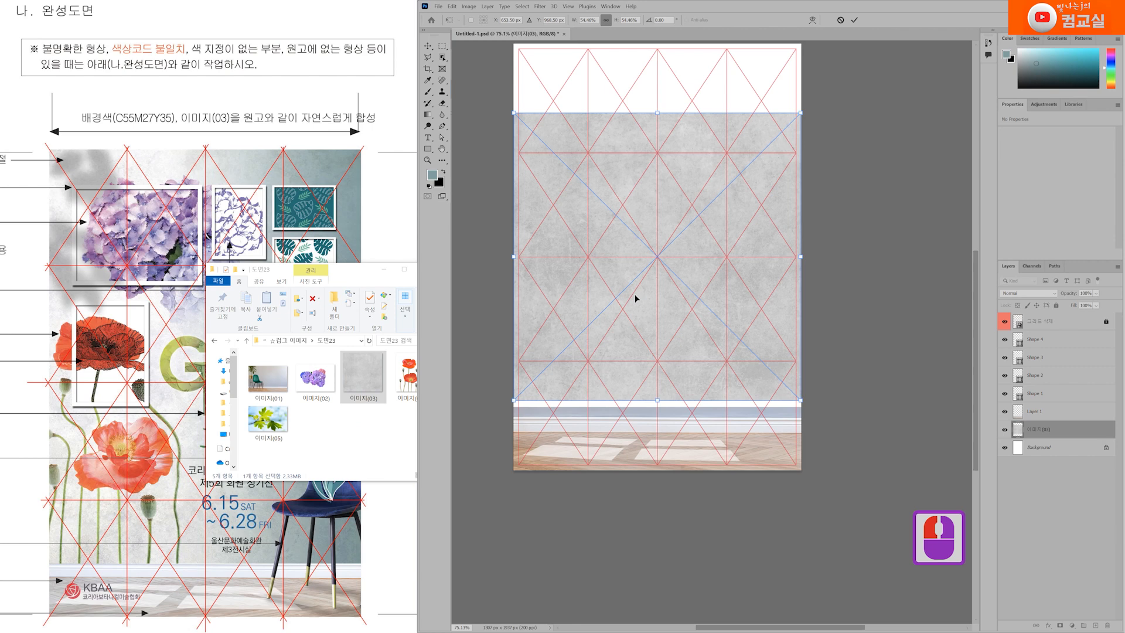
pyautogui.press('Return')
pyautogui.click(382, 270)
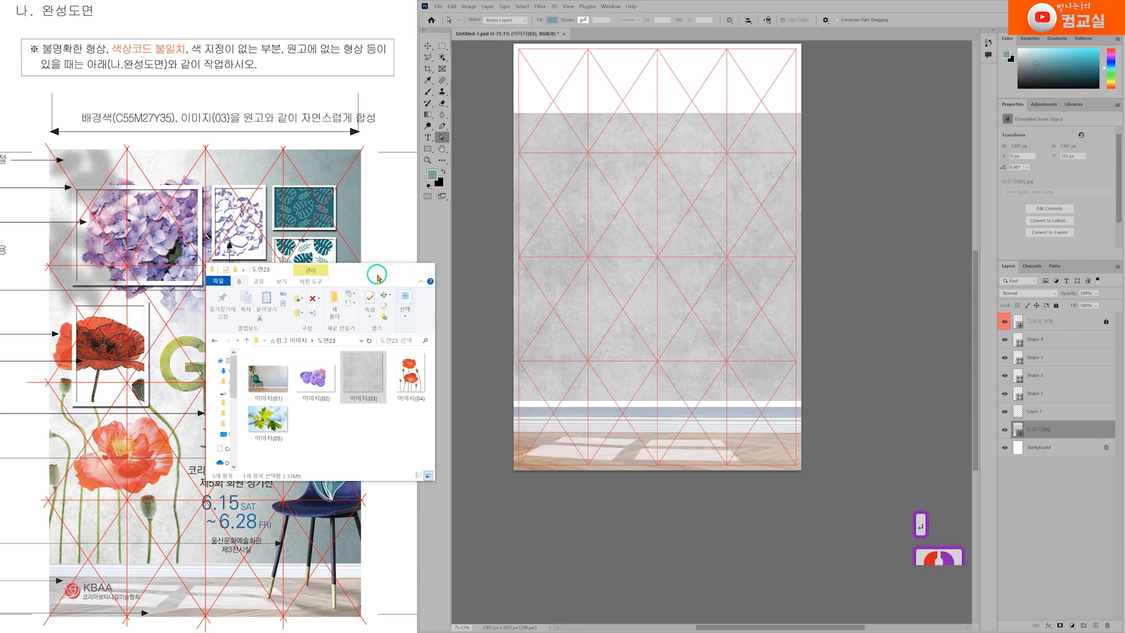
pyautogui.click(666, 249)
pyautogui.moveTo(671, 186); pyautogui.dragTo(672, 211)
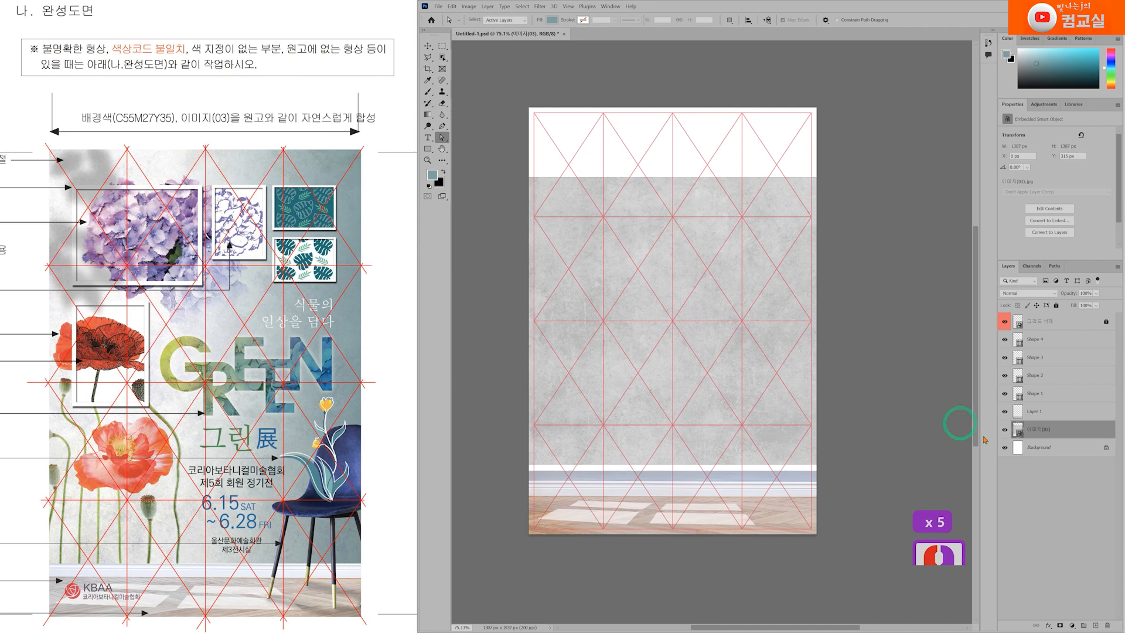
pyautogui.moveTo(1095, 437); pyautogui.dragTo(1087, 352)
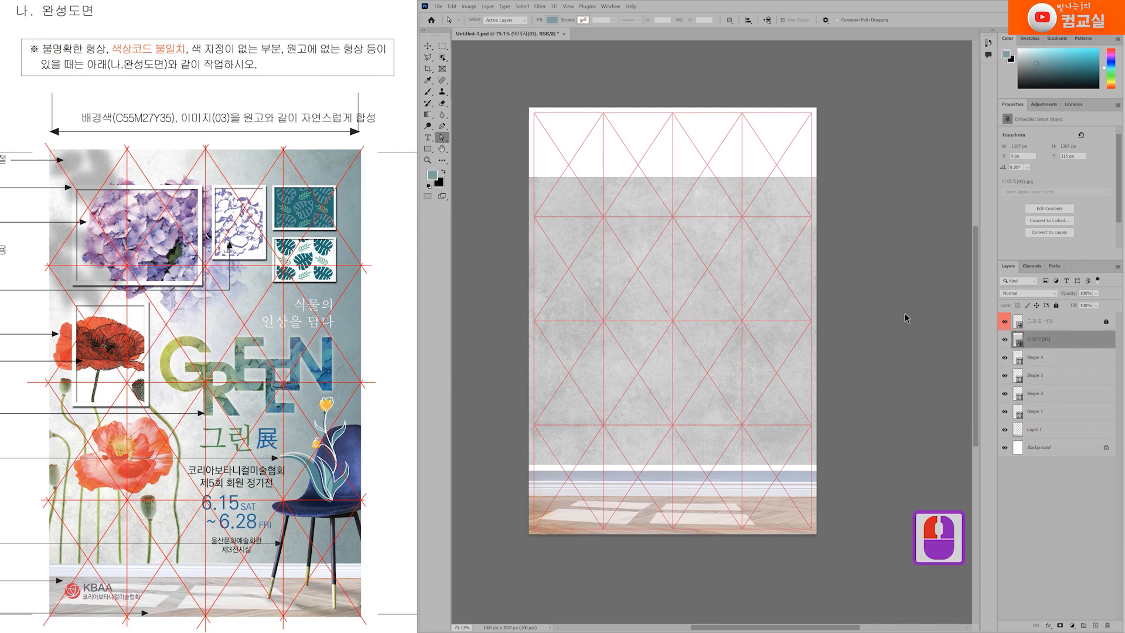
# Enlarge 이미지(03) so it covers the wall from the poster's upper edge down to the top of the baseboard
pyautogui.hotkey('ctrl', 't')
pyautogui.moveTo(674, 174); pyautogui.dragTo(679, 104)
pyautogui.scroll(2, 667, 467)
pyautogui.moveTo(674, 464); pyautogui.dragTo(684, 485)
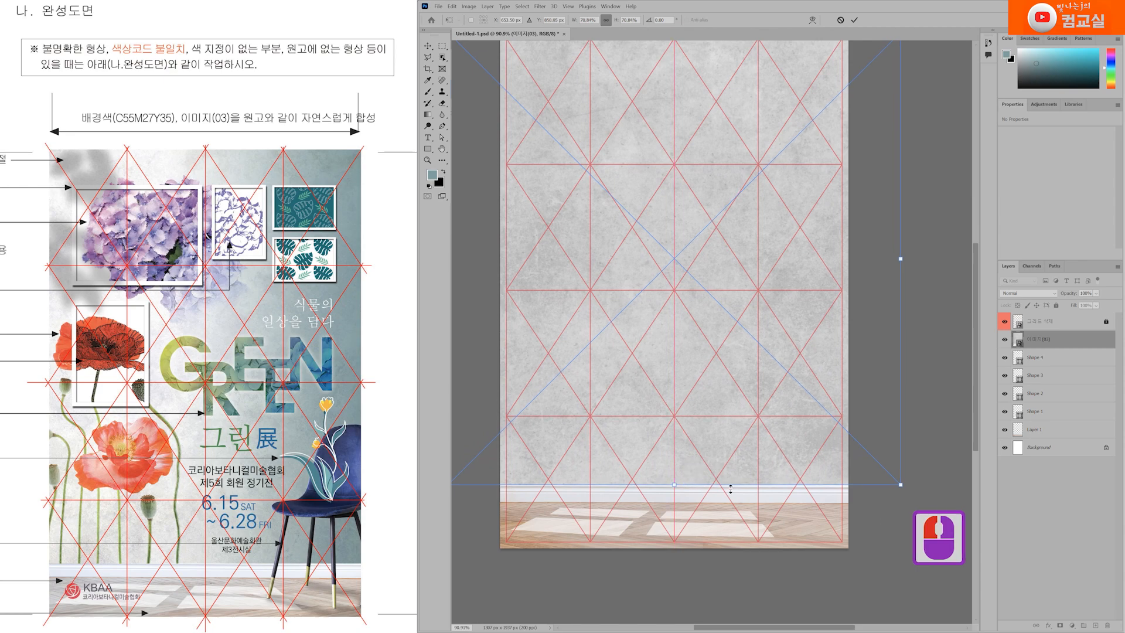
pyautogui.press('Return')
pyautogui.scroll(-2, 682, 380)
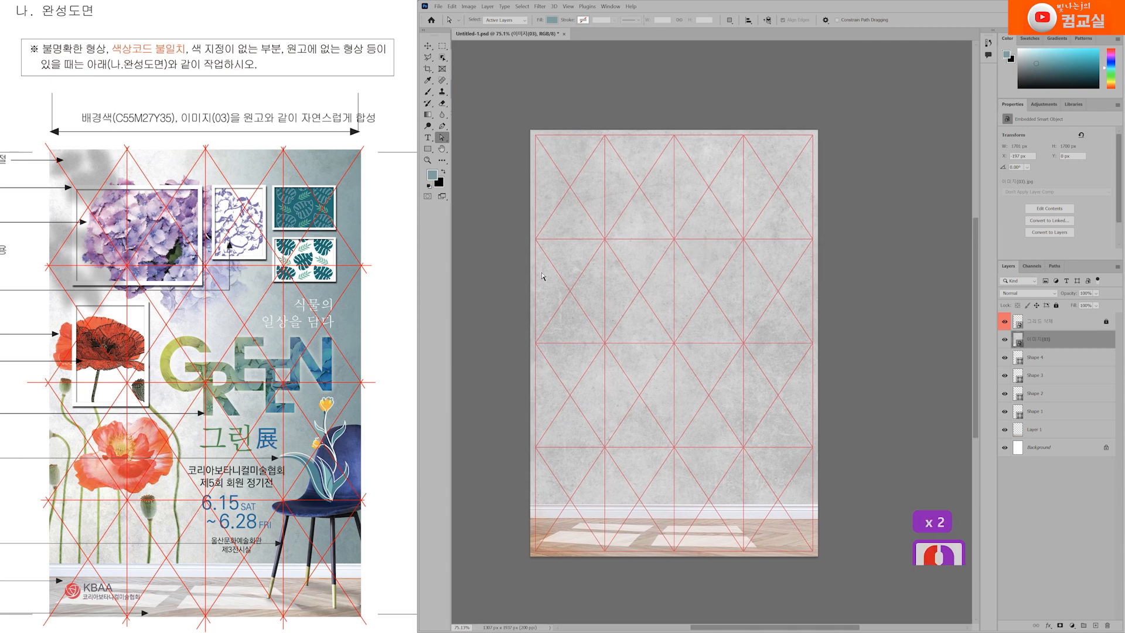
# Add a Solid Color fill layer above 이미지(03) using the current foreground color
pyautogui.moveTo(205, 434); pyautogui.dragTo(211, 415)
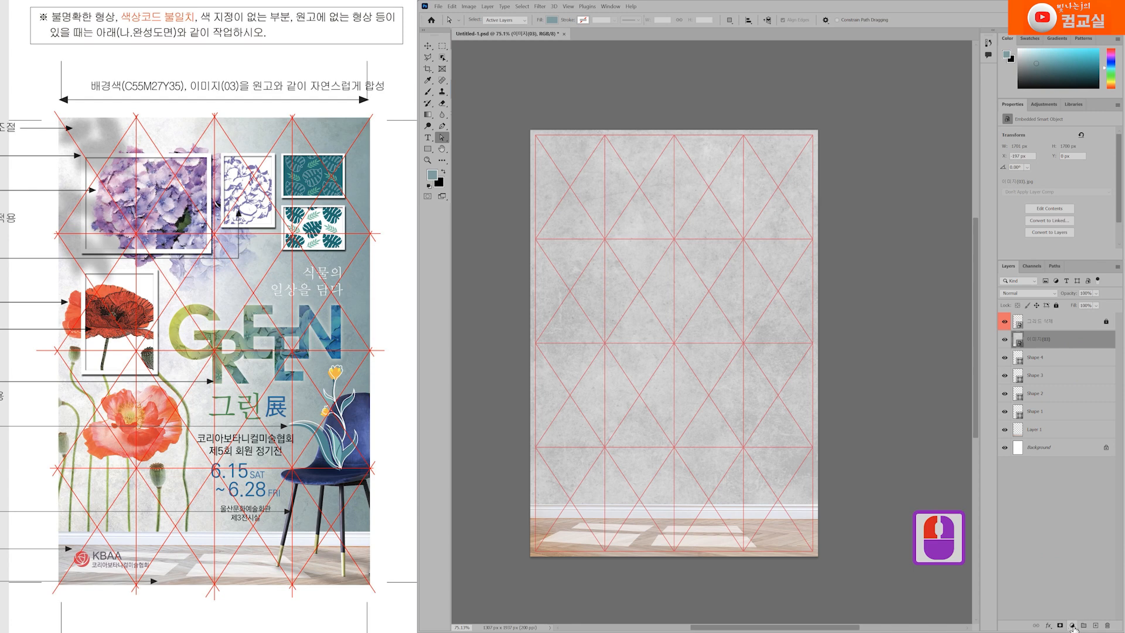
pyautogui.click(1073, 625)
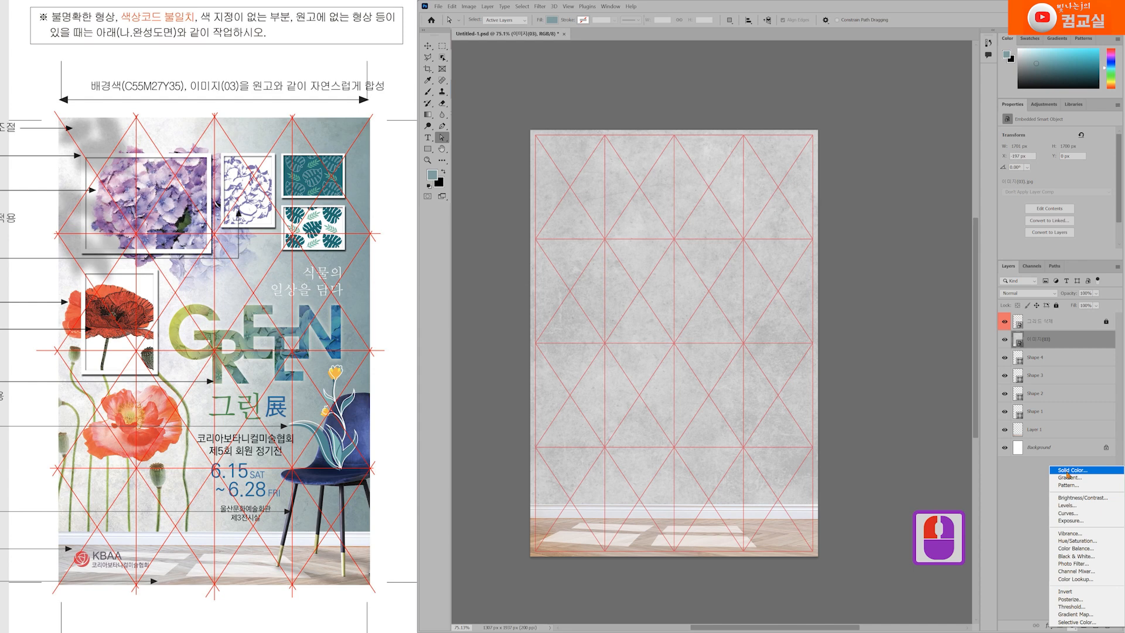
pyautogui.click(1027, 480)
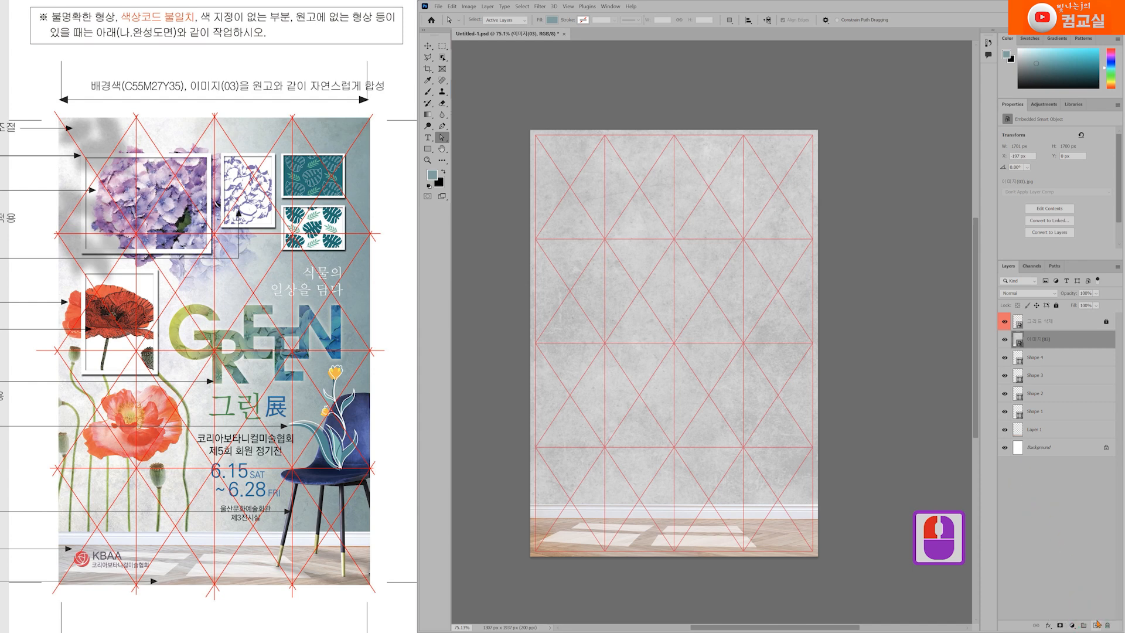
pyautogui.click(1073, 625)
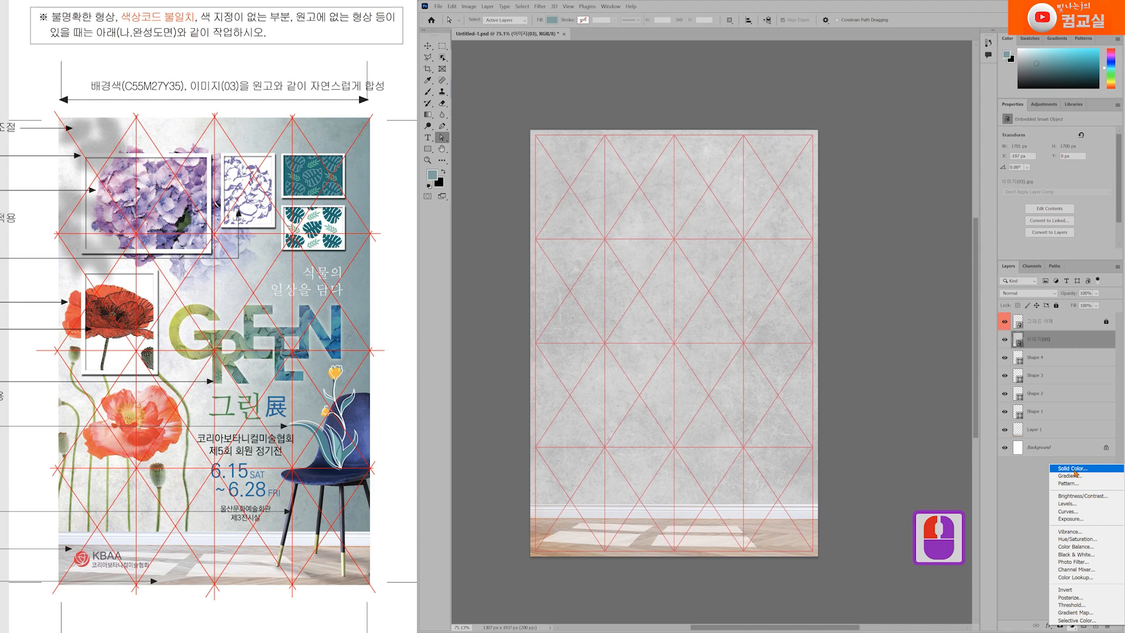
pyautogui.click(1072, 469)
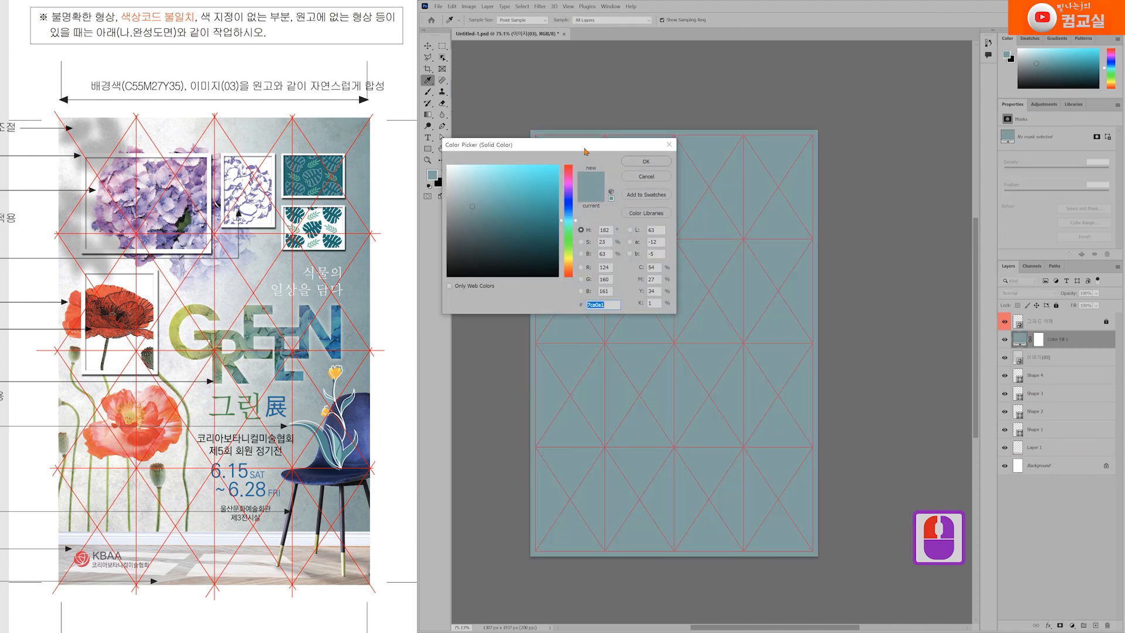
pyautogui.moveTo(586, 147); pyautogui.dragTo(640, 218)
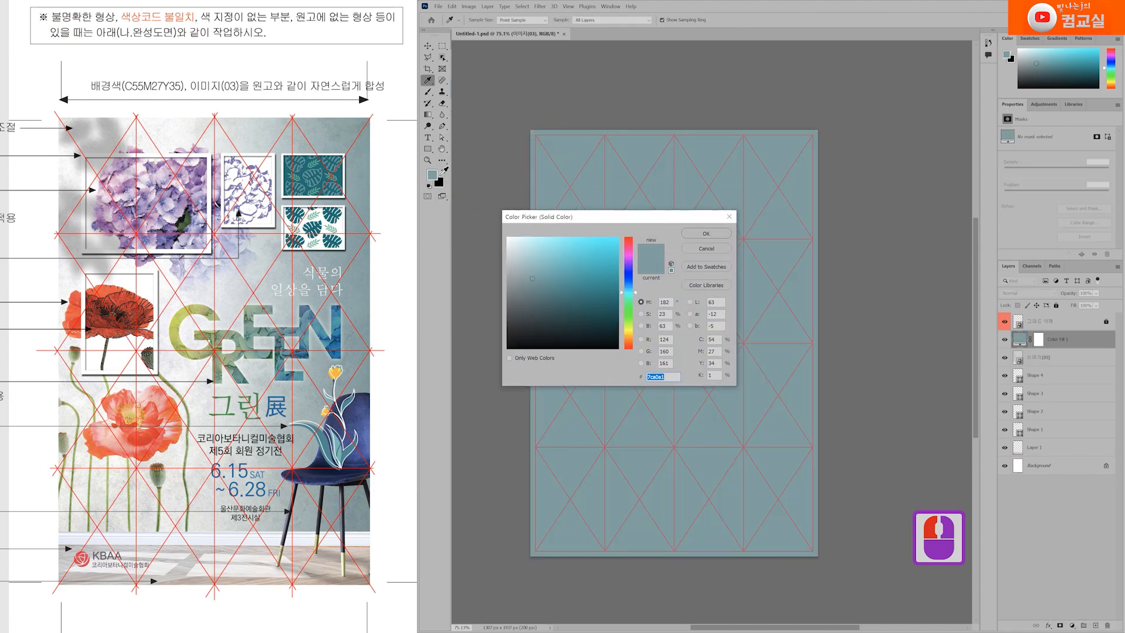
pyautogui.click(707, 237)
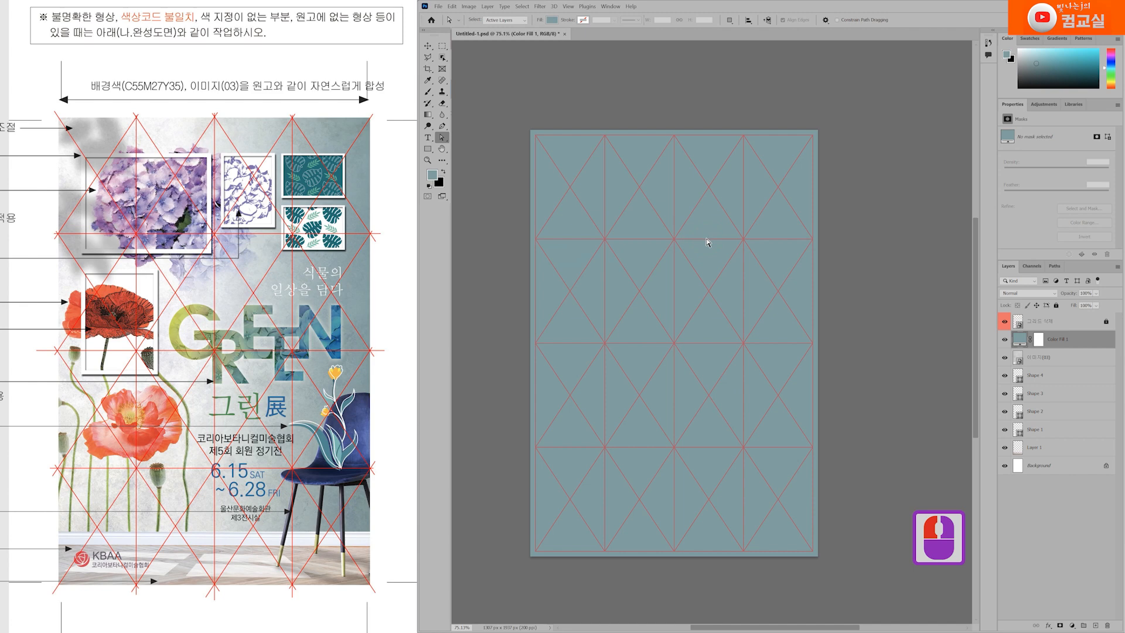
# Set the color fill layer's blend mode to Multiply and its opacity to 80%
pyautogui.click(1023, 293)
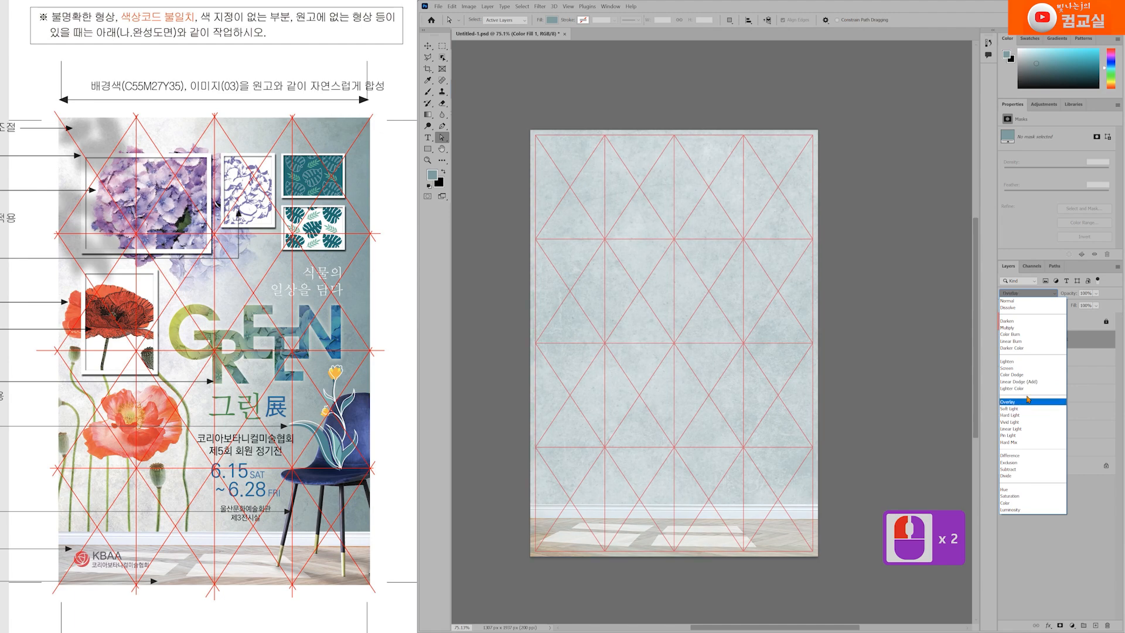
pyautogui.click(1016, 329)
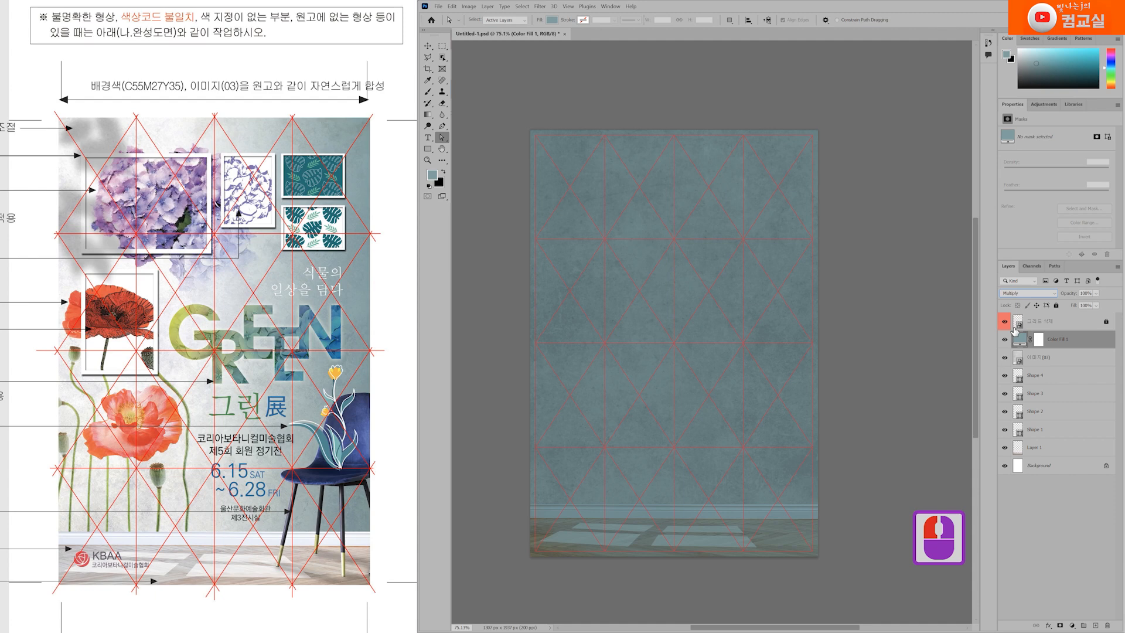
pyautogui.doubleClick(1086, 292)
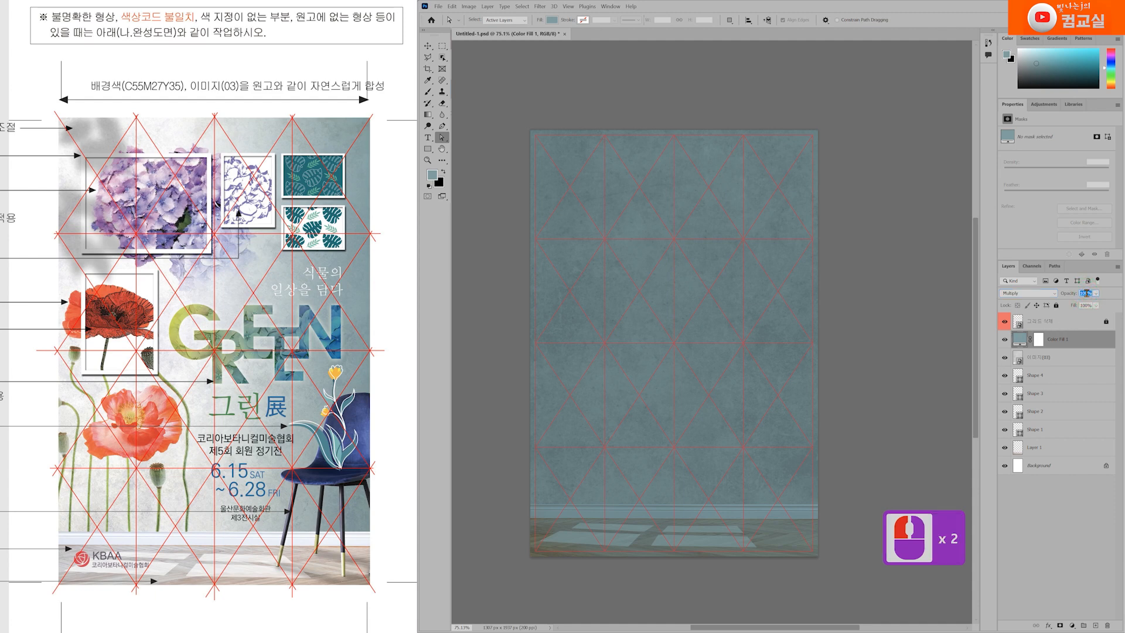
pyautogui.write('80')
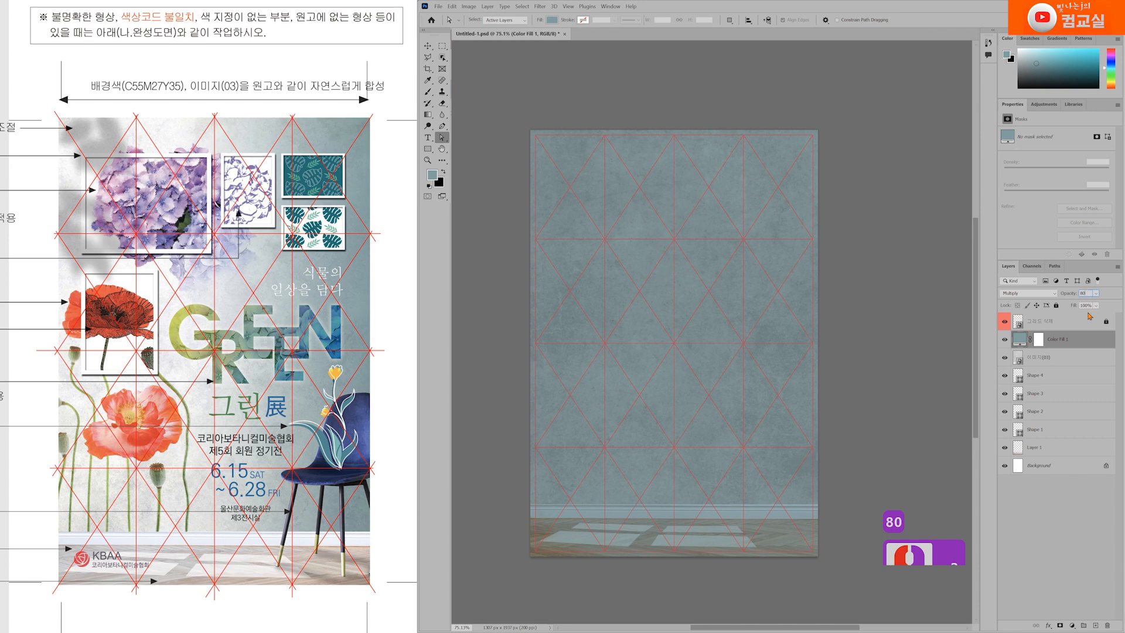
pyautogui.click(1086, 344)
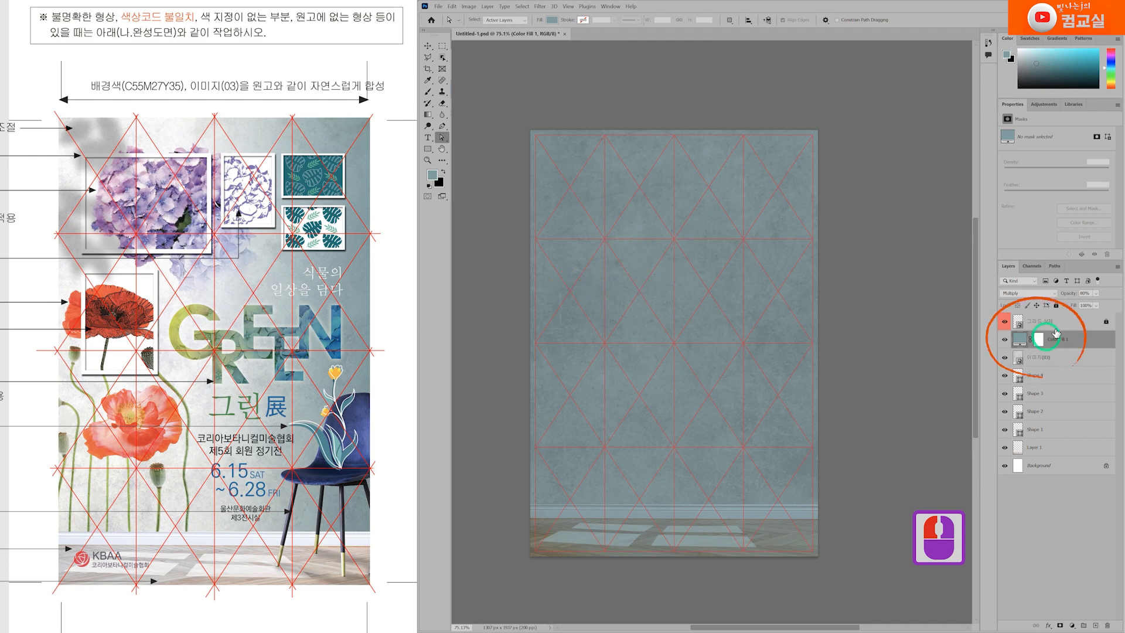
# Apply a horizontal white-to-black gradient to the color fill's layer mask, fading the color from the poster's right side towards its left edge
pyautogui.click(1039, 341)
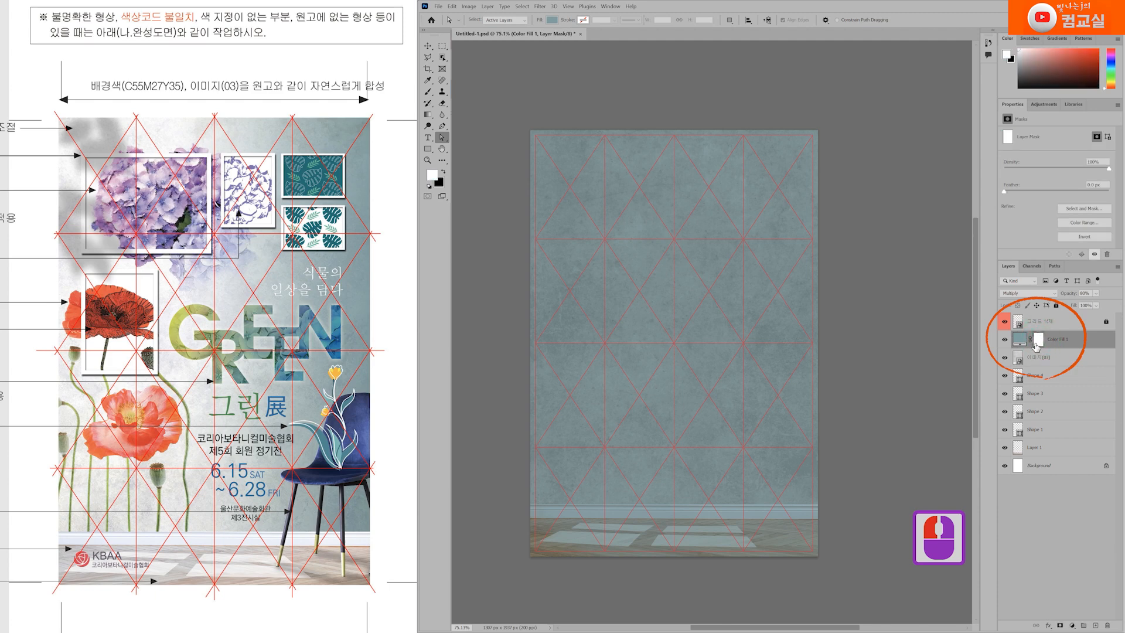
pyautogui.doubleClick(1040, 343)
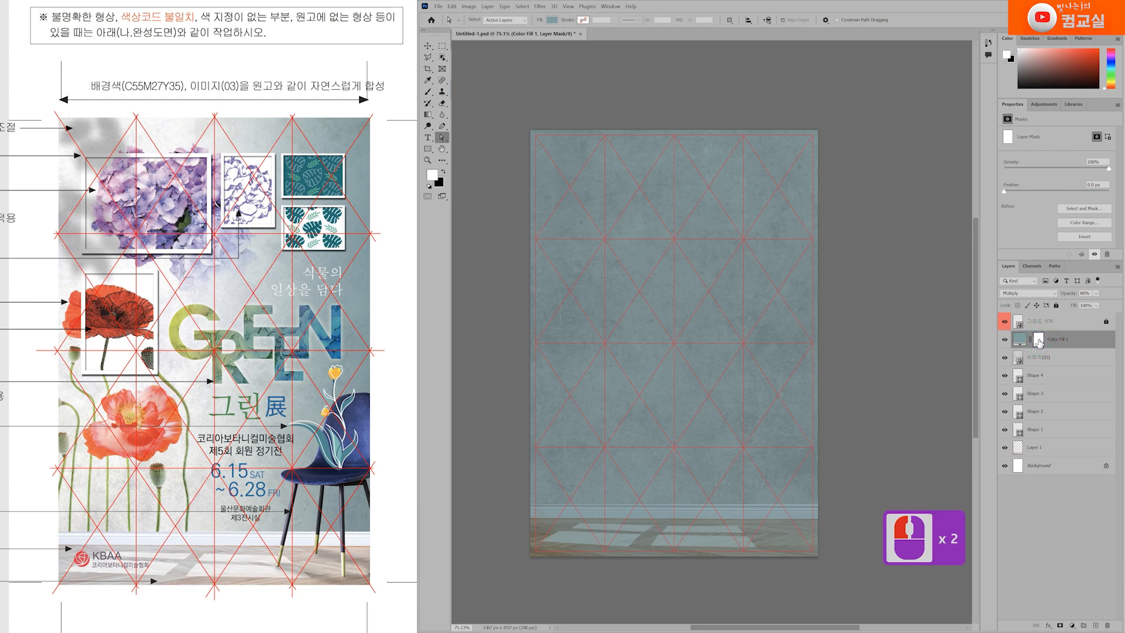
pyautogui.click(431, 117)
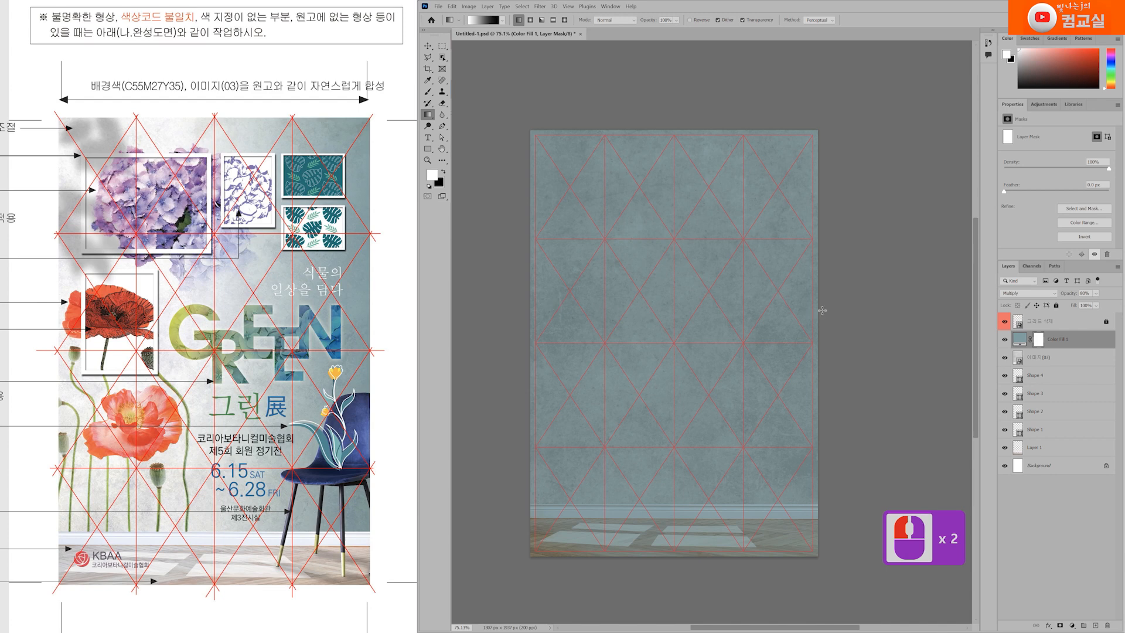
pyautogui.moveTo(797, 313); pyautogui.dragTo(568, 313)
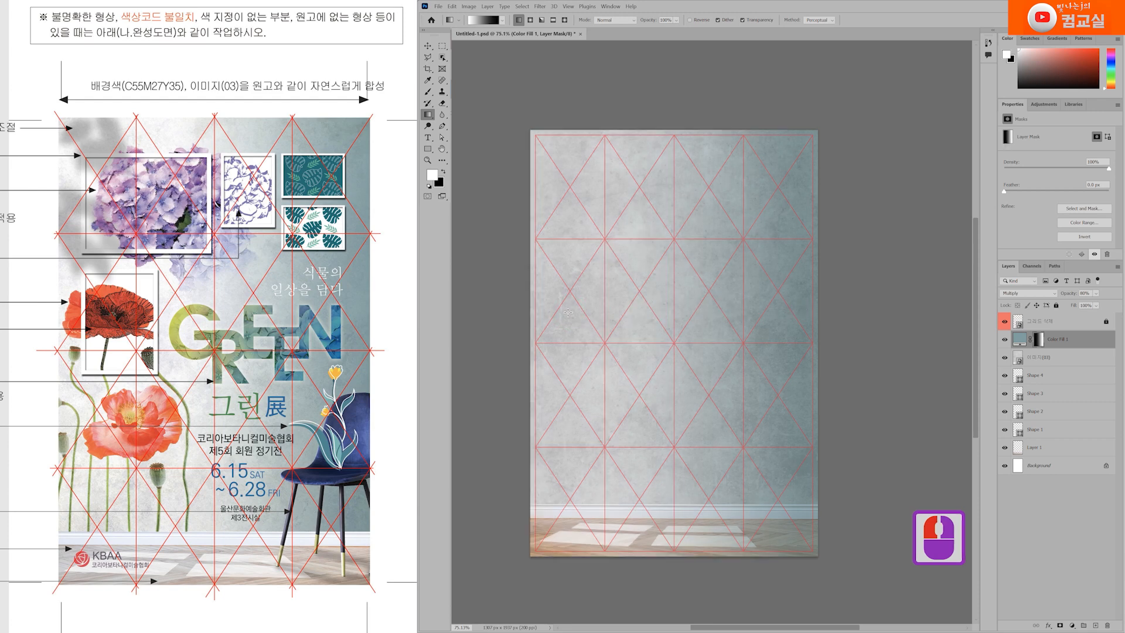
pyautogui.moveTo(763, 316); pyautogui.dragTo(538, 315)
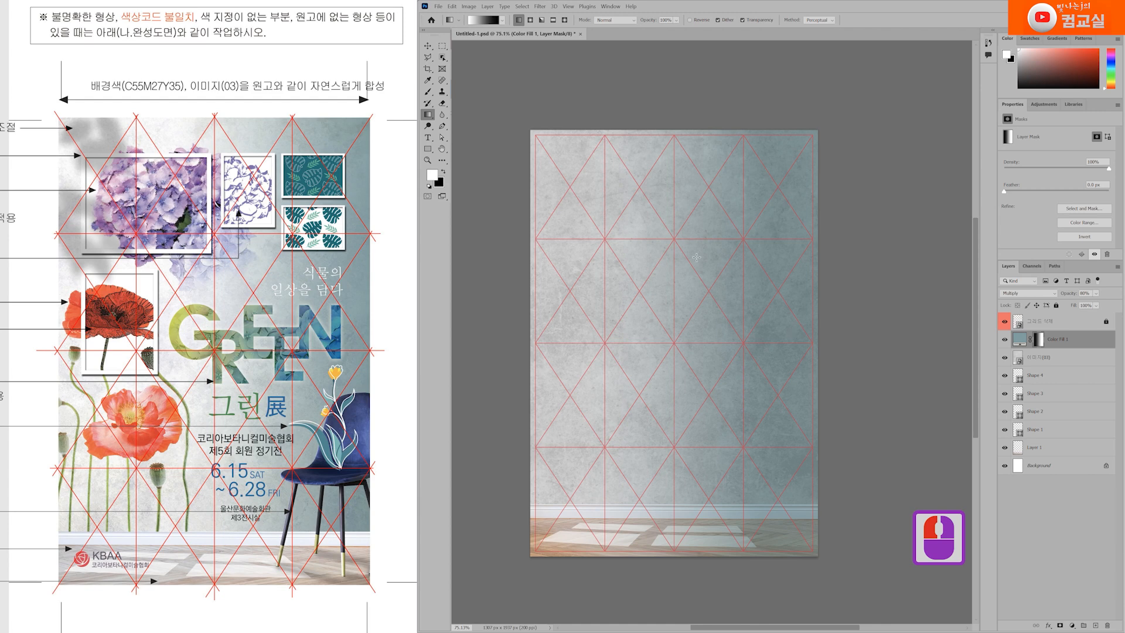
# Clip the color fill layer to the 이미지(03) layer so the tint affects only the wall
pyautogui.scroll(-1, 208, 318)
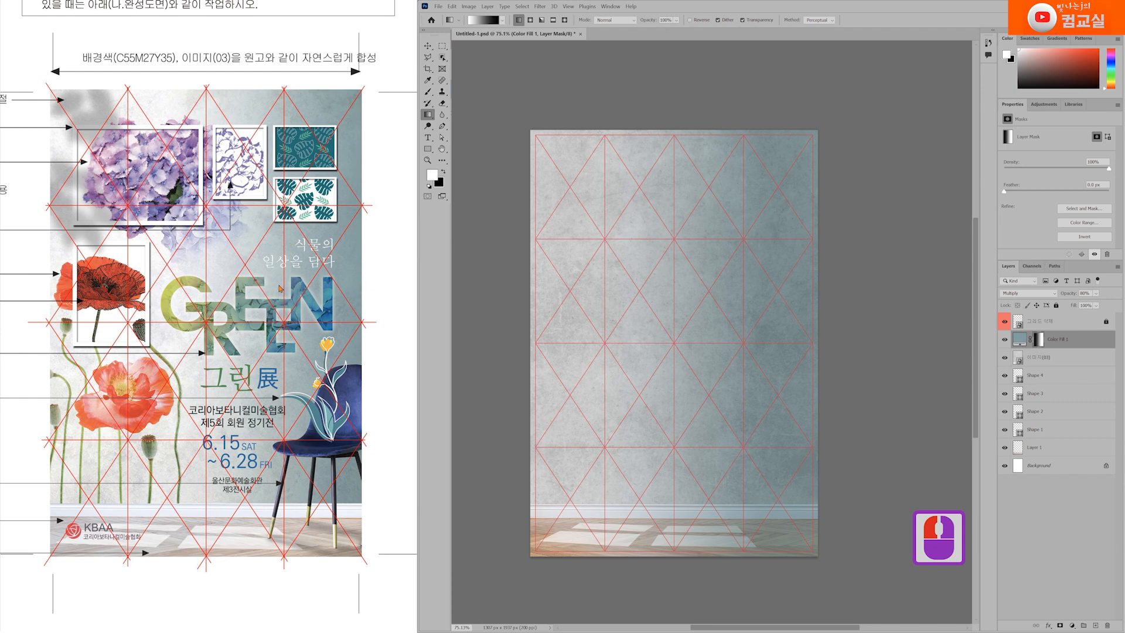
pyautogui.click(1075, 338)
pyautogui.scroll(2, 779, 561)
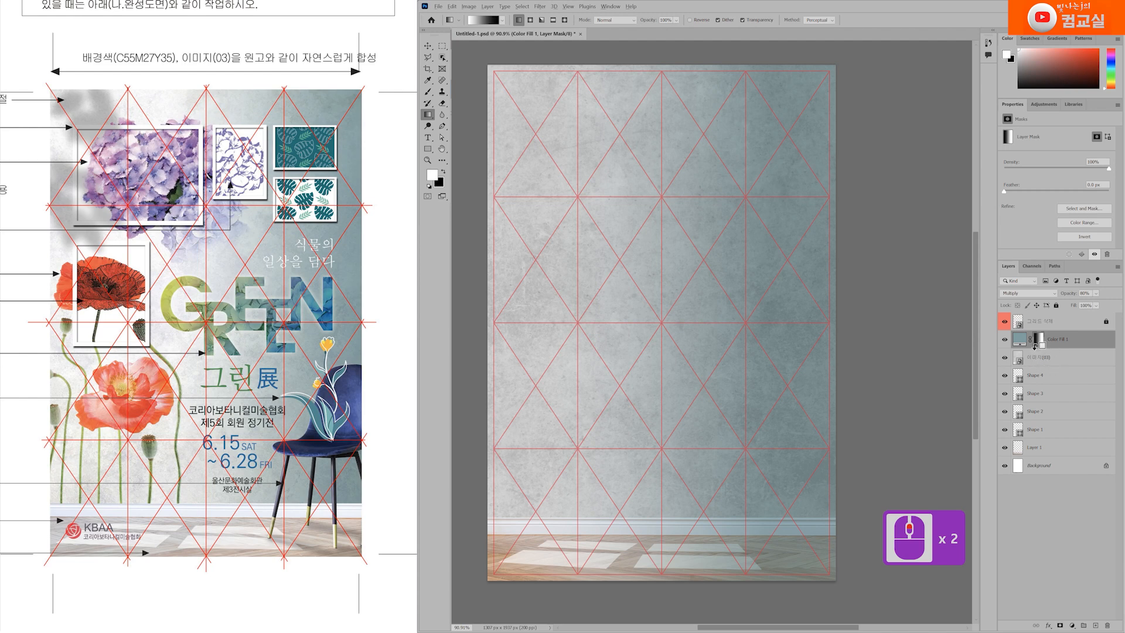
pyautogui.keyDown('alt'); pyautogui.click(1035, 347); pyautogui.keyUp('alt')
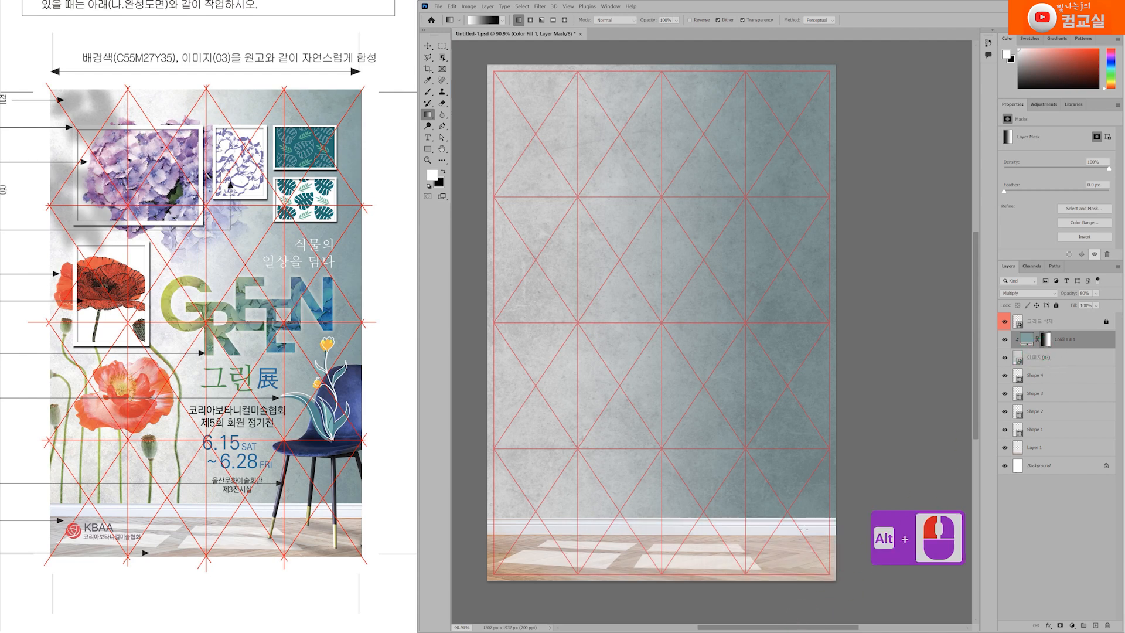
pyautogui.scroll(-2, 668, 367)
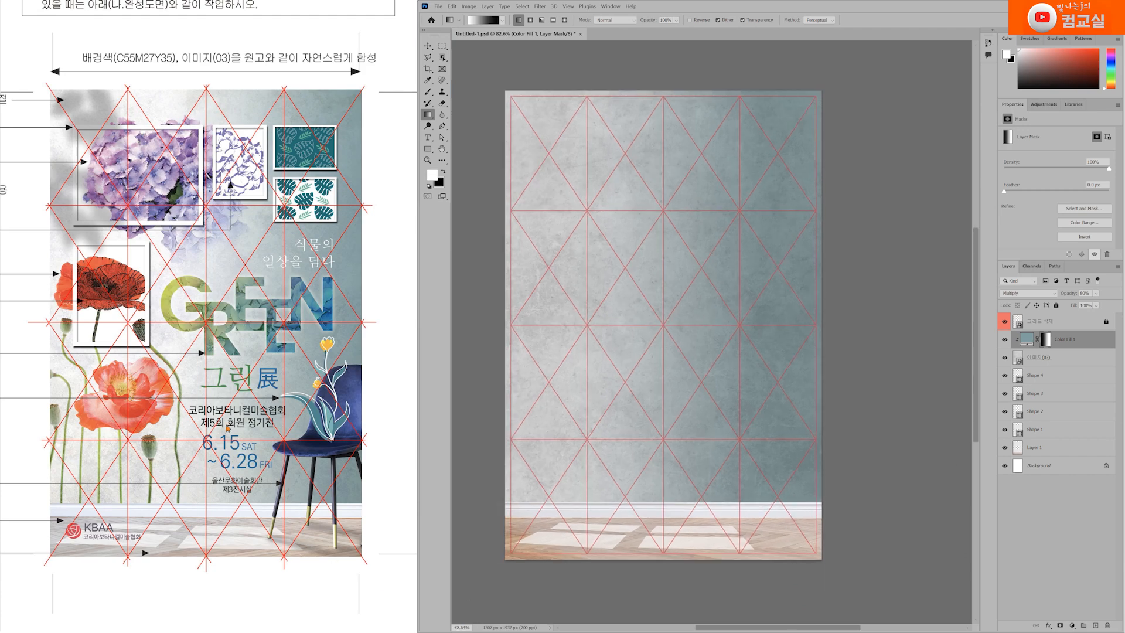
# Examine the reference sheet's 이미지(01) notes and the chair's placement and legs on the finished poster
pyautogui.scroll(-2, 187, 379)
pyautogui.hscroll(-3, 201, 419)
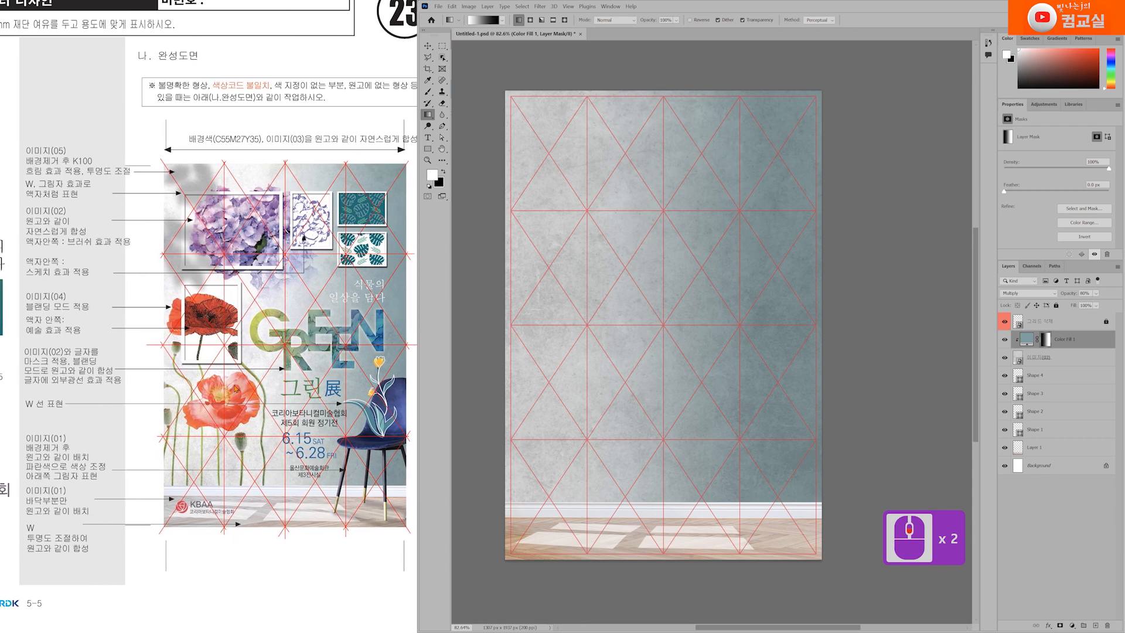
pyautogui.click(103, 556)
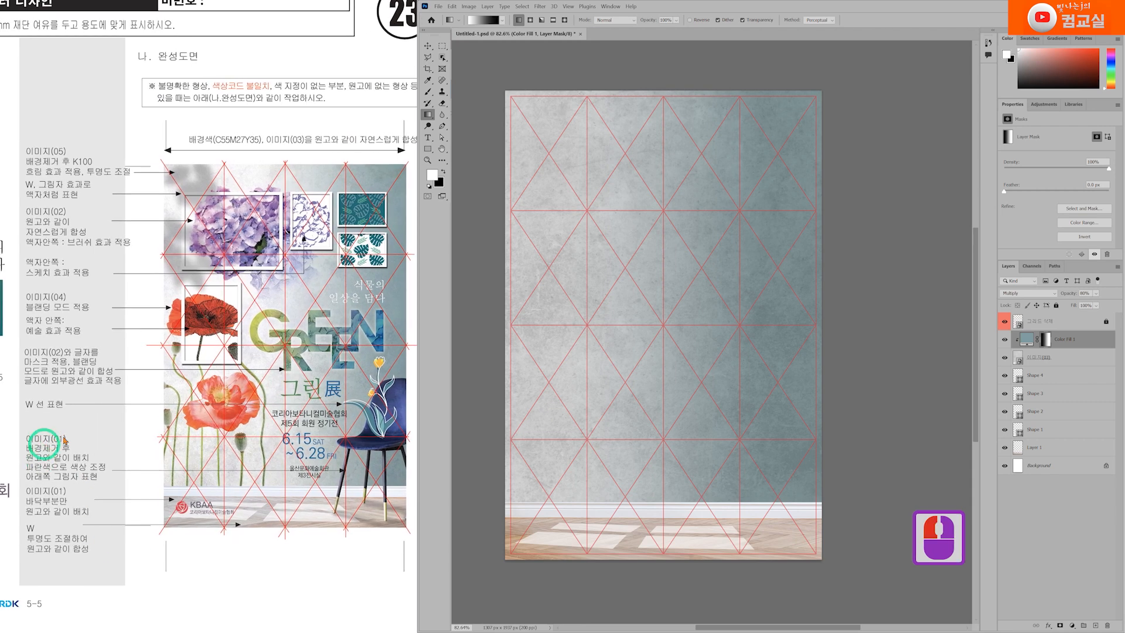
pyautogui.scroll(1, 56, 463)
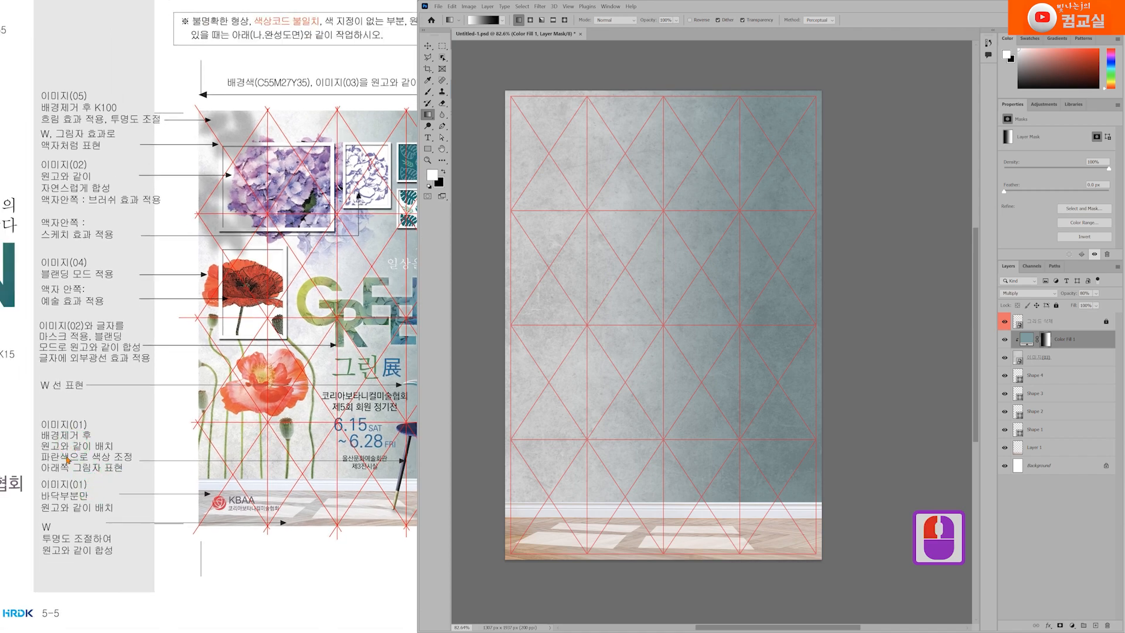
pyautogui.click(138, 493)
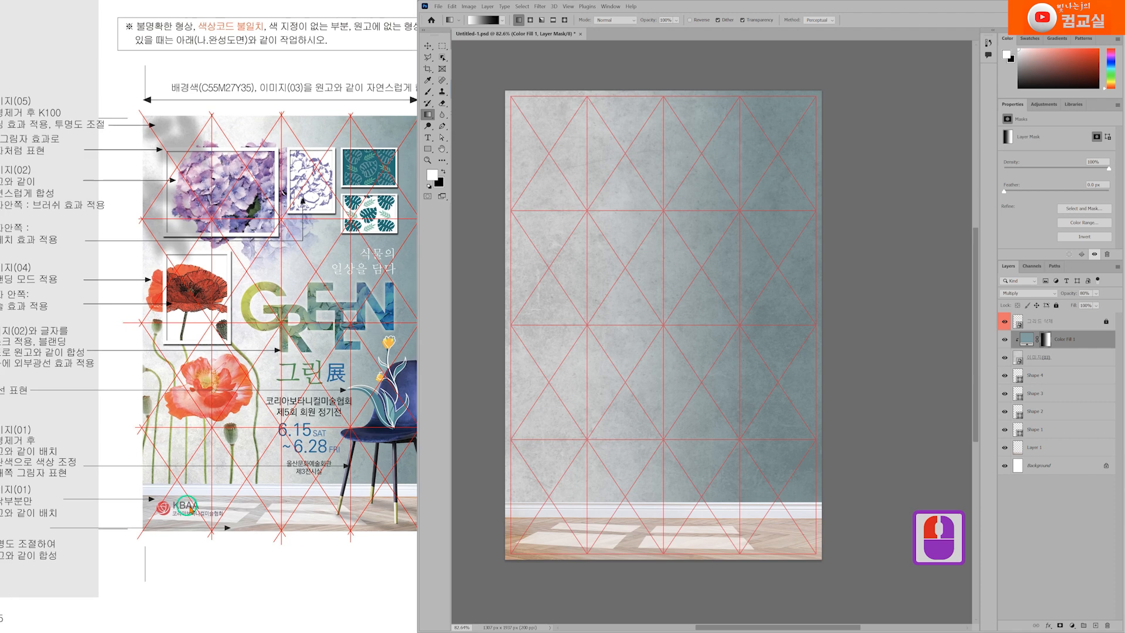
pyautogui.click(206, 503)
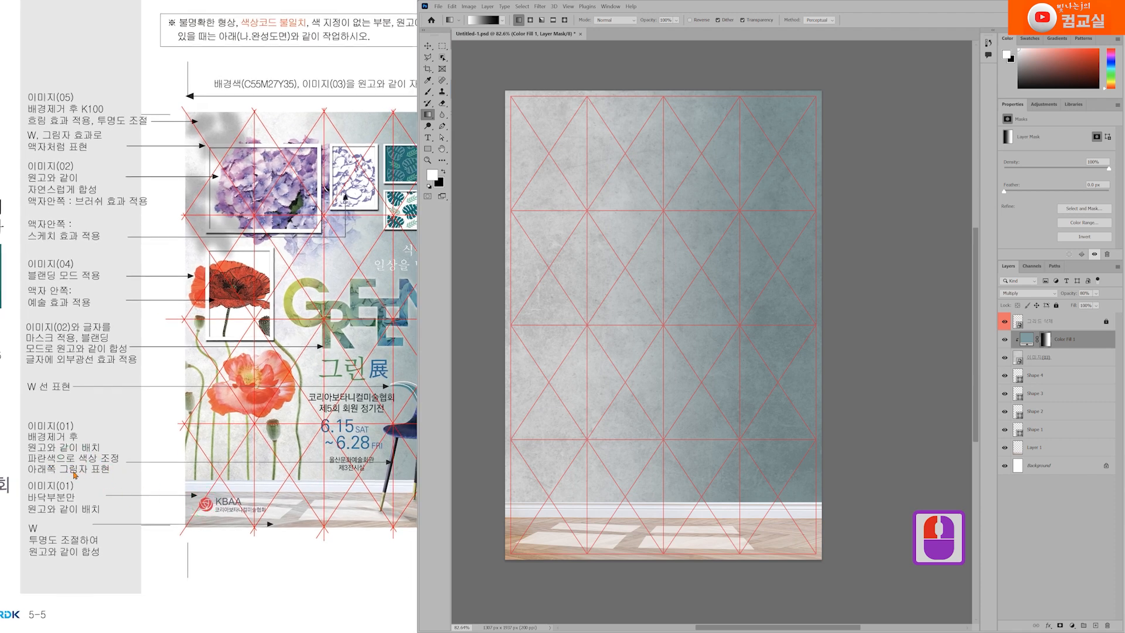
pyautogui.click(159, 477)
pyautogui.click(197, 492)
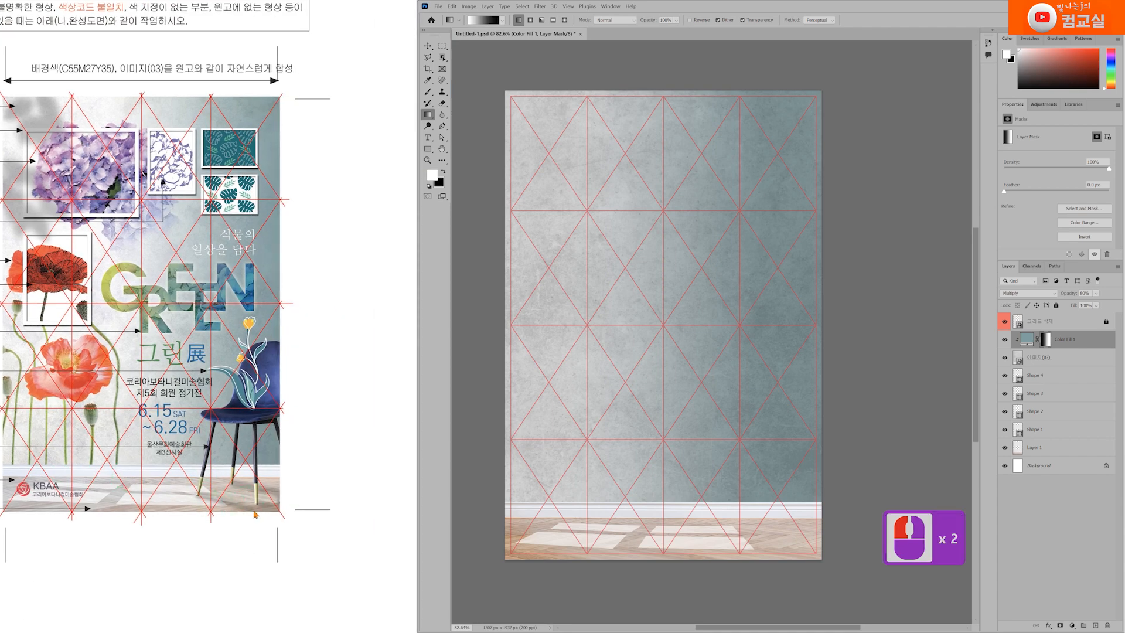
pyautogui.scroll(2, 256, 516)
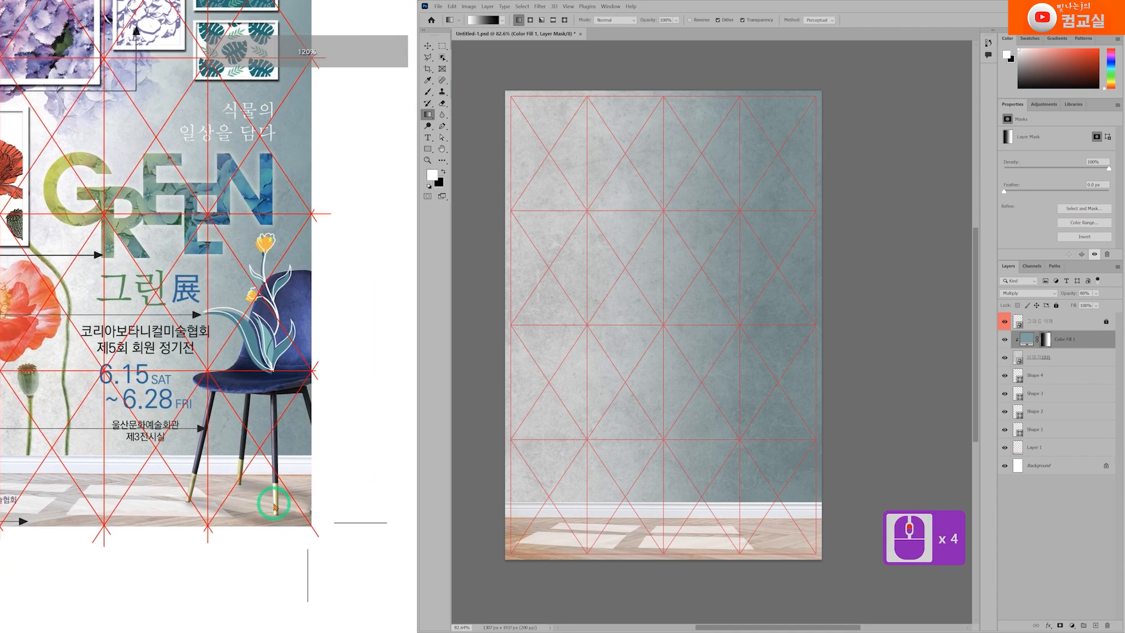
# Open 이미지(01) from the 도면23 folder as a separate document and clear its leftover floor selection
pyautogui.press('super+e')
pyautogui.click(273, 390)
pyautogui.moveTo(273, 390); pyautogui.dragTo(892, 12)
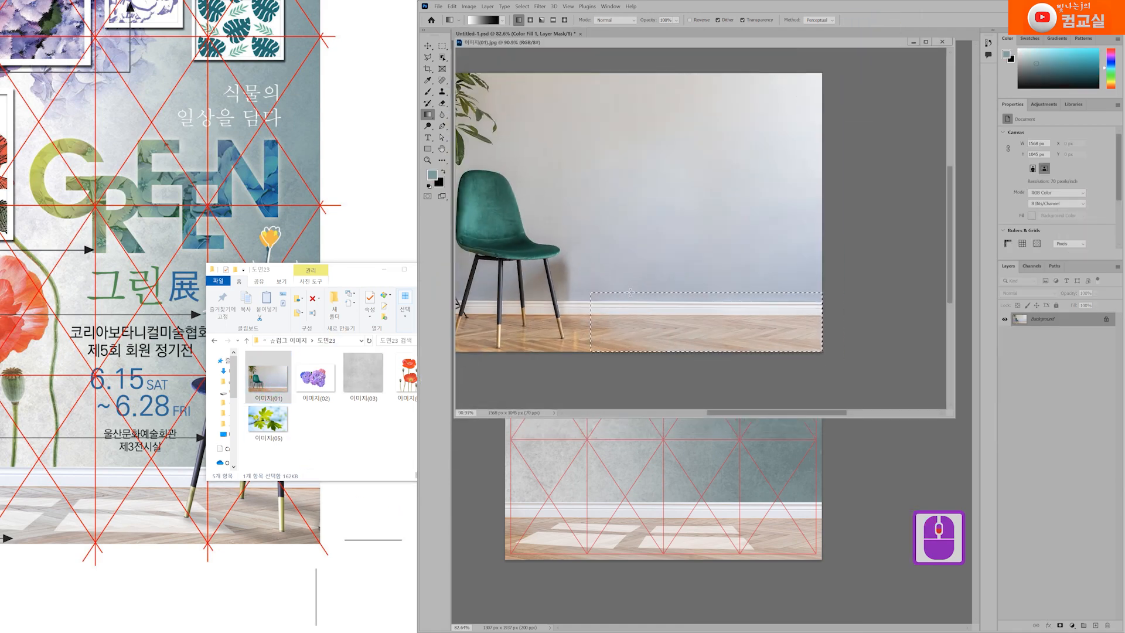
pyautogui.scroll(-11, 621, 229)
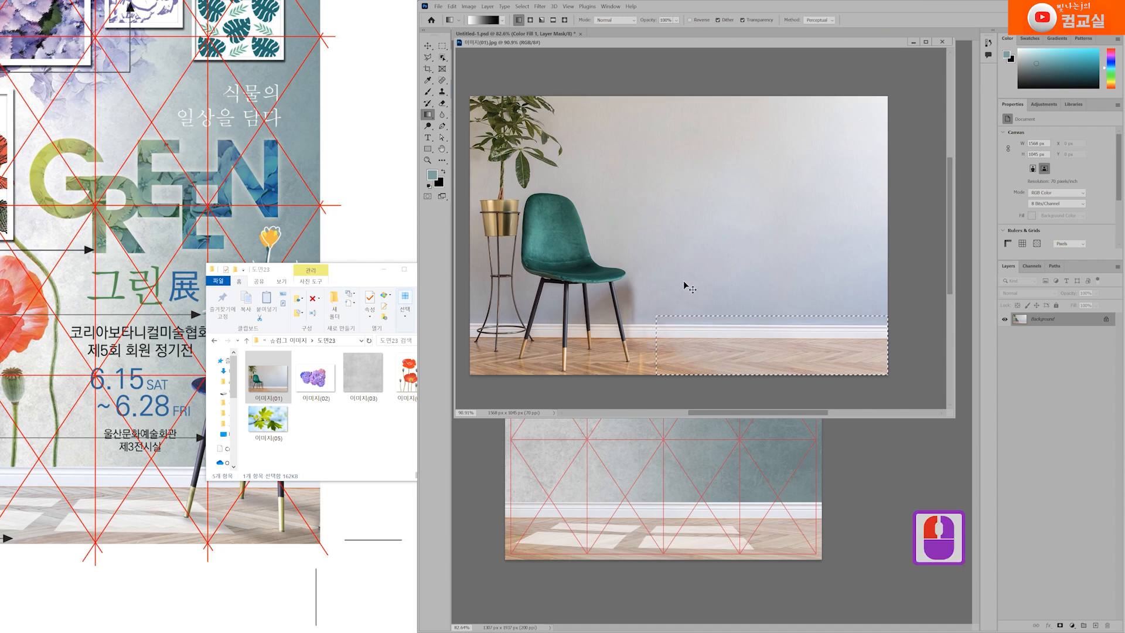
pyautogui.hotkey('ctrl', 'd')
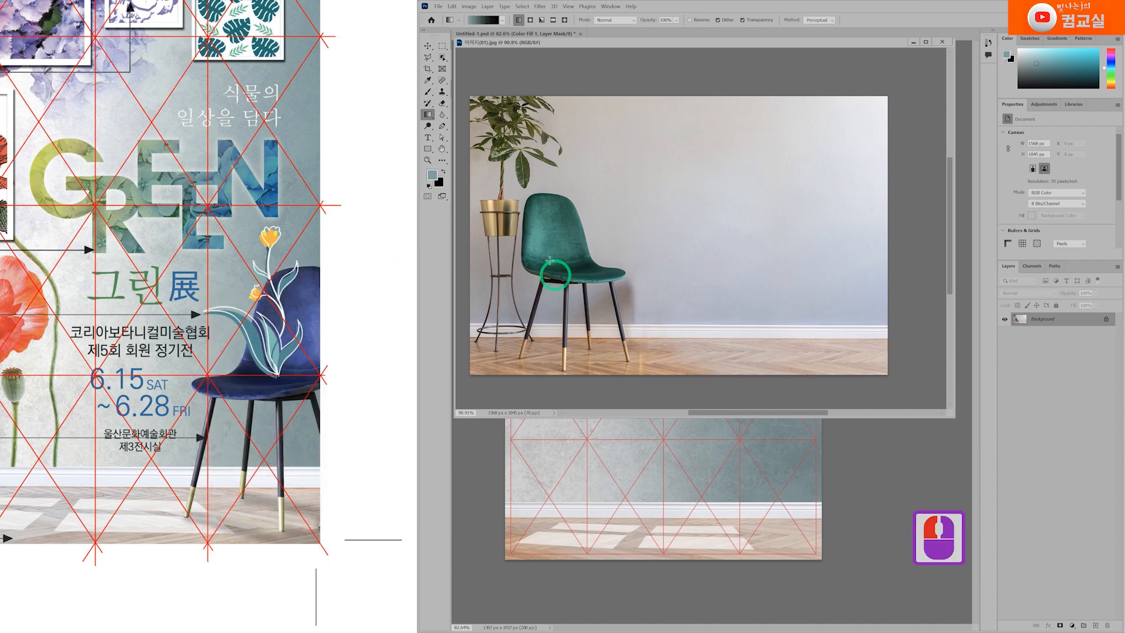
# Select the green chair in 이미지(01) with the Object Selection tool by framing it from backrest to leg tips
pyautogui.scroll(2, 551, 276)
pyautogui.moveTo(627, 255)
pyautogui.mouseDown()
pyautogui.moveTo(658, 238)
pyautogui.moveTo(646, 245)
pyautogui.mouseUp()
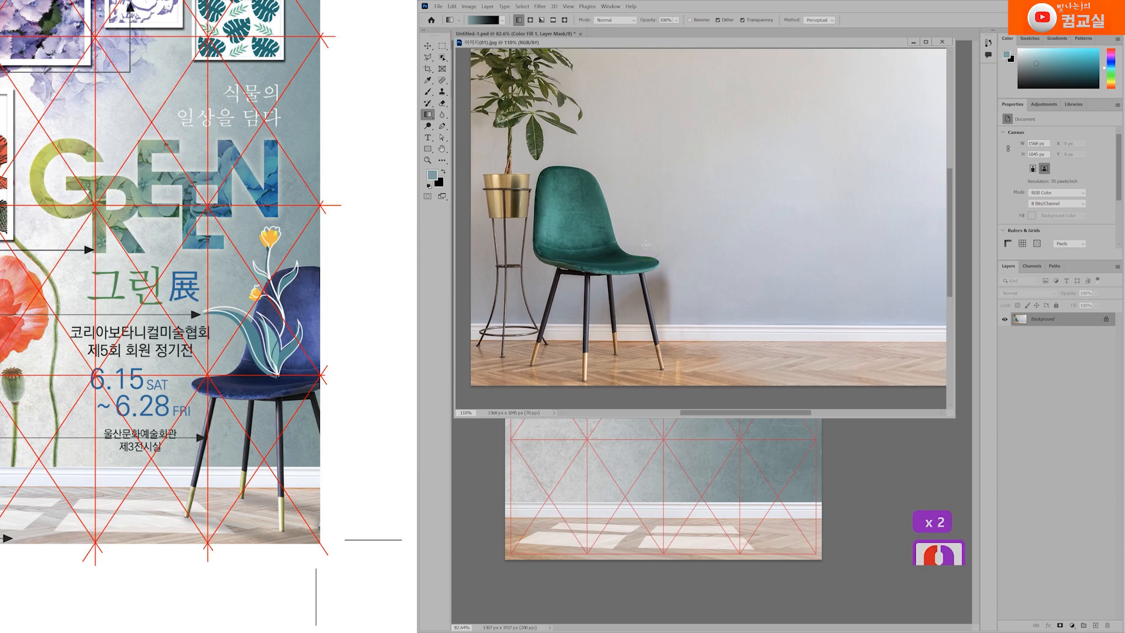
pyautogui.click(444, 57)
pyautogui.click(444, 57)
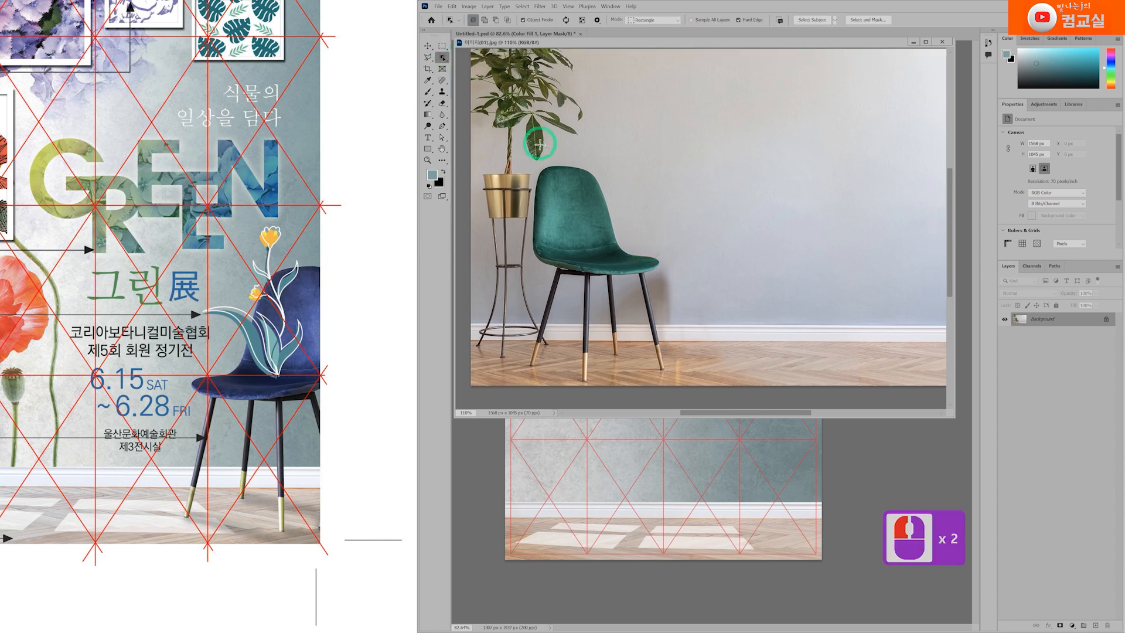
pyautogui.moveTo(514, 150); pyautogui.dragTo(684, 384)
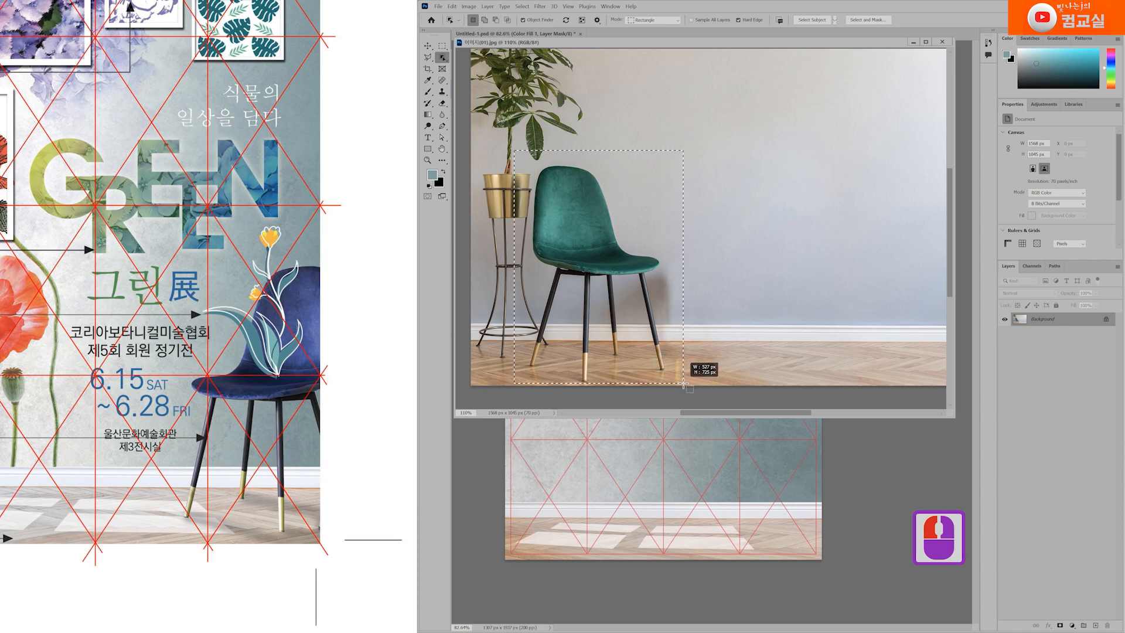
pyautogui.moveTo(680, 383); pyautogui.dragTo(682, 384)
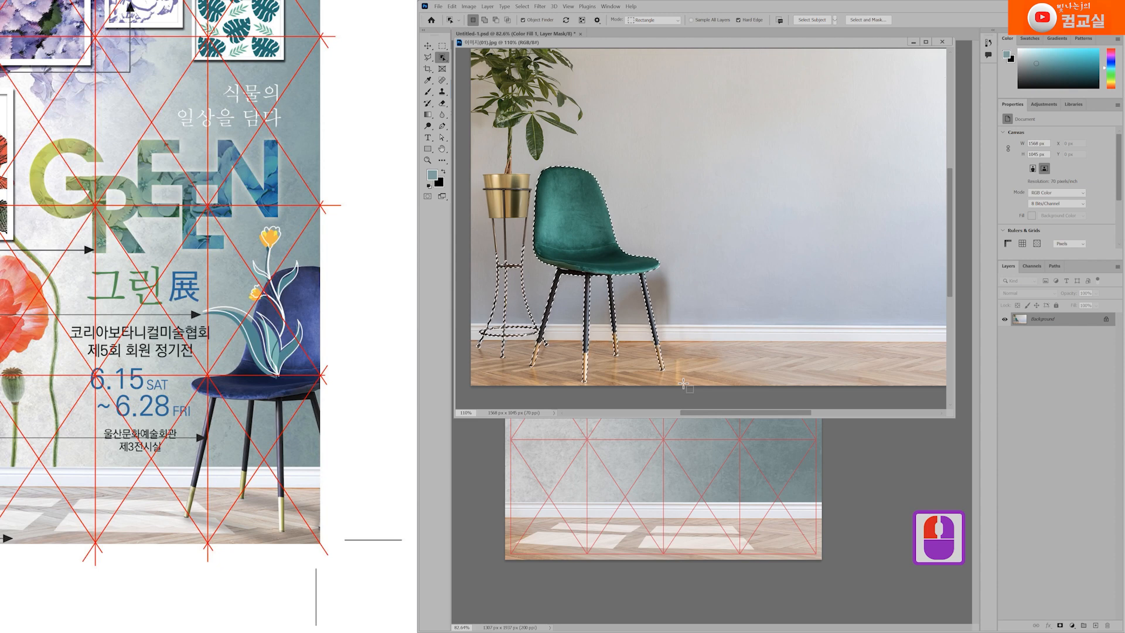
# Subtract the plant stand beside the chair from the selection with the Polygonal Lasso tool
pyautogui.press('l')
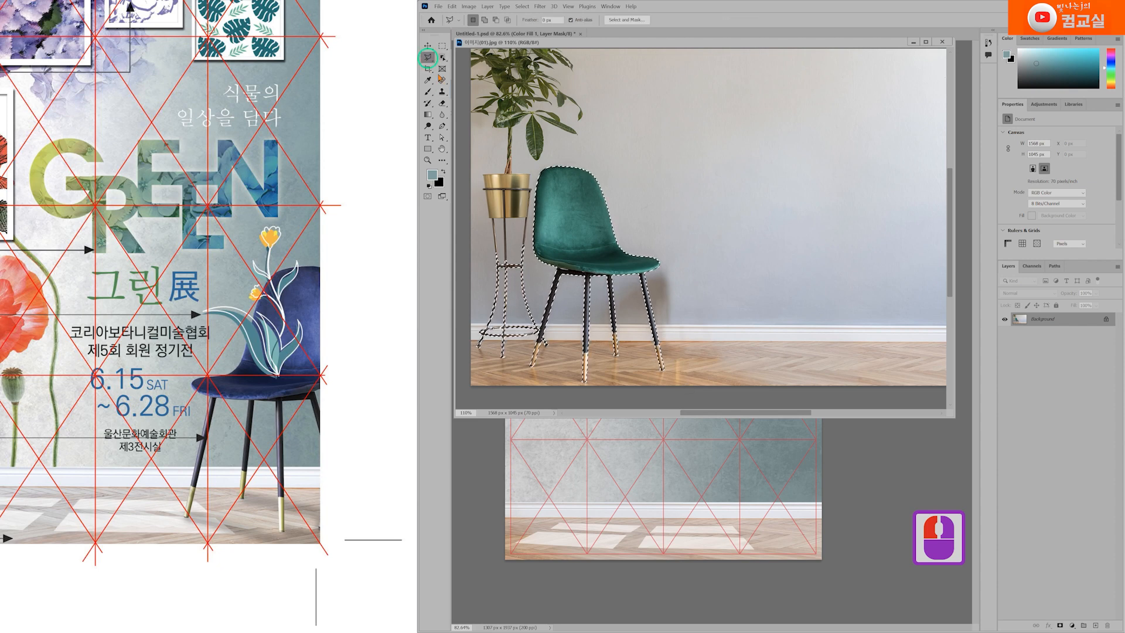
pyautogui.scroll(1, 501, 252)
pyautogui.keyDown('alt'); pyautogui.click(479, 229); pyautogui.keyUp('alt')
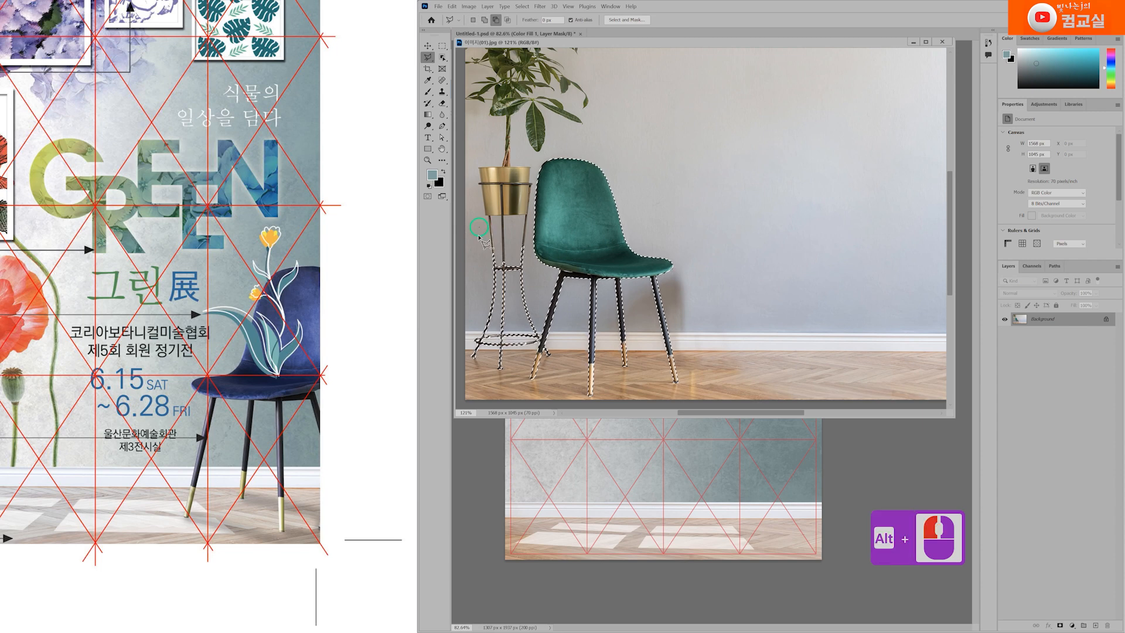
pyautogui.keyDown('alt'); pyautogui.click(460, 361); pyautogui.keyUp('alt')
pyautogui.keyDown('alt'); pyautogui.click(520, 382); pyautogui.keyUp('alt')
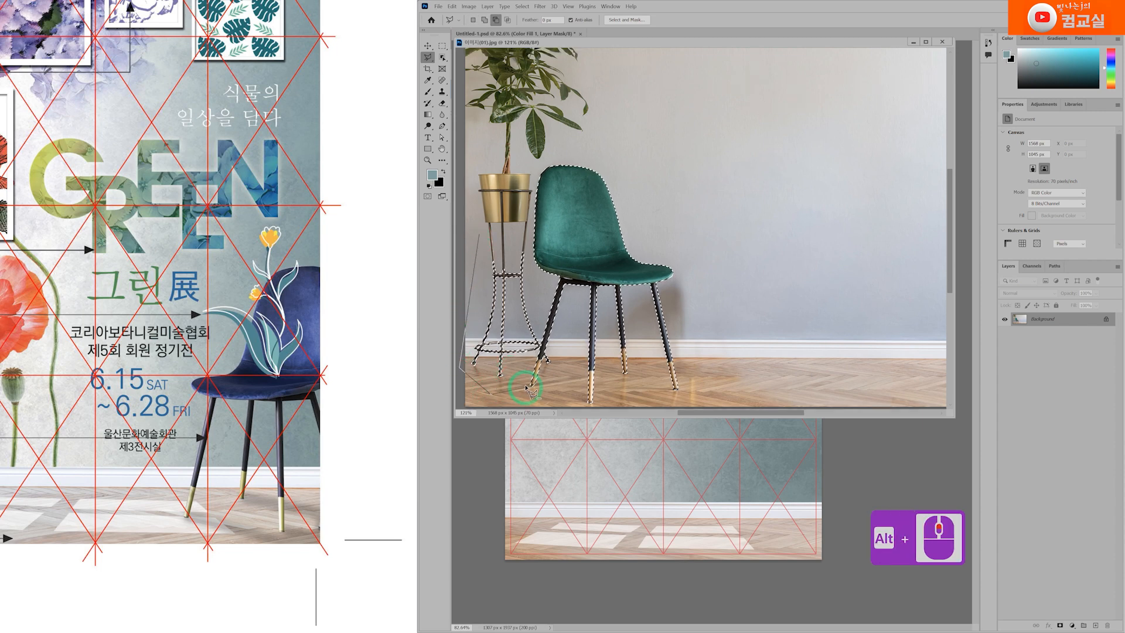
pyautogui.keyDown('alt'); pyautogui.click(540, 349); pyautogui.keyUp('alt')
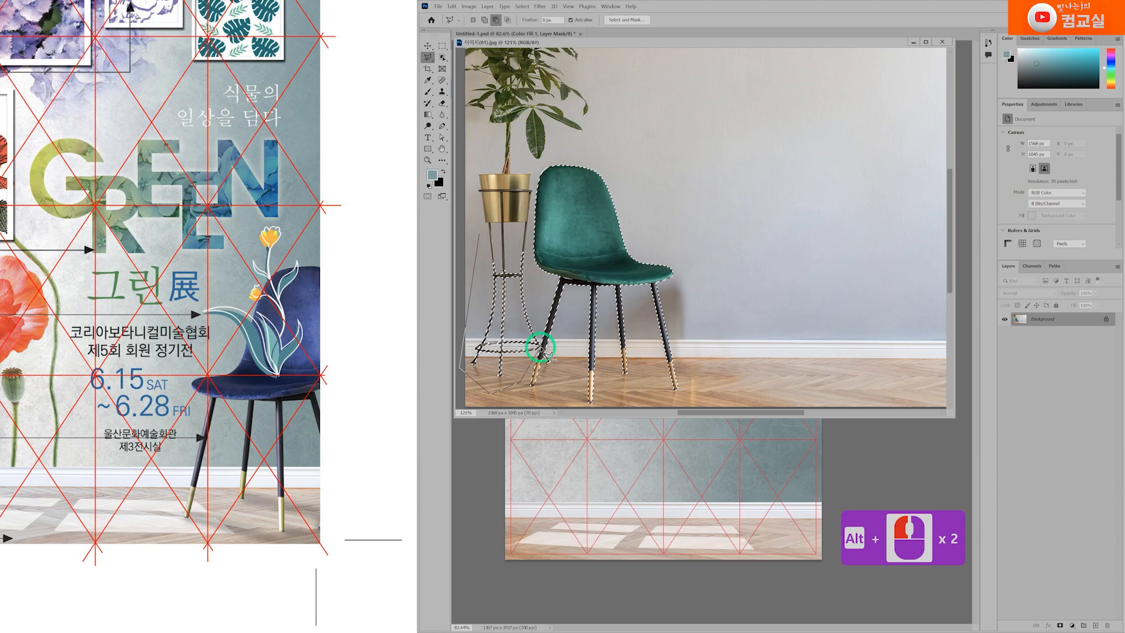
# Subtract the remaining piece of the plant stand's foot next to the chair's leftmost leg from the selection
pyautogui.scroll(10, 542, 375)
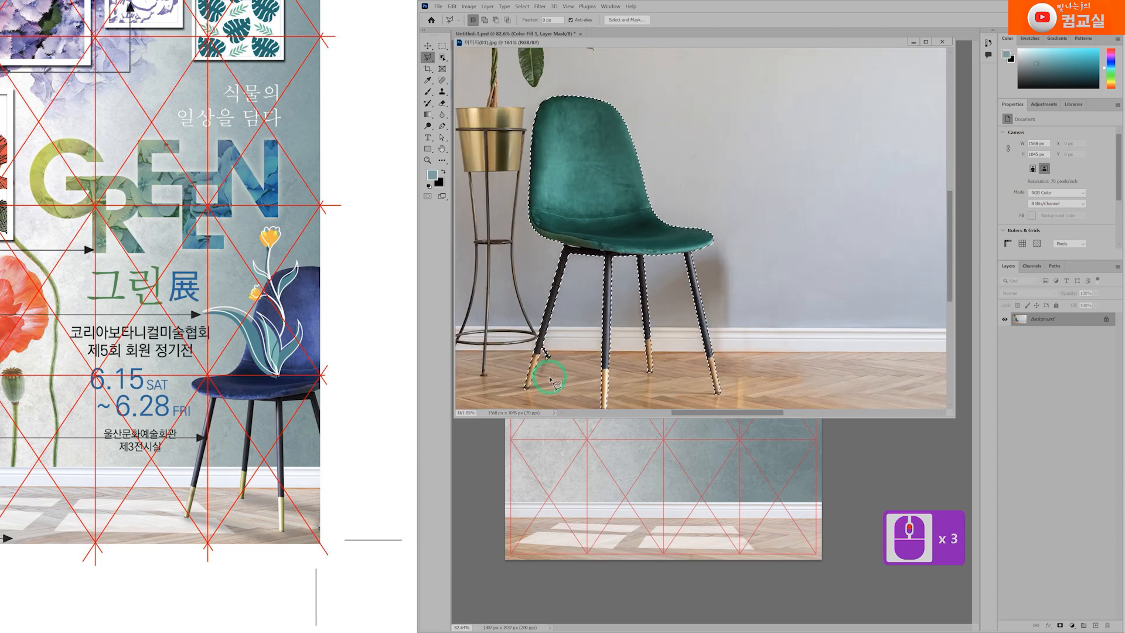
pyautogui.keyDown('alt'); pyautogui.click(530, 359); pyautogui.keyUp('alt')
pyautogui.keyDown('alt'); pyautogui.click(535, 375); pyautogui.keyUp('alt')
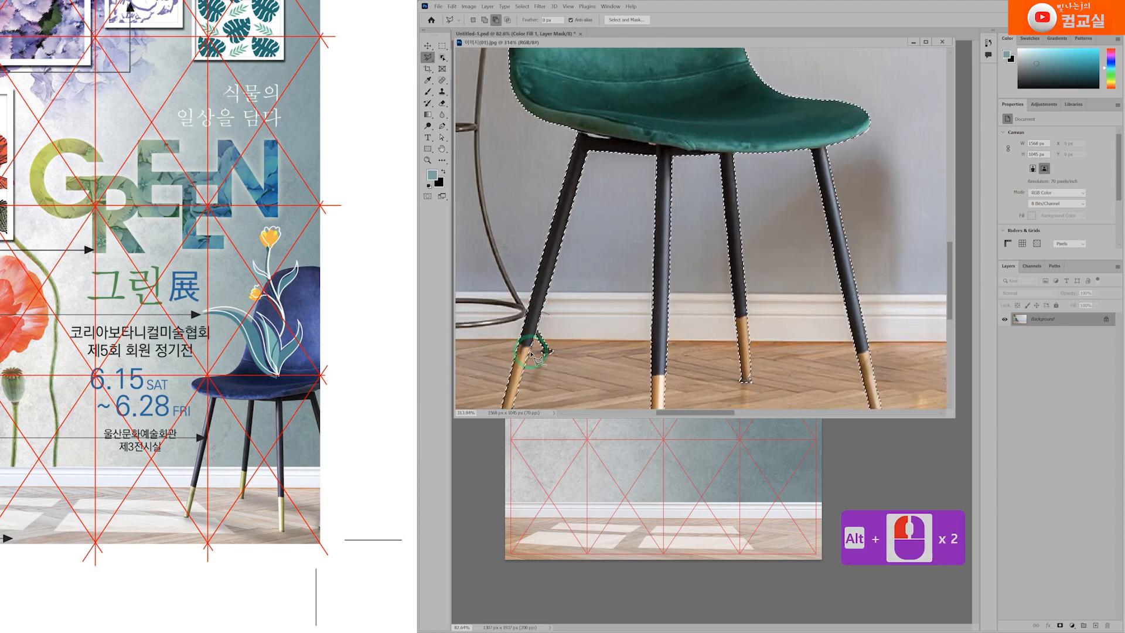
pyautogui.keyDown('alt'); pyautogui.click(562, 377); pyautogui.keyUp('alt')
pyautogui.keyDown('alt'); pyautogui.click(564, 363); pyautogui.keyUp('alt')
pyautogui.keyDown('alt'); pyautogui.click(564, 354); pyautogui.keyUp('alt')
pyautogui.keyDown('alt'); pyautogui.click(581, 336); pyautogui.keyUp('alt')
pyautogui.scroll(7, 586, 328)
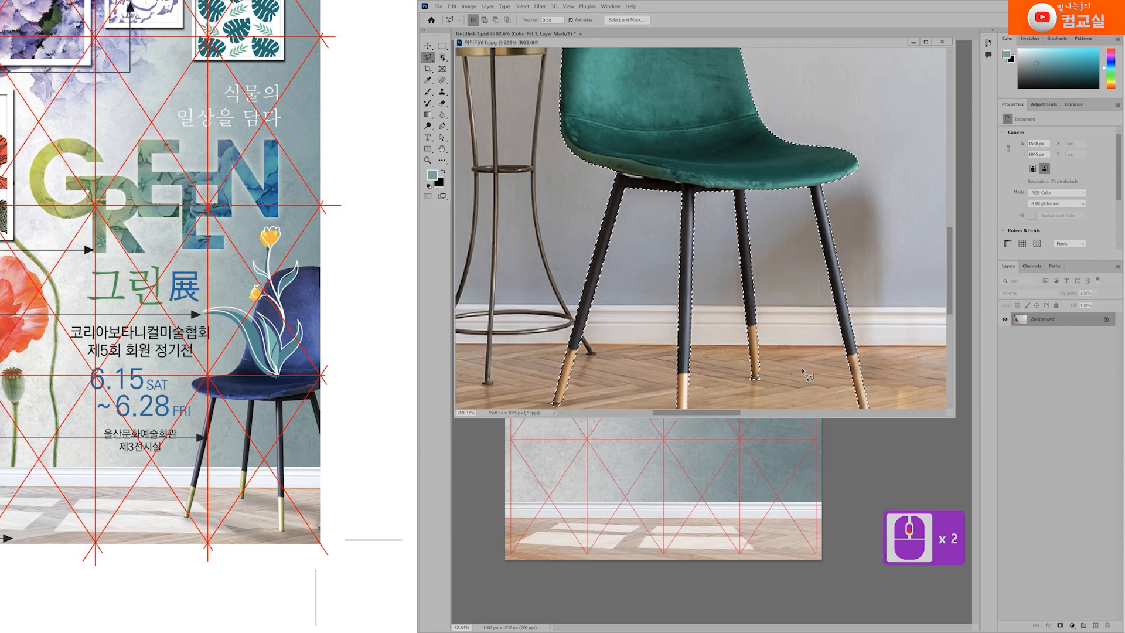
# Add the missing tip of the chair's rear middle leg to the selection with the Polygonal Lasso tool
pyautogui.keyDown('shift'); pyautogui.click(623, 261); pyautogui.keyUp('shift')
pyautogui.keyDown('shift'); pyautogui.click(631, 325); pyautogui.keyUp('shift')
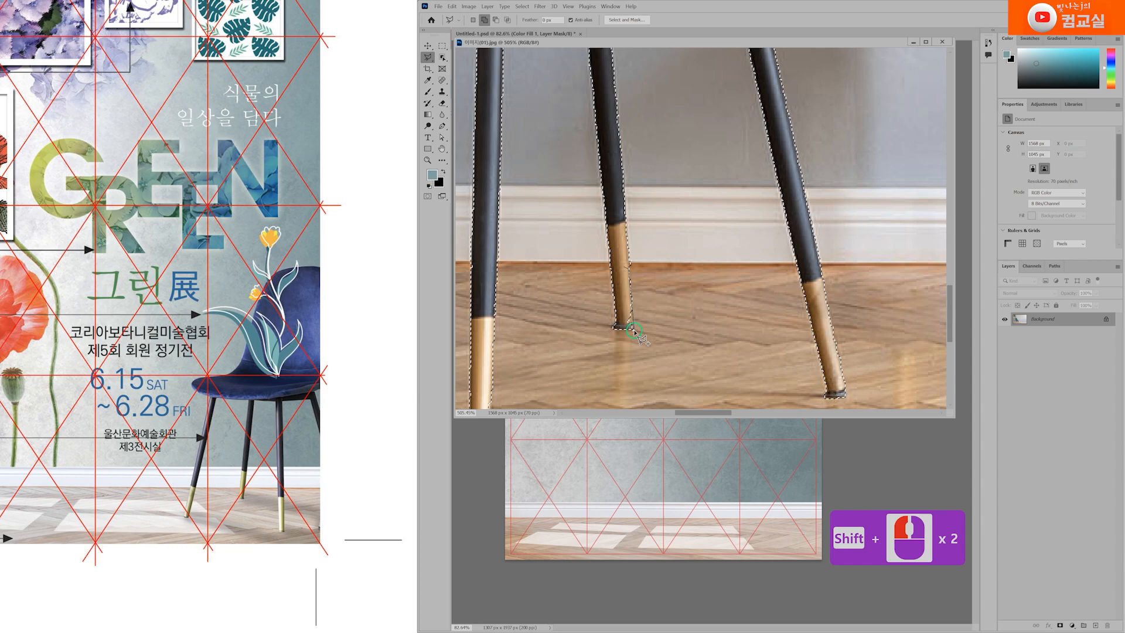
pyautogui.keyDown('shift'); pyautogui.click(634, 332); pyautogui.keyUp('shift')
pyautogui.keyDown('shift'); pyautogui.click(622, 323); pyautogui.keyUp('shift')
pyautogui.keyDown('shift'); pyautogui.doubleClick(616, 306); pyautogui.keyUp('shift')
pyautogui.scroll(-4, 762, 379)
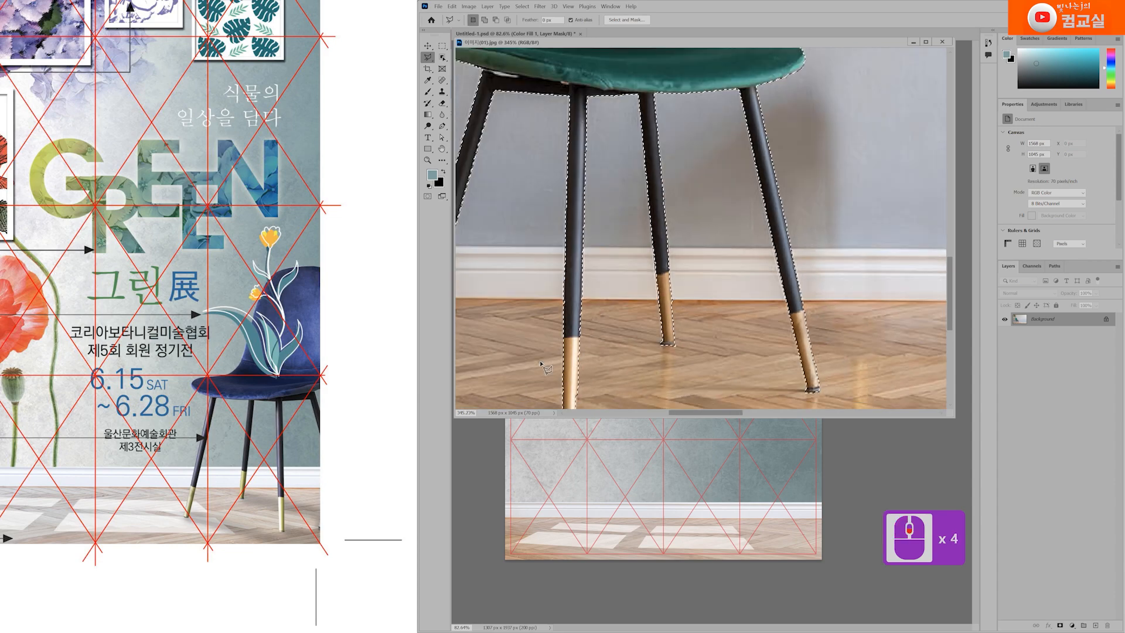
# Add the missing tip of the chair's front middle leg to the selection
pyautogui.scroll(3, 591, 276)
pyautogui.keyDown('shift'); pyautogui.click(564, 276); pyautogui.keyUp('shift')
pyautogui.keyDown('shift'); pyautogui.click(566, 352); pyautogui.keyUp('shift')
pyautogui.keyDown('shift'); pyautogui.click(551, 354); pyautogui.keyUp('shift')
pyautogui.keyDown('shift'); pyautogui.click(552, 332); pyautogui.keyUp('shift')
pyautogui.keyDown('shift'); pyautogui.click(564, 278); pyautogui.keyUp('shift')
pyautogui.scroll(-6, 577, 251)
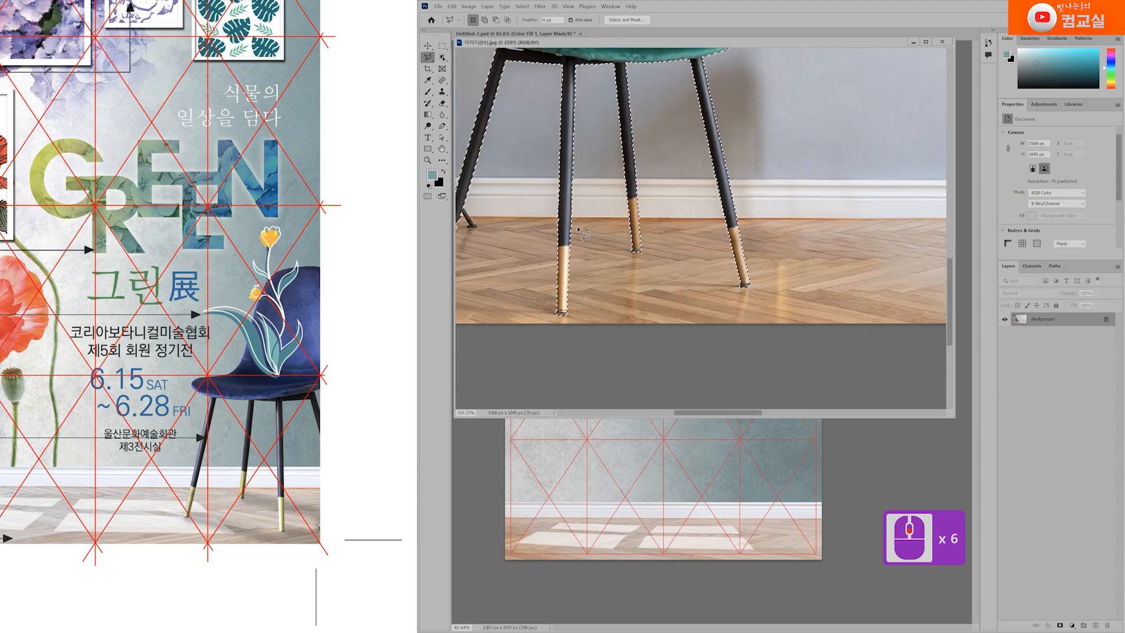
# Copy the selected chair into the poster document and close 이미지(01)
pyautogui.scroll(19, 577, 251)
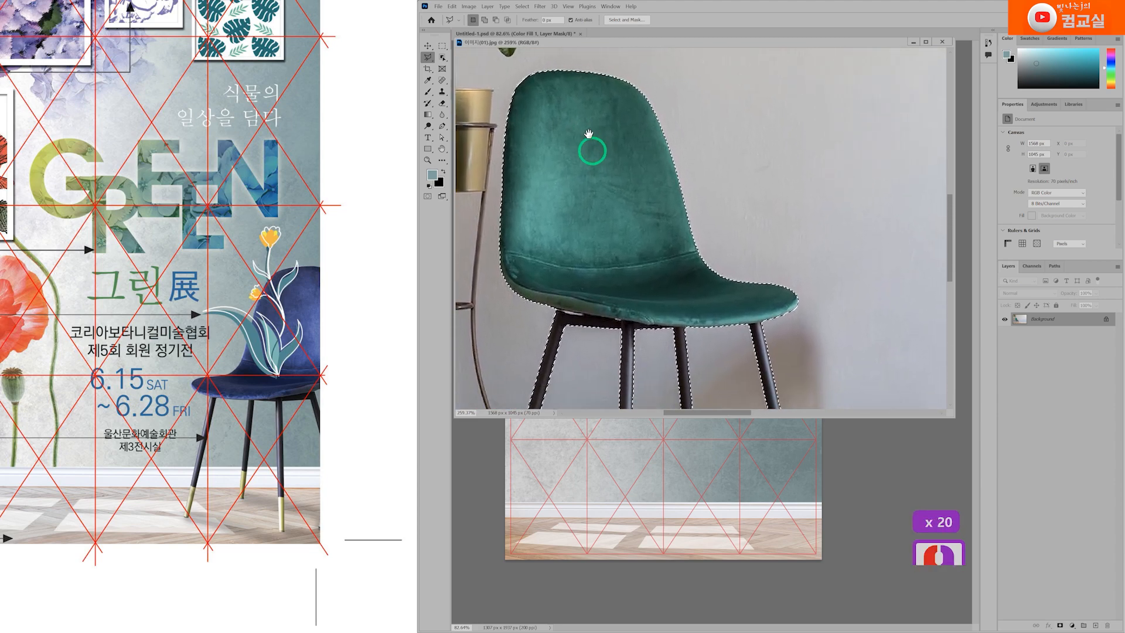
pyautogui.moveTo(567, 206); pyautogui.dragTo(624, 457)
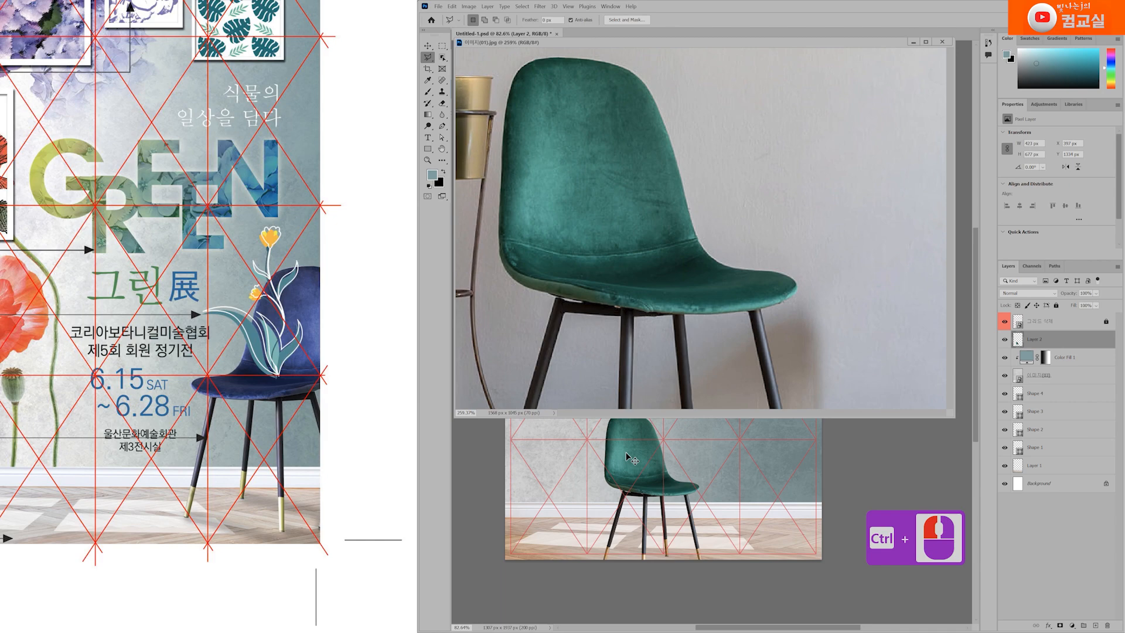
pyautogui.click(943, 42)
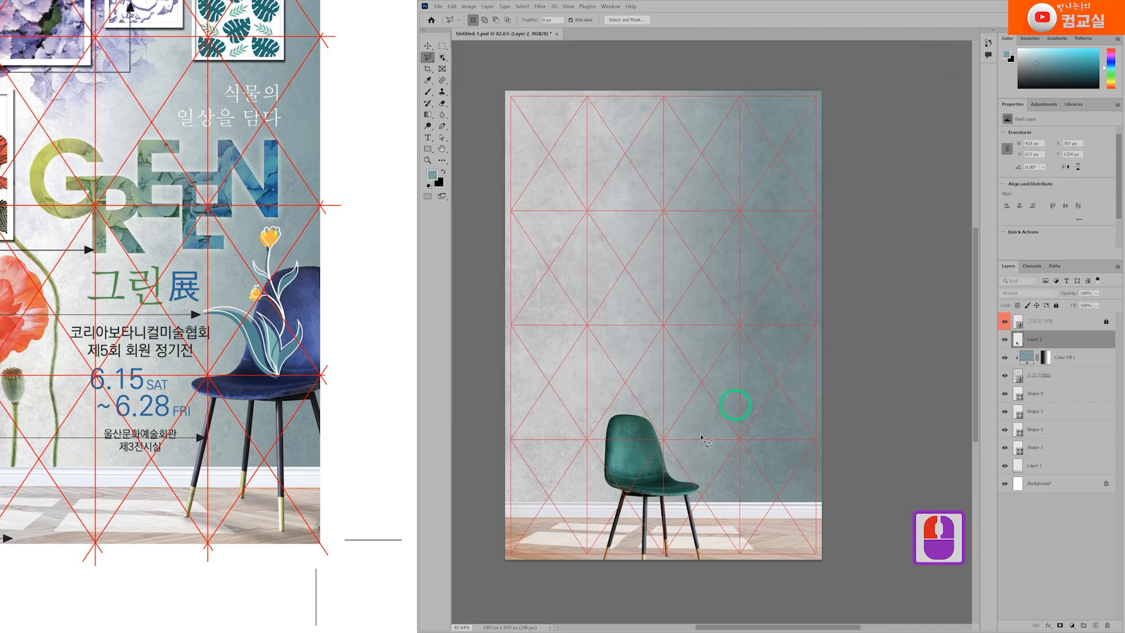
# Rename the chair's layer to 의자
pyautogui.scroll(2, 684, 484)
pyautogui.moveTo(684, 484); pyautogui.dragTo(630, 384)
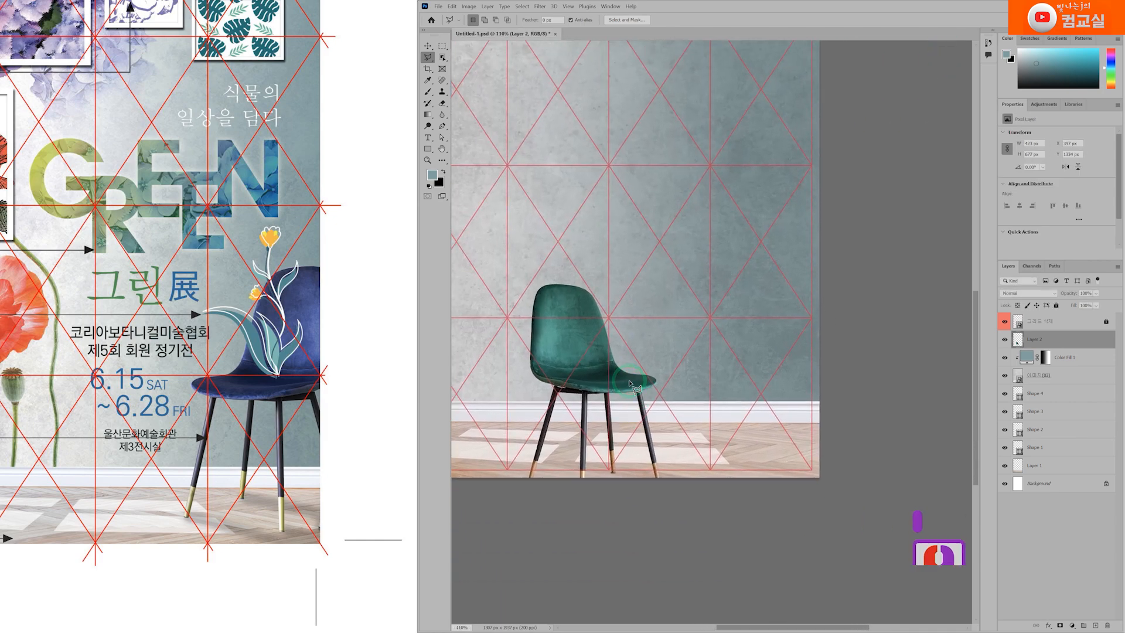
pyautogui.doubleClick(1044, 343)
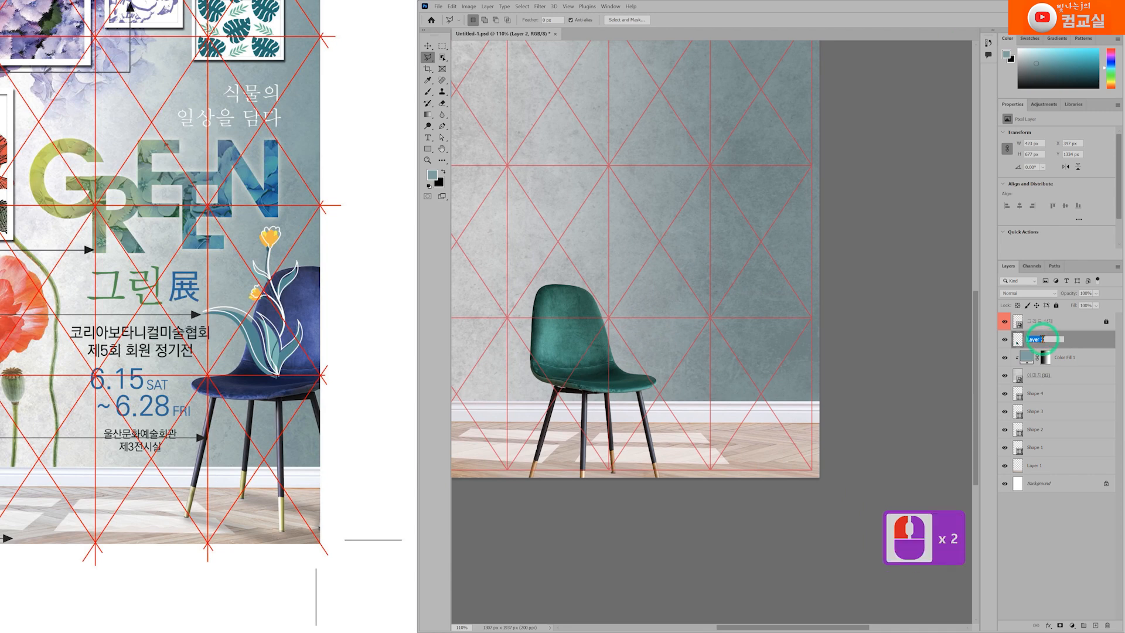
pyautogui.write('의자')
pyautogui.press('Return')
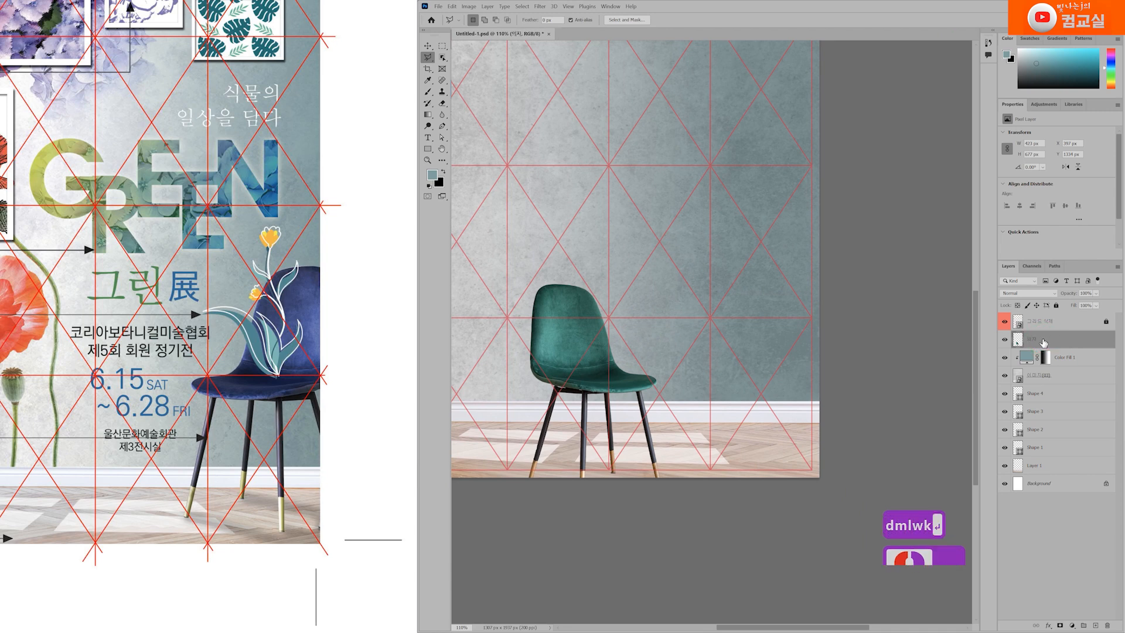
# Free-transform the chair, moving it towards the poster's right side and flipping it horizontally
pyautogui.hotkey('ctrl', 't')
pyautogui.moveTo(574, 353); pyautogui.dragTo(669, 314)
pyautogui.rightClick(674, 290)
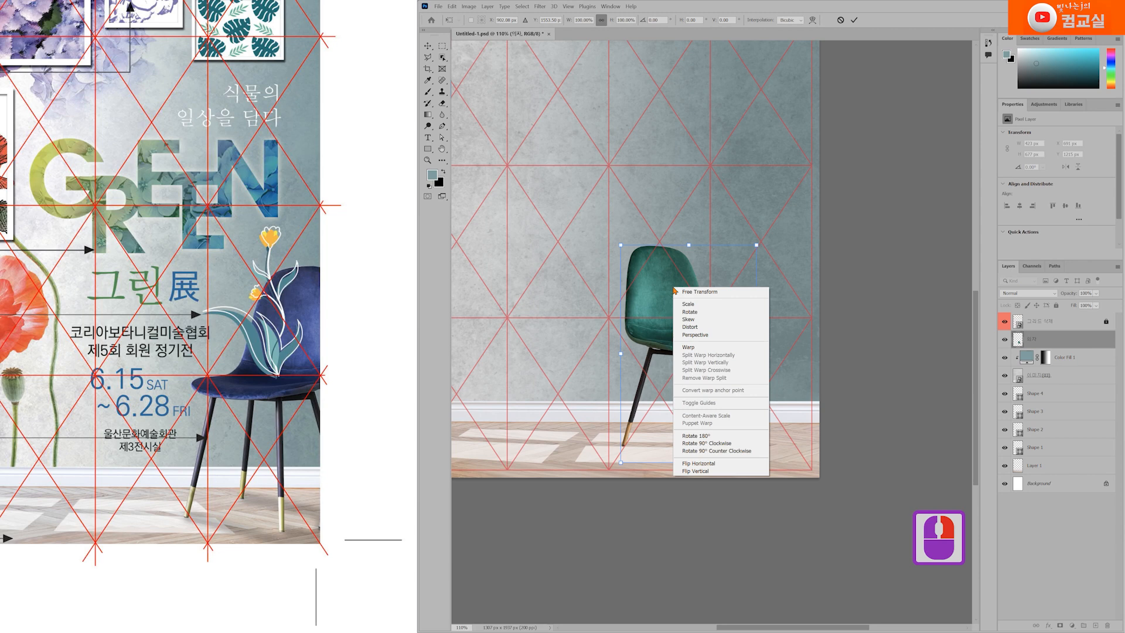
pyautogui.click(703, 465)
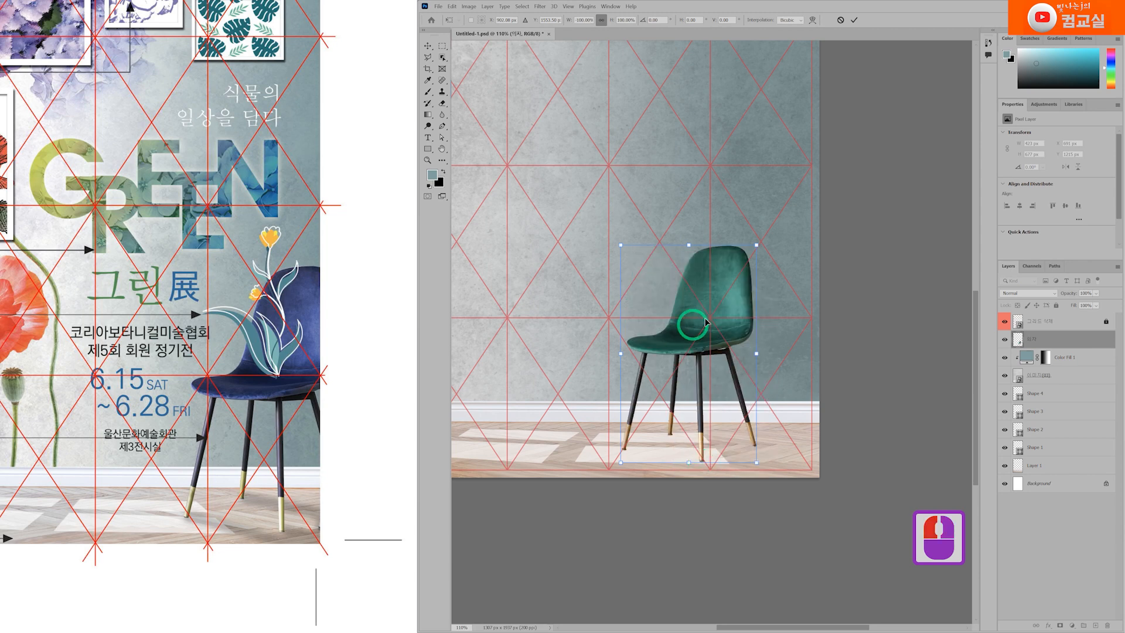
# Position and slightly enlarge the chair at the poster's lower right, with its back cropped by the right edge, matching the reference grid
pyautogui.moveTo(756, 327); pyautogui.dragTo(805, 286)
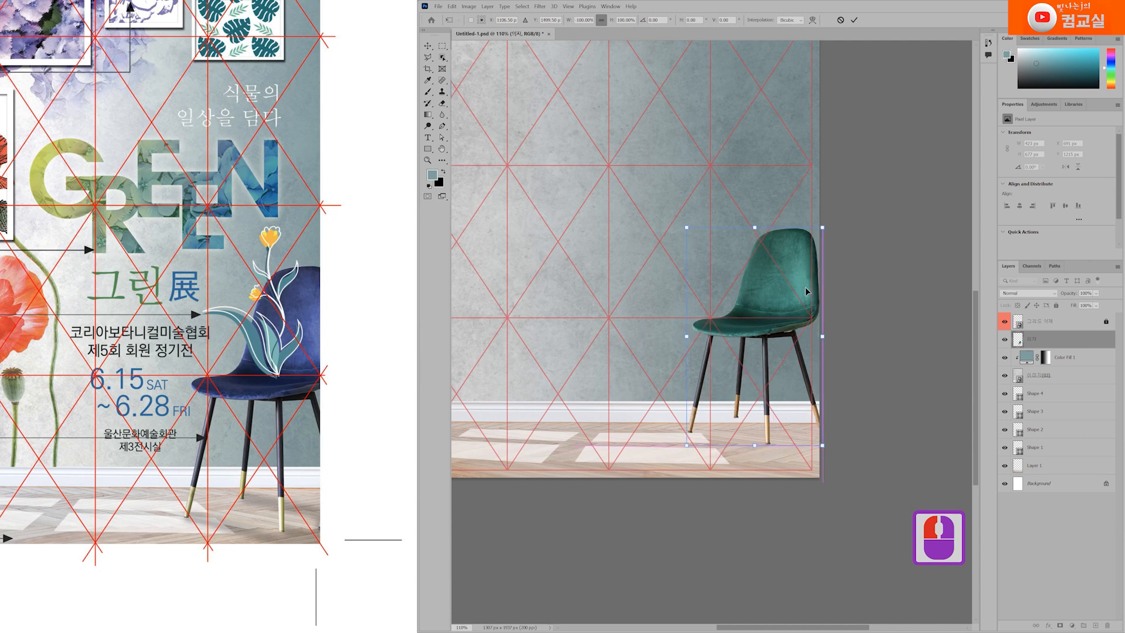
pyautogui.moveTo(688, 445); pyautogui.dragTo(682, 465)
pyautogui.moveTo(771, 301); pyautogui.dragTo(783, 294)
pyautogui.moveTo(728, 333); pyautogui.dragTo(727, 329)
pyautogui.moveTo(763, 457); pyautogui.dragTo(760, 461)
pyautogui.moveTo(833, 342)
pyautogui.mouseDown()
pyautogui.moveTo(763, 330)
pyautogui.moveTo(830, 343)
pyautogui.mouseUp()
pyautogui.keyDown('shift'); pyautogui.click(830, 343); pyautogui.keyUp('shift')
pyautogui.press('Up')
pyautogui.press('Up')
pyautogui.press('Up')
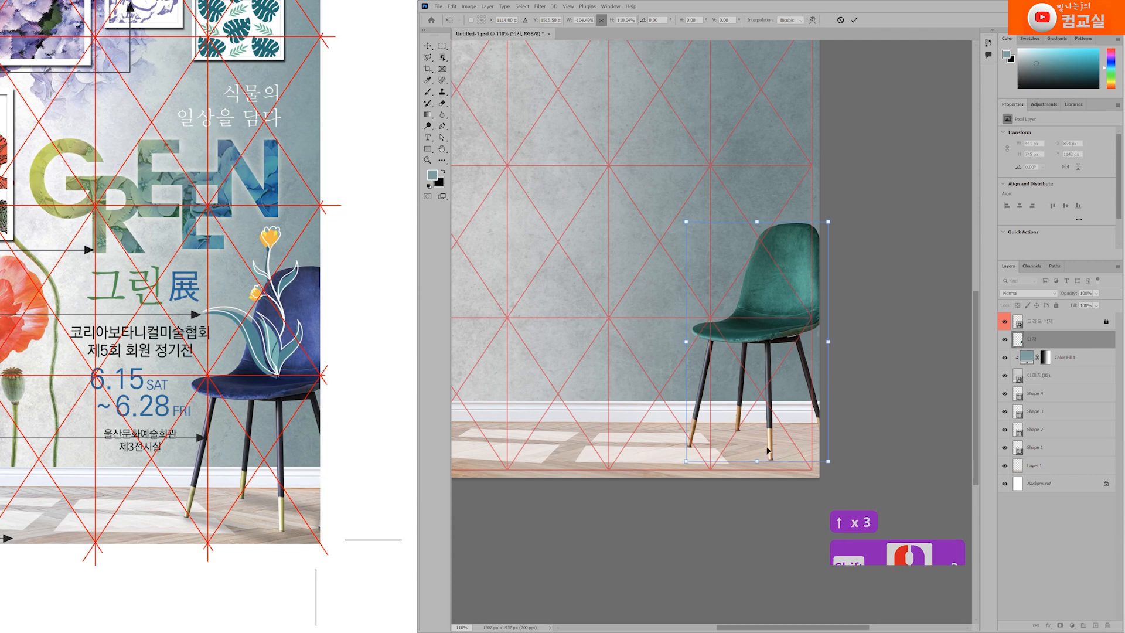
pyautogui.moveTo(757, 222); pyautogui.dragTo(757, 226)
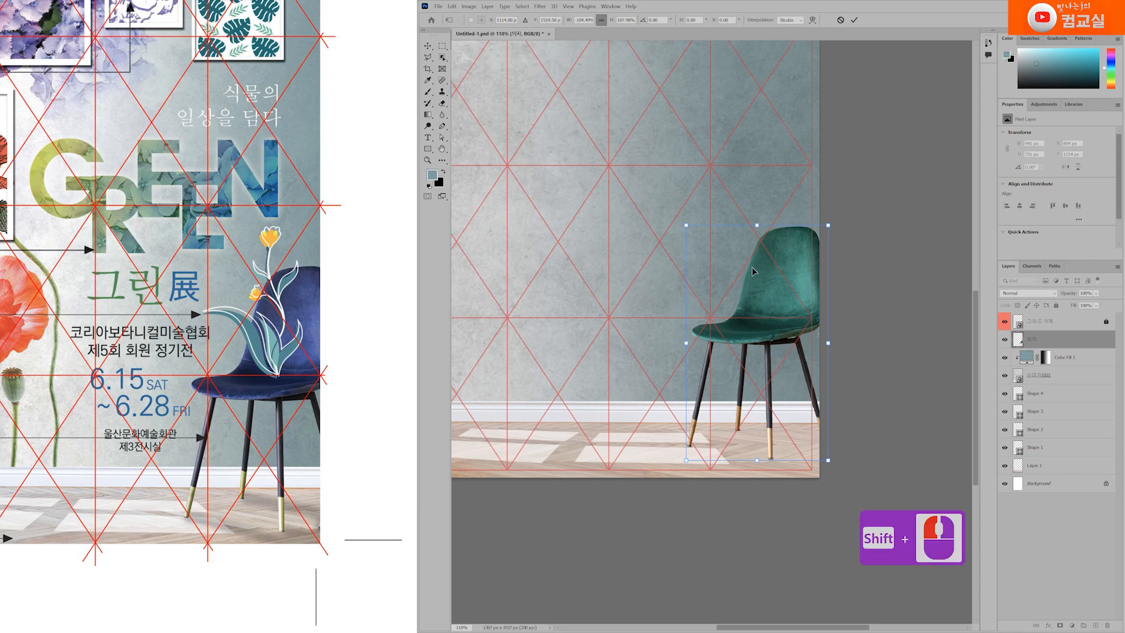
pyautogui.press('Return')
# Select the chair's backrest and seat with the Polygonal Lasso tool, following the seat's underside to leave out the legs
pyautogui.scroll(4, 792, 337)
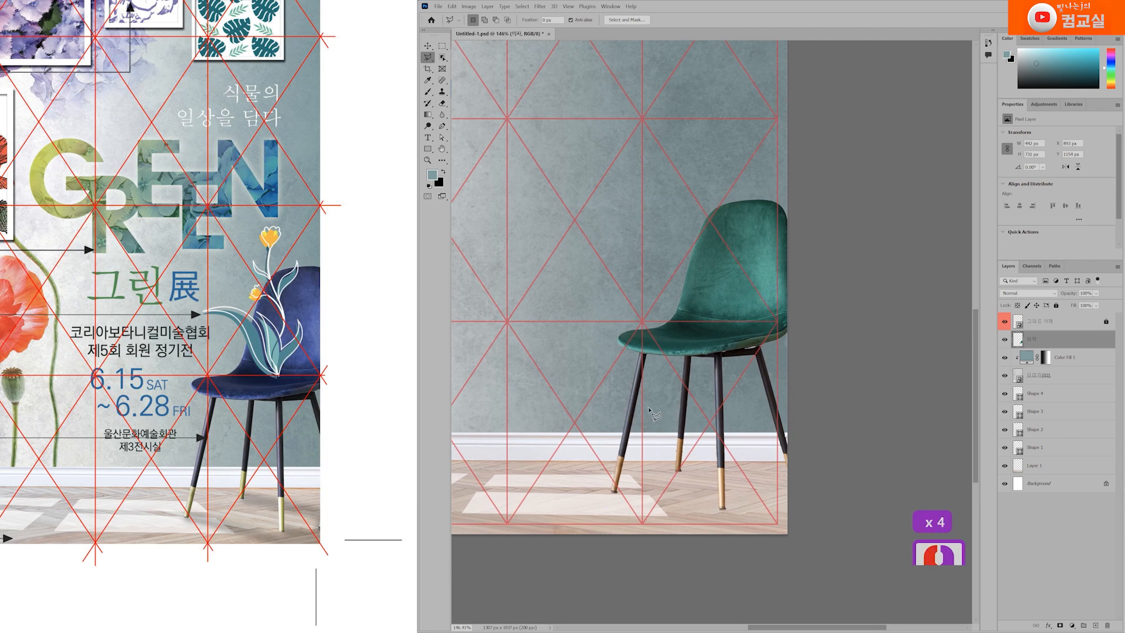
pyautogui.click(731, 165)
pyautogui.click(655, 235)
pyautogui.click(600, 322)
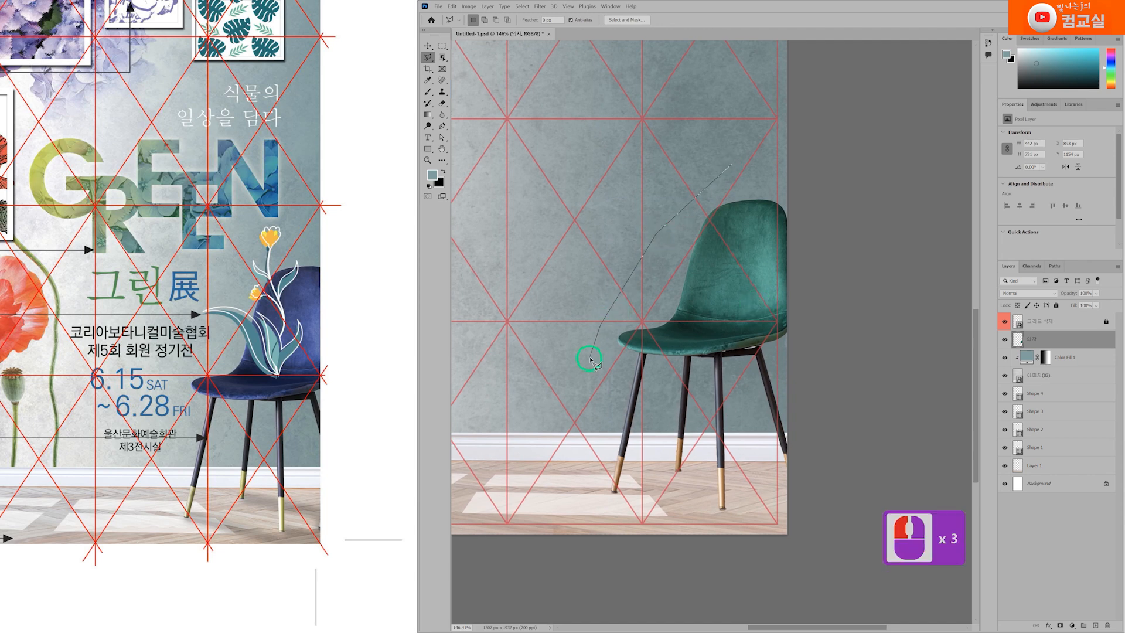
pyautogui.scroll(2, 604, 355)
pyautogui.click(605, 353)
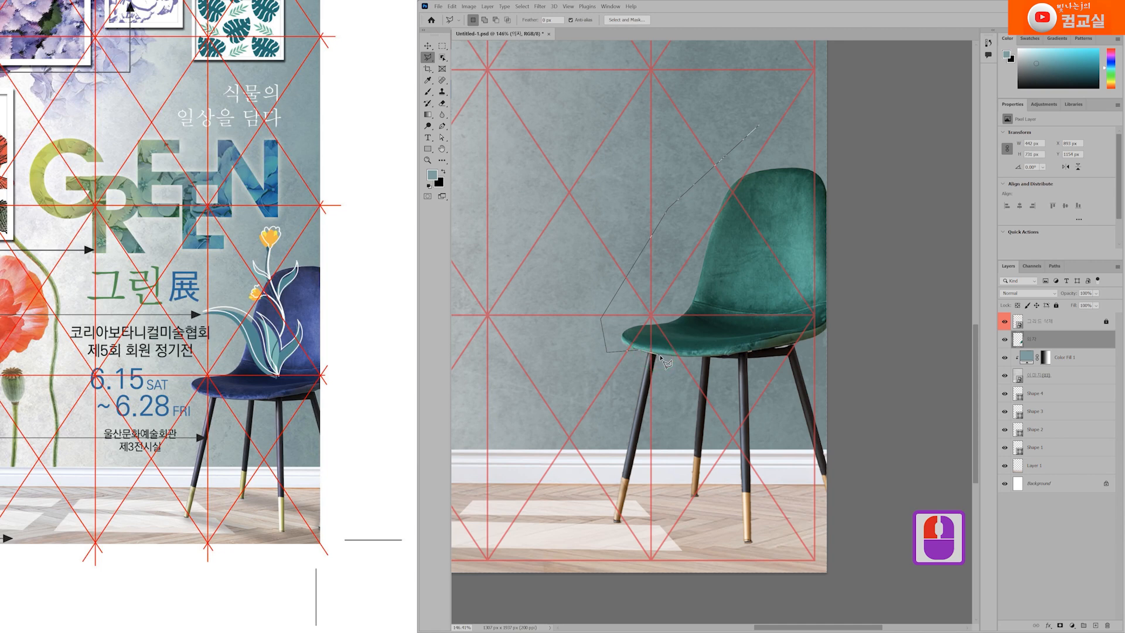
pyautogui.click(679, 350)
pyautogui.click(742, 353)
pyautogui.click(758, 350)
pyautogui.click(806, 344)
pyautogui.click(849, 321)
pyautogui.click(905, 171)
pyautogui.click(832, 141)
pyautogui.doubleClick(826, 136)
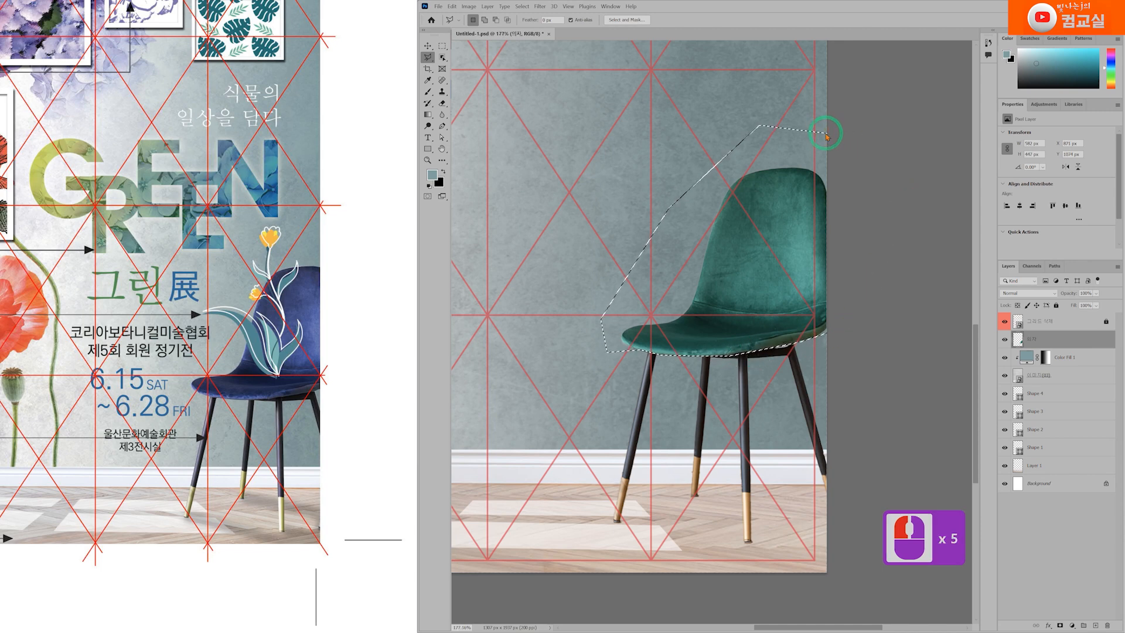
# Shift the selected seat and backrest from green to deep blue with a Hue/Saturation hue adjustment
pyautogui.hotkey('ctrl', 'u')
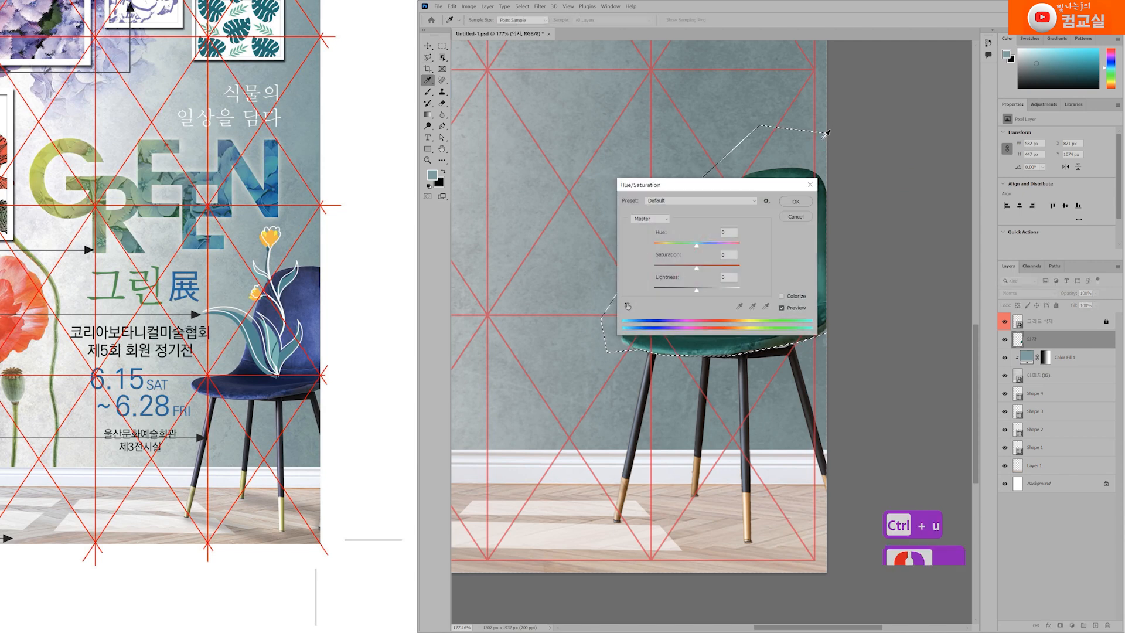
pyautogui.moveTo(761, 186); pyautogui.dragTo(611, 319)
pyautogui.moveTo(548, 378); pyautogui.dragTo(571, 387)
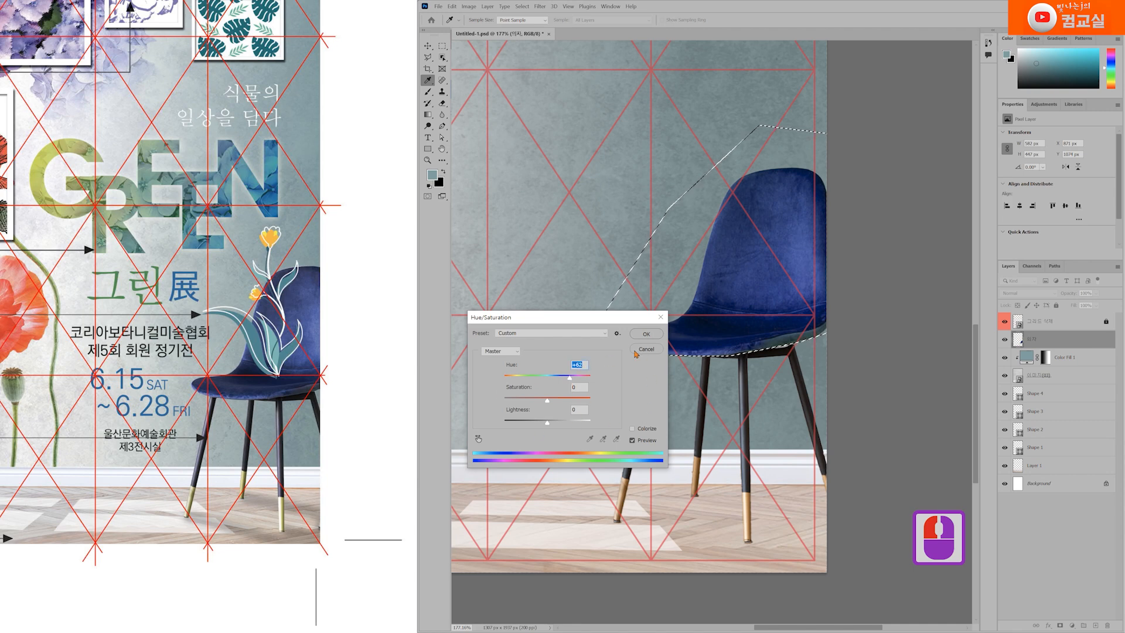
pyautogui.click(645, 334)
pyautogui.press('l')
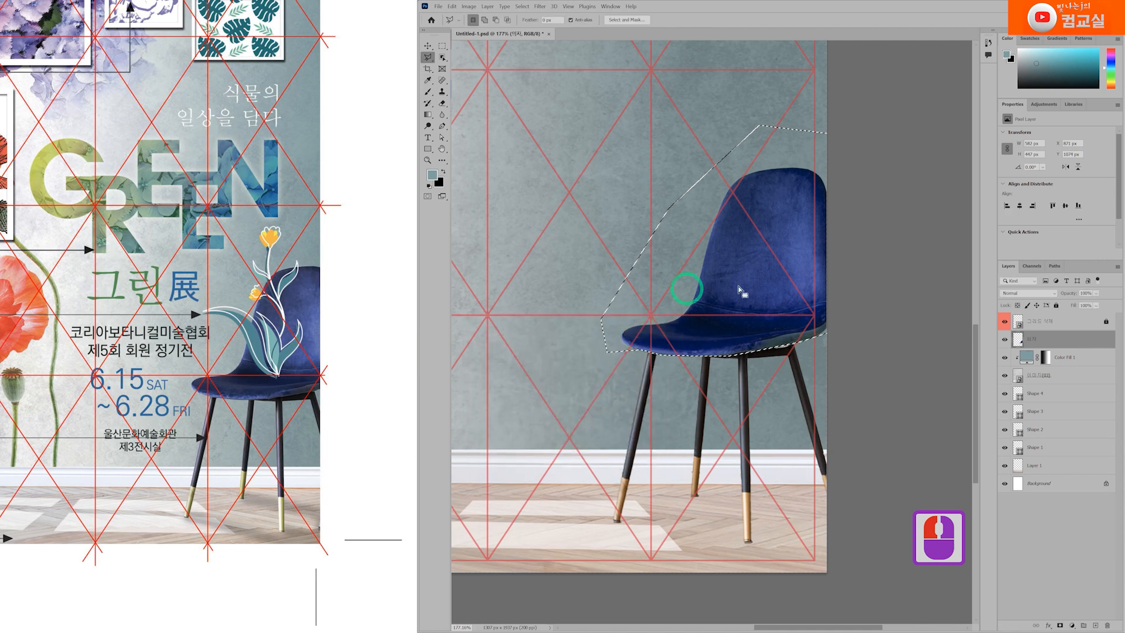
# Check the leg colouring against the reference poster, and undo the deselection and the blue recolor of the seat and backrest
pyautogui.hotkey('ctrl', 'd')
pyautogui.scroll(-2, 729, 317)
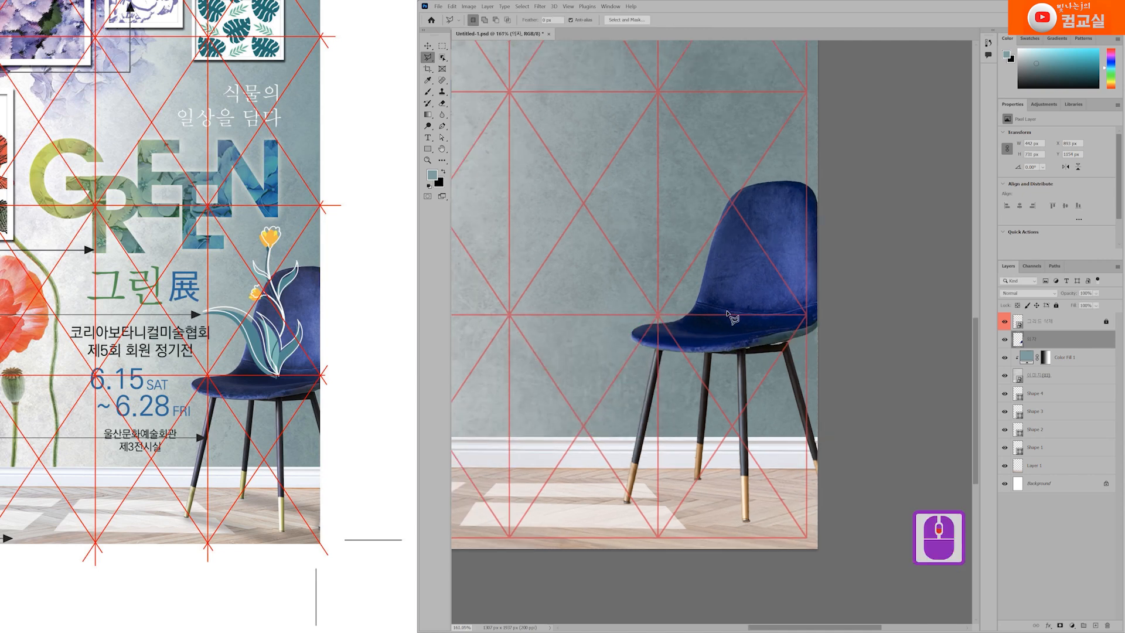
pyautogui.scroll(3, 216, 457)
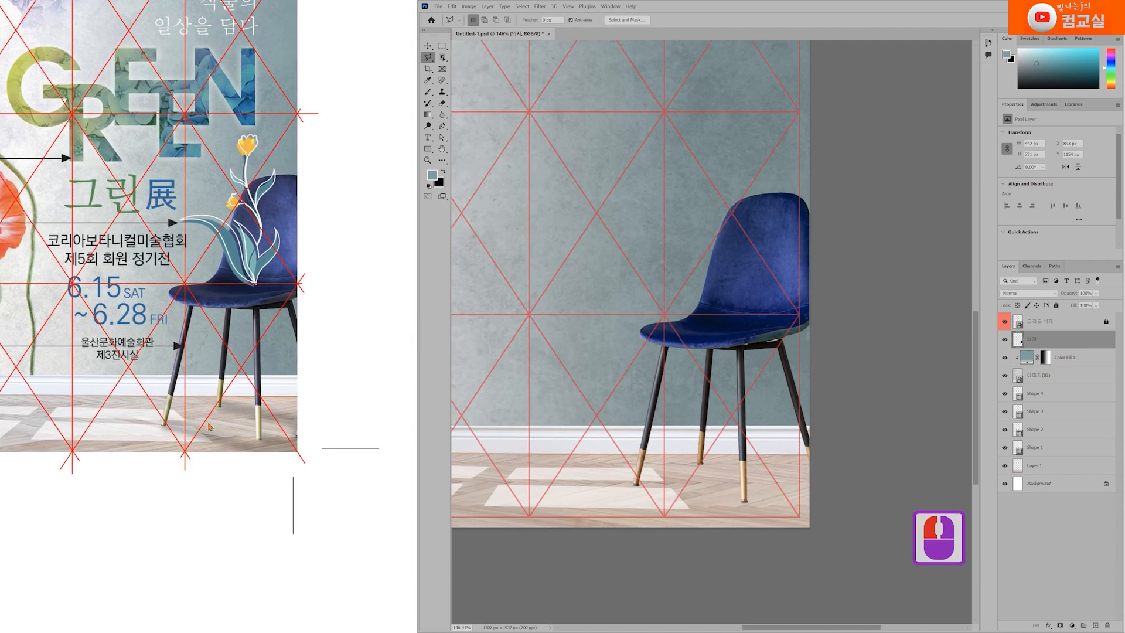
pyautogui.click(176, 405)
pyautogui.click(167, 396)
pyautogui.moveTo(270, 392); pyautogui.dragTo(254, 394)
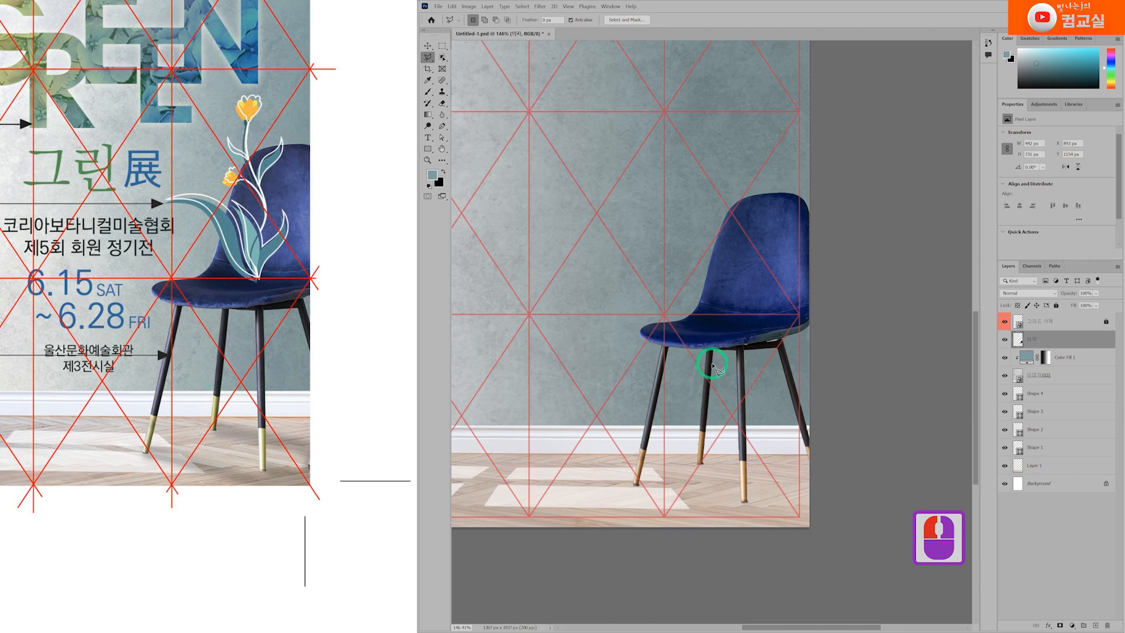
pyautogui.hotkey('ctrl', 'z')
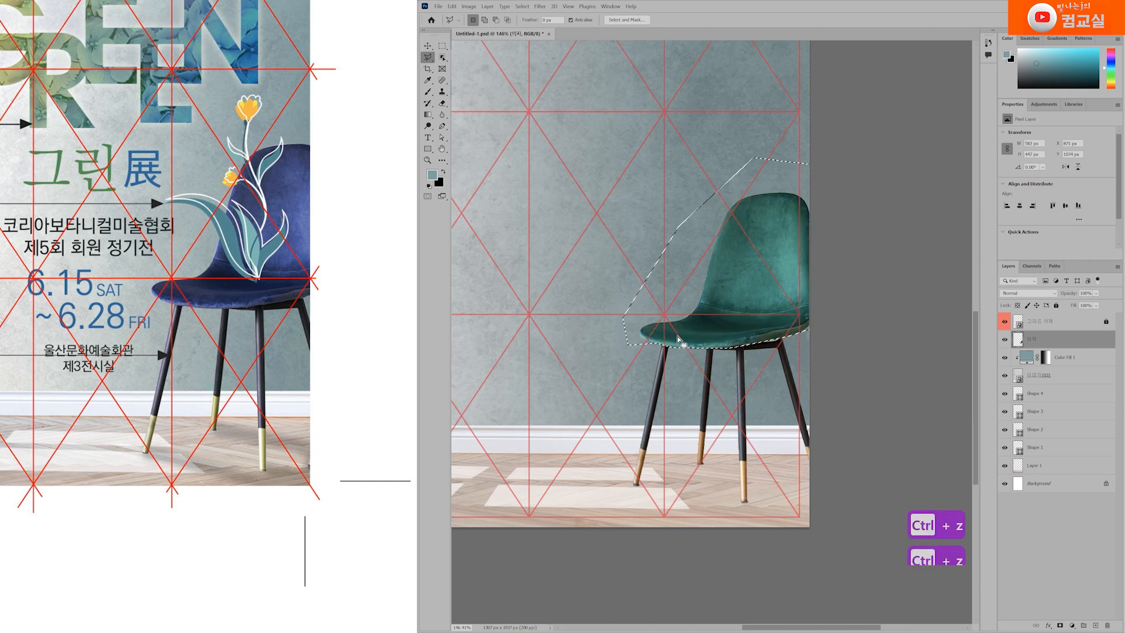
# Add the chair's legs down to the gold tips to the existing selection with the Polygonal Lasso tool
pyautogui.scroll(2, 673, 338)
pyautogui.keyDown('shift'); pyautogui.click(656, 317); pyautogui.keyUp('shift')
pyautogui.keyDown('shift'); pyautogui.click(636, 469); pyautogui.keyUp('shift')
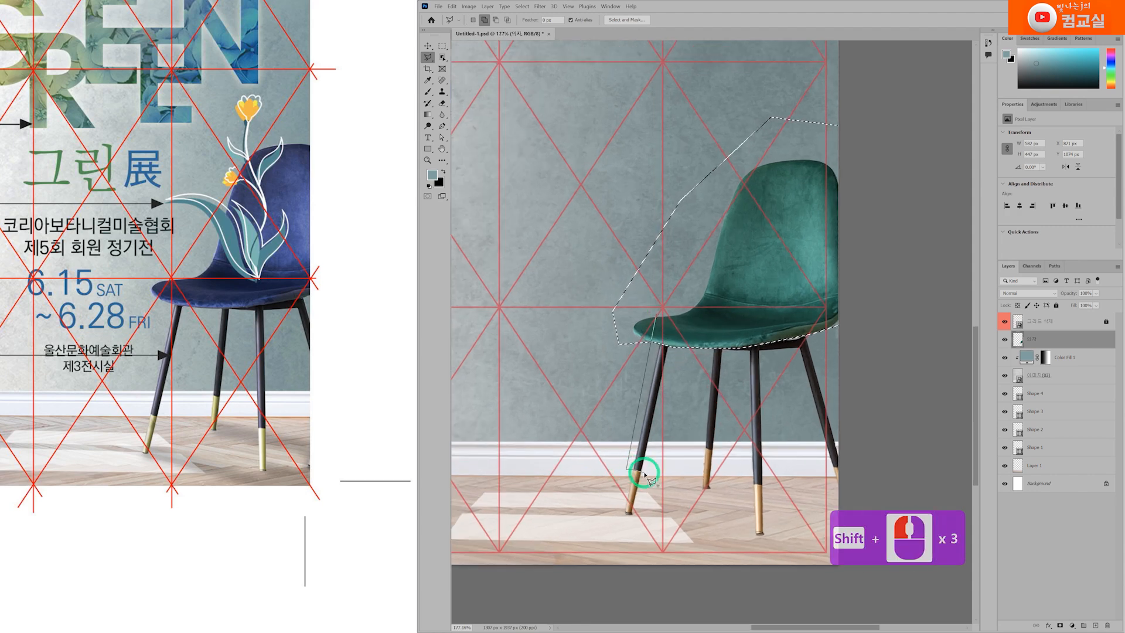
pyautogui.keyDown('shift'); pyautogui.click(706, 449); pyautogui.keyUp('shift')
pyautogui.keyDown('shift'); pyautogui.click(745, 474); pyautogui.keyUp('shift')
pyautogui.keyDown('shift'); pyautogui.click(754, 484); pyautogui.keyUp('shift')
pyautogui.keyDown('shift'); pyautogui.click(779, 485); pyautogui.keyUp('shift')
pyautogui.keyDown('shift'); pyautogui.click(802, 486); pyautogui.keyUp('shift')
pyautogui.keyDown('shift'); pyautogui.click(833, 468); pyautogui.keyUp('shift')
pyautogui.keyDown('shift'); pyautogui.click(844, 466); pyautogui.keyUp('shift')
pyautogui.keyDown('shift'); pyautogui.click(857, 463); pyautogui.keyUp('shift')
pyautogui.keyDown('shift'); pyautogui.click(882, 422); pyautogui.keyUp('shift')
pyautogui.keyDown('shift'); pyautogui.click(894, 305); pyautogui.keyUp('shift')
pyautogui.keyDown('shift'); pyautogui.click(841, 176); pyautogui.keyUp('shift')
pyautogui.keyDown('shift'); pyautogui.click(838, 235); pyautogui.keyUp('shift')
pyautogui.keyDown('shift'); pyautogui.click(821, 311); pyautogui.keyUp('shift')
# Colorize the selected seat, backrest and legs with Hue/Saturation, moving the hue to blue to match the reference chair
pyautogui.hotkey('ctrl', 'u')
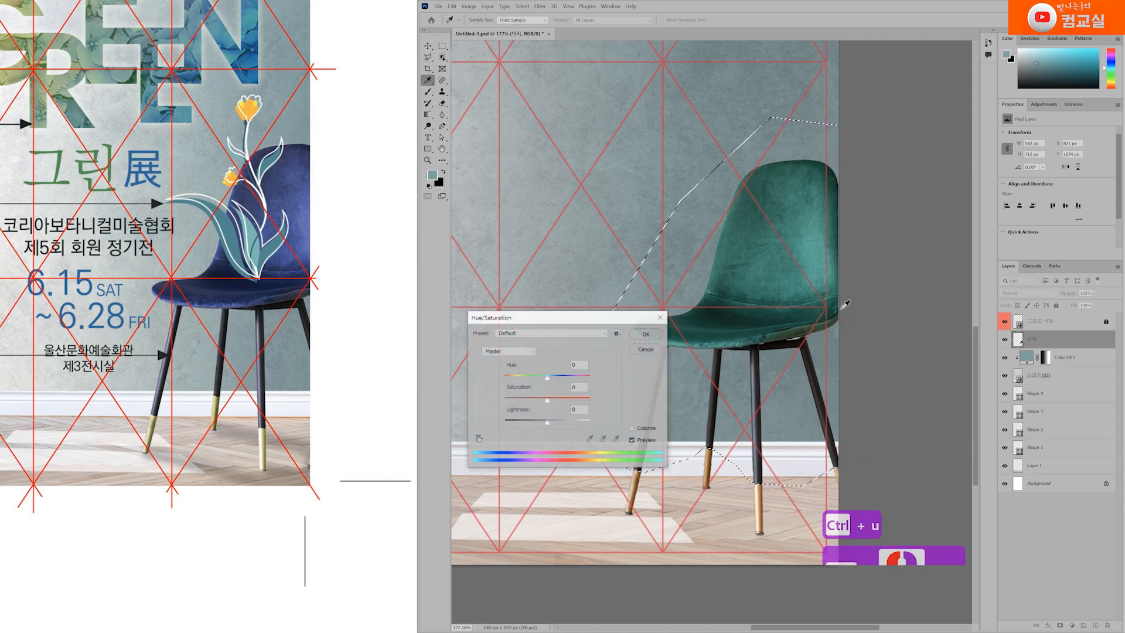
pyautogui.moveTo(540, 375); pyautogui.dragTo(559, 377)
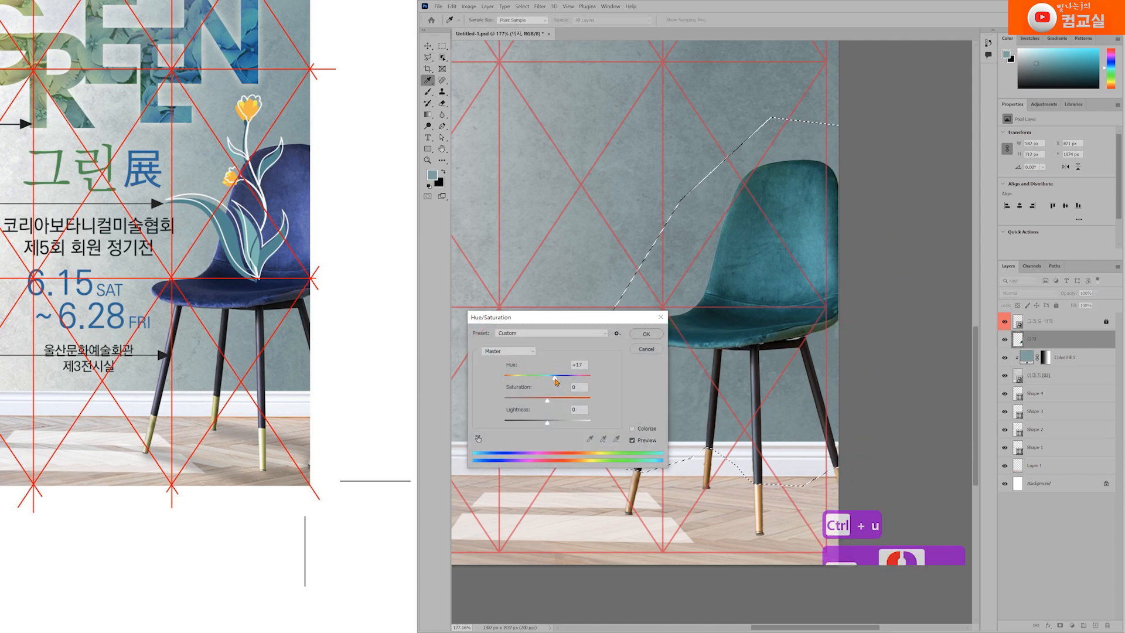
pyautogui.moveTo(589, 321); pyautogui.dragTo(538, 211)
pyautogui.moveTo(509, 268); pyautogui.dragTo(519, 271)
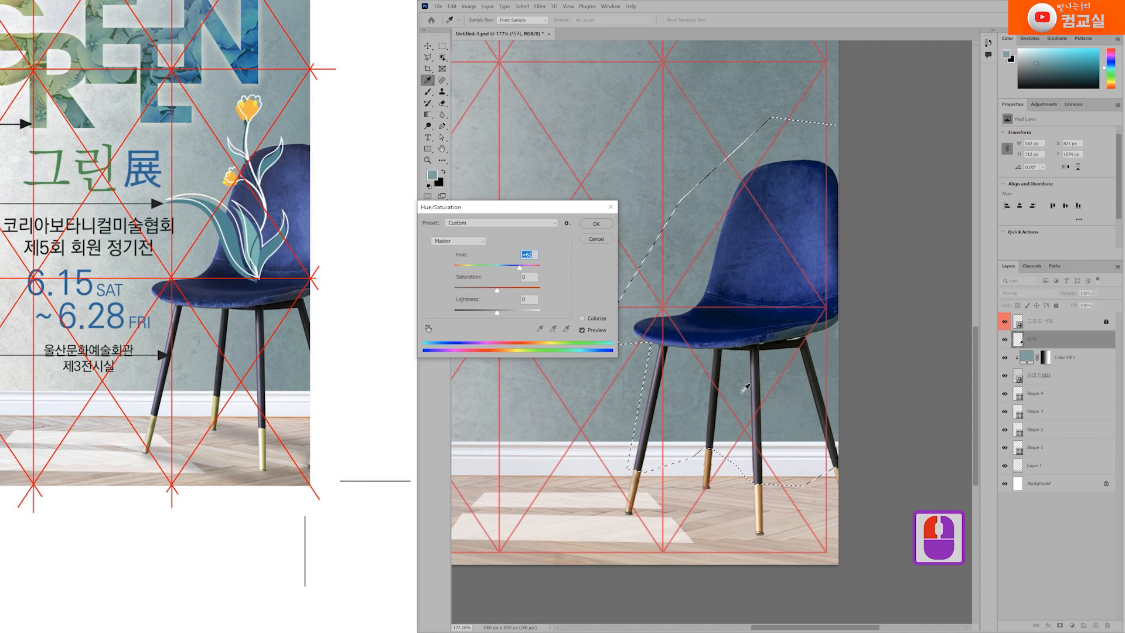
pyautogui.click(591, 320)
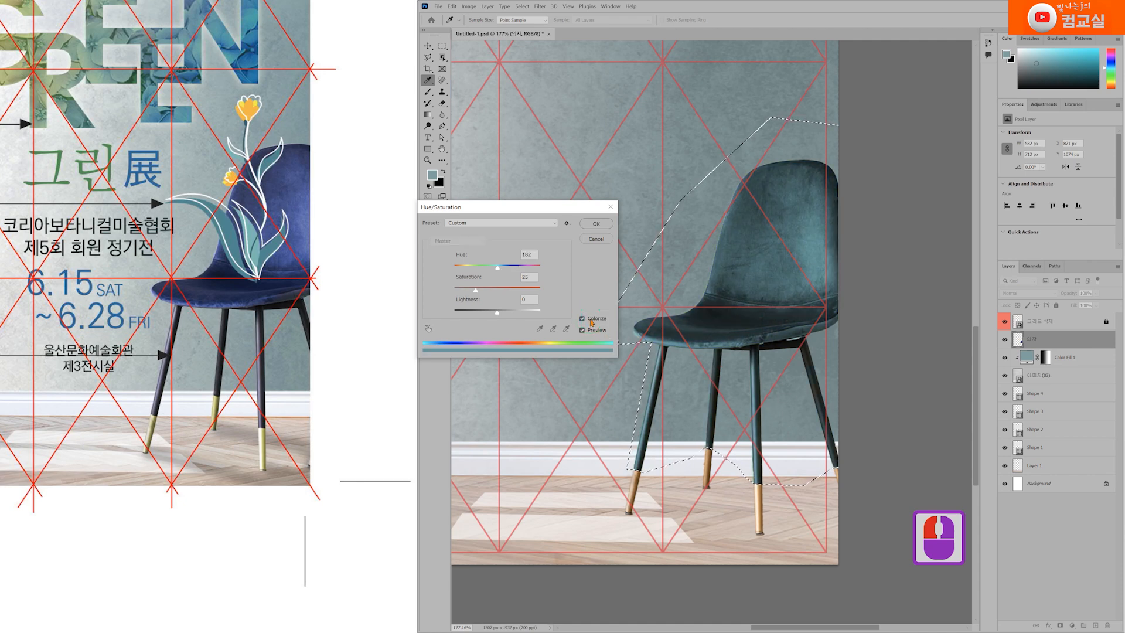
pyautogui.moveTo(498, 267); pyautogui.dragTo(513, 271)
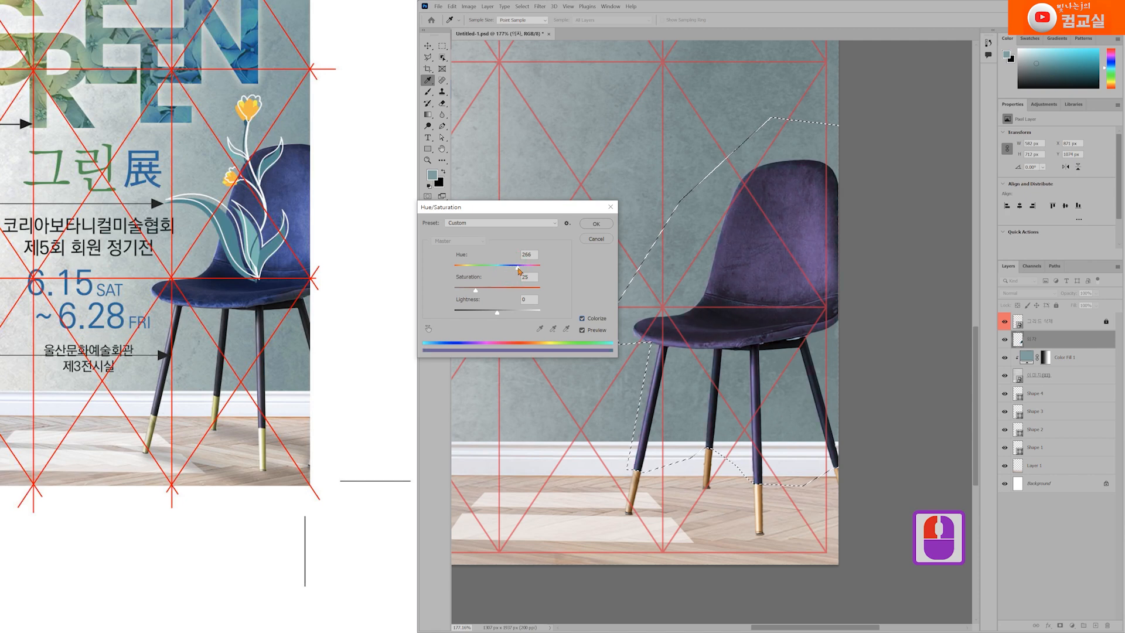
pyautogui.moveTo(519, 270); pyautogui.dragTo(514, 271)
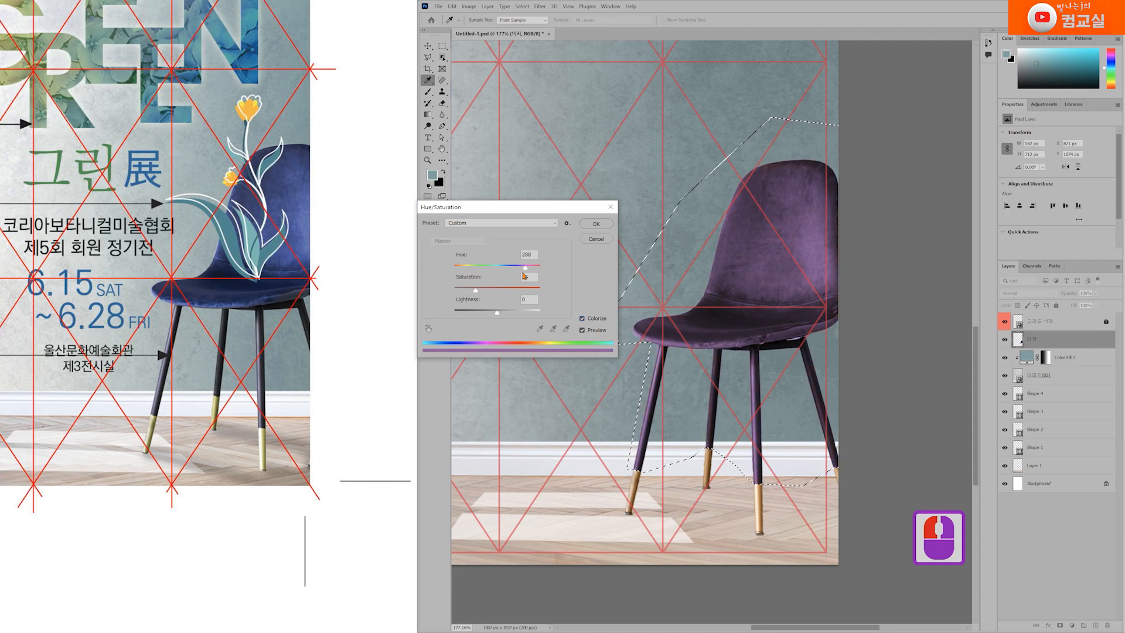
pyautogui.moveTo(525, 276); pyautogui.dragTo(512, 276)
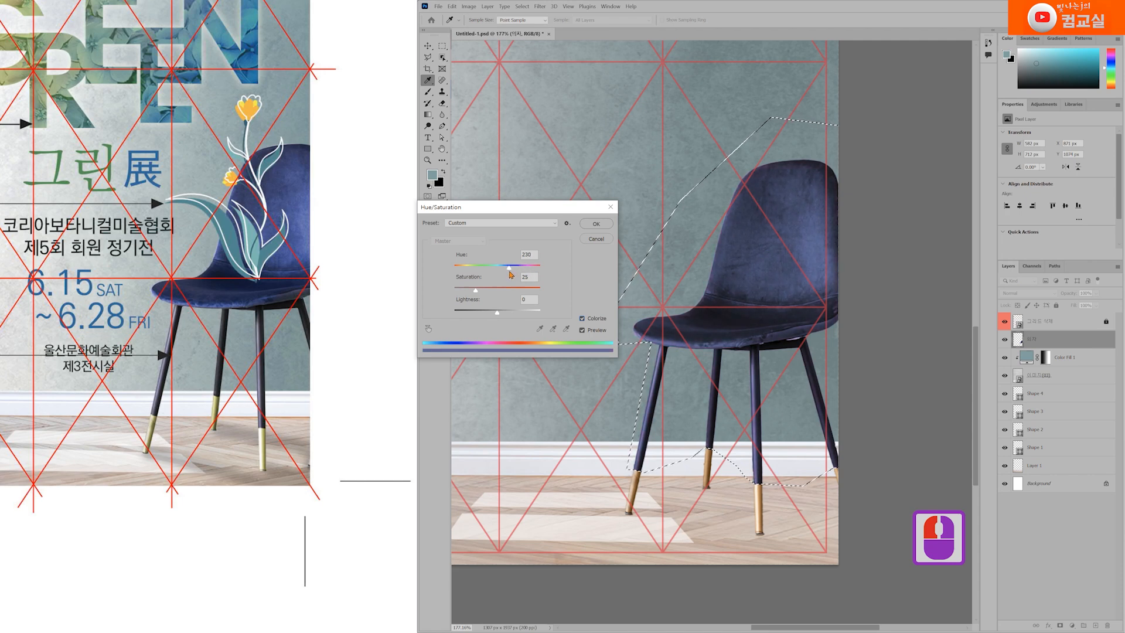
# Refine the colorize values to hue 244 and saturation 37, apply the adjustment and clear the selection
pyautogui.moveTo(476, 293); pyautogui.dragTo(491, 294)
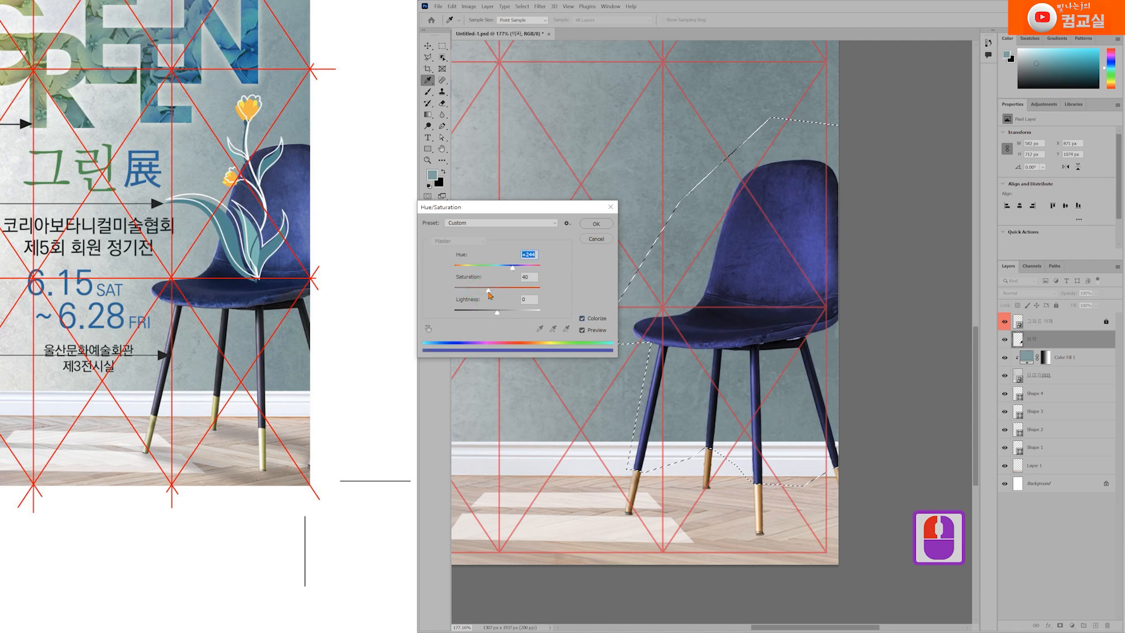
pyautogui.press('Tab')
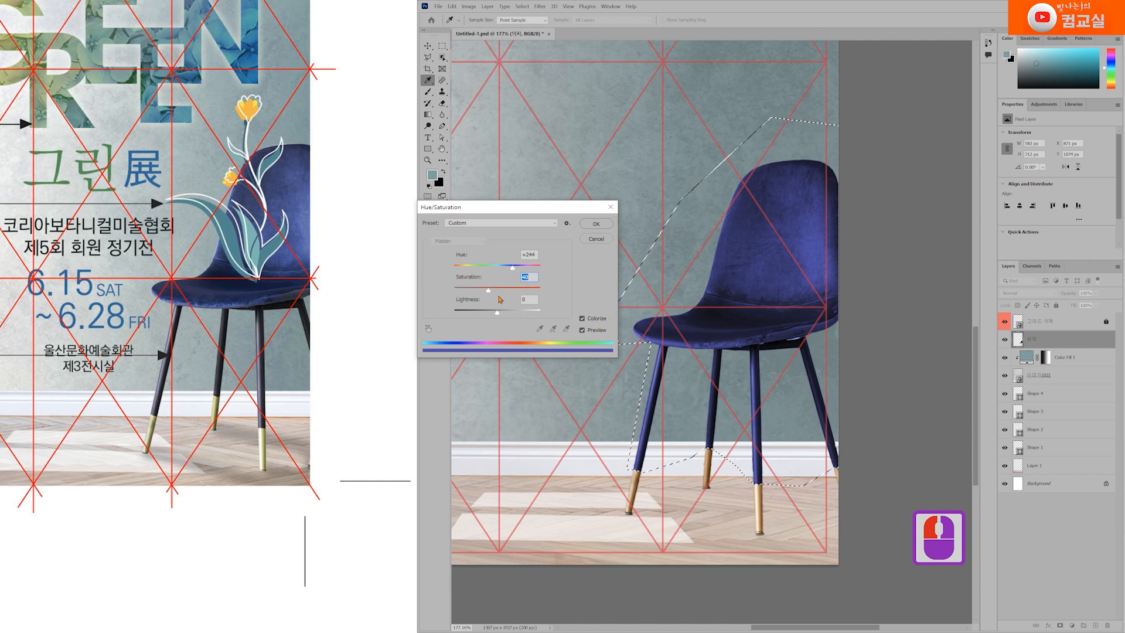
pyautogui.moveTo(489, 293); pyautogui.dragTo(482, 293)
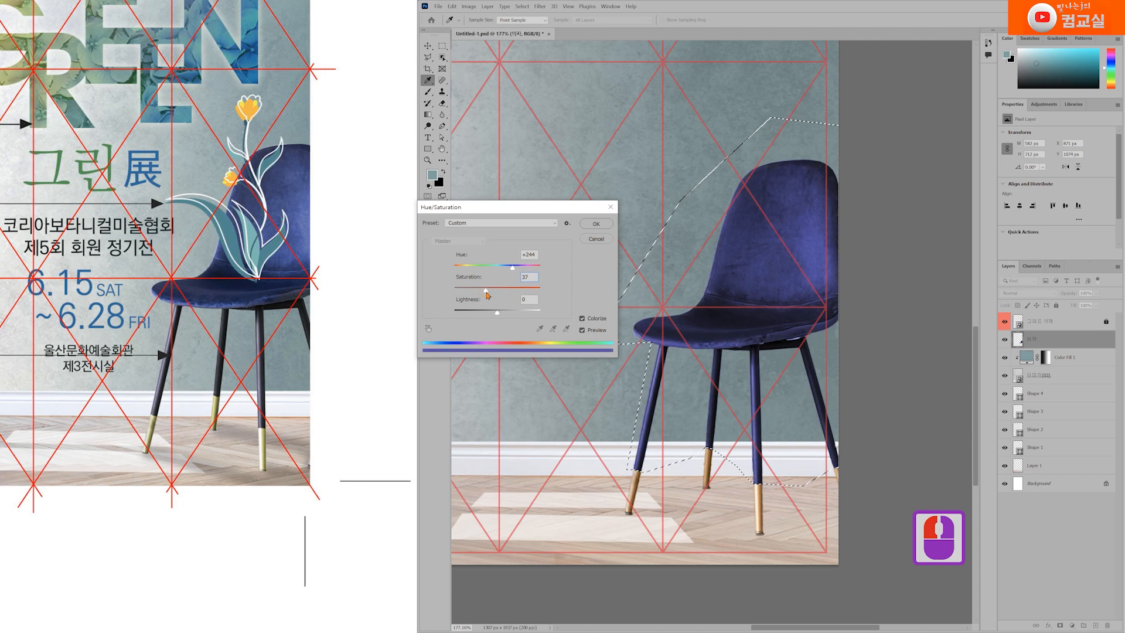
pyautogui.click(599, 323)
pyautogui.click(599, 323)
pyautogui.click(599, 322)
pyautogui.click(599, 322)
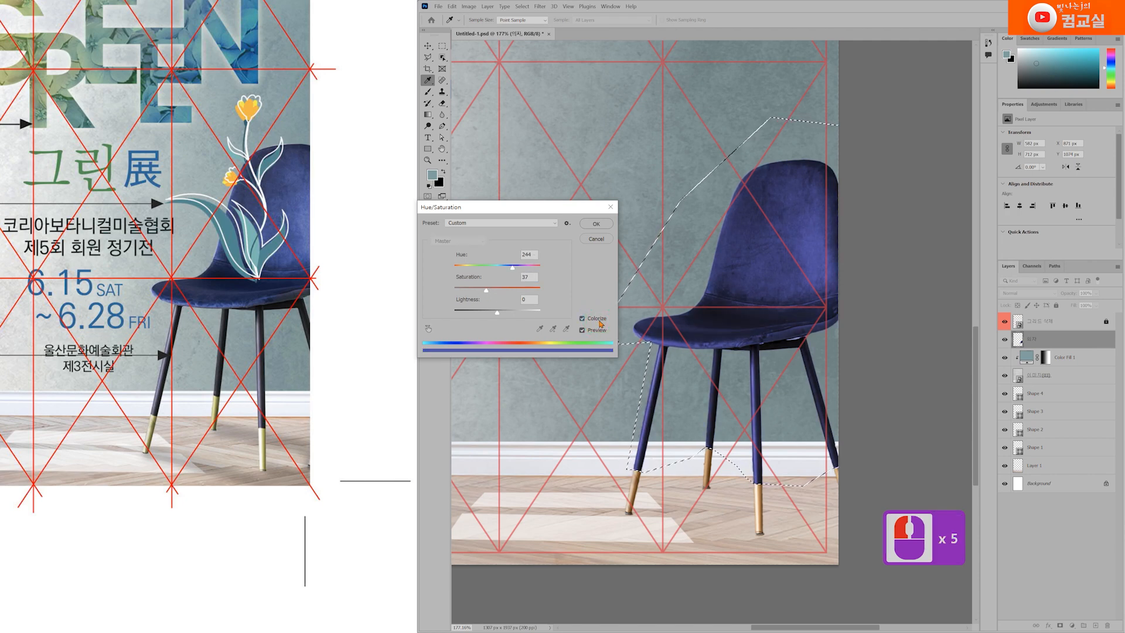
pyautogui.click(597, 224)
pyautogui.press('l')
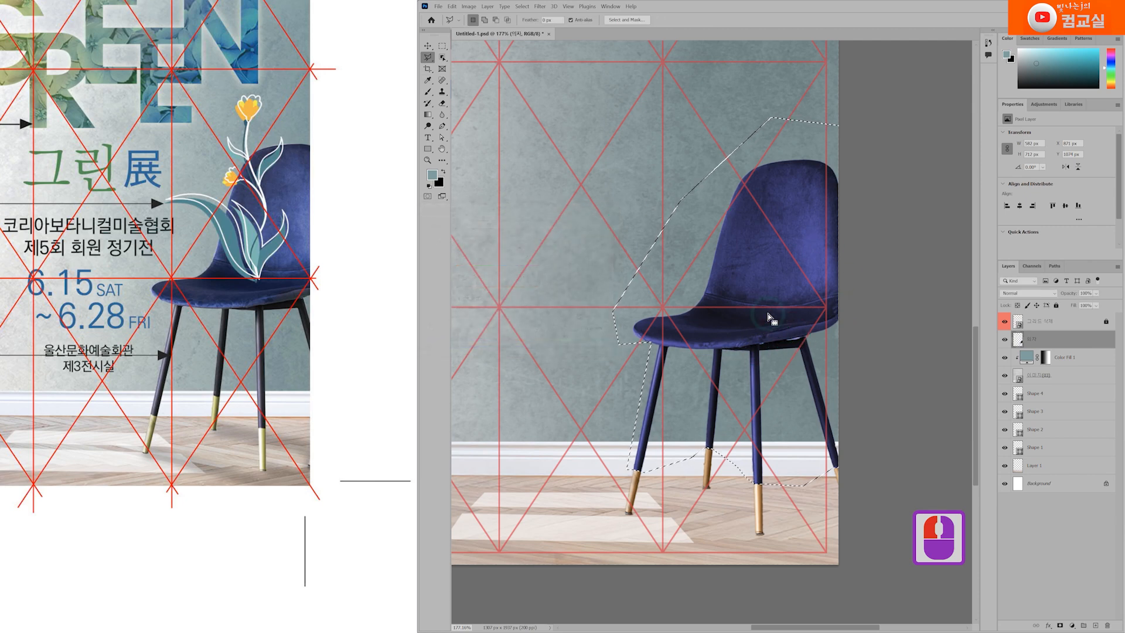
pyautogui.scroll(-2, 751, 304)
pyautogui.hotkey('ctrl', 'd')
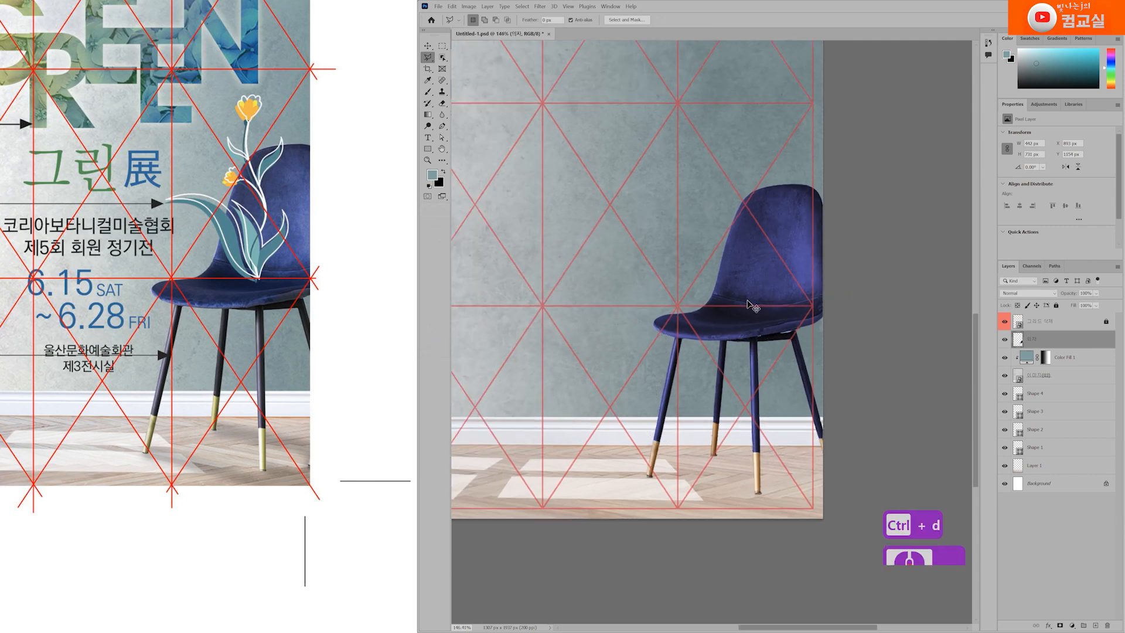
# Create a new layer above the chair layer and name it 의자그림자
pyautogui.scroll(-3, 745, 308)
pyautogui.scroll(3, 715, 259)
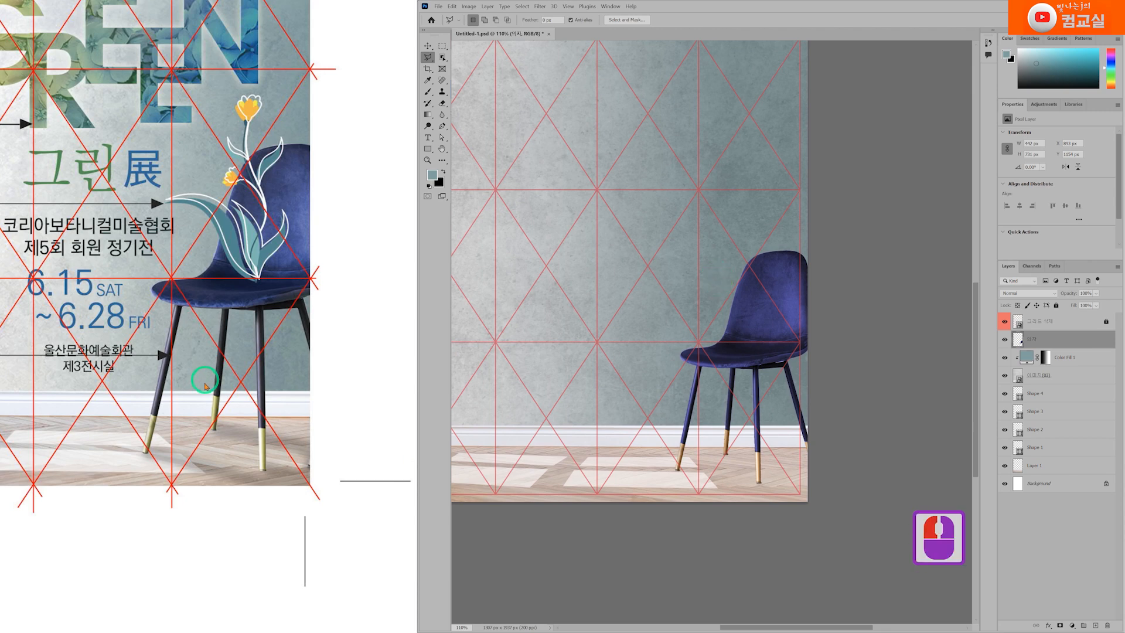
pyautogui.scroll(-2, 206, 384)
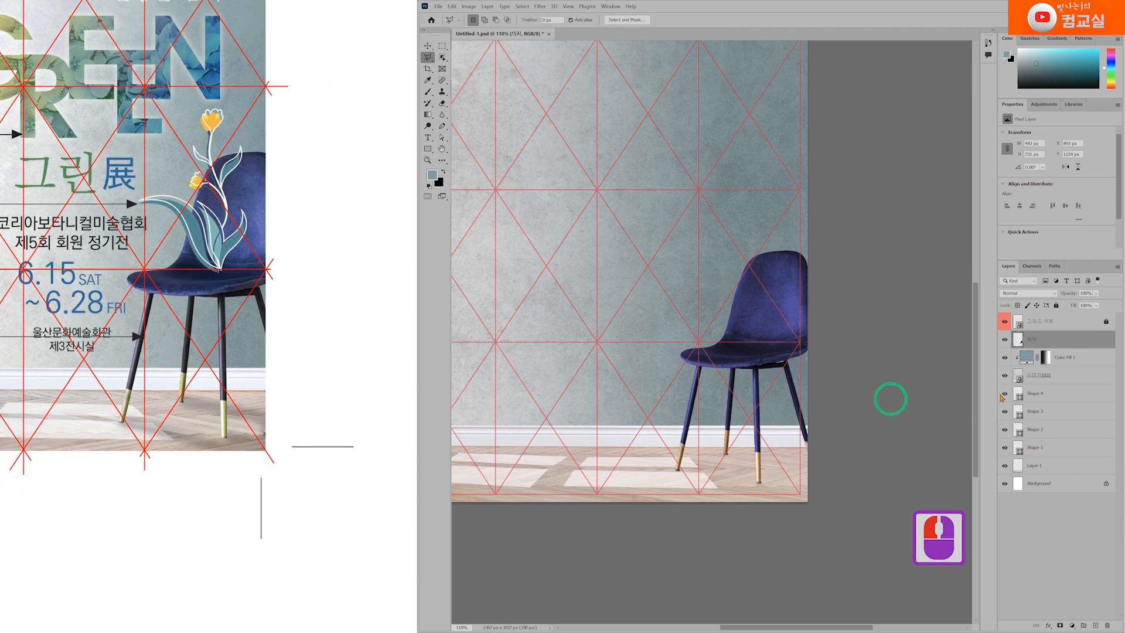
pyautogui.click(1060, 522)
pyautogui.click(1096, 625)
pyautogui.doubleClick(1036, 340)
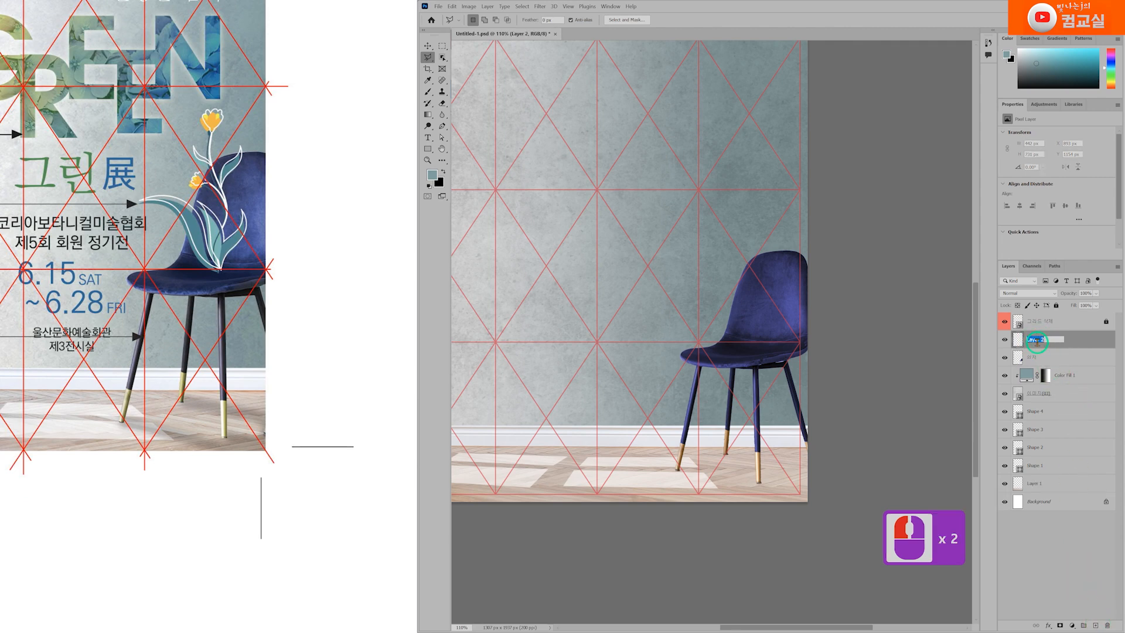
pyautogui.write('의자그림자')
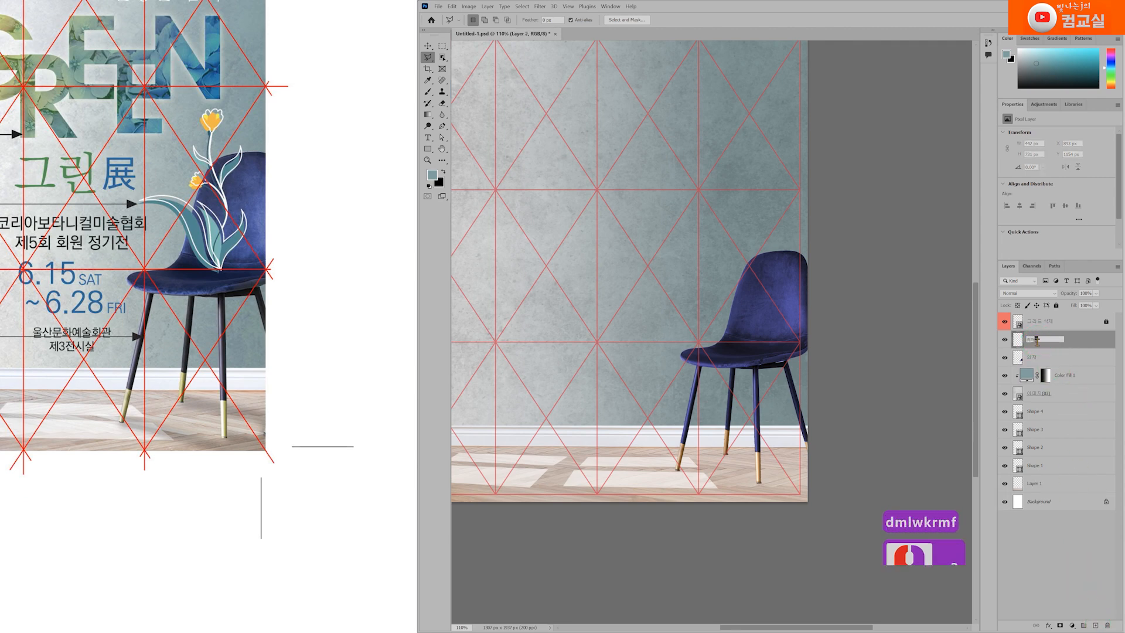
pyautogui.press('Return')
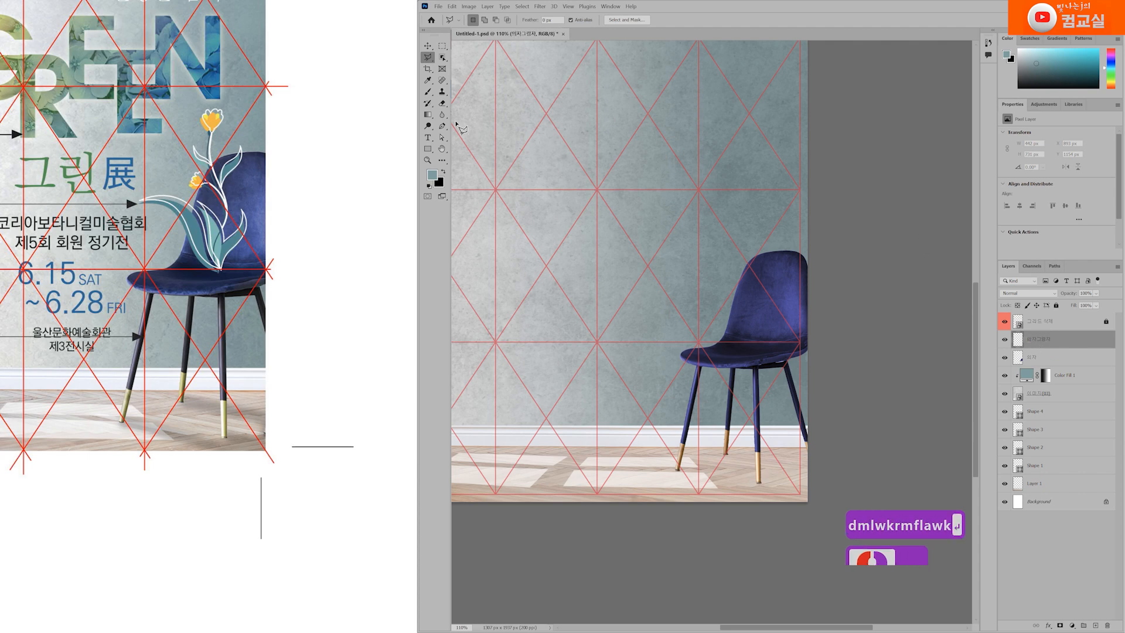
# Choose a soft-edged brush and size it to roughly the width of a chair leg for painting the floor shadow
pyautogui.click(428, 91)
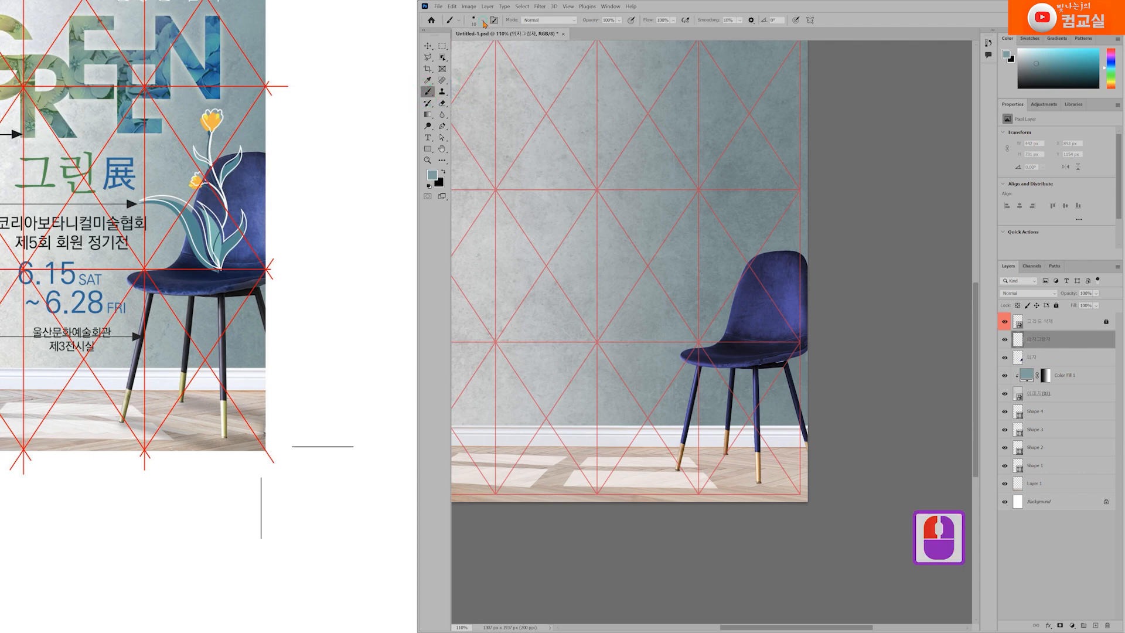
pyautogui.click(482, 21)
pyautogui.click(479, 105)
pyautogui.click(776, 430)
pyautogui.scroll(6, 690, 478)
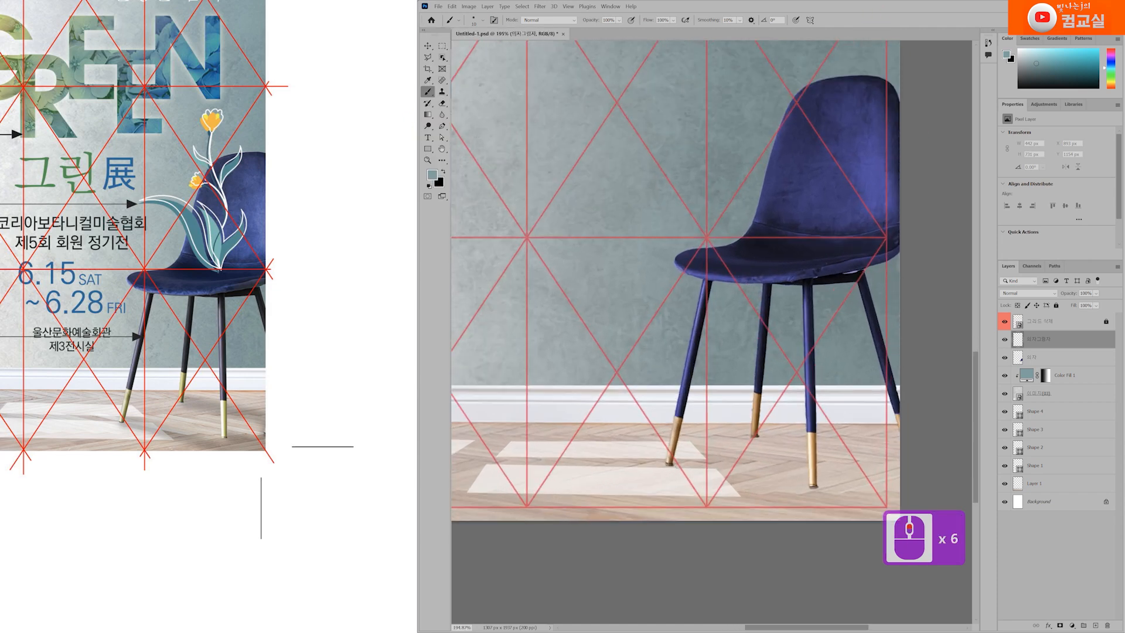
pyautogui.press(']')
pyautogui.press(']')
pyautogui.press(']')
pyautogui.press(']')
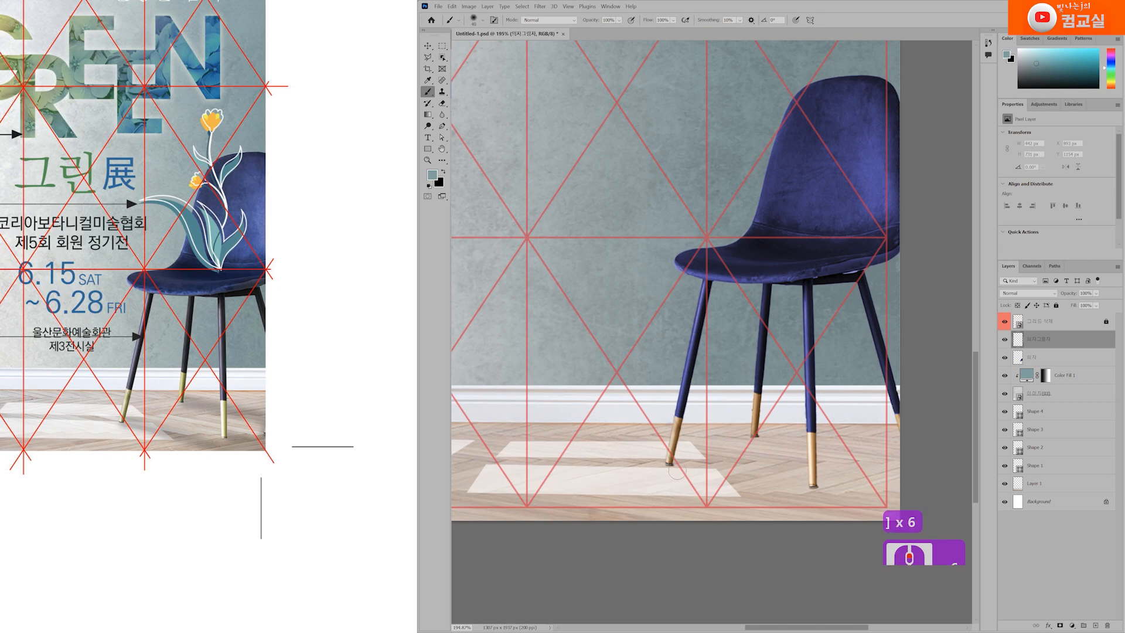
pyautogui.press('[')
pyautogui.press('[')
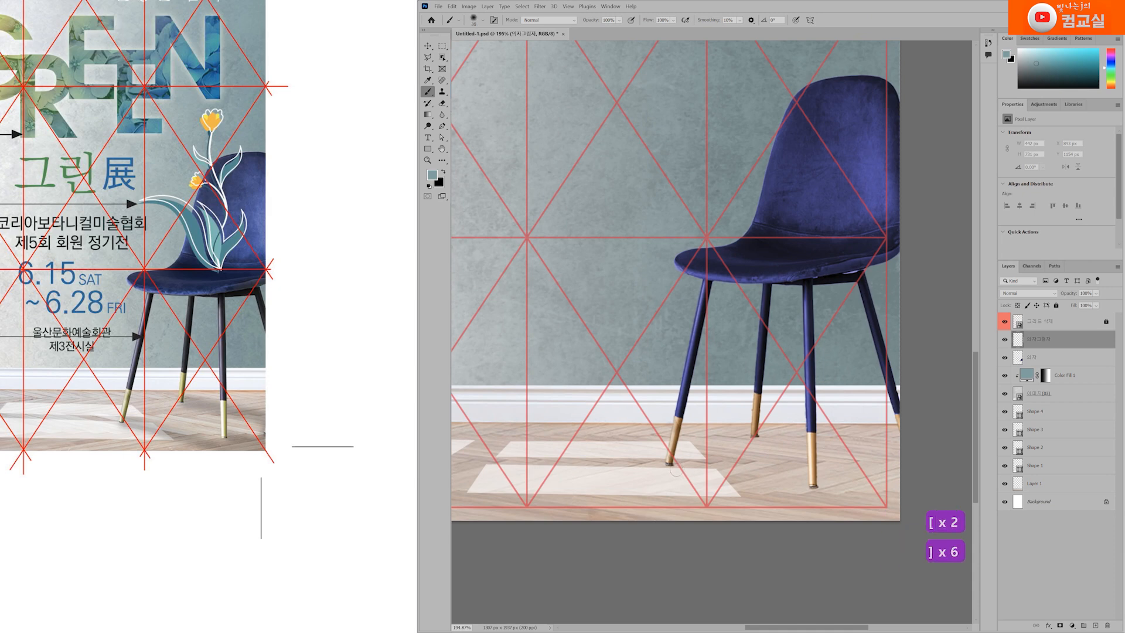
pyautogui.moveTo(222, 437); pyautogui.dragTo(203, 439)
pyautogui.click(745, 499)
pyautogui.click(673, 465)
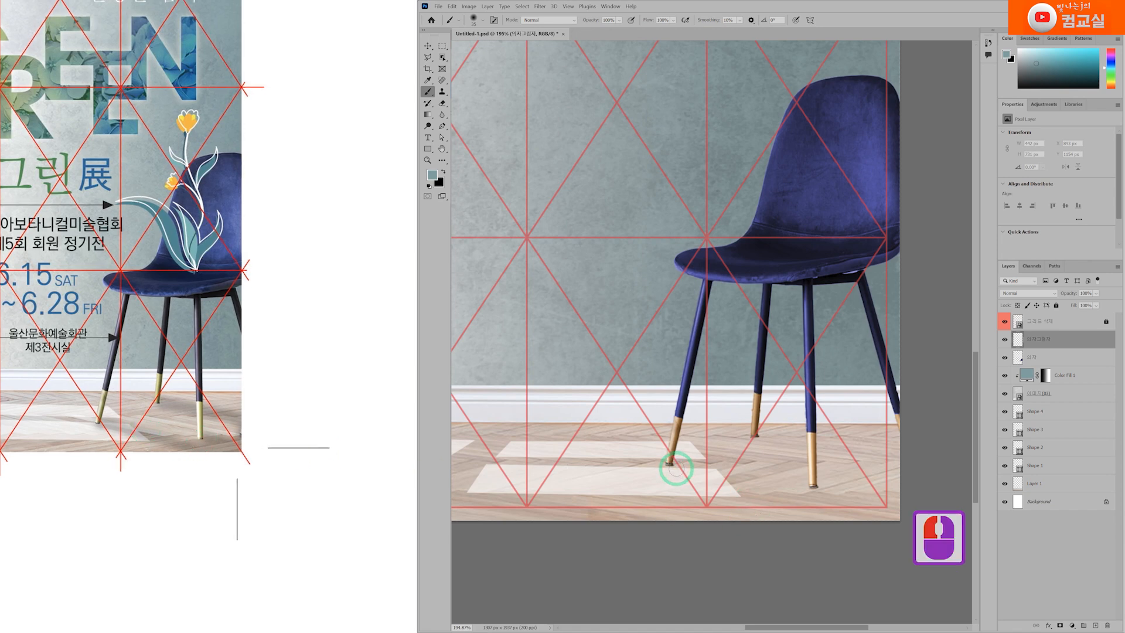
# Make black the foreground colour and paint slanting shadow strokes from three chair feet across the floor to the poster's right edge
pyautogui.click(442, 173)
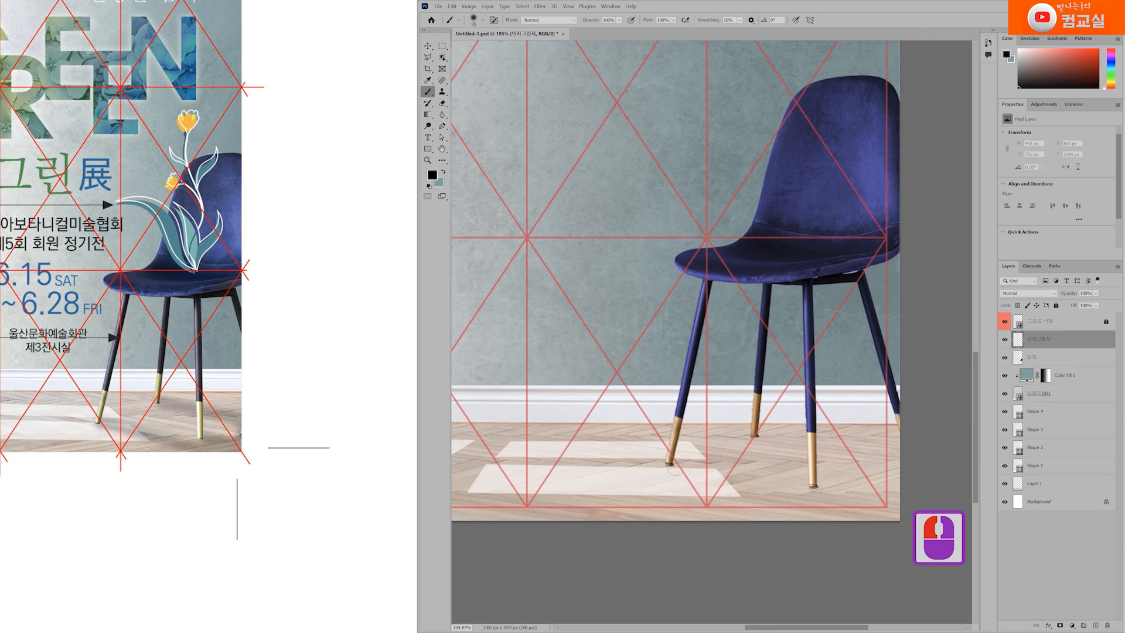
pyautogui.moveTo(675, 467)
pyautogui.mouseDown()
pyautogui.moveTo(861, 530)
pyautogui.moveTo(817, 486)
pyautogui.moveTo(910, 480)
pyautogui.mouseUp()
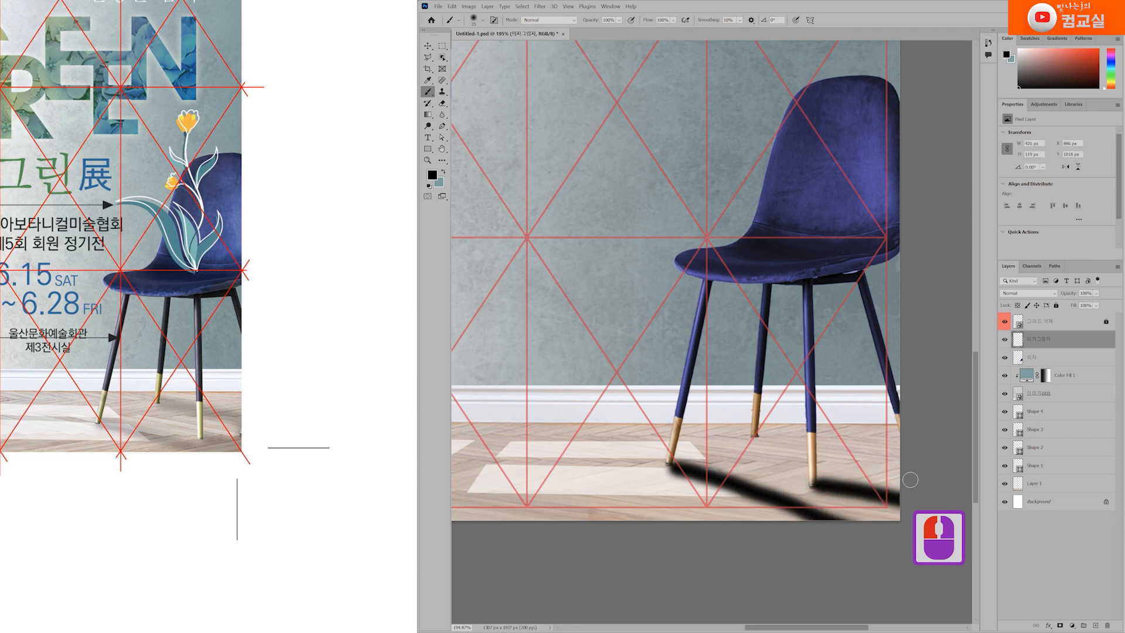
pyautogui.moveTo(762, 438); pyautogui.dragTo(942, 471)
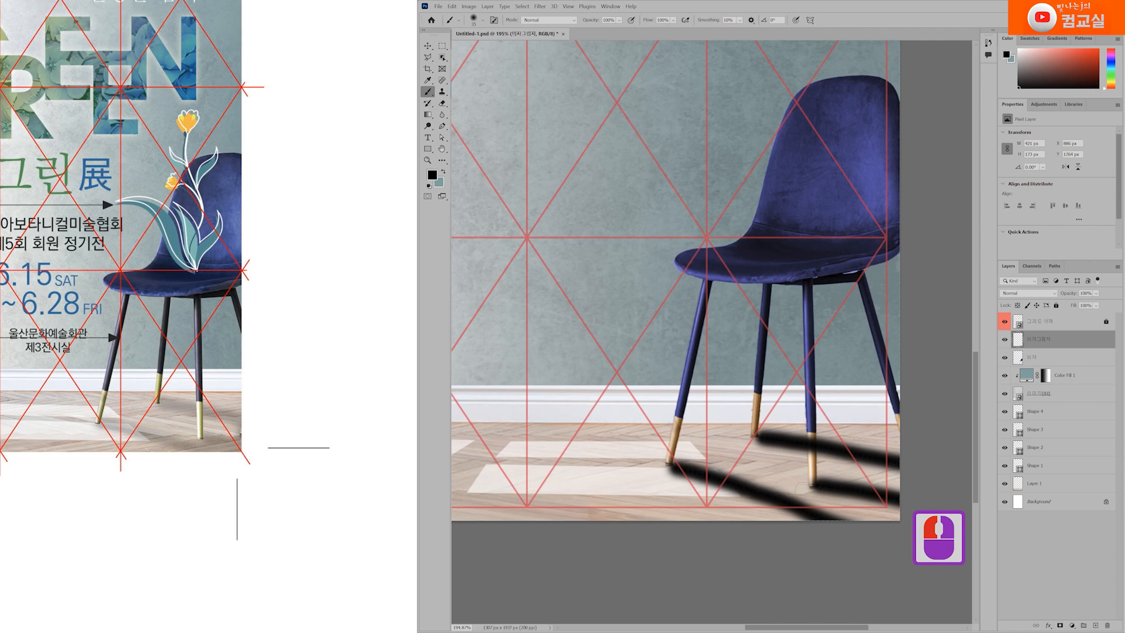
# Fill the floor between the front legs' shadows with black, varying the brush size, to form one broad seat shadow
pyautogui.press(']')
pyautogui.press(']')
pyautogui.press(']')
pyautogui.press(']')
pyautogui.moveTo(815, 497); pyautogui.dragTo(854, 526)
pyautogui.press('[')
pyautogui.press('[')
pyautogui.press('[')
pyautogui.moveTo(757, 487)
pyautogui.mouseDown()
pyautogui.moveTo(916, 536)
pyautogui.moveTo(832, 496)
pyautogui.moveTo(872, 521)
pyautogui.mouseUp()
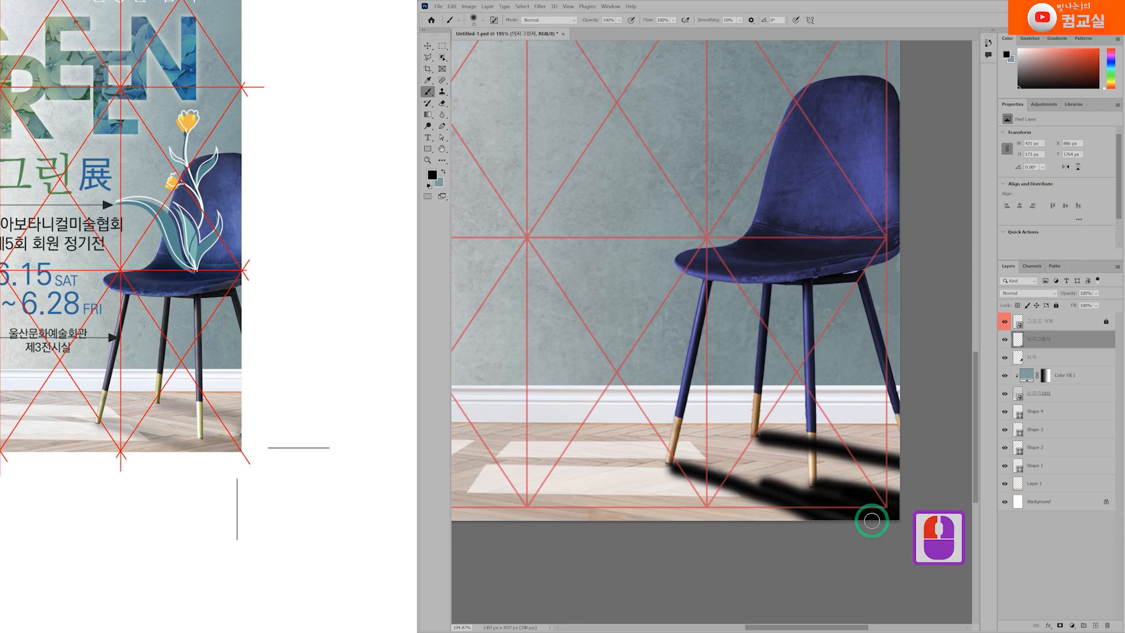
pyautogui.moveTo(796, 494)
pyautogui.mouseDown()
pyautogui.moveTo(917, 519)
pyautogui.moveTo(840, 517)
pyautogui.moveTo(808, 492)
pyautogui.moveTo(906, 487)
pyautogui.mouseUp()
pyautogui.press(']')
pyautogui.press(']')
pyautogui.press(']')
pyautogui.press(']')
pyautogui.press(']')
pyautogui.press(']')
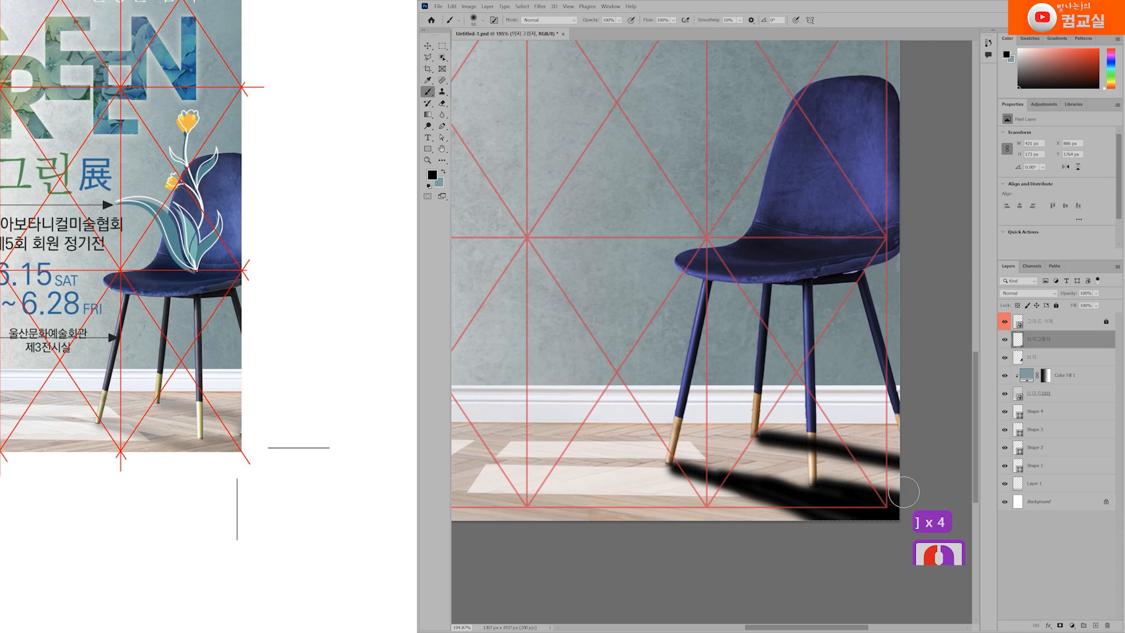
pyautogui.click(887, 477)
pyautogui.click(889, 492)
# Move the 의자그림자 layer beneath the chair layer
pyautogui.scroll(-3, 804, 445)
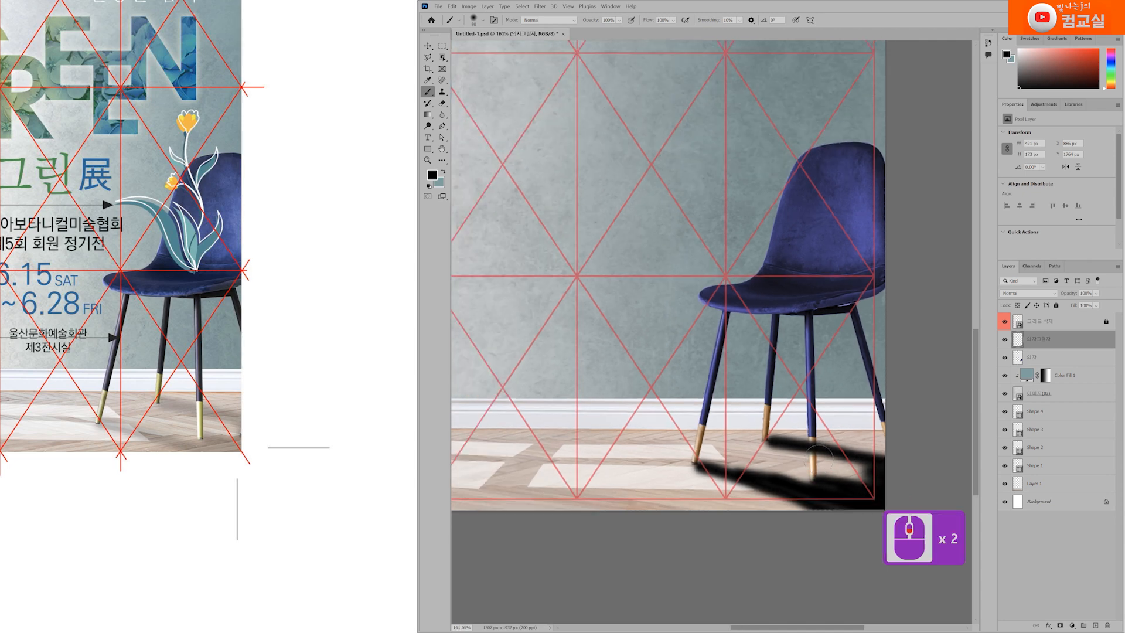
pyautogui.moveTo(1055, 340); pyautogui.dragTo(1032, 368)
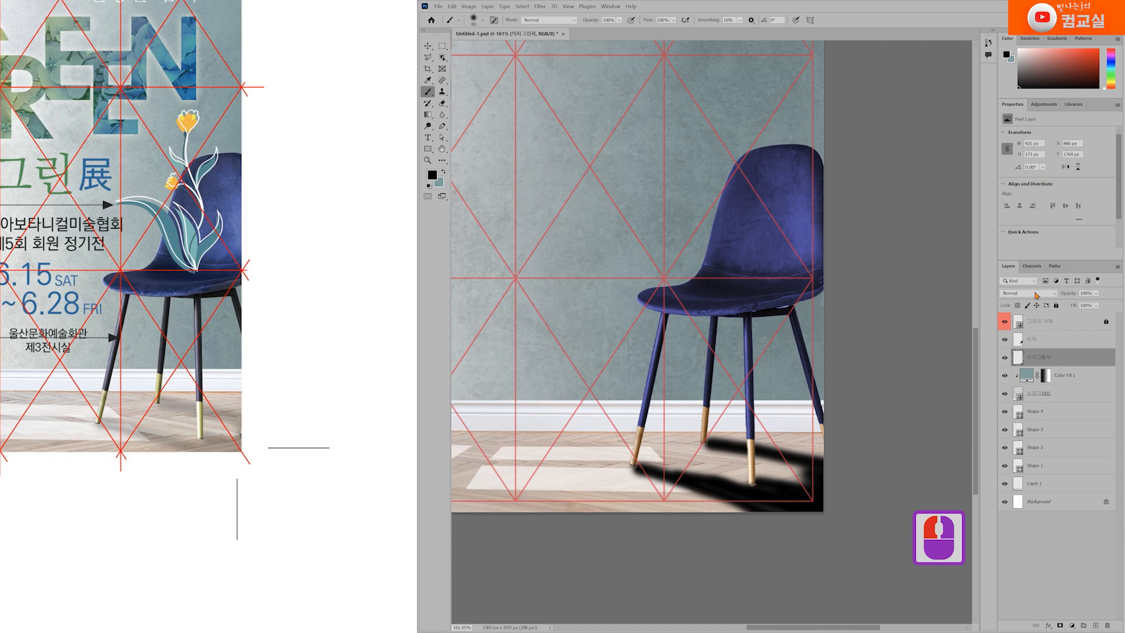
# Set the 의자그림자 layer's blend mode to Multiply and lower its opacity to roughly 39%
pyautogui.click(1036, 295)
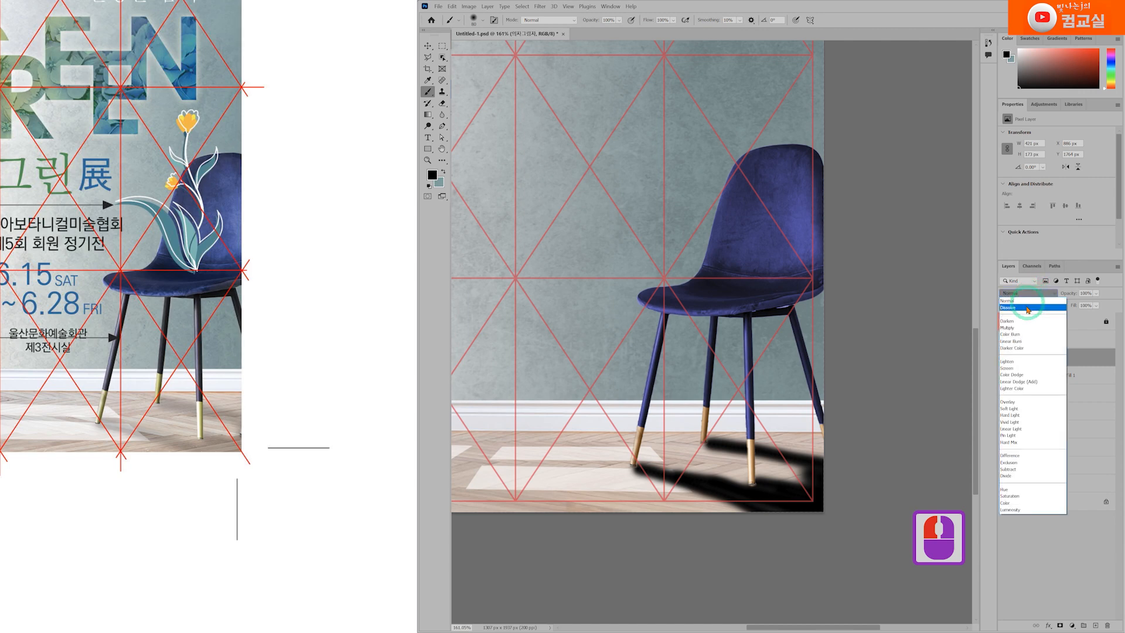
pyautogui.click(1034, 322)
pyautogui.click(1096, 293)
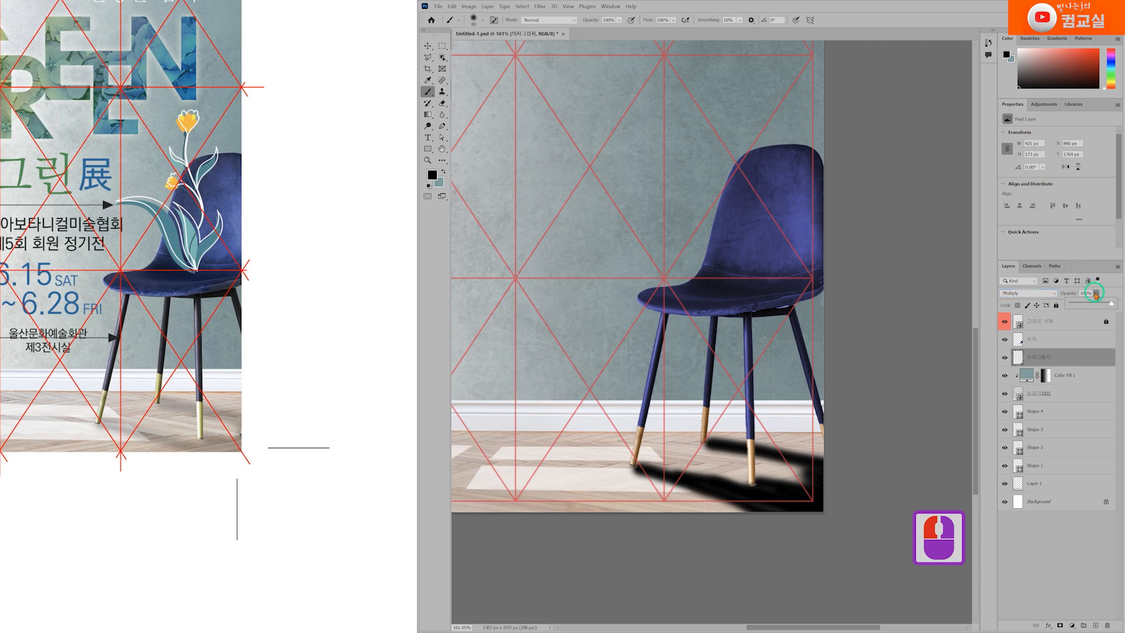
pyautogui.moveTo(1102, 305); pyautogui.dragTo(1097, 306)
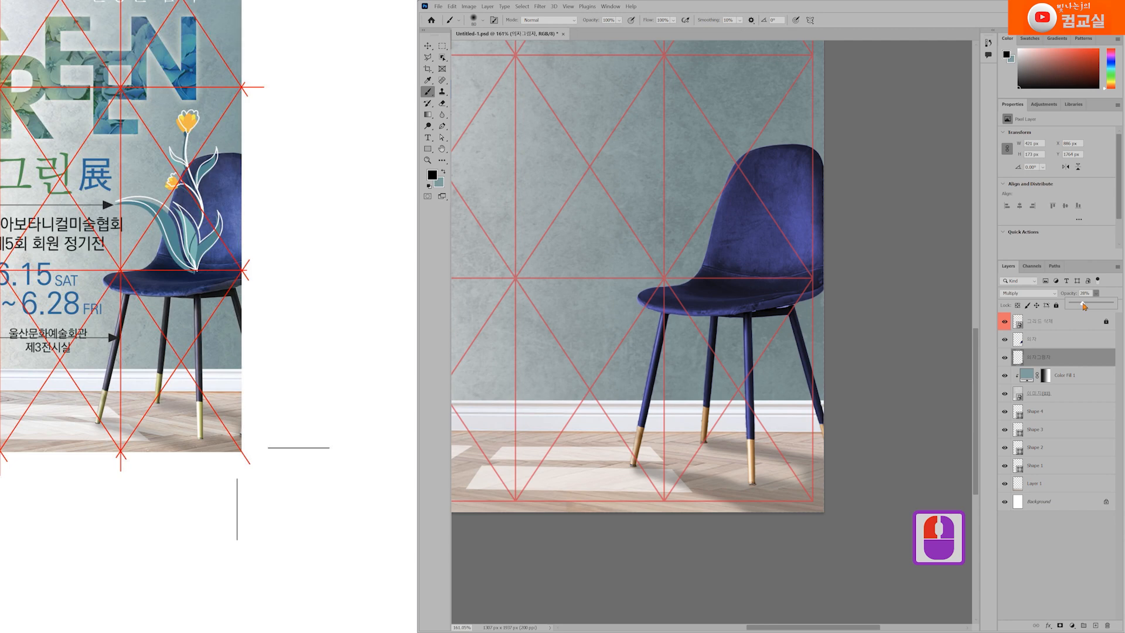
# Apply a Gaussian Blur to the 의자그림자 layer, using a reduced radius that softens the edges but keeps the leg shadows distinct
pyautogui.doubleClick(1065, 363)
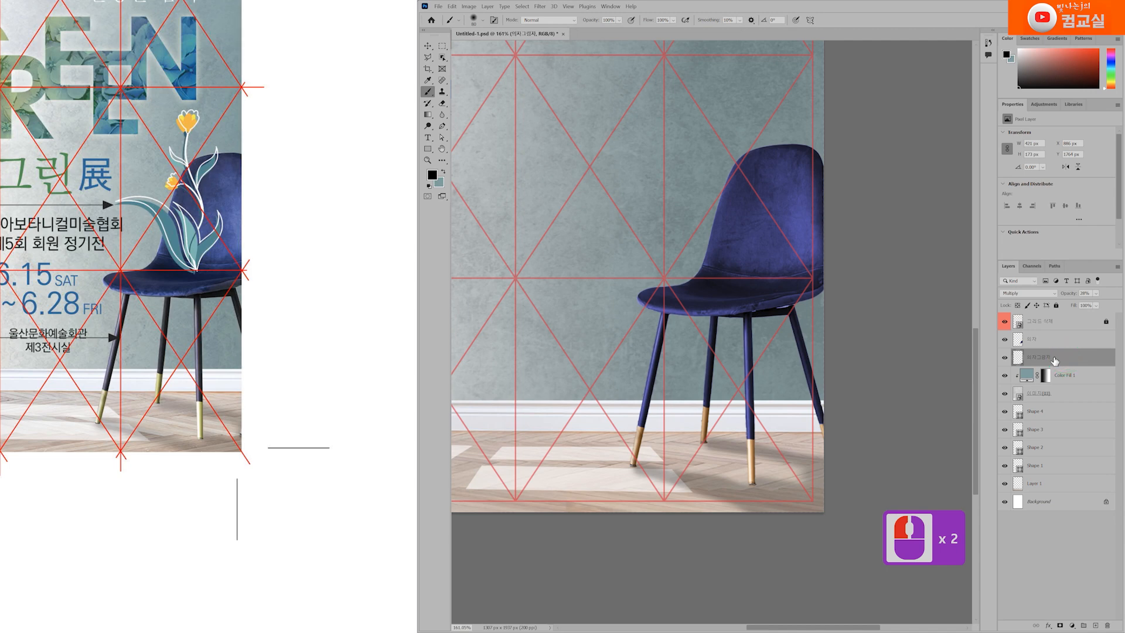
pyautogui.click(539, 7)
pyautogui.moveTo(560, 120)
pyautogui.click(682, 155)
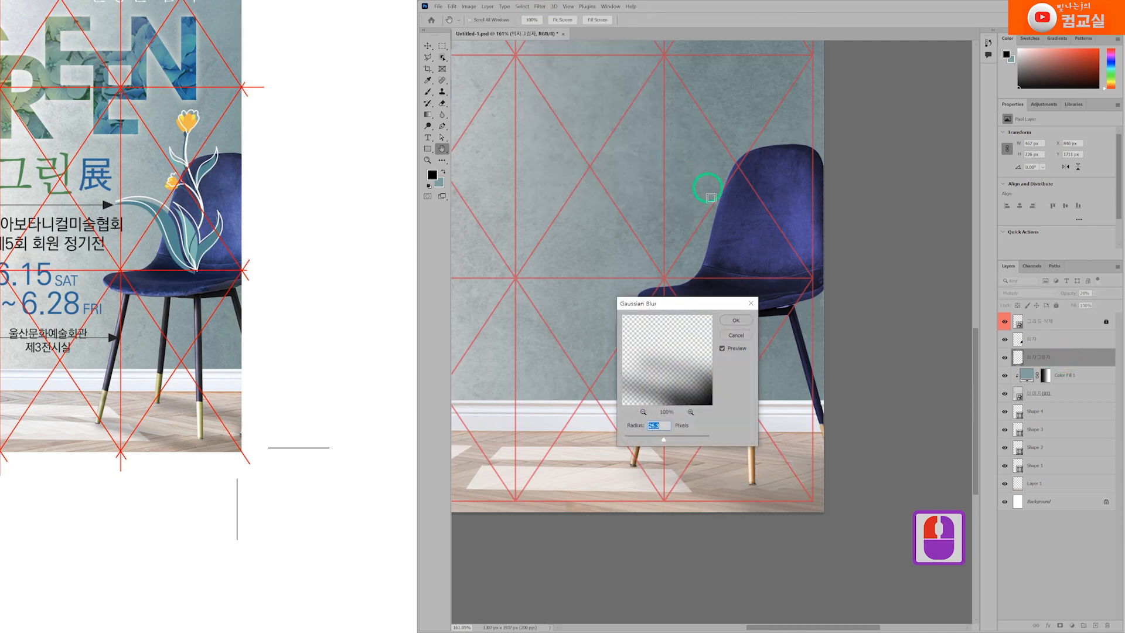
pyautogui.moveTo(716, 305); pyautogui.dragTo(739, 192)
pyautogui.moveTo(686, 326)
pyautogui.mouseDown()
pyautogui.moveTo(669, 327)
pyautogui.moveTo(679, 329)
pyautogui.mouseUp()
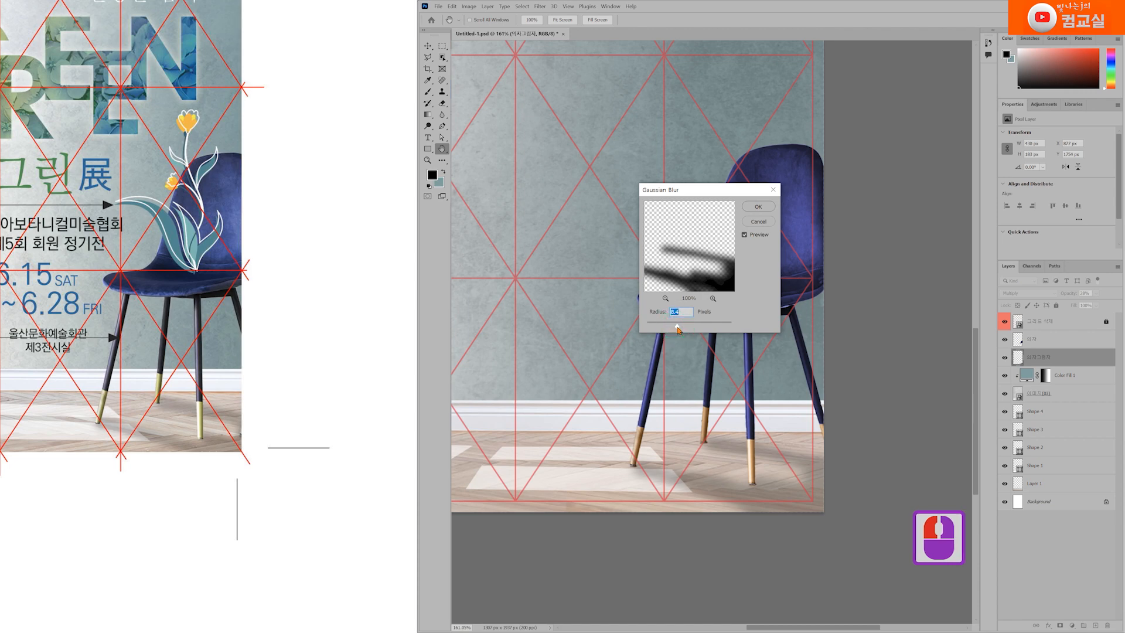
pyautogui.click(759, 207)
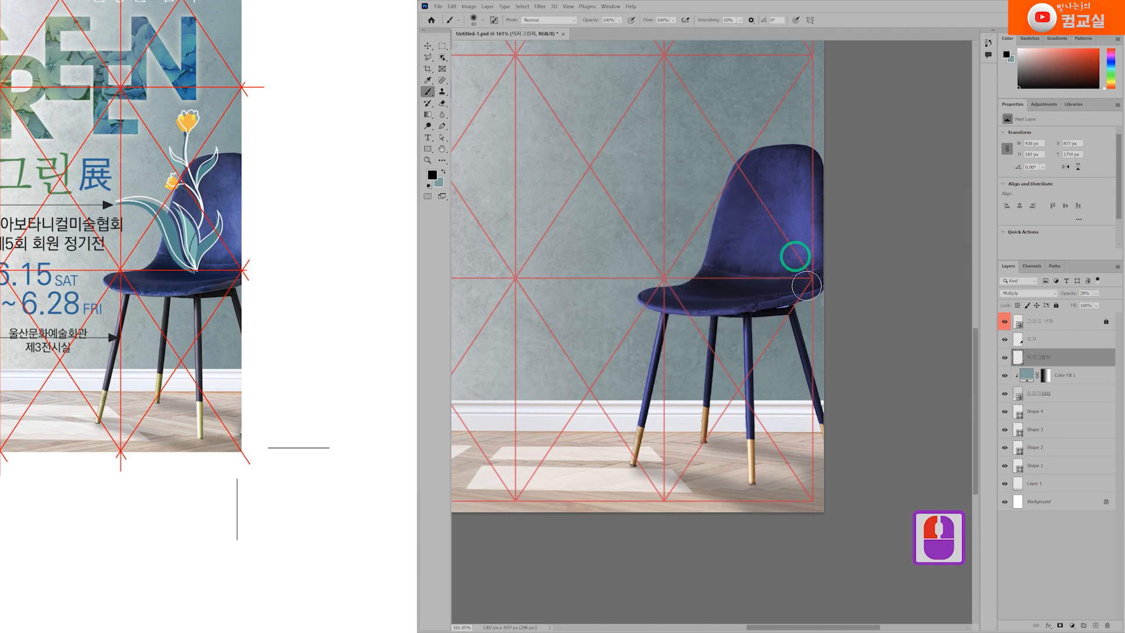
# Use an enlarged soft Eraser to fade the chair shadow's outer parts along the baseboard and the floor's lower-right area
pyautogui.scroll(2, 707, 499)
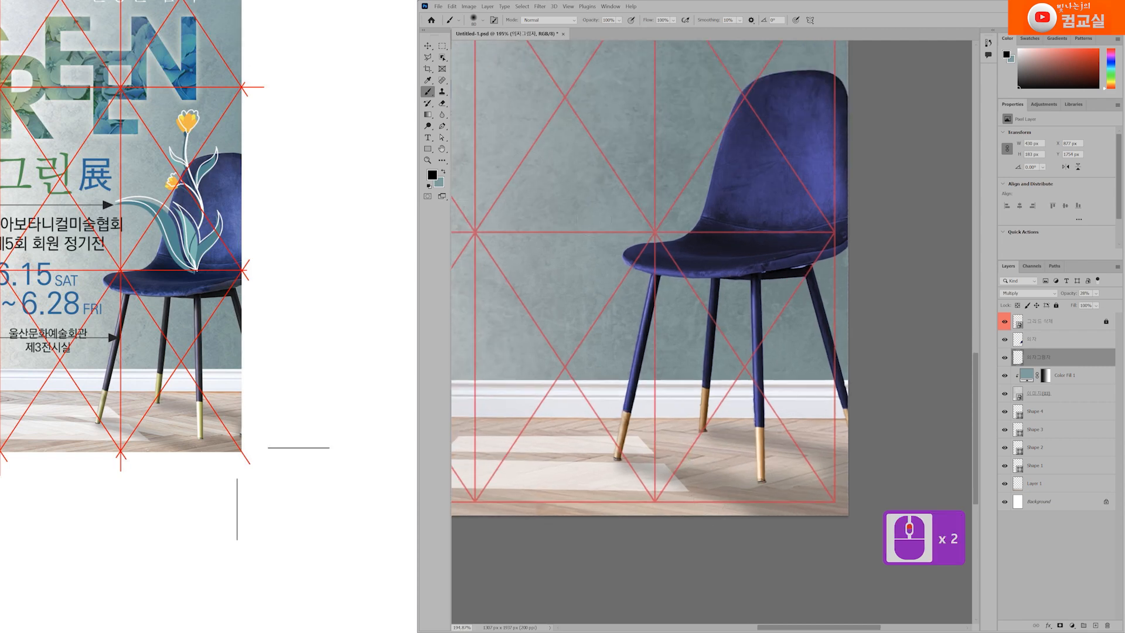
pyautogui.click(443, 101)
pyautogui.click(445, 105)
pyautogui.click(443, 105)
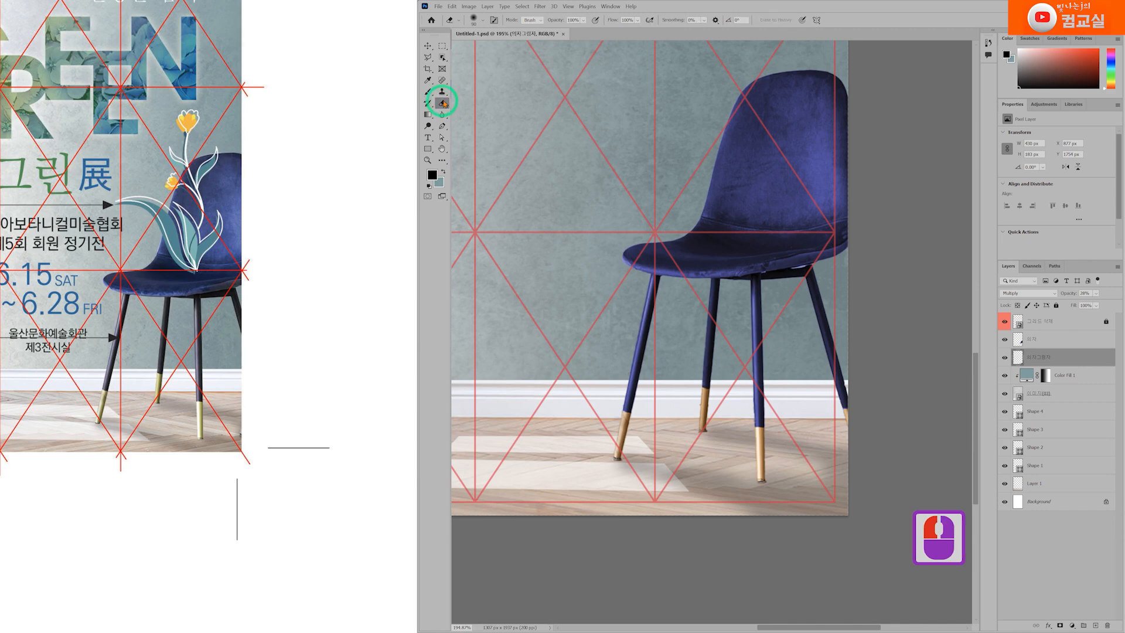
pyautogui.press(']')
pyautogui.press(']')
pyautogui.press(']')
pyautogui.click(856, 522)
pyautogui.moveTo(736, 384); pyautogui.dragTo(955, 420)
pyautogui.click(774, 464)
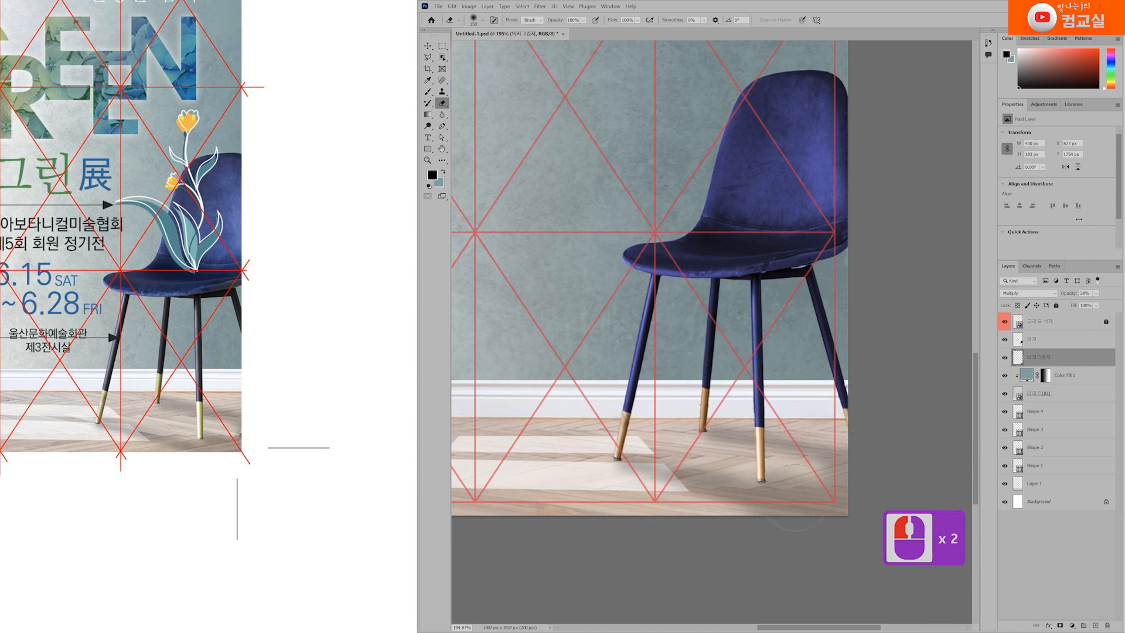
# Check the whole poster, and examine the left half of the reference sheet with the flower images and their notes
pyautogui.scroll(-7, 775, 464)
pyautogui.scroll(-2, 816, 470)
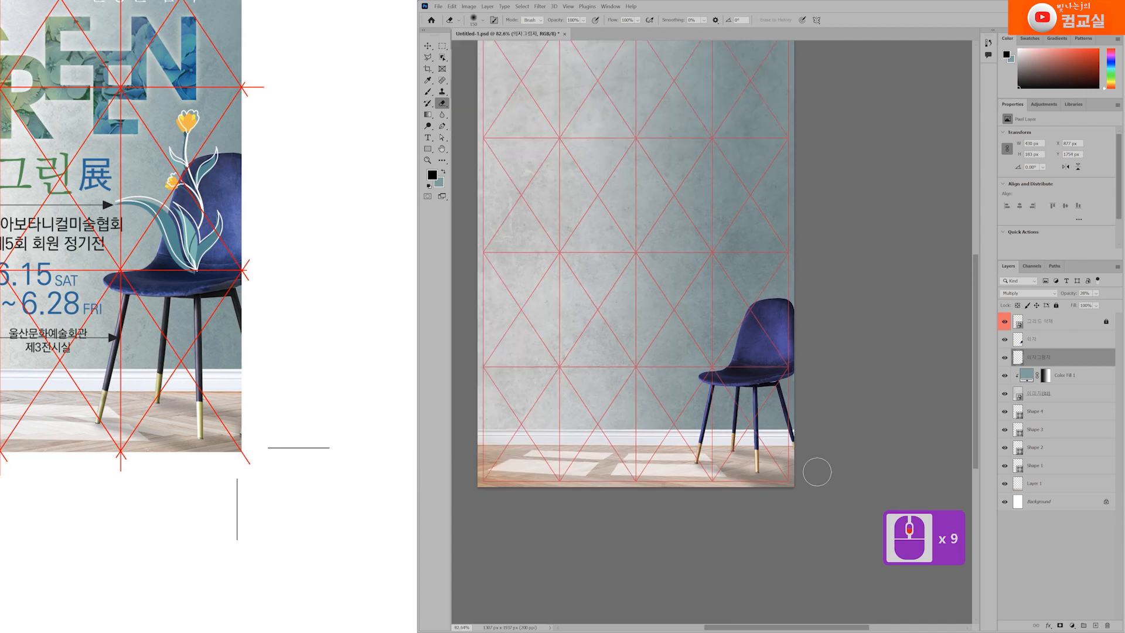
pyautogui.moveTo(600, 238); pyautogui.dragTo(605, 265)
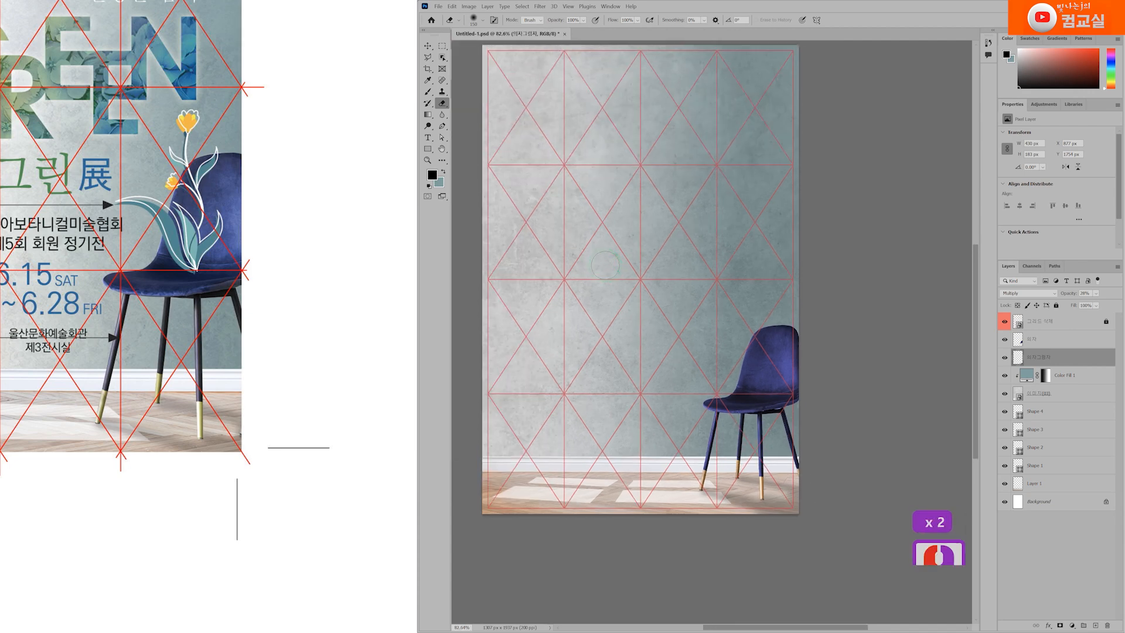
pyautogui.moveTo(67, 174); pyautogui.dragTo(283, 242)
pyautogui.scroll(-1, 278, 239)
pyautogui.moveTo(168, 210); pyautogui.dragTo(153, 238)
pyautogui.scroll(-3, 177, 247)
pyautogui.moveTo(99, 155); pyautogui.dragTo(272, 369)
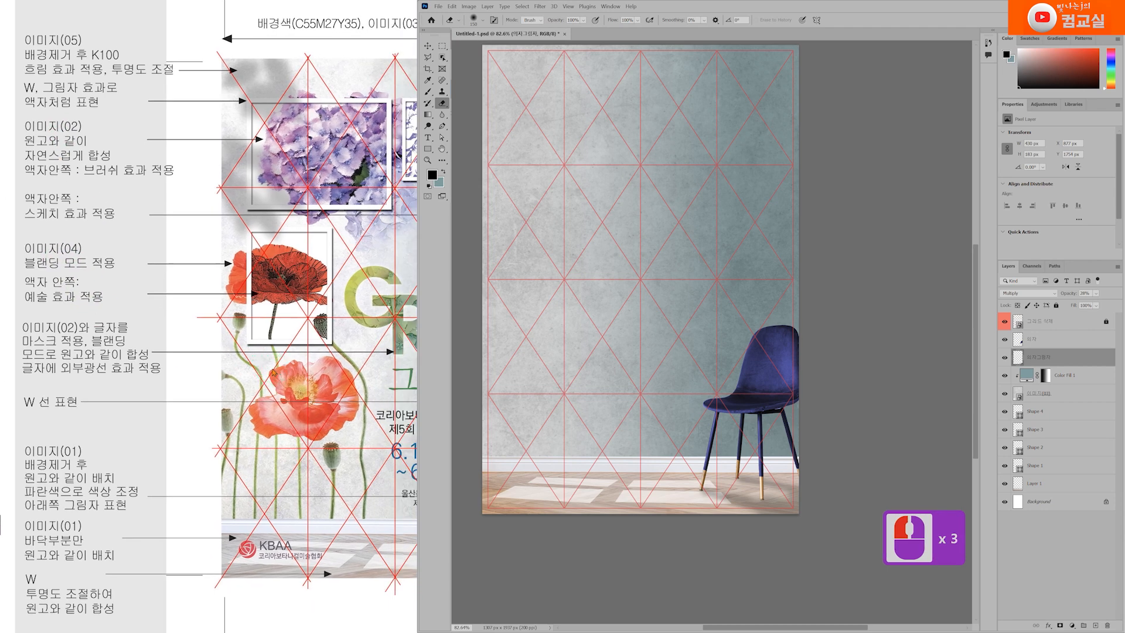
# Open the source pictures 이미지(02) and 이미지(04) from the 도면23 folder as separate floating documents
pyautogui.click(315, 378)
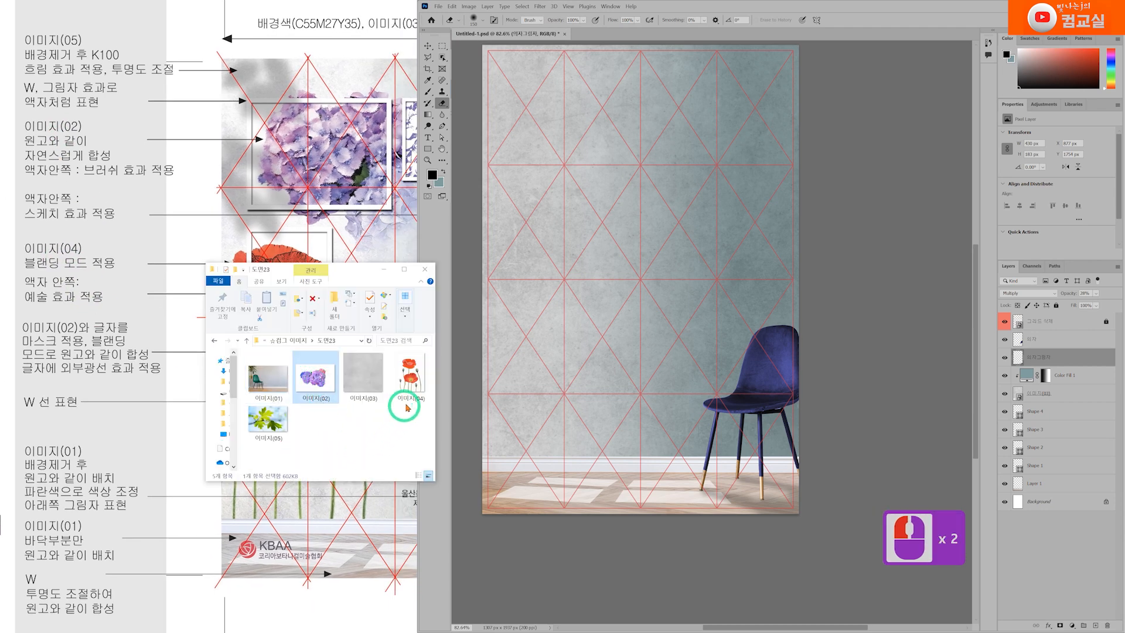
pyautogui.click(408, 401)
pyautogui.click(314, 390)
pyautogui.keyDown('ctrl'); pyautogui.click(417, 384); pyautogui.keyUp('ctrl')
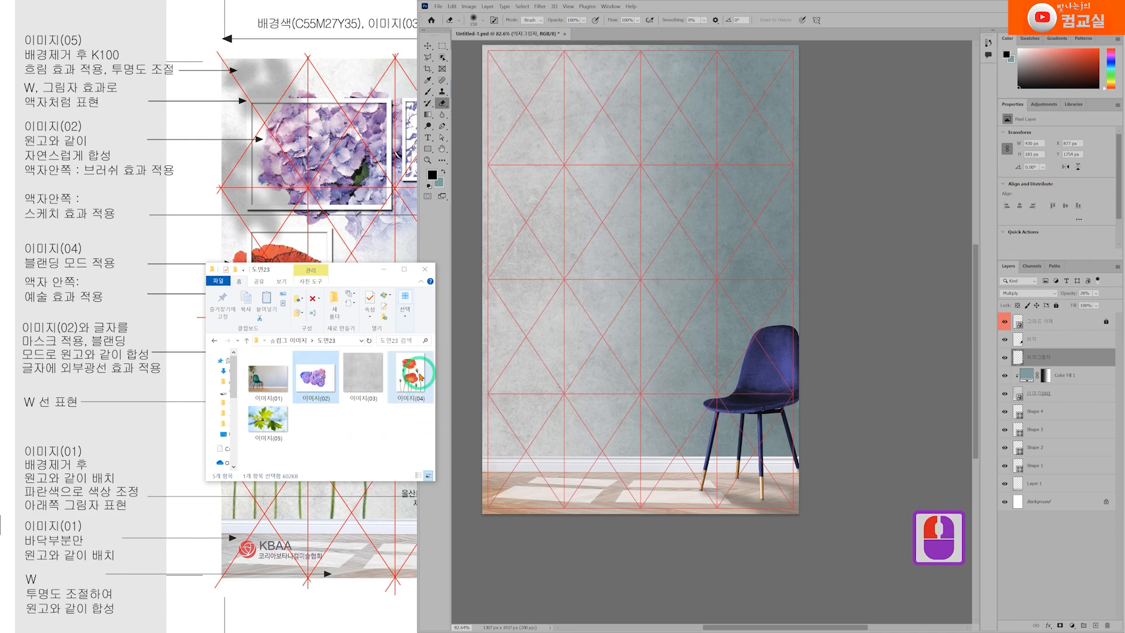
pyautogui.moveTo(416, 385); pyautogui.dragTo(866, 16)
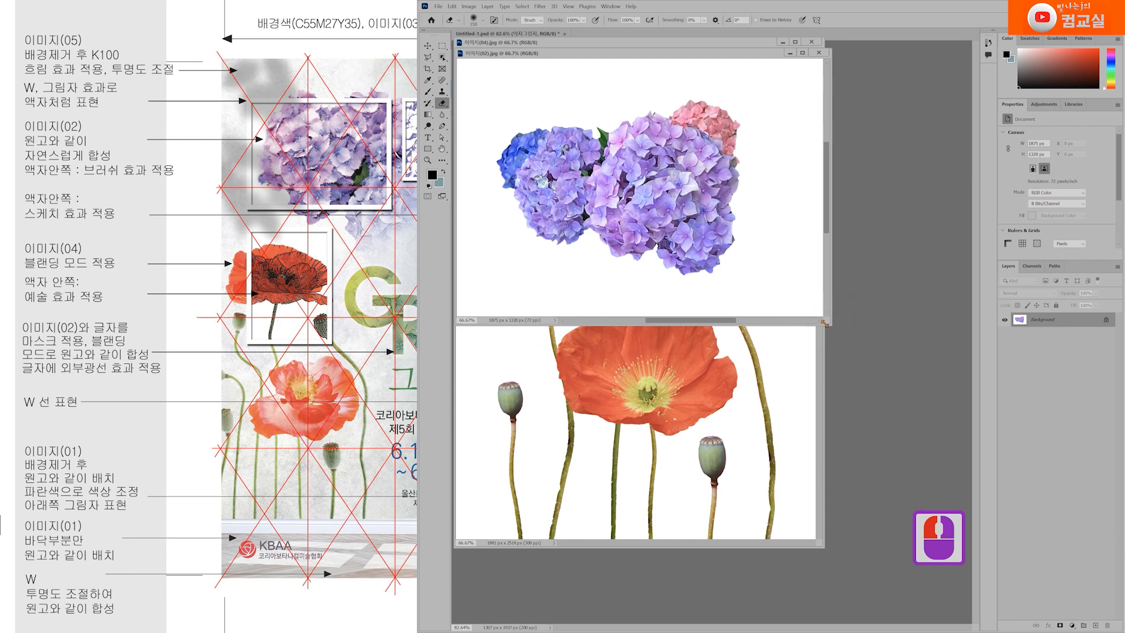
pyautogui.moveTo(746, 53); pyautogui.dragTo(782, 175)
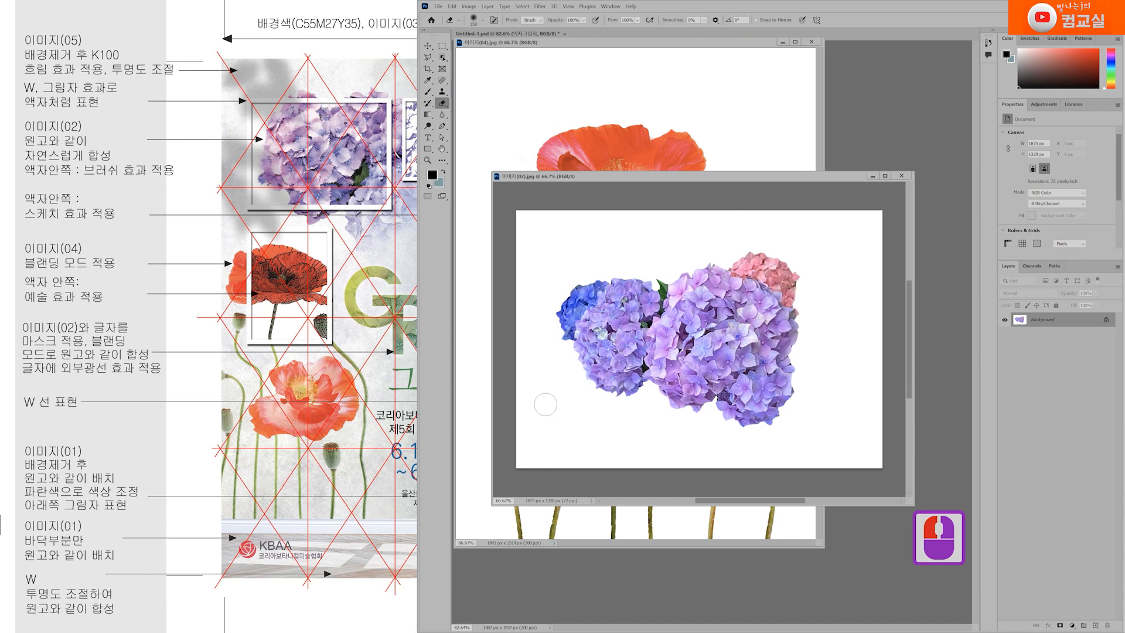
# Select the hydrangeas in 이미지(02).jpg with the Object Selection tool, copy them into the poster and close the source picture
pyautogui.click(442, 57)
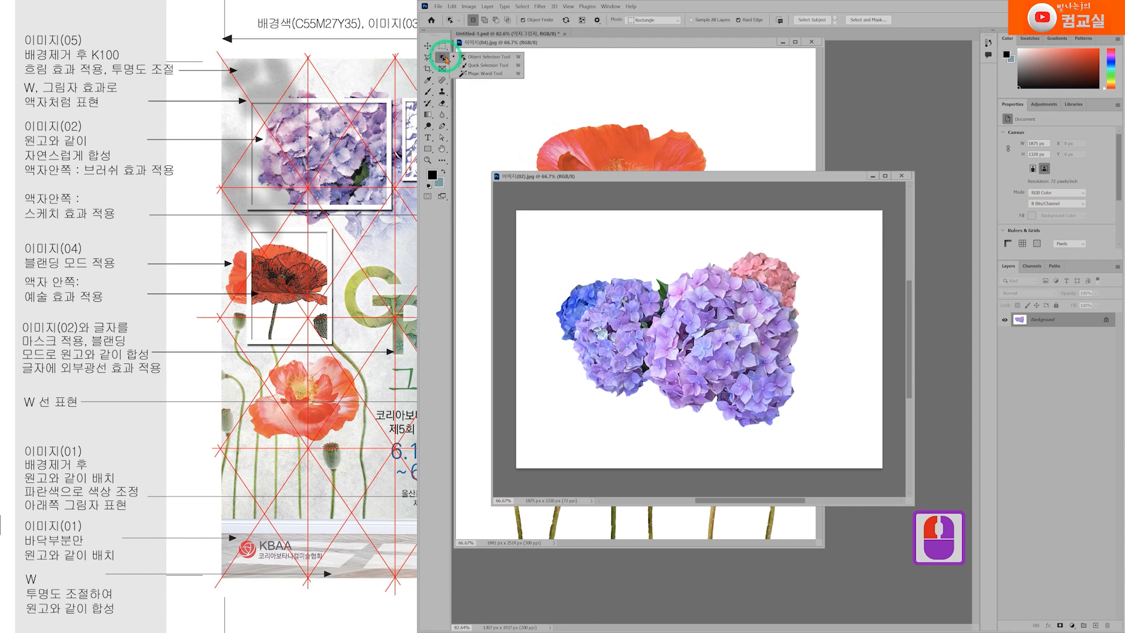
pyautogui.click(658, 327)
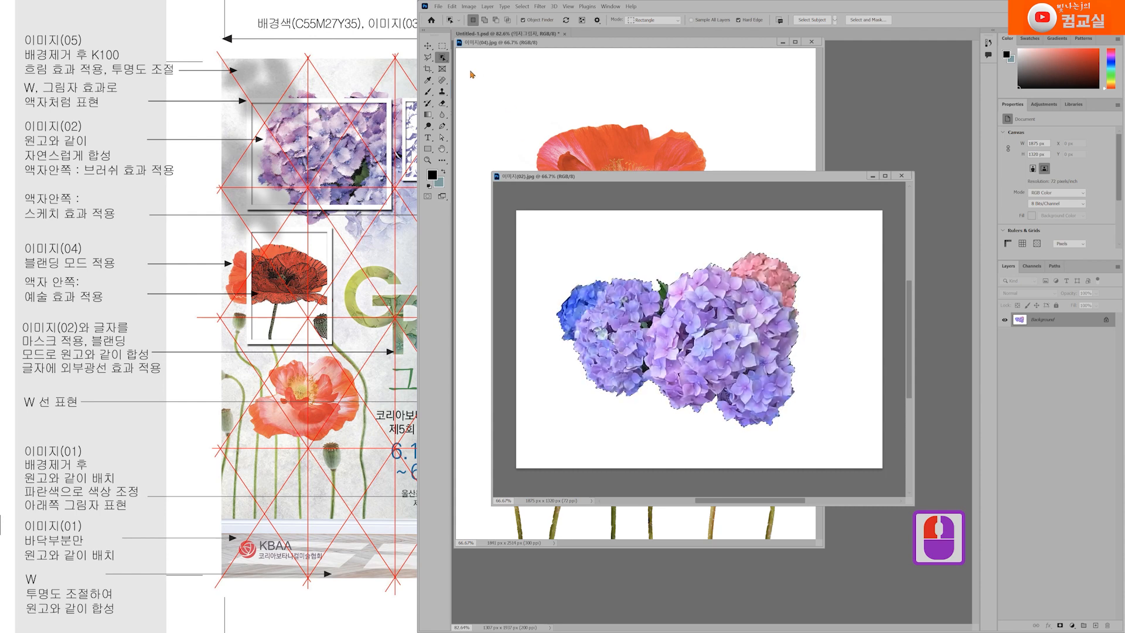
pyautogui.rightClick(443, 61)
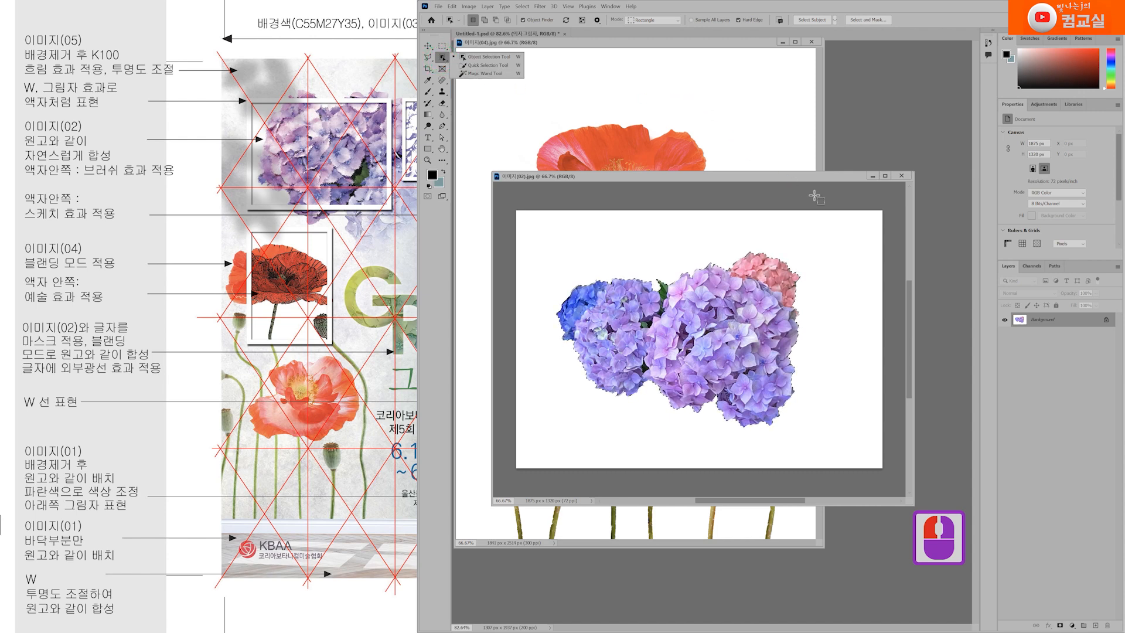
pyautogui.moveTo(751, 44); pyautogui.dragTo(482, 125)
pyautogui.click(724, 177)
pyautogui.moveTo(730, 317); pyautogui.dragTo(695, 132)
pyautogui.click(902, 175)
# Select the poppies and seed heads in 이미지(04).jpg with the Object Selection tool, copy them into the poster and close the source
pyautogui.moveTo(472, 123); pyautogui.dragTo(946, 83)
pyautogui.scroll(-3, 765, 201)
pyautogui.moveTo(670, 144); pyautogui.dragTo(930, 489)
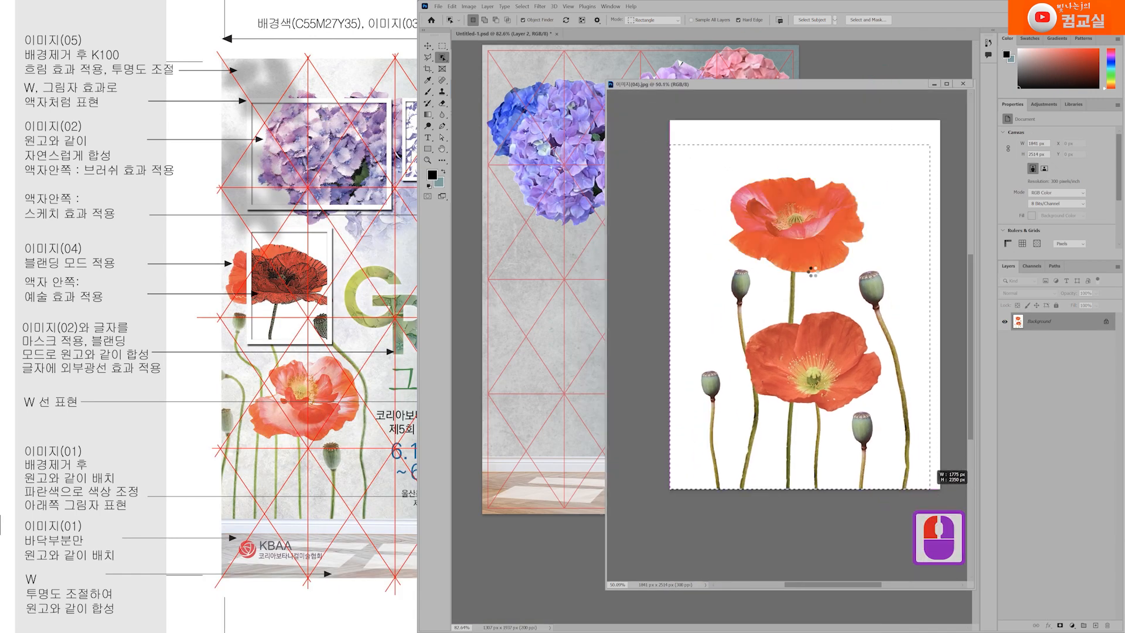
pyautogui.moveTo(809, 352); pyautogui.dragTo(562, 267)
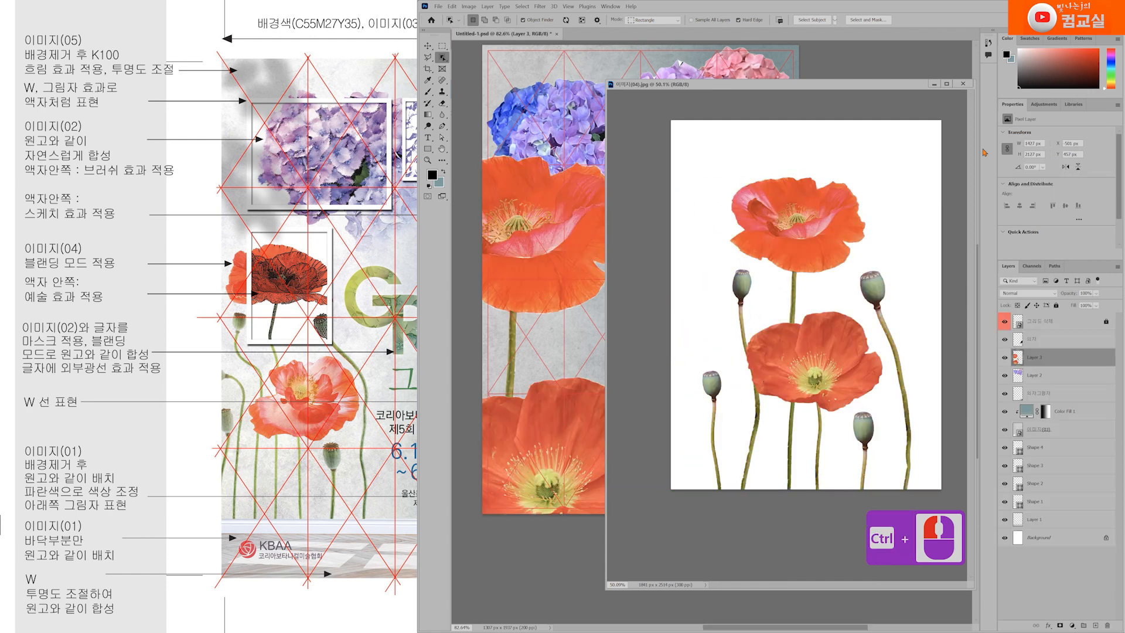
pyautogui.click(963, 84)
# Rename the poppy layer as 이미지4 and the hydrangea layer as 이미지2
pyautogui.doubleClick(1038, 362)
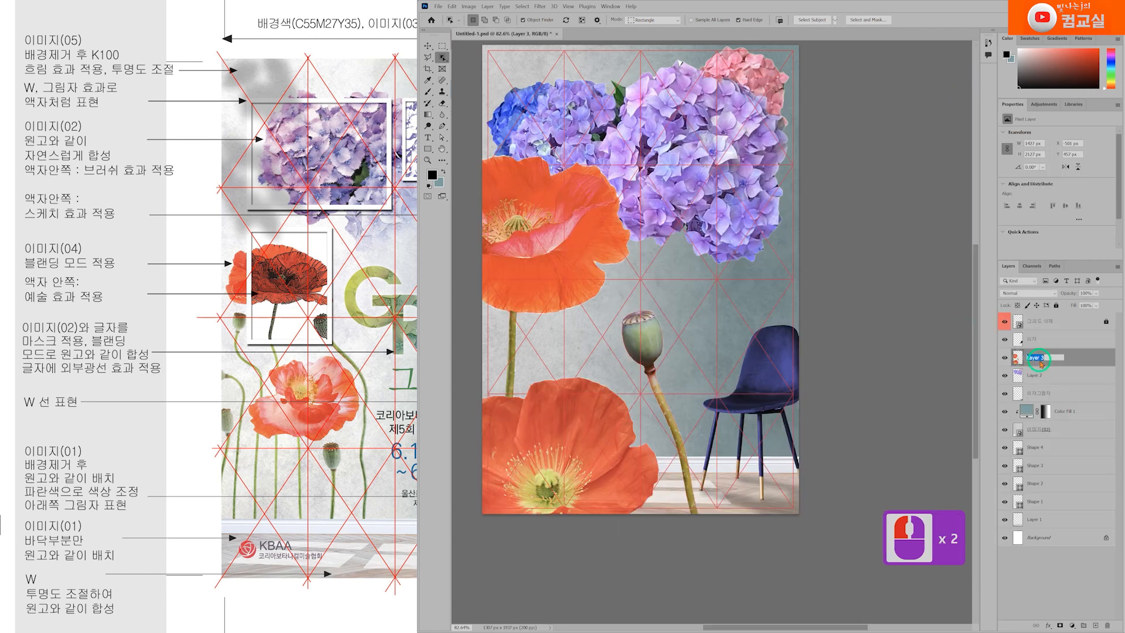
pyautogui.write('이미지4')
pyautogui.press('Return')
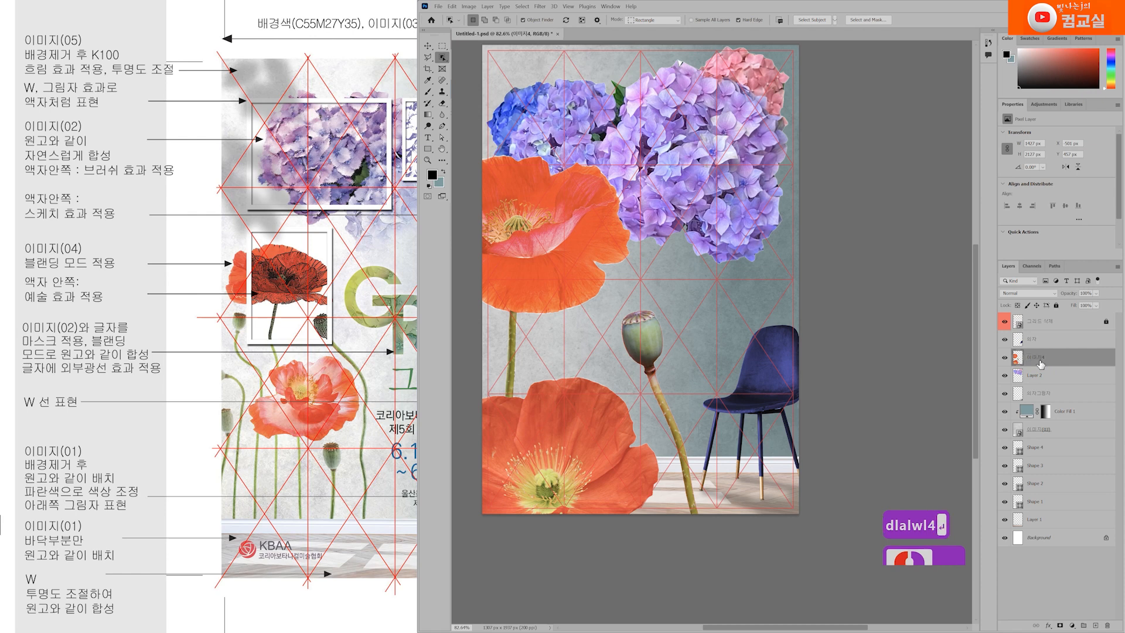
pyautogui.doubleClick(1044, 378)
pyautogui.write('이미지2')
pyautogui.press('Return')
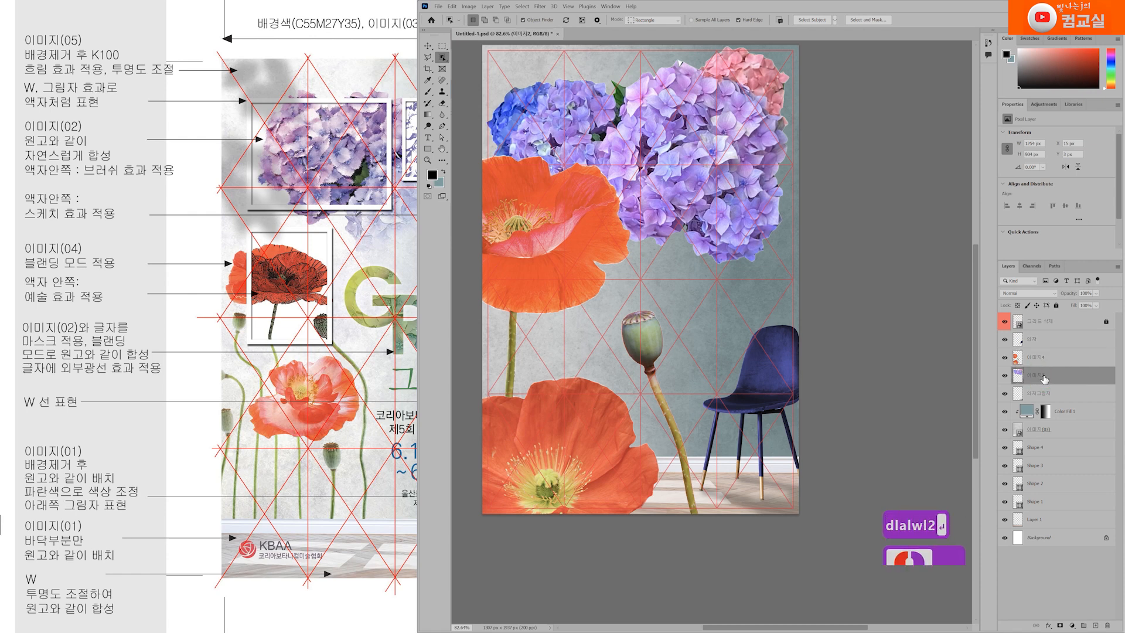
# Hide the 이미지2 layer and move both flower layers above the chair layer, leaving only 이미지4 selected
pyautogui.click(1005, 376)
pyautogui.keyDown('shift'); pyautogui.click(1049, 358); pyautogui.keyUp('shift')
pyautogui.moveTo(1050, 362); pyautogui.dragTo(1049, 328)
pyautogui.click(1057, 341)
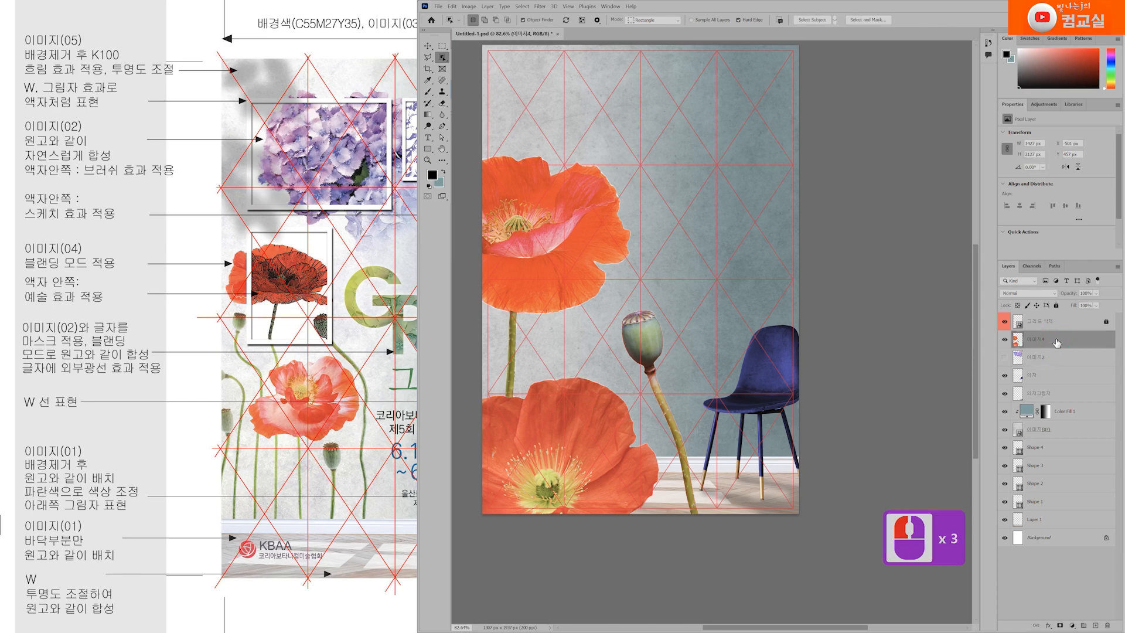
# Scale down the 이미지4 poppies and place them along the poster's left edge with the stems ending at the baseboard
pyautogui.hotkey('ctrl', 't')
pyautogui.moveTo(536, 154); pyautogui.dragTo(612, 328)
pyautogui.moveTo(596, 366); pyautogui.dragTo(539, 284)
pyautogui.scroll(2, 592, 221)
pyautogui.moveTo(603, 248); pyautogui.dragTo(605, 194)
pyautogui.moveTo(688, 348); pyautogui.dragTo(696, 356)
pyautogui.keyDown('shift'); pyautogui.click(696, 355); pyautogui.keyUp('shift')
pyautogui.press('Return')
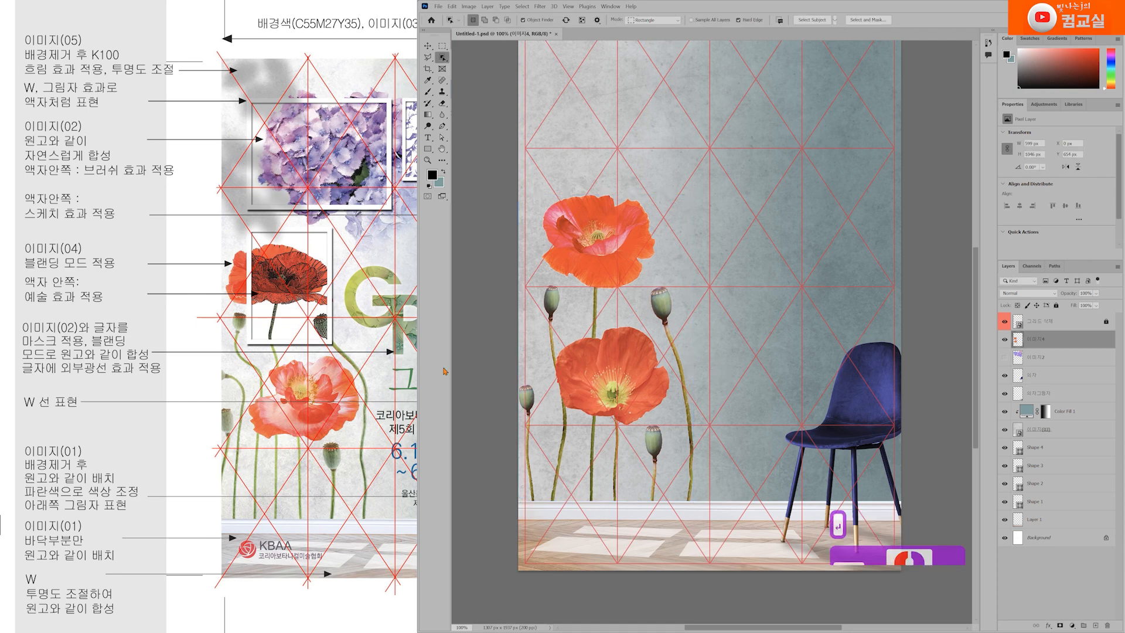
# Check the reference note for image 04 and set the 이미지4 layer's blend mode to Darken
pyautogui.click(83, 271)
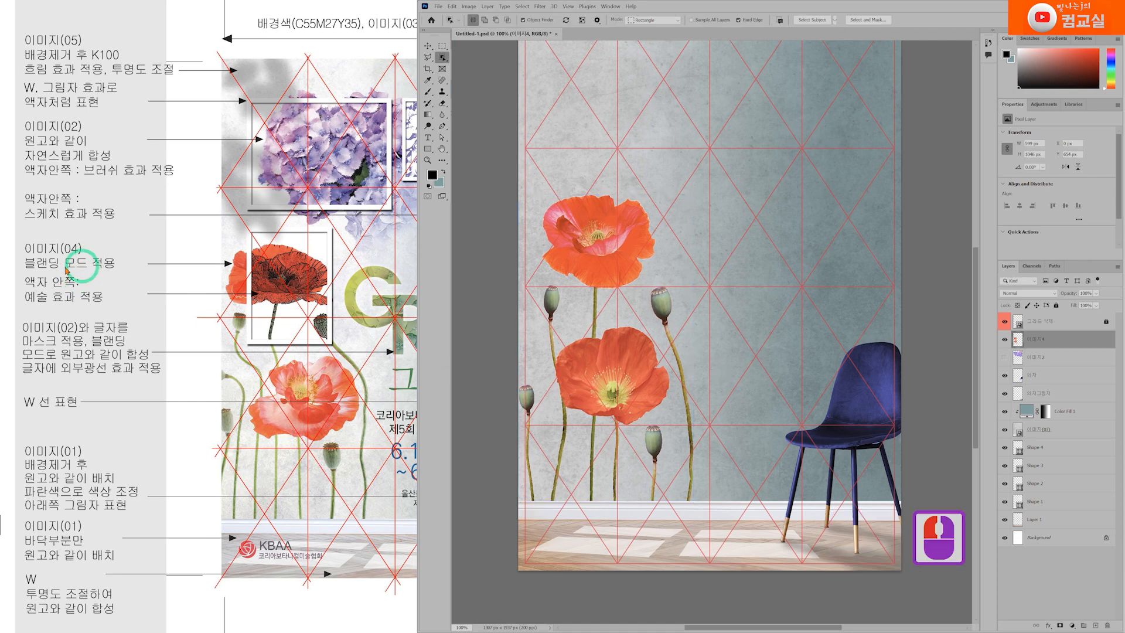
pyautogui.scroll(2, 654, 378)
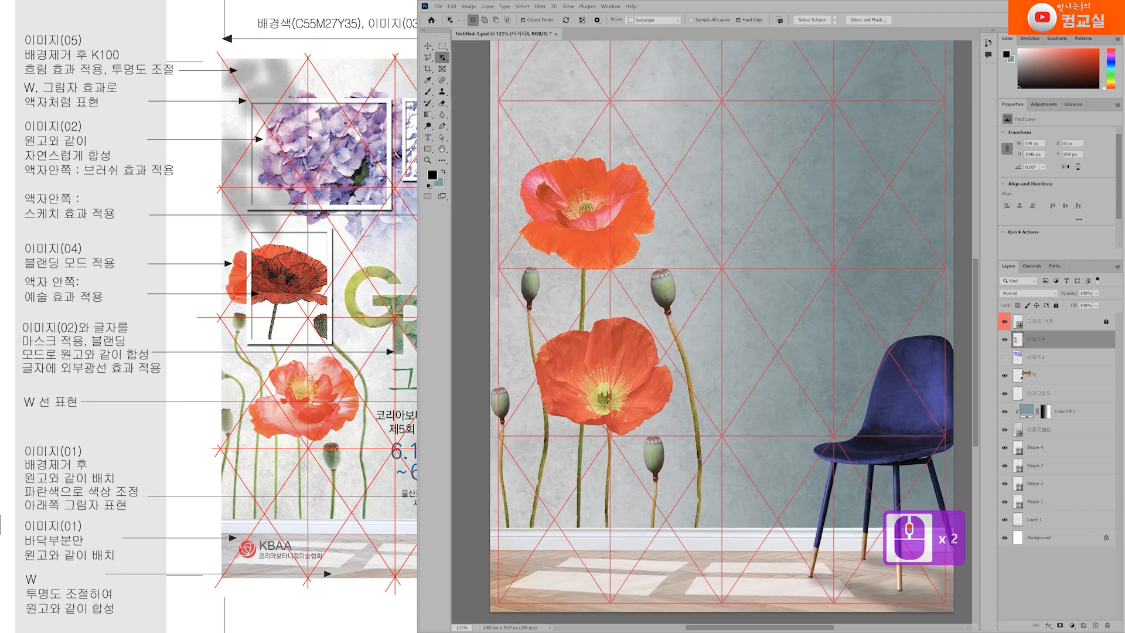
pyautogui.click(1054, 342)
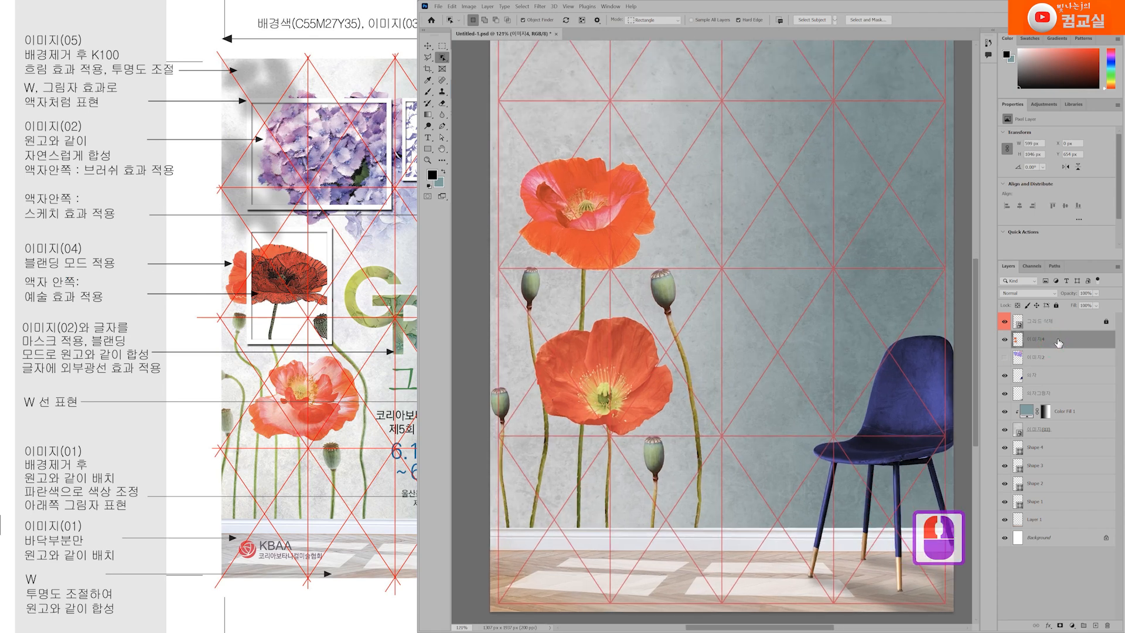
pyautogui.click(1027, 293)
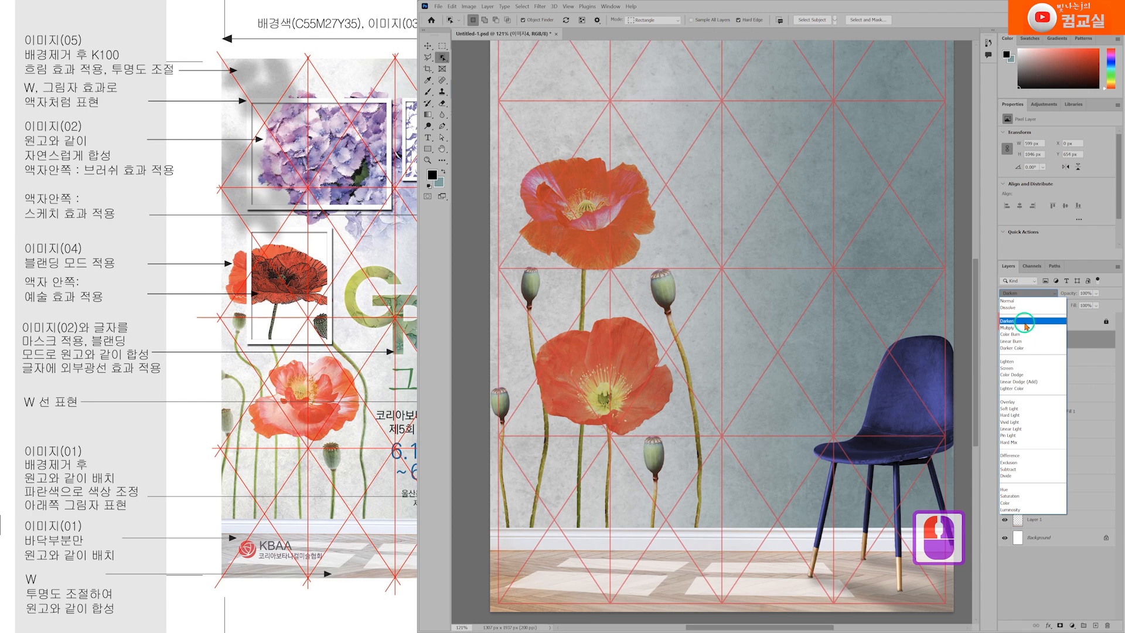
pyautogui.click(1027, 321)
pyautogui.click(1050, 339)
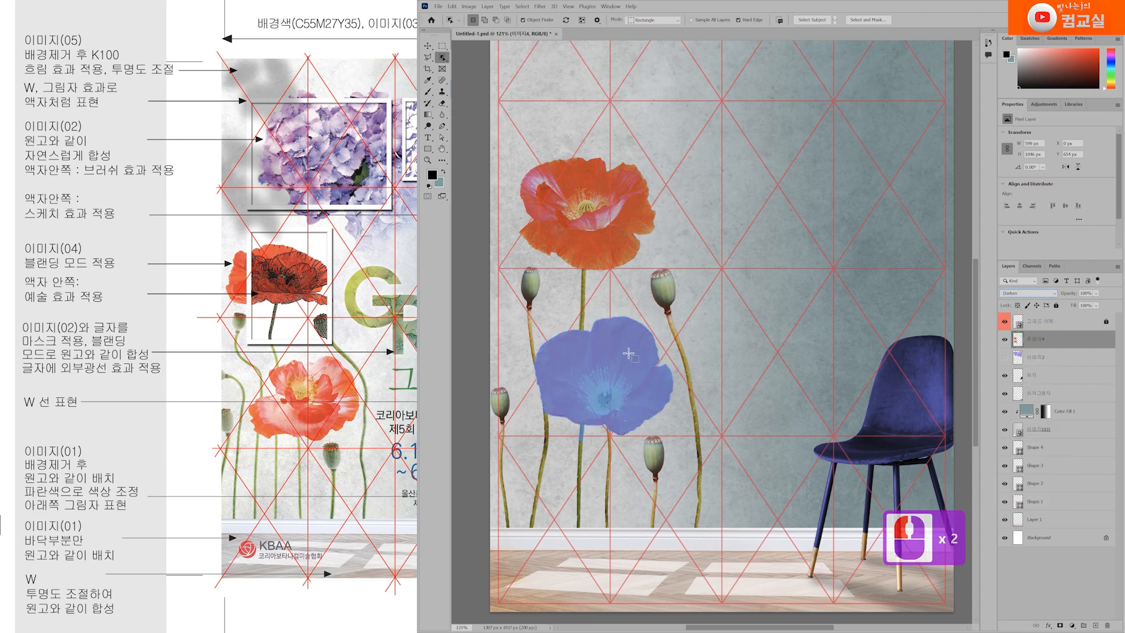
# Switch to the Move tool, select the 이미지2 hydrangea layer and make it visible again
pyautogui.press('v')
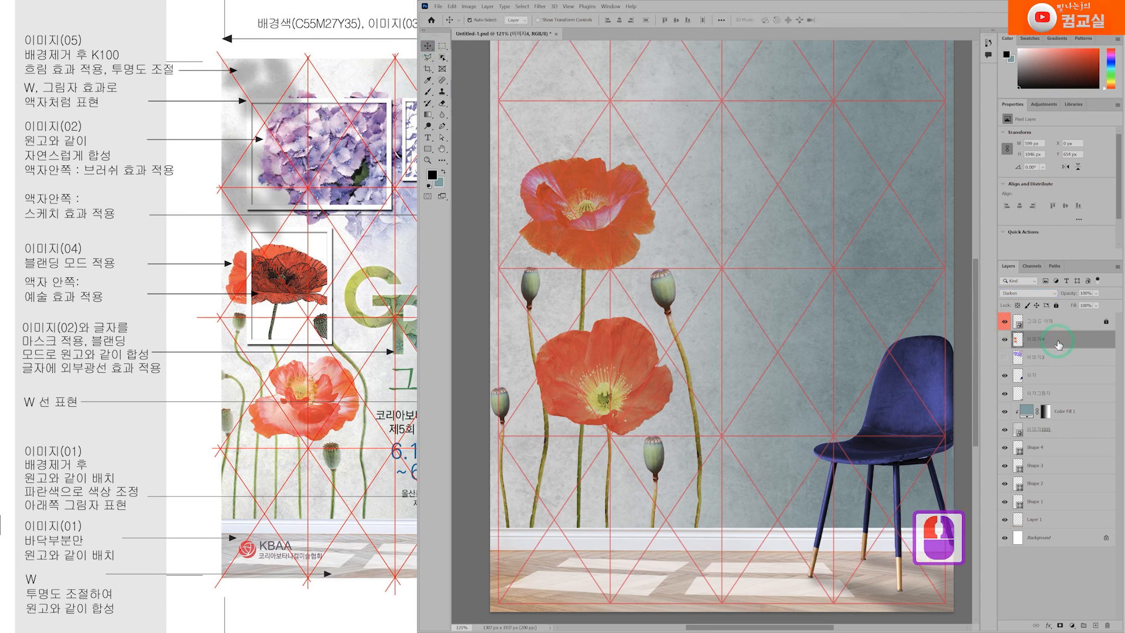
pyautogui.click(1060, 364)
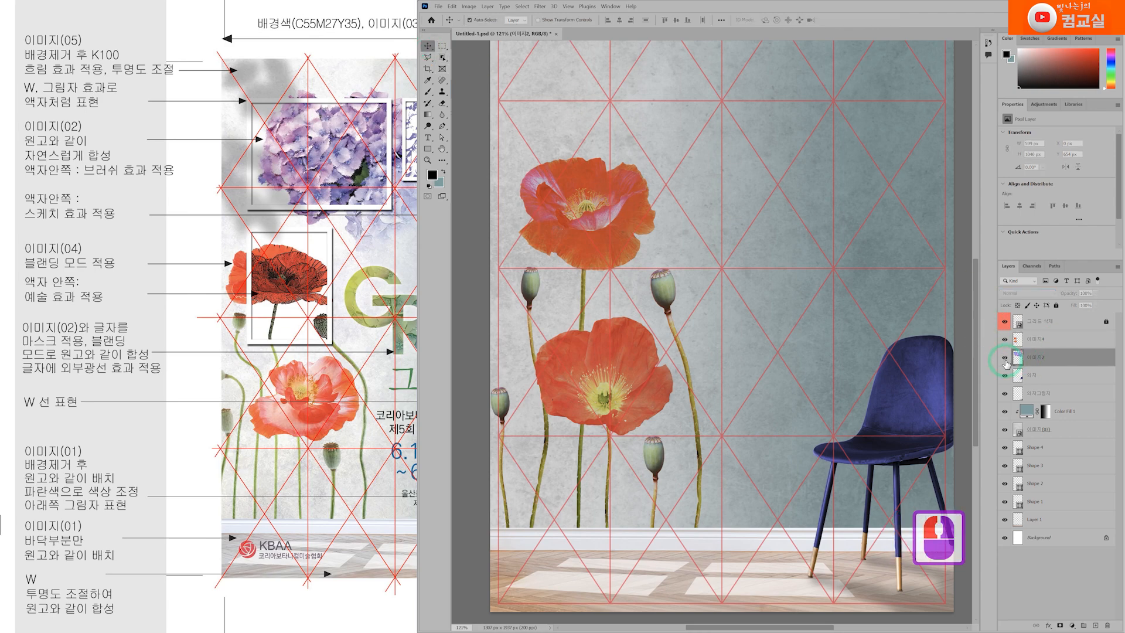
pyautogui.click(1004, 357)
pyautogui.moveTo(702, 94); pyautogui.dragTo(695, 214)
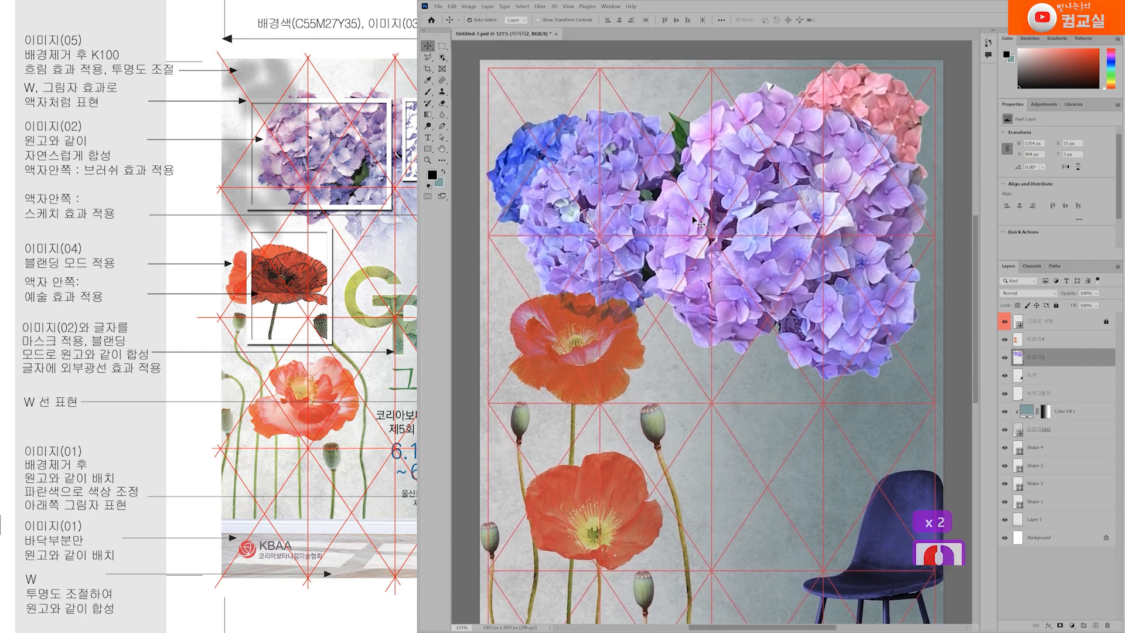
# Scale the 이미지2 hydrangeas down to about 49%, move them toward the poster's upper left and tilt them clockwise
pyautogui.hotkey('ctrl', 't')
pyautogui.hotkey('ctrl', 't')
pyautogui.moveTo(935, 63); pyautogui.dragTo(703, 225)
pyautogui.moveTo(689, 285); pyautogui.dragTo(733, 176)
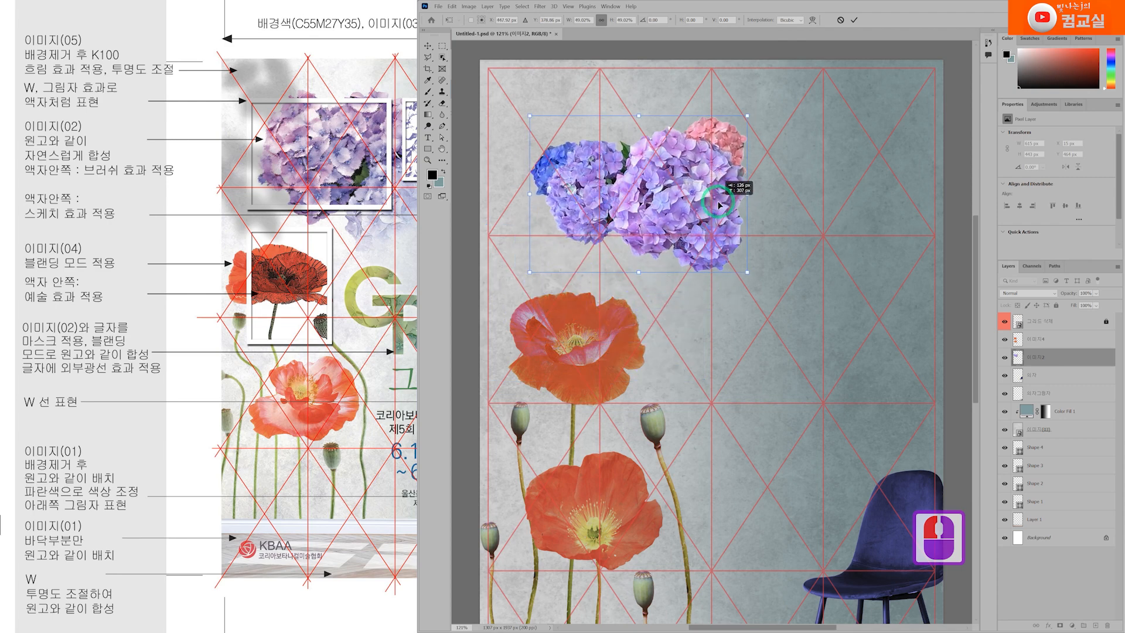
pyautogui.moveTo(763, 116); pyautogui.dragTo(759, 195)
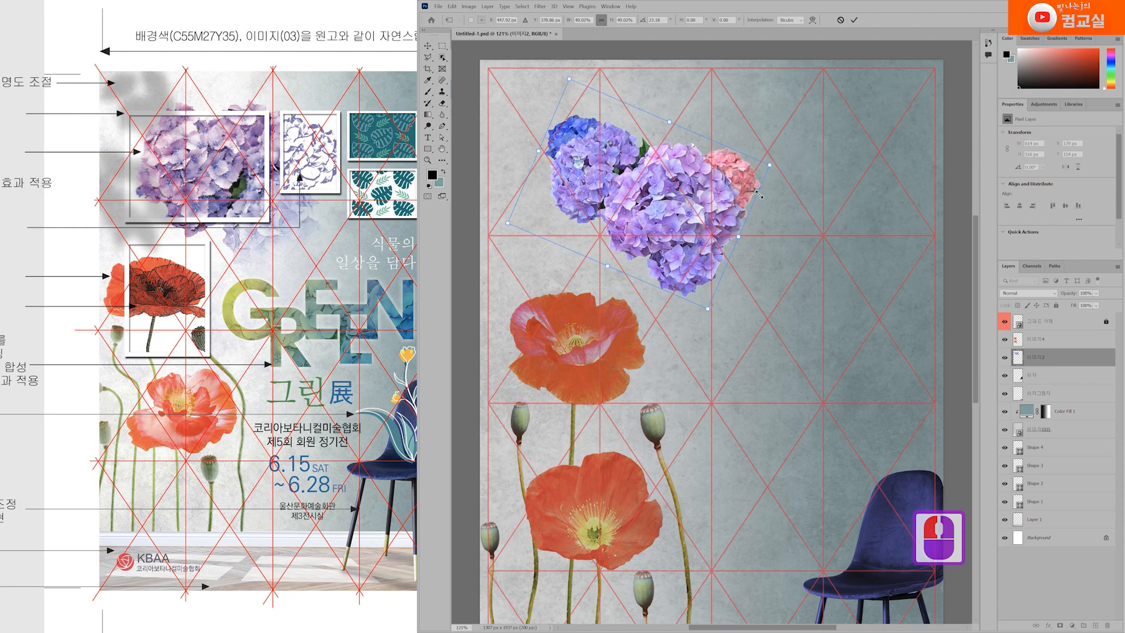
# Flip the hydrangeas horizontally and rotate them so the pink cluster points up, placing them above the upper poppy
pyautogui.rightClick(705, 218)
pyautogui.click(776, 389)
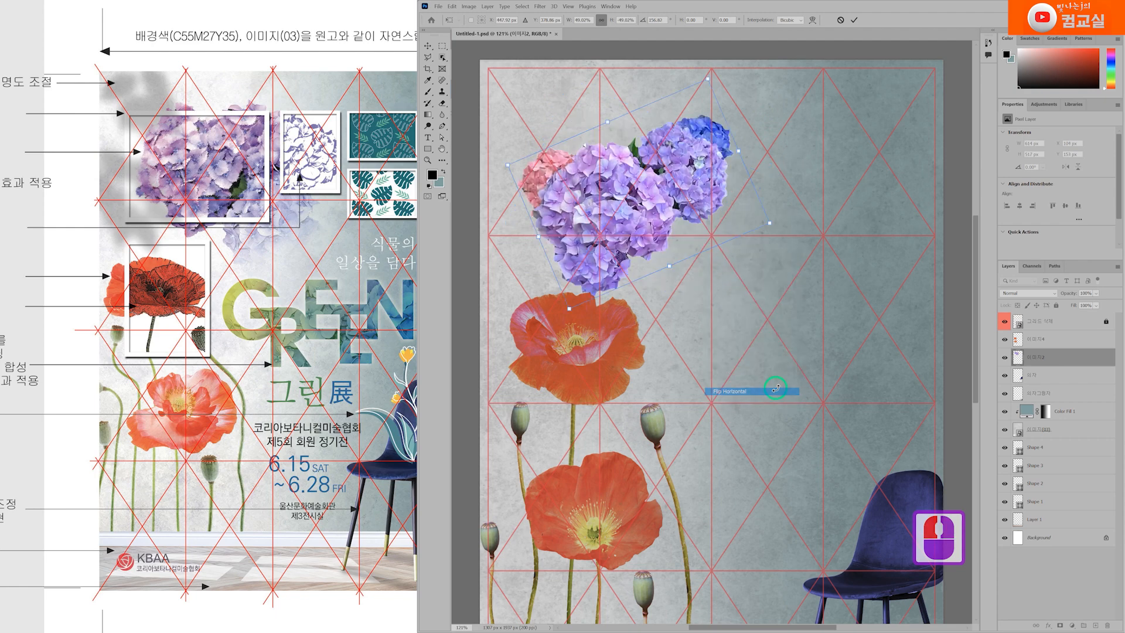
pyautogui.moveTo(787, 208); pyautogui.dragTo(709, 334)
pyautogui.moveTo(711, 262); pyautogui.dragTo(712, 267)
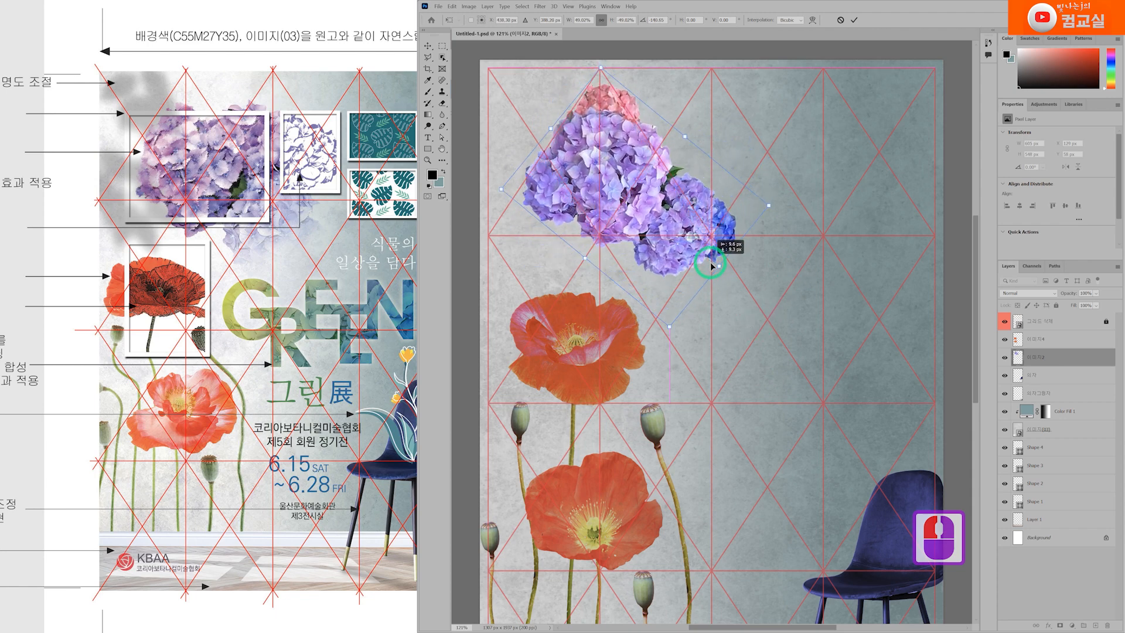
pyautogui.moveTo(791, 223); pyautogui.dragTo(788, 242)
pyautogui.moveTo(683, 232); pyautogui.dragTo(689, 235)
pyautogui.press('Return')
# Lasso the pink hydrangea cluster at the top of the 이미지2 layer, delete it and clear the selection
pyautogui.scroll(4, 627, 124)
pyautogui.press('l')
pyautogui.scroll(2, 545, 117)
pyautogui.moveTo(539, 110)
pyautogui.mouseDown()
pyautogui.moveTo(649, 141)
pyautogui.moveTo(674, 167)
pyautogui.moveTo(685, 75)
pyautogui.moveTo(580, 67)
pyautogui.moveTo(544, 106)
pyautogui.mouseUp()
pyautogui.press('Delete')
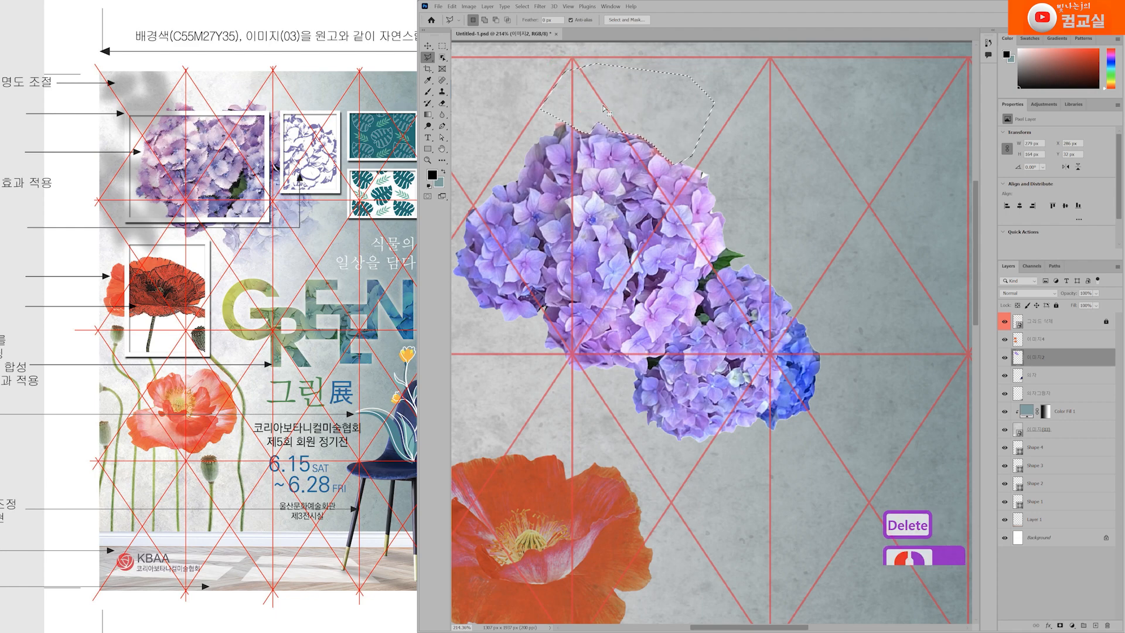
pyautogui.hotkey('ctrl', 'd')
pyautogui.scroll(-3, 603, 108)
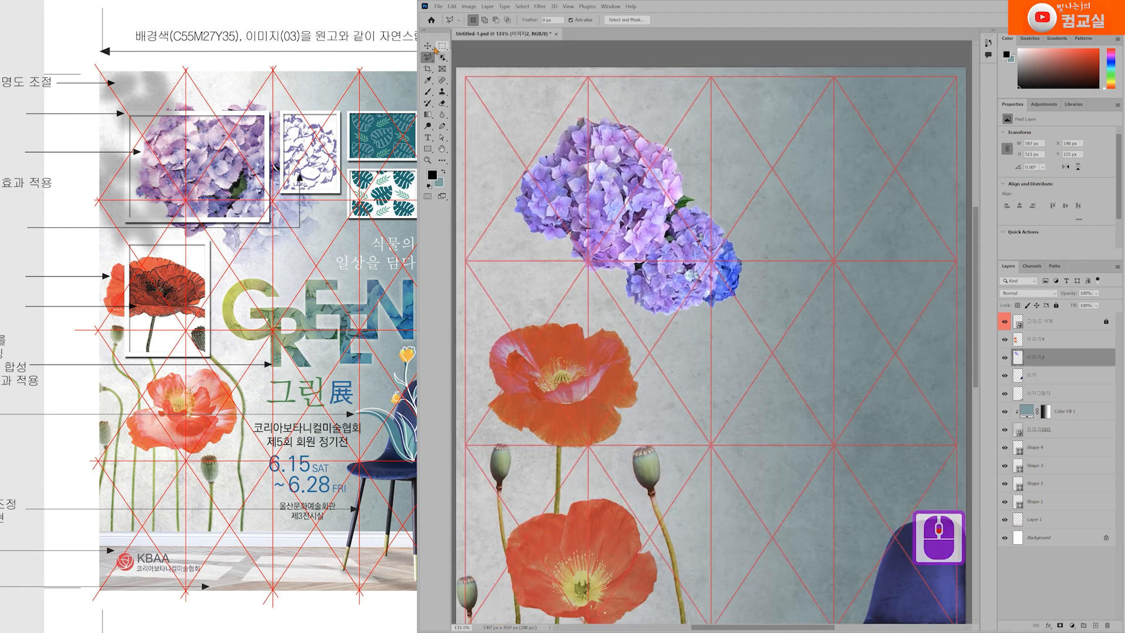
# Flip and rotate the trimmed hydrangeas so the blue bloom sits upper left, enlarge them to about 119% and place them above the poppies
pyautogui.click(429, 46)
pyautogui.moveTo(689, 251); pyautogui.dragTo(714, 258)
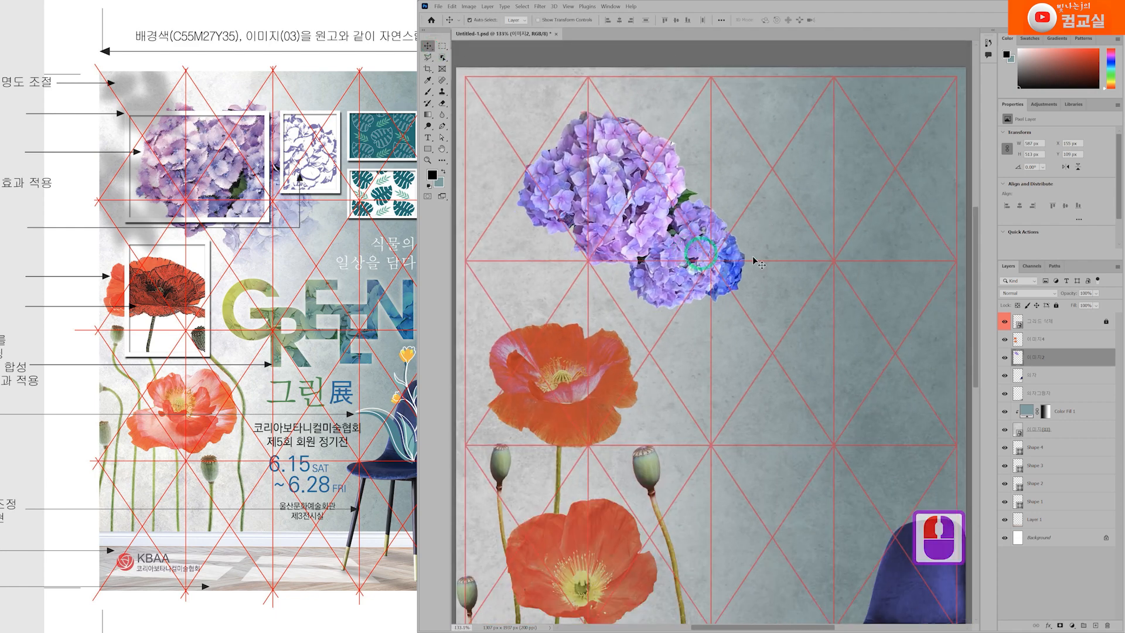
pyautogui.hotkey('ctrl', 't')
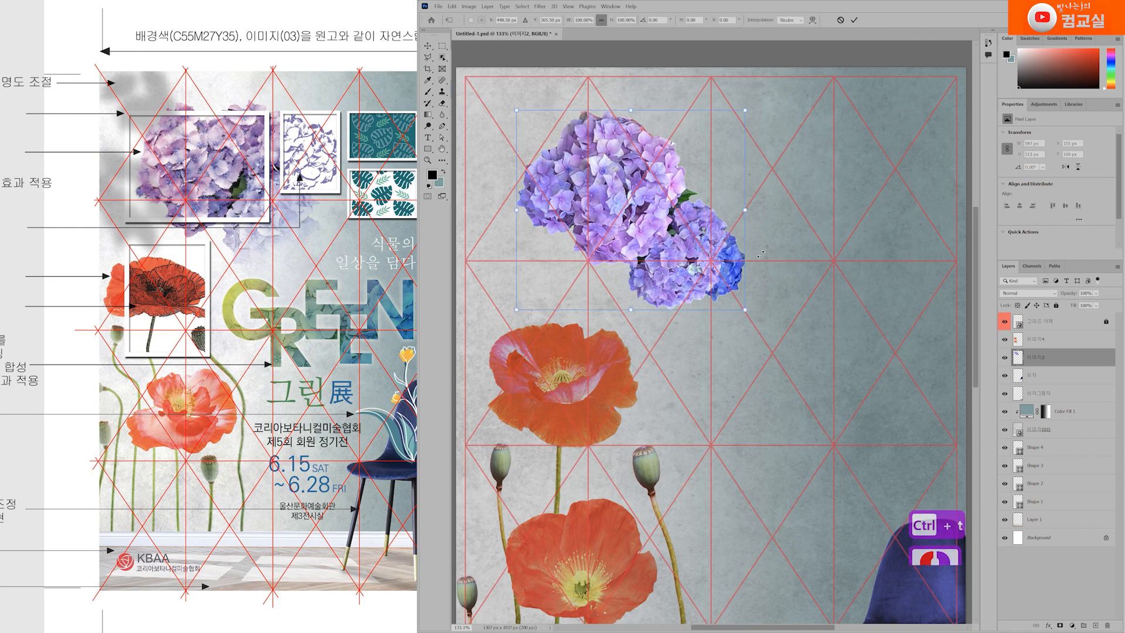
pyautogui.rightClick(691, 235)
pyautogui.click(732, 414)
pyautogui.moveTo(754, 252); pyautogui.dragTo(778, 334)
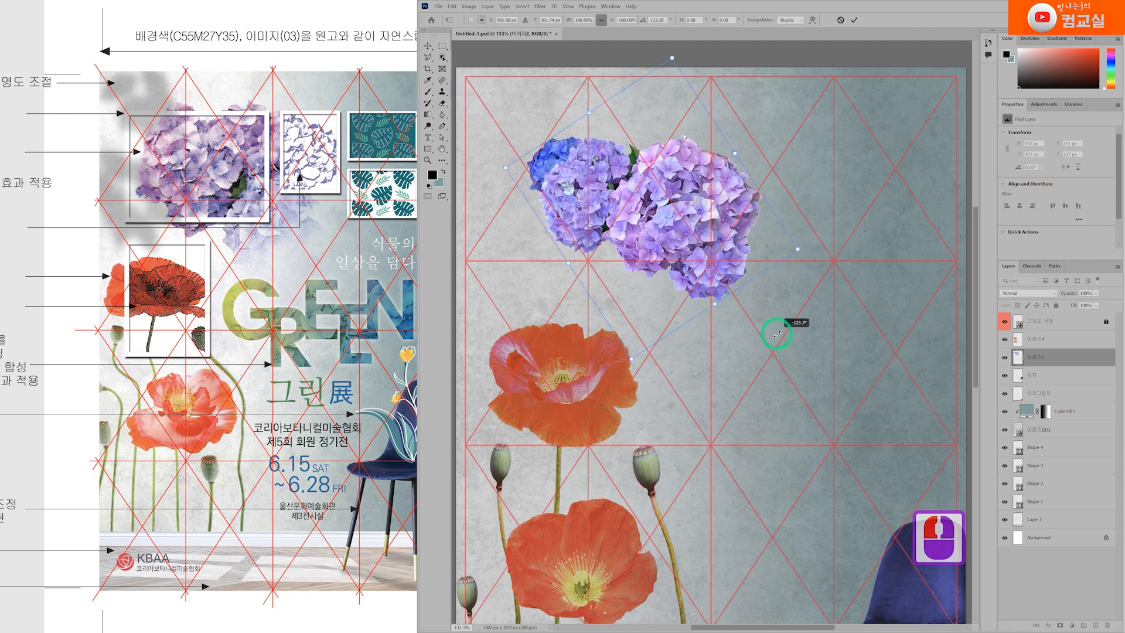
pyautogui.moveTo(735, 153); pyautogui.dragTo(770, 130)
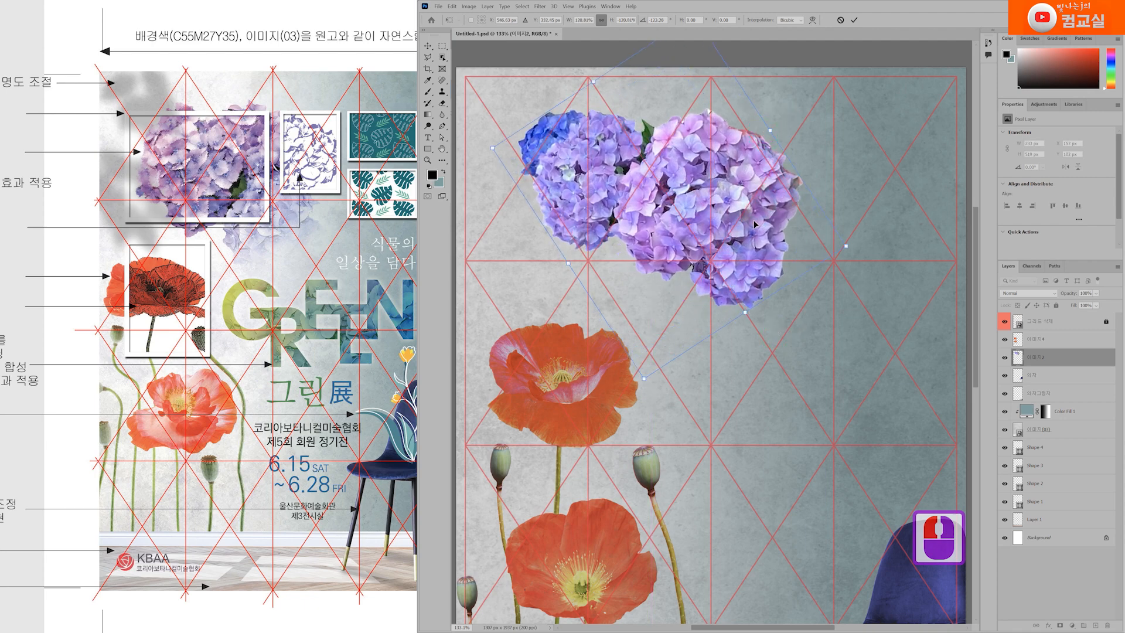
pyautogui.moveTo(752, 236); pyautogui.dragTo(760, 258)
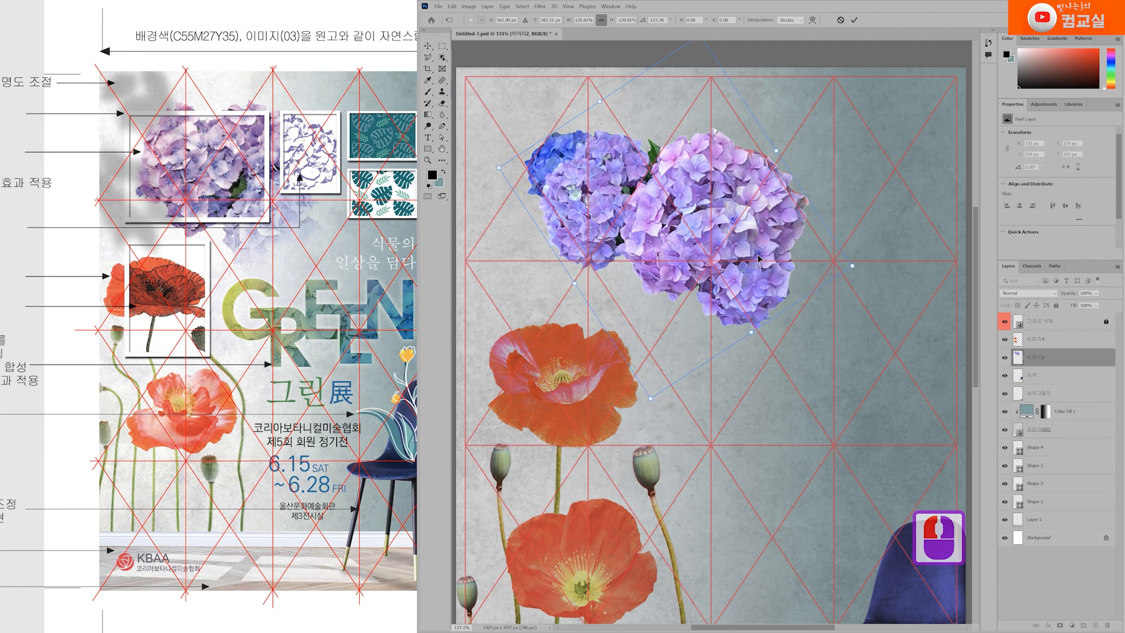
pyautogui.moveTo(862, 270)
pyautogui.mouseDown()
pyautogui.moveTo(850, 258)
pyautogui.moveTo(871, 260)
pyautogui.moveTo(861, 273)
pyautogui.mouseUp()
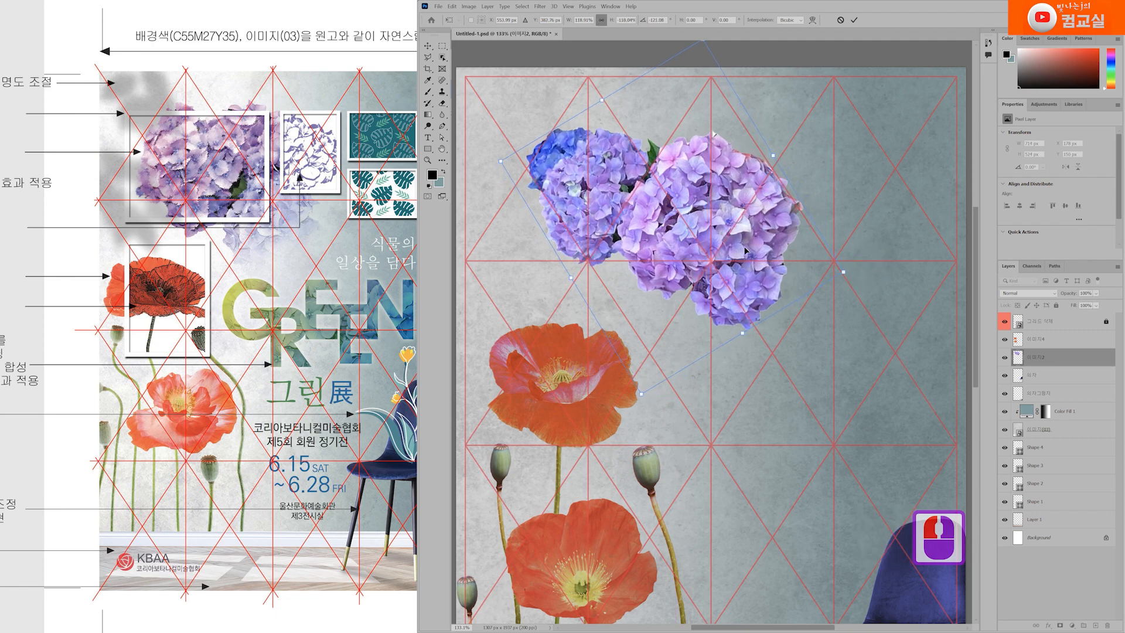
pyautogui.press('Return')
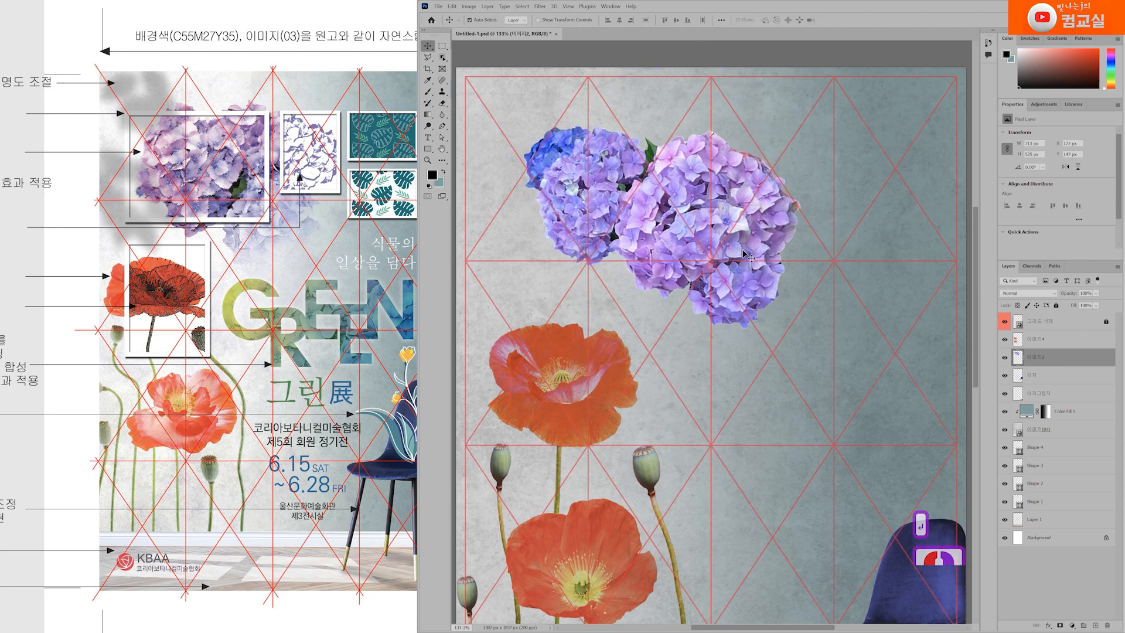
# Check the faded hydrangea in the reference sheet and add a layer mask to the 이미지2 layer
pyautogui.moveTo(253, 177); pyautogui.dragTo(283, 183)
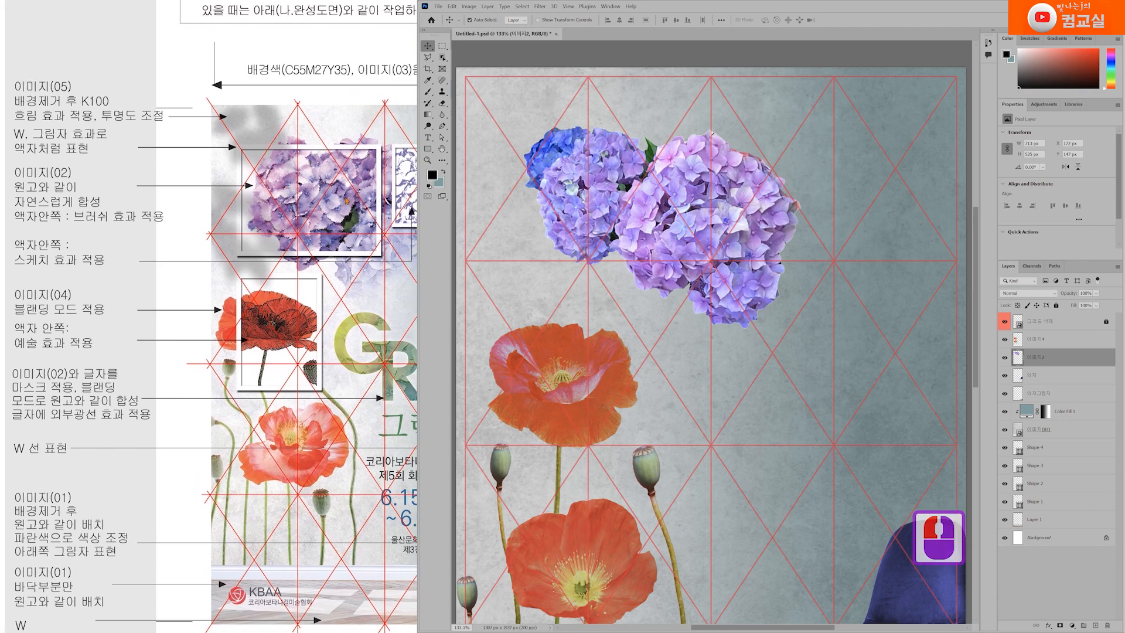
pyautogui.scroll(-1, 282, 225)
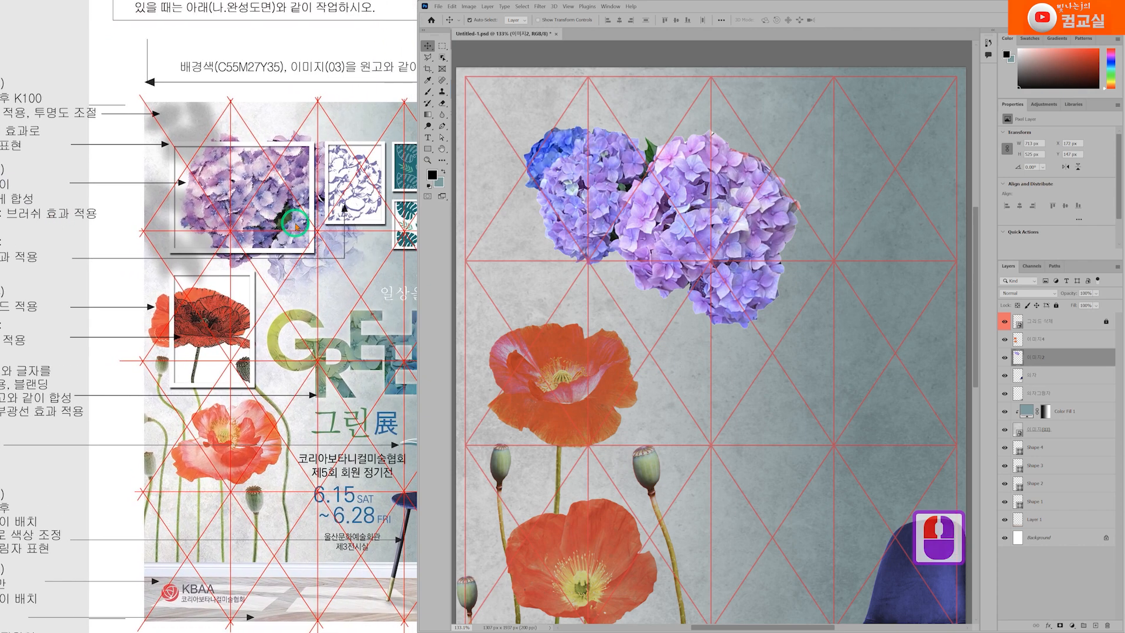
pyautogui.scroll(2, 305, 274)
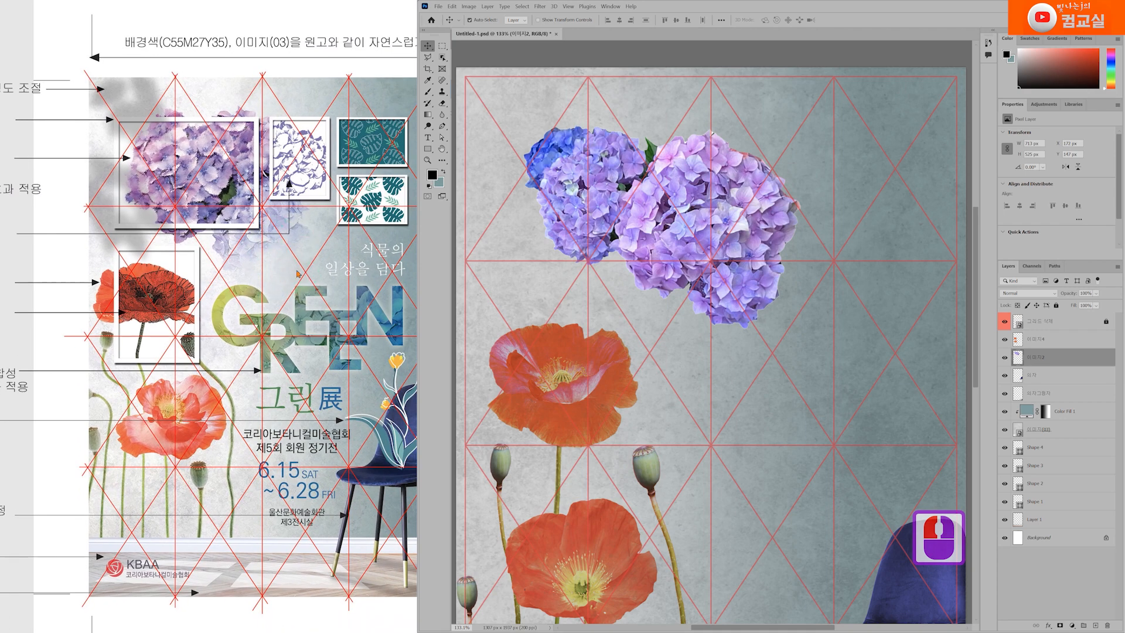
pyautogui.scroll(1, 301, 270)
pyautogui.scroll(1, 258, 258)
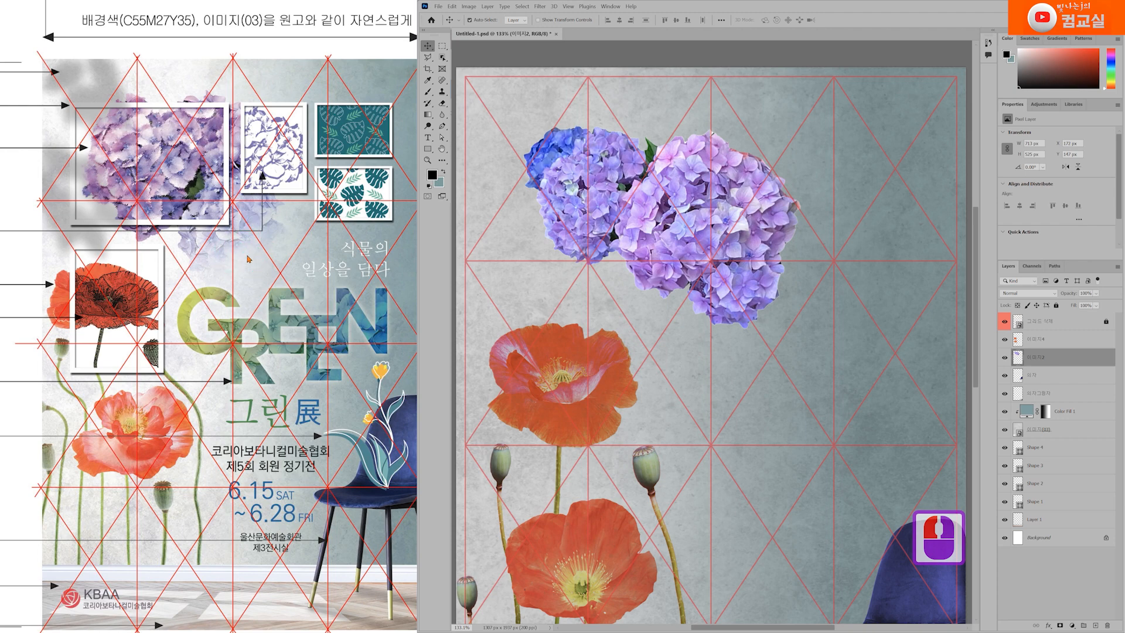
pyautogui.doubleClick(1064, 360)
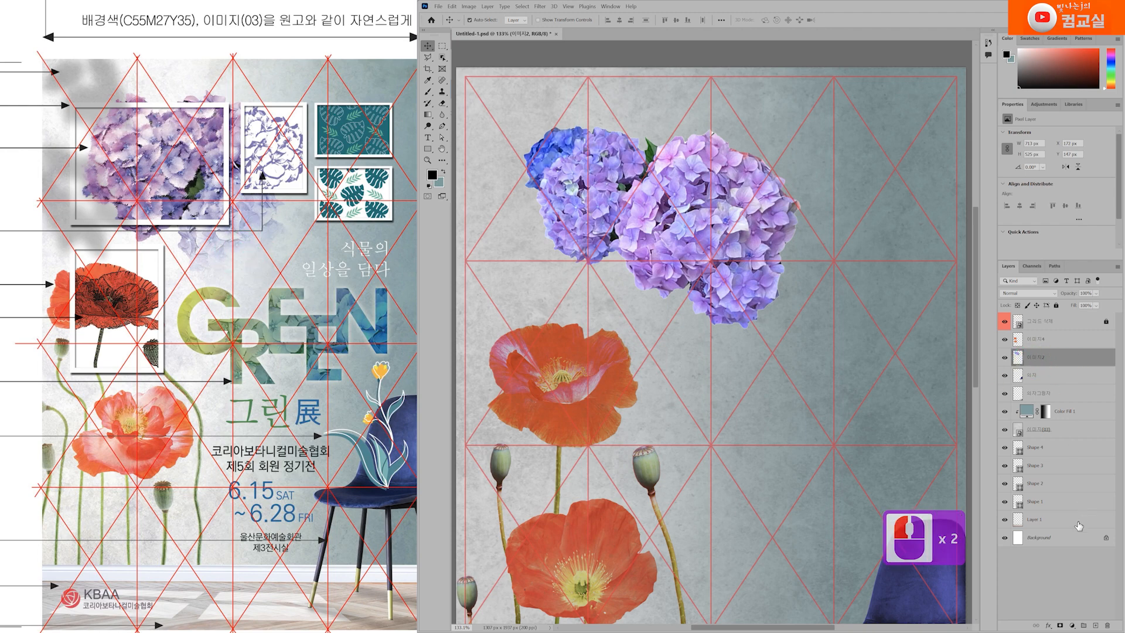
pyautogui.click(1060, 624)
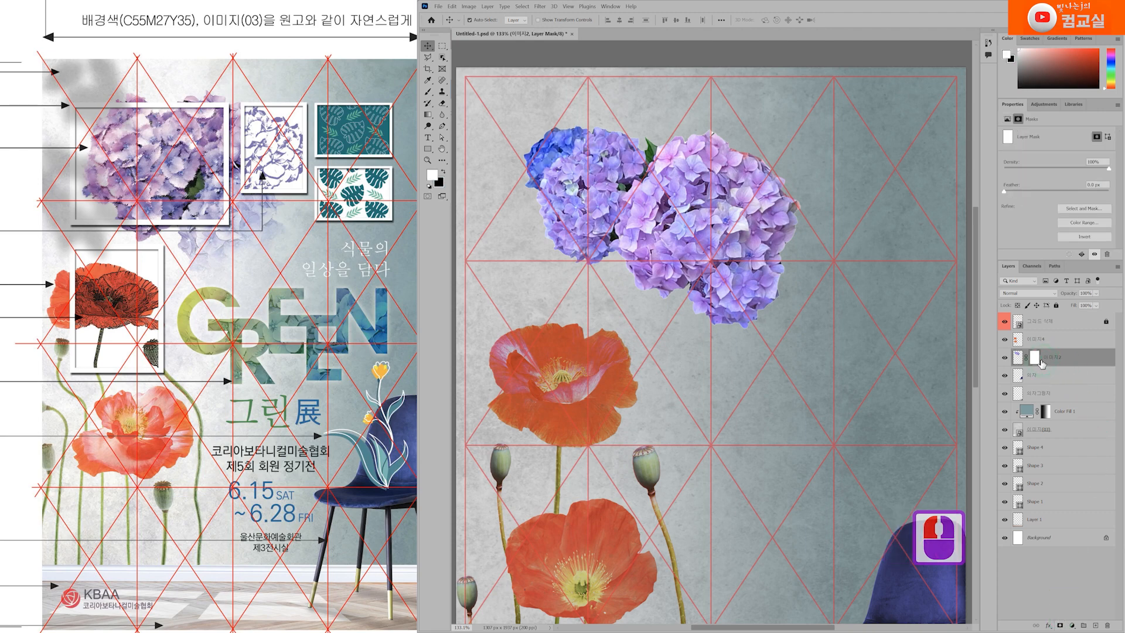
# Paint black on the 이미지2 mask with a large soft brush to fade the lower edge of the large purple hydrangea
pyautogui.click(427, 93)
pyautogui.click(443, 171)
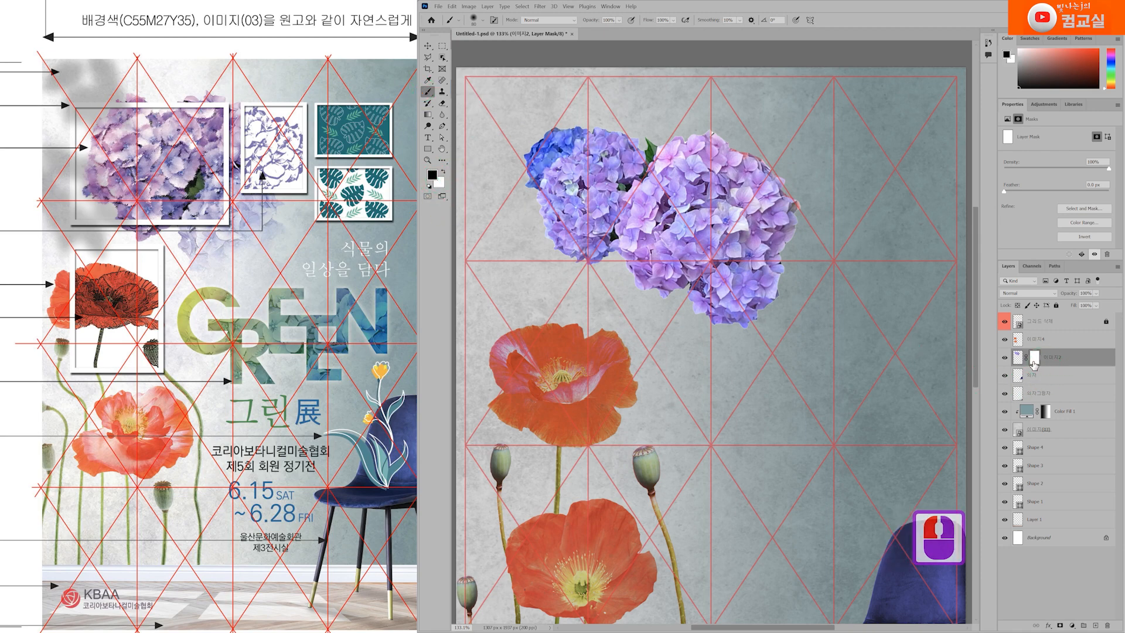
pyautogui.press(']')
pyautogui.press(']')
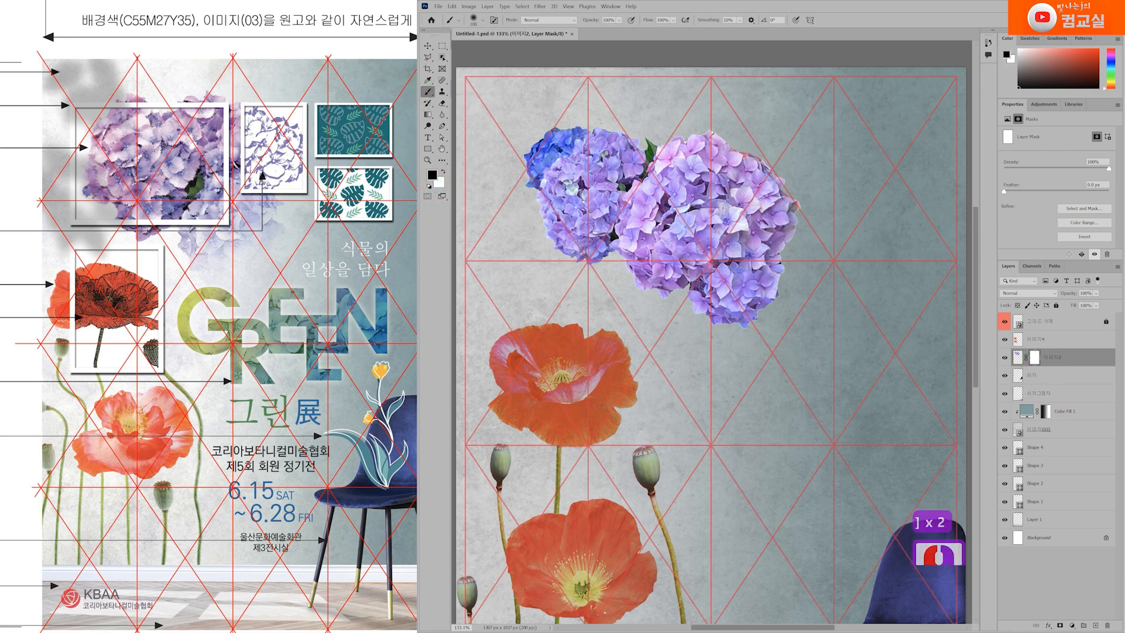
pyautogui.press(']')
pyautogui.press(']')
pyautogui.press(']')
pyautogui.moveTo(806, 411)
pyautogui.mouseDown()
pyautogui.moveTo(809, 459)
pyautogui.moveTo(768, 392)
pyautogui.moveTo(794, 419)
pyautogui.mouseUp()
pyautogui.press('[')
pyautogui.press('[')
pyautogui.click(779, 369)
pyautogui.press(']')
pyautogui.press(']')
pyautogui.click(795, 451)
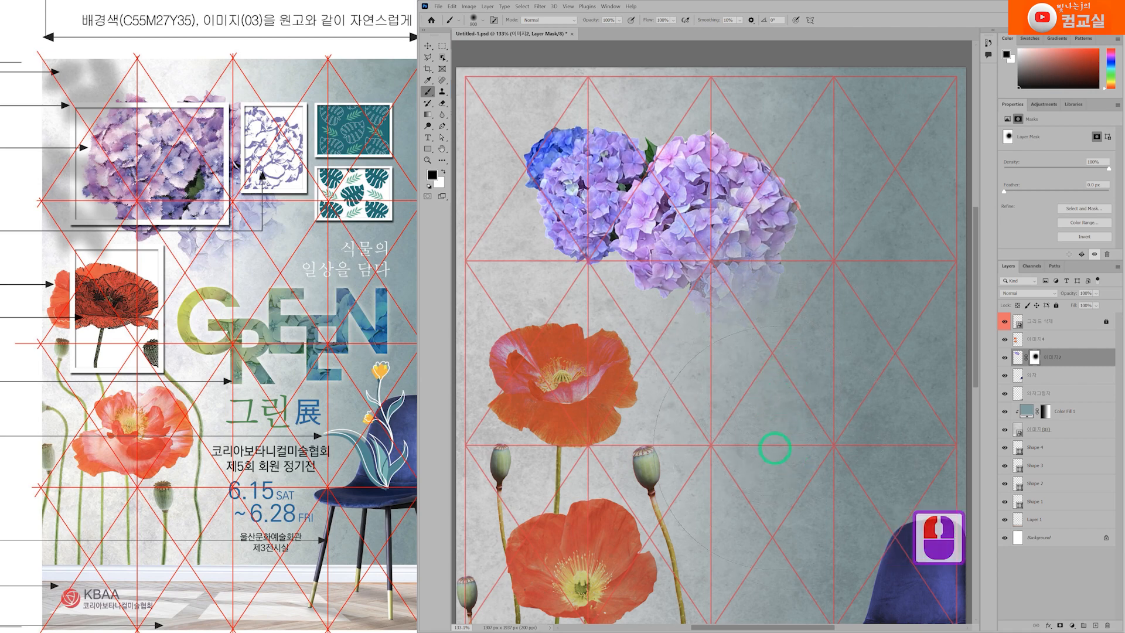
pyautogui.press('[')
pyautogui.press('[')
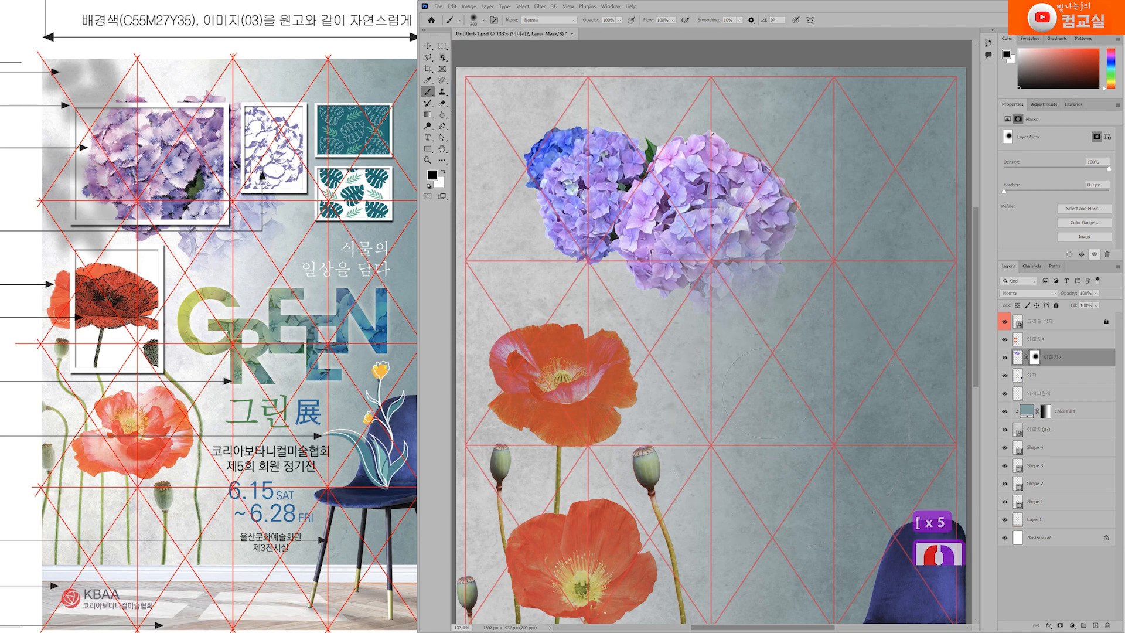
# Review the reference notes on the white shadowed frames, the effects inside them and the masked lettering
pyautogui.scroll(-3, 188, 436)
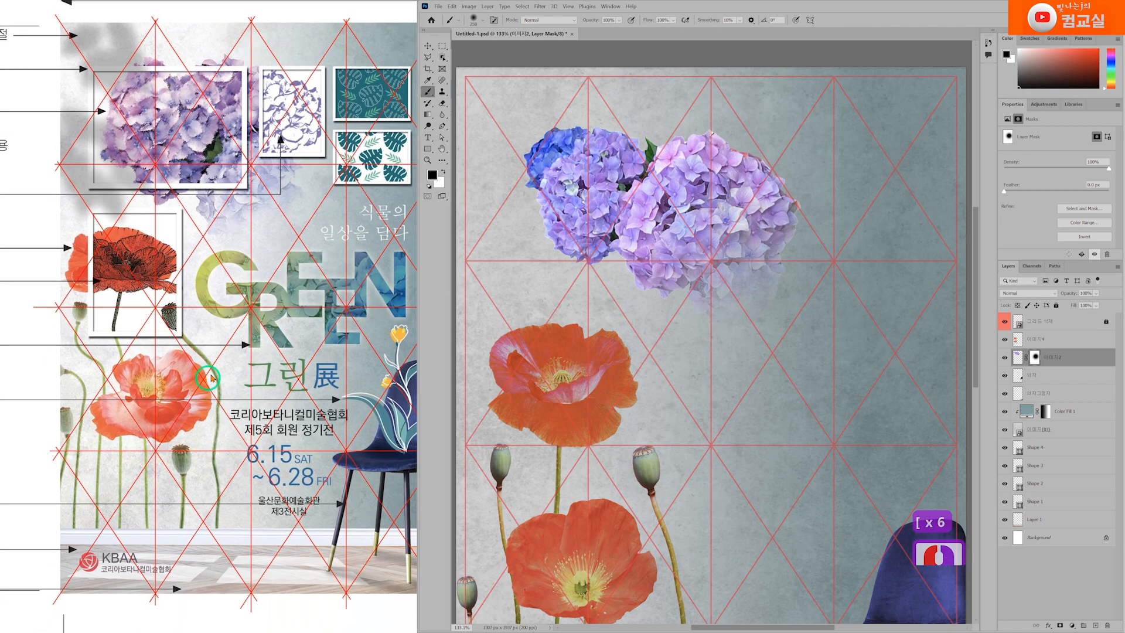
pyautogui.scroll(1, 234, 314)
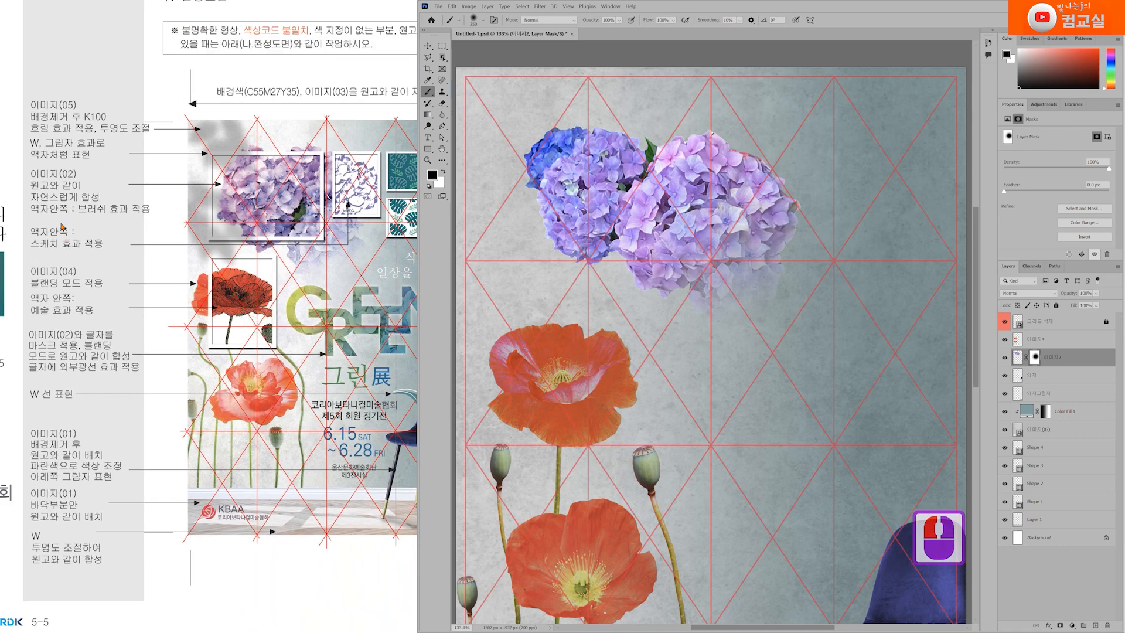
pyautogui.click(58, 241)
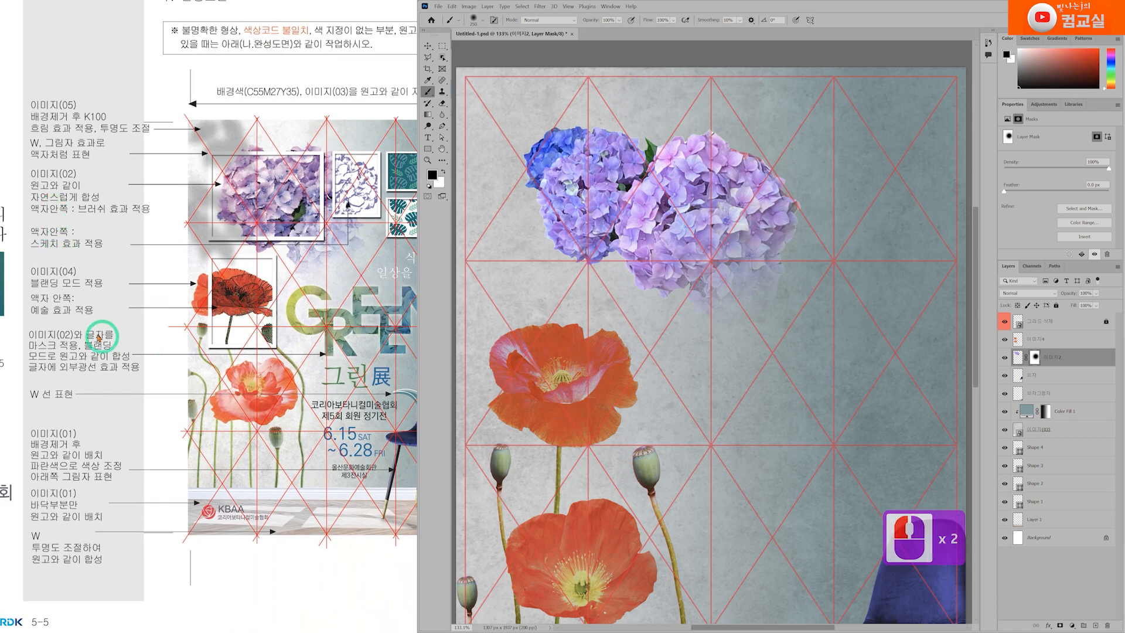
pyautogui.click(67, 349)
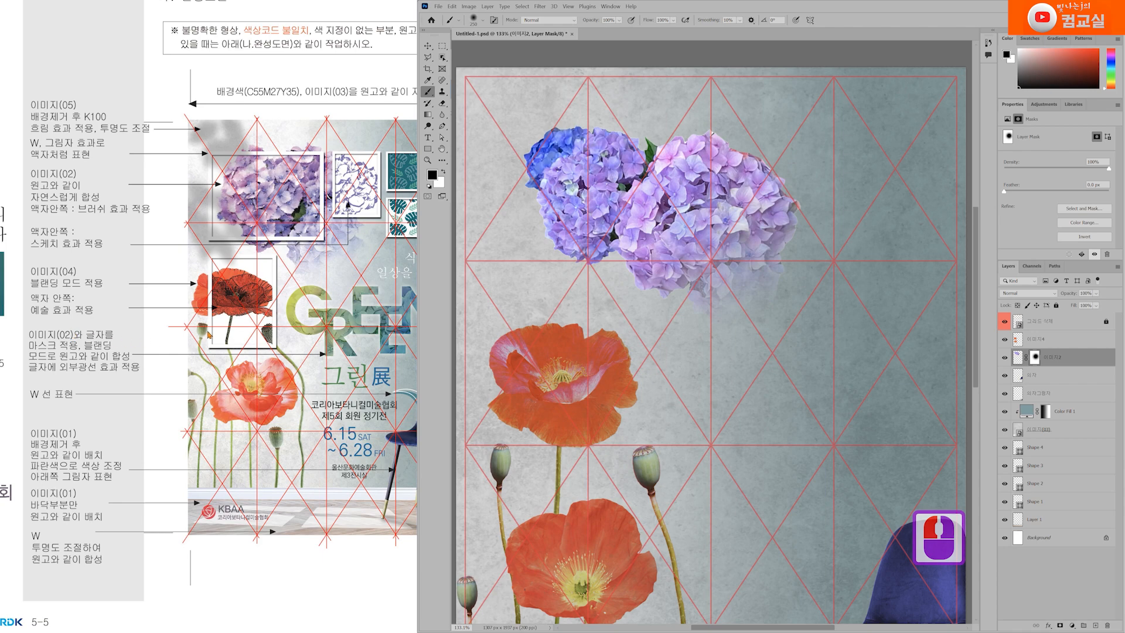
pyautogui.doubleClick(113, 364)
pyautogui.doubleClick(104, 210)
pyautogui.click(83, 151)
pyautogui.doubleClick(36, 144)
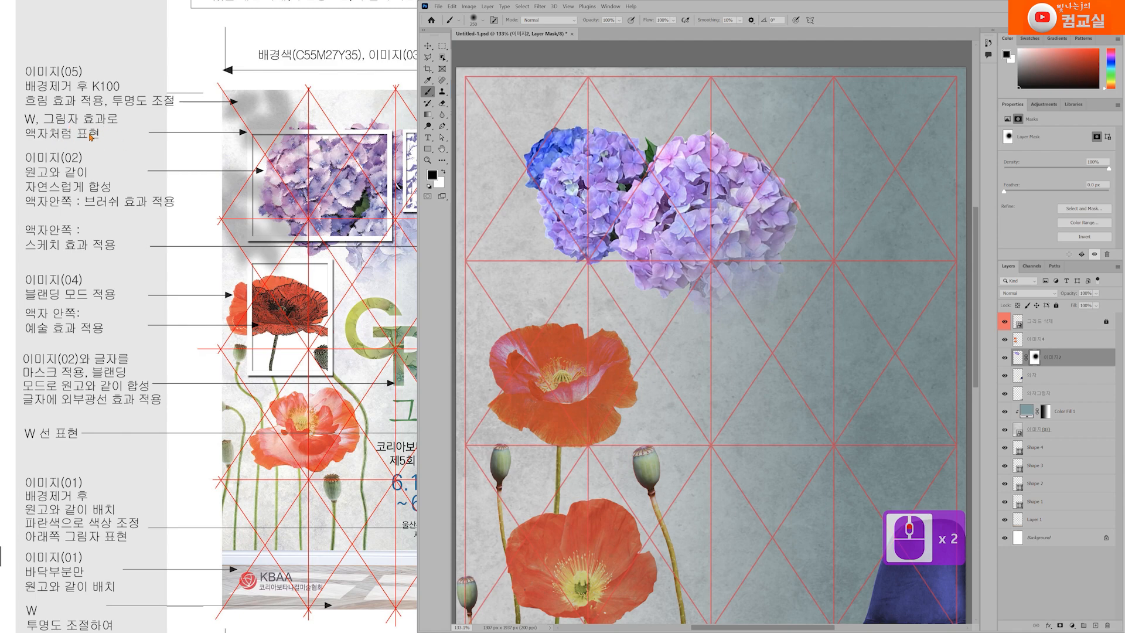
pyautogui.moveTo(191, 459); pyautogui.dragTo(133, 452)
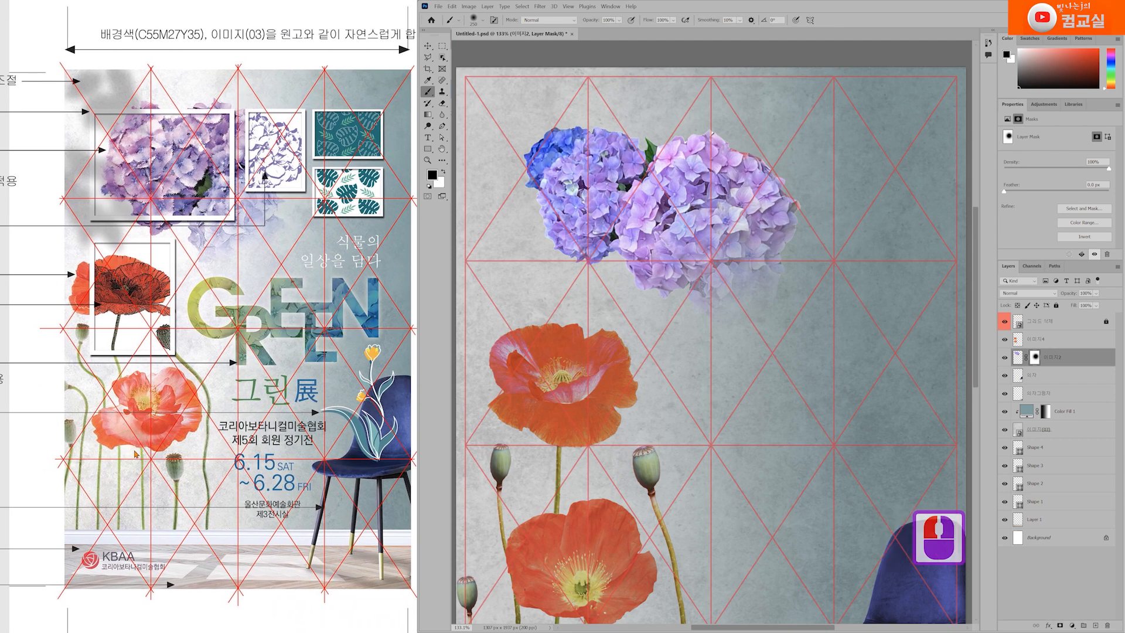
# Set up the Rectangle tool above the poppy layer as a shape with no fill and a thick white stroke
pyautogui.click(1067, 339)
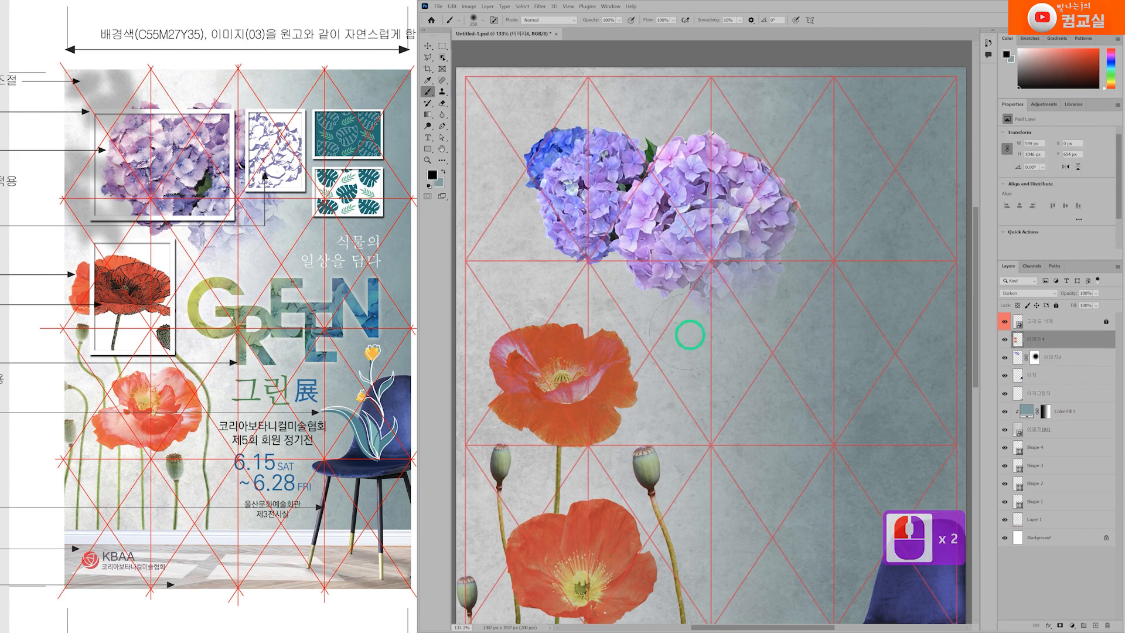
pyautogui.scroll(-4, 598, 299)
pyautogui.scroll(-5, 601, 312)
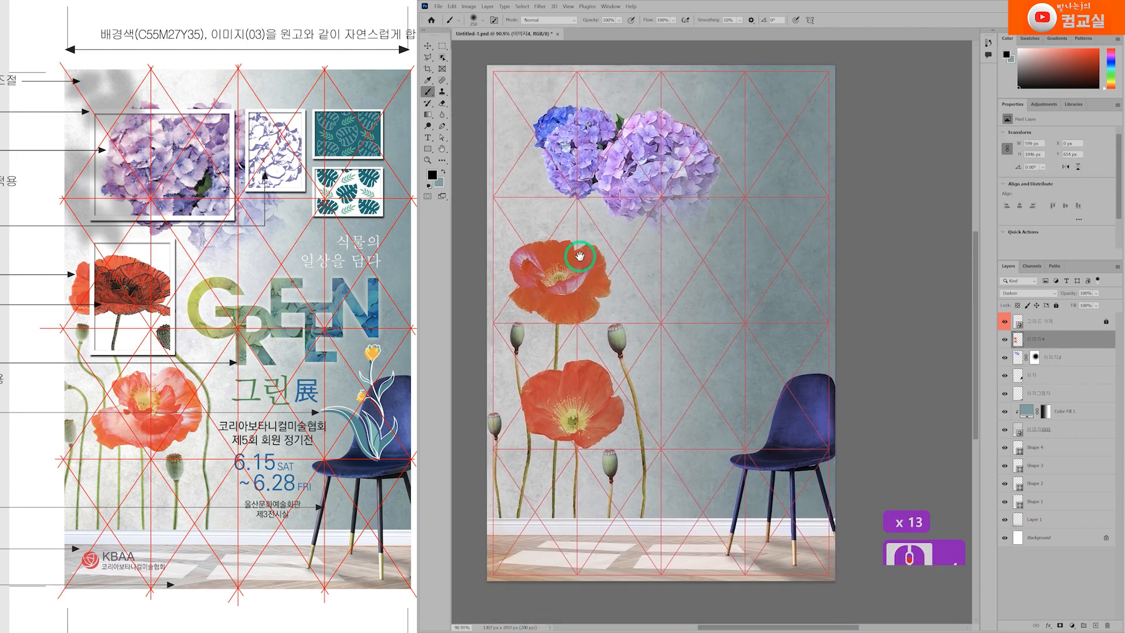
pyautogui.click(428, 149)
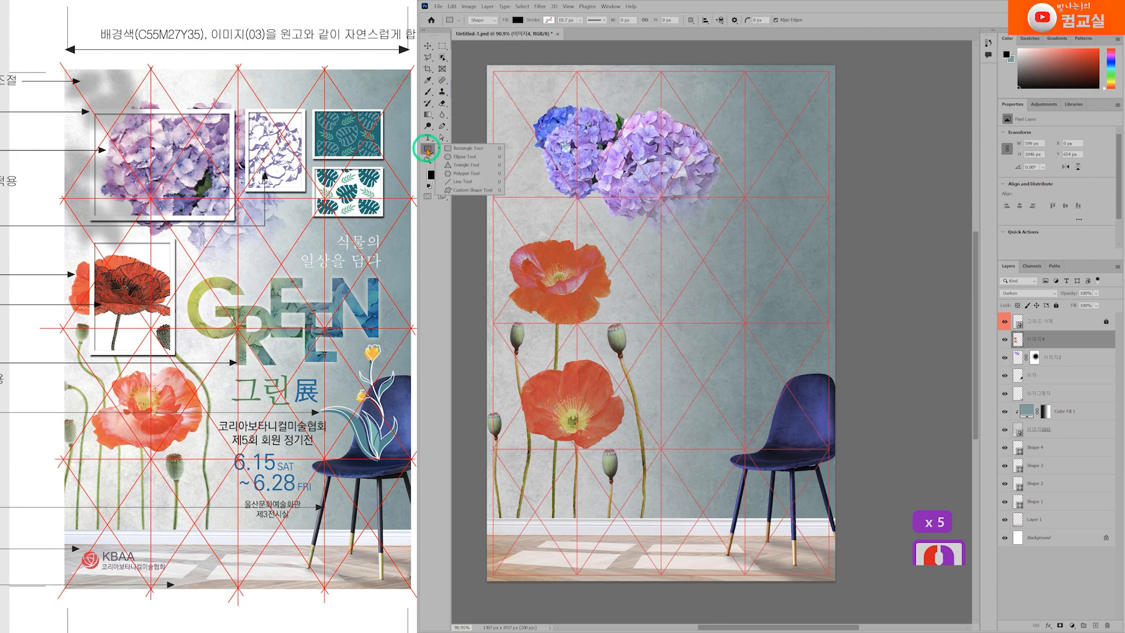
pyautogui.click(461, 148)
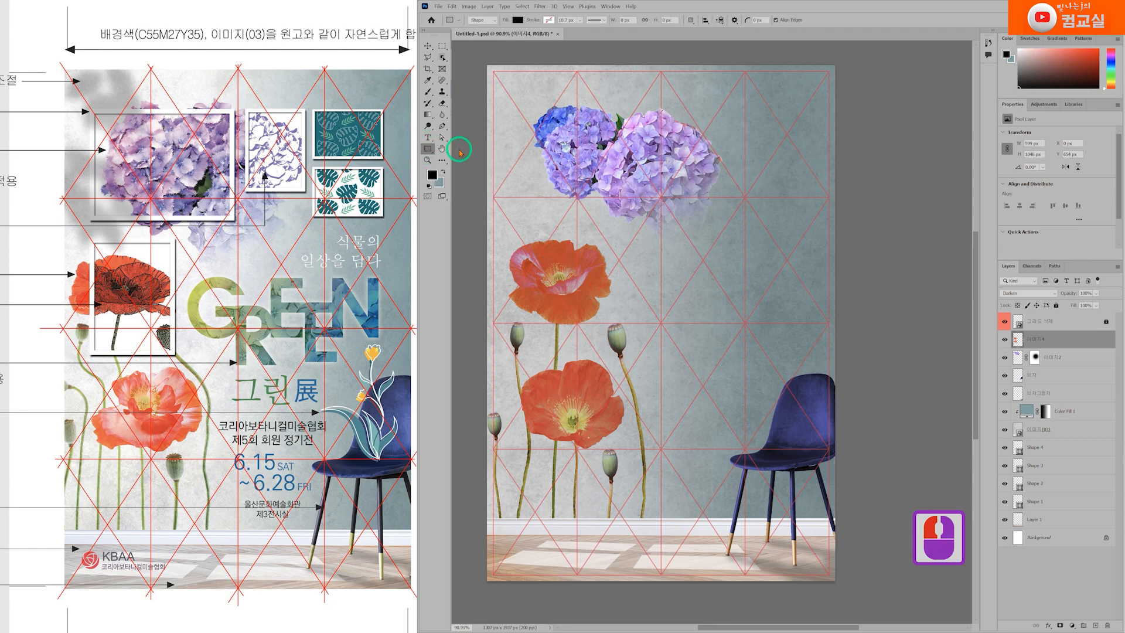
pyautogui.click(514, 22)
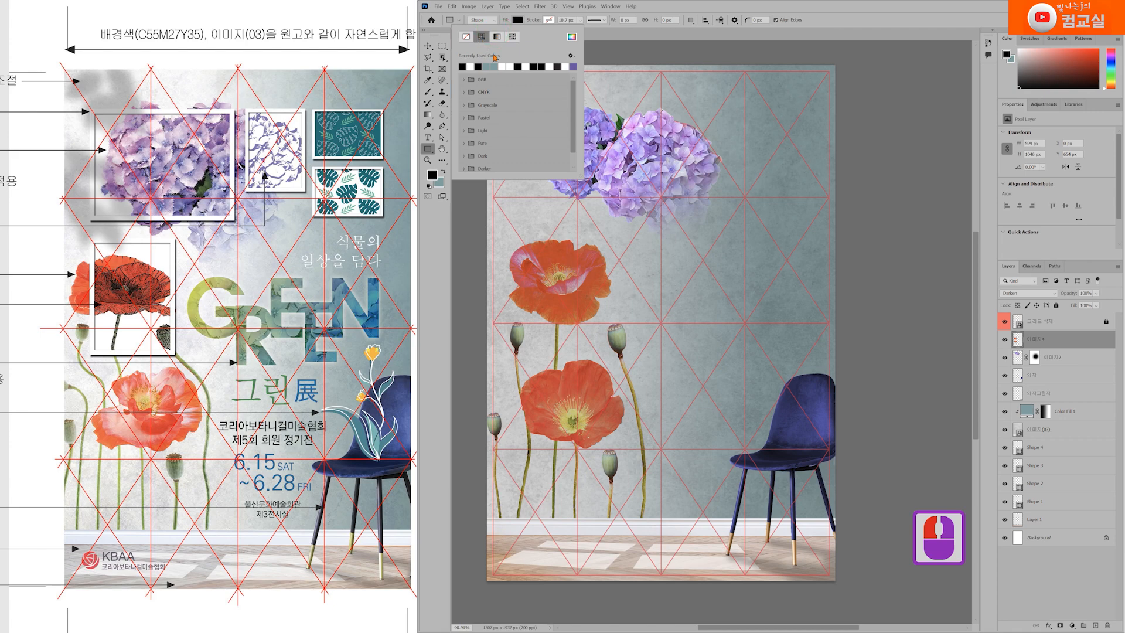
pyautogui.click(465, 38)
pyautogui.click(549, 20)
pyautogui.click(503, 66)
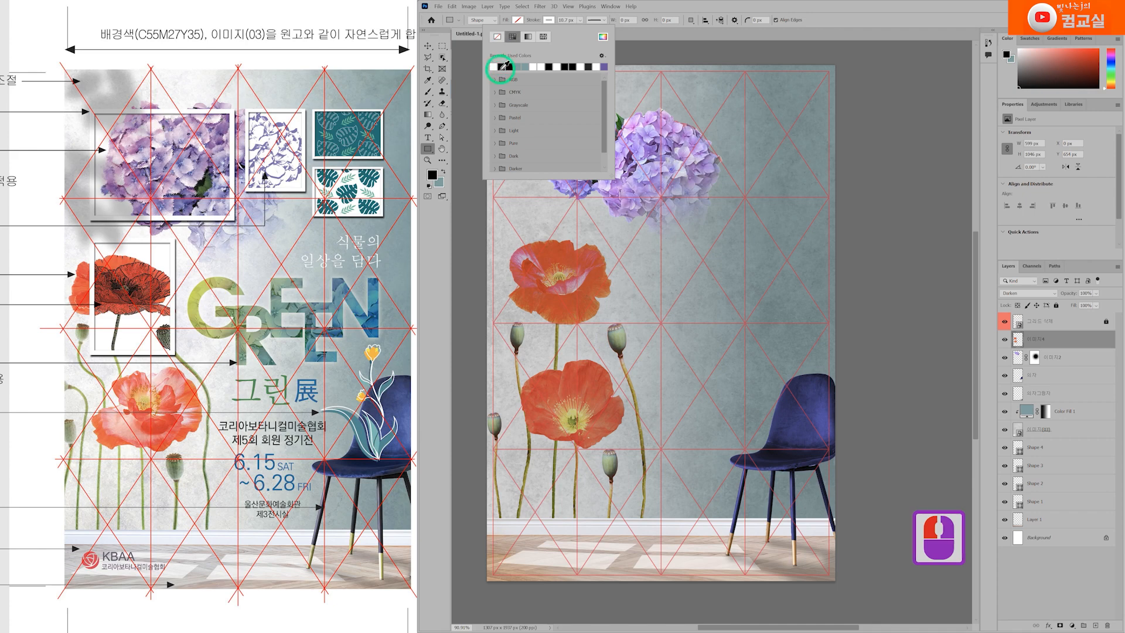
pyautogui.click(580, 19)
pyautogui.moveTo(586, 30); pyautogui.dragTo(599, 32)
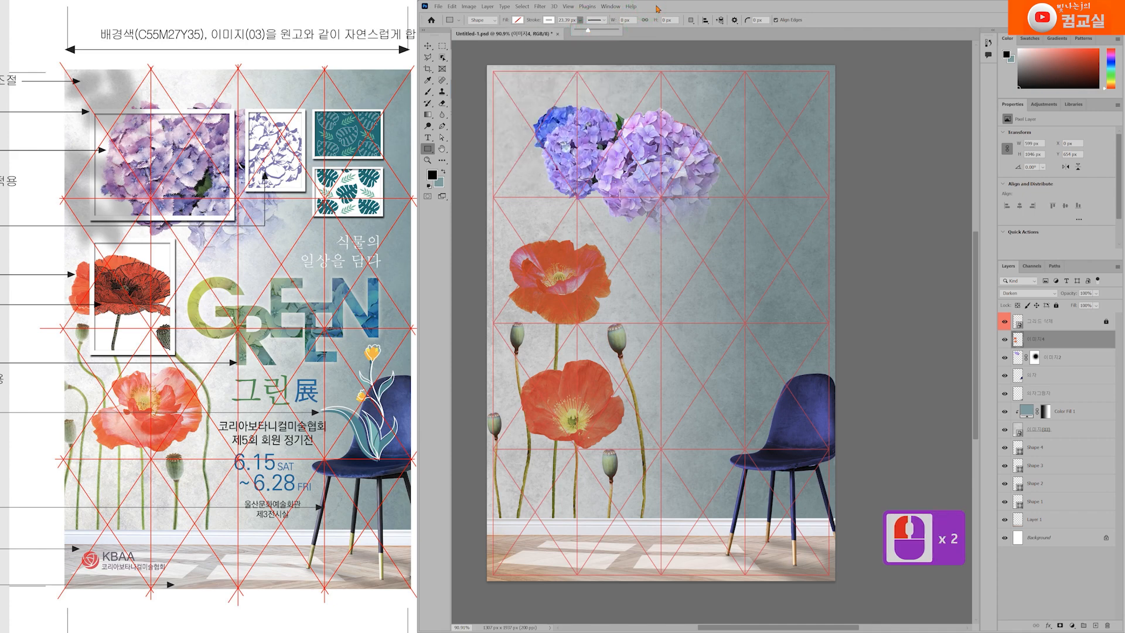
# Draw a rectangular frame about 301 × 447 px around the upper poppy and set its stroke width to 20 px
pyautogui.scroll(2, 570, 286)
pyautogui.scroll(1, 569, 286)
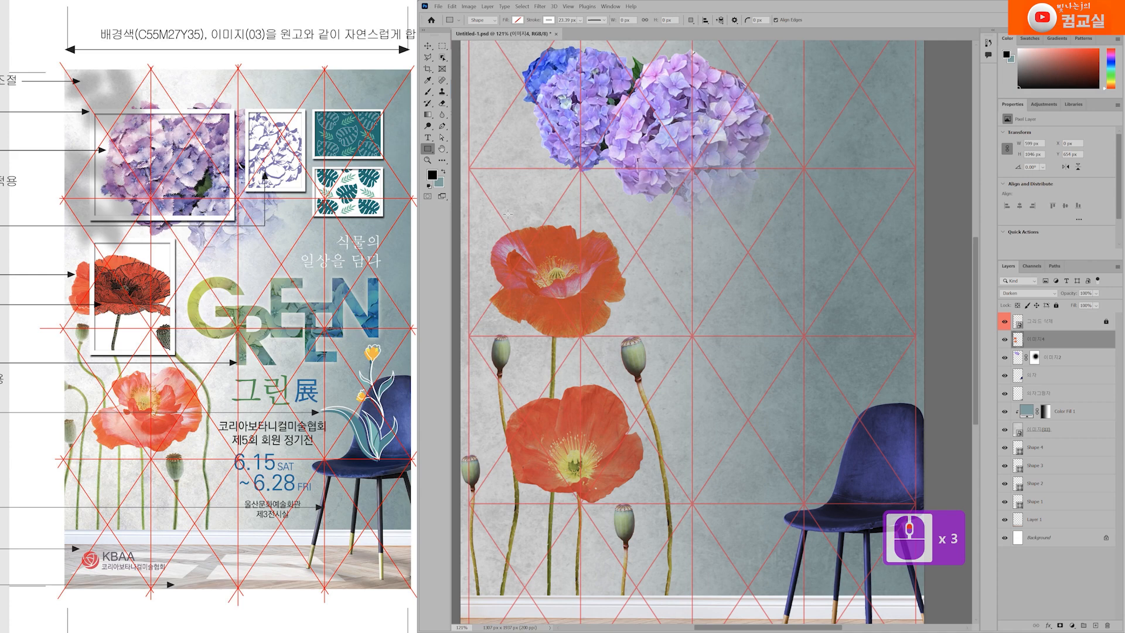
pyautogui.moveTo(503, 213); pyautogui.dragTo(609, 373)
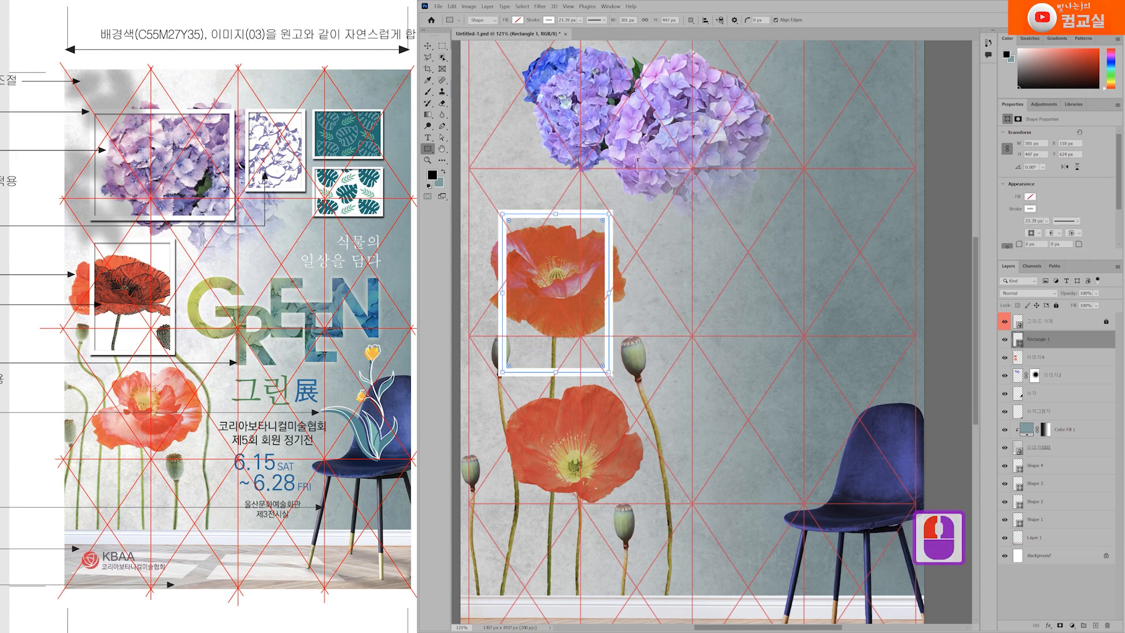
pyautogui.doubleClick(562, 20)
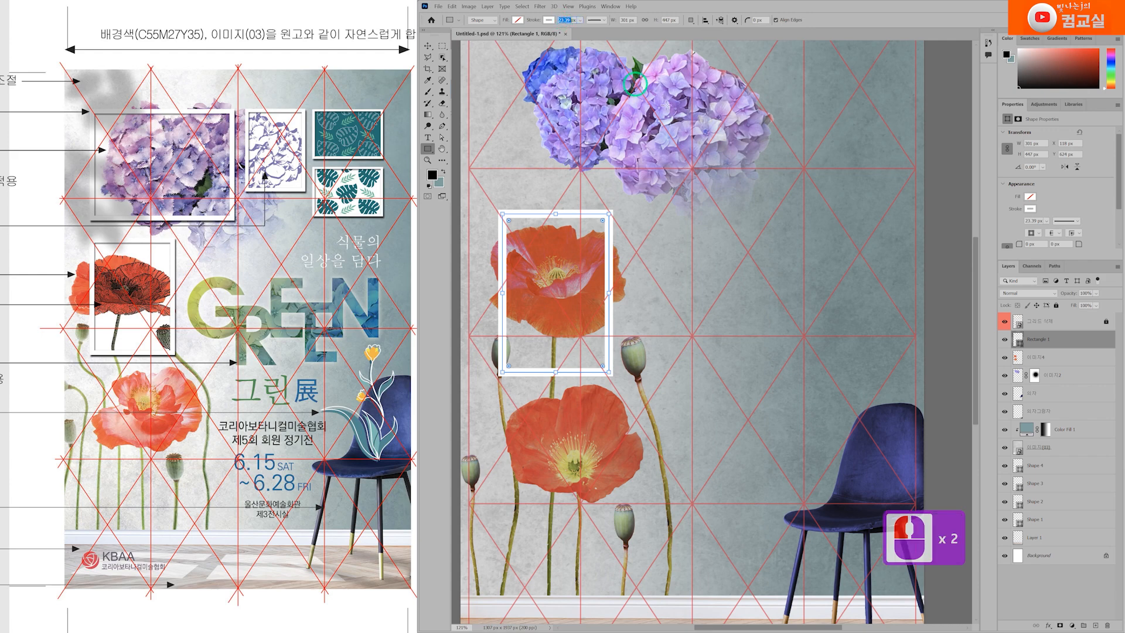
pyautogui.write('20')
pyautogui.press('Return')
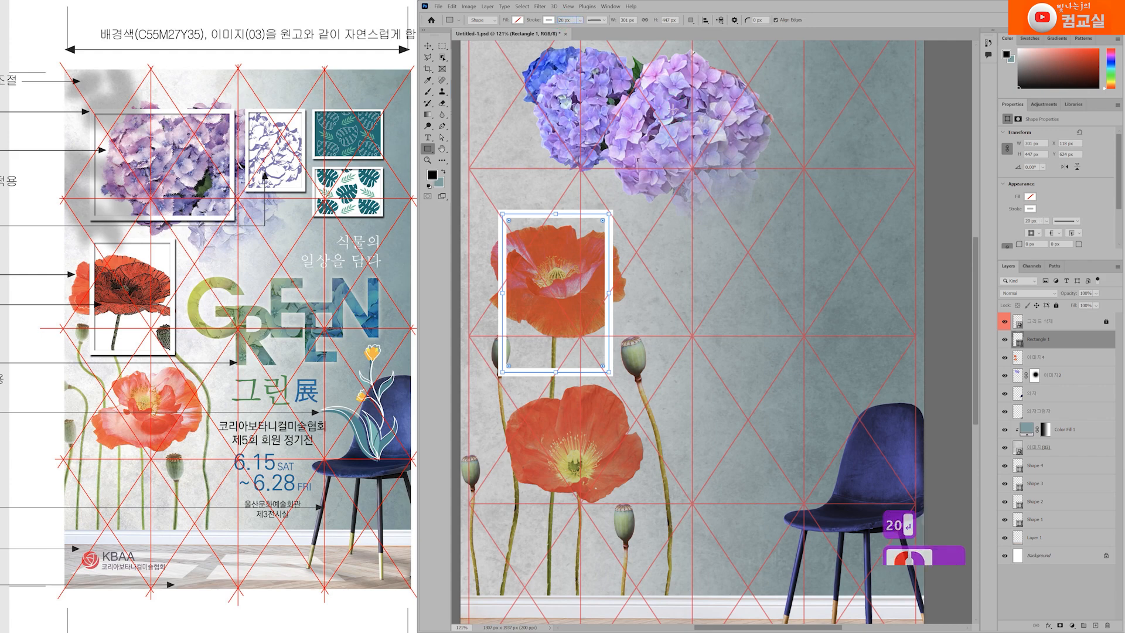
# Transform the white poppy frame non-proportionally, narrowing and shortening it to about 282 × 428 px
pyautogui.hotkey('ctrl', 't')
pyautogui.scroll(1, 610, 293)
pyautogui.scroll(1, 609, 293)
pyautogui.moveTo(610, 293); pyautogui.dragTo(599, 295)
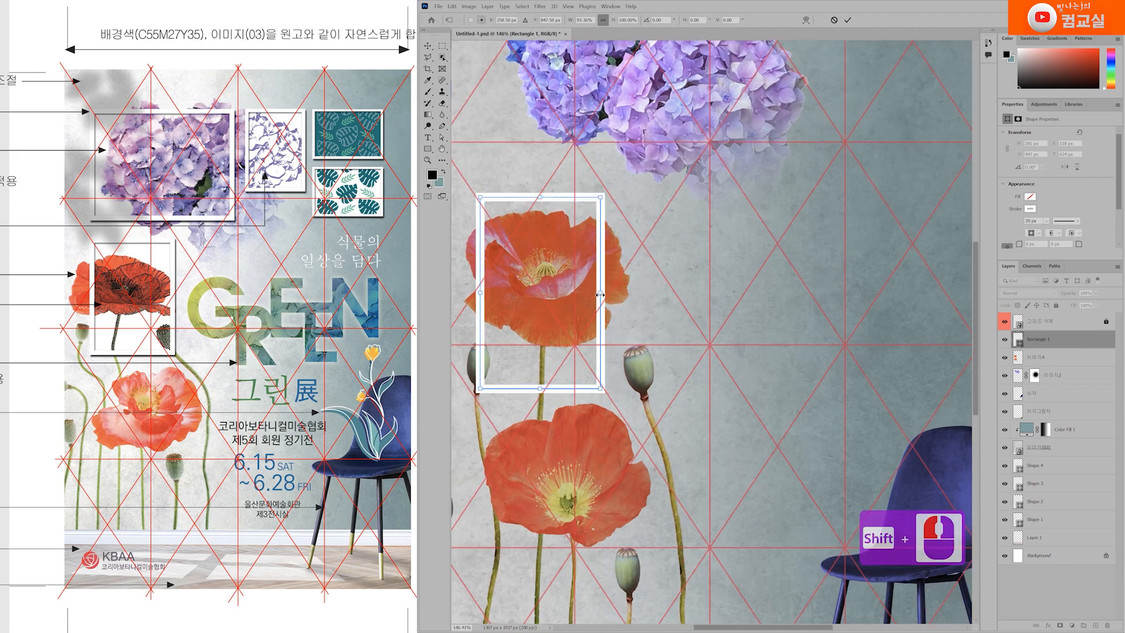
pyautogui.keyDown('shift'); pyautogui.click(600, 295); pyautogui.keyUp('shift')
pyautogui.moveTo(538, 386); pyautogui.dragTo(538, 380)
pyautogui.moveTo(480, 292); pyautogui.dragTo(481, 292)
pyautogui.keyDown('shift'); pyautogui.click(482, 292); pyautogui.keyUp('shift')
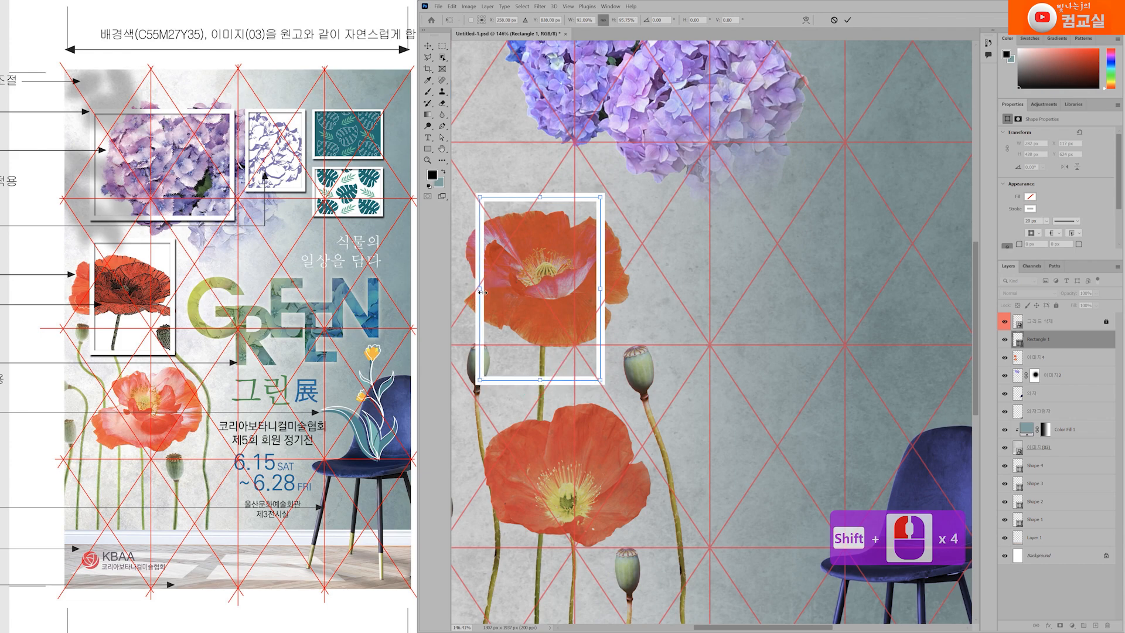
pyautogui.click(1073, 345)
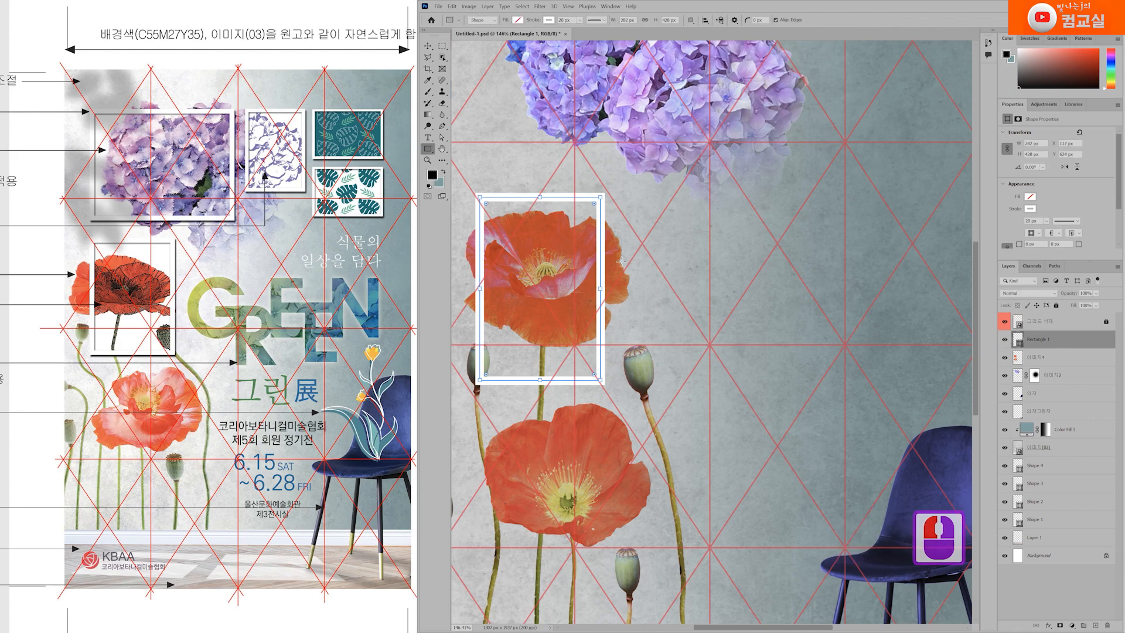
pyautogui.scroll(-2, 616, 255)
pyautogui.scroll(2, 607, 141)
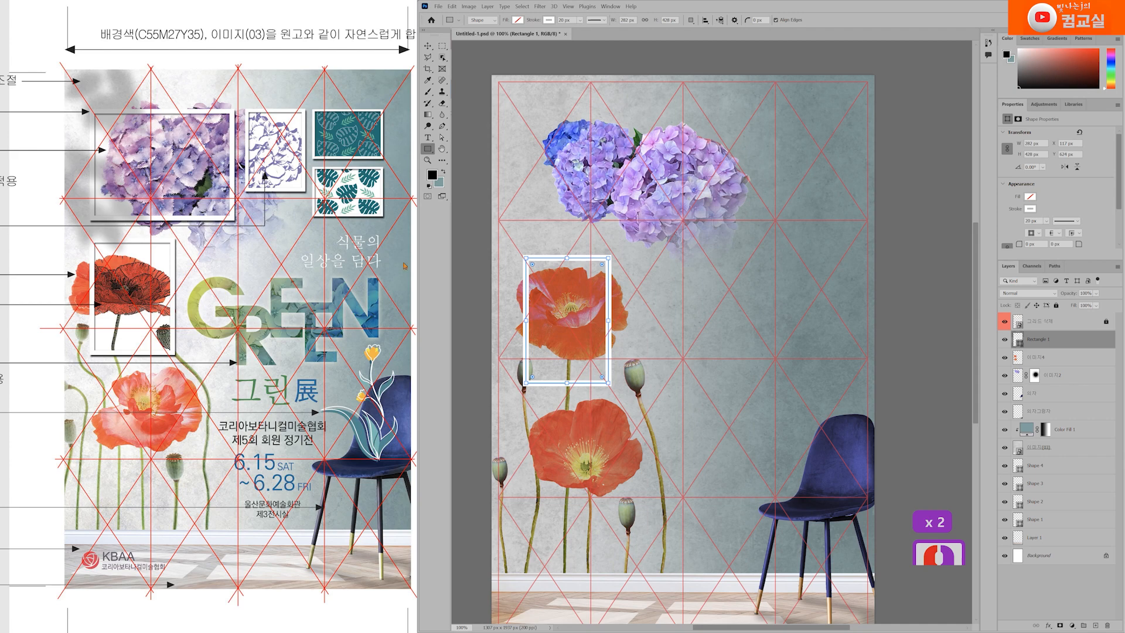
# Add a Drop Shadow to the Rectangle 1 frame layer and reset the shadow's settings to default, comparing with the reference frame
pyautogui.click(1076, 336)
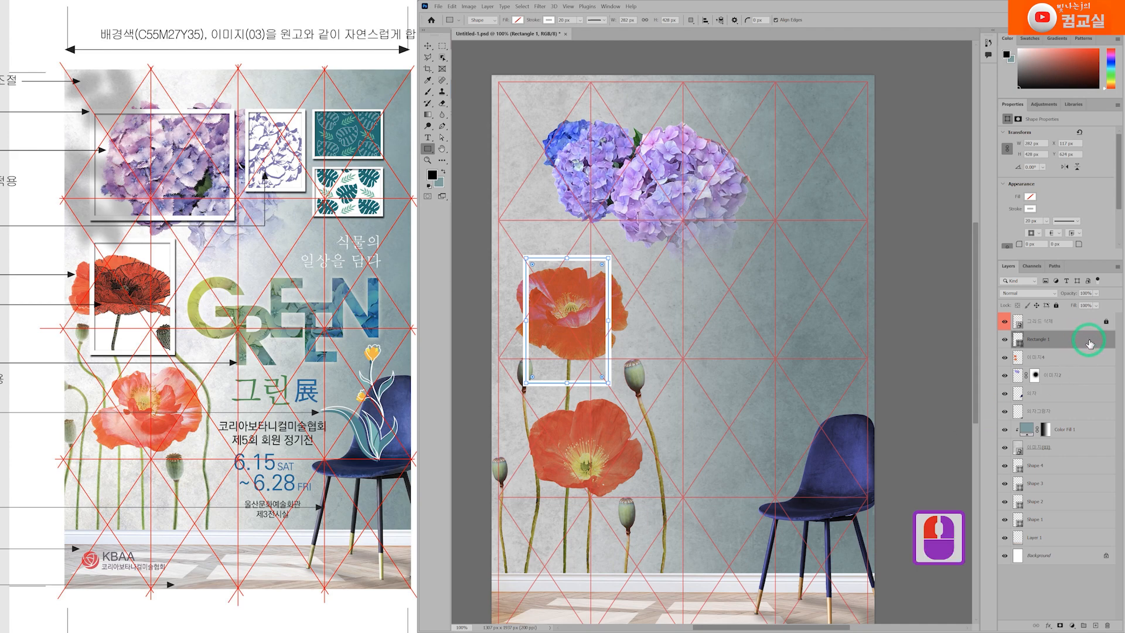
pyautogui.doubleClick(1090, 344)
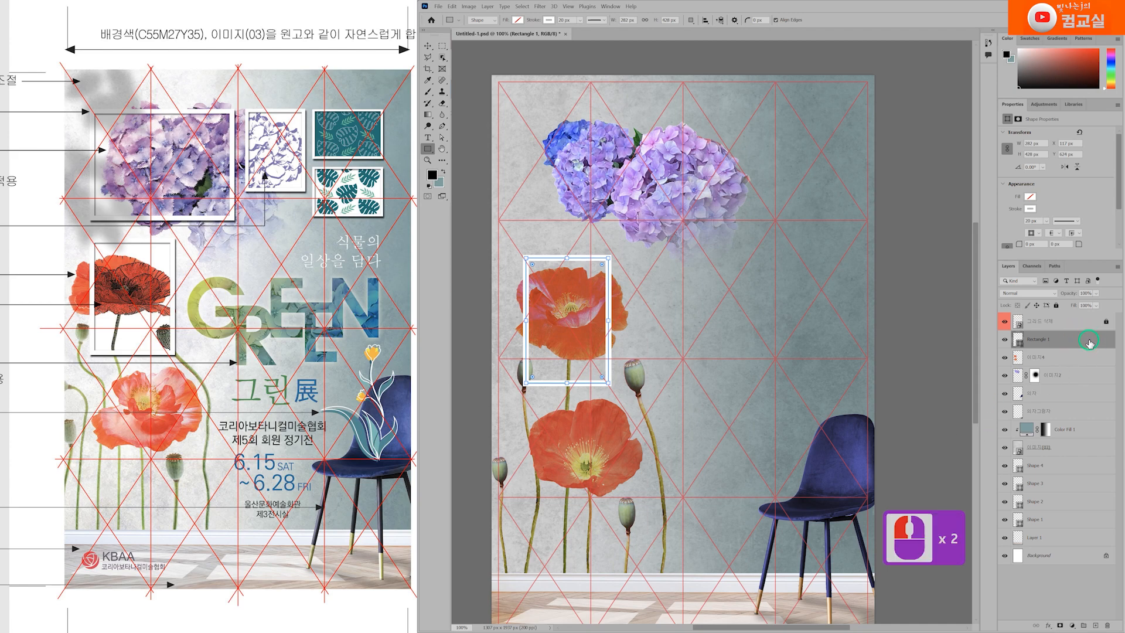
pyautogui.moveTo(767, 203); pyautogui.dragTo(765, 186)
pyautogui.scroll(8, 149, 325)
pyautogui.moveTo(149, 326); pyautogui.dragTo(200, 337)
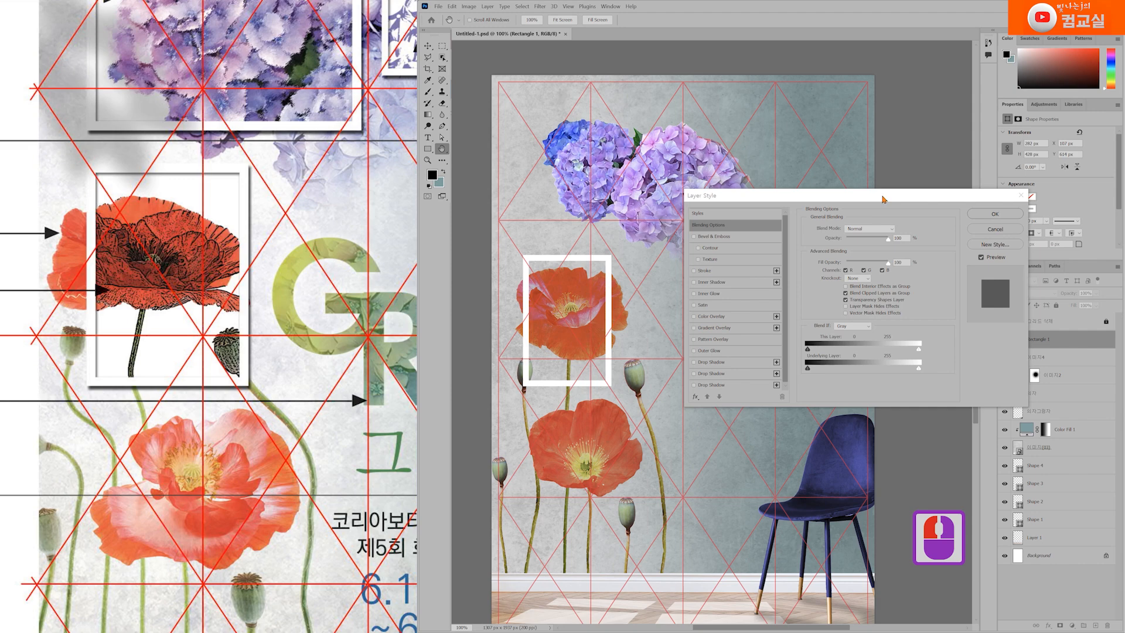
pyautogui.moveTo(883, 198); pyautogui.dragTo(833, 167)
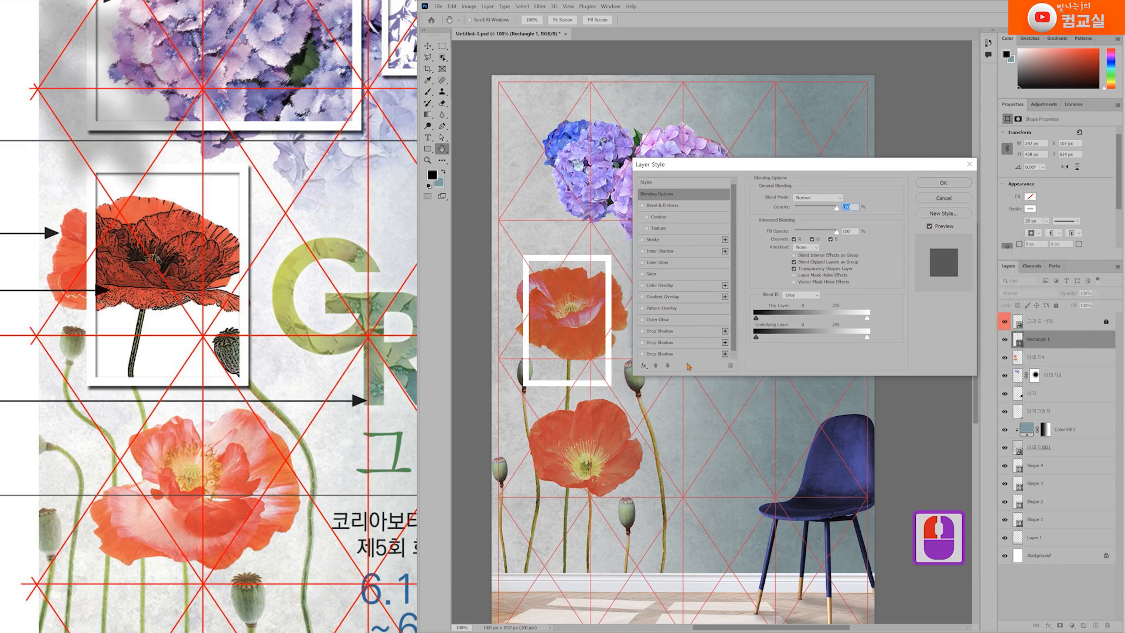
pyautogui.click(660, 332)
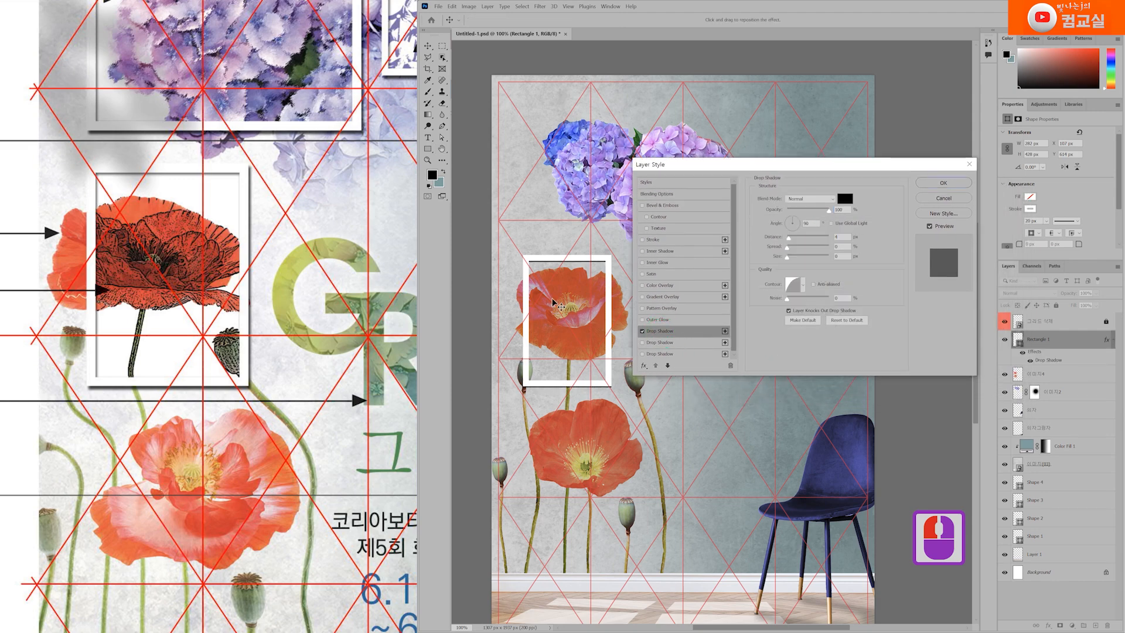
pyautogui.scroll(4, 554, 305)
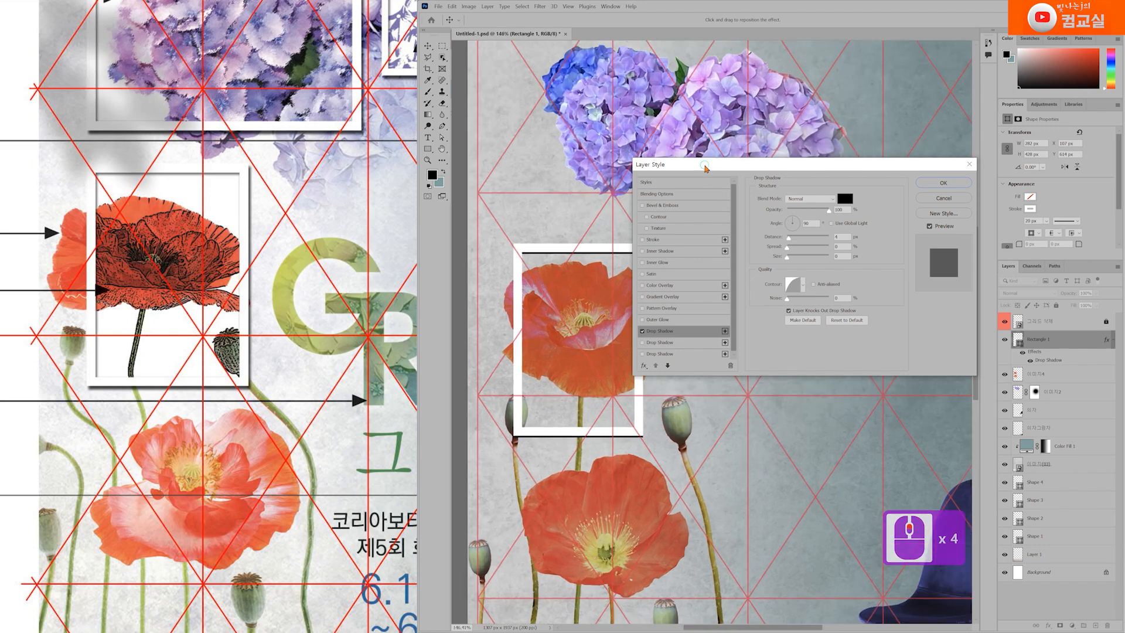
pyautogui.moveTo(705, 169); pyautogui.dragTo(745, 194)
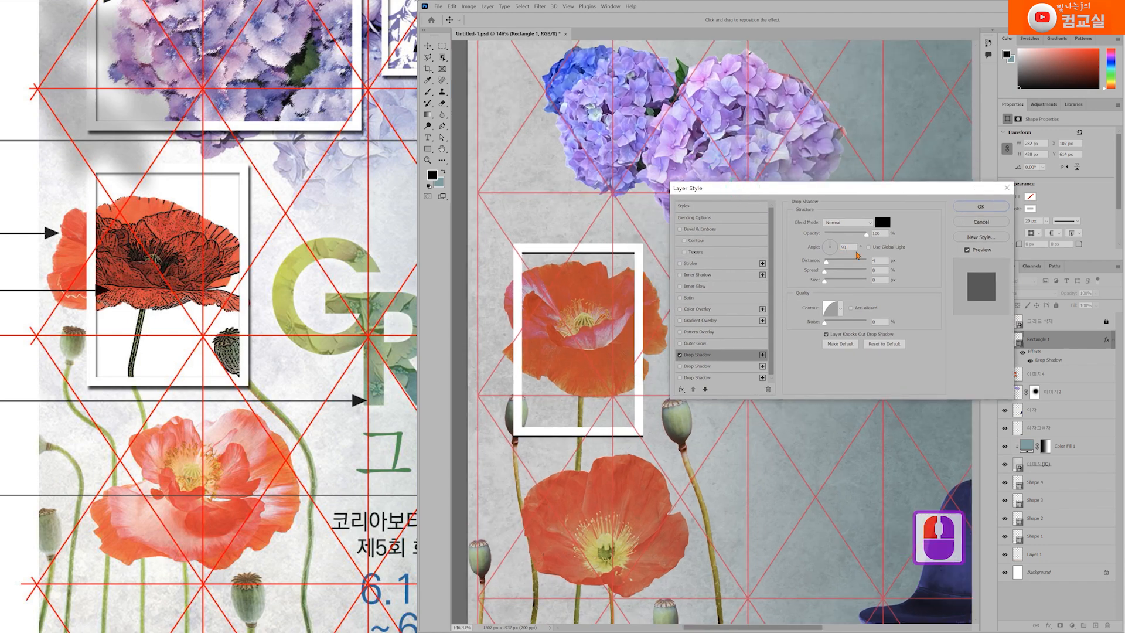
pyautogui.click(884, 344)
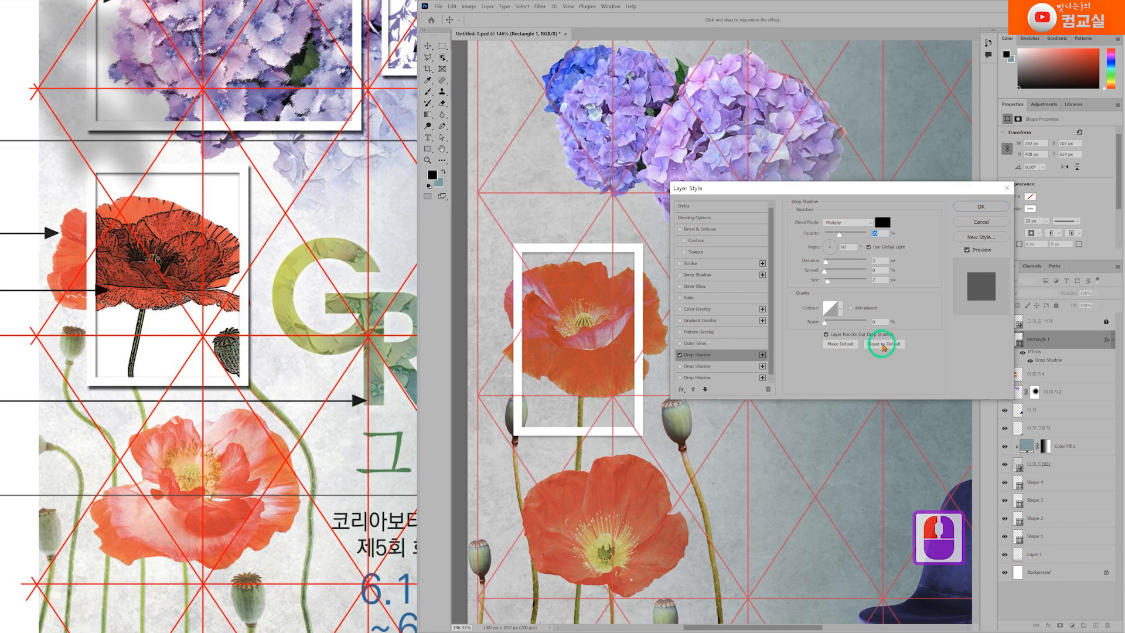
# Adjust the frame's drop shadow to about 67% opacity, a 135° angle and 11 px distance to match the reference, and apply it
pyautogui.moveTo(839, 233); pyautogui.dragTo(856, 239)
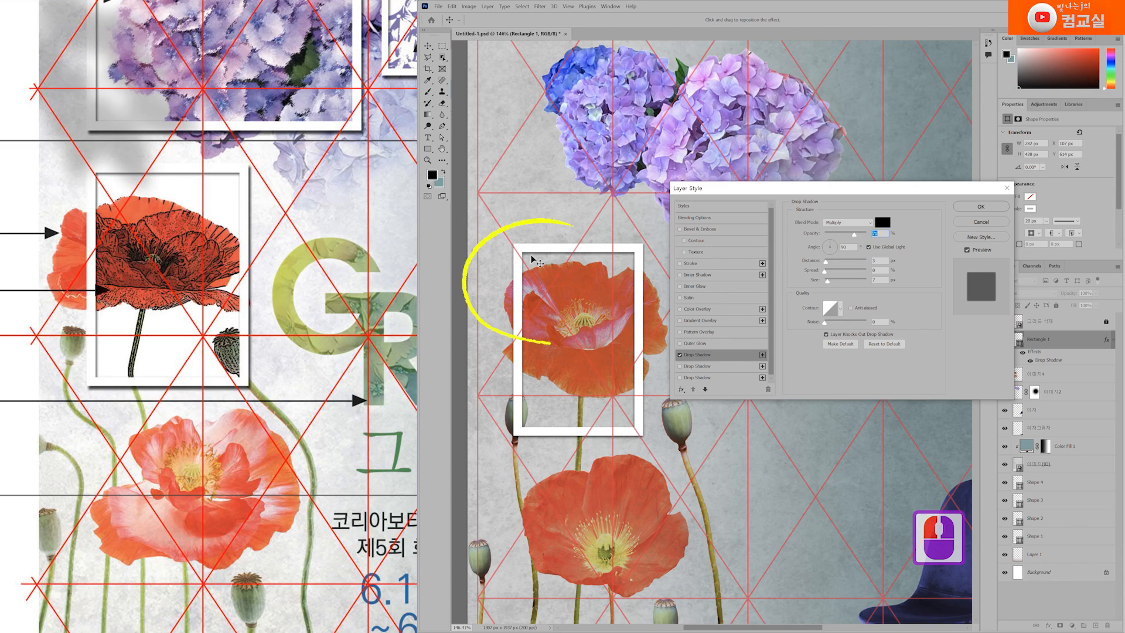
pyautogui.moveTo(531, 257); pyautogui.dragTo(535, 261)
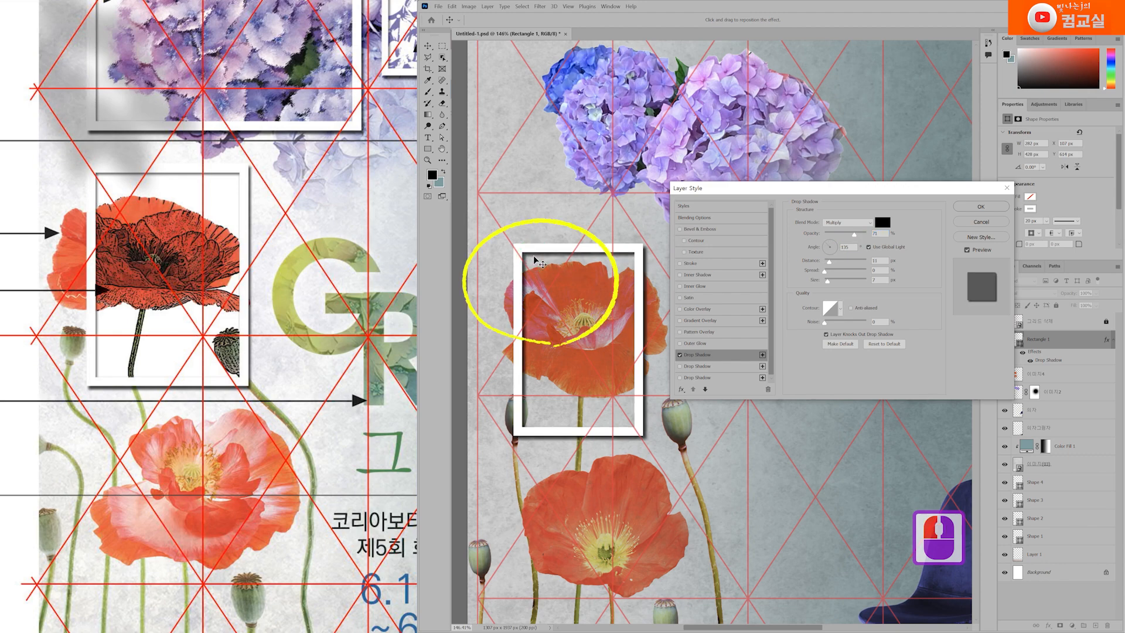
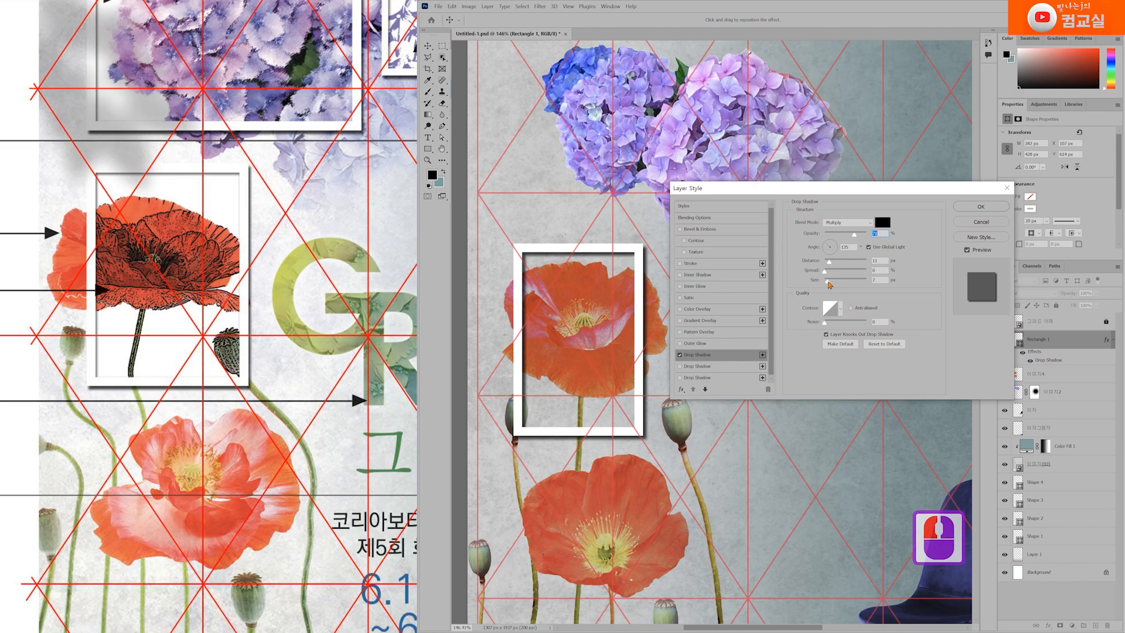
pyautogui.moveTo(829, 285); pyautogui.dragTo(827, 284)
pyautogui.moveTo(854, 235); pyautogui.dragTo(852, 235)
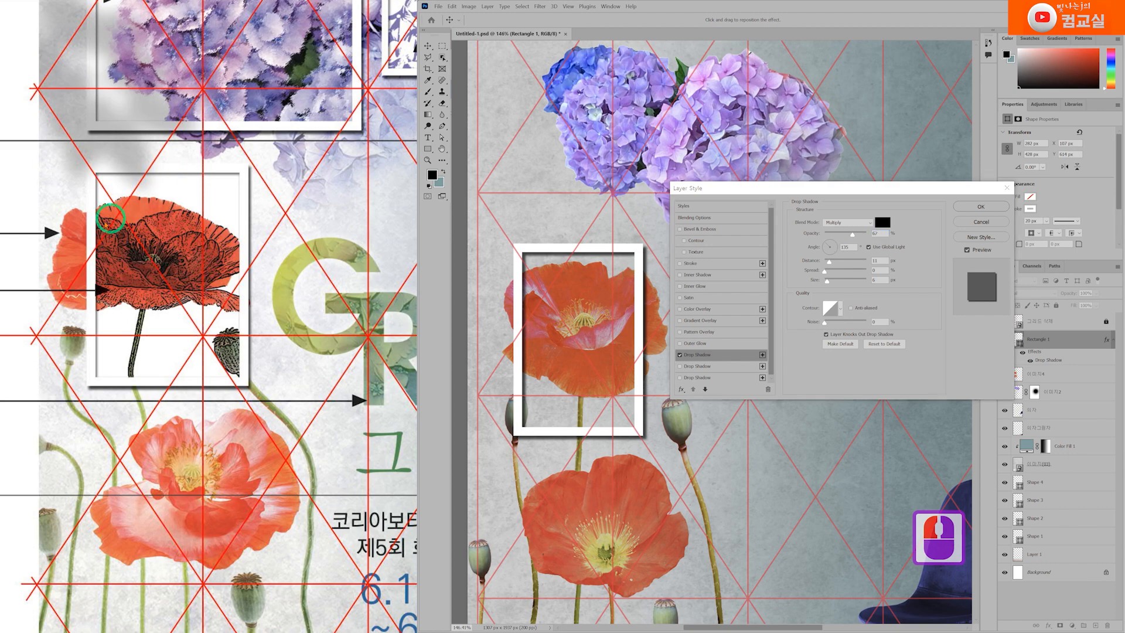
pyautogui.click(242, 187)
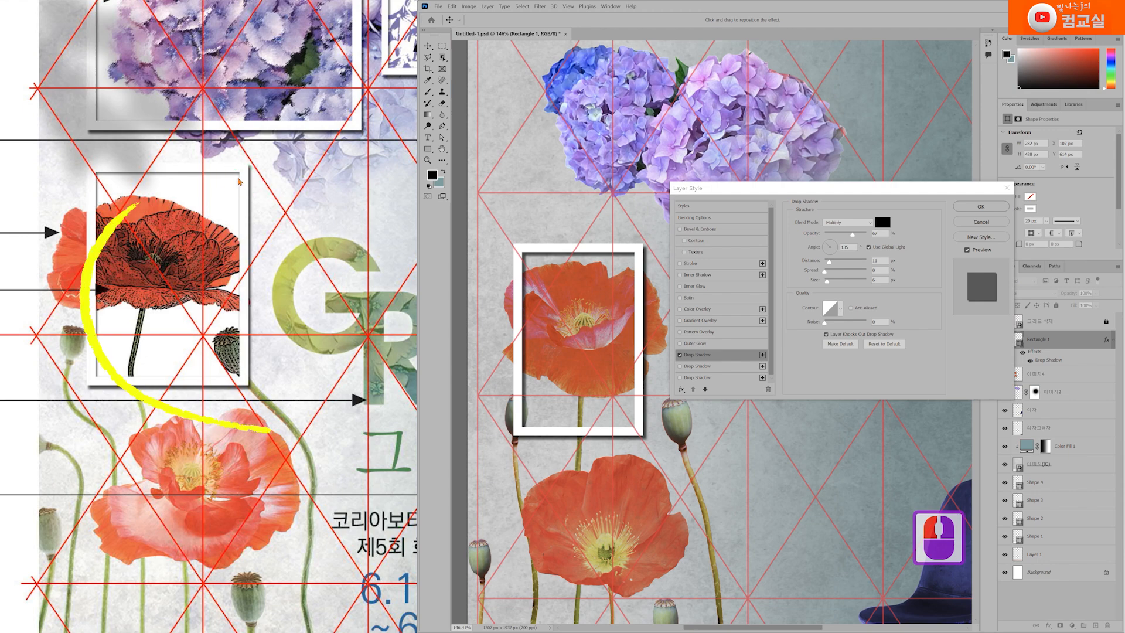
pyautogui.click(238, 194)
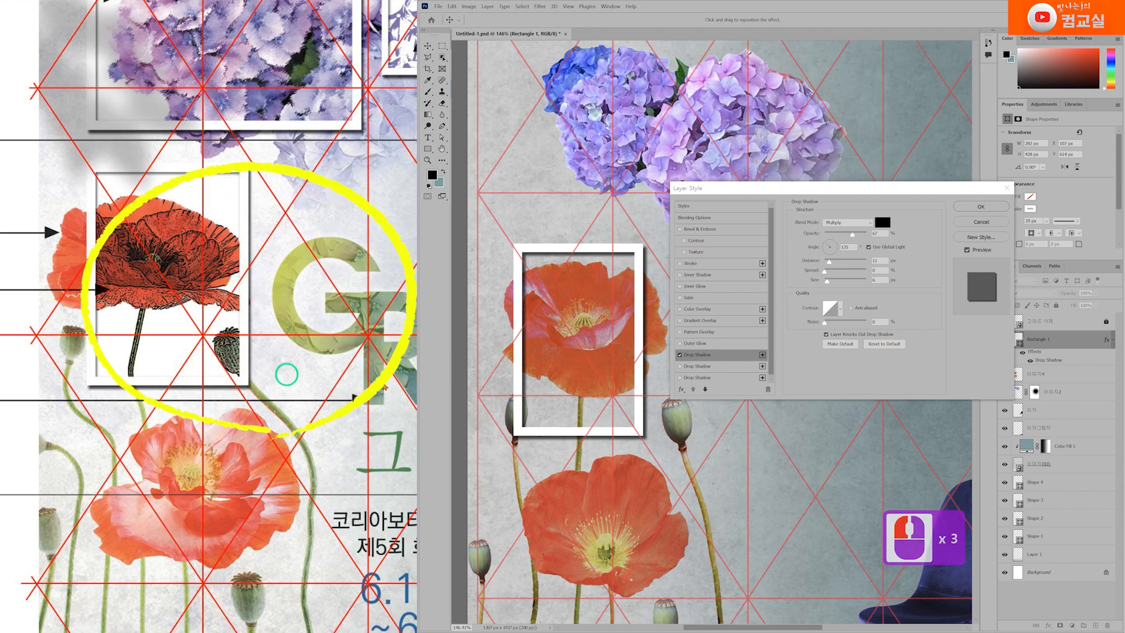
pyautogui.click(633, 414)
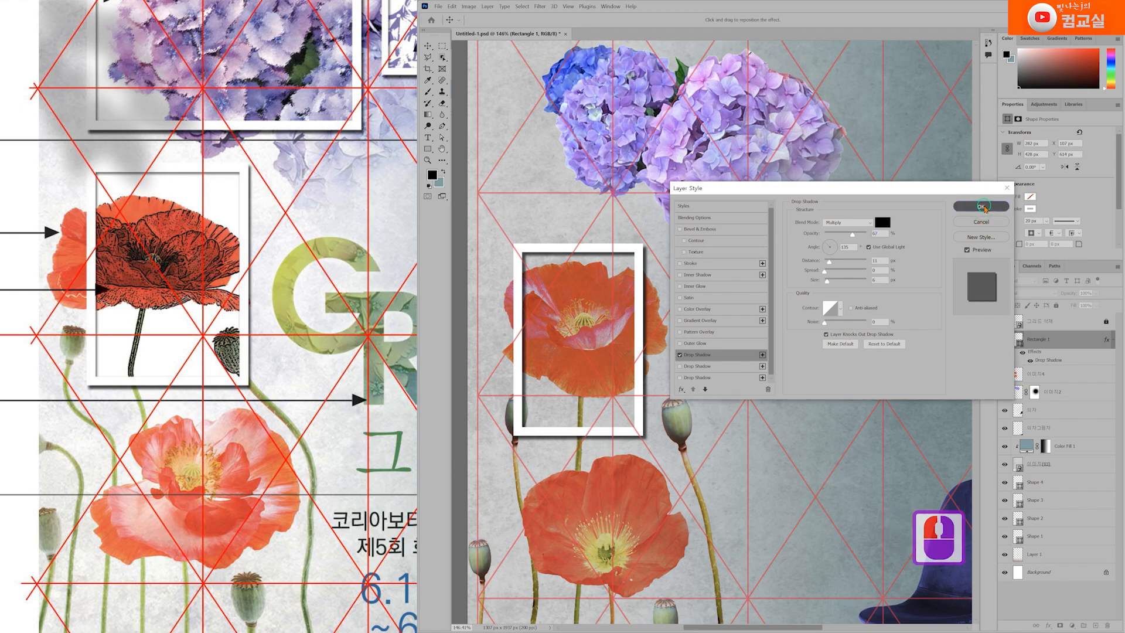
pyautogui.click(982, 207)
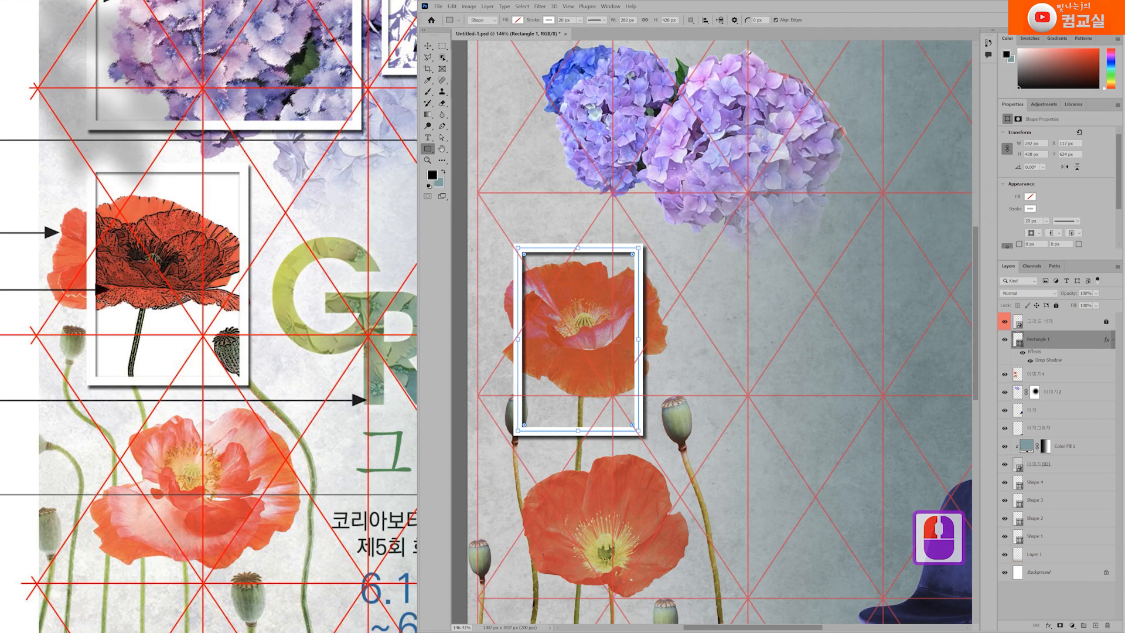
# Select the poppy image layer and copy the rectangular area enclosed by the white frame onto a new layer
pyautogui.click(1068, 374)
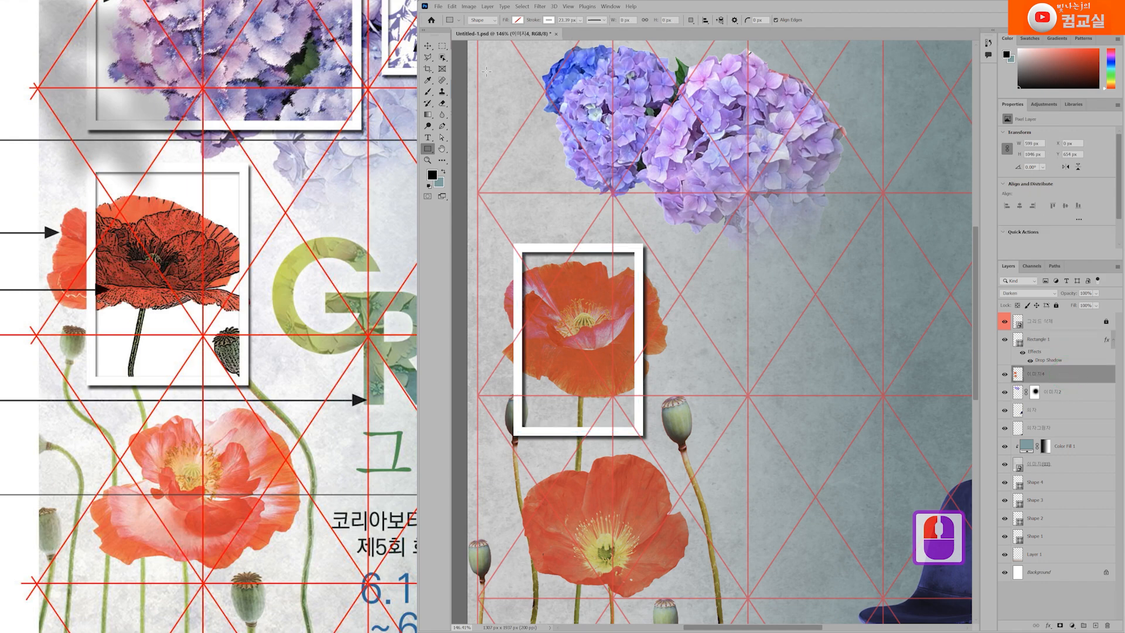
pyautogui.click(442, 45)
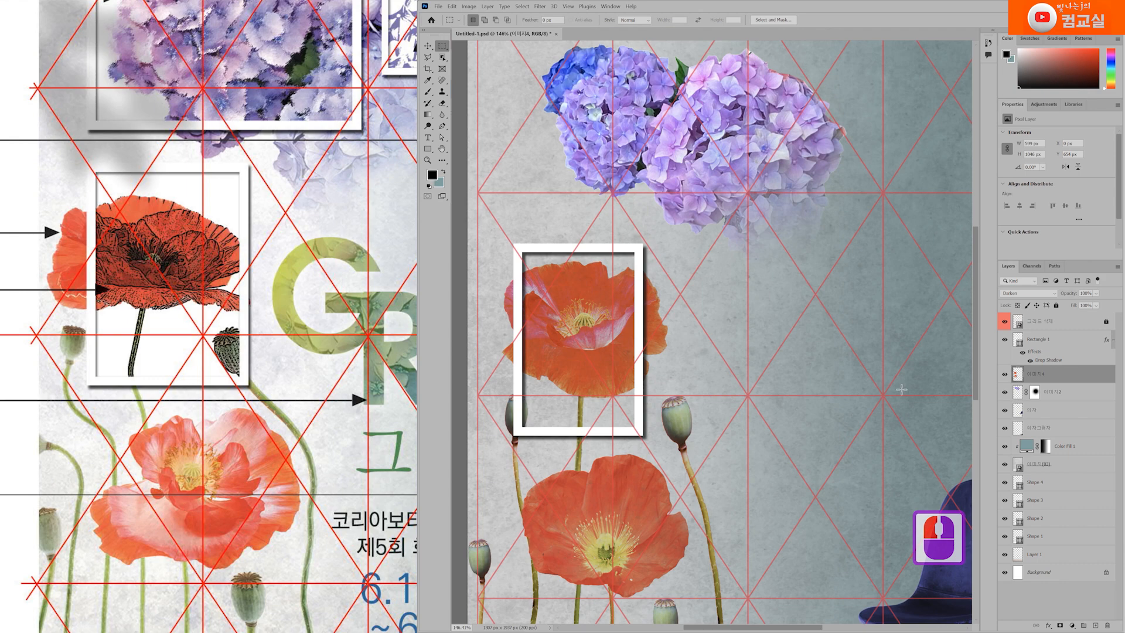
pyautogui.click(1009, 376)
pyautogui.click(1005, 375)
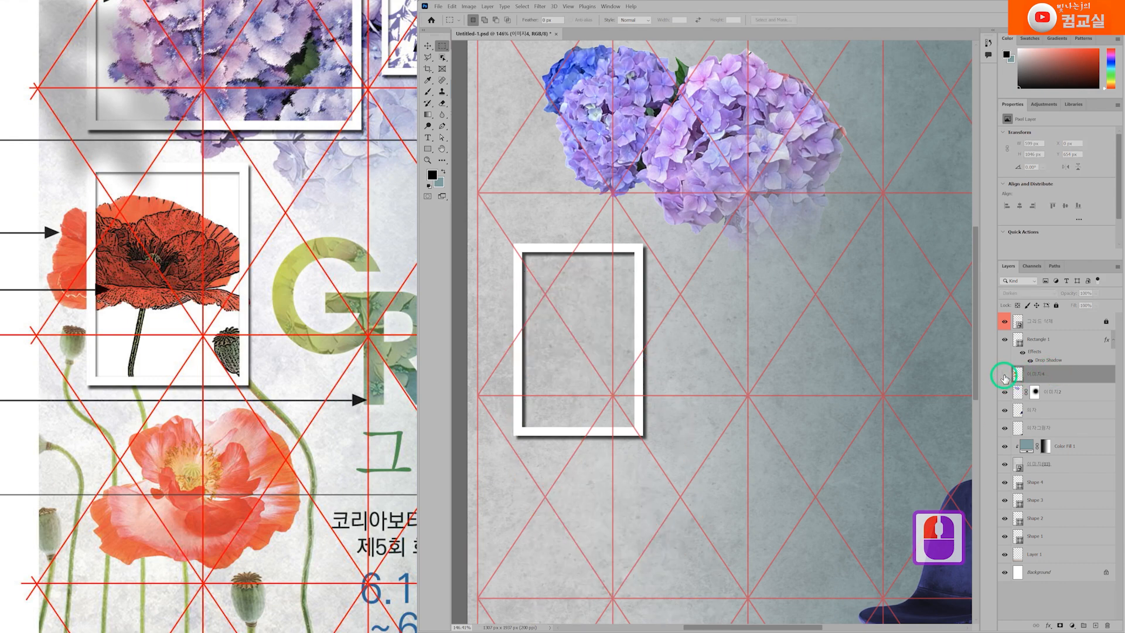
pyautogui.click(1005, 375)
pyautogui.click(550, 253)
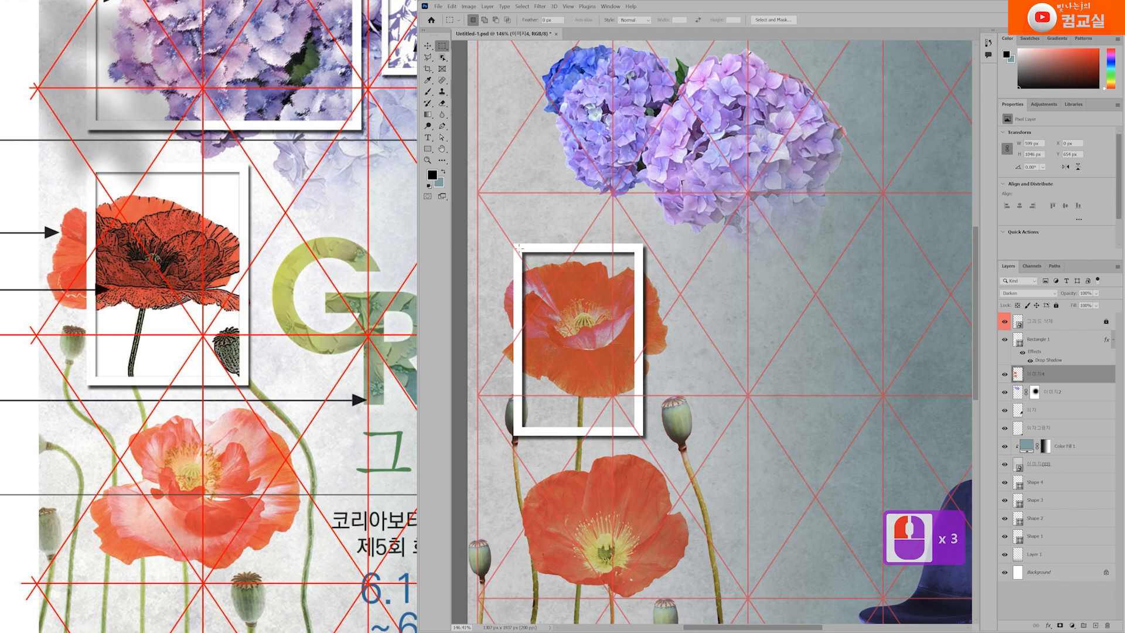
pyautogui.moveTo(517, 248); pyautogui.dragTo(640, 435)
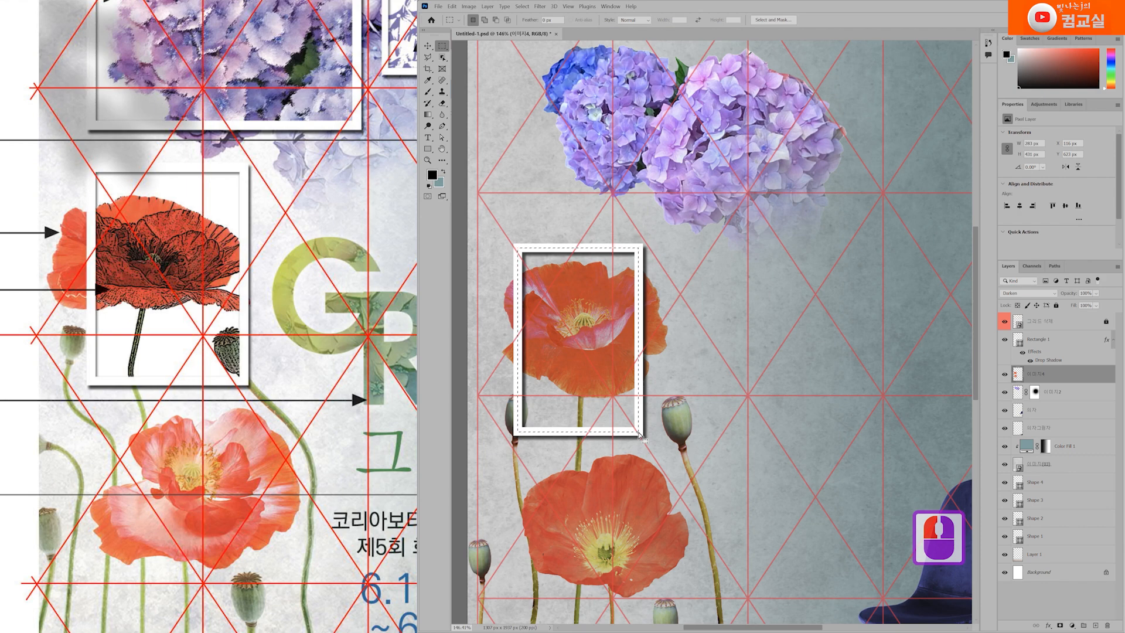
pyautogui.hotkey('ctrl', 'j')
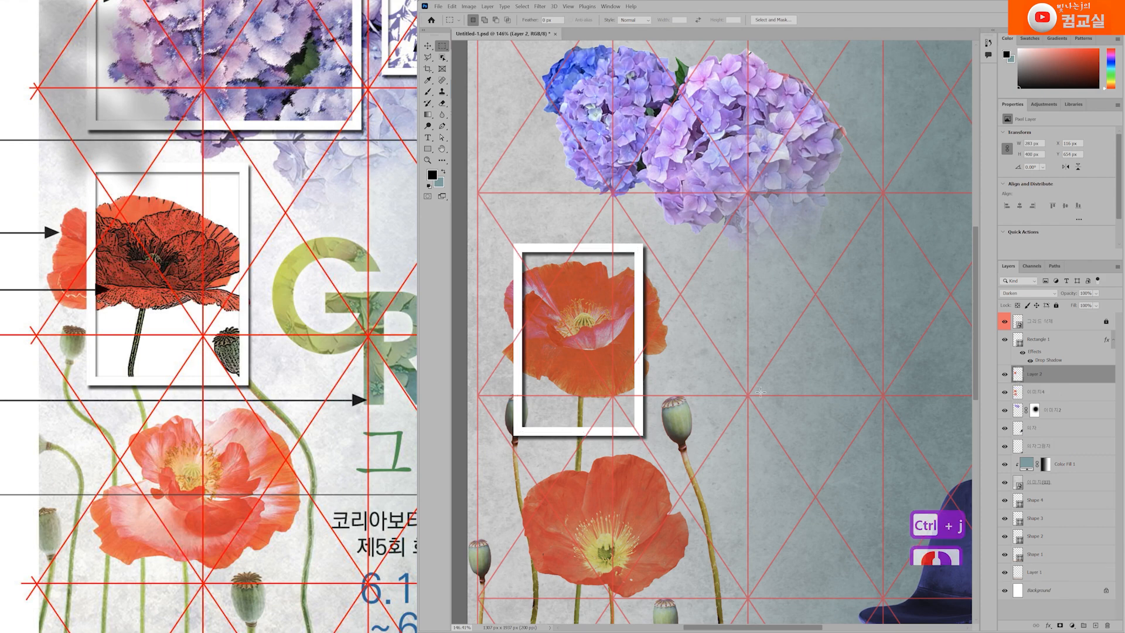
# Check the framed poppy copy against the original poppy layer and convert the copy to a smart object
pyautogui.click(1004, 374)
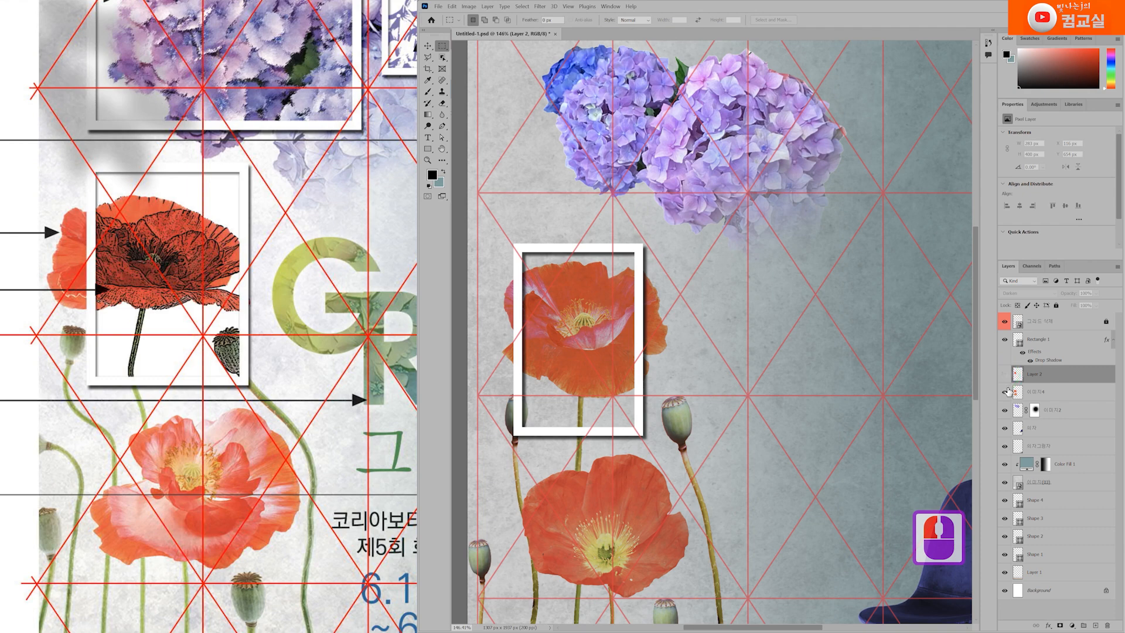
pyautogui.click(1004, 374)
pyautogui.click(1005, 391)
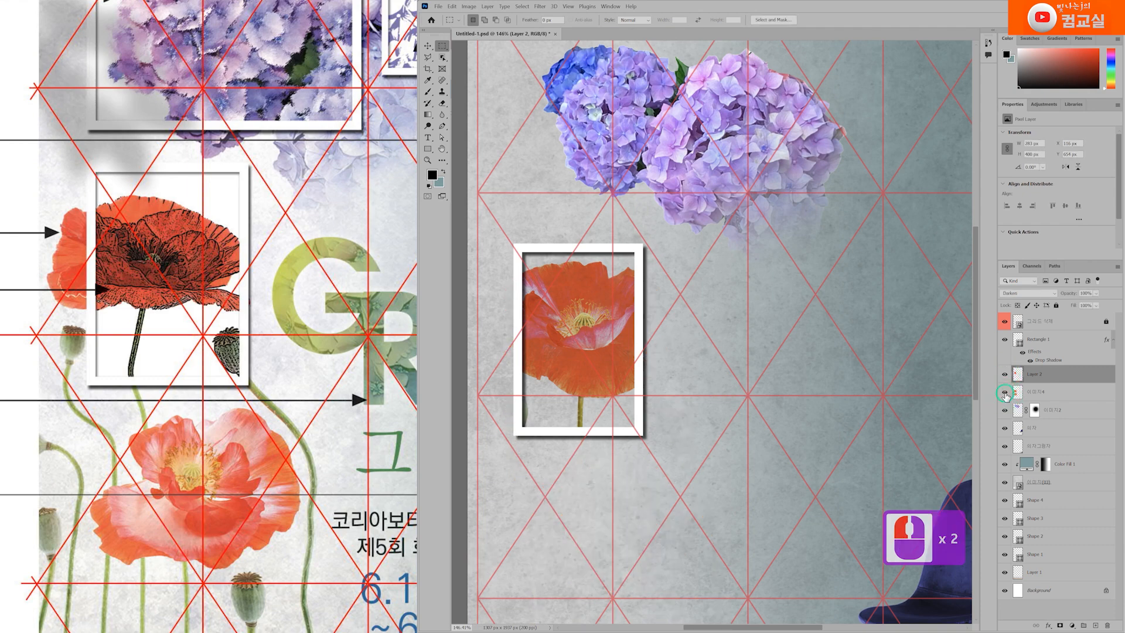
pyautogui.click(1004, 392)
pyautogui.click(1061, 378)
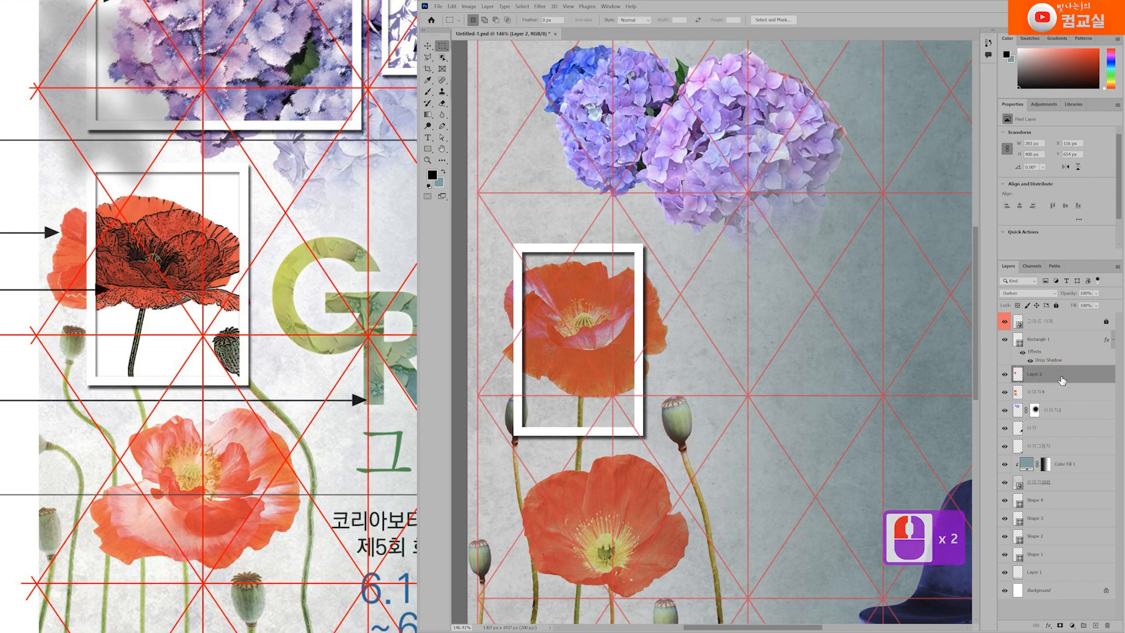
pyautogui.rightClick(1062, 380)
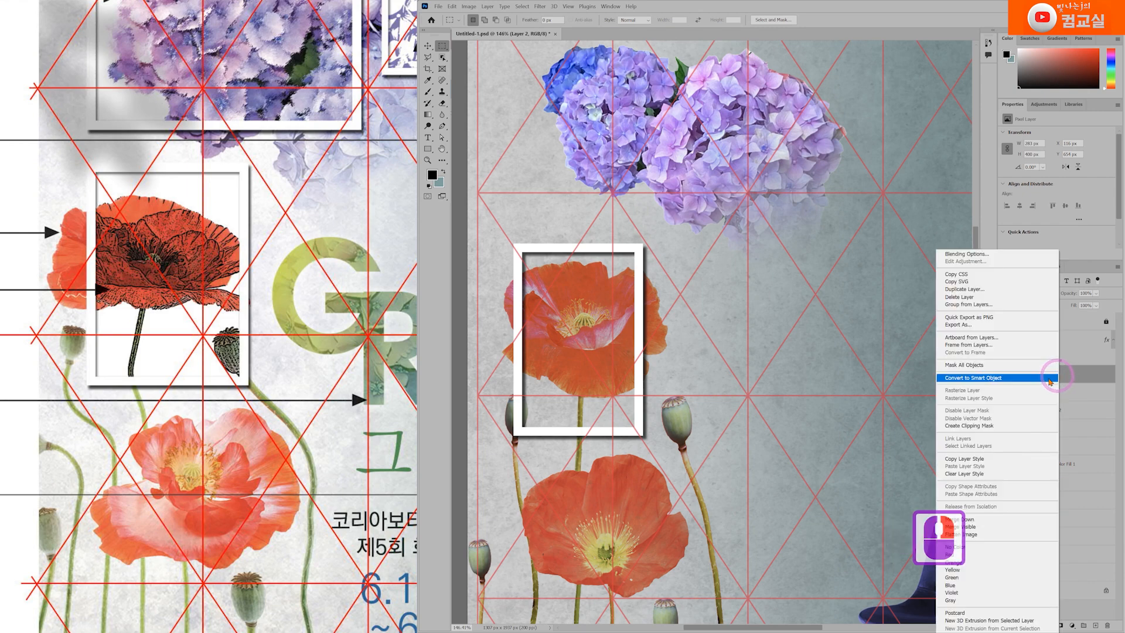
pyautogui.click(986, 378)
pyautogui.click(1065, 377)
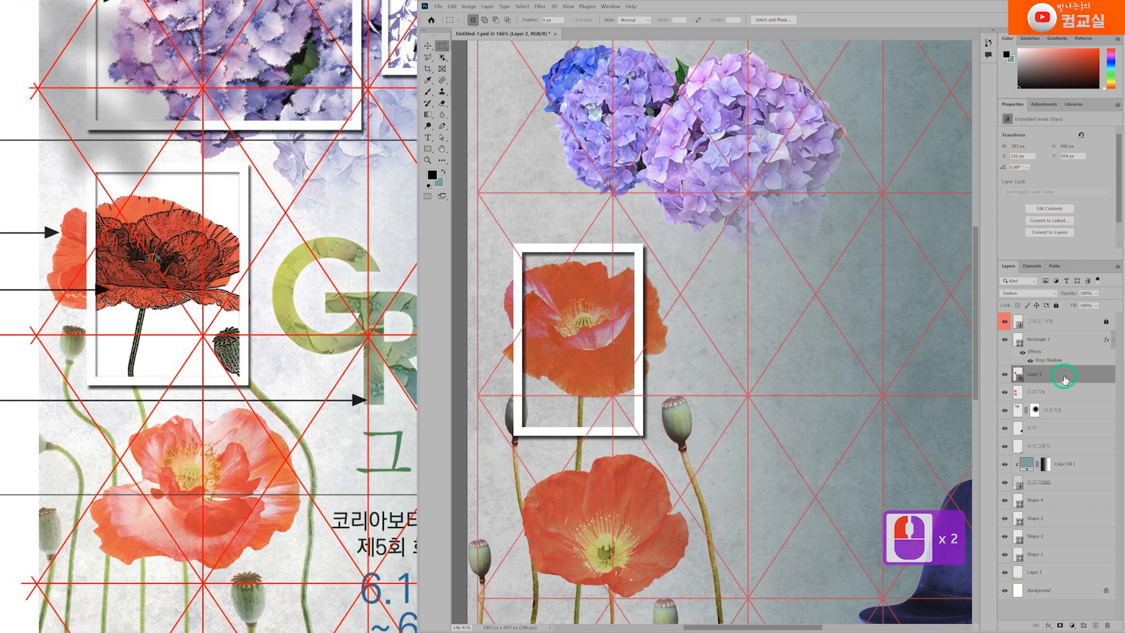
# Choose the artistic Poster Edges effect from the Filter Gallery for the poppy smart object
pyautogui.click(540, 6)
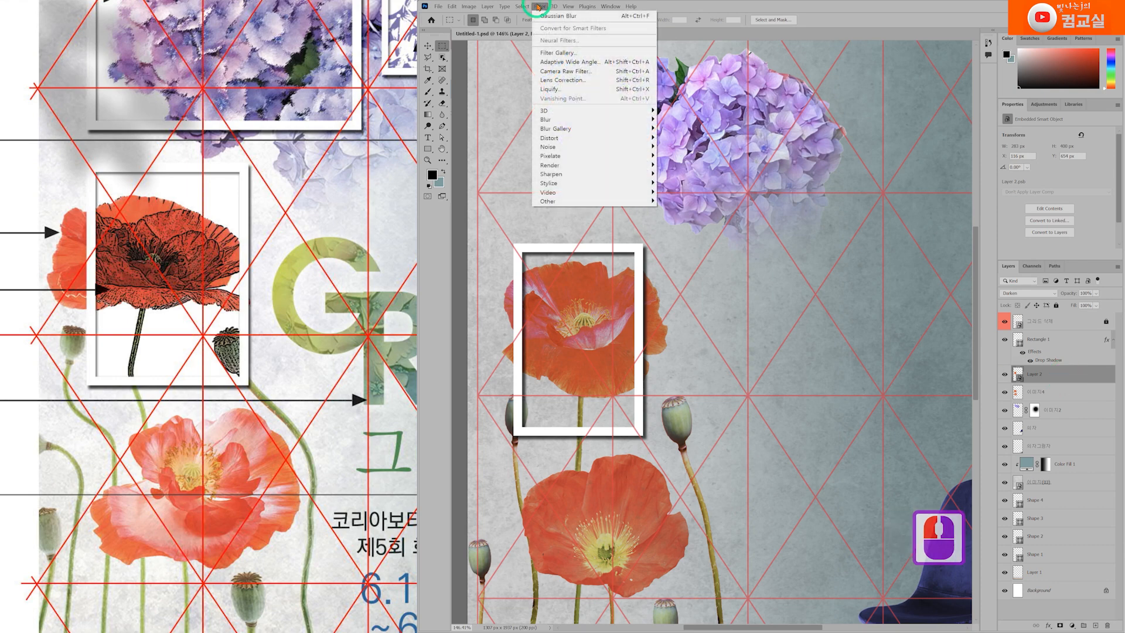
pyautogui.click(559, 52)
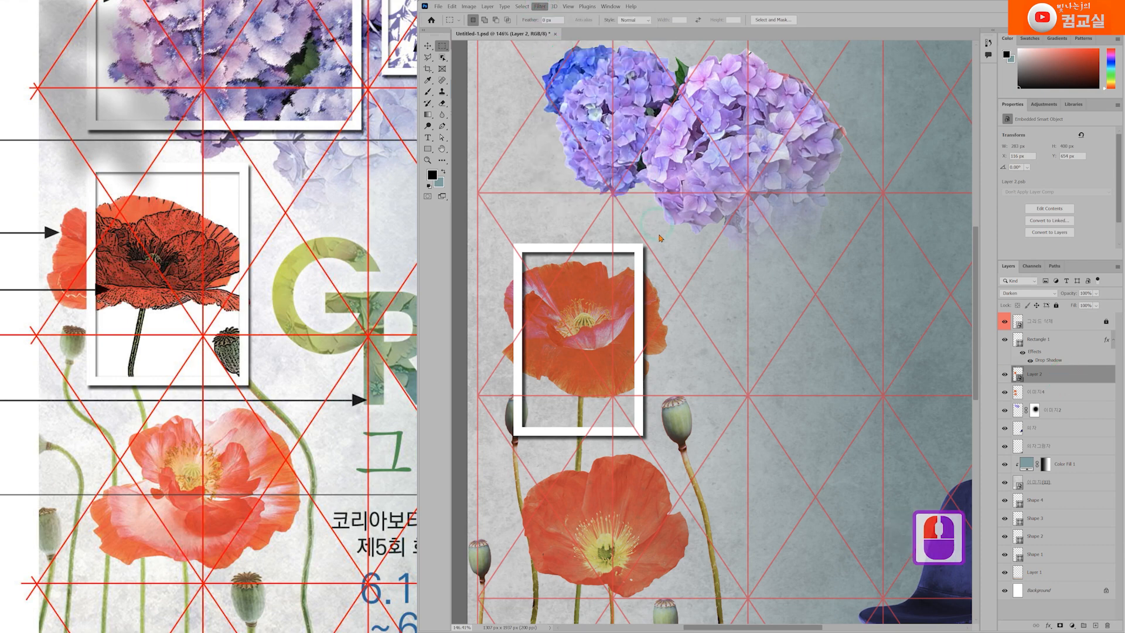
pyautogui.moveTo(629, 136); pyautogui.dragTo(694, 85)
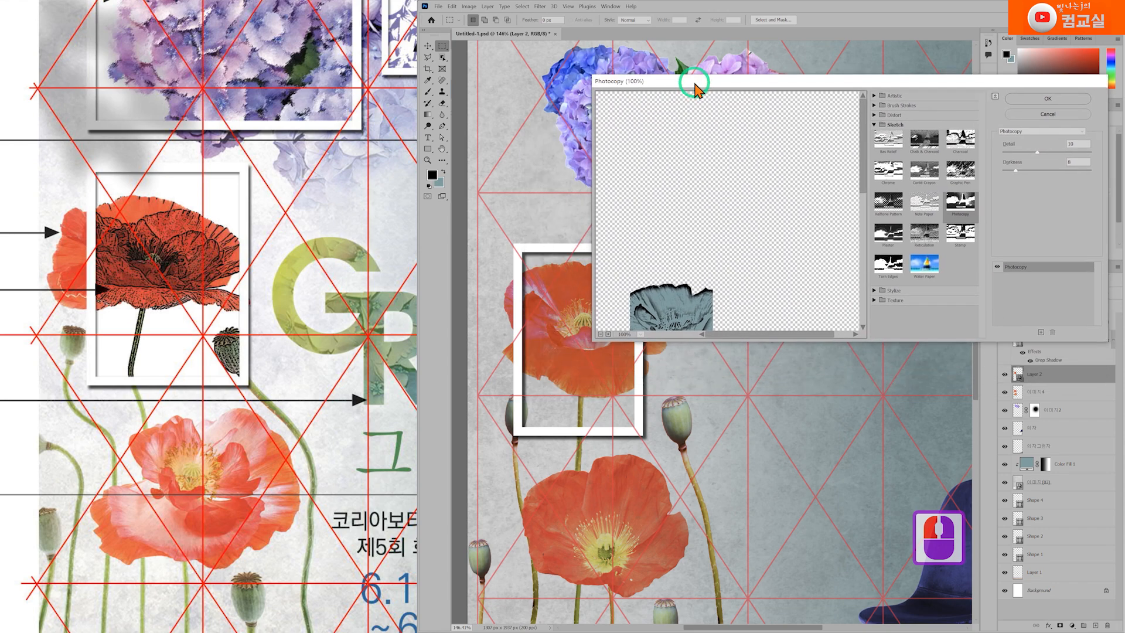
pyautogui.moveTo(684, 270); pyautogui.dragTo(680, 188)
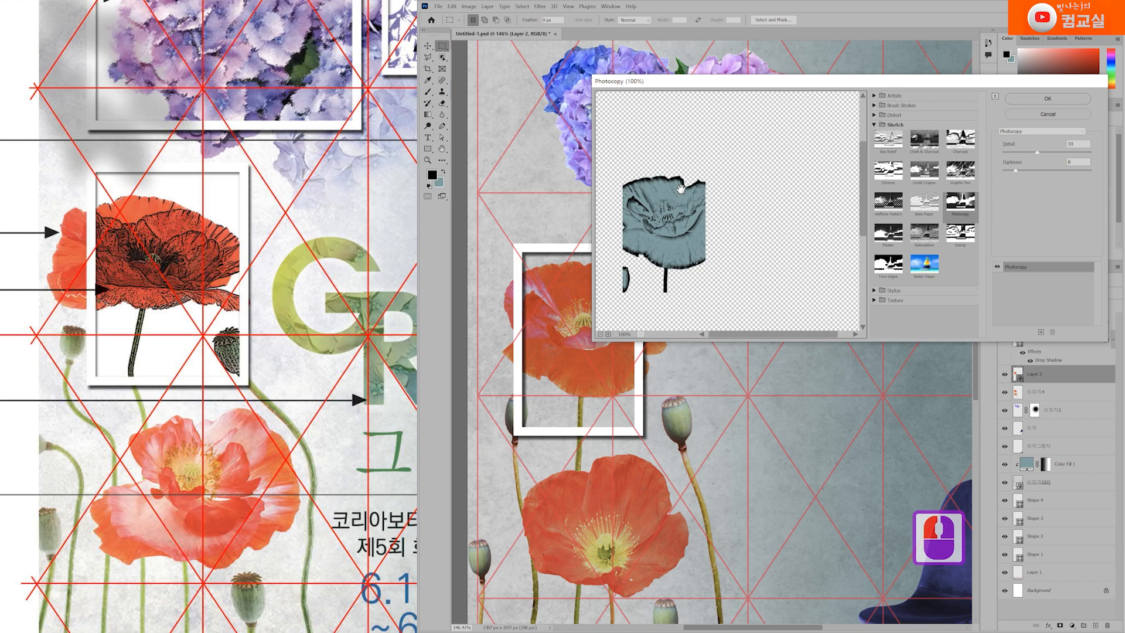
pyautogui.click(875, 95)
pyautogui.click(893, 211)
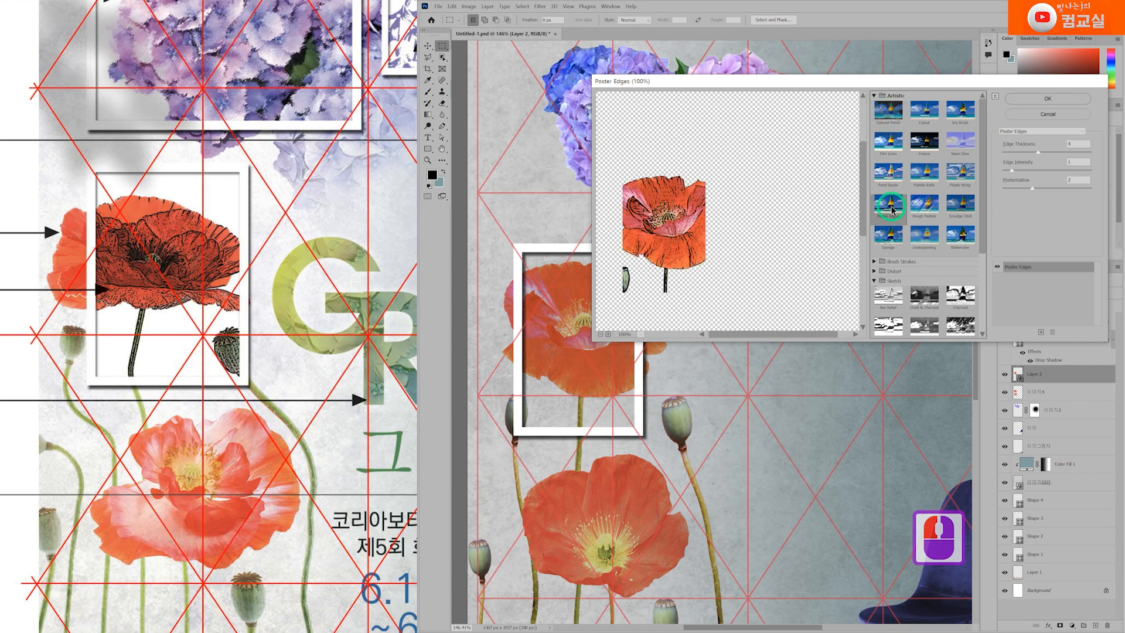
# Set the Poster Edges filter to edge thickness 6, edge intensity 2 and posterization 2, and apply it
pyautogui.doubleClick(1046, 151)
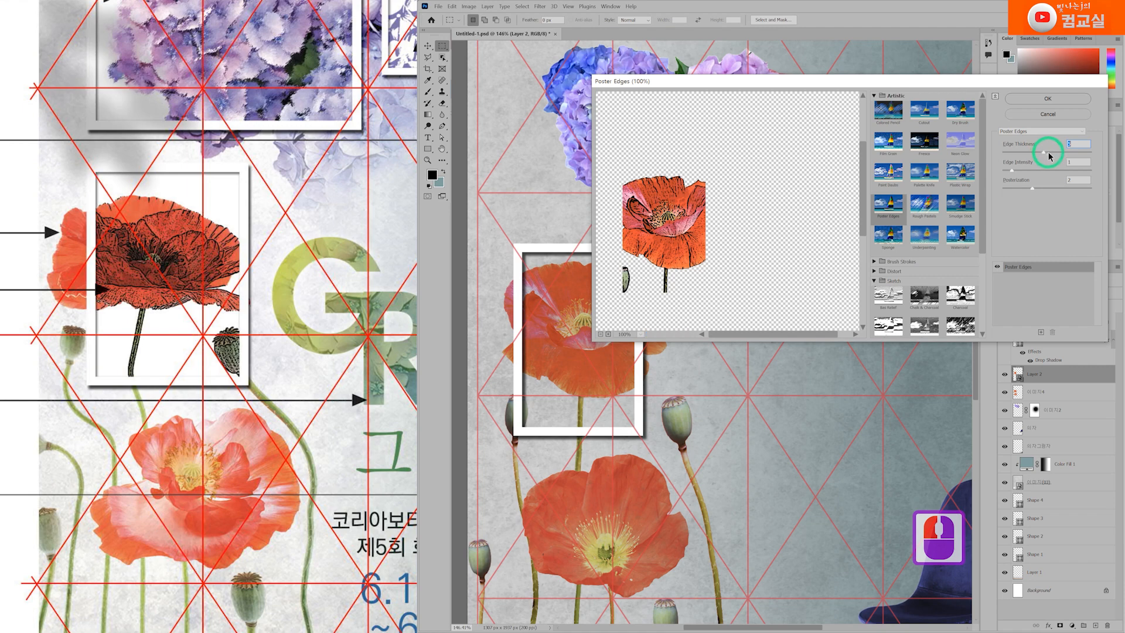
pyautogui.click(1053, 153)
pyautogui.click(1018, 170)
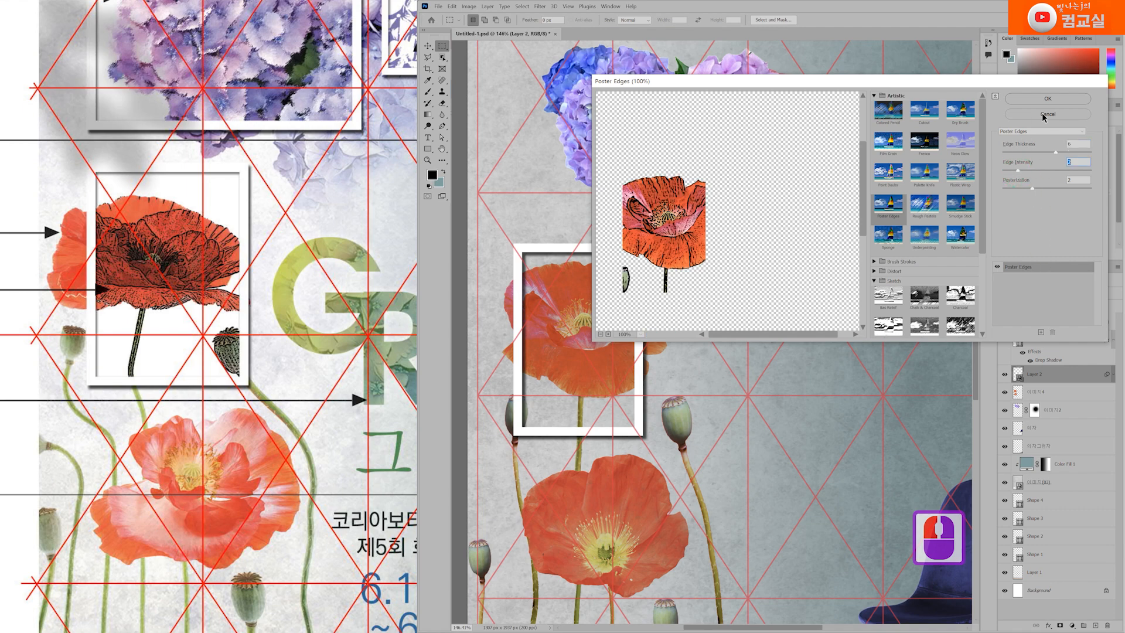
pyautogui.moveTo(1016, 85); pyautogui.dragTo(852, 132)
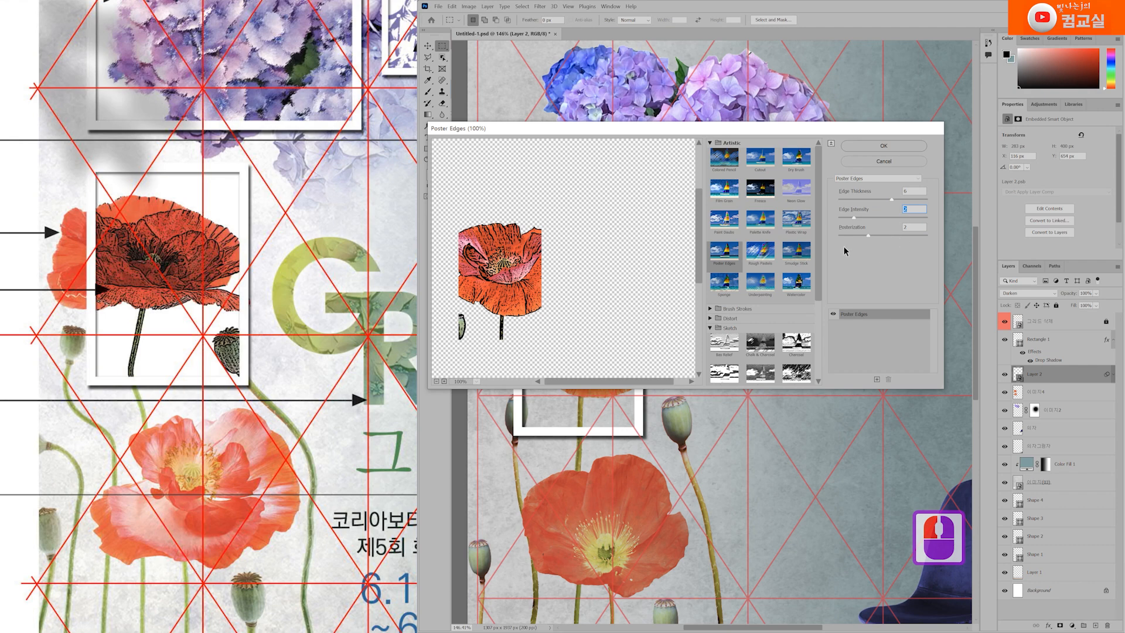
pyautogui.click(882, 146)
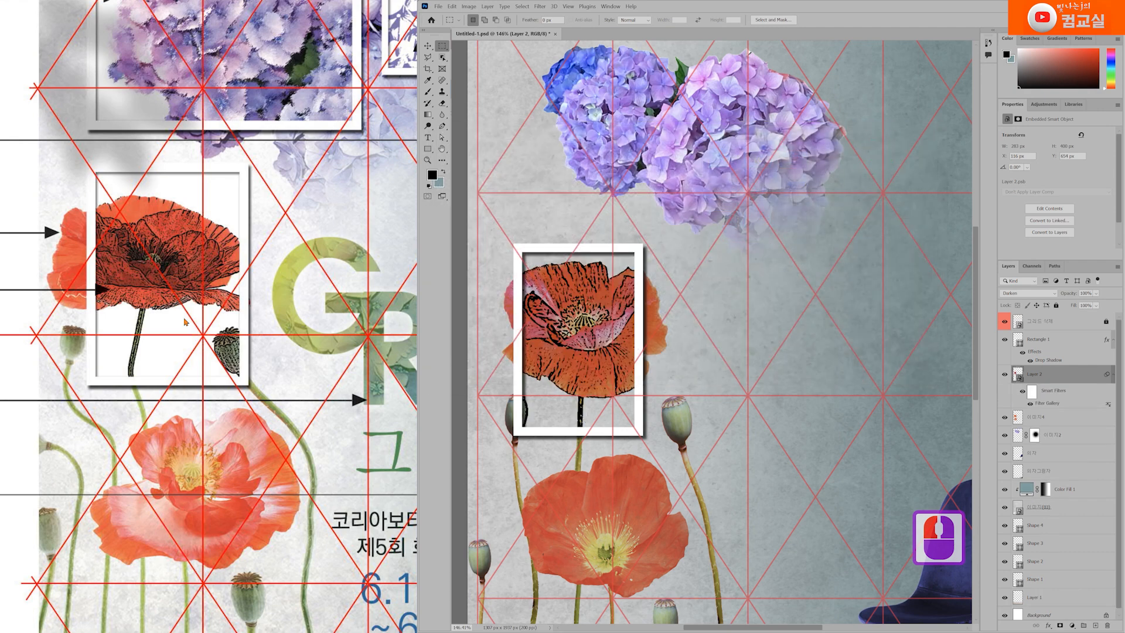
# Compare with the reference frame's white background, add a new layer and select a rectangle along the middle of the poppy frame's border
pyautogui.doubleClick(223, 190)
pyautogui.click(209, 379)
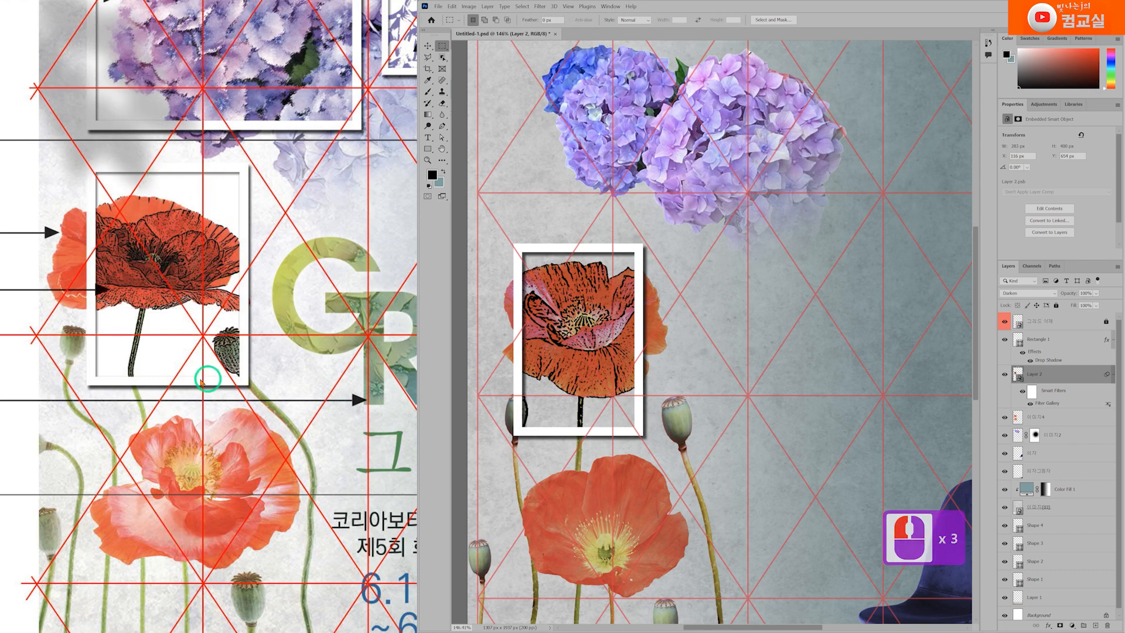
pyautogui.click(149, 360)
pyautogui.click(120, 357)
pyautogui.click(250, 362)
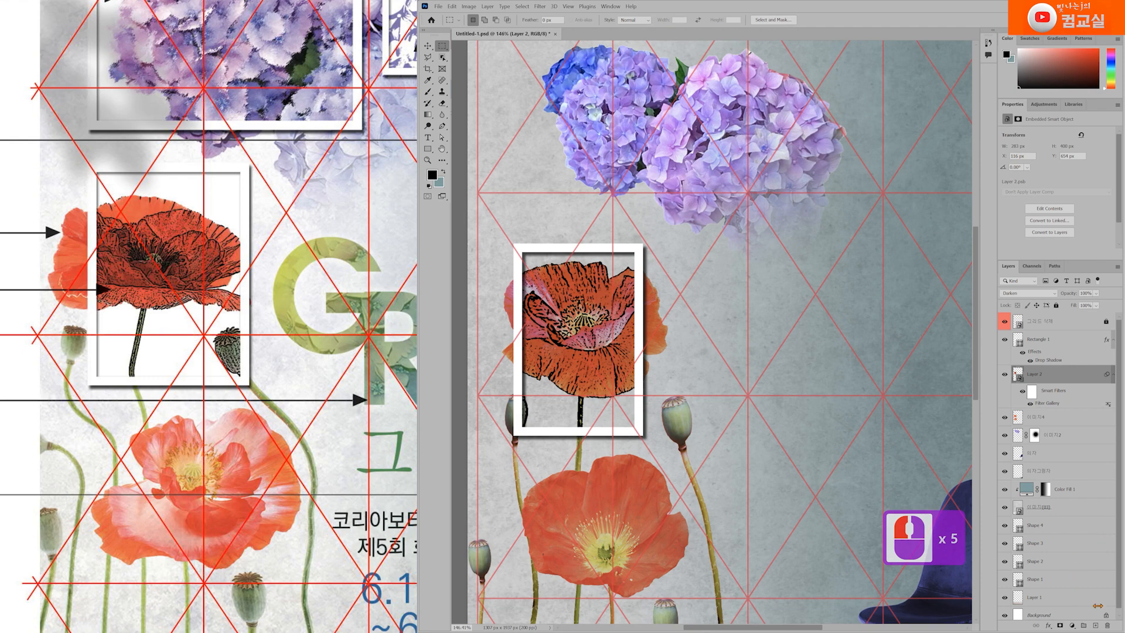
pyautogui.click(1095, 625)
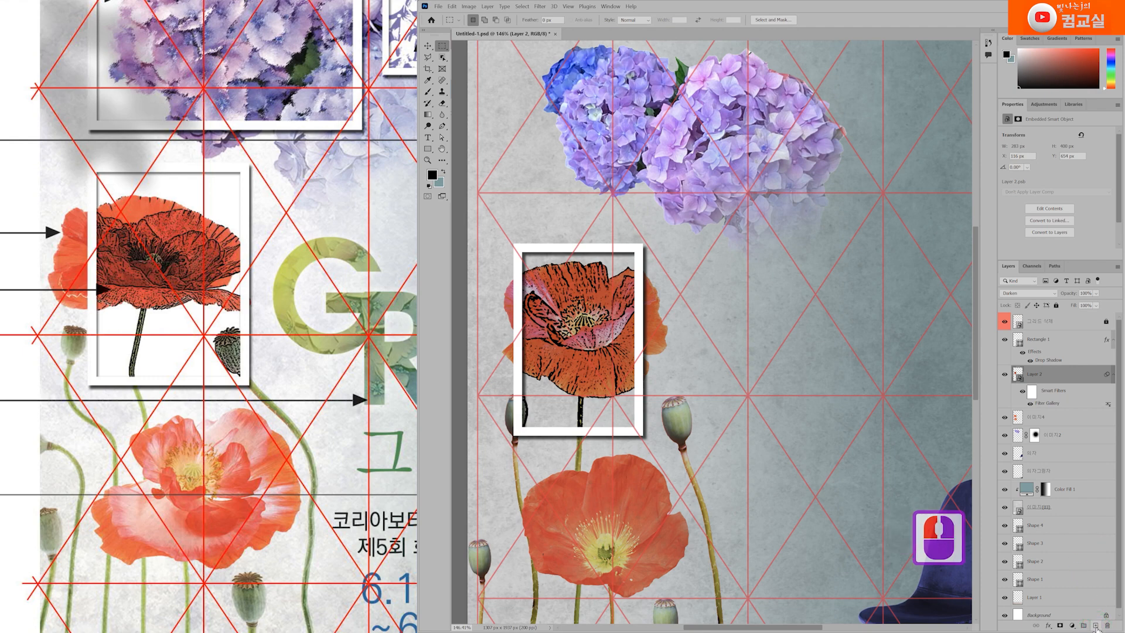
pyautogui.click(1045, 385)
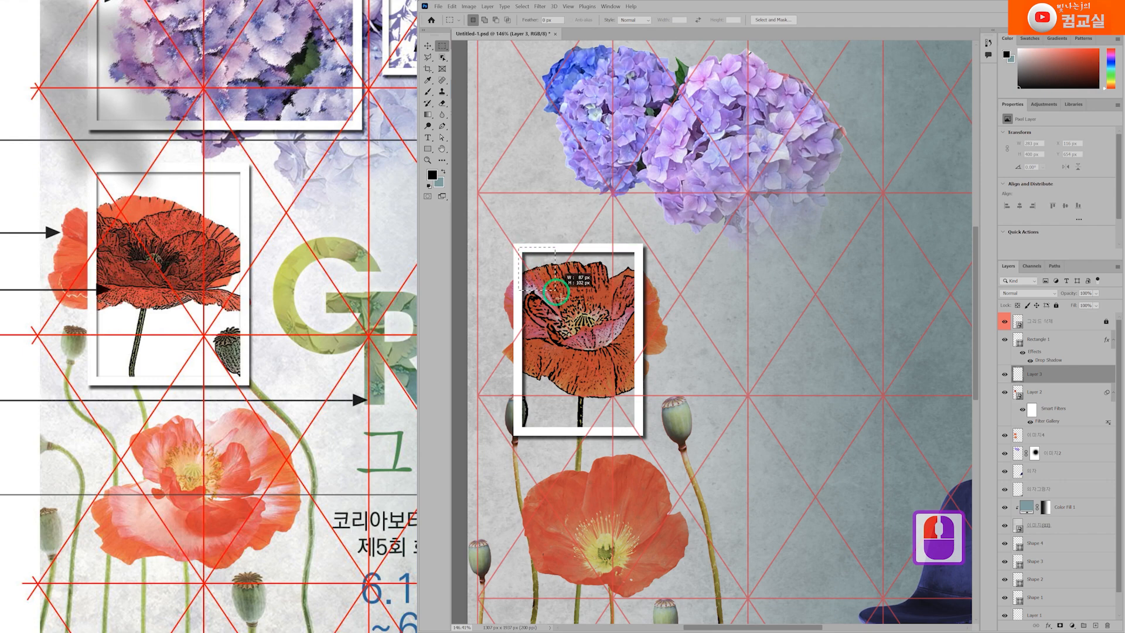
pyautogui.moveTo(639, 430); pyautogui.dragTo(639, 430)
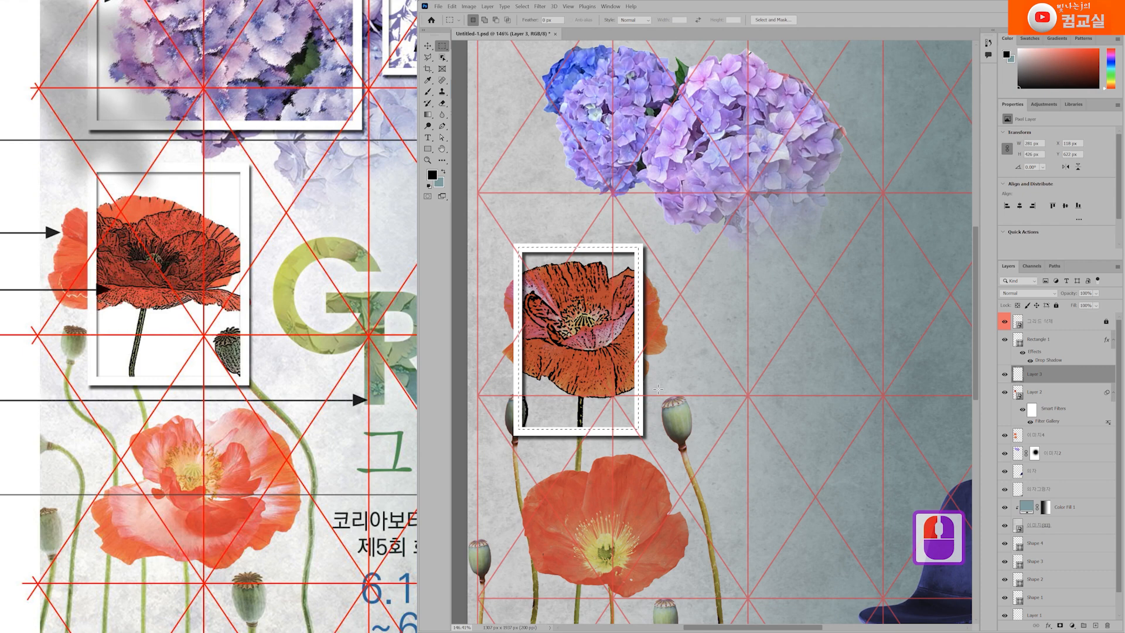
# Fill the selection with white, deselect, and place the white layer directly beneath the filtered poppy layer
pyautogui.click(430, 186)
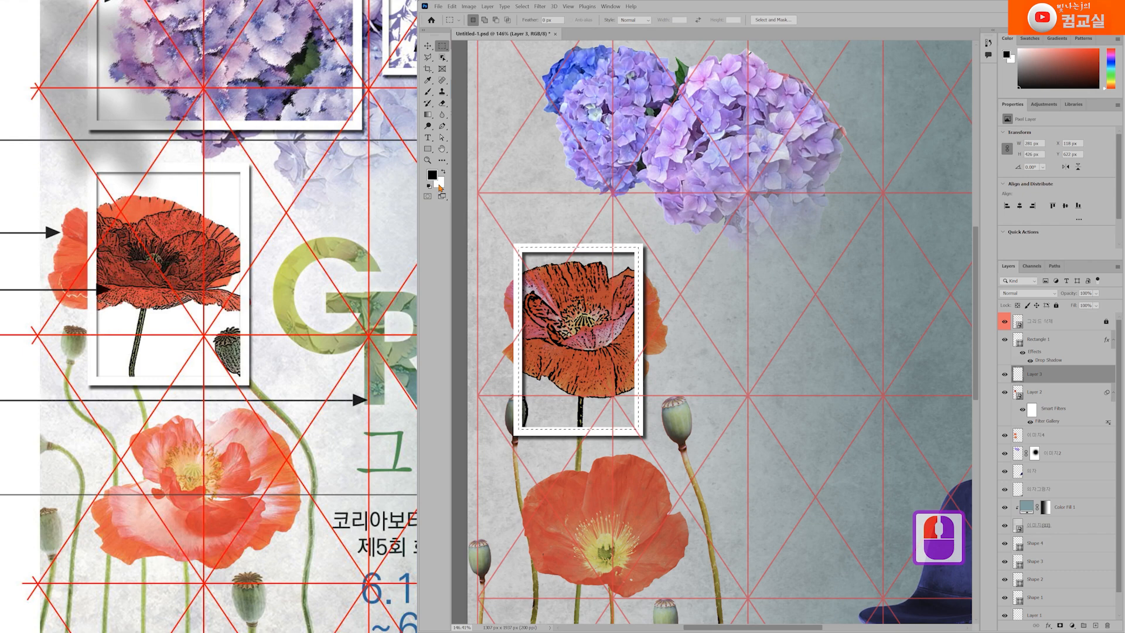
pyautogui.hotkey('ctrl', 'Delete')
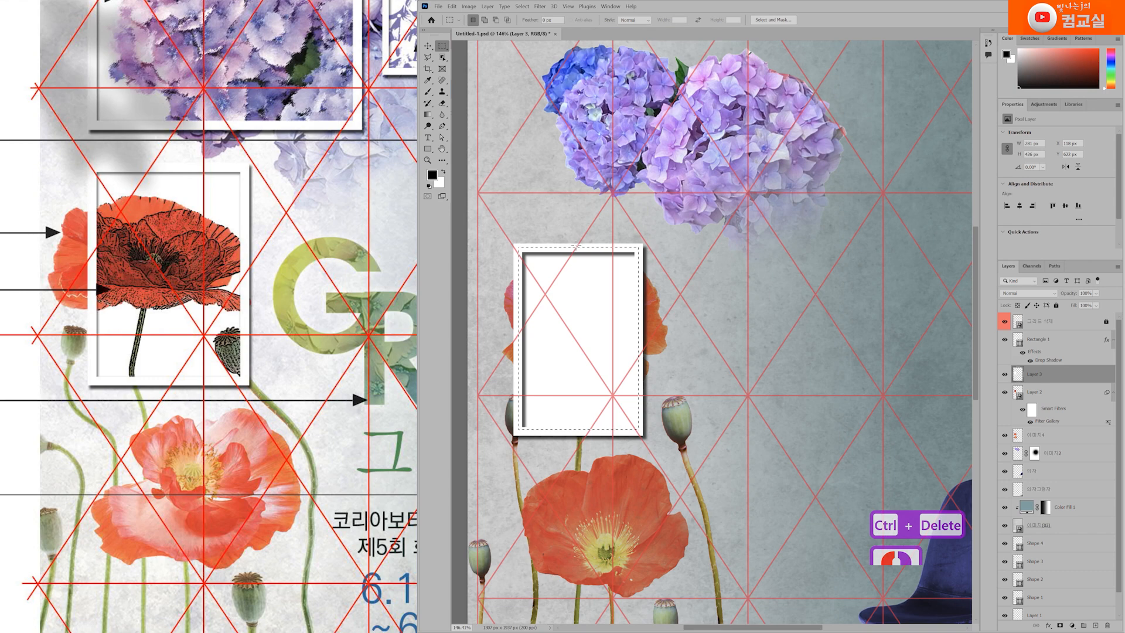
pyautogui.hotkey('ctrl', 'd')
pyautogui.click(1060, 377)
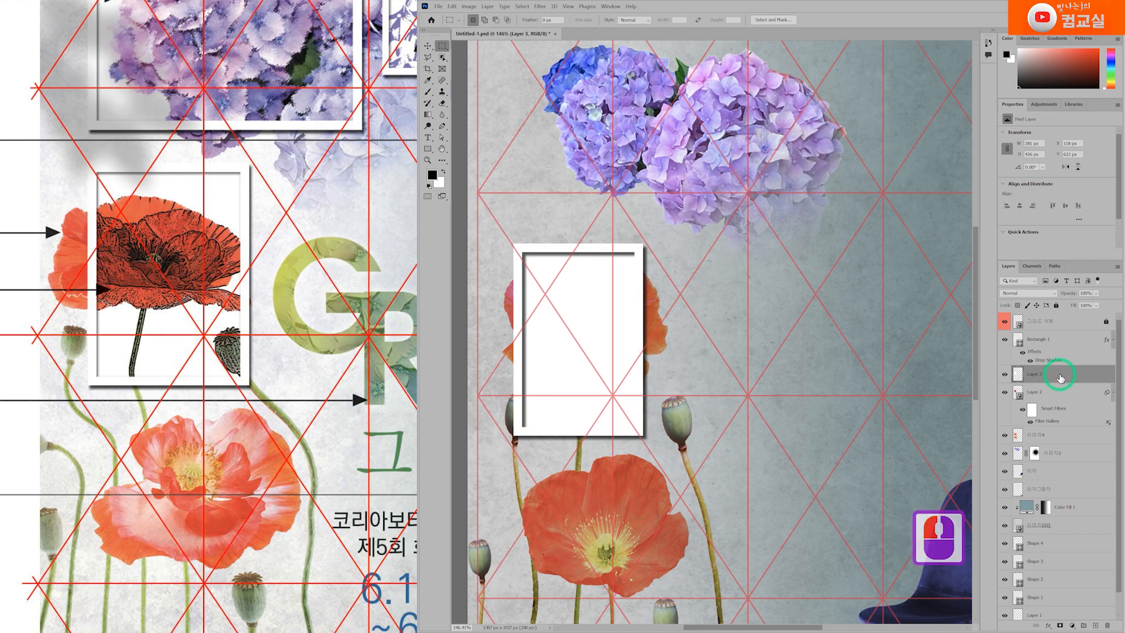
pyautogui.moveTo(1057, 379); pyautogui.dragTo(1065, 422)
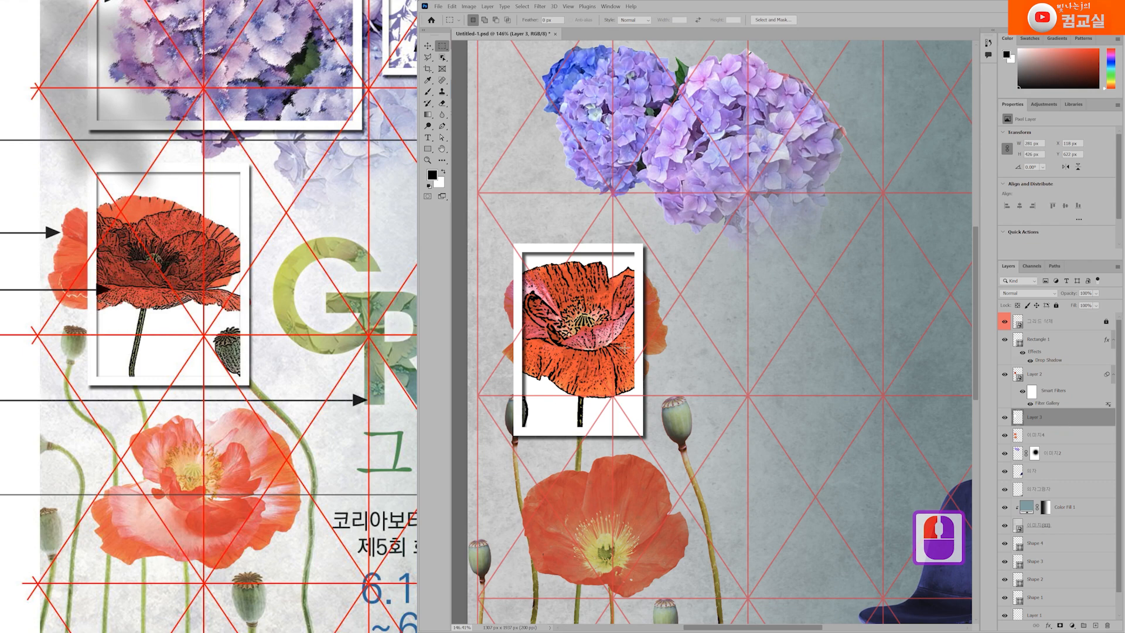
# Edit the drop shadow on the poppy's white frame rectangle and reduce its opacity to 52%
pyautogui.scroll(2, 643, 409)
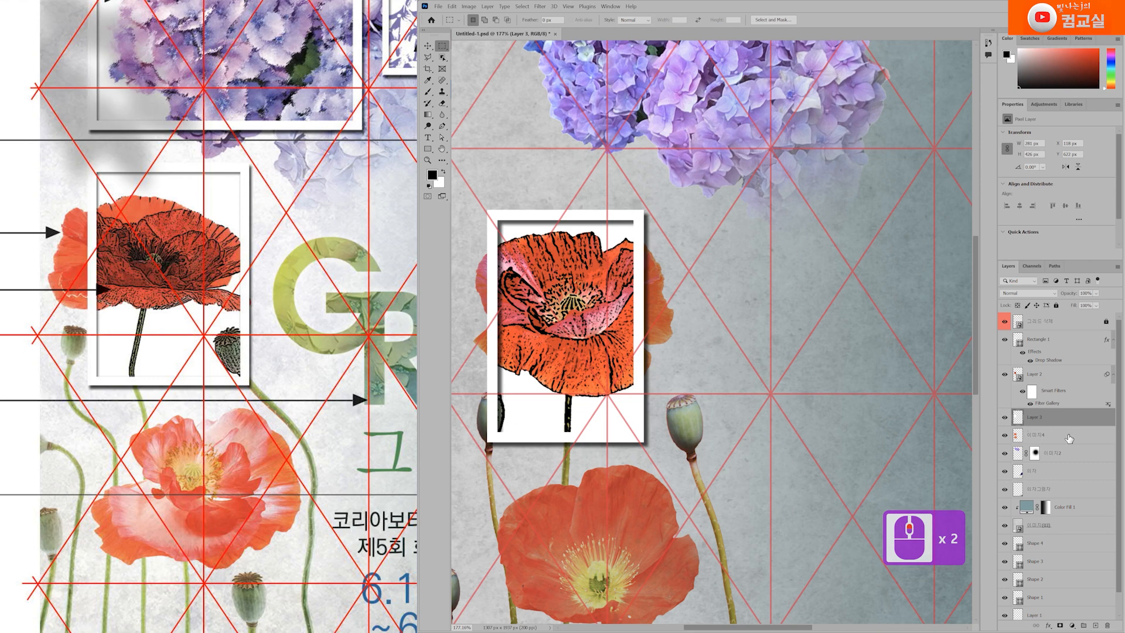
pyautogui.click(1054, 360)
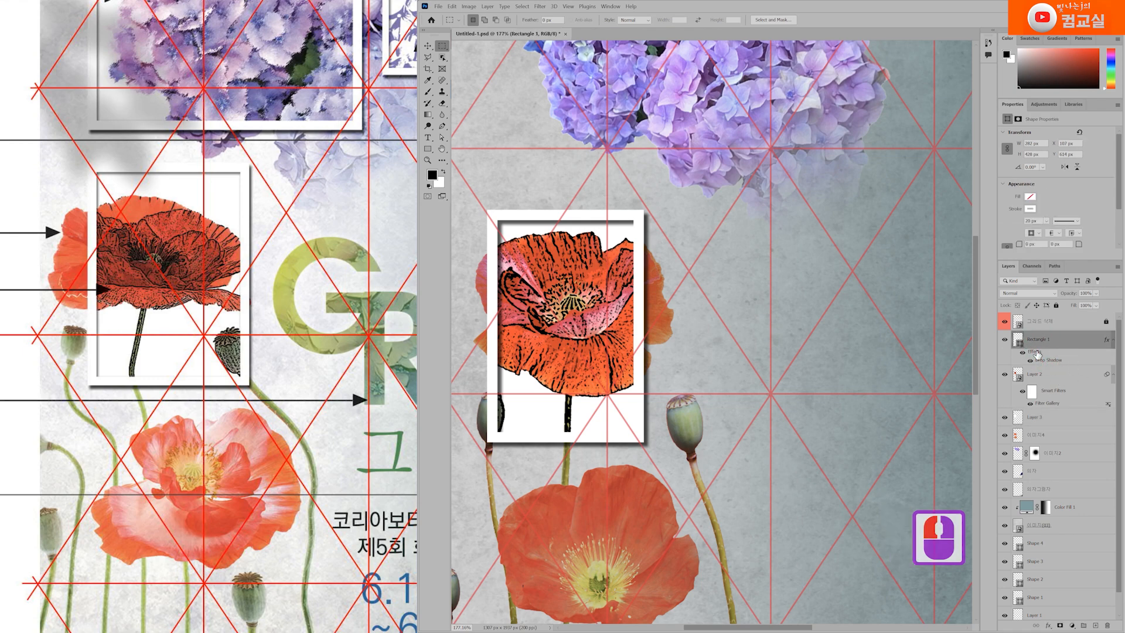
pyautogui.click(1053, 380)
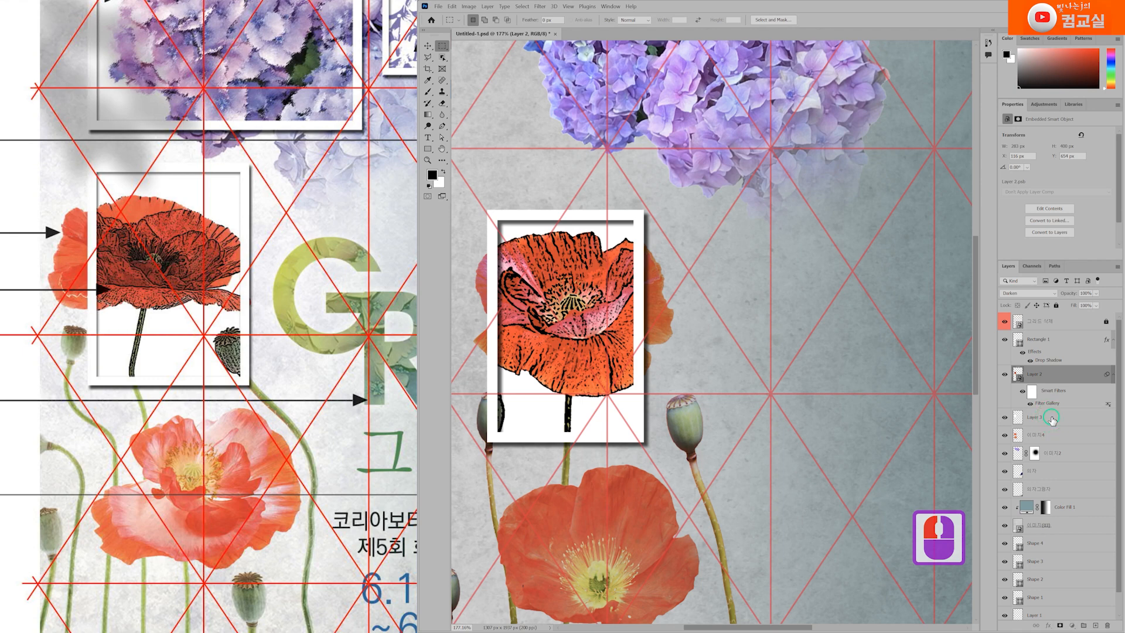
pyautogui.click(1049, 419)
pyautogui.click(1051, 387)
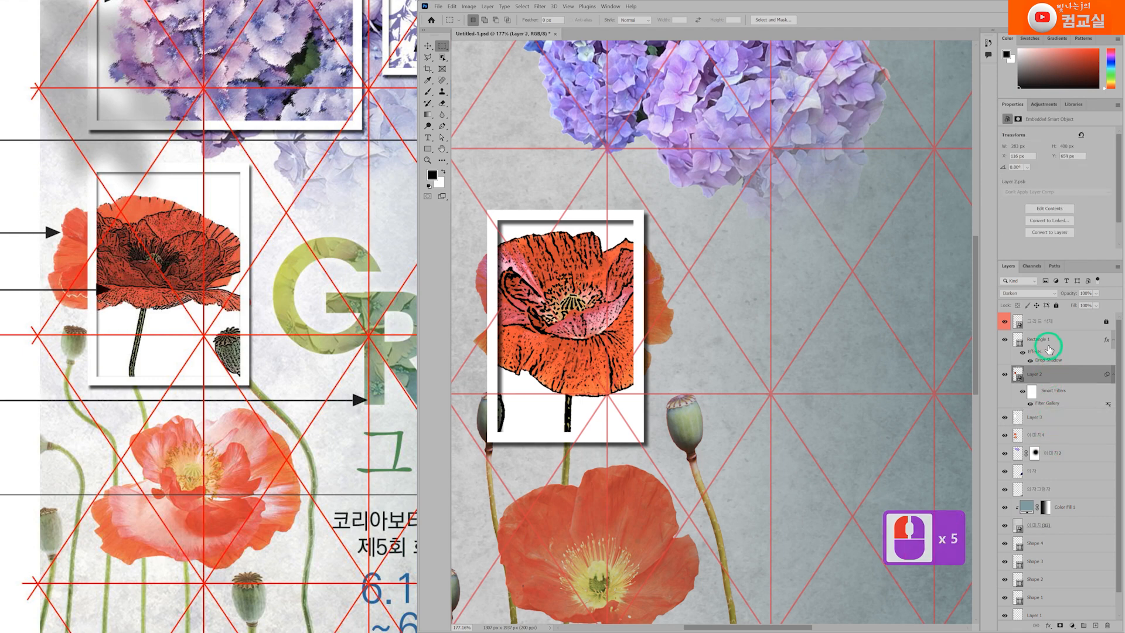
pyautogui.click(1048, 347)
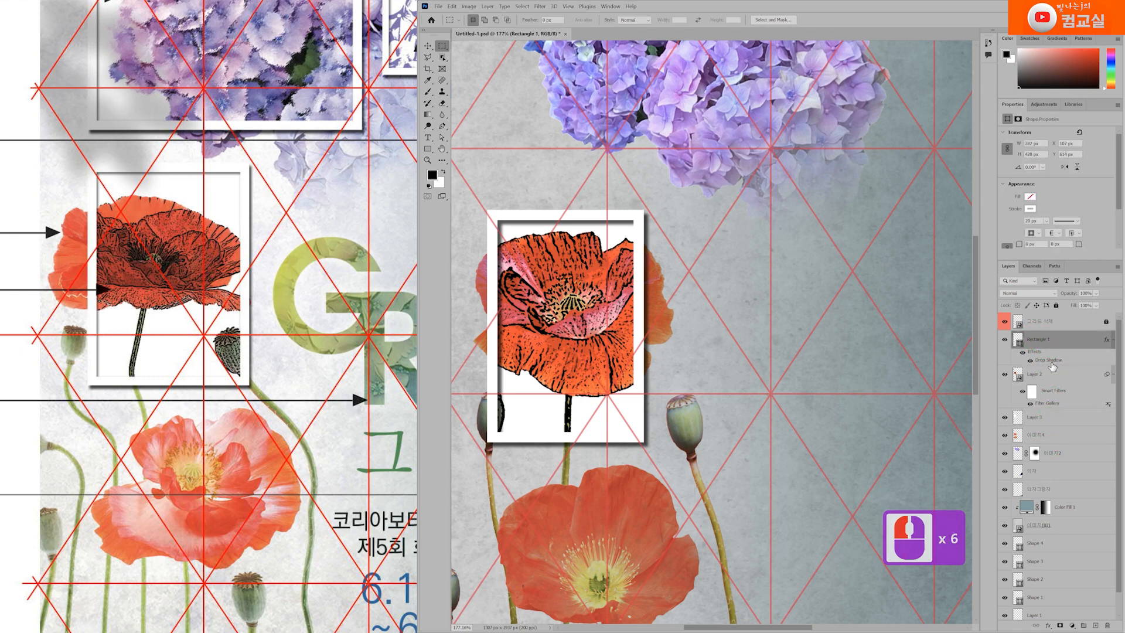
pyautogui.doubleClick(1055, 361)
pyautogui.moveTo(786, 188); pyautogui.dragTo(757, 217)
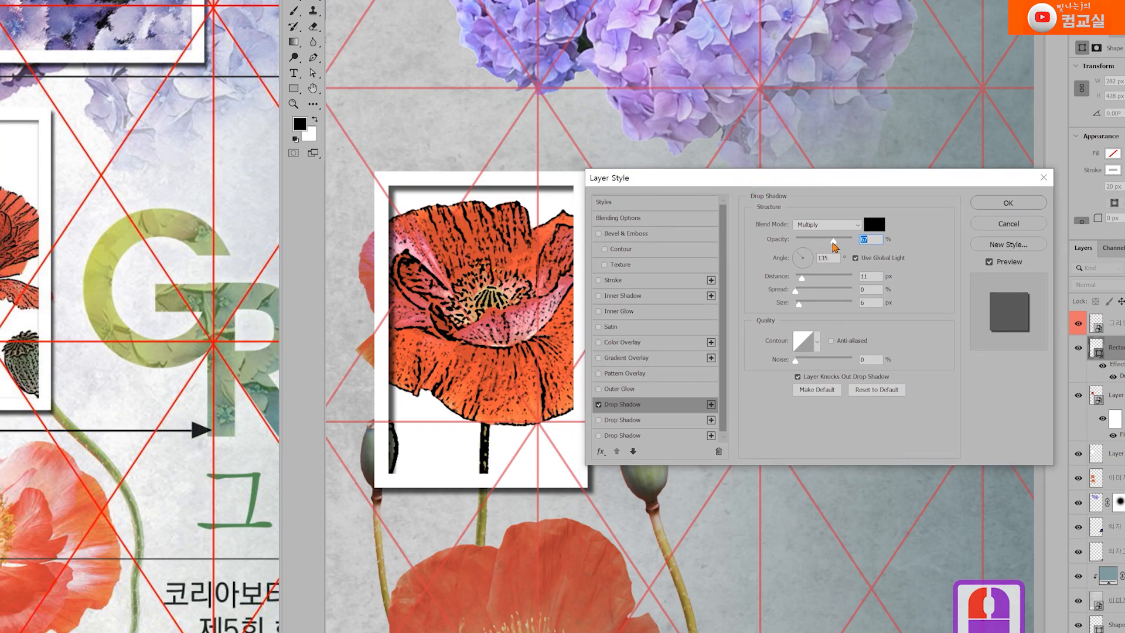
pyautogui.moveTo(837, 245); pyautogui.dragTo(827, 244)
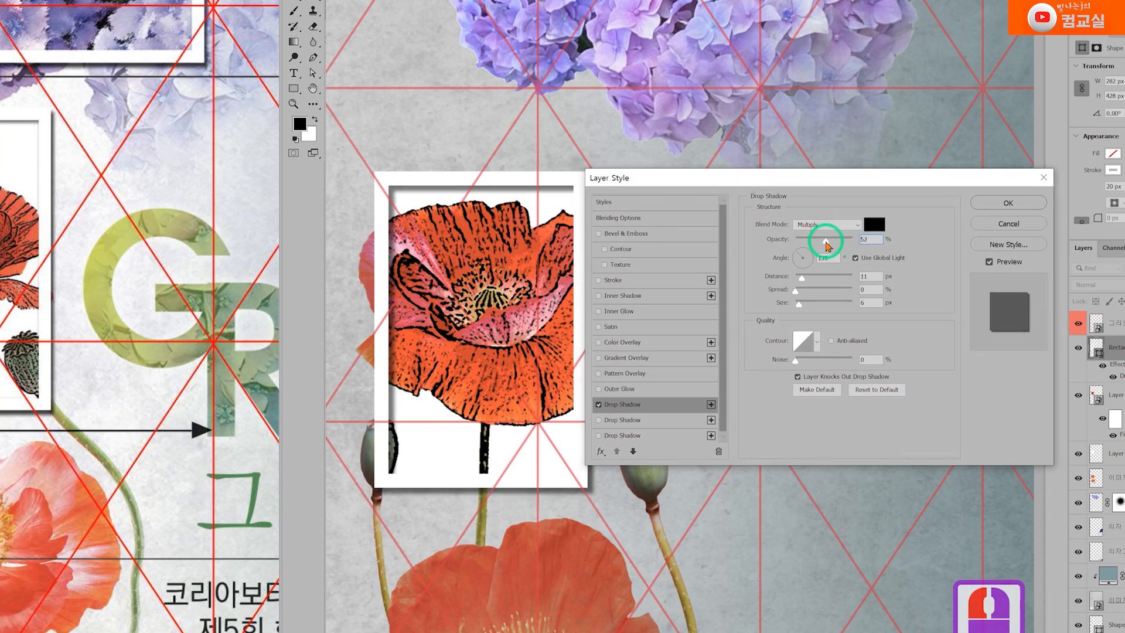
pyautogui.click(827, 245)
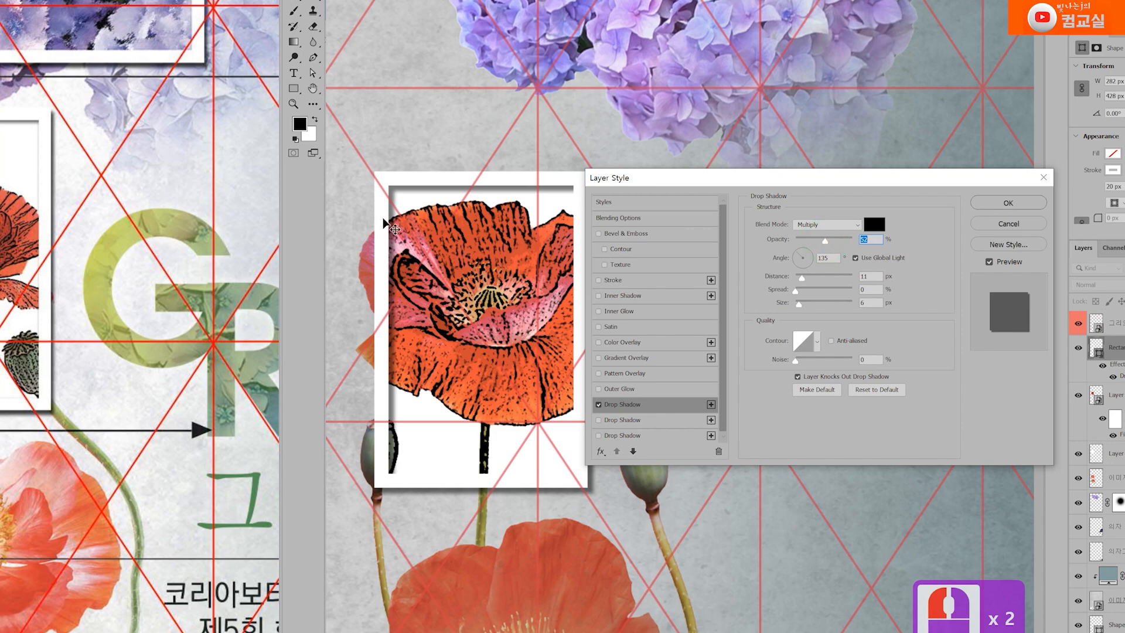
# Try a frame shadow distance of 9 px, testing different light angles and settling on 121°
pyautogui.moveTo(389, 203); pyautogui.dragTo(394, 210)
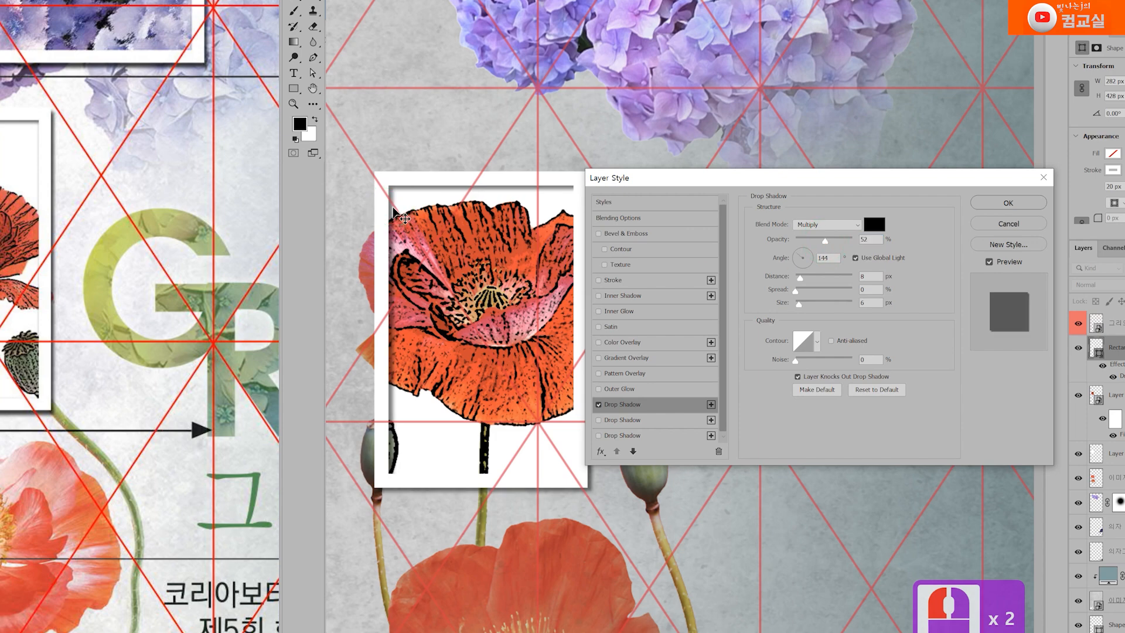
pyautogui.moveTo(394, 208); pyautogui.dragTo(394, 208)
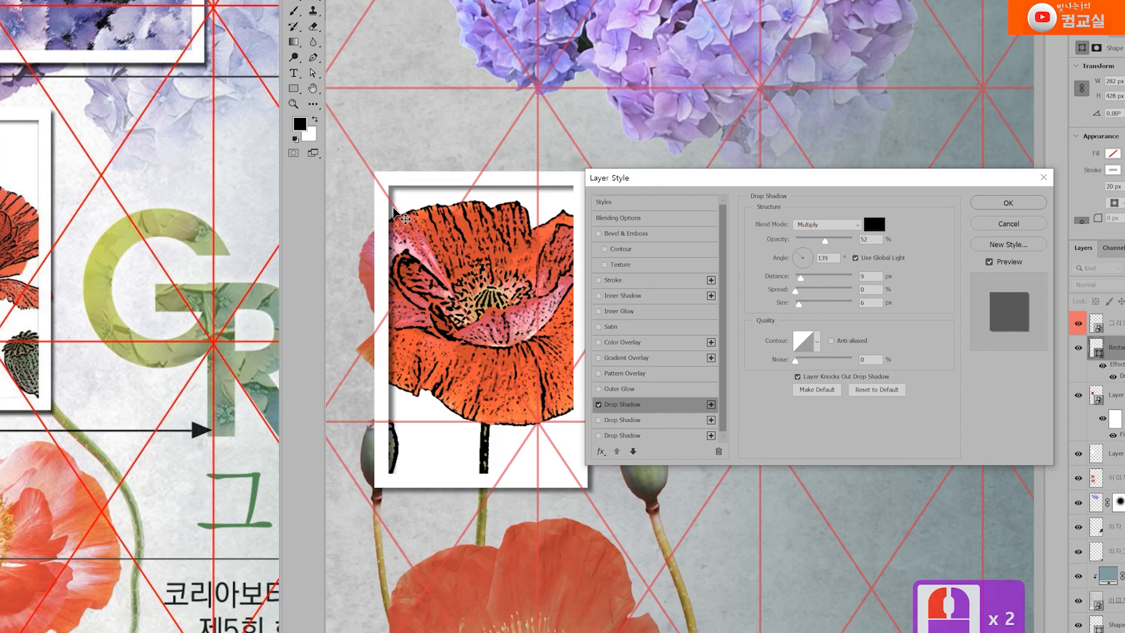
pyautogui.moveTo(659, 179); pyautogui.dragTo(725, 173)
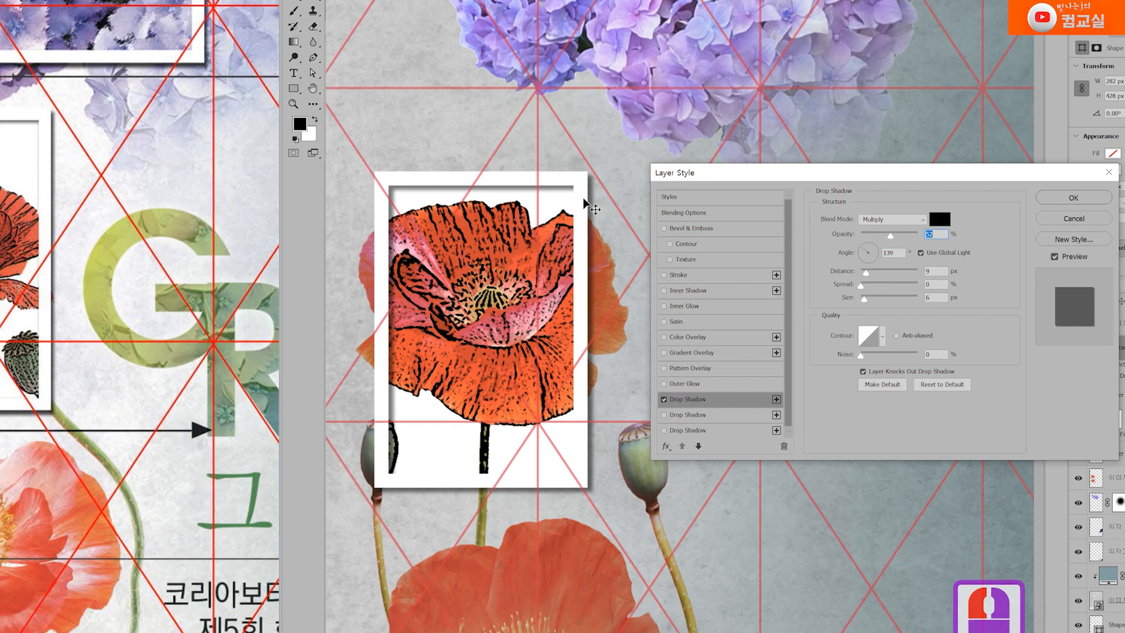
pyautogui.click(867, 253)
pyautogui.click(867, 252)
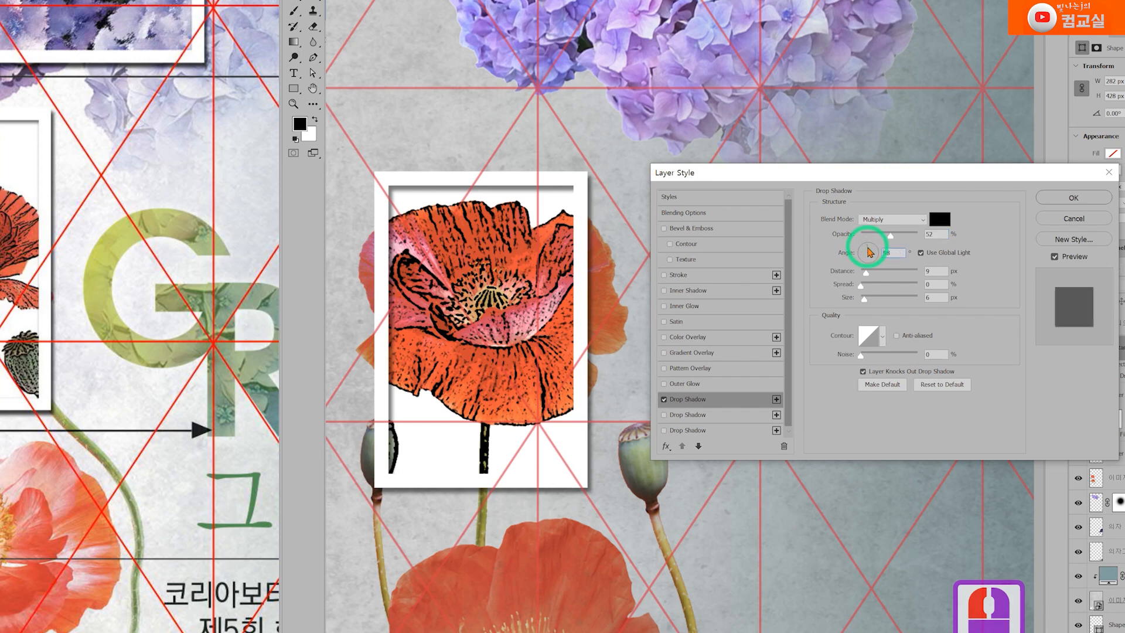
pyautogui.click(870, 252)
pyautogui.click(873, 253)
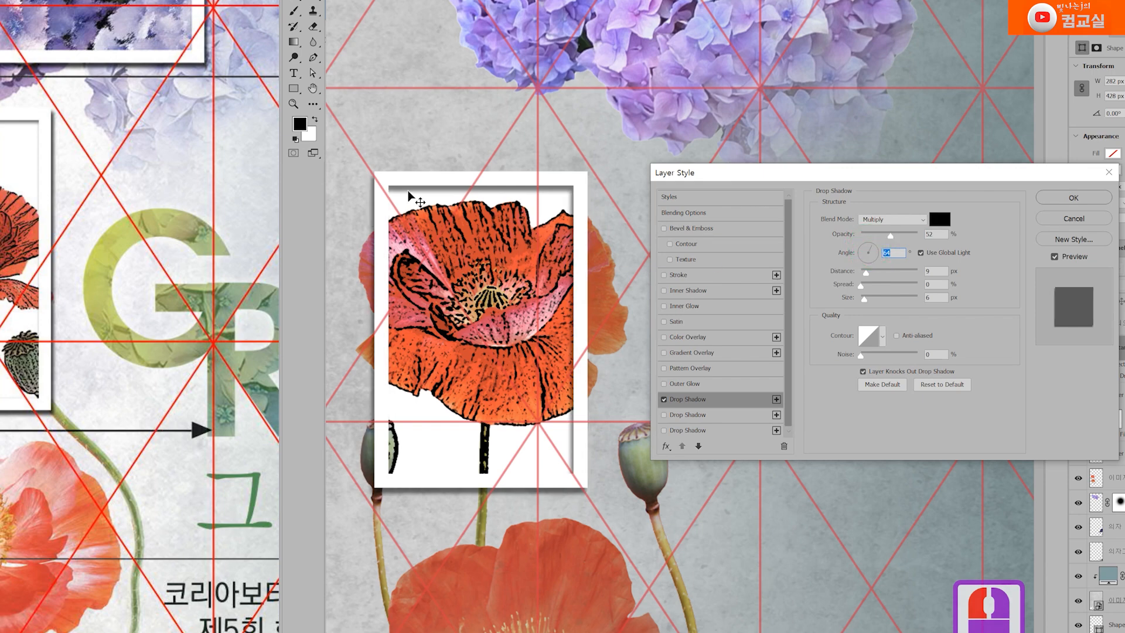
pyautogui.moveTo(873, 252); pyautogui.dragTo(866, 251)
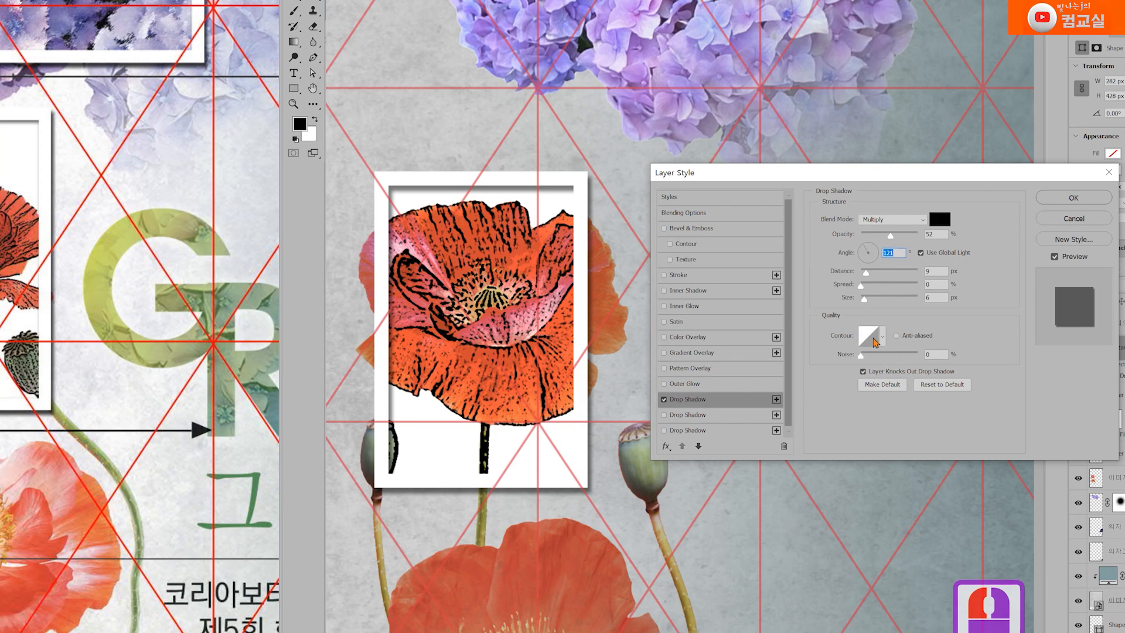
# Give the frame's drop shadow the half-round contour and reposition it to an angle of 116° and a distance of 6 px
pyautogui.click(883, 337)
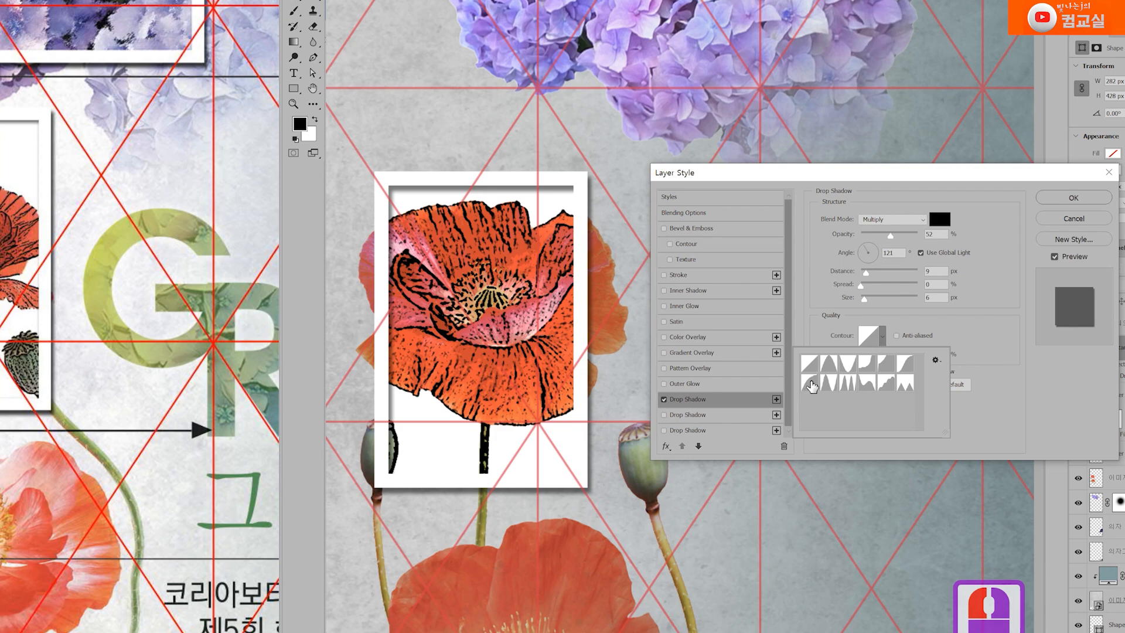
pyautogui.click(811, 384)
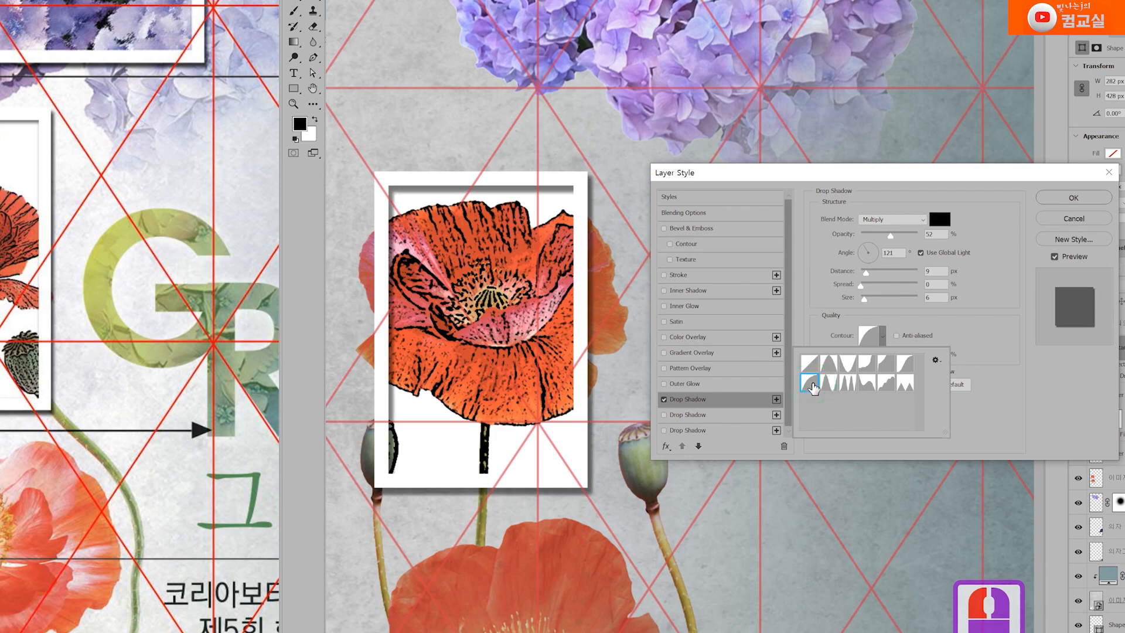
pyautogui.click(554, 197)
pyautogui.moveTo(554, 197); pyautogui.dragTo(549, 188)
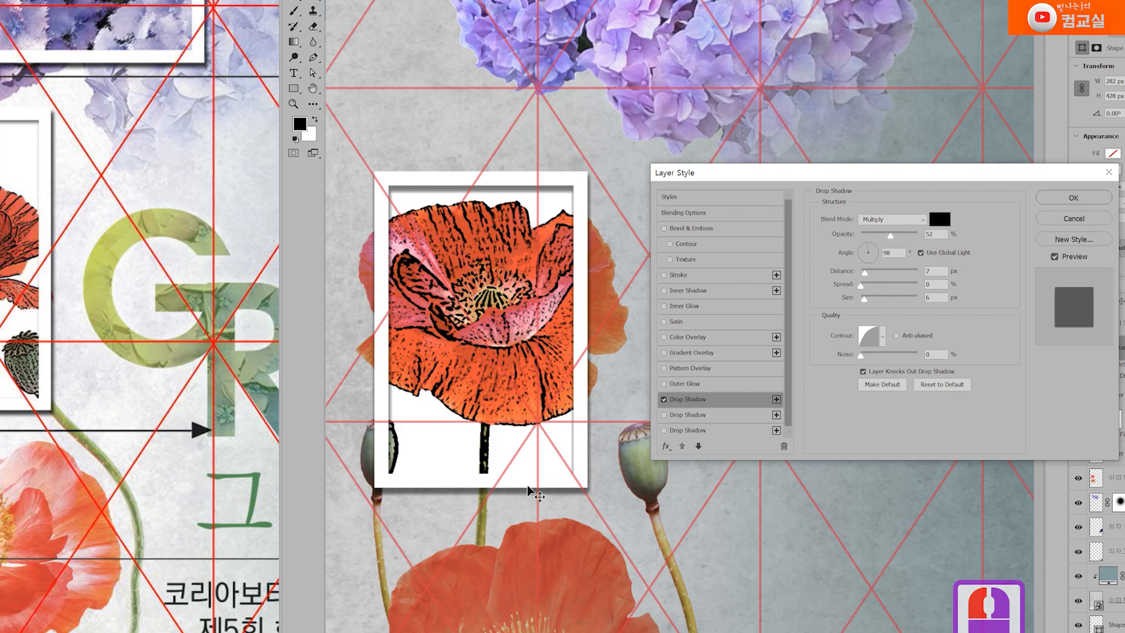
pyautogui.moveTo(431, 186); pyautogui.dragTo(432, 189)
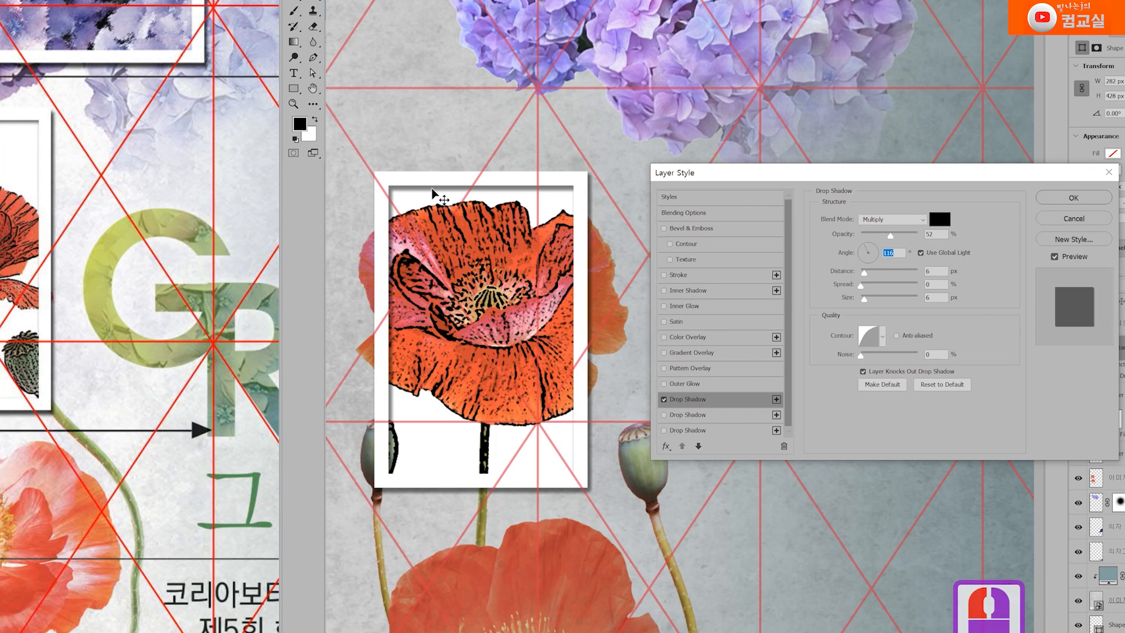
# Increase the frame shadow's size to about 8 px and apply the layer style
pyautogui.moveTo(866, 304); pyautogui.dragTo(868, 305)
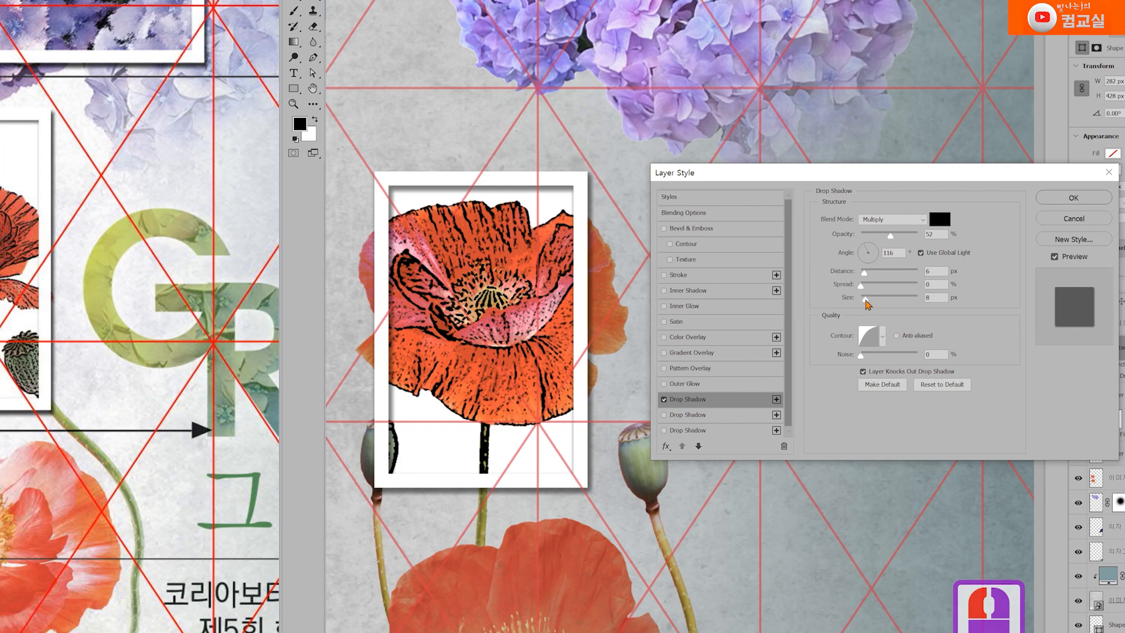
pyautogui.moveTo(867, 304); pyautogui.dragTo(867, 304)
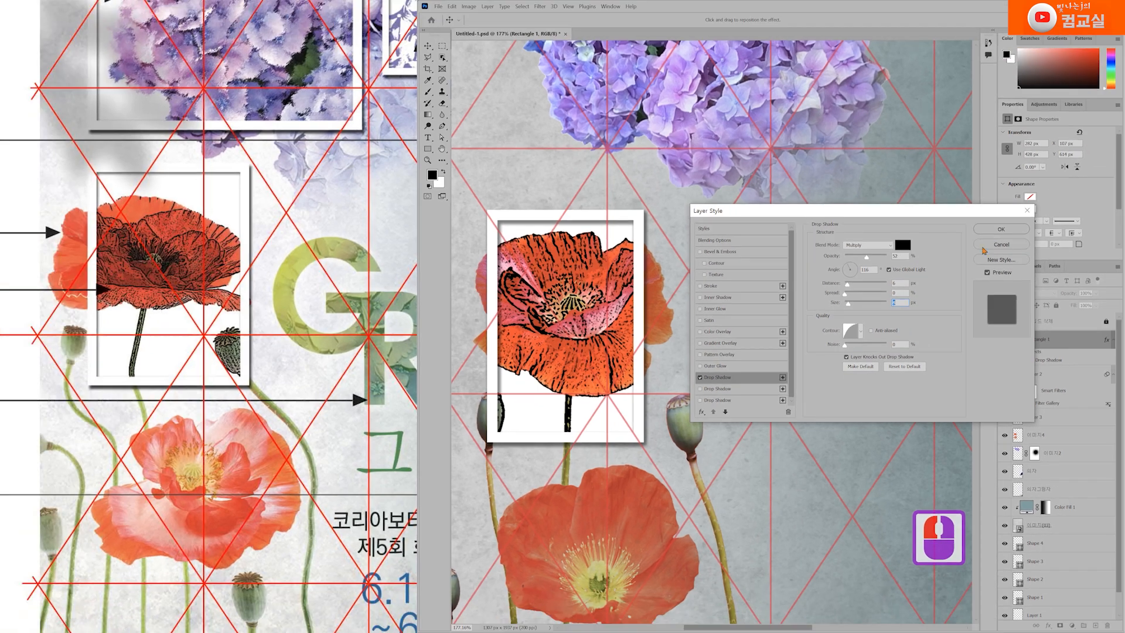
pyautogui.click(996, 230)
# Switch to the Move tool with the poppy's frame rectangle layer active
pyautogui.scroll(-3, 648, 311)
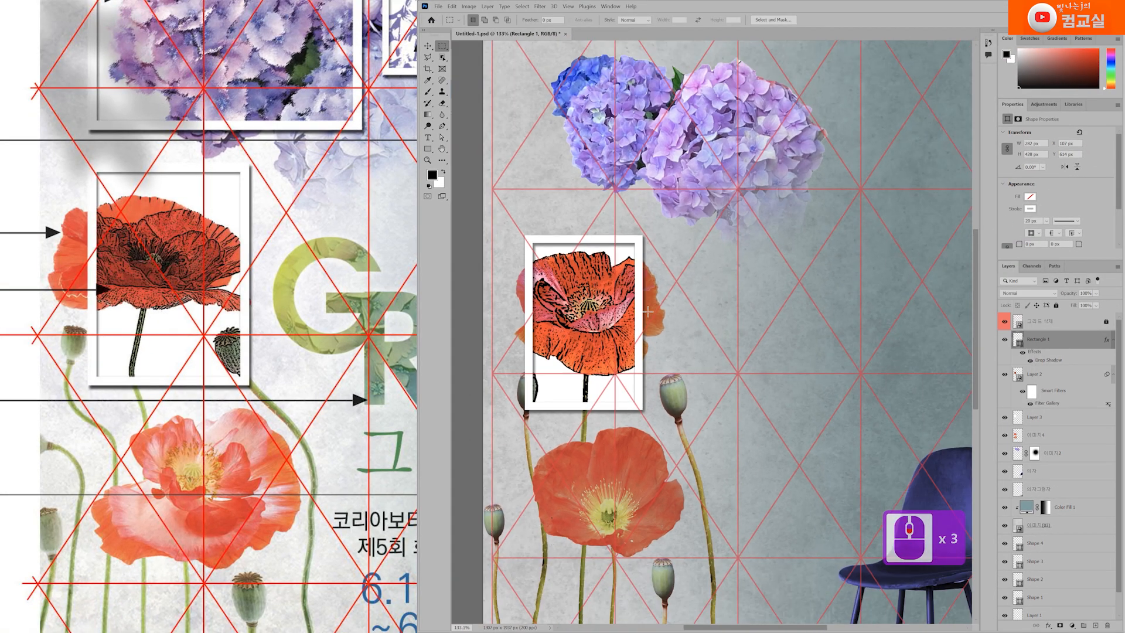
pyautogui.click(428, 46)
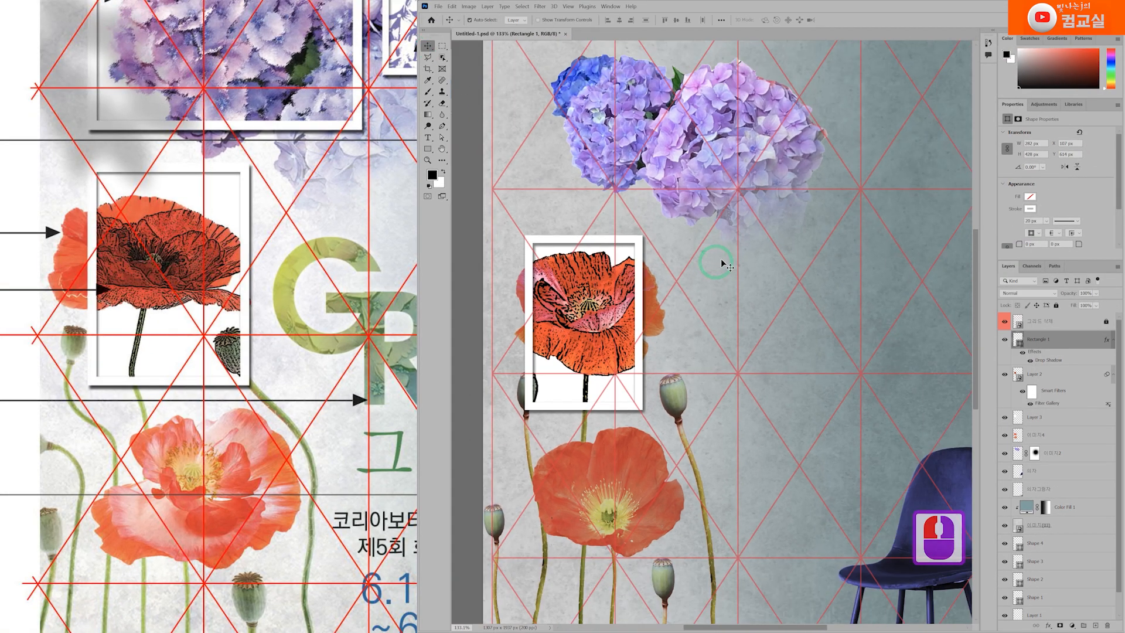
pyautogui.scroll(3, 761, 151)
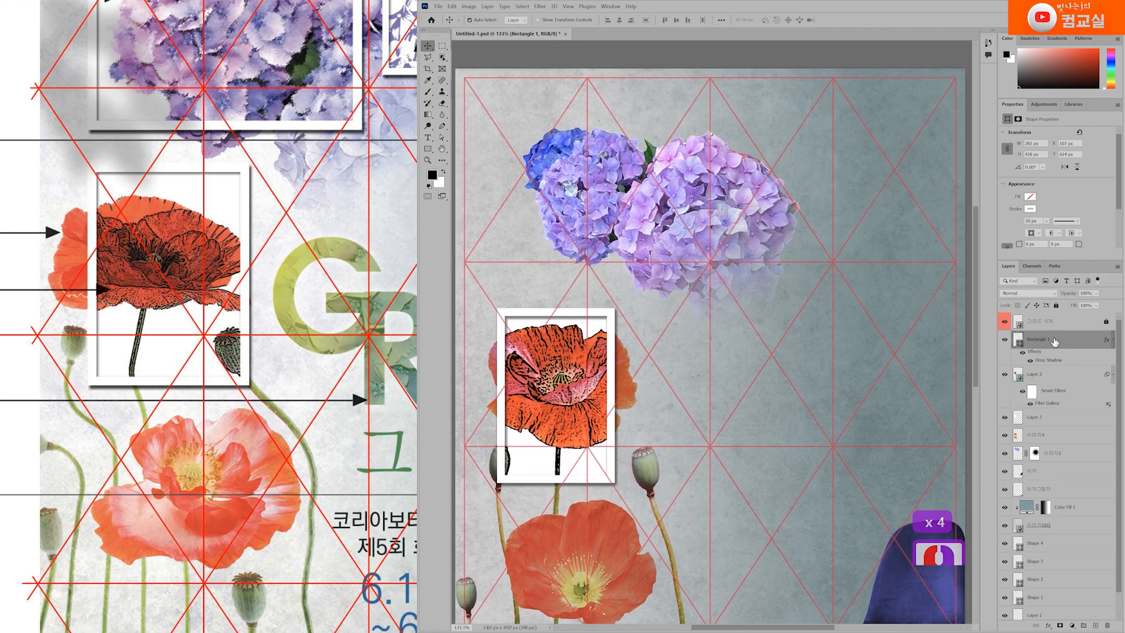
# Duplicate the white poppy frame on the Rectangle 1 layer four times, placing the copies over the hydrangeas and the empty right-hand background
pyautogui.click(1021, 342)
pyautogui.click(1072, 339)
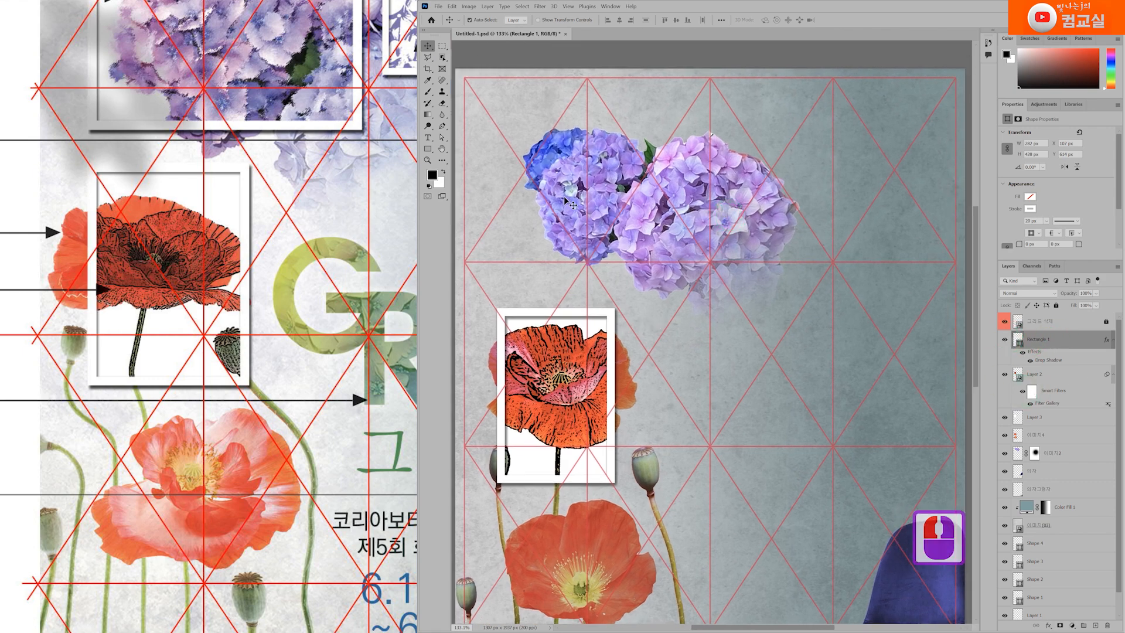
pyautogui.scroll(-8, 324, 122)
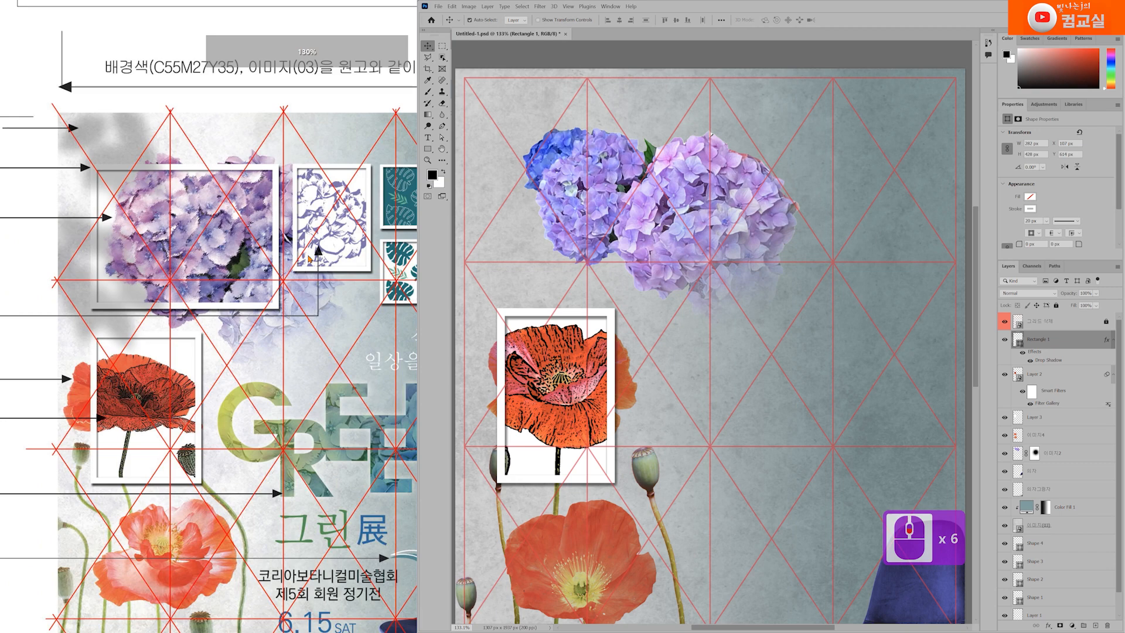
pyautogui.click(571, 317)
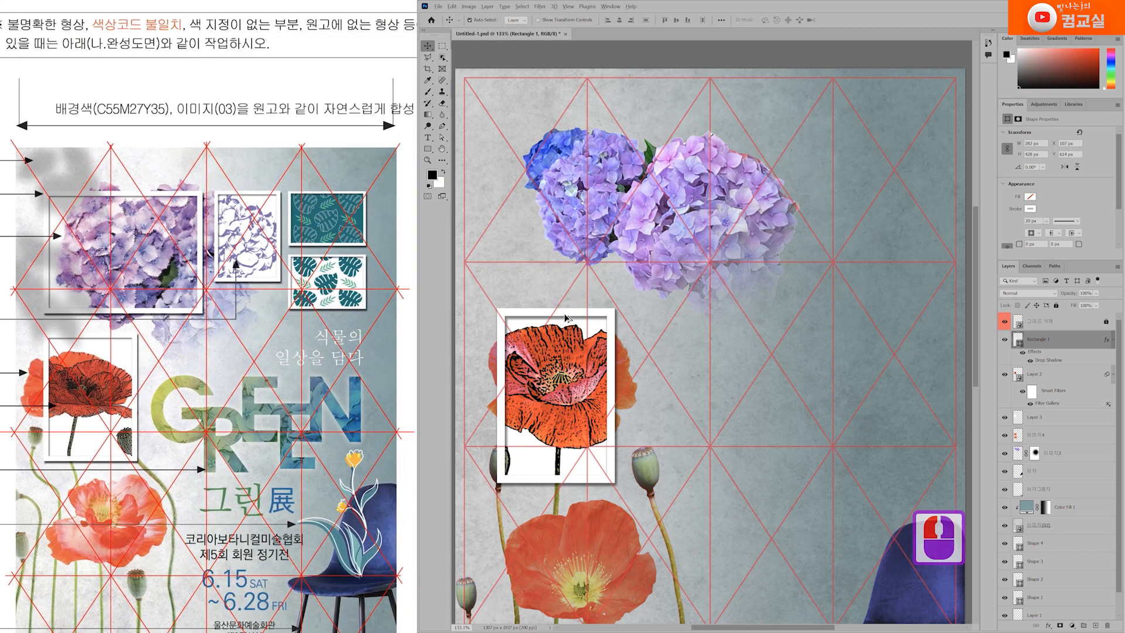
pyautogui.moveTo(567, 318); pyautogui.dragTo(886, 362)
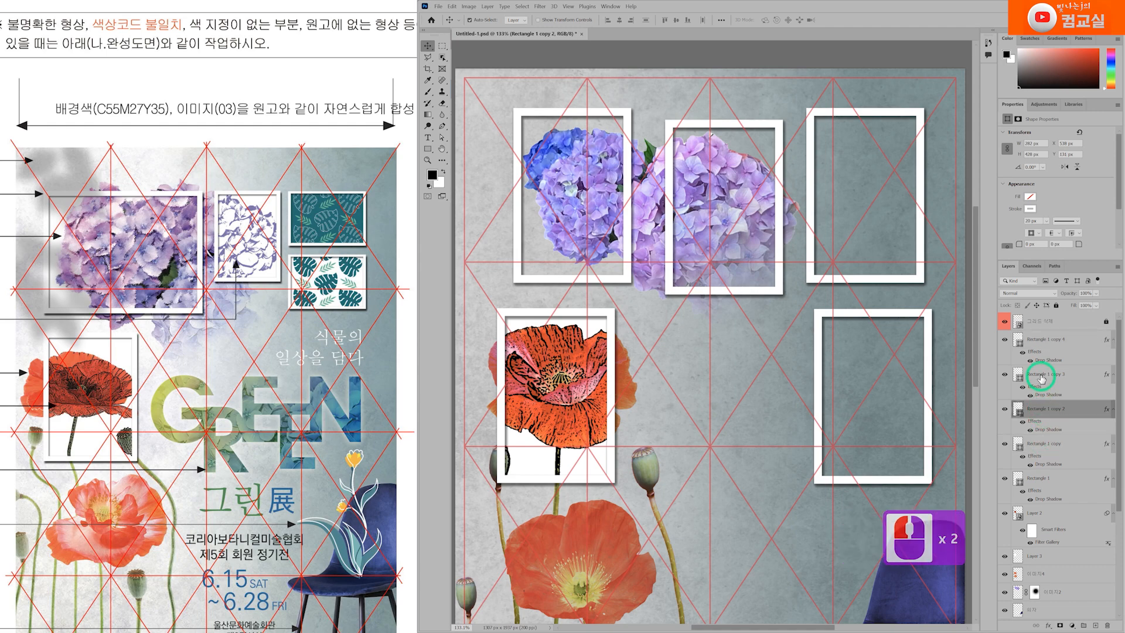
# Rename the first frame copy's layer Rectangle 2 and the second copy's layer Rectangle 3
pyautogui.click(1042, 447)
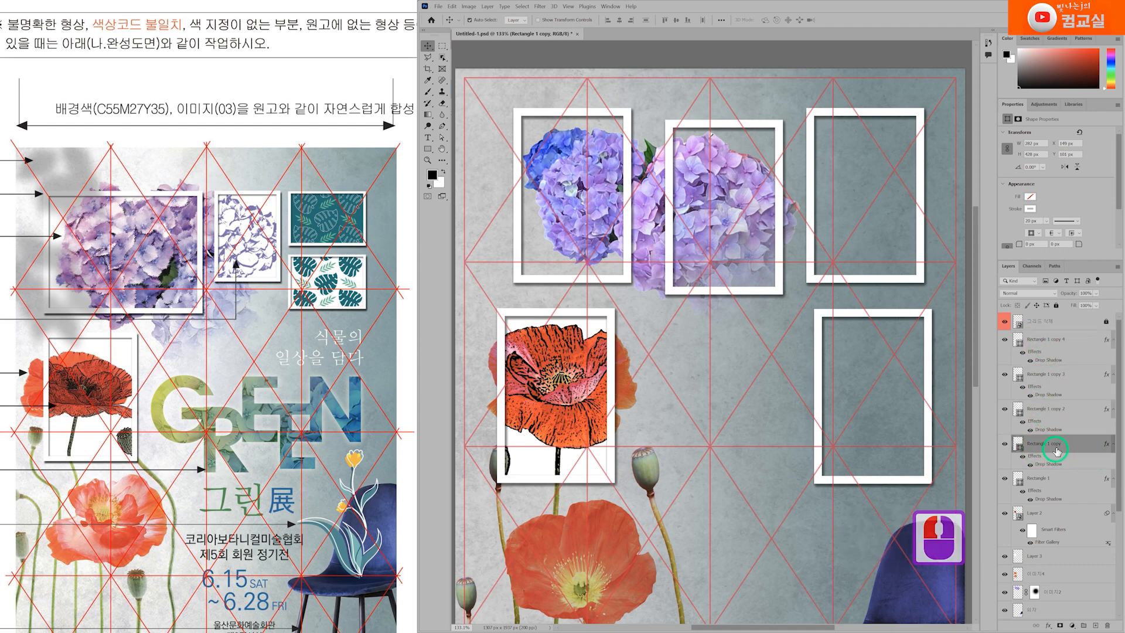
pyautogui.doubleClick(1049, 444)
pyautogui.write('Rectangle 2')
pyautogui.click(1052, 413)
pyautogui.doubleClick(1052, 410)
pyautogui.write('Rectangle 3')
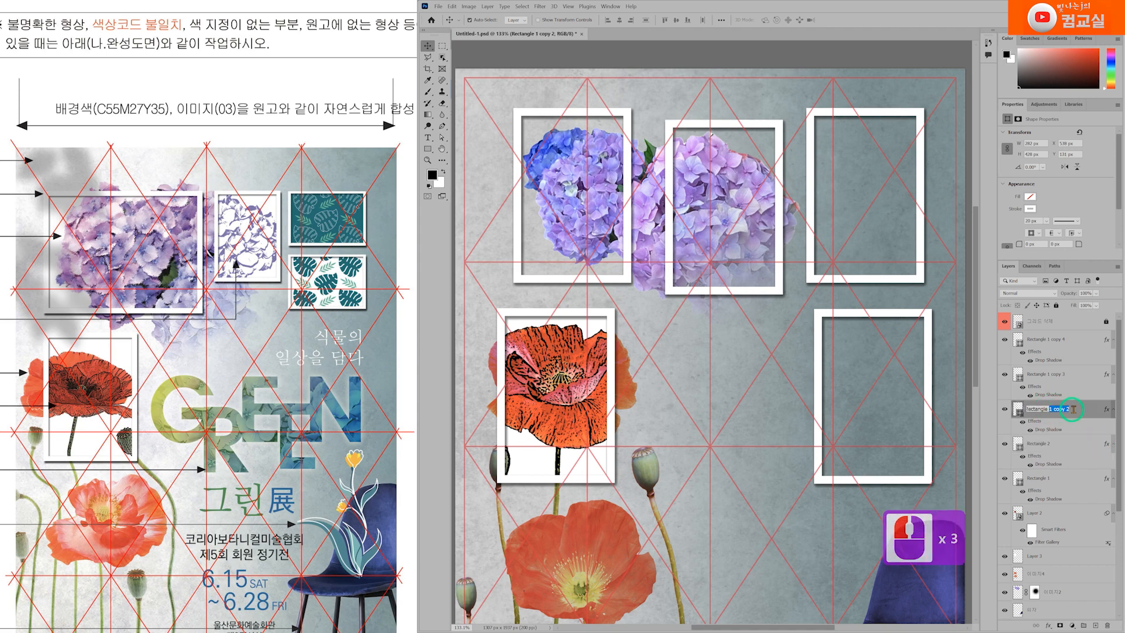
# Rename the third frame copy's layer Rectangle 4 and the fourth copy's layer Rectangle 5
pyautogui.click(1052, 382)
pyautogui.doubleClick(1052, 382)
pyautogui.moveTo(1049, 376); pyautogui.dragTo(1100, 379)
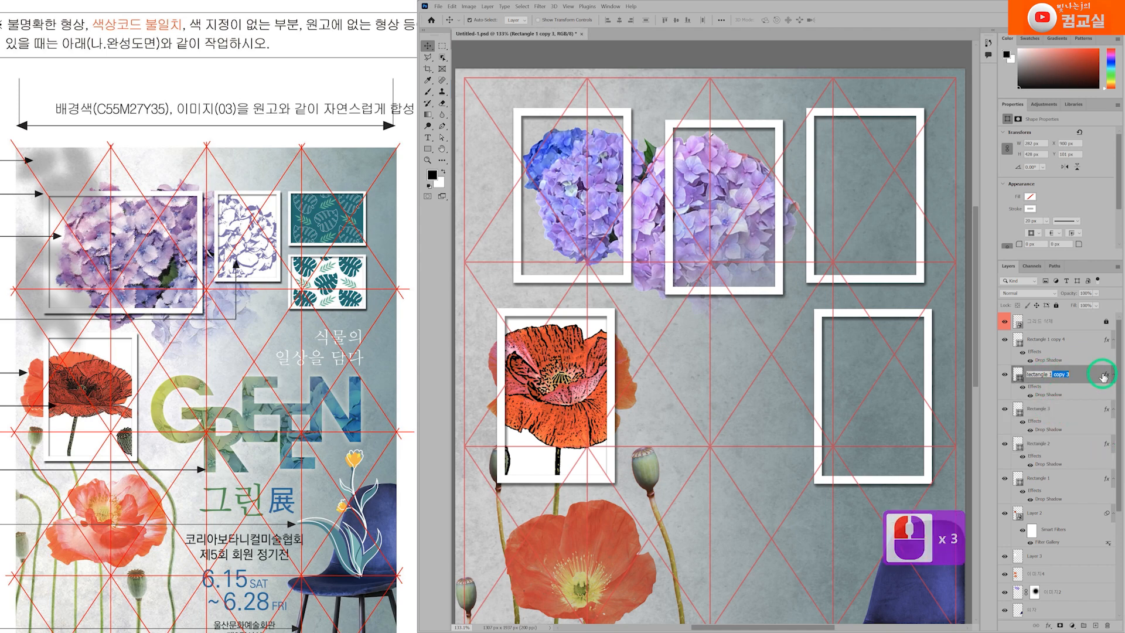
pyautogui.press('BackSpace')
pyautogui.write('4')
pyautogui.click(1049, 341)
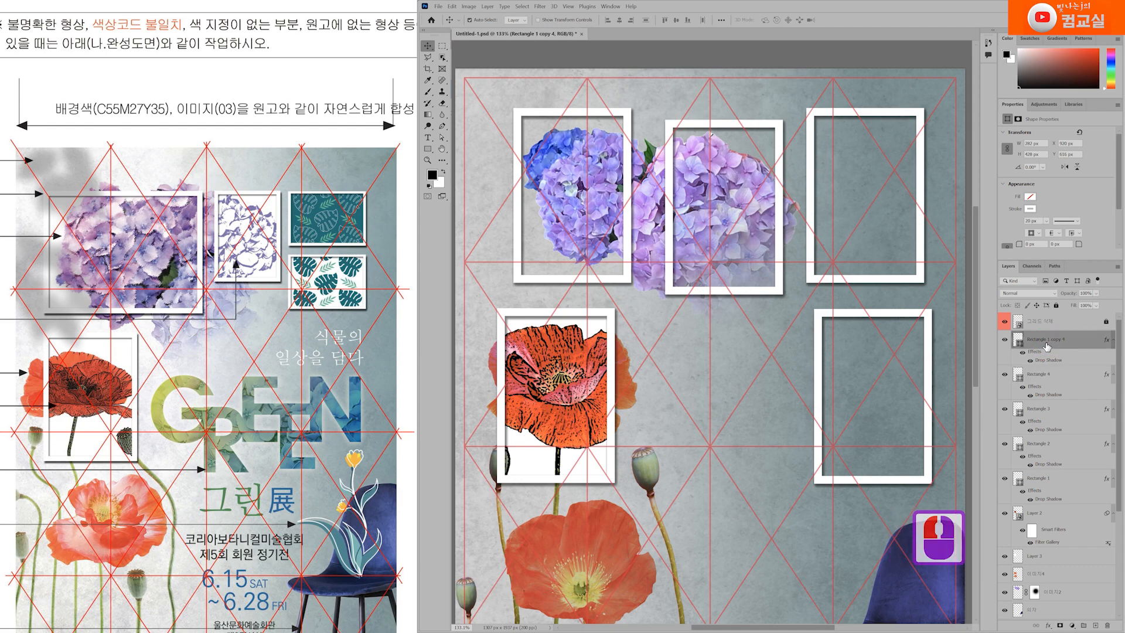
pyautogui.doubleClick(1049, 341)
pyautogui.moveTo(1050, 339); pyautogui.dragTo(1104, 340)
pyautogui.write('5')
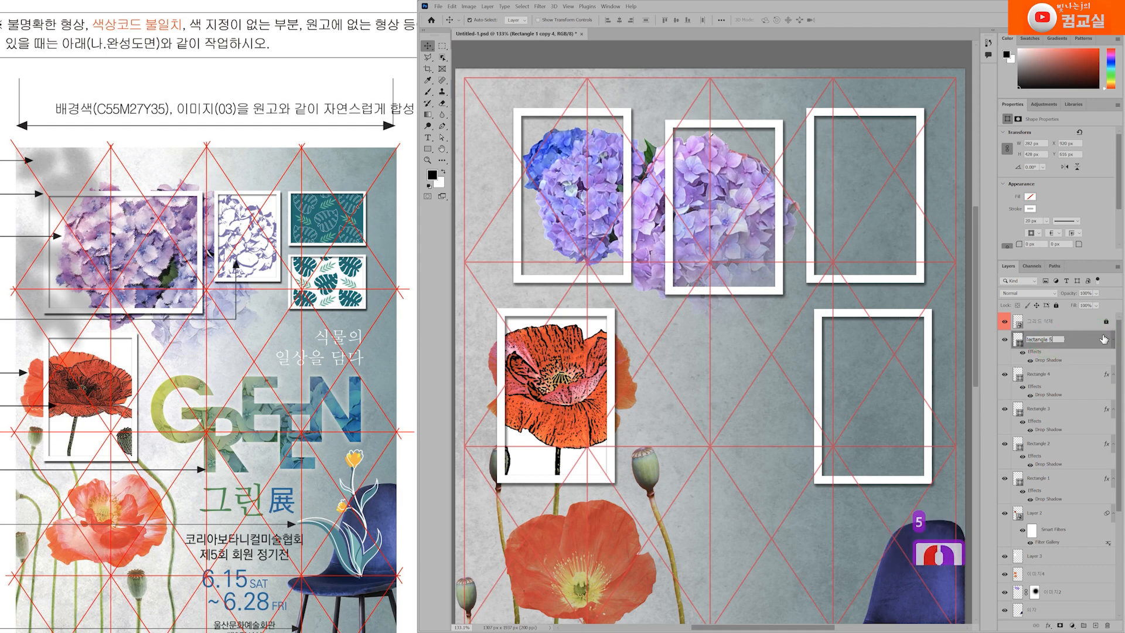
pyautogui.press('Return')
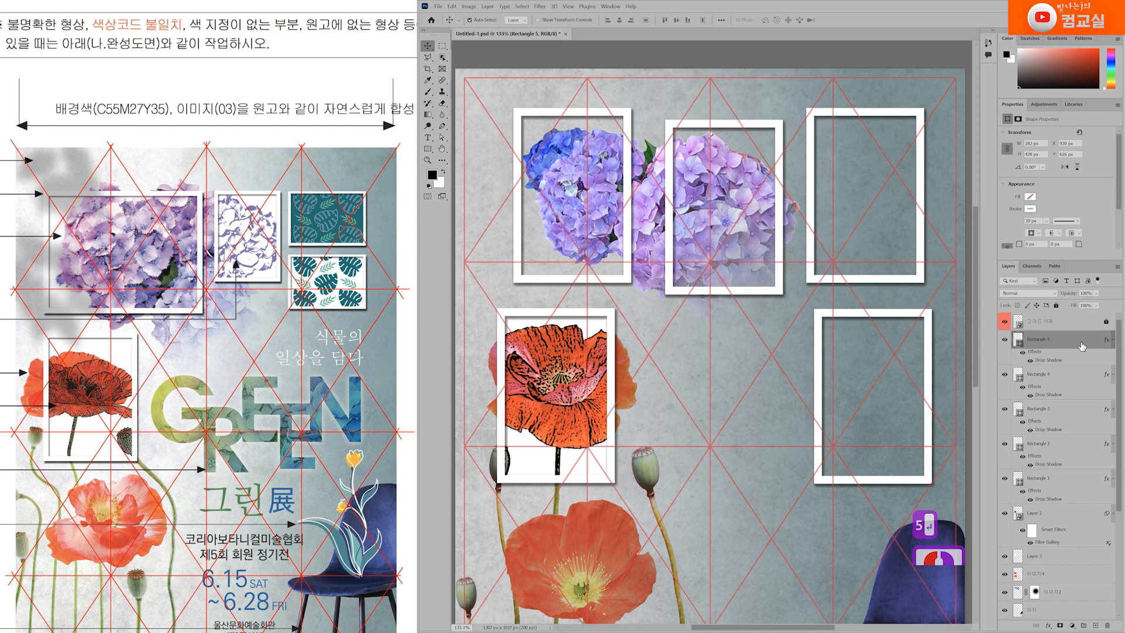
# Hide the Rectangle 5, Rectangle 4 and Rectangle 3 layers, and check which frame Rectangle 2 is by toggling its visibility
pyautogui.click(1004, 340)
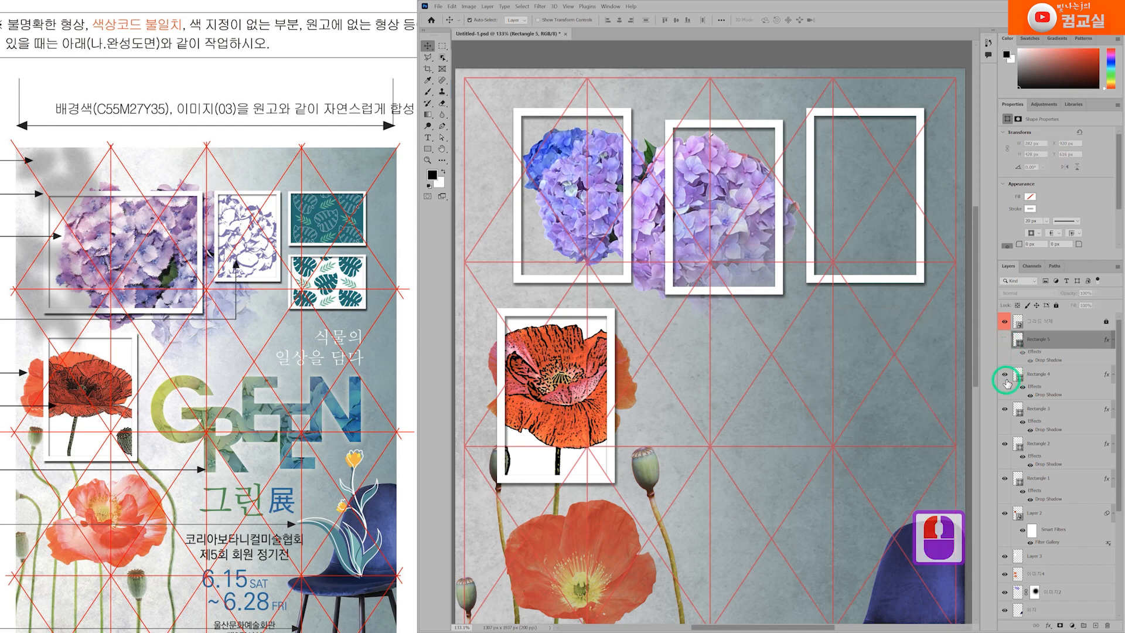
pyautogui.click(1005, 374)
pyautogui.click(1005, 408)
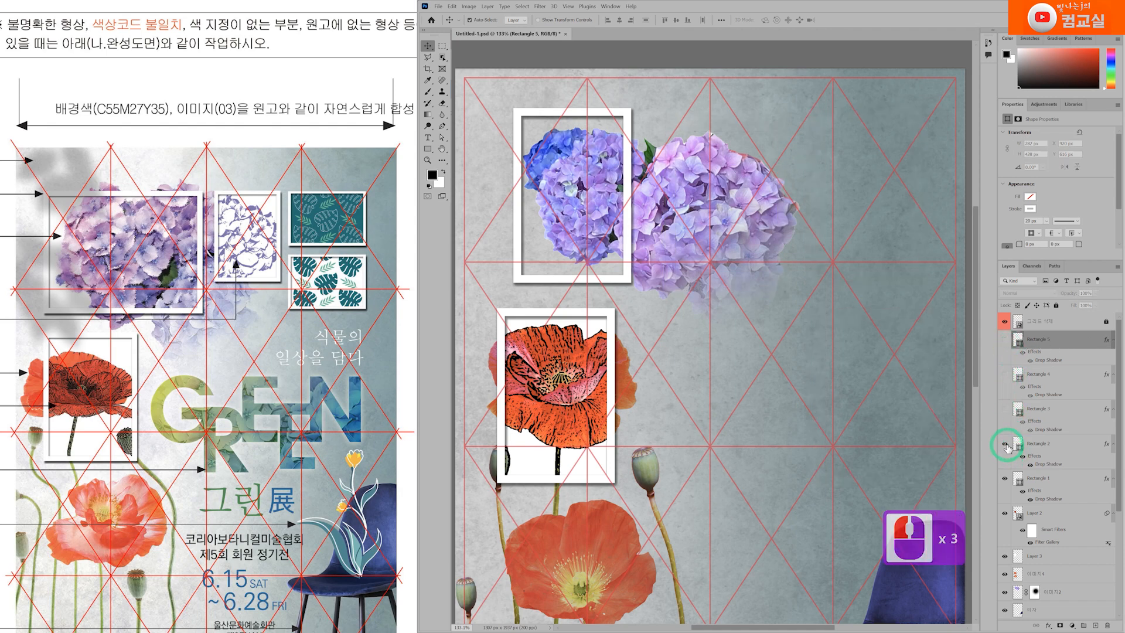
pyautogui.click(1006, 445)
pyautogui.click(1006, 445)
pyautogui.click(1005, 445)
pyautogui.click(1005, 445)
# Transform the Rectangle 2 frame into a landscape frame about 488 × 359 px around the hydrangeas, above the poppy frame
pyautogui.click(1054, 447)
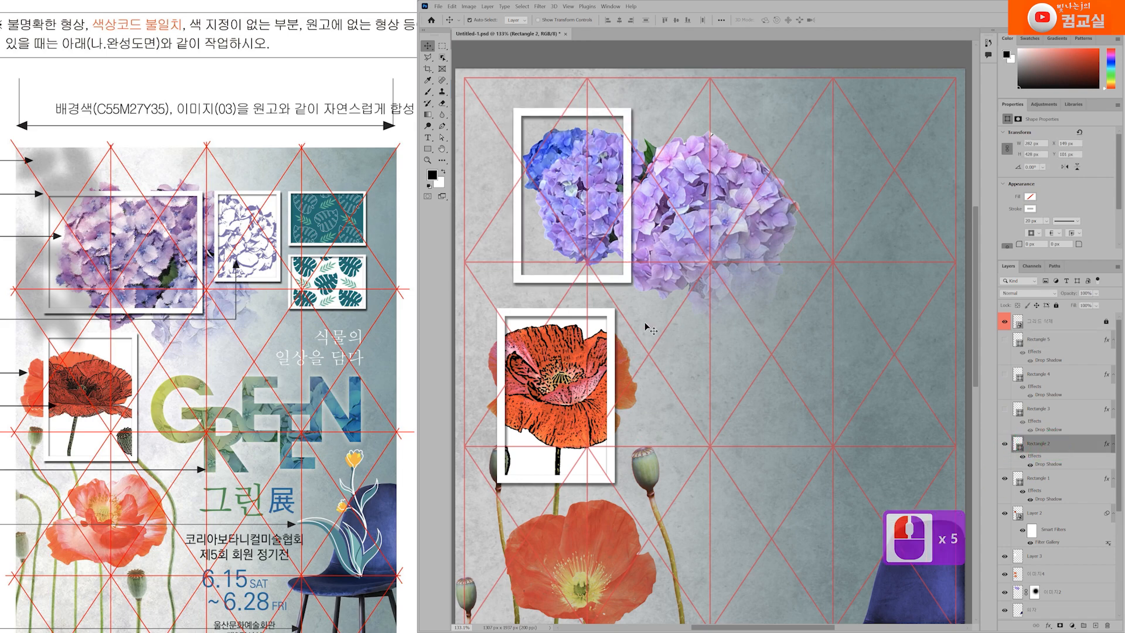
pyautogui.hotkey('ctrl', 't')
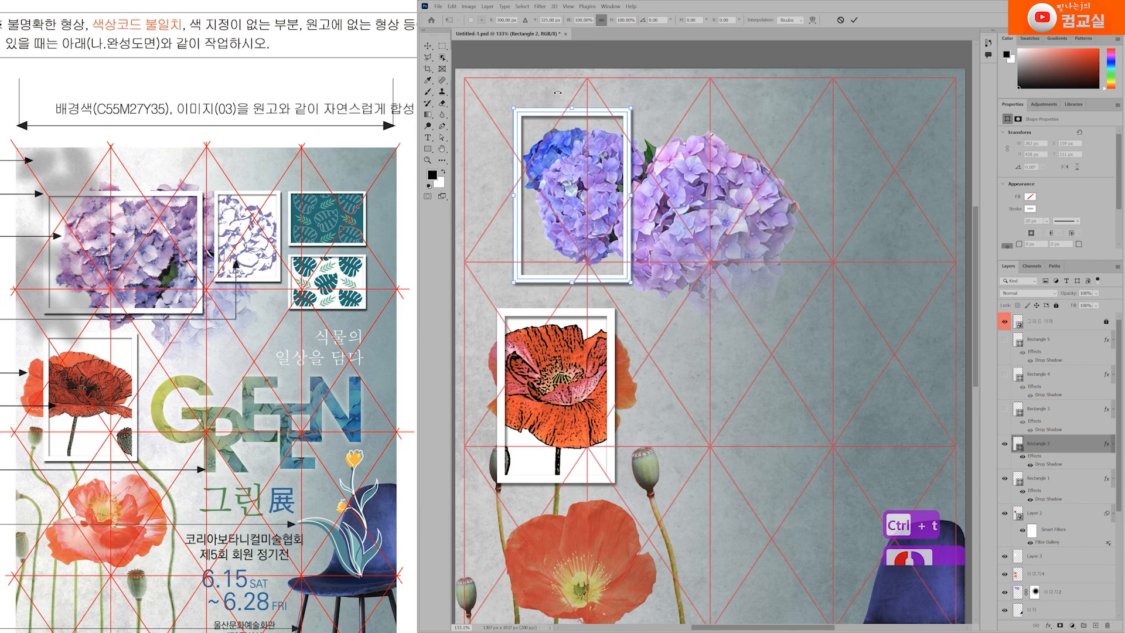
pyautogui.scroll(1, 554, 97)
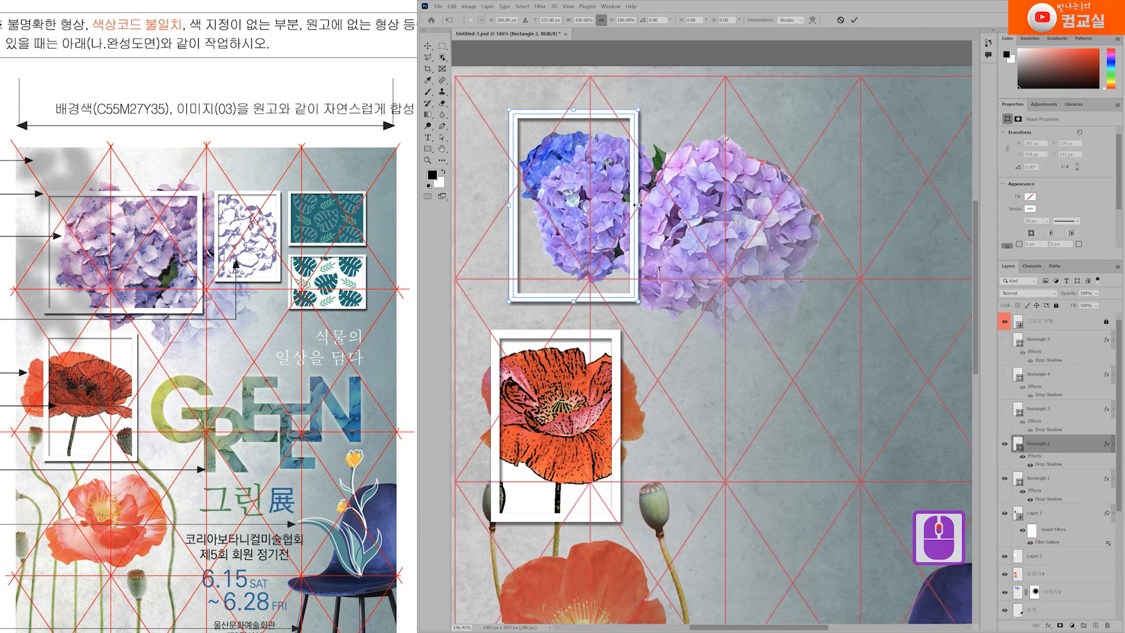
pyautogui.moveTo(604, 120); pyautogui.dragTo(585, 145)
pyautogui.moveTo(620, 237); pyautogui.dragTo(717, 251)
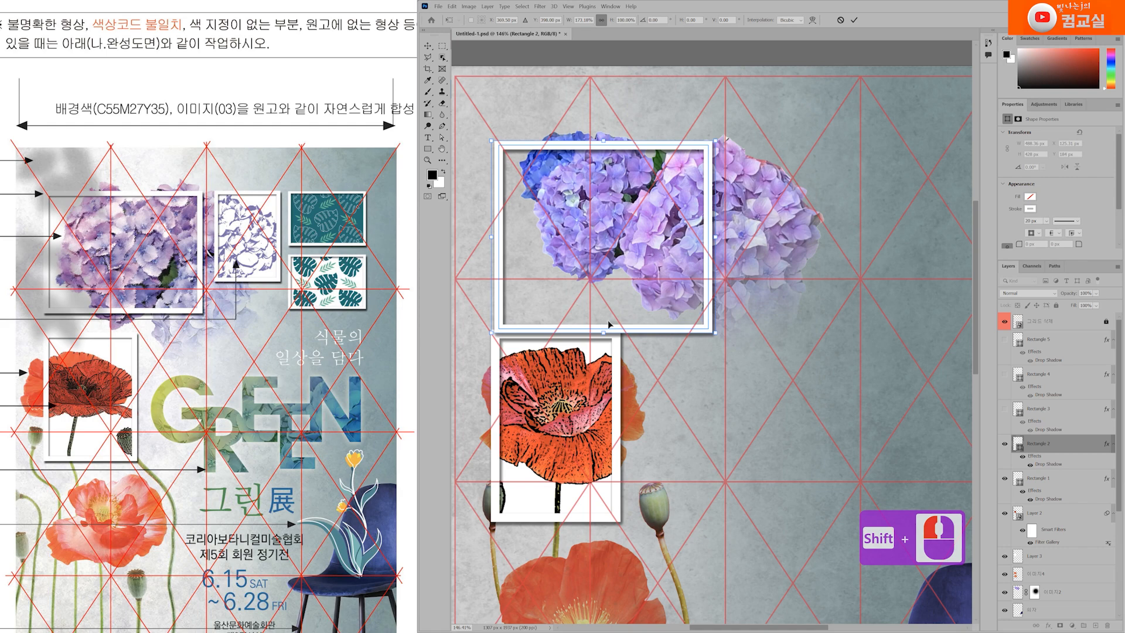
pyautogui.moveTo(604, 333); pyautogui.dragTo(608, 299)
pyautogui.click(1047, 448)
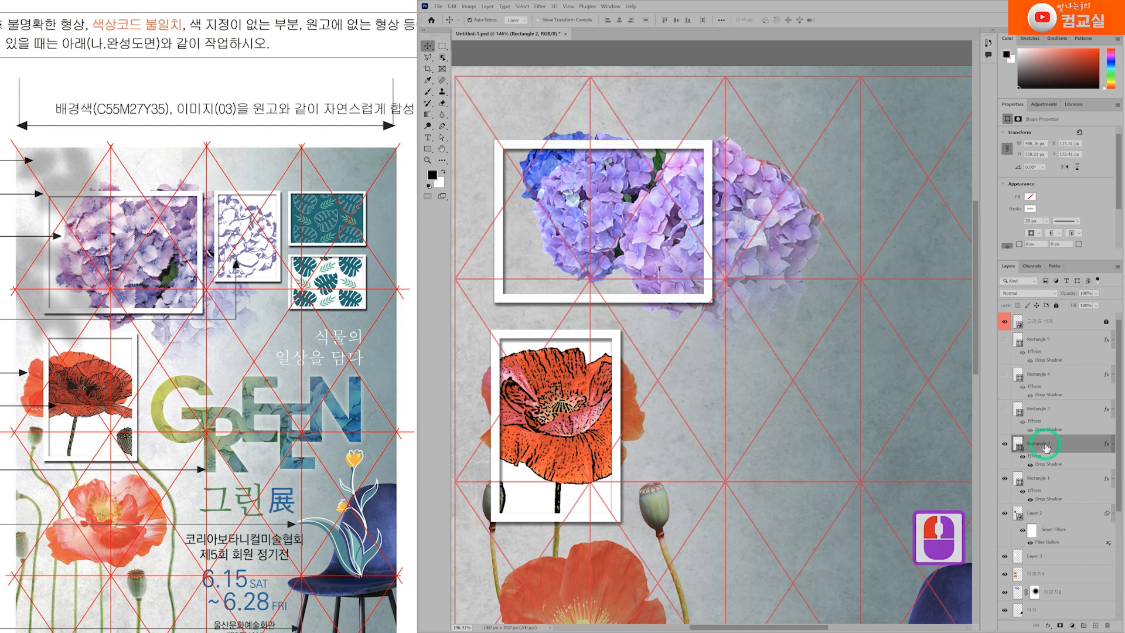
# On the hydrangea image layer, make a rectangular selection about 491 × 361 px along the middle of the Rectangle 2 frame's border
pyautogui.scroll(-7, 644, 303)
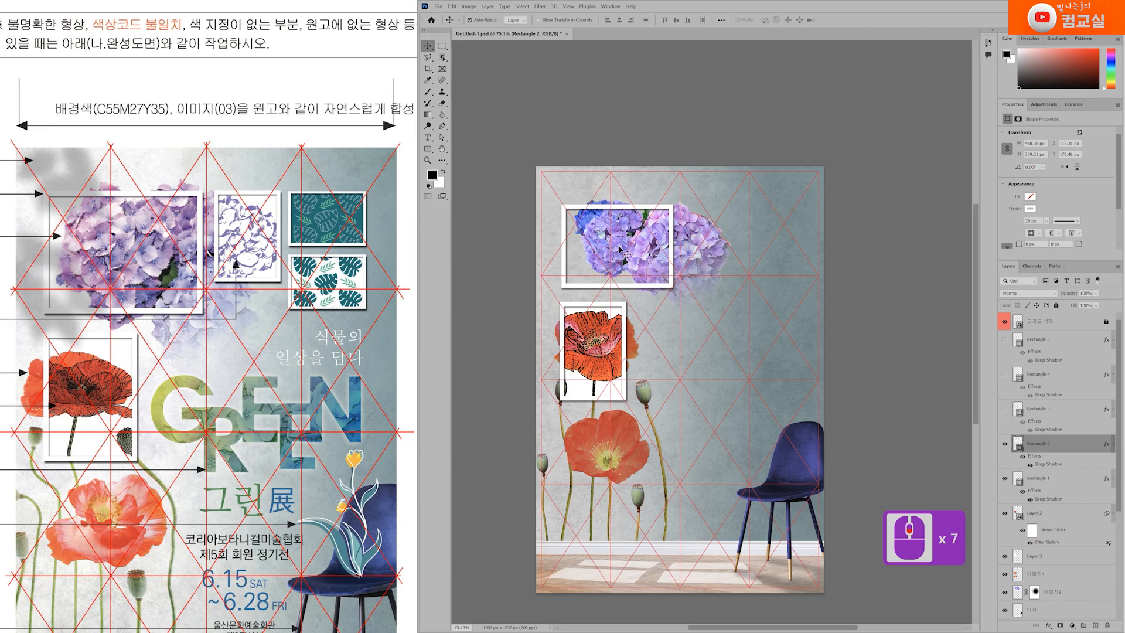
pyautogui.scroll(6, 628, 288)
pyautogui.scroll(1, 628, 289)
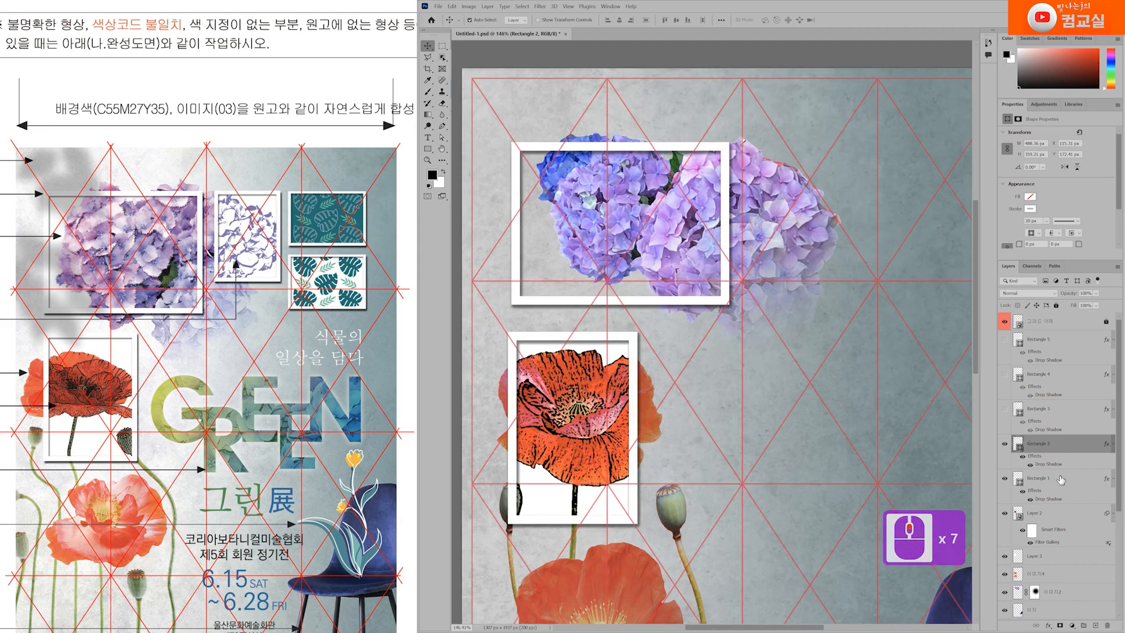
pyautogui.scroll(-4, 1055, 528)
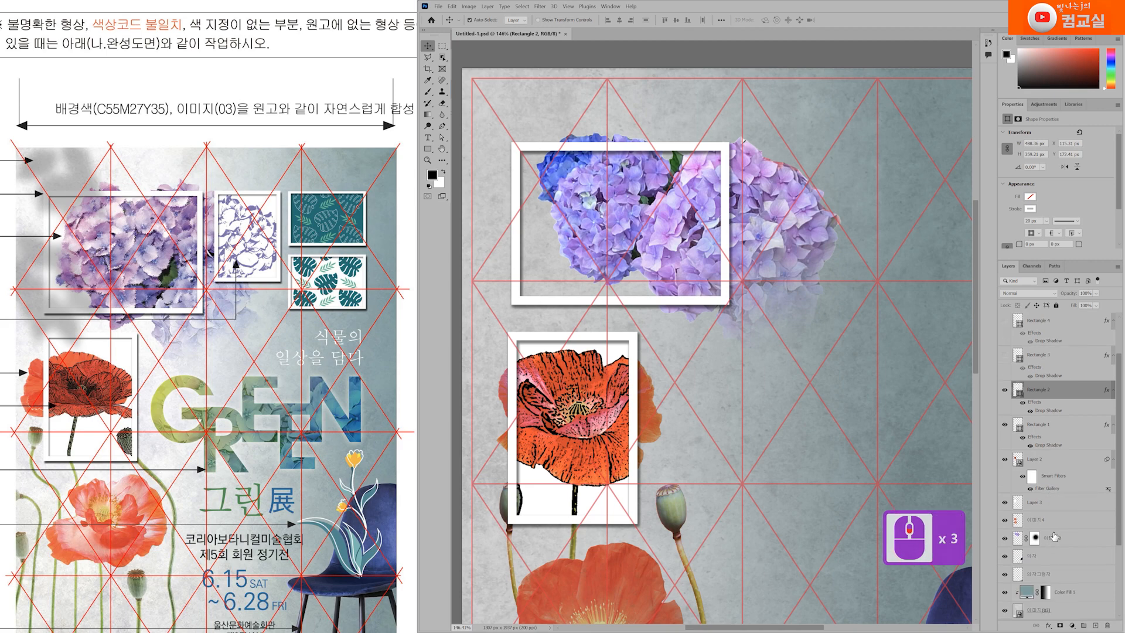
pyautogui.scroll(-1, 1056, 521)
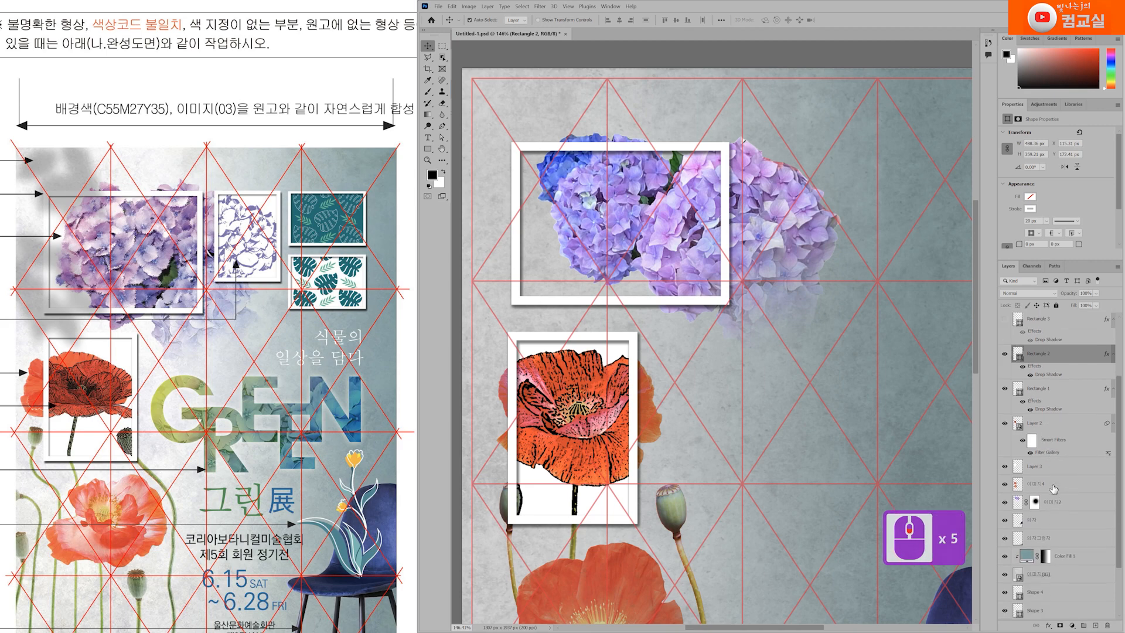
pyautogui.click(1073, 502)
pyautogui.click(1004, 502)
pyautogui.click(1004, 502)
pyautogui.scroll(1, 596, 131)
pyautogui.scroll(1, 525, 157)
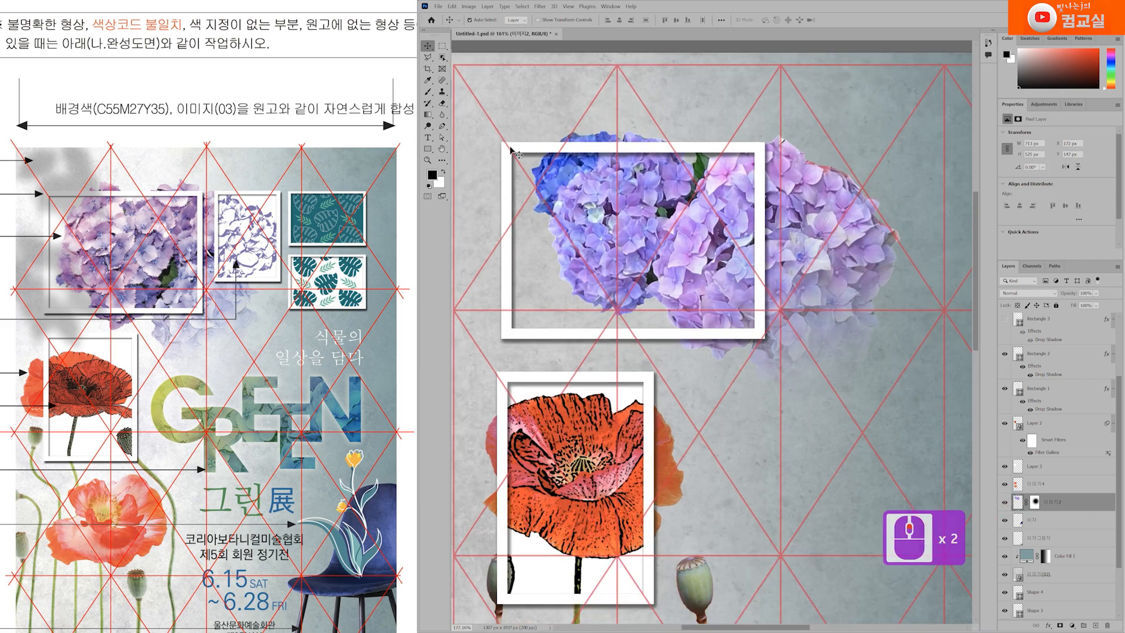
pyautogui.click(442, 46)
pyautogui.moveTo(509, 146); pyautogui.dragTo(763, 334)
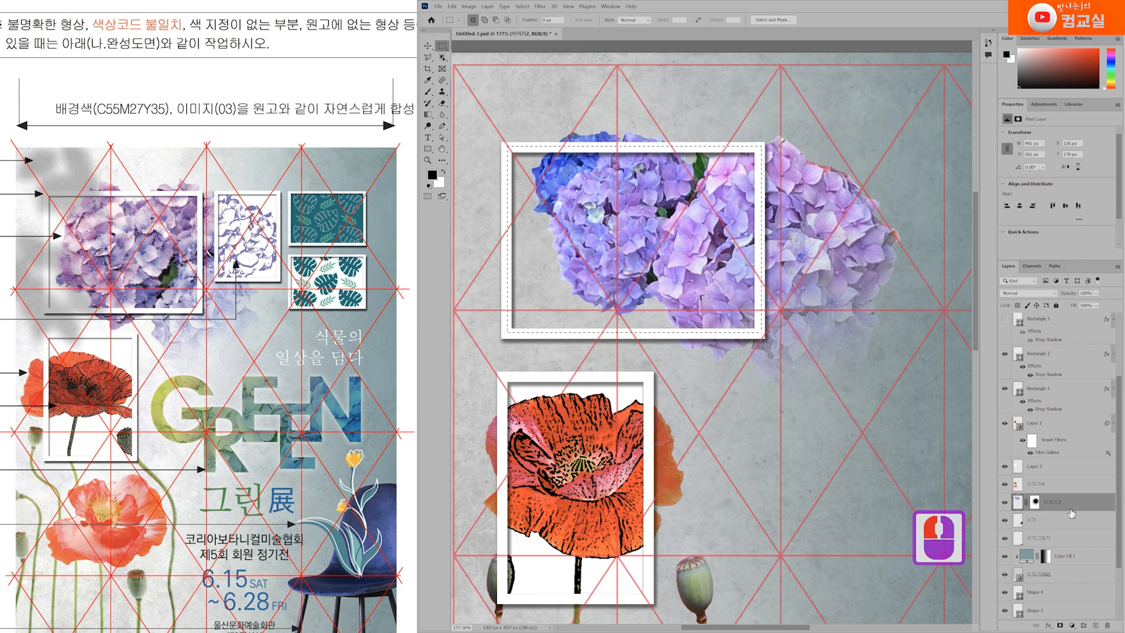
# Copy the selected part of the hydrangea image to a new layer and check it with the original layer temporarily hidden
pyautogui.doubleClick(1020, 503)
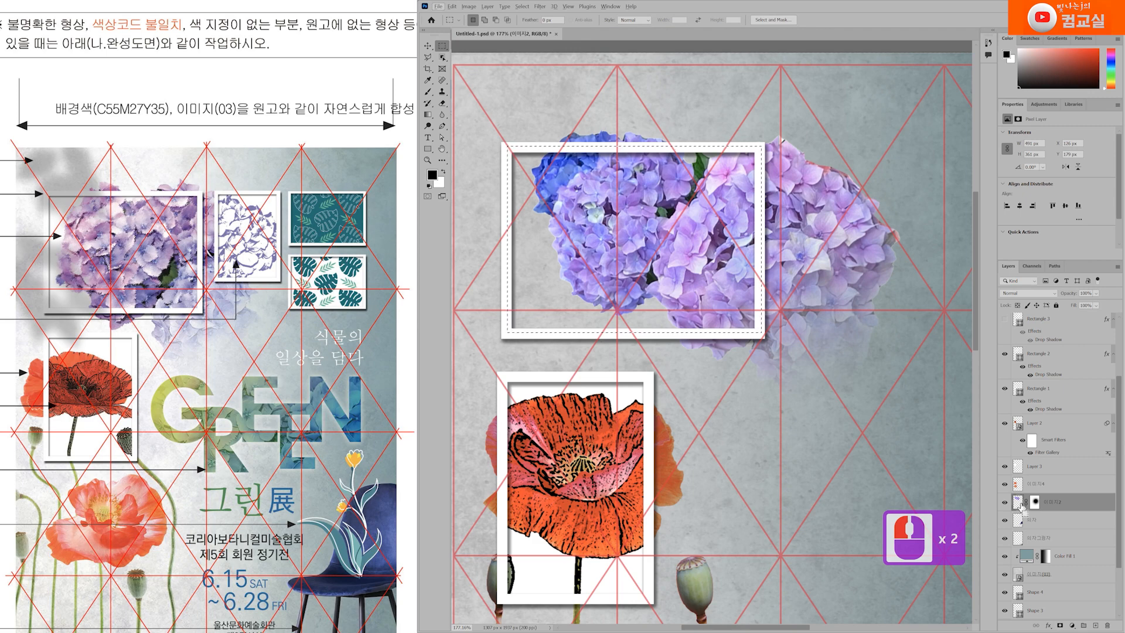
pyautogui.hotkey('ctrl', 'j')
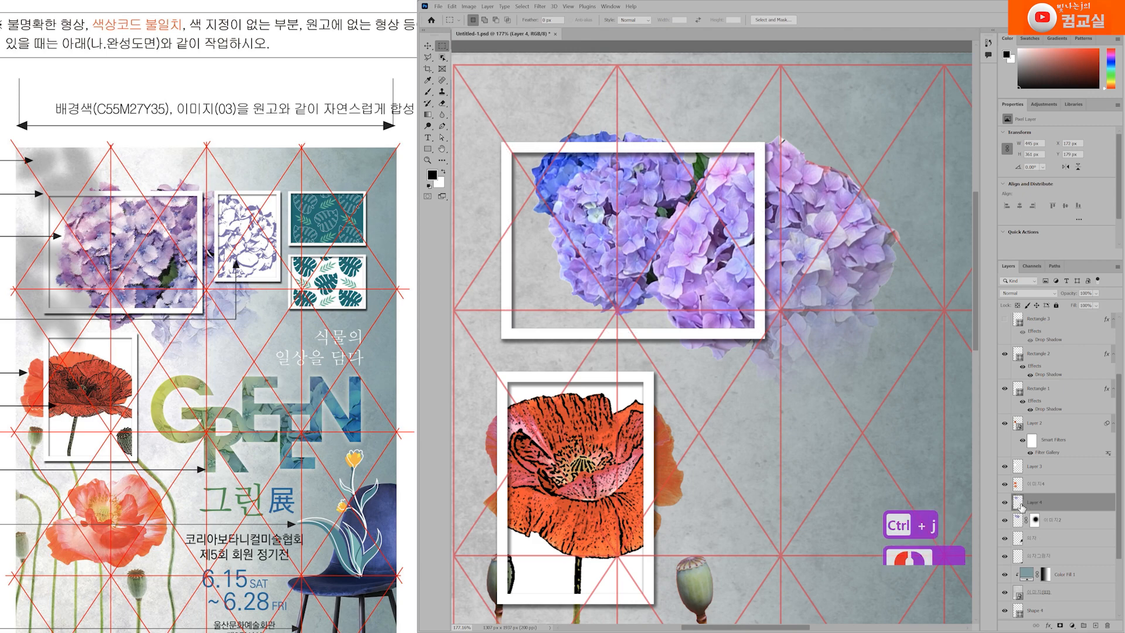
pyautogui.click(1005, 520)
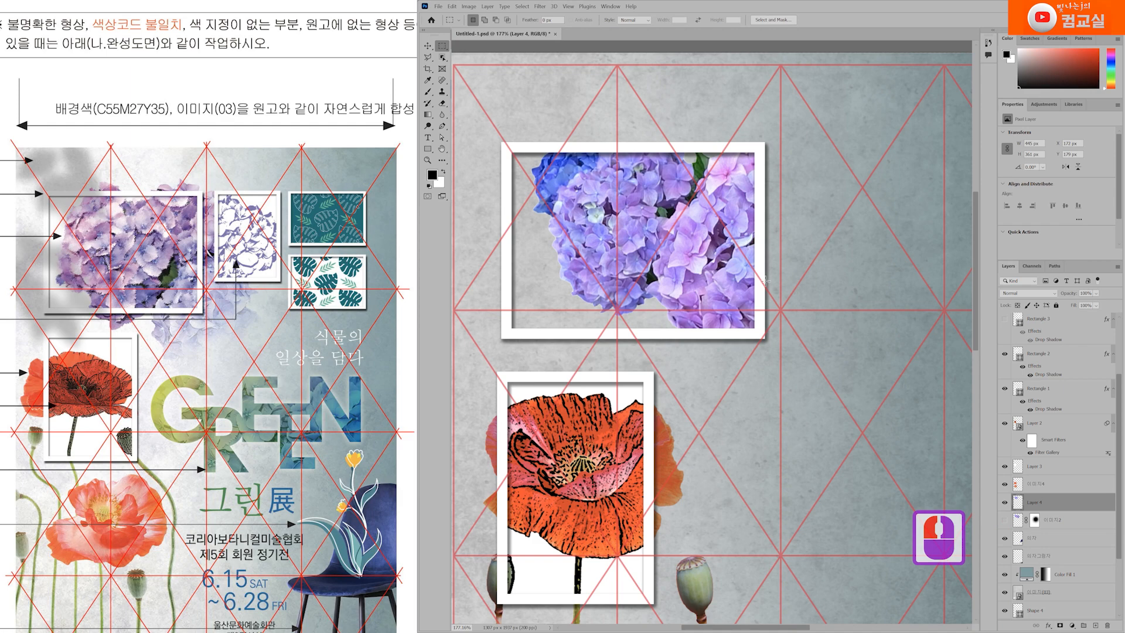
pyautogui.click(1005, 520)
# Convert the copied hydrangea layer, Layer 4, to a smart object
pyautogui.doubleClick(1055, 504)
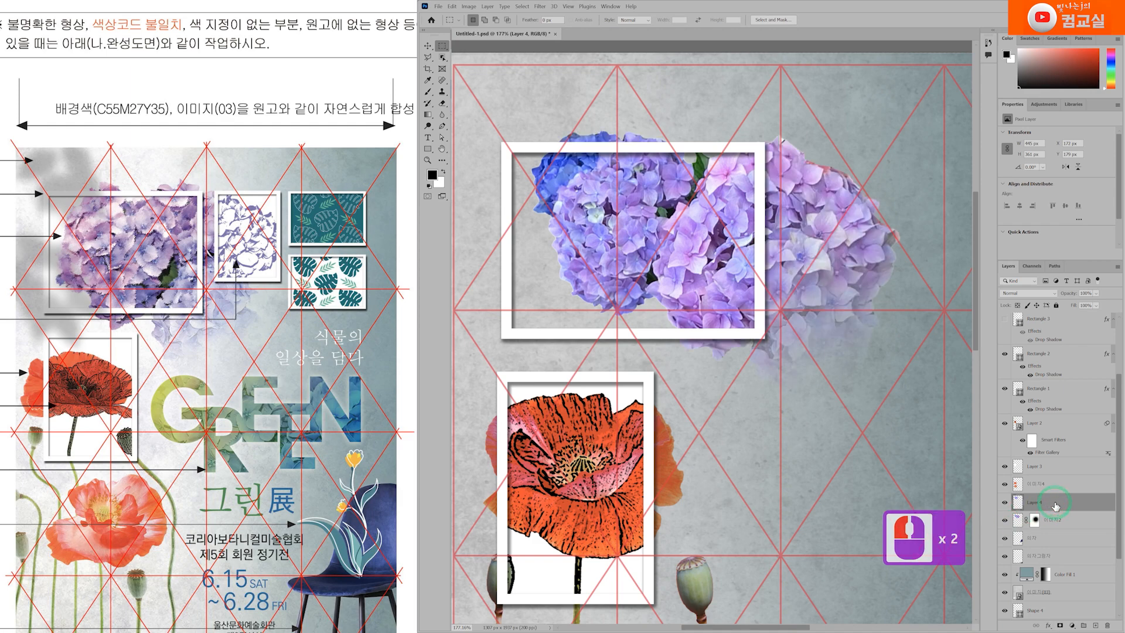
pyautogui.rightClick(1057, 505)
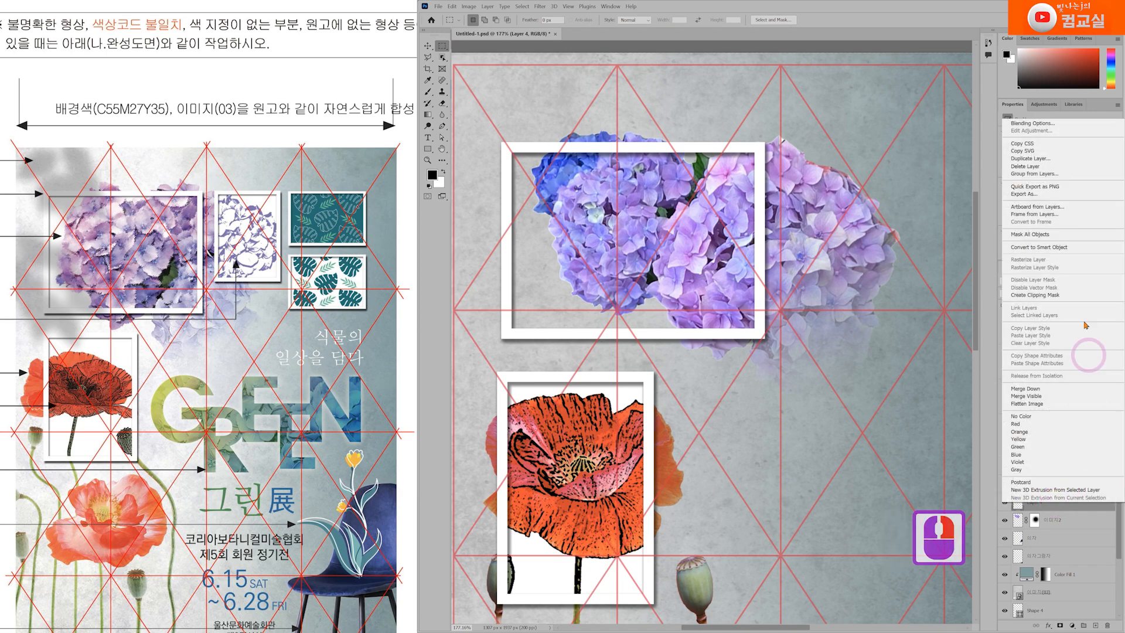
pyautogui.click(1057, 250)
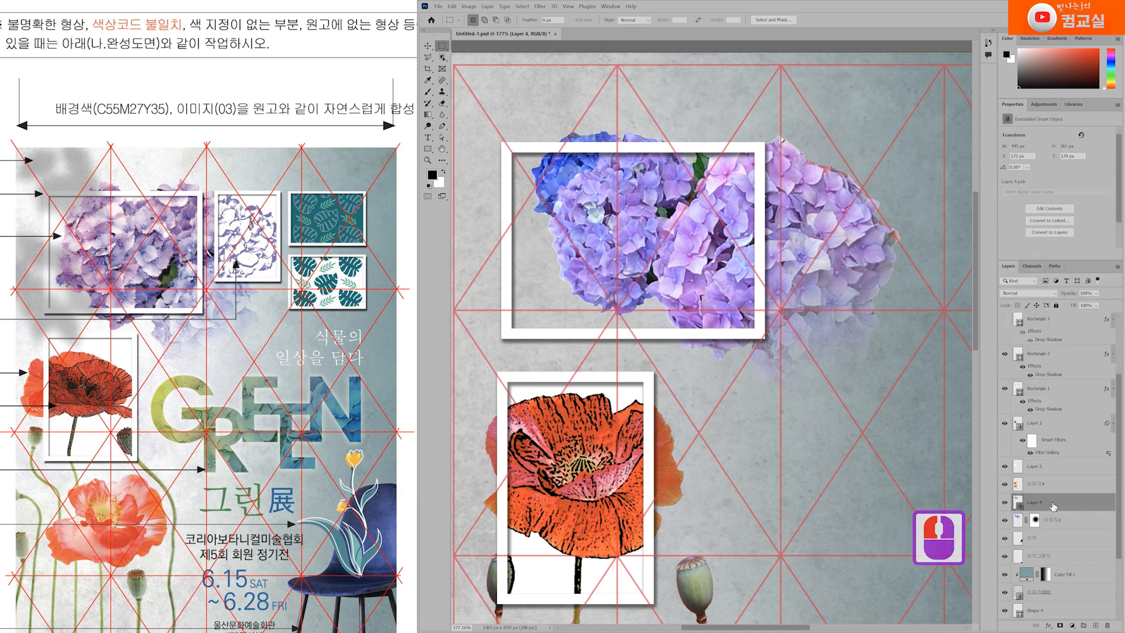
# Check the reference notes, open the Filter Gallery for Layer 4 and expand the Brush Strokes filters
pyautogui.hscroll(-5, 256, 269)
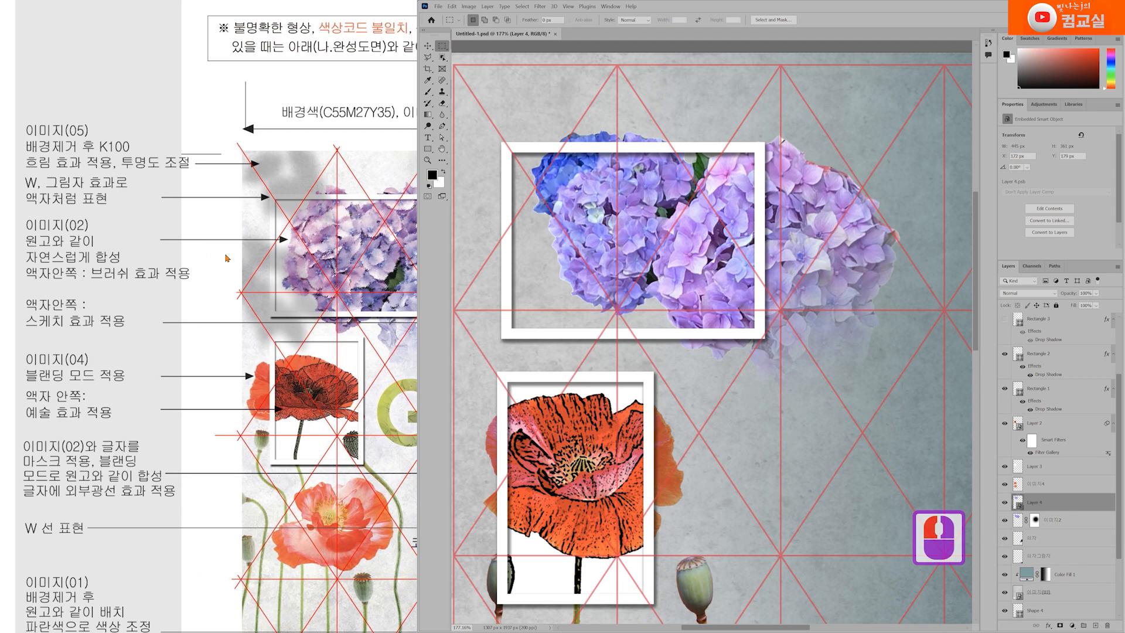
pyautogui.hscroll(4, 139, 286)
pyautogui.scroll(-1, 176, 285)
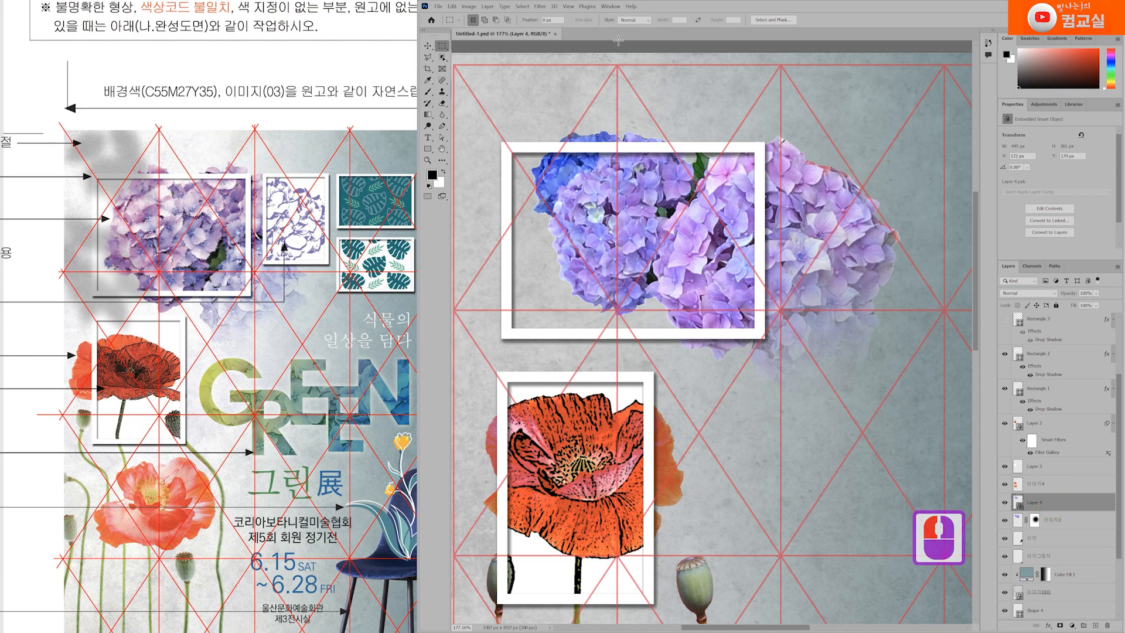
pyautogui.click(539, 6)
pyautogui.click(548, 33)
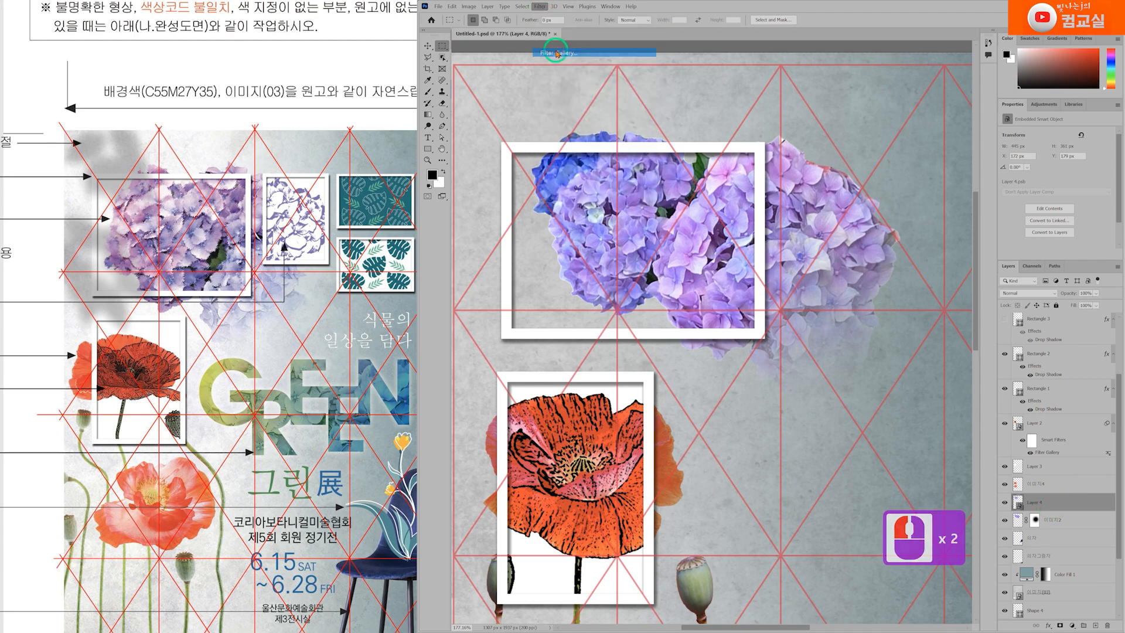
pyautogui.moveTo(710, 130); pyautogui.dragTo(665, 96)
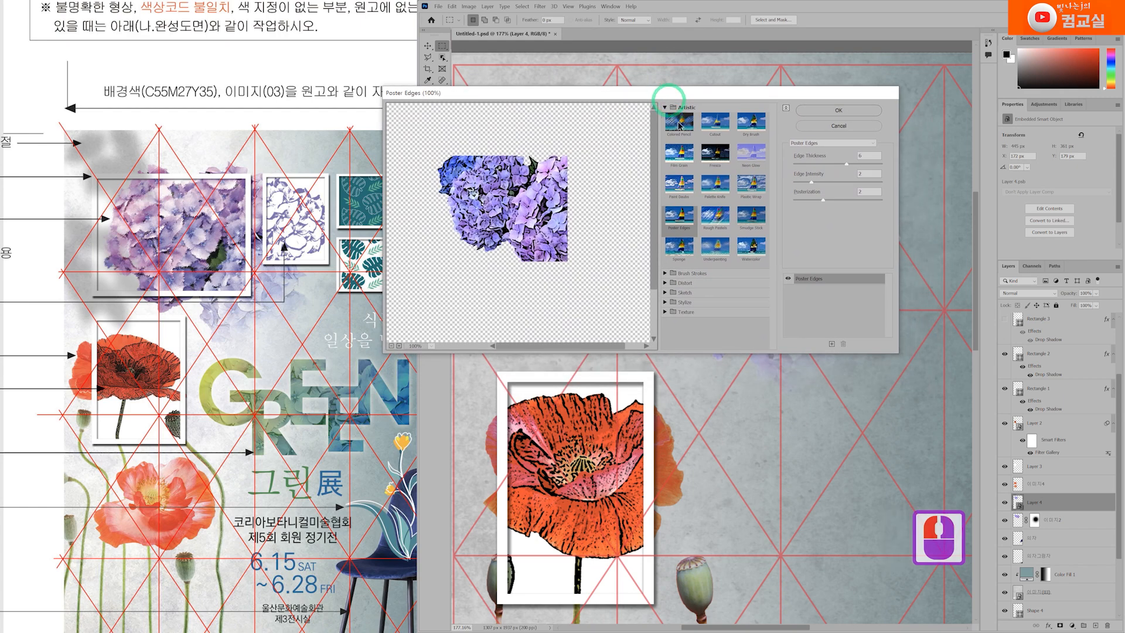
pyautogui.click(665, 275)
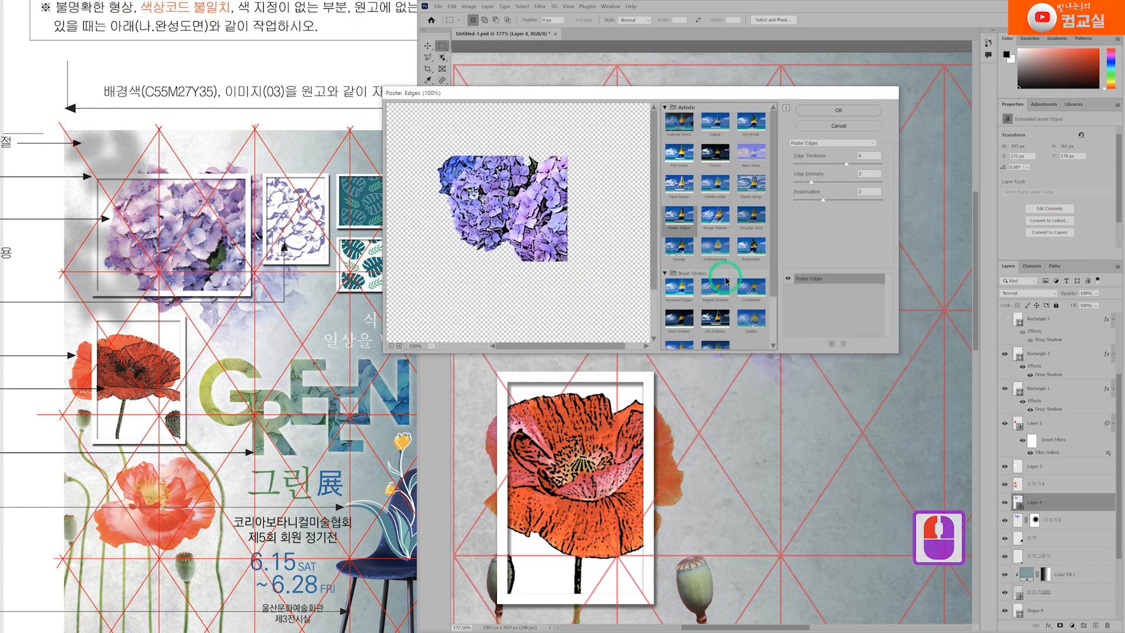
pyautogui.moveTo(738, 100); pyautogui.dragTo(748, 343)
pyautogui.scroll(-3, 737, 495)
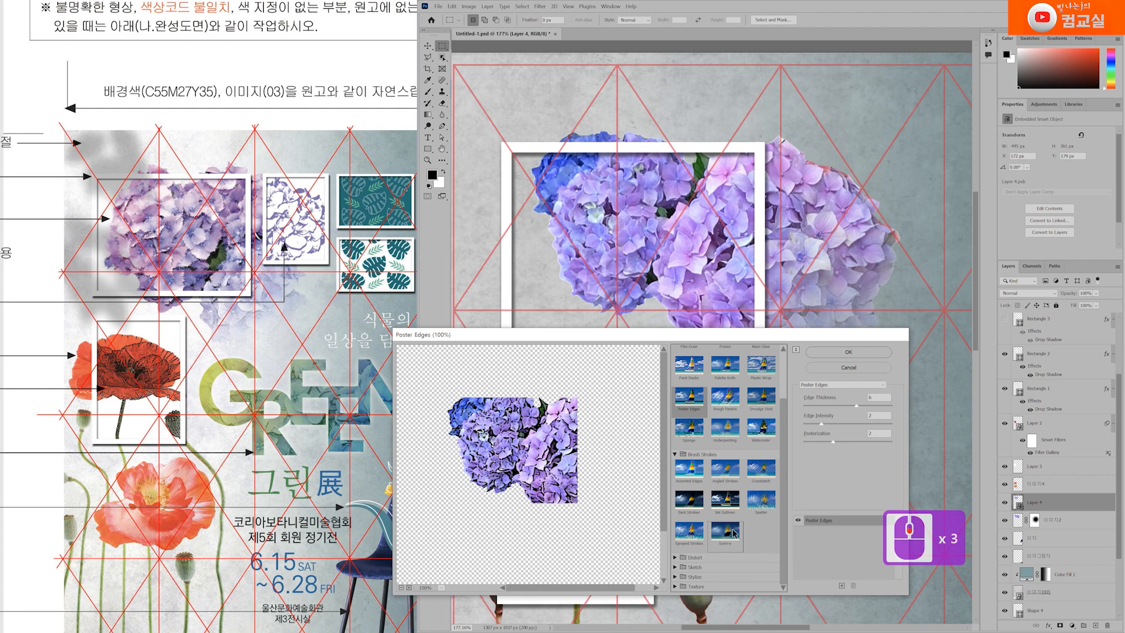
# Preview the Angled Strokes, Crosshatch and Spatter filters on Layer 4, and choose Sprayed Strokes
pyautogui.click(728, 481)
pyautogui.click(762, 469)
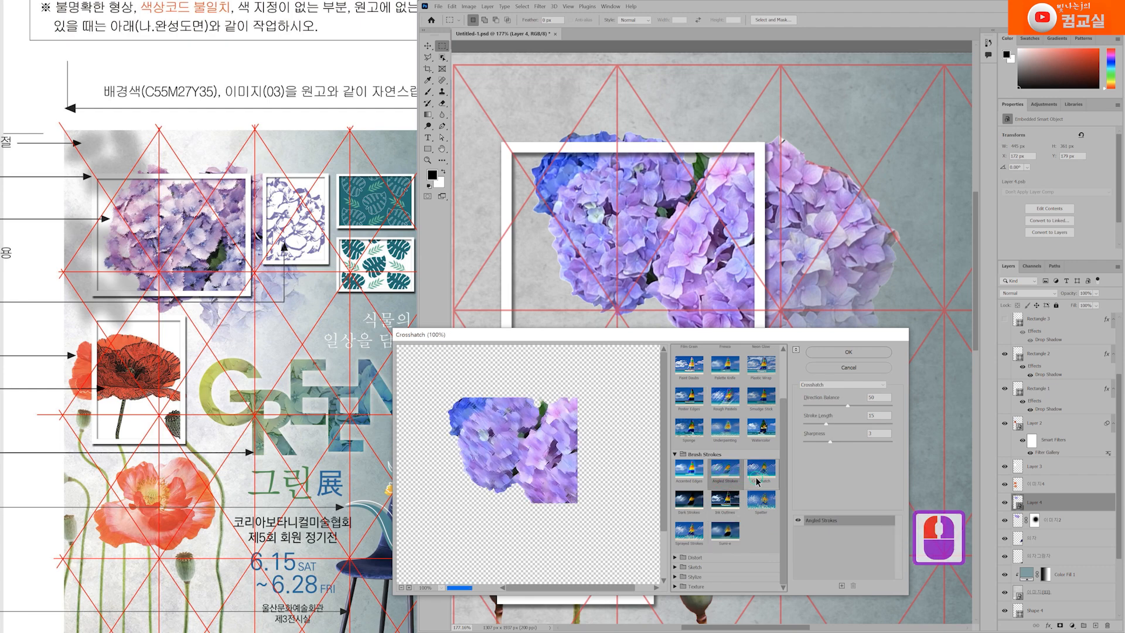
pyautogui.click(764, 507)
pyautogui.click(738, 535)
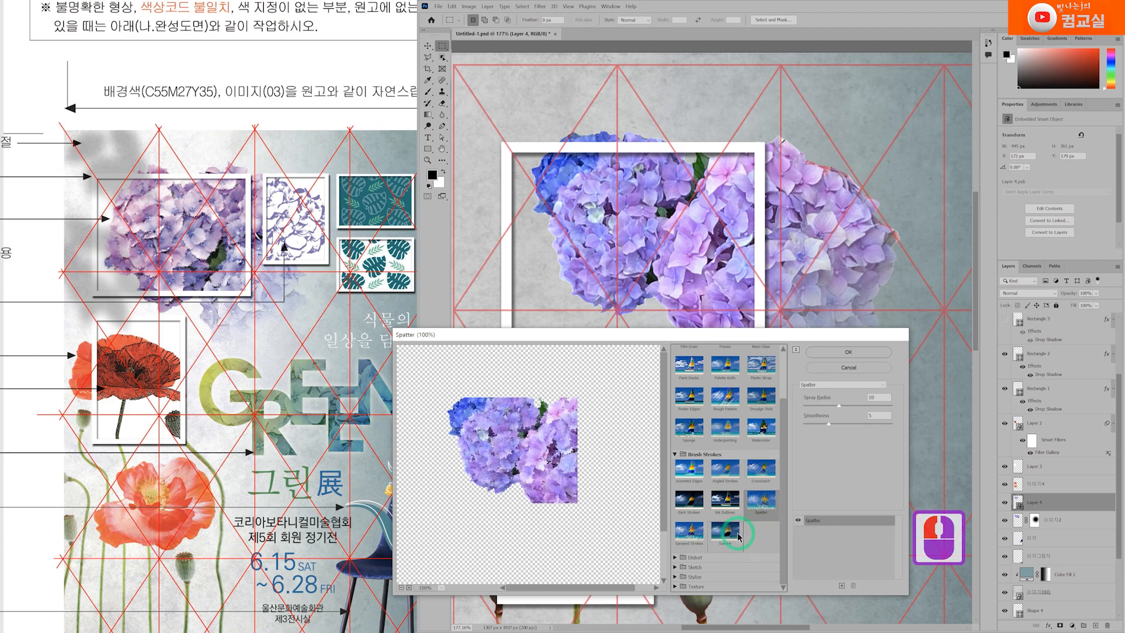
pyautogui.doubleClick(689, 530)
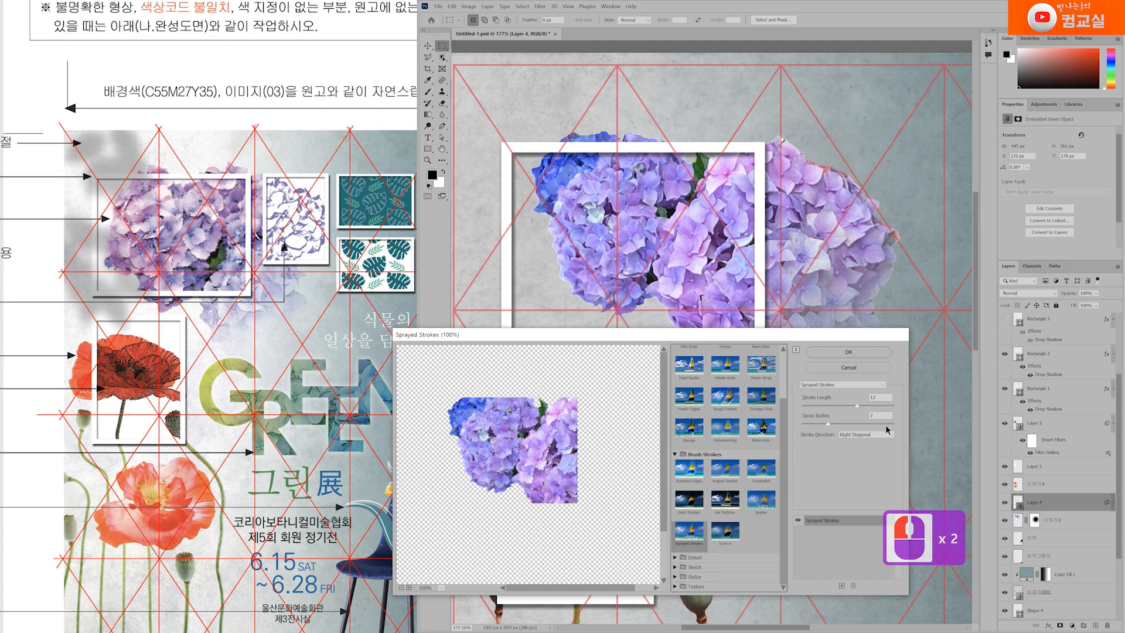
# Try shorter and longer strokes for Sprayed Strokes, increase the Stroke Length and apply the filter to Layer 4
pyautogui.moveTo(857, 405); pyautogui.dragTo(856, 405)
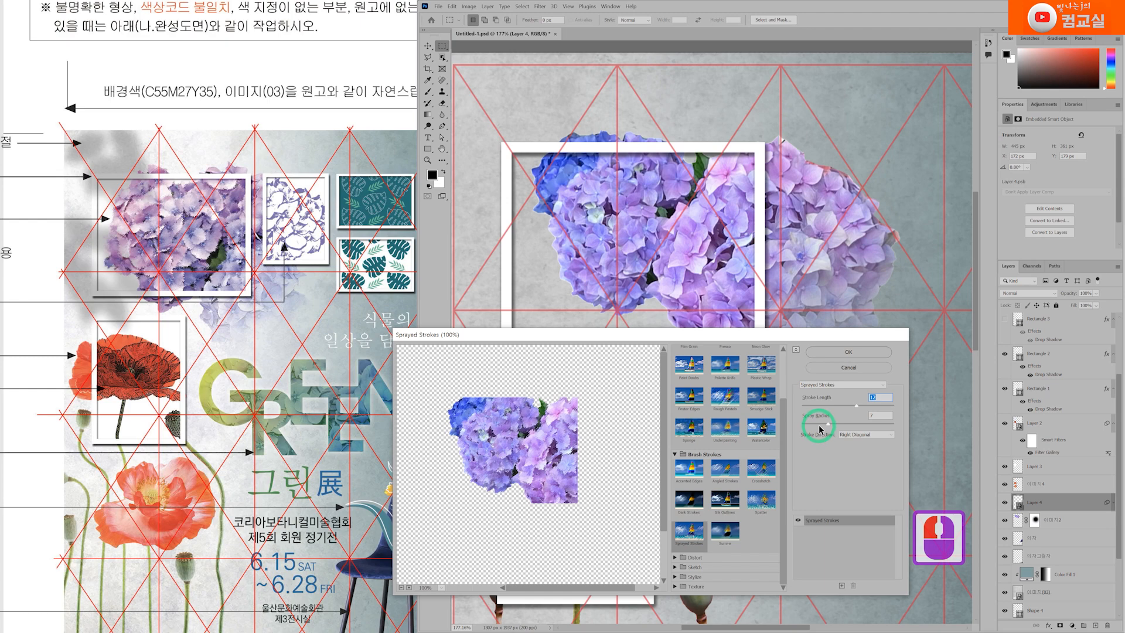
pyautogui.click(837, 426)
pyautogui.click(836, 406)
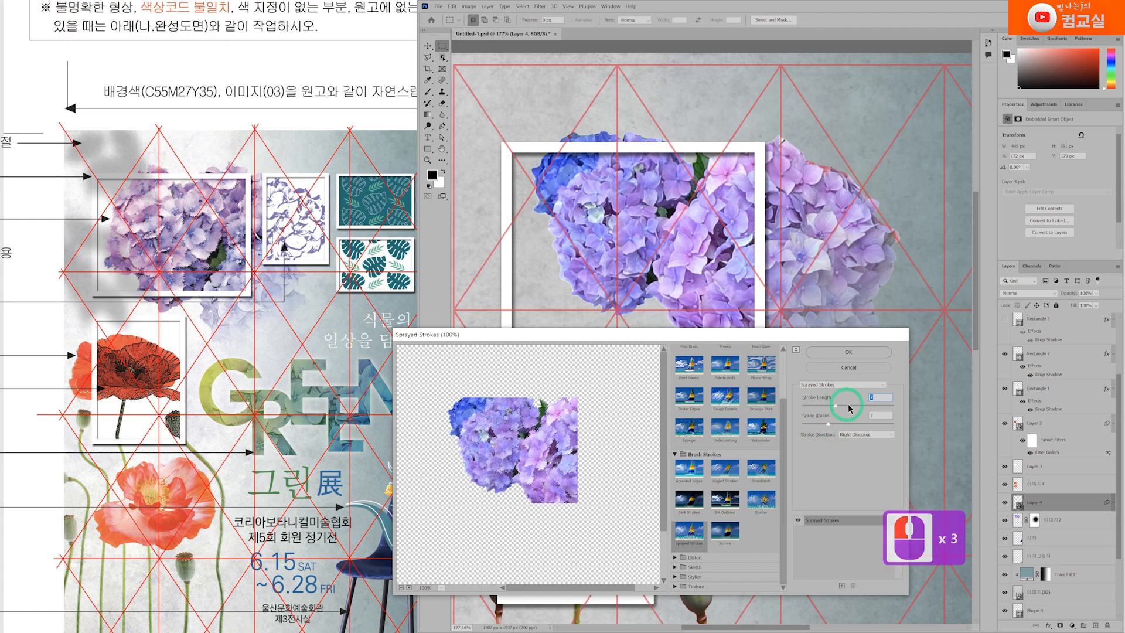
pyautogui.click(863, 405)
pyautogui.click(871, 406)
pyautogui.click(874, 406)
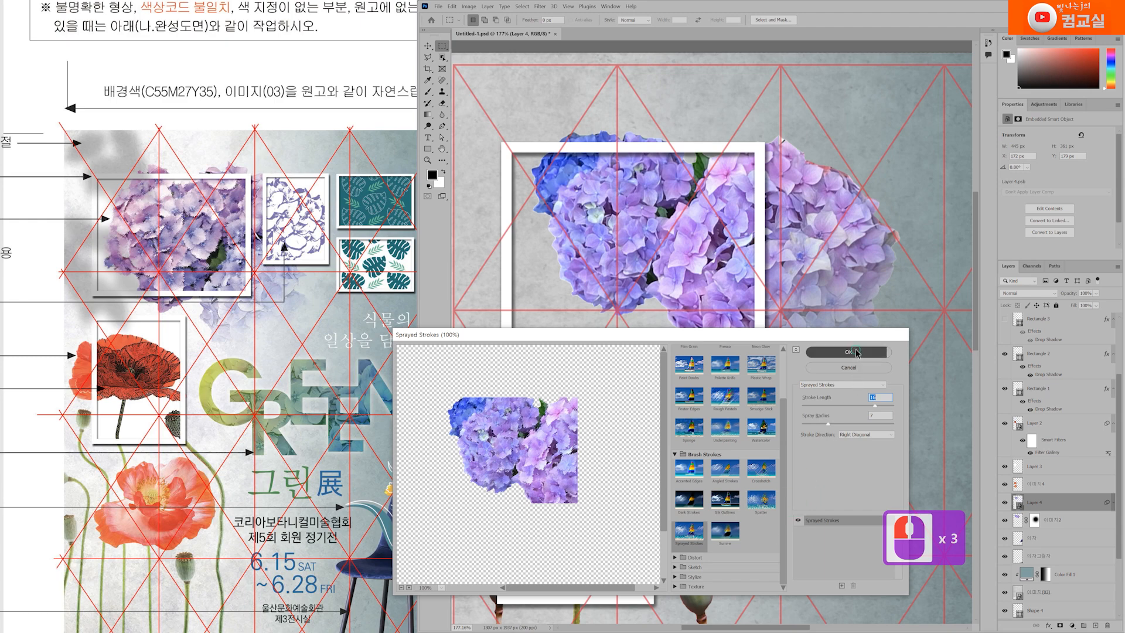
pyautogui.click(857, 354)
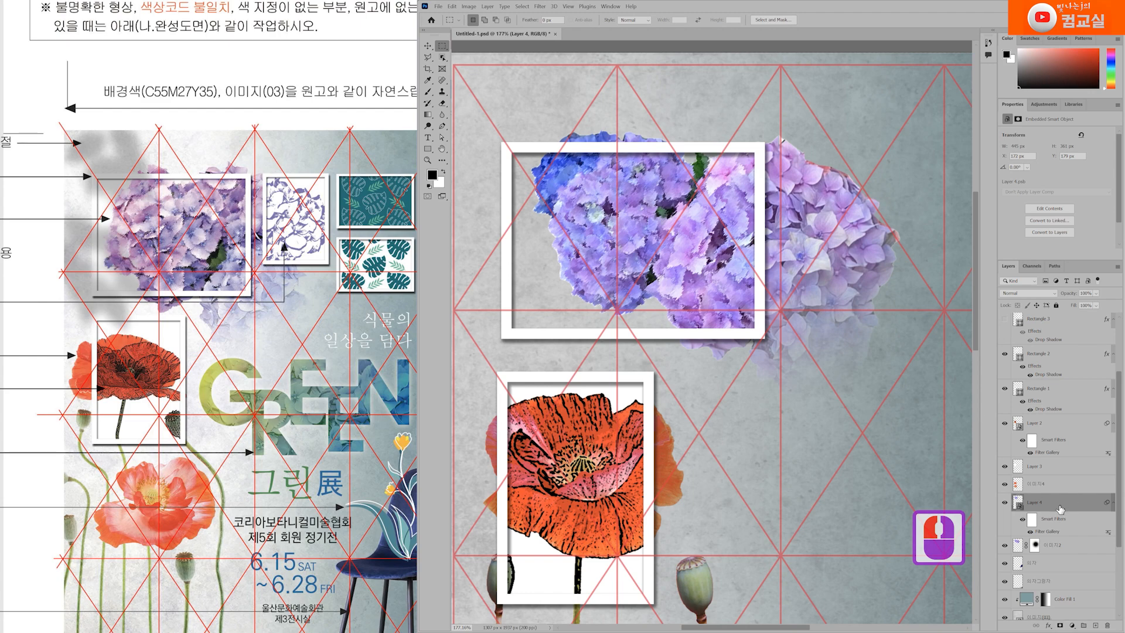
# On a new layer, fill a rectangle about 489 × 365 px inside the Rectangle 2 frame's border with white, then save and deselect
pyautogui.scroll(-3, 1061, 509)
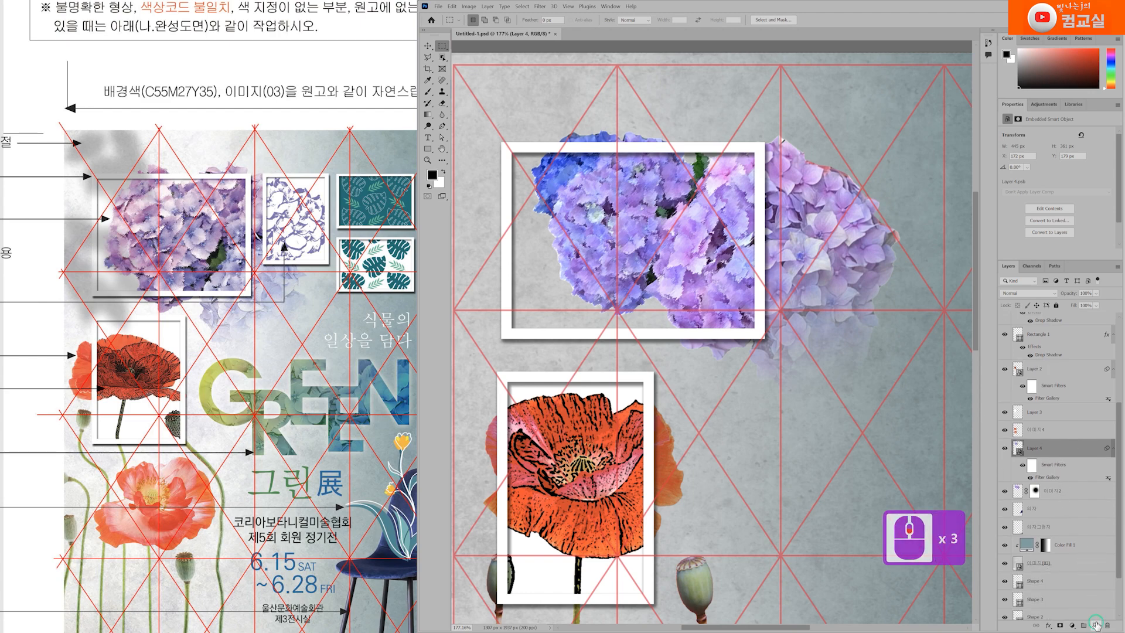
pyautogui.click(1096, 625)
pyautogui.moveTo(508, 147); pyautogui.dragTo(761, 336)
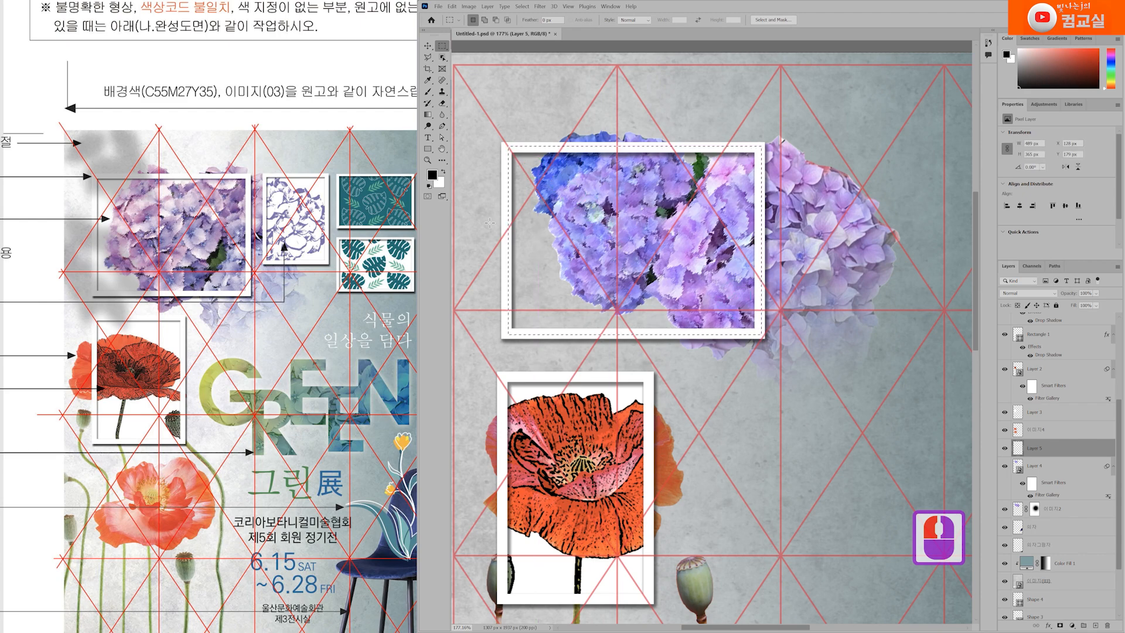
pyautogui.hotkey('ctrl', 'Delete')
pyautogui.hotkey('ctrl', 's')
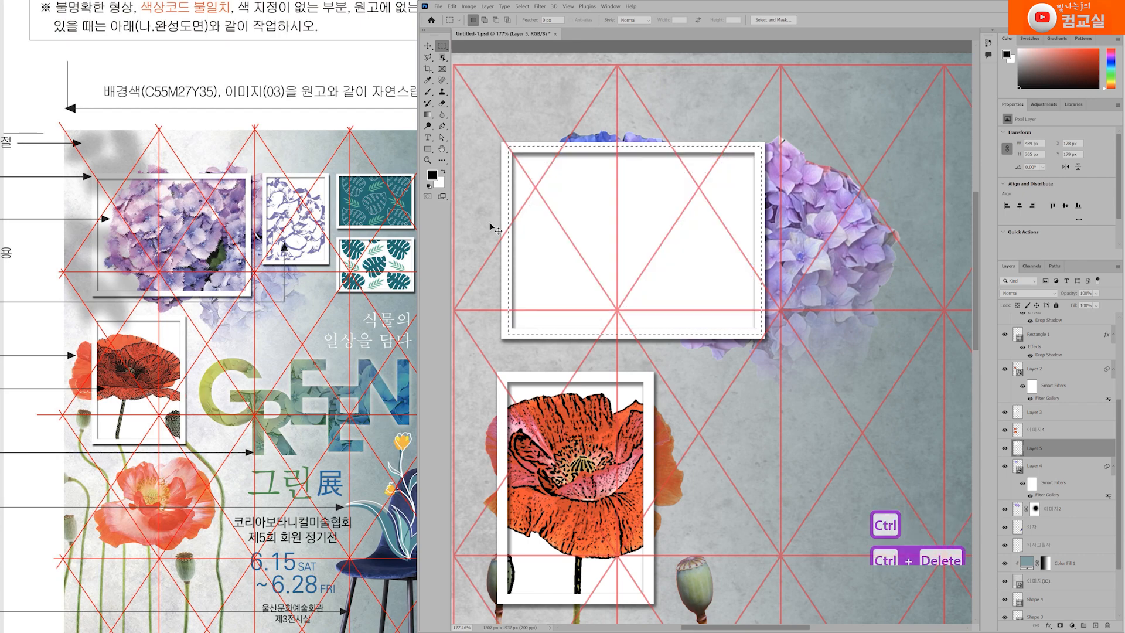
pyautogui.hotkey('ctrl', 'd')
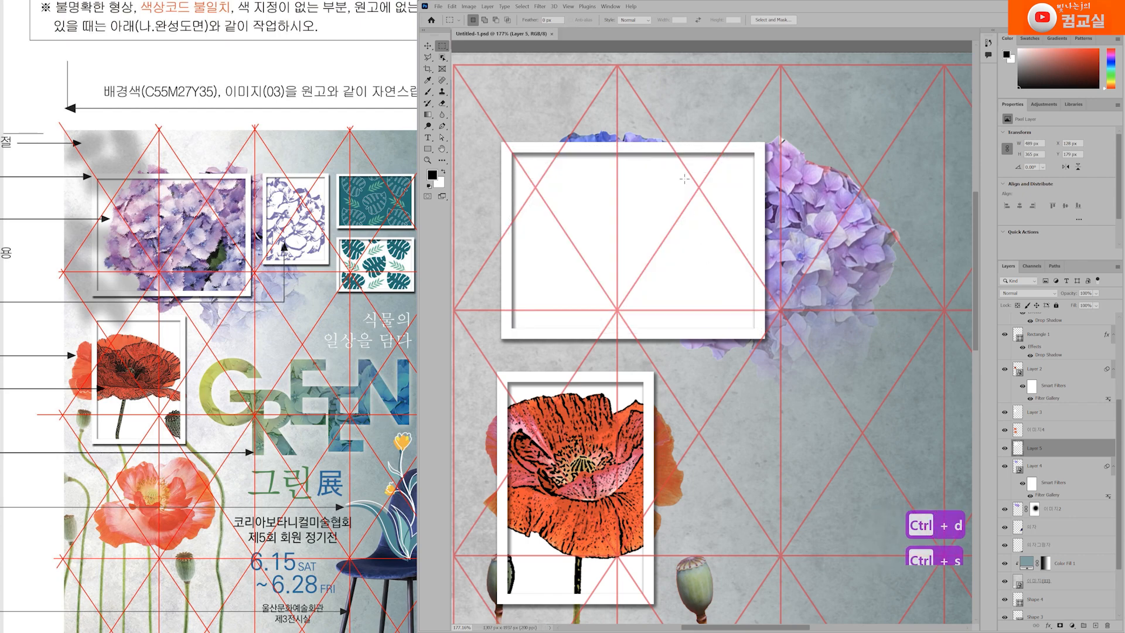
# Place the white backing layer, Layer 5, directly below the filtered hydrangea layer, Layer 4
pyautogui.click(1054, 453)
pyautogui.moveTo(1053, 449); pyautogui.dragTo(1066, 497)
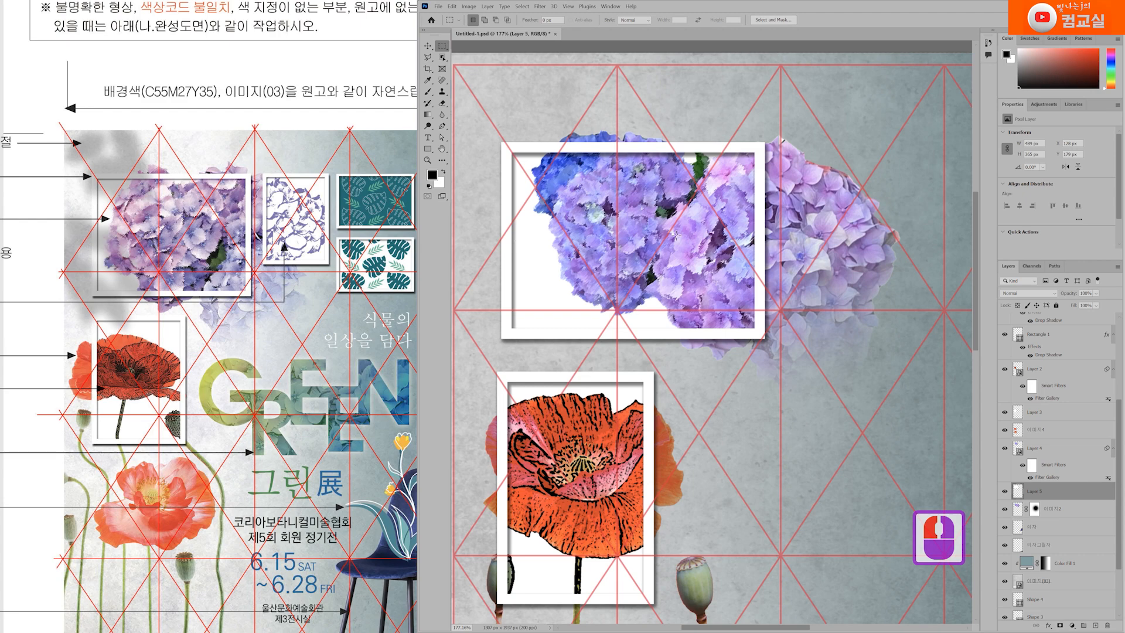
pyautogui.scroll(-5, 765, 249)
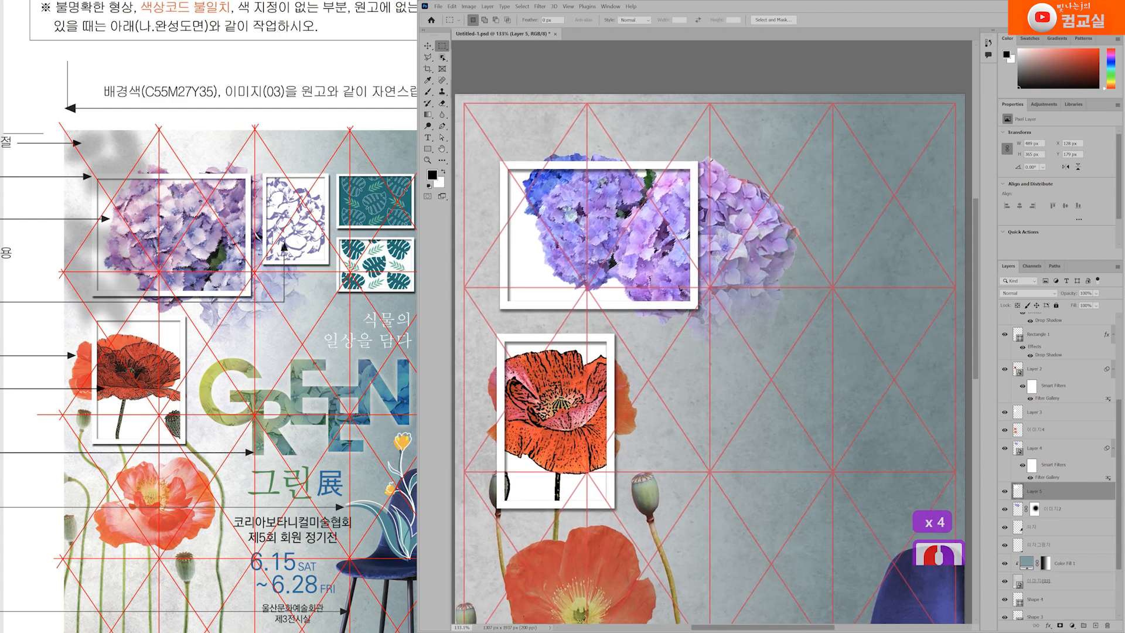
# Show the Rectangle 3 frame and transform it into a small portrait frame about 195 × 270 px beside the large hydrangea frame
pyautogui.scroll(3, 1065, 421)
pyautogui.scroll(1, 1068, 419)
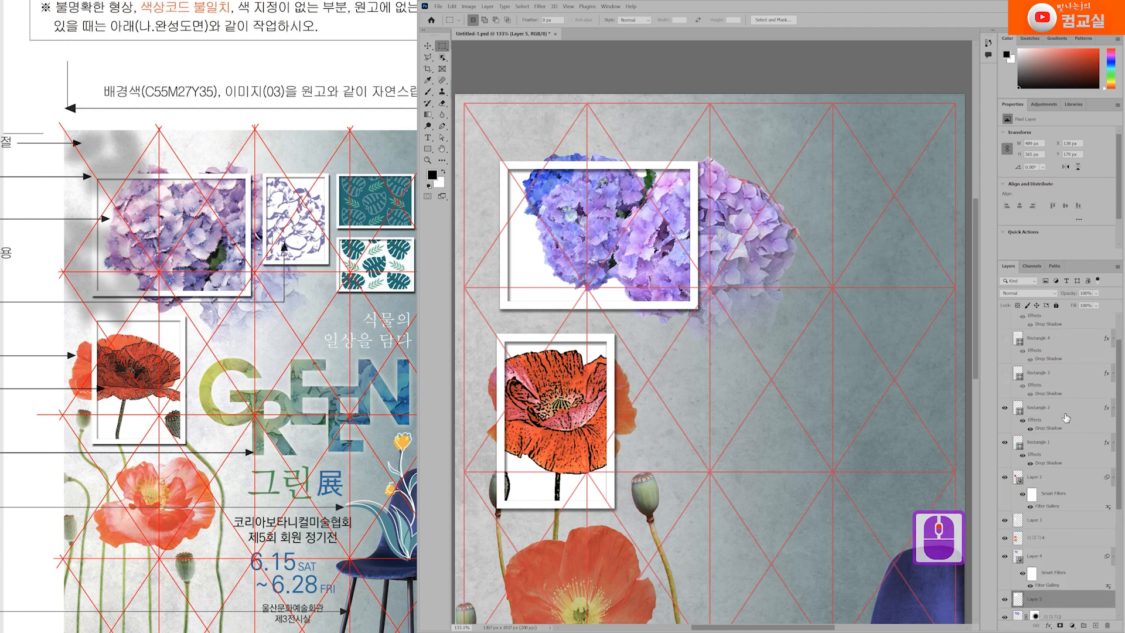
pyautogui.click(1024, 373)
pyautogui.click(1004, 372)
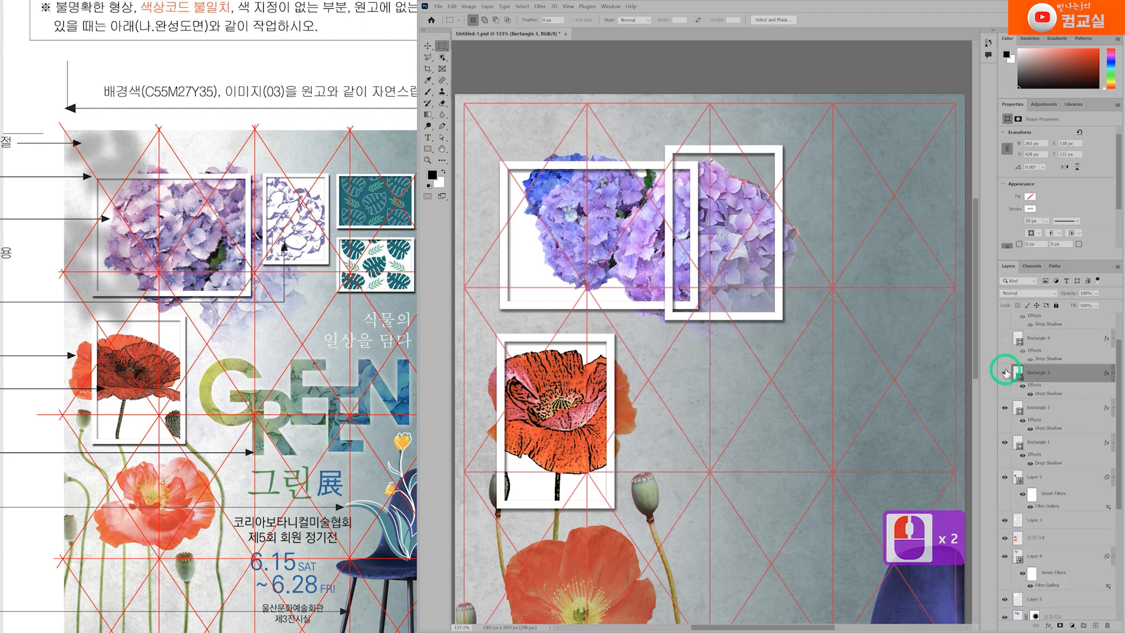
pyautogui.moveTo(787, 222); pyautogui.dragTo(729, 232)
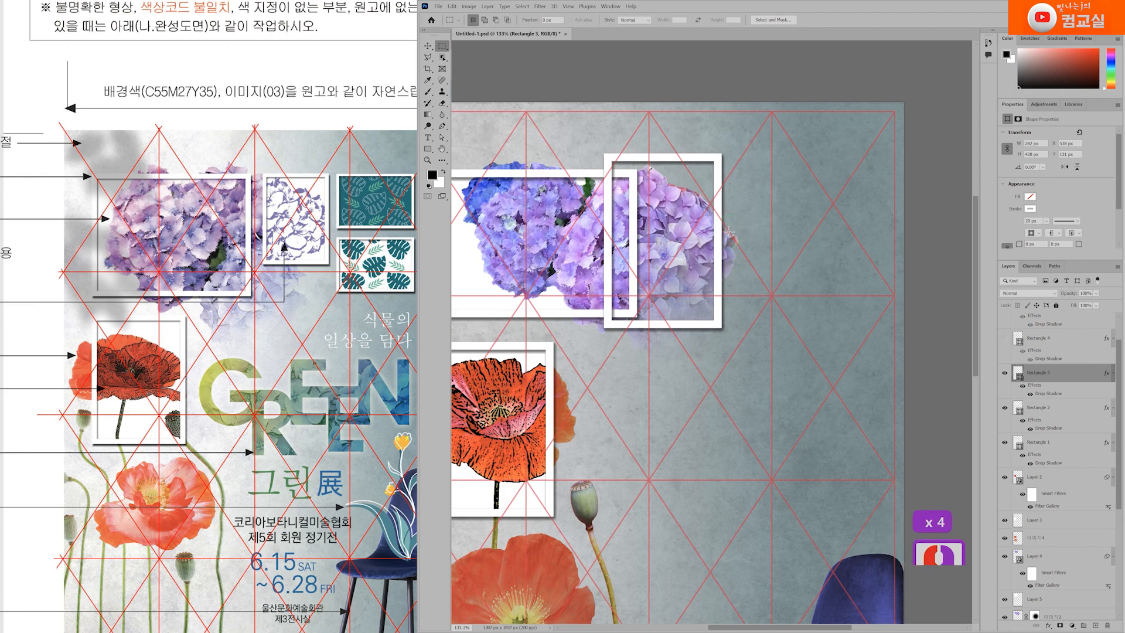
pyautogui.hotkey('ctrl', 't')
pyautogui.moveTo(684, 160); pyautogui.dragTo(742, 176)
pyautogui.moveTo(778, 257); pyautogui.dragTo(752, 258)
pyautogui.moveTo(705, 345); pyautogui.dragTo(702, 280)
pyautogui.moveTo(748, 233); pyautogui.dragTo(737, 246)
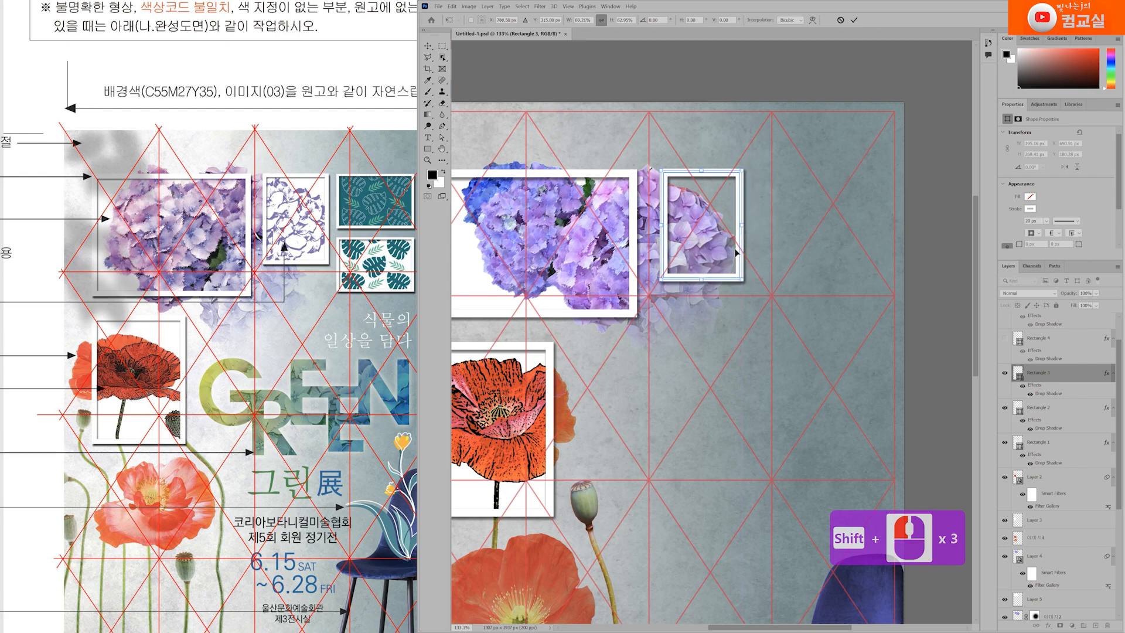
pyautogui.keyDown('shift'); pyautogui.click(701, 279); pyautogui.keyUp('shift')
# Set the Rectangle 3 frame's stroke width to 17 px
pyautogui.click(428, 149)
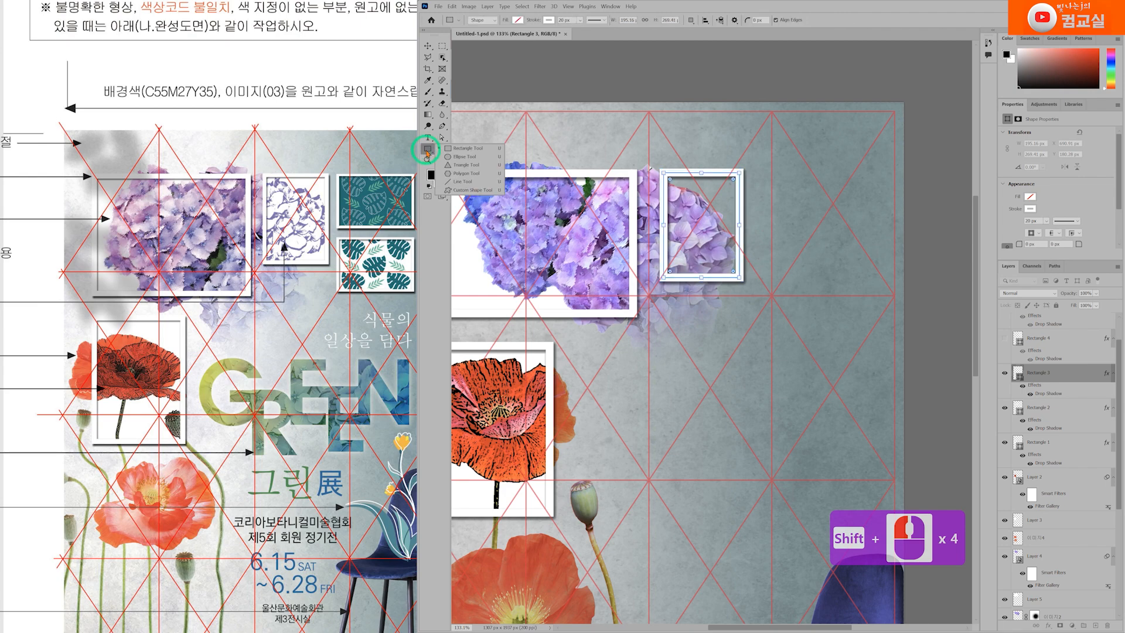
pyautogui.click(427, 150)
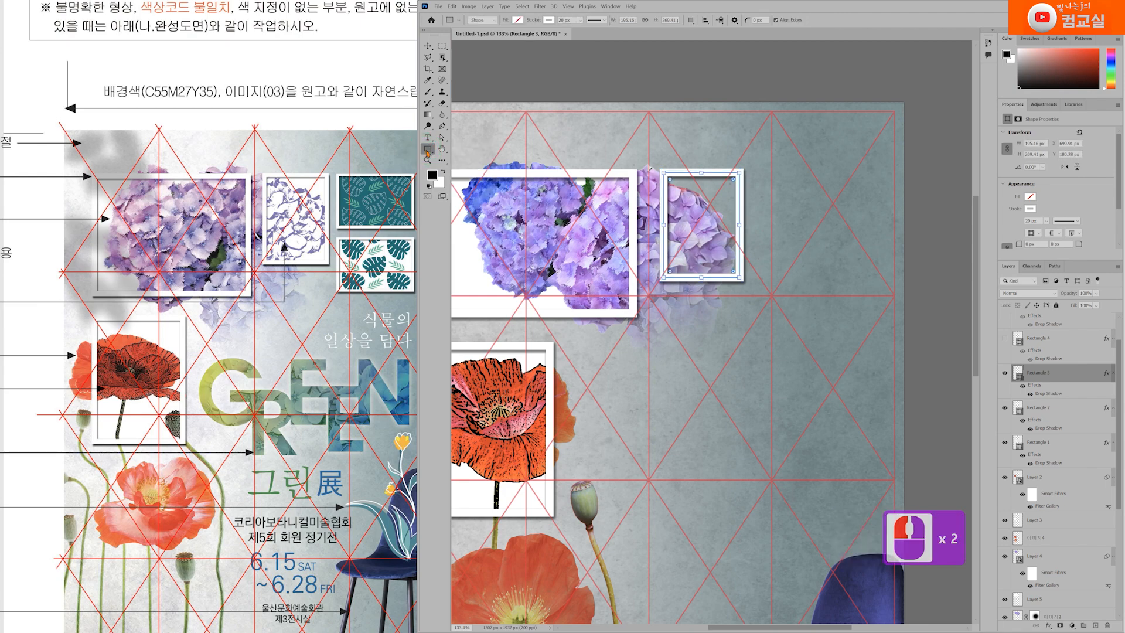
pyautogui.click(567, 20)
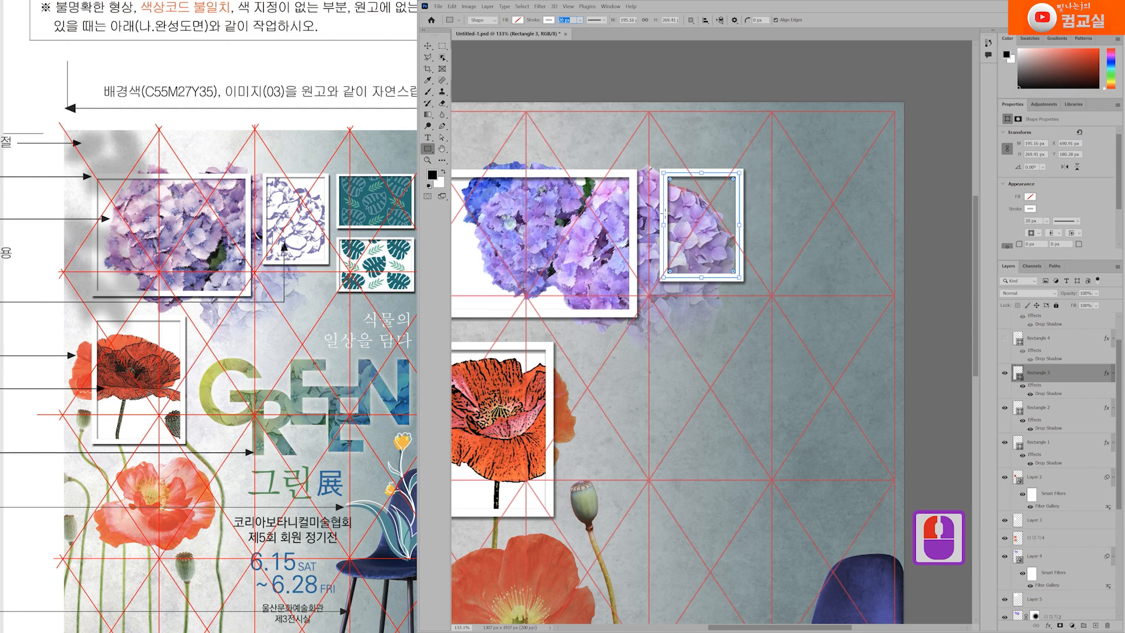
pyautogui.write('17')
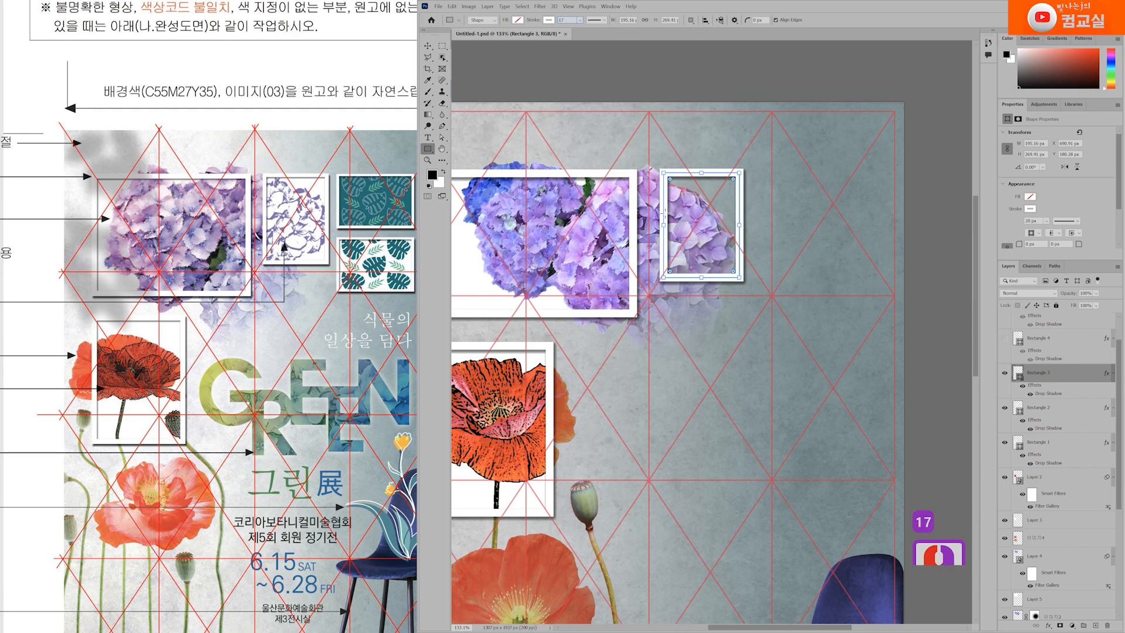
pyautogui.press('Return')
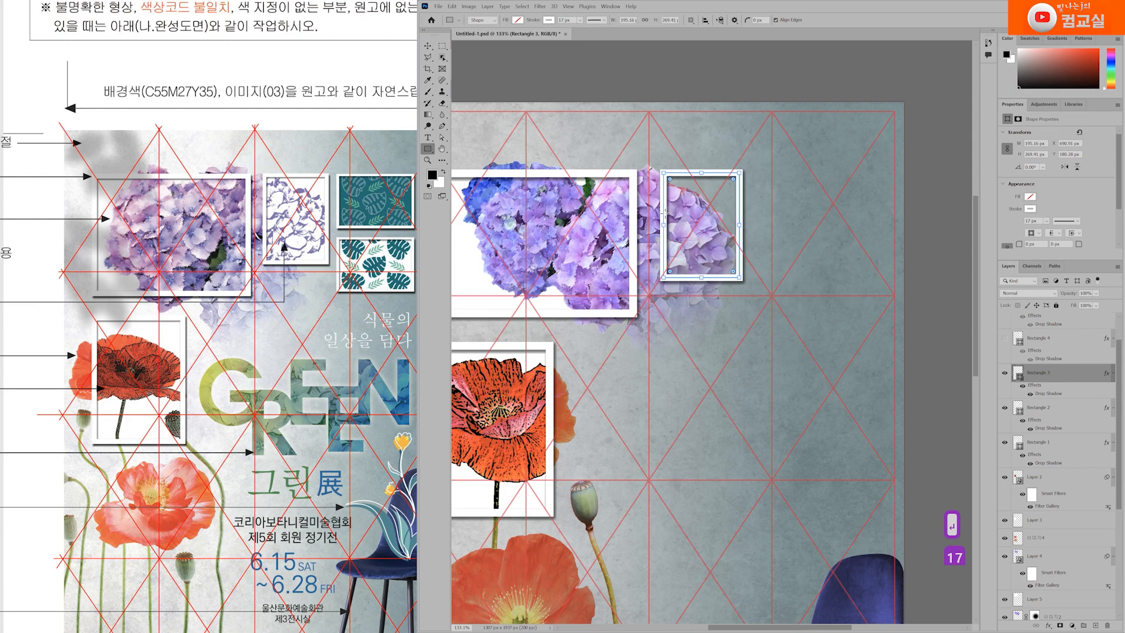
# After checking the reference, make a rectangular selection about 197 × 271 px along the Rectangle 3 frame's border on the hydrangea image layer
pyautogui.click(1059, 410)
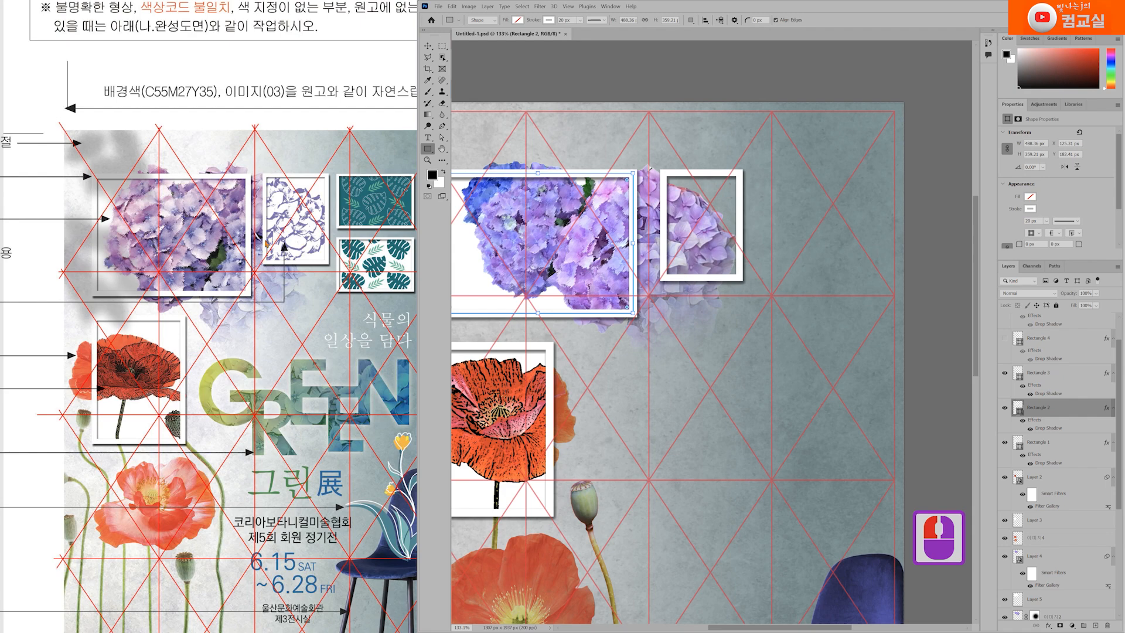
pyautogui.scroll(-3, 234, 279)
pyautogui.scroll(3, 193, 304)
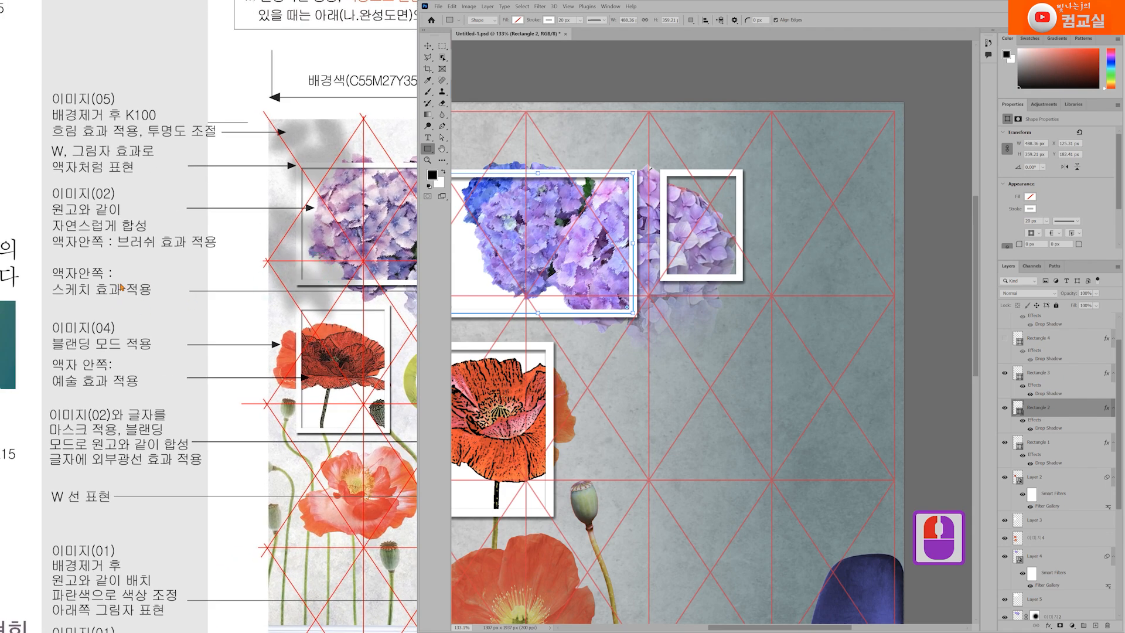
pyautogui.doubleClick(278, 280)
pyautogui.doubleClick(300, 253)
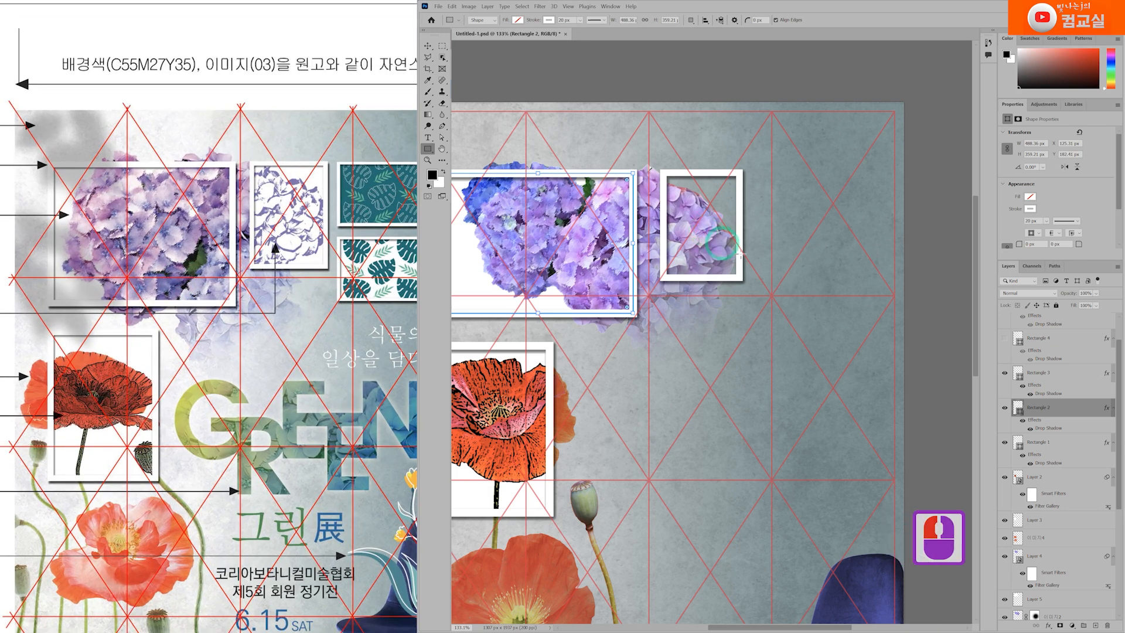
pyautogui.scroll(-4, 1061, 529)
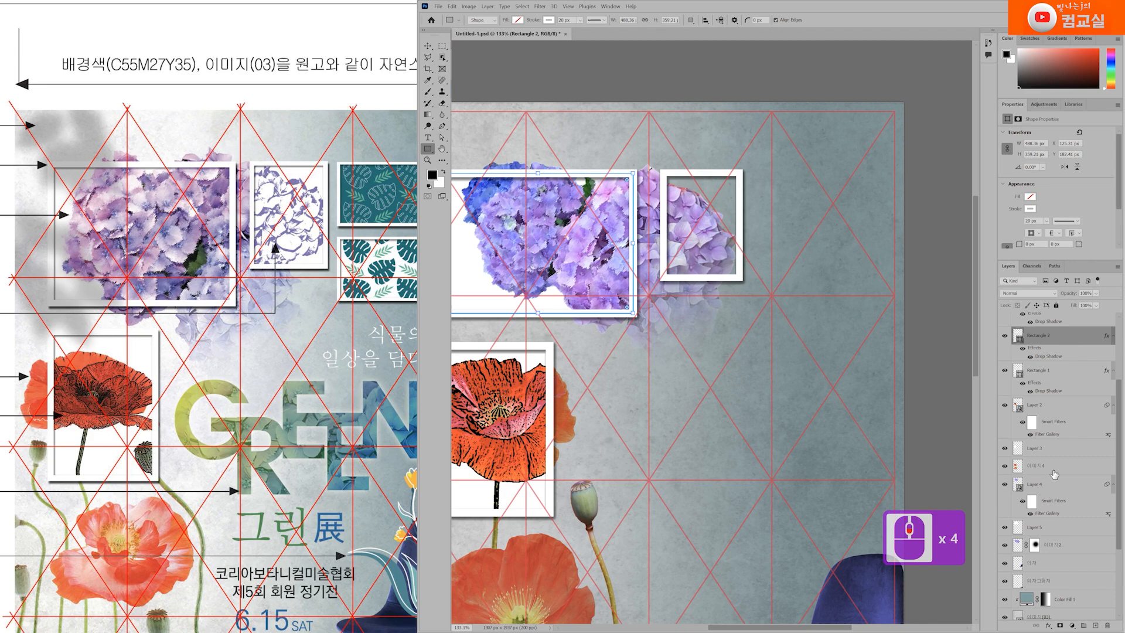
pyautogui.click(1058, 553)
pyautogui.click(1018, 544)
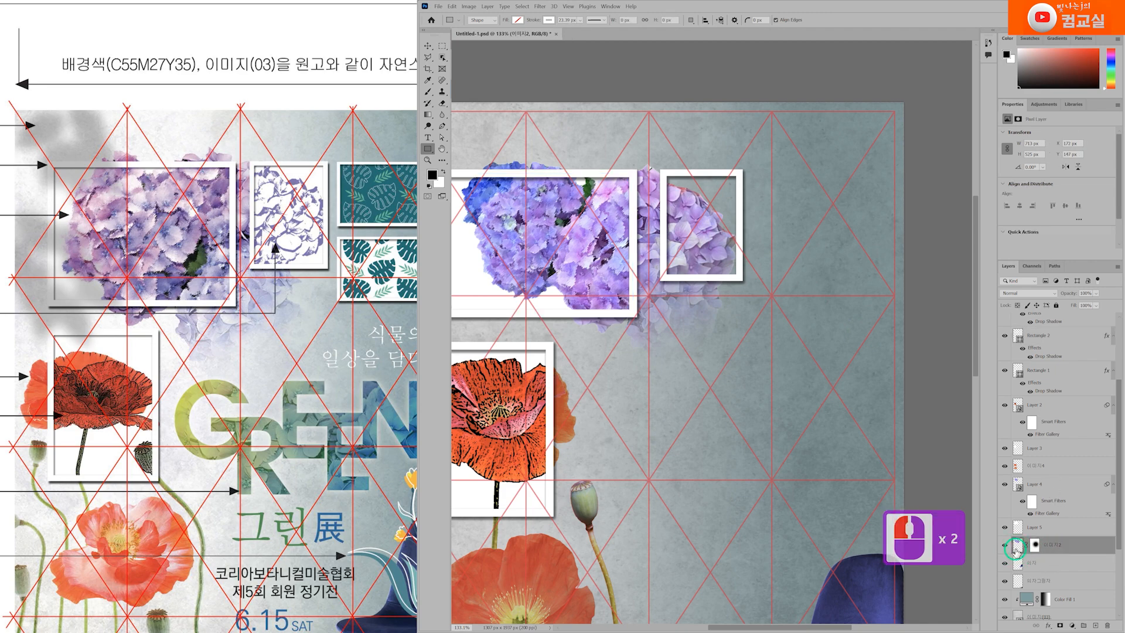
pyautogui.click(442, 45)
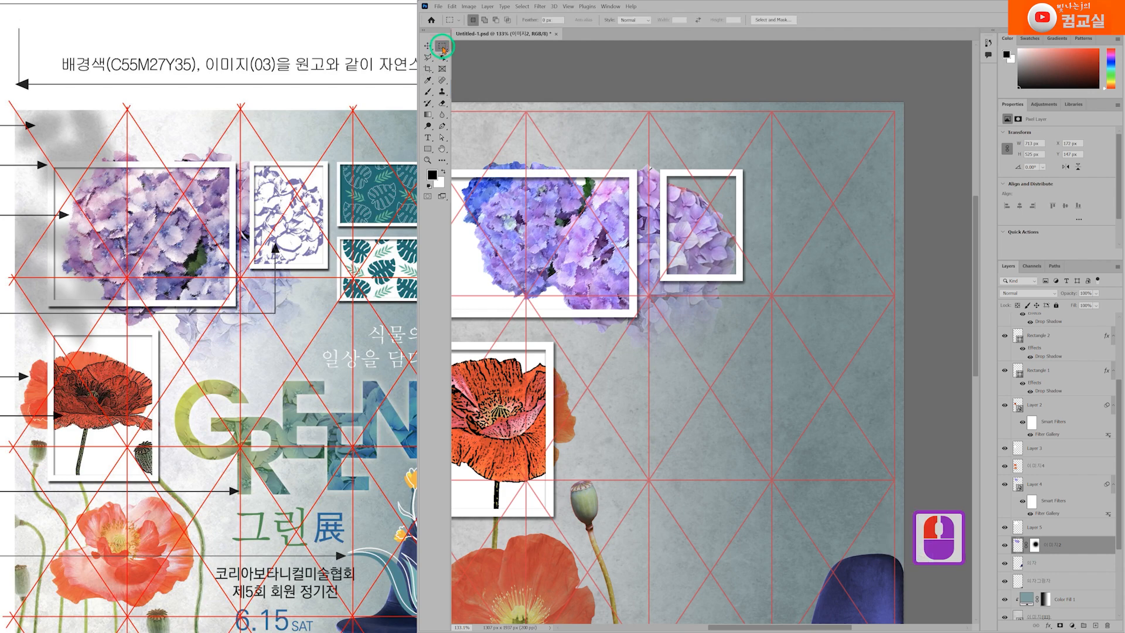
pyautogui.scroll(1, 709, 198)
pyautogui.moveTo(658, 171); pyautogui.dragTo(743, 287)
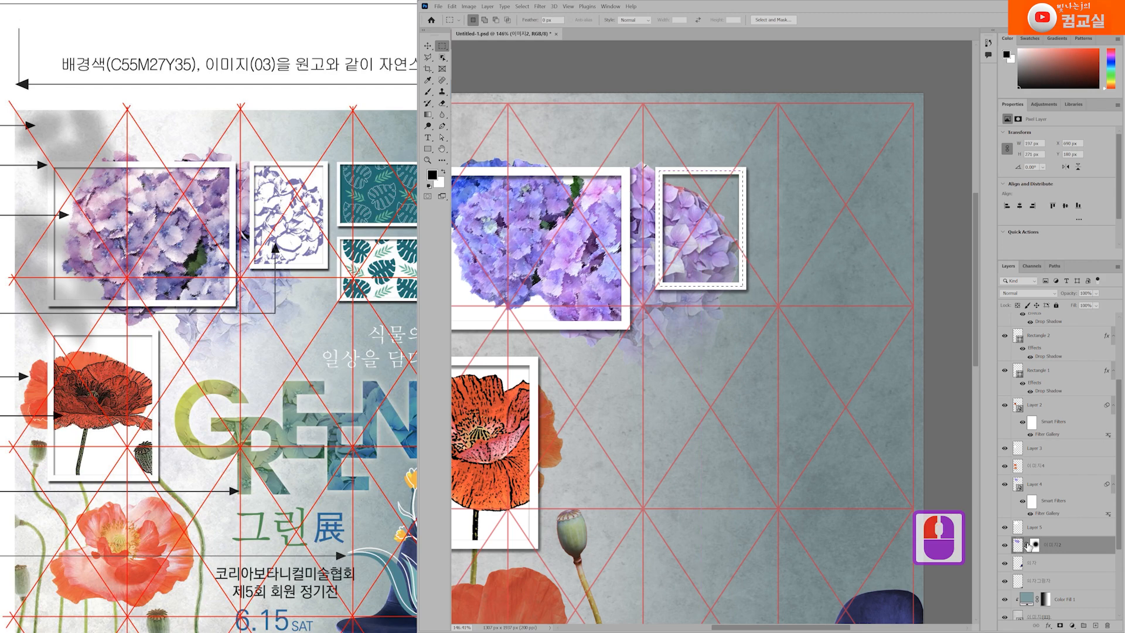
# Copy the selected part of the hydrangea image to its own layer, check it in isolation, and convert the copy to a smart object
pyautogui.hotkey('ctrl', 'j')
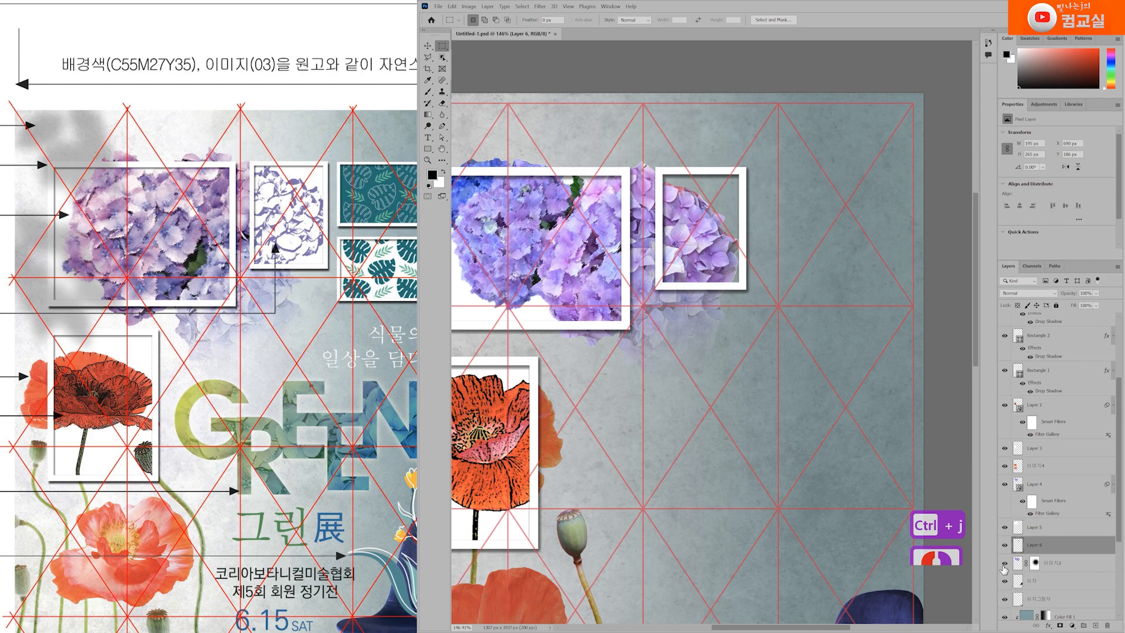
pyautogui.click(1004, 565)
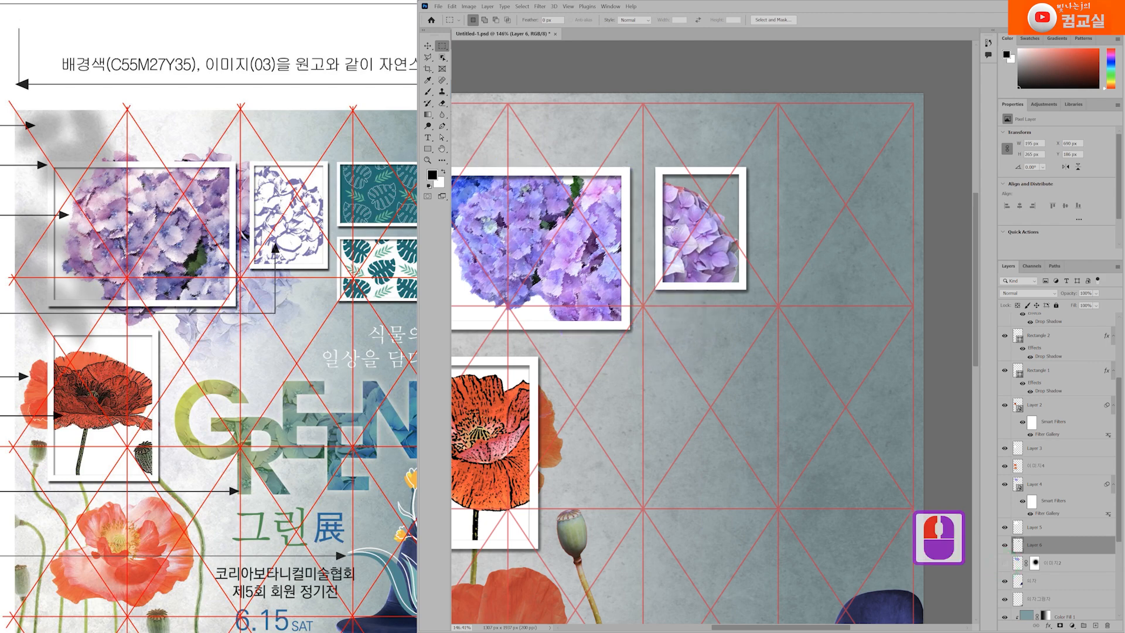
pyautogui.click(1005, 563)
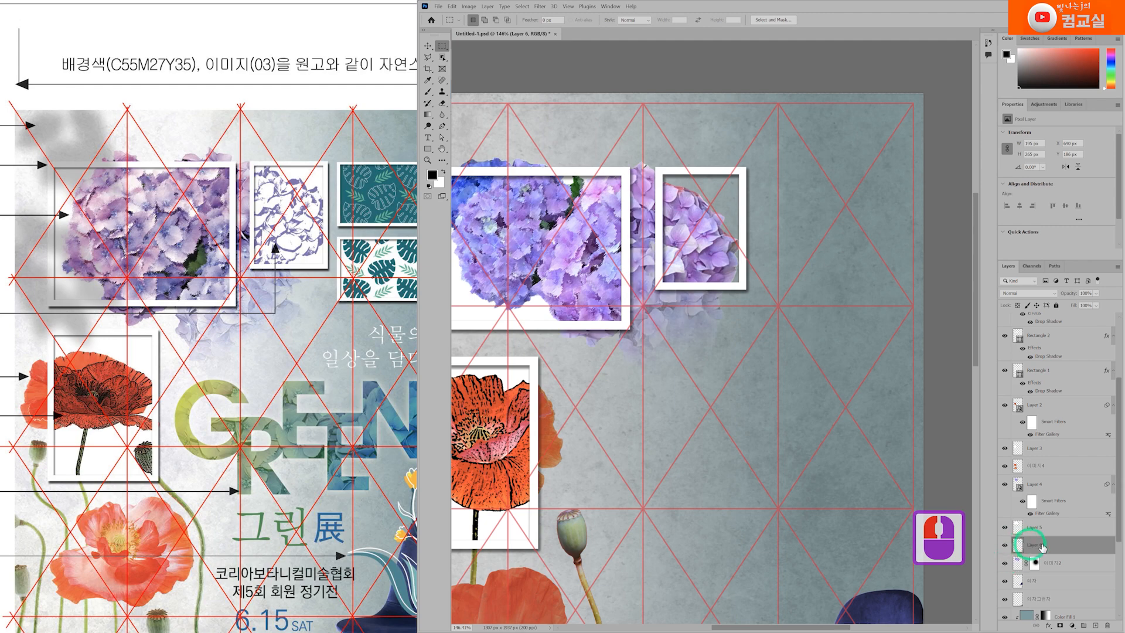
pyautogui.rightClick(1046, 544)
pyautogui.click(1051, 289)
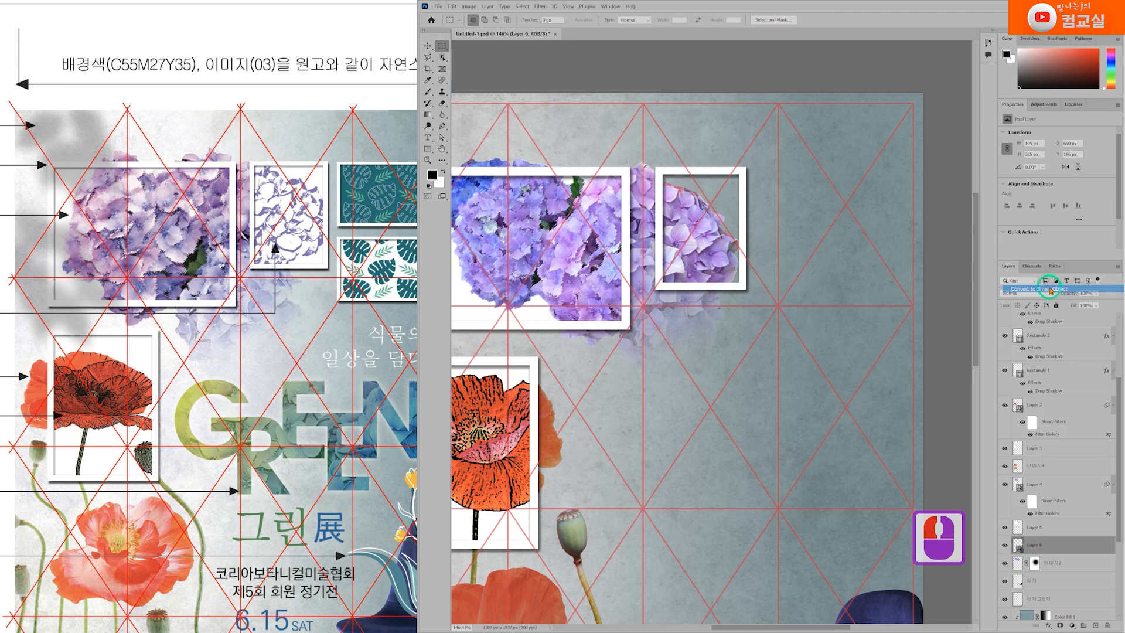
pyautogui.click(541, 7)
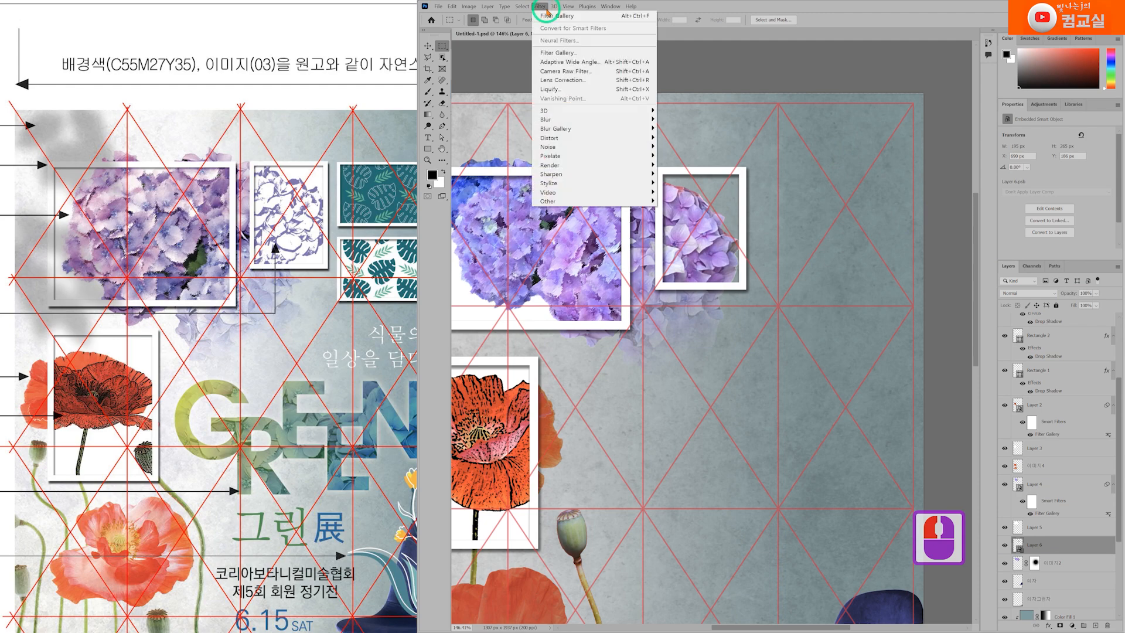
pyautogui.click(564, 56)
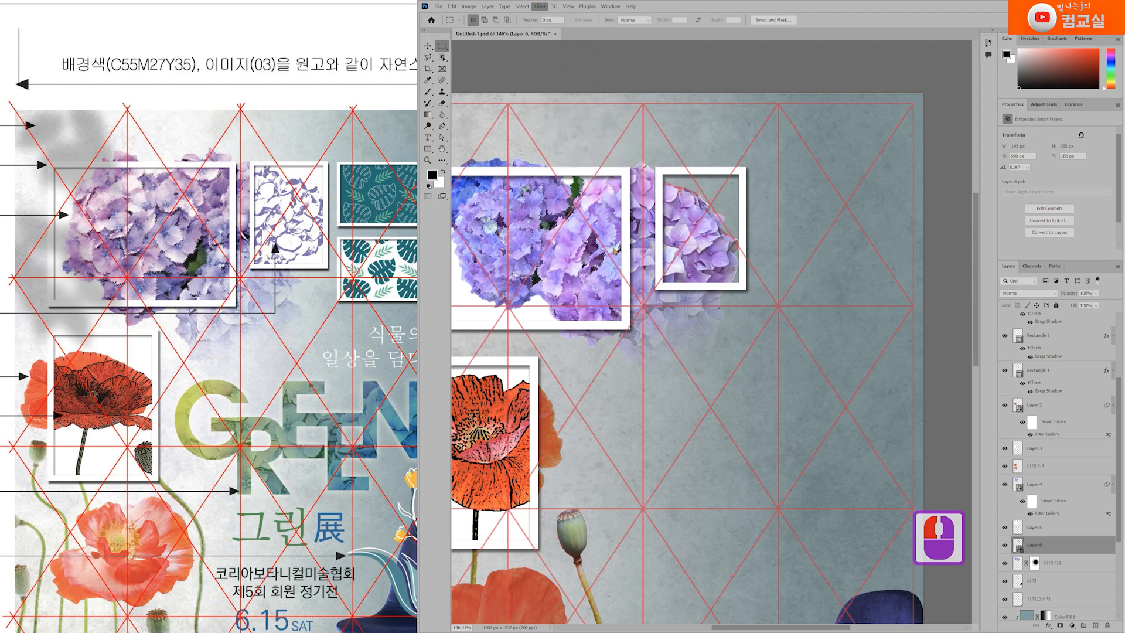
pyautogui.moveTo(639, 339); pyautogui.dragTo(653, 233)
pyautogui.click(319, 303)
pyautogui.scroll(-3, 319, 303)
pyautogui.scroll(3, 159, 353)
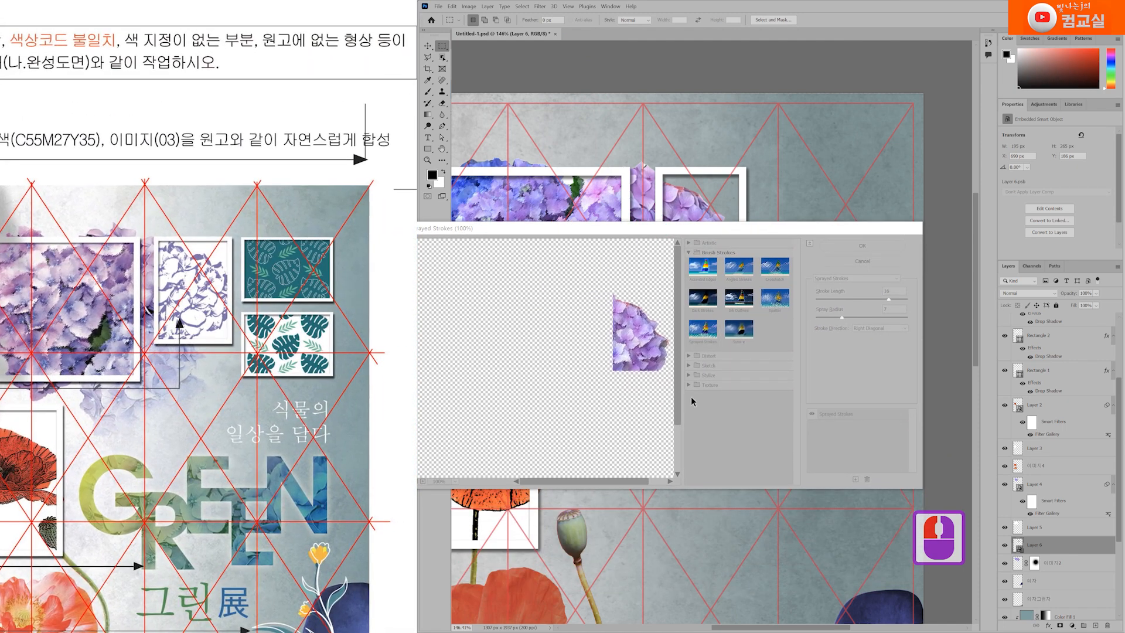
pyautogui.click(728, 367)
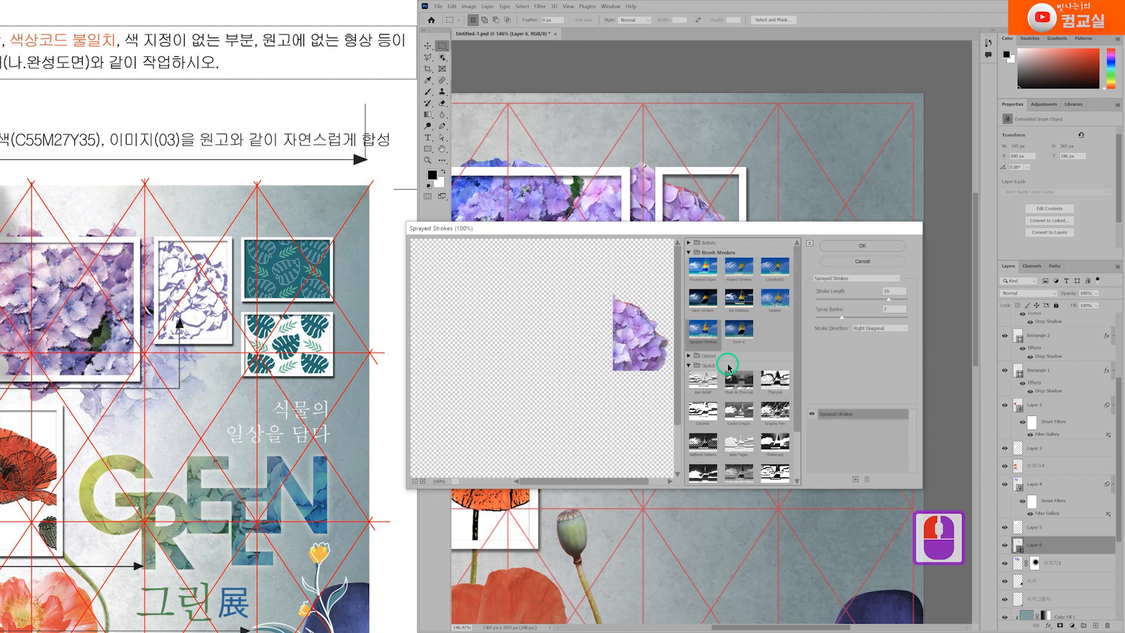
pyautogui.scroll(-1, 731, 427)
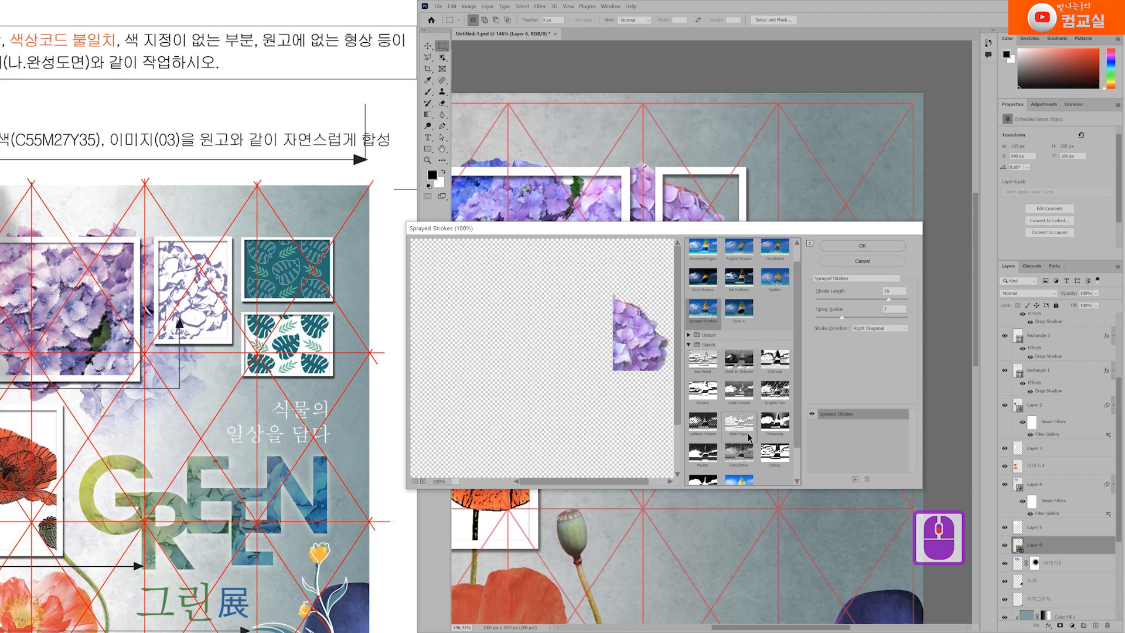
pyautogui.click(702, 390)
pyautogui.click(783, 363)
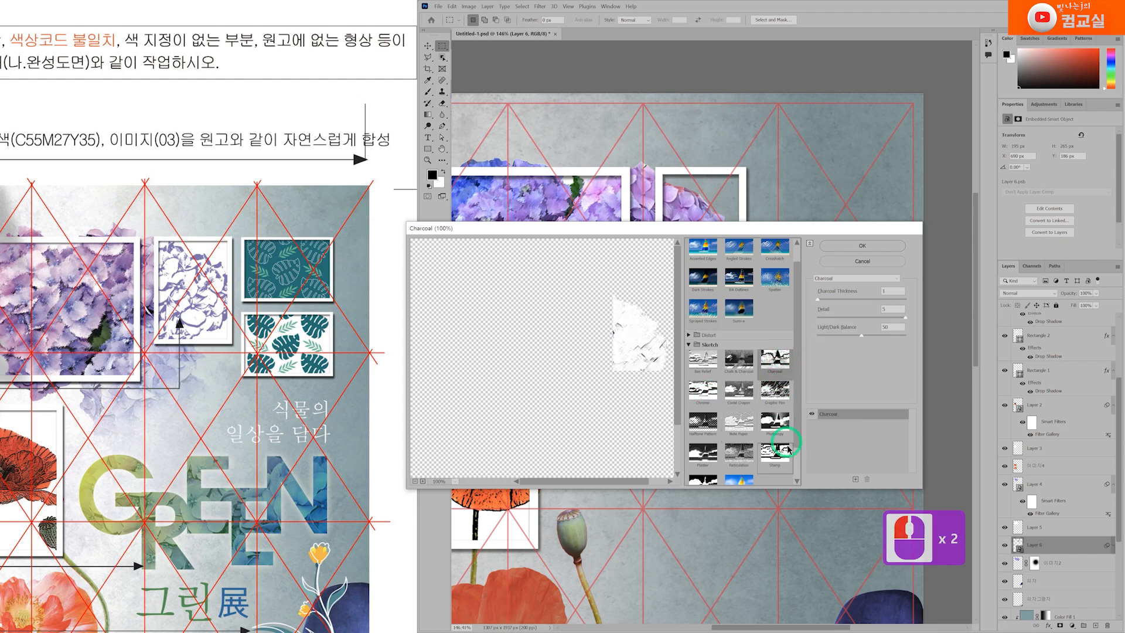
pyautogui.click(775, 428)
pyautogui.doubleClick(774, 429)
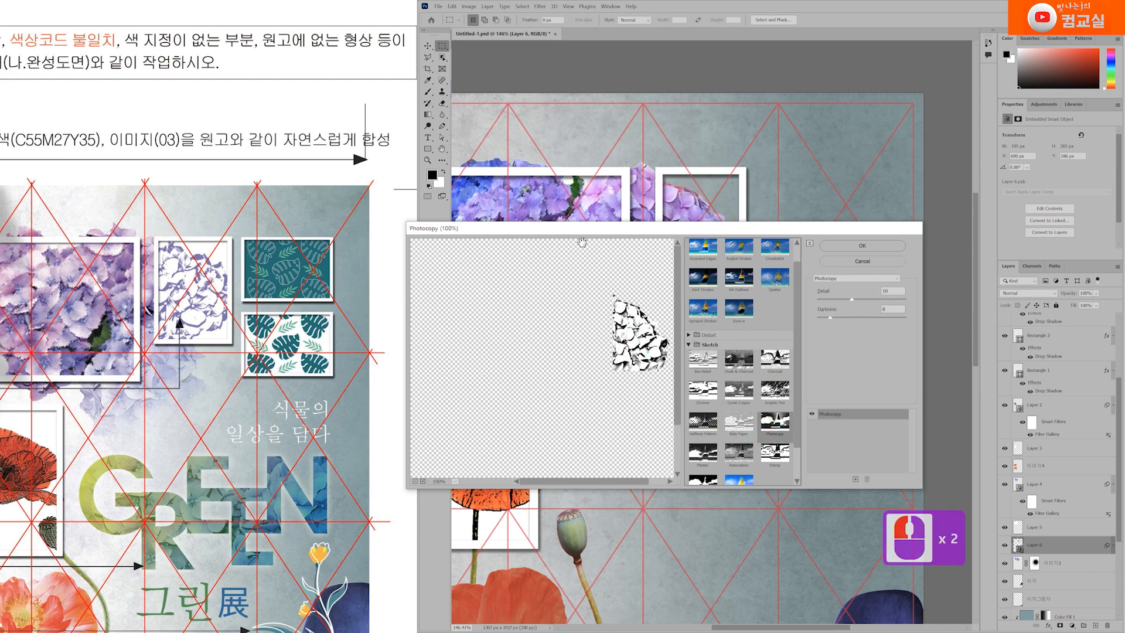
pyautogui.moveTo(582, 233); pyautogui.dragTo(553, 247)
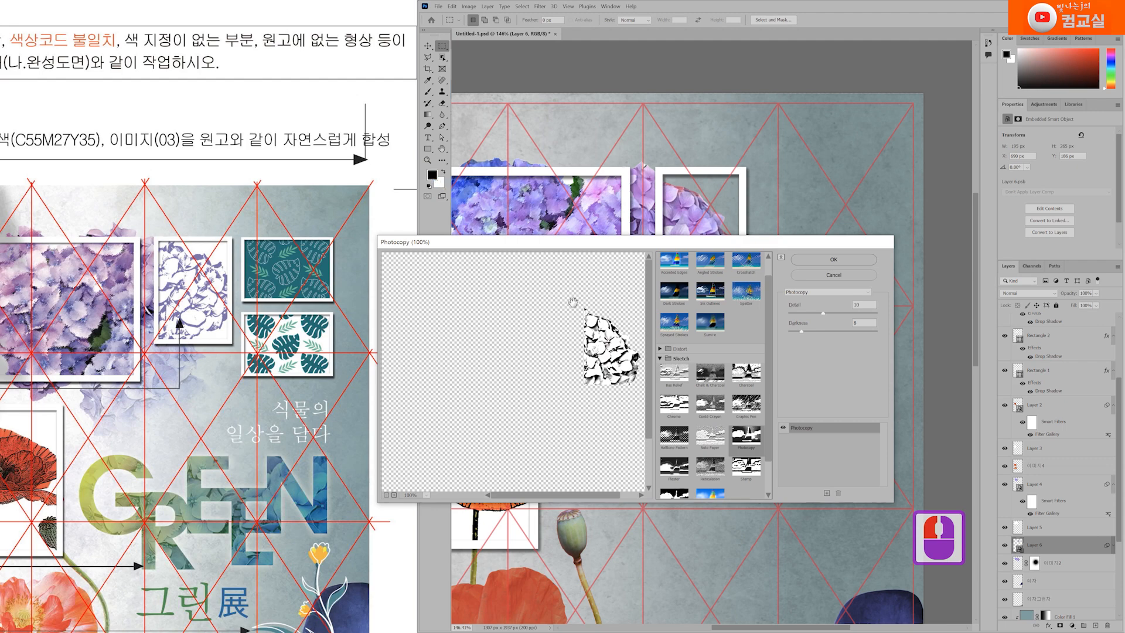
pyautogui.scroll(6, 592, 343)
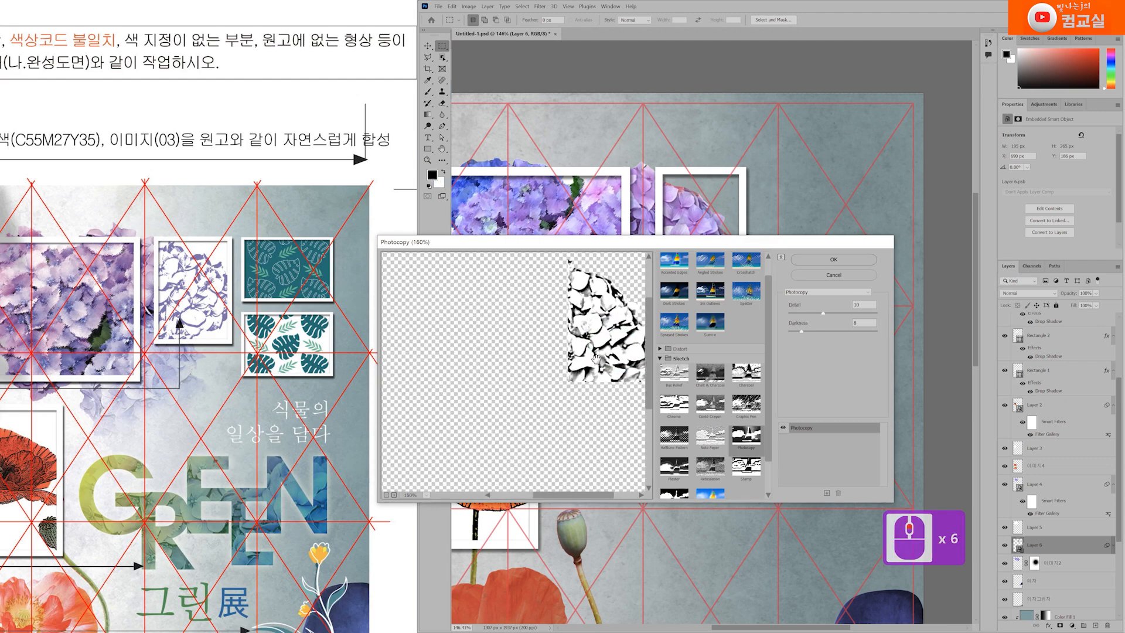
pyautogui.moveTo(595, 358); pyautogui.dragTo(516, 385)
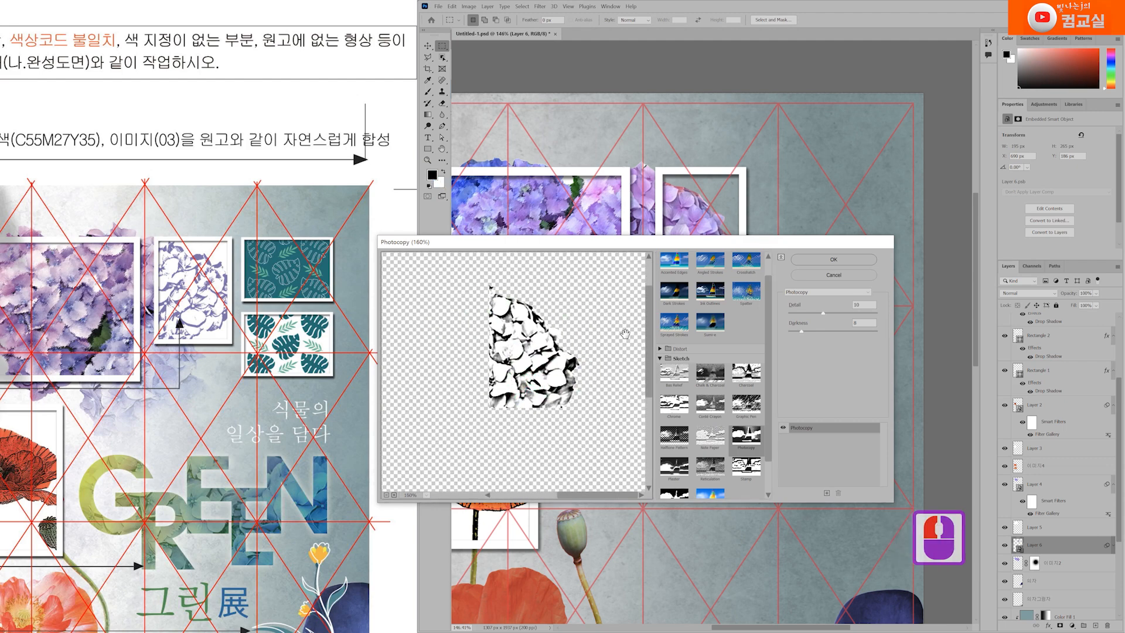
pyautogui.click(832, 275)
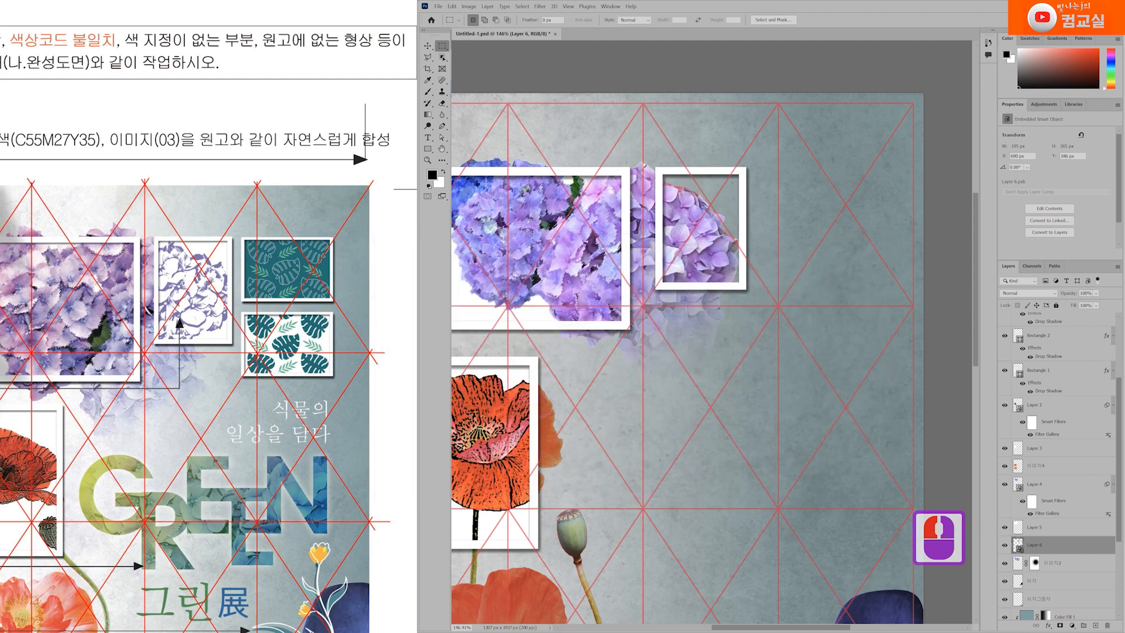
# Set the foreground colour to a muted purple, #7d4ebc, starting from colours sampled from the hydrangea petals
pyautogui.doubleClick(432, 175)
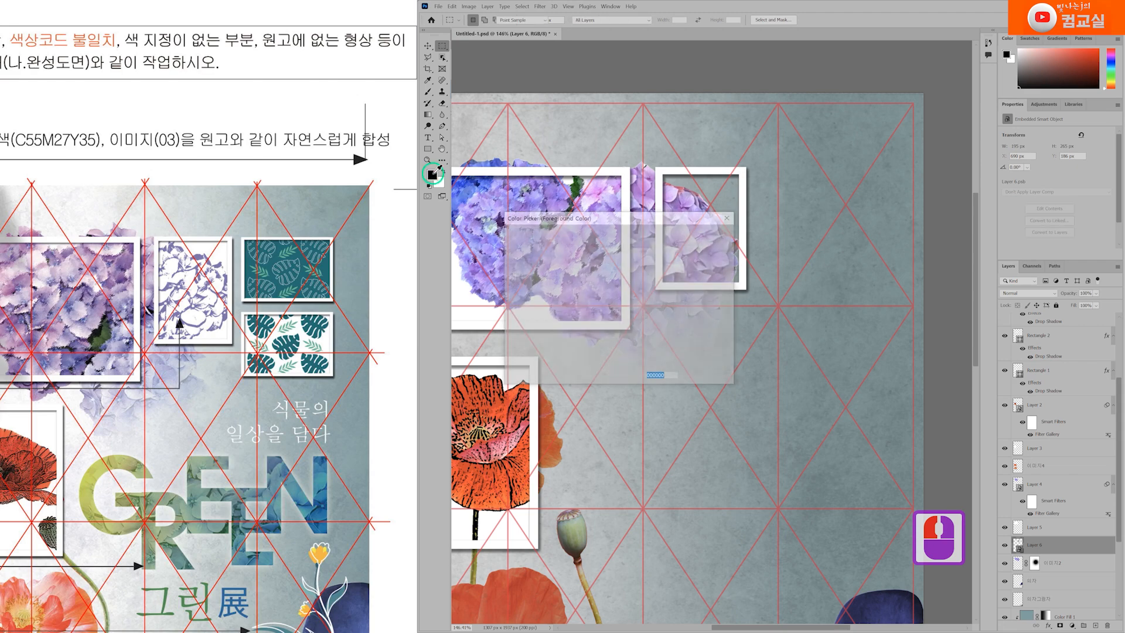
pyautogui.moveTo(616, 216); pyautogui.dragTo(666, 342)
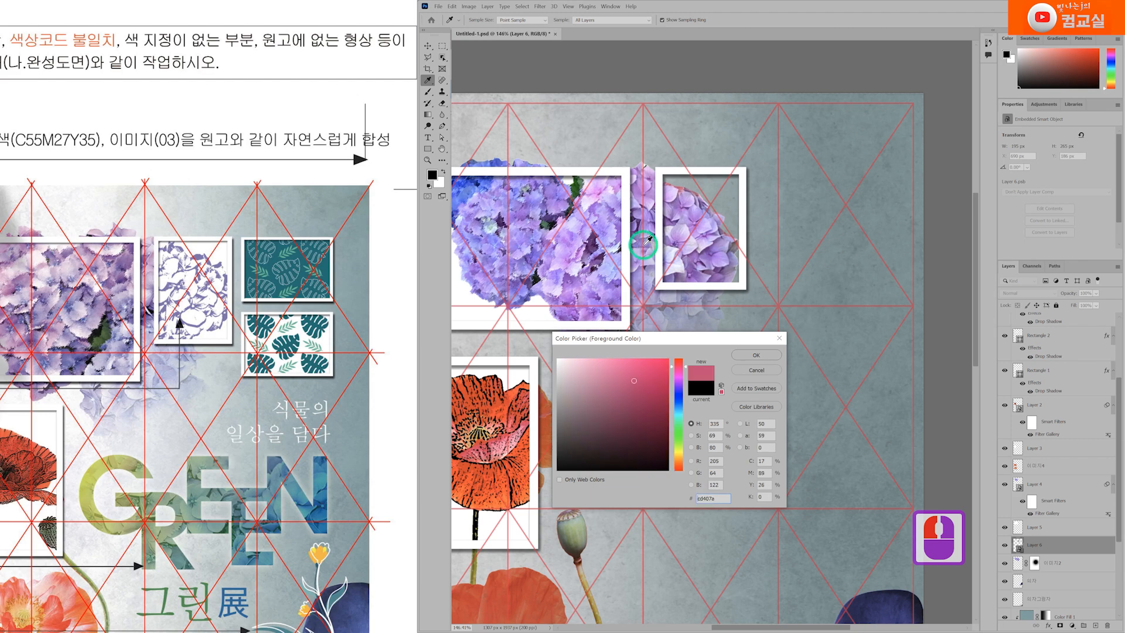
pyautogui.click(645, 233)
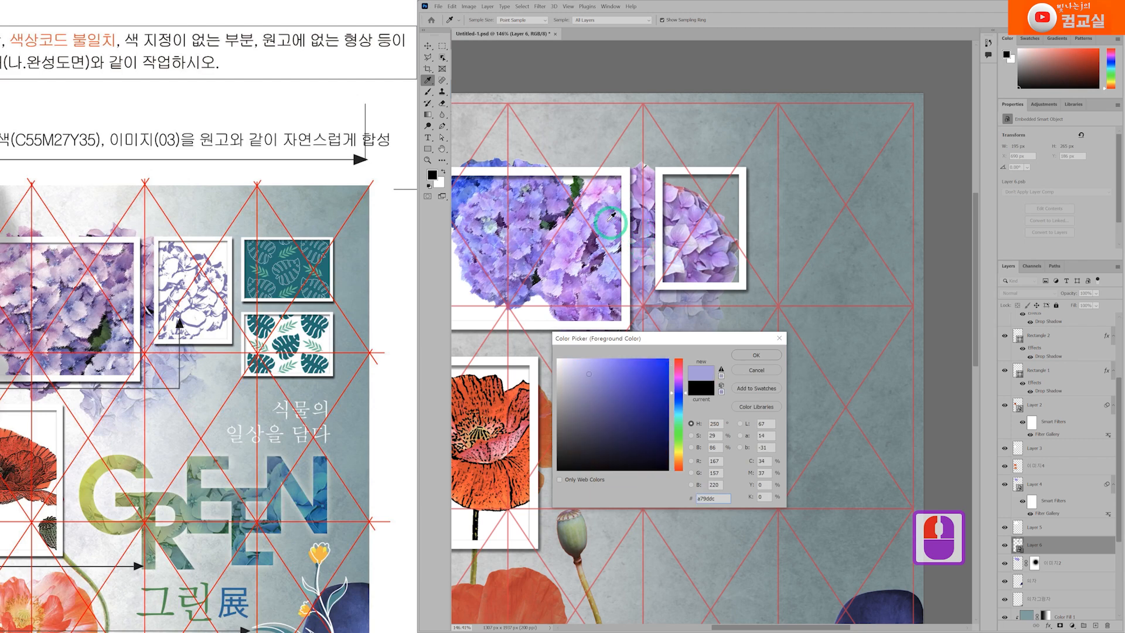
pyautogui.click(561, 192)
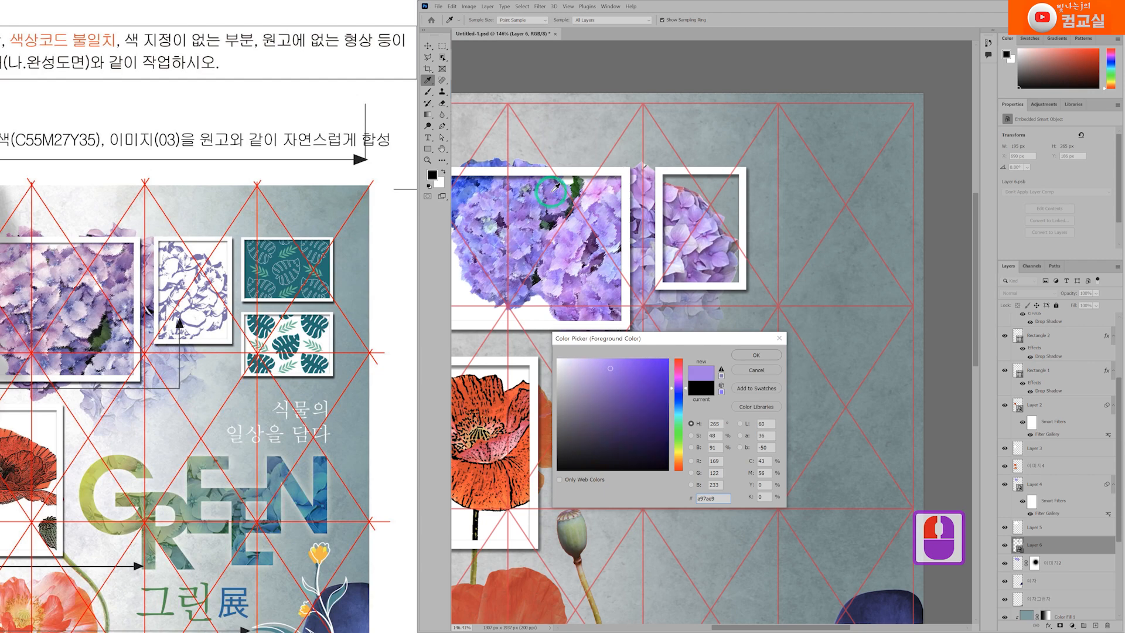
pyautogui.click(625, 377)
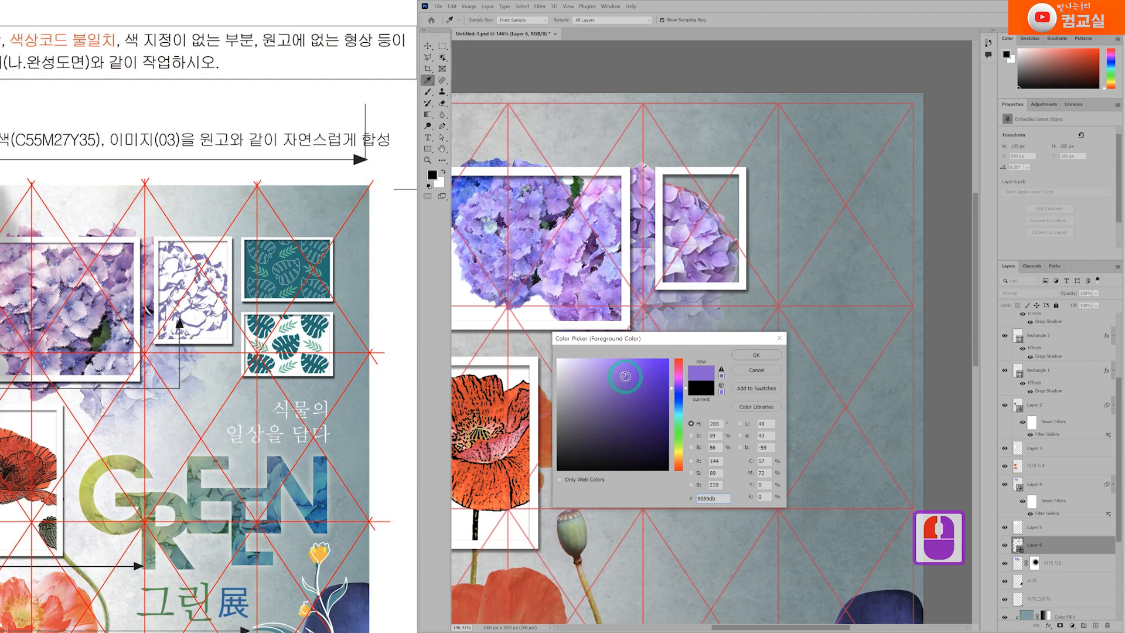
pyautogui.moveTo(626, 378); pyautogui.dragTo(619, 385)
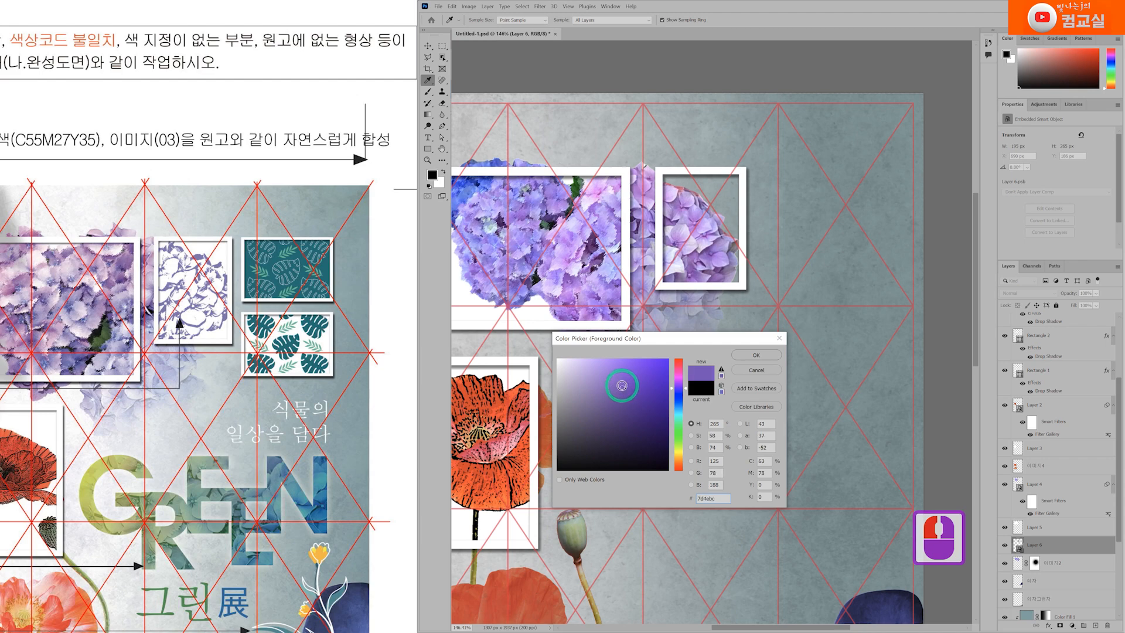
pyautogui.click(622, 386)
pyautogui.click(757, 354)
pyautogui.press('m')
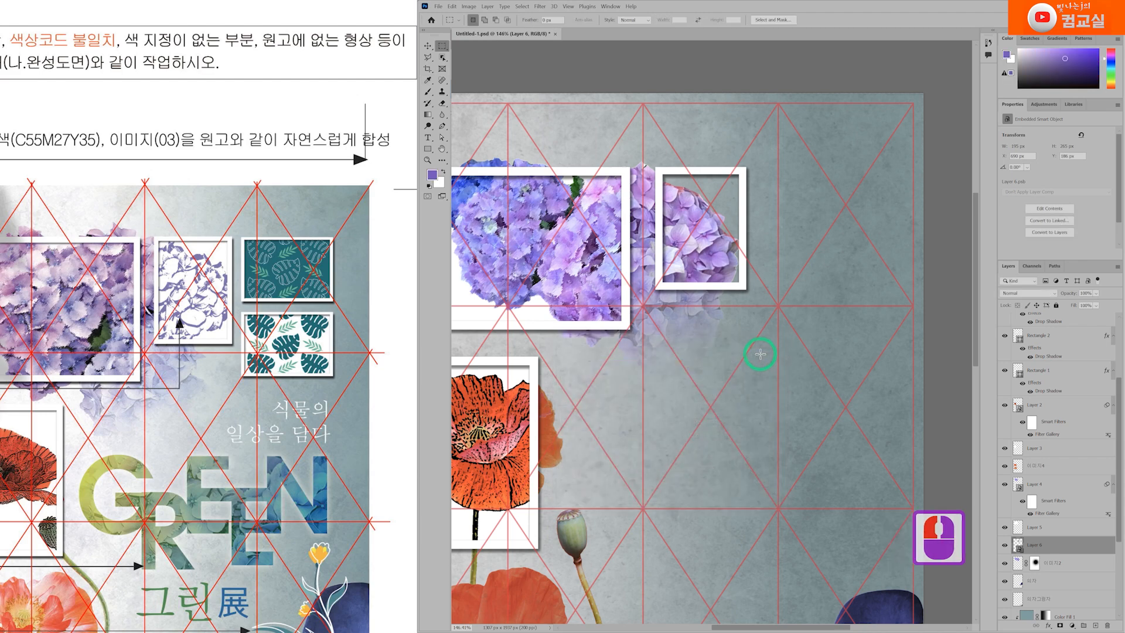
# Choose the Photocopy sketch filter in the Filter Gallery for the small hydrangea smart object, Layer 6
pyautogui.click(539, 7)
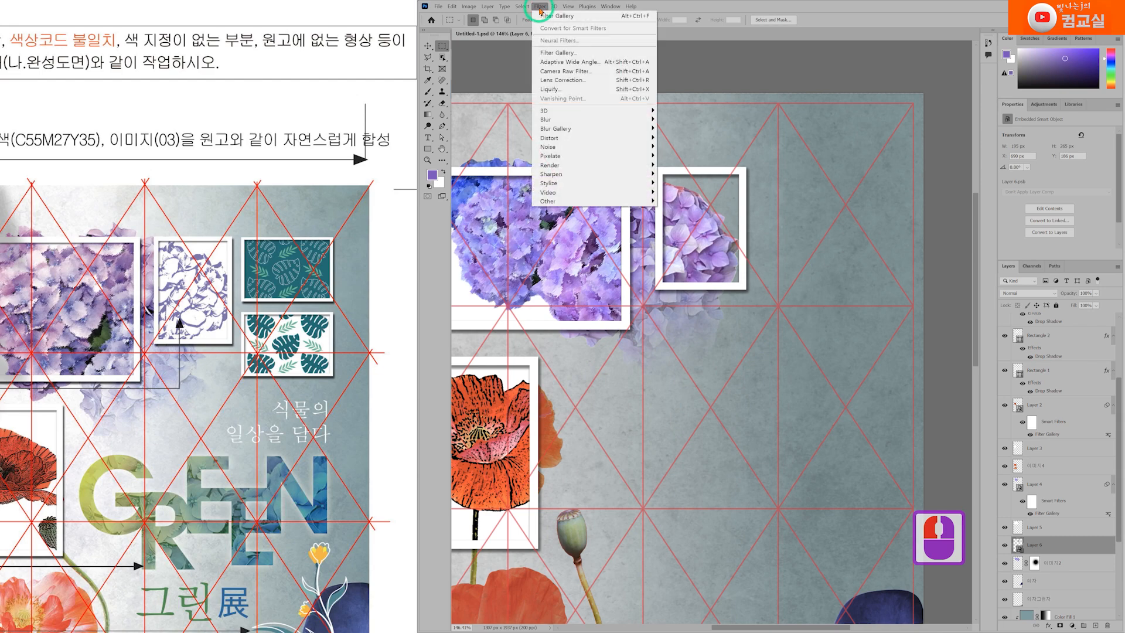
pyautogui.click(569, 51)
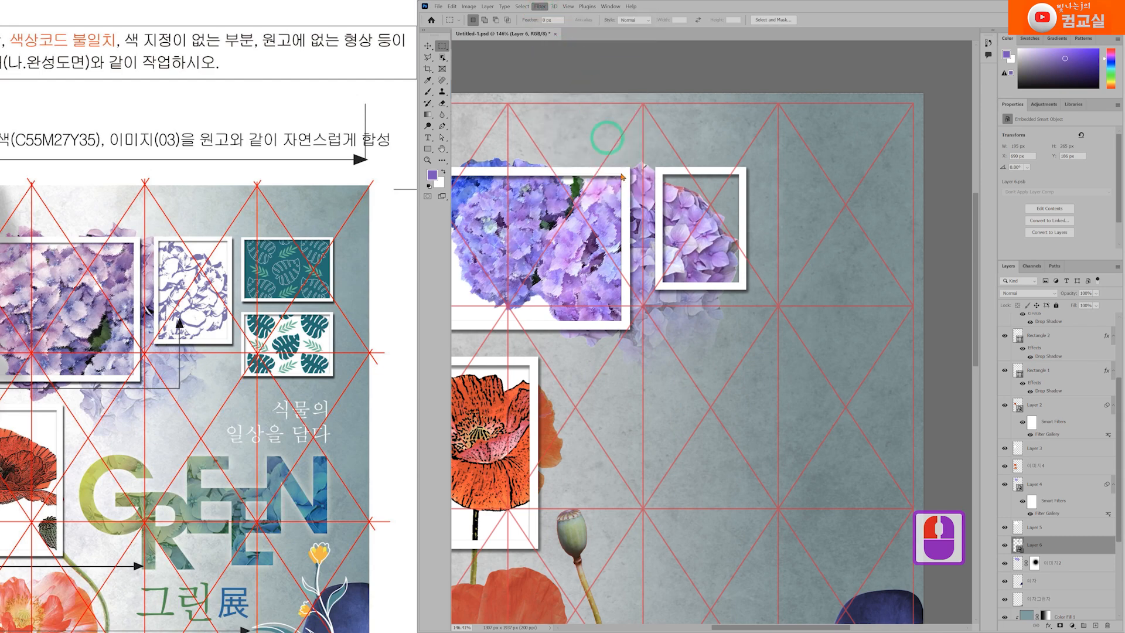
pyautogui.click(674, 379)
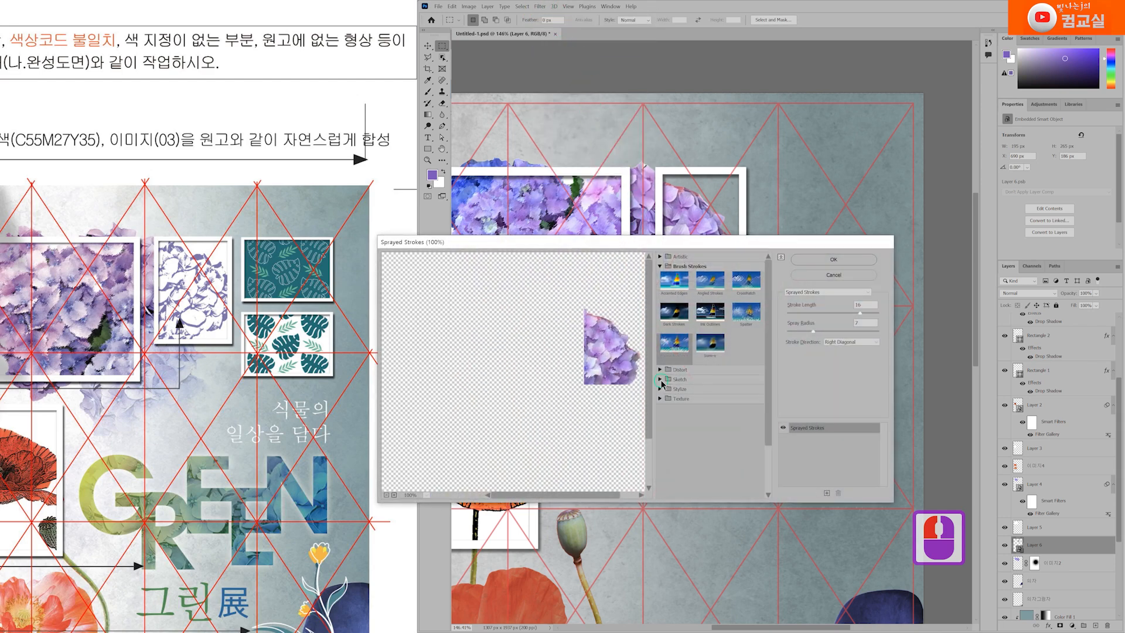
pyautogui.click(746, 454)
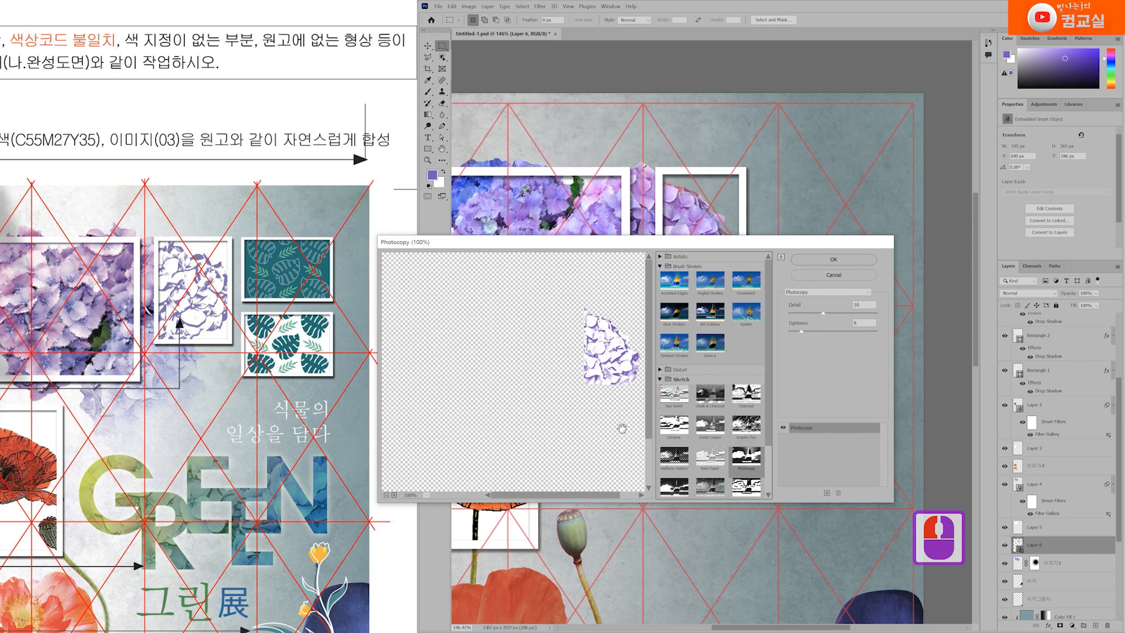
# Set the Photocopy filter's Detail to 10 and Darkness to about 12, and apply it to the small hydrangea
pyautogui.click(820, 315)
pyautogui.click(823, 315)
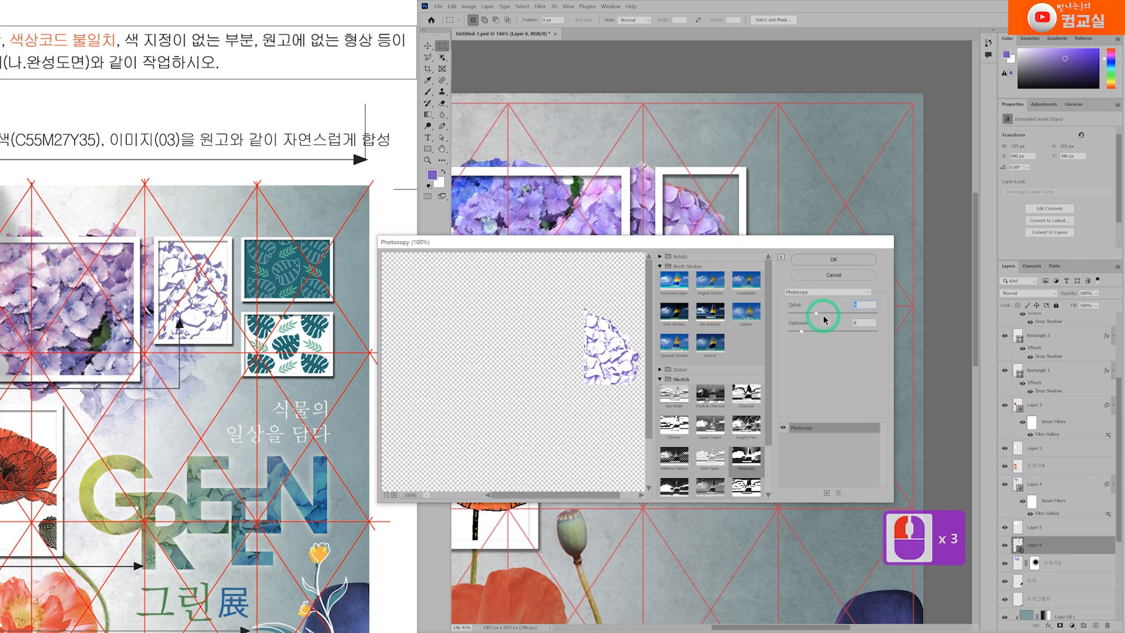
pyautogui.click(815, 332)
pyautogui.click(835, 315)
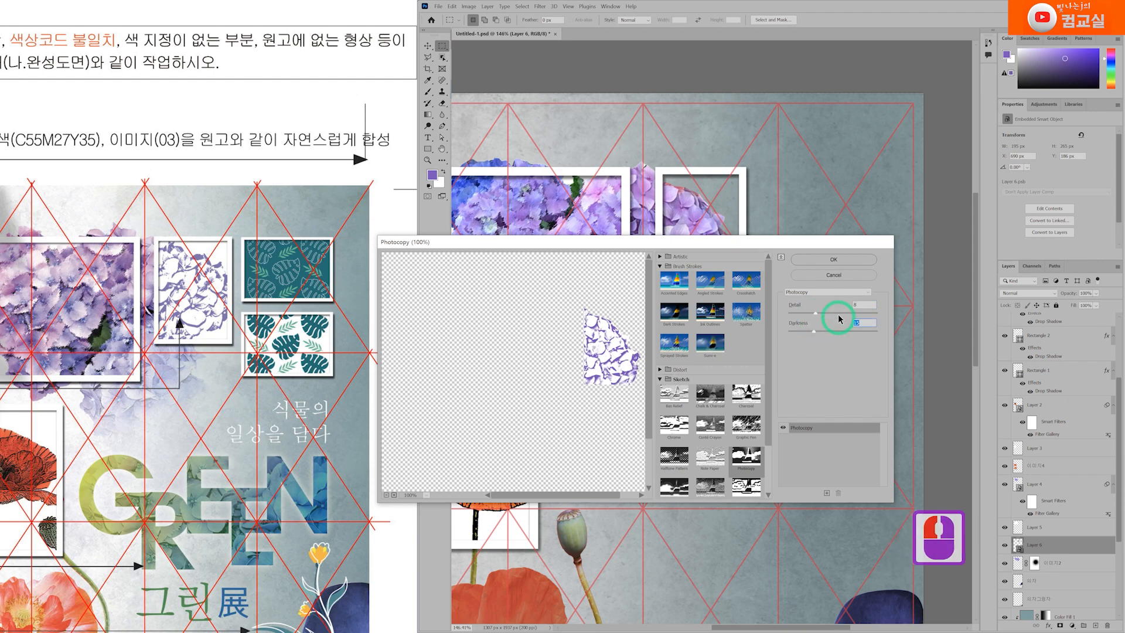
pyautogui.click(837, 318)
pyautogui.click(824, 314)
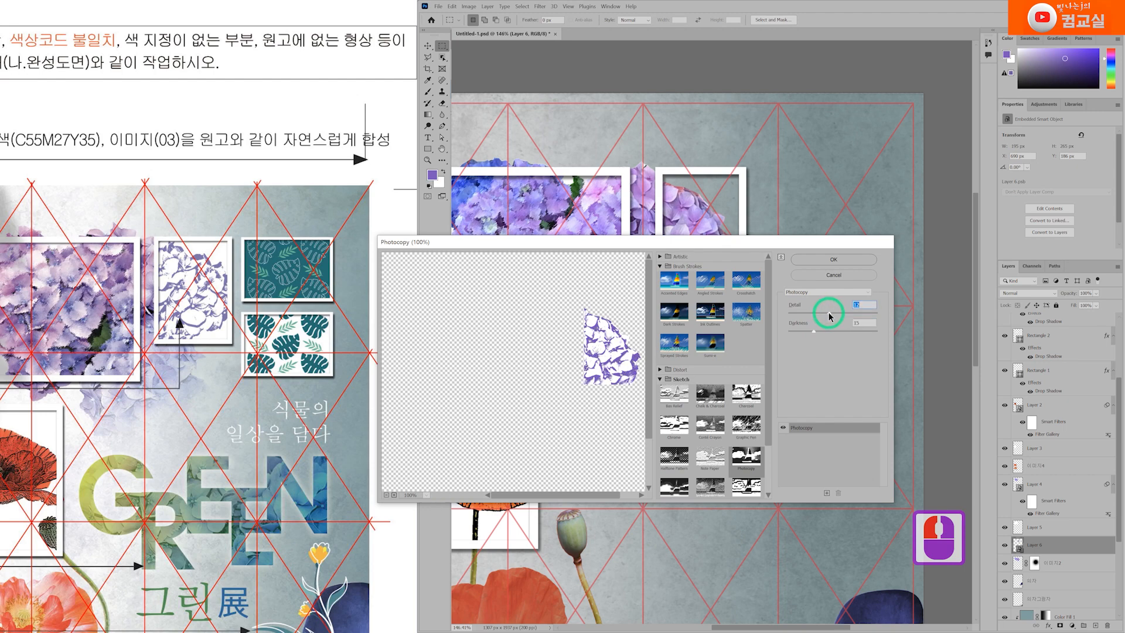
pyautogui.click(813, 332)
pyautogui.click(810, 332)
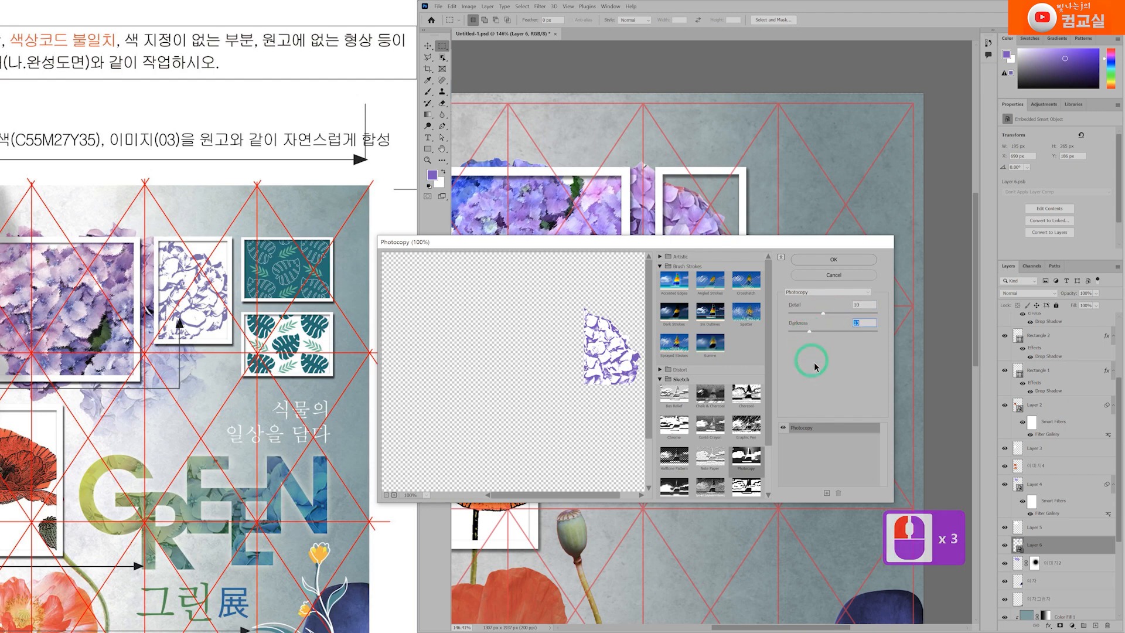
pyautogui.click(834, 264)
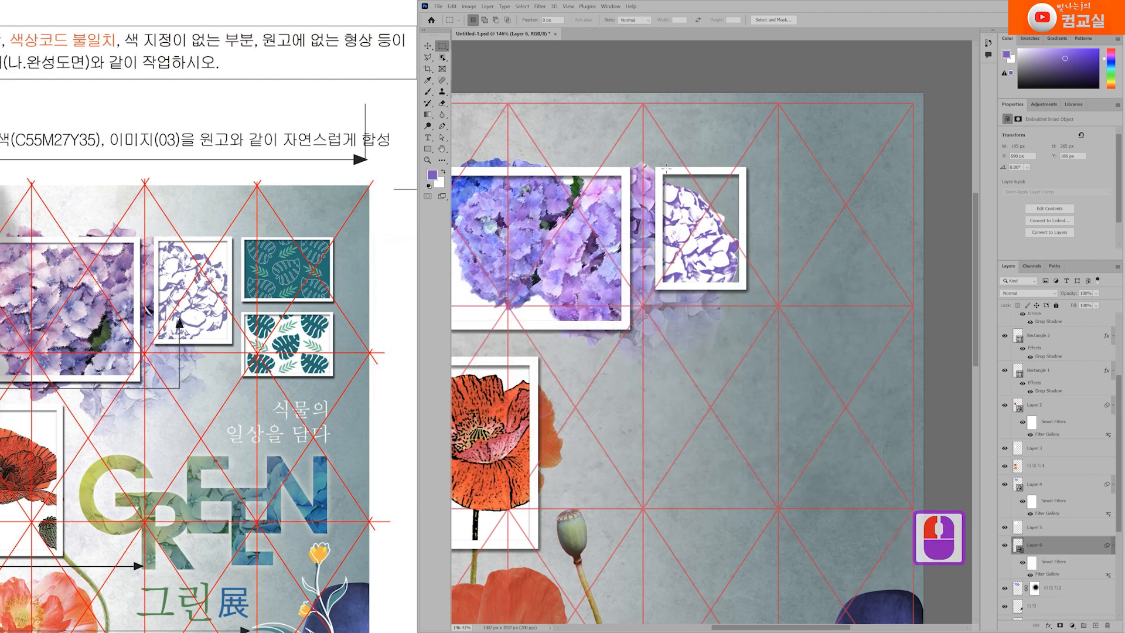
# Select an area about 196 × 277 px along the small frame's border and fill it with white on a new layer above Layer 6
pyautogui.moveTo(661, 170); pyautogui.dragTo(744, 289)
pyautogui.scroll(-3, 1055, 550)
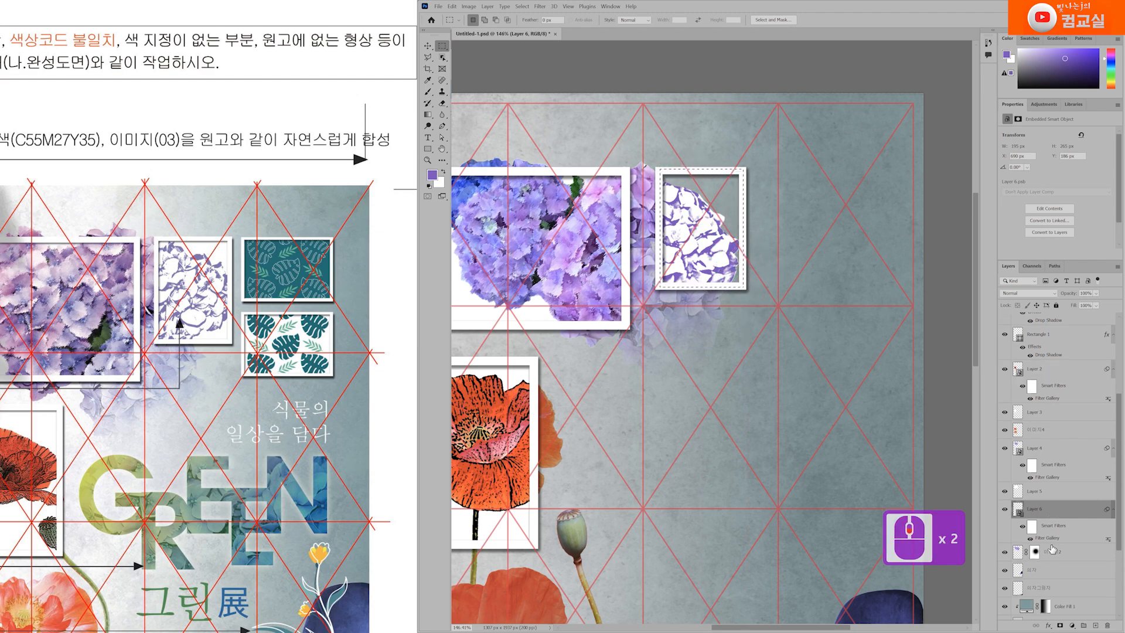
pyautogui.scroll(-3, 1051, 506)
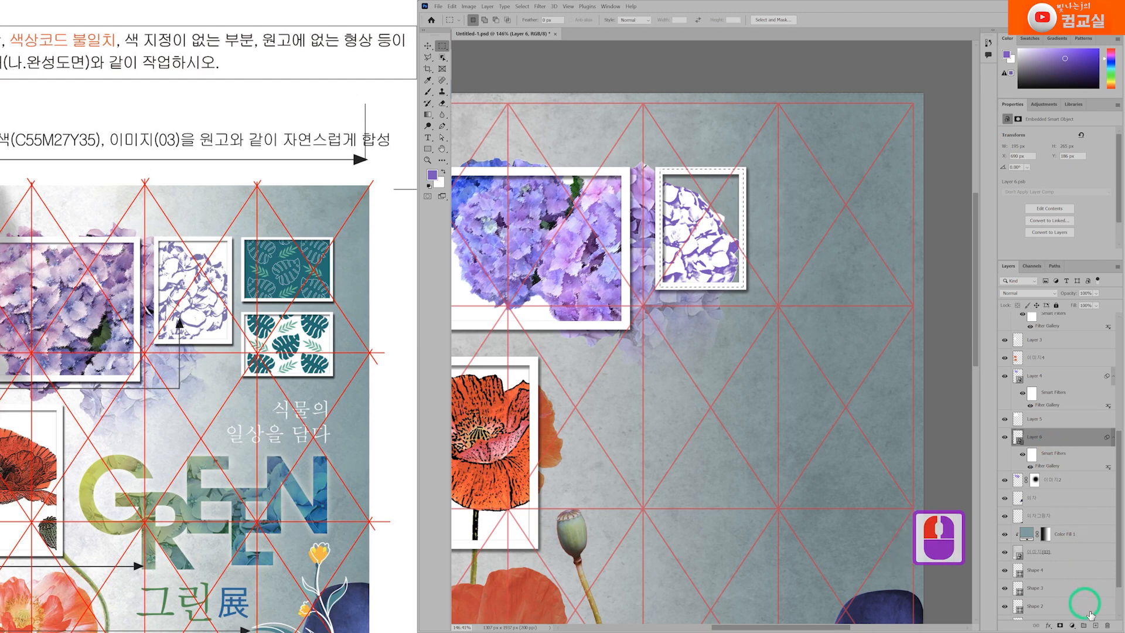
pyautogui.click(1095, 625)
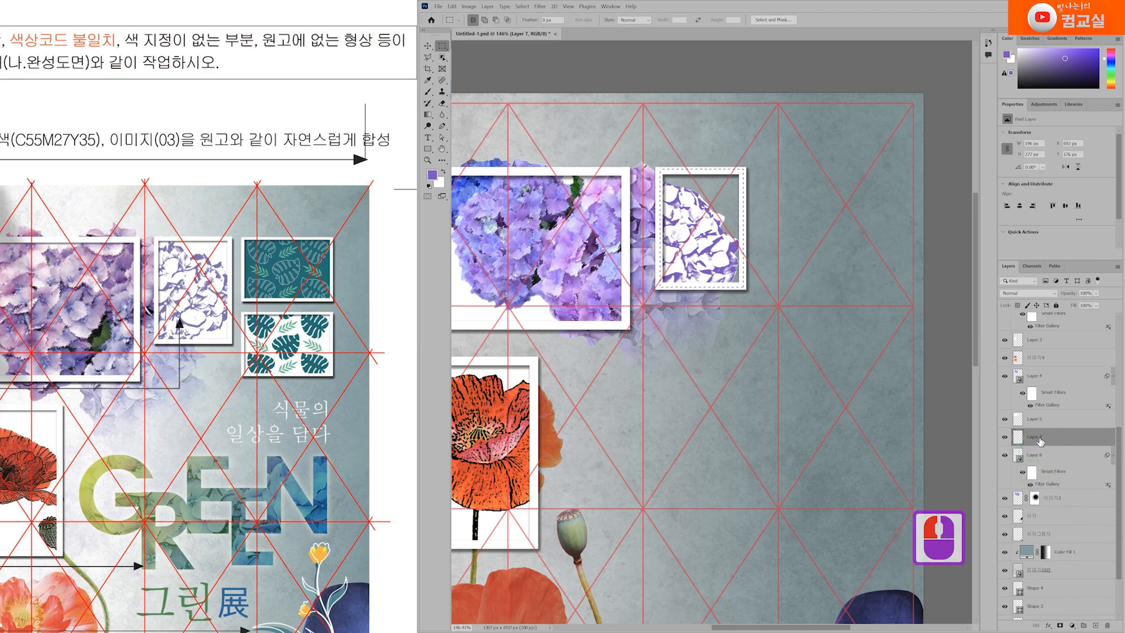
pyautogui.hotkey('ctrl', 'Delete')
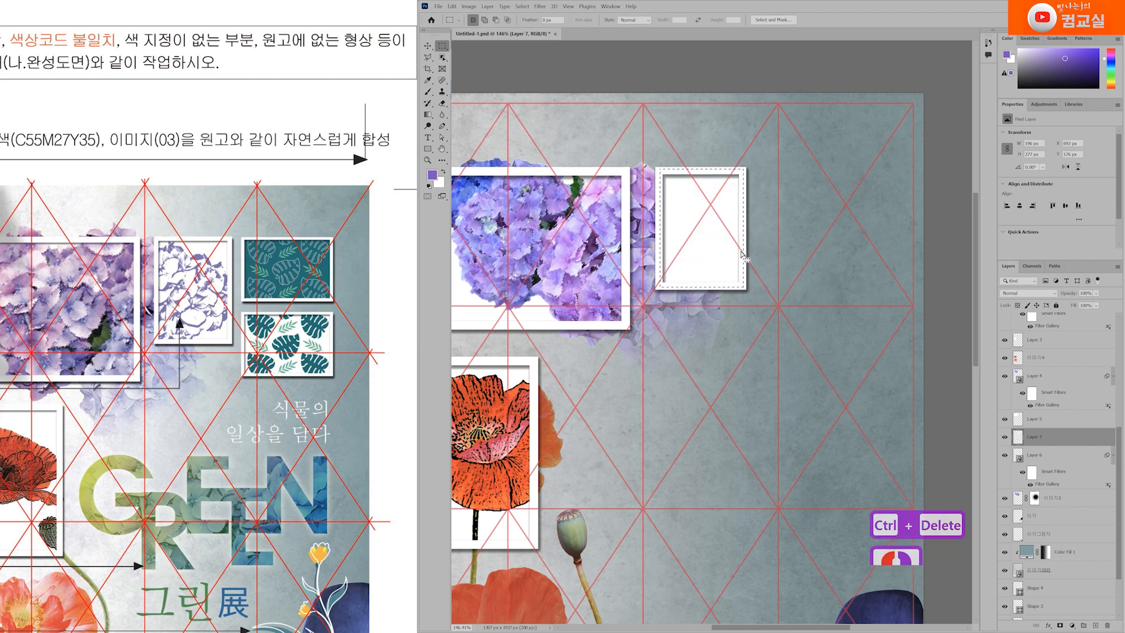
# Clear the selection and move the white Layer 7 beneath the small hydrangea's Layer 6
pyautogui.hotkey('ctrl', 'd')
pyautogui.moveTo(1064, 438); pyautogui.dragTo(1063, 487)
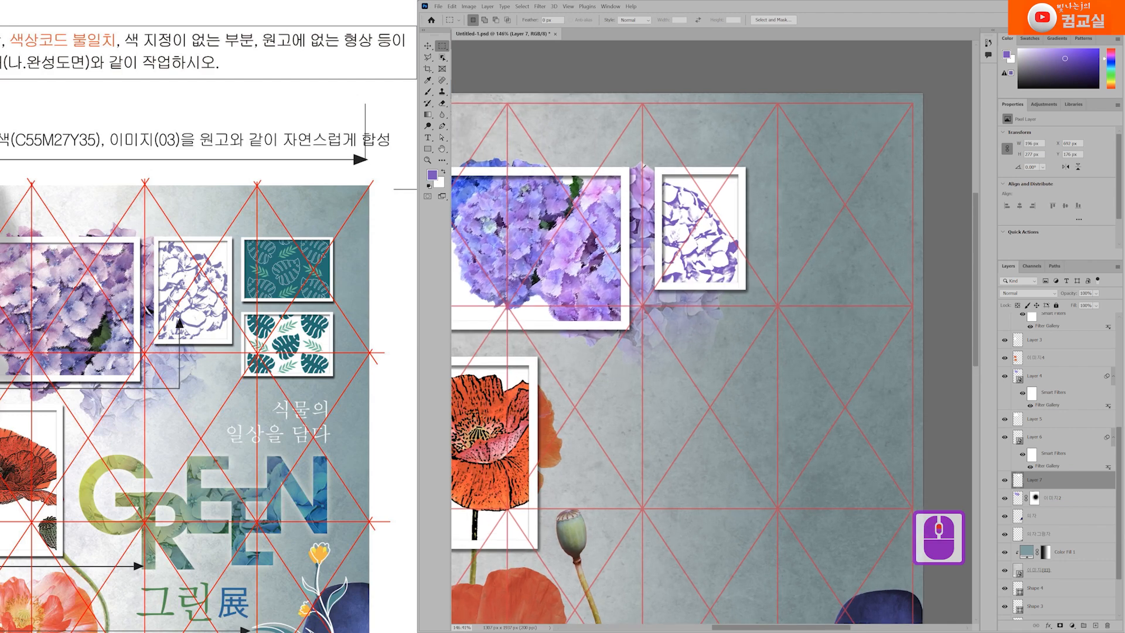
# Show the Rectangle 4 frame and transform it into a landscape frame about 232 × 168 px beside the small hydrangea frame
pyautogui.scroll(8, 1063, 405)
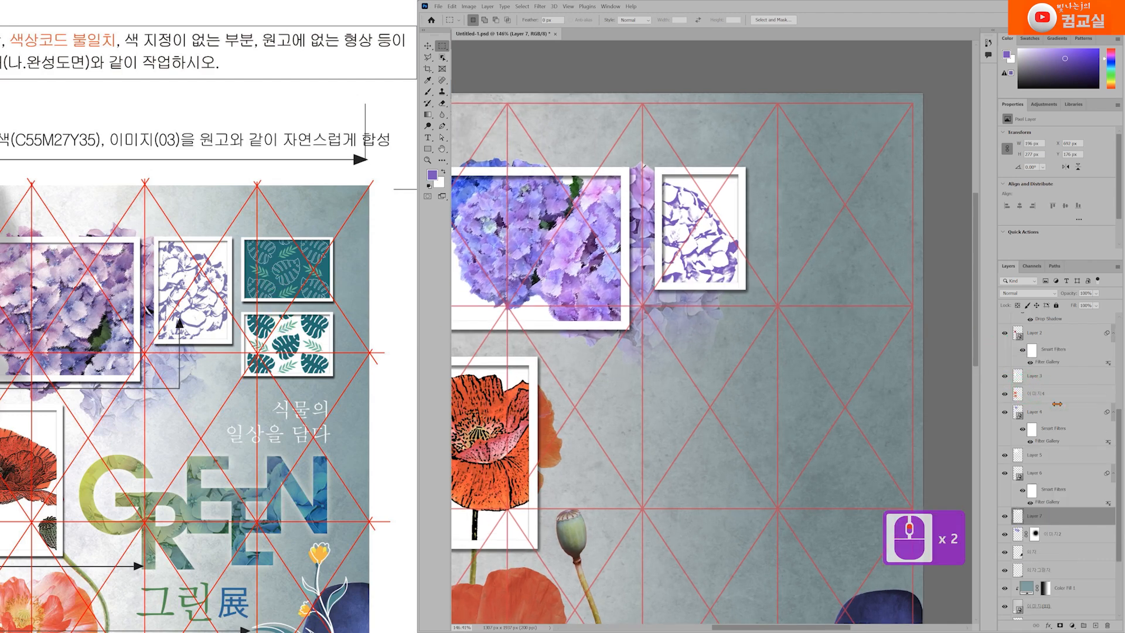
pyautogui.scroll(5, 1063, 404)
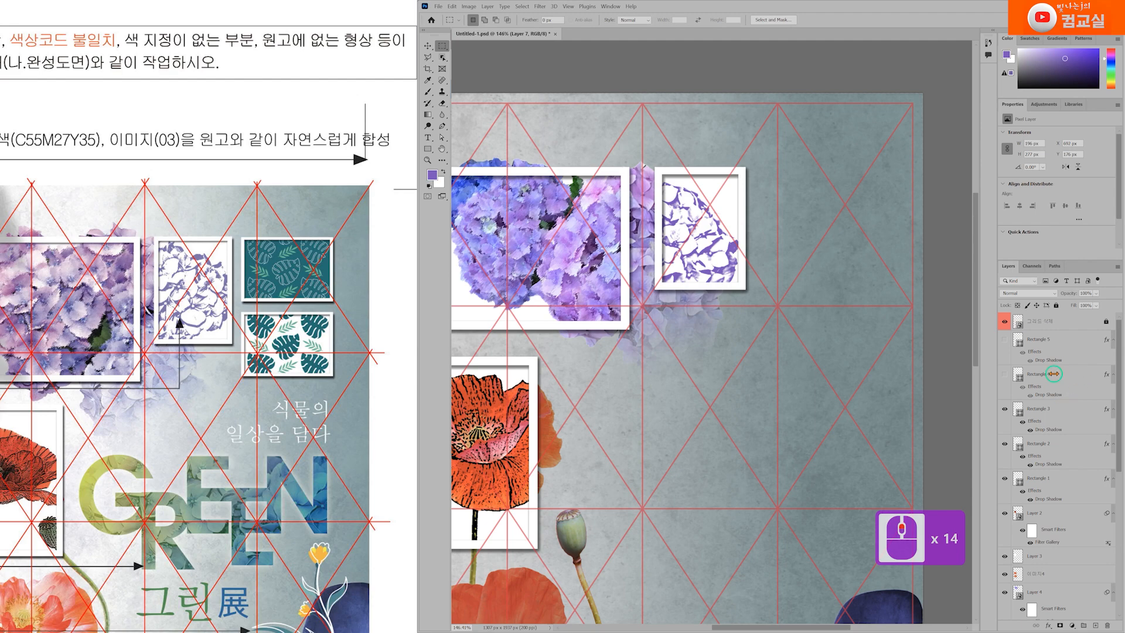
pyautogui.click(1047, 375)
pyautogui.click(1006, 374)
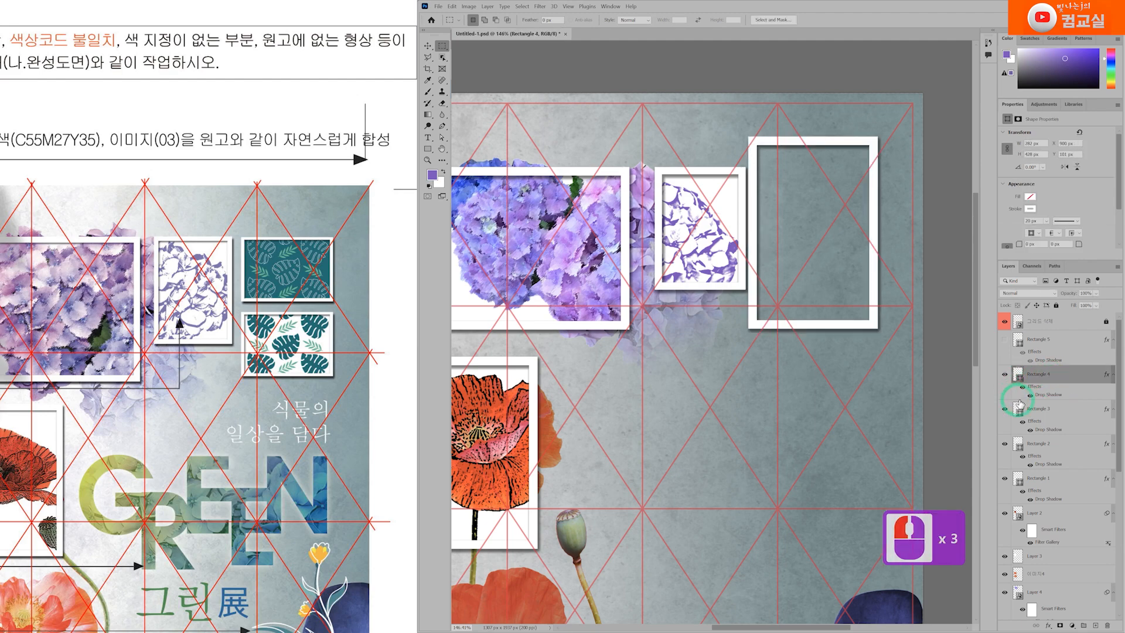
pyautogui.hotkey('ctrl', 't')
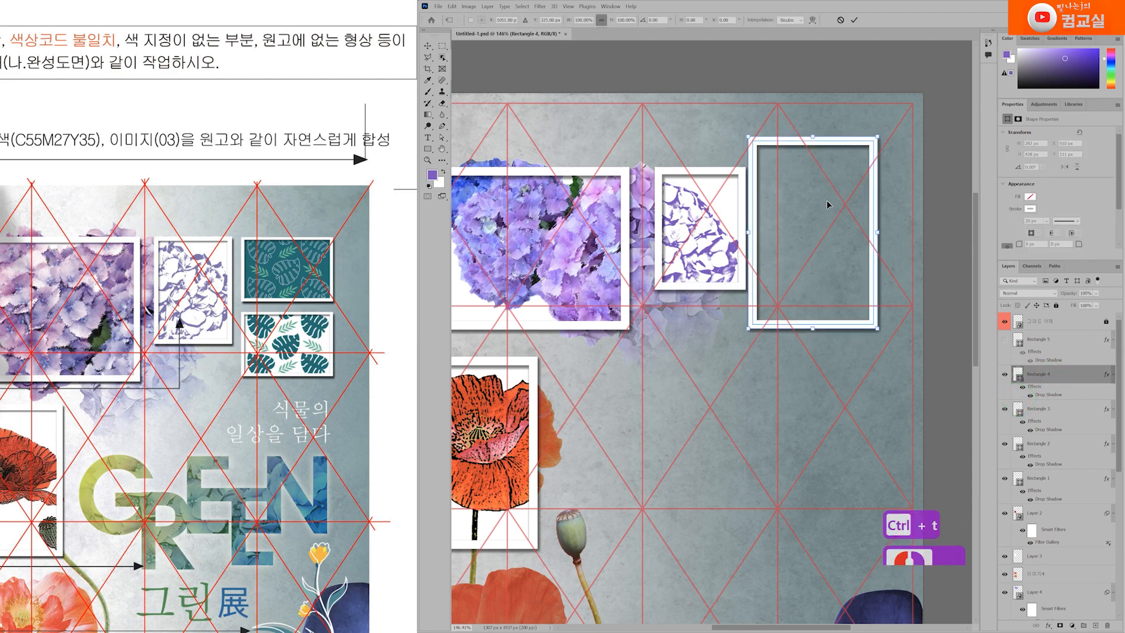
pyautogui.moveTo(829, 145); pyautogui.dragTo(846, 174)
pyautogui.click(830, 359)
pyautogui.moveTo(830, 359); pyautogui.dragTo(831, 245)
pyautogui.moveTo(869, 173); pyautogui.dragTo(863, 206)
# Set the stroke width of the landscape frame, Rectangle 4, to 13 px after trying 14 px
pyautogui.click(428, 149)
pyautogui.click(576, 22)
pyautogui.click(551, 21)
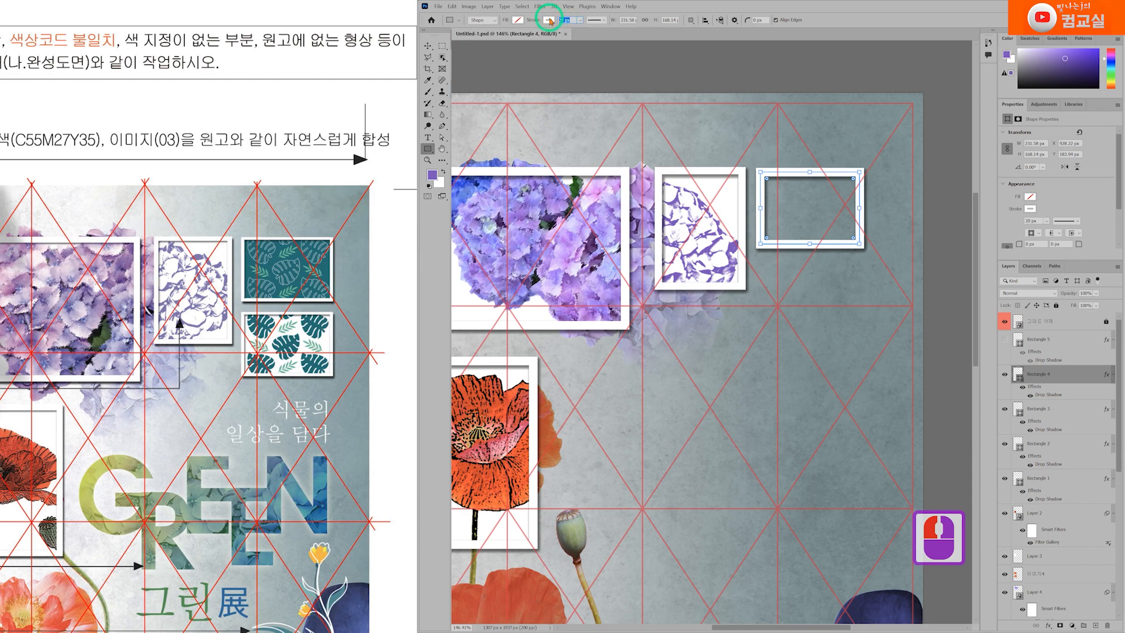
pyautogui.write('14')
pyautogui.press('Return')
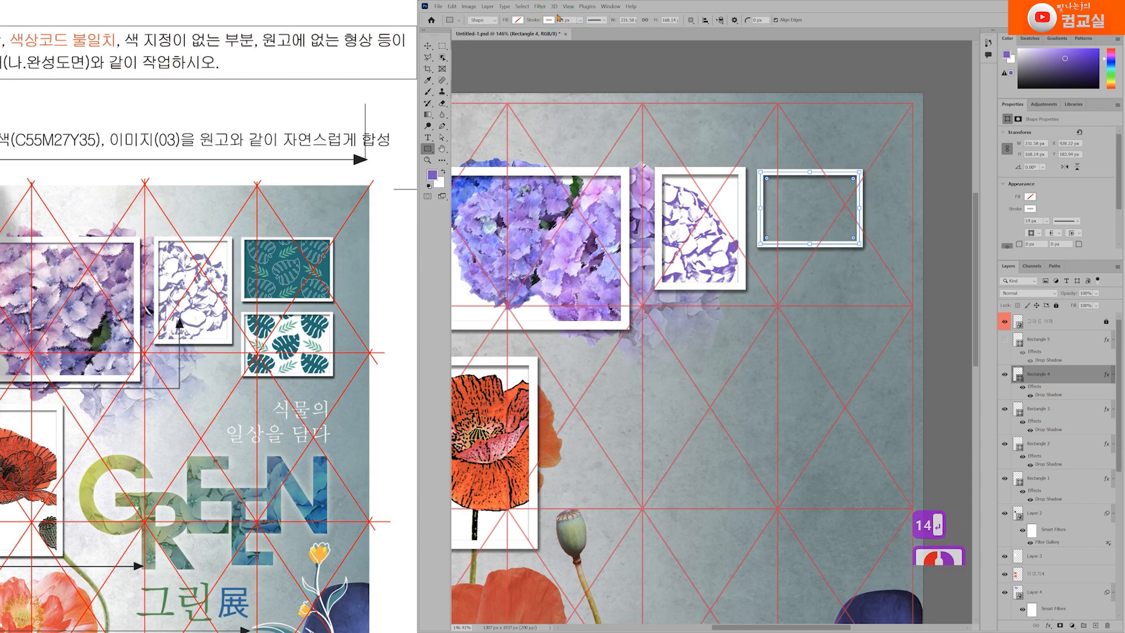
pyautogui.click(566, 20)
pyautogui.write('13')
pyautogui.press('Return')
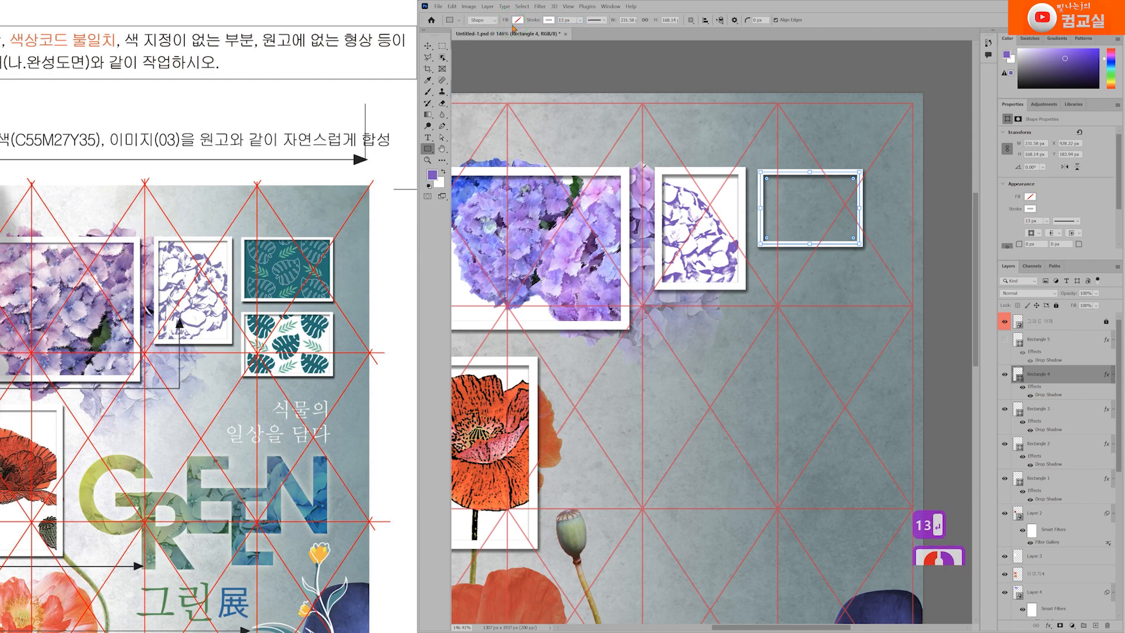
# Set the stroke width of the small hydrangea frame, Rectangle 3, to 15 px
pyautogui.click(1057, 410)
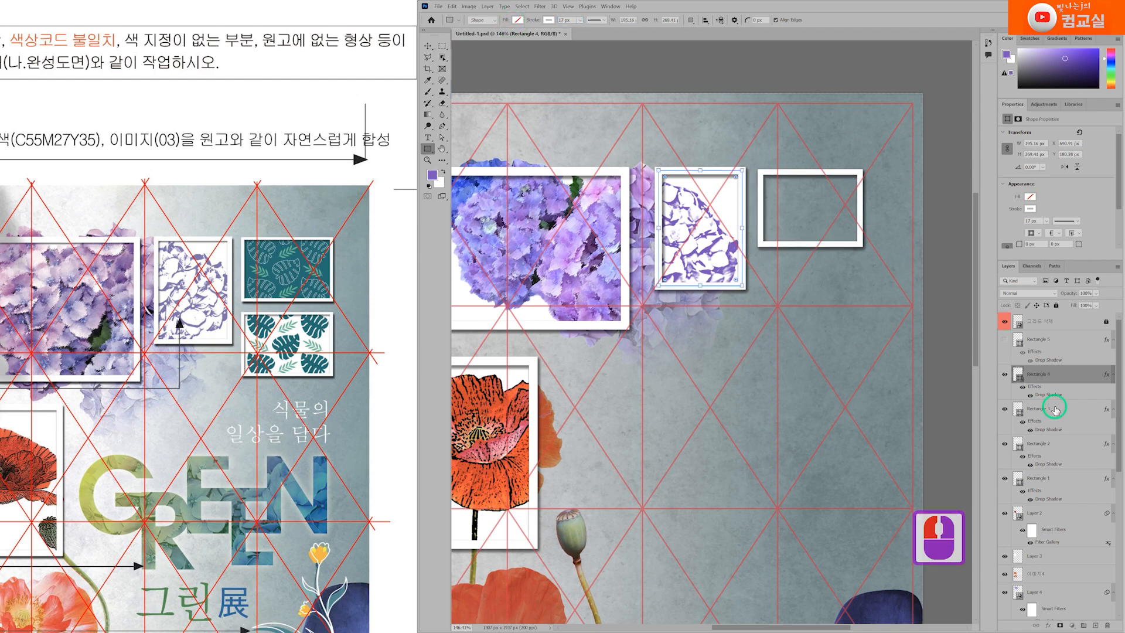
pyautogui.click(572, 20)
pyautogui.write('15')
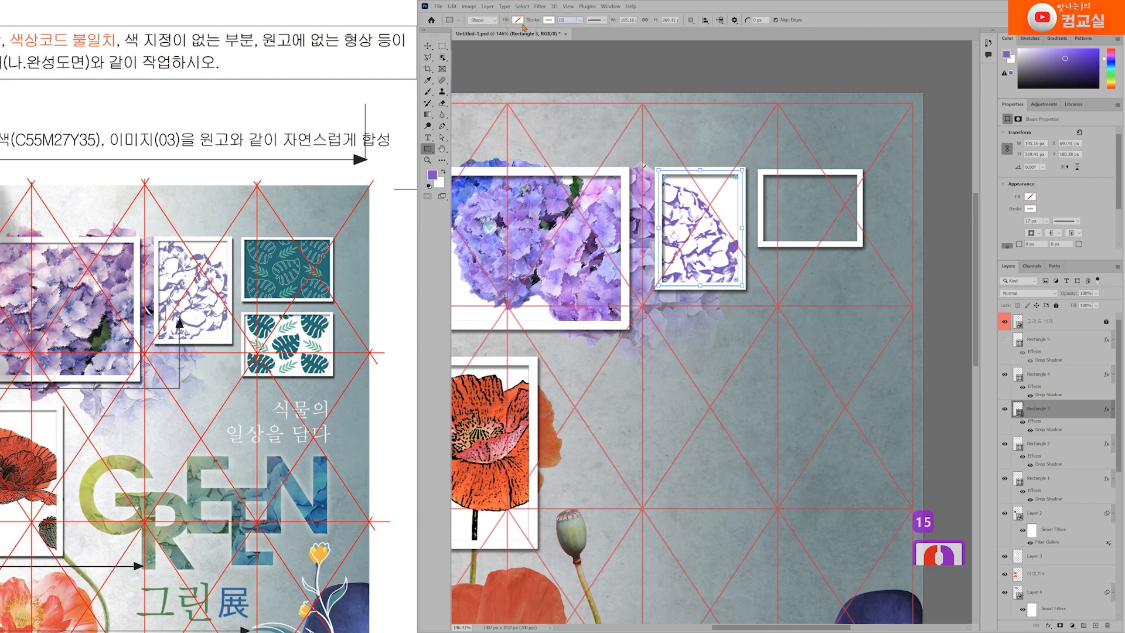
pyautogui.press('Return')
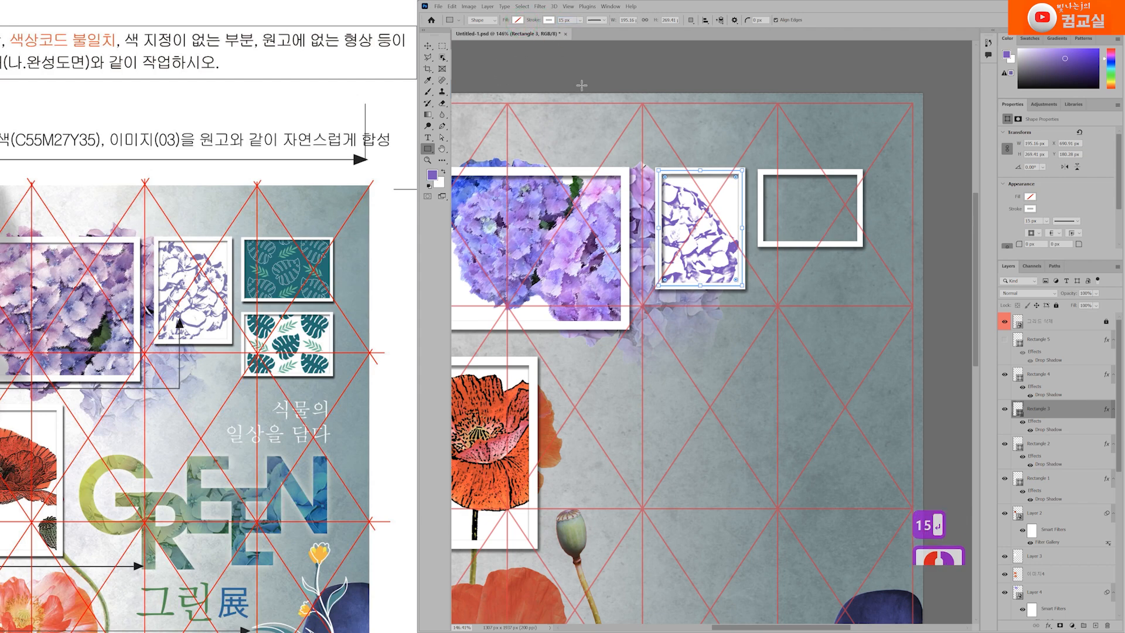
# Reduce the height of the landscape frame, Rectangle 4, to about 159 px, keeping its upper edge in place
pyautogui.press('v')
pyautogui.scroll(2, 780, 185)
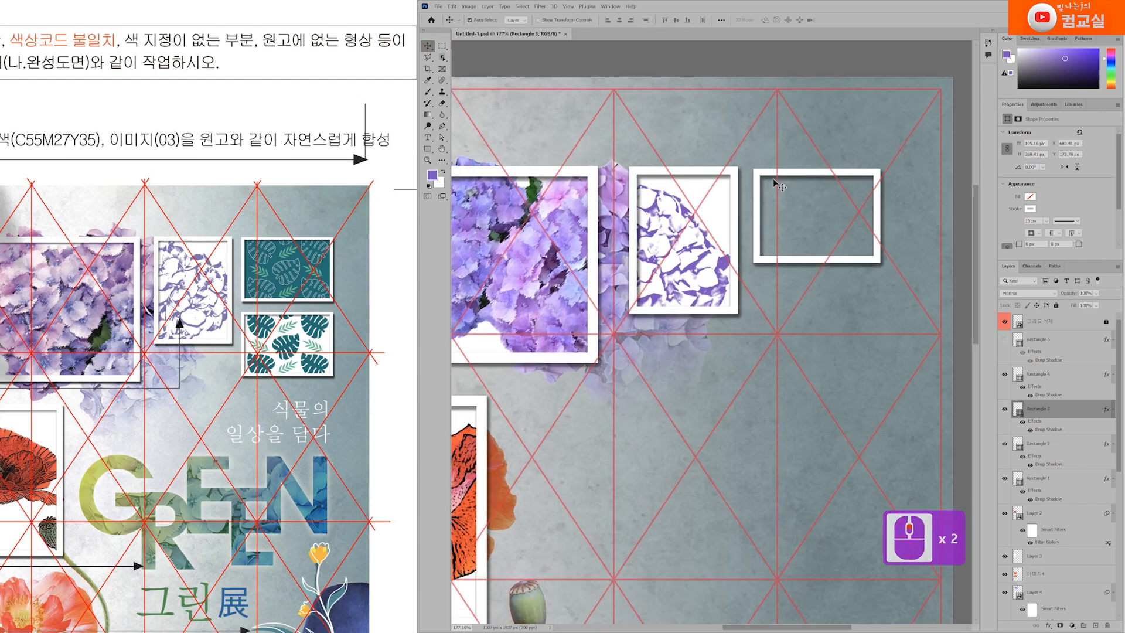
pyautogui.click(824, 172)
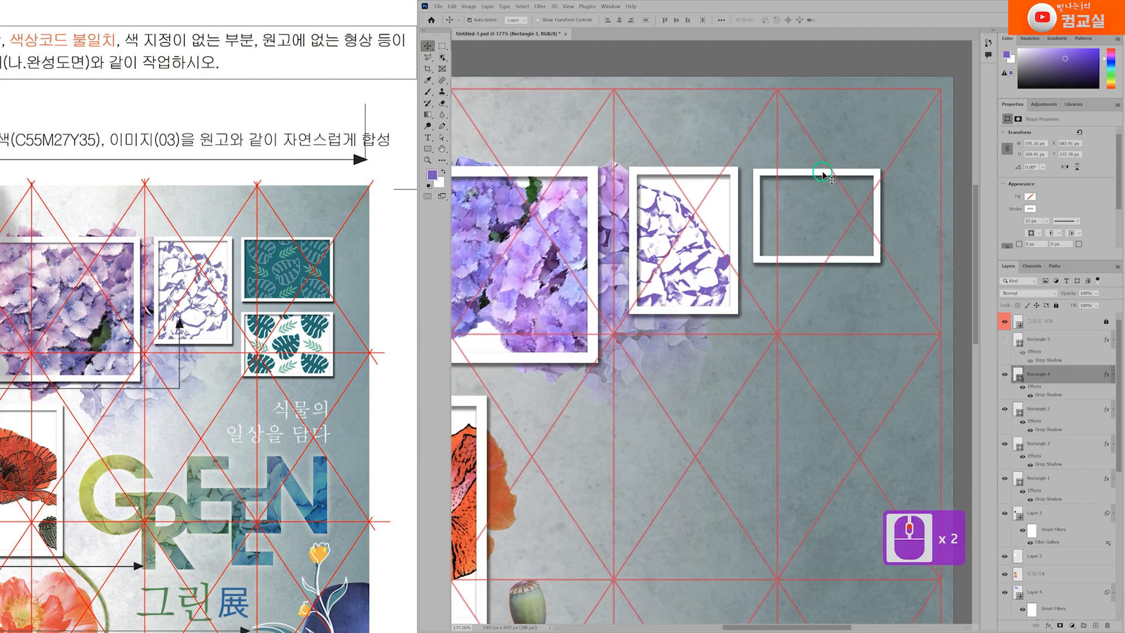
pyautogui.click(1004, 376)
pyautogui.click(1004, 376)
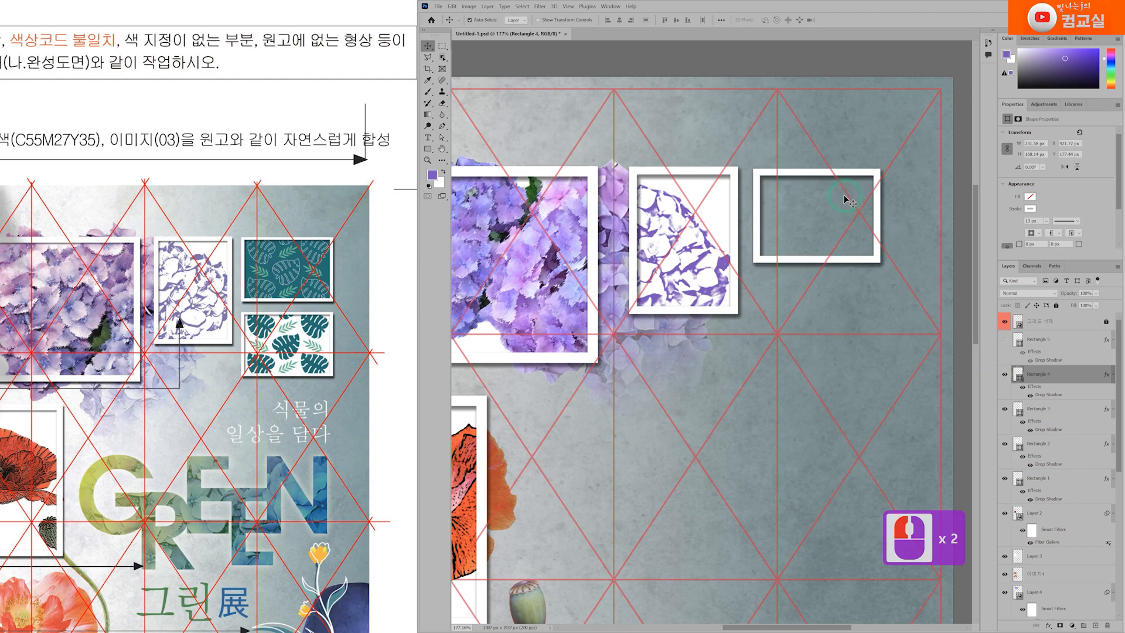
pyautogui.scroll(1, 832, 189)
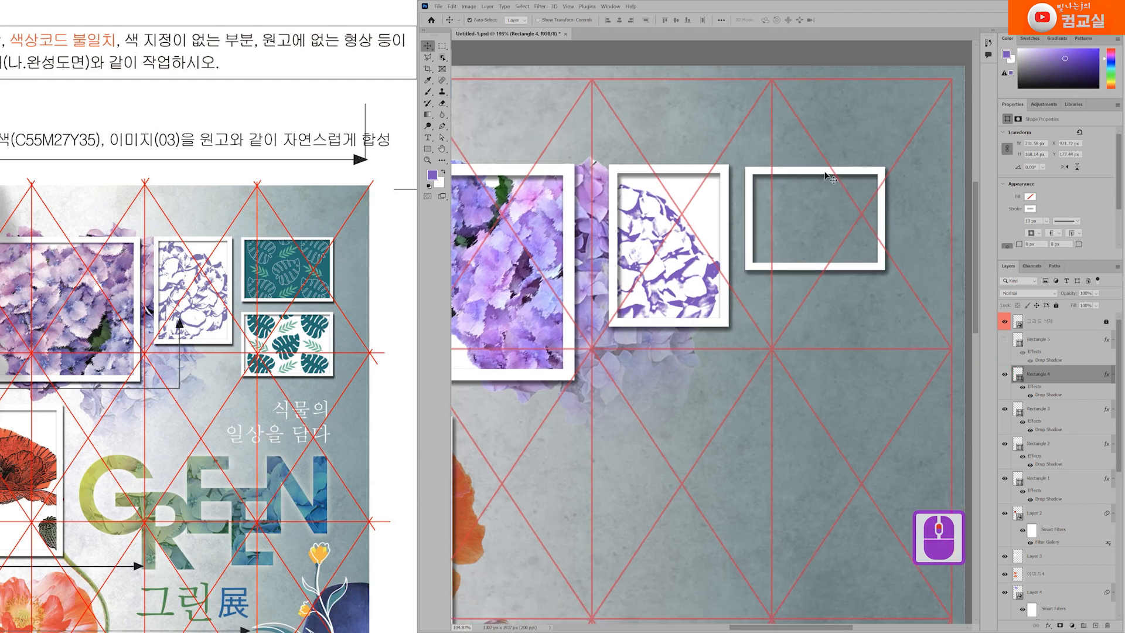
pyautogui.hotkey('ctrl', 't')
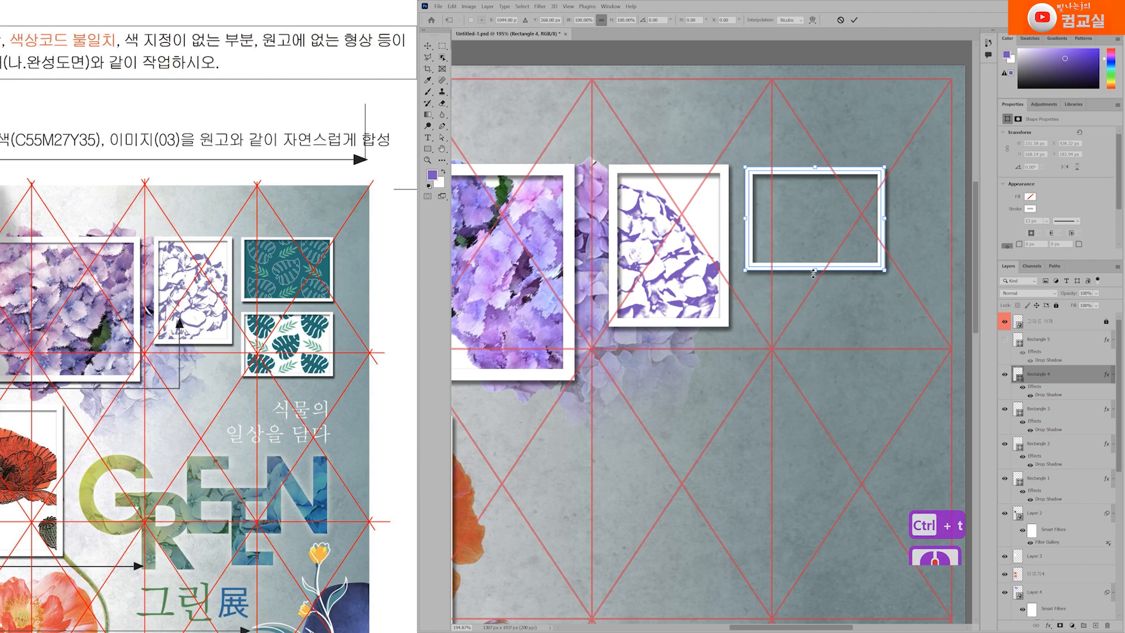
pyautogui.moveTo(814, 271); pyautogui.dragTo(814, 265)
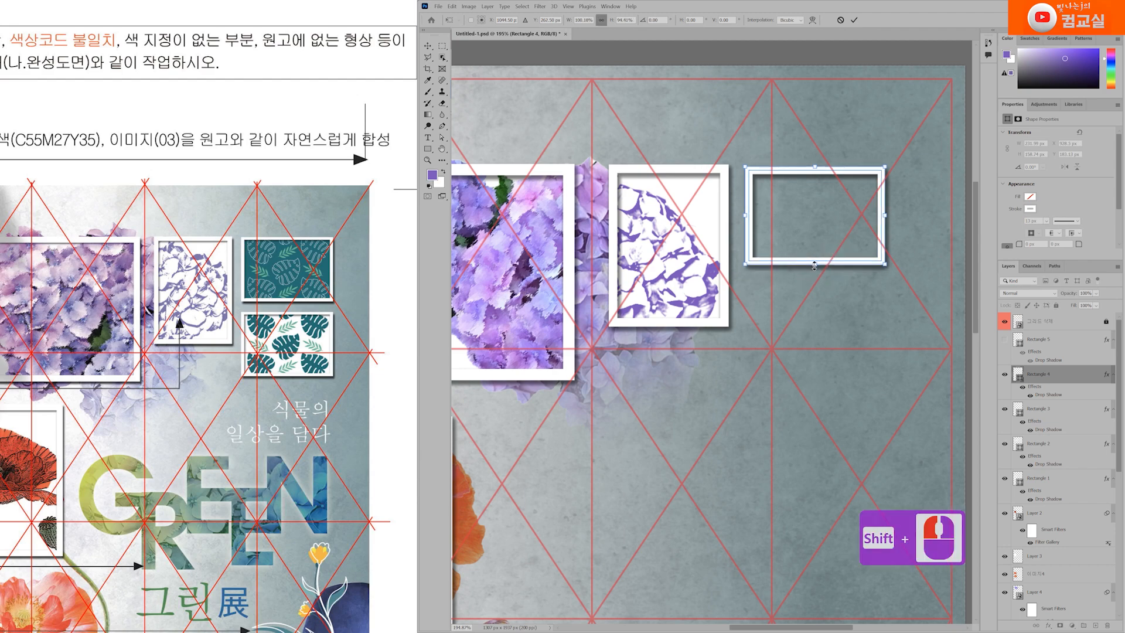
# Delete the hidden Rectangle 5 layer and place a copy of the landscape frame directly beneath the original
pyautogui.click(1058, 340)
pyautogui.press('Delete')
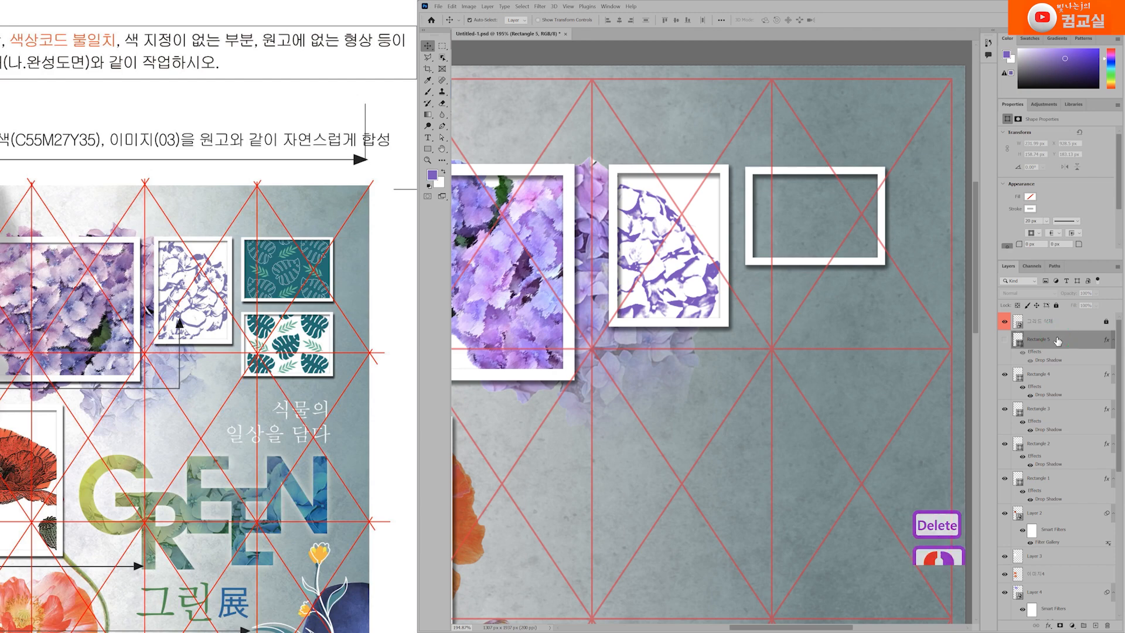
pyautogui.click(722, 256)
pyautogui.moveTo(769, 267); pyautogui.dragTo(796, 378)
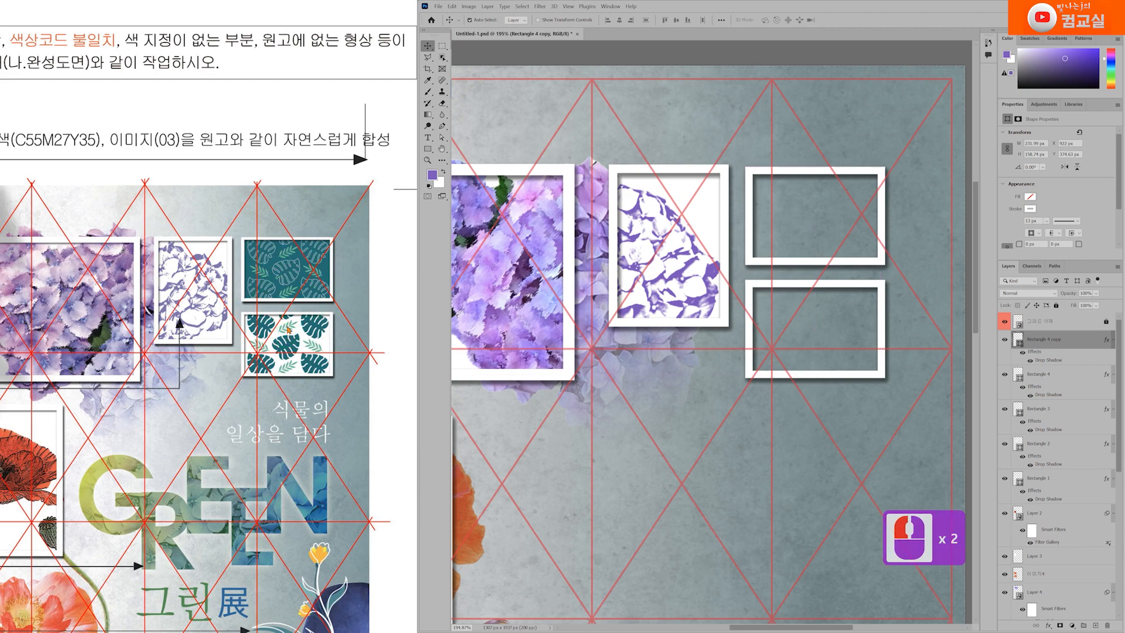
# Examine the monstera leaf, the small branch and the two leaf patterns in item 1 of the reference
pyautogui.scroll(-3, 287, 330)
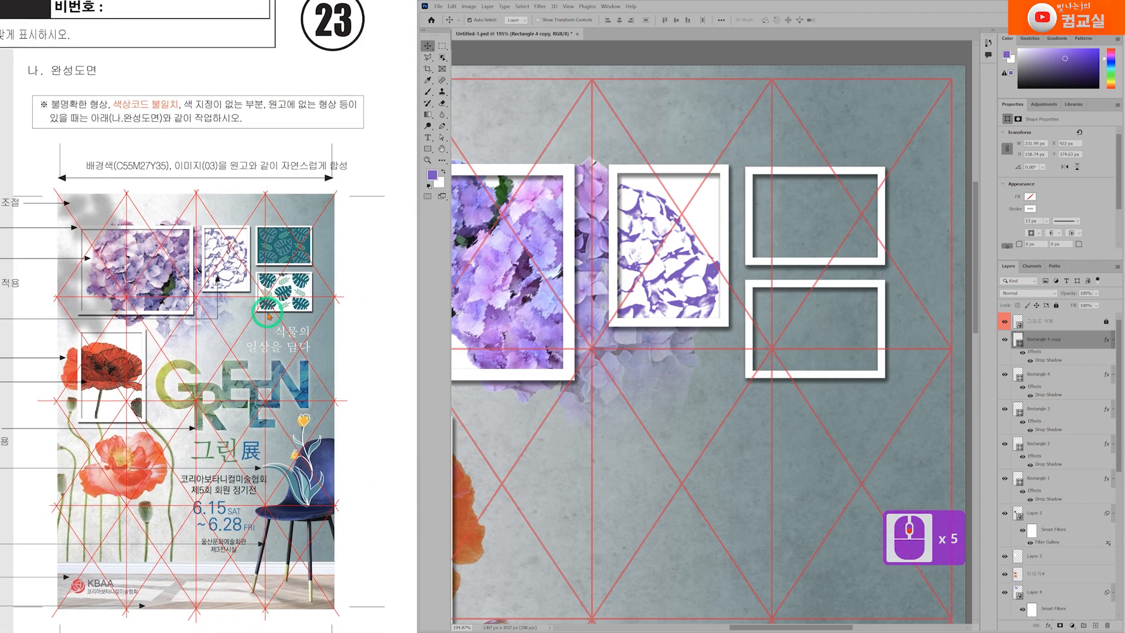
pyautogui.click(269, 317)
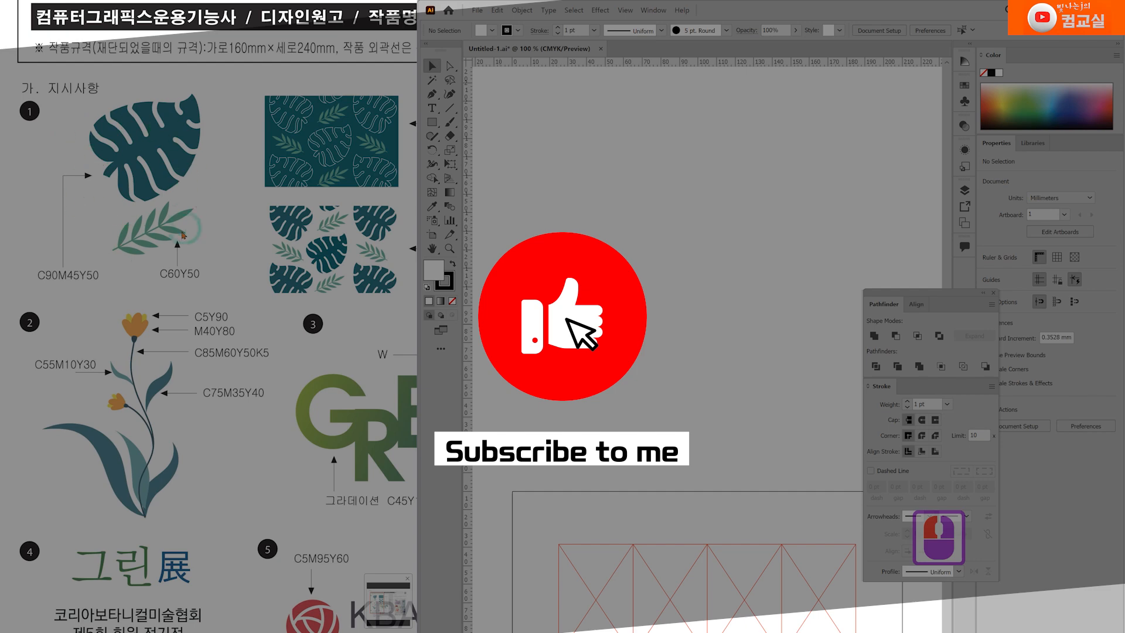
pyautogui.moveTo(184, 231); pyautogui.dragTo(181, 252)
pyautogui.click(157, 266)
pyautogui.click(157, 265)
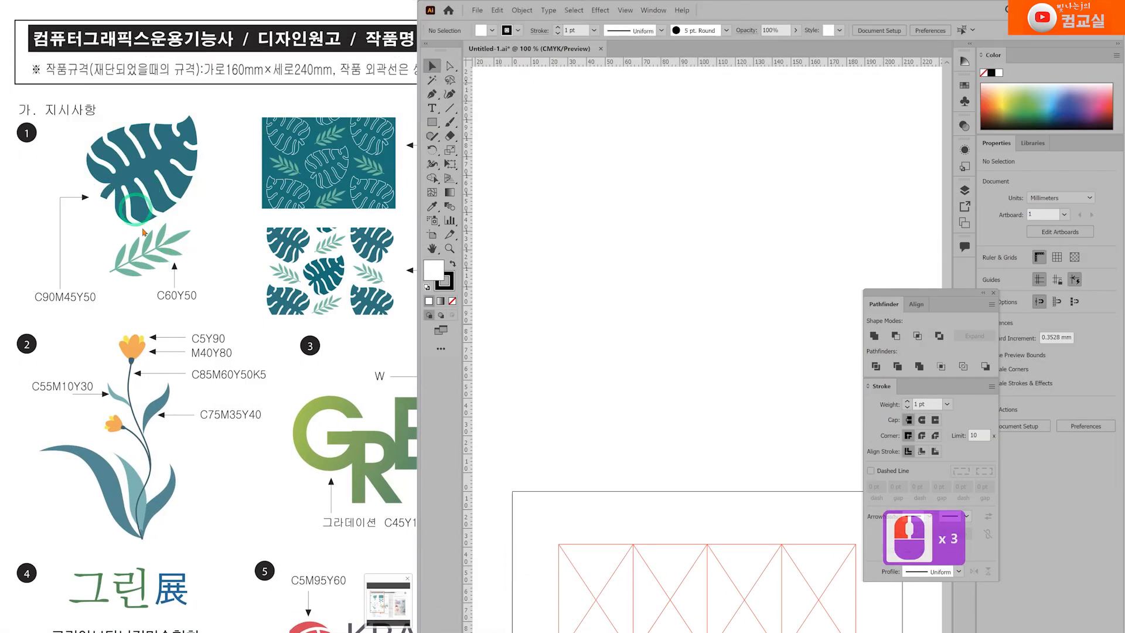
pyautogui.click(154, 265)
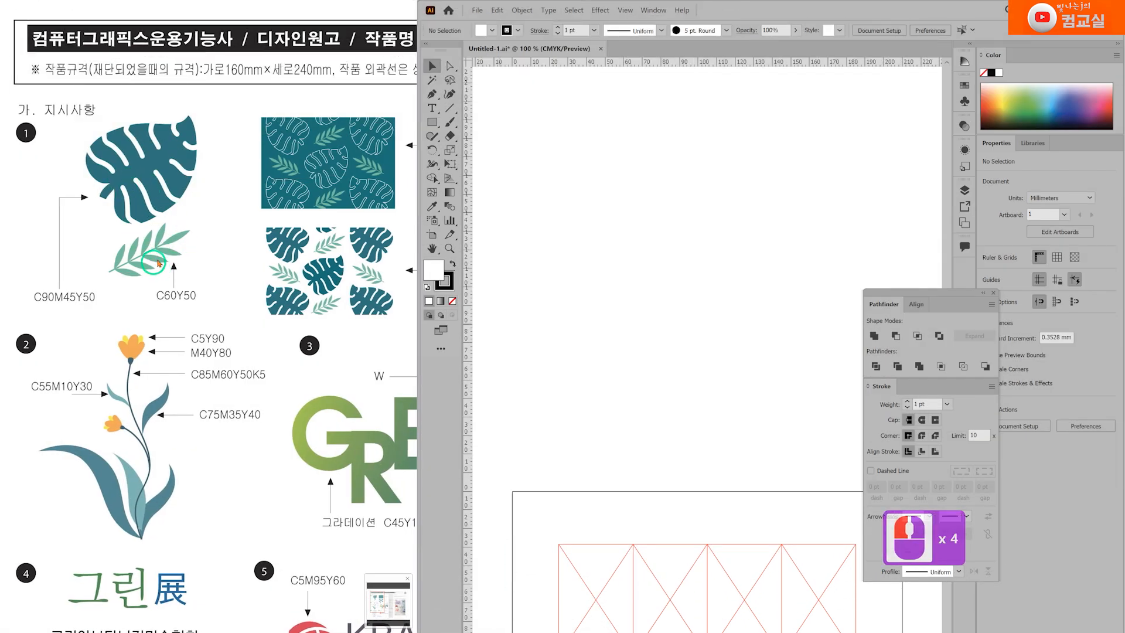
pyautogui.click(340, 262)
pyautogui.click(321, 262)
pyautogui.click(321, 263)
pyautogui.click(319, 263)
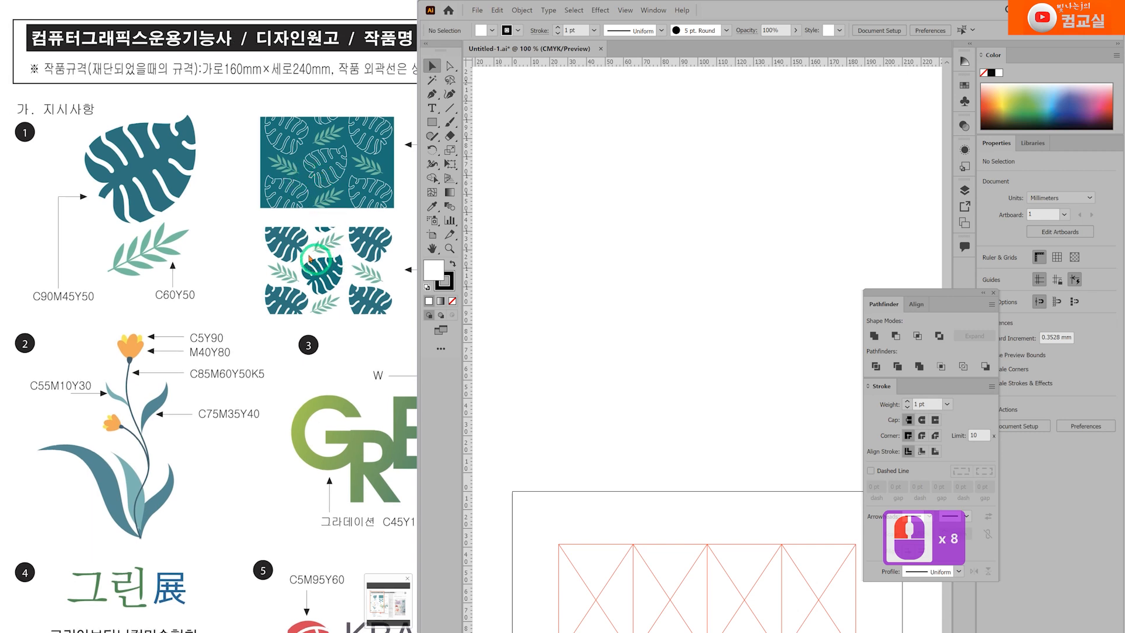
pyautogui.click(307, 152)
pyautogui.click(308, 173)
pyautogui.click(315, 245)
pyautogui.click(315, 252)
pyautogui.scroll(6, 126, 214)
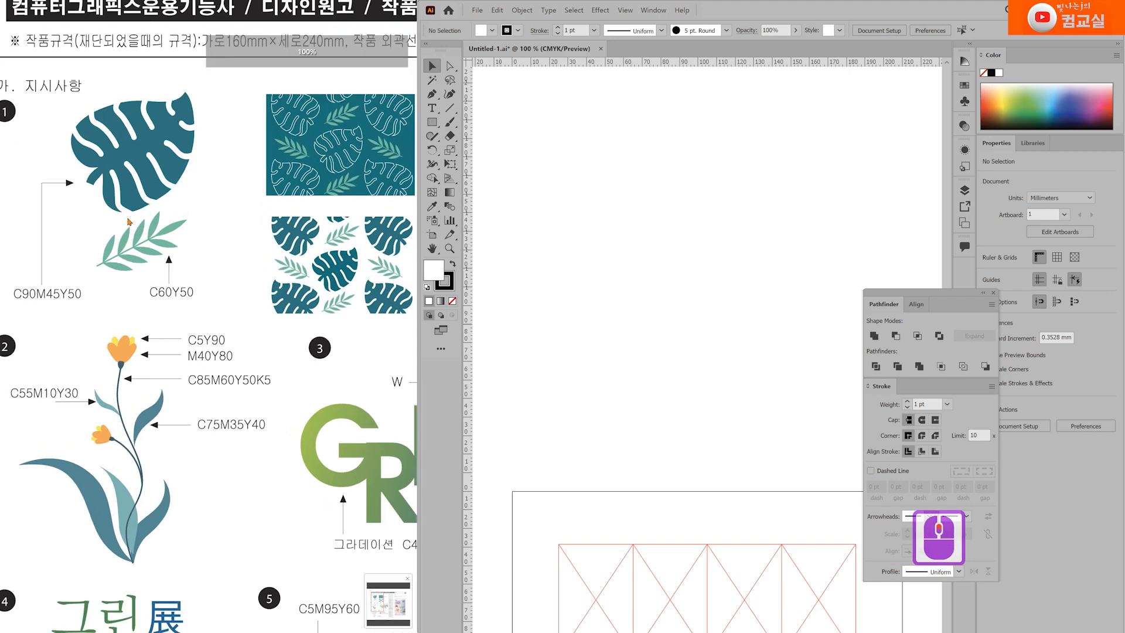
pyautogui.moveTo(108, 110); pyautogui.dragTo(220, 257)
# Take up the Pen tool in the Illustrator document and set the stroke to none
pyautogui.click(636, 308)
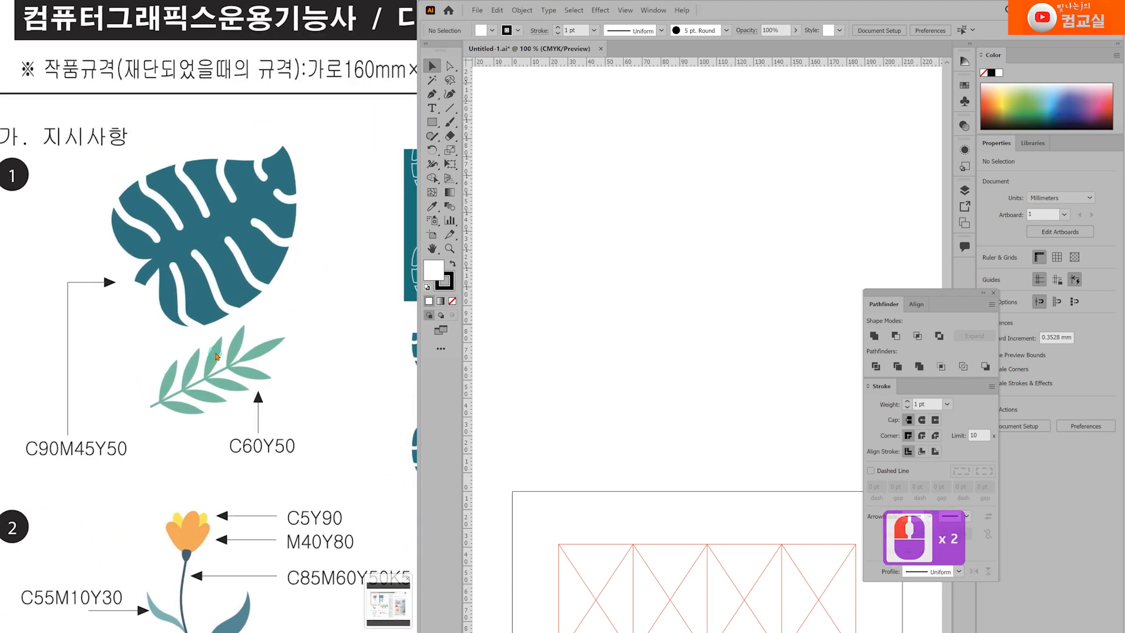
pyautogui.click(635, 297)
pyautogui.click(432, 94)
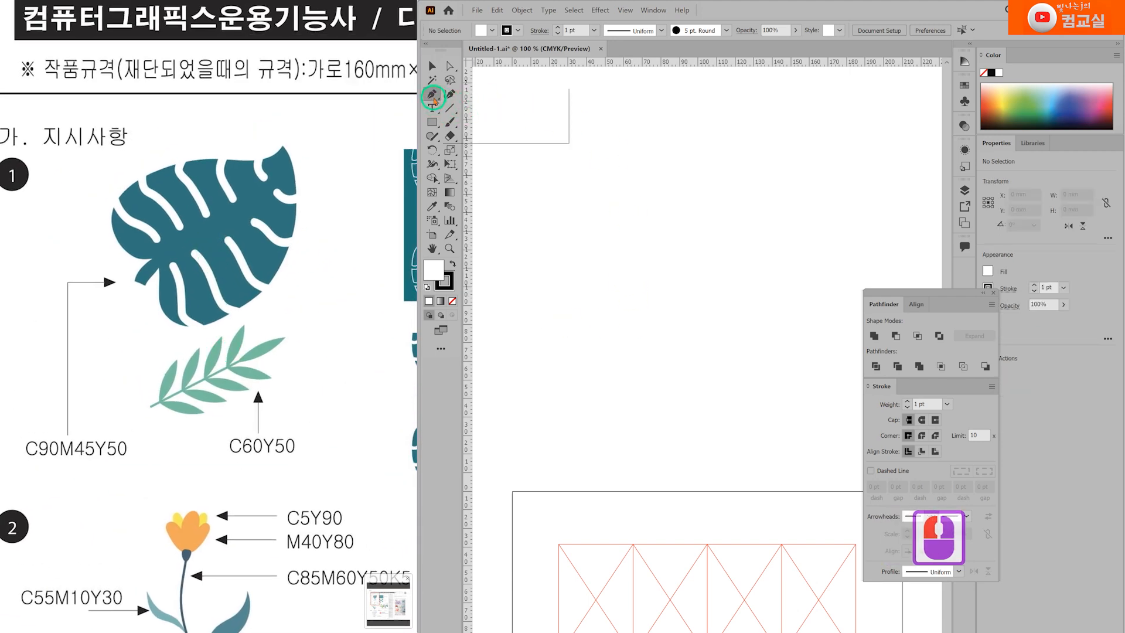
pyautogui.click(655, 215)
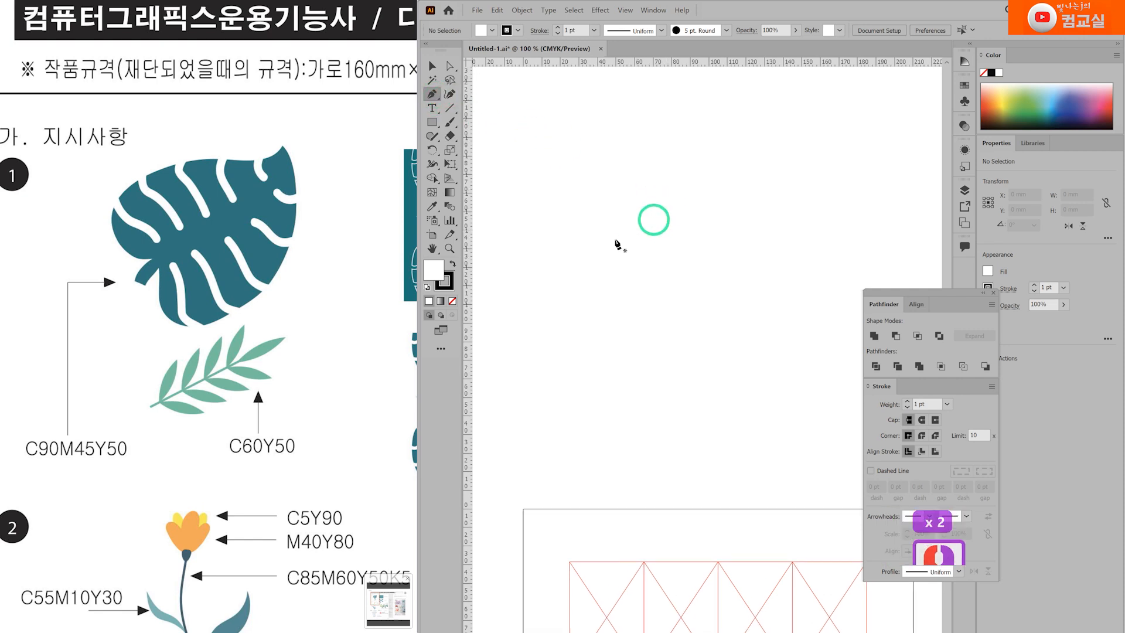
pyautogui.click(449, 290)
pyautogui.click(452, 300)
# Set the fill colour to C90 M45 Y50 K0
pyautogui.doubleClick(433, 269)
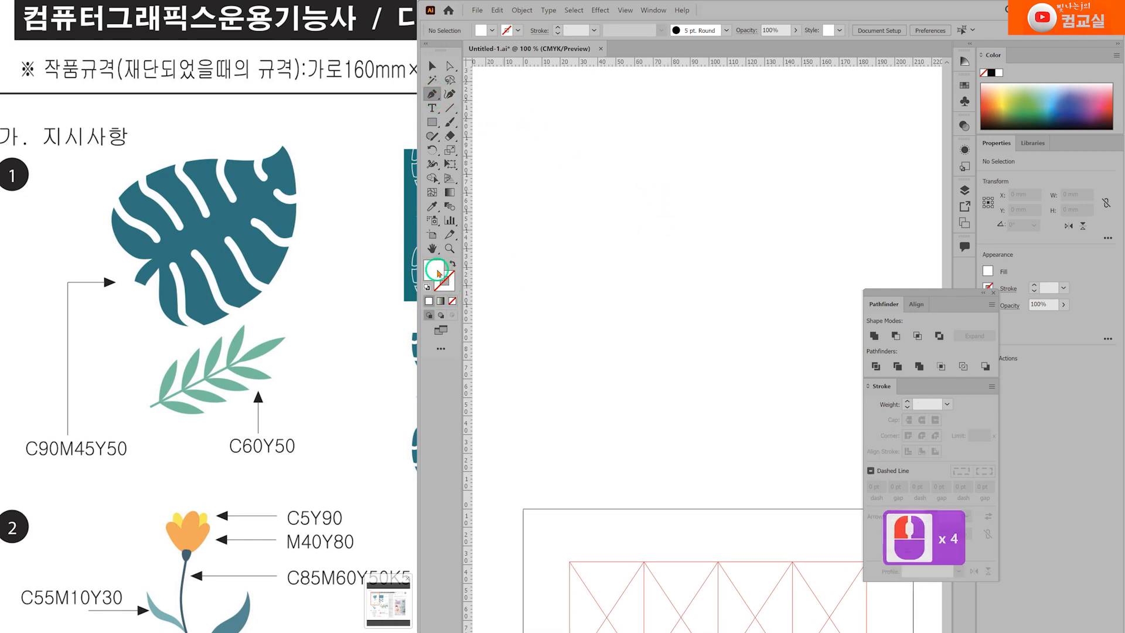
pyautogui.click(785, 481)
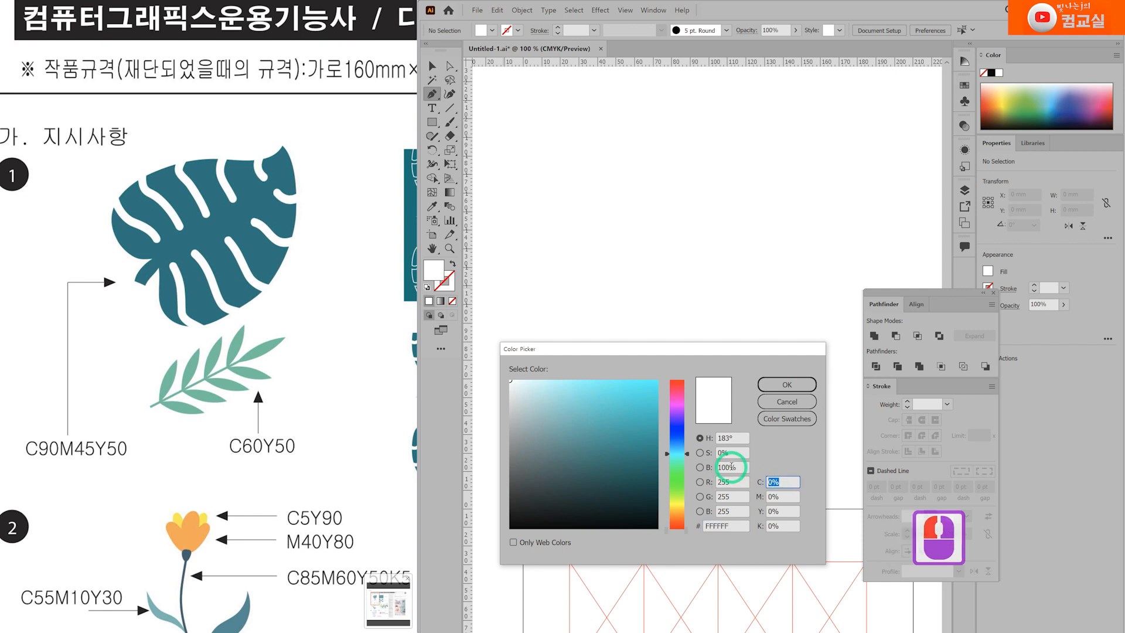
pyautogui.write('90')
pyautogui.press('Tab')
pyautogui.write('45')
pyautogui.press('Tab')
pyautogui.write('50')
pyautogui.press('Tab')
pyautogui.write('0')
pyautogui.press('Return')
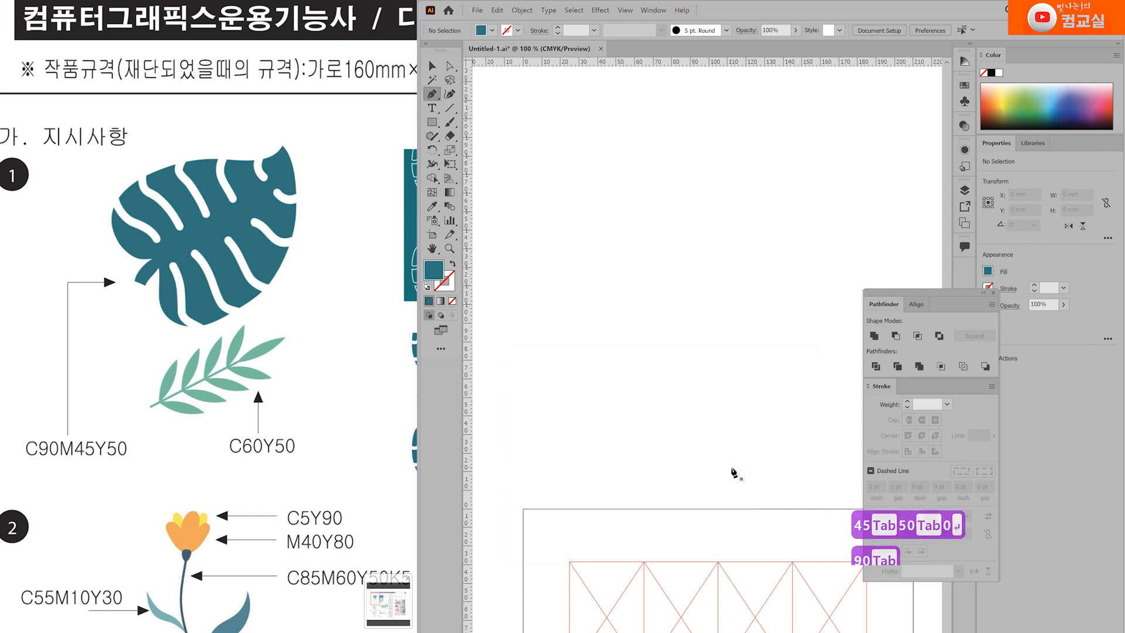
# Draw the closed outline of the monstera leaf above the artboard with the Pen tool, with a pointed tip and a notched base
pyautogui.click(688, 157)
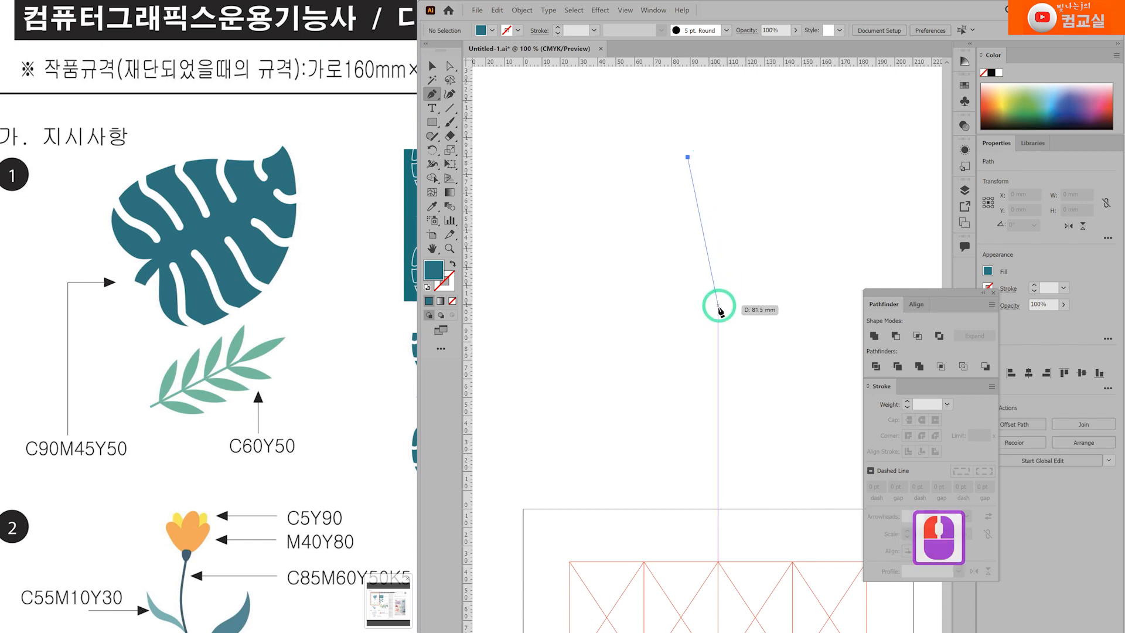
pyautogui.moveTo(674, 463); pyautogui.dragTo(670, 487)
pyautogui.moveTo(587, 335); pyautogui.dragTo(604, 292)
pyautogui.moveTo(587, 335); pyautogui.dragTo(538, 215)
pyautogui.moveTo(688, 158); pyautogui.dragTo(688, 128)
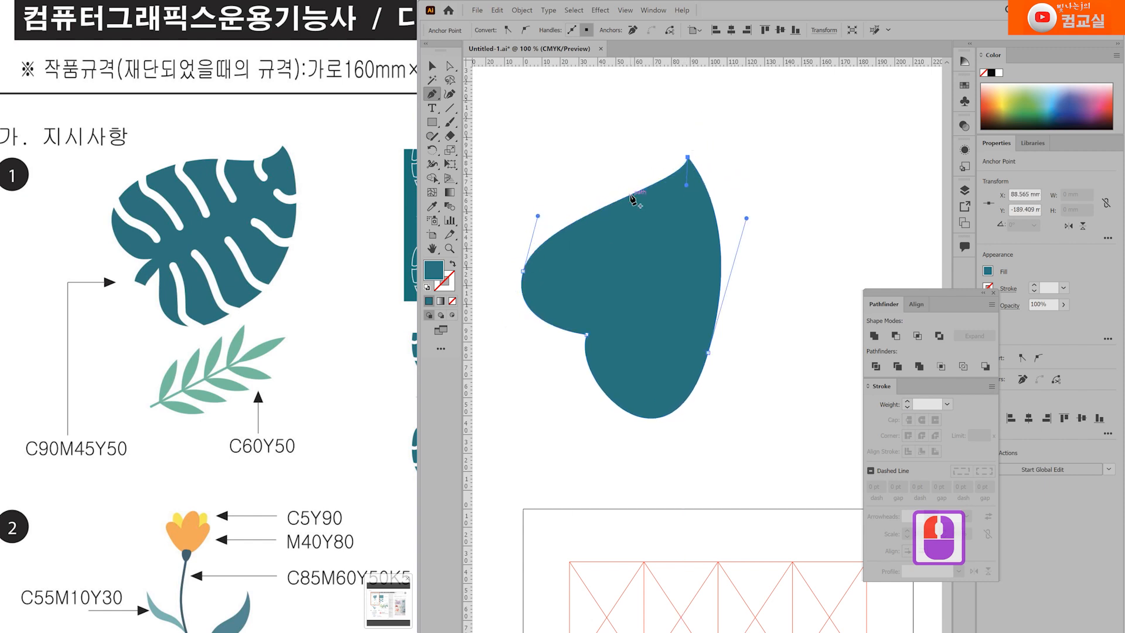
# Round out the leaf's upper edge by adjusting the left lobe's anchor and handle and the curve into the tip
pyautogui.press('a')
pyautogui.moveTo(523, 271); pyautogui.dragTo(516, 266)
pyautogui.moveTo(532, 211); pyautogui.dragTo(544, 157)
pyautogui.moveTo(683, 183); pyautogui.dragTo(693, 191)
pyautogui.click(691, 159)
pyautogui.click(693, 158)
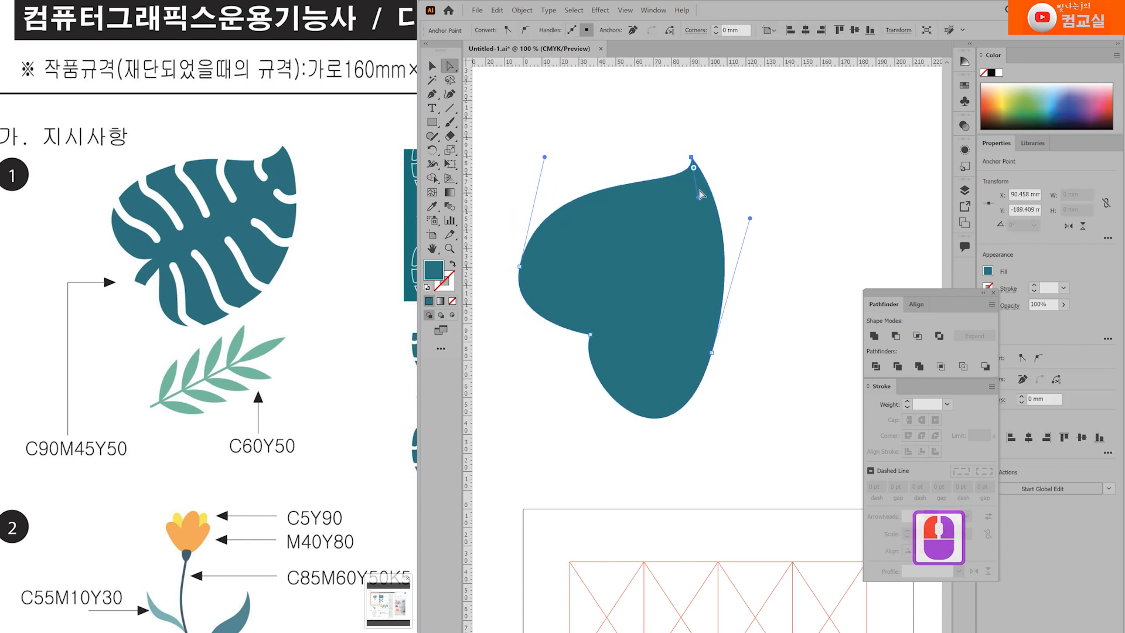
# Refine the leaf outline by raising the tip, left lobe and base notch and moving the right edge's curve outward and up
pyautogui.moveTo(694, 158); pyautogui.dragTo(695, 146)
pyautogui.moveTo(520, 269); pyautogui.dragTo(513, 262)
pyautogui.moveTo(538, 153); pyautogui.dragTo(539, 146)
pyautogui.moveTo(590, 335); pyautogui.dragTo(585, 324)
pyautogui.moveTo(499, 320); pyautogui.dragTo(498, 324)
pyautogui.moveTo(711, 353); pyautogui.dragTo(726, 338)
pyautogui.moveTo(684, 471); pyautogui.dragTo(698, 453)
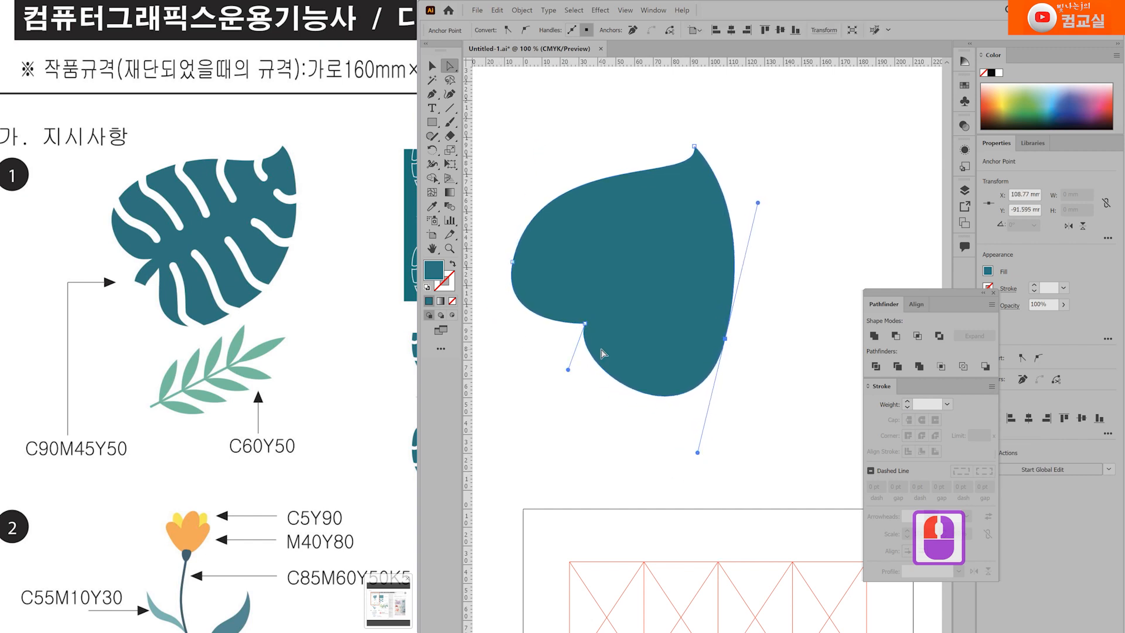
# Shift the leaf's base notch anchor slightly right and draw a closed, short curved stem below the notch with the Pen tool
pyautogui.moveTo(586, 324); pyautogui.dragTo(593, 327)
pyautogui.scroll(-1, 694, 286)
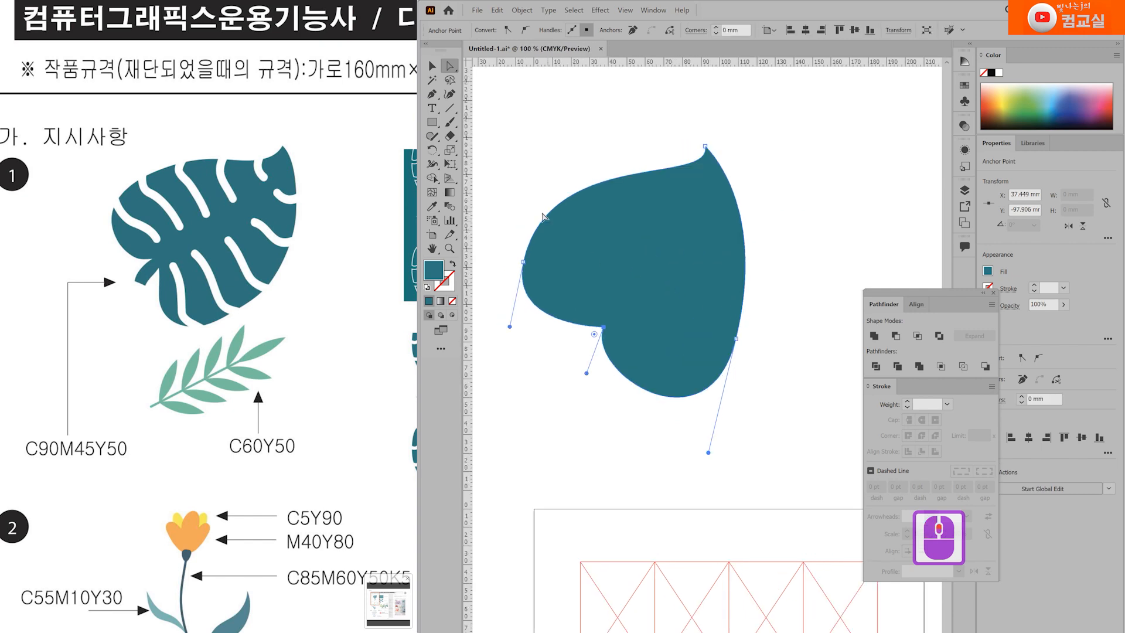
pyautogui.press('p')
pyautogui.keyDown('ctrl'); pyautogui.click(605, 312); pyautogui.keyUp('ctrl')
pyautogui.scroll(2, 607, 309)
pyautogui.click(602, 305)
pyautogui.moveTo(546, 382); pyautogui.dragTo(547, 424)
pyautogui.click(570, 389)
pyautogui.click(602, 332)
pyautogui.moveTo(615, 325); pyautogui.dragTo(608, 332)
# Unite the stem and the leaf body into one shape
pyautogui.moveTo(532, 113); pyautogui.dragTo(781, 442)
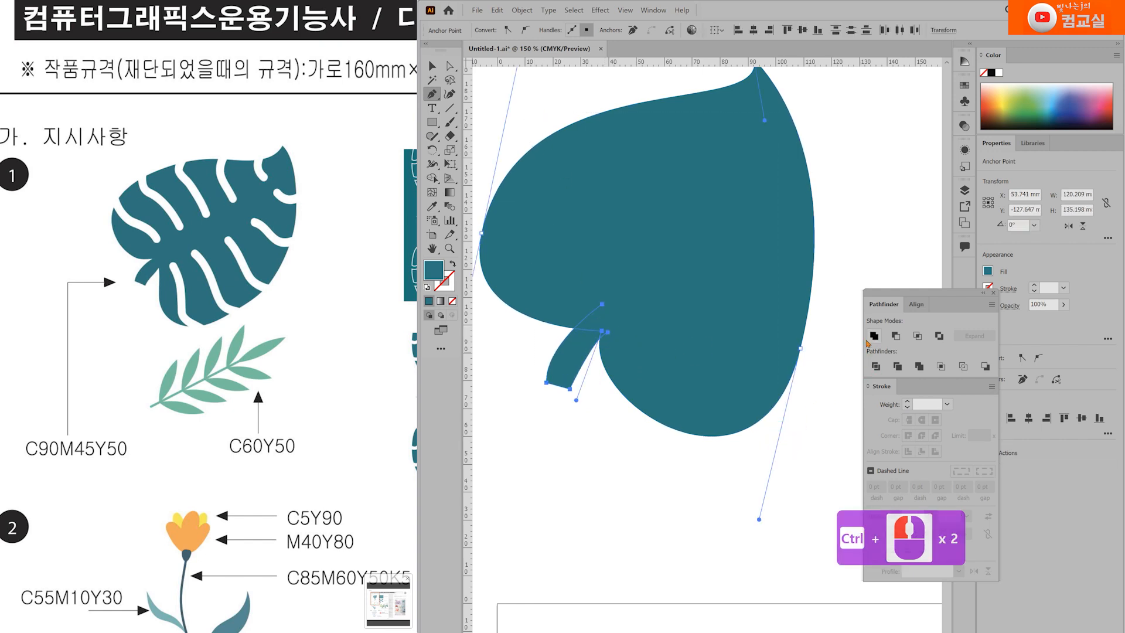
pyautogui.scroll(-1, 751, 322)
pyautogui.click(873, 336)
# Reshape the leaf's lower lobe by adjusting the curve handle beside the stem and the right edge's anchor and handle
pyautogui.scroll(1, 696, 338)
pyautogui.press('a')
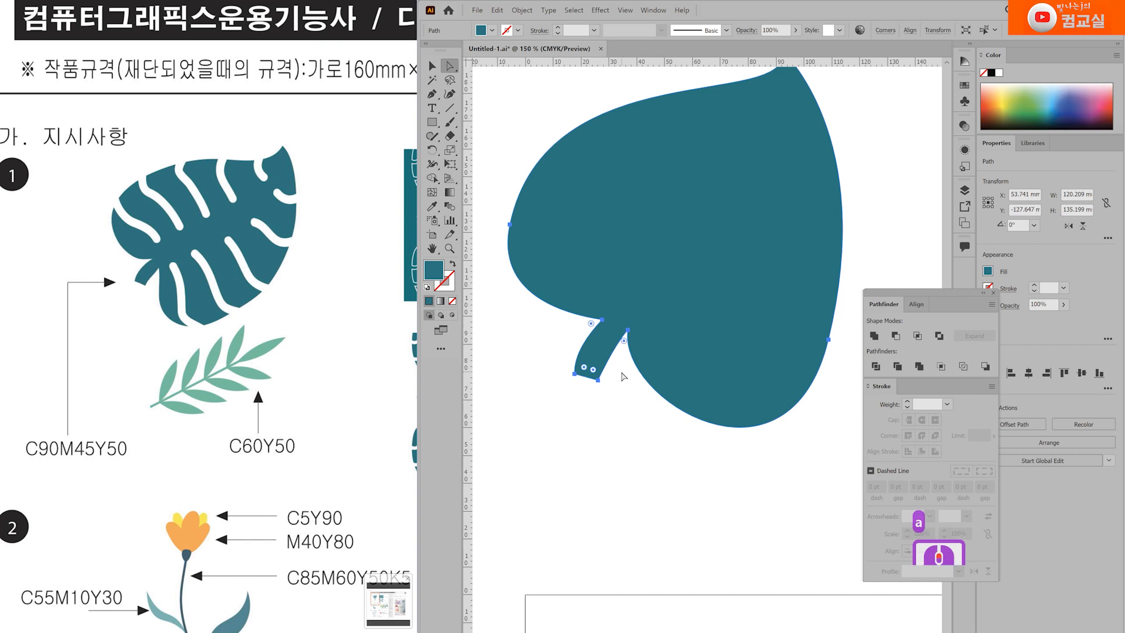
pyautogui.scroll(1, 624, 376)
pyautogui.moveTo(624, 341); pyautogui.dragTo(632, 419)
pyautogui.scroll(-1, 719, 352)
pyautogui.moveTo(779, 351); pyautogui.dragTo(787, 343)
pyautogui.moveTo(746, 504); pyautogui.dragTo(749, 491)
# Move the left lobe's outer anchor down and reshape the curve that runs from it into the stem
pyautogui.moveTo(581, 415); pyautogui.dragTo(598, 427)
pyautogui.moveTo(512, 223)
pyautogui.mouseDown()
pyautogui.moveTo(565, 244)
pyautogui.moveTo(509, 246)
pyautogui.mouseUp()
pyautogui.click(512, 253)
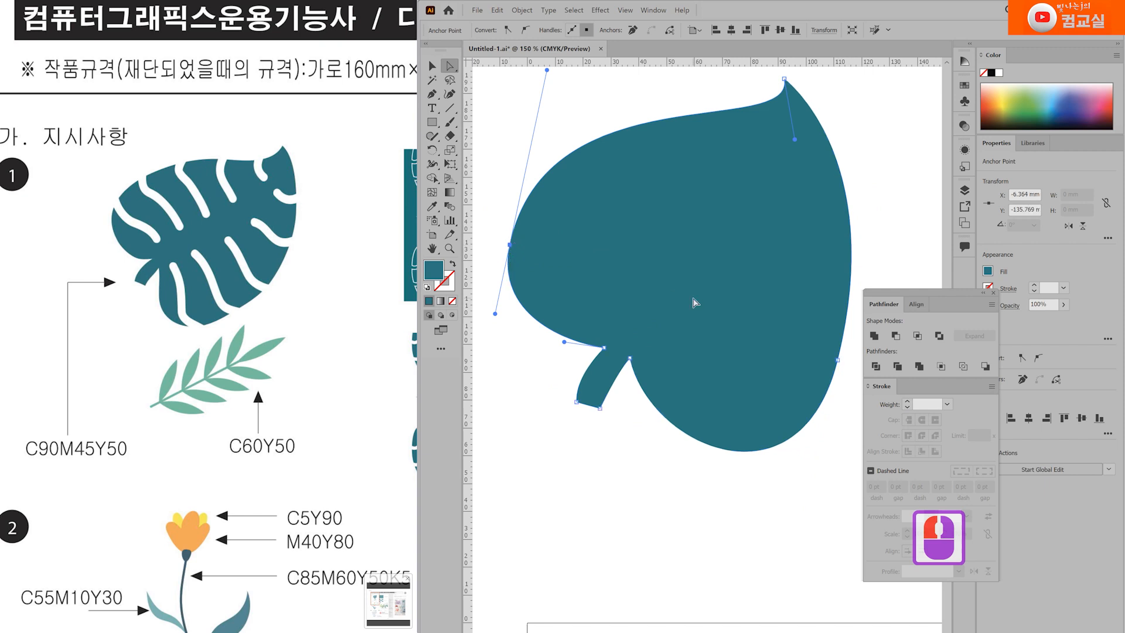
pyautogui.moveTo(604, 347); pyautogui.dragTo(569, 342)
# Round out the lower lobe beside the stem with its notch handle and straighten the stem's cut end by moving its right corner
pyautogui.click(630, 358)
pyautogui.moveTo(631, 359); pyautogui.dragTo(633, 450)
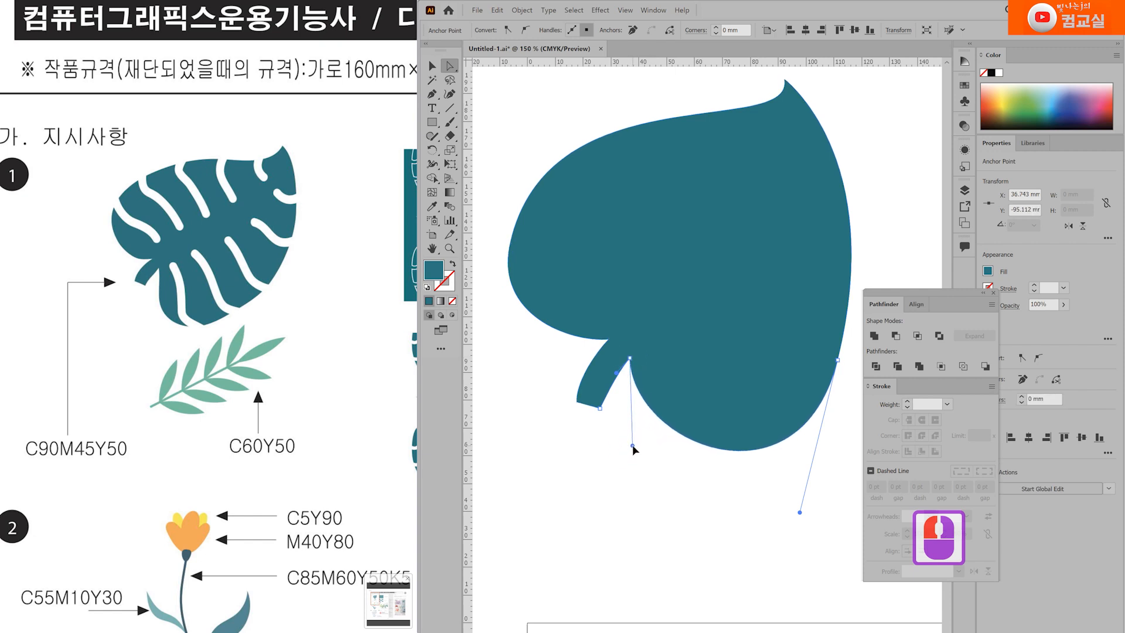
pyautogui.scroll(1, 599, 408)
pyautogui.moveTo(600, 409)
pyautogui.mouseDown()
pyautogui.moveTo(568, 396)
pyautogui.moveTo(607, 398)
pyautogui.mouseUp()
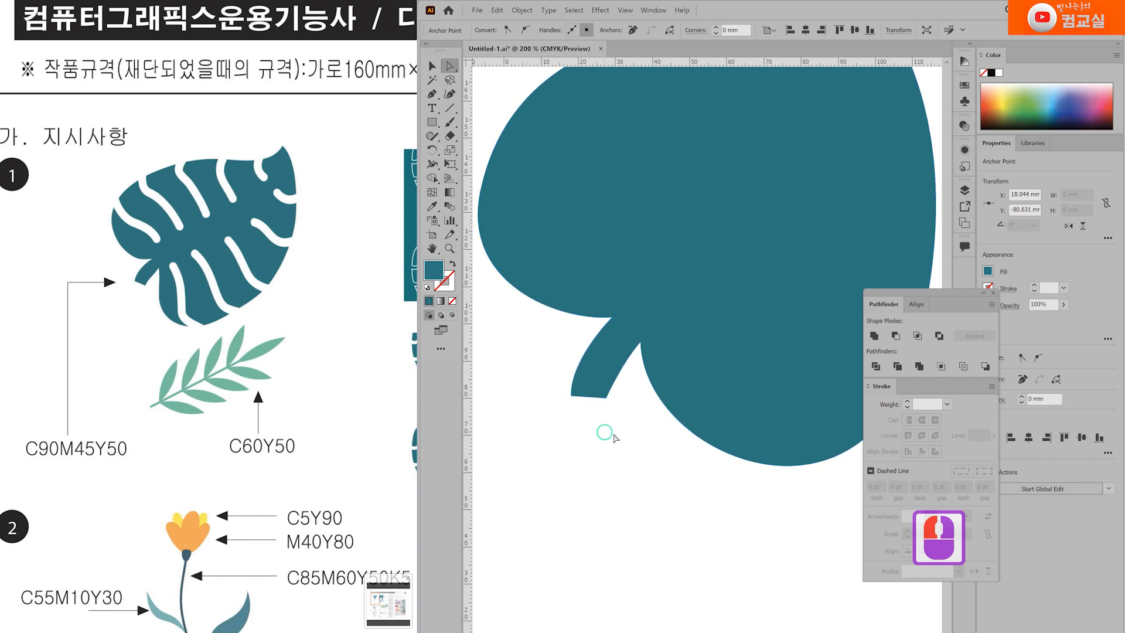
# Scale the whole leaf down proportionally and deselect it
pyautogui.scroll(-2, 614, 437)
pyautogui.click(679, 301)
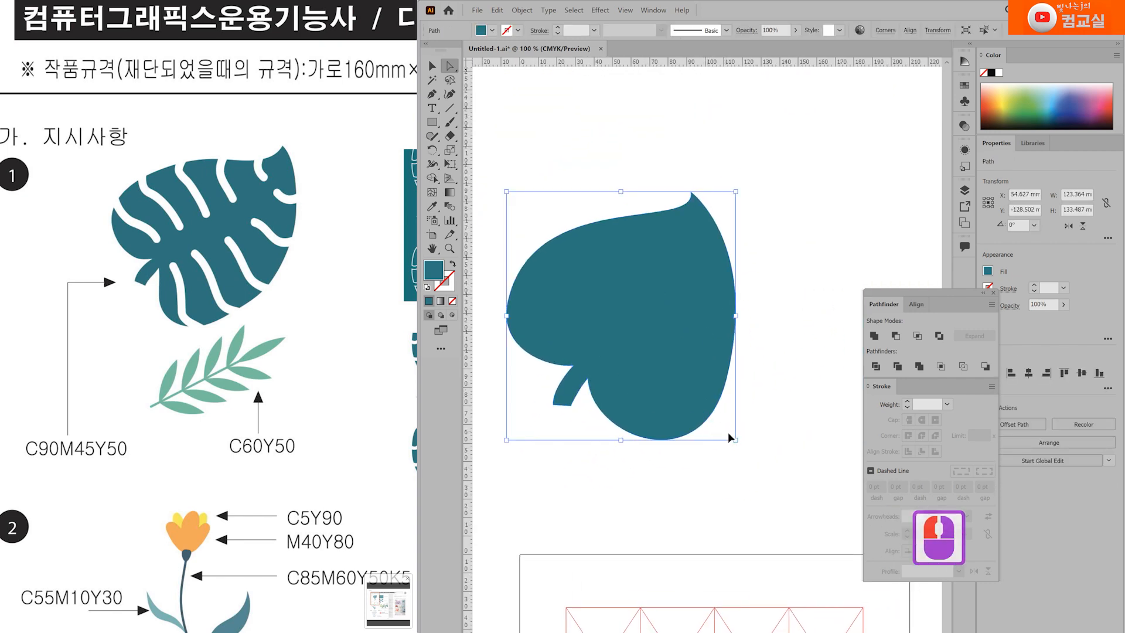
pyautogui.moveTo(730, 436); pyautogui.dragTo(678, 364)
pyautogui.click(762, 310)
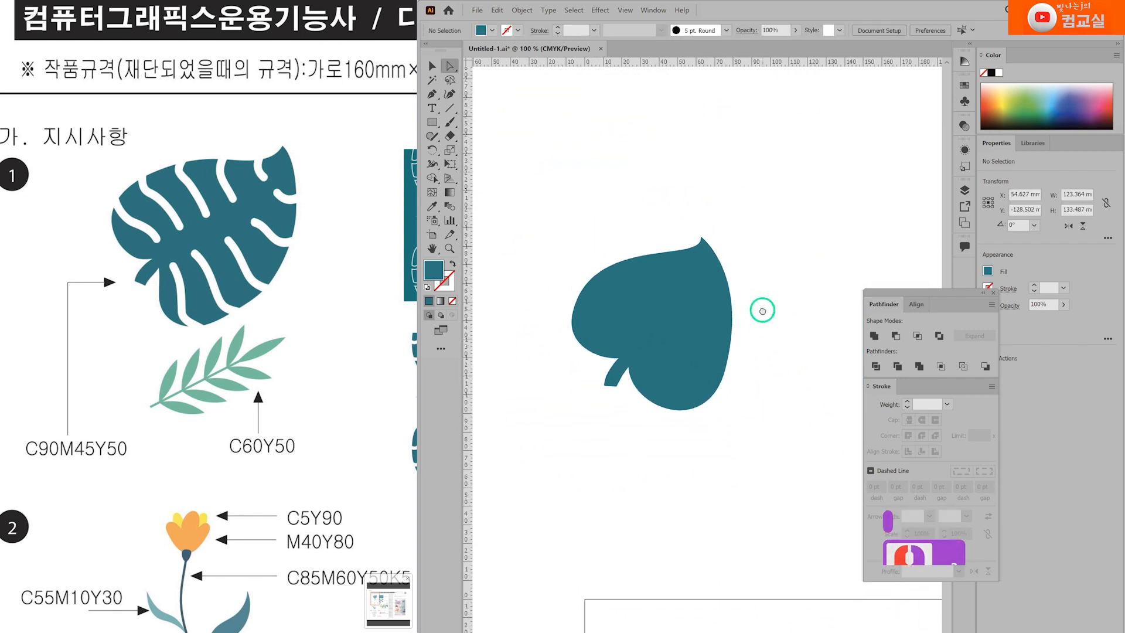
pyautogui.scroll(1, 657, 320)
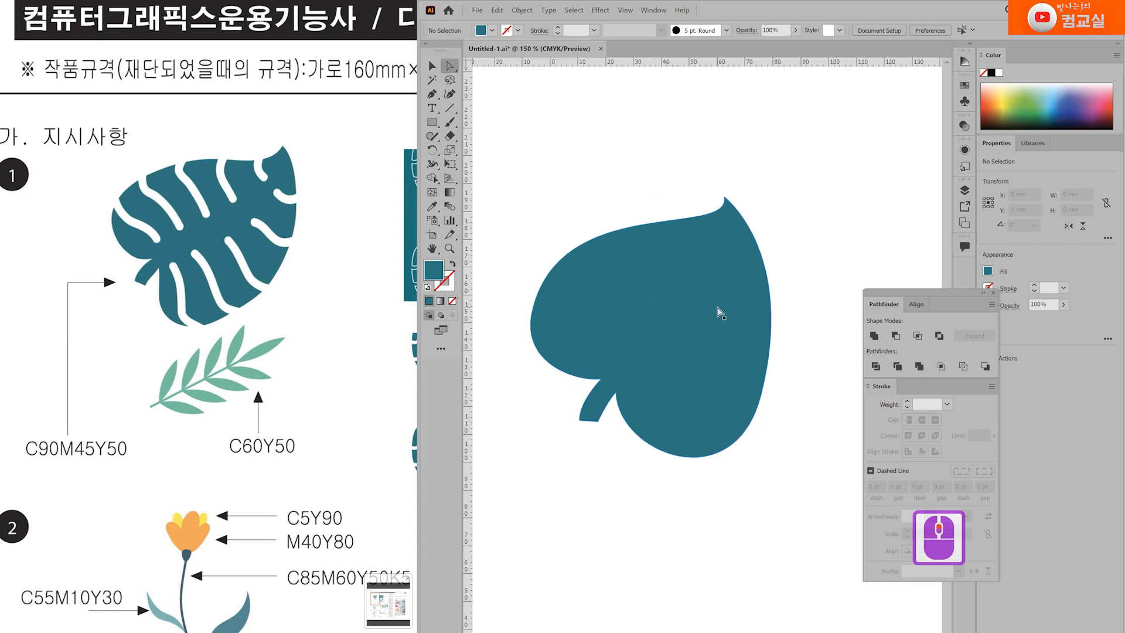
pyautogui.doubleClick(225, 177)
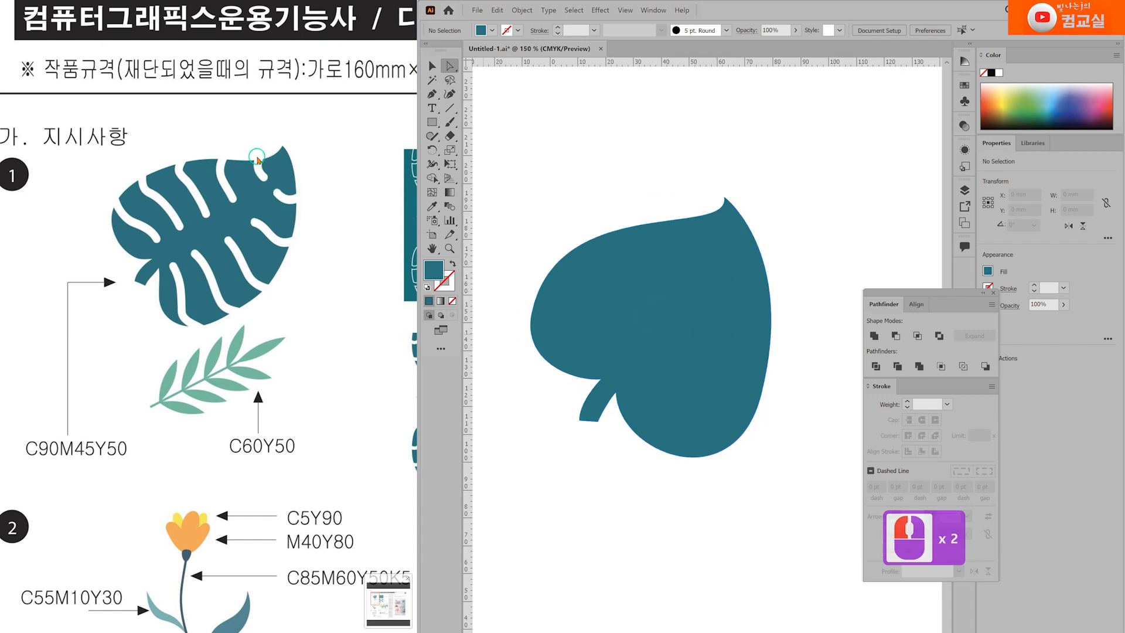
pyautogui.click(252, 229)
pyautogui.doubleClick(265, 233)
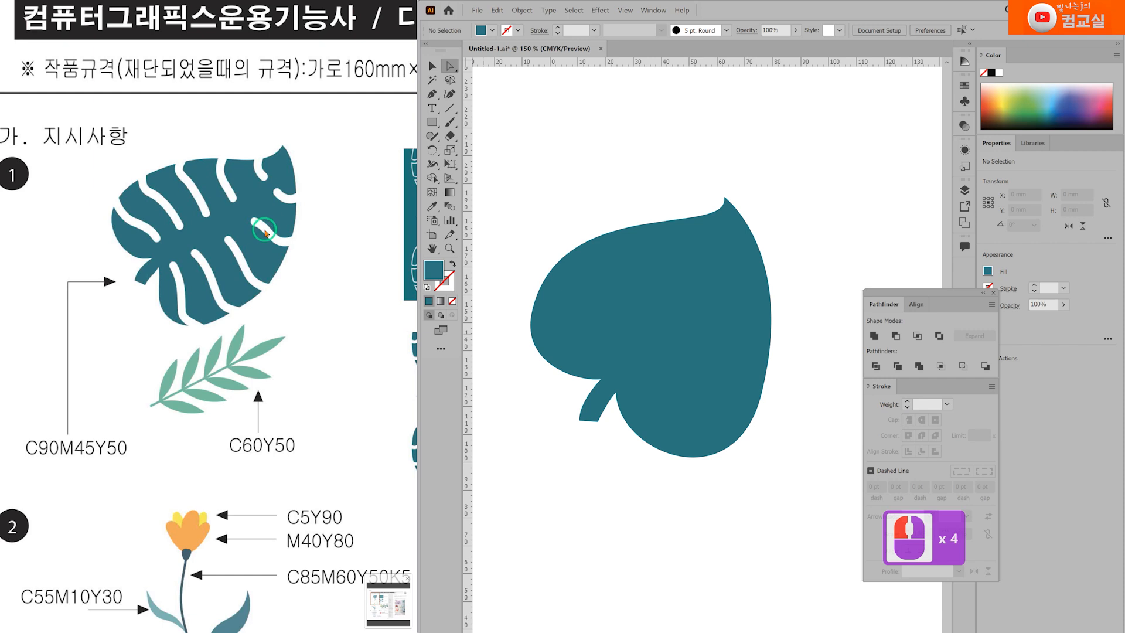
pyautogui.click(291, 200)
pyautogui.click(492, 153)
# Set up the Paintbrush tool with a white stroke, no fill and a smaller brush size
pyautogui.click(450, 124)
pyautogui.moveTo(449, 126); pyautogui.dragTo(488, 125)
pyautogui.click(499, 125)
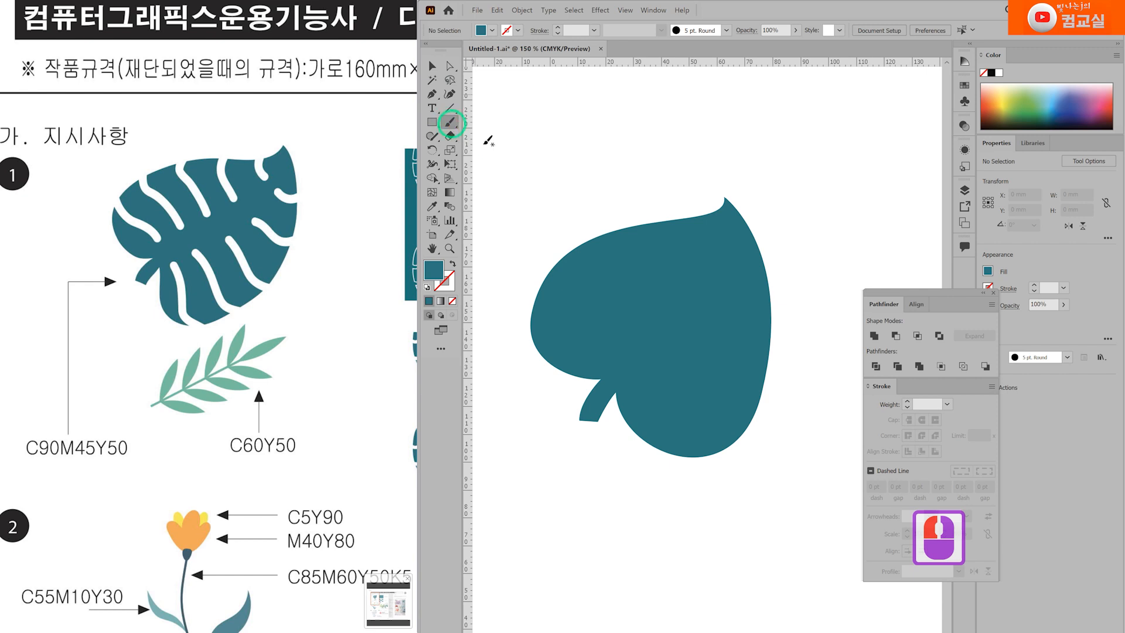
pyautogui.moveTo(623, 249); pyautogui.dragTo(610, 241)
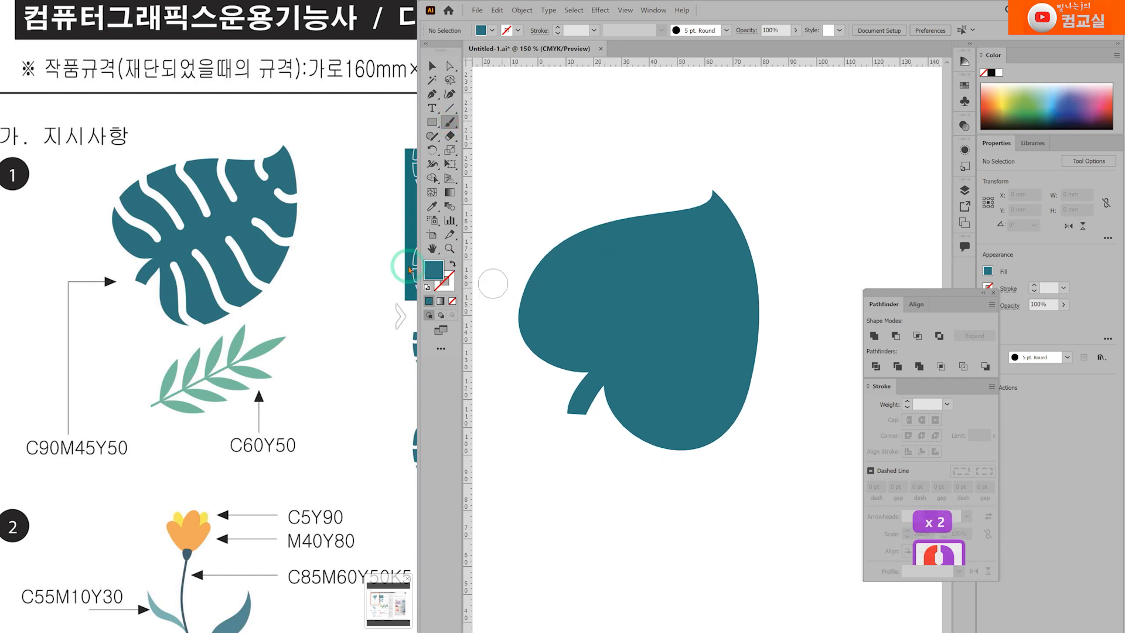
pyautogui.click(1023, 100)
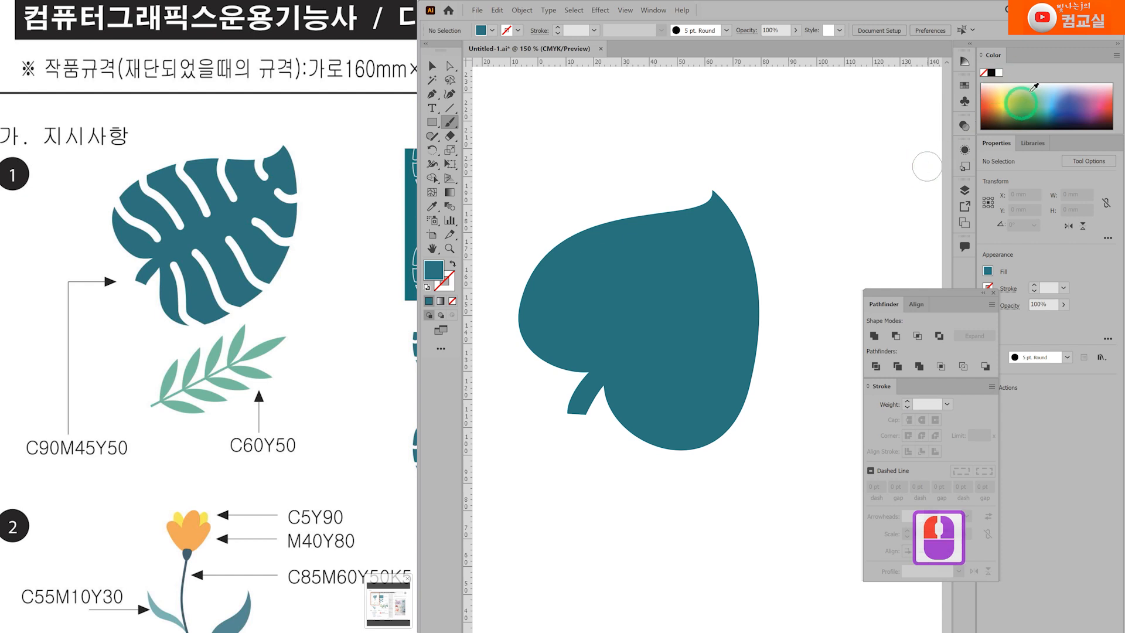
pyautogui.click(1000, 72)
pyautogui.moveTo(736, 276); pyautogui.dragTo(681, 281)
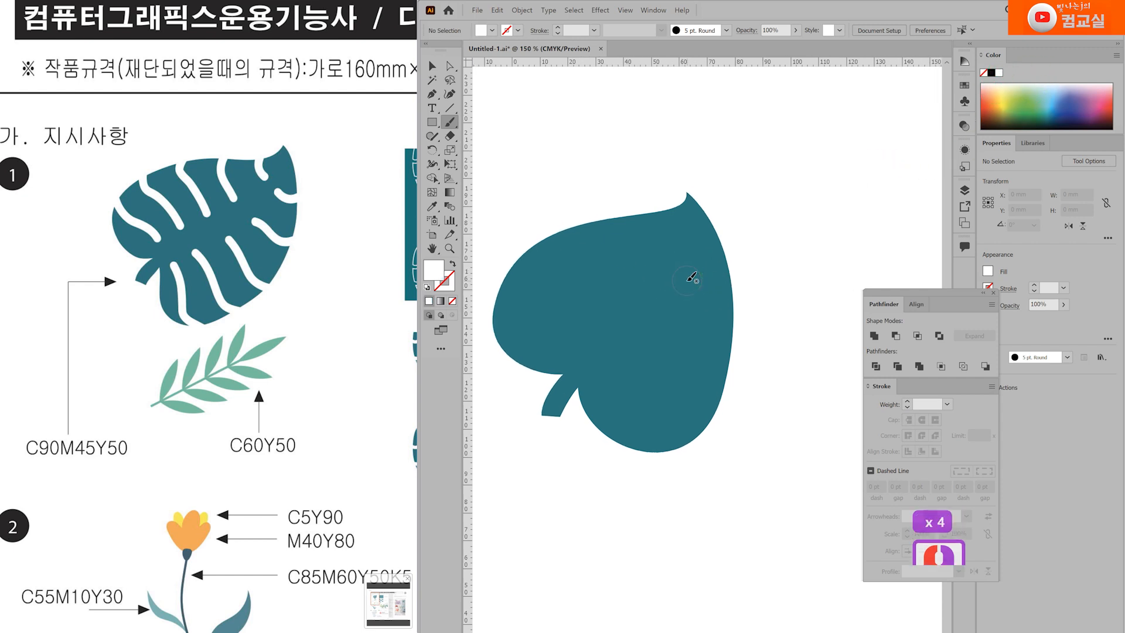
pyautogui.hotkey('shift', 'x')
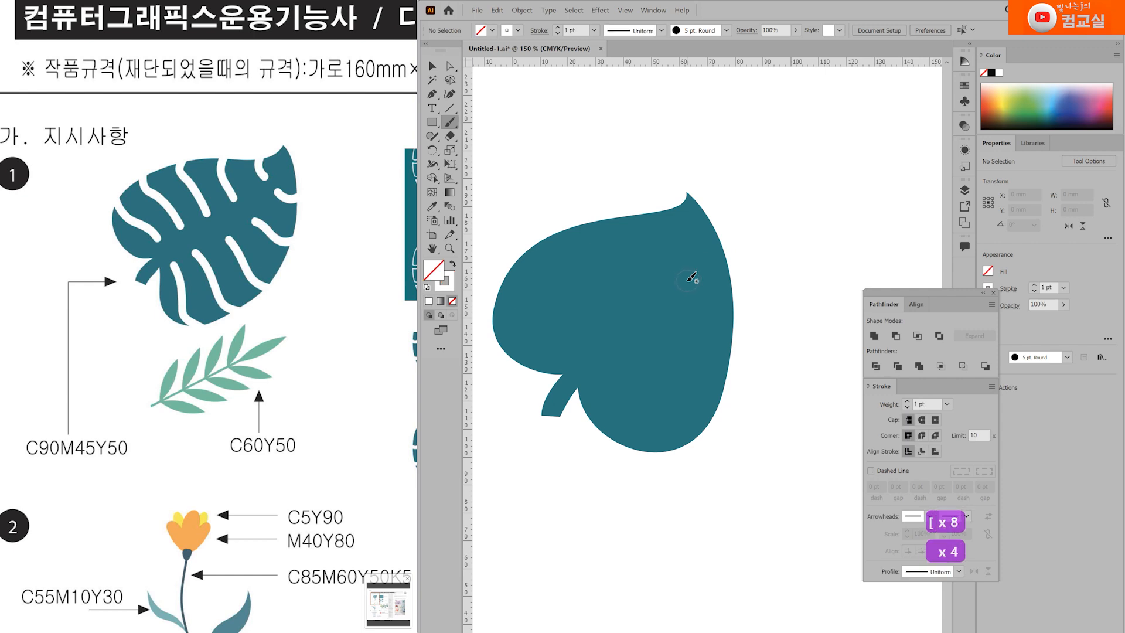
pyautogui.press('[')
pyautogui.press('[')
pyautogui.press('[')
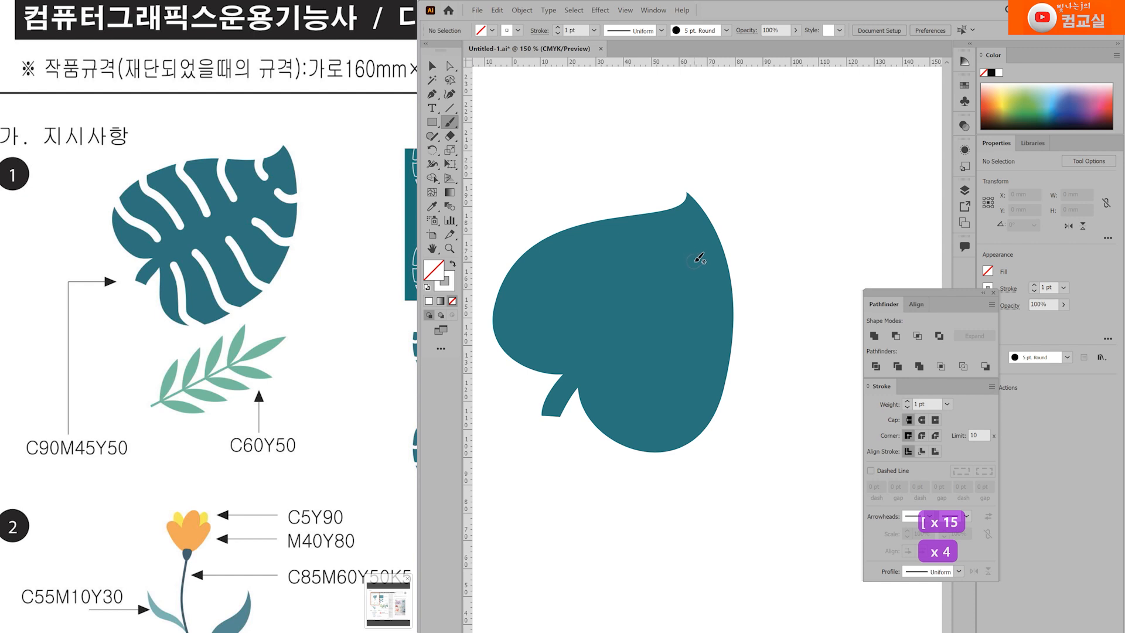
# Try a slit stroke near the leaf tip, undo it and fine-tune the brush to a slightly smaller size
pyautogui.moveTo(692, 261); pyautogui.dragTo(755, 276)
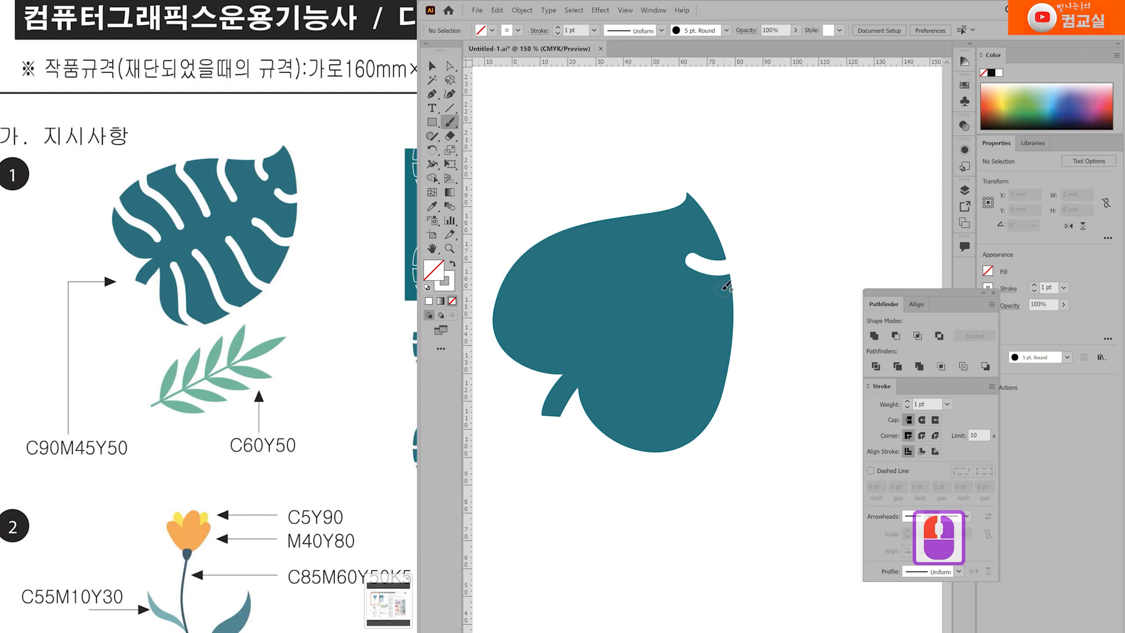
pyautogui.hotkey('ctrl', 'z')
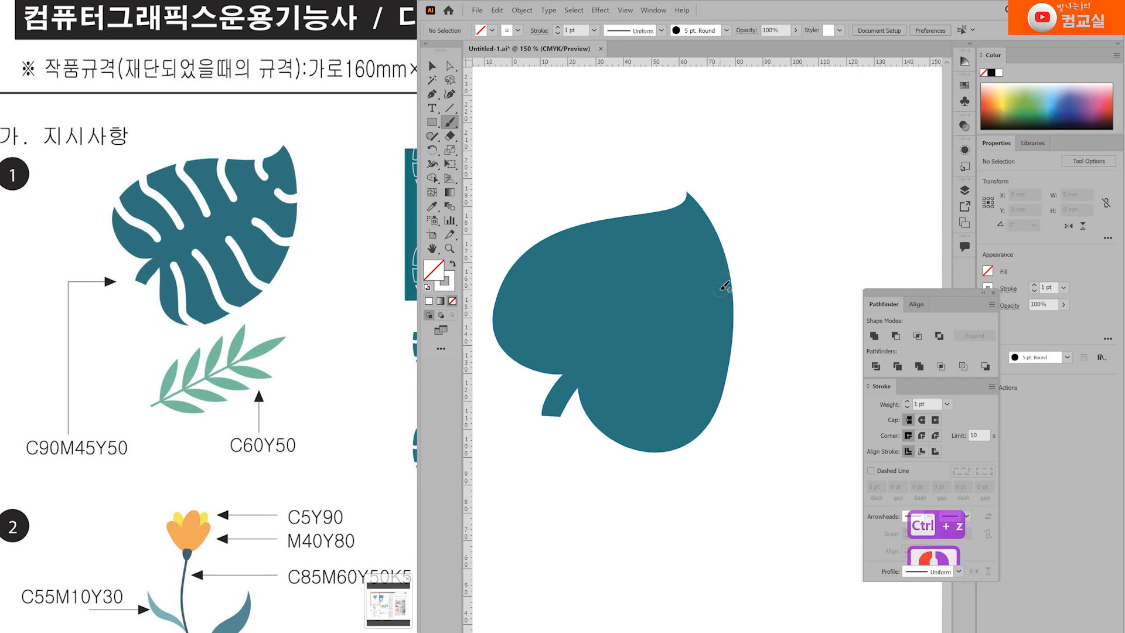
pyautogui.press('[')
pyautogui.press('[')
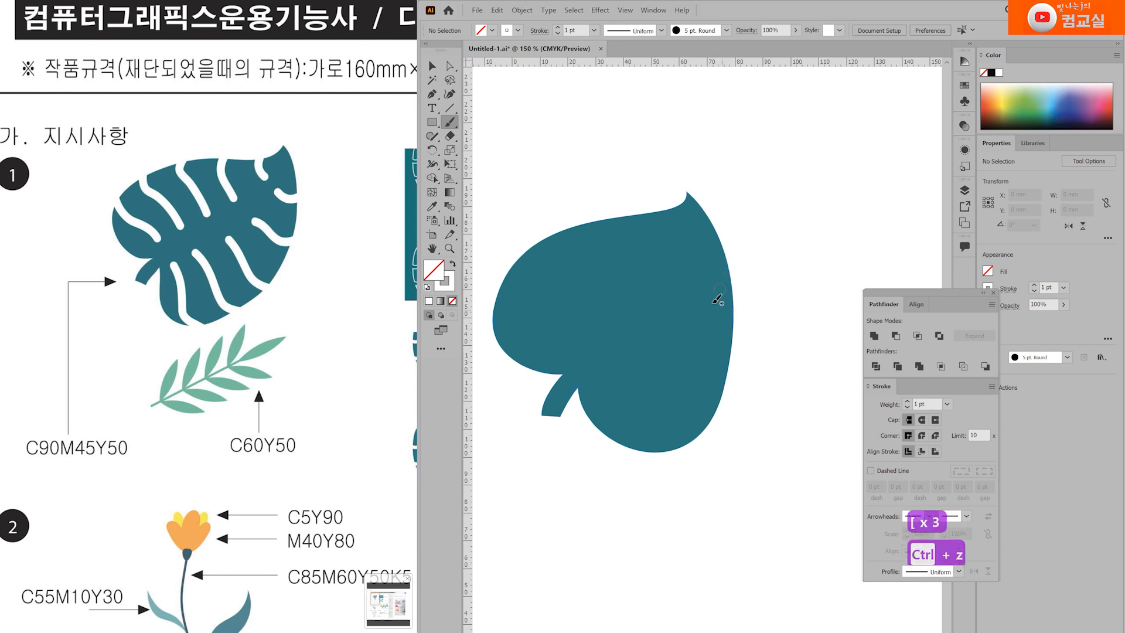
pyautogui.press(']')
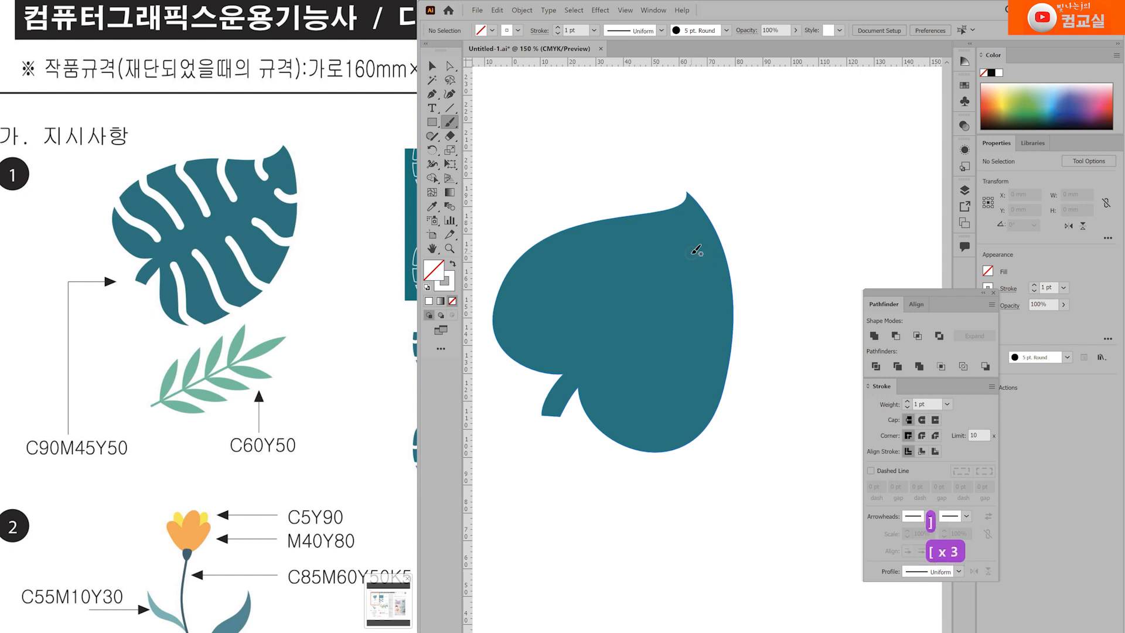
# Paint five curved white slits from the leaf's midline out past its right and lower edges, working from tip to base
pyautogui.moveTo(691, 253); pyautogui.dragTo(746, 262)
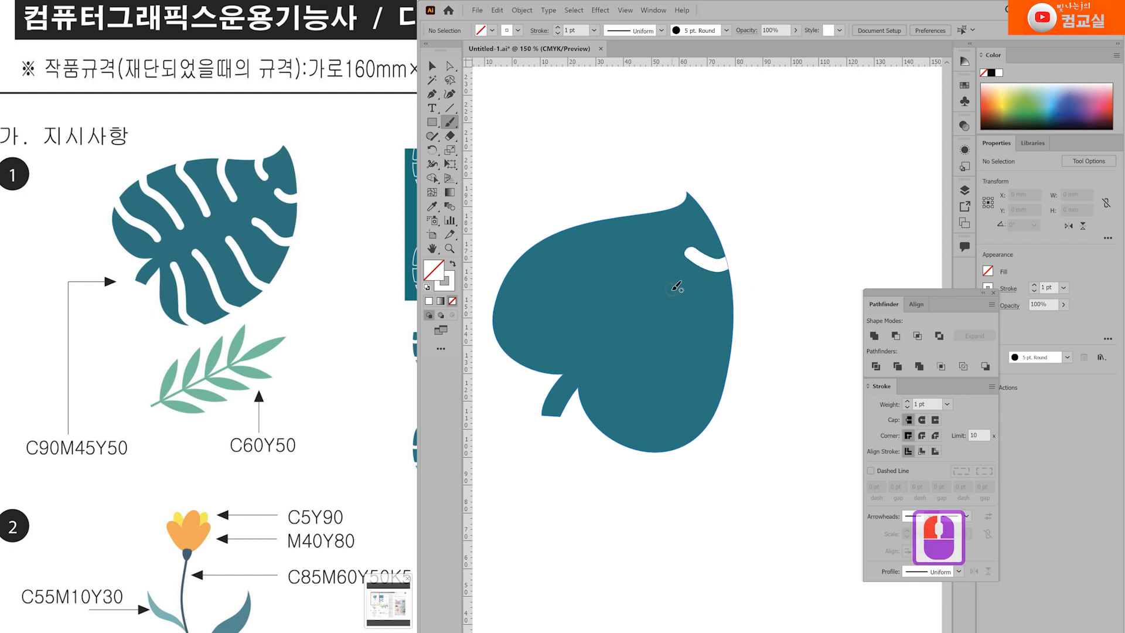
pyautogui.moveTo(672, 290); pyautogui.dragTo(687, 295)
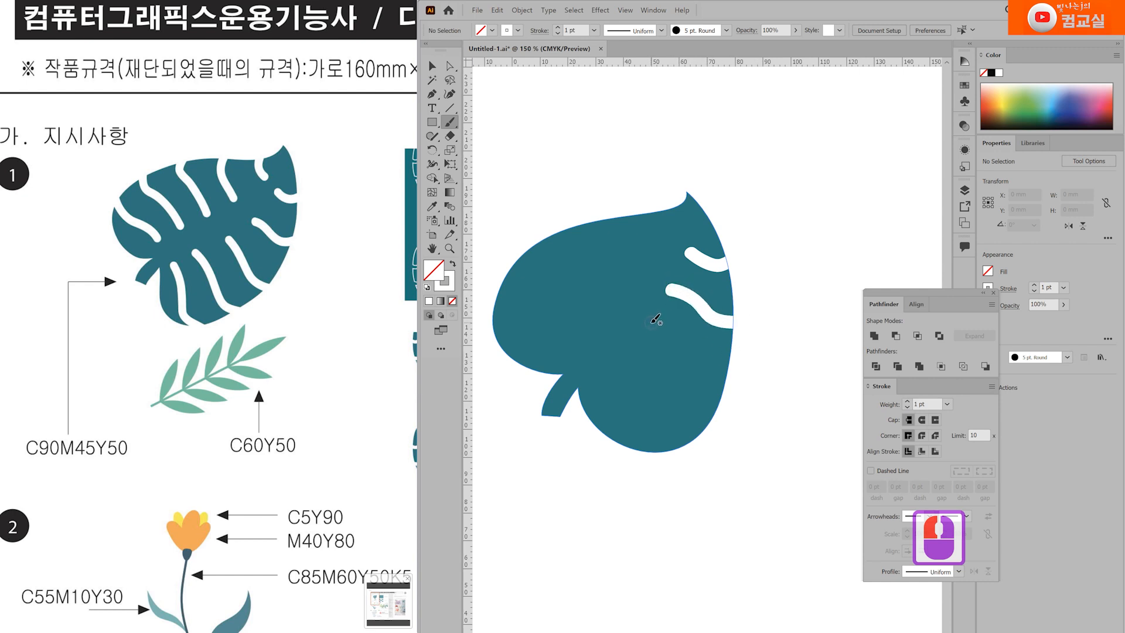
pyautogui.moveTo(648, 321); pyautogui.dragTo(670, 336)
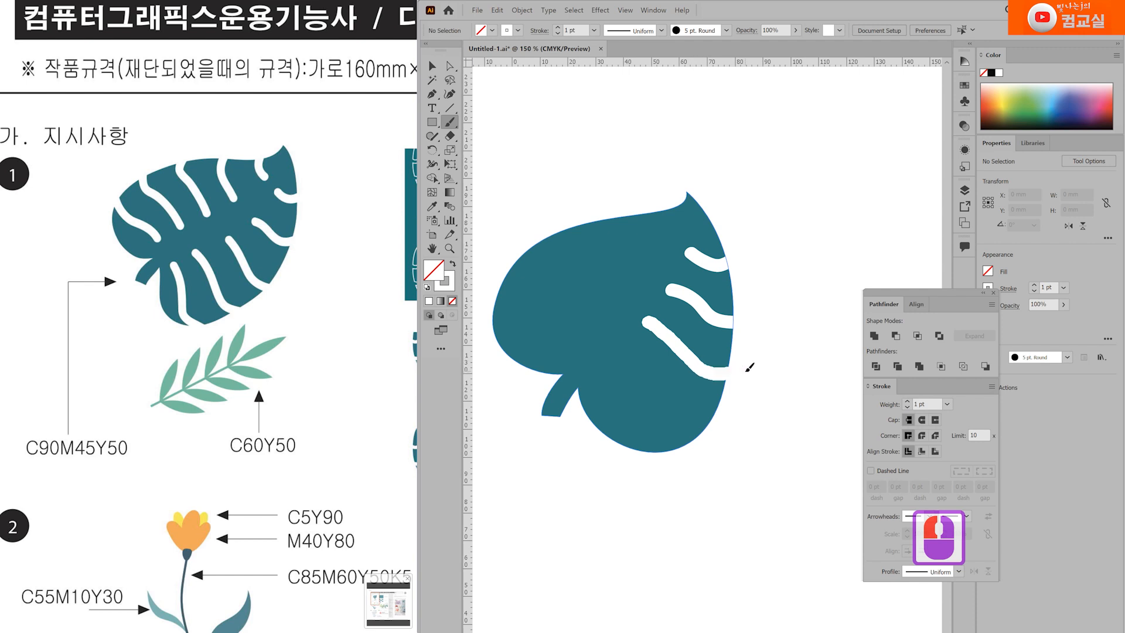
pyautogui.moveTo(618, 345); pyautogui.dragTo(674, 401)
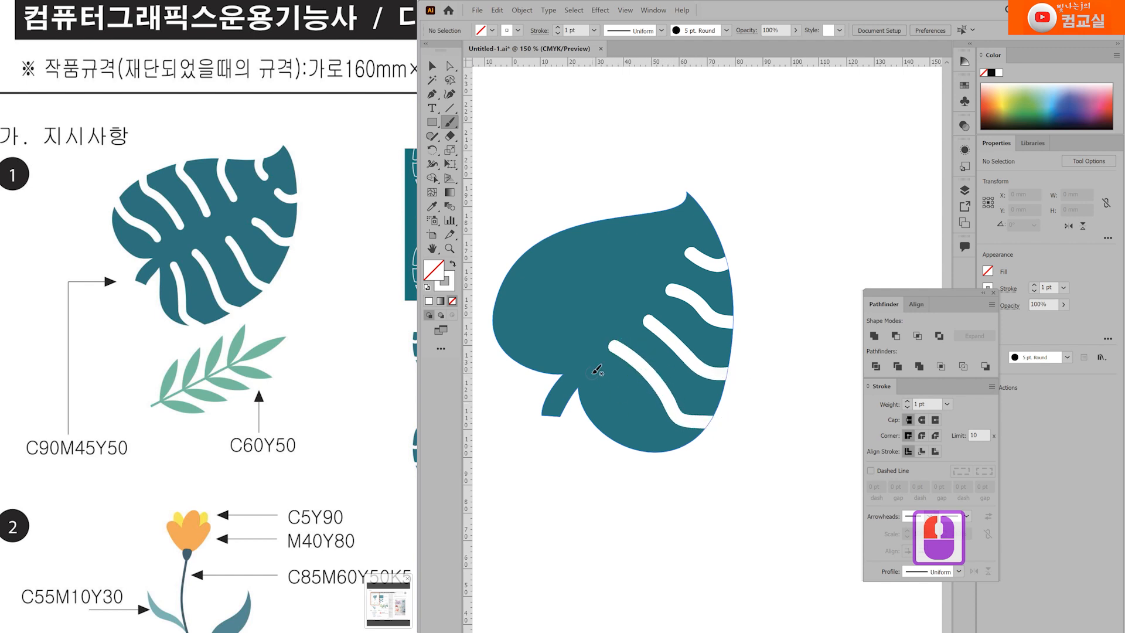
pyautogui.moveTo(596, 368); pyautogui.dragTo(633, 421)
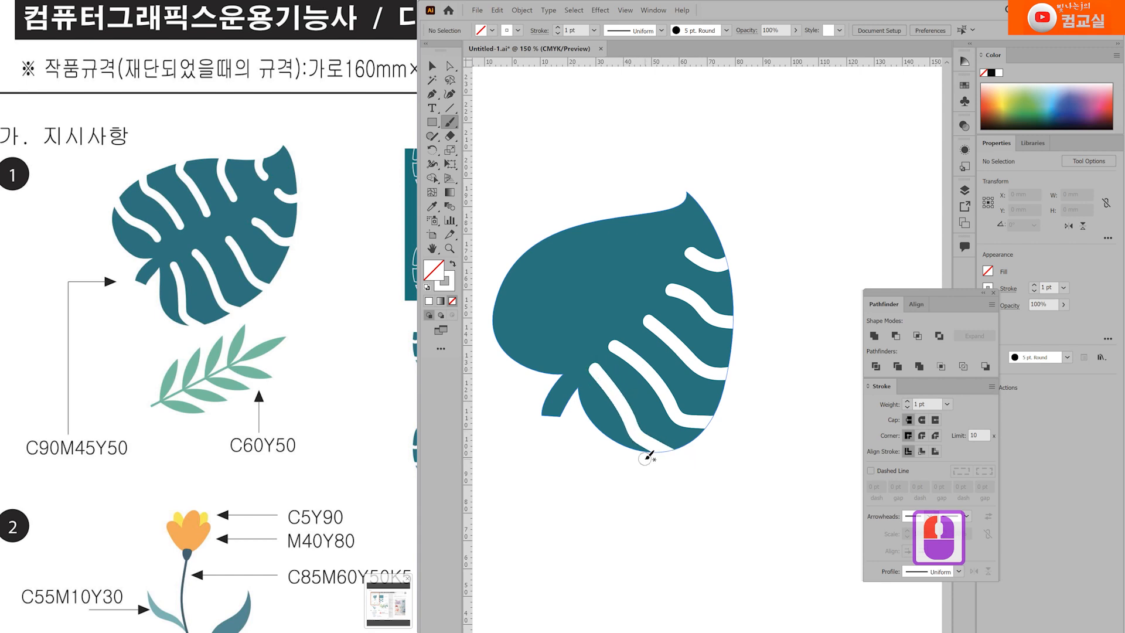
pyautogui.moveTo(650, 419); pyautogui.dragTo(624, 409)
# Reposition the painted slits slightly to even out their spacing along the leaf's midline
pyautogui.click(432, 65)
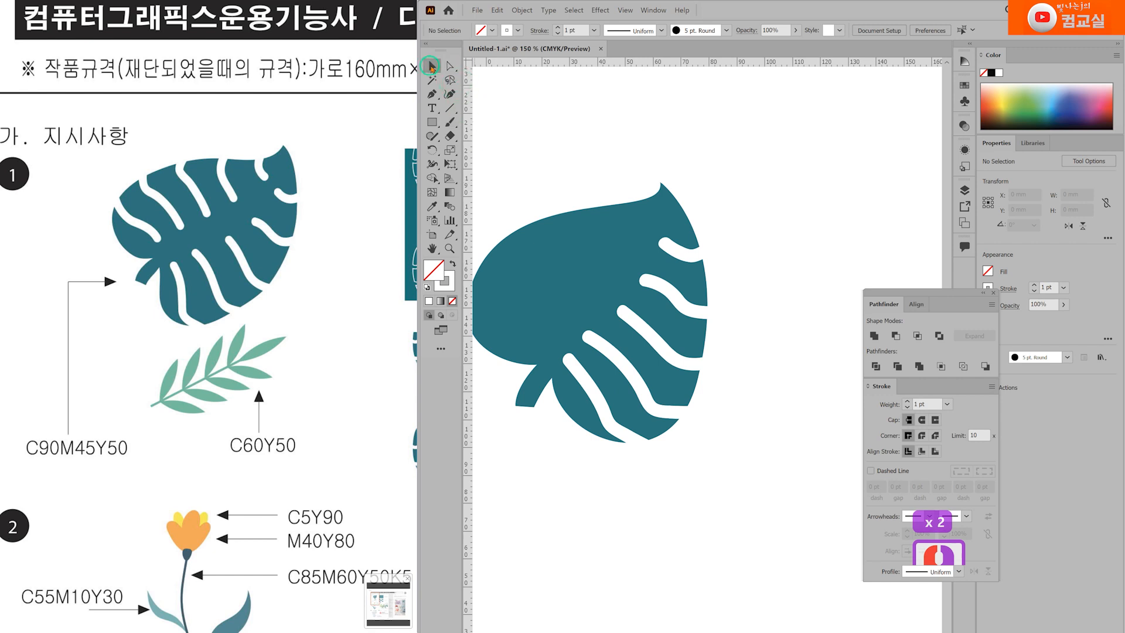
pyautogui.click(599, 396)
pyautogui.moveTo(656, 383); pyautogui.dragTo(722, 339)
pyautogui.moveTo(665, 290); pyautogui.dragTo(670, 292)
pyautogui.moveTo(681, 253); pyautogui.dragTo(685, 250)
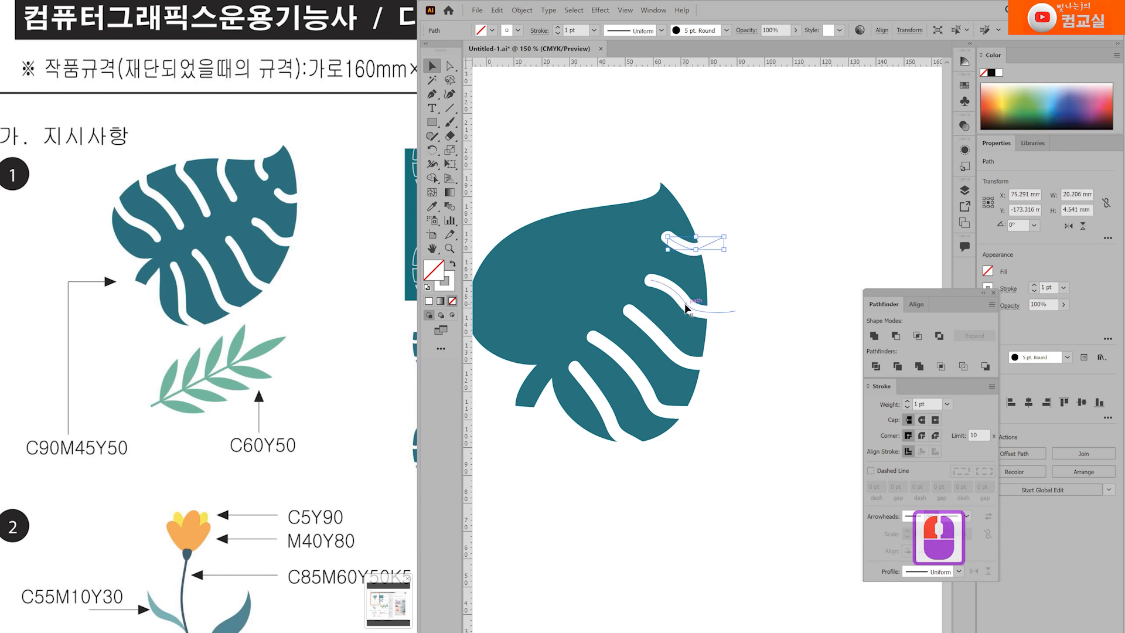
# Select all five white slit strokes together and expand their appearance into filled shapes
pyautogui.keyDown('shift'); pyautogui.click(686, 298); pyautogui.keyUp('shift')
pyautogui.keyDown('shift'); pyautogui.click(661, 345); pyautogui.keyUp('shift')
pyautogui.keyDown('shift'); pyautogui.click(636, 373); pyautogui.keyUp('shift')
pyautogui.keyDown('shift'); pyautogui.click(604, 406); pyautogui.keyUp('shift')
pyautogui.click(522, 10)
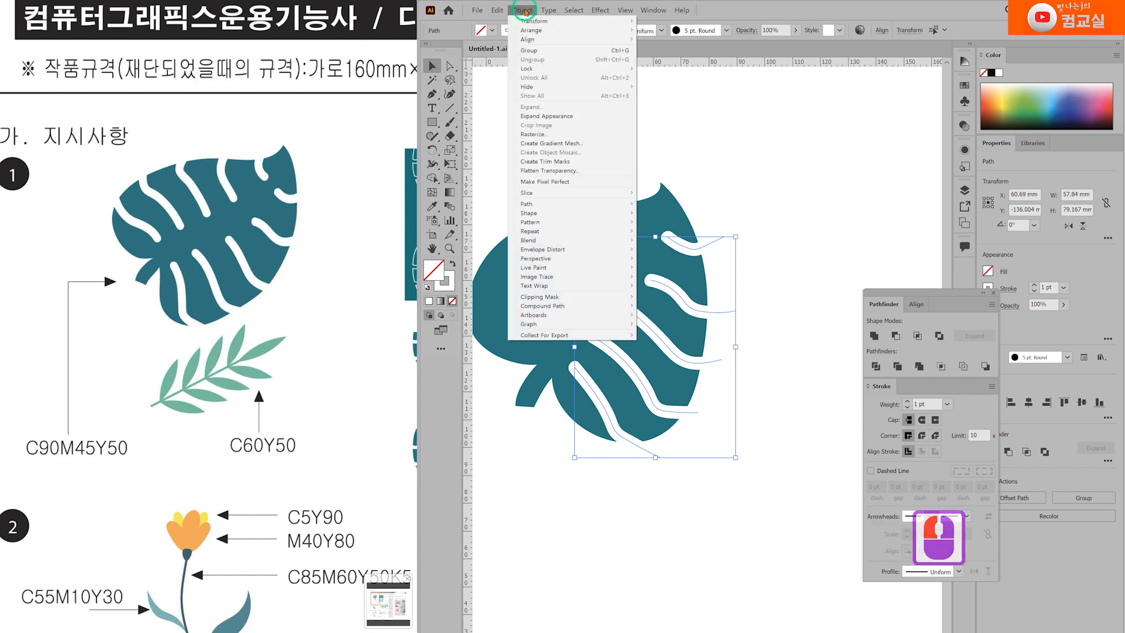
pyautogui.click(531, 116)
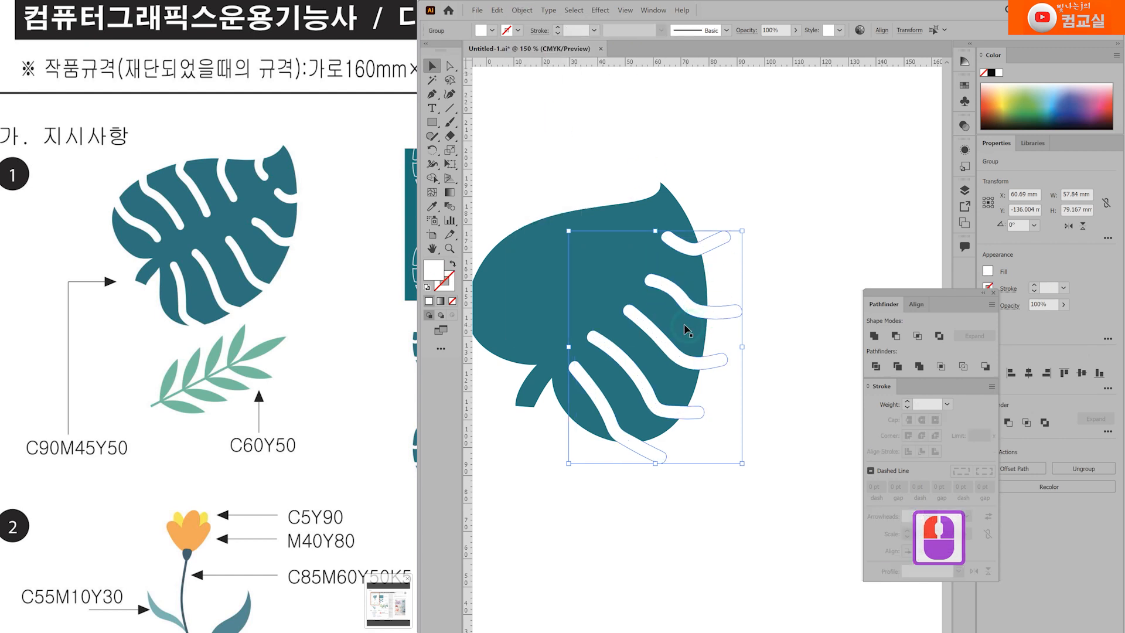
# Reflect a copy of the slit group across the vertical axis about a point near the middle of the leaf
pyautogui.moveTo(432, 149); pyautogui.dragTo(467, 164)
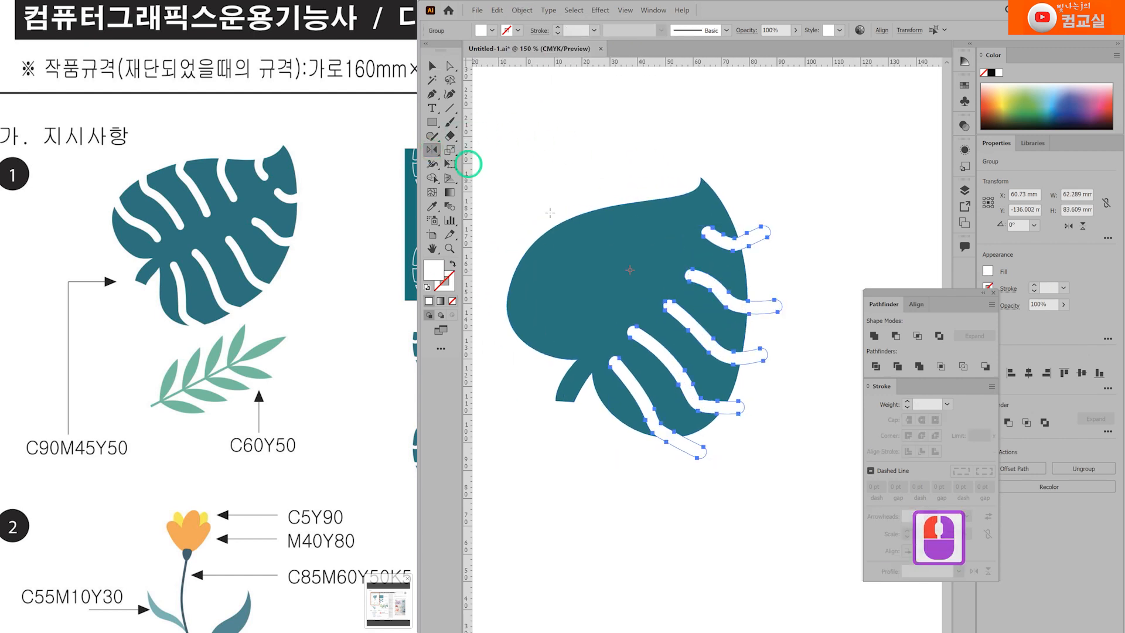
pyautogui.keyDown('alt'); pyautogui.click(603, 273); pyautogui.keyUp('alt')
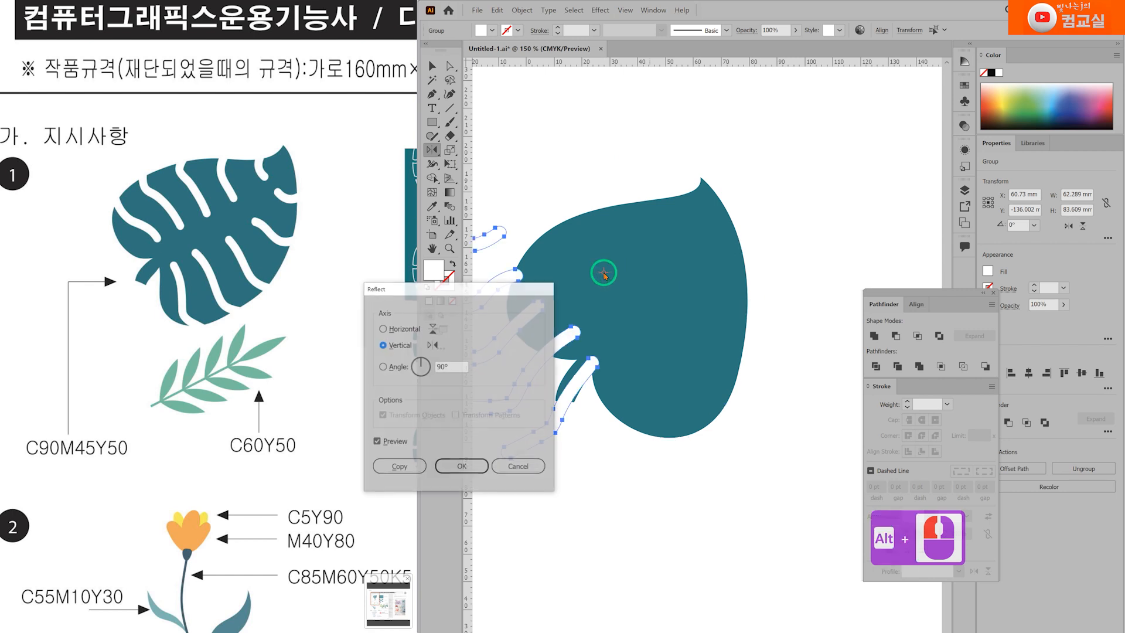
pyautogui.click(399, 466)
pyautogui.scroll(-1, 598, 311)
pyautogui.hscroll(-3, 658, 193)
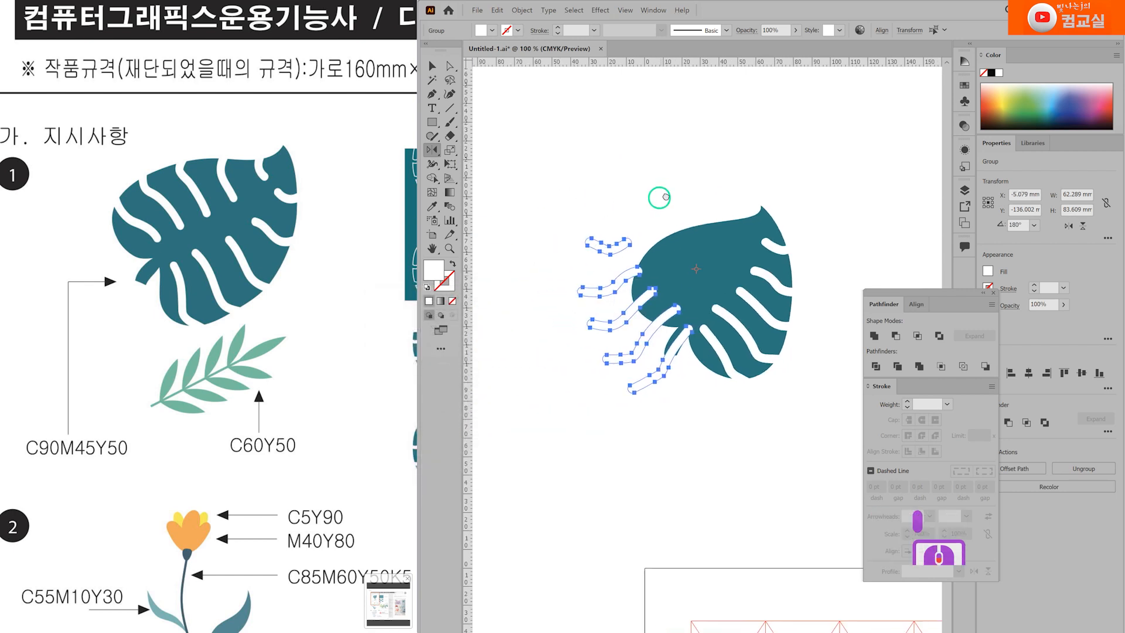
# Rotate the mirrored slit group clockwise to about 111° so the slits point toward the leaf's upper-left edge
pyautogui.press('ctrl')
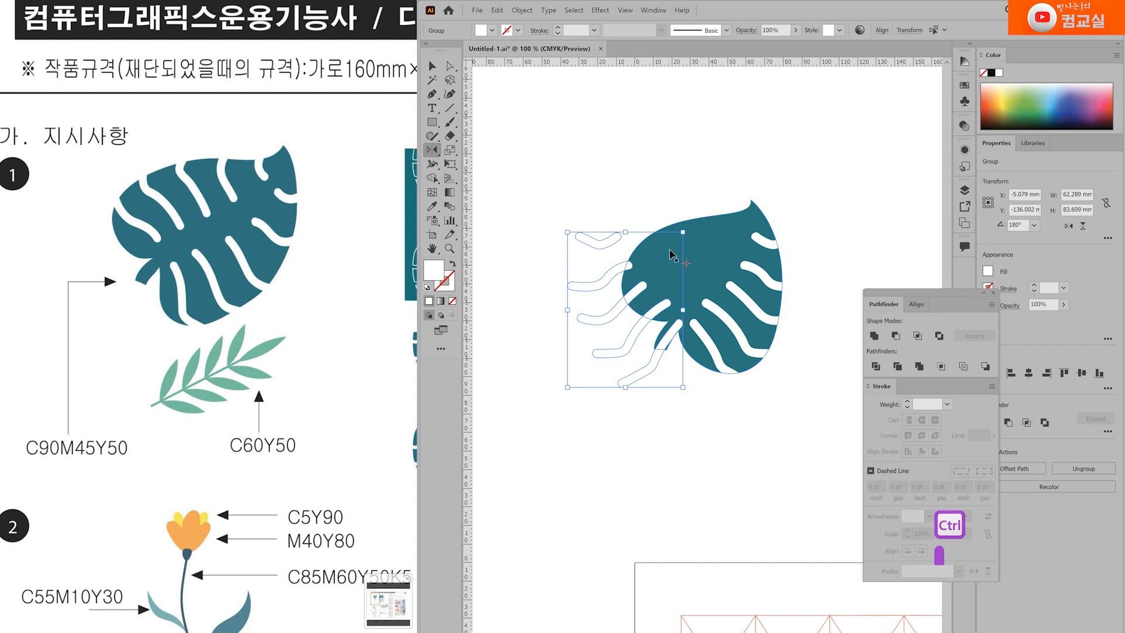
pyautogui.moveTo(689, 226); pyautogui.dragTo(698, 317)
pyautogui.moveTo(739, 226); pyautogui.dragTo(686, 250)
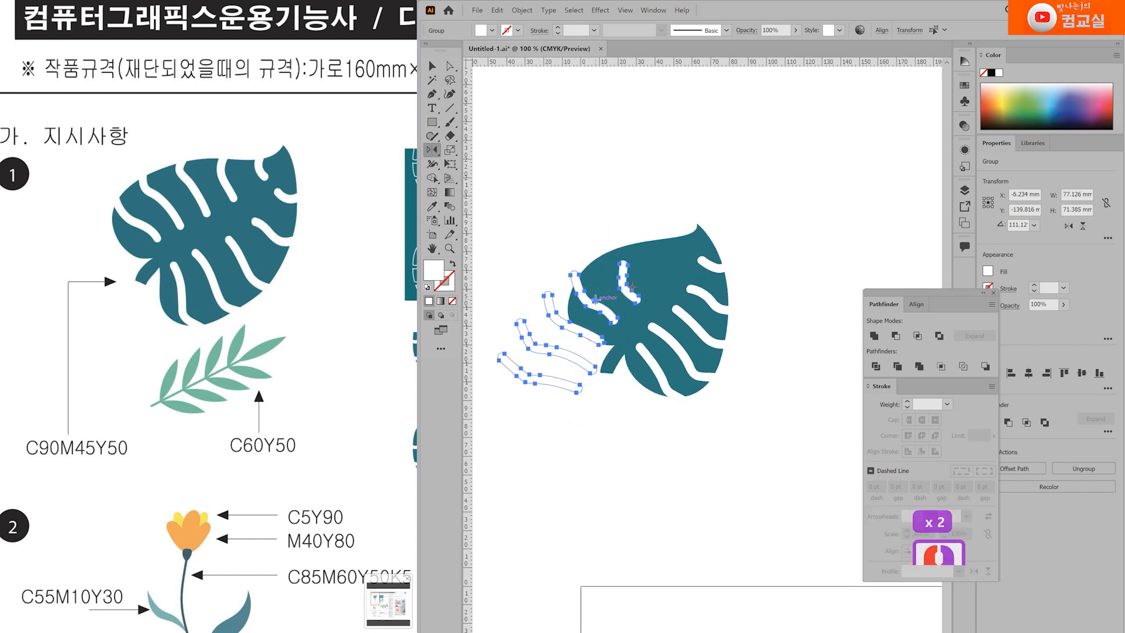
# Move the mirrored slit group onto the leaf's upper-left half and rotate it slightly to about 102°
pyautogui.press('v')
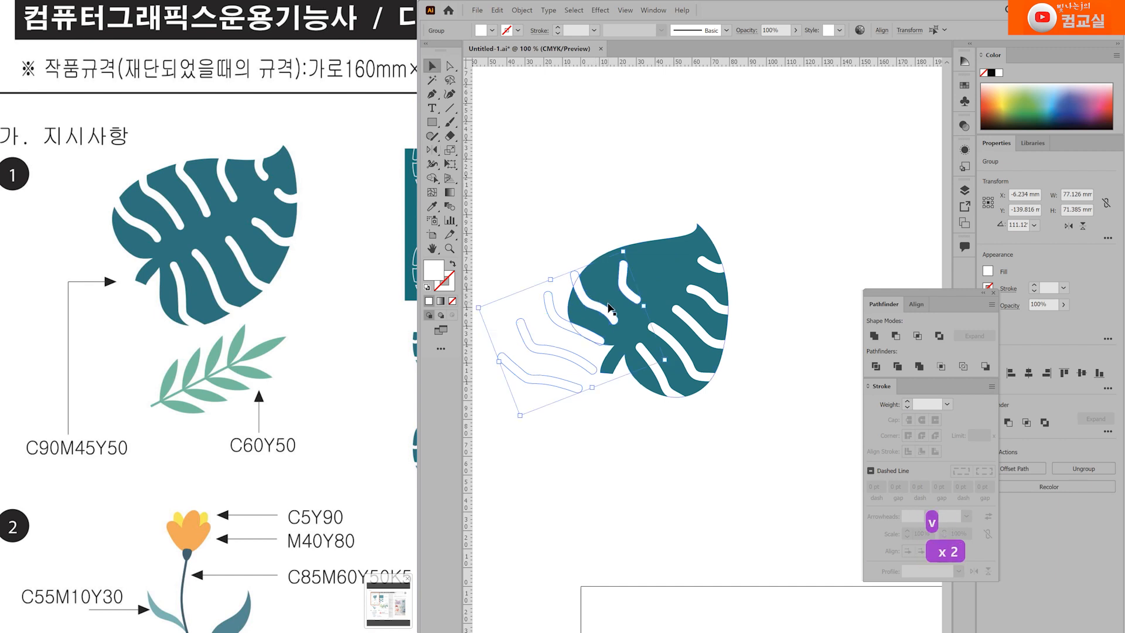
pyautogui.moveTo(610, 317); pyautogui.dragTo(658, 262)
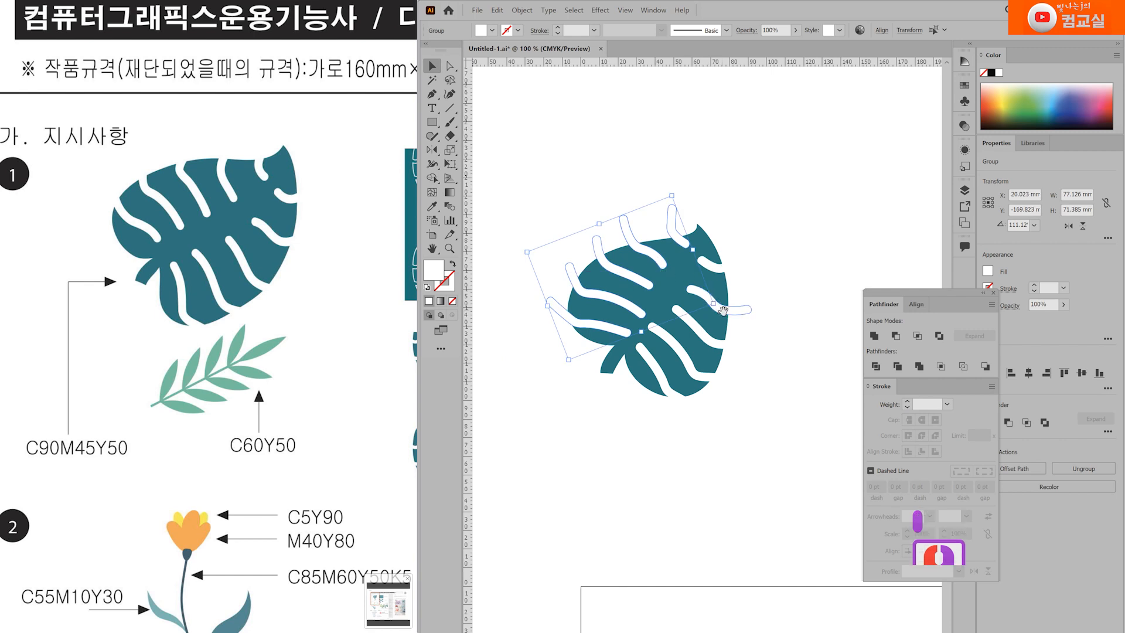
pyautogui.moveTo(722, 306); pyautogui.dragTo(702, 312)
pyautogui.scroll(1, 667, 287)
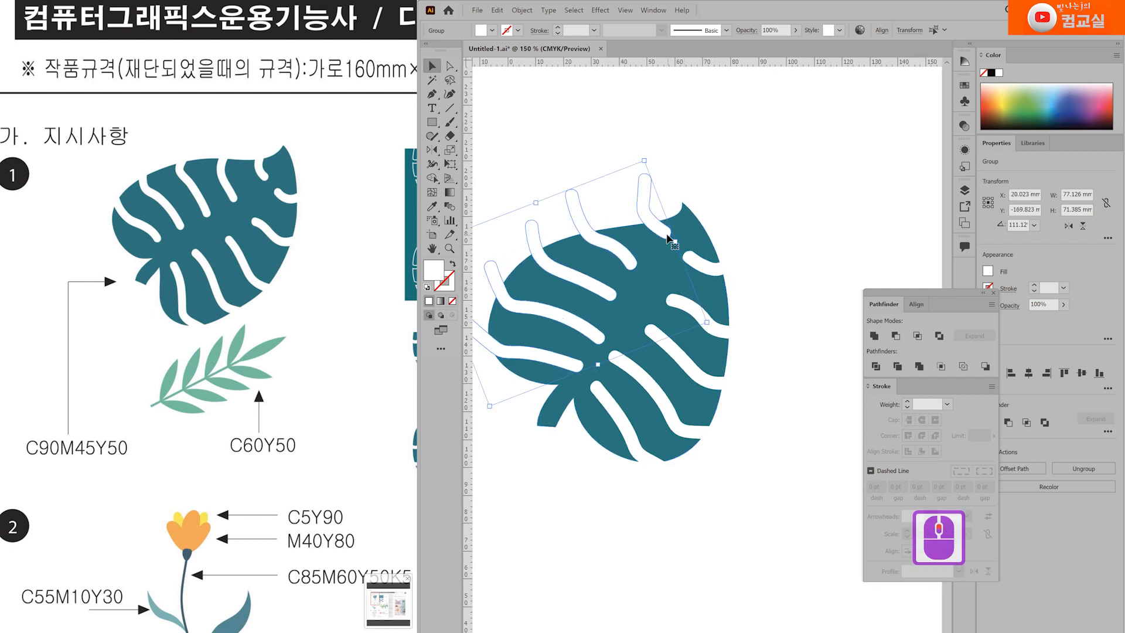
pyautogui.moveTo(666, 236); pyautogui.dragTo(667, 228)
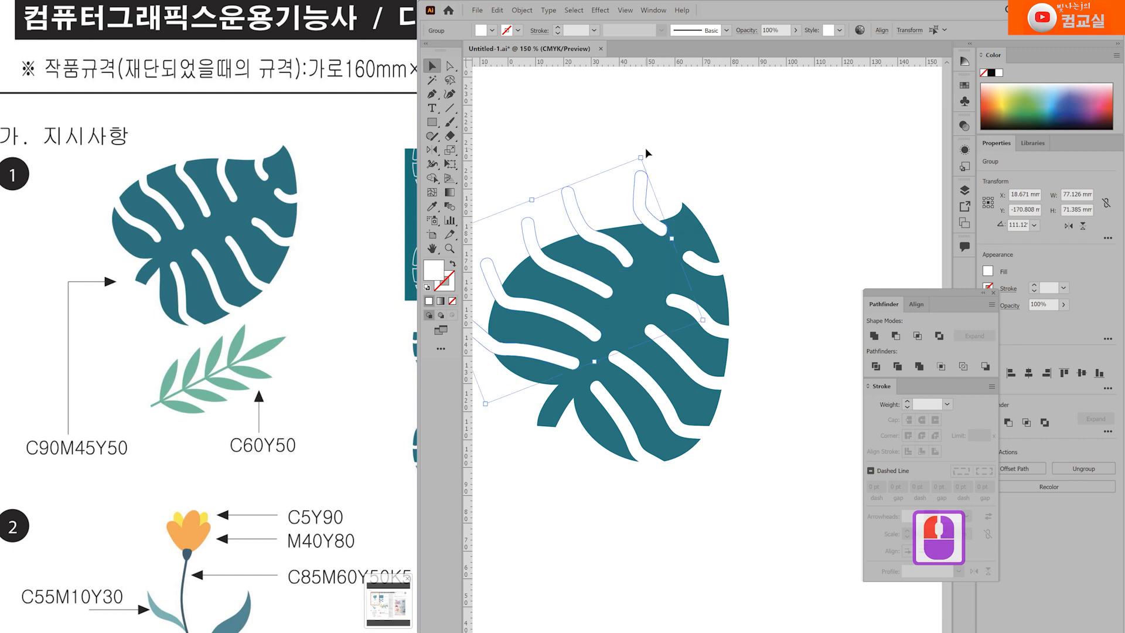
pyautogui.moveTo(645, 149); pyautogui.dragTo(668, 165)
# Reposition individual white slits near the leaf's tip and along its upper-left half to even out their spacing
pyautogui.hotkey('ctrl', '=')
pyautogui.moveTo(696, 240); pyautogui.dragTo(695, 196)
pyautogui.moveTo(680, 122); pyautogui.dragTo(683, 134)
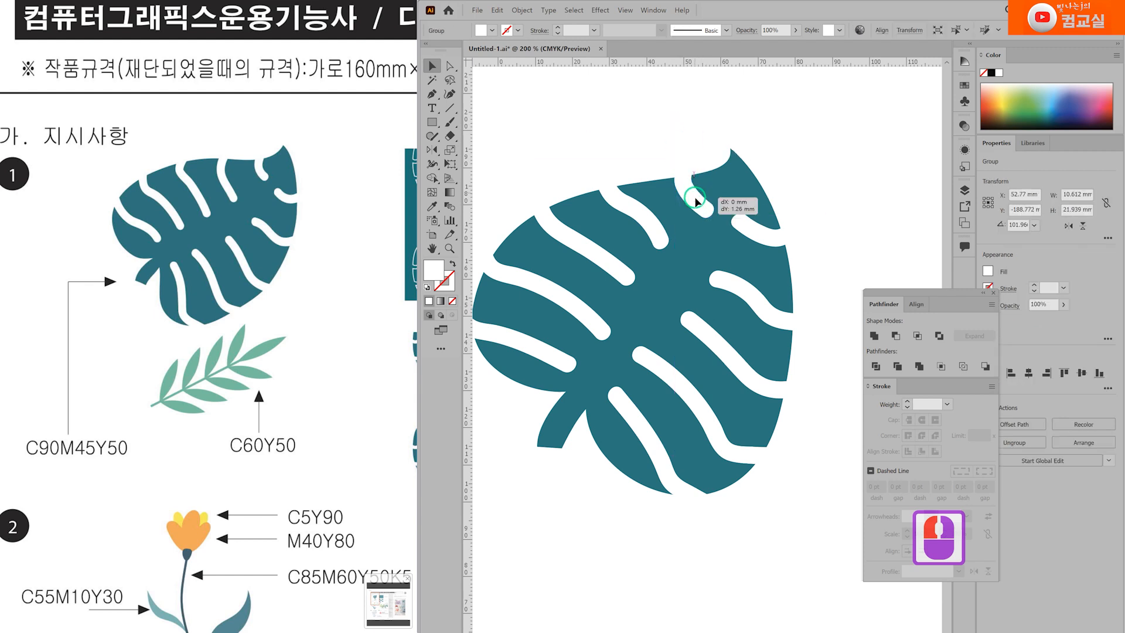
pyautogui.moveTo(657, 231); pyautogui.dragTo(564, 282)
pyautogui.moveTo(565, 332); pyautogui.dragTo(599, 320)
pyautogui.moveTo(615, 332); pyautogui.dragTo(573, 319)
pyautogui.doubleClick(821, 221)
pyautogui.scroll(-2, 850, 187)
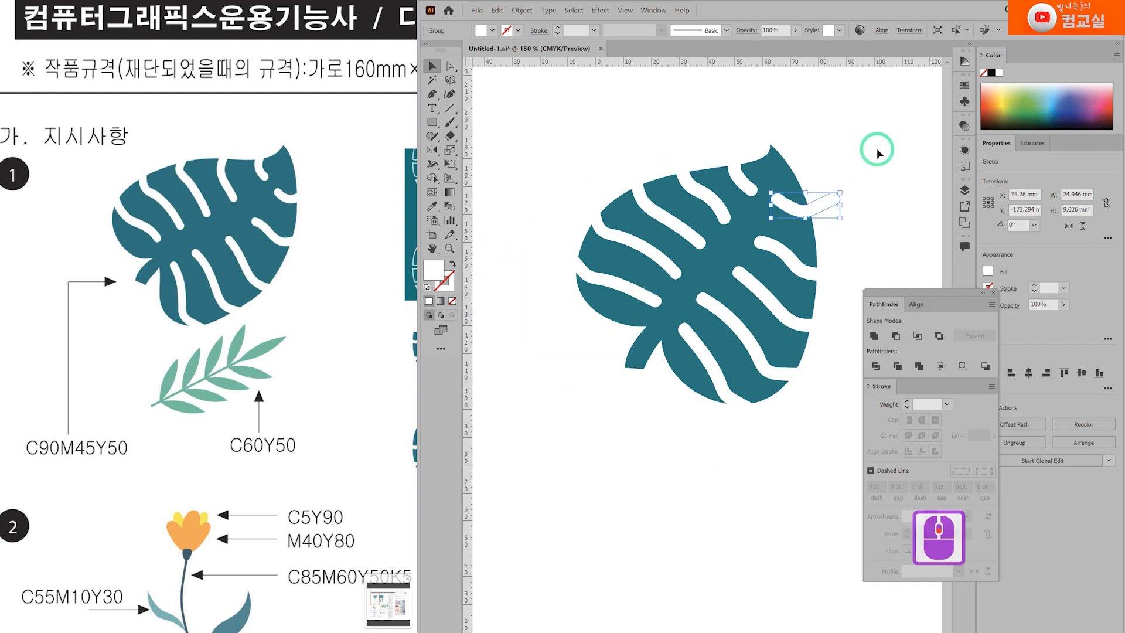
pyautogui.doubleClick(572, 219)
pyautogui.moveTo(783, 166); pyautogui.dragTo(795, 158)
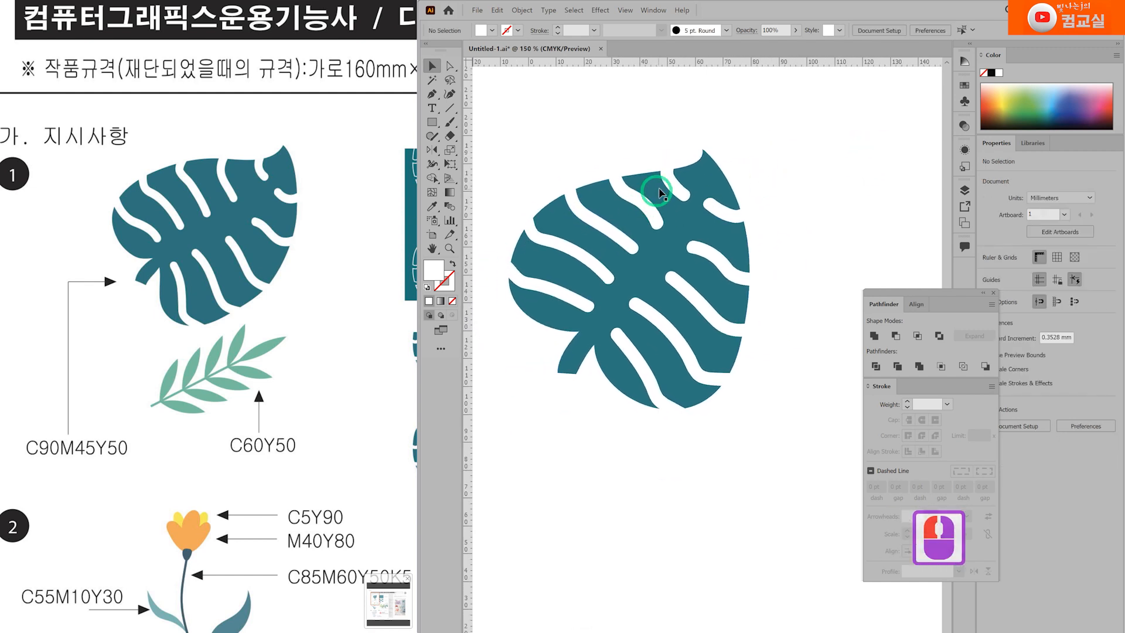
# Select the leaf together with all slits and cut the slits out of it with Minus Front
pyautogui.moveTo(486, 101); pyautogui.dragTo(811, 502)
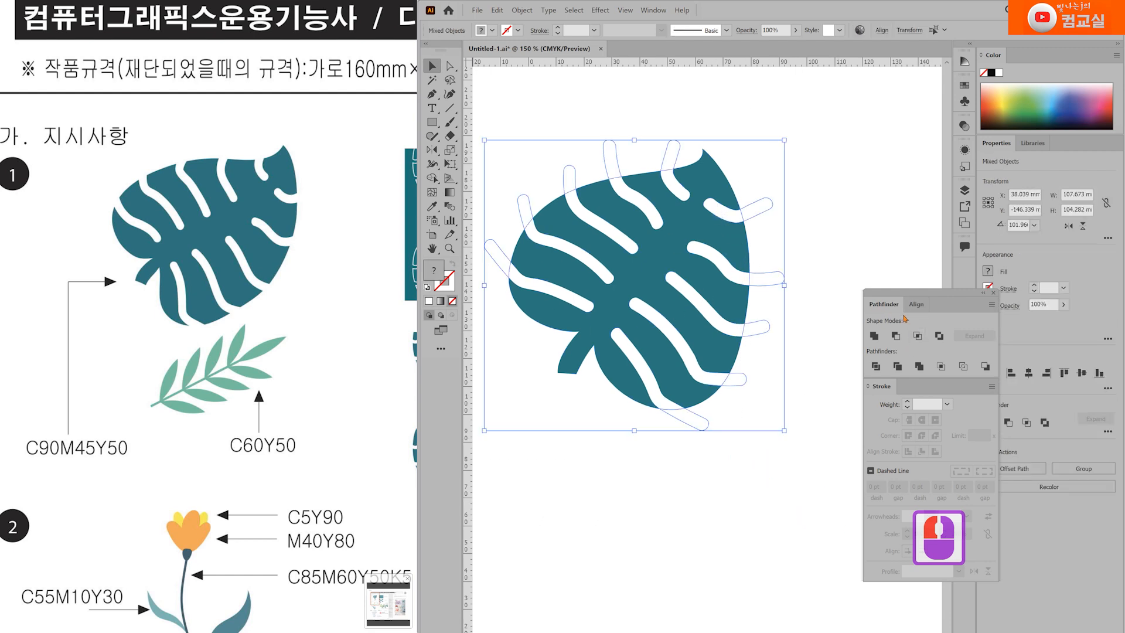
pyautogui.click(896, 337)
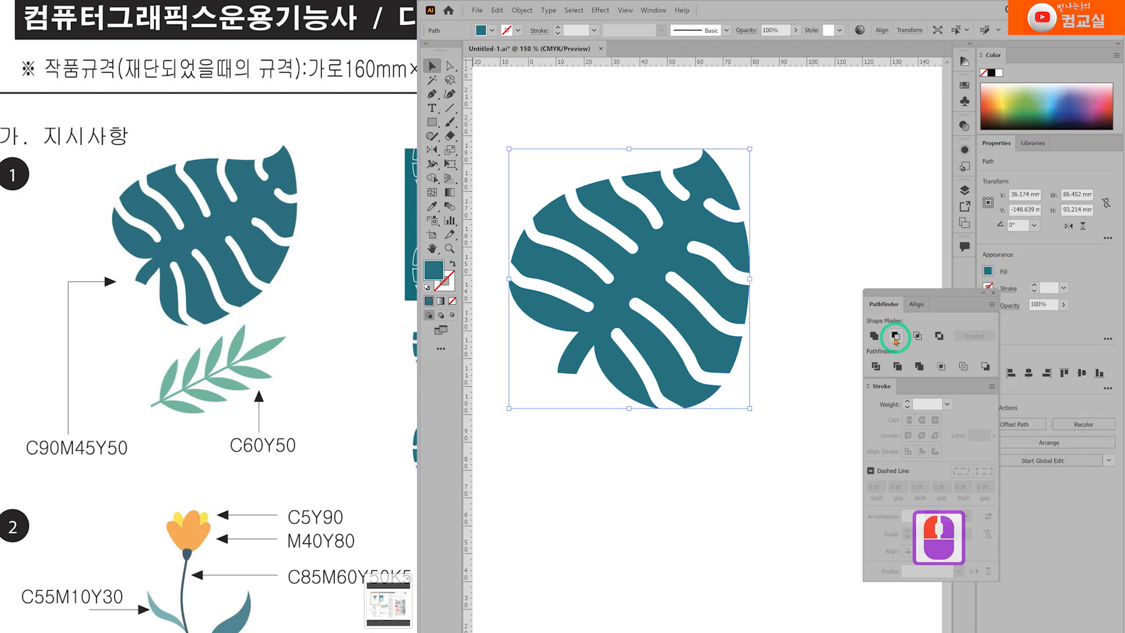
pyautogui.doubleClick(776, 231)
pyautogui.moveTo(716, 238)
pyautogui.mouseDown()
pyautogui.moveTo(736, 284)
pyautogui.moveTo(722, 225)
pyautogui.mouseUp()
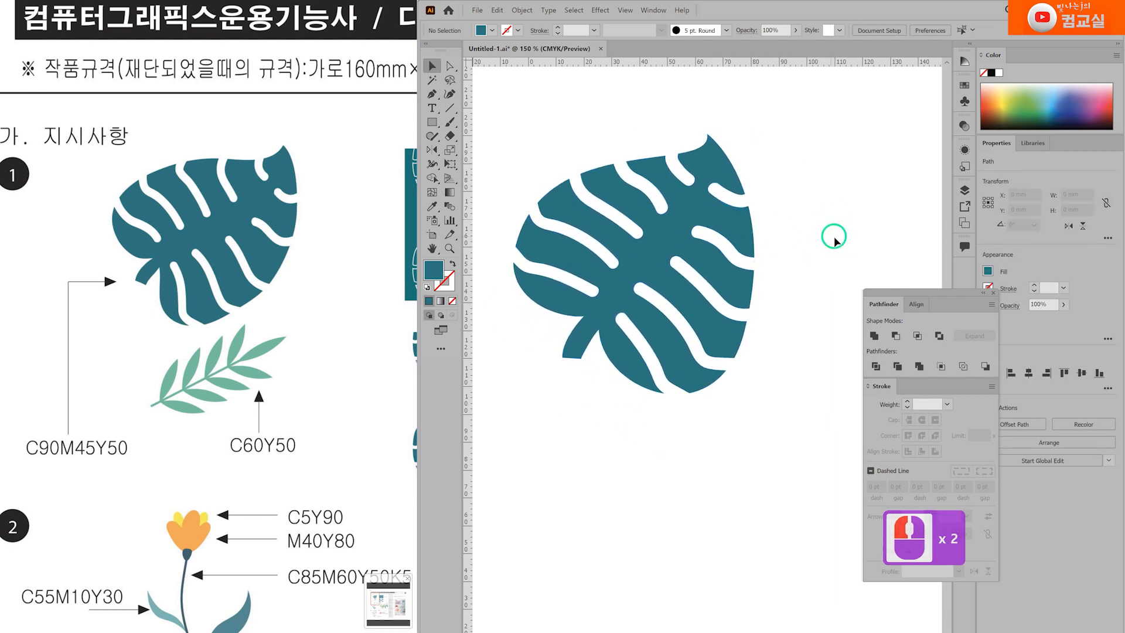
# Draw a vertical straight line about 62 mm long in the empty area beside the monstera leaf as the branch stem
pyautogui.moveTo(829, 214); pyautogui.dragTo(758, 152)
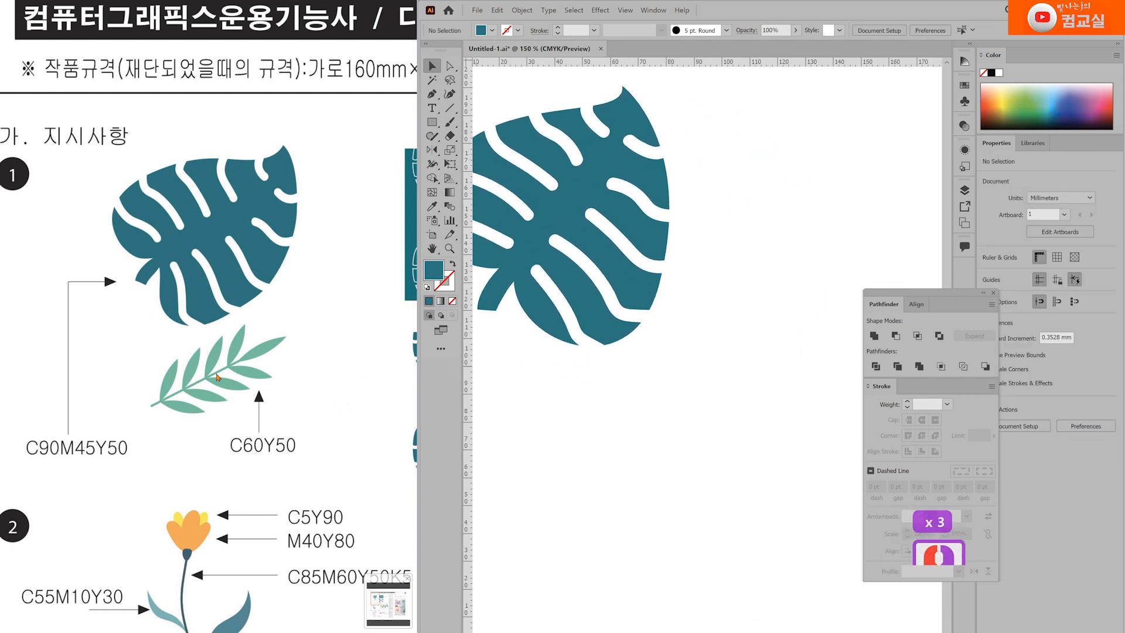
pyautogui.moveTo(738, 385); pyautogui.dragTo(632, 375)
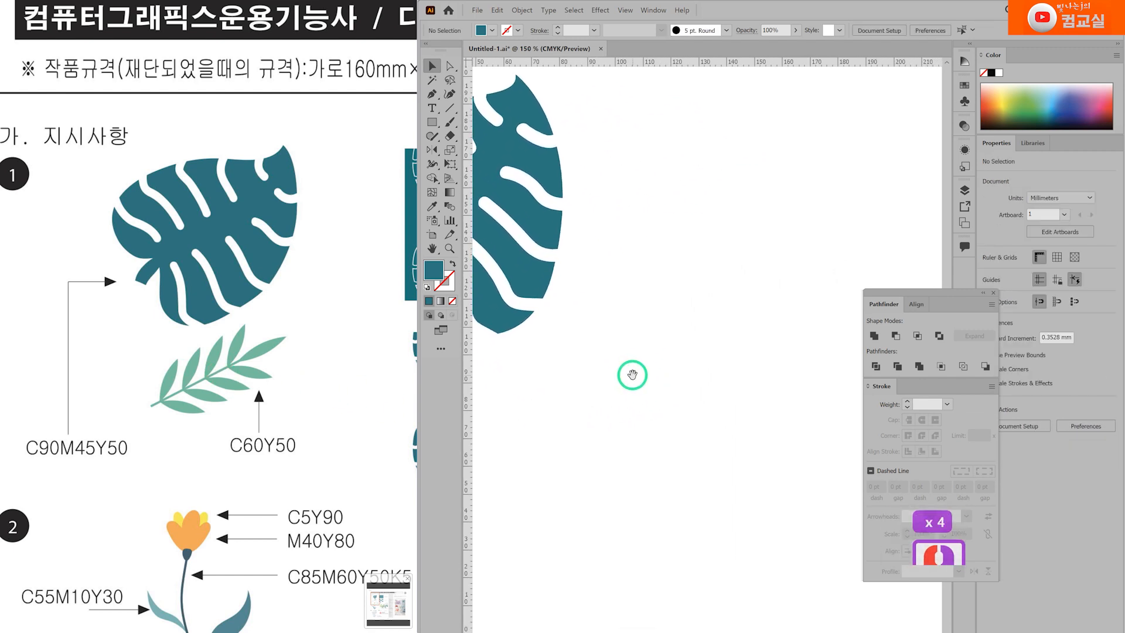
pyautogui.click(450, 107)
pyautogui.moveTo(703, 274); pyautogui.dragTo(703, 447)
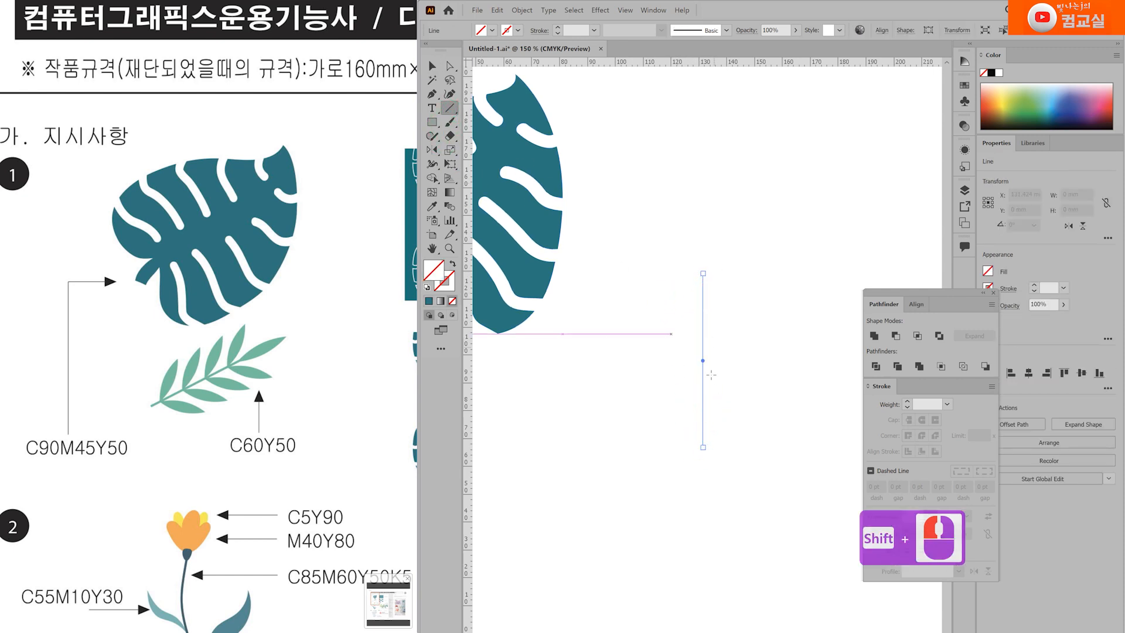
# Give the stem line a stroke colour of C60 M0 Y50 K0 and a weight of 4 pt
pyautogui.doubleClick(449, 288)
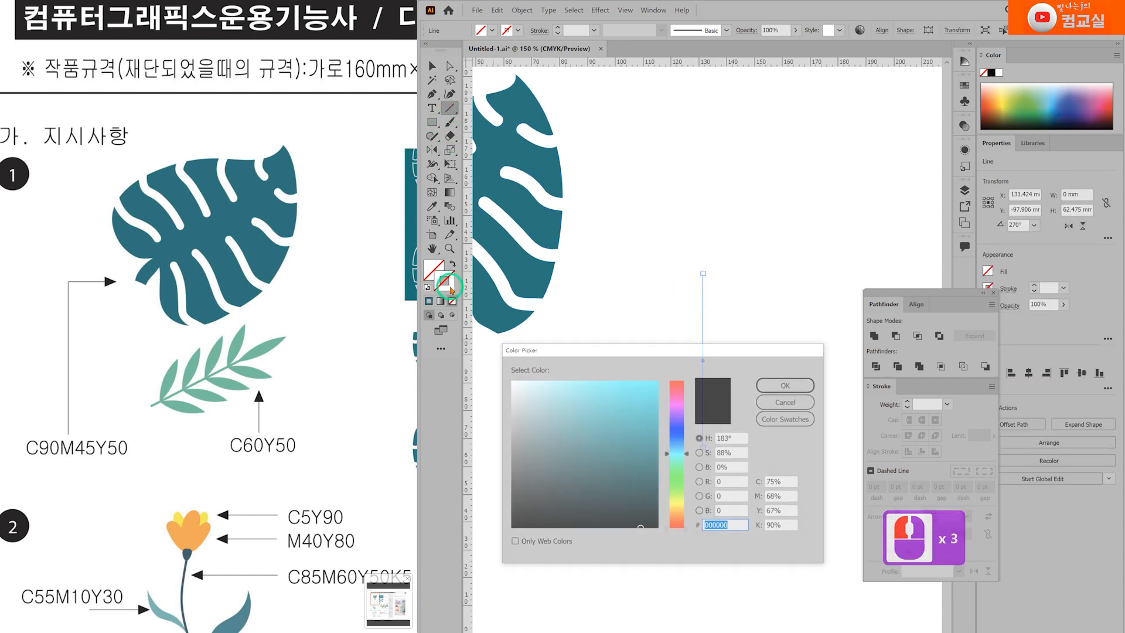
pyautogui.click(798, 485)
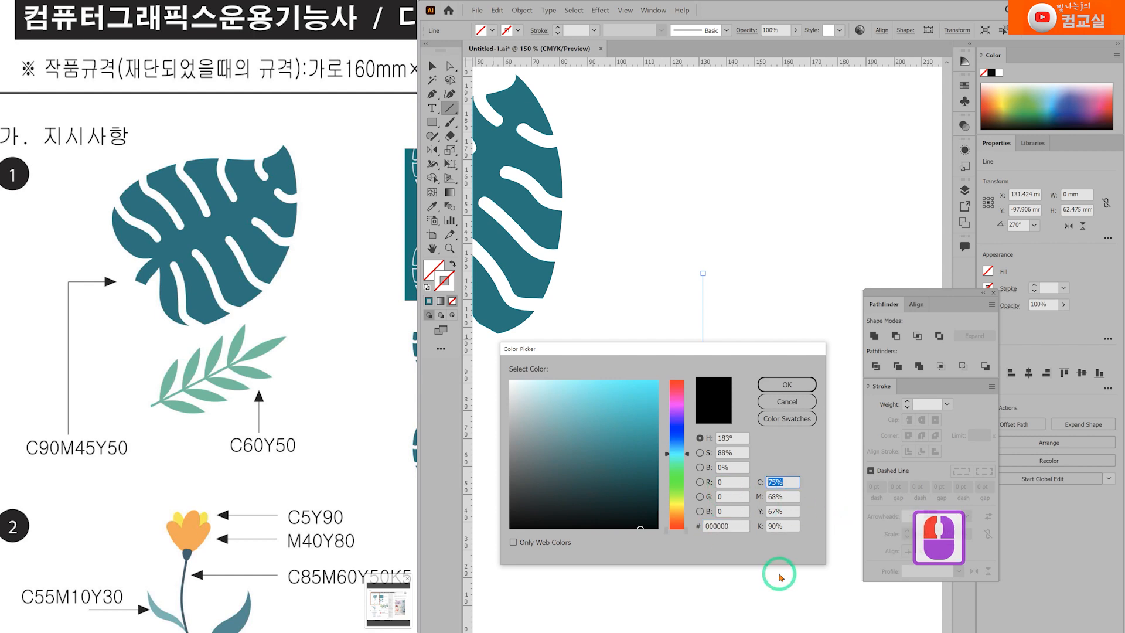
pyautogui.write('60')
pyautogui.press('Tab')
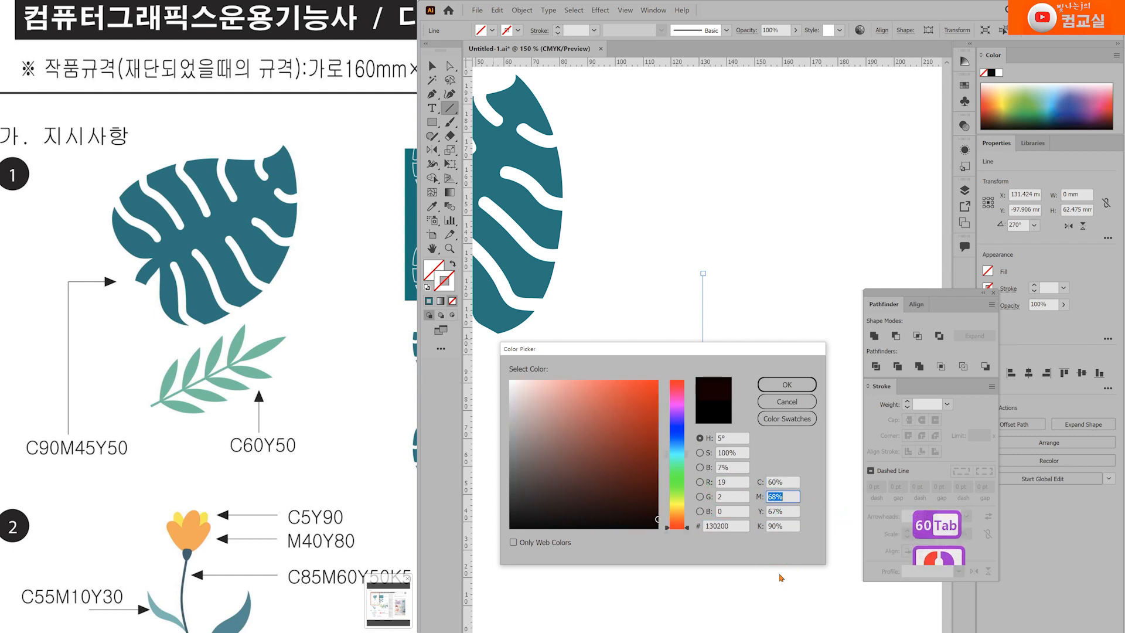
pyautogui.write('0')
pyautogui.press('Tab')
pyautogui.write('50')
pyautogui.press('Tab')
pyautogui.write('0')
pyautogui.press('Return')
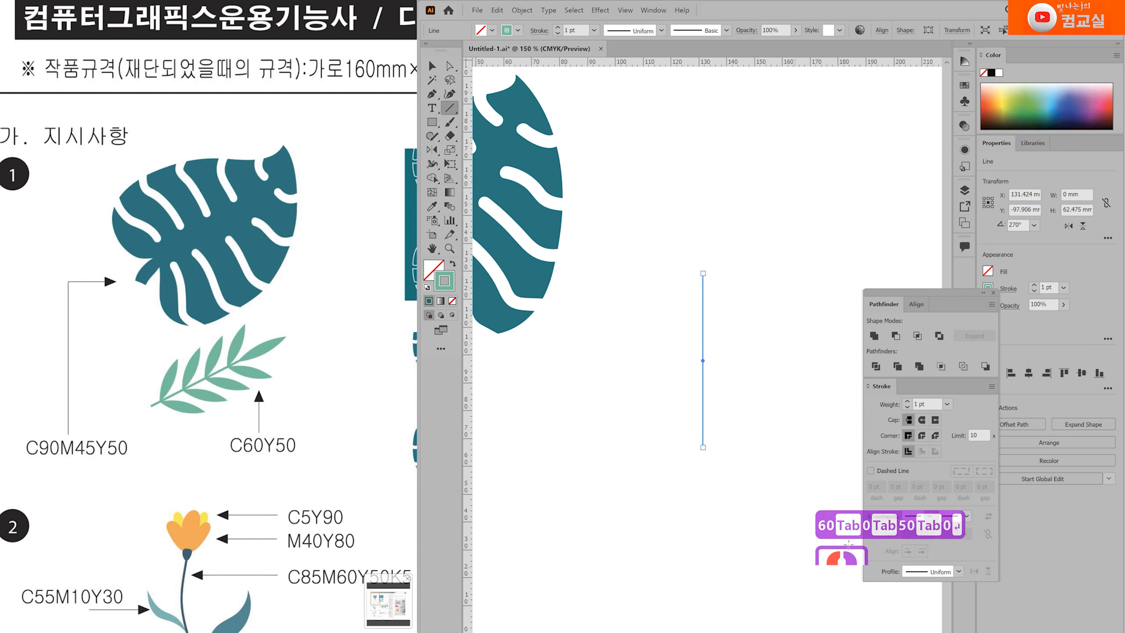
pyautogui.doubleClick(905, 403)
# Draw a narrow ellipse about 5.7 by 42.3 mm above the stem and swap its stroke colour to the fill
pyautogui.moveTo(771, 314); pyautogui.dragTo(747, 338)
pyautogui.moveTo(431, 120); pyautogui.dragTo(475, 150)
pyautogui.moveTo(657, 151); pyautogui.dragTo(672, 268)
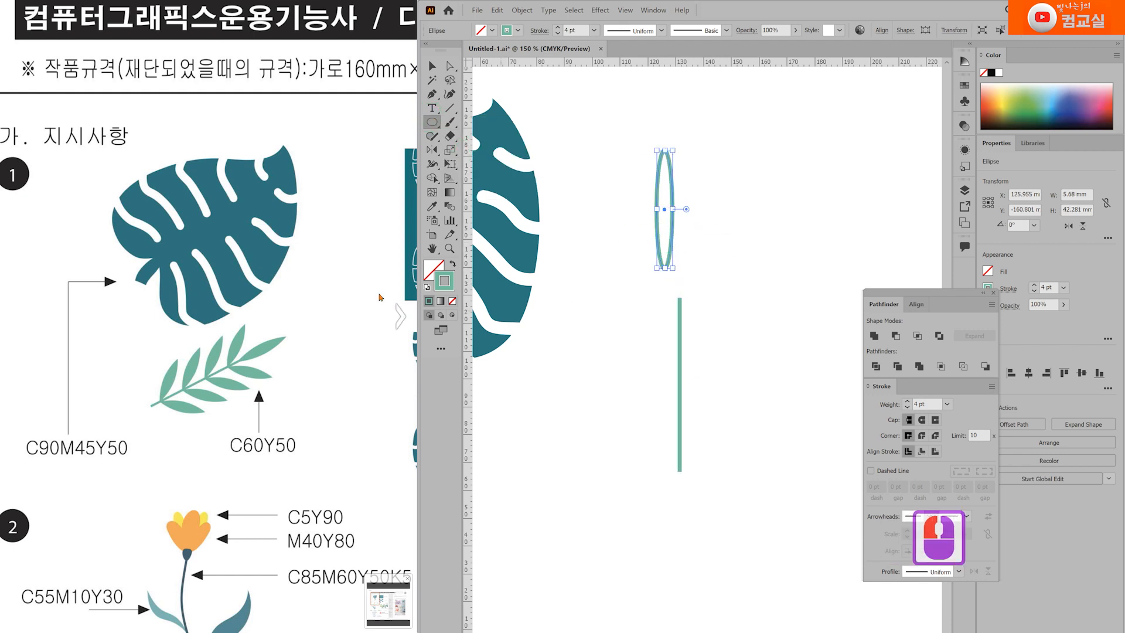
pyautogui.click(452, 265)
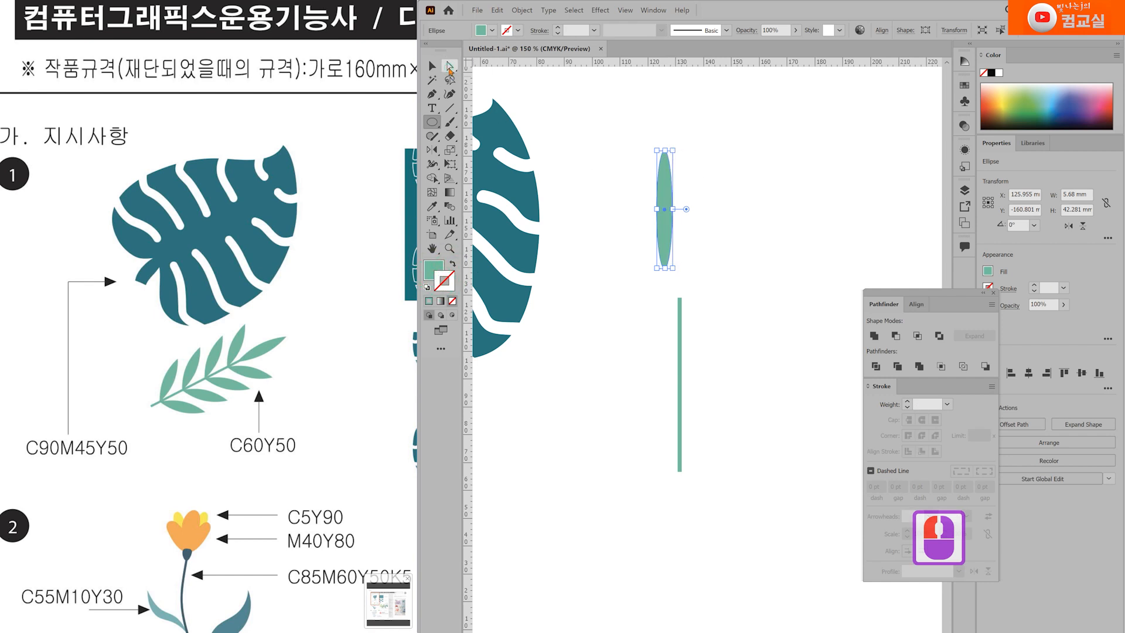
# Convert the ellipse's upper and lower anchor points to corners to form a pointed leaf
pyautogui.click(450, 68)
pyautogui.moveTo(655, 142); pyautogui.dragTo(673, 156)
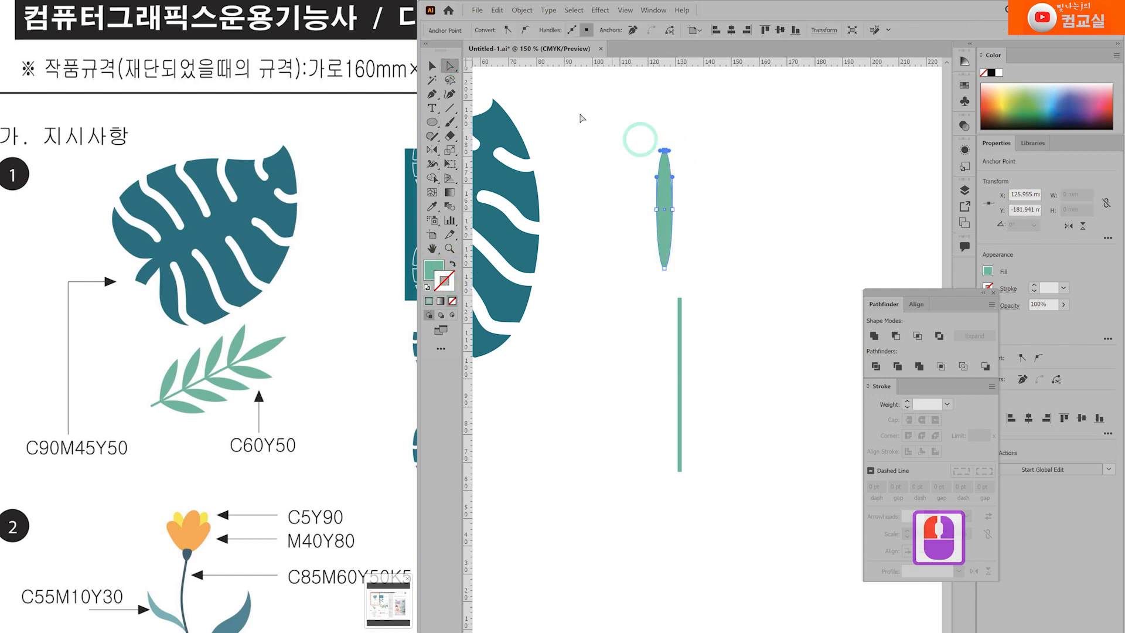
pyautogui.click(508, 31)
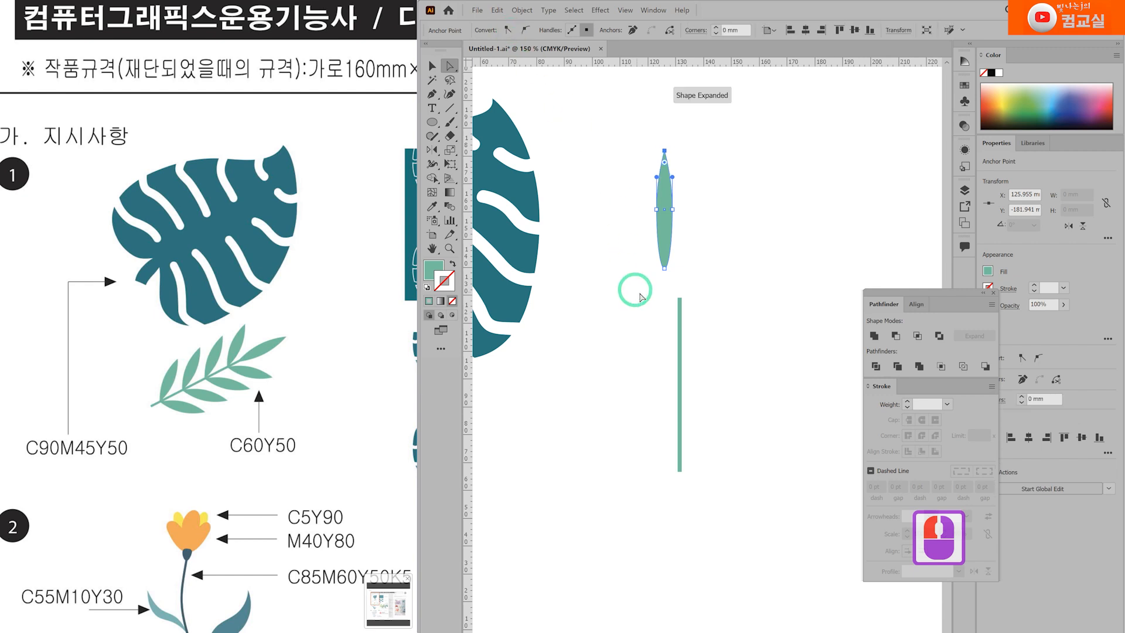
pyautogui.moveTo(648, 261); pyautogui.dragTo(679, 276)
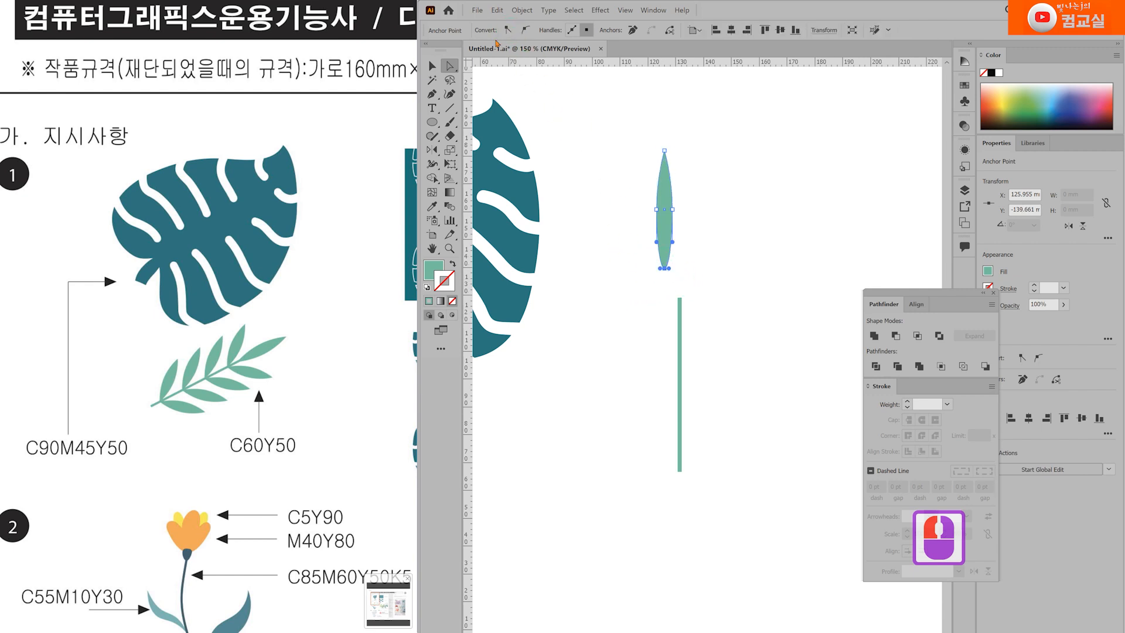
pyautogui.click(507, 34)
pyautogui.click(746, 221)
# Move the pointed leaf onto the upper end of the stem, centred on the line
pyautogui.click(434, 67)
pyautogui.moveTo(786, 259); pyautogui.dragTo(709, 239)
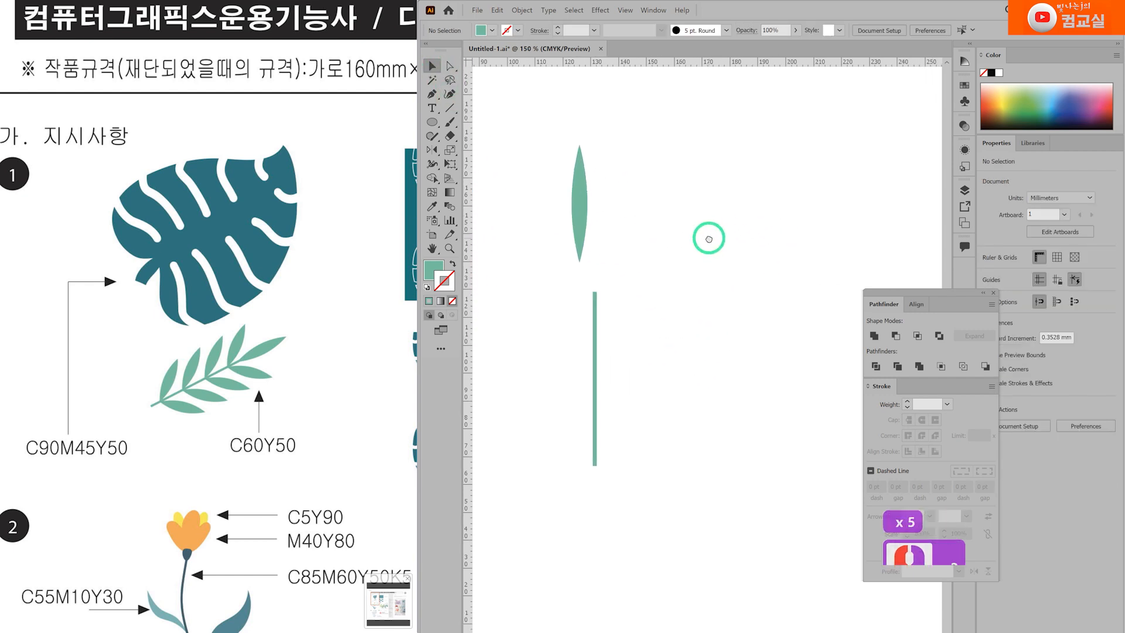
pyautogui.moveTo(589, 218); pyautogui.dragTo(594, 253)
pyautogui.click(632, 271)
pyautogui.scroll(2, 599, 270)
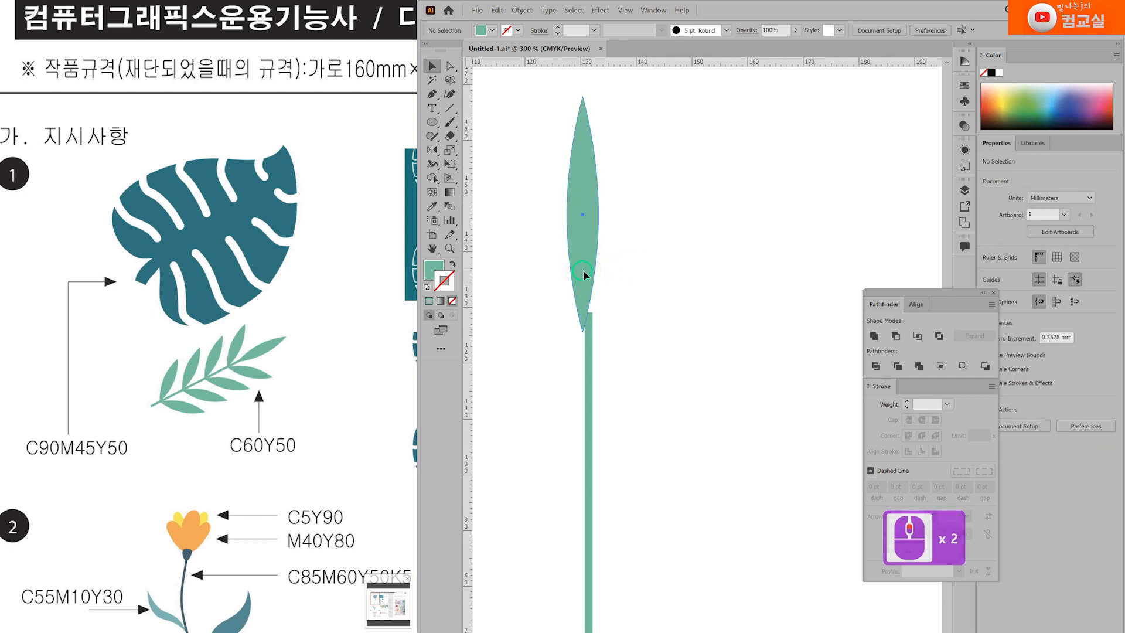
pyautogui.scroll(-3, 691, 315)
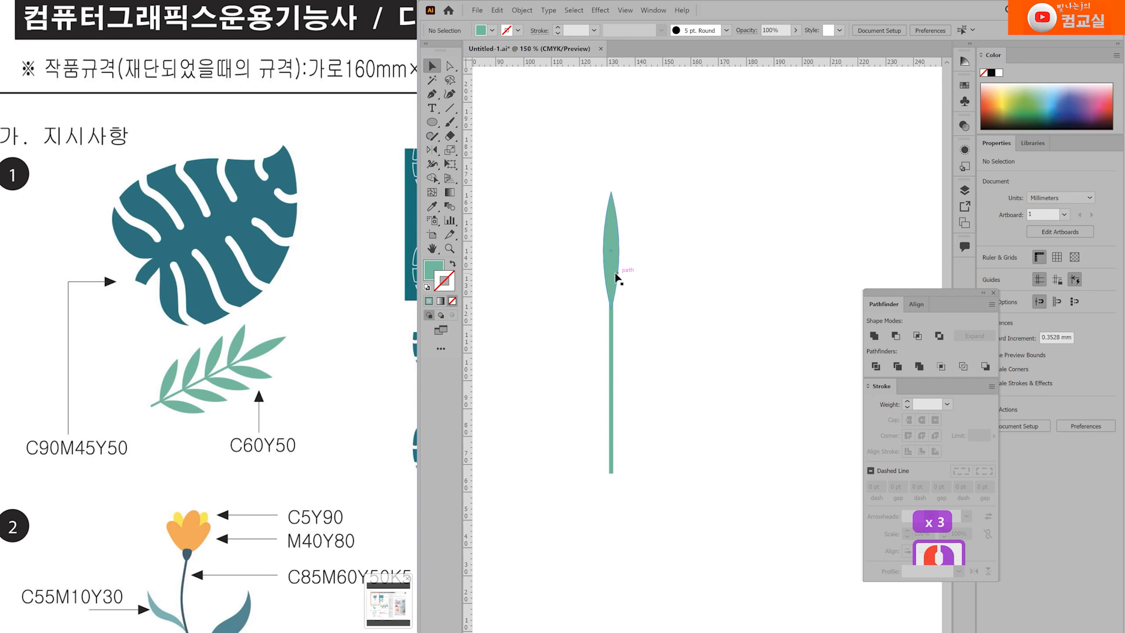
# Duplicate the pointed leaf to the right of the stem and rotate the copy to about 322°
pyautogui.click(617, 276)
pyautogui.keyDown('alt'); pyautogui.moveTo(615, 271); pyautogui.dragTo(668, 319); pyautogui.keyUp('alt')
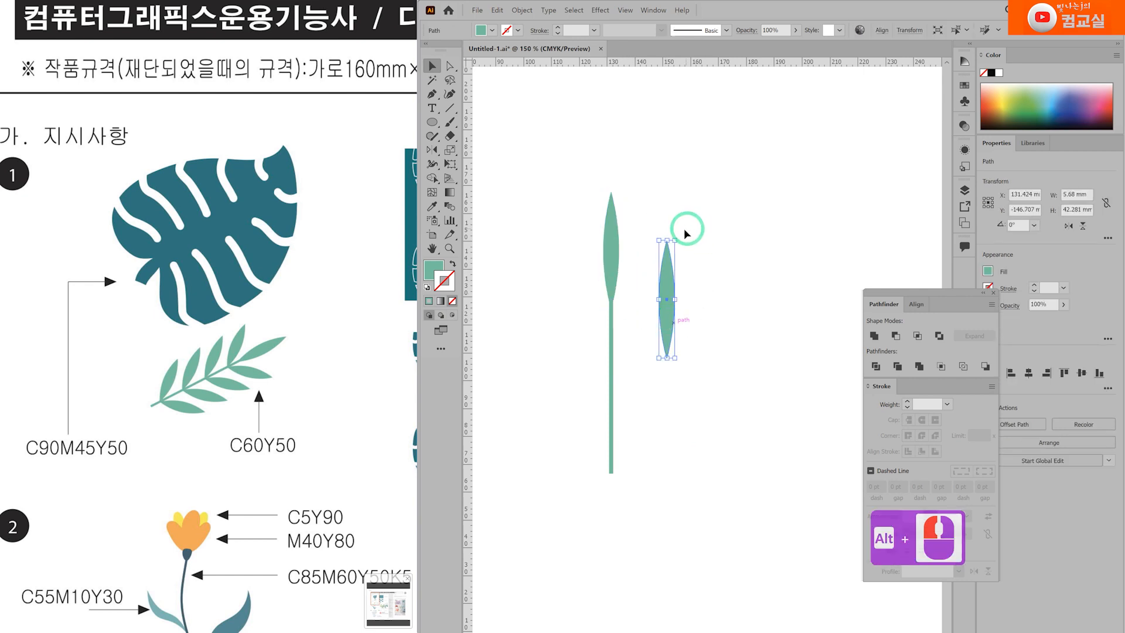
pyautogui.moveTo(682, 236); pyautogui.dragTo(712, 263)
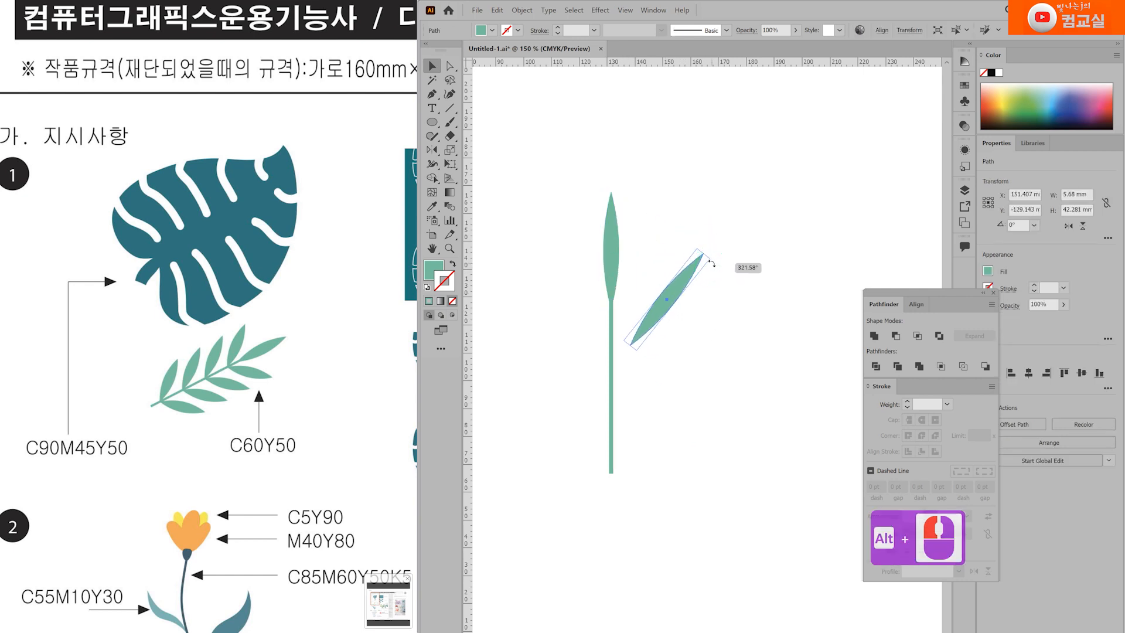
# Attach the tilted leaf's base to the stem below the top leaf and shrink it to about 24 by 30 mm
pyautogui.scroll(1, 645, 357)
pyautogui.moveTo(652, 310); pyautogui.dragTo(628, 299)
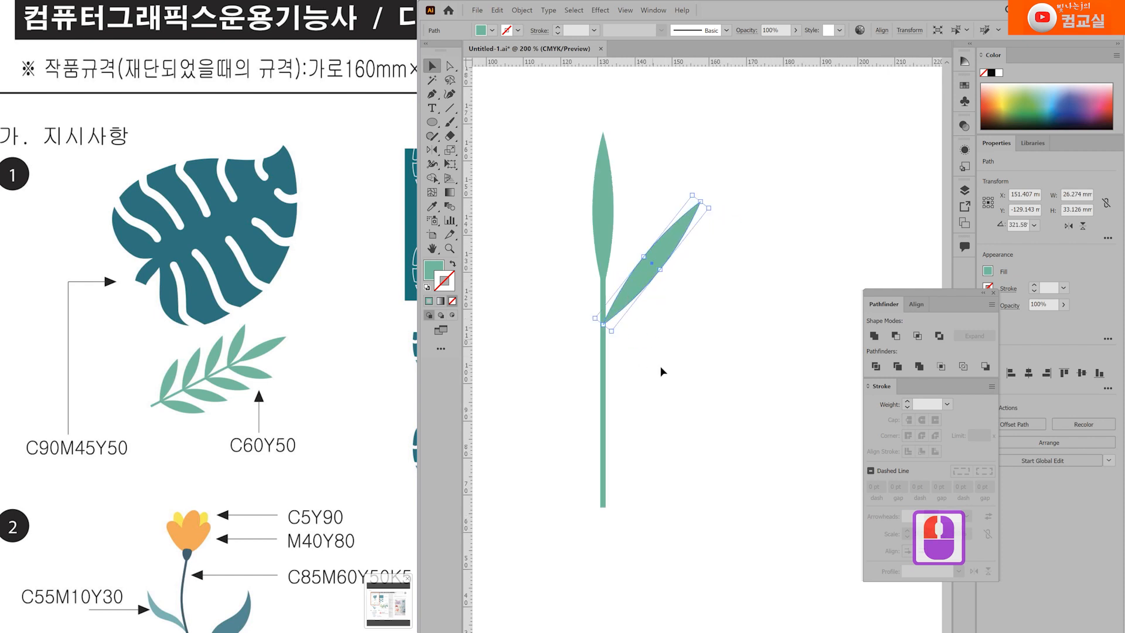
pyautogui.moveTo(700, 202); pyautogui.dragTo(693, 215)
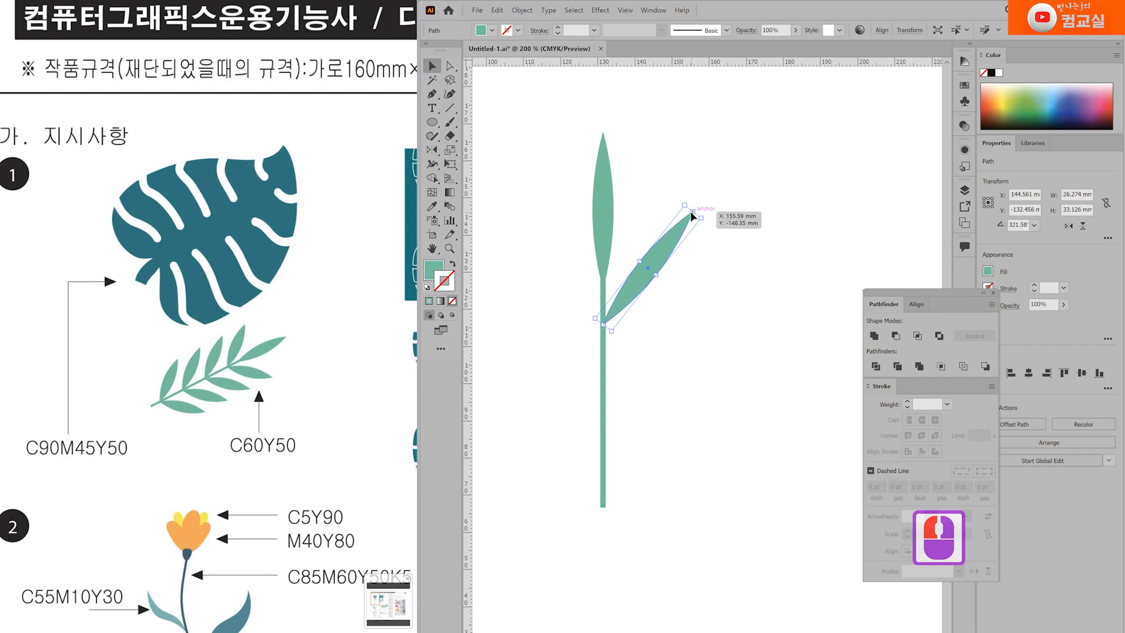
pyautogui.doubleClick(810, 265)
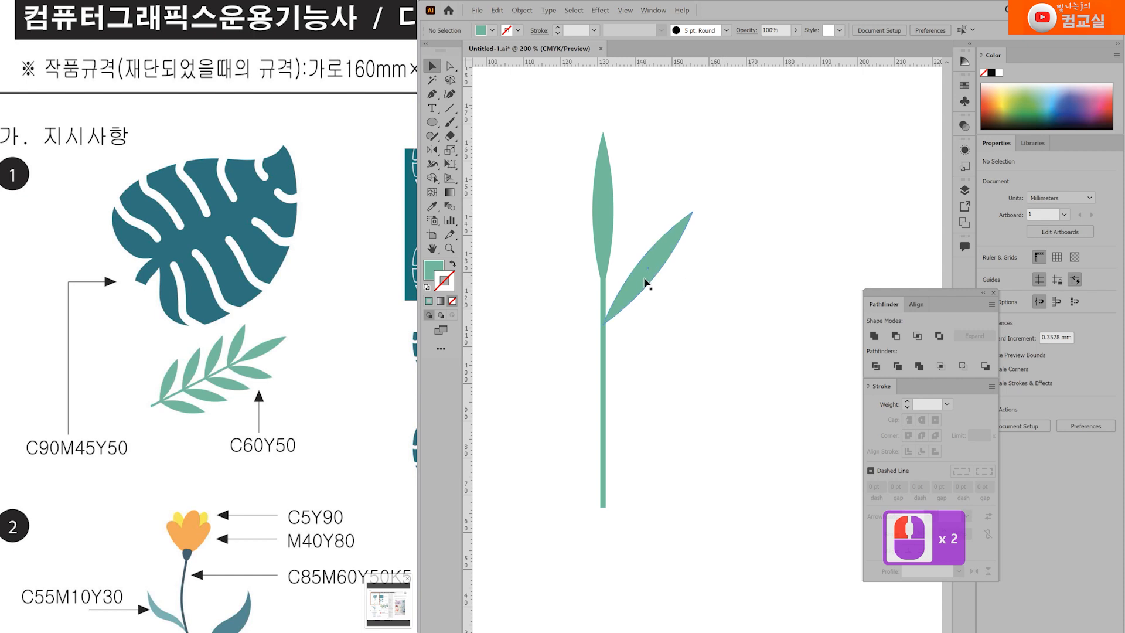
# Copy the tilted leaf straight down the stem and repeat the copy to make four evenly spaced side leaves
pyautogui.moveTo(642, 288); pyautogui.dragTo(640, 352)
pyautogui.hotkey('ctrl', 'd')
pyautogui.hotkey('ctrl', 'd')
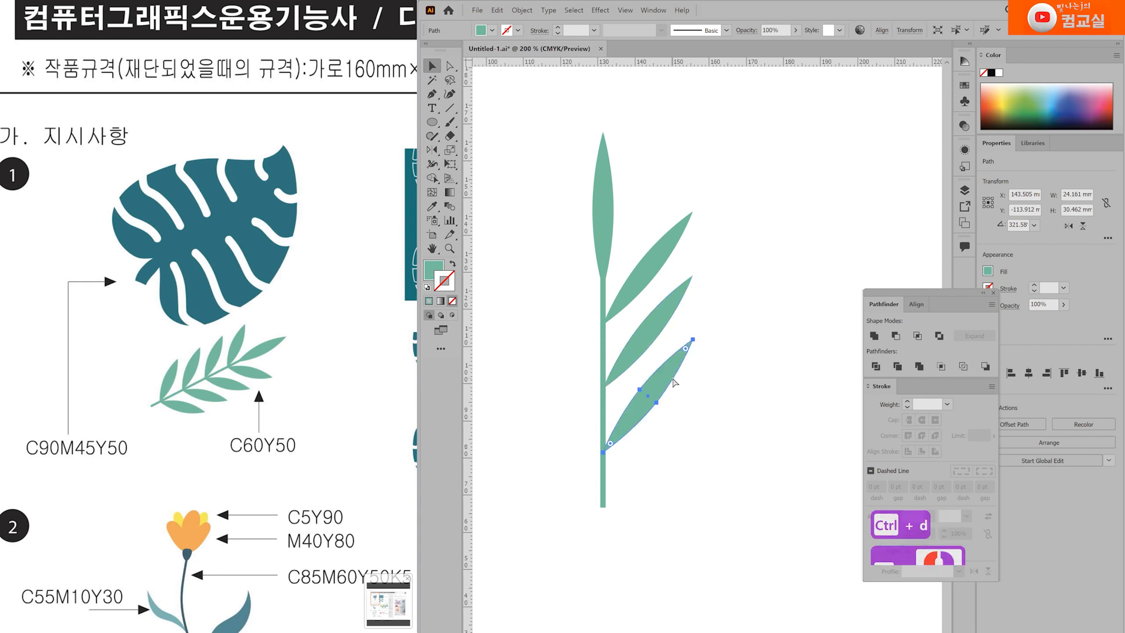
pyautogui.click(729, 451)
# Lengthen the stem line downward past the lowest side leaf to about 71 mm
pyautogui.scroll(-2, 673, 413)
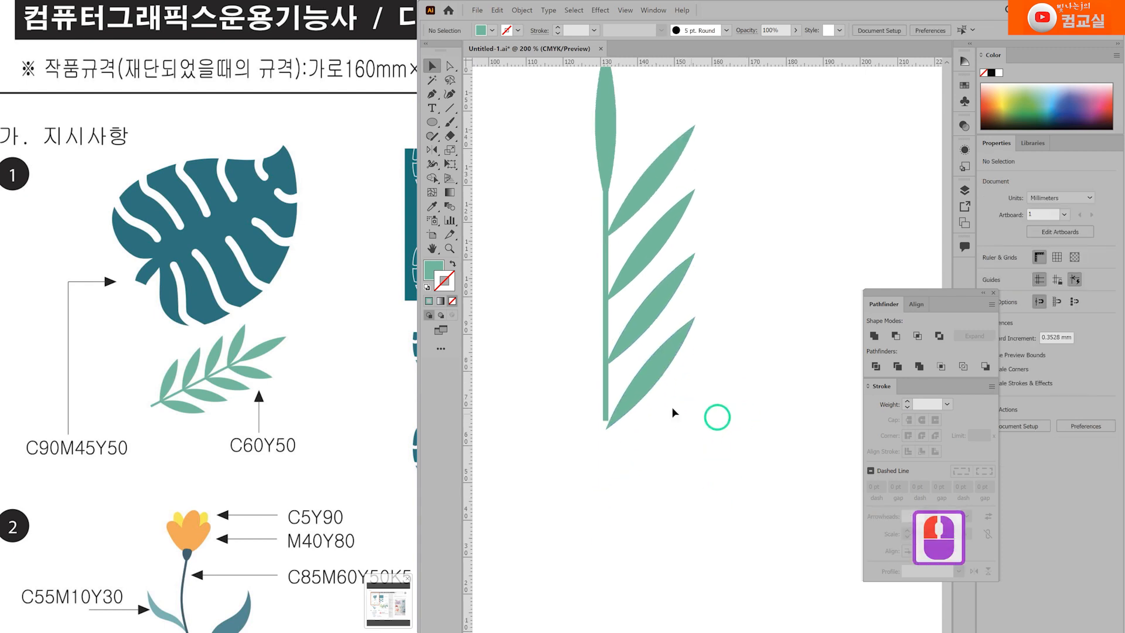
pyautogui.doubleClick(607, 400)
pyautogui.moveTo(606, 420); pyautogui.dragTo(603, 449)
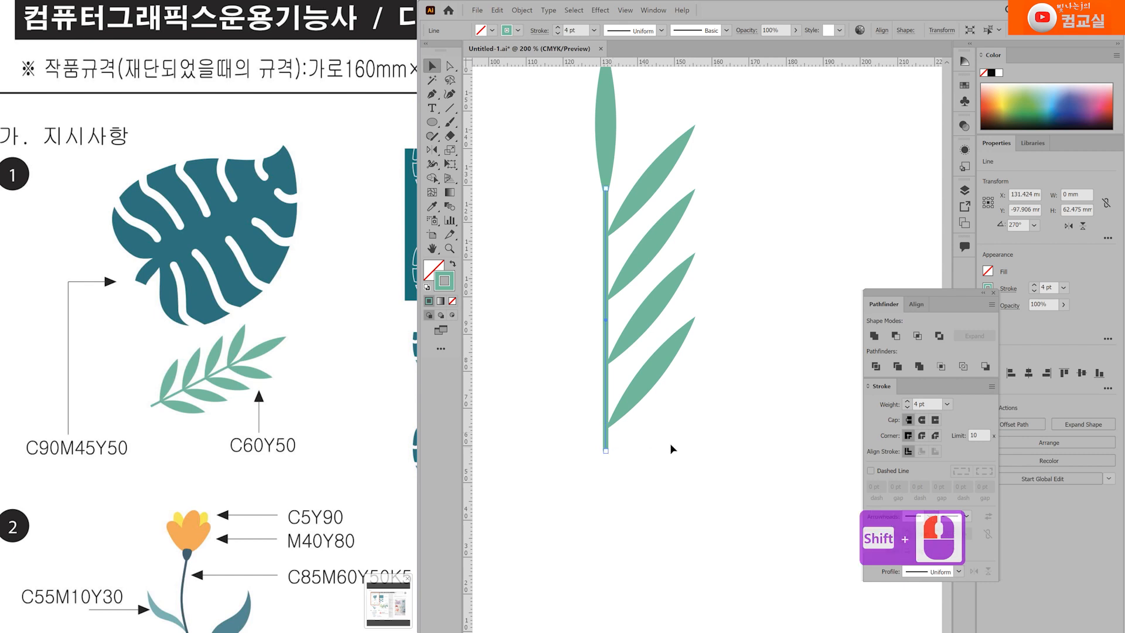
# Mirror a copy of the four tilted side leaves across the stem to the opposite side of the branch
pyautogui.scroll(-1, 713, 361)
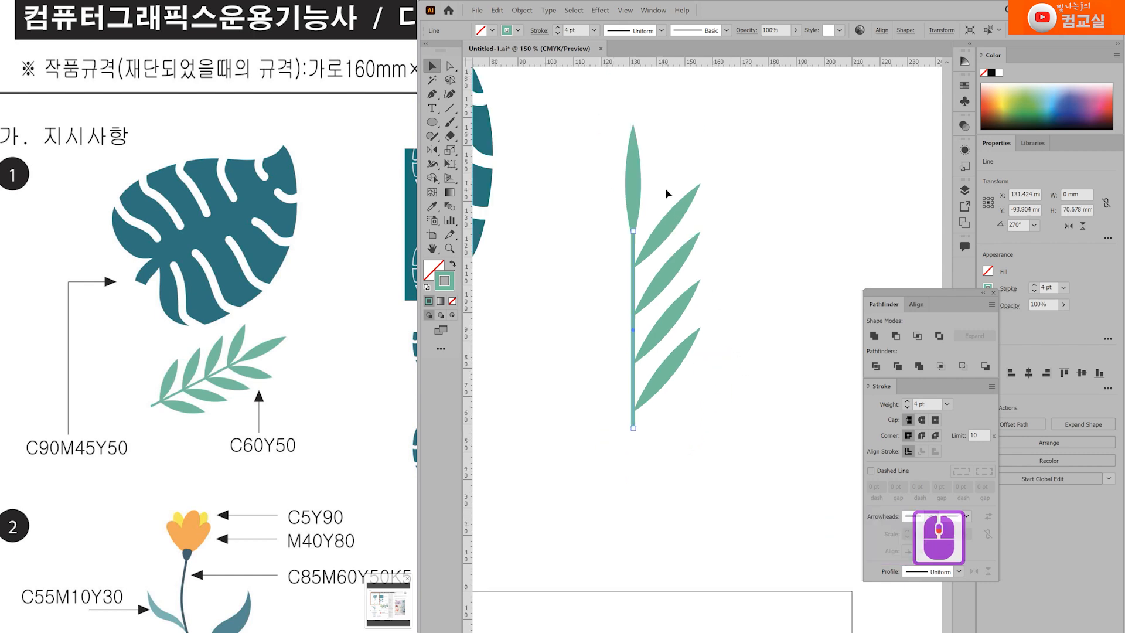
pyautogui.moveTo(659, 181); pyautogui.dragTo(730, 417)
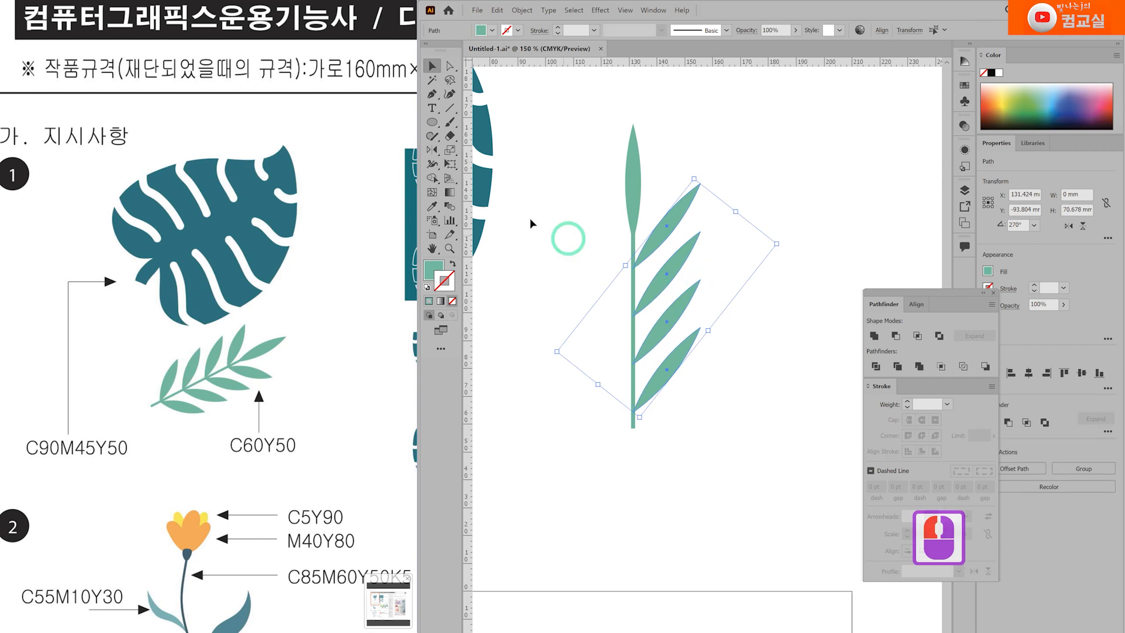
pyautogui.click(433, 150)
pyautogui.scroll(1, 627, 289)
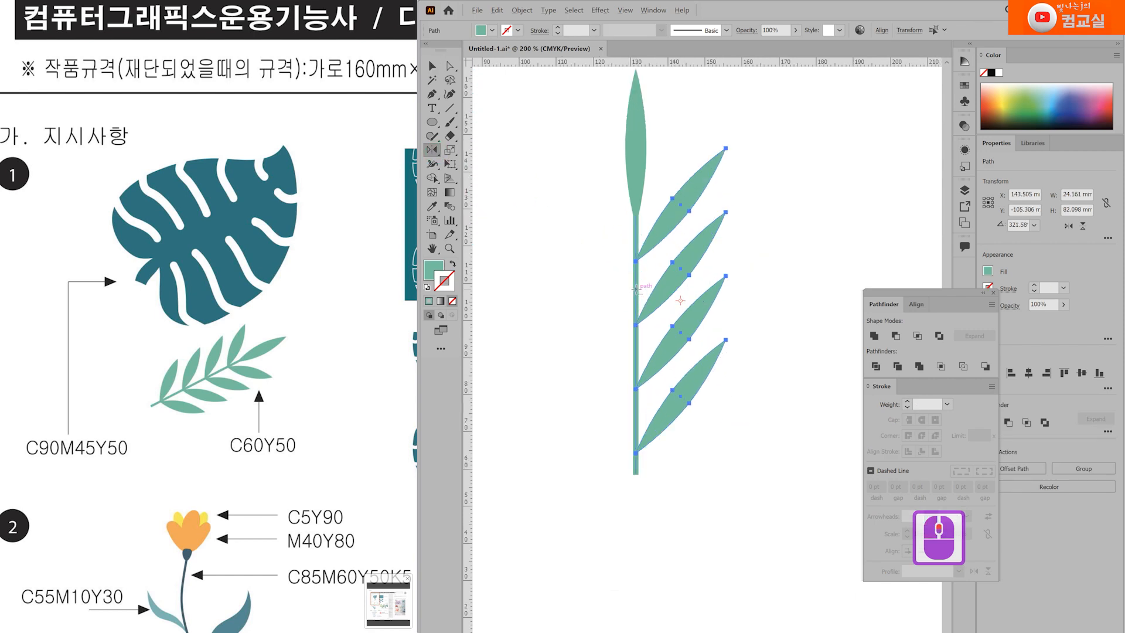
pyautogui.keyDown('alt'); pyautogui.click(636, 289); pyautogui.keyUp('alt')
pyautogui.click(397, 467)
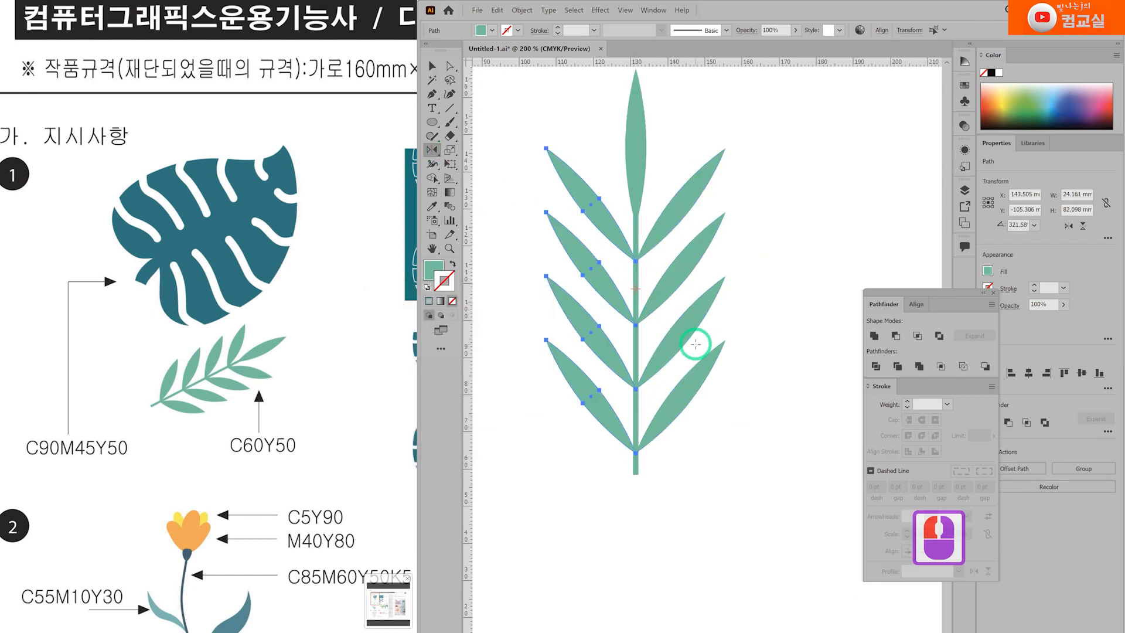
# Expand the fill and stroke of the whole branch and unite its leaves and stem into one shape
pyautogui.scroll(-2, 696, 344)
pyautogui.click(434, 67)
pyautogui.moveTo(613, 202); pyautogui.dragTo(718, 457)
pyautogui.scroll(2, 687, 387)
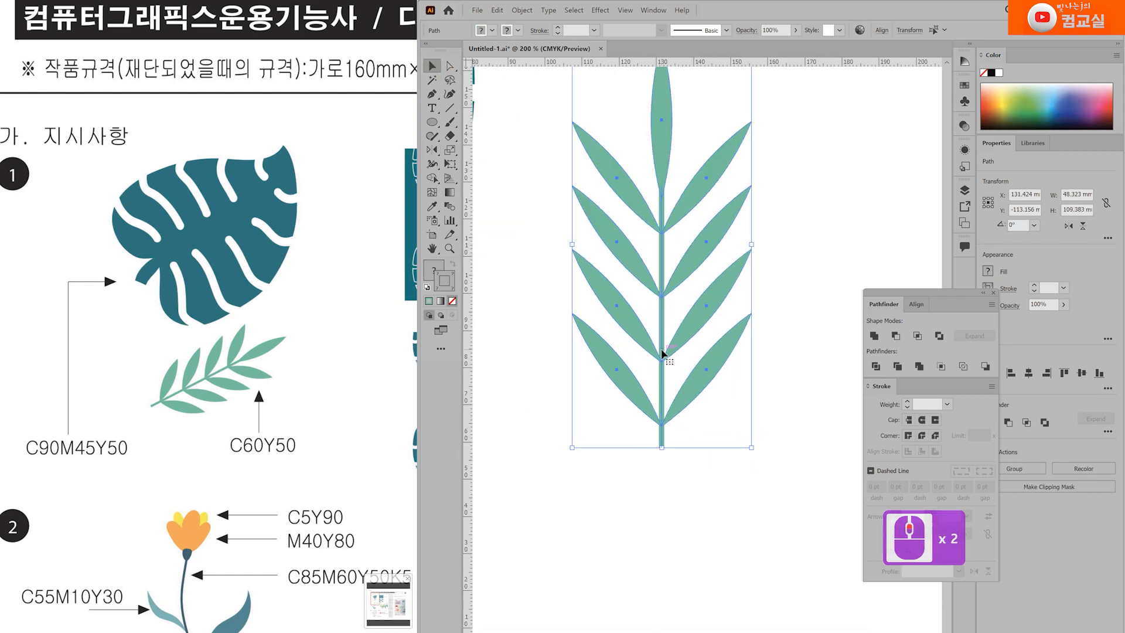
pyautogui.scroll(-1, 662, 353)
pyautogui.click(522, 10)
pyautogui.click(544, 106)
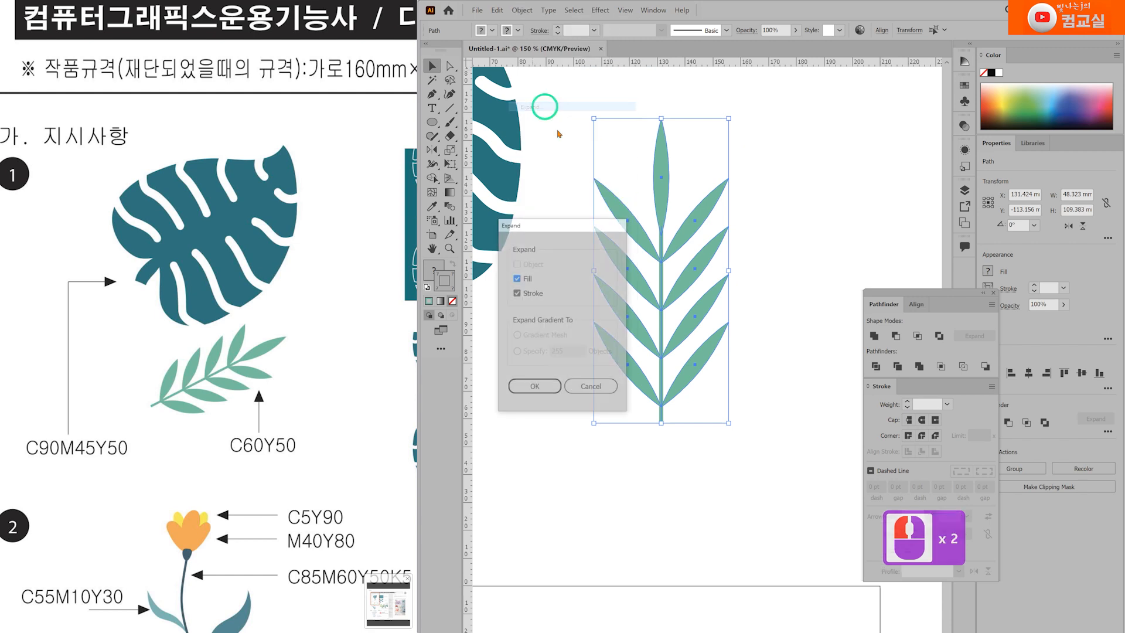
pyautogui.click(535, 385)
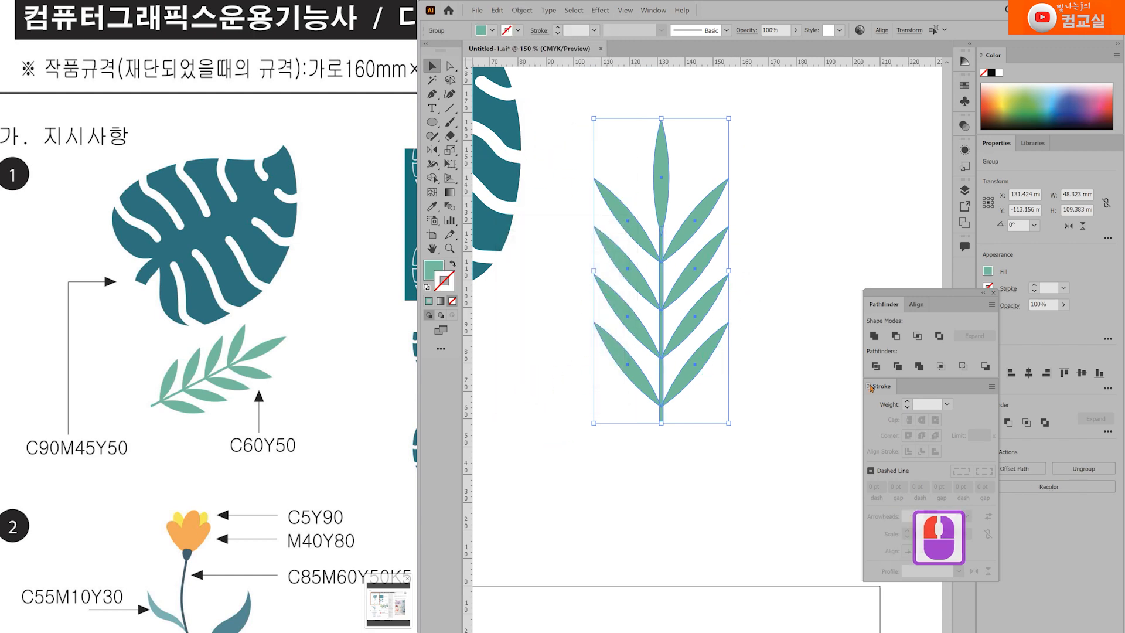
pyautogui.click(875, 336)
# Scale the branch to about 31 by 70 mm, place it below the monstera leaf and rotate it to about 308°
pyautogui.scroll(-2, 655, 322)
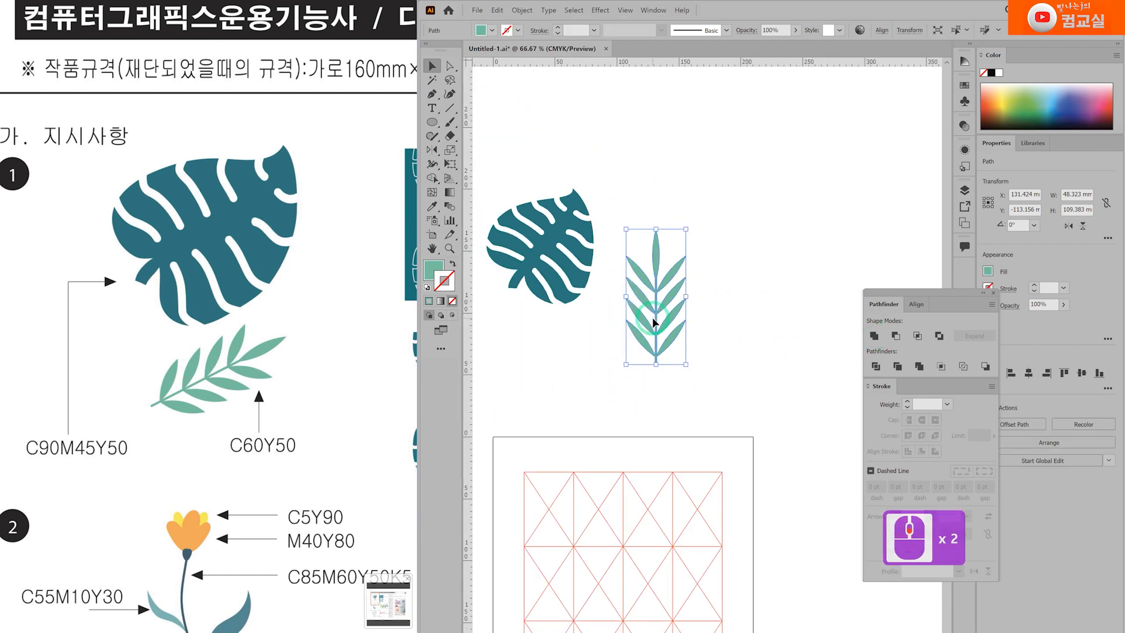
pyautogui.moveTo(687, 229); pyautogui.dragTo(664, 277)
pyautogui.moveTo(638, 355); pyautogui.dragTo(601, 357)
pyautogui.moveTo(611, 283); pyautogui.dragTo(655, 323)
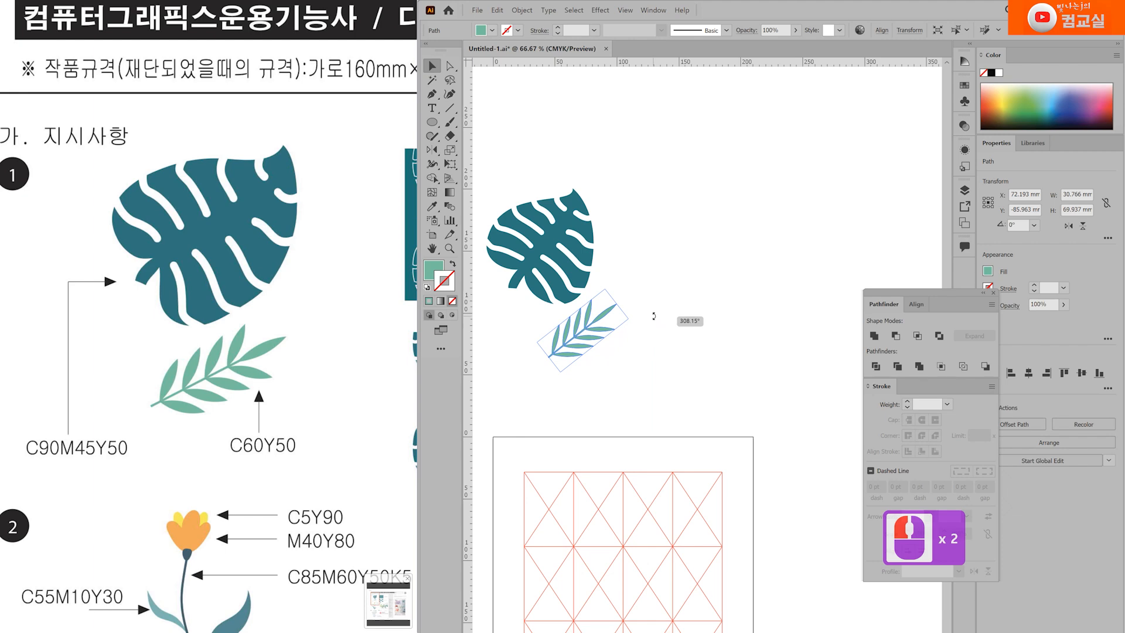
pyautogui.click(572, 332)
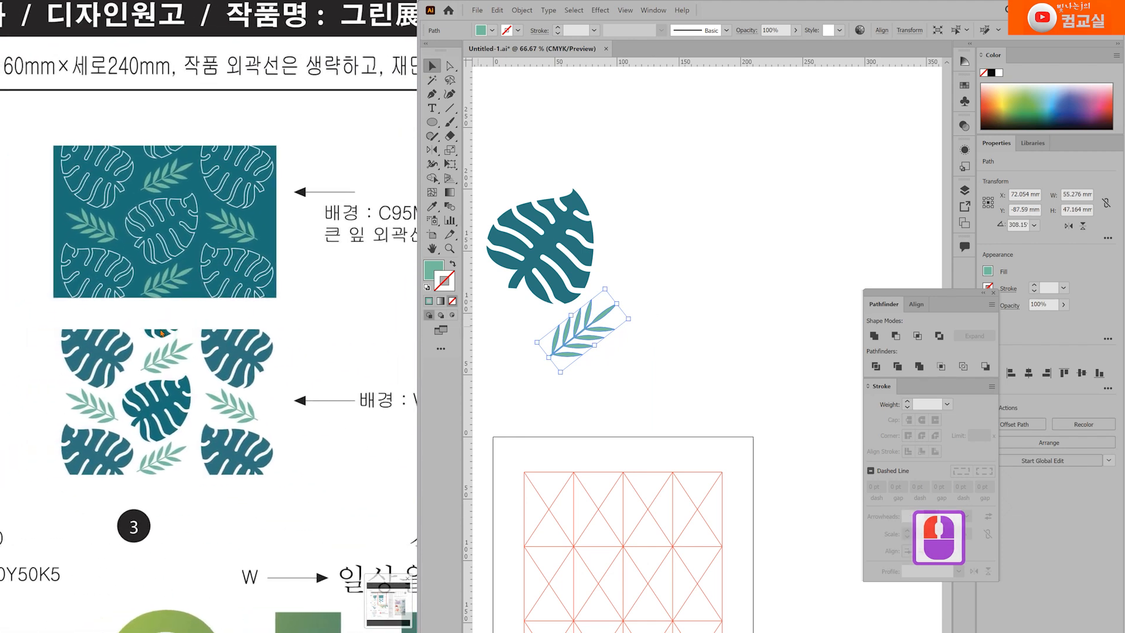
# Draw a rectangle about 195 by 141 mm in the empty area to the right of the artboard
pyautogui.click(844, 255)
pyautogui.moveTo(861, 208); pyautogui.dragTo(664, 267)
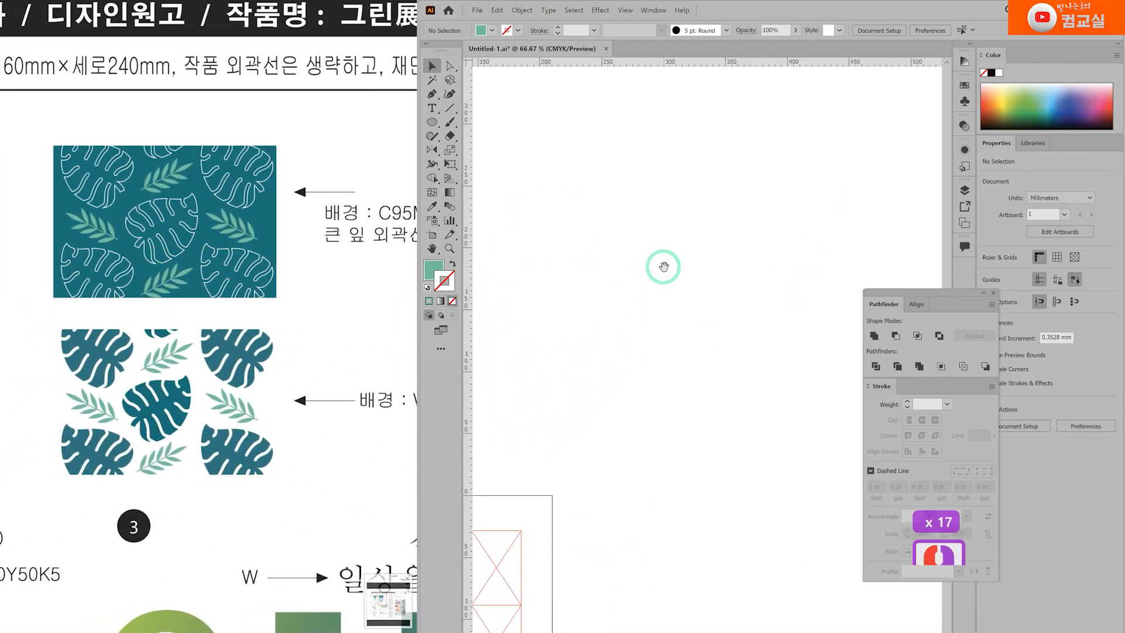
pyautogui.moveTo(432, 122); pyautogui.dragTo(512, 122)
pyautogui.moveTo(527, 195); pyautogui.dragTo(768, 369)
pyautogui.moveTo(294, 344); pyautogui.dragTo(184, 340)
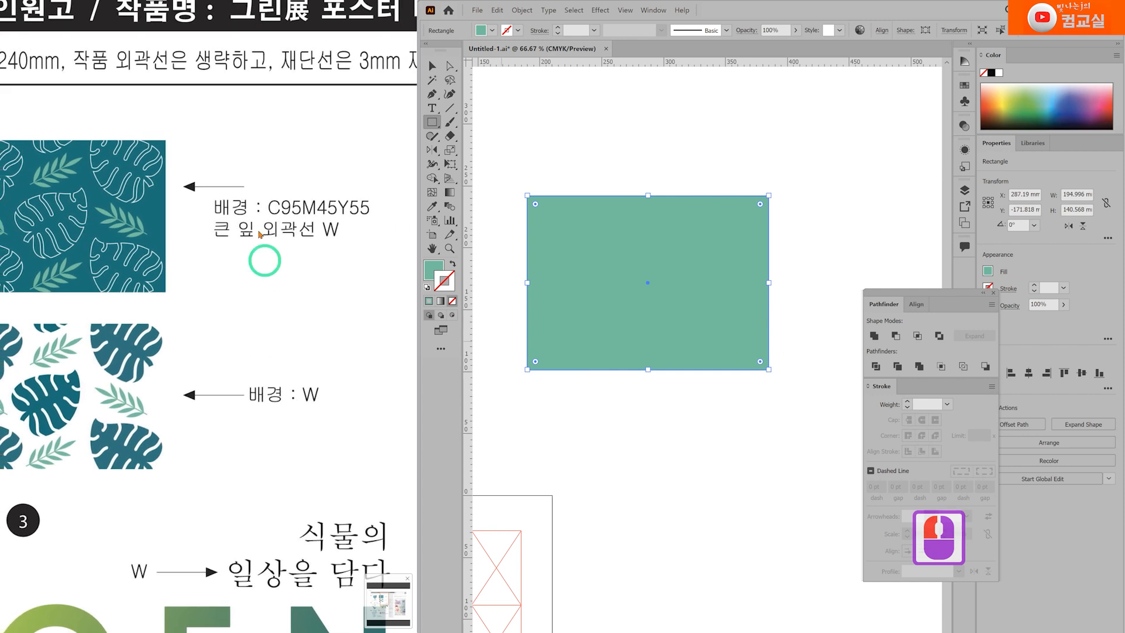
# Fill the rectangle with the colour C95 M45 Y55 K0
pyautogui.doubleClick(428, 268)
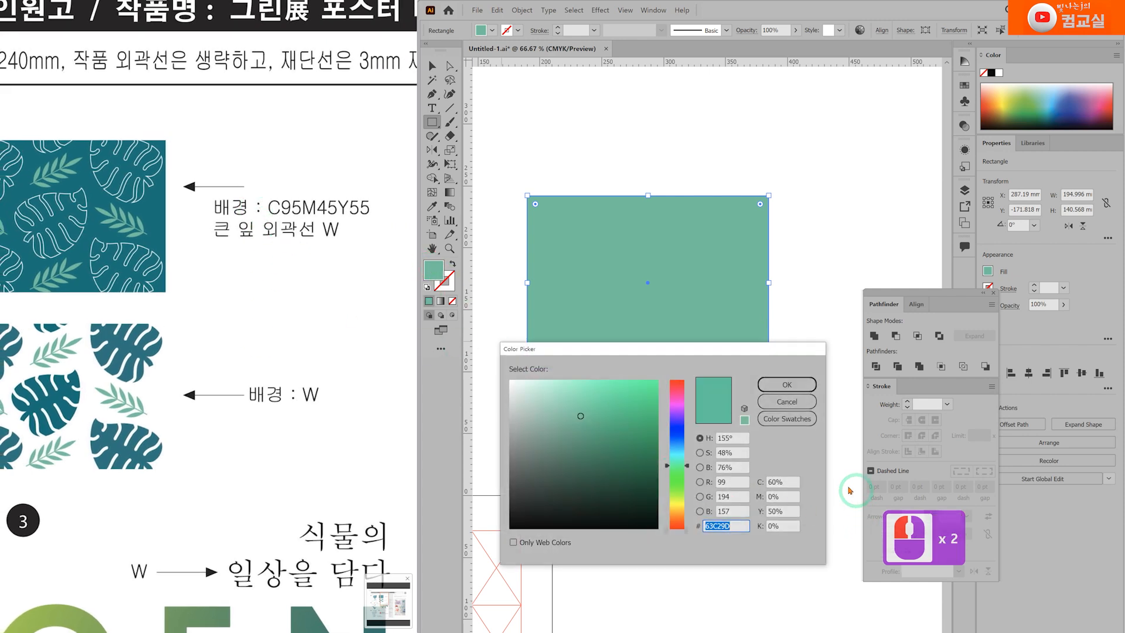
pyautogui.click(788, 482)
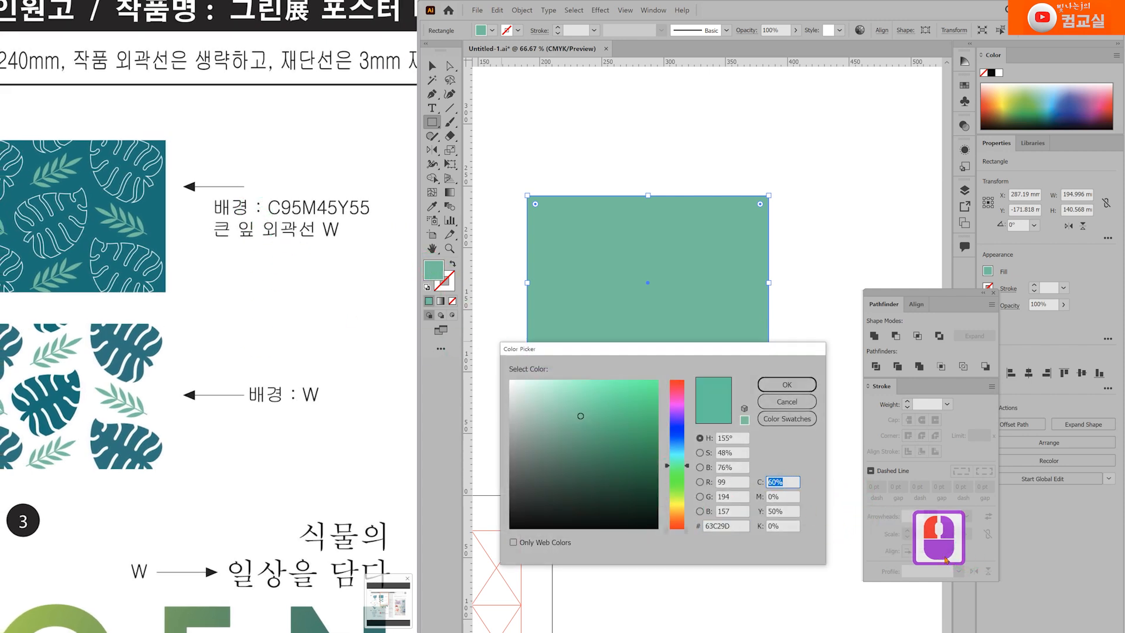
pyautogui.write('95')
pyautogui.press('Tab')
pyautogui.write('45')
pyautogui.press('Tab')
pyautogui.write('55')
pyautogui.press('Tab')
pyautogui.write('0')
pyautogui.press('Return')
# Duplicate the monstera leaf and the branch together to the space above the teal rectangle
pyautogui.hotkey('ctrl', '-')
pyautogui.hotkey('ctrl', '-')
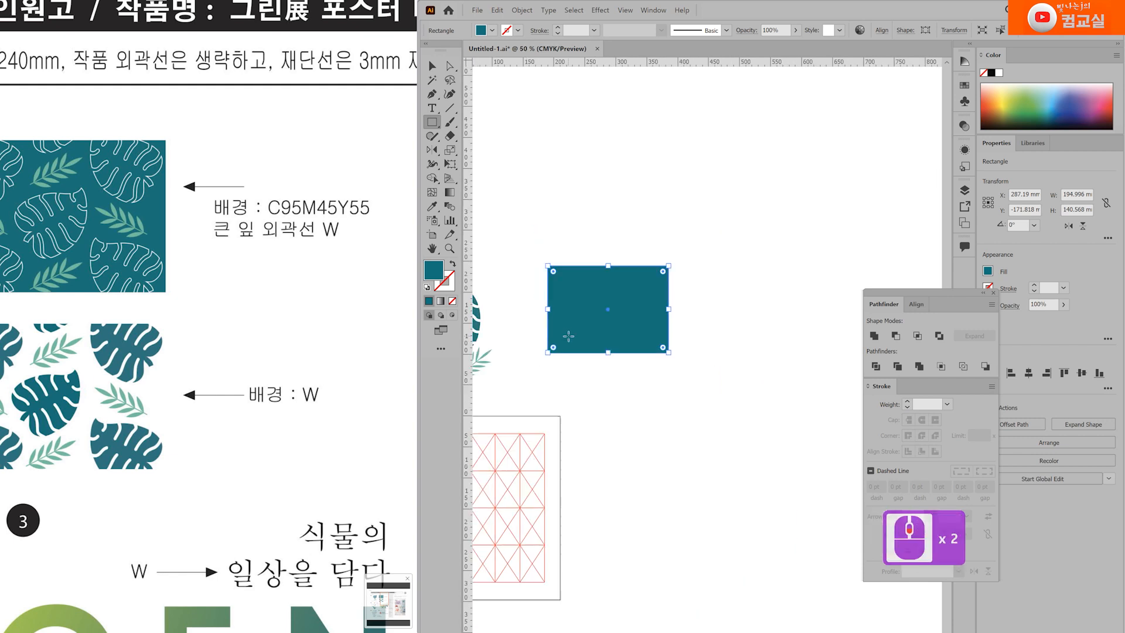
pyautogui.click(432, 65)
pyautogui.moveTo(617, 247); pyautogui.dragTo(675, 229)
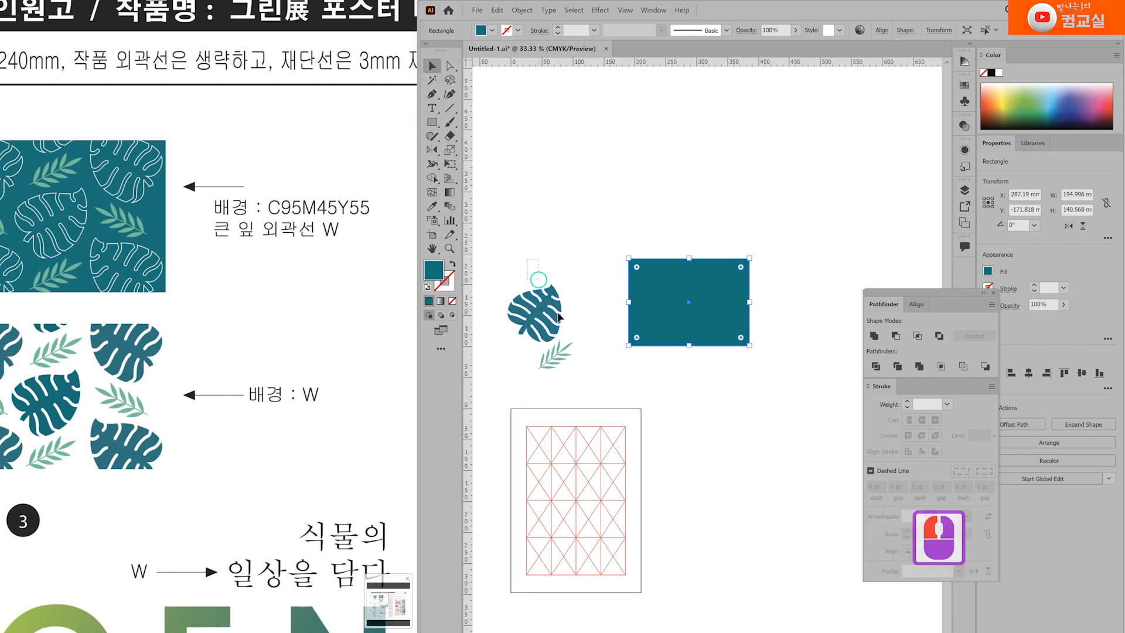
pyautogui.click(540, 316)
pyautogui.moveTo(539, 316); pyautogui.dragTo(737, 179)
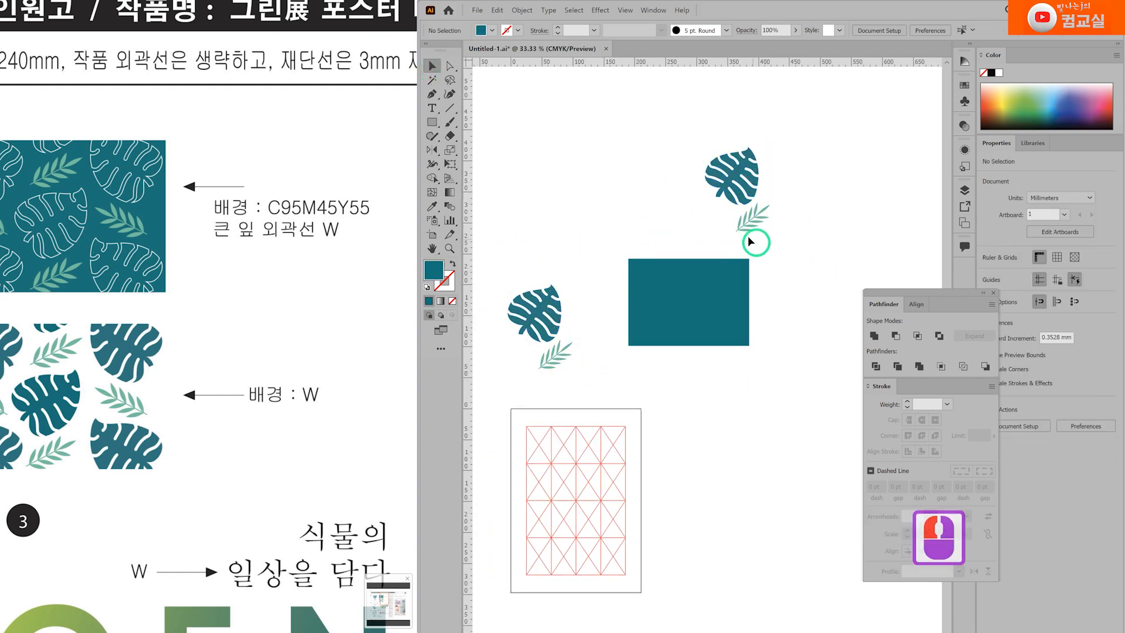
# Flip the copied monstera leaf and branch horizontally together
pyautogui.scroll(2, 754, 244)
pyautogui.hscroll(2, 736, 287)
pyautogui.doubleClick(708, 166)
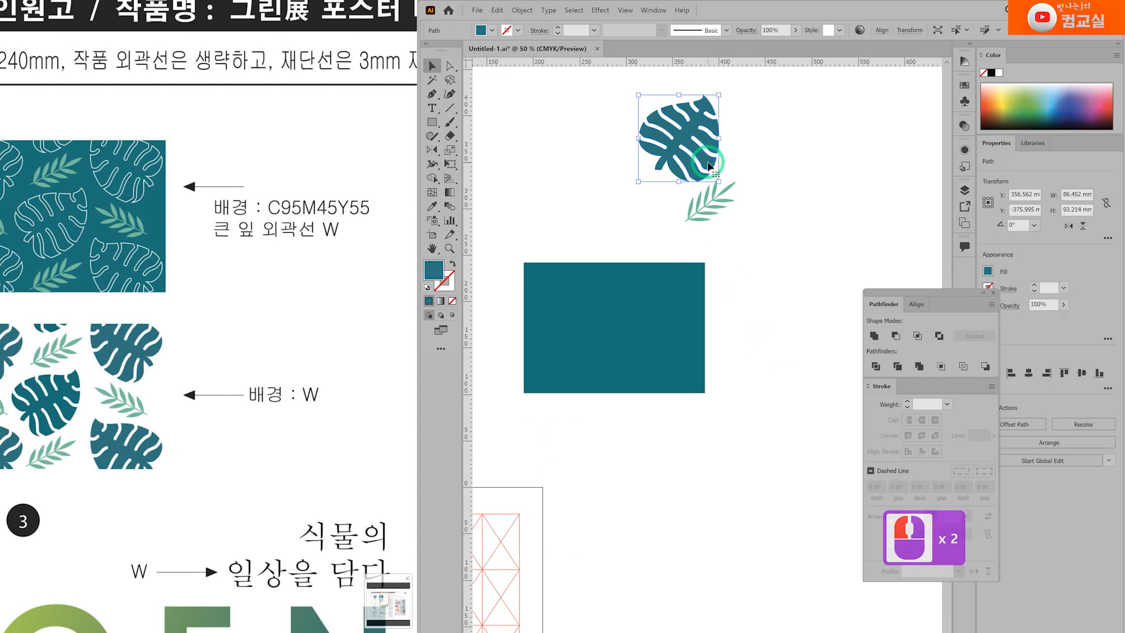
pyautogui.moveTo(599, 84); pyautogui.dragTo(741, 249)
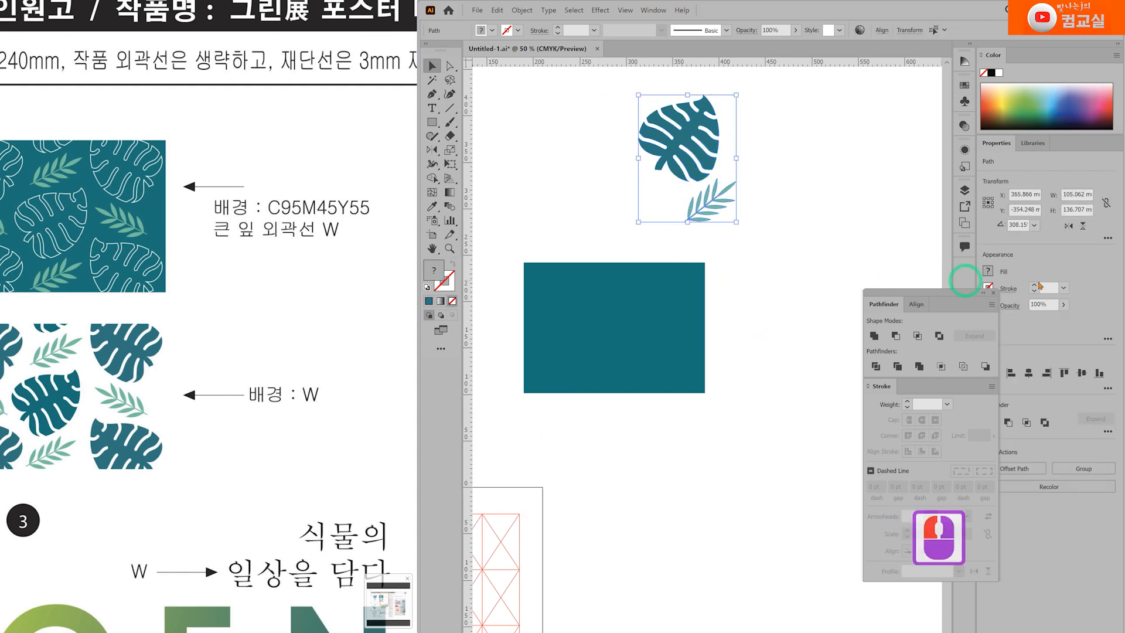
pyautogui.click(1069, 227)
pyautogui.click(746, 211)
# Move the flipped monstera leaf onto the right part of the teal rectangle and bring it to the front
pyautogui.click(700, 160)
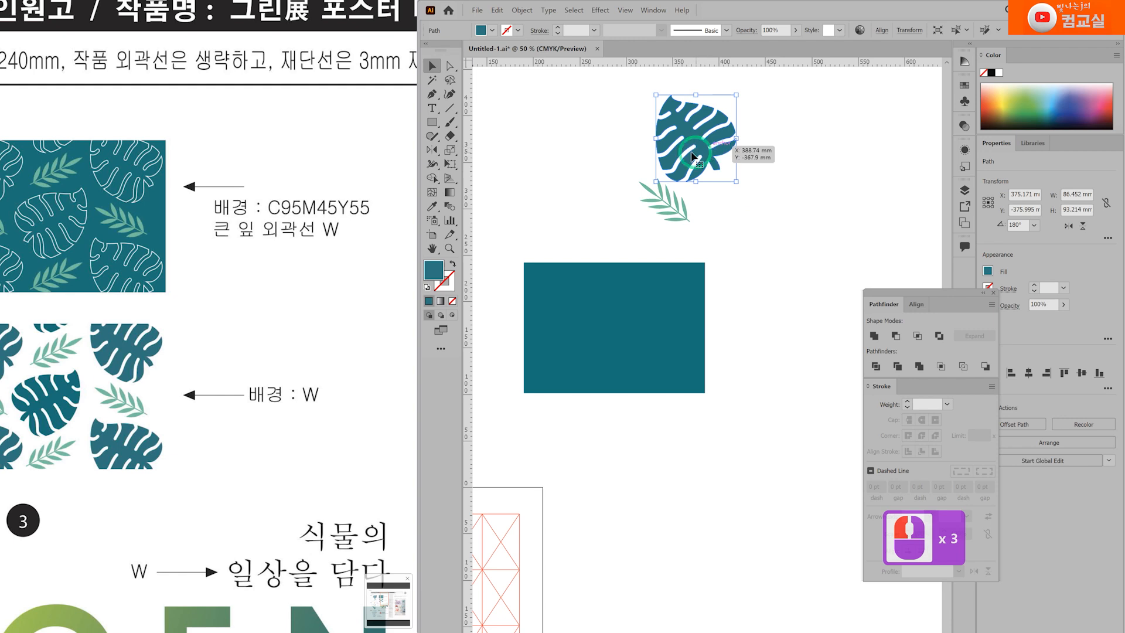
pyautogui.moveTo(693, 156); pyautogui.dragTo(682, 317)
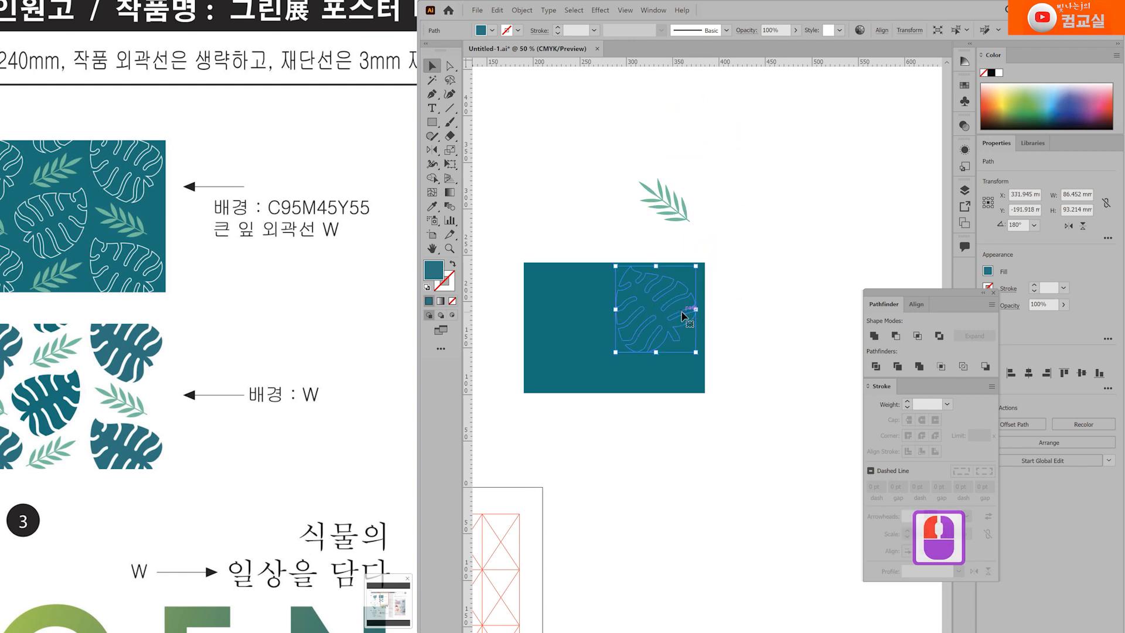
pyautogui.hotkey('ctrl', 'shift', ']')
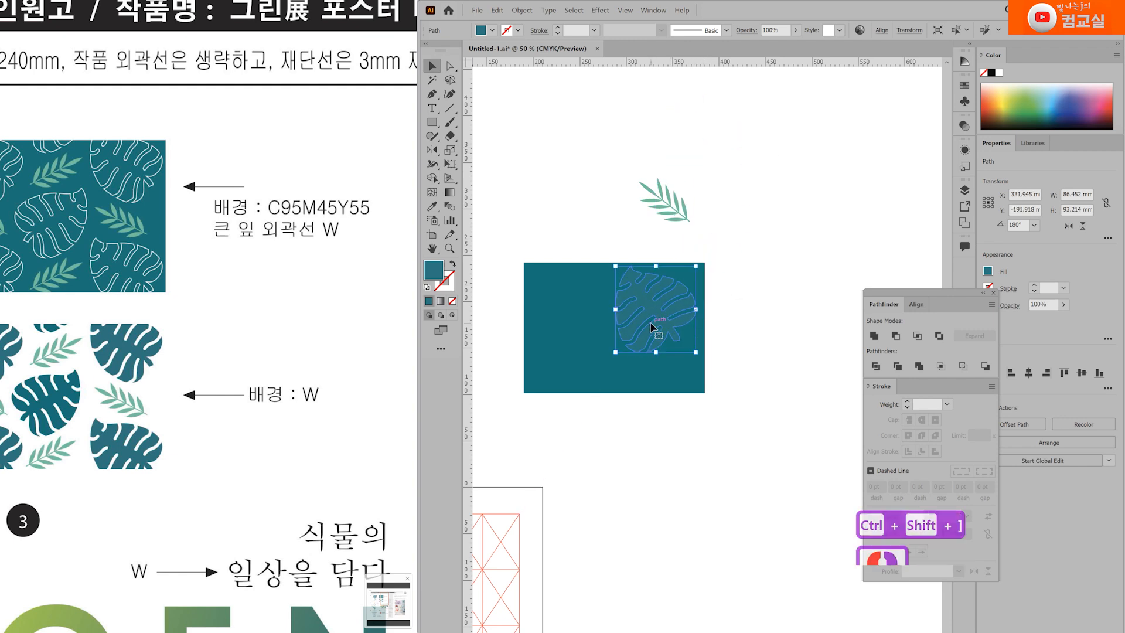
# Remove the fill of the monstera leaf on the rectangle and give it a white stroke
pyautogui.click(453, 267)
pyautogui.click(455, 286)
pyautogui.click(1000, 73)
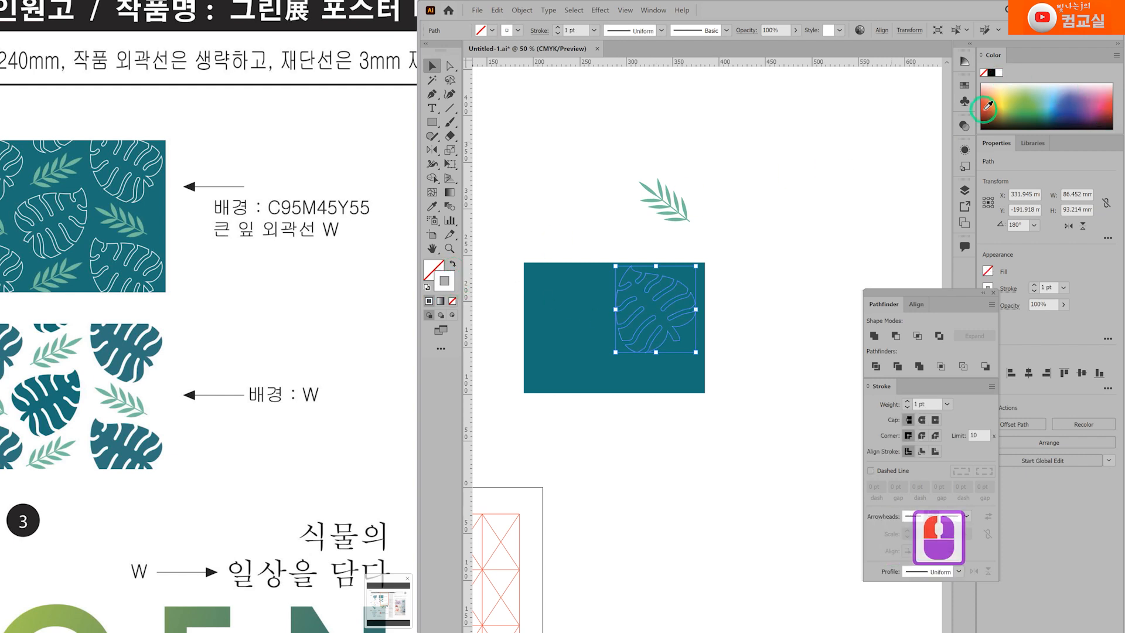
# Set the white leaf outline's stroke weight to 2 pt
pyautogui.scroll(1, 661, 326)
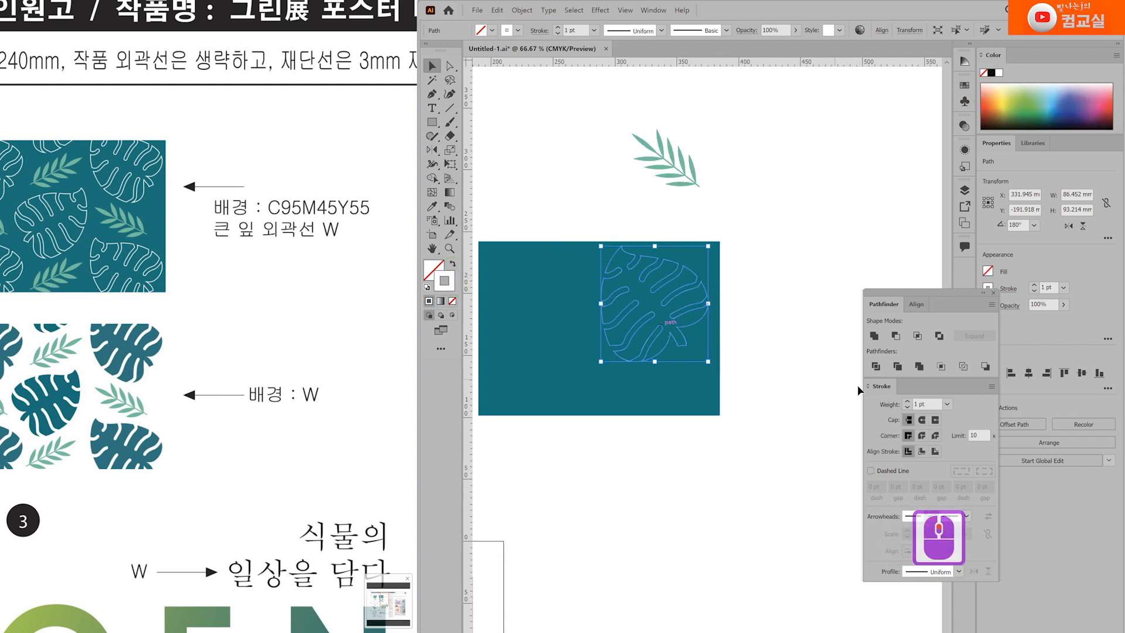
pyautogui.click(907, 402)
pyautogui.click(907, 402)
pyautogui.click(907, 402)
pyautogui.click(733, 539)
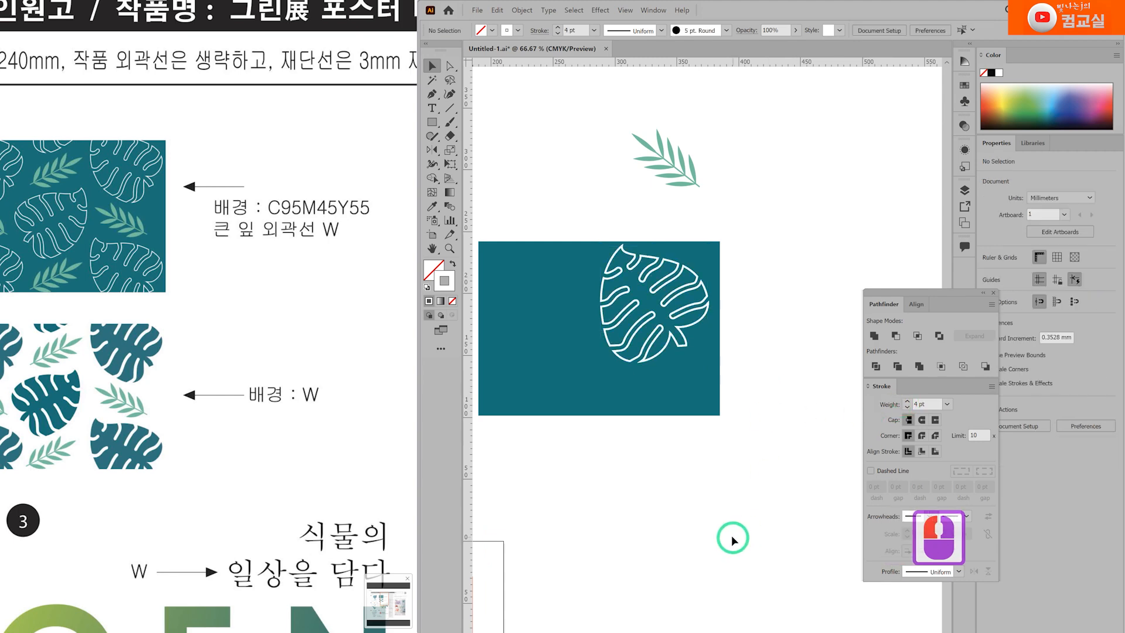
pyautogui.moveTo(701, 328); pyautogui.dragTo(744, 339)
pyautogui.click(930, 403)
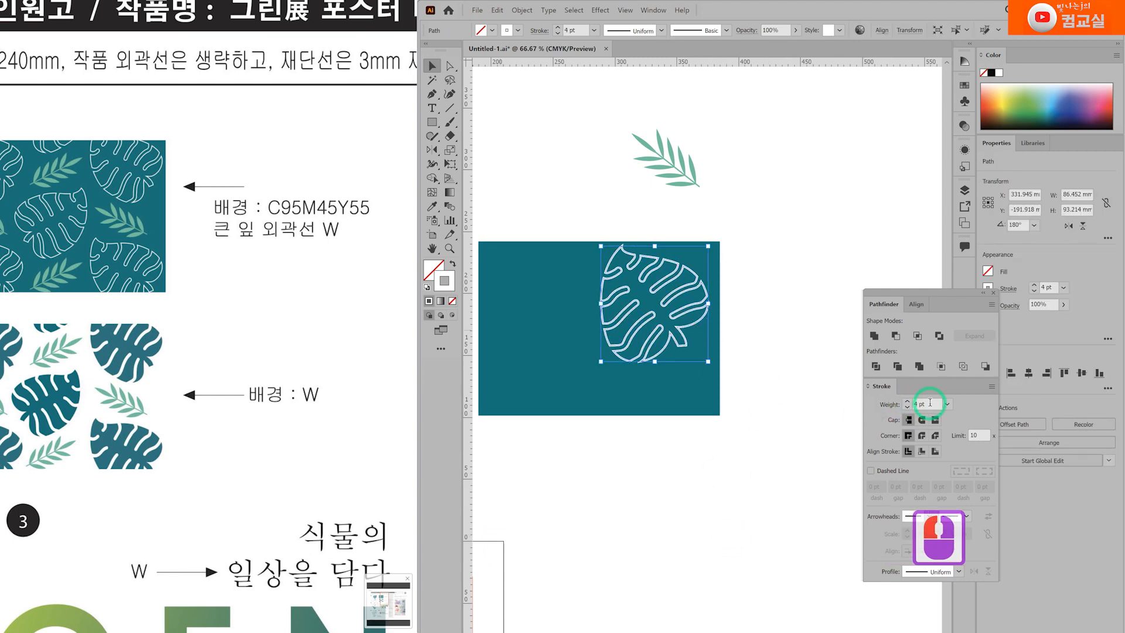
pyautogui.click(908, 407)
pyautogui.click(908, 407)
# Shrink the outlined leaf to about 51 by 52 mm, rotate it to about 194° and place it at the rectangle's upper right corner
pyautogui.scroll(1, 697, 322)
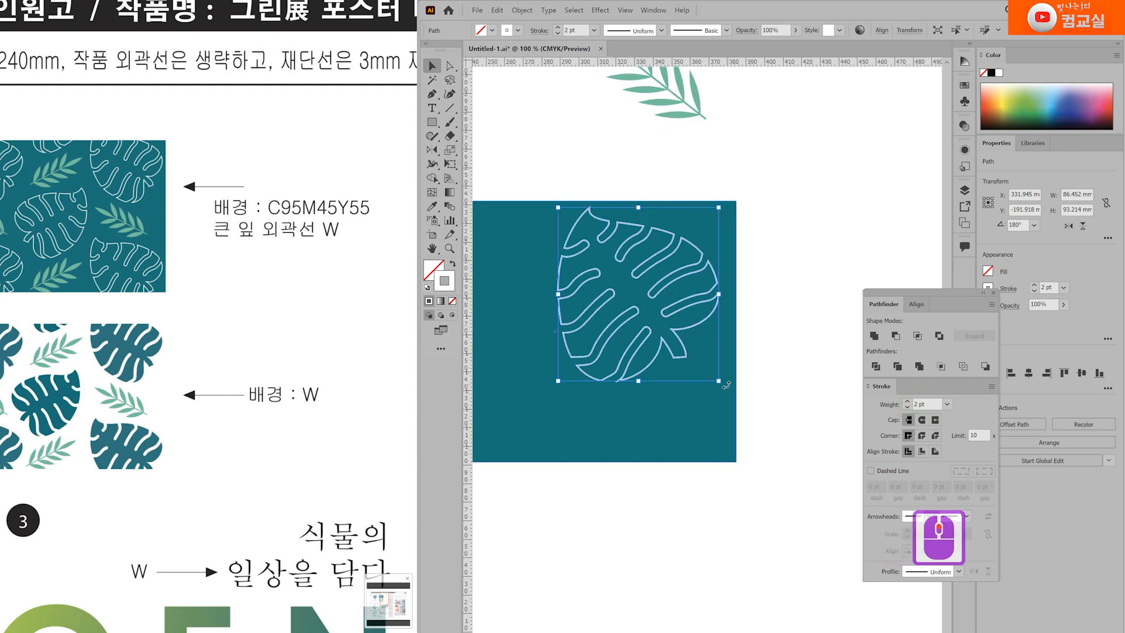
pyautogui.moveTo(721, 379); pyautogui.dragTo(713, 257)
pyautogui.moveTo(649, 307); pyautogui.dragTo(643, 297)
pyautogui.moveTo(714, 270); pyautogui.dragTo(714, 270)
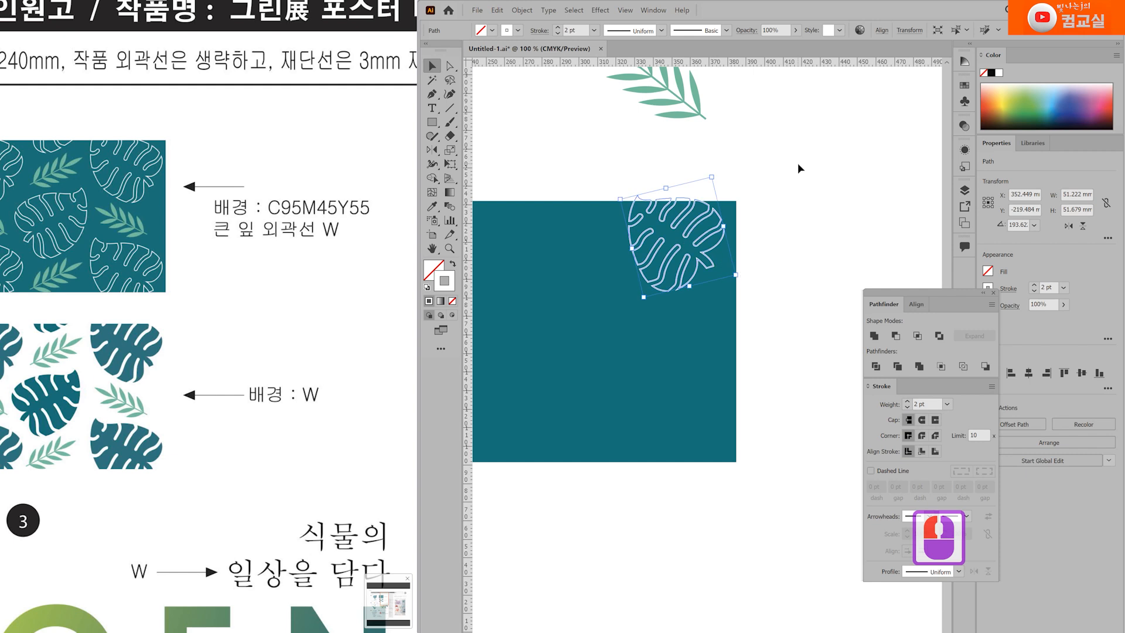
pyautogui.click(854, 284)
# Place the flipped branch on the rectangle below the outlined leaf, bring it to the front and shrink it to about 45 by 34 mm
pyautogui.moveTo(697, 127); pyautogui.dragTo(756, 340)
pyautogui.hotkey('ctrl', 'shift', ']')
pyautogui.scroll(1, 652, 323)
pyautogui.scroll(-2, 793, 358)
pyautogui.click(790, 373)
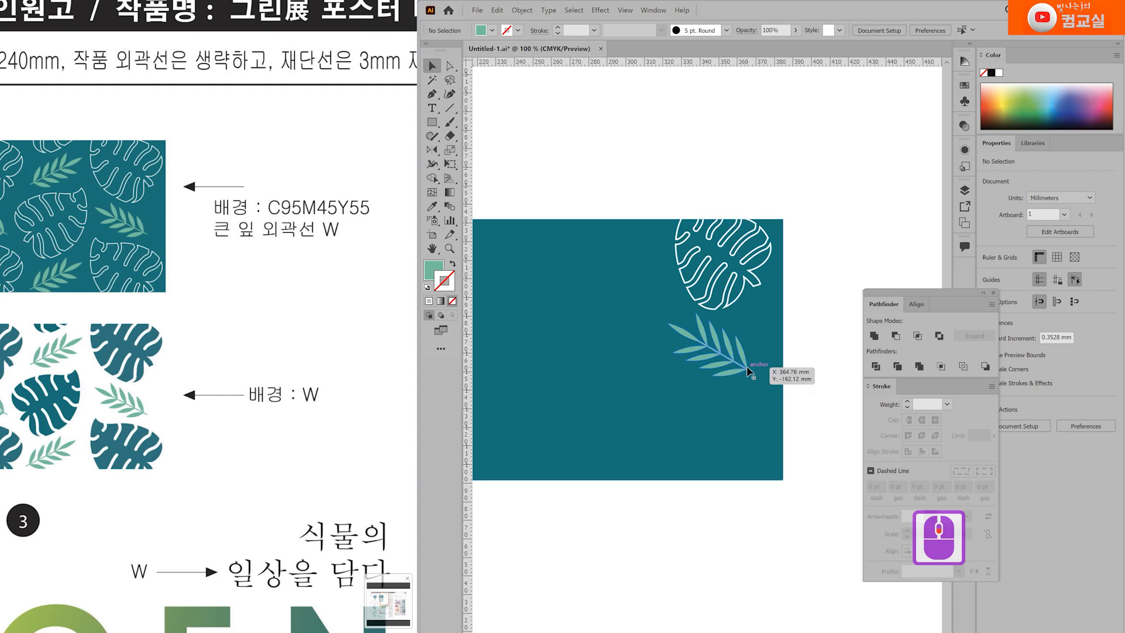
# Copy the outlined leaf straight down below the branch and shorten the teal rectangle slightly at its lower edge
pyautogui.moveTo(740, 304); pyautogui.dragTo(734, 470)
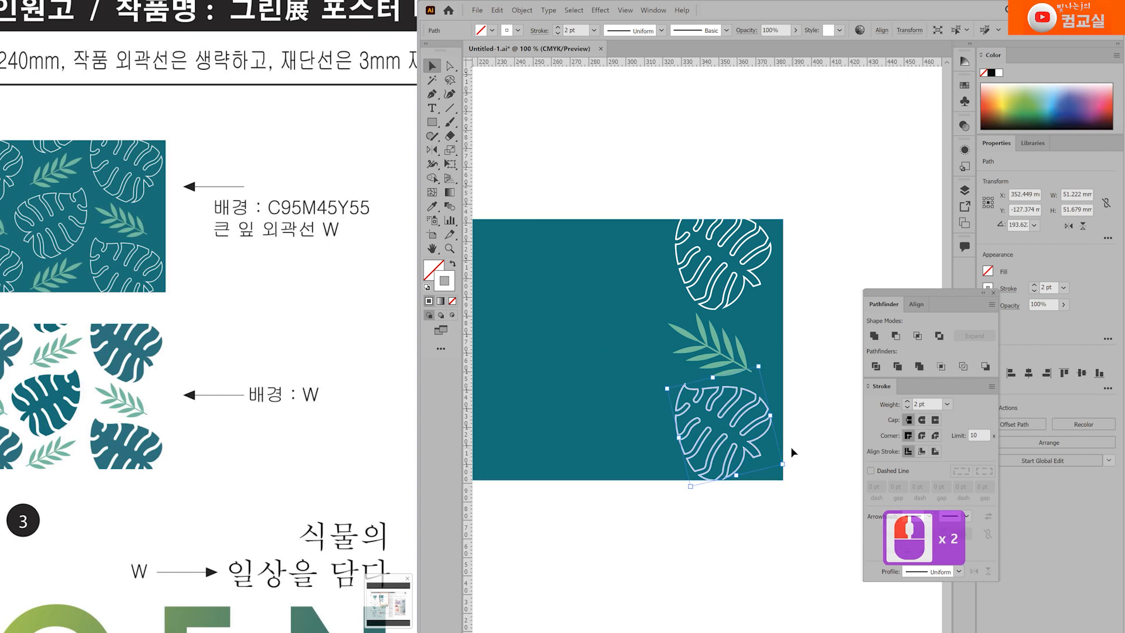
pyautogui.click(797, 440)
pyautogui.scroll(-1, 611, 424)
pyautogui.click(612, 430)
pyautogui.moveTo(602, 462); pyautogui.dragTo(602, 452)
pyautogui.click(736, 492)
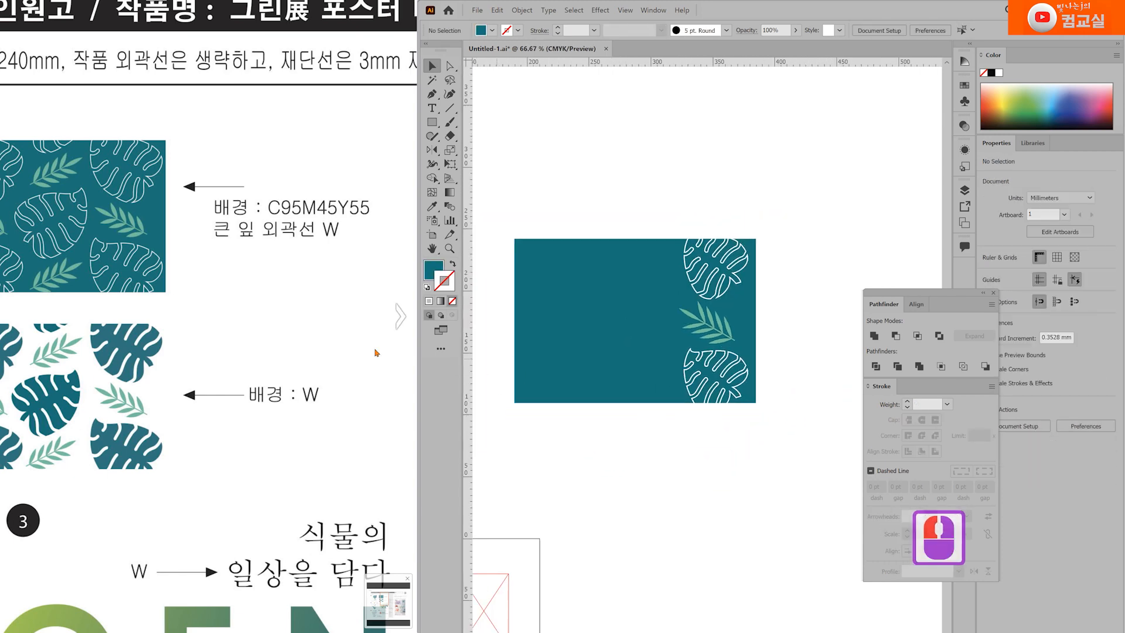
# Duplicate the column of two outlined leaves and the branch to the left, next to the original column
pyautogui.moveTo(172, 304); pyautogui.dragTo(309, 326)
pyautogui.scroll(1, 695, 404)
pyautogui.click(716, 272)
pyautogui.keyDown('shift'); pyautogui.click(702, 359); pyautogui.keyUp('shift')
pyautogui.keyDown('shift'); pyautogui.click(712, 404); pyautogui.keyUp('shift')
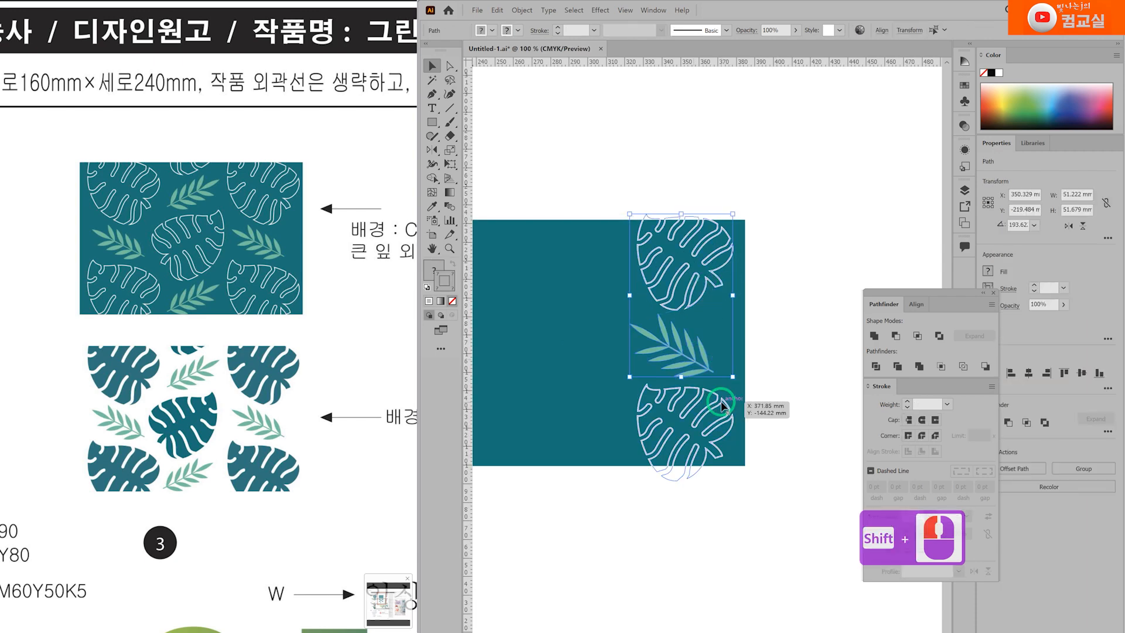
pyautogui.scroll(-1, 705, 362)
pyautogui.moveTo(705, 362); pyautogui.dragTo(640, 359)
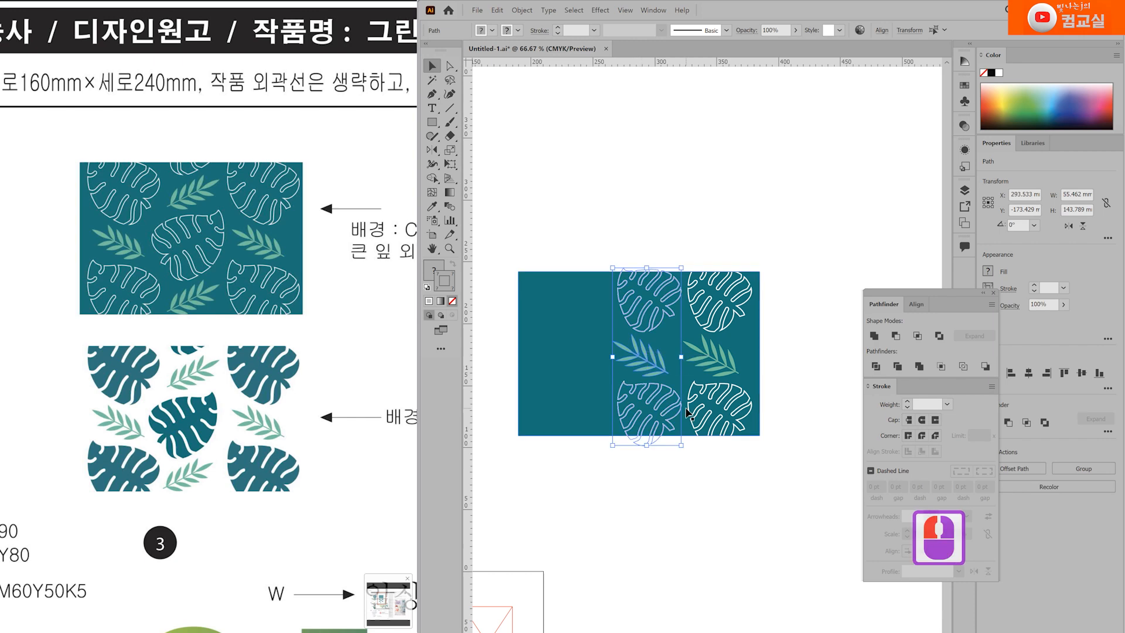
# Flip the duplicated column horizontally and shift it up so its upper leaf crosses the rectangle's top edge
pyautogui.scroll(1, 608, 382)
pyautogui.moveTo(667, 388); pyautogui.dragTo(671, 303)
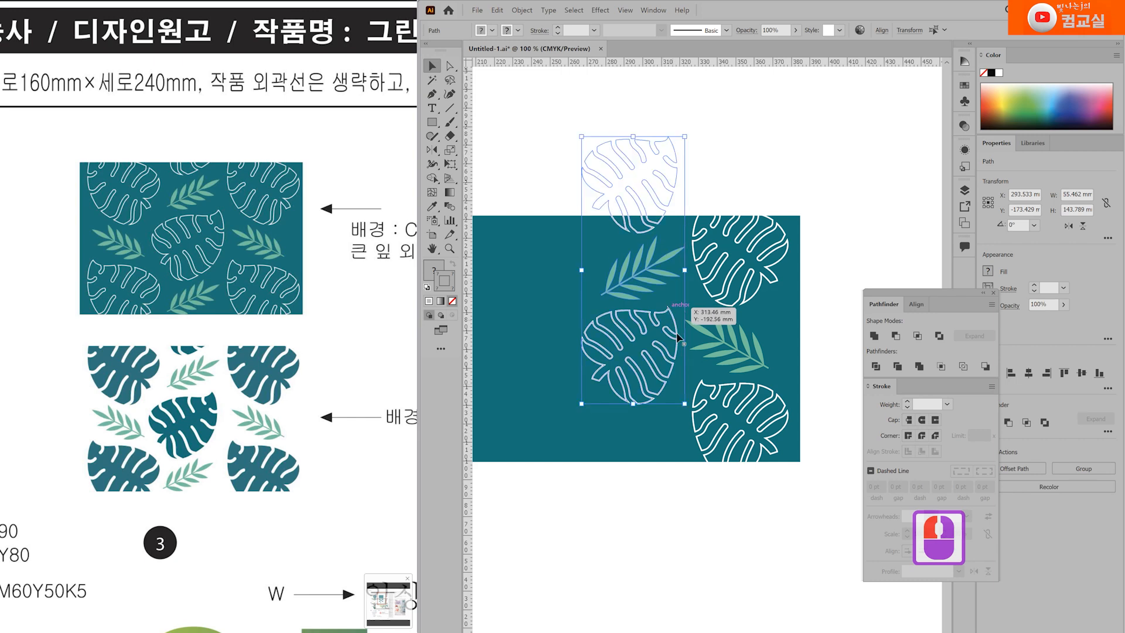
pyautogui.click(673, 488)
# Copy the flipped branch straight down below the middle outlined leaf, at the rectangle's lower edge
pyautogui.moveTo(639, 291); pyautogui.dragTo(635, 459)
pyautogui.click(635, 459)
pyautogui.click(700, 488)
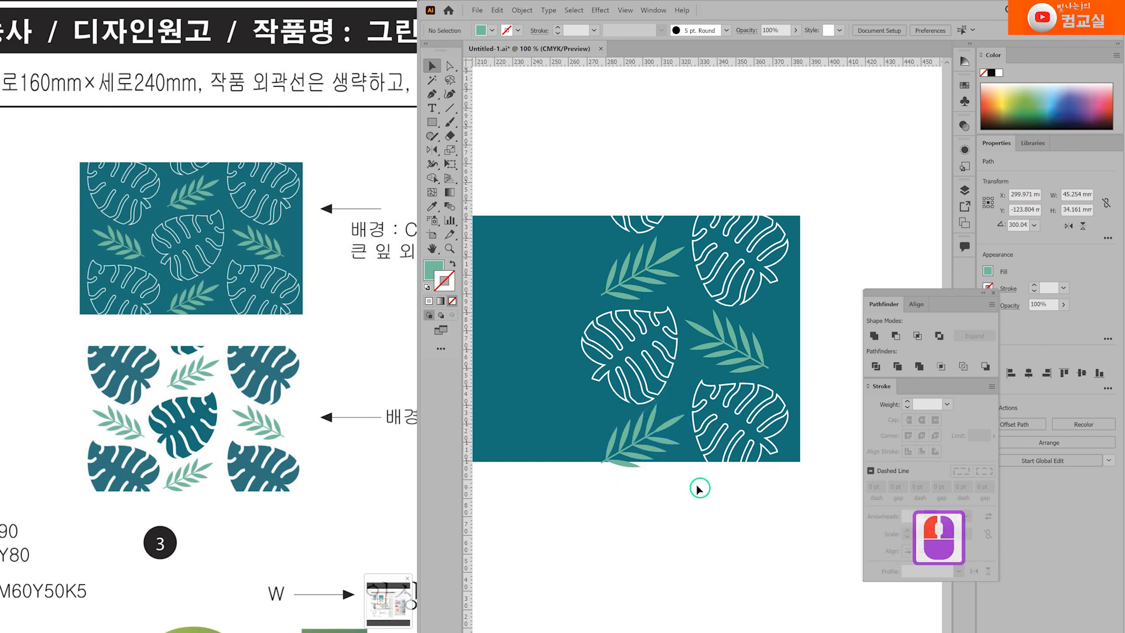
# Duplicate the right column of two outlined leaves and a branch onto the pattern's left side, and pull the teal rectangle's left edge inward
pyautogui.scroll(-2, 698, 485)
pyautogui.click(747, 317)
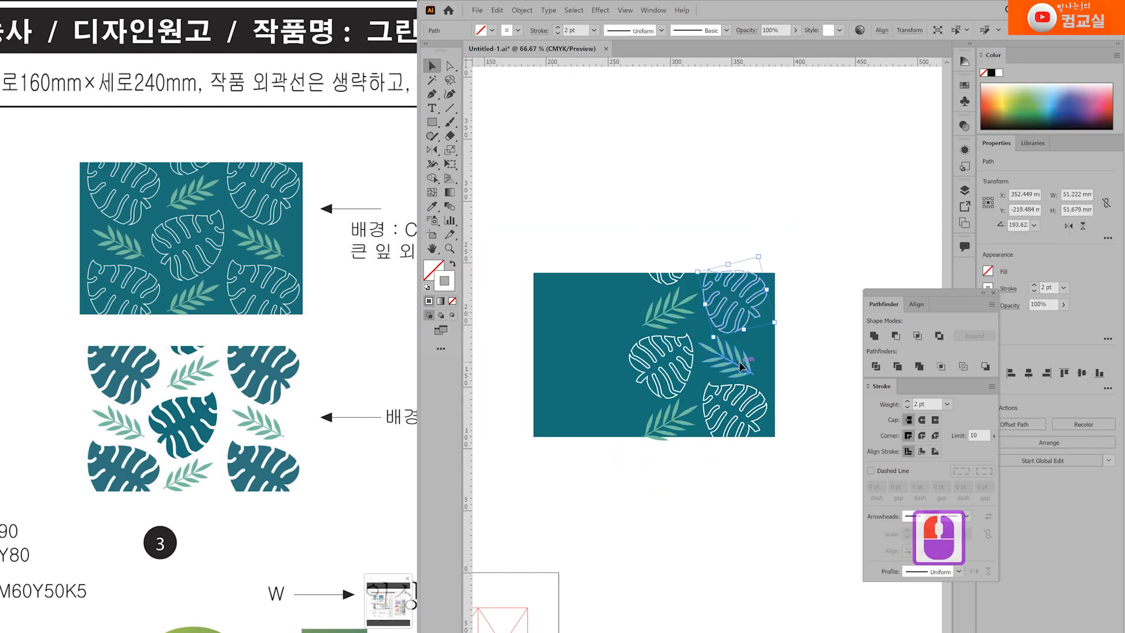
pyautogui.keyDown('shift'); pyautogui.click(727, 357); pyautogui.keyUp('shift')
pyautogui.keyDown('shift'); pyautogui.click(732, 396); pyautogui.keyUp('shift')
pyautogui.moveTo(733, 396); pyautogui.dragTo(613, 391)
pyautogui.click(536, 359)
pyautogui.moveTo(534, 359); pyautogui.dragTo(552, 357)
pyautogui.click(695, 478)
# Duplicate the complete teal leaf pattern, placing the copy below the original with clear space between them
pyautogui.moveTo(722, 515); pyautogui.dragTo(698, 462)
pyautogui.moveTo(503, 136); pyautogui.dragTo(827, 499)
pyautogui.click(711, 478)
pyautogui.moveTo(497, 142); pyautogui.dragTo(758, 448)
pyautogui.moveTo(739, 305); pyautogui.dragTo(773, 542)
pyautogui.scroll(-3, 773, 542)
pyautogui.moveTo(755, 417); pyautogui.dragTo(766, 465)
pyautogui.click(799, 231)
pyautogui.scroll(3, 814, 332)
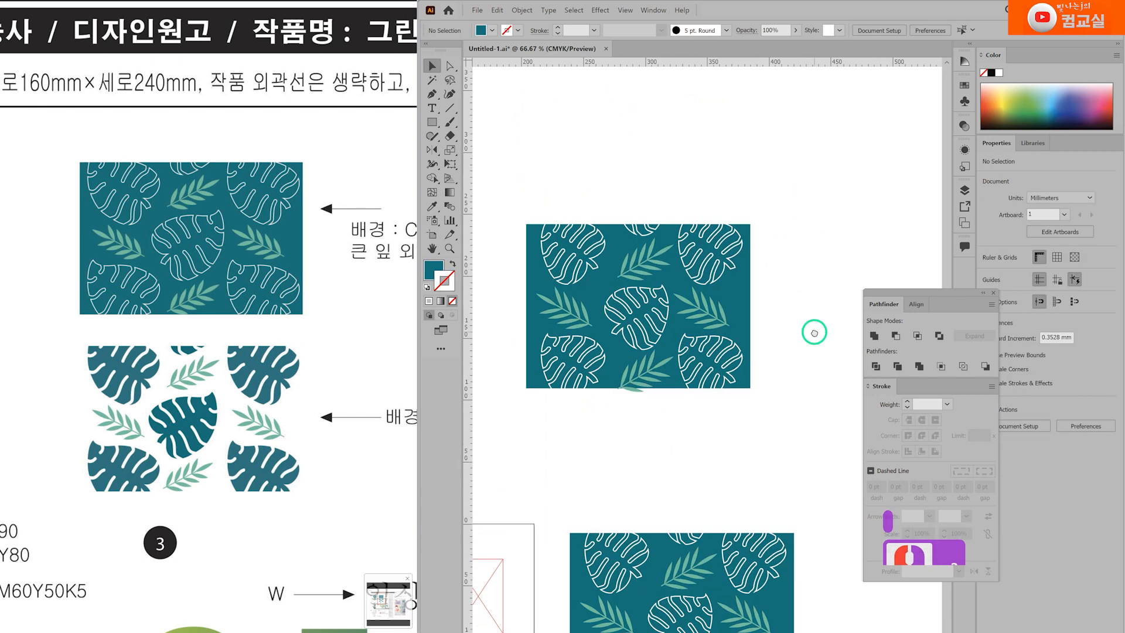
# Draw a rectangle over the upper pattern that exactly matches its teal background
pyautogui.scroll(1, 572, 338)
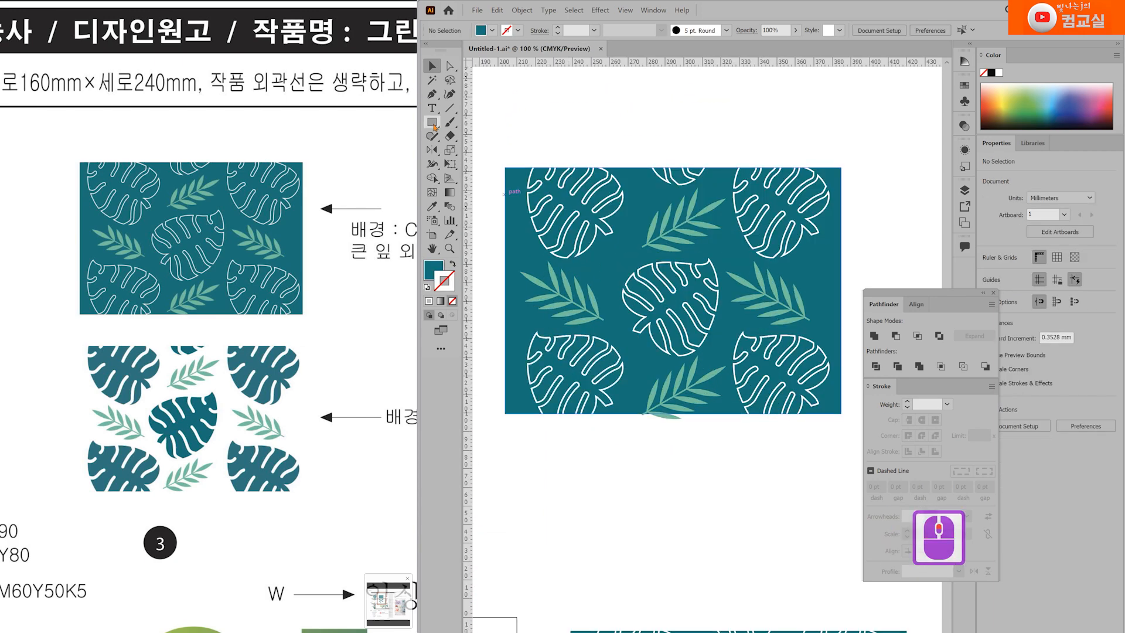
pyautogui.click(634, 203)
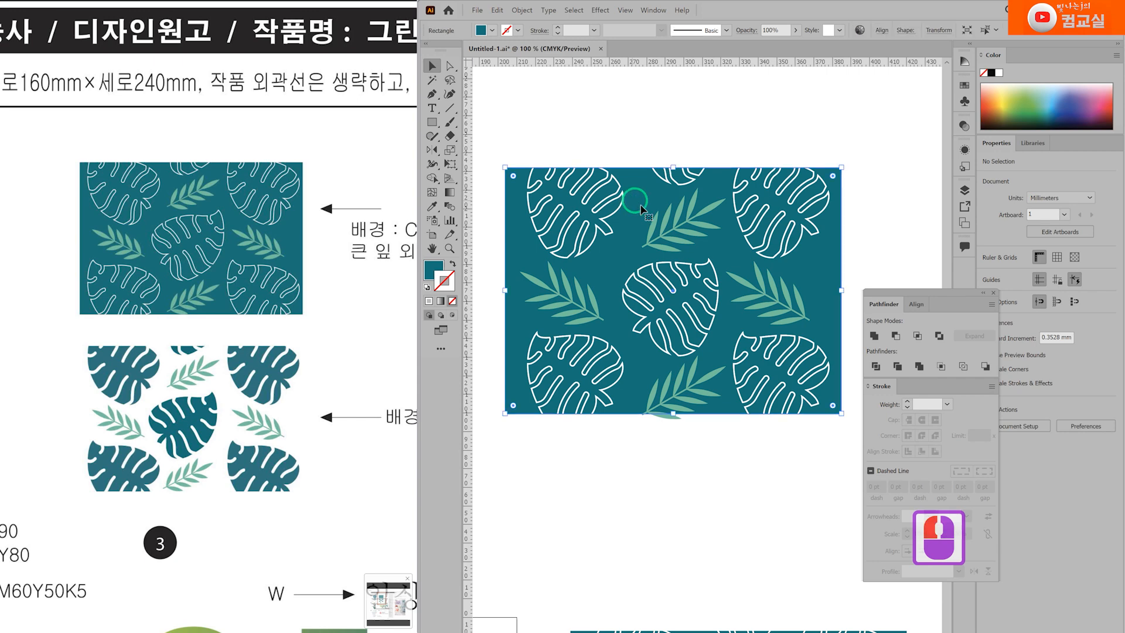
pyautogui.click(557, 95)
pyautogui.moveTo(432, 122); pyautogui.dragTo(466, 116)
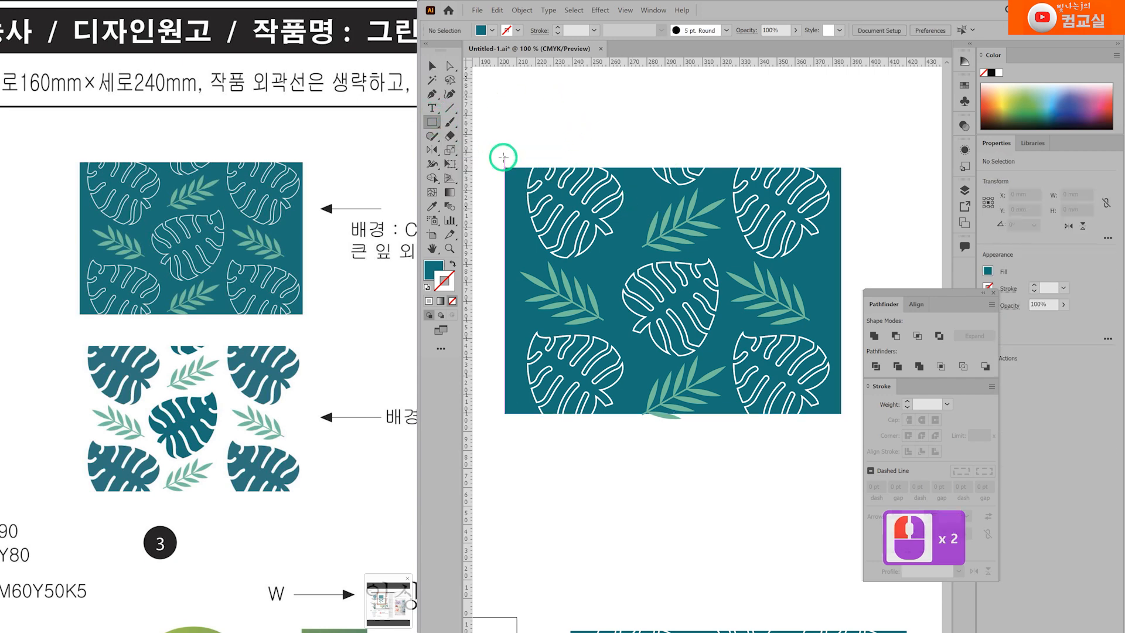
pyautogui.moveTo(505, 169); pyautogui.dragTo(840, 412)
pyautogui.scroll(-1, 788, 396)
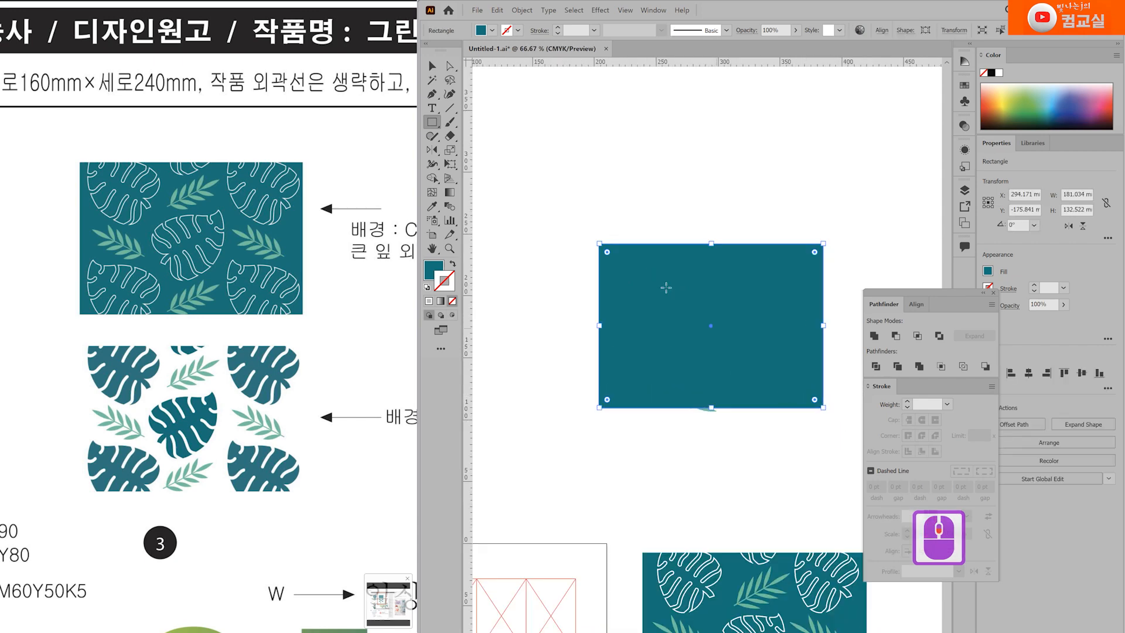
# Make a clipping mask from the covering rectangle and all the artwork of the upper pattern
pyautogui.press('v')
pyautogui.moveTo(542, 155); pyautogui.dragTo(852, 469)
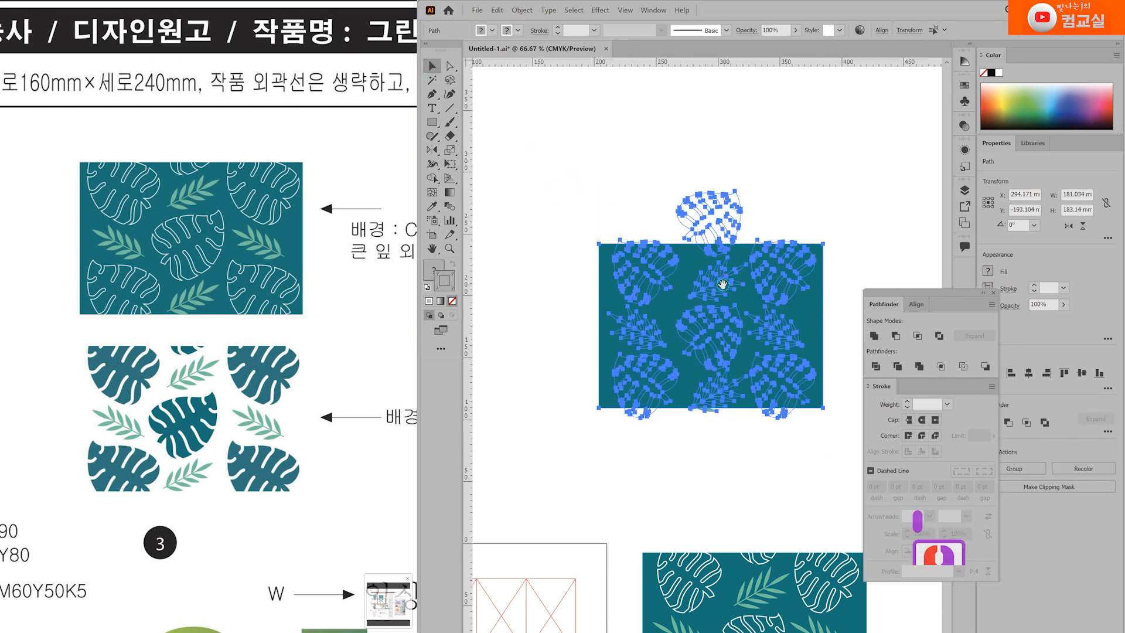
pyautogui.moveTo(721, 284); pyautogui.dragTo(683, 261)
pyautogui.rightClick(709, 275)
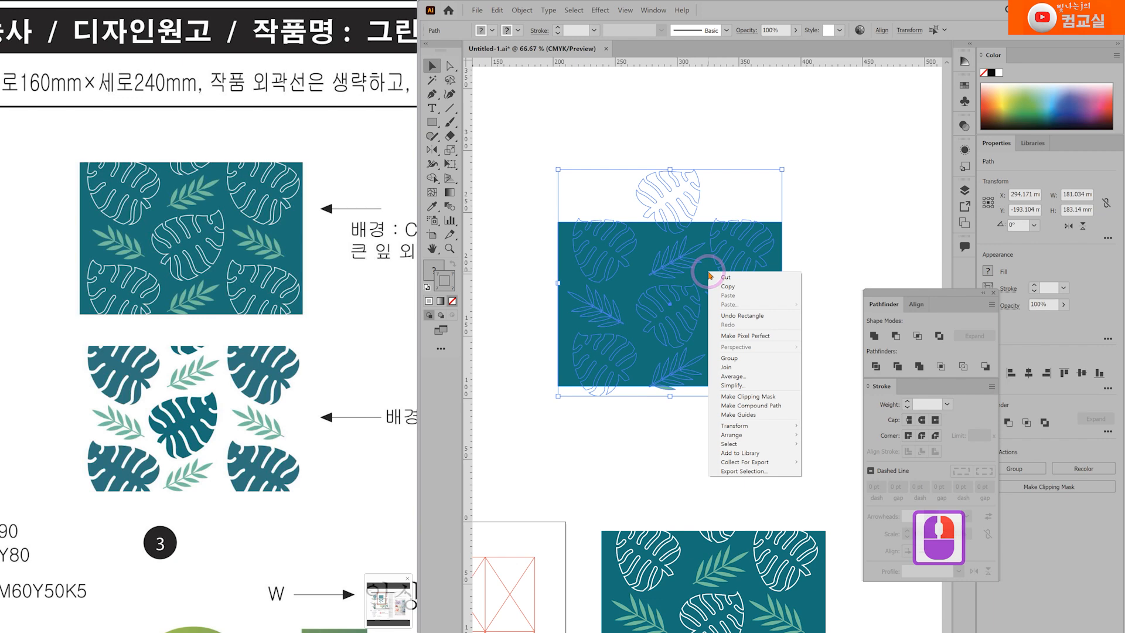
pyautogui.click(728, 399)
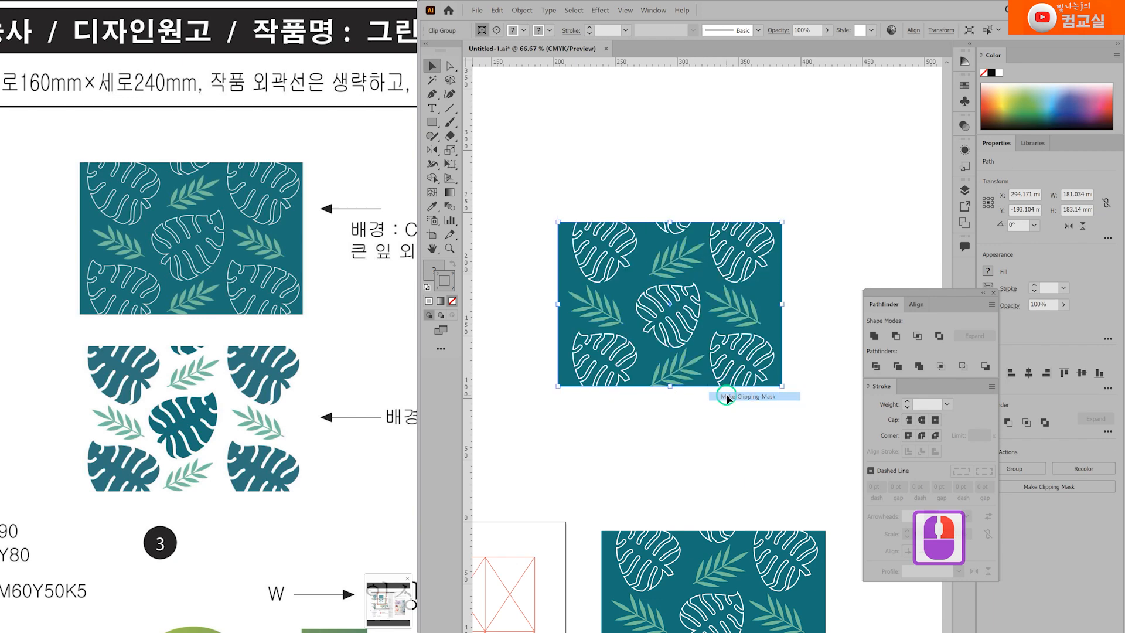
pyautogui.moveTo(694, 374); pyautogui.dragTo(678, 226)
pyautogui.doubleClick(746, 364)
# Swap fill and stroke on all six outlined monstera leaves in the lower pattern copy so they become solid white shapes
pyautogui.scroll(5, 754, 432)
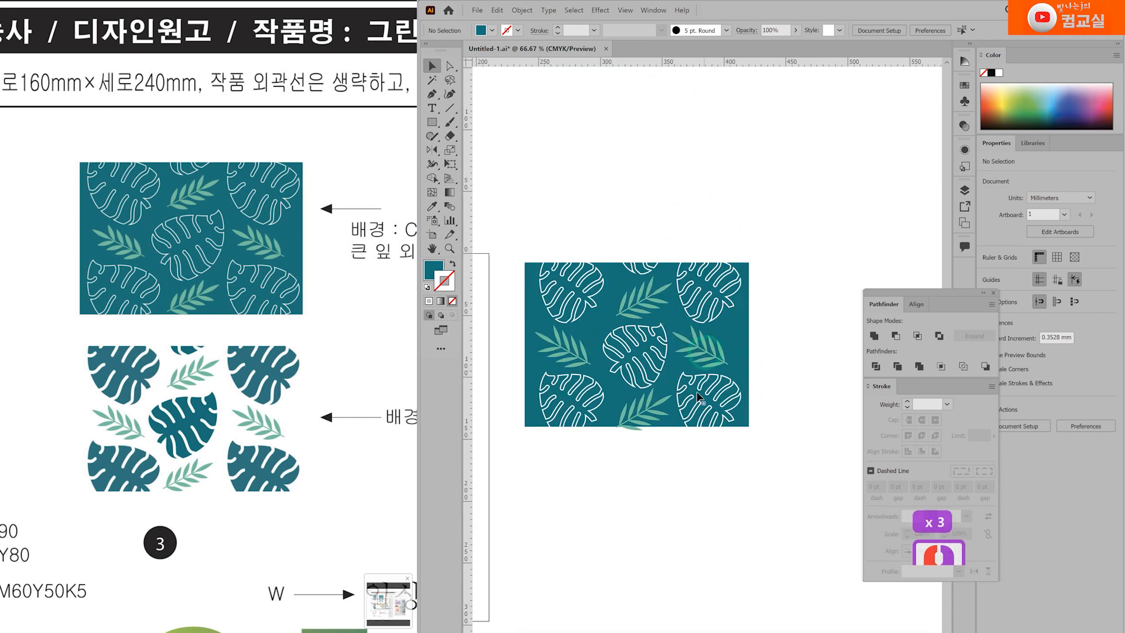
pyautogui.moveTo(314, 440); pyautogui.dragTo(265, 414)
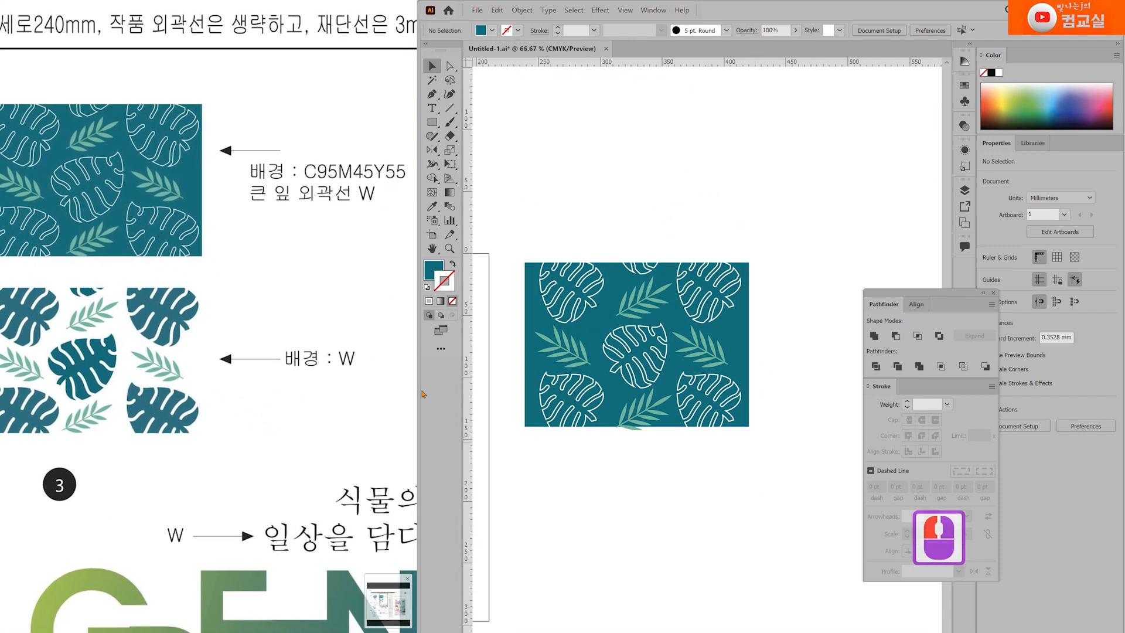
pyautogui.click(741, 343)
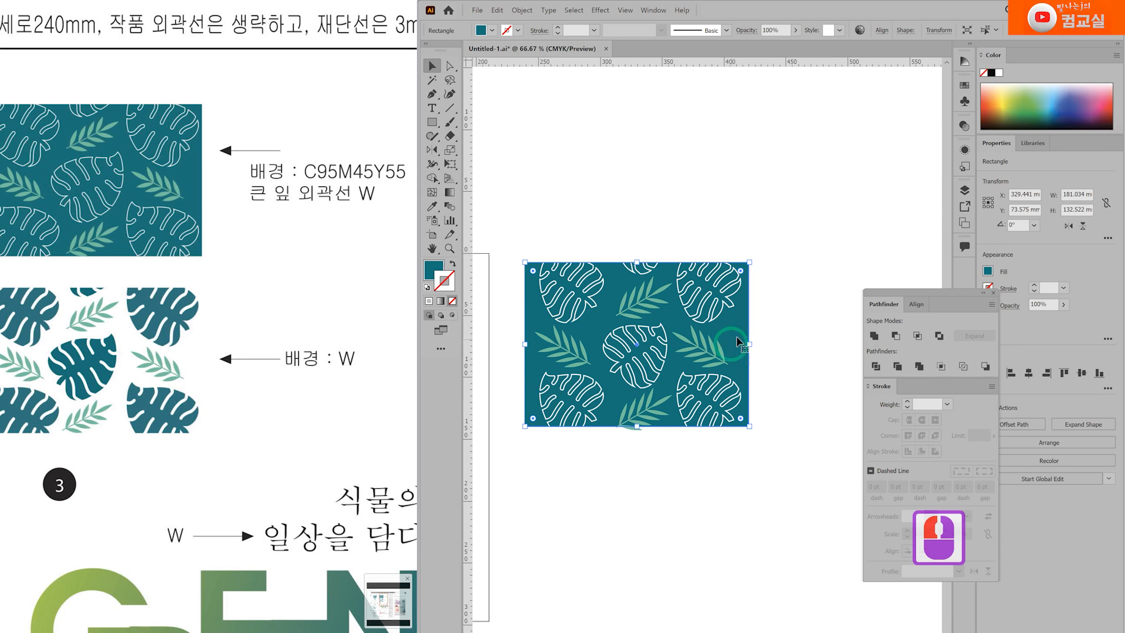
pyautogui.click(759, 326)
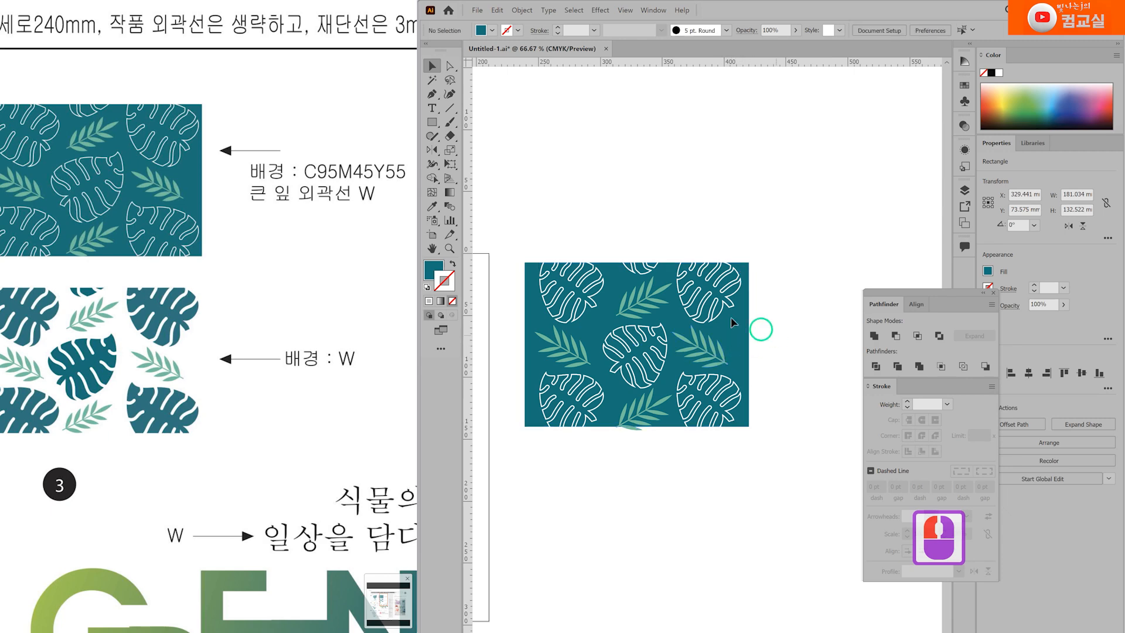
pyautogui.scroll(1, 730, 322)
pyautogui.click(732, 331)
pyautogui.scroll(-1, 732, 333)
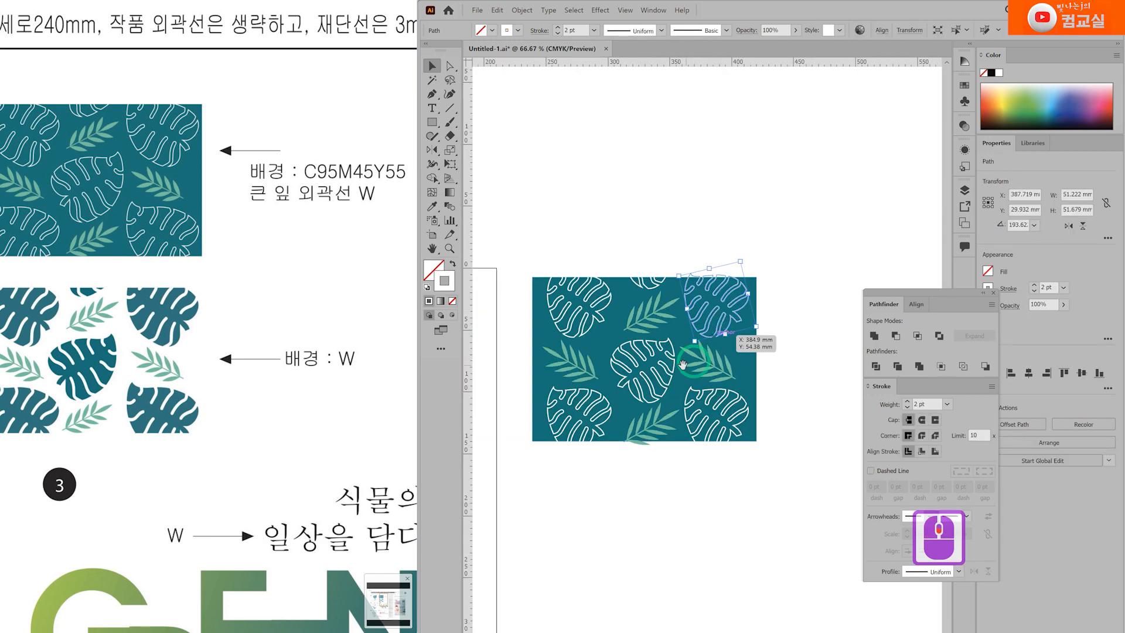
pyautogui.keyDown('shift'); pyautogui.click(667, 283); pyautogui.keyUp('shift')
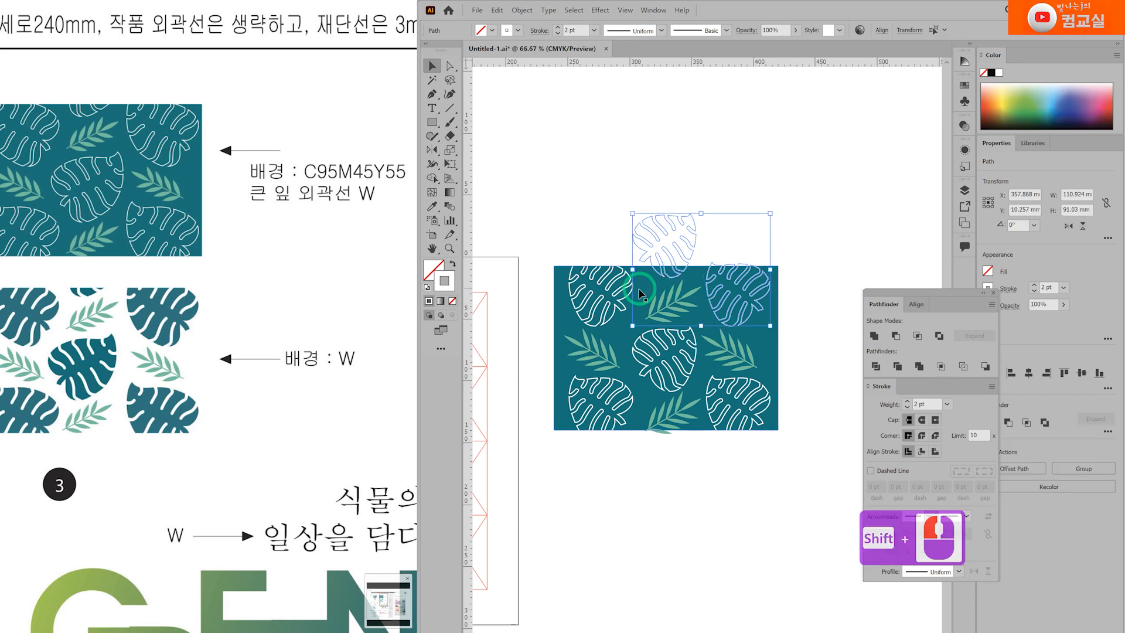
pyautogui.keyDown('shift'); pyautogui.click(617, 308); pyautogui.keyUp('shift')
pyautogui.keyDown('shift'); pyautogui.click(624, 414); pyautogui.keyUp('shift')
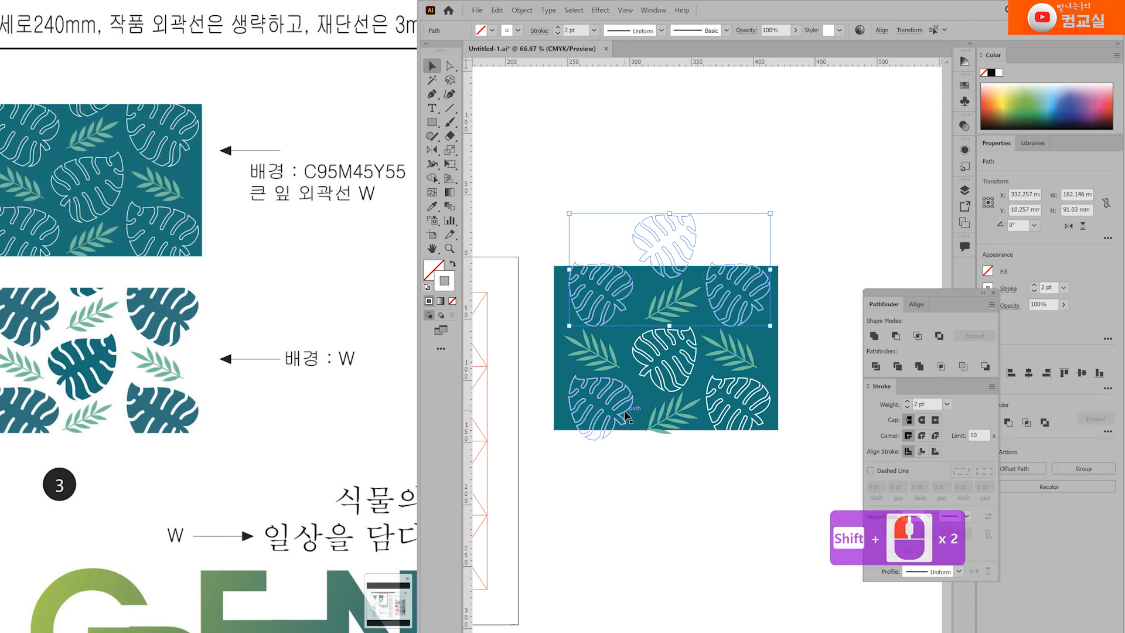
pyautogui.keyDown('shift'); pyautogui.click(692, 375); pyautogui.keyUp('shift')
pyautogui.keyDown('shift'); pyautogui.click(731, 392); pyautogui.keyUp('shift')
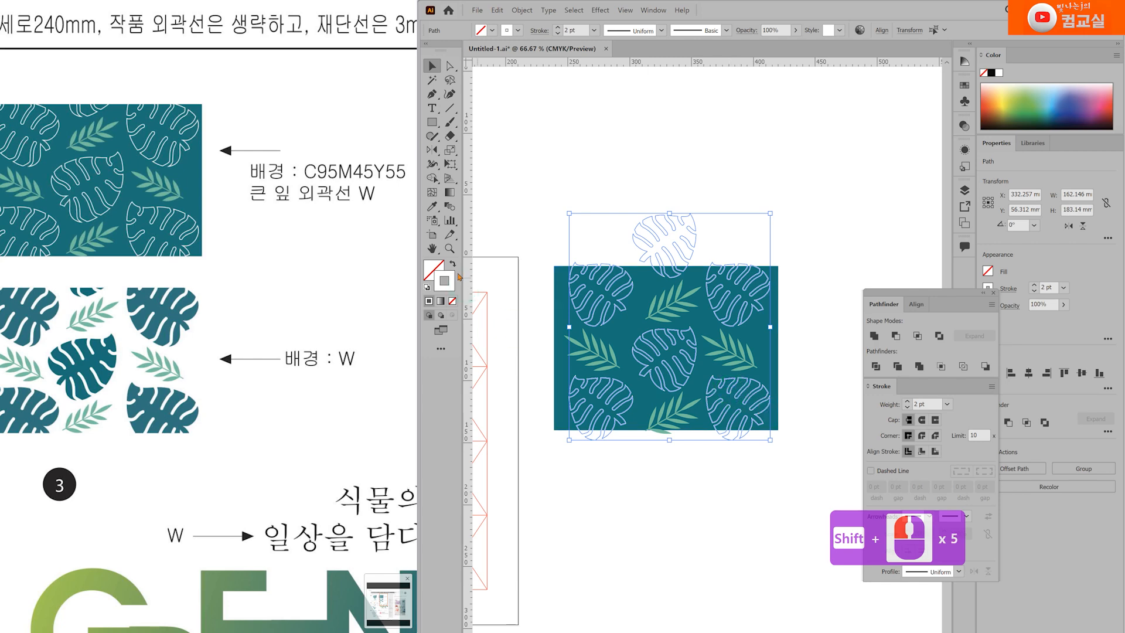
pyautogui.click(453, 265)
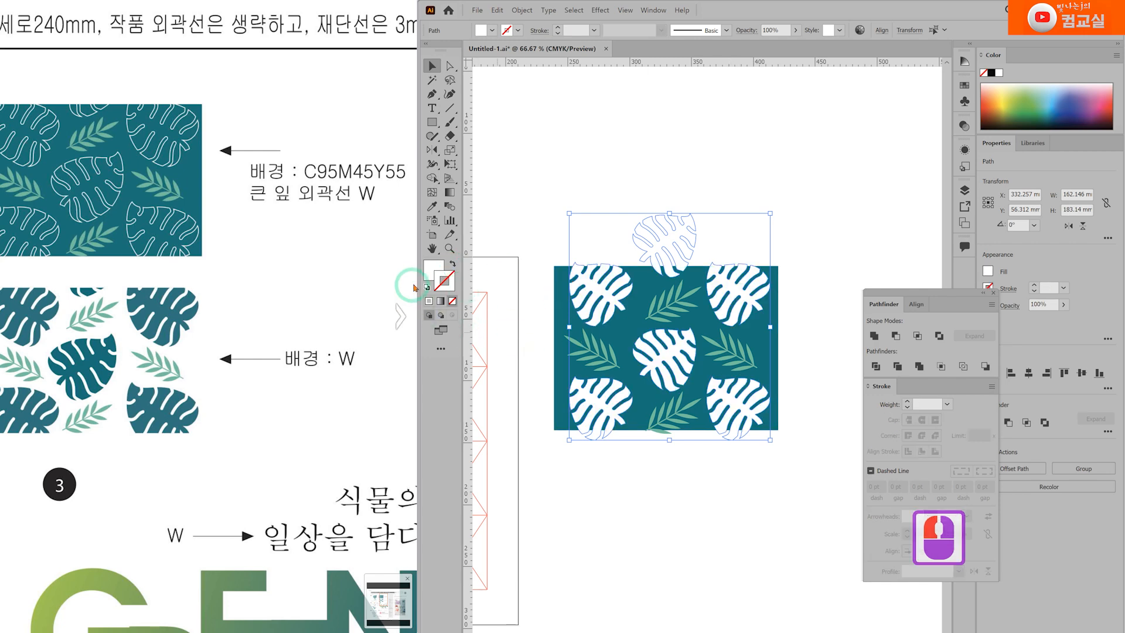
# Fill the six monstera leaves with C 90, M 45, Y 50, K 0
pyautogui.doubleClick(433, 271)
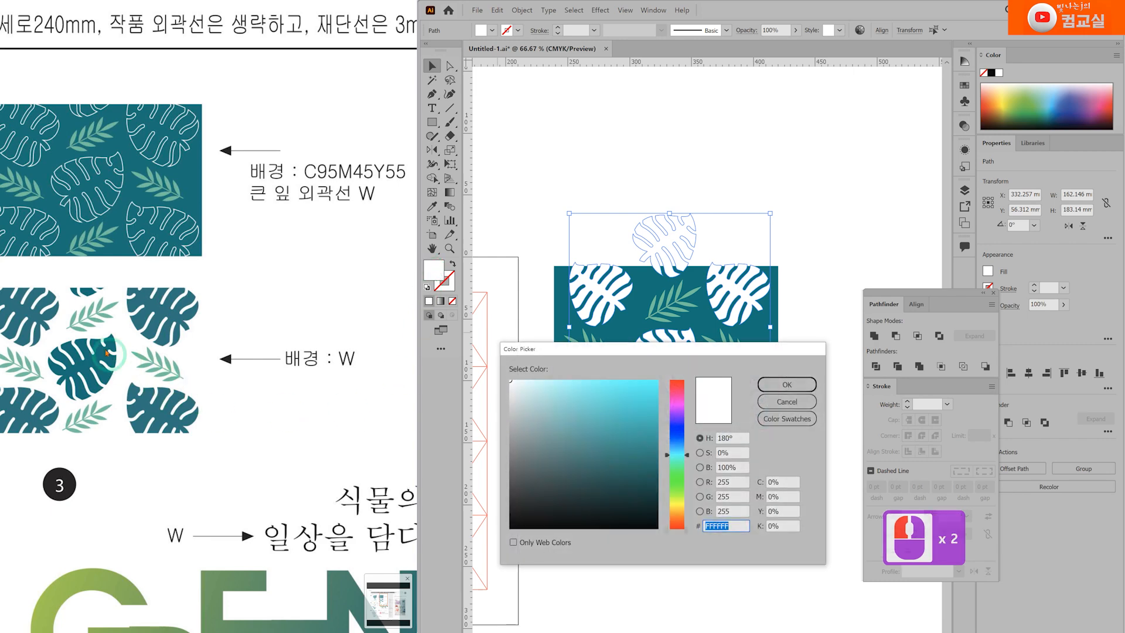
pyautogui.scroll(10, 254, 319)
pyautogui.click(785, 483)
pyautogui.write('9')
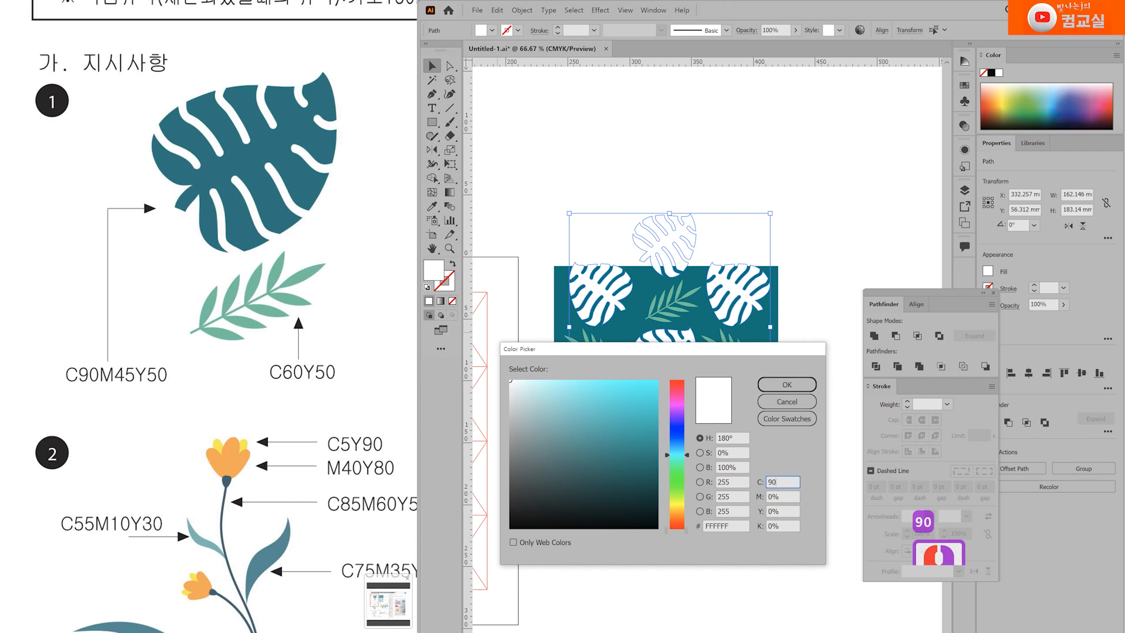
pyautogui.write('0')
pyautogui.press('Tab')
pyautogui.write('45')
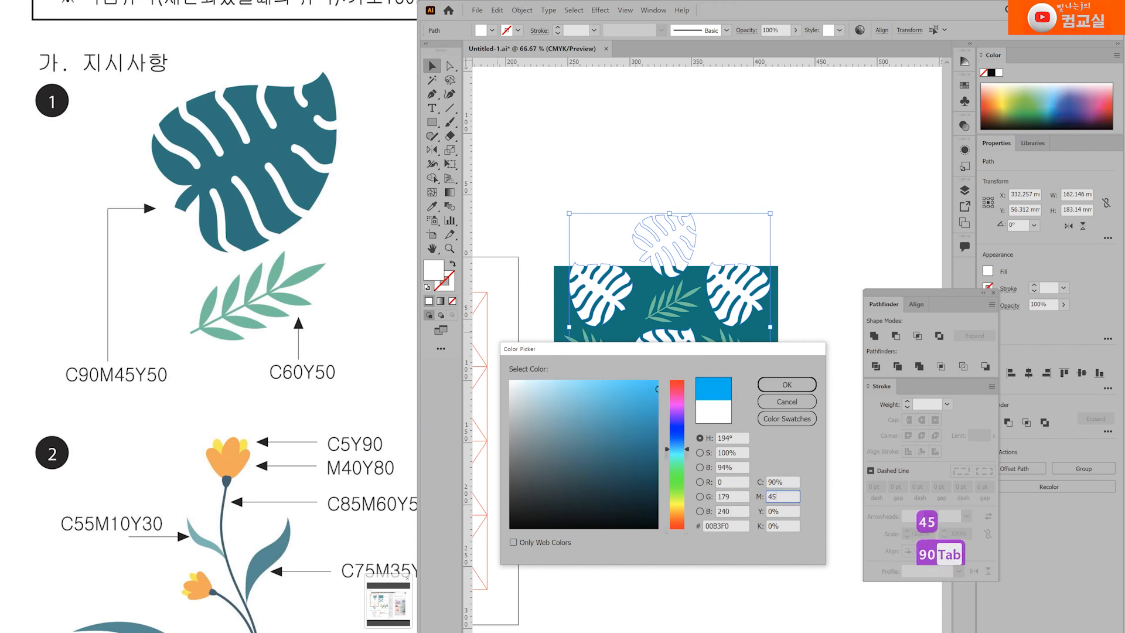
pyautogui.press('Tab')
pyautogui.write('50')
pyautogui.press('Tab')
pyautogui.write('0')
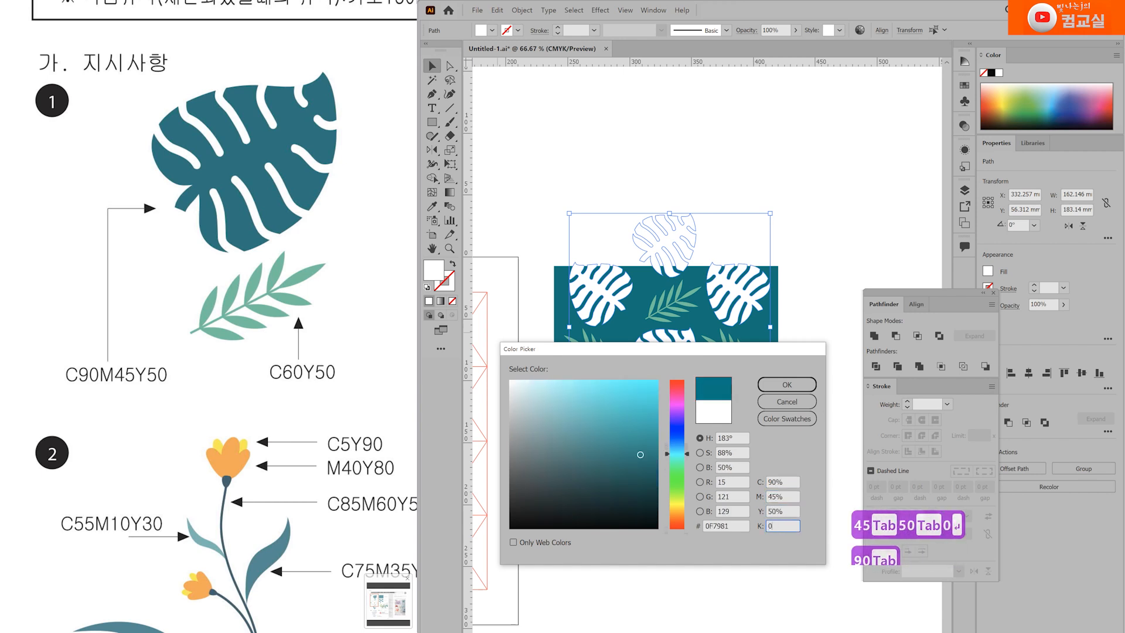
pyautogui.press('Return')
pyautogui.scroll(-10, 369, 356)
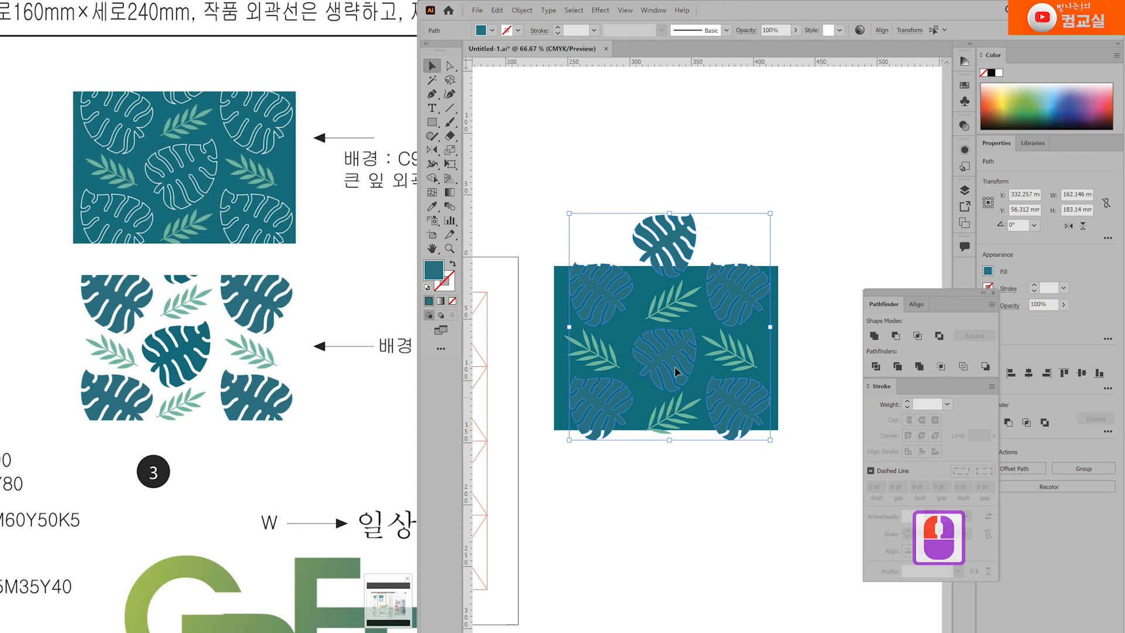
pyautogui.click(717, 502)
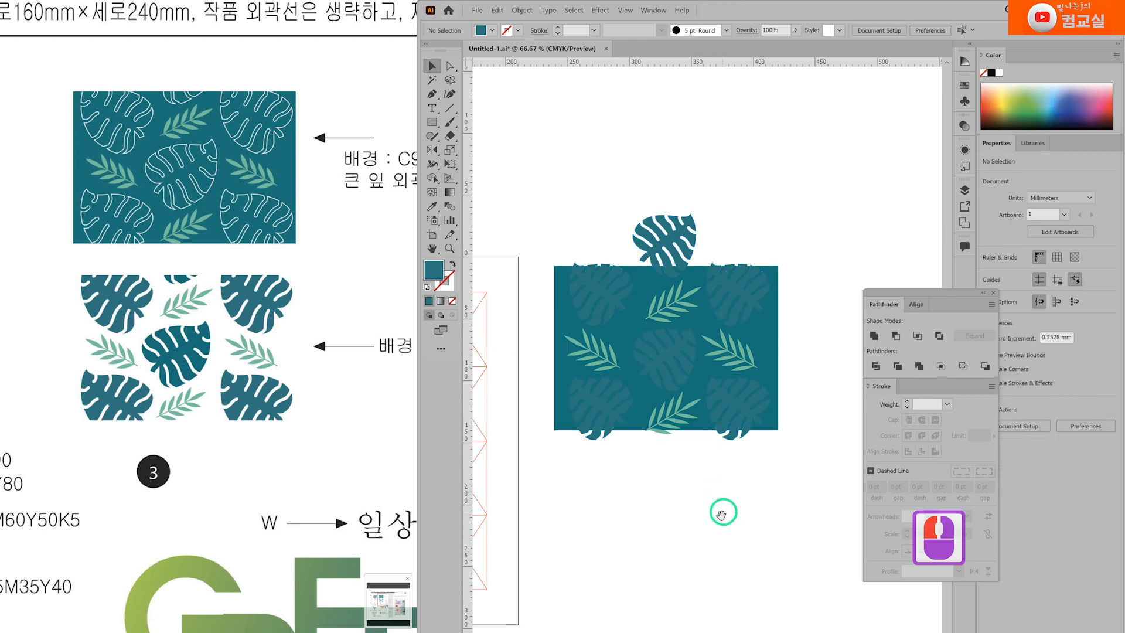
# Change the background rectangle of the lower pattern from teal to a white fill
pyautogui.doubleClick(699, 435)
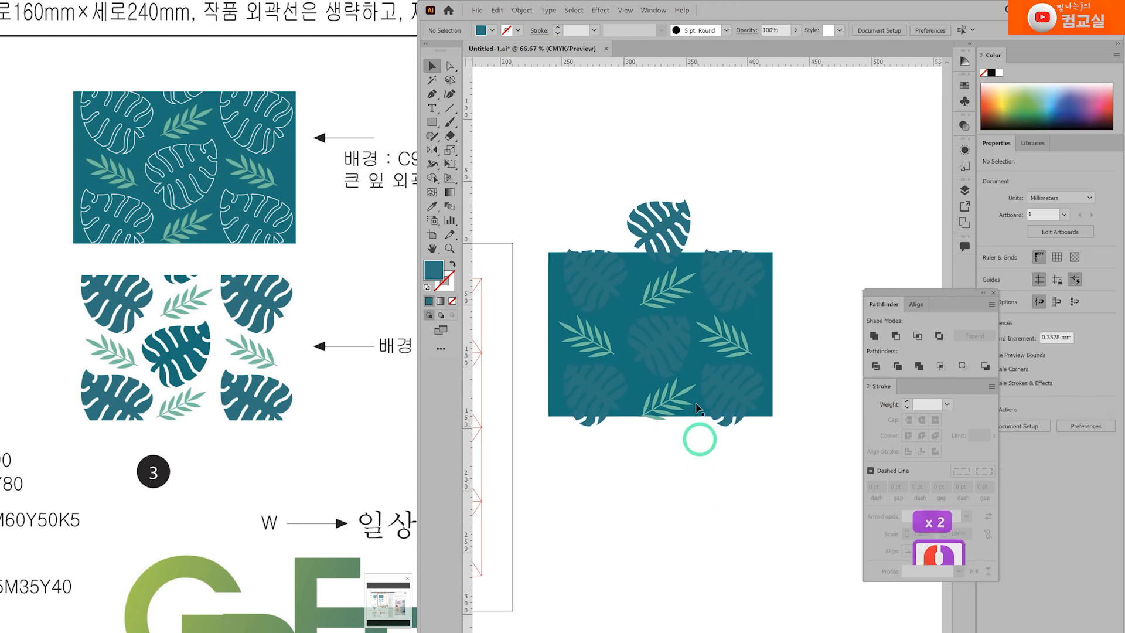
pyautogui.click(761, 323)
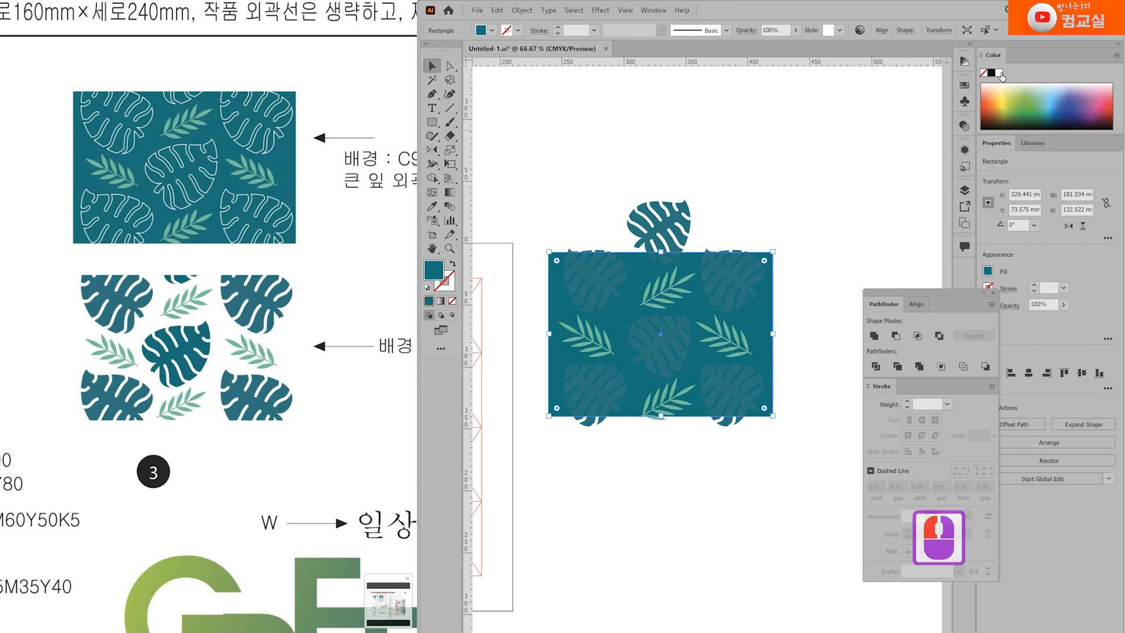
pyautogui.click(1000, 74)
pyautogui.click(837, 252)
pyautogui.click(799, 379)
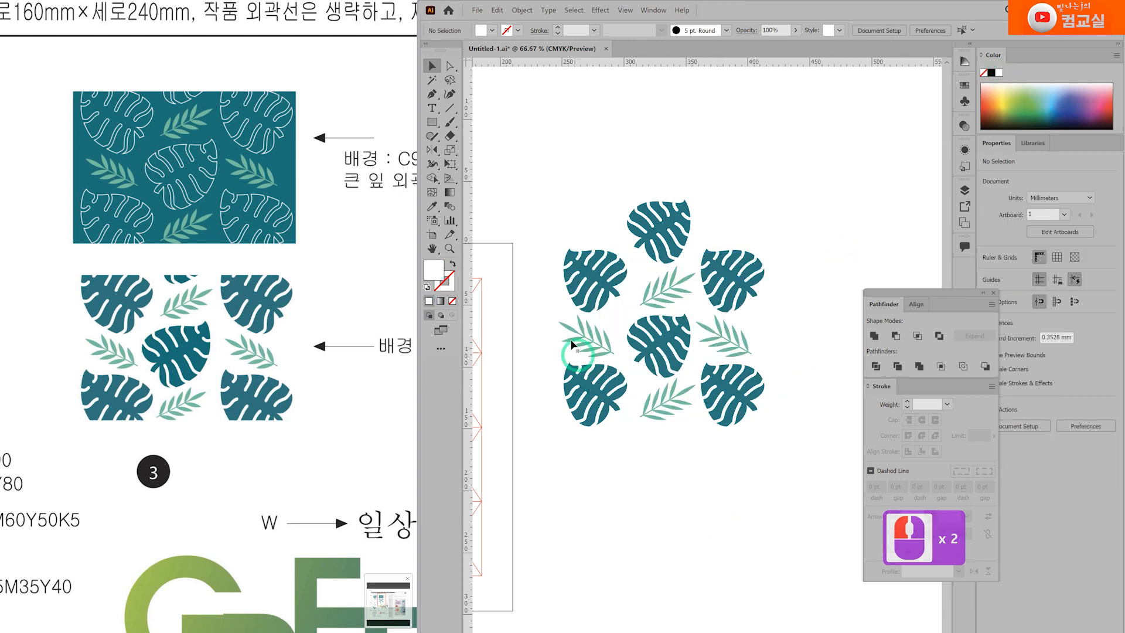
# Paste a copy of the white background rectangle in front at the same place and fill the copy light blue
pyautogui.click(575, 352)
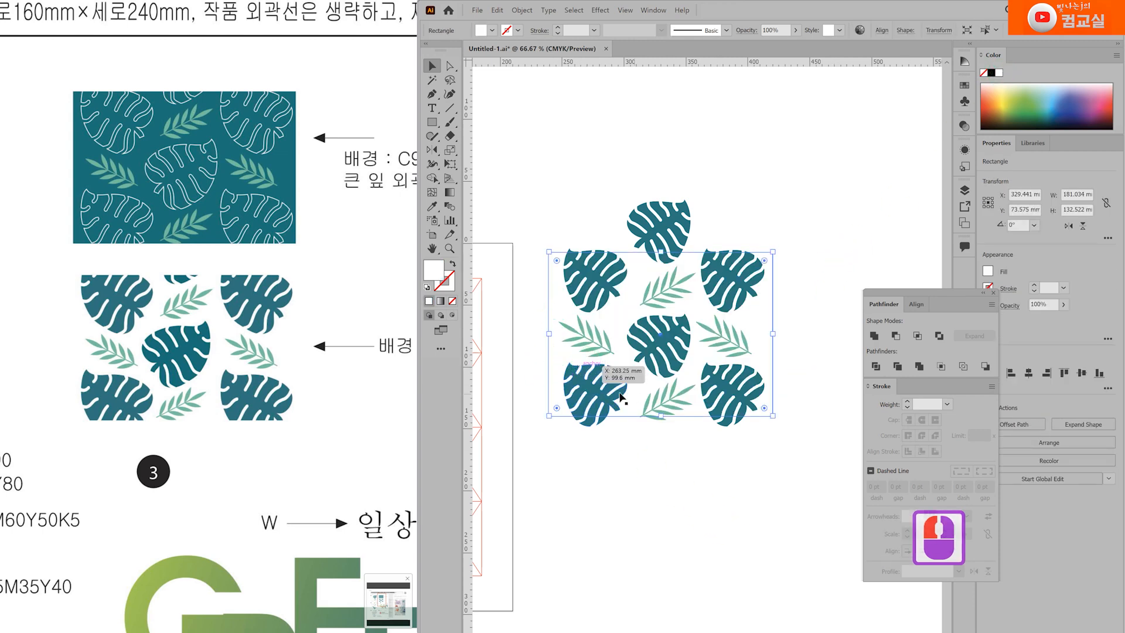
pyautogui.moveTo(815, 273); pyautogui.dragTo(834, 246)
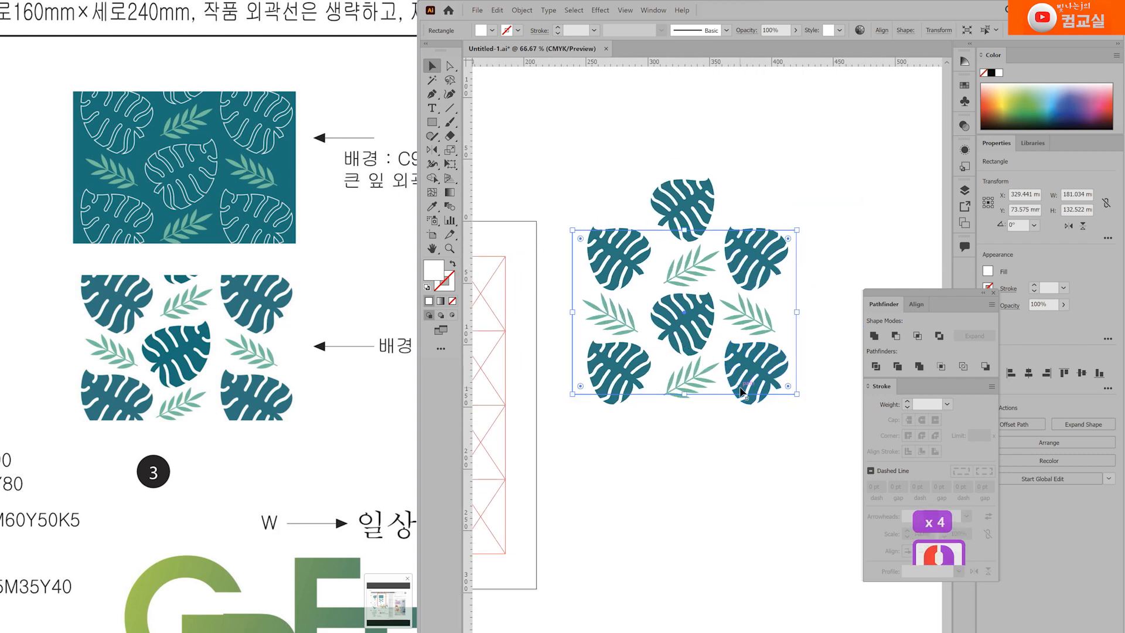
pyautogui.hotkey('ctrl', 'c')
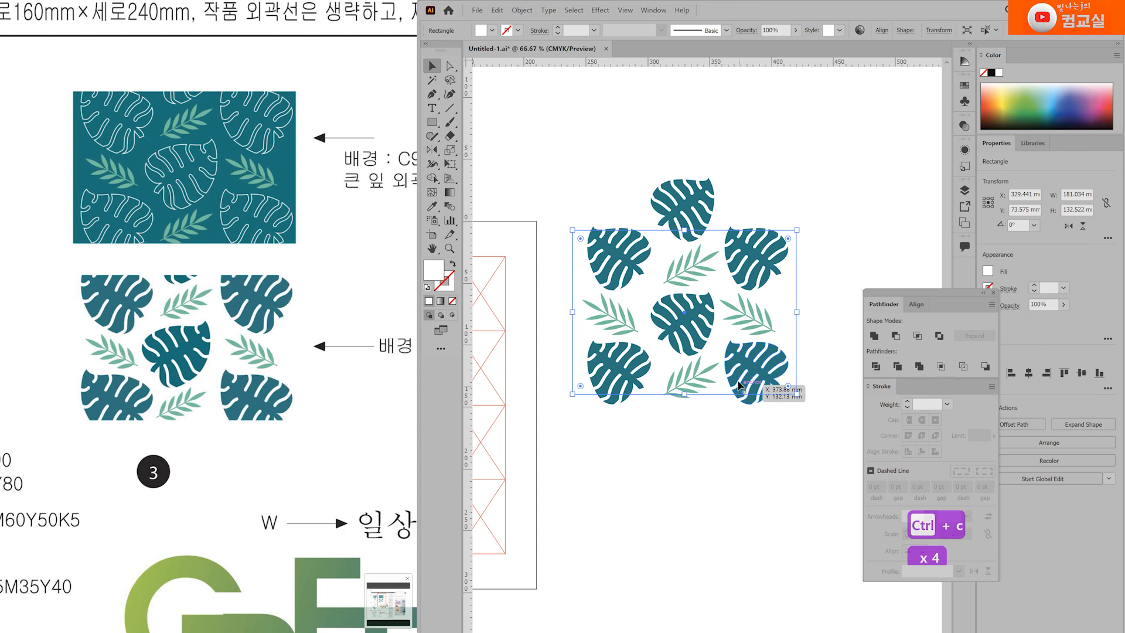
pyautogui.hotkey('ctrl', 'f')
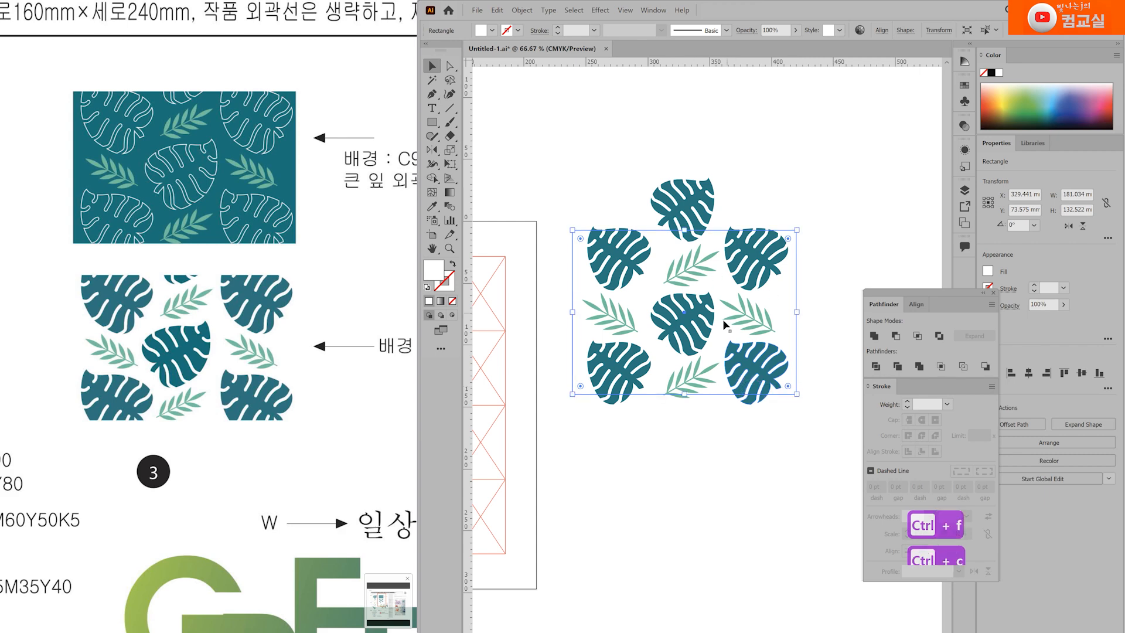
pyautogui.click(1036, 118)
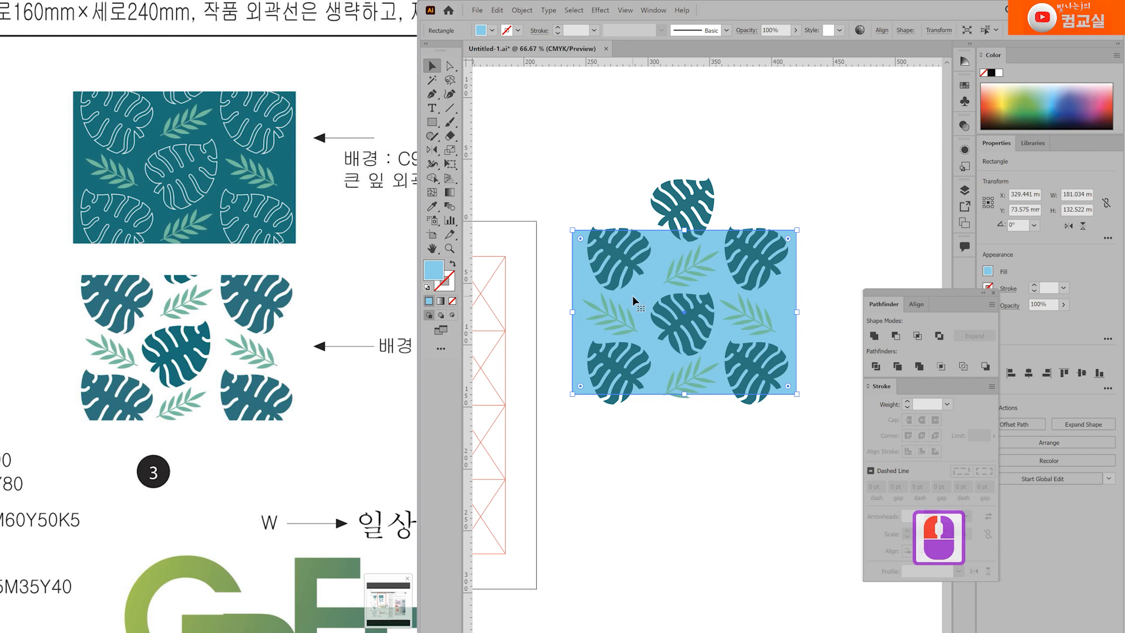
# Bring the light blue rectangle to the front and make a clipping mask from it over the white-background leaf pattern
pyautogui.moveTo(633, 301); pyautogui.dragTo(634, 301)
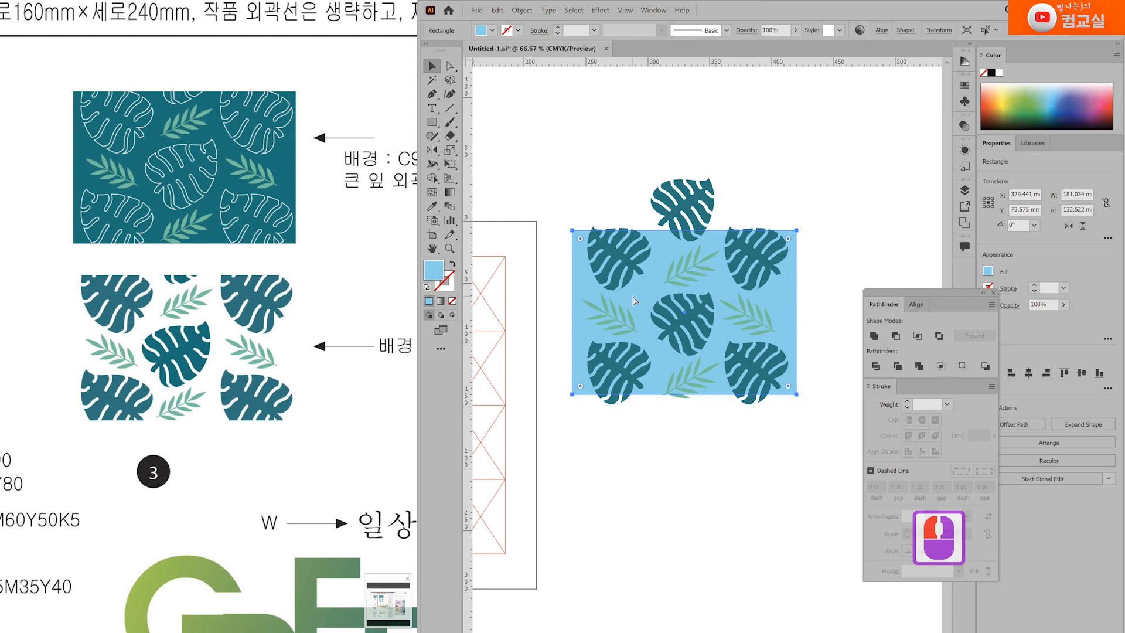
pyautogui.hotkey('ctrl', 'shift', ']')
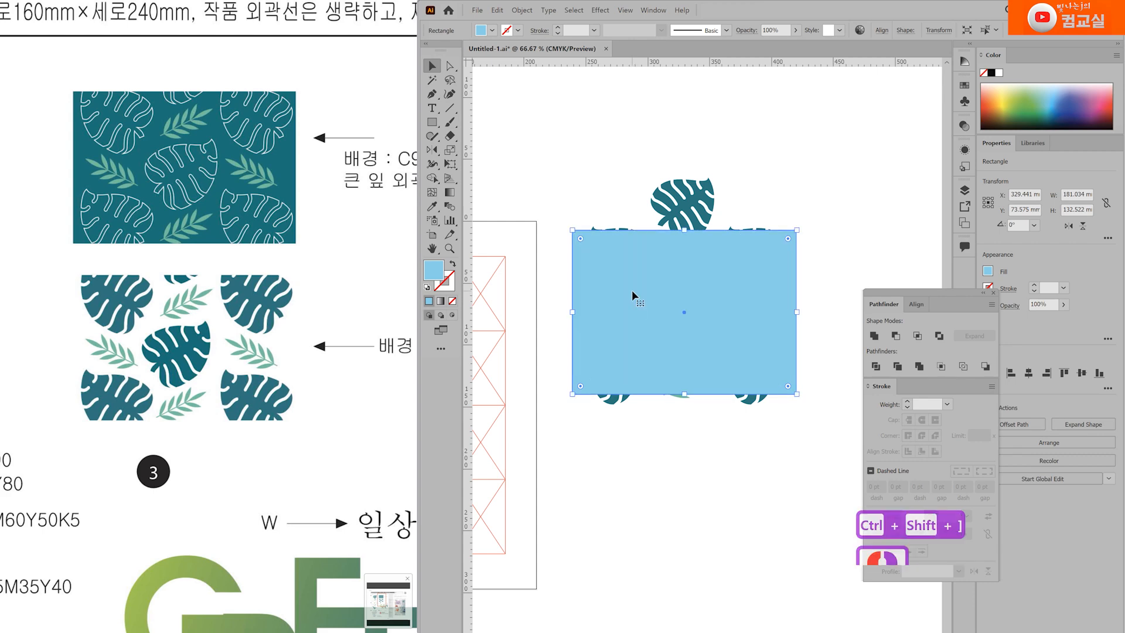
pyautogui.moveTo(529, 169); pyautogui.dragTo(867, 532)
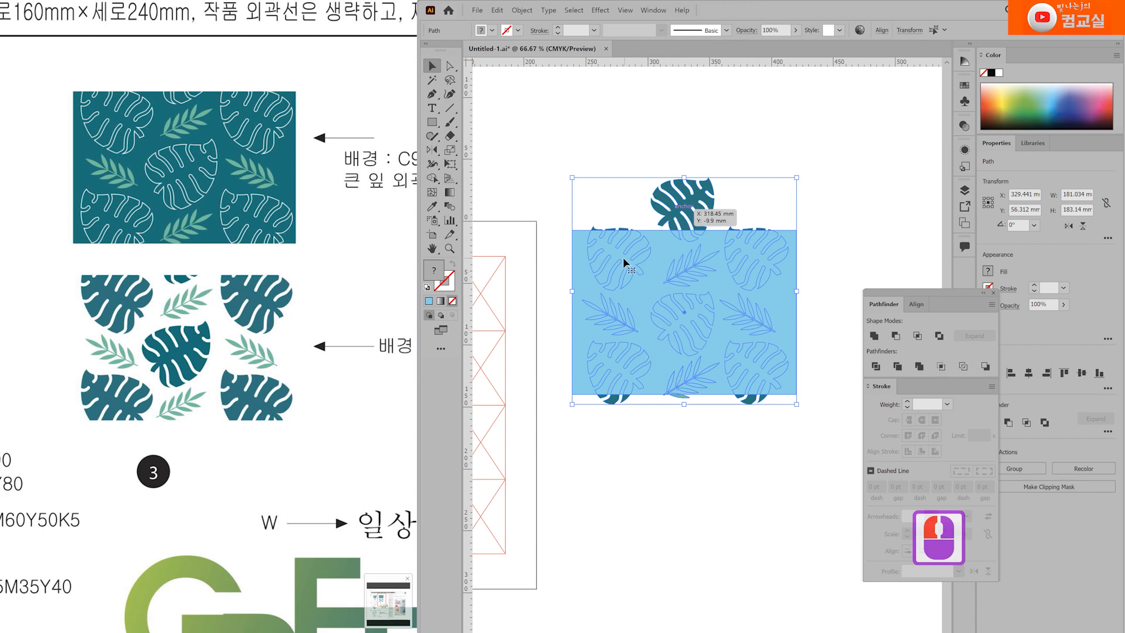
pyautogui.rightClick(648, 293)
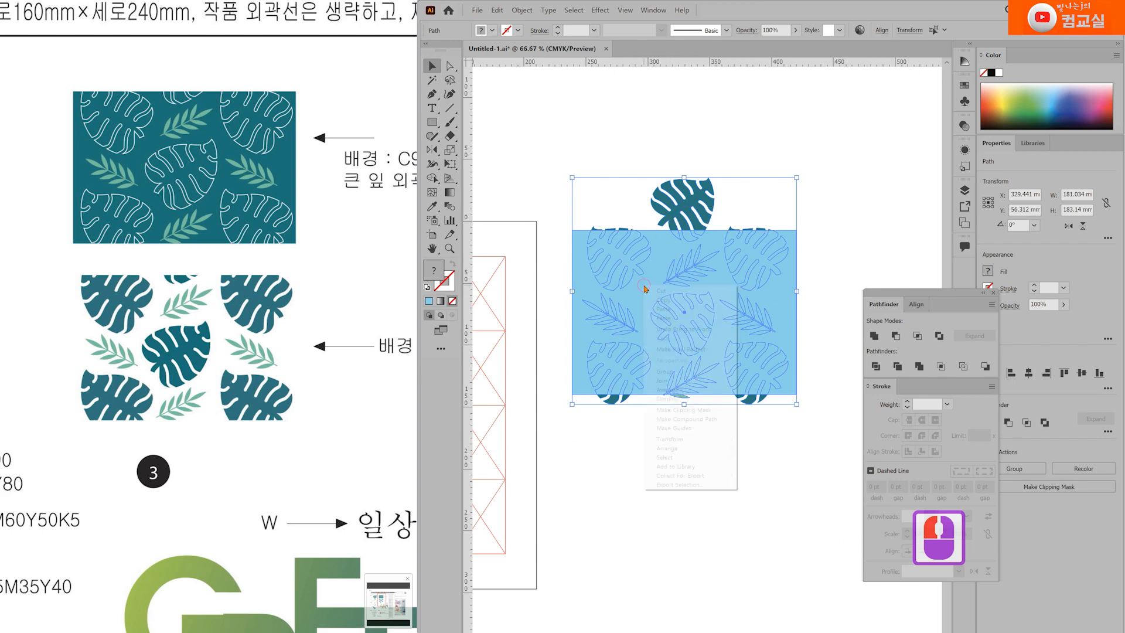
pyautogui.click(673, 411)
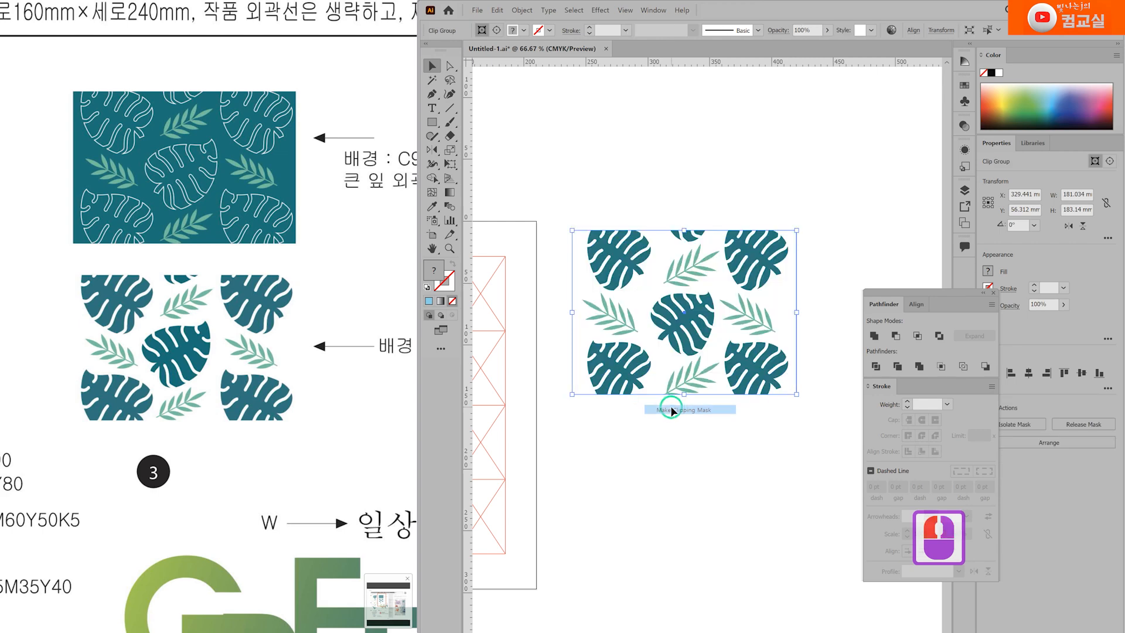
# Move the masked white pattern beside the teal one, then copy the teal pattern into the Photoshop poster as a smart object
pyautogui.scroll(-3, 715, 463)
pyautogui.moveTo(713, 410); pyautogui.dragTo(799, 239)
pyautogui.click(682, 233)
pyautogui.click(683, 234)
pyautogui.click(789, 222)
pyautogui.click(782, 372)
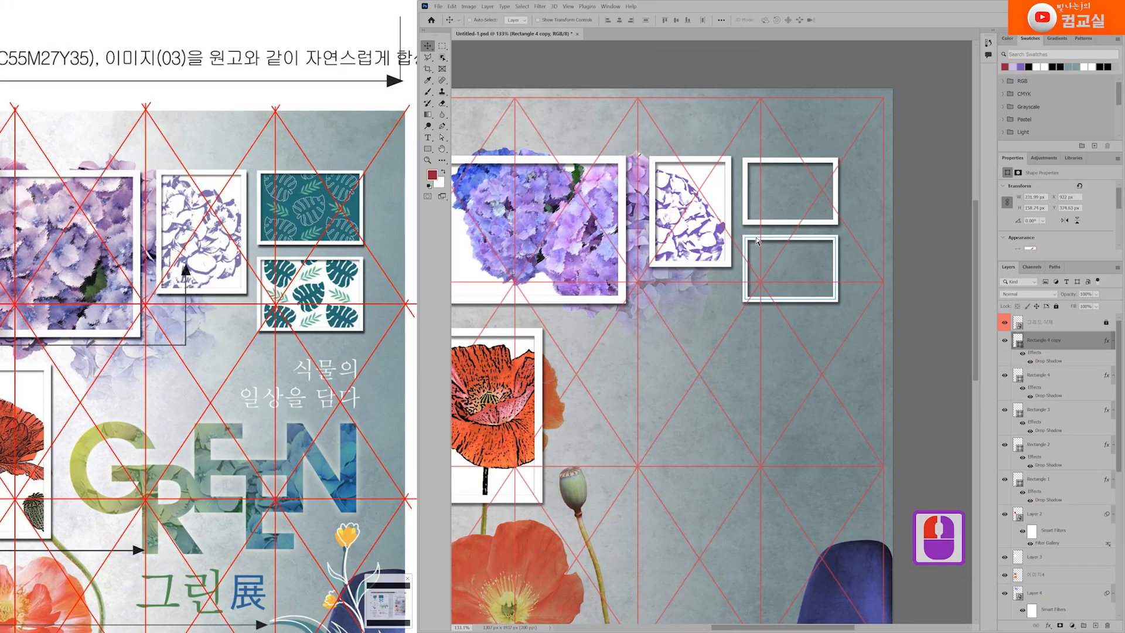
pyautogui.hotkey('ctrl', 'v')
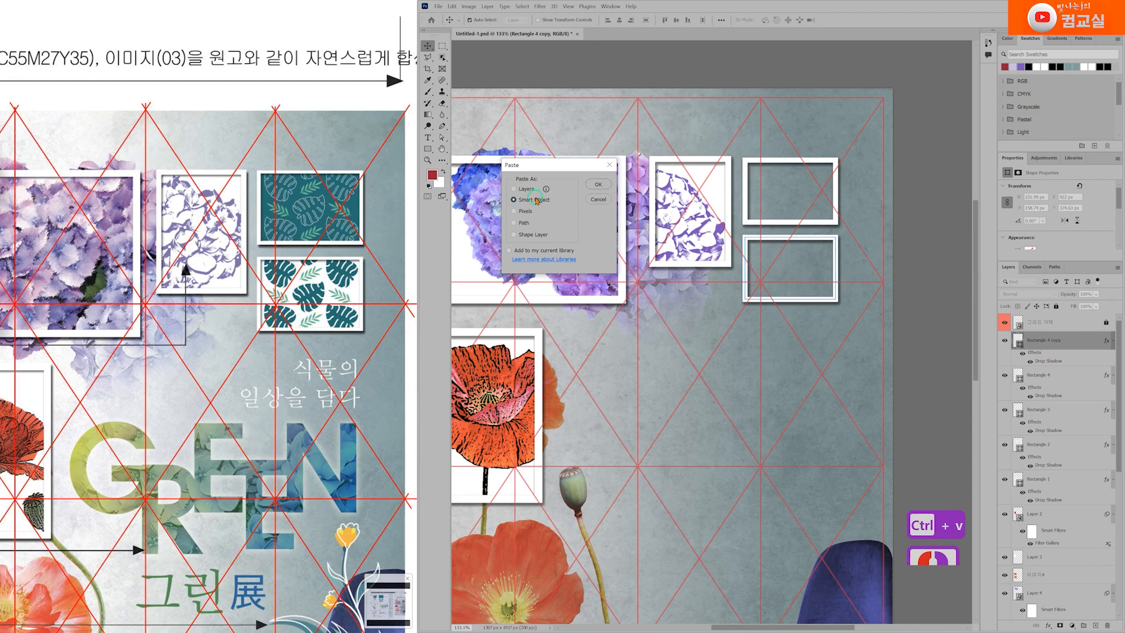
pyautogui.click(597, 183)
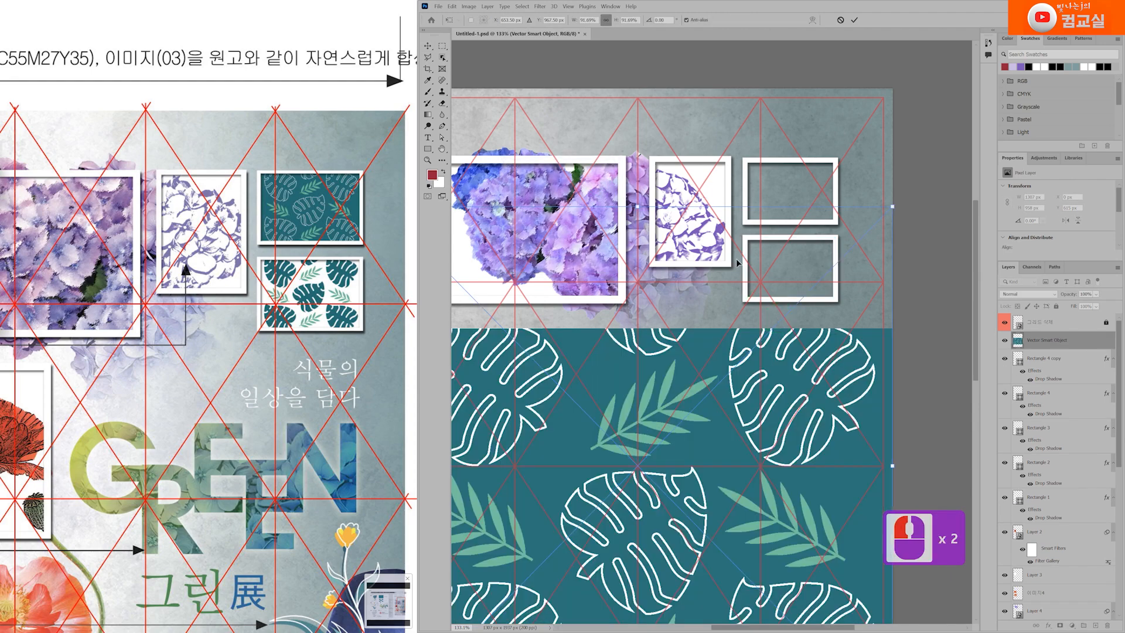
# Shrink the pasted teal pattern and place it over the upper of the two small white frames
pyautogui.moveTo(641, 203); pyautogui.dragTo(742, 143)
pyautogui.moveTo(731, 246); pyautogui.dragTo(777, 191)
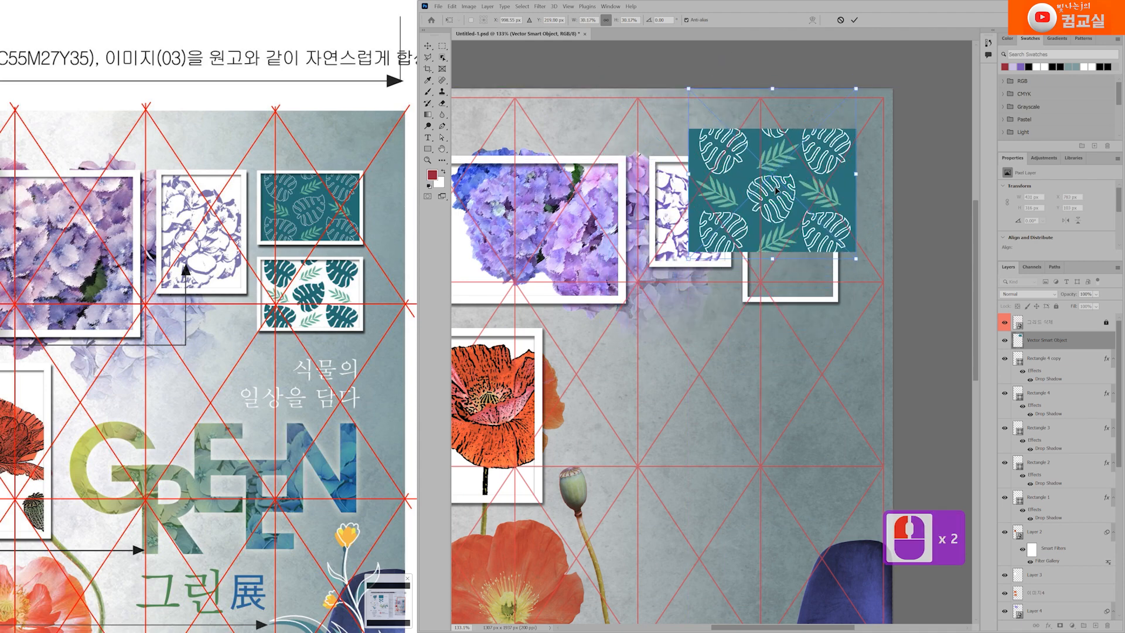
pyautogui.press('Return')
# Paste the white-background leaf pattern as a smart object, shrink it and place it over the lower small frame
pyautogui.hotkey('ctrl', 'v')
pyautogui.click(599, 184)
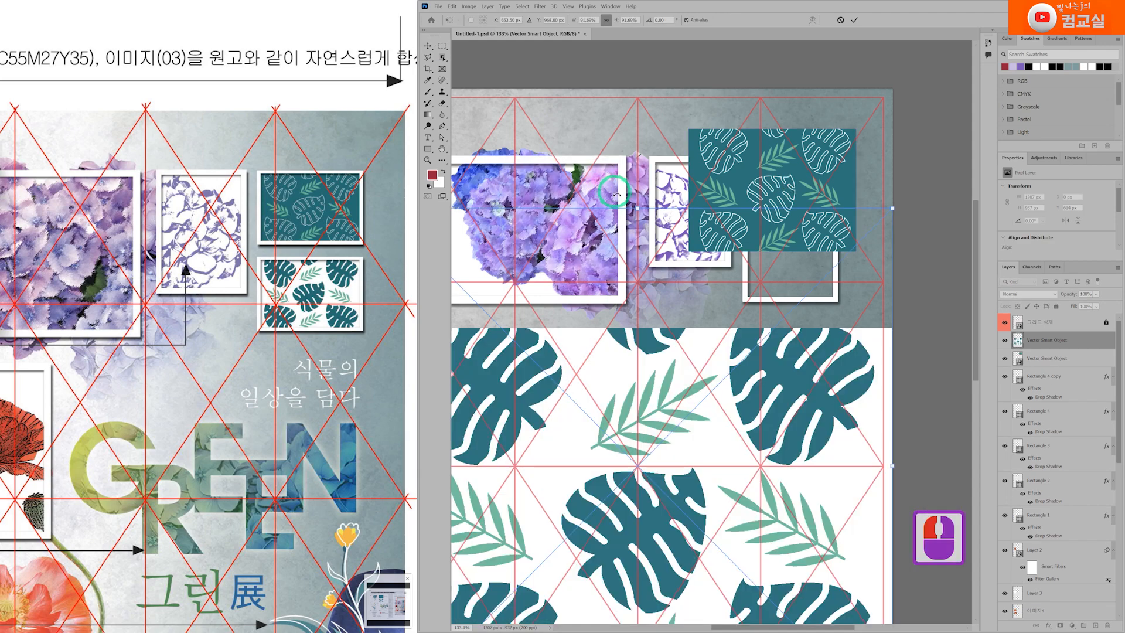
pyautogui.moveTo(638, 252); pyautogui.dragTo(760, 310)
pyautogui.moveTo(733, 256); pyautogui.dragTo(743, 359)
pyautogui.moveTo(767, 444); pyautogui.dragTo(826, 307)
pyautogui.press('Return')
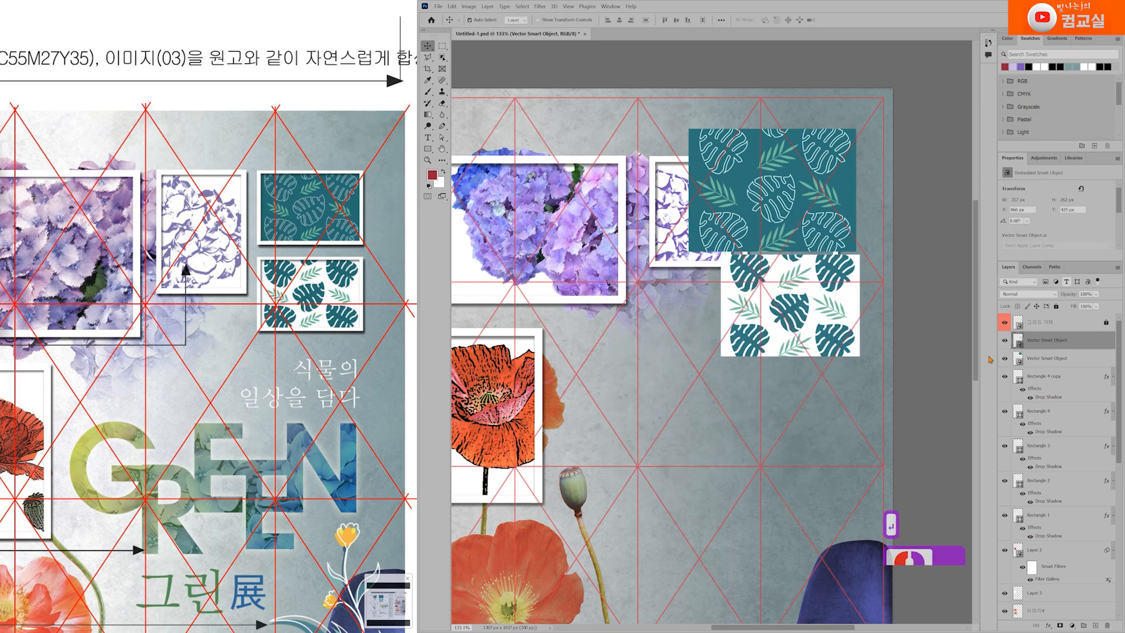
# Hide the white pattern's layer and move the teal pattern's layer below the Rectangle 4 frame layer
pyautogui.click(1004, 341)
pyautogui.click(1072, 363)
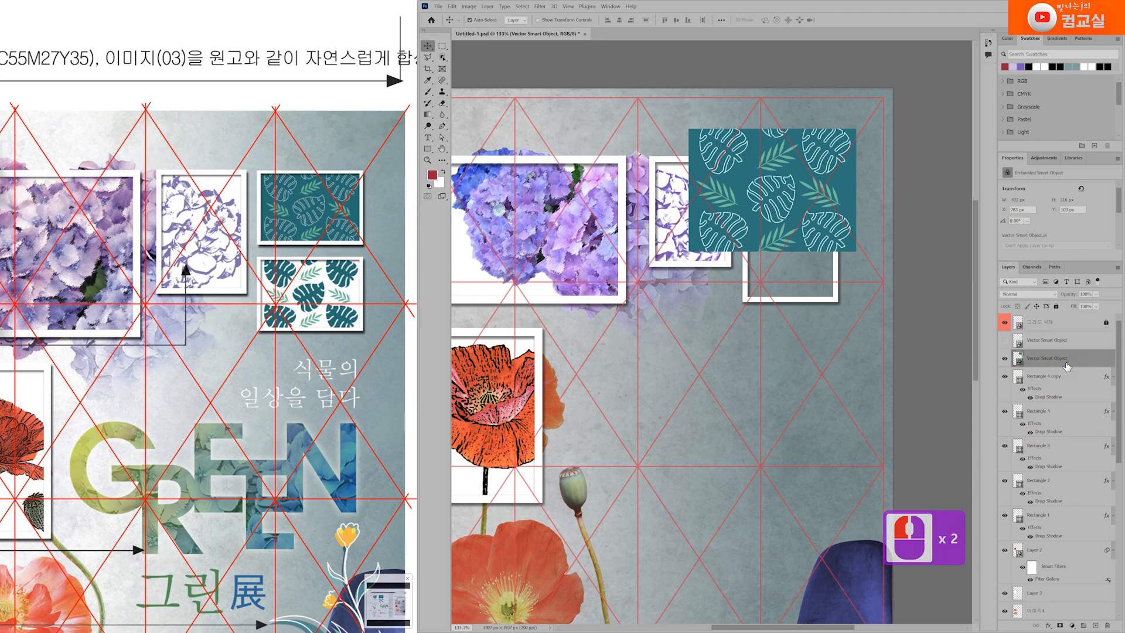
pyautogui.moveTo(1053, 361); pyautogui.dragTo(1055, 437)
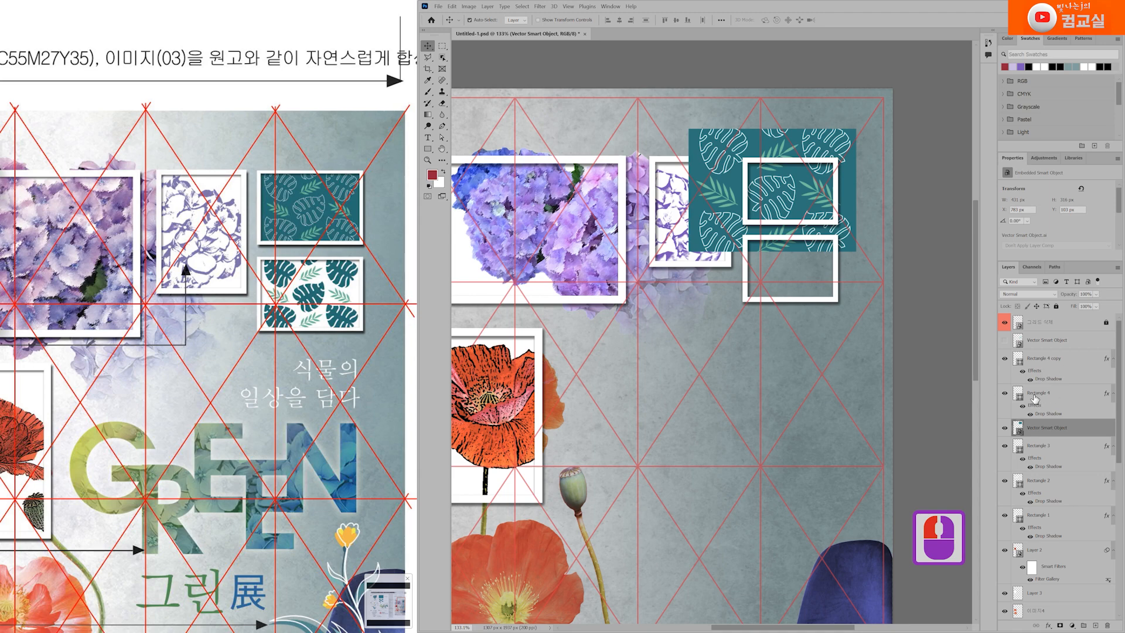
# Scale and position the teal leaf pattern so that it fills the opening of the upper small frame without extending past its edges
pyautogui.hotkey('ctrl', 't')
pyautogui.scroll(2, 818, 135)
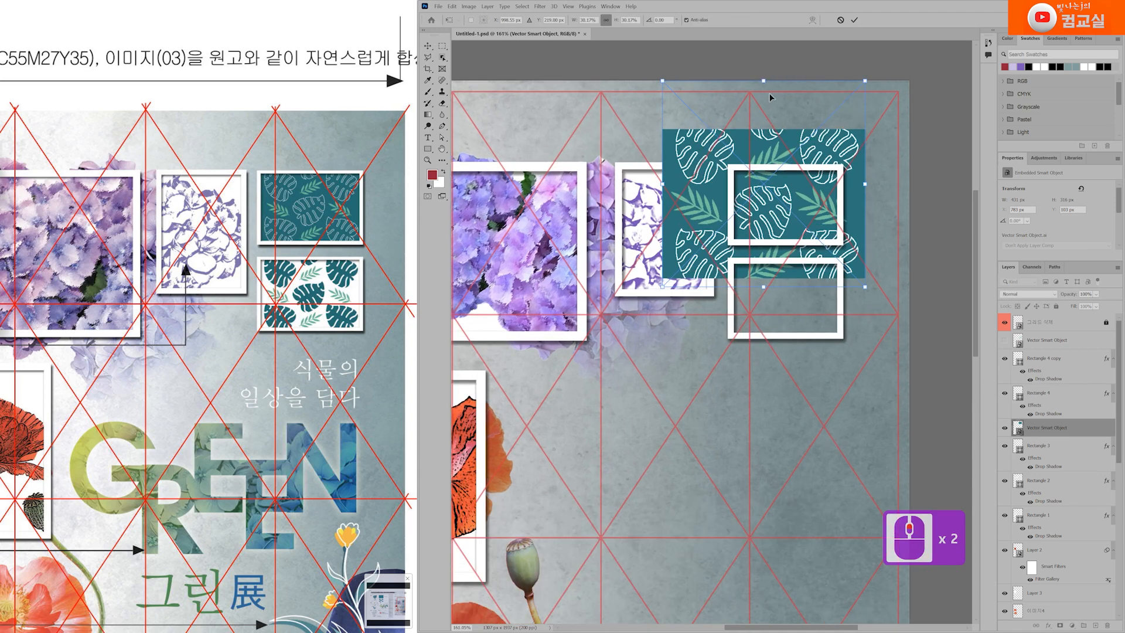
pyautogui.moveTo(765, 82); pyautogui.dragTo(765, 173)
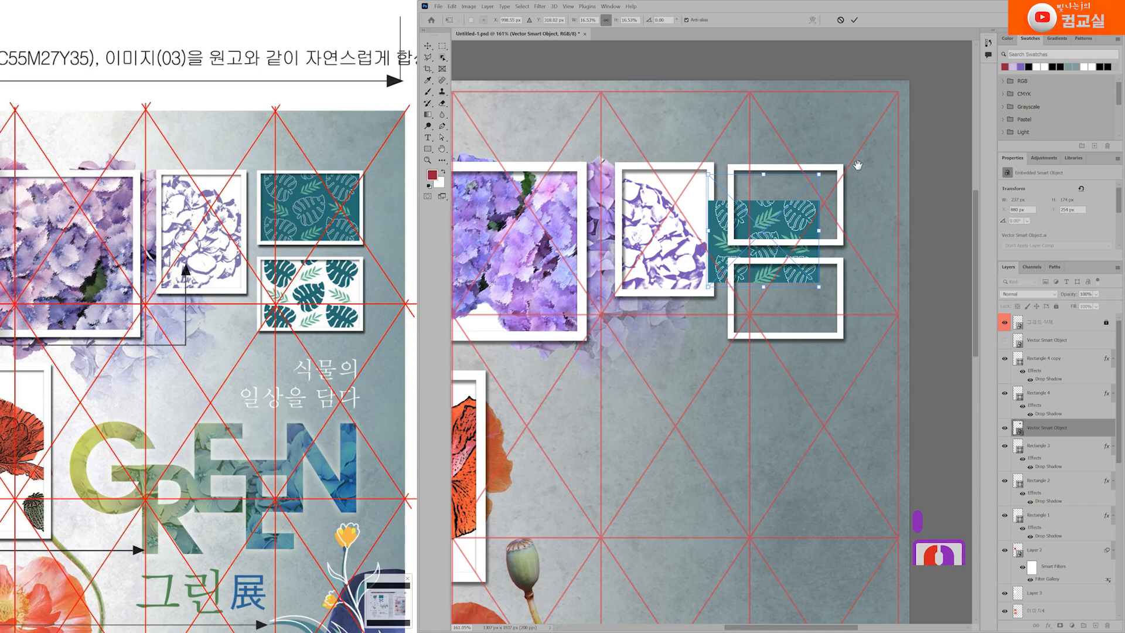
pyautogui.moveTo(854, 168); pyautogui.dragTo(719, 211)
pyautogui.scroll(4, 626, 269)
pyautogui.moveTo(649, 281); pyautogui.dragTo(697, 215)
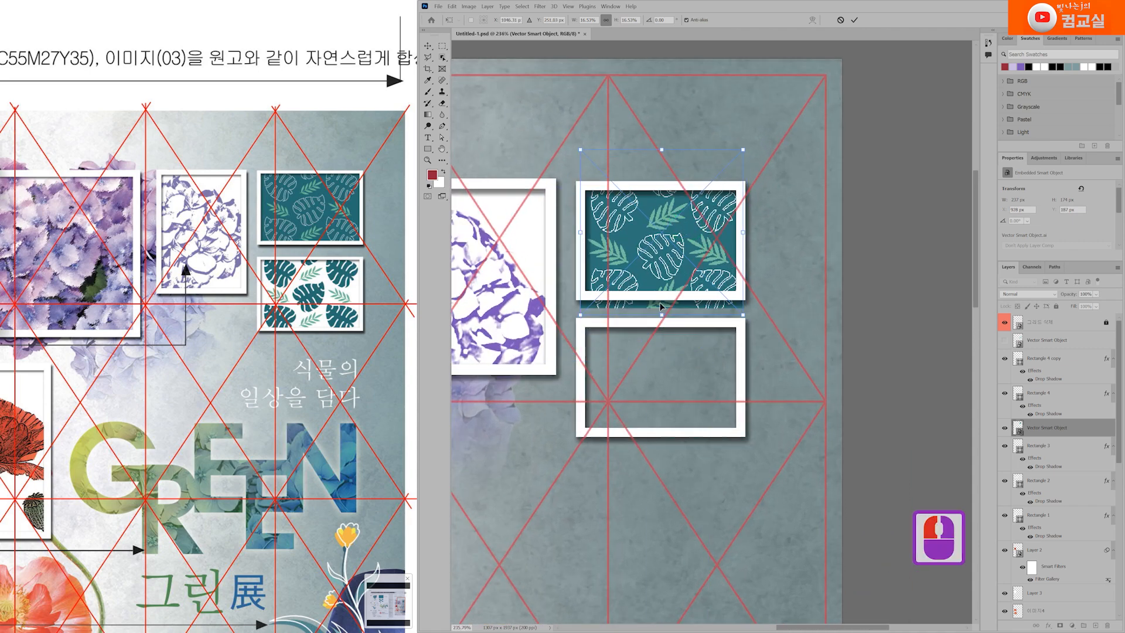
pyautogui.moveTo(663, 316); pyautogui.dragTo(661, 300)
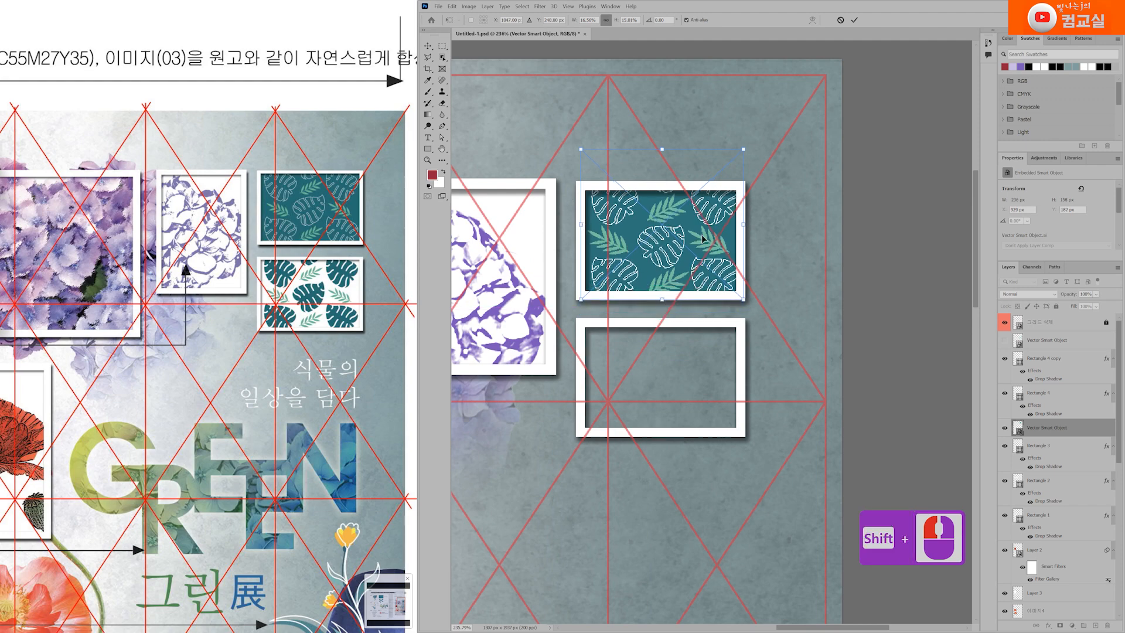
pyautogui.moveTo(664, 151); pyautogui.dragTo(664, 161)
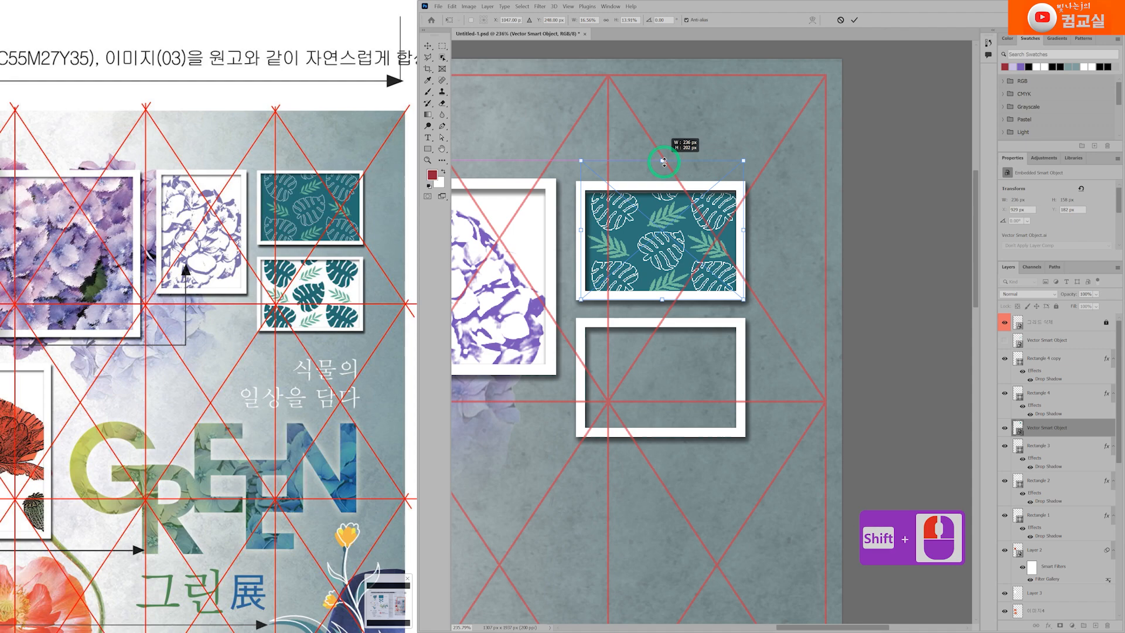
pyautogui.moveTo(664, 160); pyautogui.dragTo(664, 157)
pyautogui.press('Return')
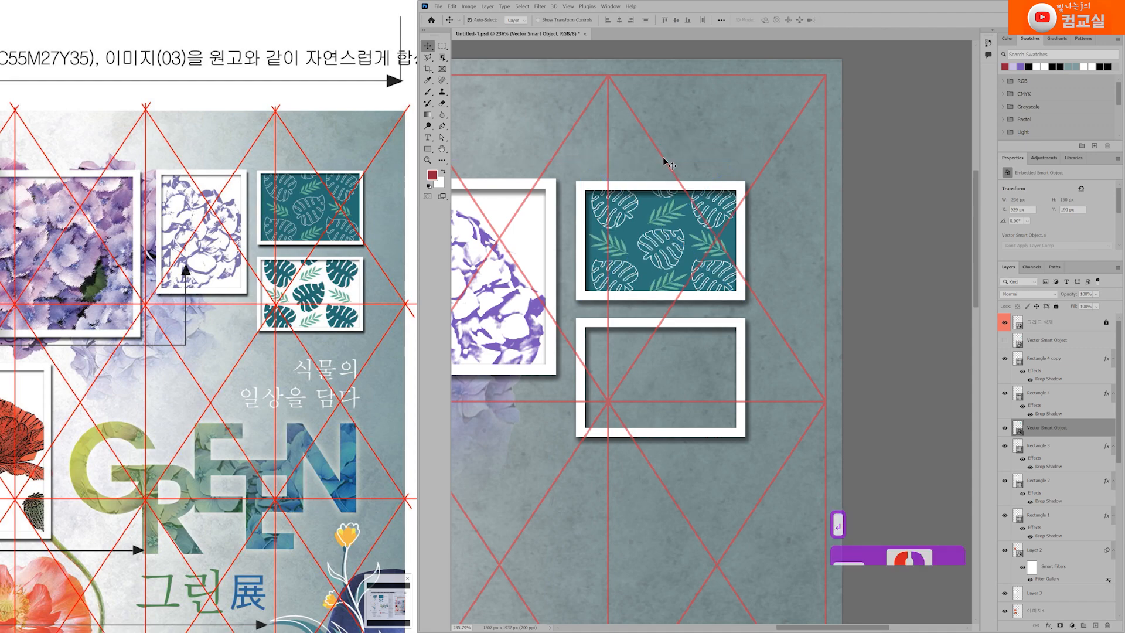
# Show the white pattern's layer again and move it below the Rectangle 4 copy frame layer
pyautogui.click(1046, 345)
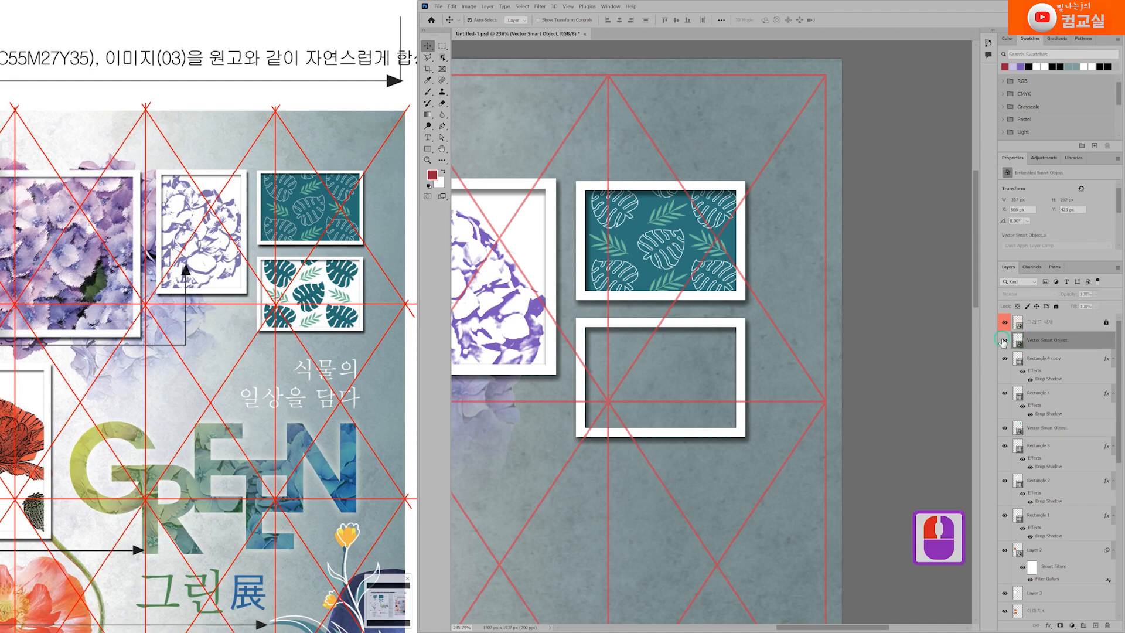
pyautogui.click(1004, 340)
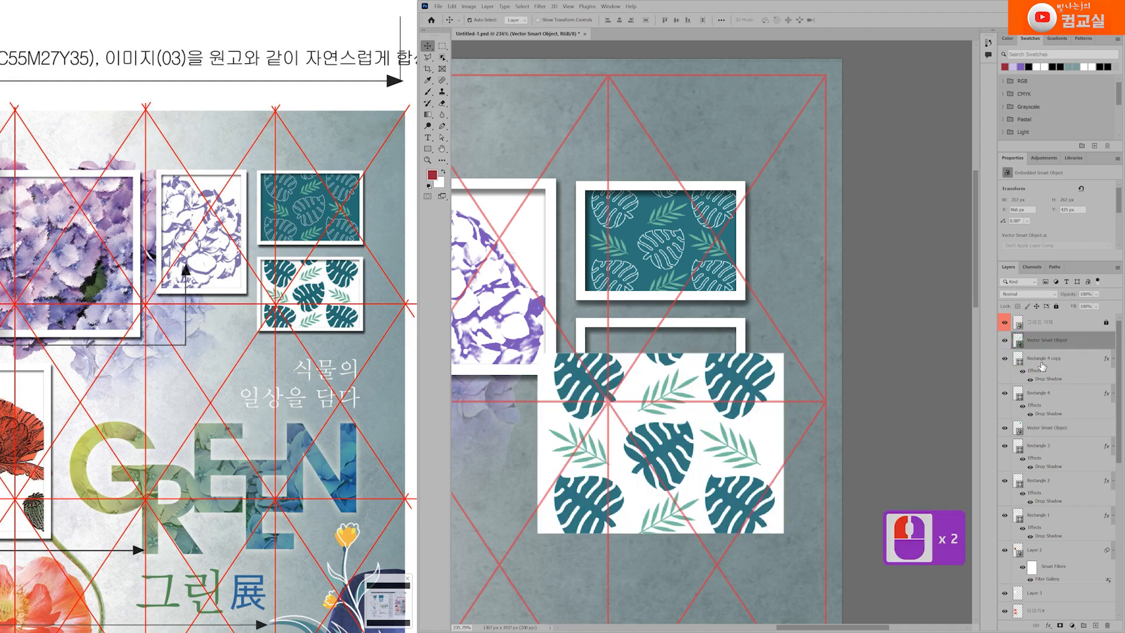
pyautogui.moveTo(1053, 344); pyautogui.dragTo(1063, 393)
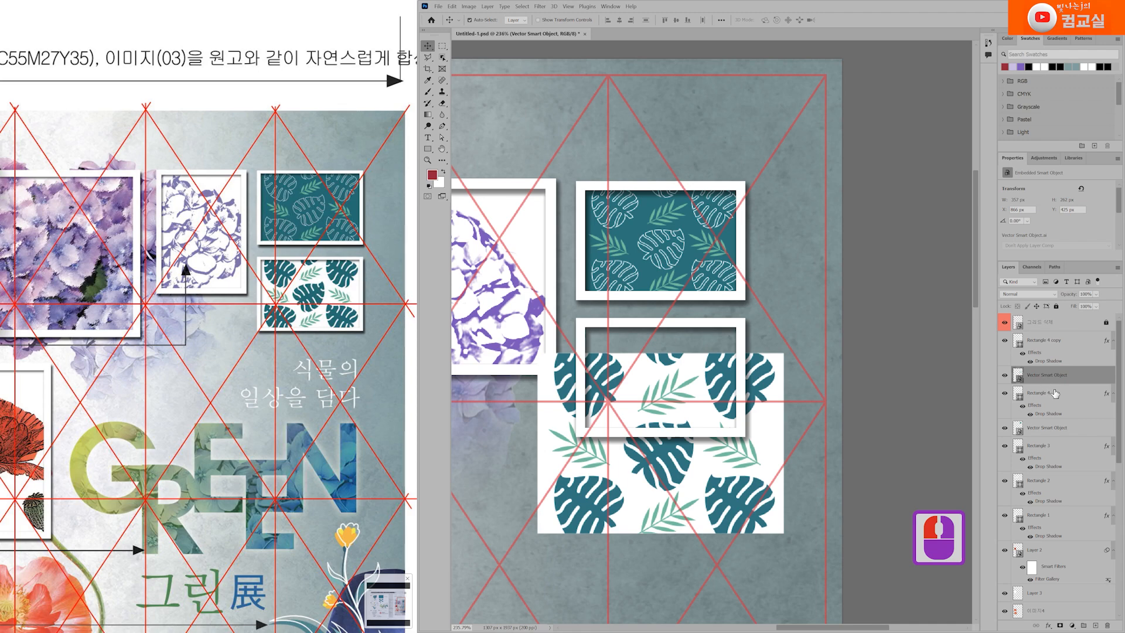
# Scale and stretch the white leaf pattern so that it fills the opening of the lower small frame
pyautogui.hotkey('ctrl', 't')
pyautogui.moveTo(659, 296); pyautogui.dragTo(660, 448)
pyautogui.moveTo(671, 521); pyautogui.dragTo(695, 397)
pyautogui.moveTo(620, 360); pyautogui.dragTo(581, 360)
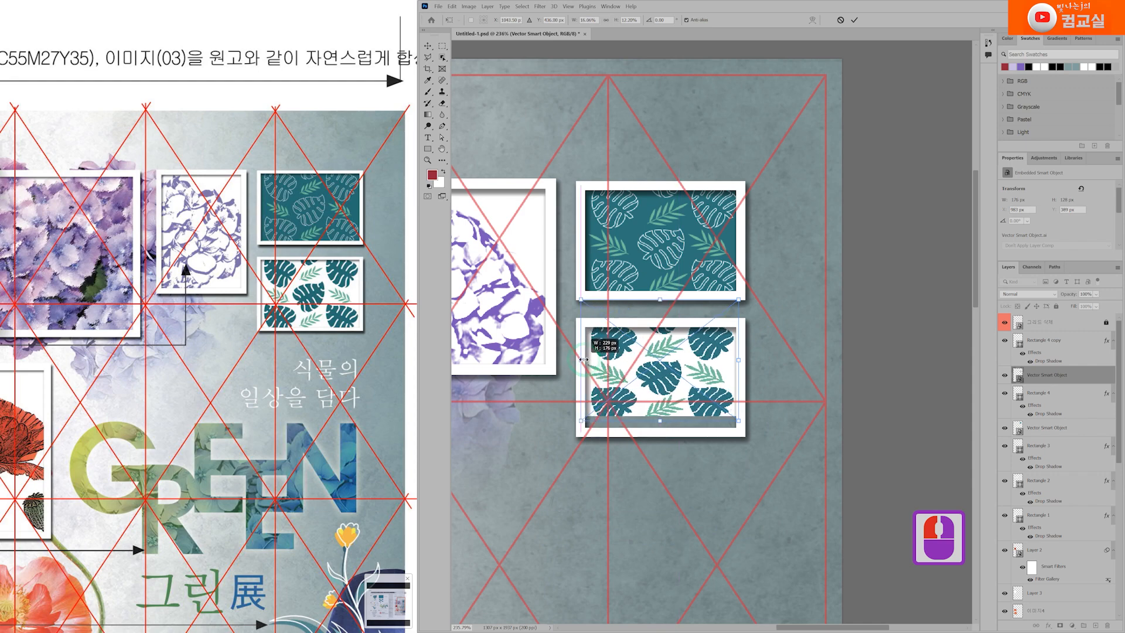
pyautogui.moveTo(661, 421); pyautogui.dragTo(669, 434)
pyautogui.keyDown('shift'); pyautogui.click(670, 434); pyautogui.keyUp('shift')
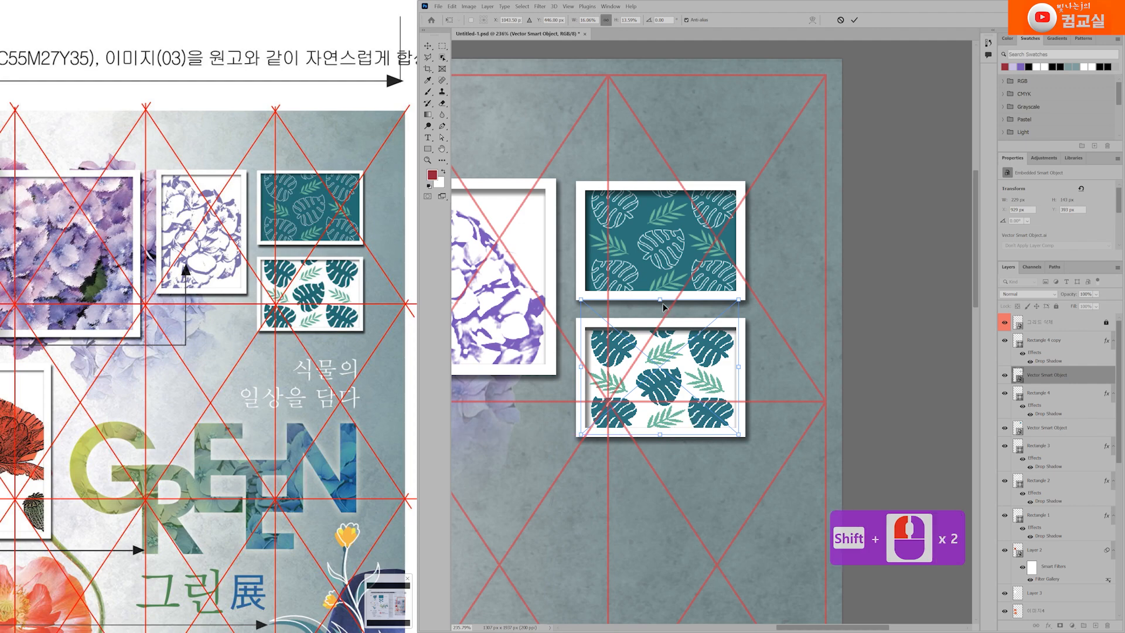
pyautogui.moveTo(660, 300); pyautogui.dragTo(661, 295)
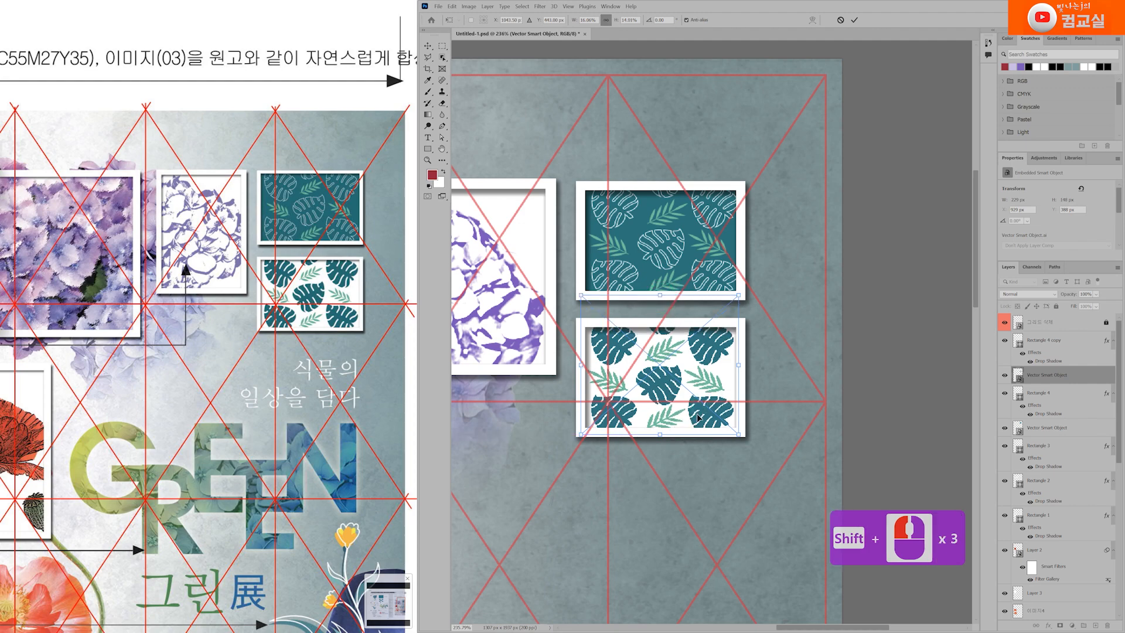
pyautogui.press('Return')
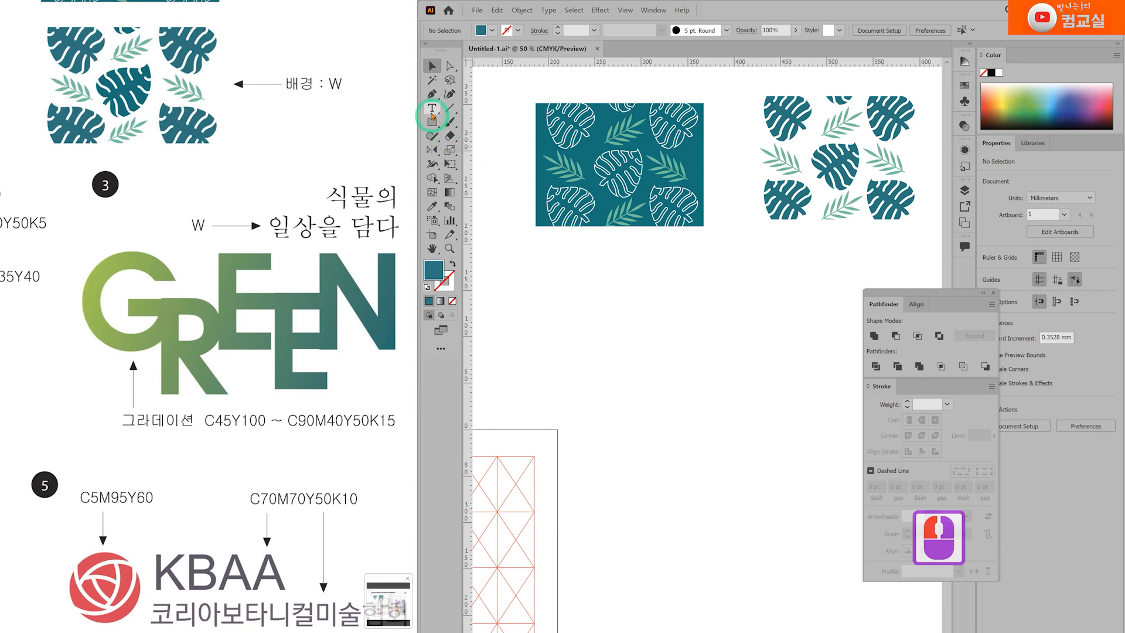
# Switch to Illustrator and add the two-line text "식물의 / 일상을 담다" beside the artboard
pyautogui.click(432, 108)
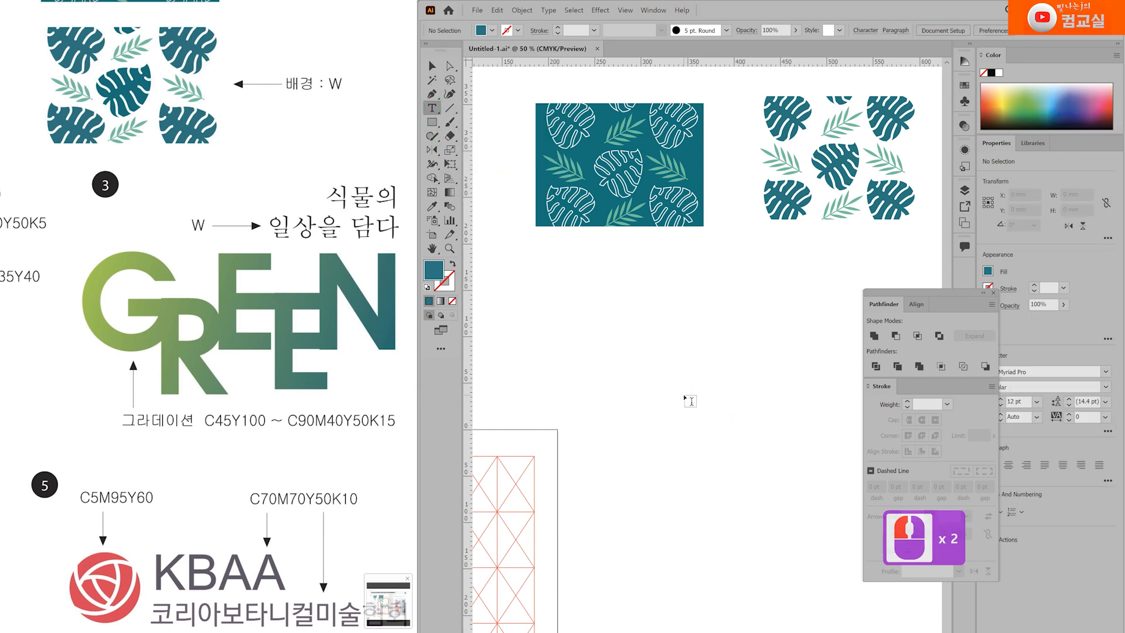
pyautogui.scroll(2, 658, 164)
pyautogui.hscroll(2, 592, 289)
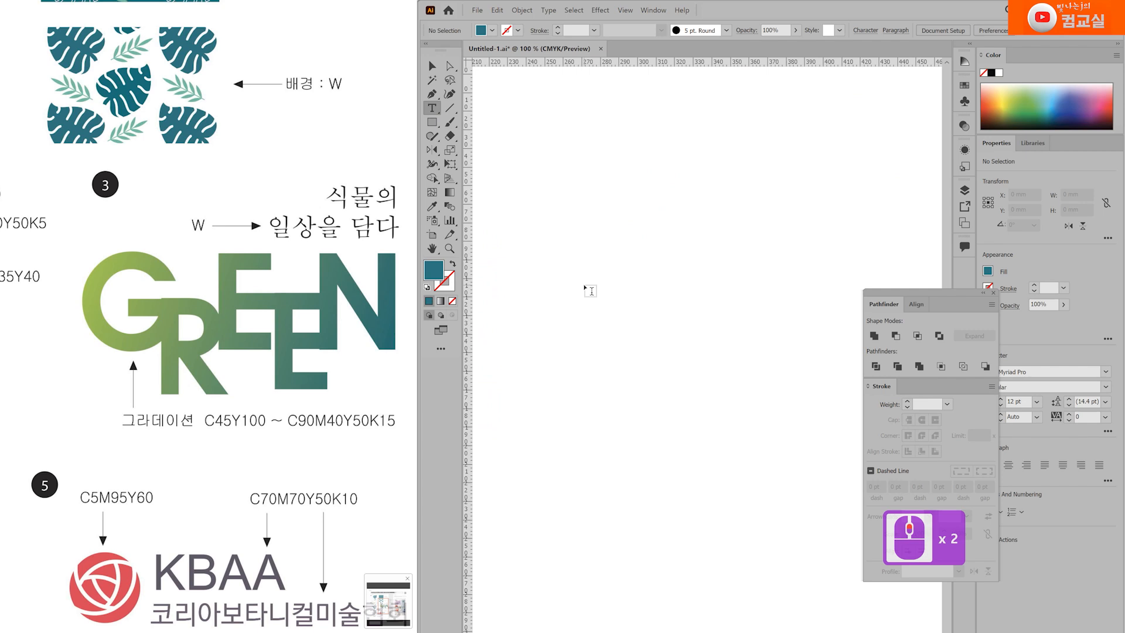
pyautogui.scroll(2, 779, 213)
pyautogui.click(702, 218)
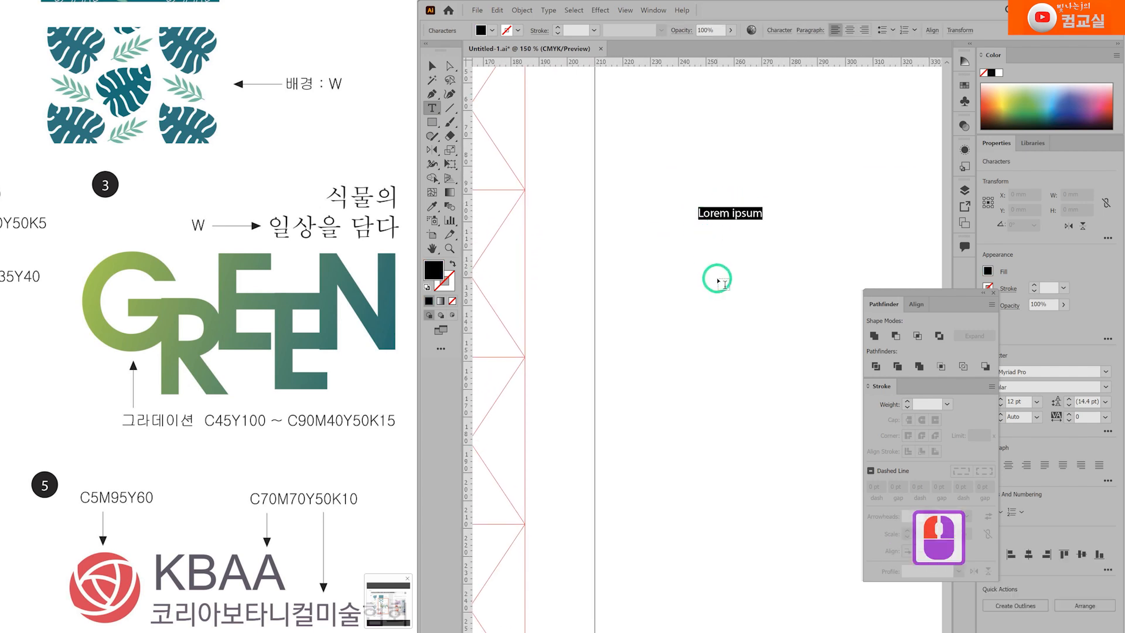
pyautogui.press('Hangul')
pyautogui.write('식물의')
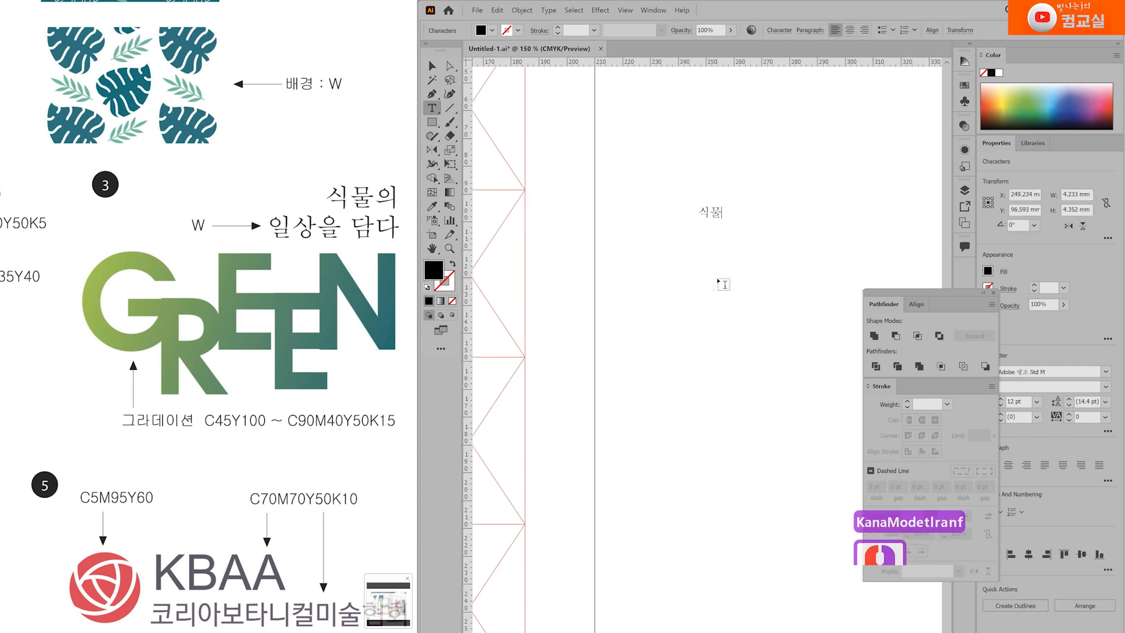
pyautogui.press('Return')
pyautogui.write('일상을 담ㄷ')
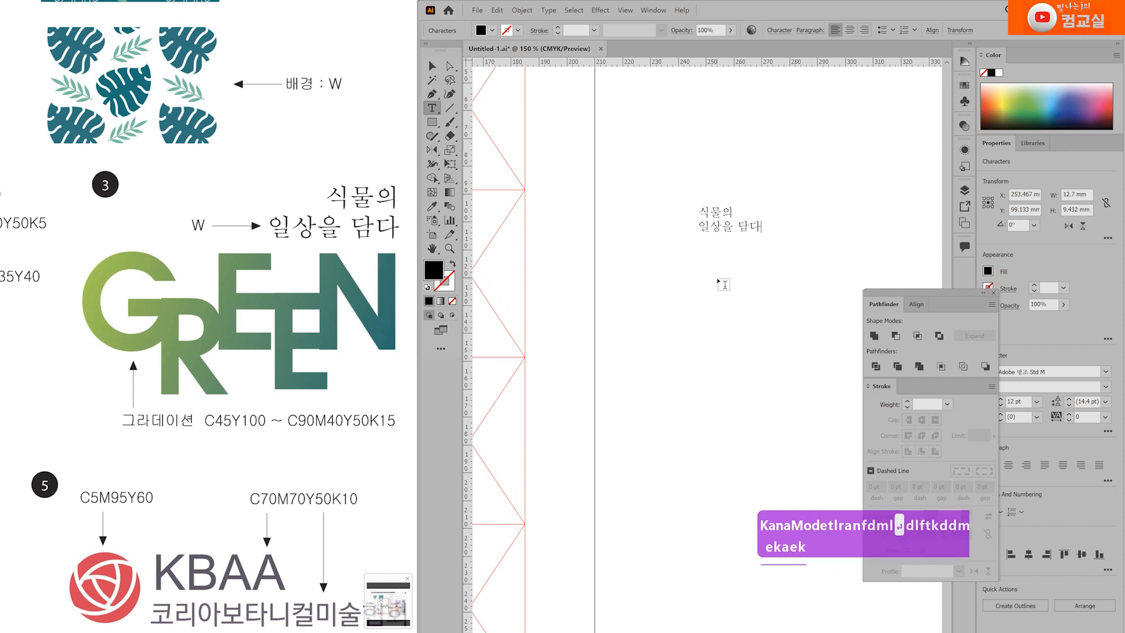
# Enlarge the two-line Korean text to about 30.6 pt, right-align it and reposition it beside the artboard
pyautogui.press('ctrl')
pyautogui.moveTo(762, 235); pyautogui.dragTo(686, 266)
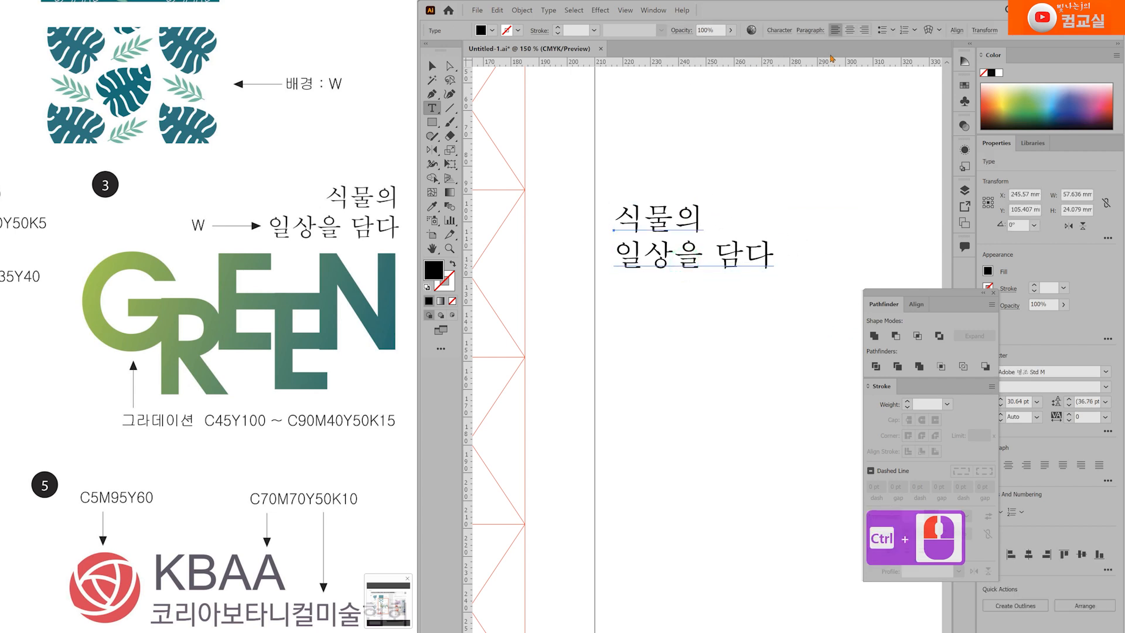
pyautogui.click(865, 31)
pyautogui.moveTo(565, 225); pyautogui.dragTo(726, 222)
# Open the character settings, move the two-line Korean text slightly higher and deselect it
pyautogui.hotkey('ctrl', 't')
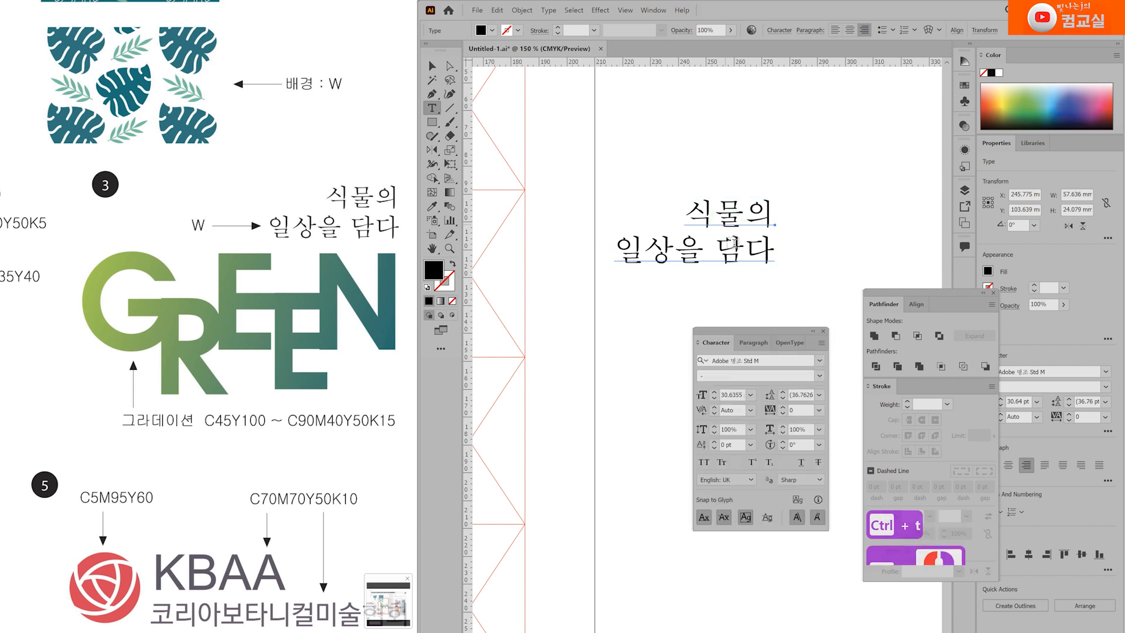
pyautogui.click(740, 361)
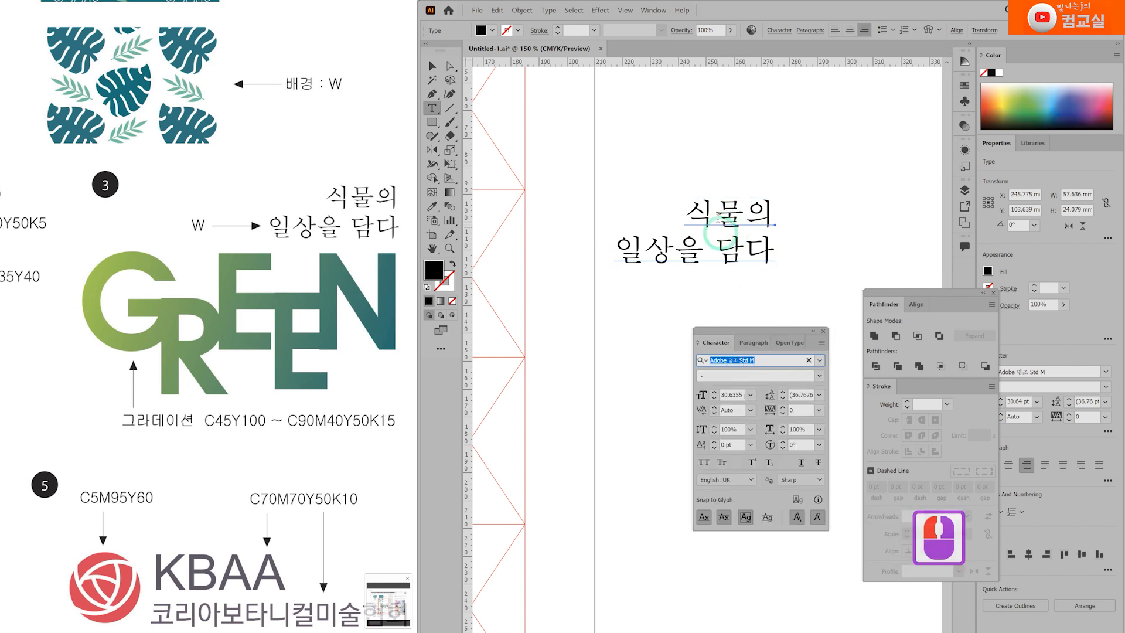
pyautogui.click(434, 67)
pyautogui.moveTo(694, 249); pyautogui.dragTo(694, 226)
pyautogui.moveTo(775, 335); pyautogui.dragTo(796, 382)
pyautogui.click(731, 297)
pyautogui.moveTo(733, 297); pyautogui.dragTo(674, 221)
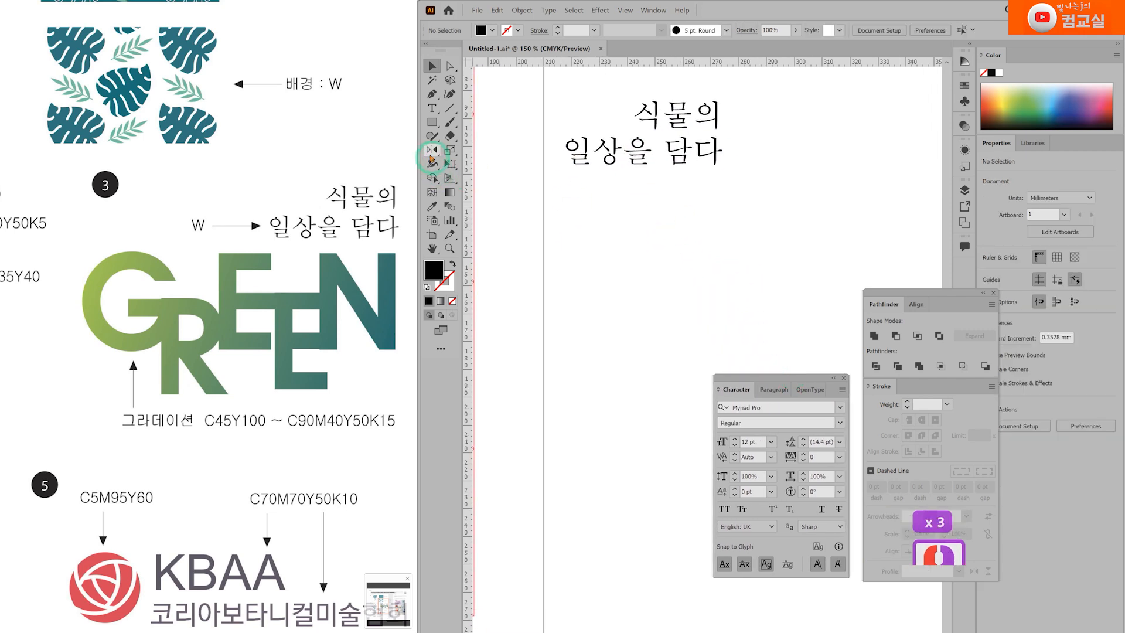
# Add the text "GREEN" below the two-line Korean text, enlarge it to about 81 pt and reposition it there
pyautogui.click(432, 108)
pyautogui.click(611, 247)
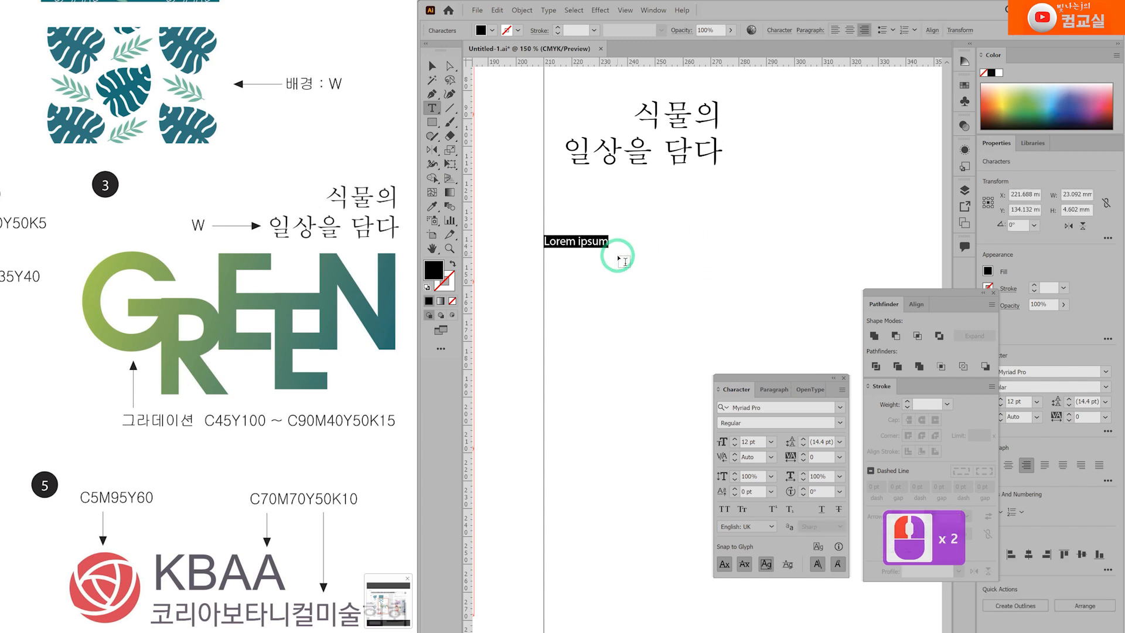
pyautogui.press('BackSpace')
pyautogui.press('Hangul')
pyautogui.write('GREEN')
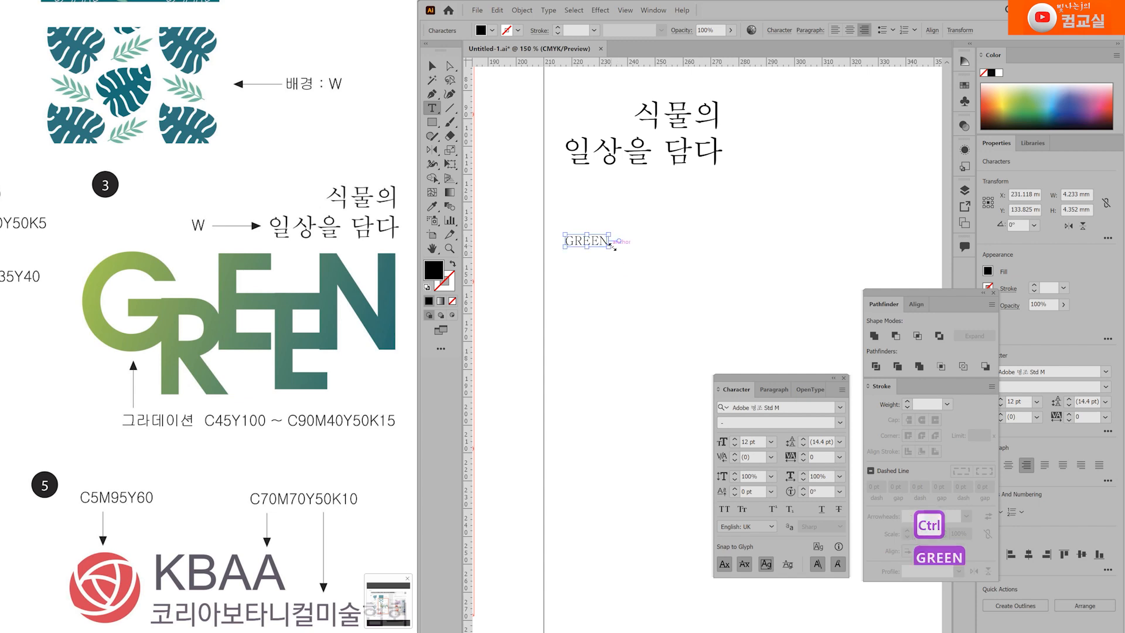
pyautogui.moveTo(611, 249); pyautogui.dragTo(821, 352)
pyautogui.keyDown('ctrl'); pyautogui.click(773, 310); pyautogui.keyUp('ctrl')
pyautogui.moveTo(773, 311); pyautogui.dragTo(706, 302)
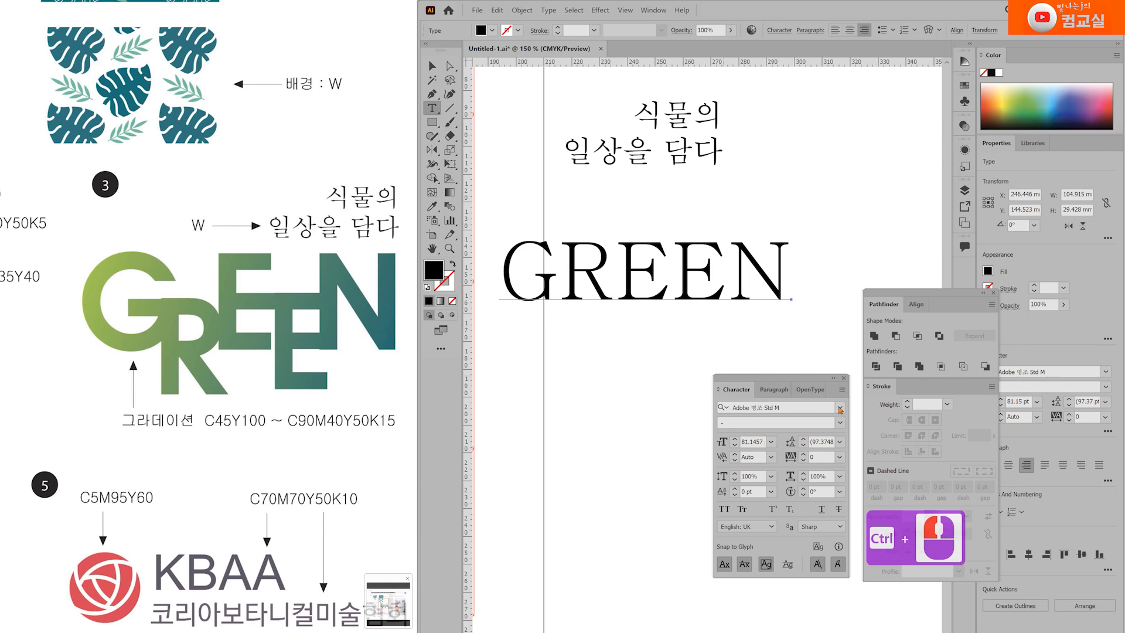
# Set the font of the word GREEN to Century Gothic Bold
pyautogui.click(841, 408)
pyautogui.scroll(11, 848, 334)
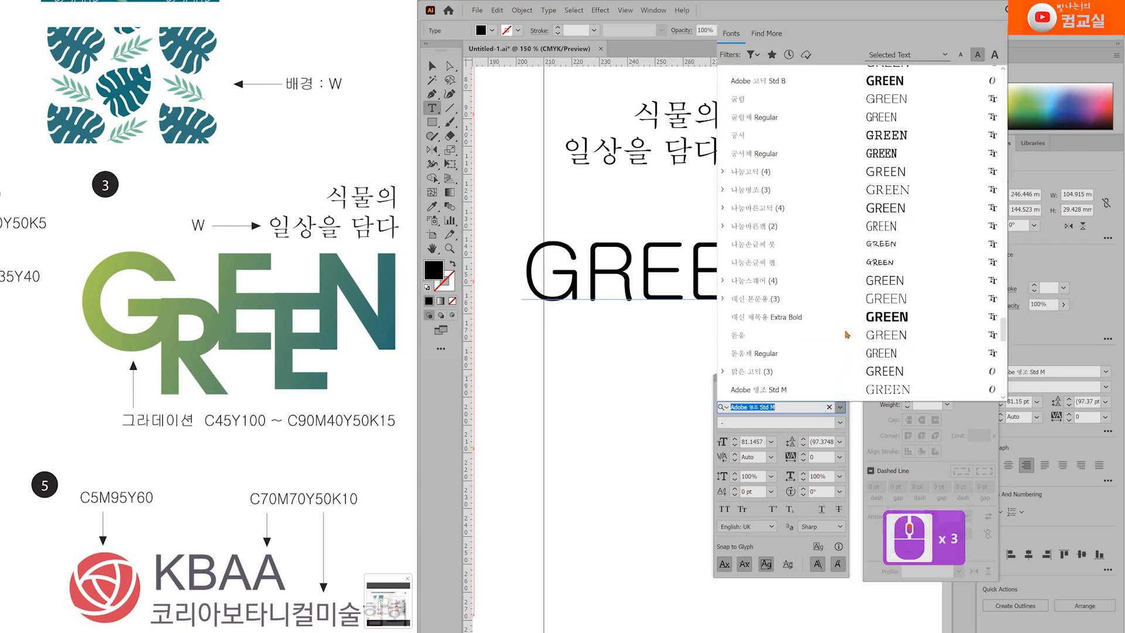
pyautogui.scroll(16, 847, 335)
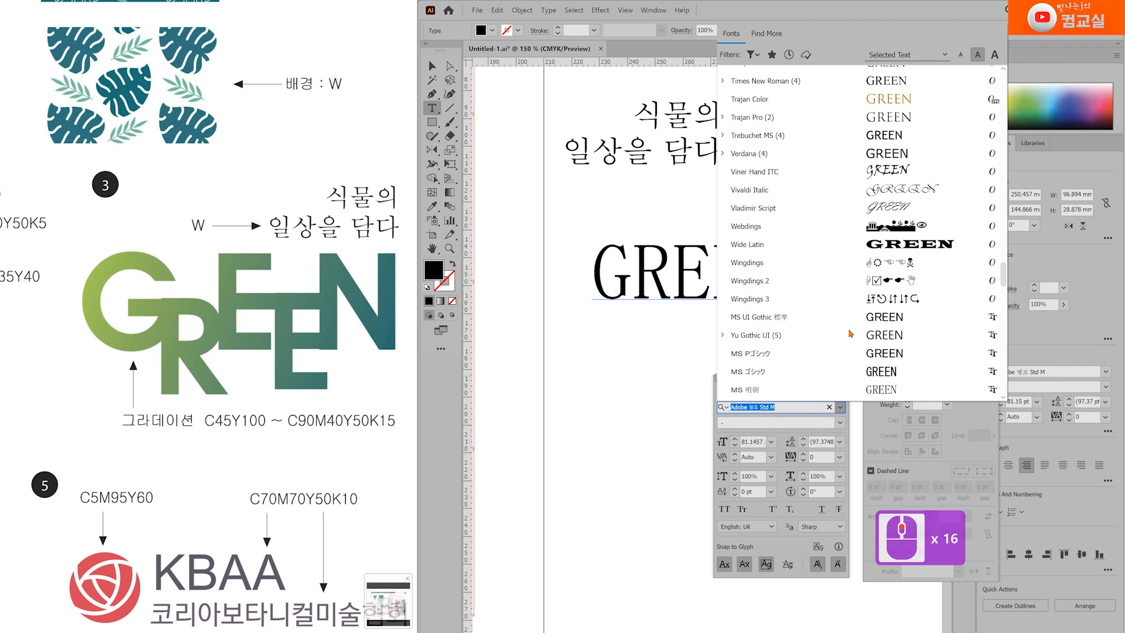
pyautogui.scroll(10, 764, 225)
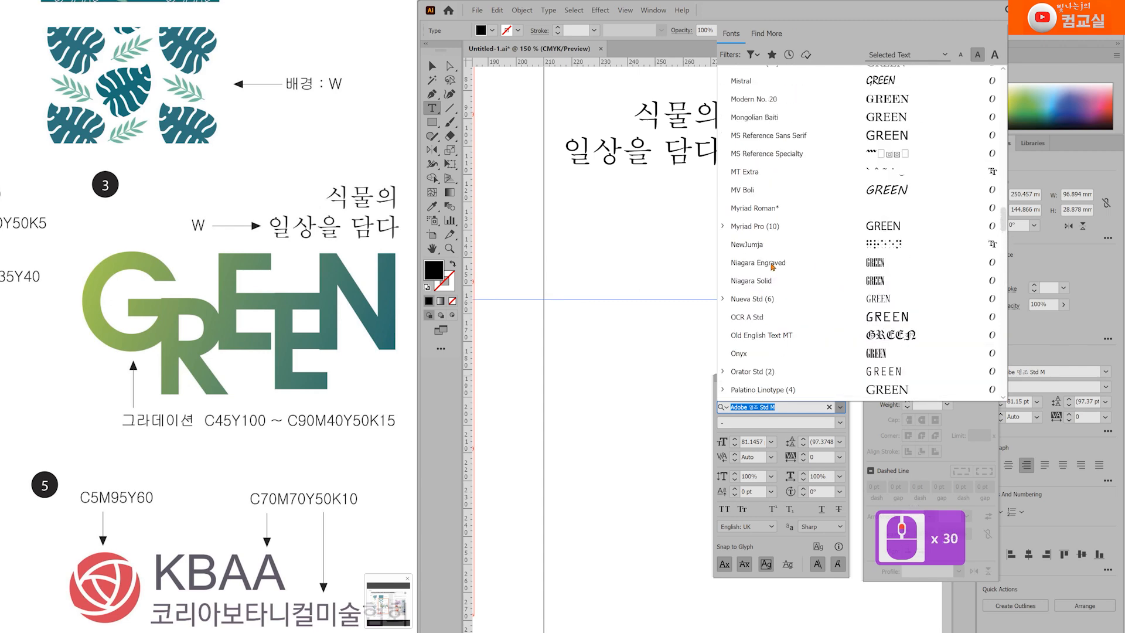
pyautogui.scroll(9, 760, 170)
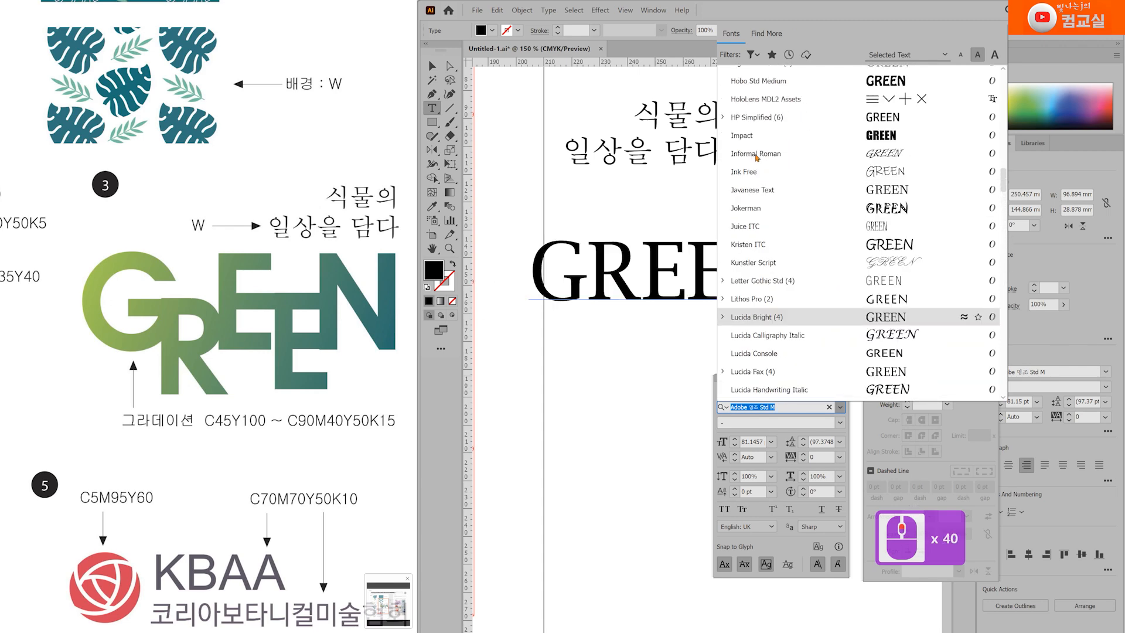
pyautogui.scroll(5, 764, 207)
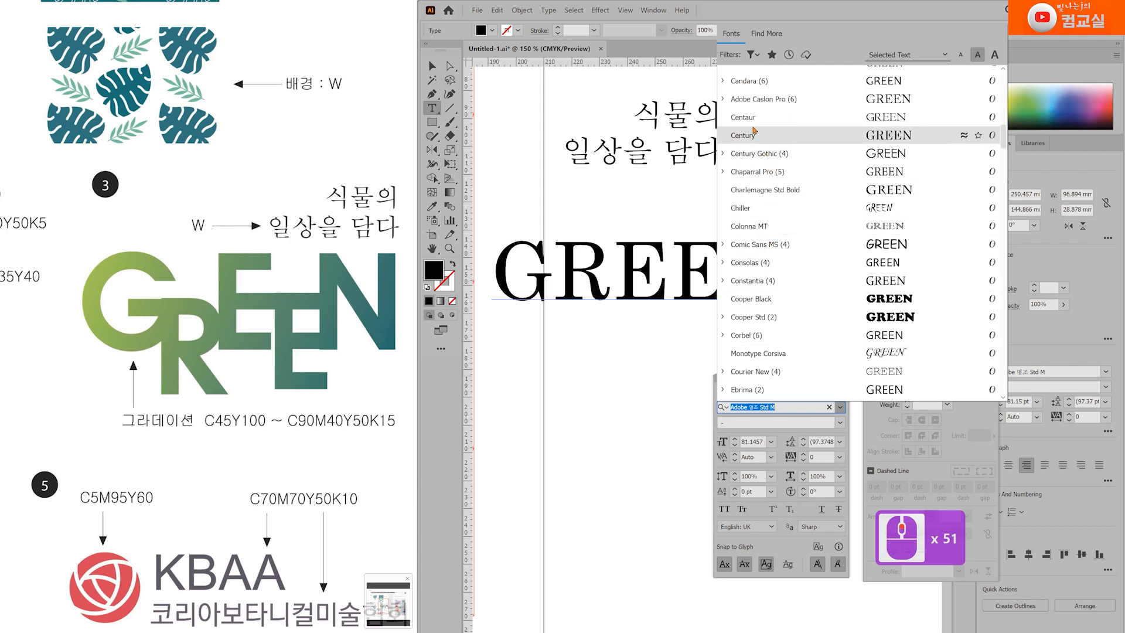
pyautogui.click(726, 156)
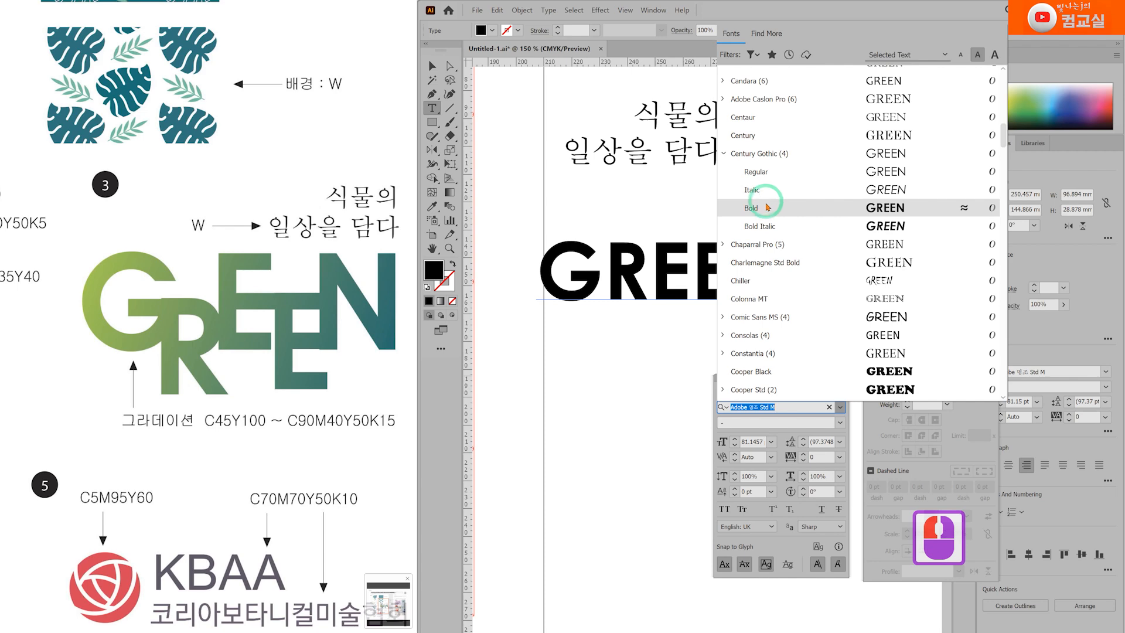
pyautogui.click(765, 206)
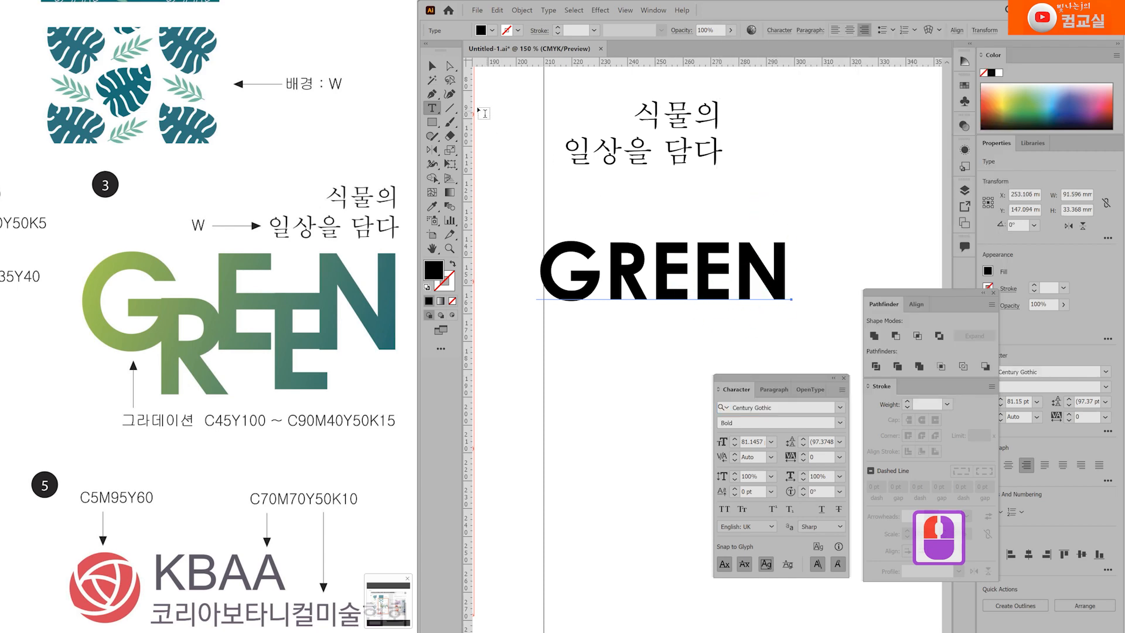
pyautogui.click(435, 65)
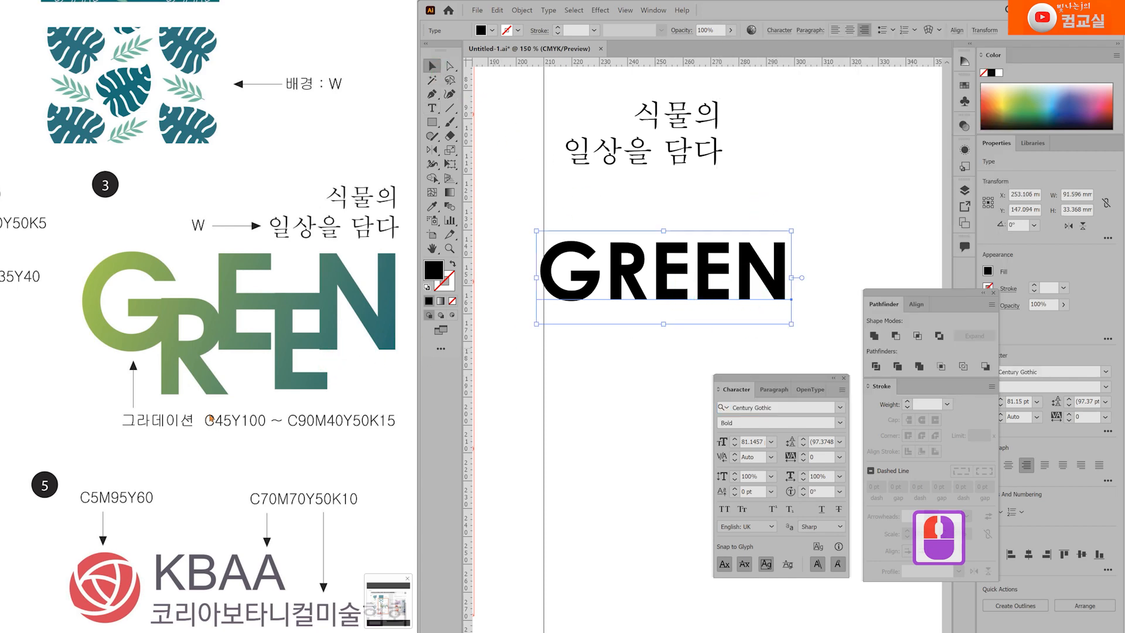
# Check the GREEN title's placement in the reference poster and move the word onto the artboard, overlapping the right side of the red grid
pyautogui.click(258, 452)
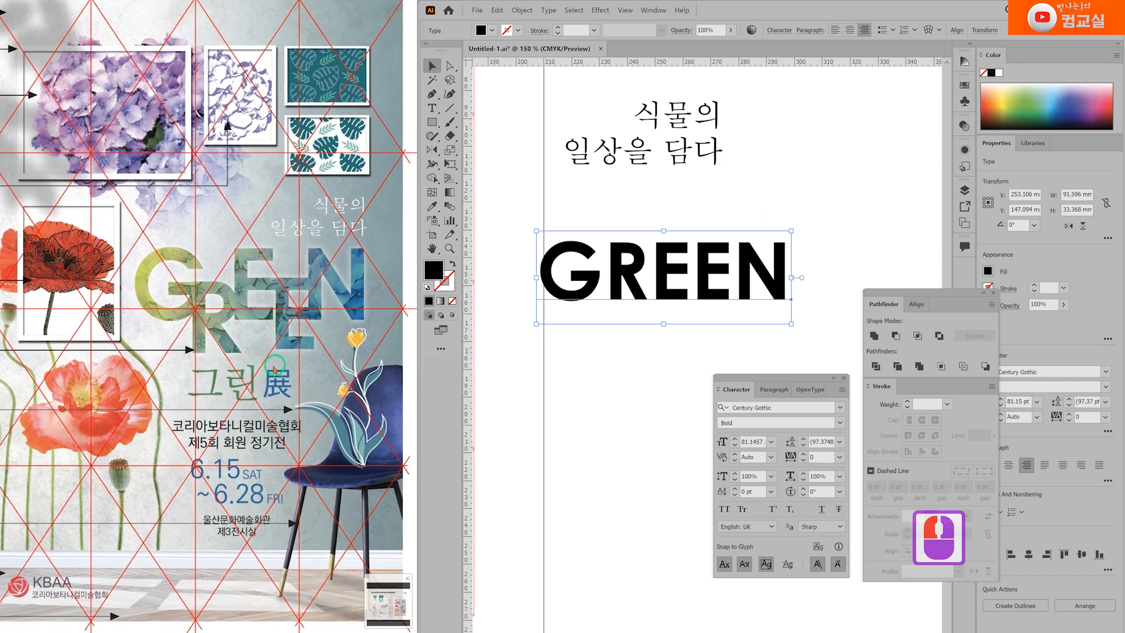
pyautogui.doubleClick(293, 302)
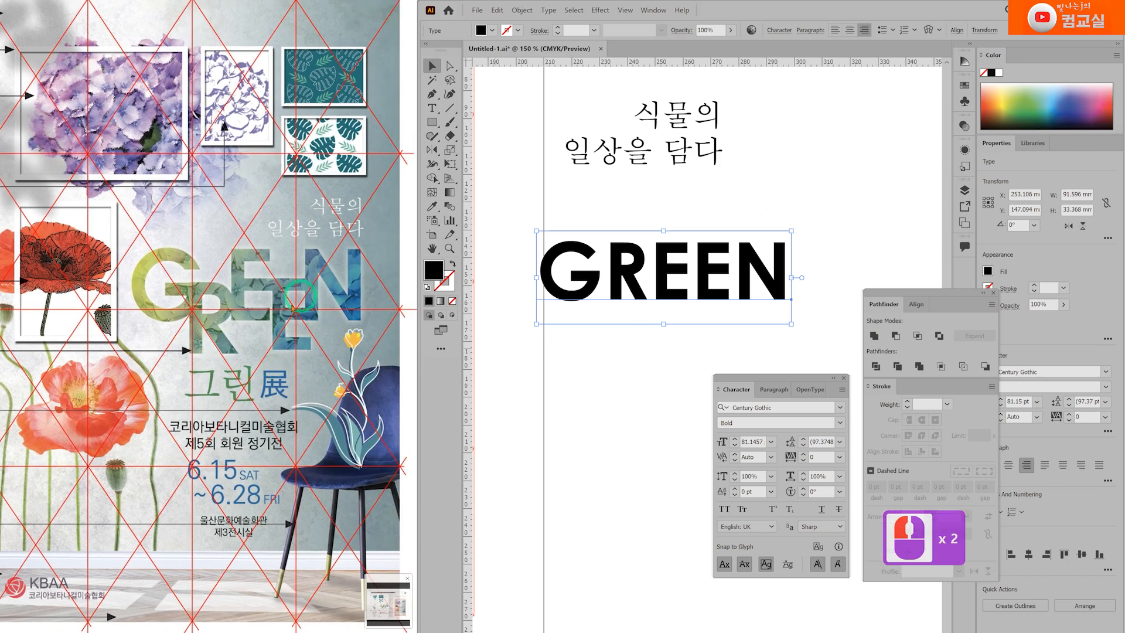
pyautogui.click(616, 402)
pyautogui.moveTo(616, 402); pyautogui.dragTo(773, 319)
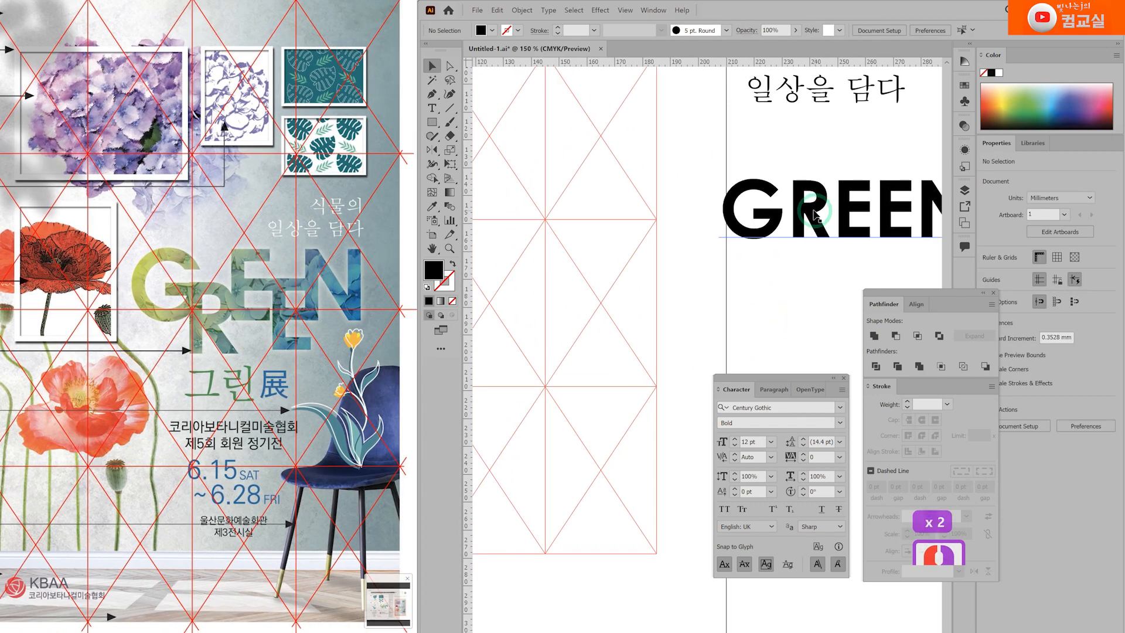
pyautogui.moveTo(797, 253); pyautogui.dragTo(582, 268)
pyautogui.click(577, 279)
pyautogui.scroll(-3, 577, 279)
pyautogui.moveTo(573, 322); pyautogui.dragTo(659, 372)
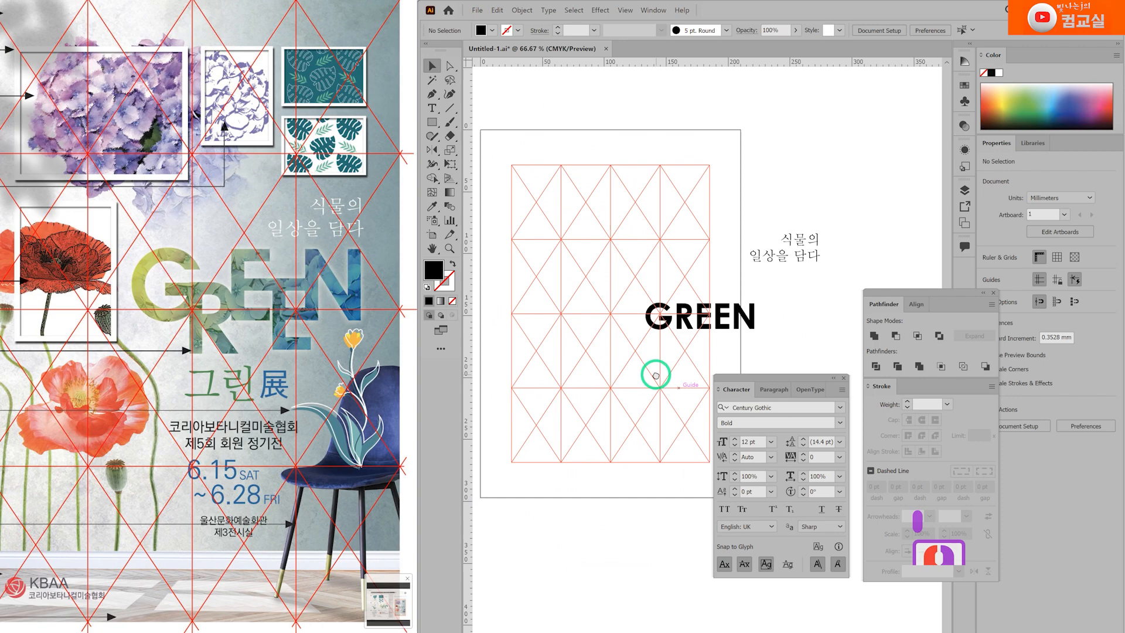
# Move the GREEN text into the red guide grid, near the grid's right edge
pyautogui.scroll(1, 677, 354)
pyautogui.moveTo(721, 316); pyautogui.dragTo(629, 289)
pyautogui.scroll(1, 653, 214)
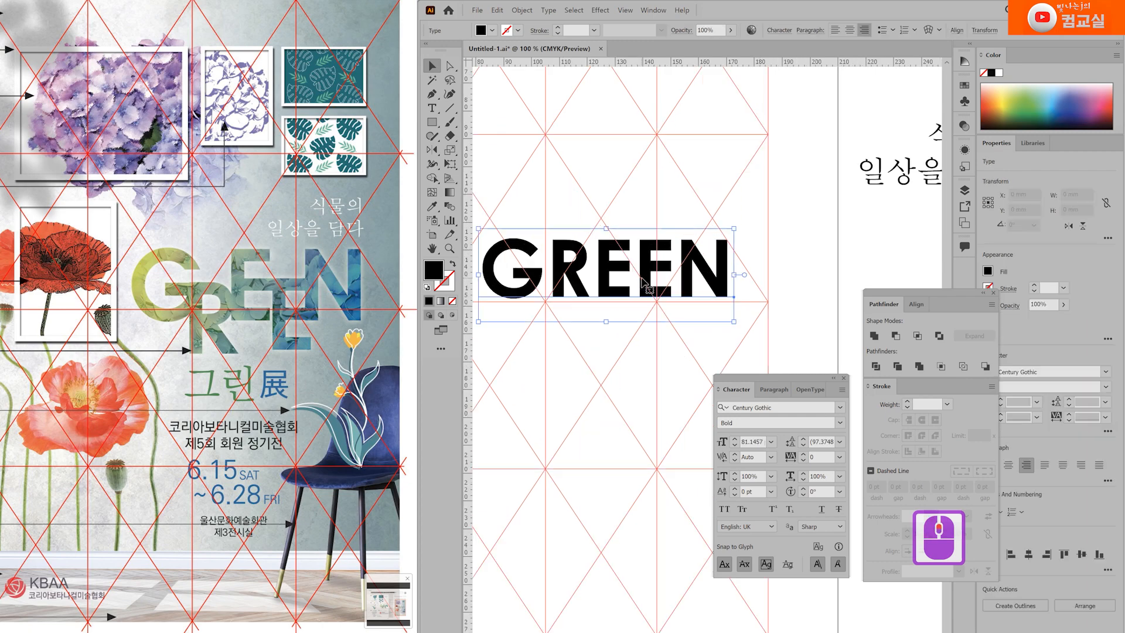
pyautogui.scroll(-2, 652, 214)
pyautogui.click(697, 273)
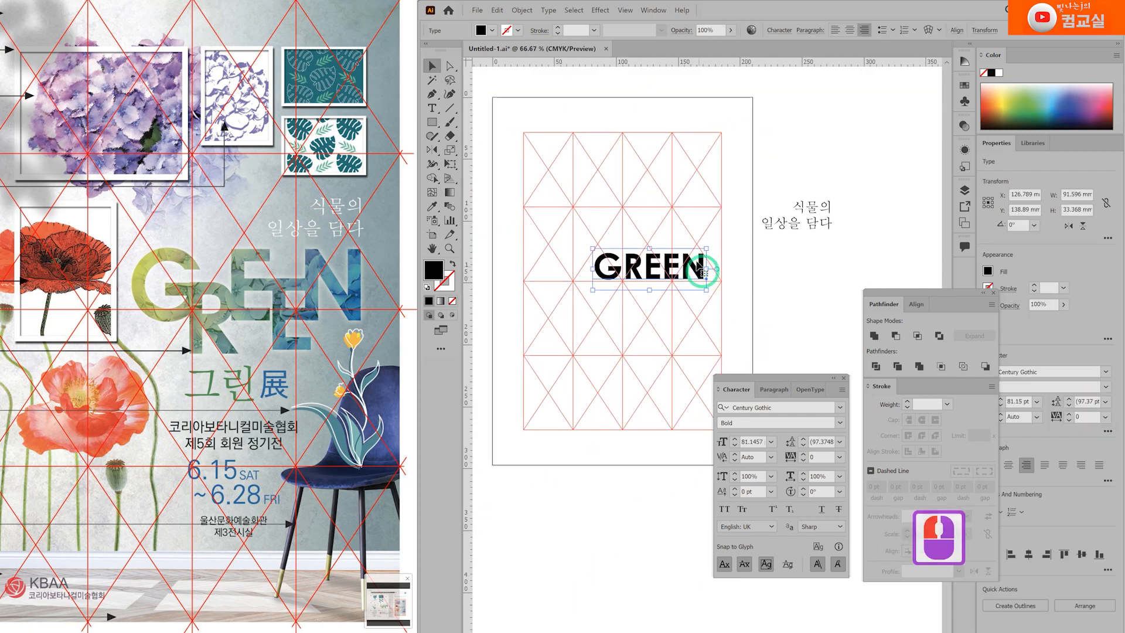
# Enlarge the GREEN text proportionally to about 118 mm wide and place it on the grid
pyautogui.scroll(1, 697, 276)
pyautogui.moveTo(547, 300); pyautogui.dragTo(498, 337)
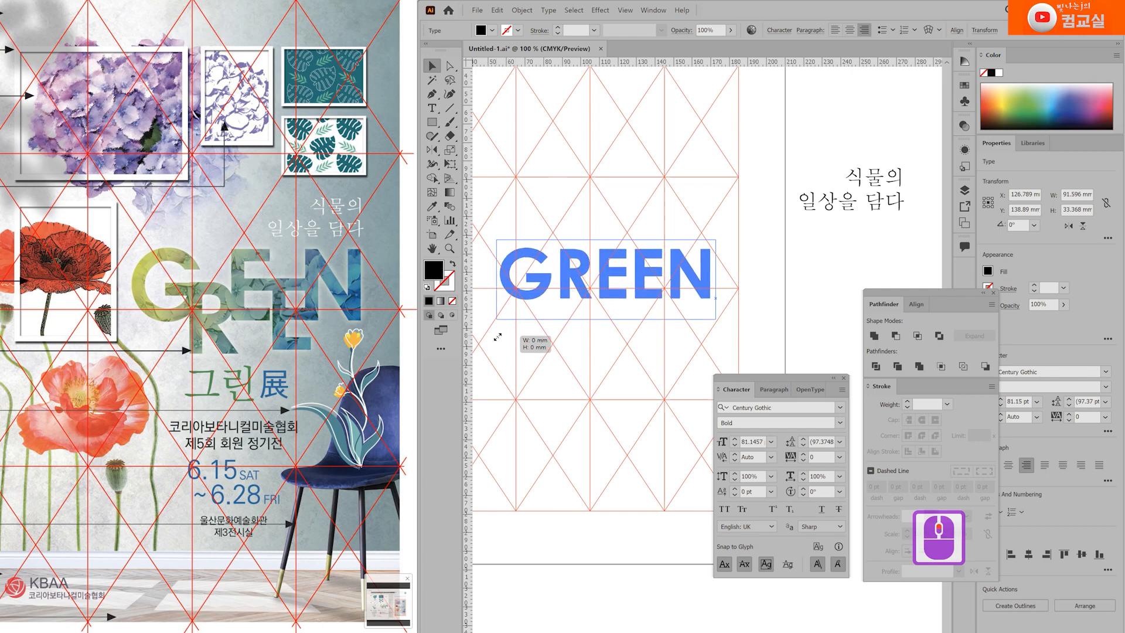
pyautogui.moveTo(498, 338); pyautogui.dragTo(497, 338)
pyautogui.scroll(1, 705, 282)
pyautogui.moveTo(692, 301); pyautogui.dragTo(696, 305)
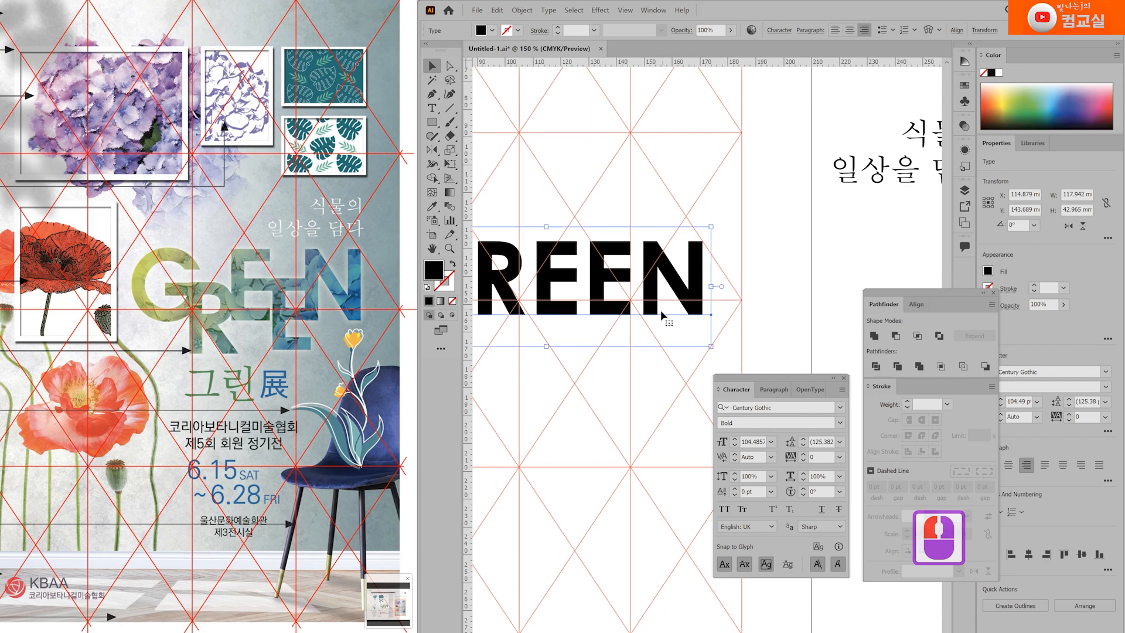
# Nudge the GREEN text up slightly and stretch its text frame to about 45 mm tall at the same width
pyautogui.scroll(-2, 662, 317)
pyautogui.scroll(3, 659, 318)
pyautogui.moveTo(673, 297); pyautogui.dragTo(667, 286)
pyautogui.moveTo(486, 361); pyautogui.dragTo(523, 371)
# Convert the GREEN text to outlines, ungroup the letters and deselect them
pyautogui.rightClick(633, 256)
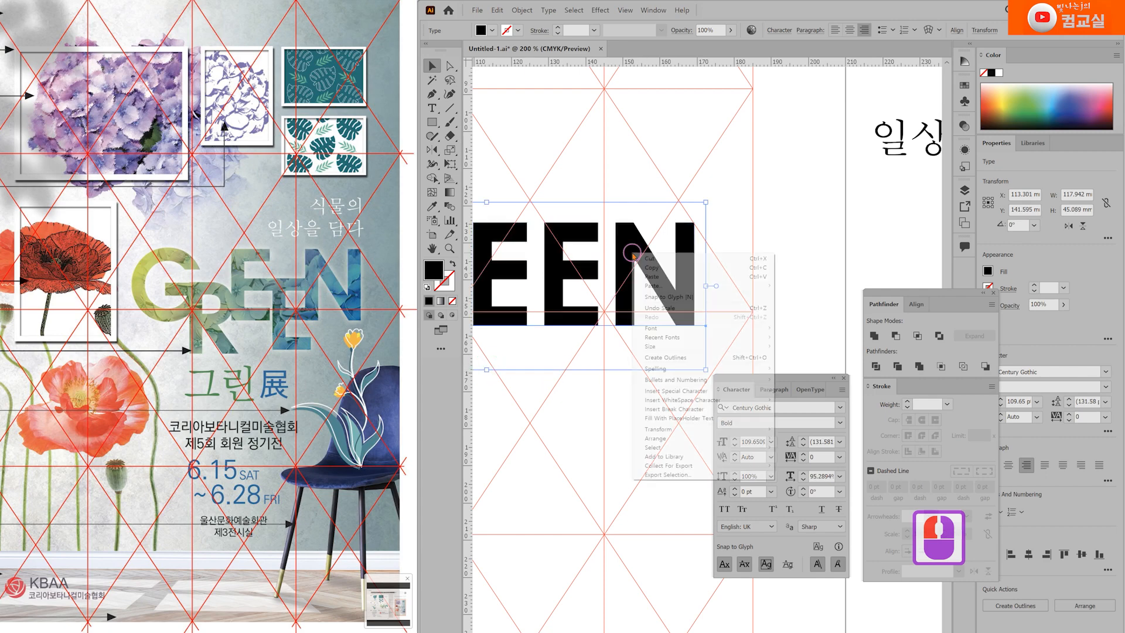
pyautogui.click(661, 358)
pyautogui.rightClick(643, 257)
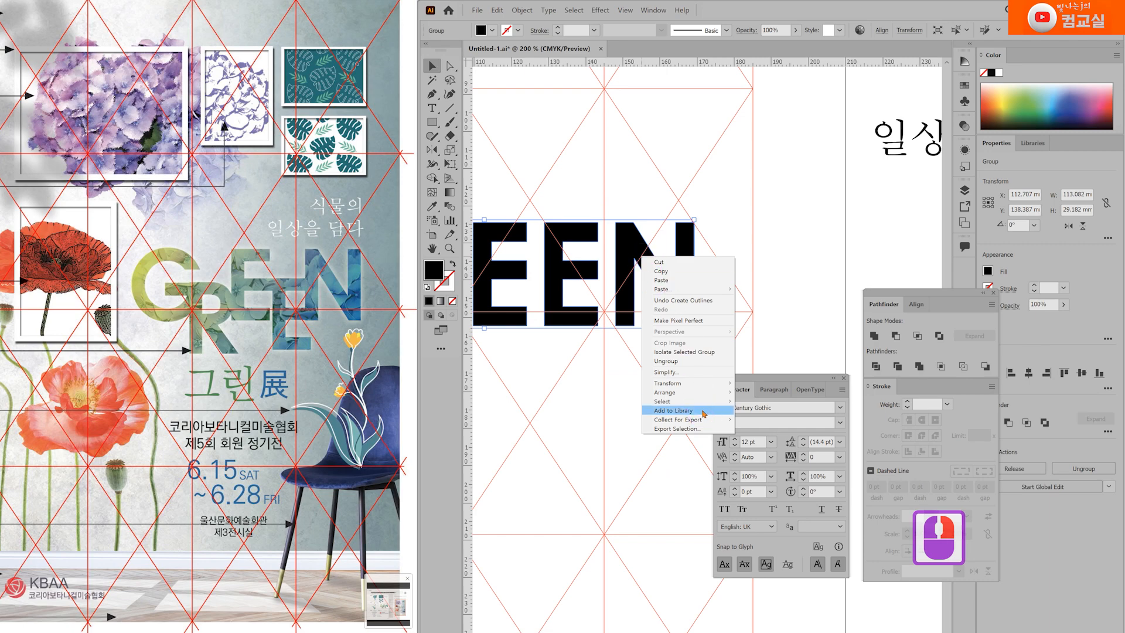
pyautogui.click(666, 361)
pyautogui.click(674, 395)
pyautogui.moveTo(598, 382); pyautogui.dragTo(634, 371)
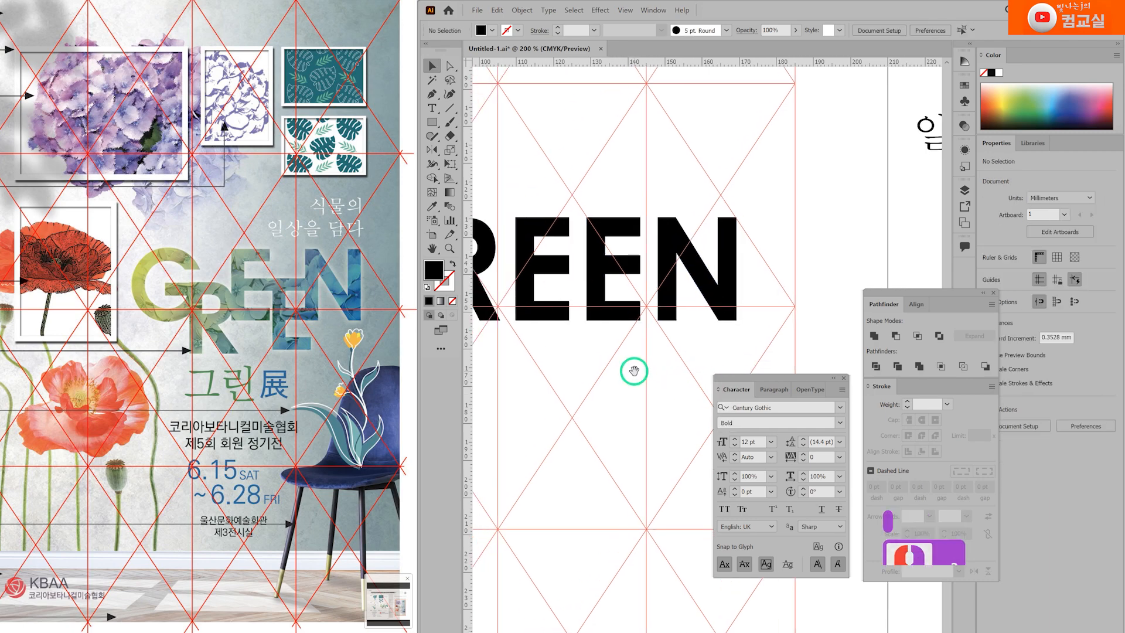
# Move the second E about 5 mm right and 12 mm down so its right edge meets the N's left edge
pyautogui.click(608, 316)
pyautogui.scroll(2, 622, 325)
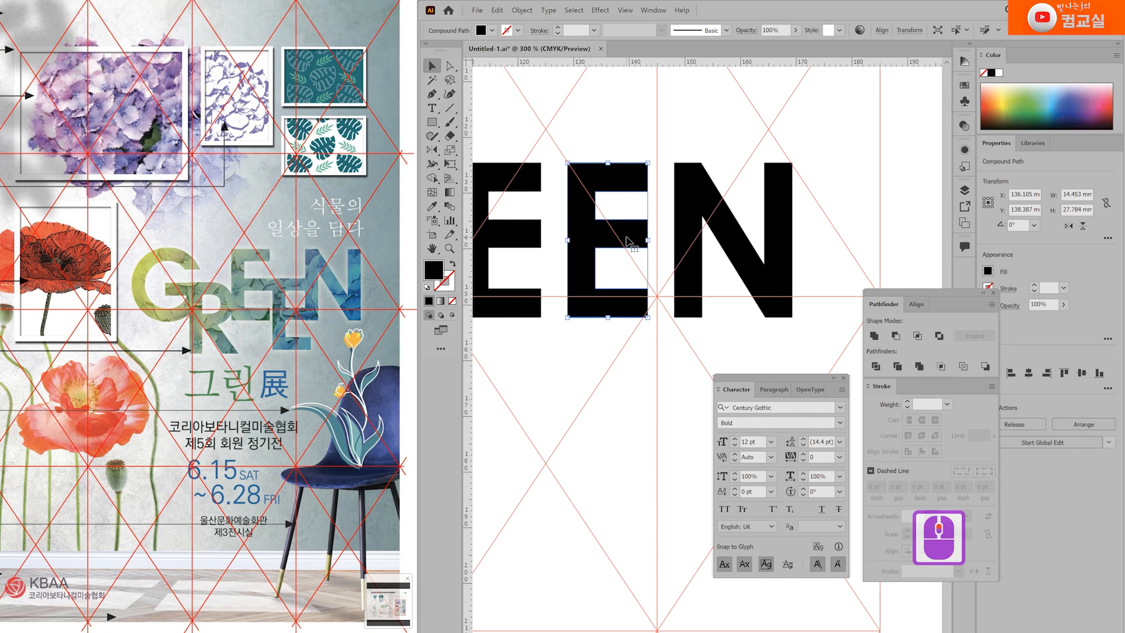
pyautogui.moveTo(629, 236); pyautogui.dragTo(655, 284)
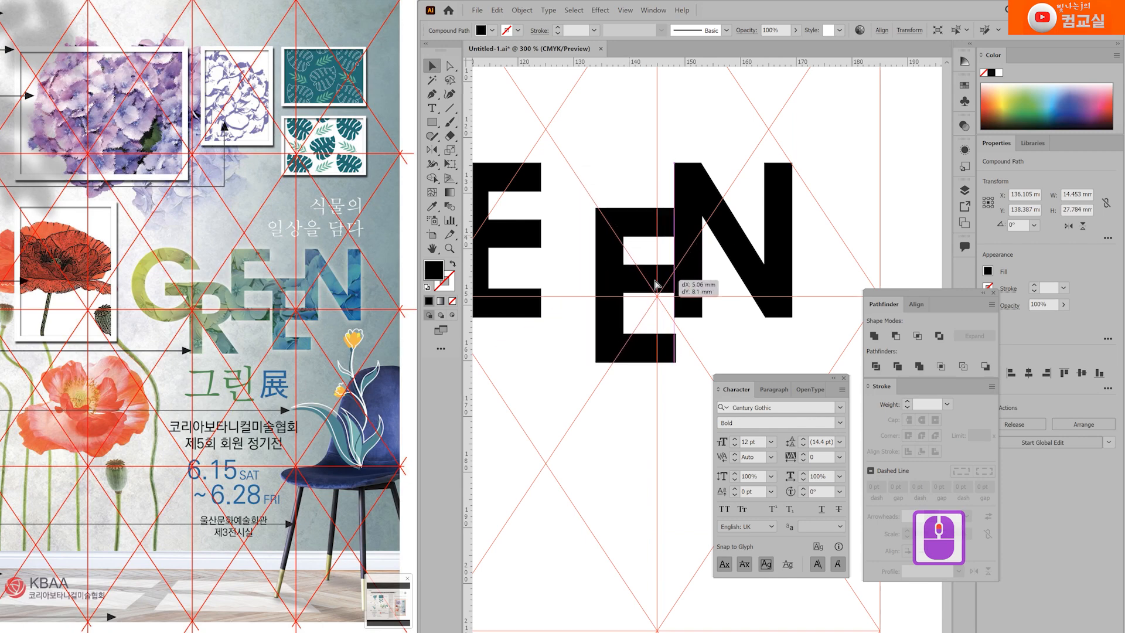
pyautogui.moveTo(655, 284); pyautogui.dragTo(657, 307)
pyautogui.hotkey('ctrl', '=')
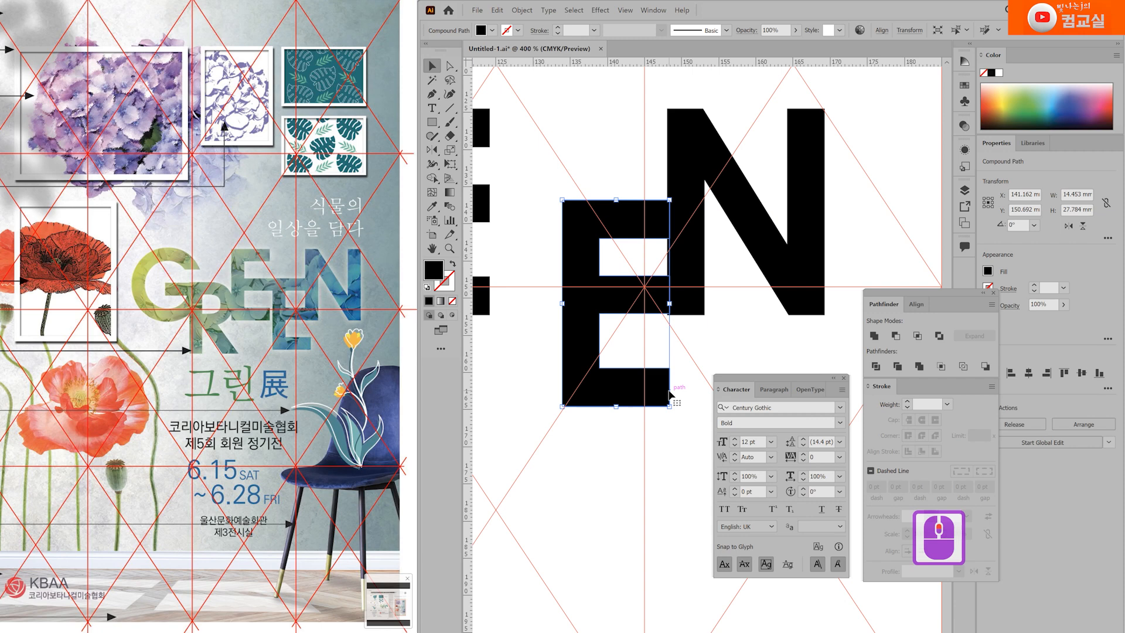
# Resize the lowered E to about 12.6 mm wide and 27 mm tall, keeping it against the N
pyautogui.moveTo(565, 307); pyautogui.dragTo(577, 309)
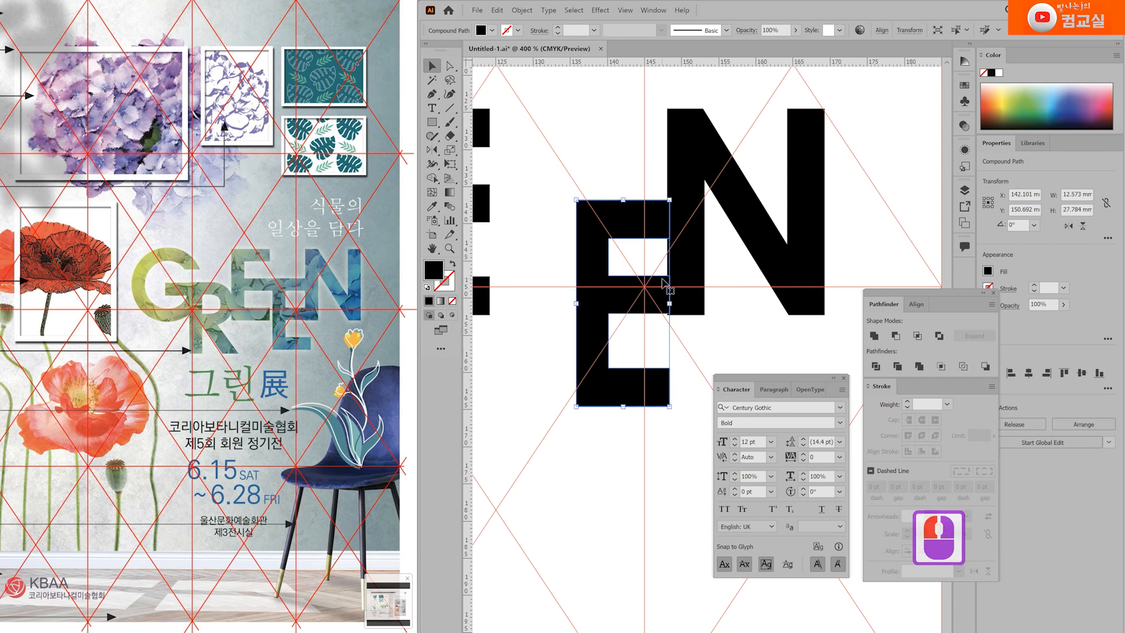
pyautogui.moveTo(625, 197)
pyautogui.mouseDown()
pyautogui.moveTo(625, 214)
pyautogui.moveTo(625, 202)
pyautogui.mouseUp()
pyautogui.scroll(2, 660, 311)
pyautogui.moveTo(642, 316); pyautogui.dragTo(637, 319)
pyautogui.scroll(-1, 665, 363)
pyautogui.moveTo(596, 169); pyautogui.dragTo(595, 169)
pyautogui.scroll(-1, 667, 461)
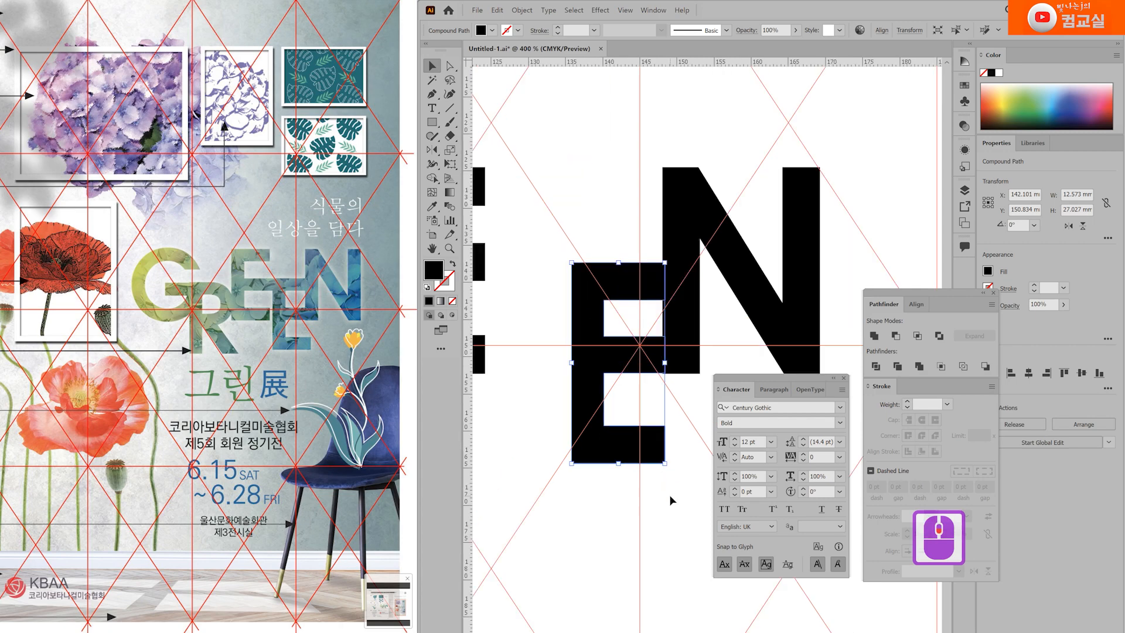
# Lengthen the lowered E's bottom arm by nudging its end anchor points about 0.7 mm to the right
pyautogui.scroll(-3, 669, 497)
pyautogui.click(617, 478)
pyautogui.hscroll(-2, 625, 449)
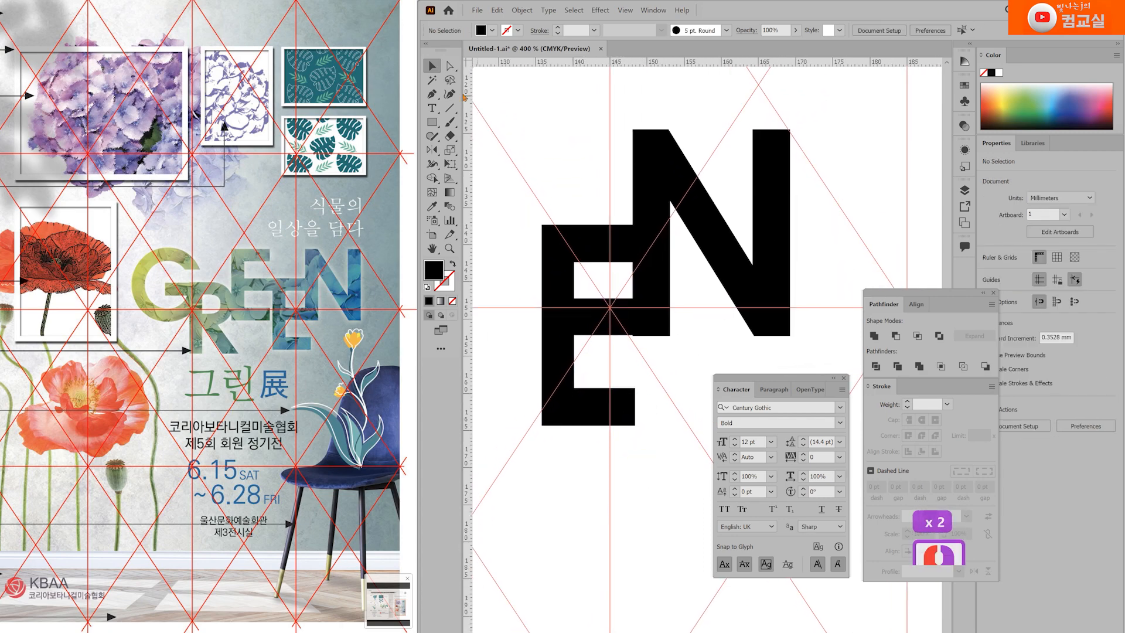
pyautogui.press('a')
pyautogui.moveTo(662, 364); pyautogui.dragTo(616, 448)
pyautogui.press('Right')
pyautogui.press('Right')
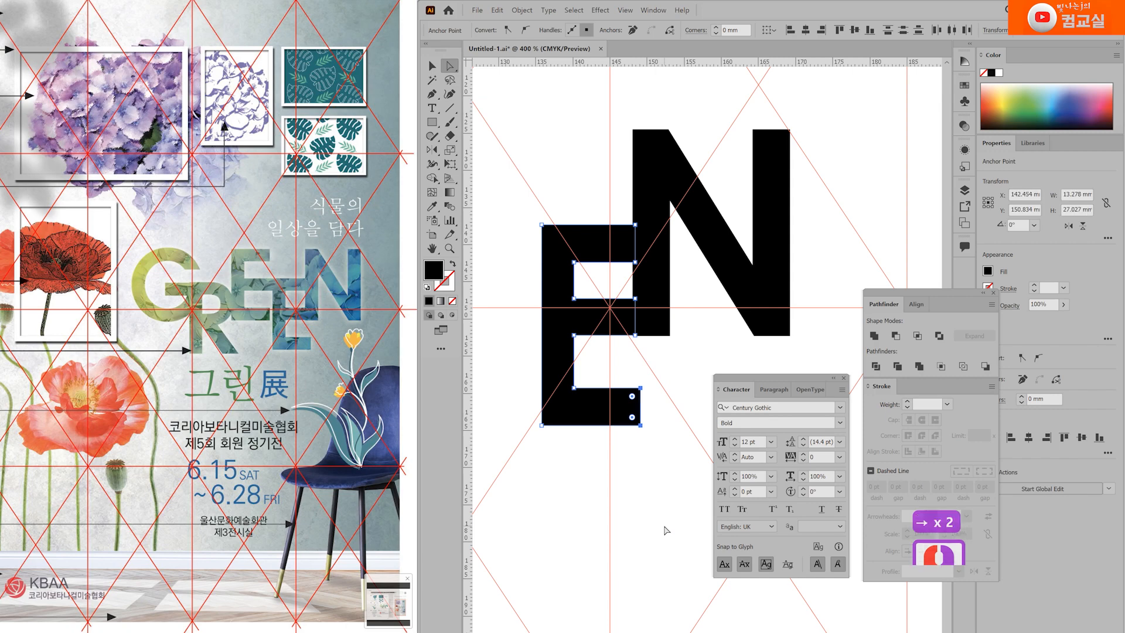
pyautogui.click(678, 485)
pyautogui.scroll(-1, 672, 217)
pyautogui.hscroll(-2, 672, 216)
pyautogui.scroll(-3, 672, 216)
# Move the first E right and down beside the lowered E and widen it to about 15.1 mm
pyautogui.press('v')
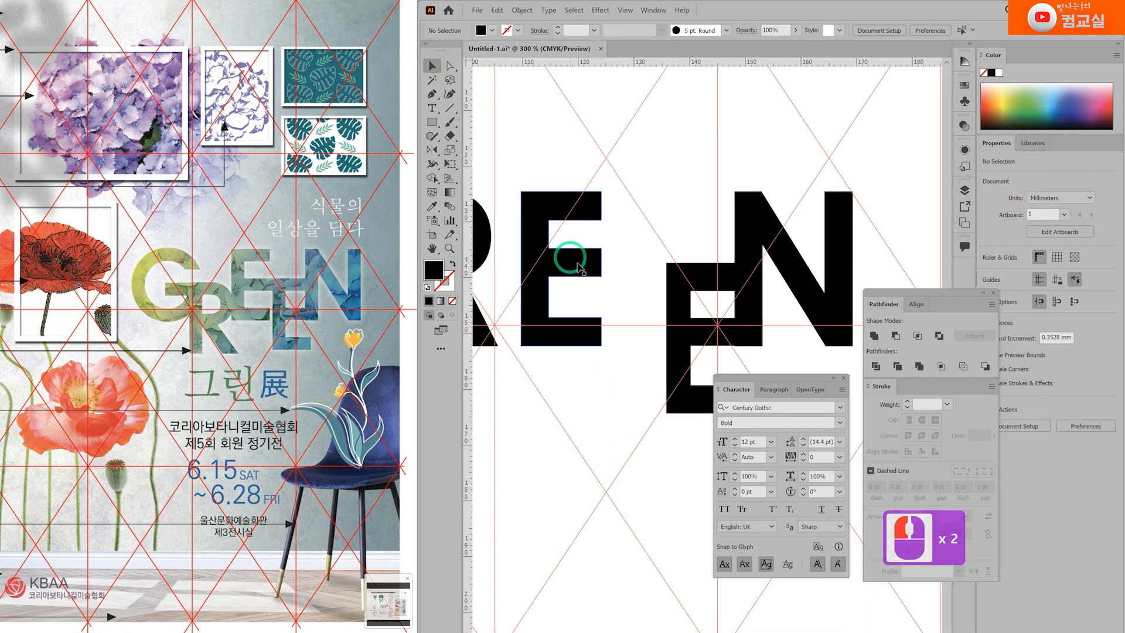
pyautogui.click(535, 223)
pyautogui.moveTo(534, 222); pyautogui.dragTo(551, 244)
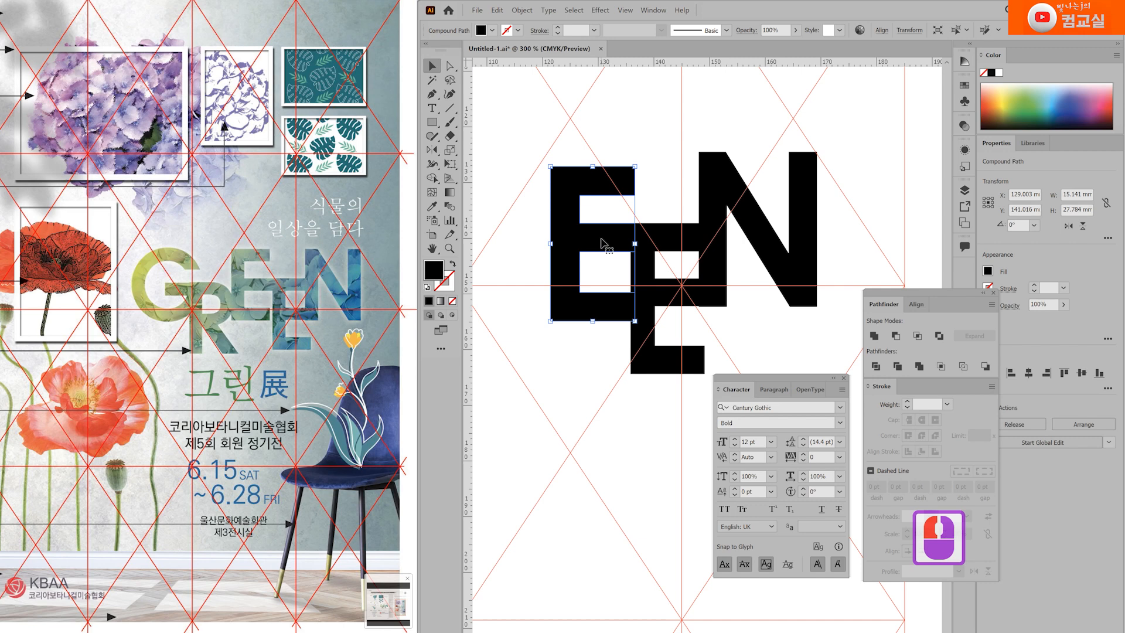
pyautogui.moveTo(601, 240); pyautogui.dragTo(595, 233)
pyautogui.click(667, 205)
pyautogui.moveTo(666, 205); pyautogui.dragTo(636, 203)
# Lower the first E's middle arm level with the top of the lowered E and extend it to touch that letter
pyautogui.click(450, 66)
pyautogui.click(541, 211)
pyautogui.scroll(2, 540, 213)
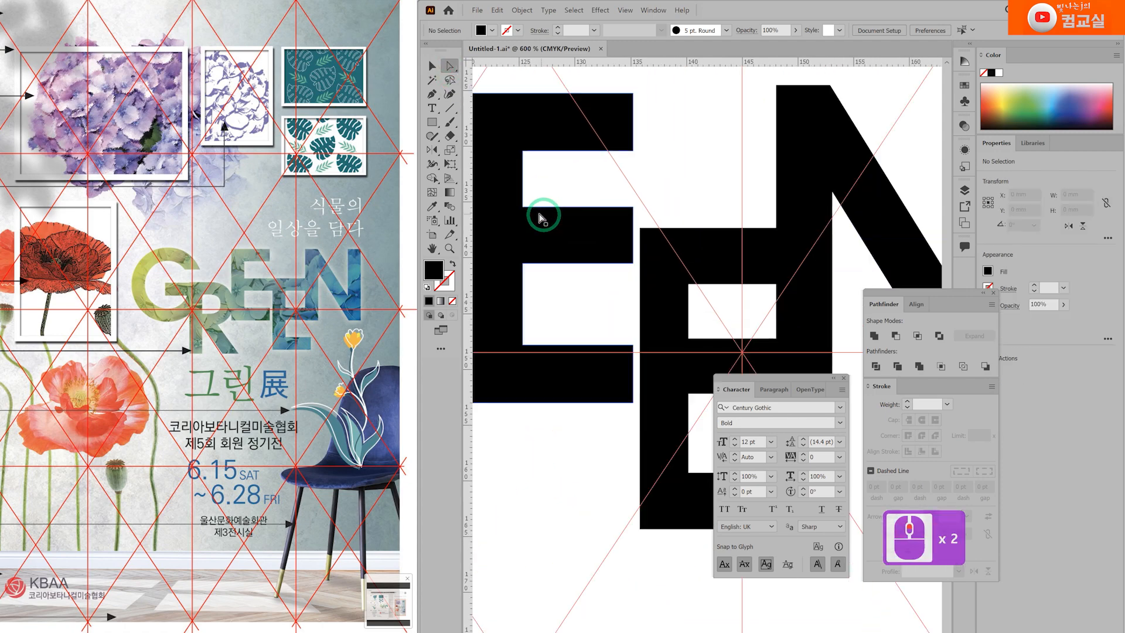
pyautogui.doubleClick(647, 190)
pyautogui.moveTo(633, 195); pyautogui.dragTo(520, 275)
pyautogui.moveTo(589, 267); pyautogui.dragTo(589, 288)
pyautogui.moveTo(636, 251); pyautogui.dragTo(644, 274)
pyautogui.doubleClick(651, 326)
pyautogui.scroll(-1, 625, 276)
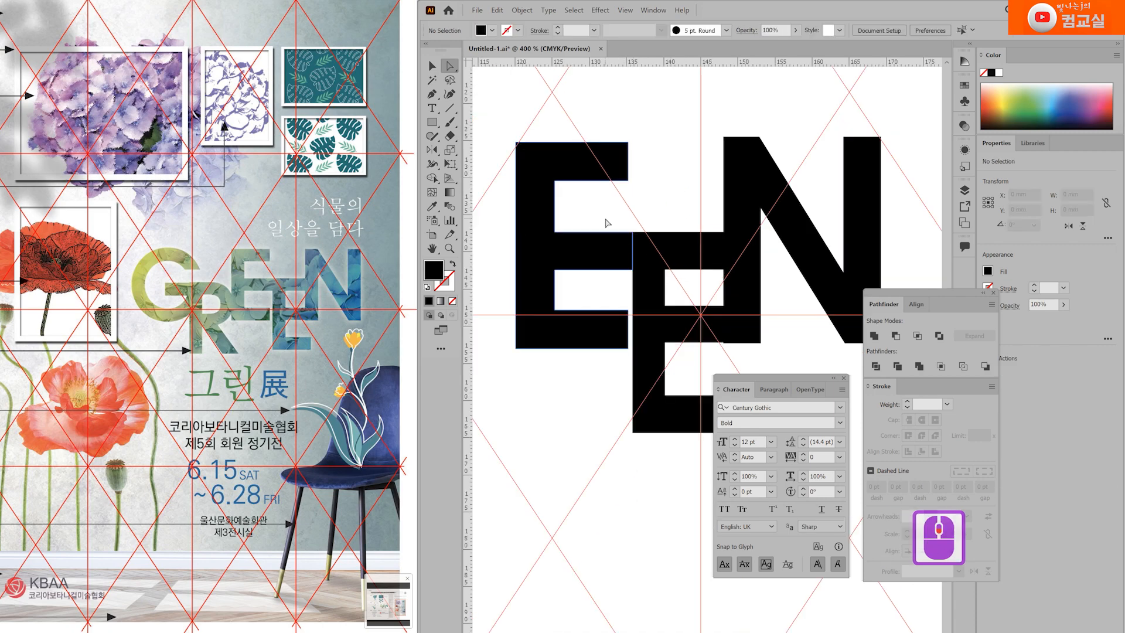
# Nudge the anchor points of the first E's top arm down by about 0.35 mm
pyautogui.moveTo(507, 134); pyautogui.dragTo(660, 188)
pyautogui.press('Down')
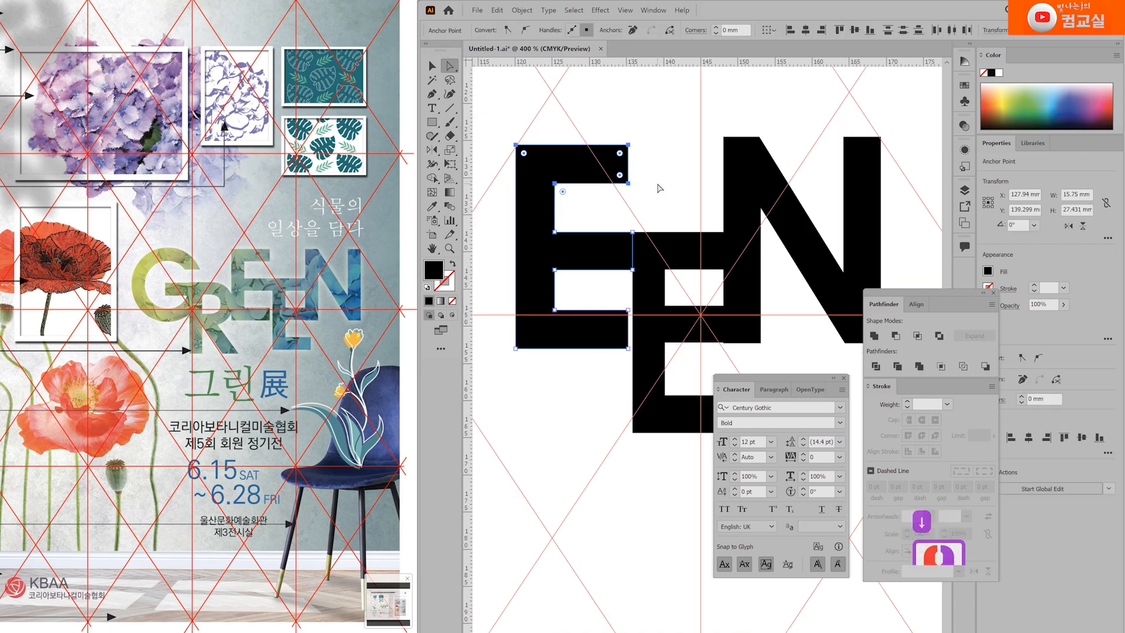
pyautogui.scroll(-1, 633, 339)
pyautogui.click(609, 446)
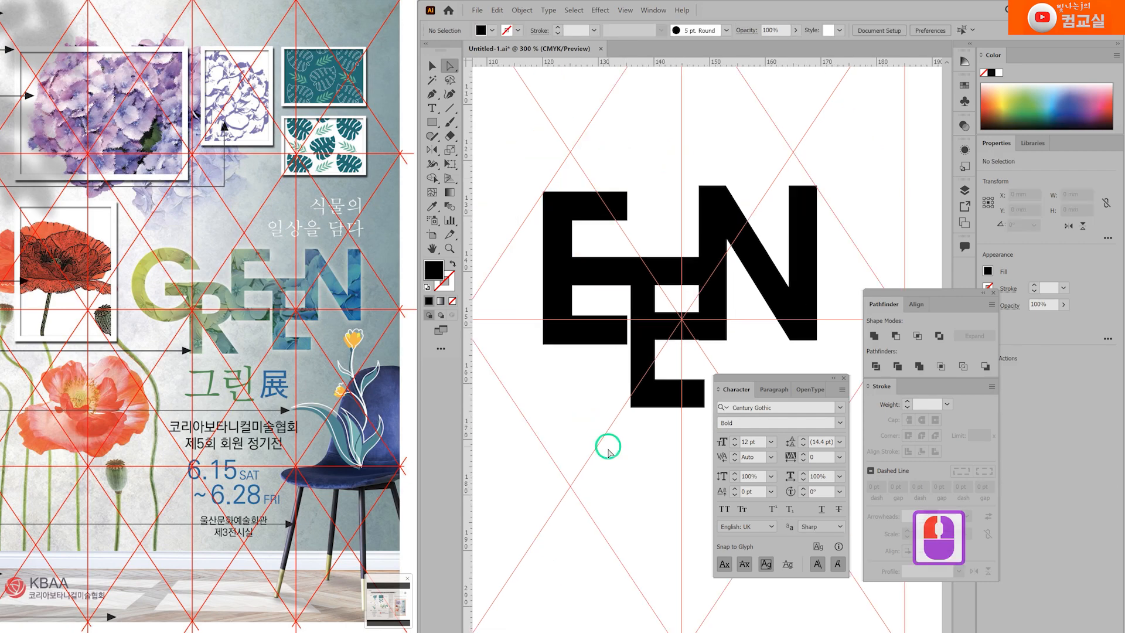
# Move the R down and right until it meets the first E, and widen it to about 18.3 mm
pyautogui.moveTo(495, 332); pyautogui.dragTo(565, 314)
pyautogui.click(433, 68)
pyautogui.moveTo(505, 230); pyautogui.dragTo(598, 311)
pyautogui.moveTo(531, 325); pyautogui.dragTo(523, 329)
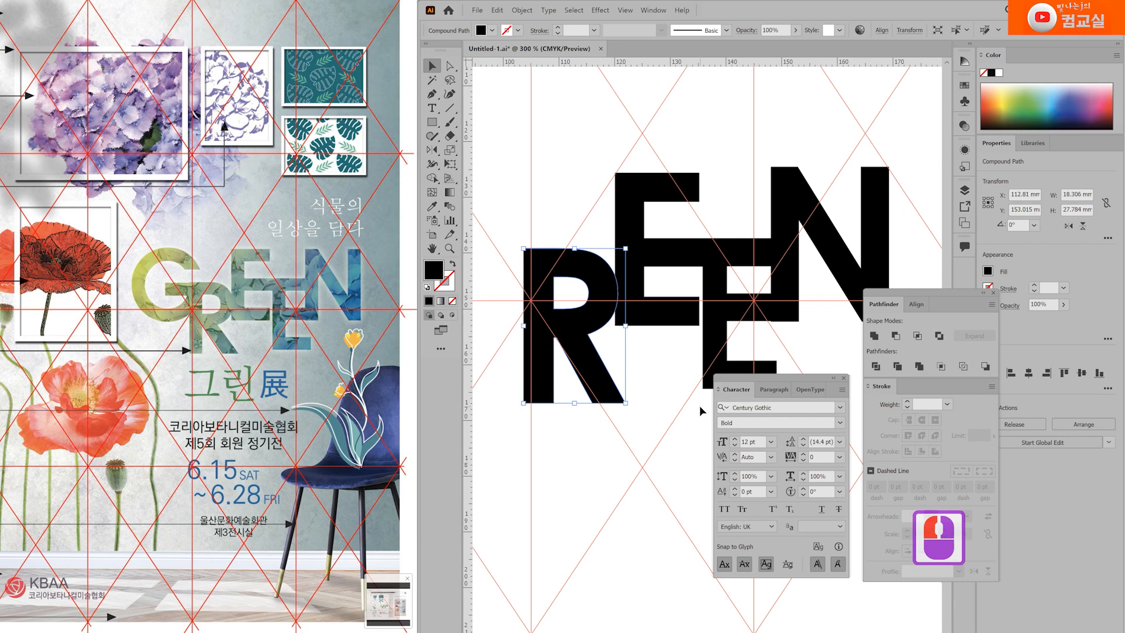
pyautogui.scroll(-1, 645, 394)
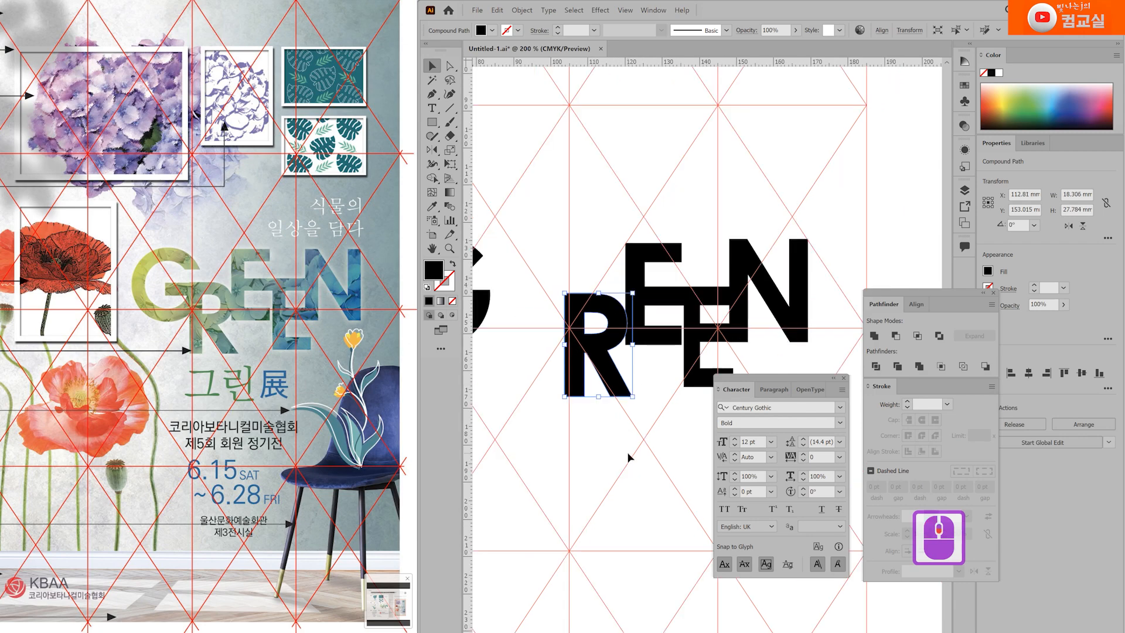
pyautogui.click(623, 436)
# Move the G right until it joins the R, with its crossbar aligned to the R's top edge
pyautogui.moveTo(623, 436); pyautogui.dragTo(718, 400)
pyautogui.moveTo(565, 303); pyautogui.dragTo(642, 314)
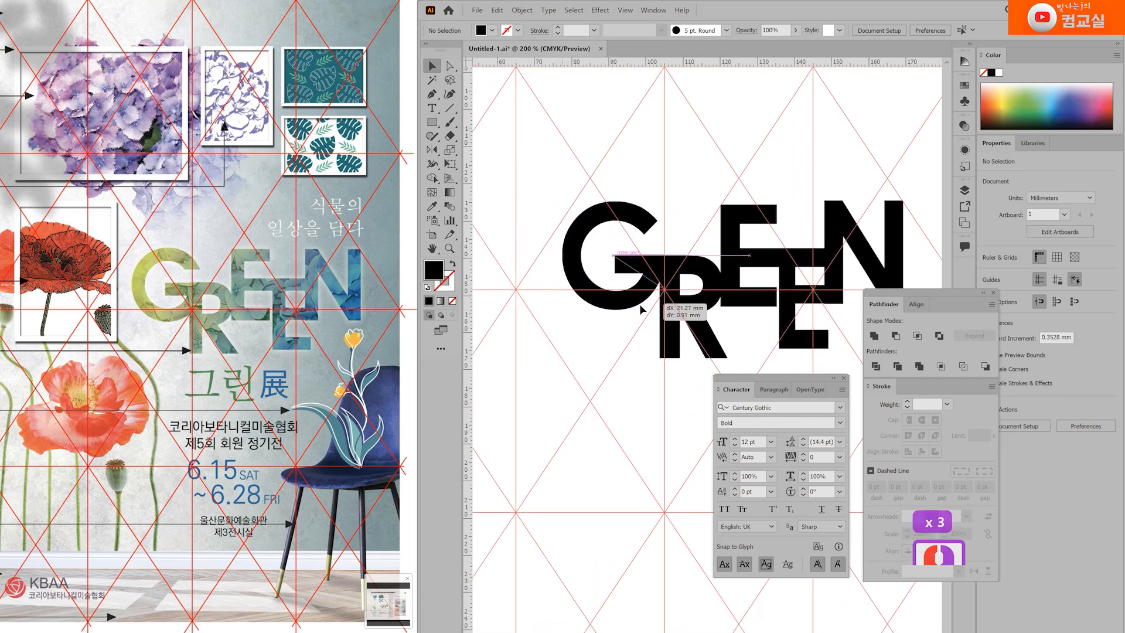
pyautogui.scroll(2, 654, 296)
pyautogui.scroll(-1, 603, 299)
pyautogui.click(505, 171)
pyautogui.moveTo(618, 309); pyautogui.dragTo(617, 302)
pyautogui.scroll(1, 645, 352)
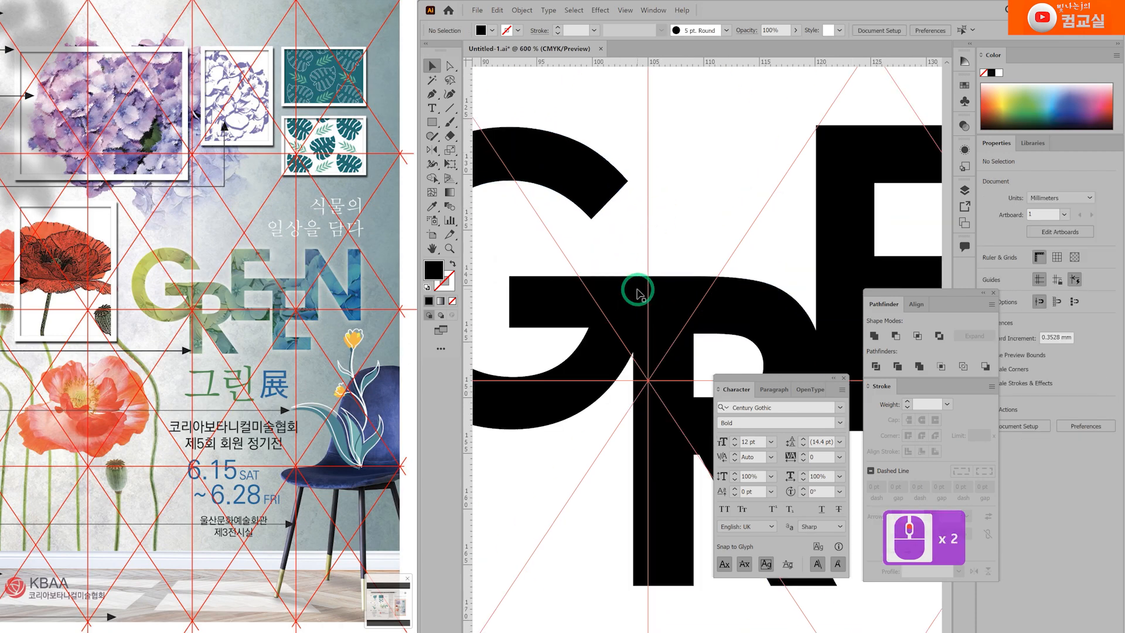
pyautogui.click(564, 437)
pyautogui.moveTo(577, 434); pyautogui.dragTo(640, 412)
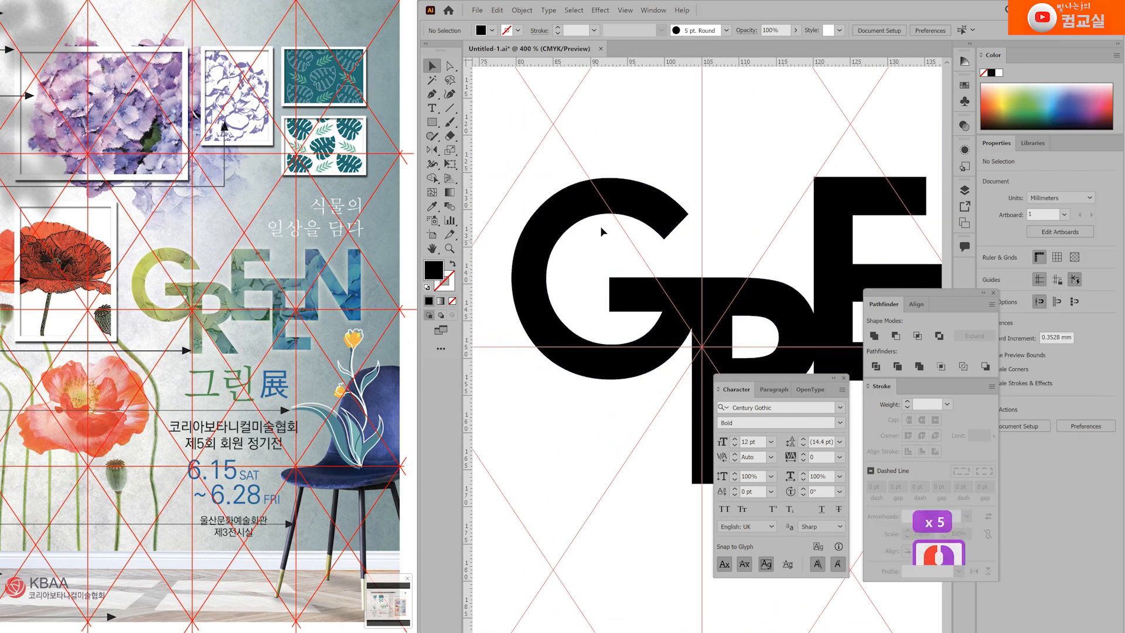
# Shift the outer corner anchor of the G's upper terminal about 0.5 mm right and 0.4 mm down
pyautogui.click(699, 196)
pyautogui.click(636, 249)
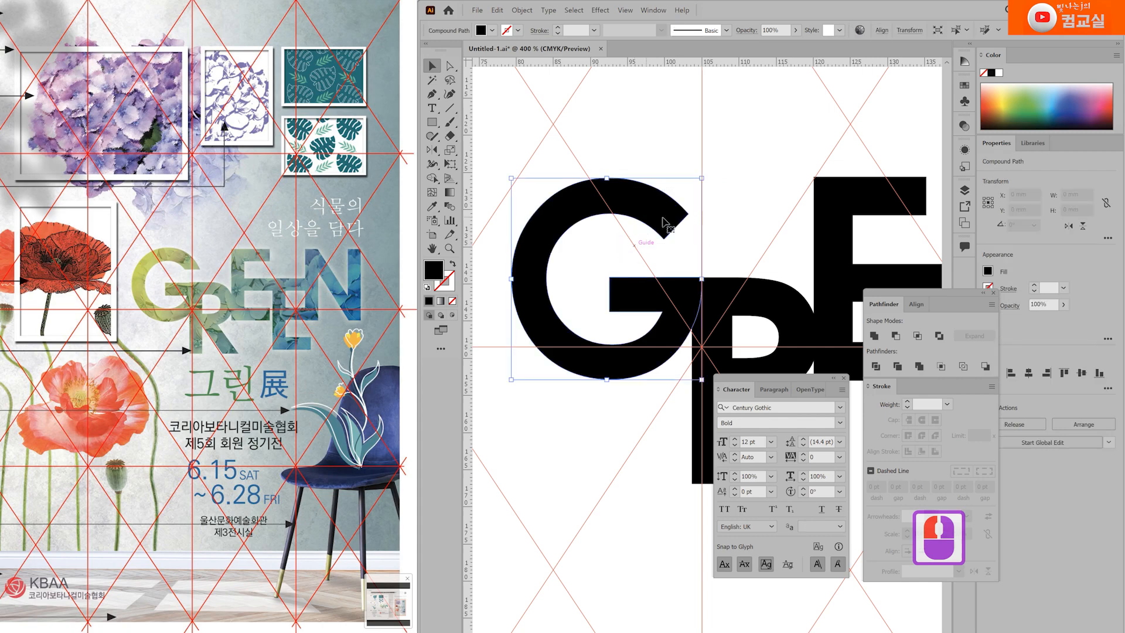
pyautogui.click(473, 69)
pyautogui.click(452, 65)
pyautogui.scroll(2, 708, 136)
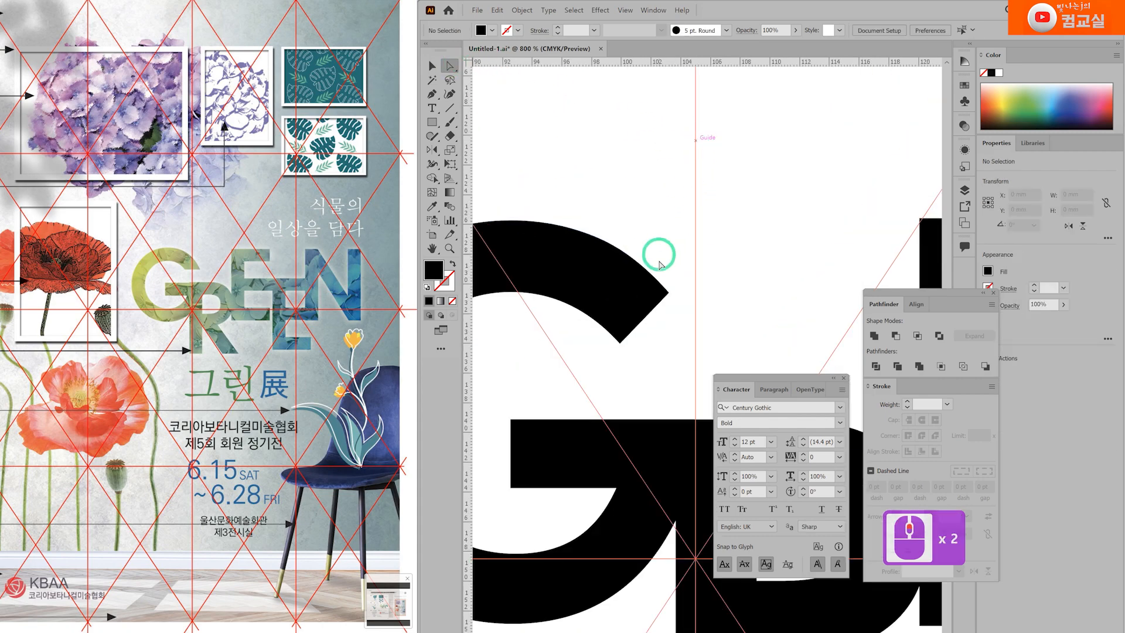
pyautogui.click(669, 292)
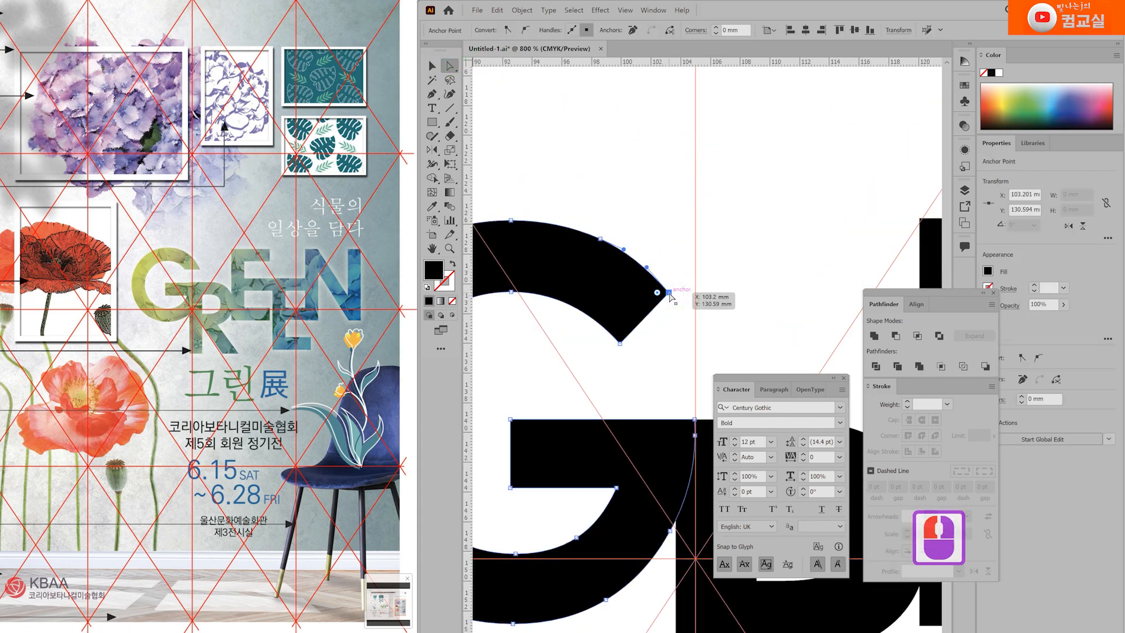
pyautogui.moveTo(669, 296); pyautogui.dragTo(675, 300)
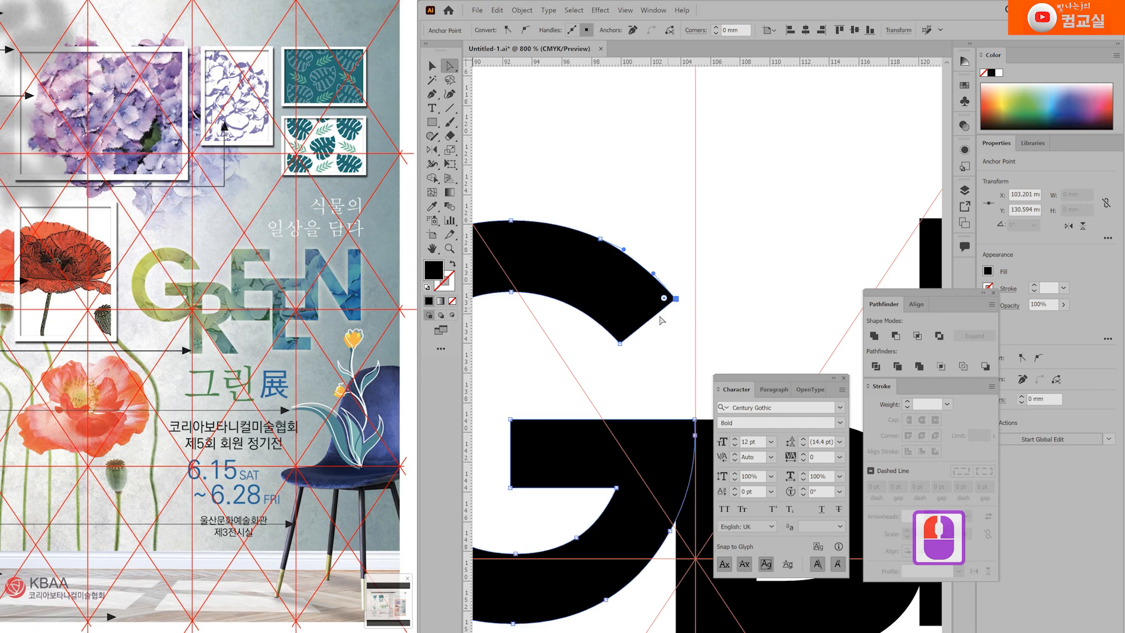
# Try to move the inner corner anchor of the G's upper terminal up and left, then undo it
pyautogui.click(621, 344)
pyautogui.moveTo(621, 345); pyautogui.dragTo(613, 331)
pyautogui.scroll(-1, 613, 332)
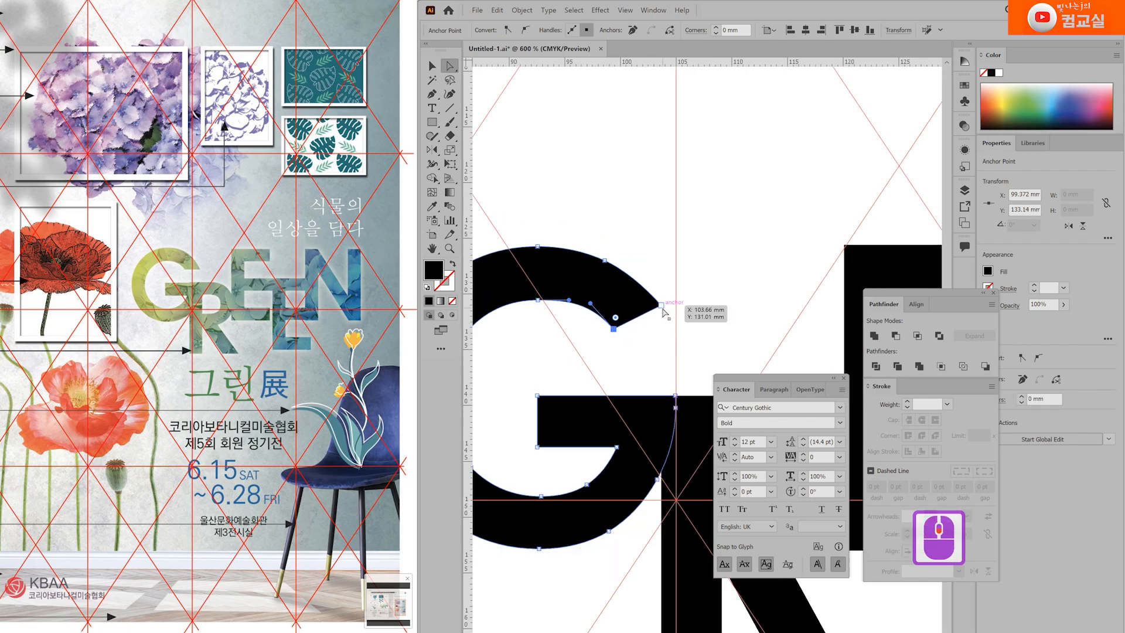
pyautogui.scroll(-1, 668, 313)
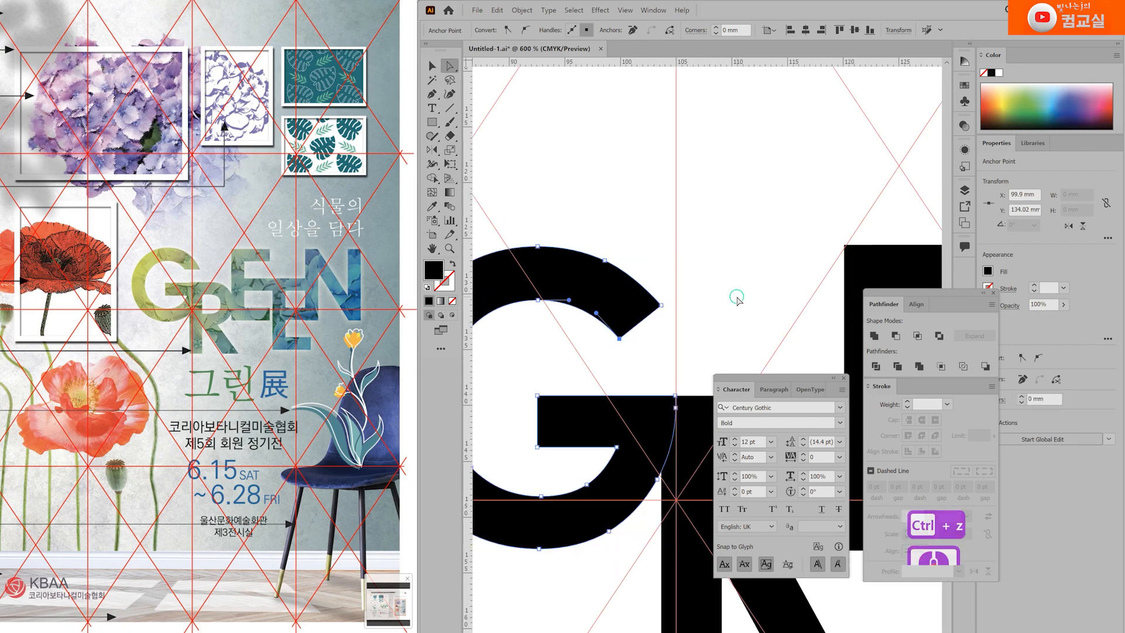
pyautogui.keyDown('ctrl'); pyautogui.click(688, 307); pyautogui.keyUp('ctrl')
pyautogui.moveTo(726, 304); pyautogui.dragTo(696, 243)
pyautogui.click(599, 257)
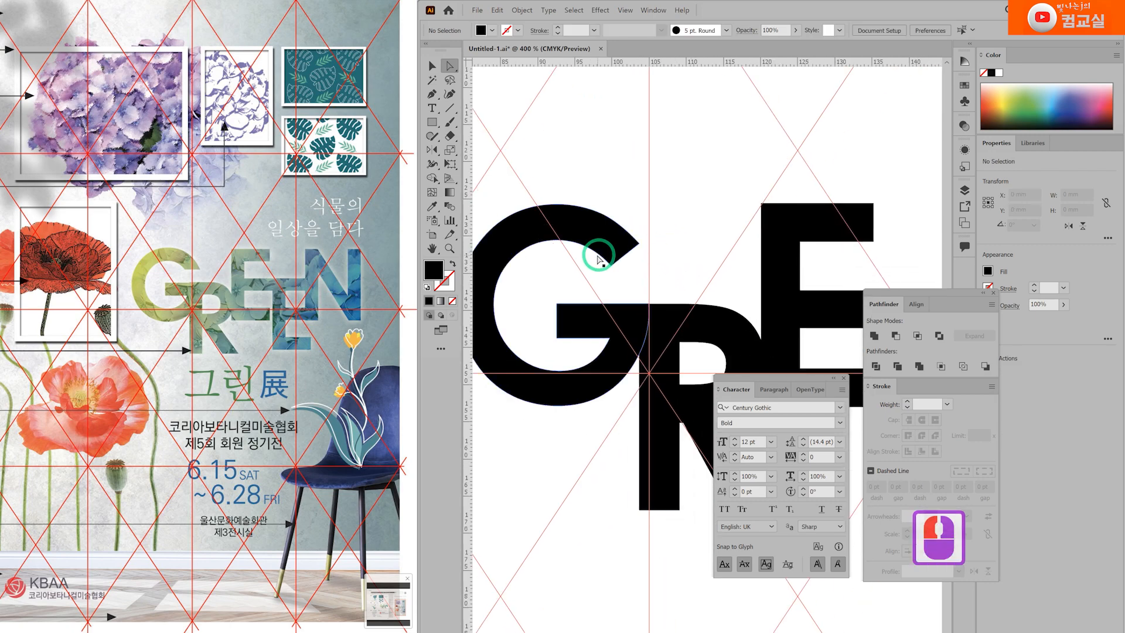
# Draw a rectangle about 11.9 by 4.4 mm over the G's upper terminal and shift it slightly down
pyautogui.click(435, 121)
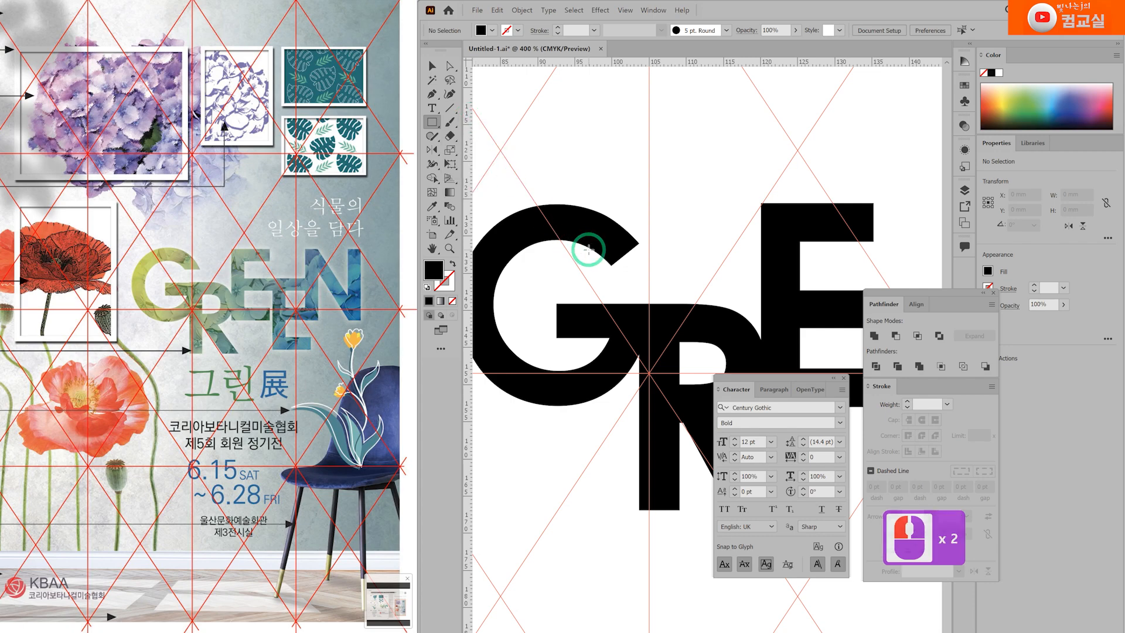
pyautogui.moveTo(587, 249)
pyautogui.mouseDown()
pyautogui.moveTo(671, 277)
pyautogui.moveTo(610, 244)
pyautogui.moveTo(540, 271)
pyautogui.mouseUp()
pyautogui.scroll(1, 644, 246)
pyautogui.moveTo(638, 260)
pyautogui.mouseDown()
pyautogui.moveTo(637, 275)
pyautogui.moveTo(640, 265)
pyautogui.mouseUp()
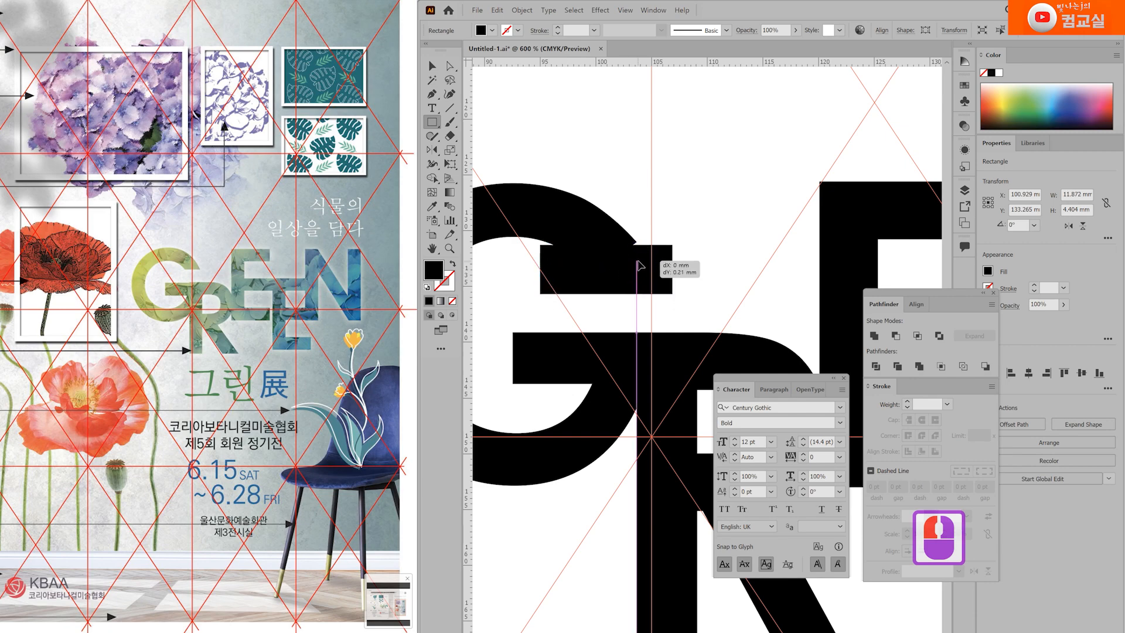
pyautogui.moveTo(640, 265); pyautogui.dragTo(640, 265)
pyautogui.moveTo(681, 211); pyautogui.dragTo(661, 205)
# Try to shift the outer corner anchor of the G's upper terminal slightly right and down onto the rectangle's top edge
pyautogui.click(448, 66)
pyautogui.scroll(2, 603, 181)
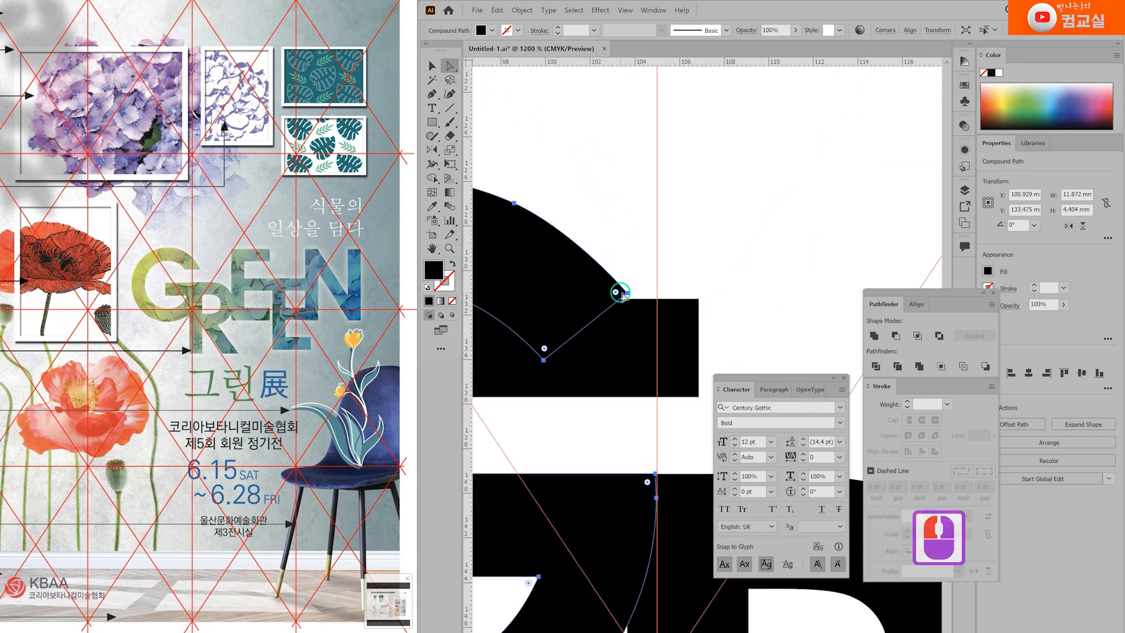
pyautogui.click(627, 295)
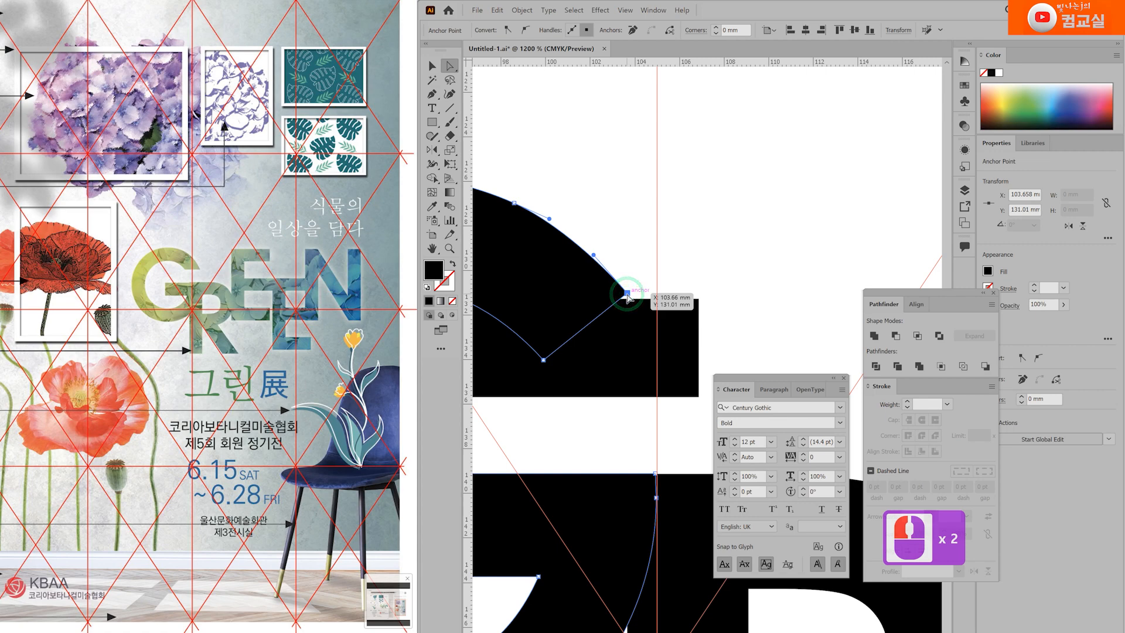
pyautogui.moveTo(627, 297); pyautogui.dragTo(636, 300)
pyautogui.scroll(-2, 669, 250)
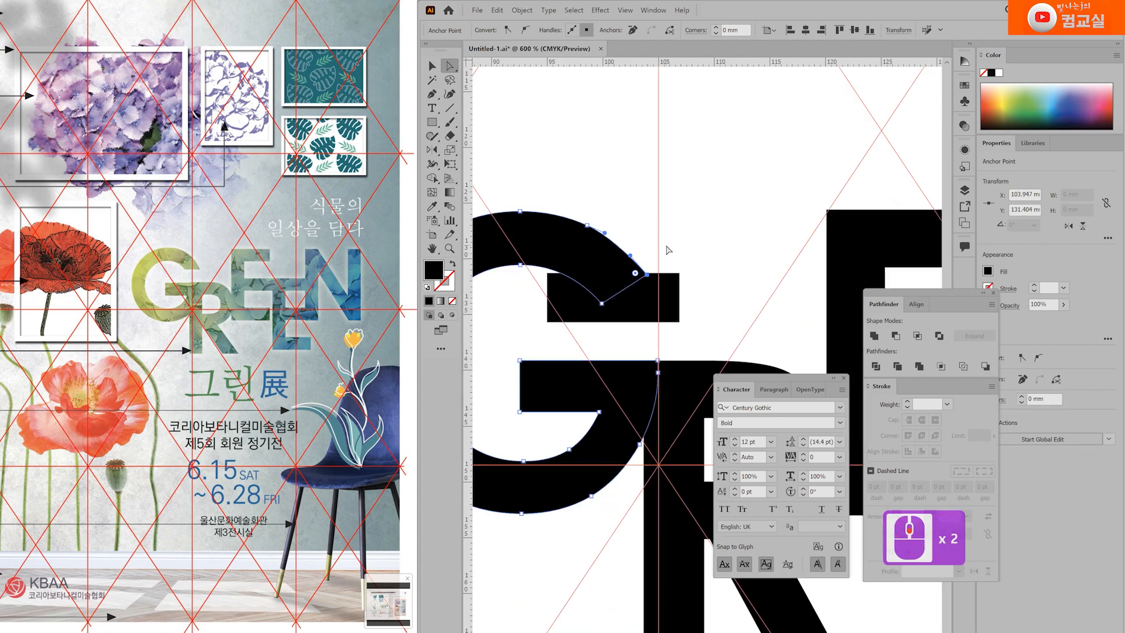
pyautogui.click(698, 237)
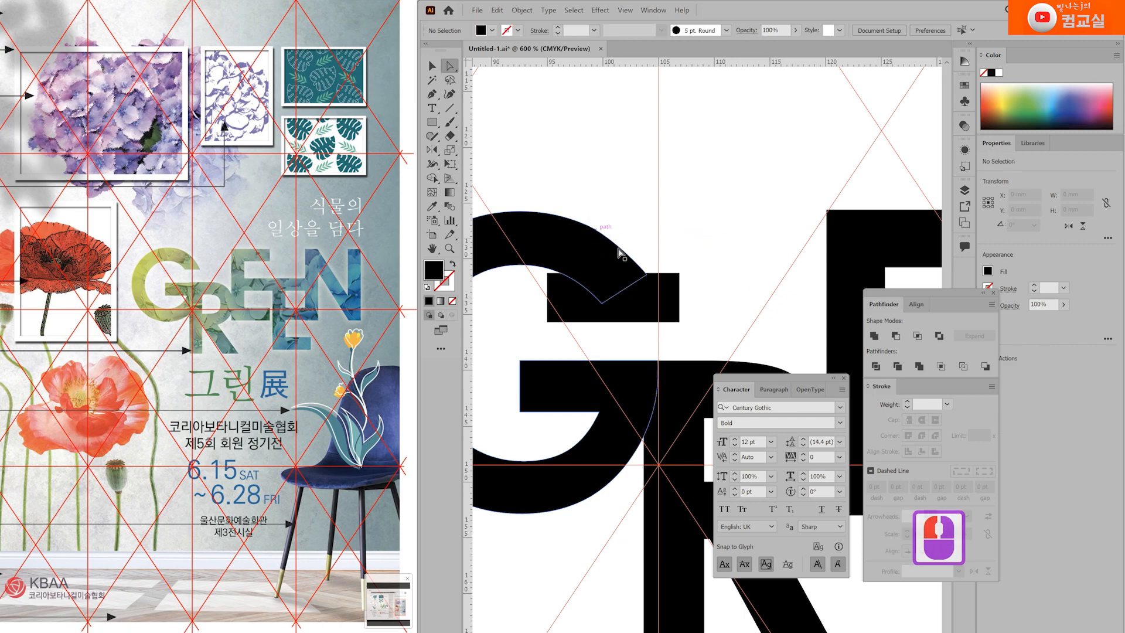
# Try to cut the G's upper terminal horizontally by subtracting the rectangle from the G with Minus Front
pyautogui.press('v')
pyautogui.click(693, 184)
pyautogui.moveTo(613, 204); pyautogui.dragTo(654, 294)
pyautogui.scroll(-3, 691, 263)
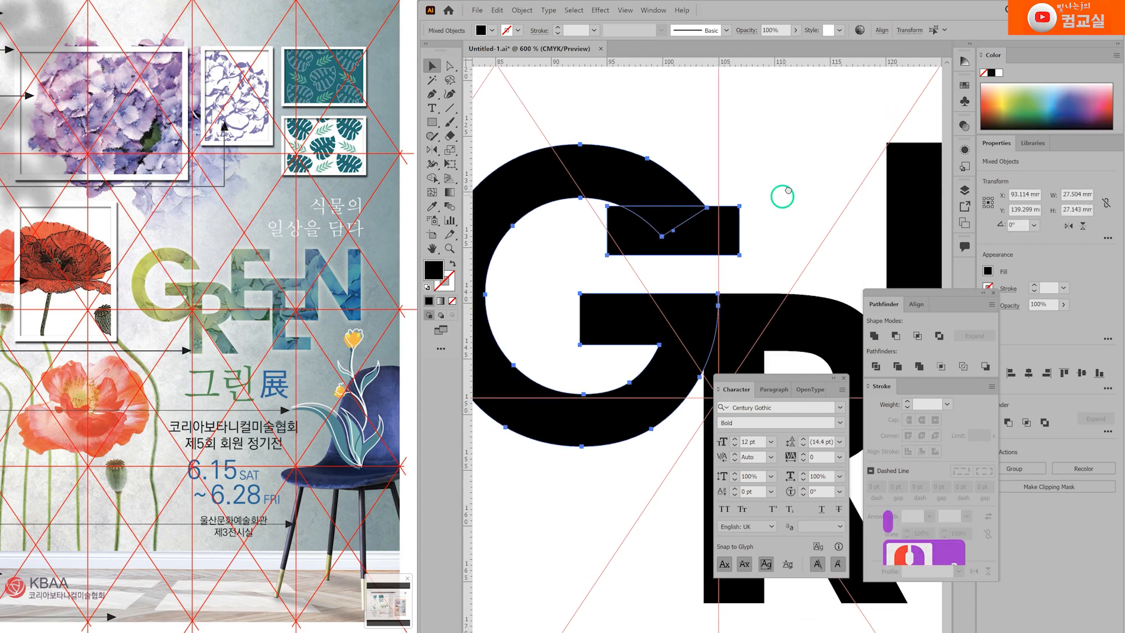
pyautogui.click(696, 231)
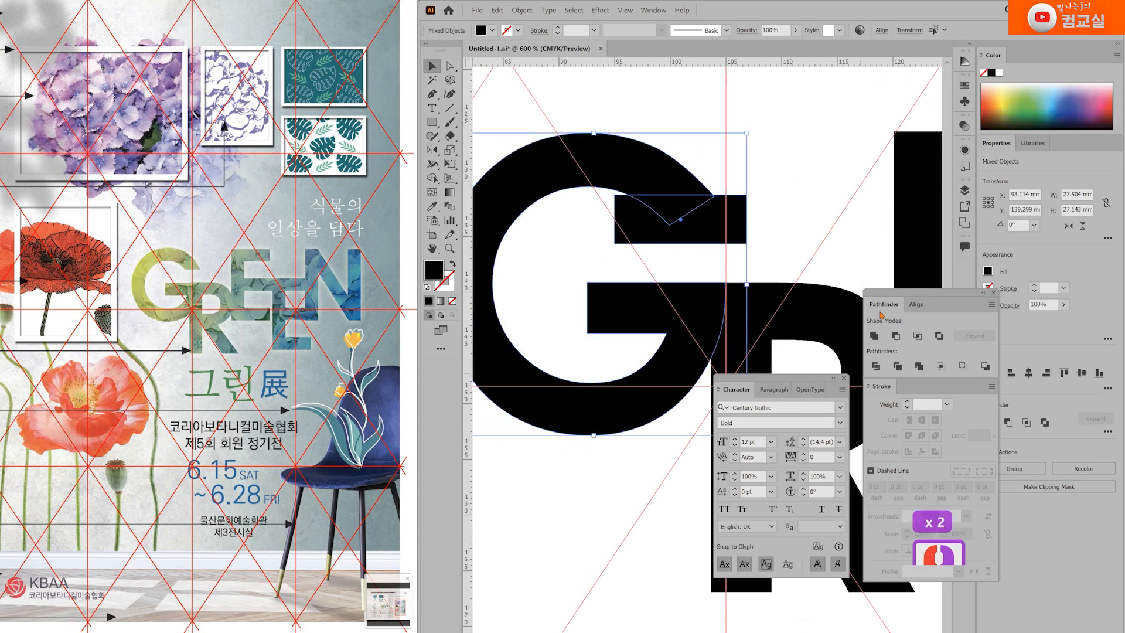
pyautogui.click(845, 378)
pyautogui.click(889, 303)
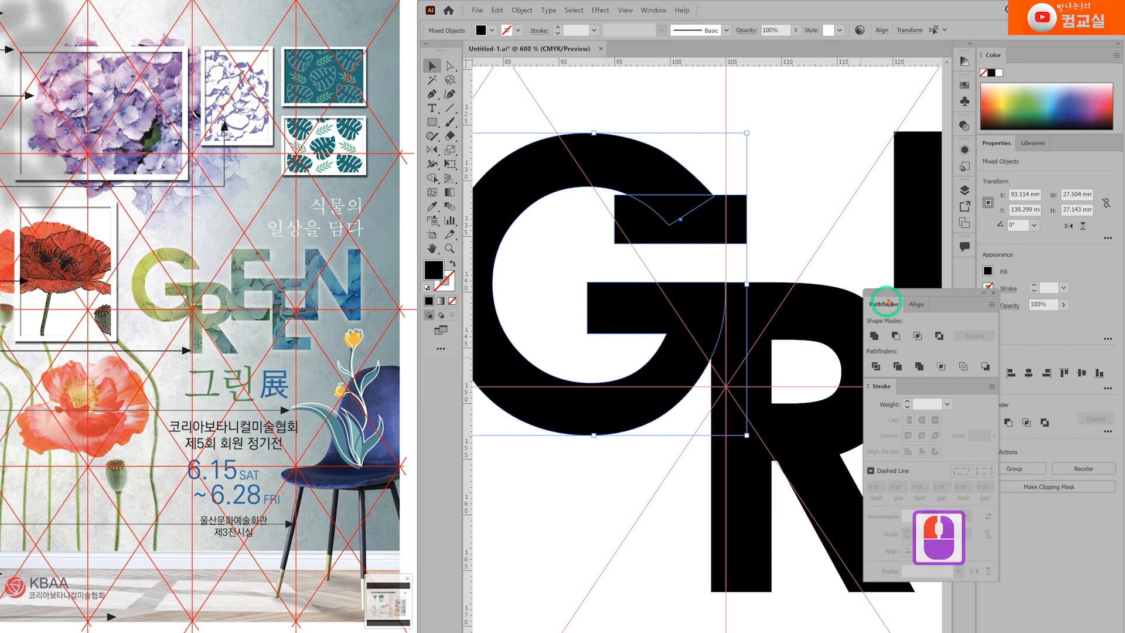
pyautogui.click(897, 336)
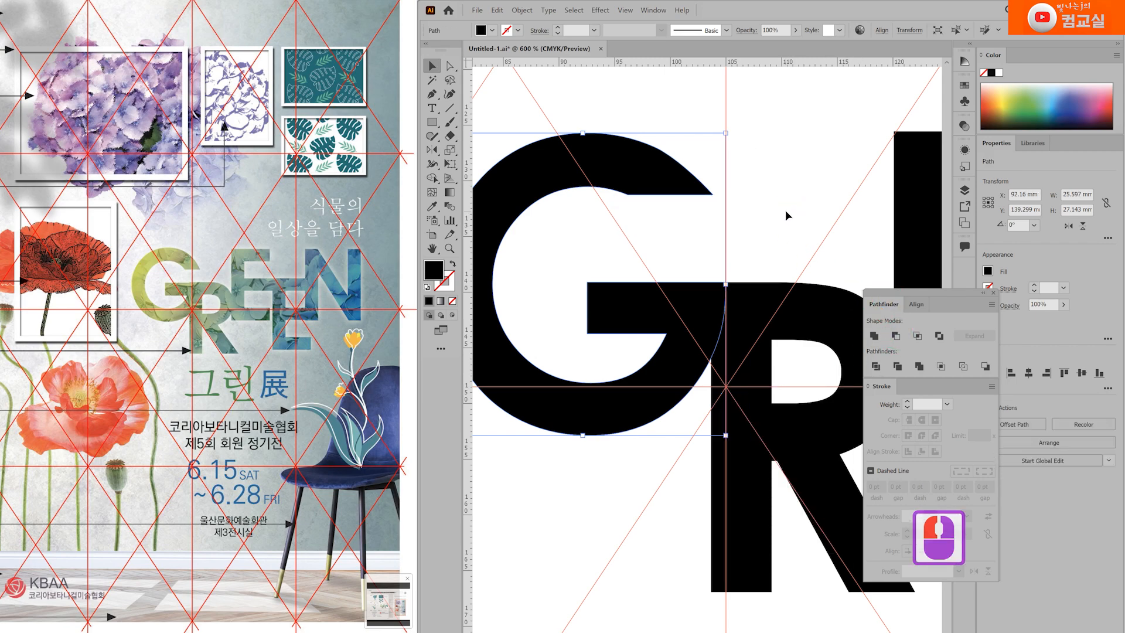
pyautogui.click(727, 225)
pyautogui.scroll(-4, 749, 194)
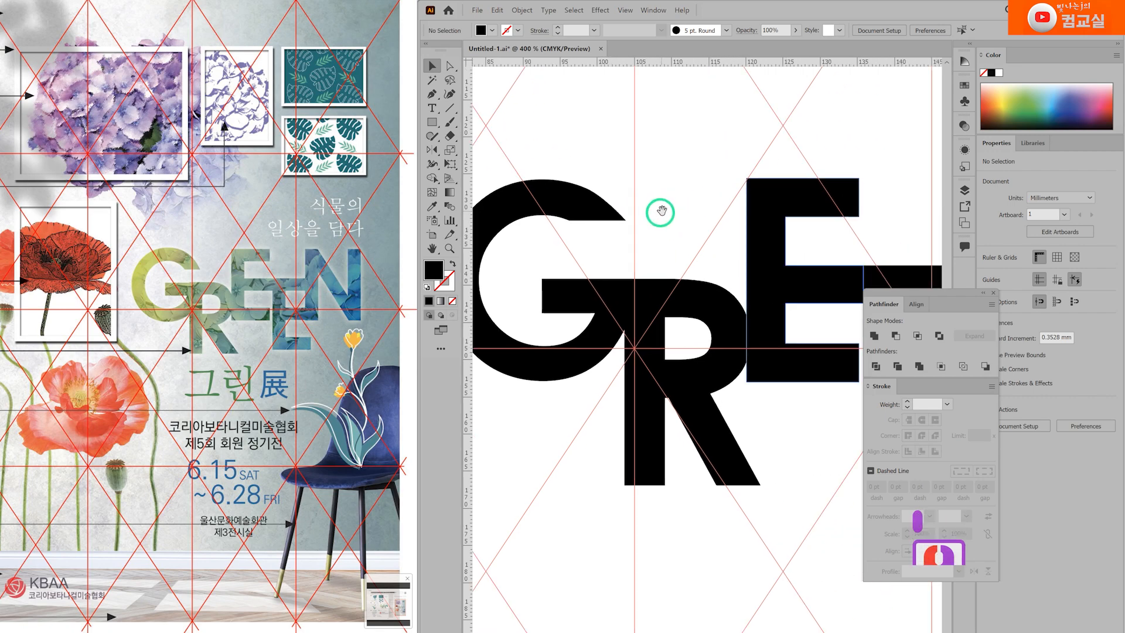
# Undo the rectangle subtraction, the rectangle itself and the anchor shifts on the G's upper terminal
pyautogui.scroll(2, 568, 224)
pyautogui.hotkey('ctrl', 'z')
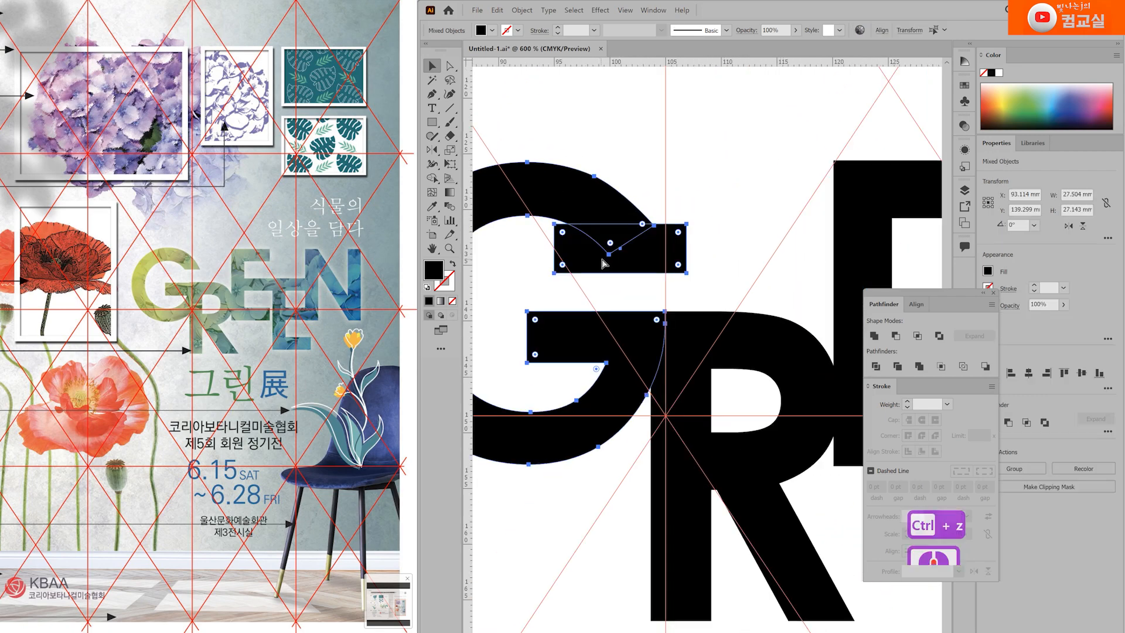
pyautogui.hotkey('ctrl', 'z')
pyautogui.hotkey('ctrl', 'z')
pyautogui.hotkey('ctrl', 'z')
pyautogui.hotkey('ctrl', 'z')
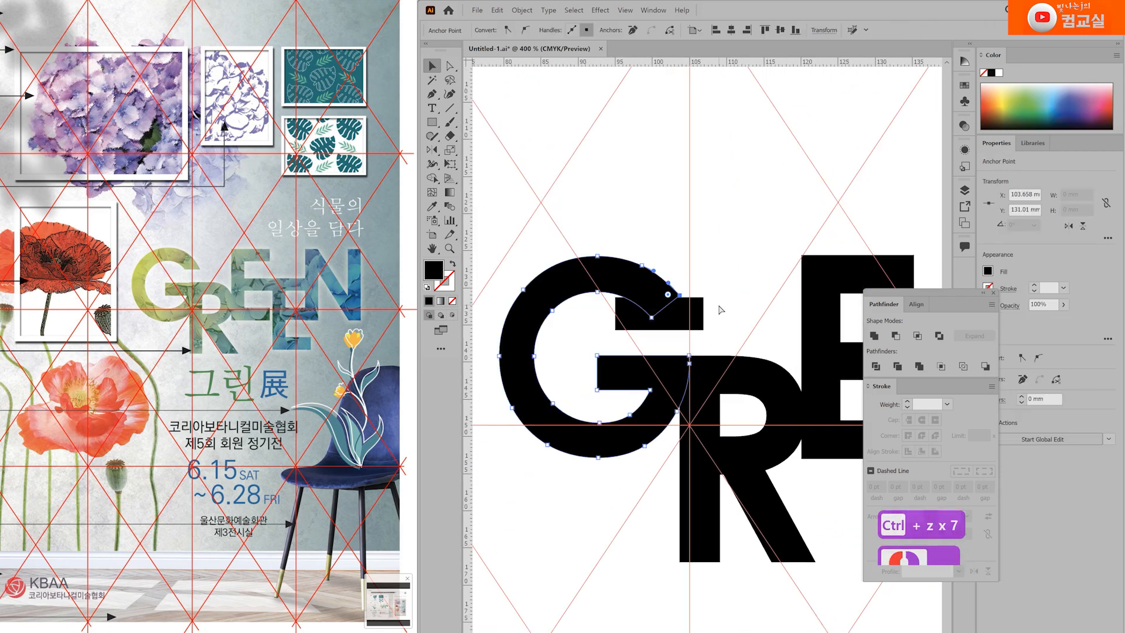
pyautogui.hotkey('ctrl', 'z')
pyautogui.hotkey('ctrl', 'z')
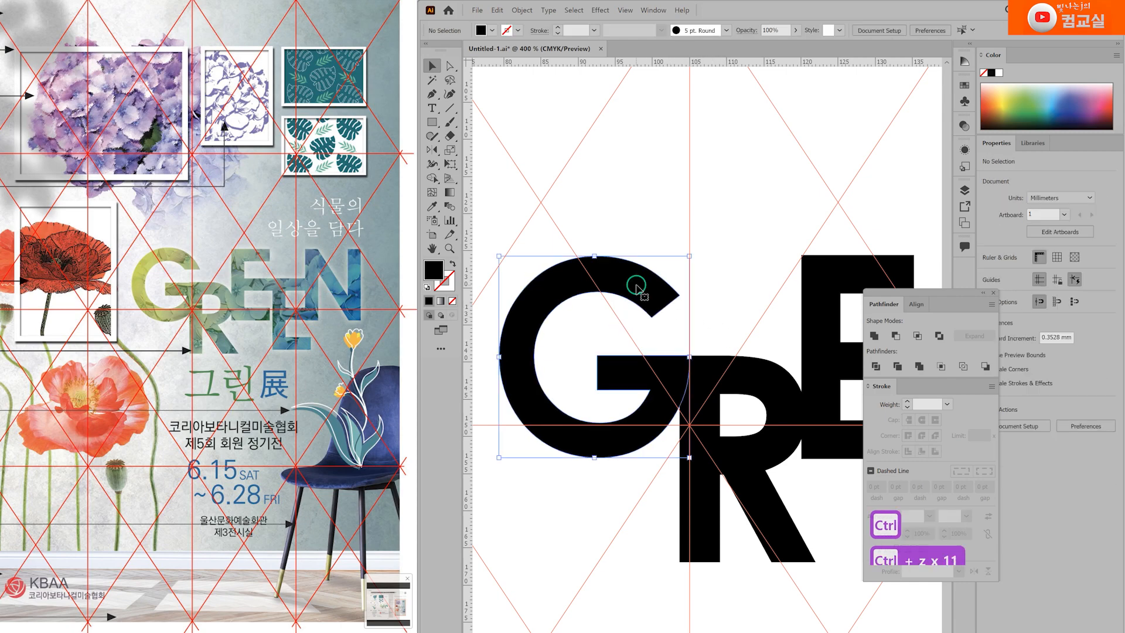
pyautogui.click(803, 329)
pyautogui.hotkey('ctrl', 'z')
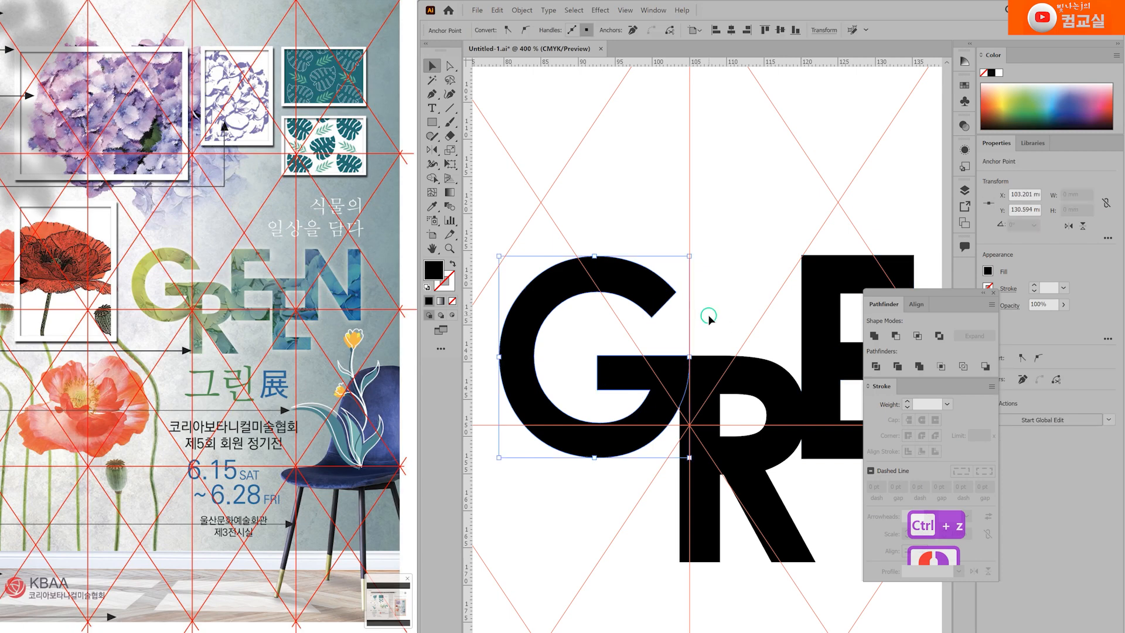
pyautogui.click(624, 326)
pyautogui.scroll(-1, 684, 253)
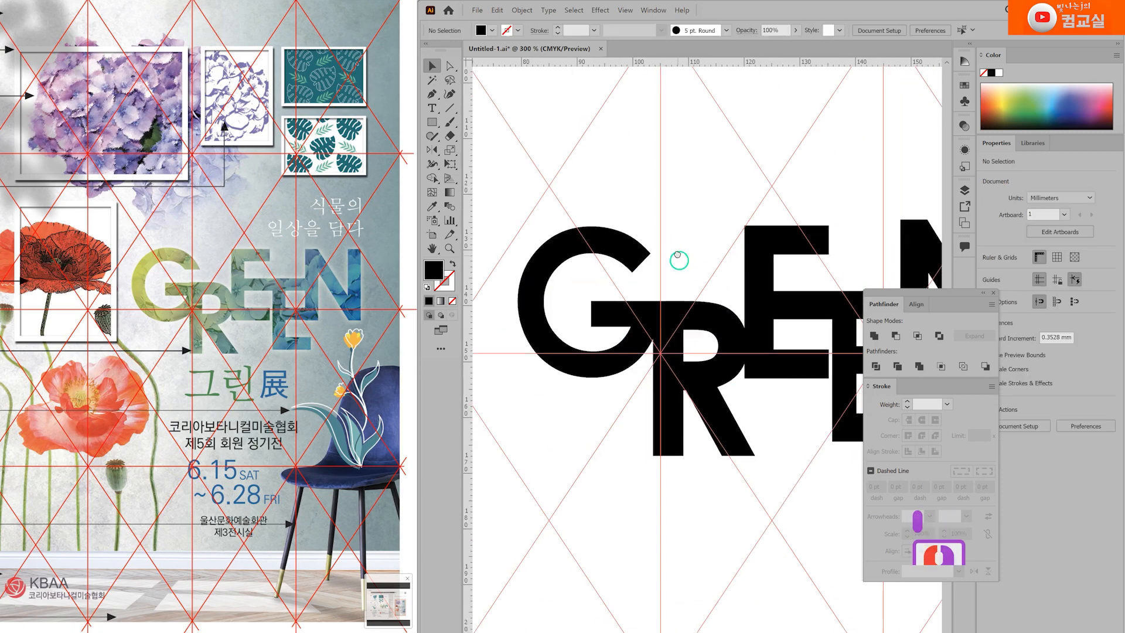
# Draw a circle about 27.1 mm across over the G and shift it slightly so it lines up with the G's outer curve
pyautogui.click(433, 122)
pyautogui.moveTo(436, 125); pyautogui.dragTo(473, 154)
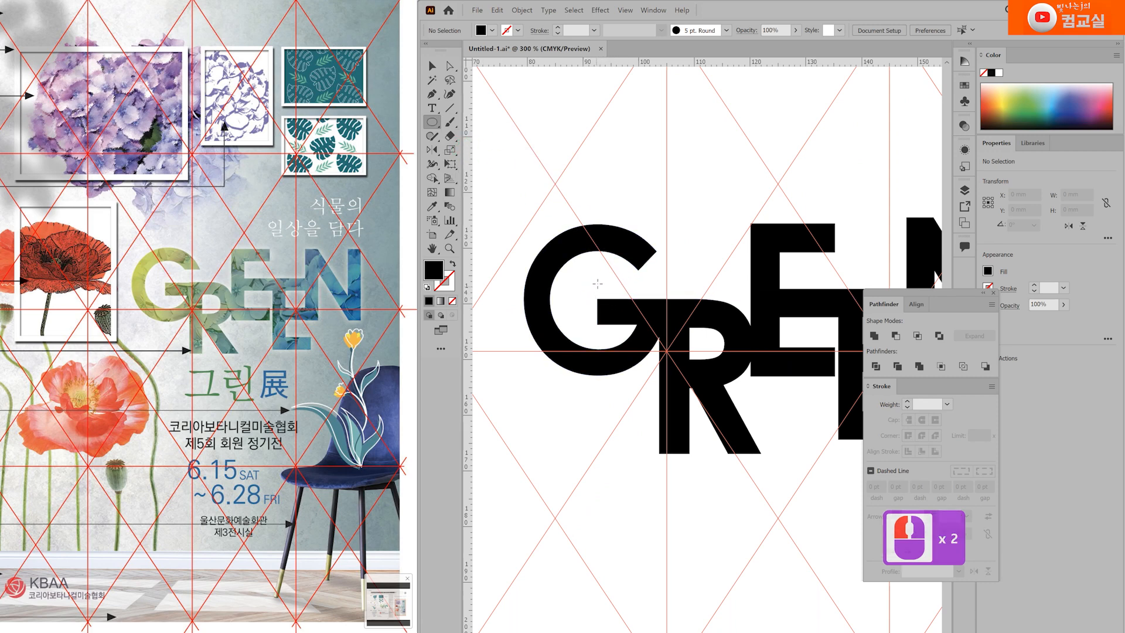
pyautogui.keyDown('ctrl'); pyautogui.click(604, 234); pyautogui.keyUp('ctrl')
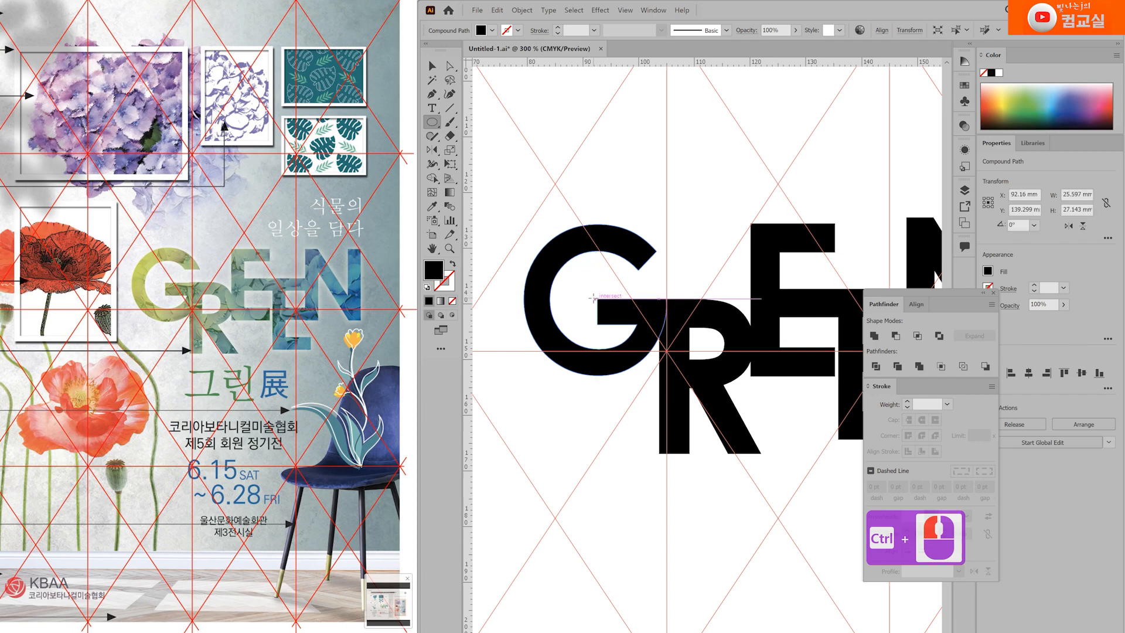
pyautogui.moveTo(595, 298); pyautogui.dragTo(674, 221)
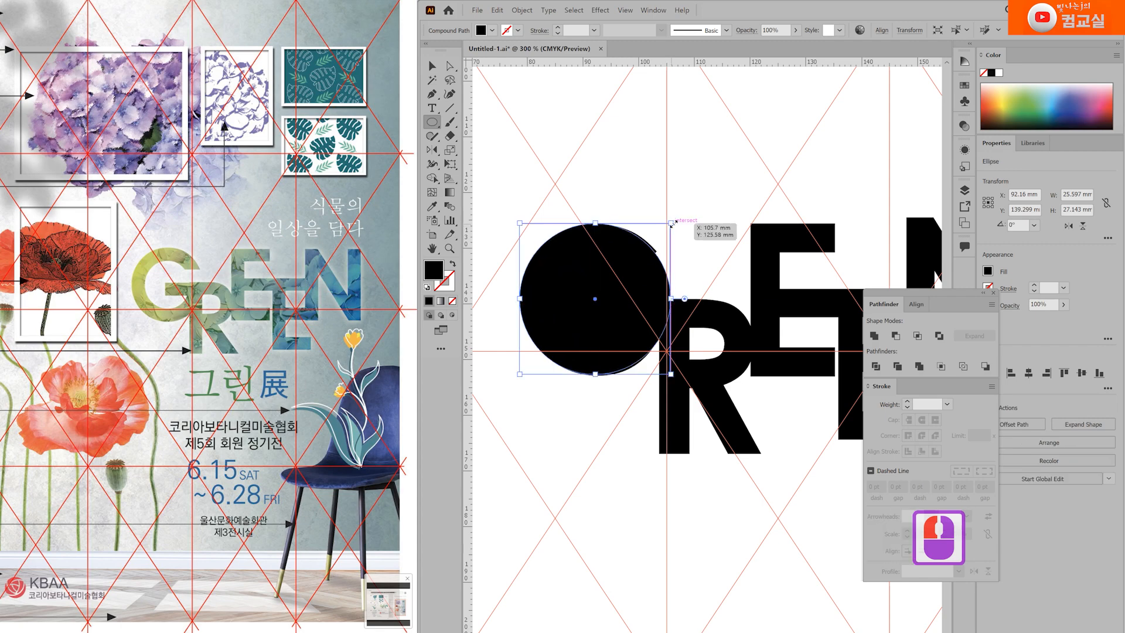
pyautogui.scroll(2, 684, 220)
pyautogui.moveTo(590, 309); pyautogui.dragTo(603, 314)
pyautogui.scroll(-2, 603, 314)
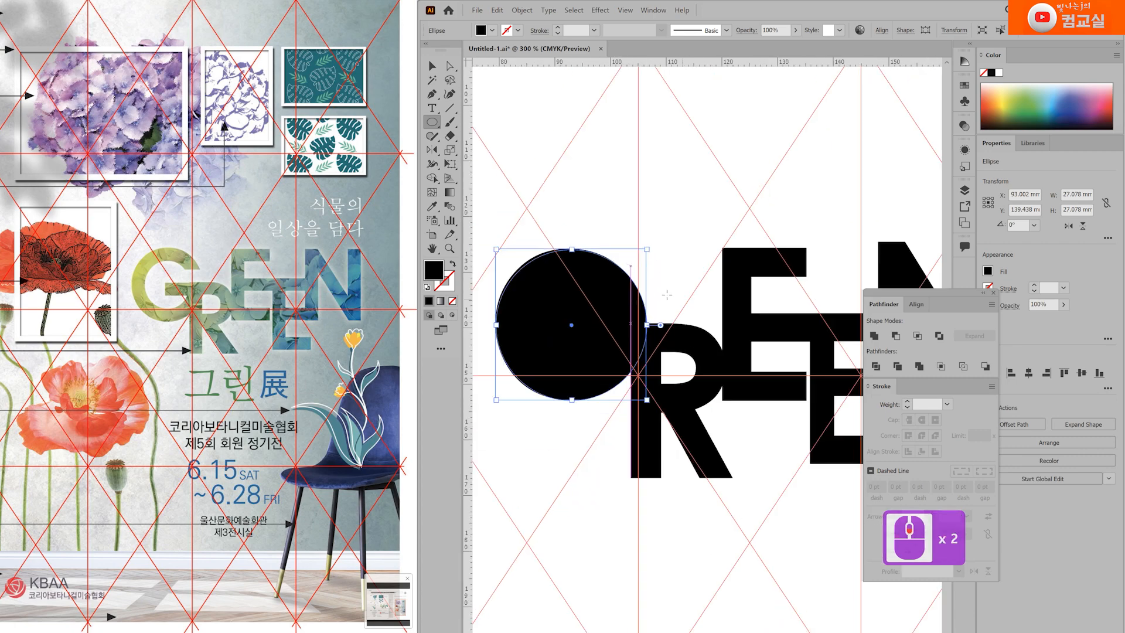
# Swap the circle's fill and stroke to leave a black outline without fill, and align the stroke to the inside
pyautogui.scroll(1, 661, 189)
pyautogui.click(452, 264)
pyautogui.click(445, 281)
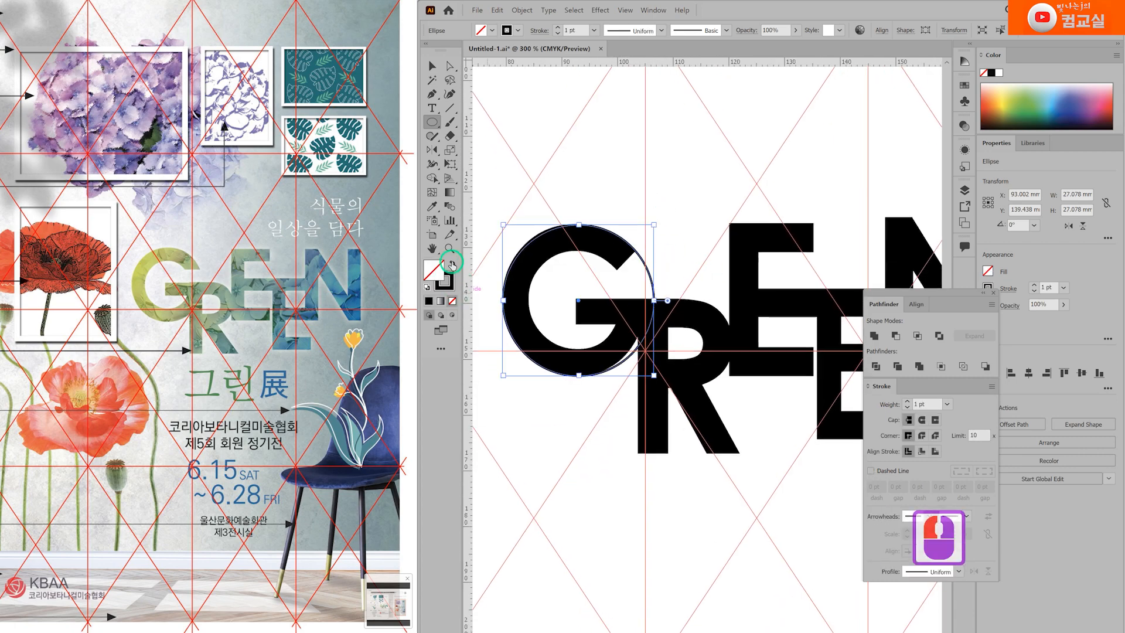
pyautogui.scroll(1, 850, 365)
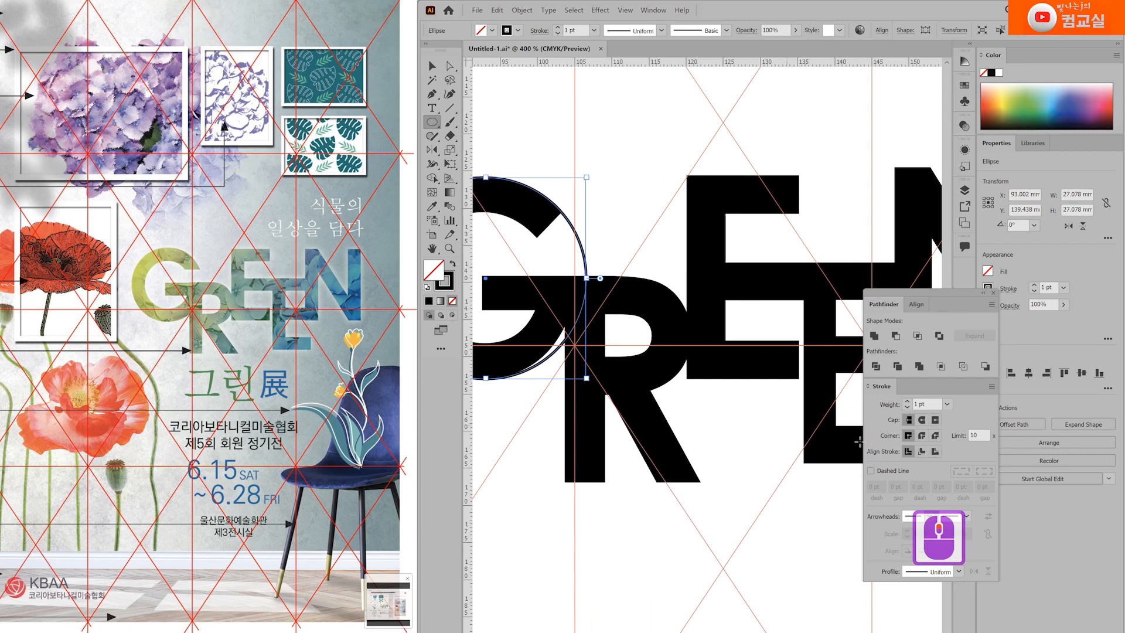
pyautogui.click(924, 452)
pyautogui.moveTo(630, 234); pyautogui.dragTo(711, 244)
pyautogui.click(935, 436)
# Set the circle's stroke weight to 14 pt to approximate the thickness of the G
pyautogui.click(907, 409)
pyautogui.click(907, 408)
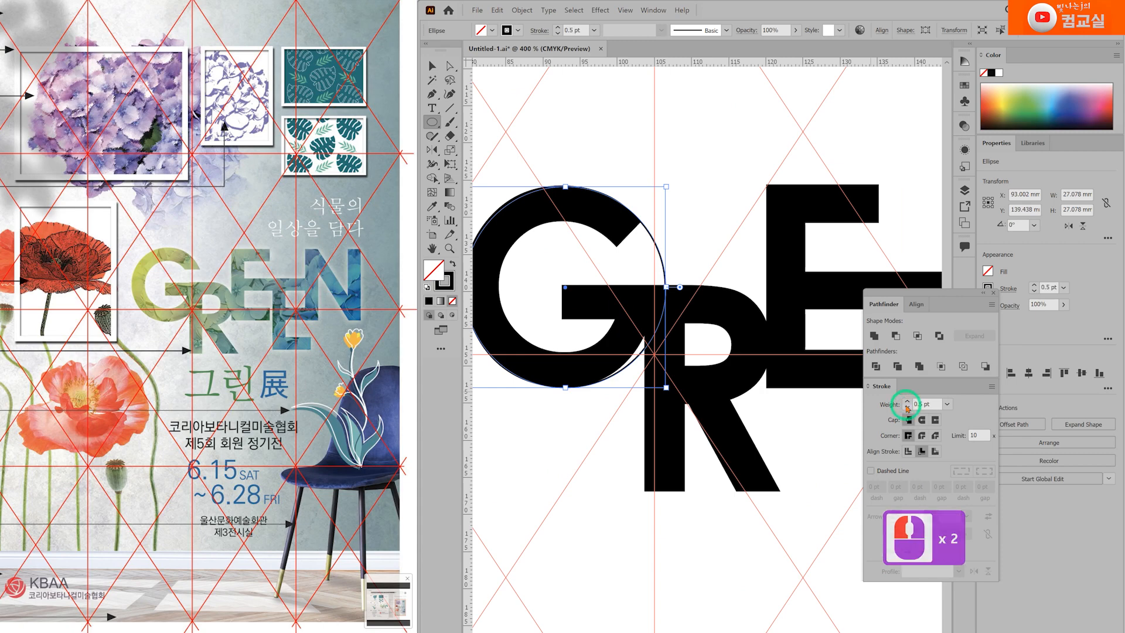
pyautogui.click(907, 402)
pyautogui.click(907, 402)
pyautogui.click(907, 402)
pyautogui.click(907, 402)
pyautogui.click(906, 402)
pyautogui.click(906, 402)
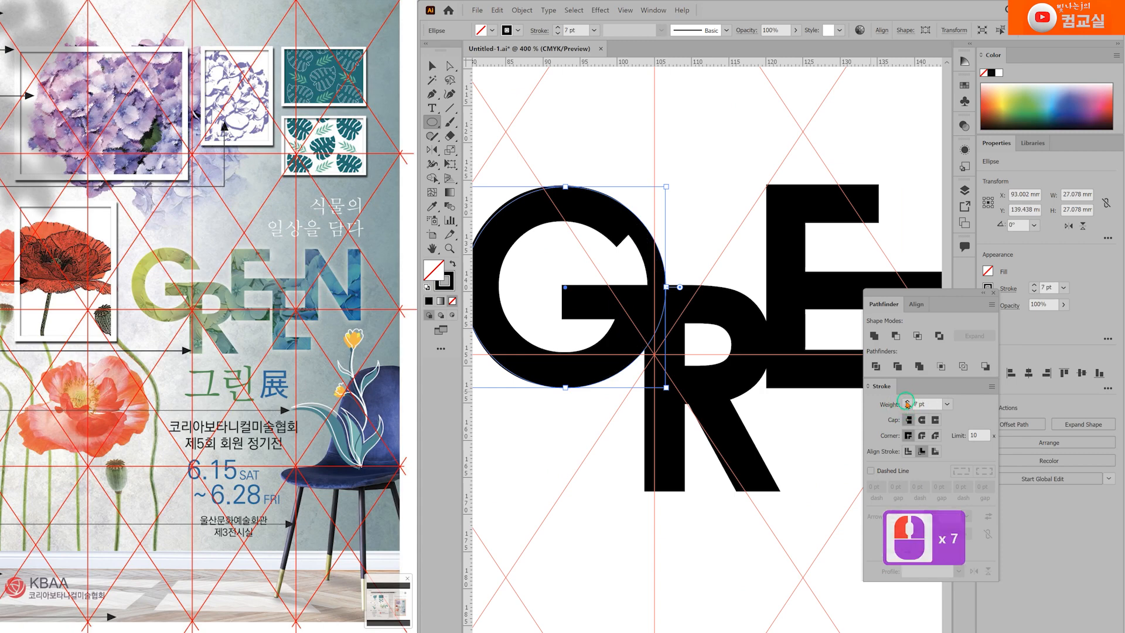
pyautogui.click(907, 402)
pyautogui.click(907, 402)
pyautogui.click(907, 402)
pyautogui.click(907, 402)
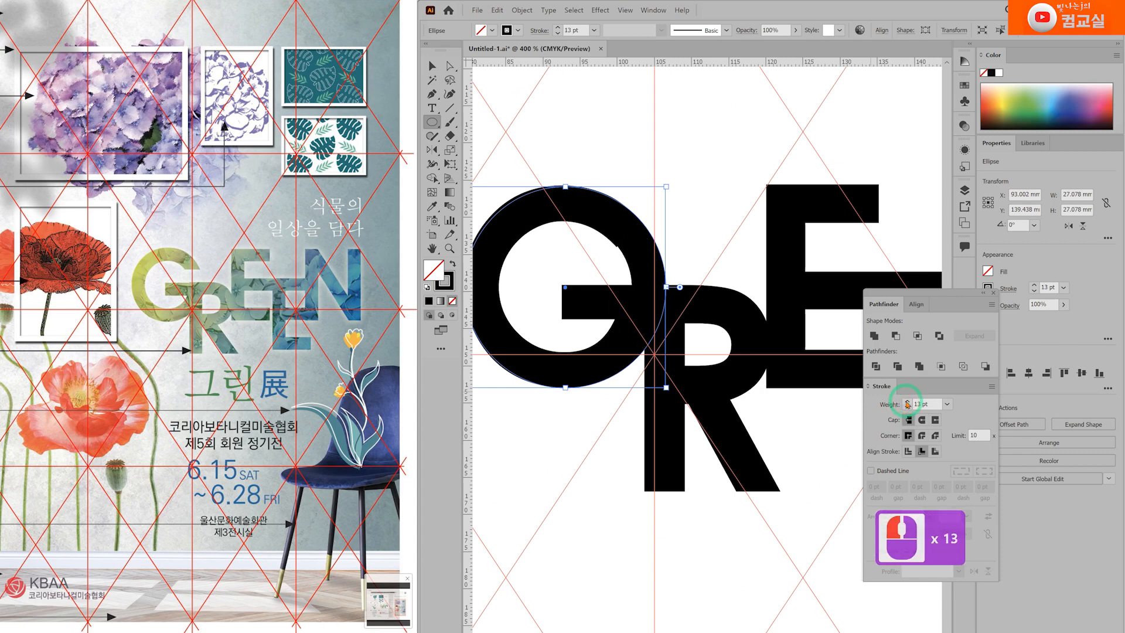
pyautogui.click(907, 402)
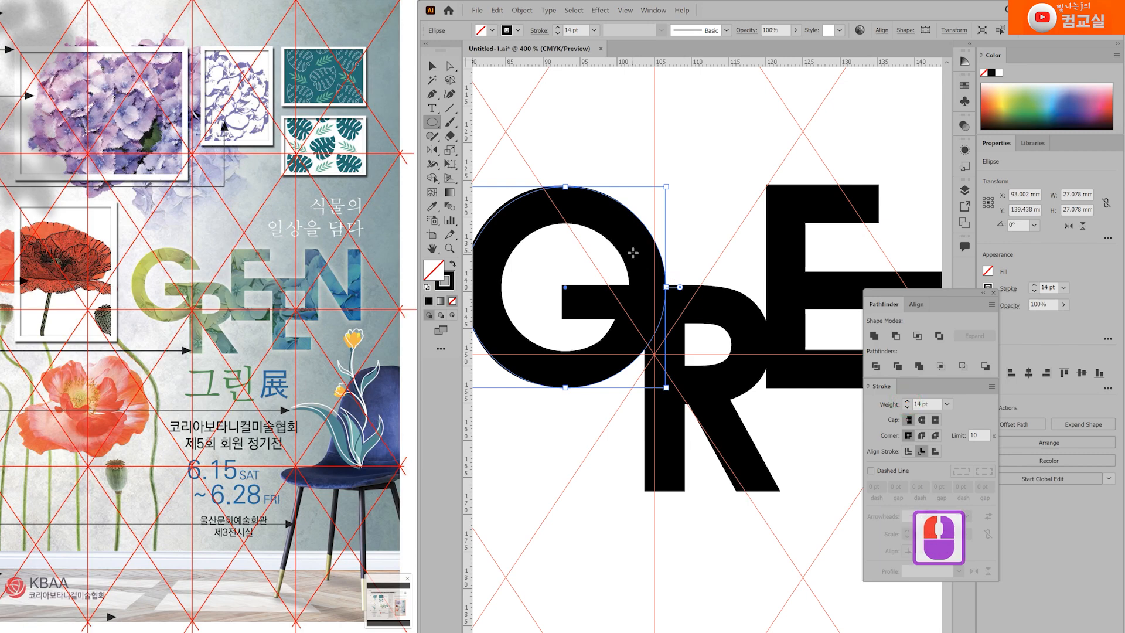
# Convert the stroked circle into a filled ring shape with Expand Appearance
pyautogui.click(433, 66)
pyautogui.click(522, 10)
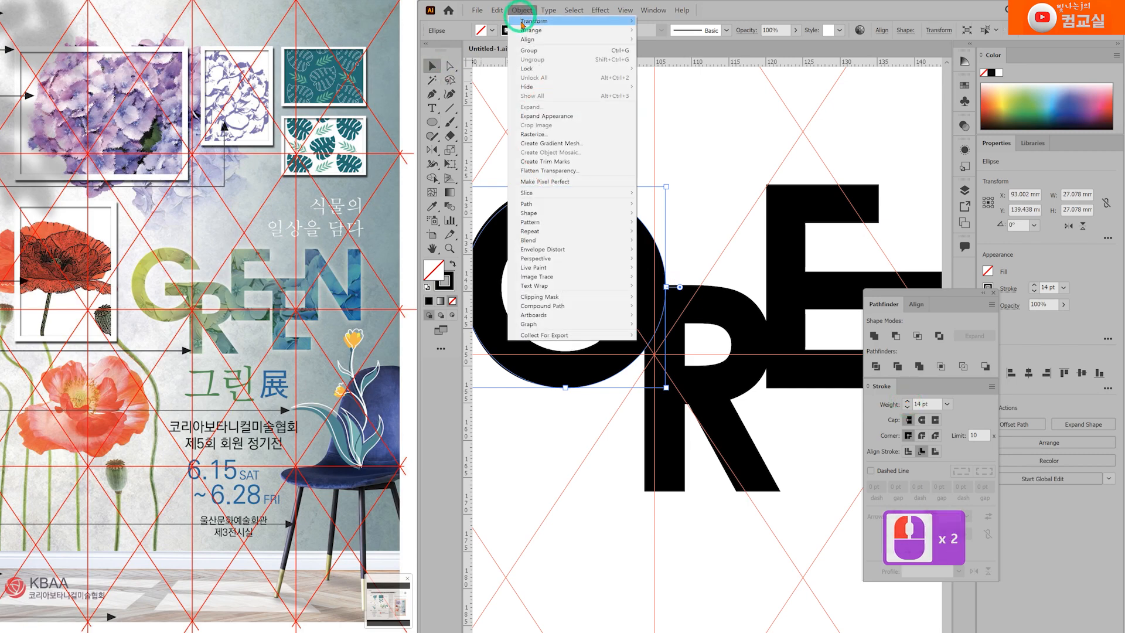
pyautogui.click(543, 116)
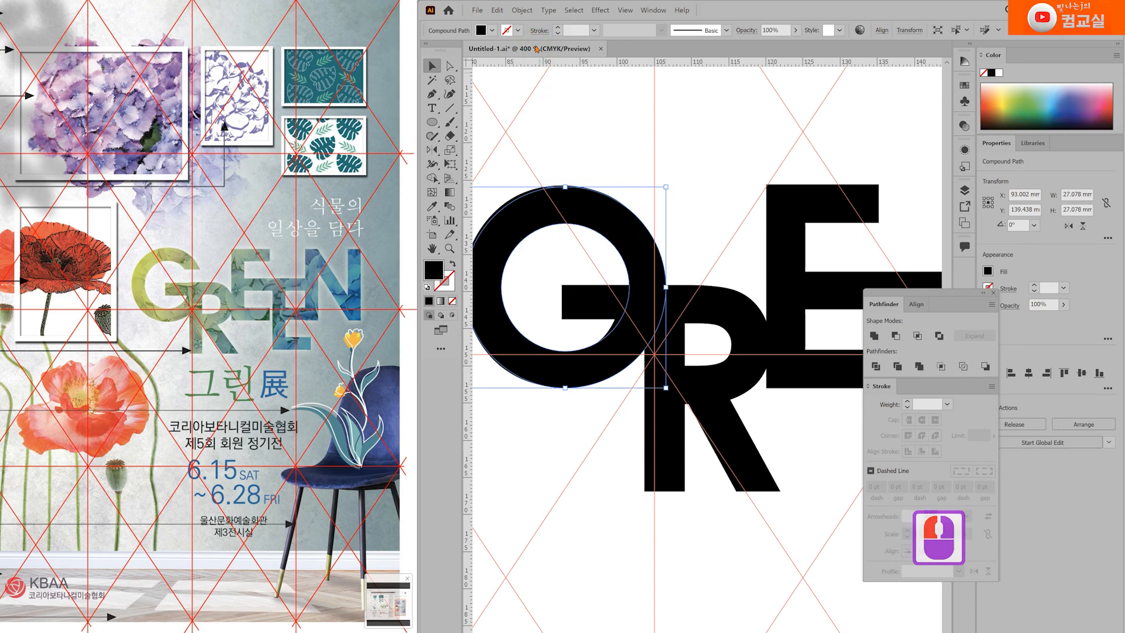
# Compare the ring with the G in outline view, reduce the ring's height to about 26.4 mm from its lower edge, and restore the preview
pyautogui.hotkey('ctrl', 'y')
pyautogui.scroll(3, 645, 216)
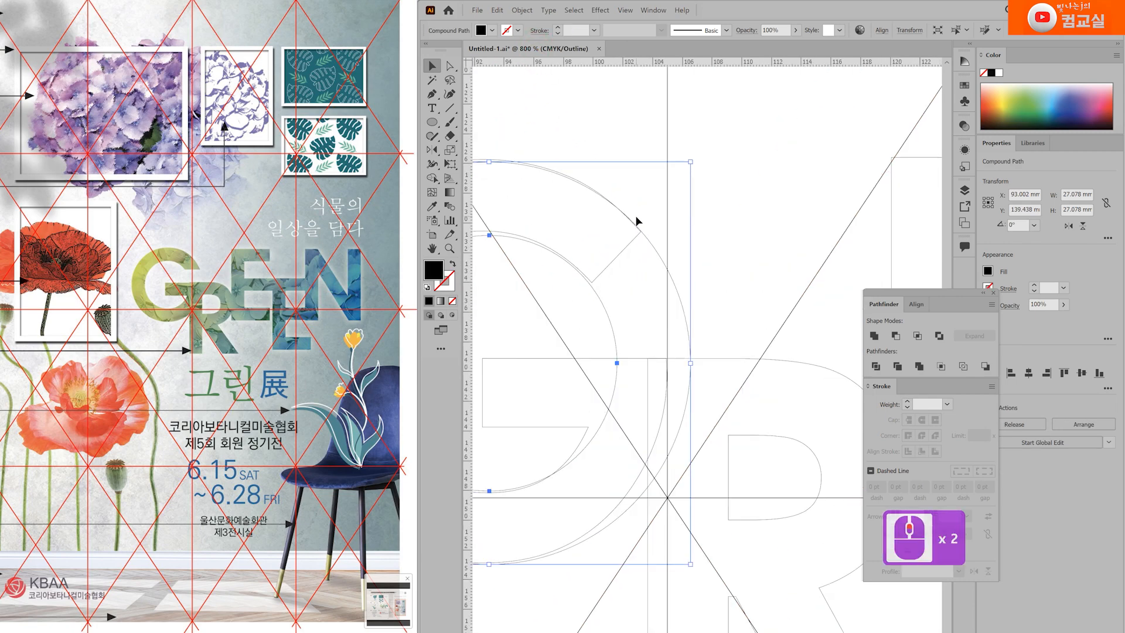
pyautogui.moveTo(623, 188); pyautogui.dragTo(709, 217)
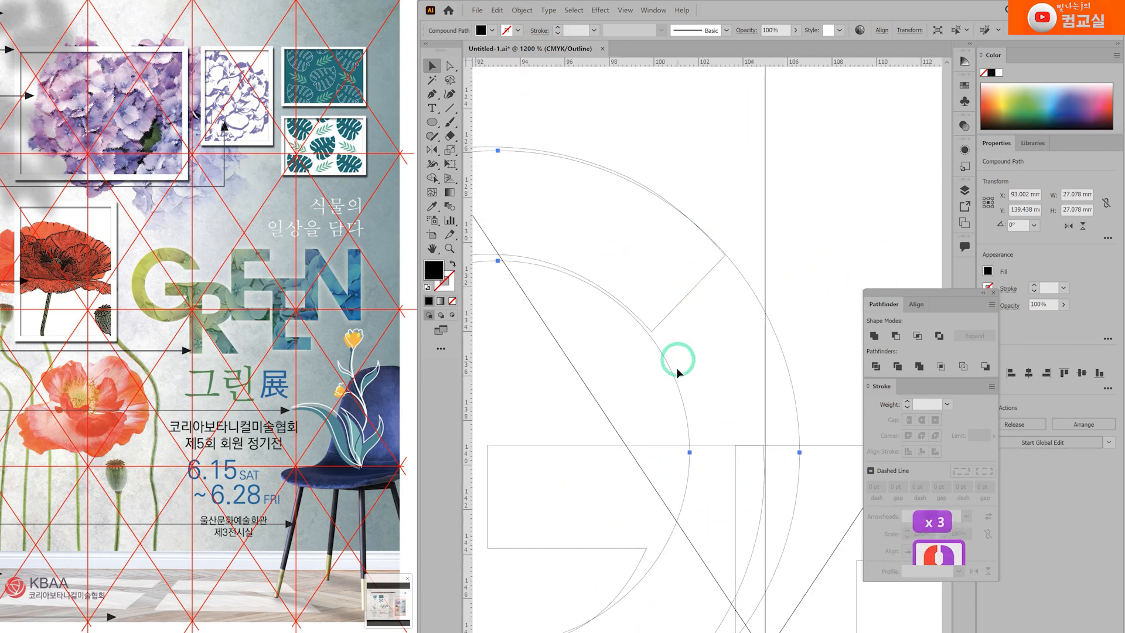
pyautogui.scroll(-2, 682, 409)
pyautogui.moveTo(723, 264); pyautogui.dragTo(737, 188)
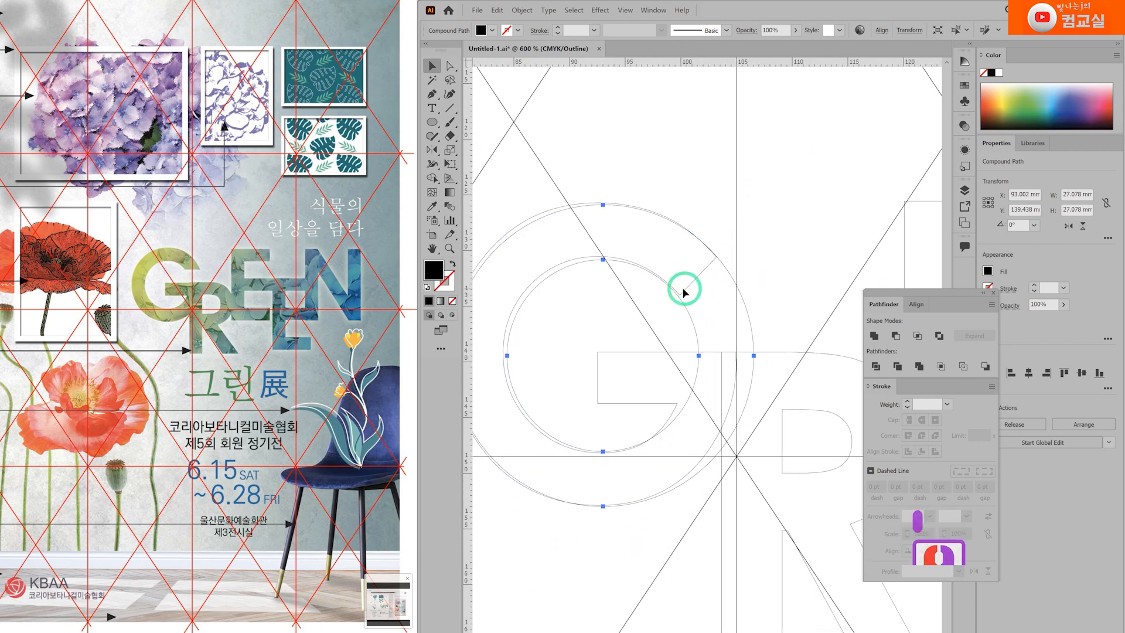
pyautogui.moveTo(603, 506); pyautogui.dragTo(606, 503)
pyautogui.scroll(2, 687, 305)
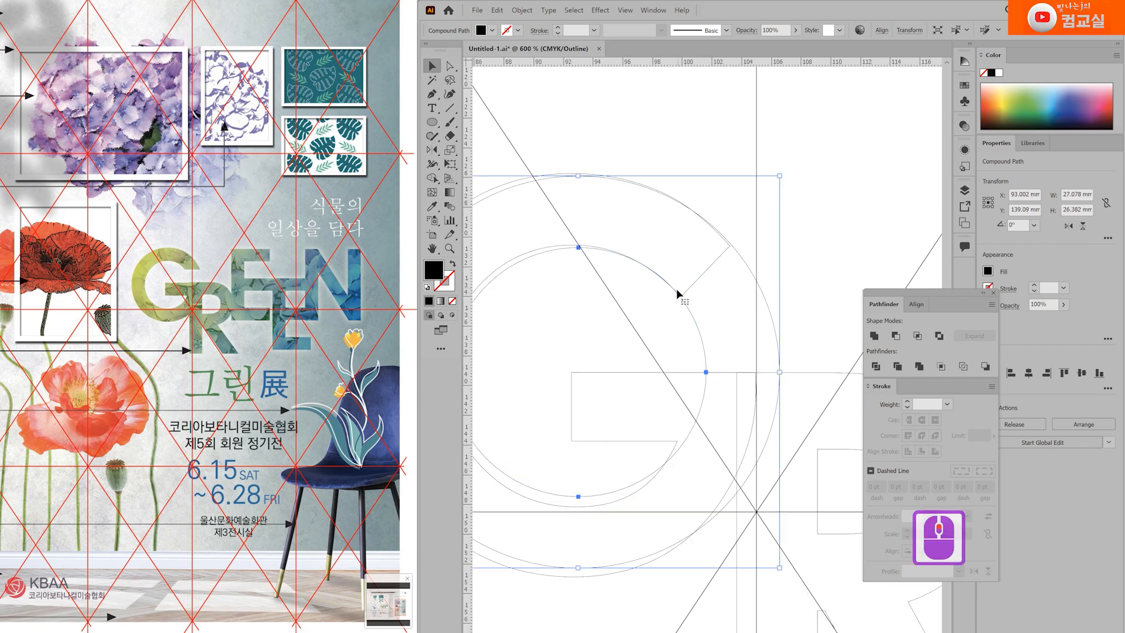
pyautogui.scroll(-2, 682, 366)
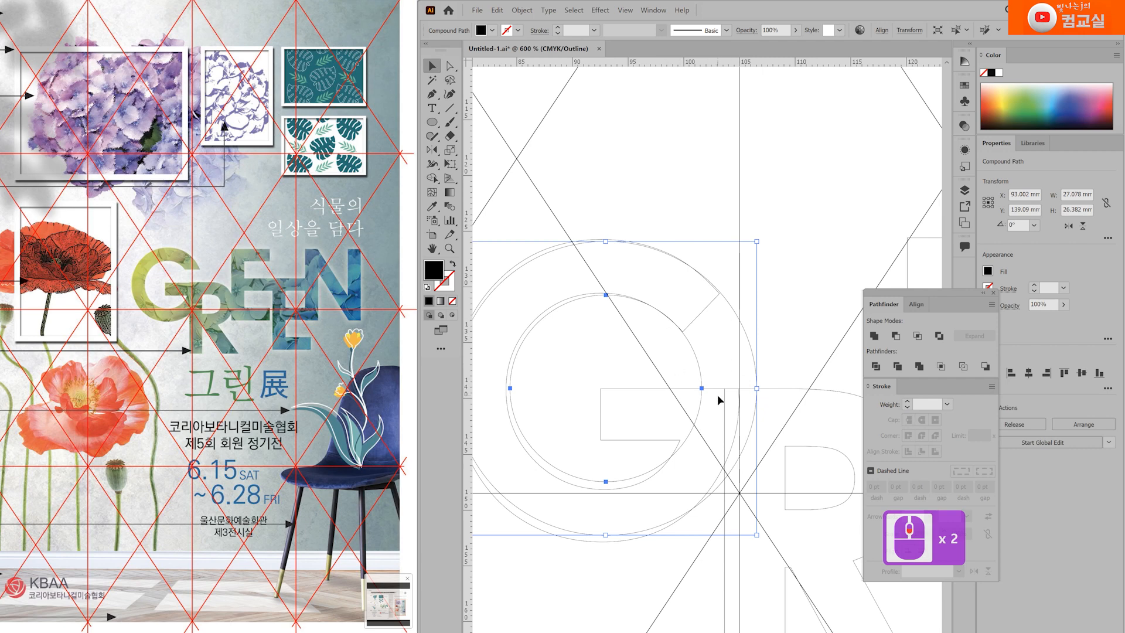
pyautogui.hotkey('ctrl', 'y')
pyautogui.click(795, 285)
pyautogui.scroll(1, 789, 289)
pyautogui.scroll(-1, 727, 290)
# Draw a rectangle about 20.4 by 45 mm covering the left part of the ring
pyautogui.click(610, 302)
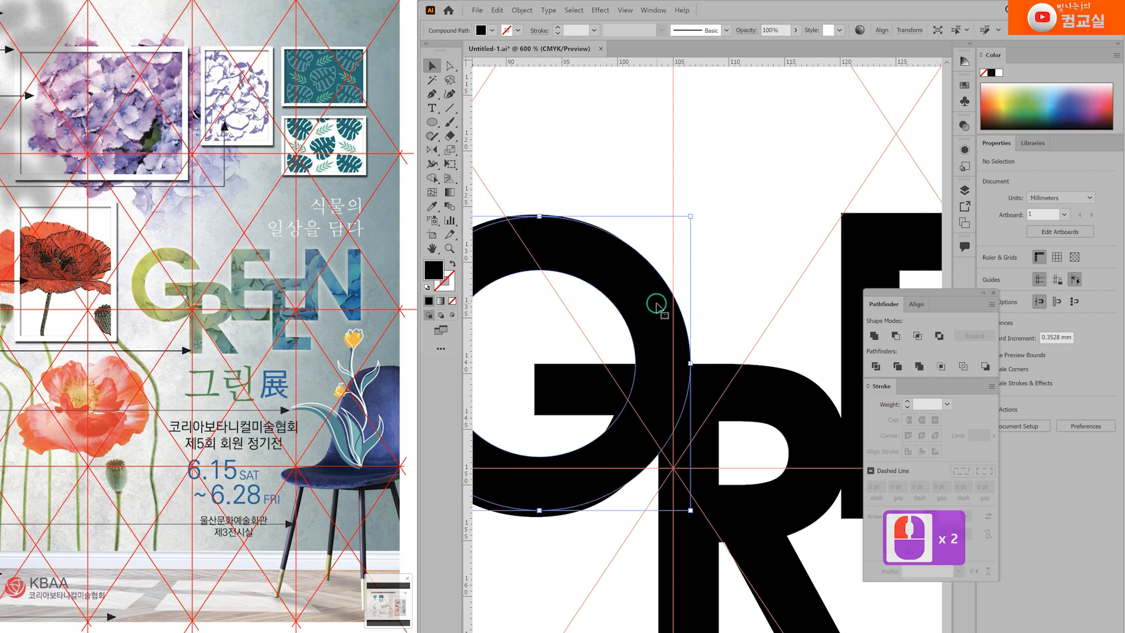
pyautogui.scroll(-1, 603, 326)
pyautogui.scroll(-3, 726, 287)
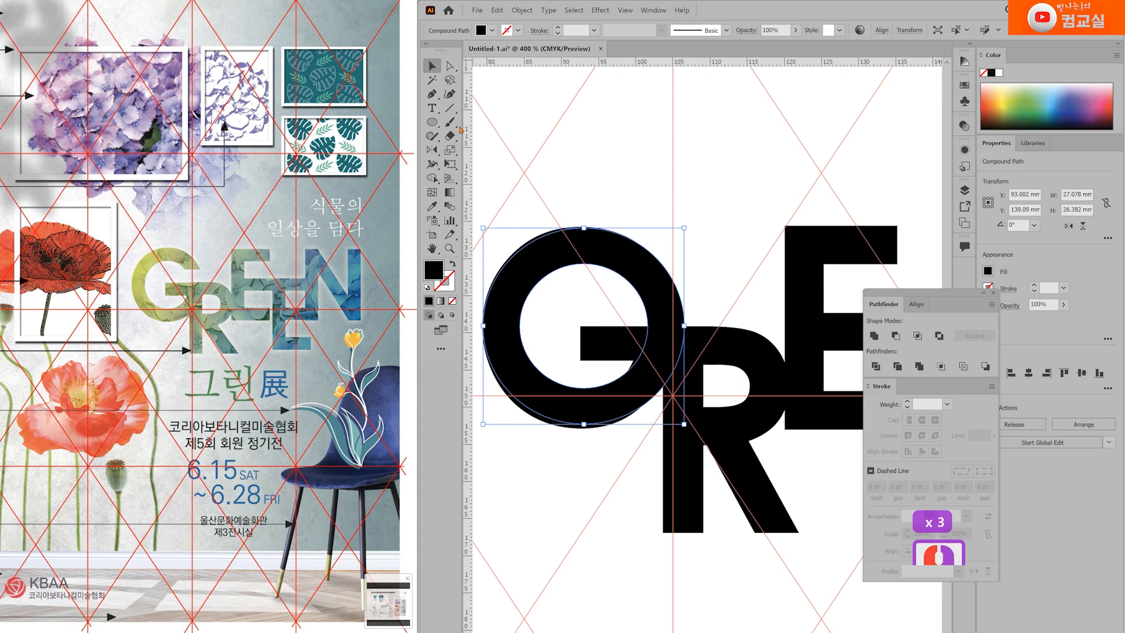
pyautogui.click(432, 122)
pyautogui.click(486, 121)
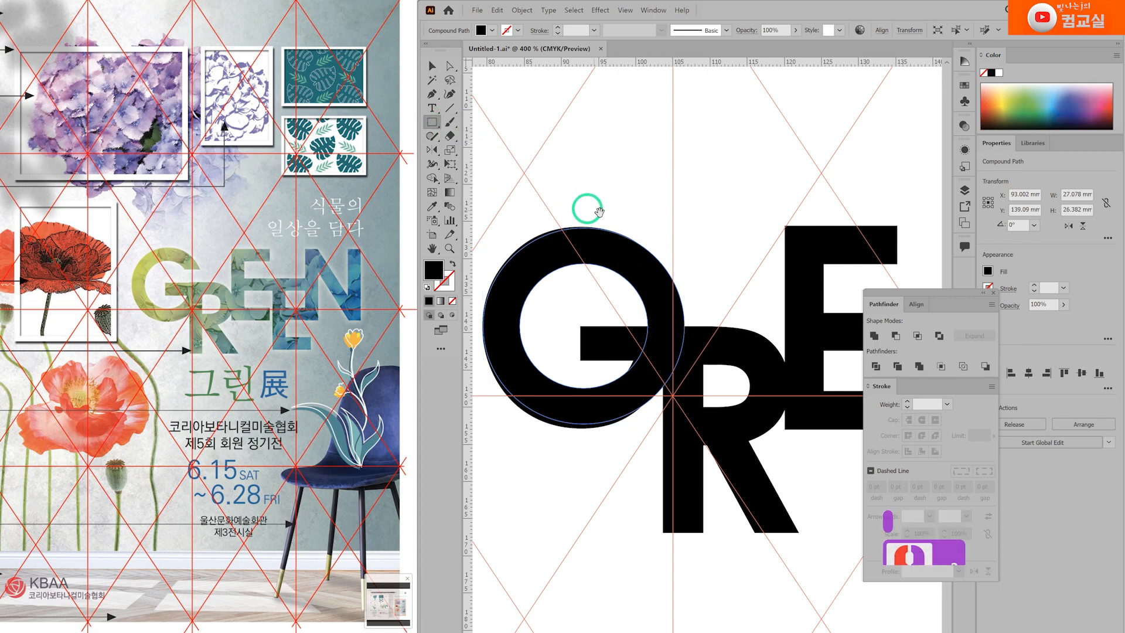
pyautogui.moveTo(647, 188); pyautogui.dragTo(698, 175)
pyautogui.moveTo(511, 165); pyautogui.dragTo(661, 498)
# Cut the rectangle out of the ring with Minus Front, keeping only the ring's right-hand arc
pyautogui.click(432, 66)
pyautogui.click(592, 226)
pyautogui.click(718, 281)
pyautogui.keyDown('shift'); pyautogui.click(718, 281); pyautogui.keyUp('shift')
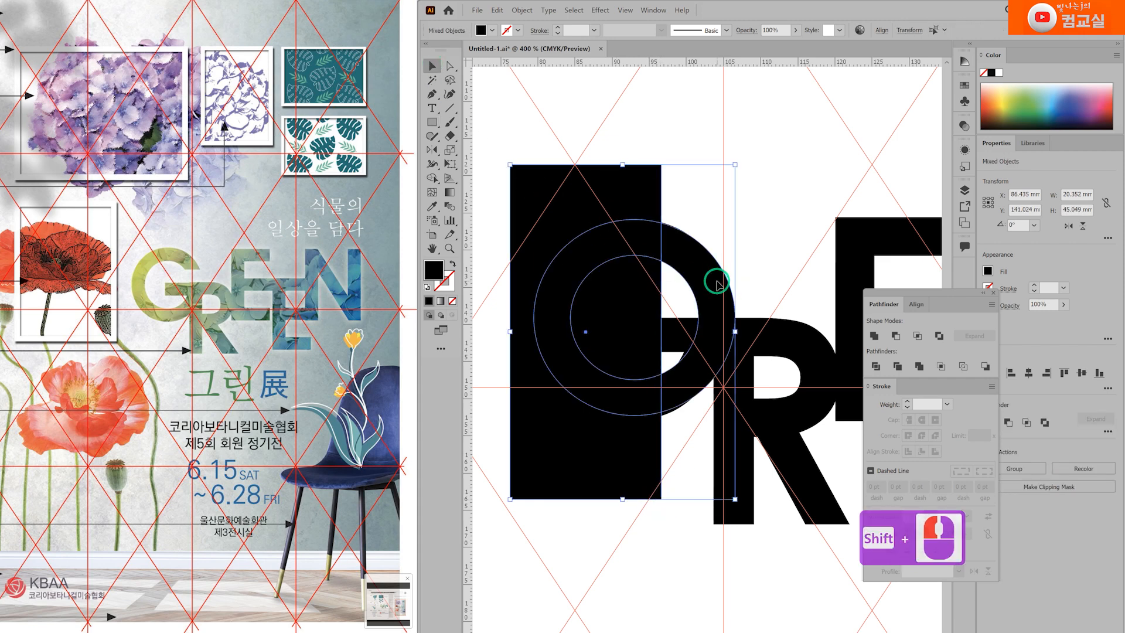
pyautogui.click(896, 336)
pyautogui.hscroll(2, 762, 264)
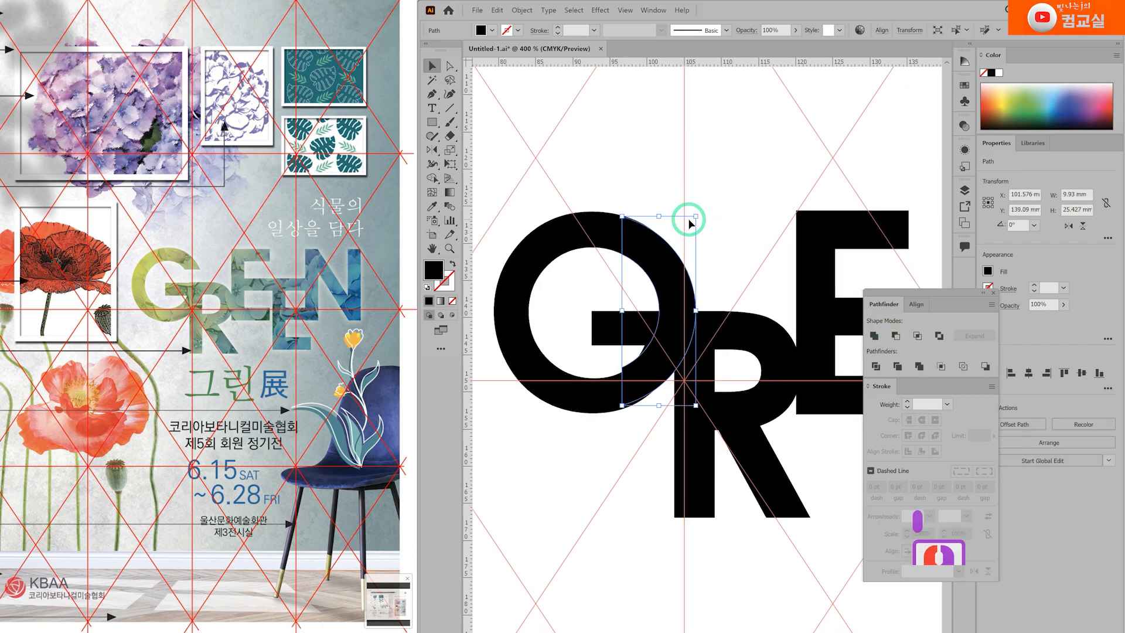
# Draw a rectangle about 19.2 by 23.3 mm over the arc's lower part and cut that part away with Minus Front
pyautogui.scroll(1, 692, 224)
pyautogui.click(436, 127)
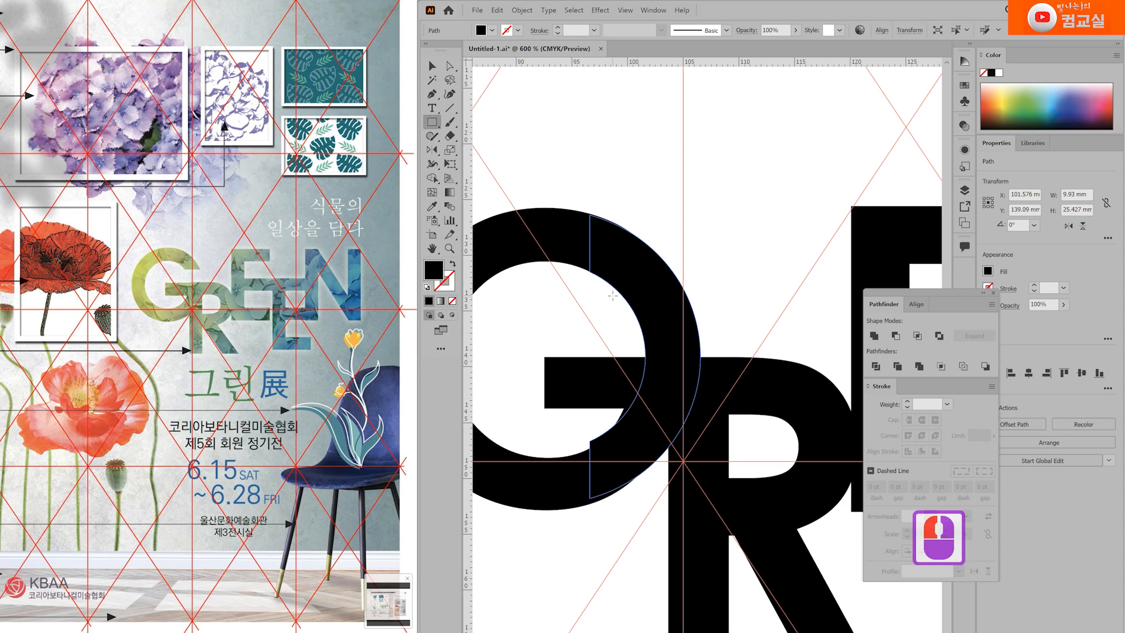
pyautogui.moveTo(610, 295); pyautogui.dragTo(770, 553)
pyautogui.moveTo(610, 429); pyautogui.dragTo(557, 430)
pyautogui.click(432, 66)
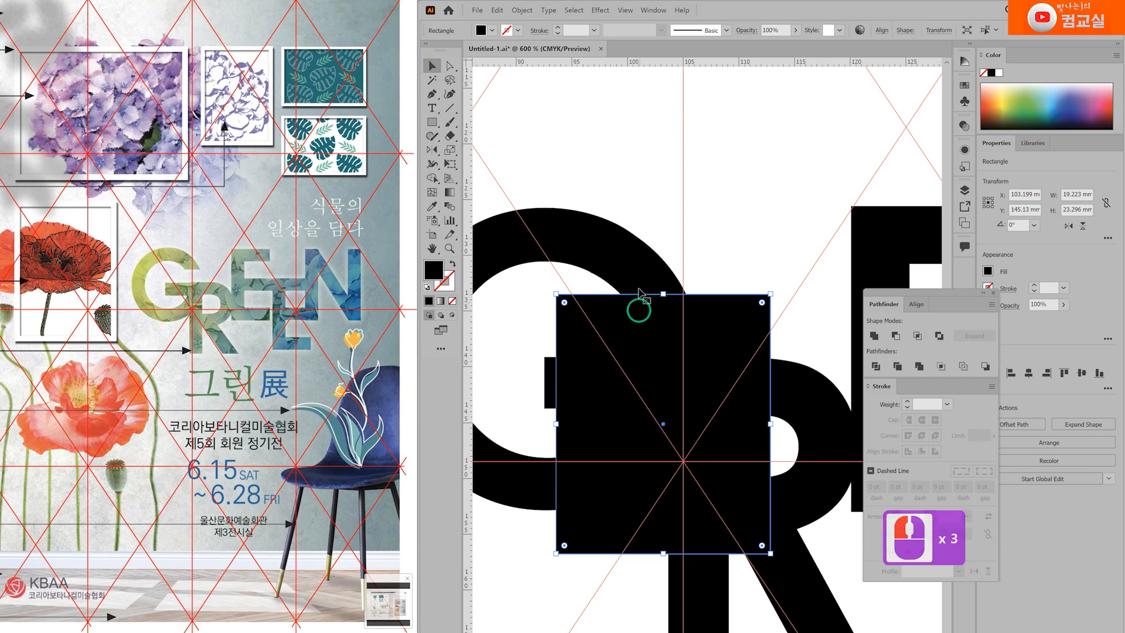
pyautogui.keyDown('shift'); pyautogui.click(626, 265); pyautogui.keyUp('shift')
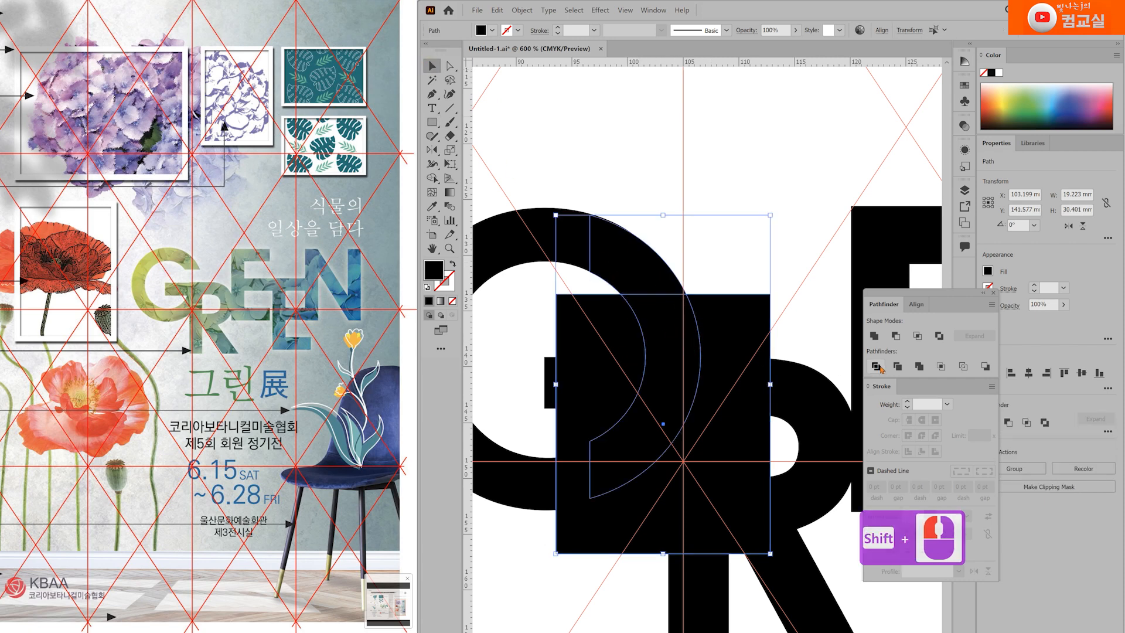
pyautogui.click(899, 340)
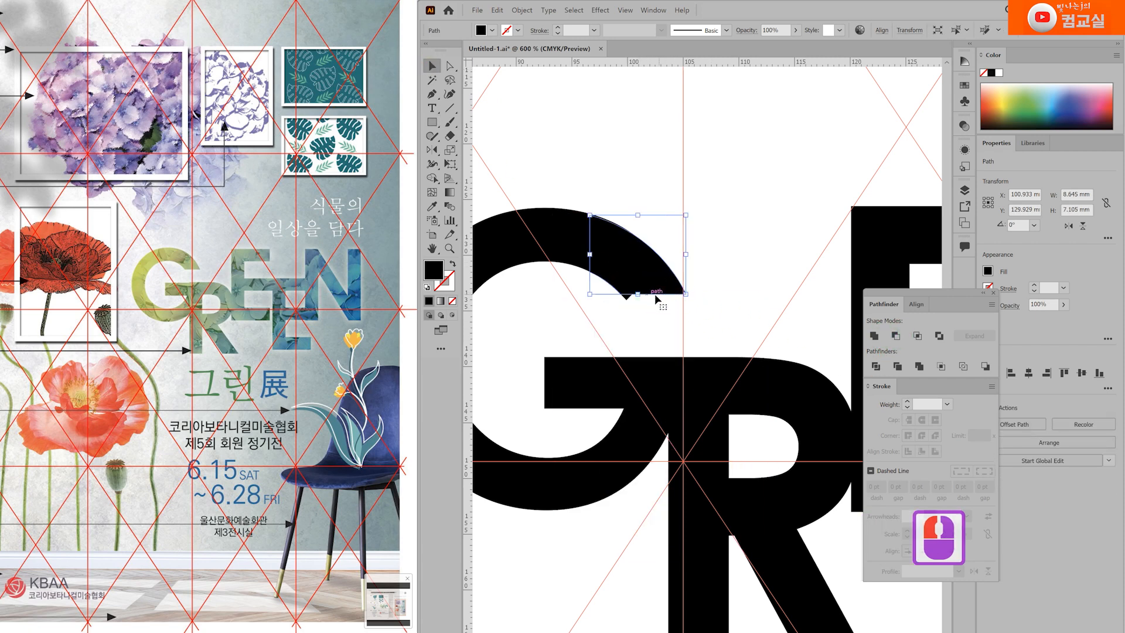
pyautogui.click(675, 322)
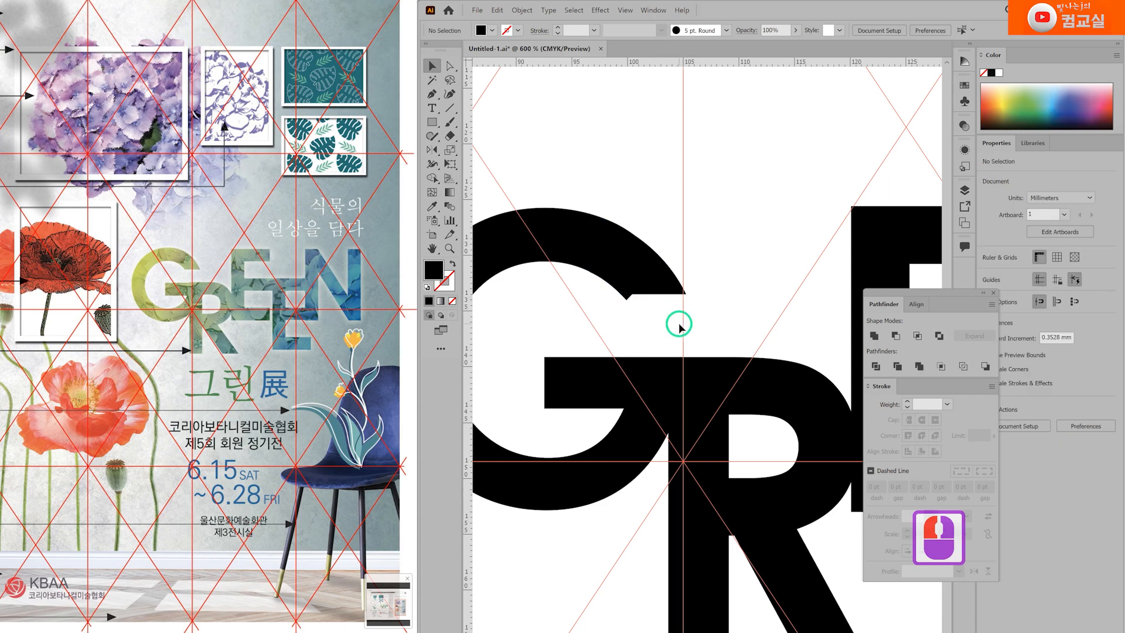
# Select the G together with the arc piece and nudge both about 1.4 mm to the right
pyautogui.moveTo(705, 284); pyautogui.dragTo(715, 228)
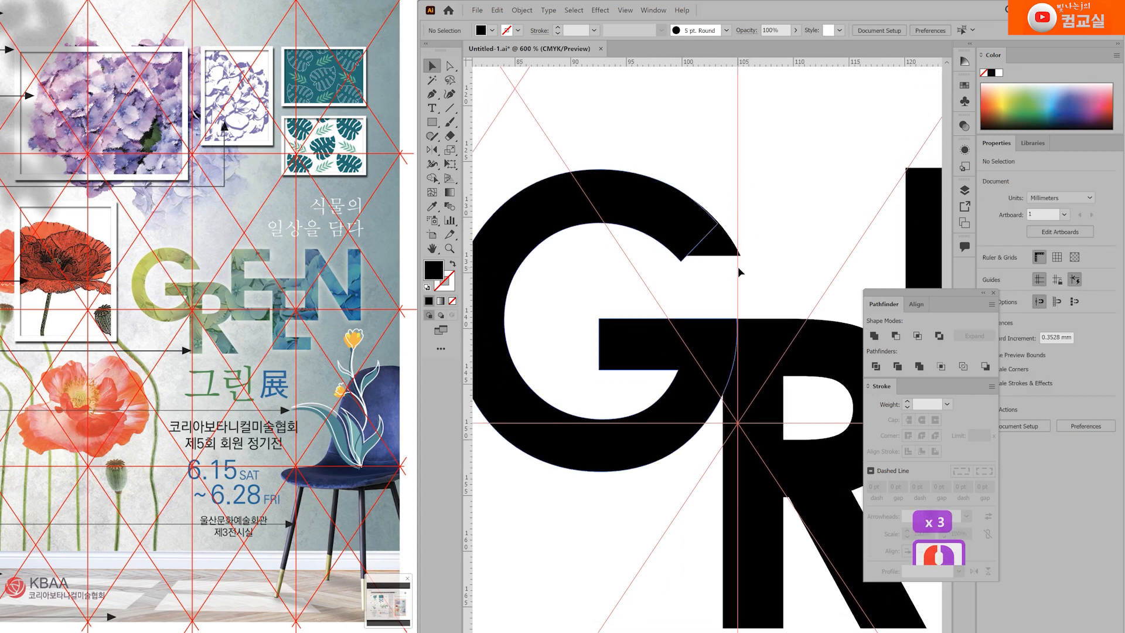
pyautogui.scroll(-2, 750, 243)
pyautogui.moveTo(640, 200); pyautogui.dragTo(743, 279)
pyautogui.hscroll(2, 747, 258)
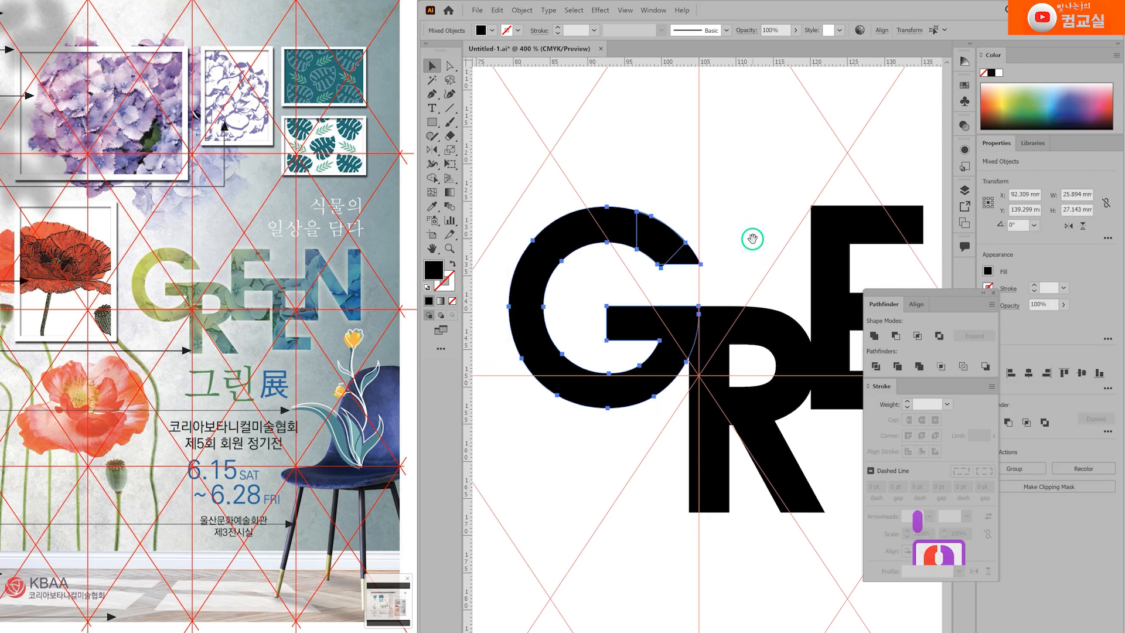
pyautogui.press('Right')
pyautogui.press('Right')
pyautogui.press('Right')
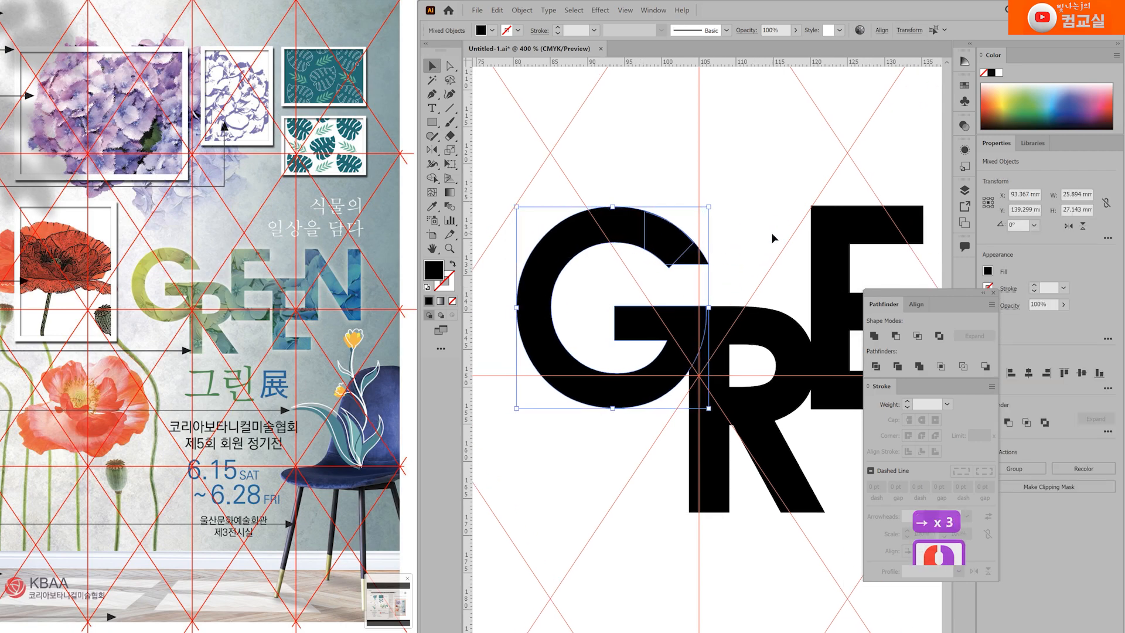
pyautogui.press('Right')
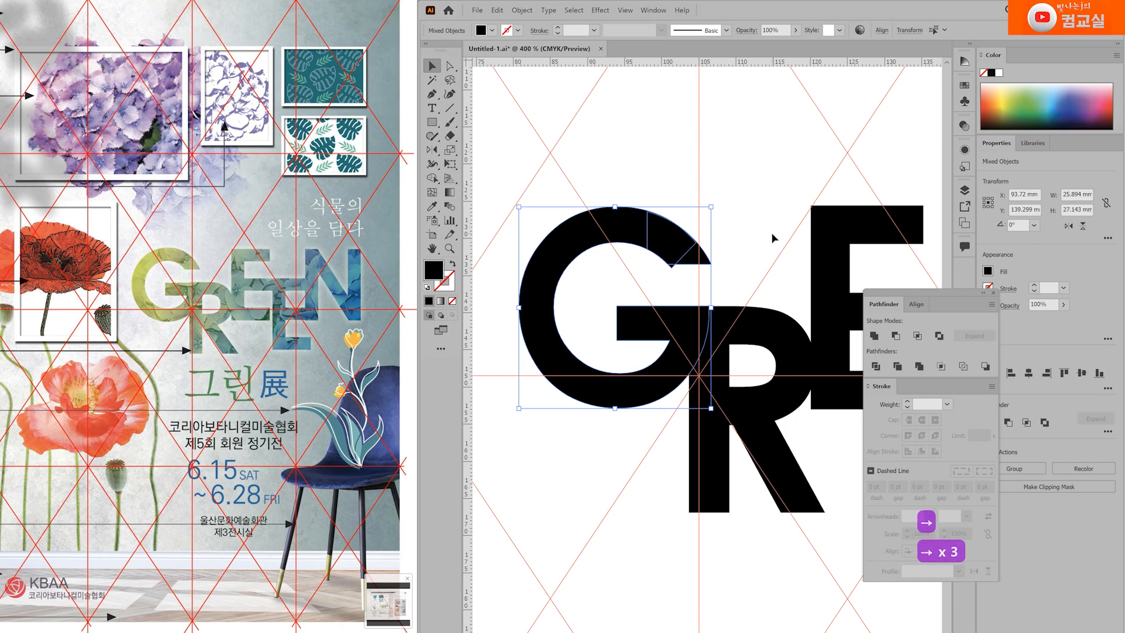
pyautogui.click(748, 227)
# Try to pull the inner corner anchor of the G's upper end up into the arc piece
pyautogui.scroll(2, 703, 276)
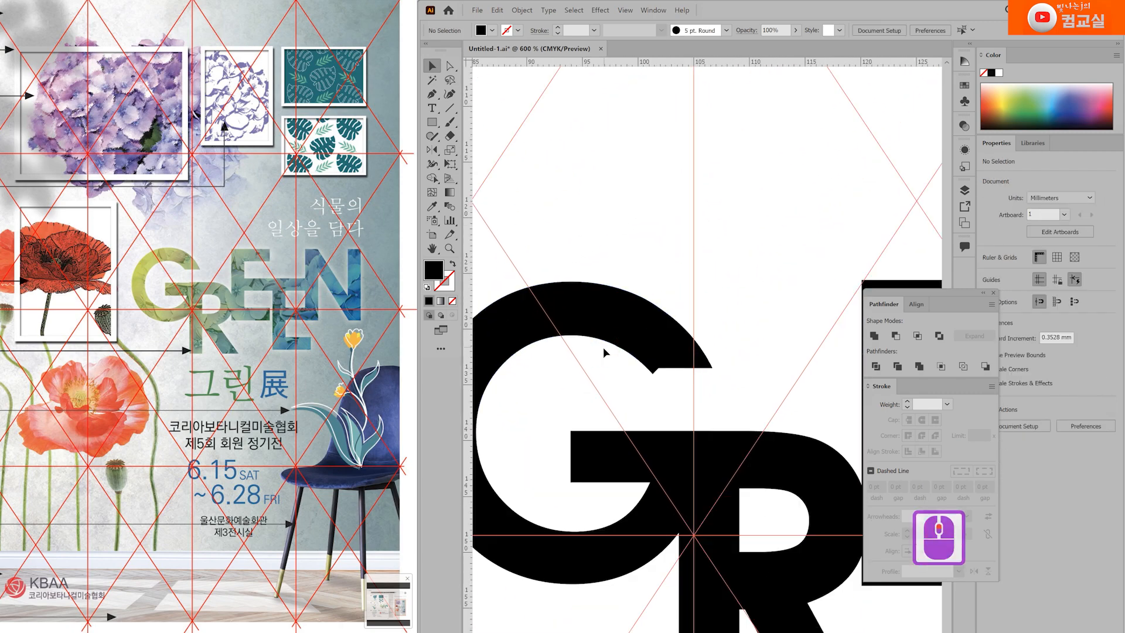
pyautogui.click(691, 368)
pyautogui.scroll(1, 661, 376)
pyautogui.press('q')
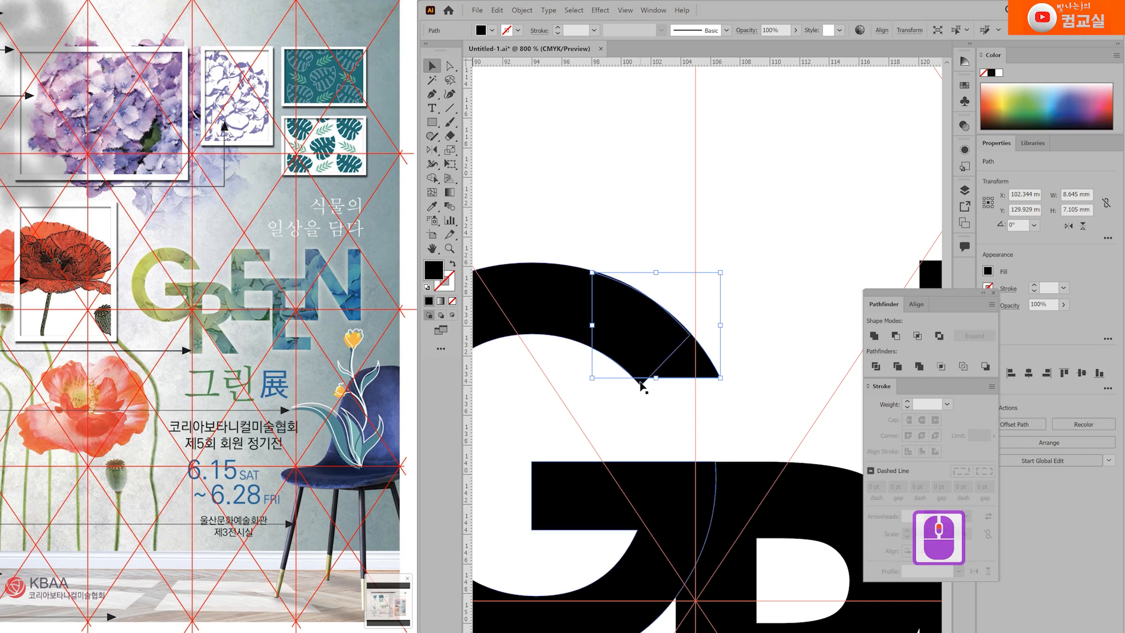
pyautogui.press('a')
pyautogui.scroll(1, 616, 316)
pyautogui.click(653, 420)
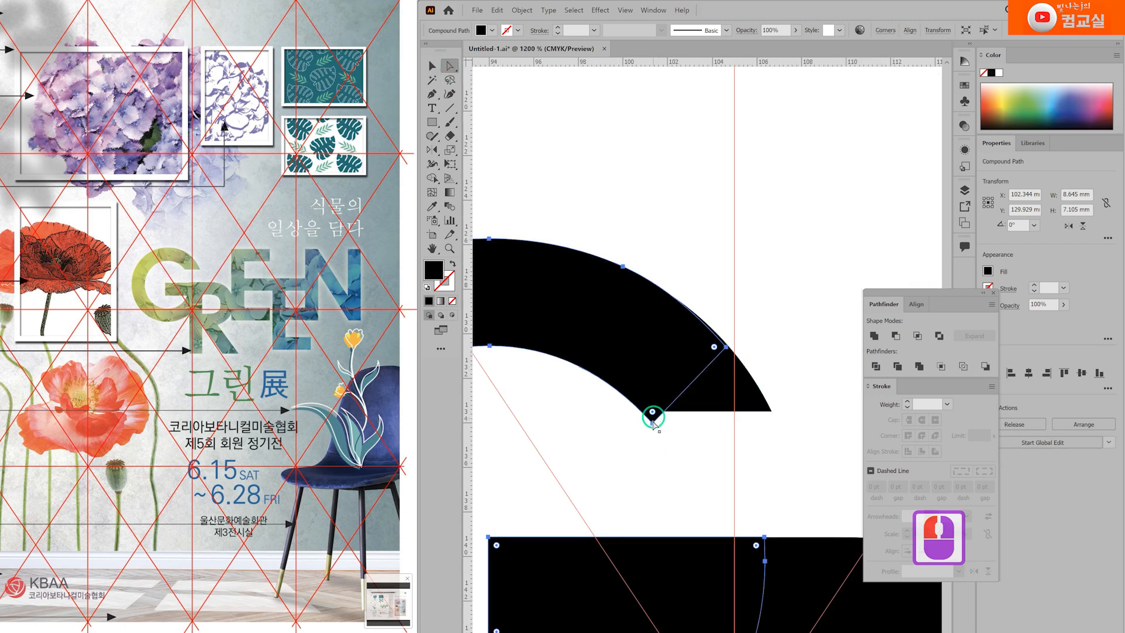
pyautogui.click(653, 420)
pyautogui.moveTo(653, 424); pyautogui.dragTo(657, 414)
pyautogui.hotkey('ctrl', 'z')
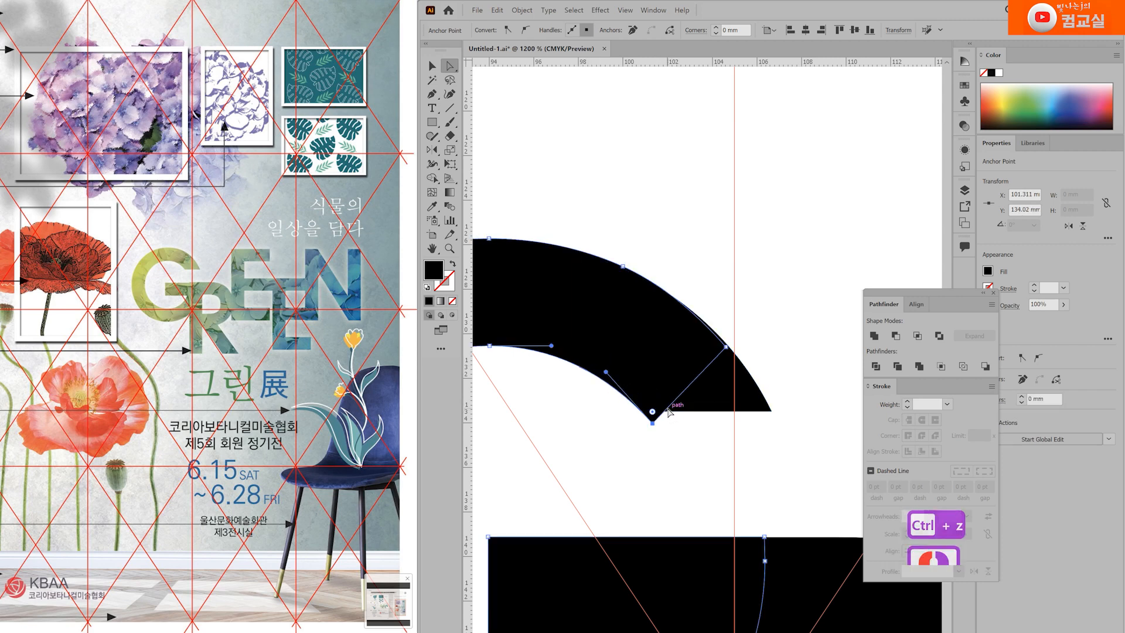
pyautogui.click(653, 421)
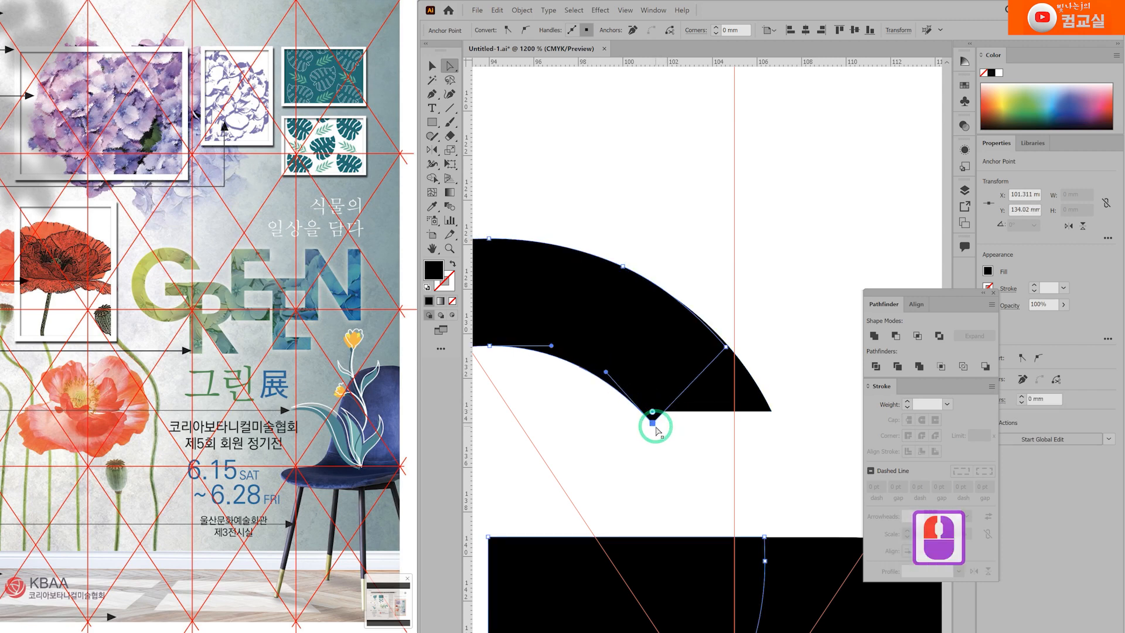
pyautogui.scroll(2, 582, 258)
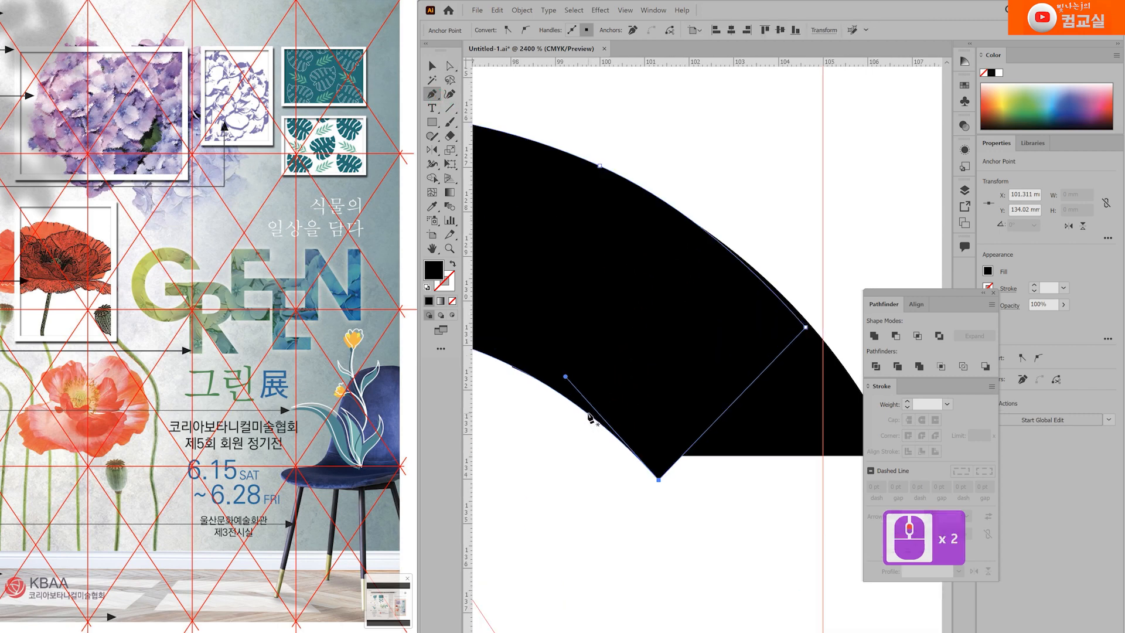
pyautogui.keyDown('ctrl'); pyautogui.click(648, 376); pyautogui.keyUp('ctrl')
pyautogui.keyDown('ctrl'); pyautogui.click(603, 346); pyautogui.keyUp('ctrl')
pyautogui.keyDown('ctrl'); pyautogui.click(496, 297); pyautogui.keyUp('ctrl')
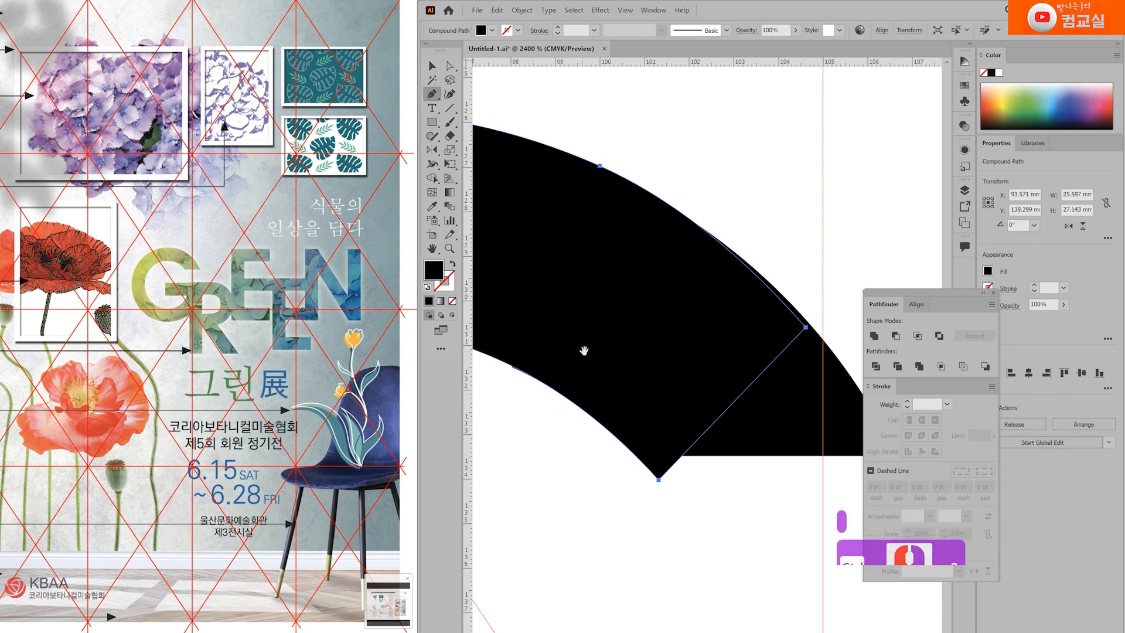
pyautogui.scroll(-2, 711, 284)
pyautogui.moveTo(711, 289); pyautogui.dragTo(684, 270)
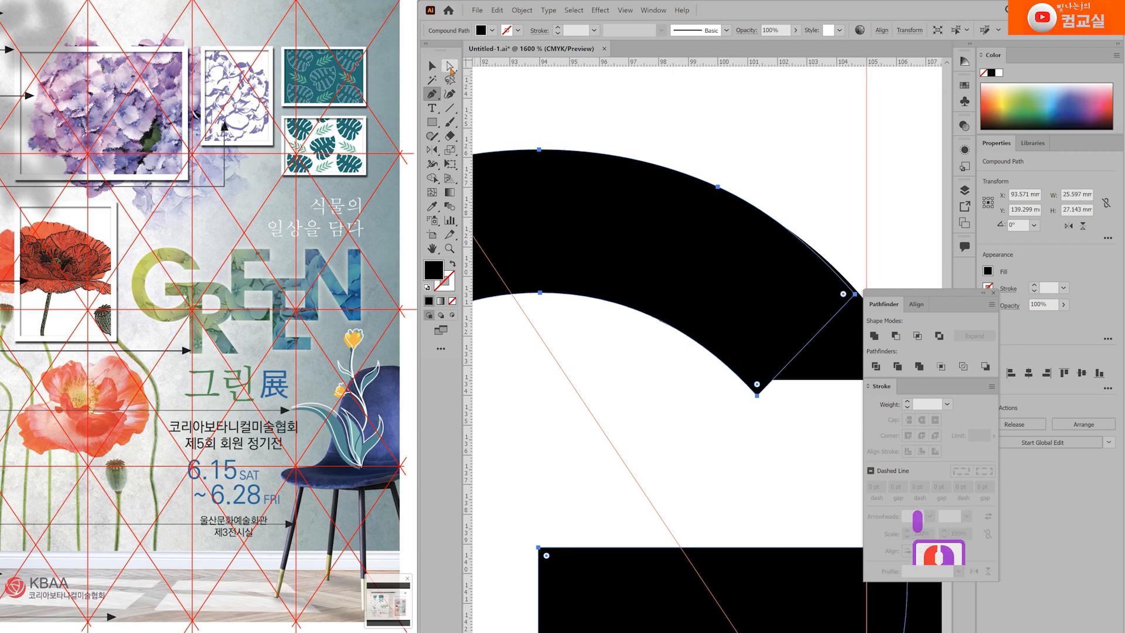
# Move the arc piece down and to the left, clear of the G's upper end
pyautogui.click(432, 66)
pyautogui.click(835, 345)
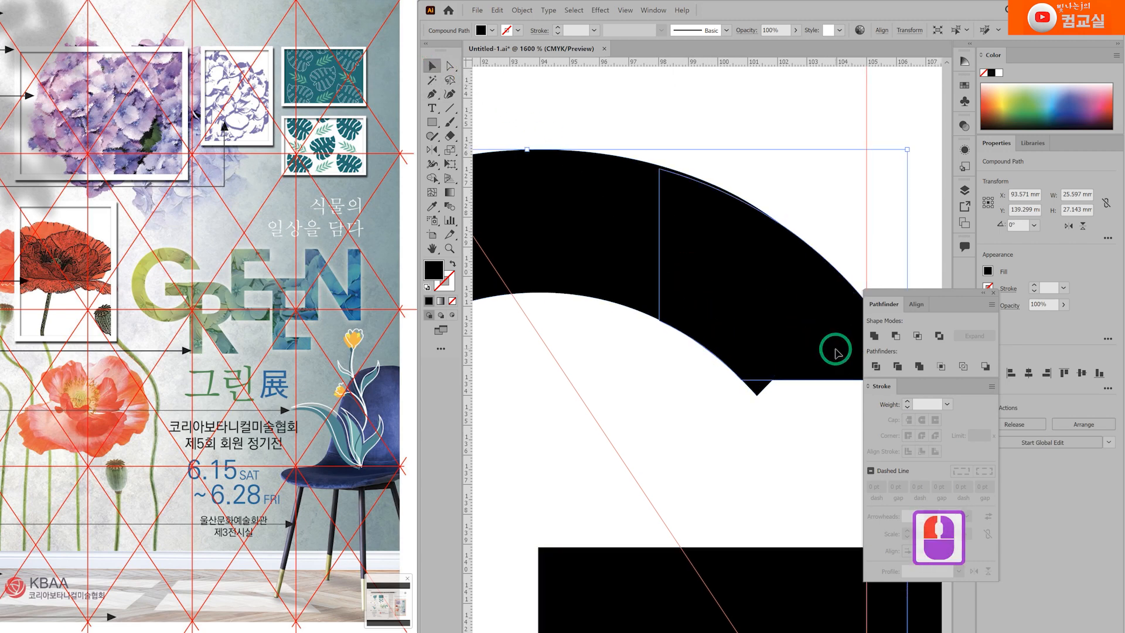
pyautogui.moveTo(837, 346); pyautogui.dragTo(660, 469)
# Add an anchor point on the inner edge of the G's upper curve, close to its slanted end
pyautogui.click(745, 326)
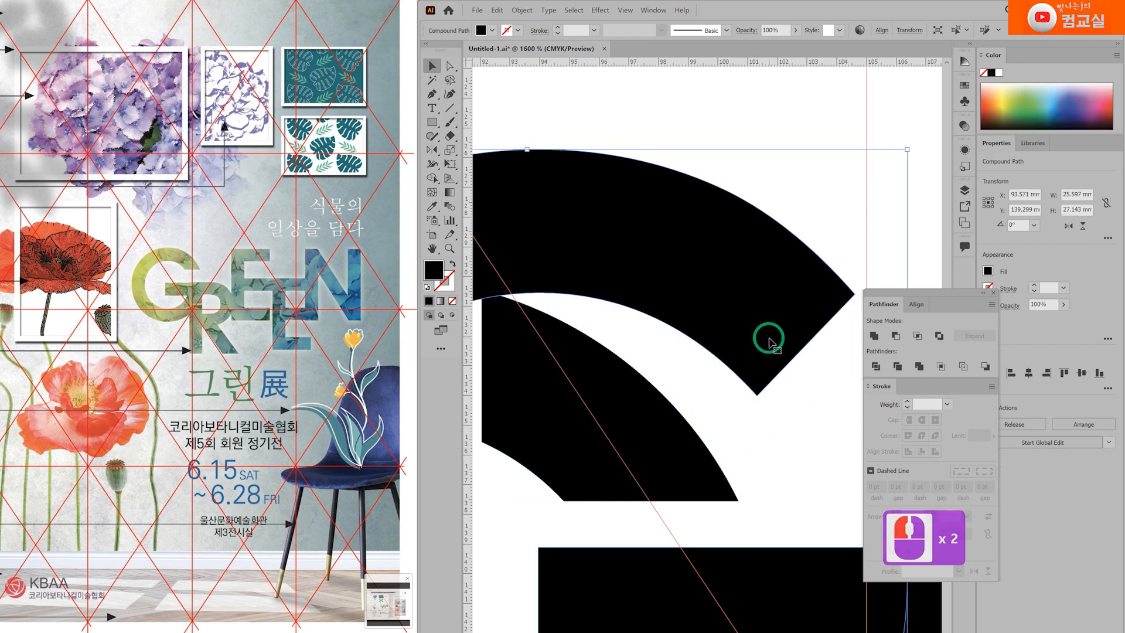
pyautogui.scroll(-2, 767, 323)
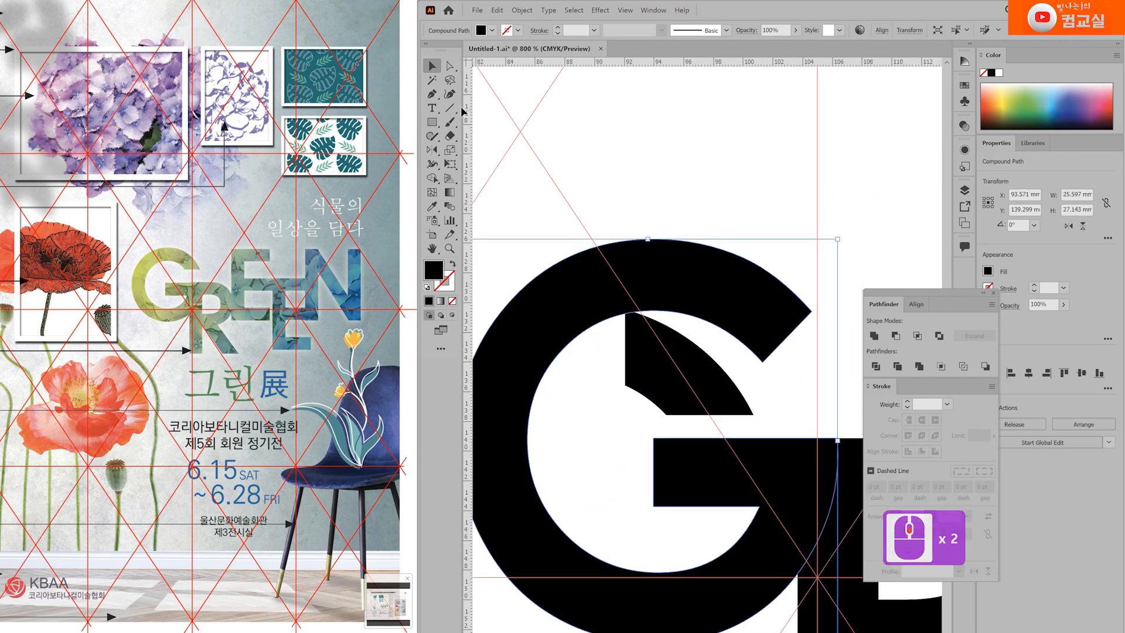
pyautogui.scroll(-1, 701, 311)
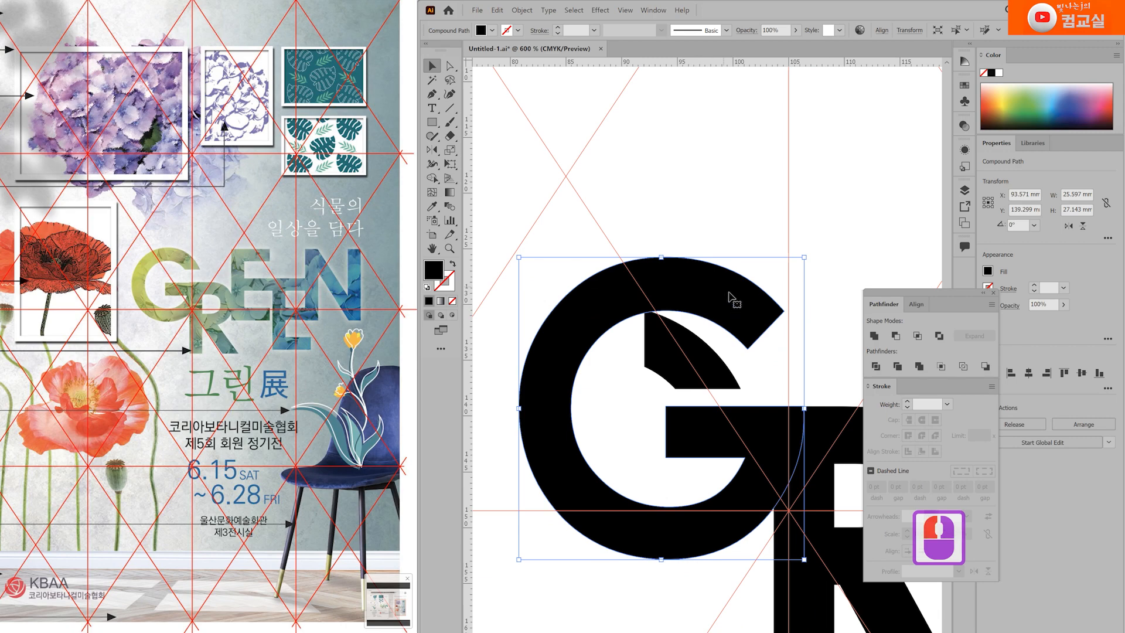
pyautogui.click(432, 94)
pyautogui.scroll(1, 784, 326)
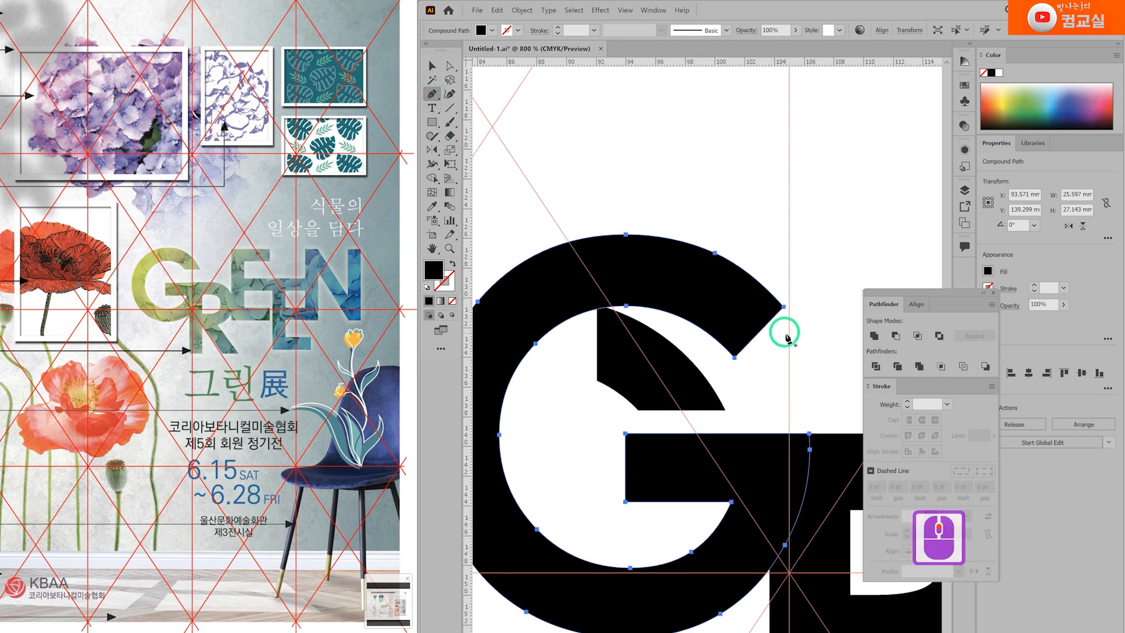
pyautogui.scroll(2, 707, 338)
pyautogui.click(716, 341)
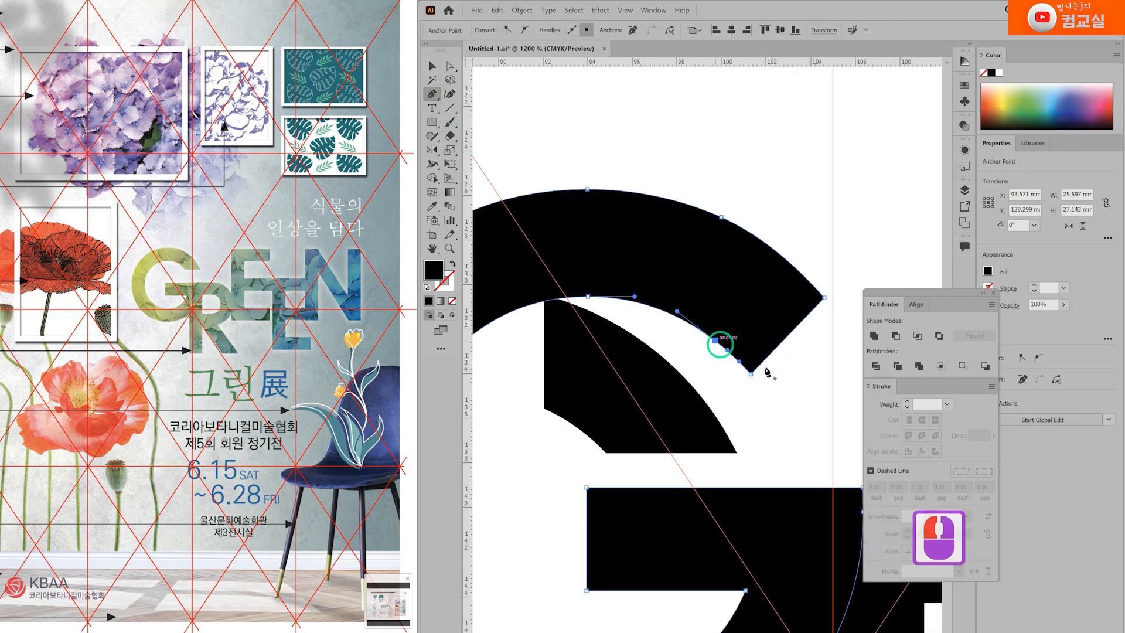
# Move the arc piece back so it overlaps and extends the G's upper end
pyautogui.click(433, 65)
pyautogui.click(802, 114)
pyautogui.moveTo(670, 427); pyautogui.dragTo(809, 343)
pyautogui.moveTo(854, 158); pyautogui.dragTo(708, 194)
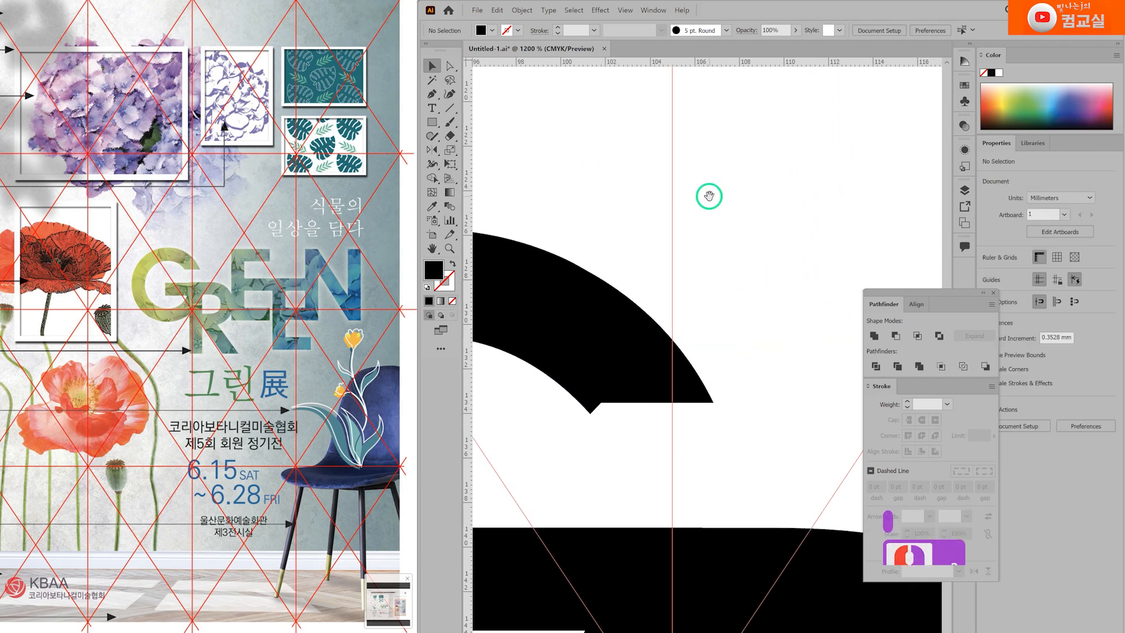
# Pull the inner corner anchor of the G's slanted end up and inward so it lies inside the arc piece
pyautogui.click(451, 65)
pyautogui.scroll(2, 612, 372)
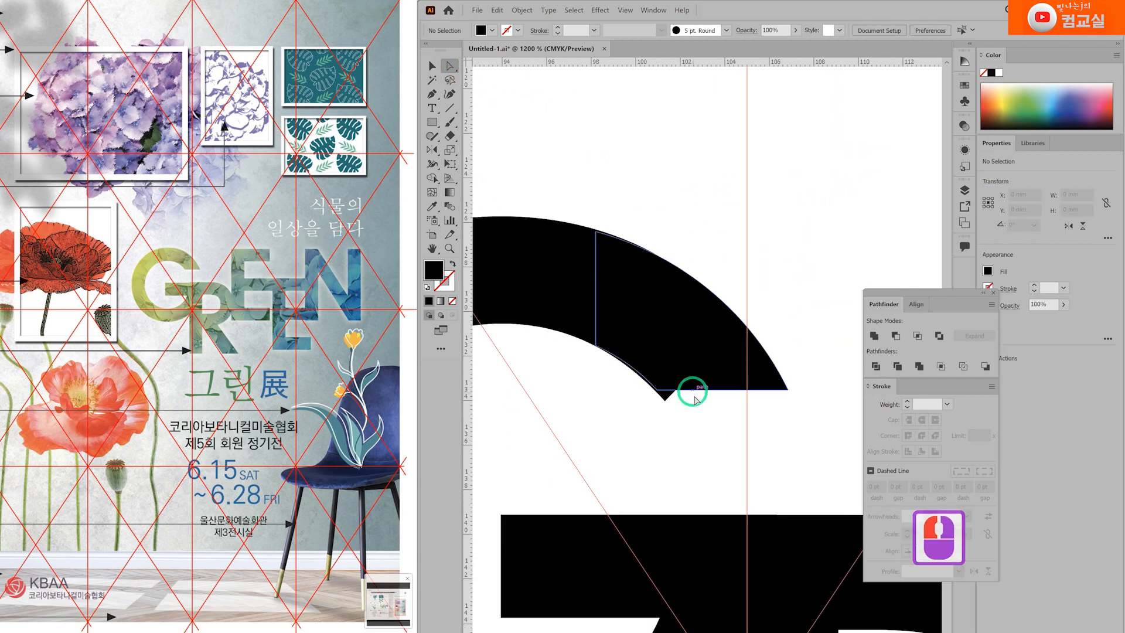
pyautogui.click(651, 402)
pyautogui.moveTo(651, 403); pyautogui.dragTo(661, 378)
pyautogui.moveTo(603, 305); pyautogui.dragTo(649, 316)
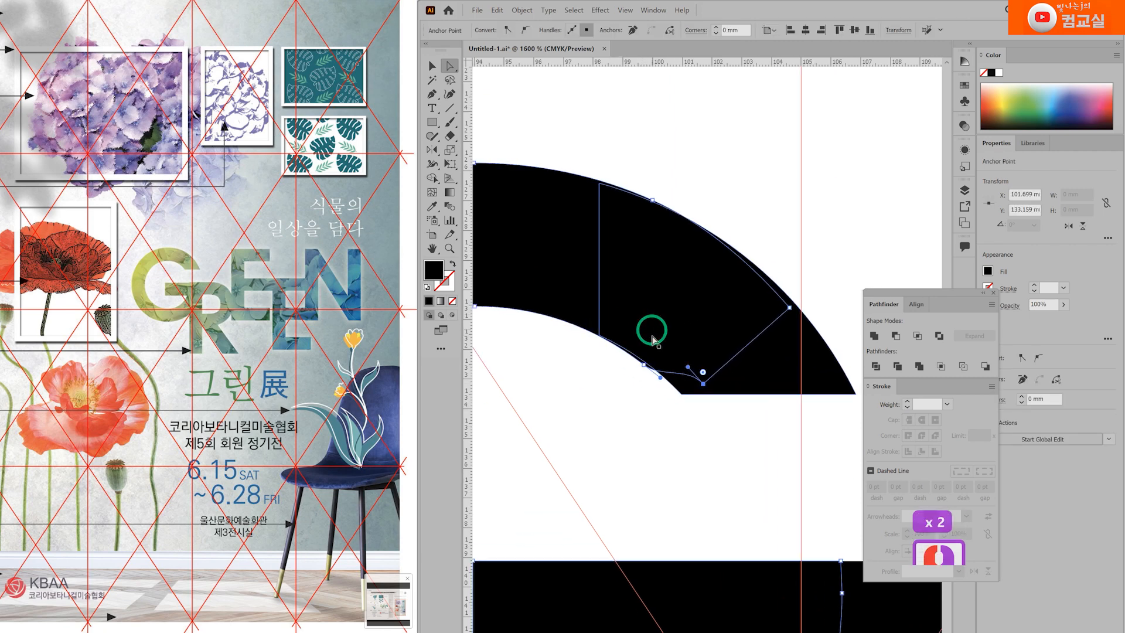
# Adjust the added inner-edge anchor and its handle so the G's inner curve blends smoothly into the arc piece
pyautogui.scroll(1, 641, 332)
pyautogui.click(644, 388)
pyautogui.scroll(1, 645, 389)
pyautogui.moveTo(648, 383); pyautogui.dragTo(659, 384)
pyautogui.moveTo(568, 253); pyautogui.dragTo(628, 251)
pyautogui.click(620, 310)
pyautogui.moveTo(620, 310); pyautogui.dragTo(613, 307)
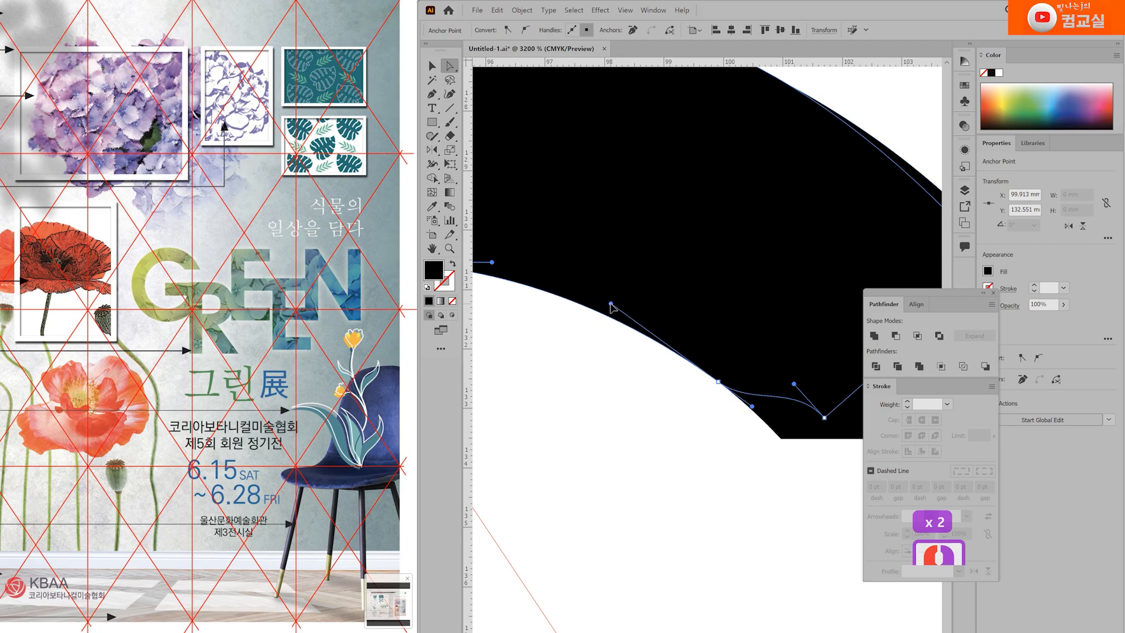
pyautogui.scroll(-7, 711, 409)
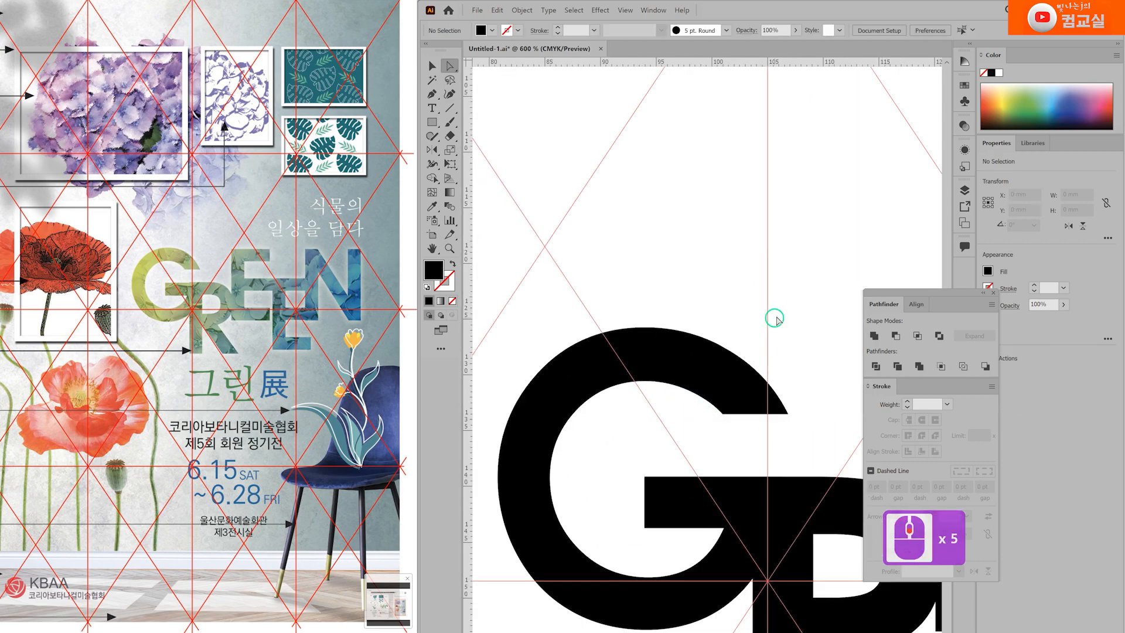
pyautogui.doubleClick(769, 313)
pyautogui.moveTo(701, 355); pyautogui.dragTo(582, 284)
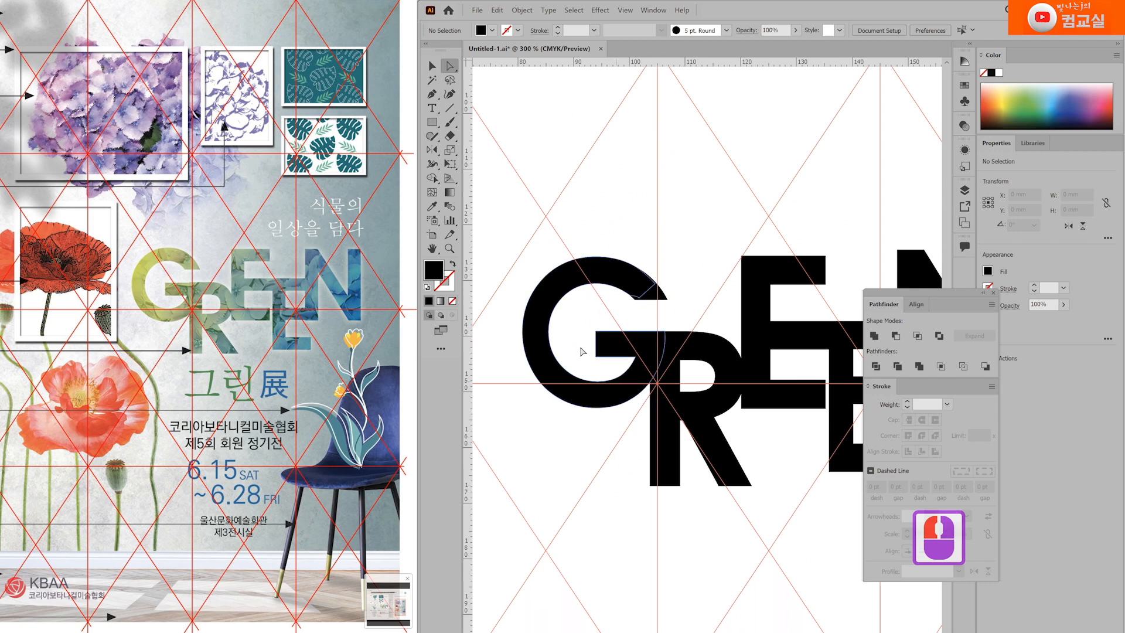
# Merge the arc piece and the G into one shape with Unite
pyautogui.click(432, 66)
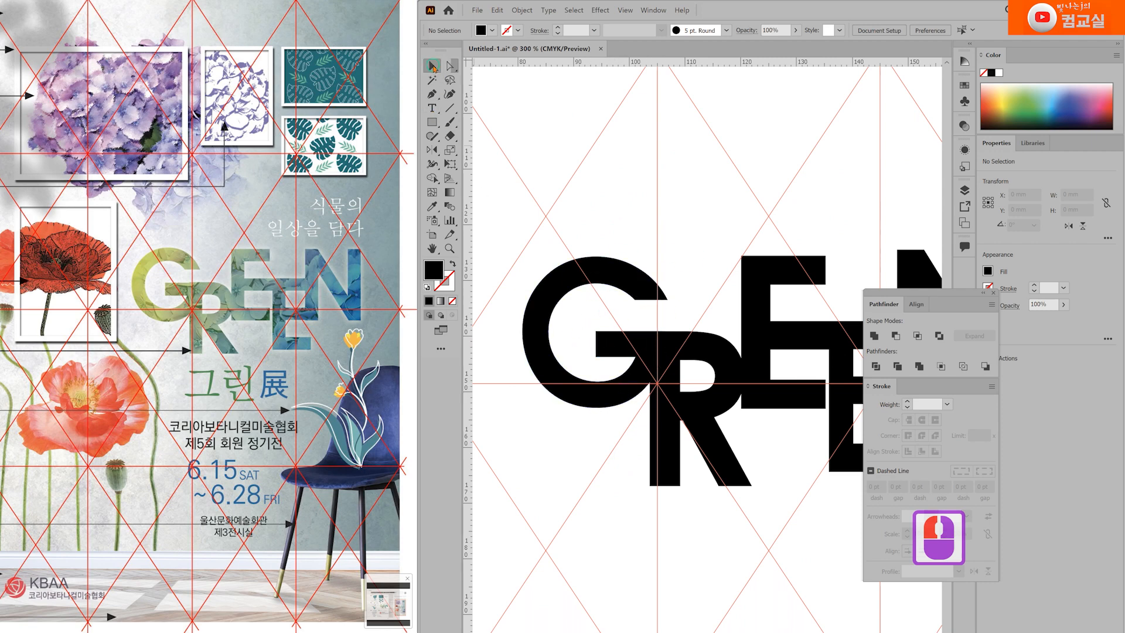
pyautogui.click(664, 297)
pyautogui.click(665, 296)
pyautogui.click(636, 280)
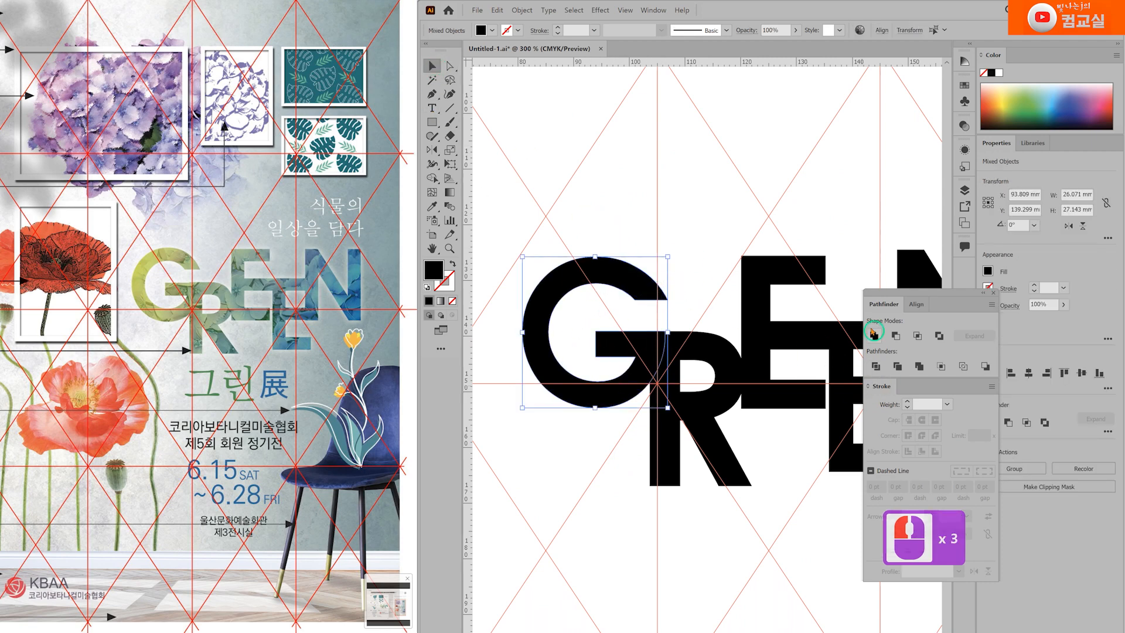
pyautogui.click(698, 426)
# Merge all the GREEN letters into one compound shape with Unite
pyautogui.keyDown('ctrl'); pyautogui.keyDown('alt'); pyautogui.click(595, 523); pyautogui.keyUp('alt'); pyautogui.keyUp('ctrl')
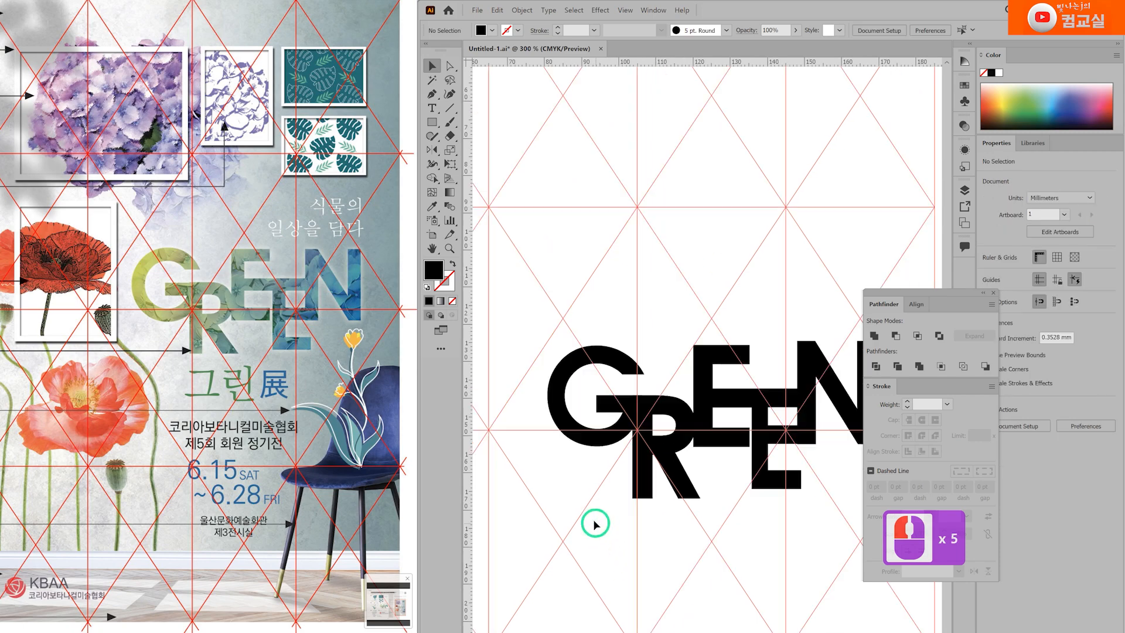
pyautogui.keyDown('ctrl'); pyautogui.keyDown('alt'); pyautogui.click(684, 542); pyautogui.keyUp('alt'); pyautogui.keyUp('ctrl')
pyautogui.keyDown('ctrl'); pyautogui.keyDown('alt'); pyautogui.click(683, 523); pyautogui.keyUp('alt'); pyautogui.keyUp('ctrl')
pyautogui.moveTo(742, 568); pyautogui.dragTo(710, 416)
pyautogui.moveTo(542, 245); pyautogui.dragTo(708, 348)
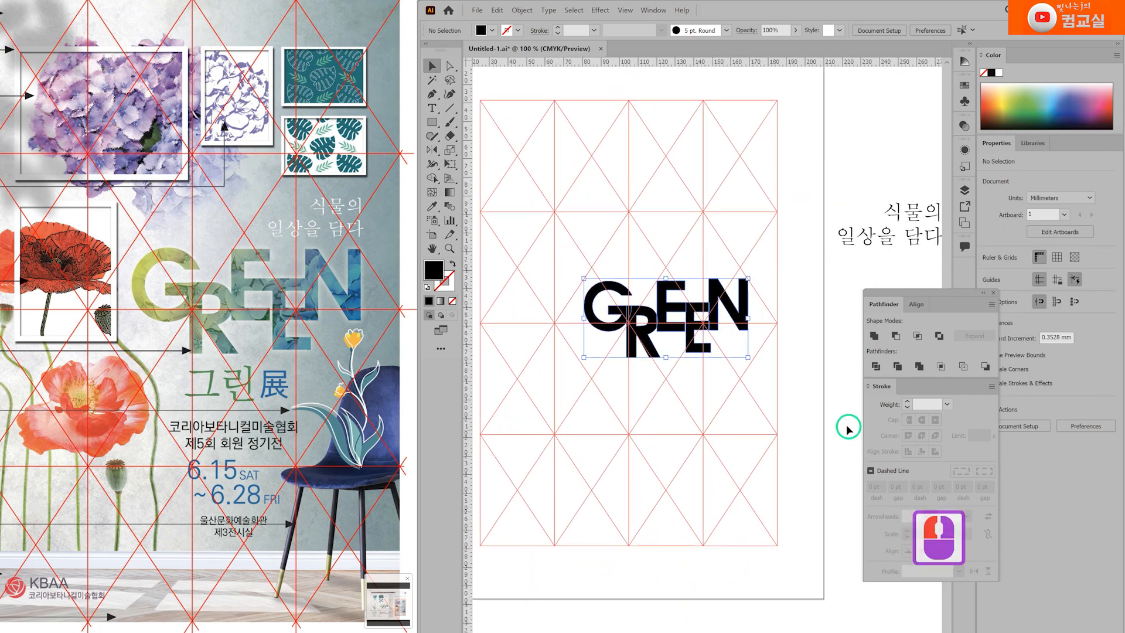
pyautogui.keyDown('ctrl'); pyautogui.click(639, 316); pyautogui.keyUp('ctrl')
pyautogui.keyDown('ctrl'); pyautogui.click(603, 278); pyautogui.keyUp('ctrl')
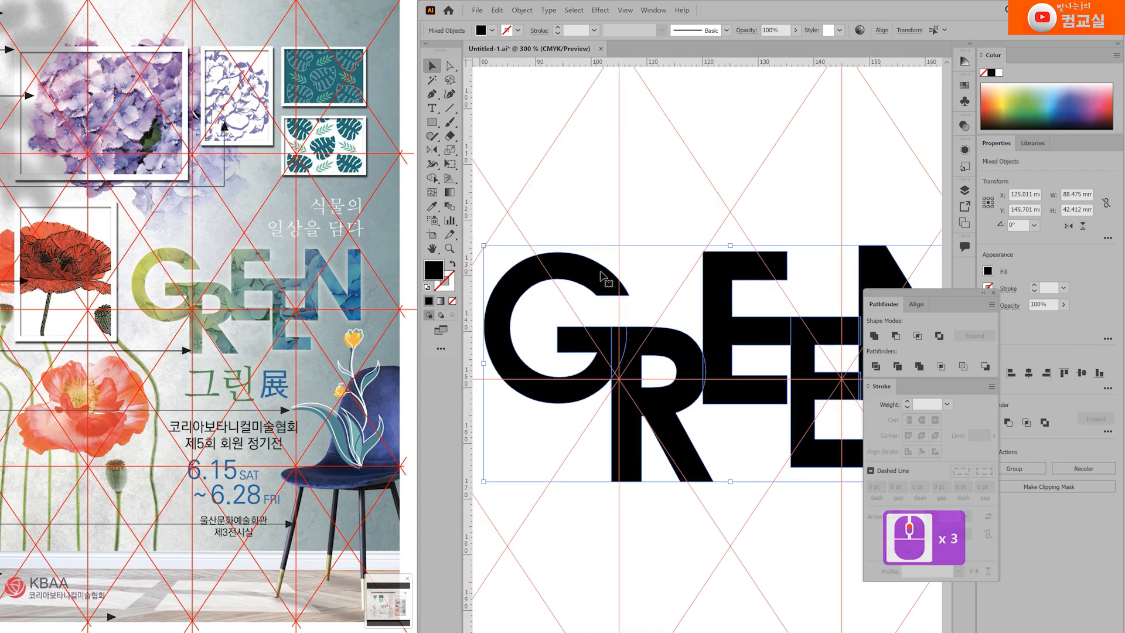
pyautogui.keyDown('ctrl'); pyautogui.keyDown('alt'); pyautogui.click(584, 393); pyautogui.keyUp('alt'); pyautogui.keyUp('ctrl')
pyautogui.keyDown('ctrl'); pyautogui.keyDown('alt'); pyautogui.click(584, 392); pyautogui.keyUp('alt'); pyautogui.keyUp('ctrl')
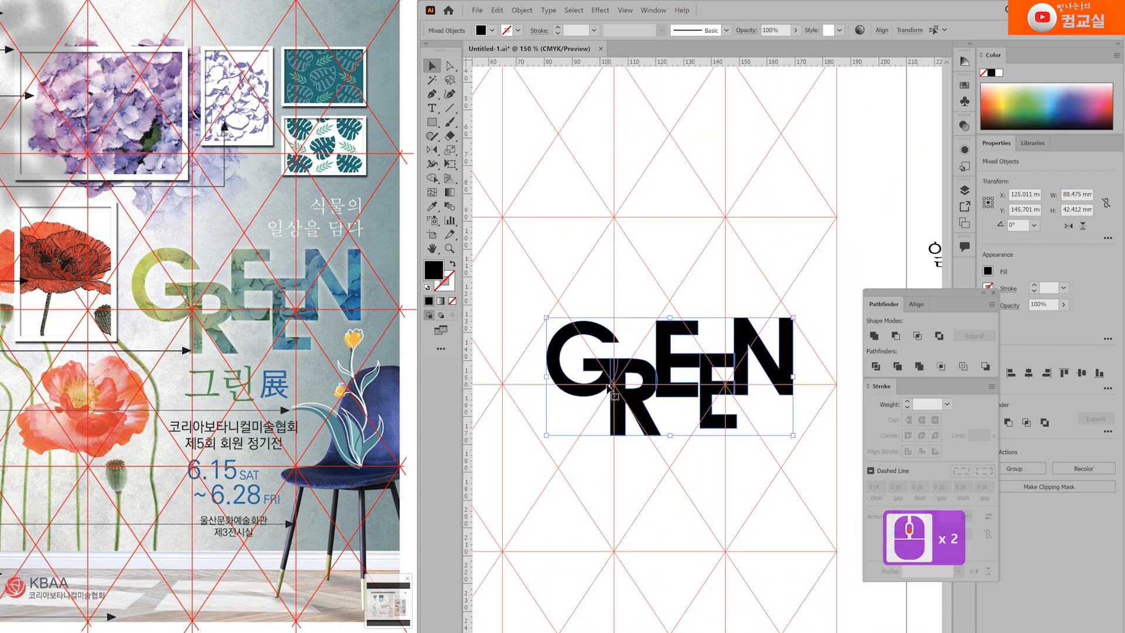
pyautogui.click(874, 335)
pyautogui.click(875, 336)
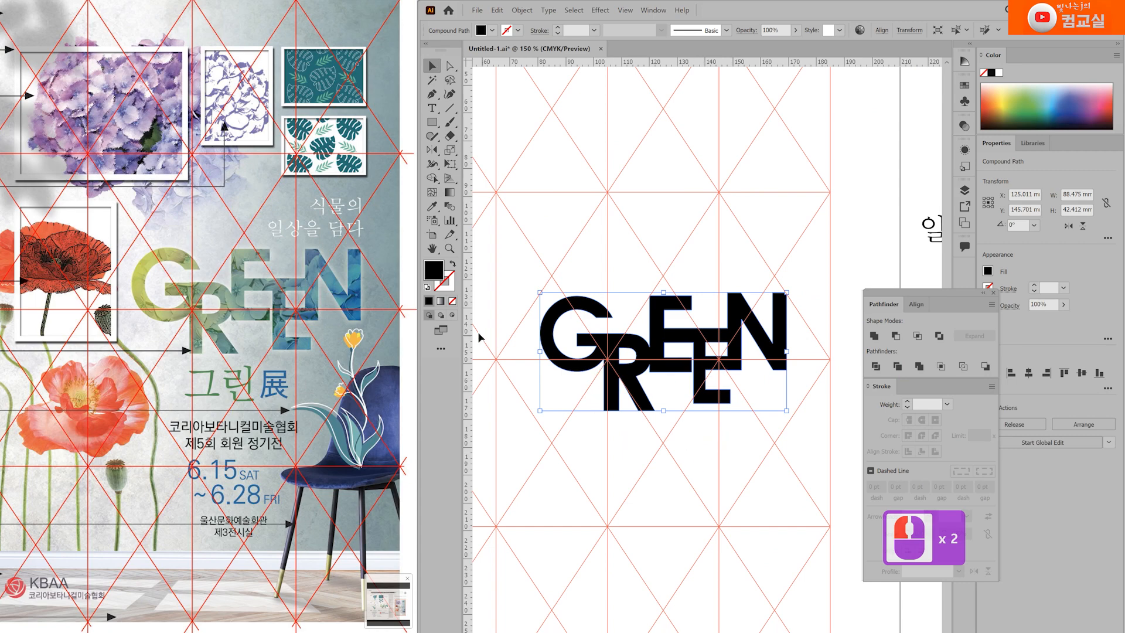
# Fill the merged GREEN lettering with a linear gradient and set its starting stop to C45 M0 Y100 K0
pyautogui.click(441, 301)
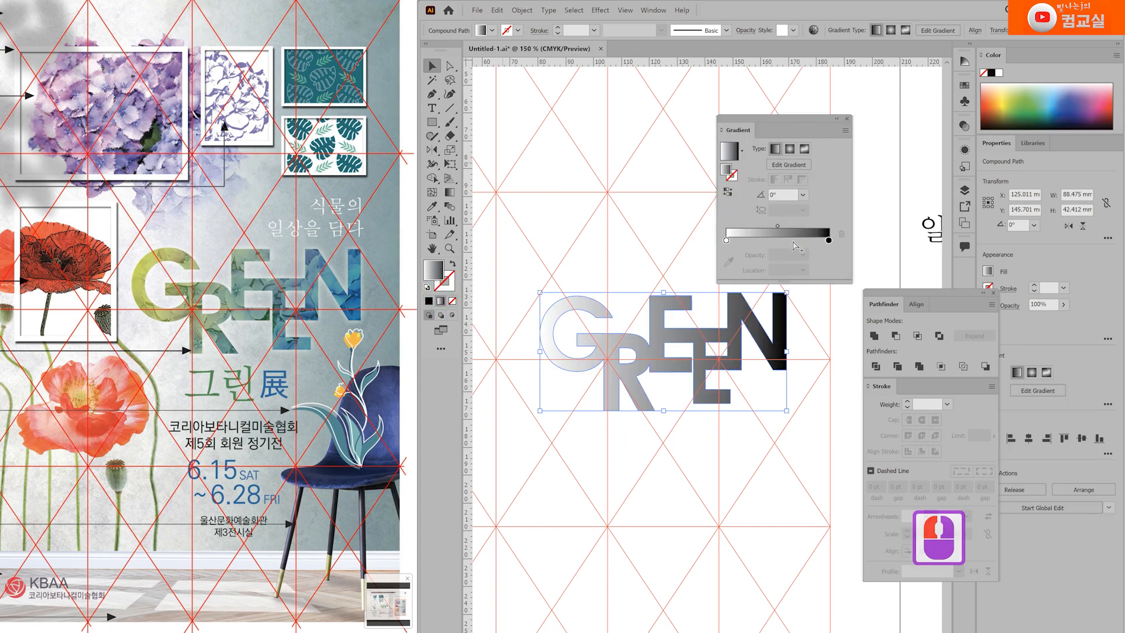
pyautogui.doubleClick(726, 241)
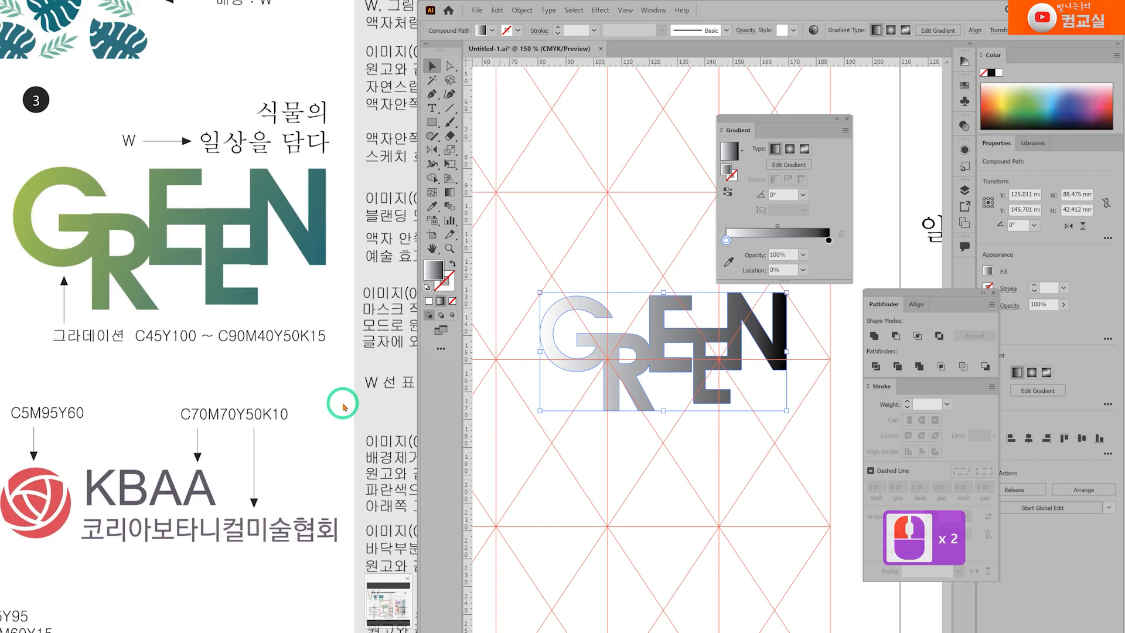
pyautogui.click(746, 305)
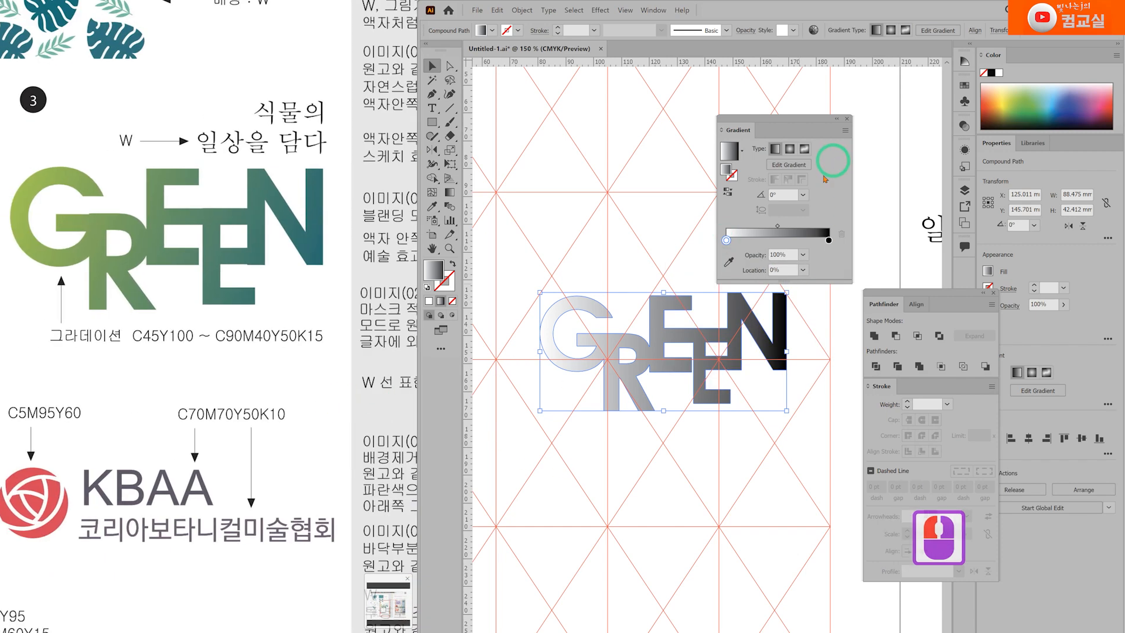
pyautogui.doubleClick(727, 241)
pyautogui.click(813, 283)
pyautogui.tripleClick(812, 282)
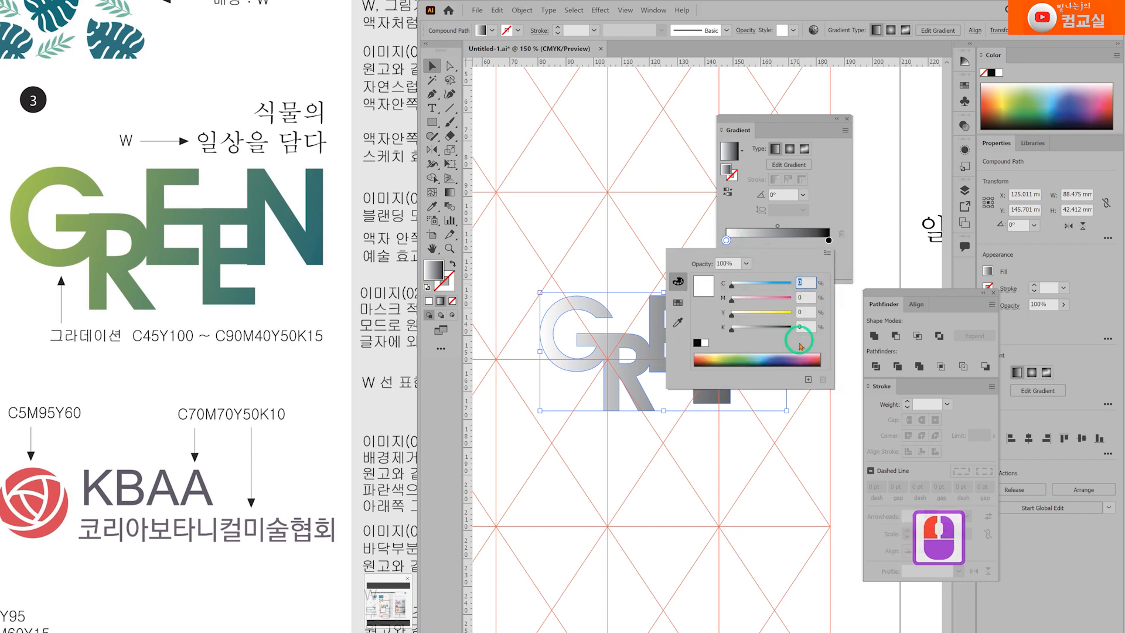
pyautogui.write('45')
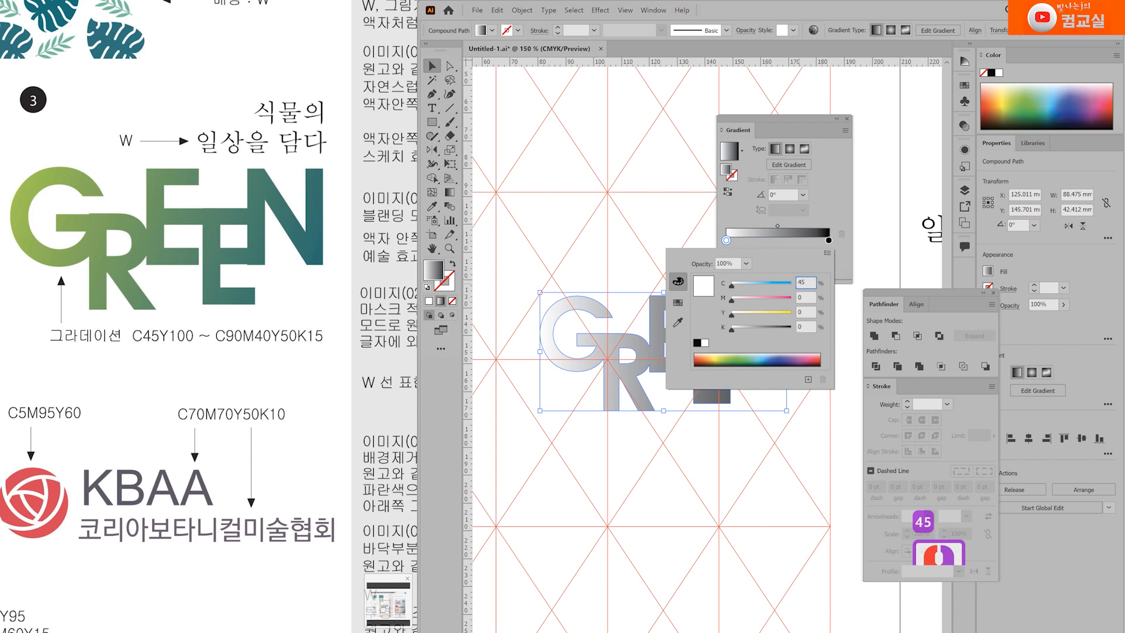
pyautogui.press('Tab')
pyautogui.press('Tab')
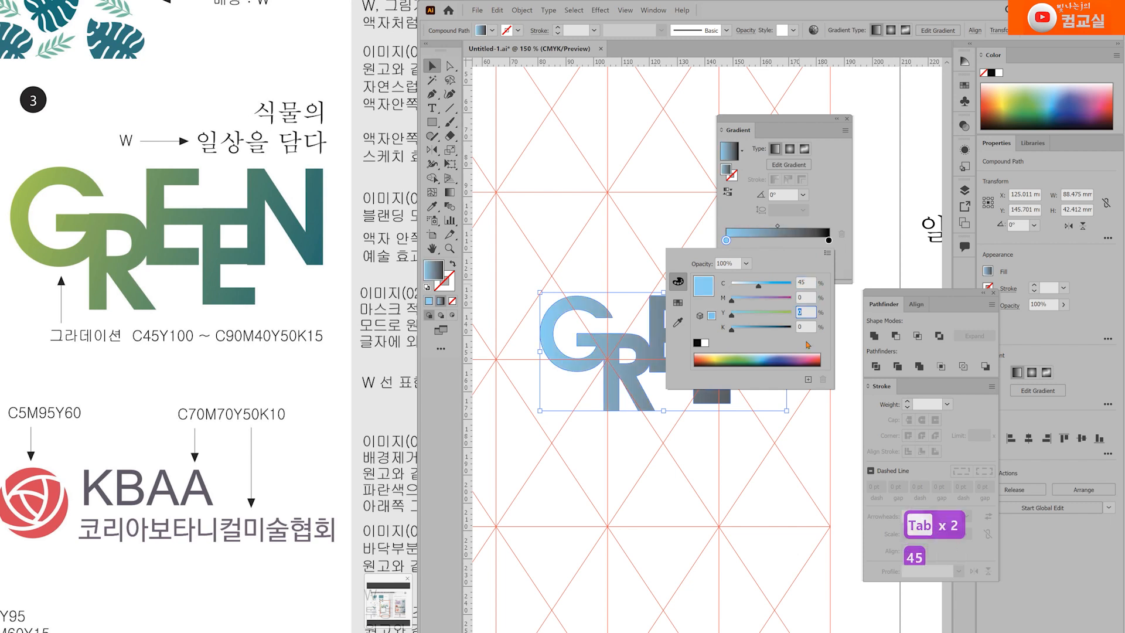
pyautogui.write('100')
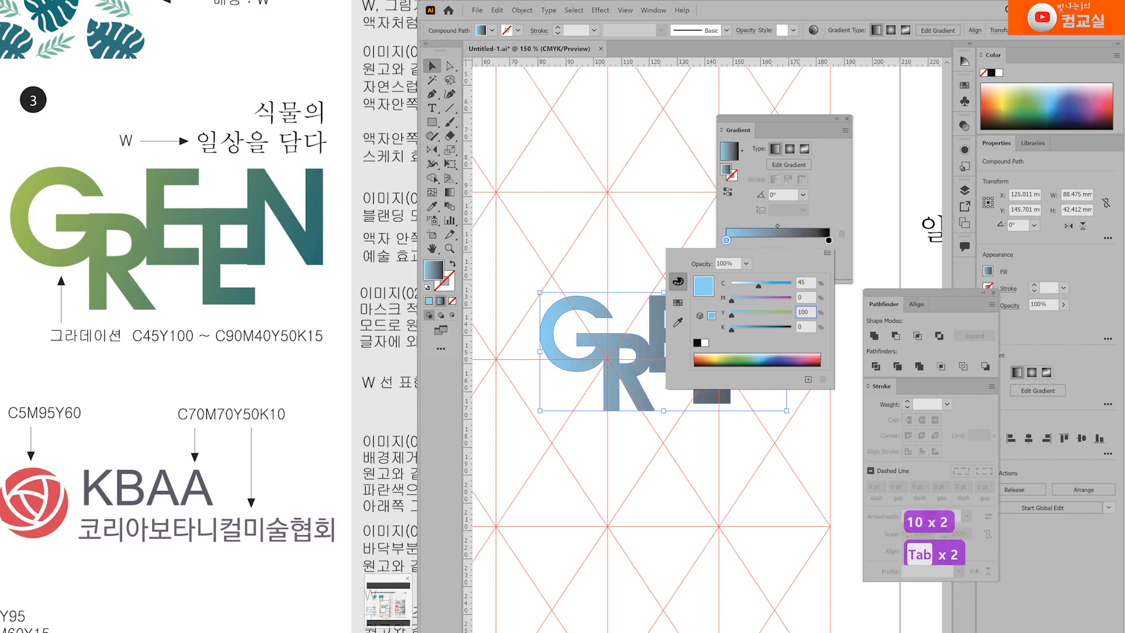
pyautogui.click(807, 345)
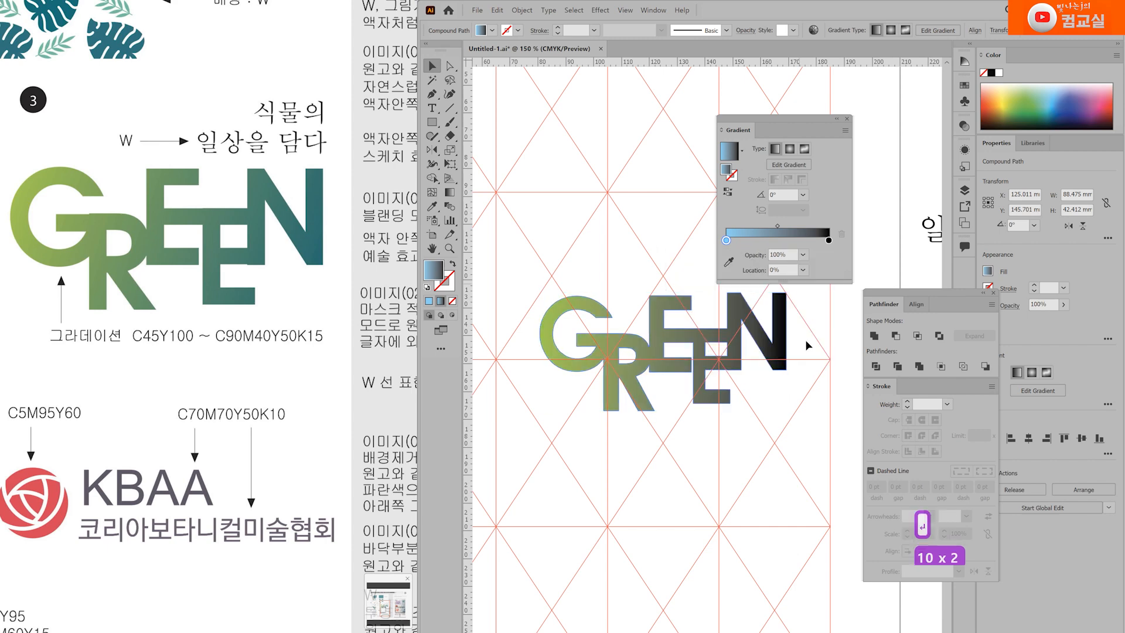
pyautogui.press('Return')
# Set the end stop of the GREEN lettering's gradient to C90 M40 Y50 K15 and close the gradient settings
pyautogui.click(622, 409)
pyautogui.doubleClick(829, 240)
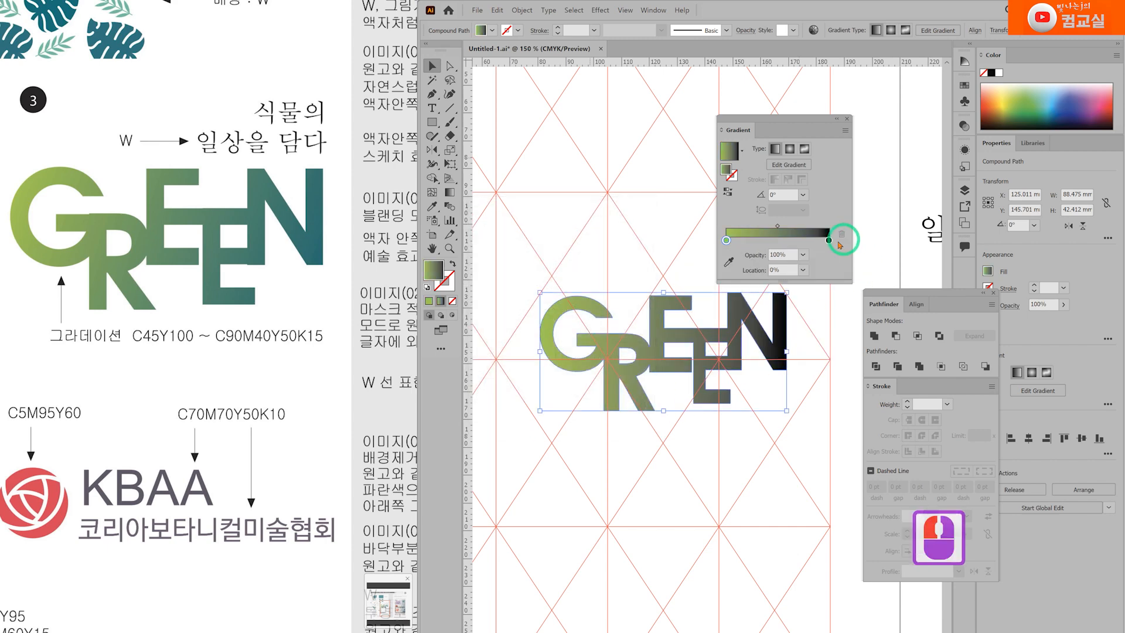
pyautogui.click(806, 281)
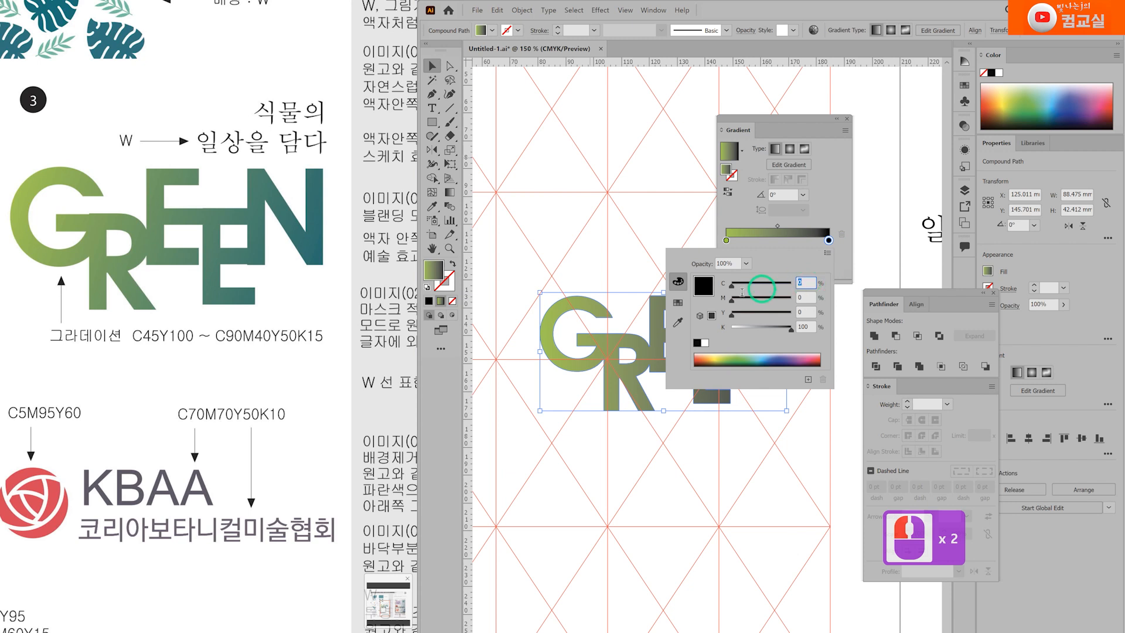
pyautogui.write('90')
pyautogui.press('Tab')
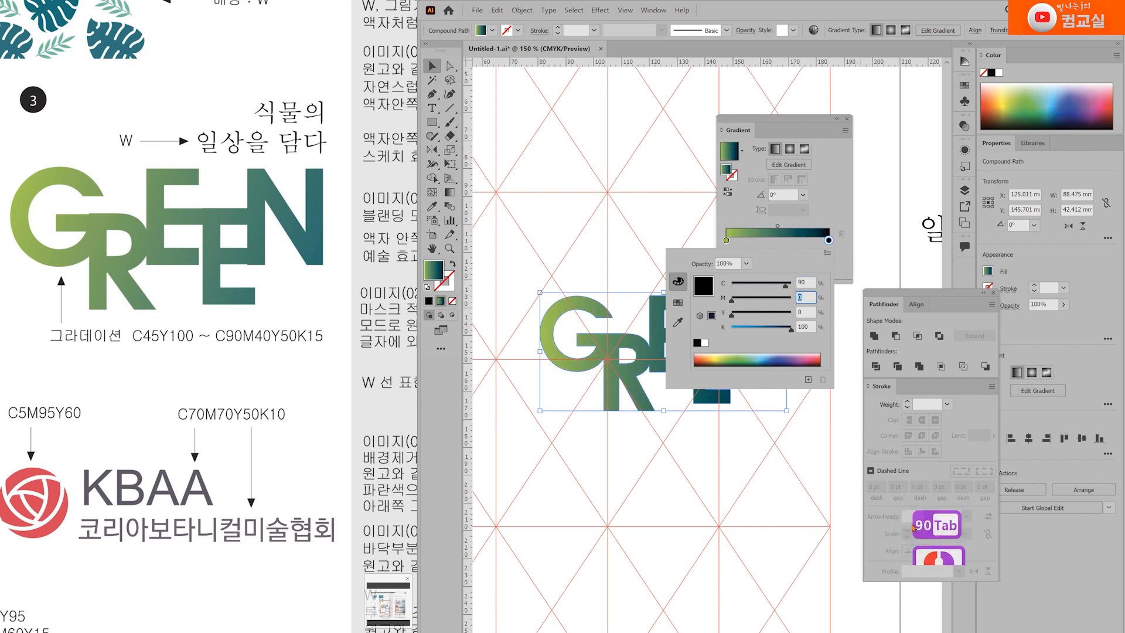
pyautogui.write('40')
pyautogui.press('Tab')
pyautogui.write('50')
pyautogui.press('Tab')
pyautogui.write('15')
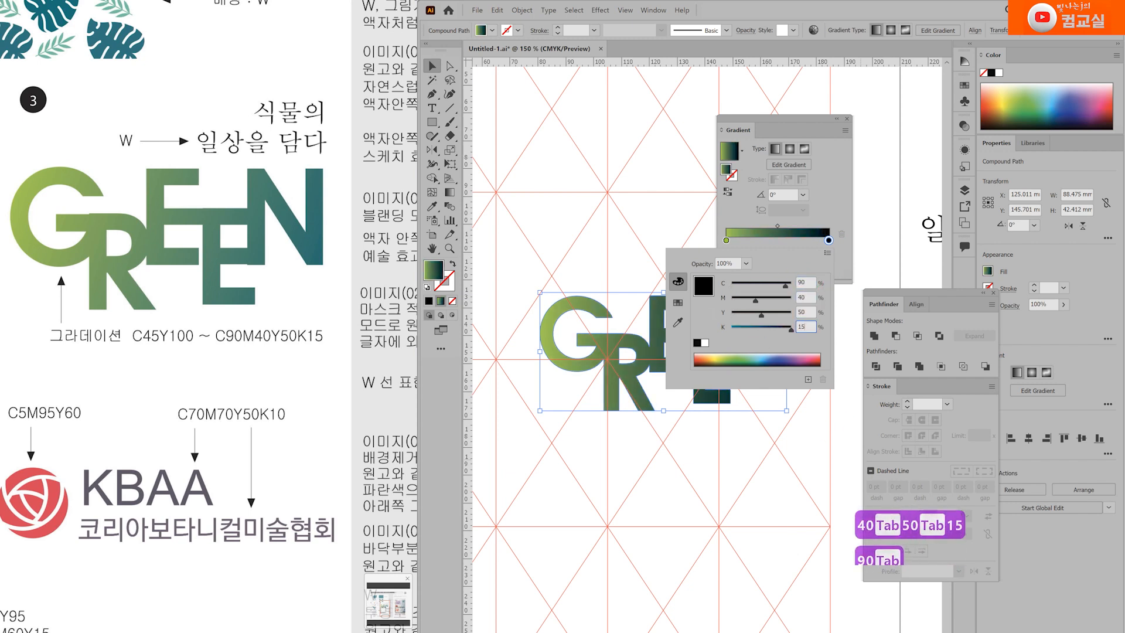
pyautogui.click(840, 217)
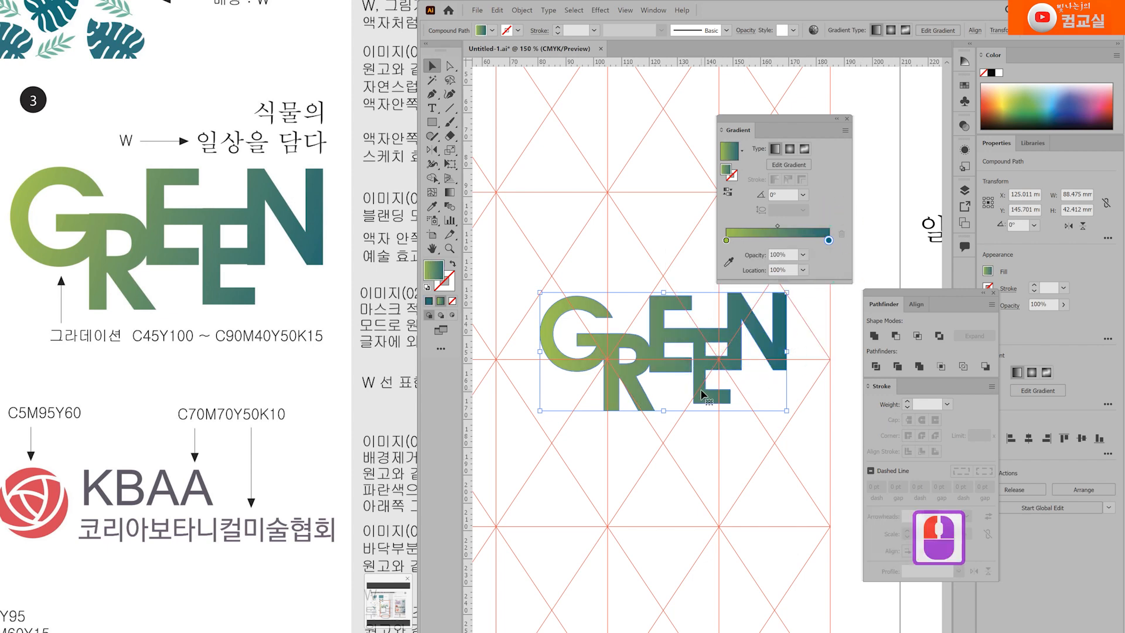
pyautogui.scroll(-1, 683, 425)
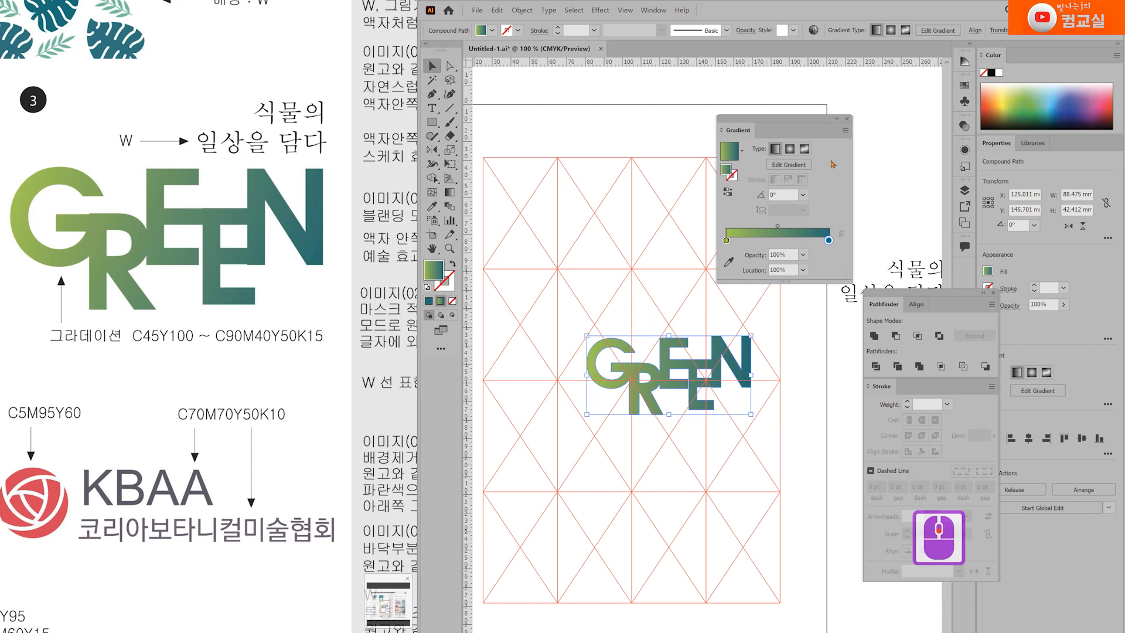
pyautogui.click(848, 119)
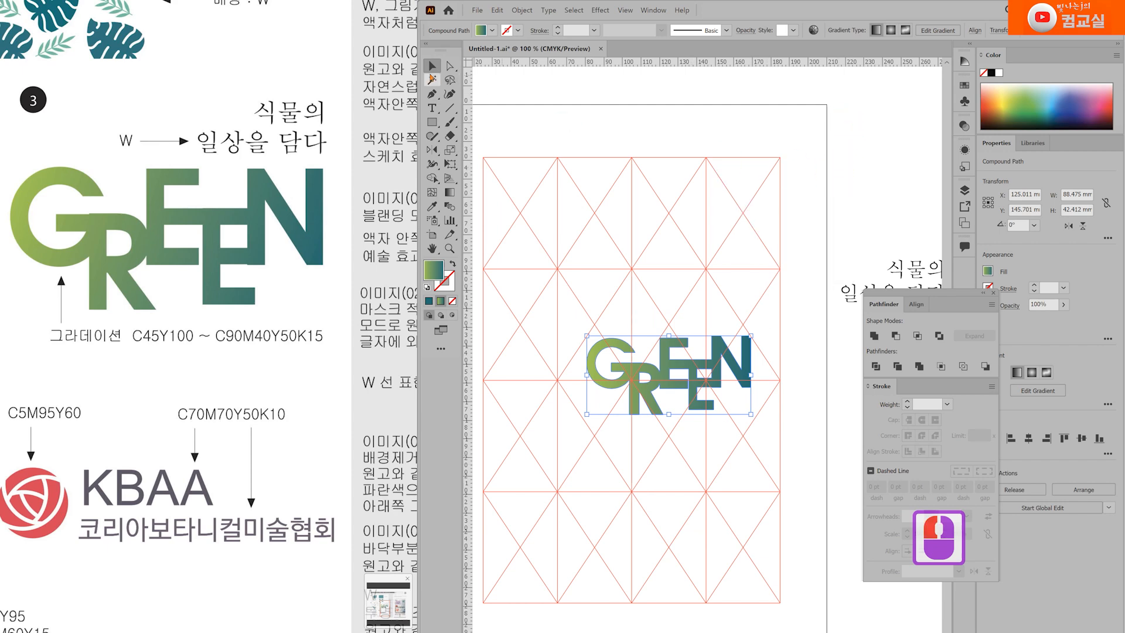
# Move the two-line tagline 식물의 일상을 담다 directly above the GREEN lettering, flush with its right edge, and colour it white
pyautogui.moveTo(904, 270); pyautogui.dragTo(708, 296)
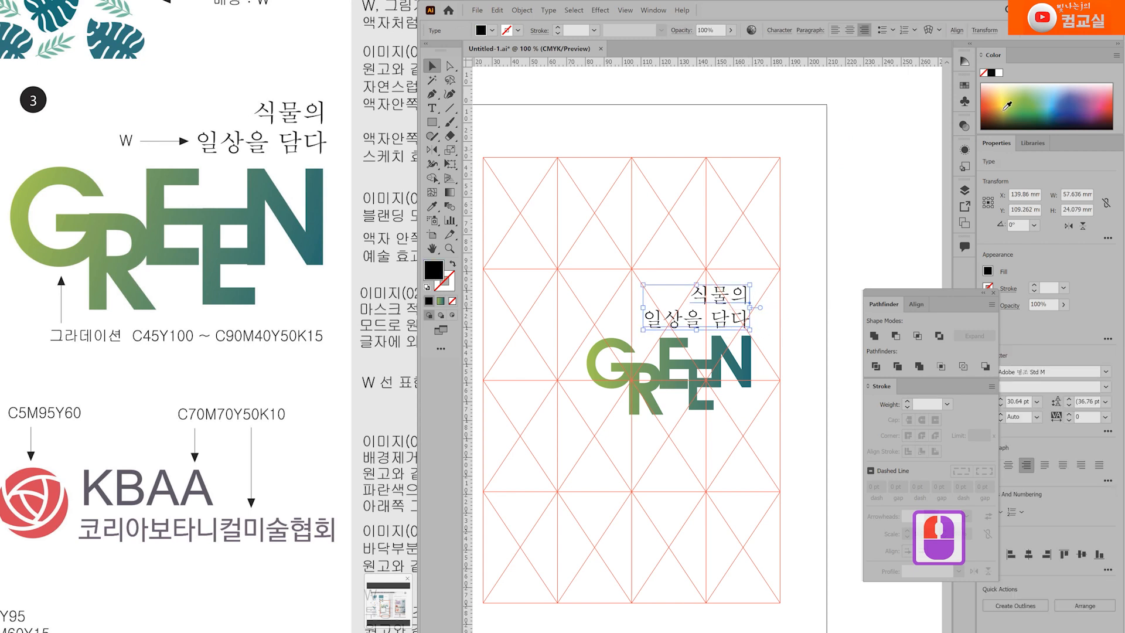
pyautogui.click(1000, 73)
pyautogui.click(711, 351)
# Copy the white tagline into the Photoshop poster as a smart object, scaled down and right-aligned beneath the leaf-pattern frames
pyautogui.click(742, 306)
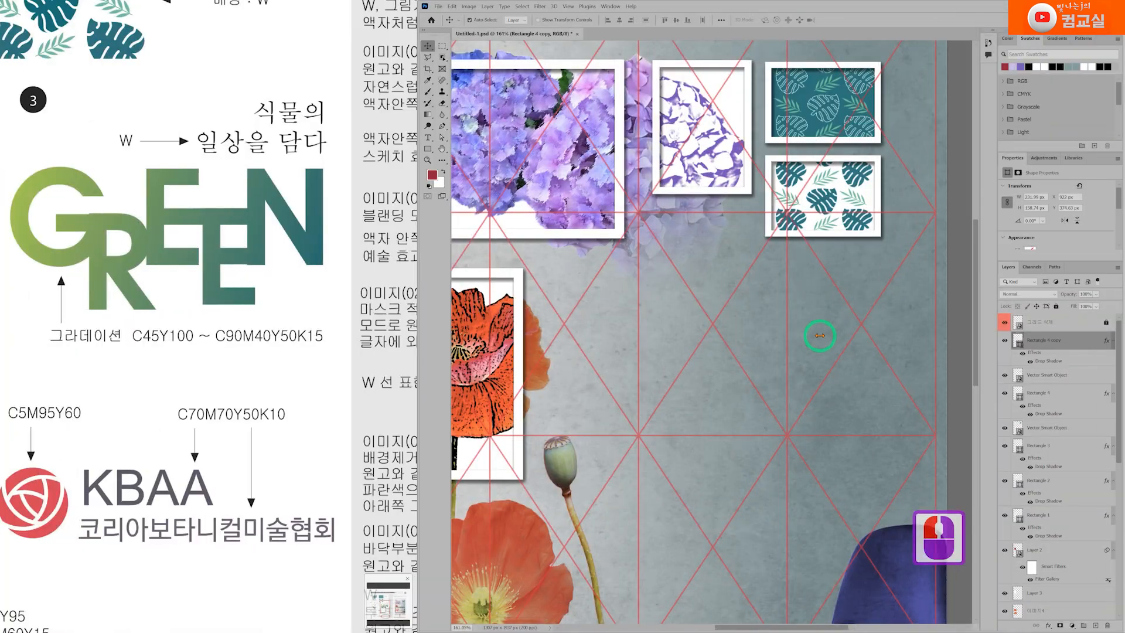
pyautogui.hotkey('ctrl', 'v')
pyautogui.press('Return')
pyautogui.moveTo(839, 235); pyautogui.dragTo(861, 310)
pyautogui.moveTo(783, 329); pyautogui.dragTo(752, 331)
pyautogui.moveTo(844, 343); pyautogui.dragTo(871, 317)
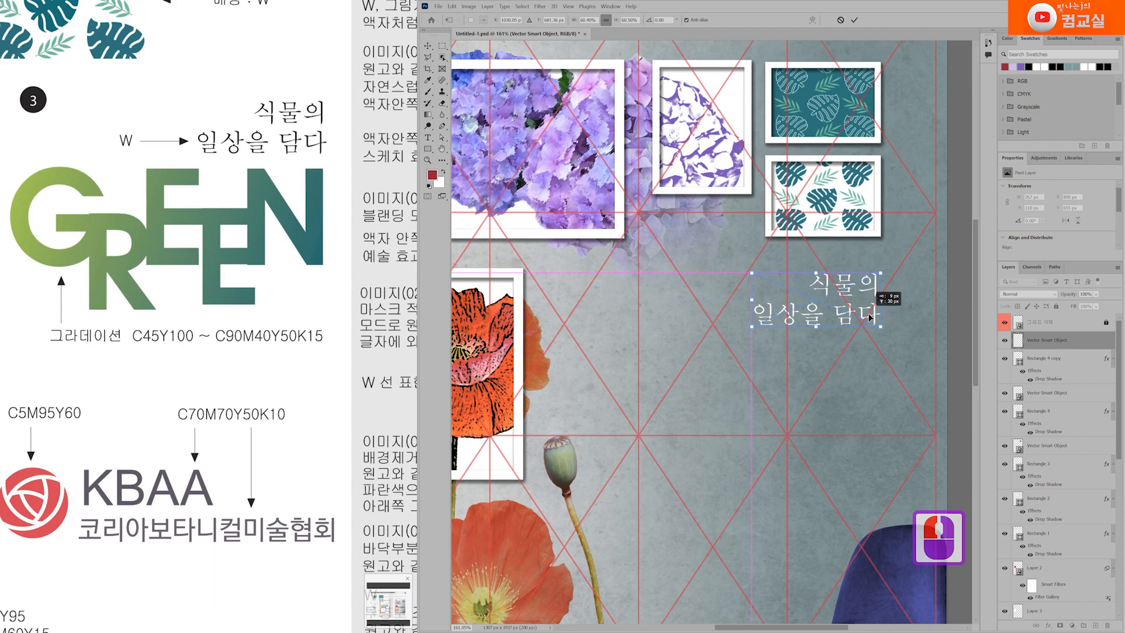
pyautogui.press('Return')
# Paste the gradient GREEN lettering as a smart object and position it just below the tagline
pyautogui.hotkey('ctrl', 'v')
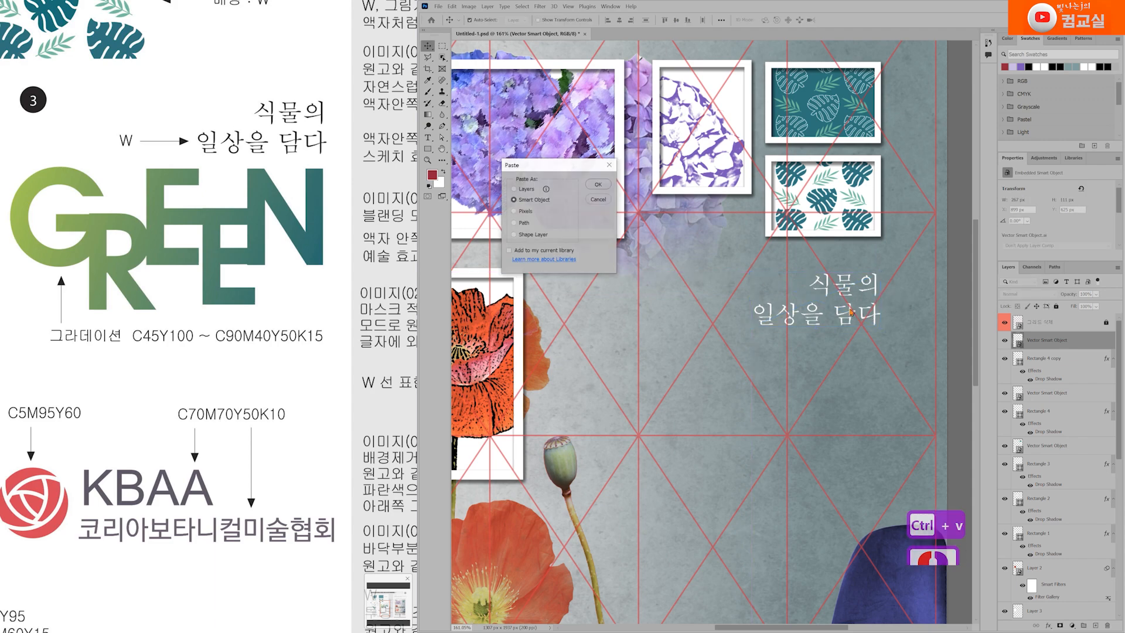
pyautogui.click(598, 186)
pyautogui.moveTo(463, 240); pyautogui.dragTo(835, 397)
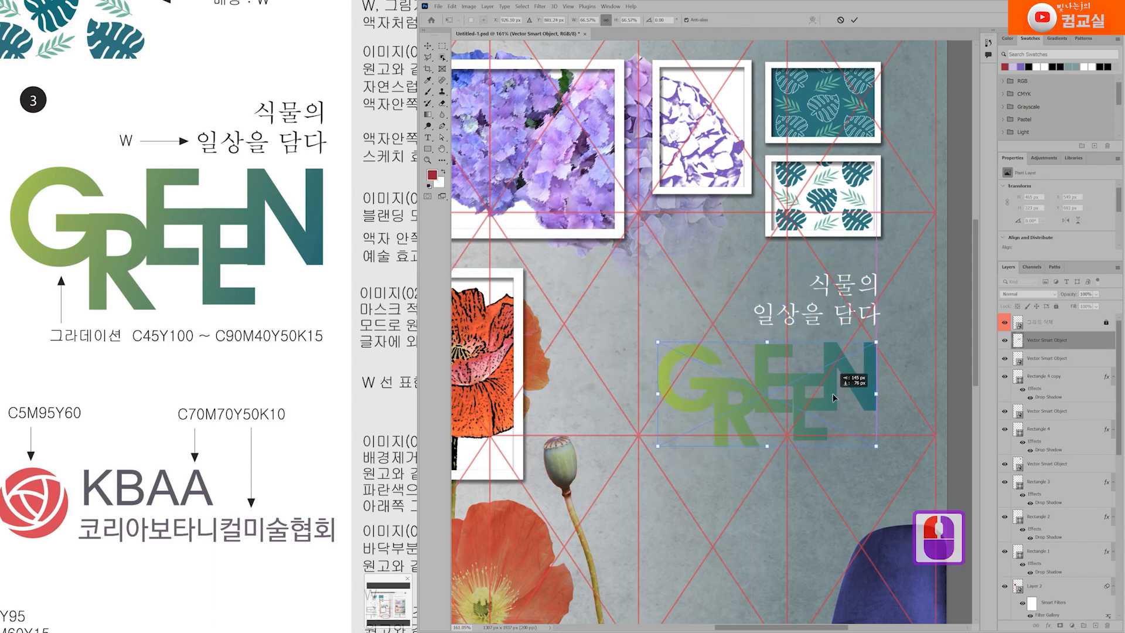
pyautogui.scroll(2, 861, 404)
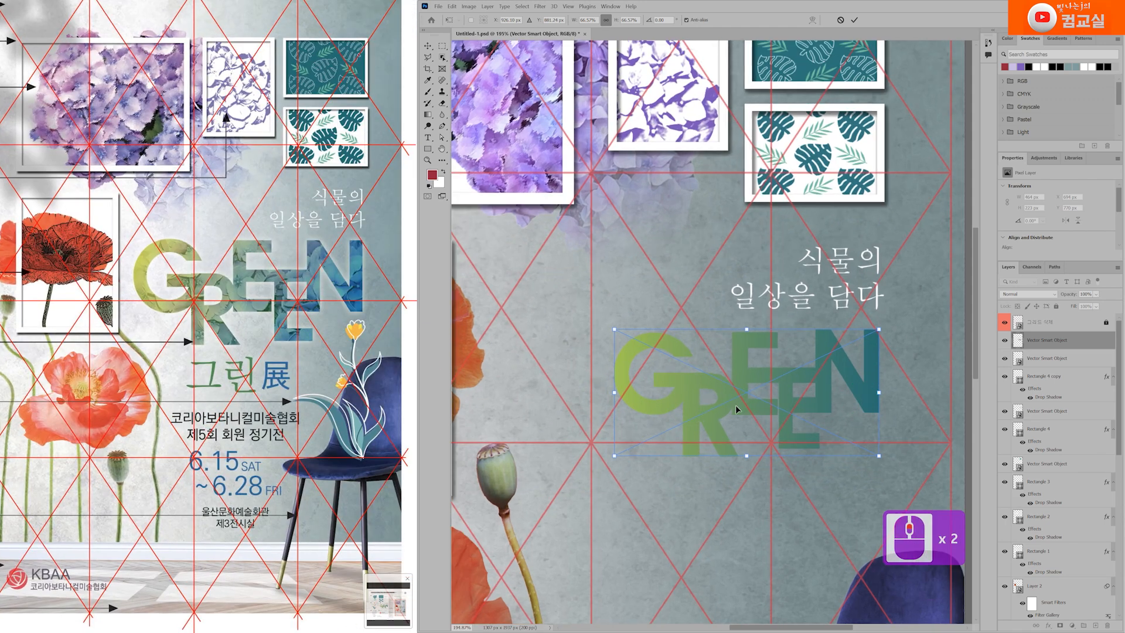
pyautogui.moveTo(874, 390); pyautogui.dragTo(878, 395)
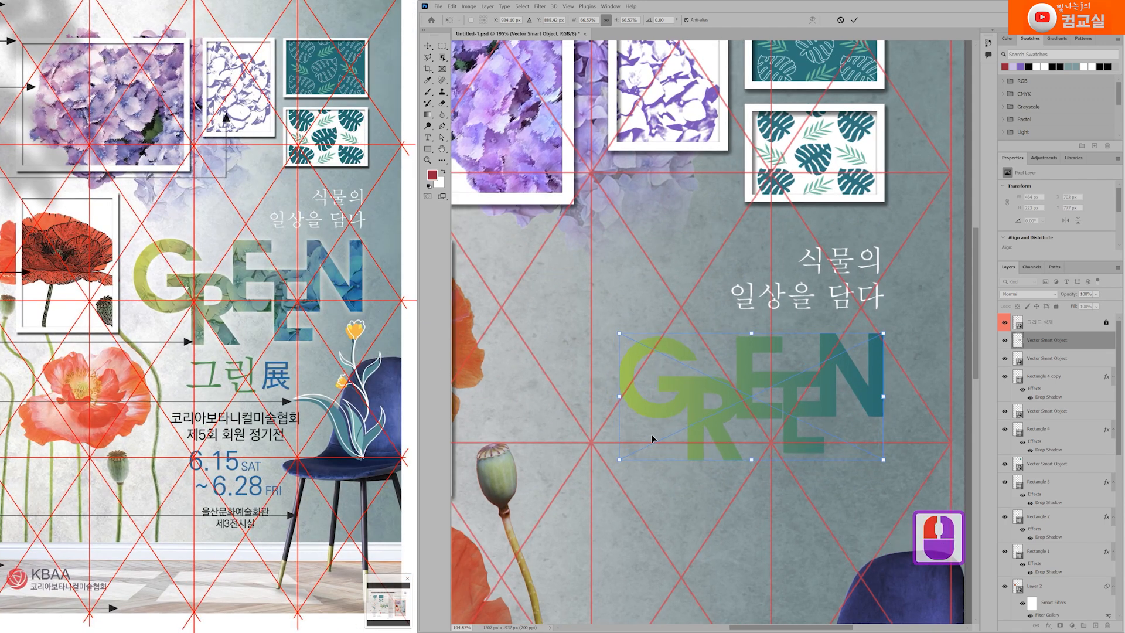
# Scale the GREEN lettering up to about 698 px wide, with its right edge in line with the tagline
pyautogui.scroll(-2, 651, 434)
pyautogui.moveTo(626, 455); pyautogui.dragTo(497, 516)
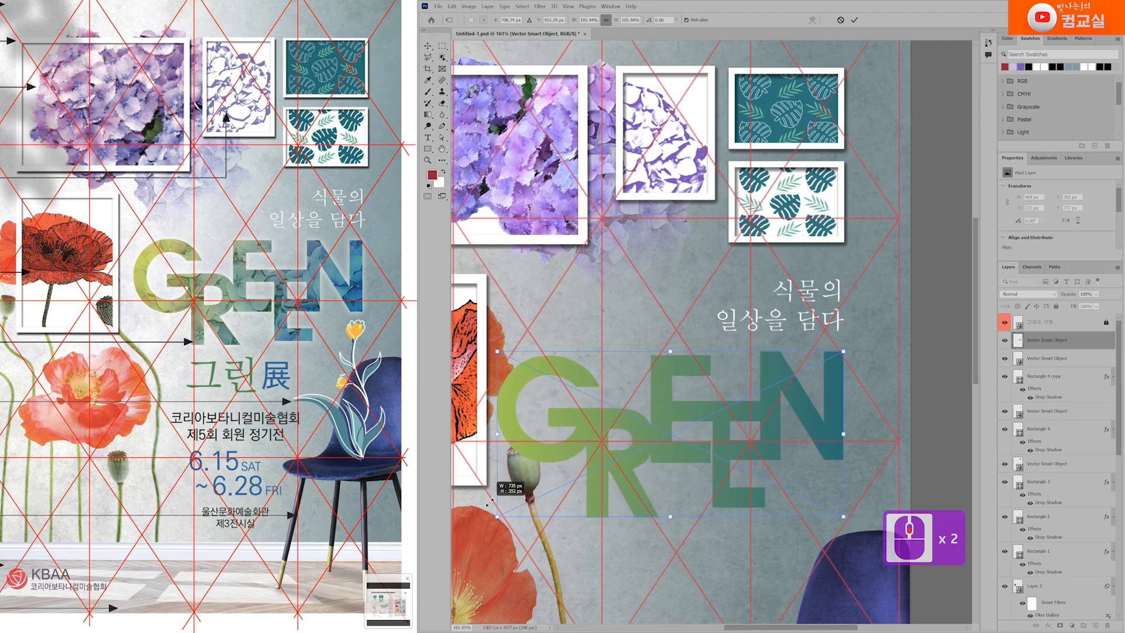
pyautogui.scroll(1, 838, 402)
pyautogui.moveTo(838, 402); pyautogui.dragTo(829, 406)
pyautogui.scroll(-6, 779, 406)
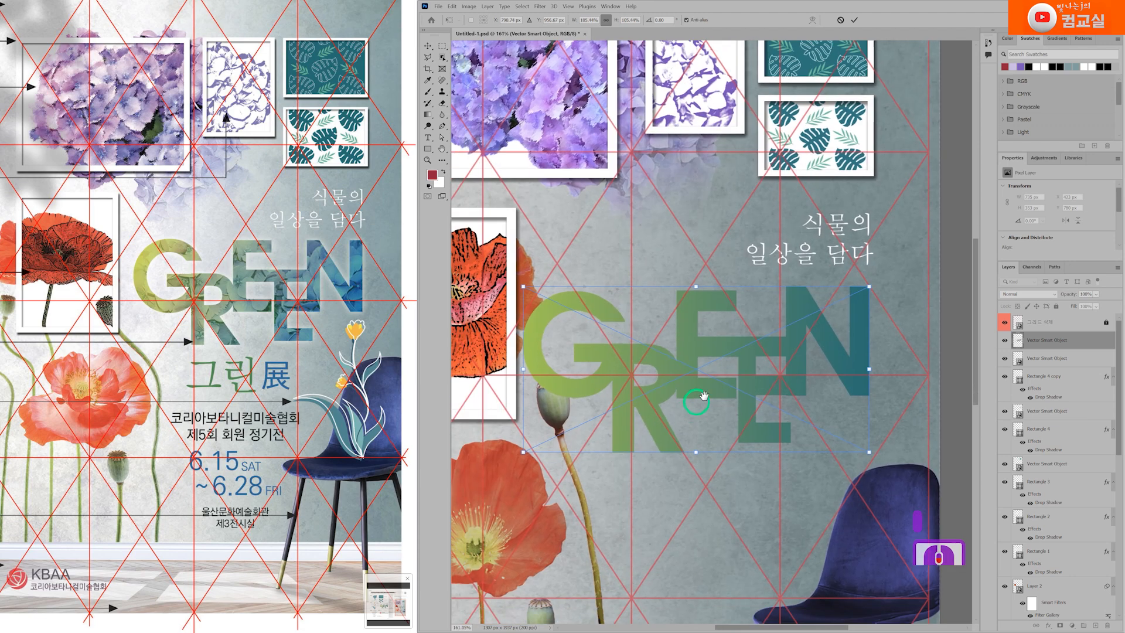
pyautogui.moveTo(561, 296); pyautogui.dragTo(733, 395)
pyautogui.moveTo(577, 274); pyautogui.dragTo(566, 268)
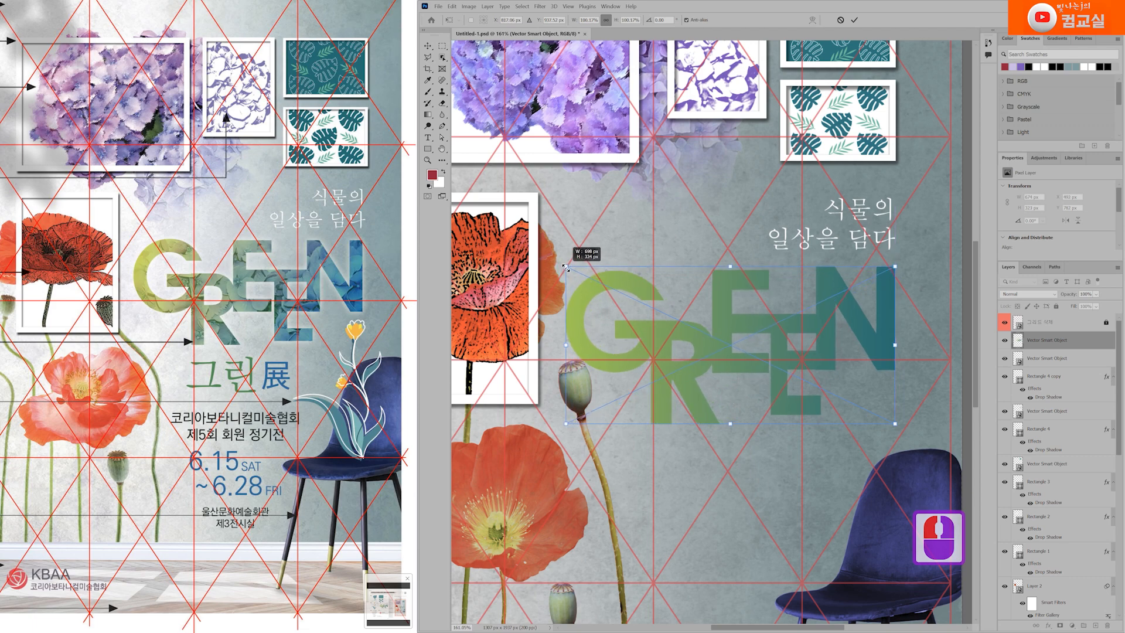
pyautogui.doubleClick(677, 345)
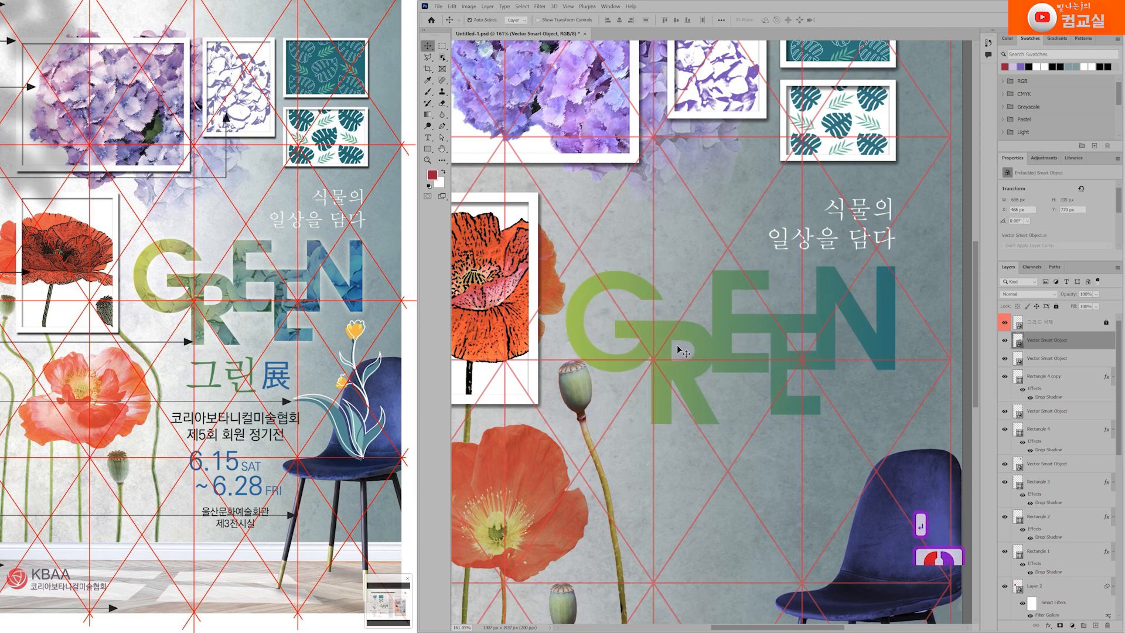
# Shift the tagline slightly down towards the GREEN lettering and enlarge it a little from its upper-left corner
pyautogui.hscroll(6, 715, 321)
pyautogui.click(859, 240)
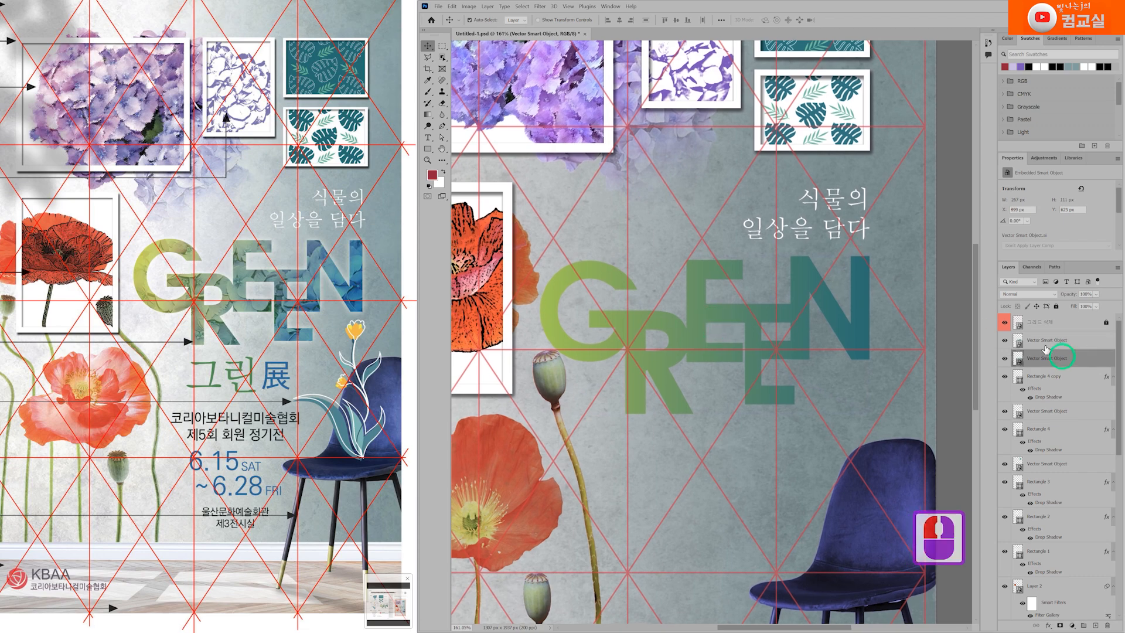
pyautogui.hotkey('ctrl', 't')
pyautogui.scroll(1, 850, 234)
pyautogui.moveTo(836, 226); pyautogui.dragTo(836, 231)
pyautogui.moveTo(730, 188); pyautogui.dragTo(725, 185)
pyautogui.press('Return')
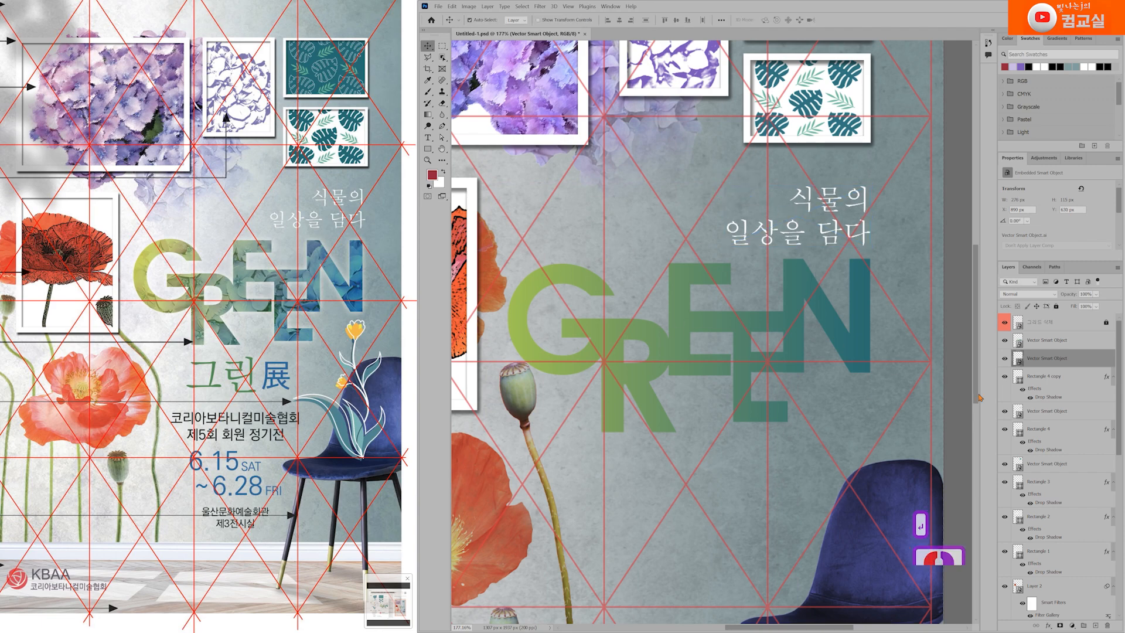
# Rename the gradient GREEN lettering's layer as Green
pyautogui.click(1014, 359)
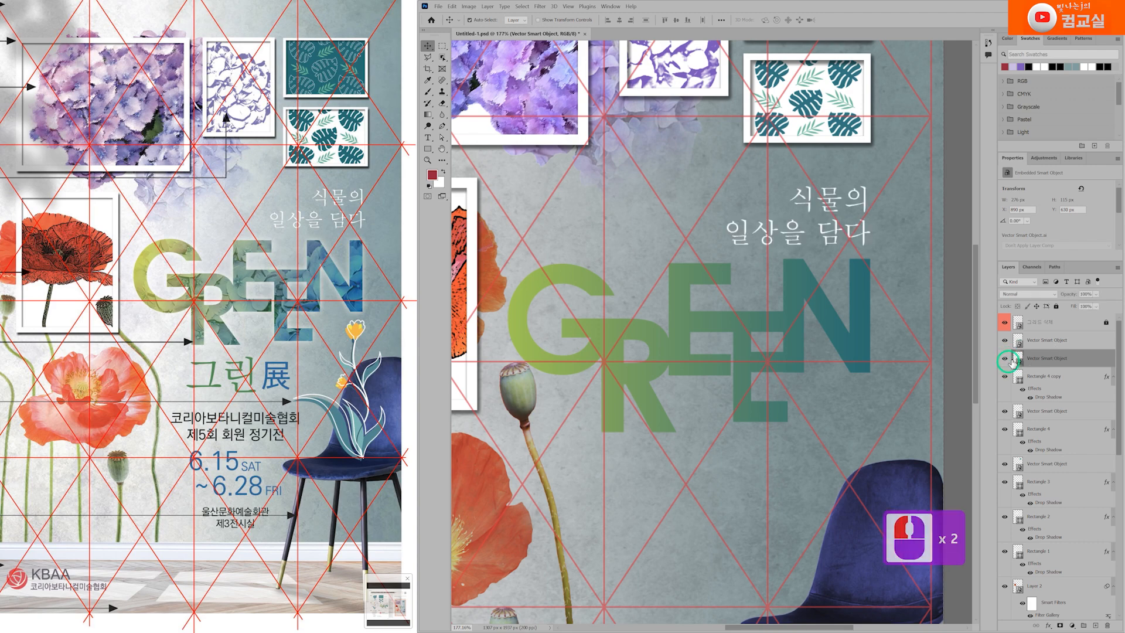
pyautogui.click(1047, 341)
pyautogui.doubleClick(1049, 340)
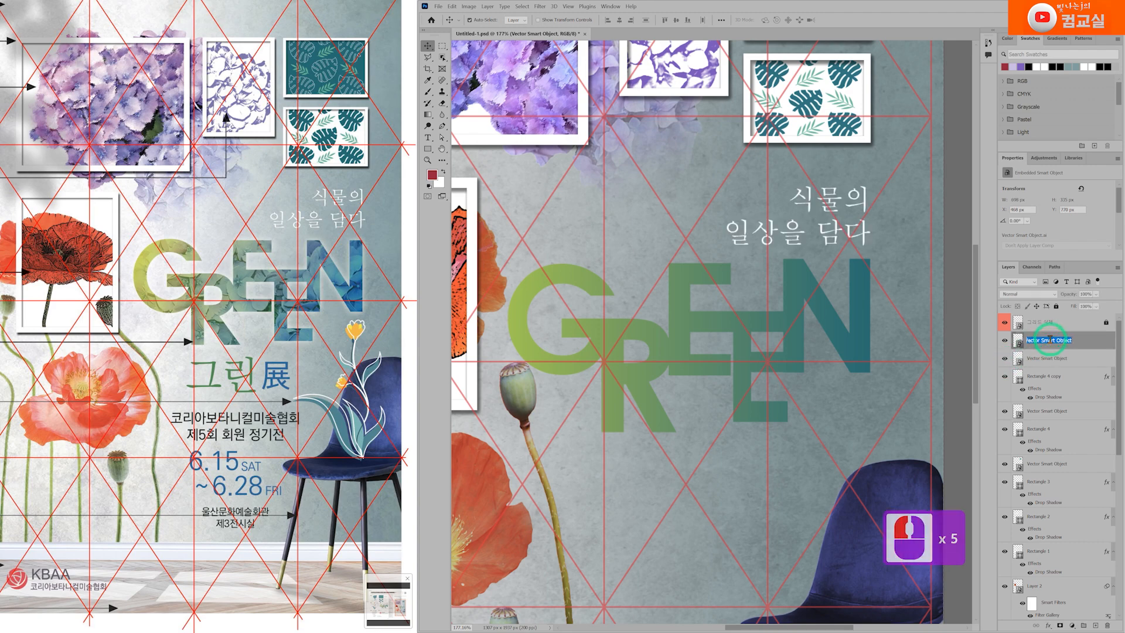
pyautogui.write('G')
pyautogui.press('BackSpace')
pyautogui.press('Hangul')
pyautogui.write('G')
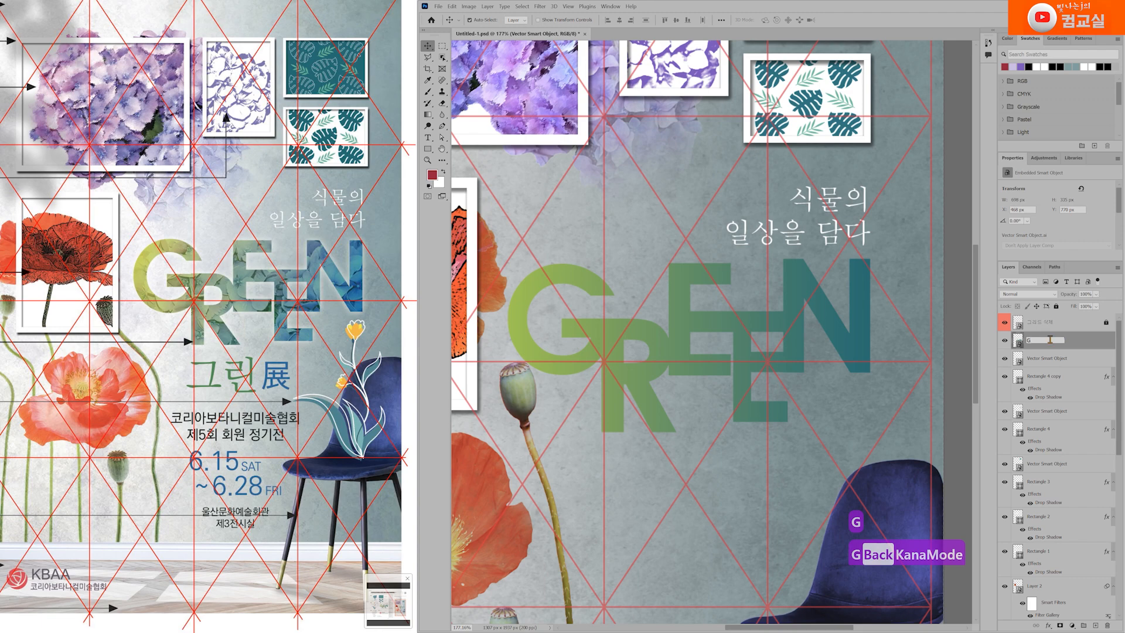
pyautogui.write('rr')
pyautogui.press('BackSpace')
pyautogui.press('BackSpace')
pyautogui.write('een')
pyautogui.press('Return')
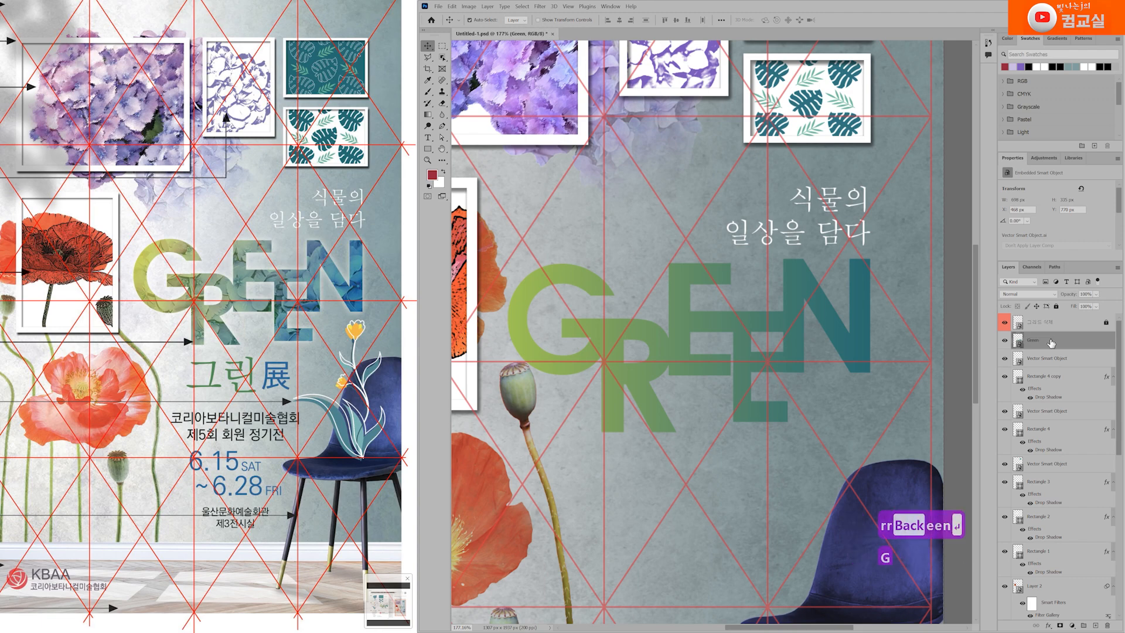
# Place the hydrangea photo 이미지(02) above the Green layer and clip it to the lettering
pyautogui.hotkey('alt', 'Tab')
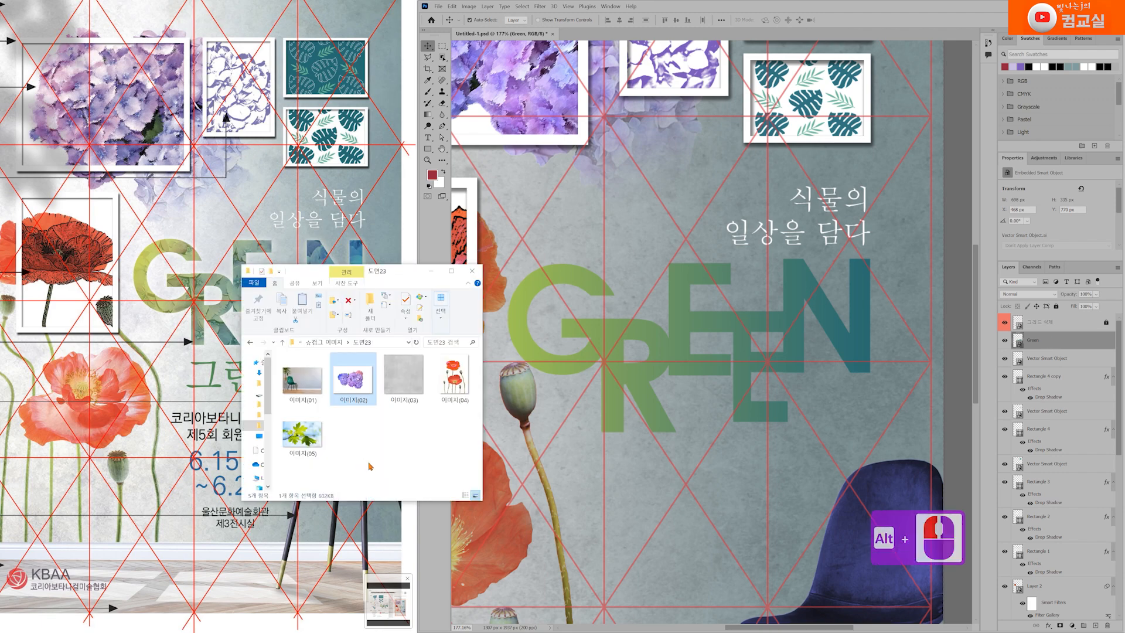
pyautogui.moveTo(353, 389); pyautogui.dragTo(705, 317)
pyautogui.press('Return')
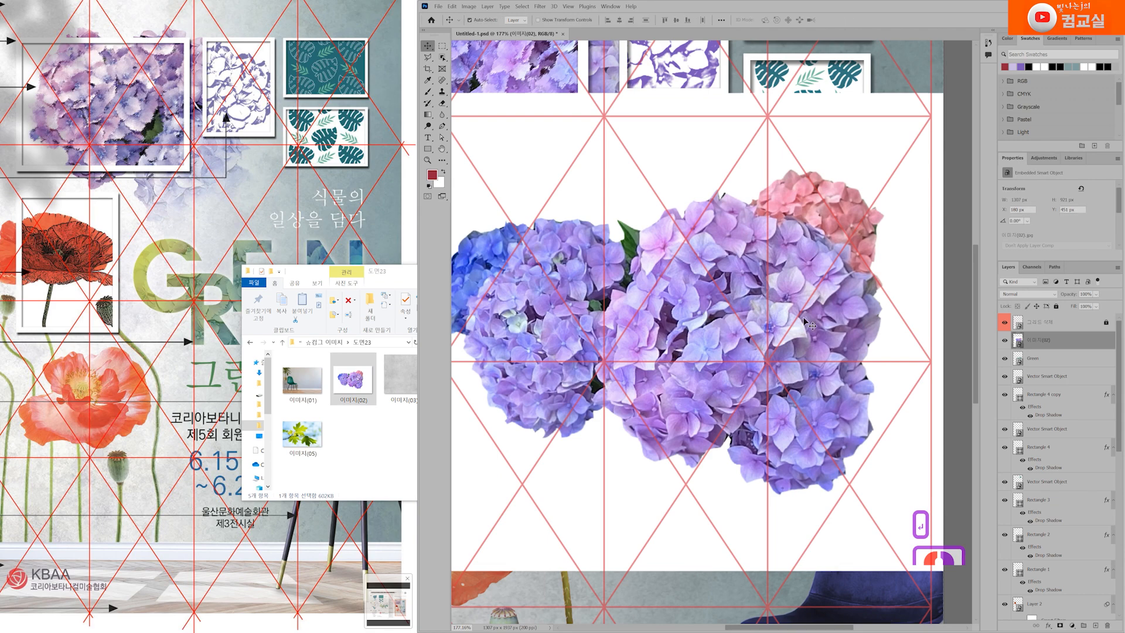
pyautogui.moveTo(1068, 347); pyautogui.dragTo(1041, 350)
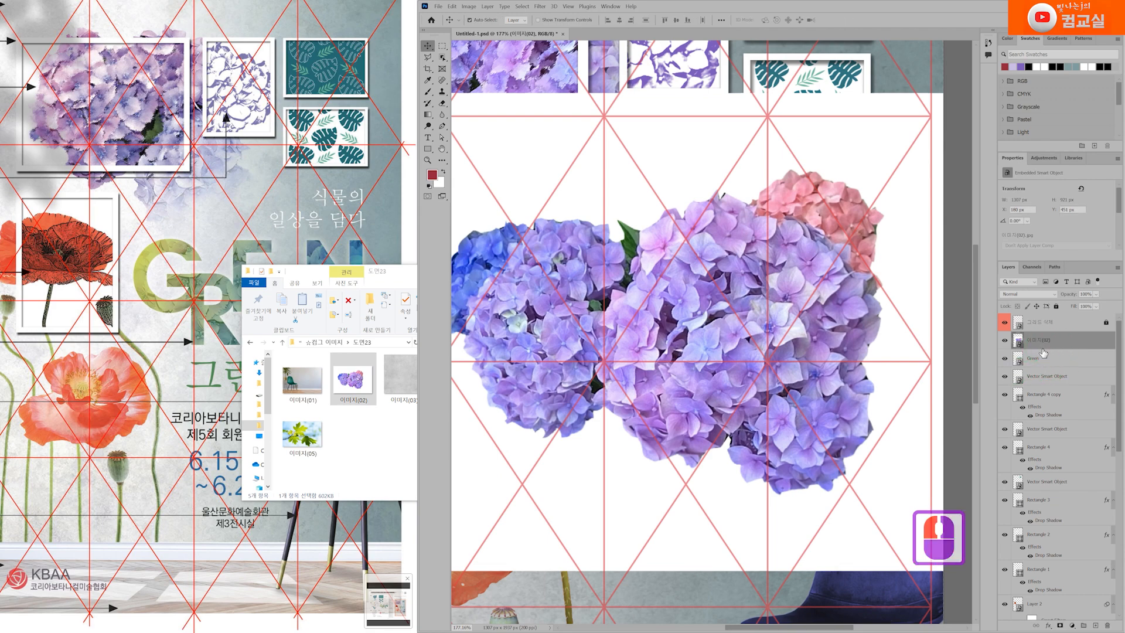
pyautogui.keyDown('alt'); pyautogui.click(1042, 349); pyautogui.keyUp('alt')
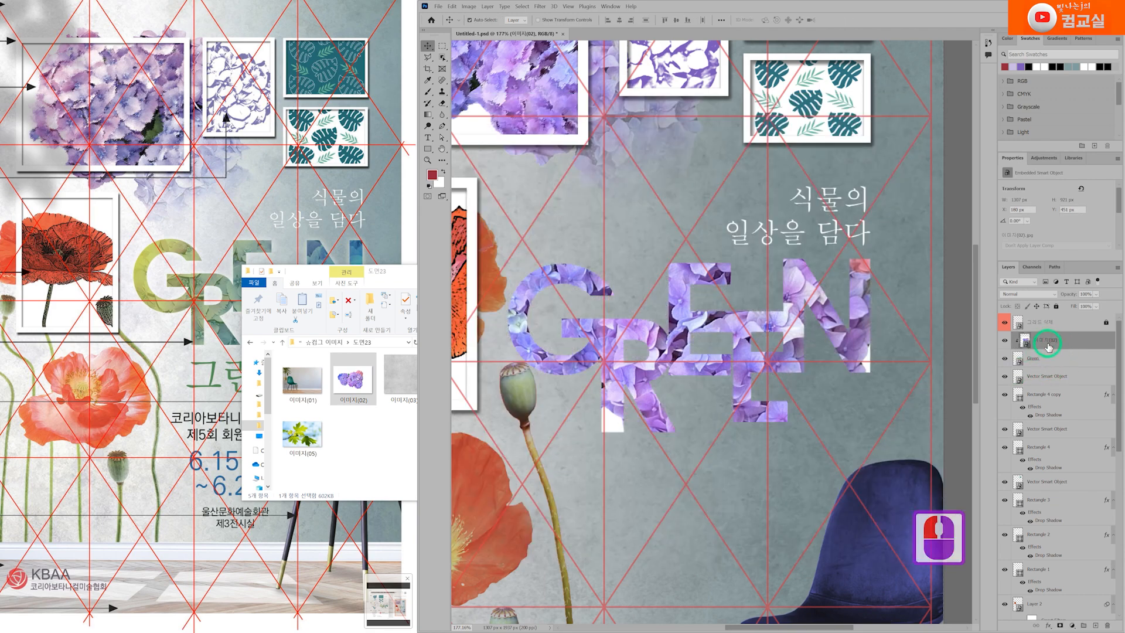
pyautogui.click(390, 276)
pyautogui.click(432, 271)
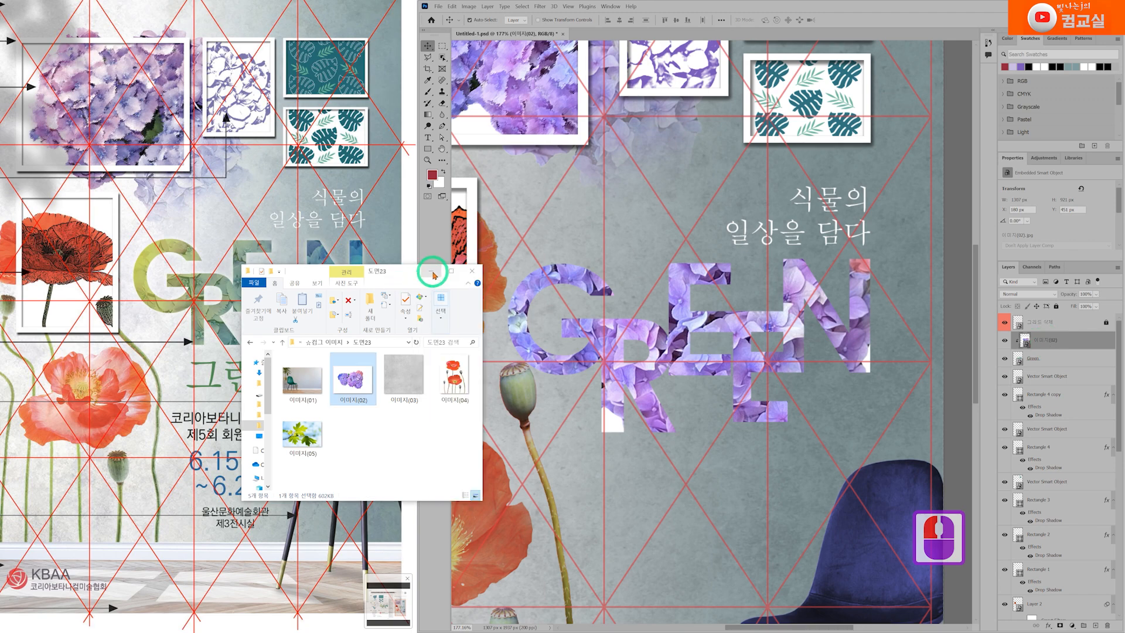
# Scale the clipped hydrangea photo down to about 1202 px wide and reposition it so flowers fill all the GREEN letters
pyautogui.click(706, 344)
pyautogui.hotkey('ctrl', 't')
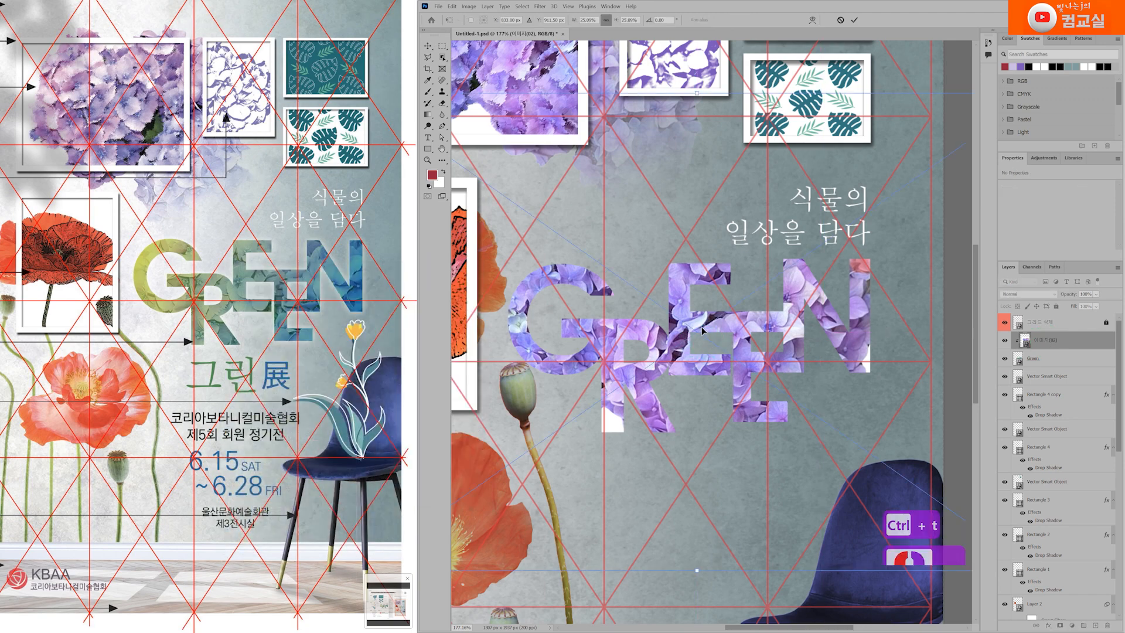
pyautogui.moveTo(697, 95); pyautogui.dragTo(645, 249)
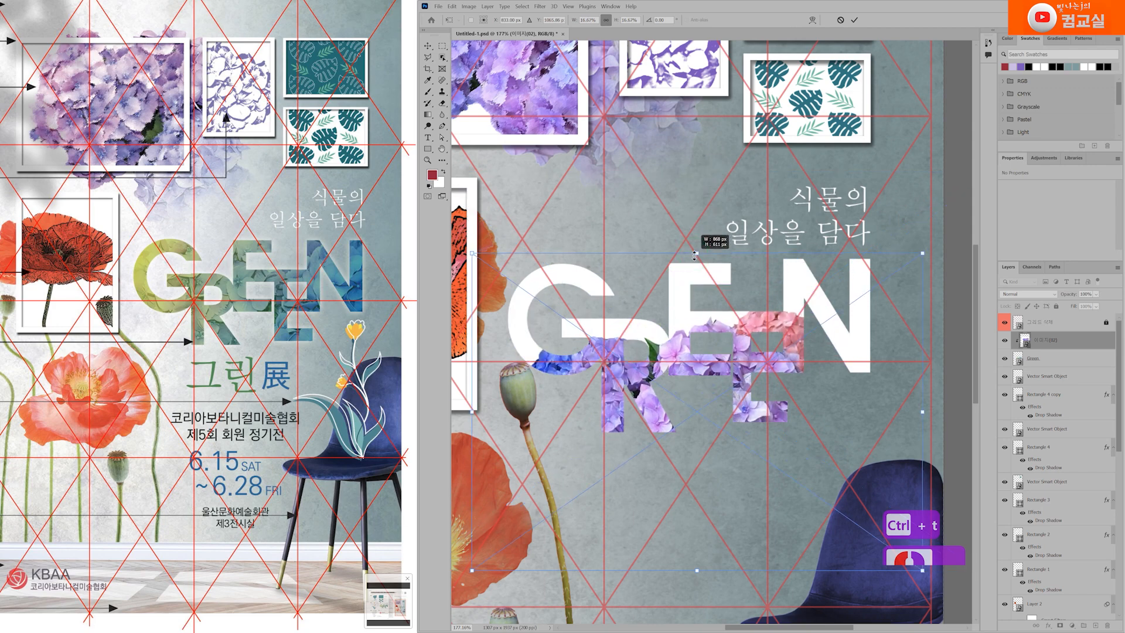
pyautogui.moveTo(765, 360); pyautogui.dragTo(728, 278)
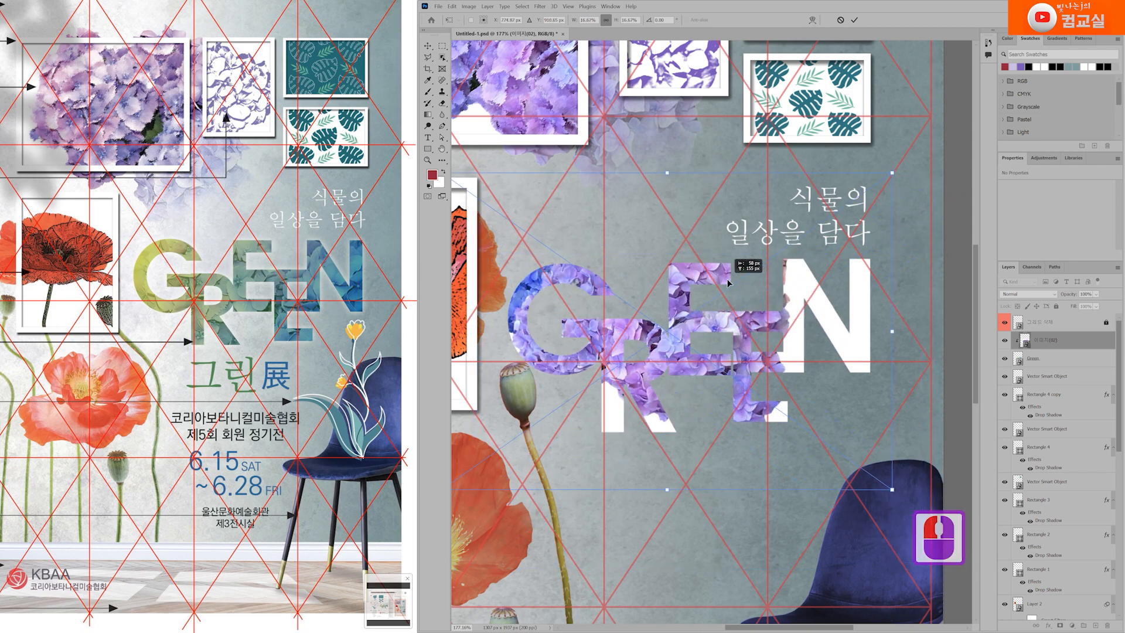
pyautogui.moveTo(894, 490); pyautogui.dragTo(947, 521)
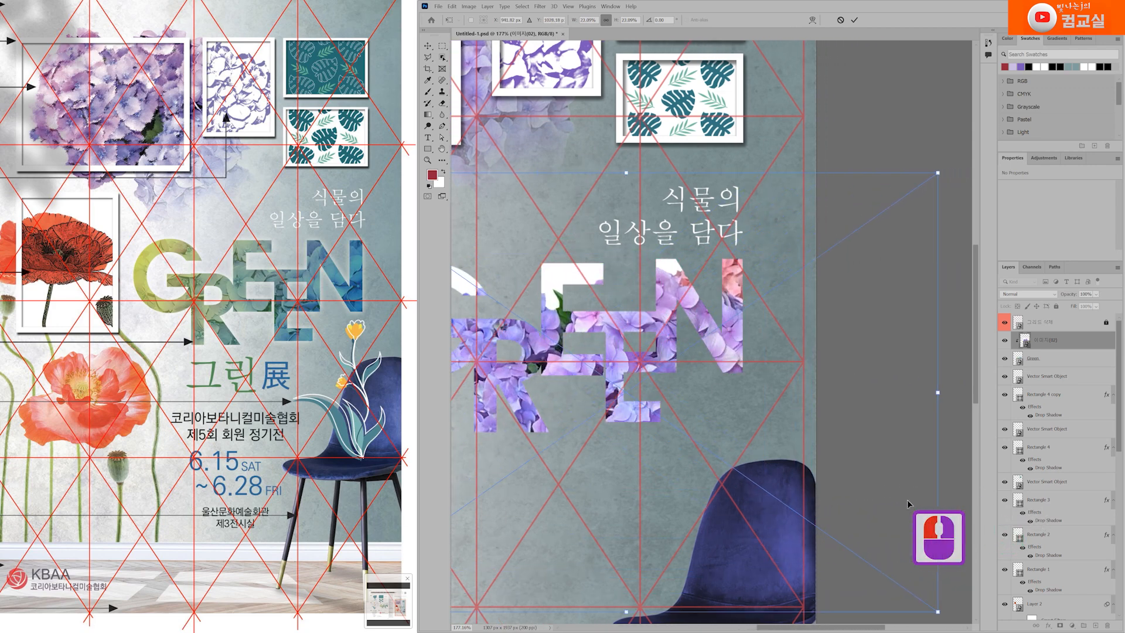
pyautogui.moveTo(597, 345); pyautogui.dragTo(706, 264)
pyautogui.press('Return')
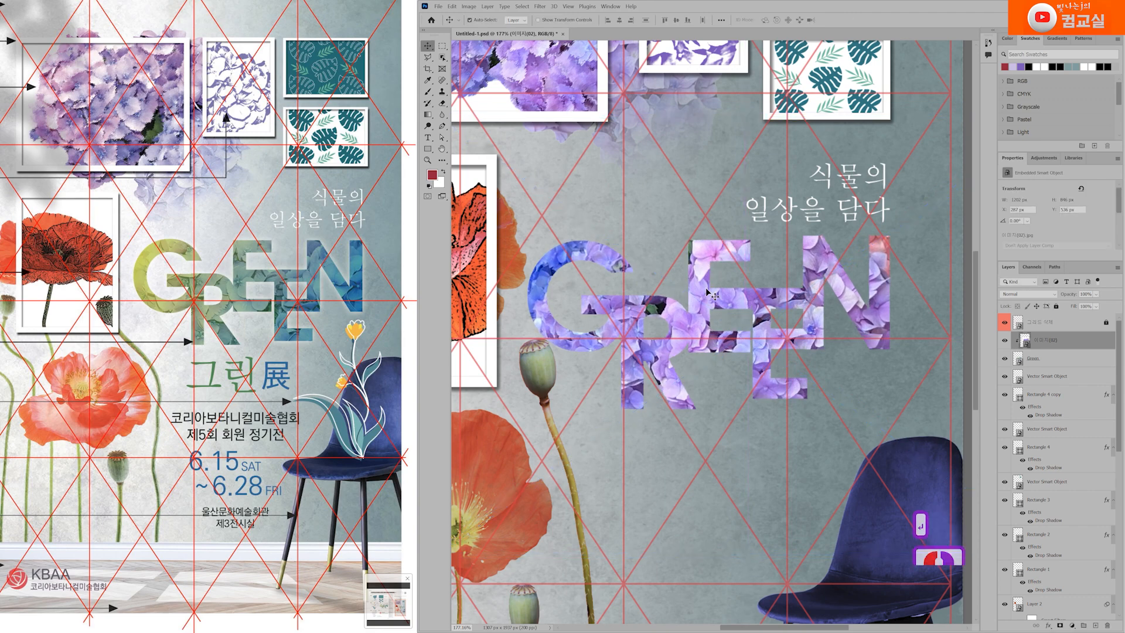
# Set the clipped hydrangea photo's blend mode to Soft Light and compare the lettering with and without the photo
pyautogui.click(1058, 346)
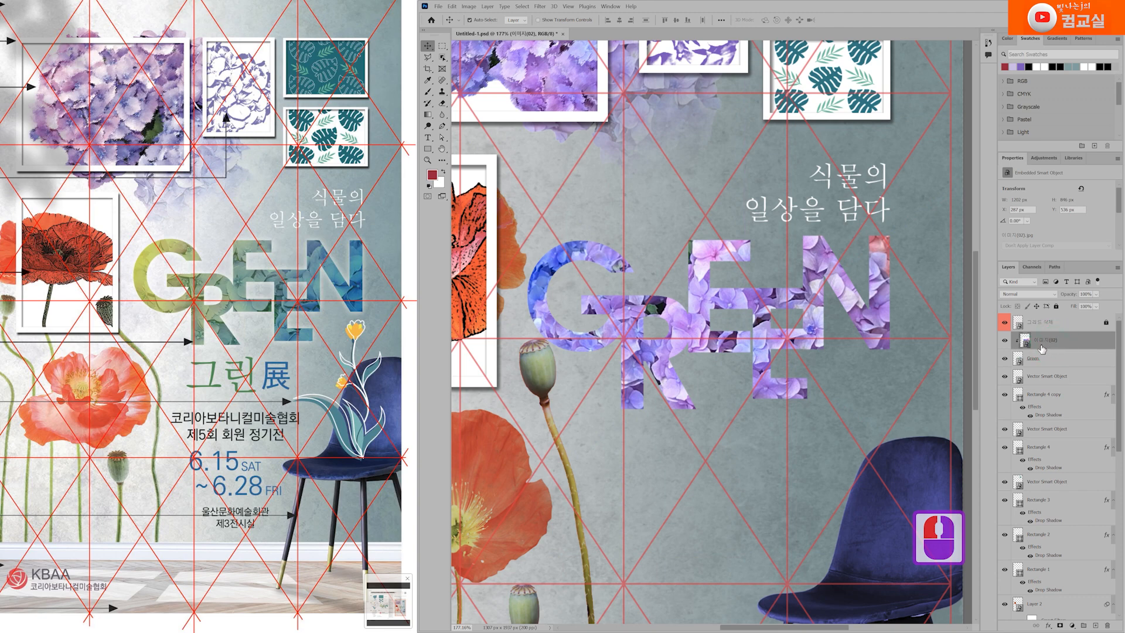
pyautogui.click(1022, 296)
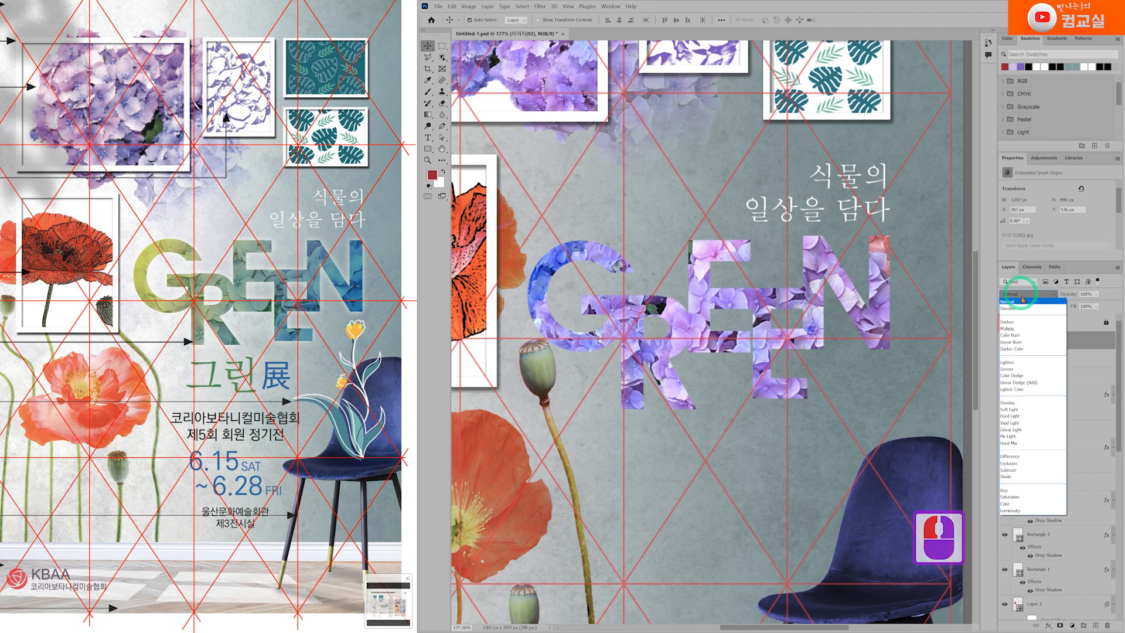
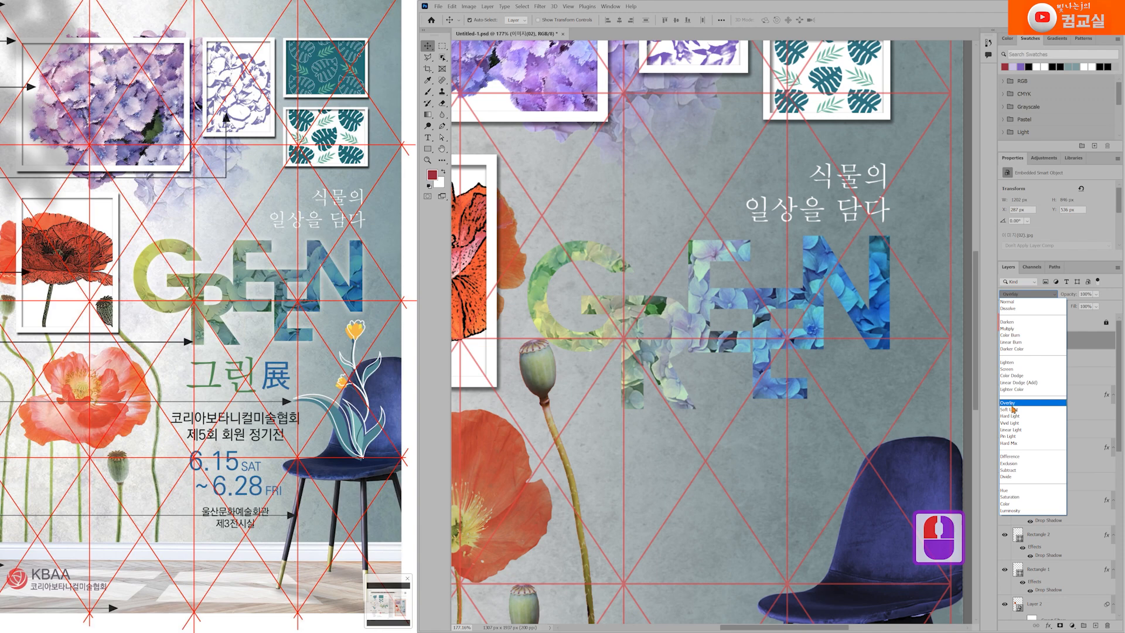
pyautogui.click(1014, 410)
pyautogui.click(1065, 341)
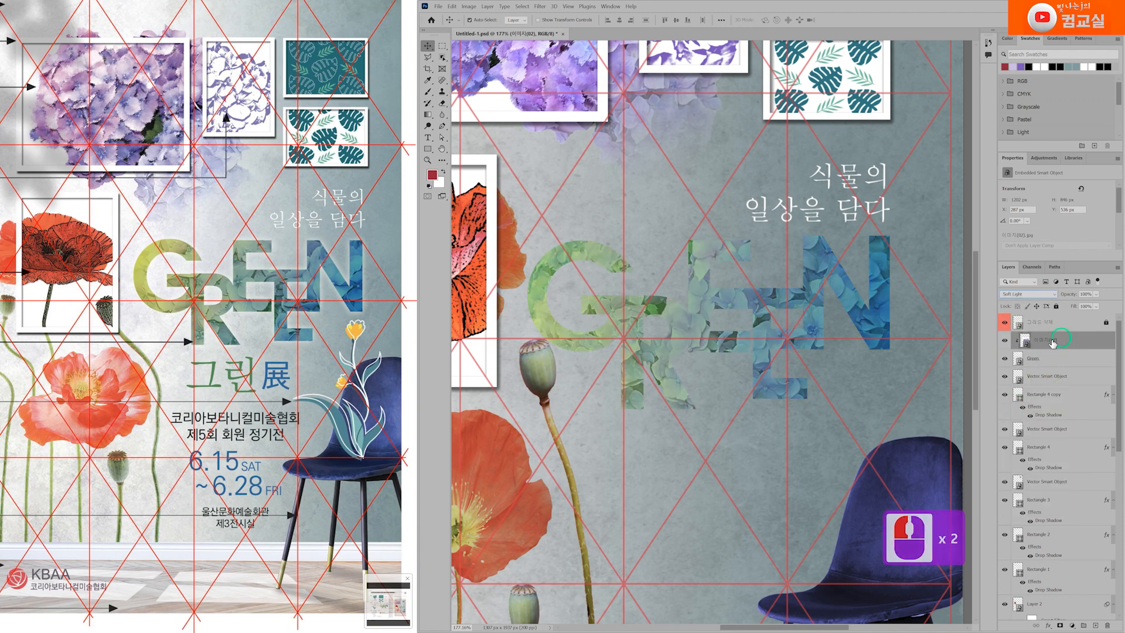
pyautogui.click(1004, 340)
pyautogui.click(1004, 340)
pyautogui.click(1070, 343)
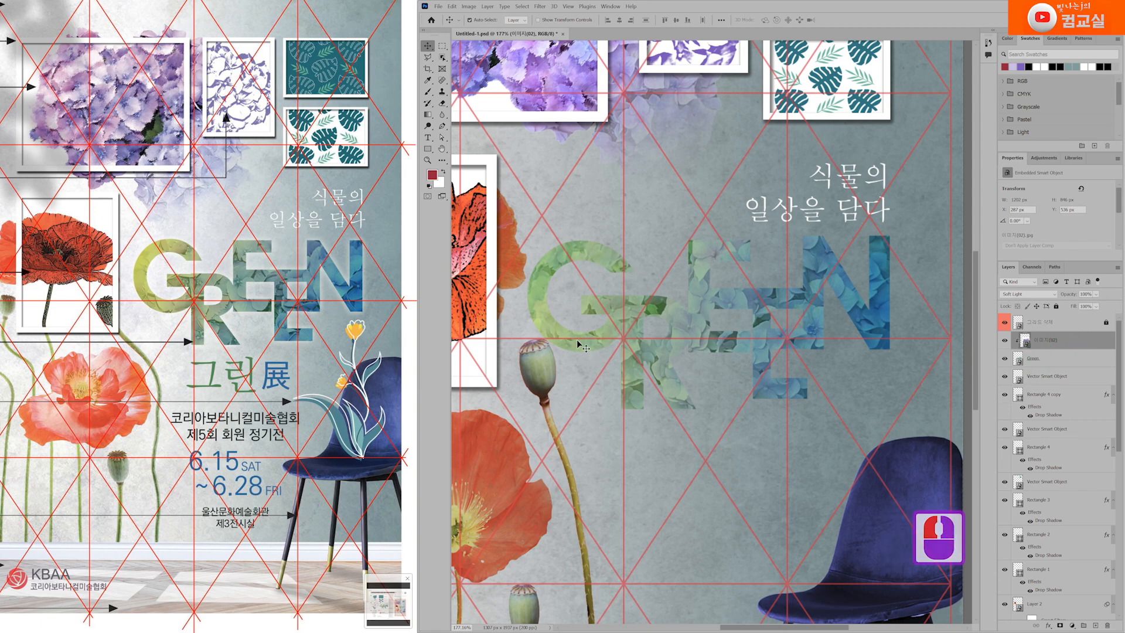
# Add a faint white Outer Glow to the Green lettering layer in Screen mode, with reduced opacity and 4% spread
pyautogui.click(1046, 359)
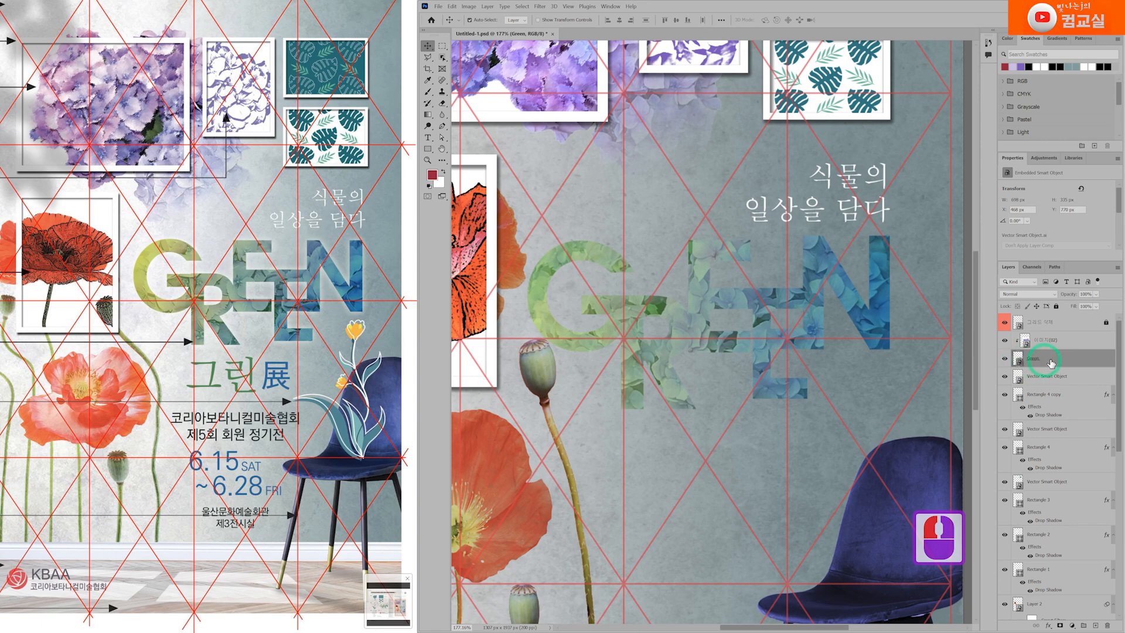
pyautogui.doubleClick(1065, 360)
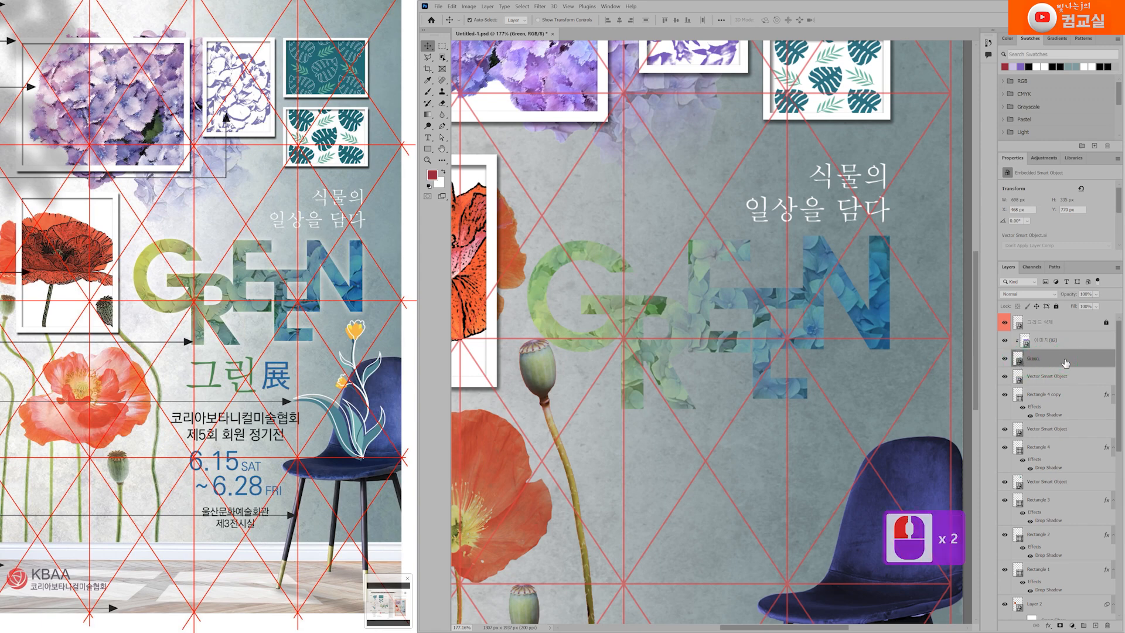
pyautogui.moveTo(726, 402); pyautogui.dragTo(795, 237)
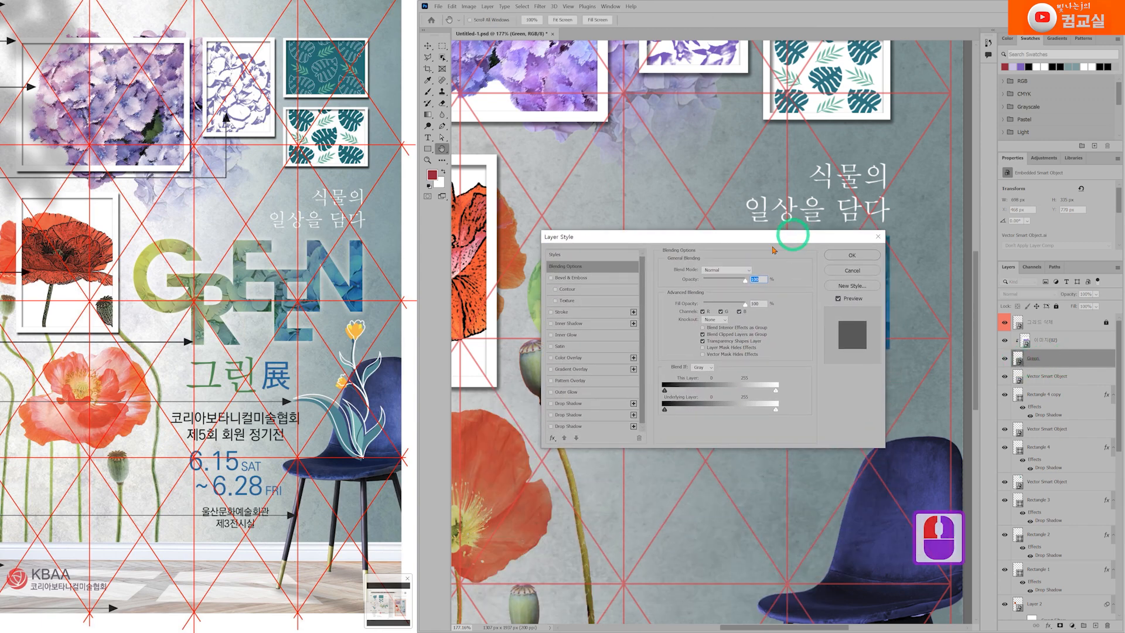
pyautogui.click(566, 392)
pyautogui.click(769, 423)
pyautogui.moveTo(753, 244); pyautogui.dragTo(760, 383)
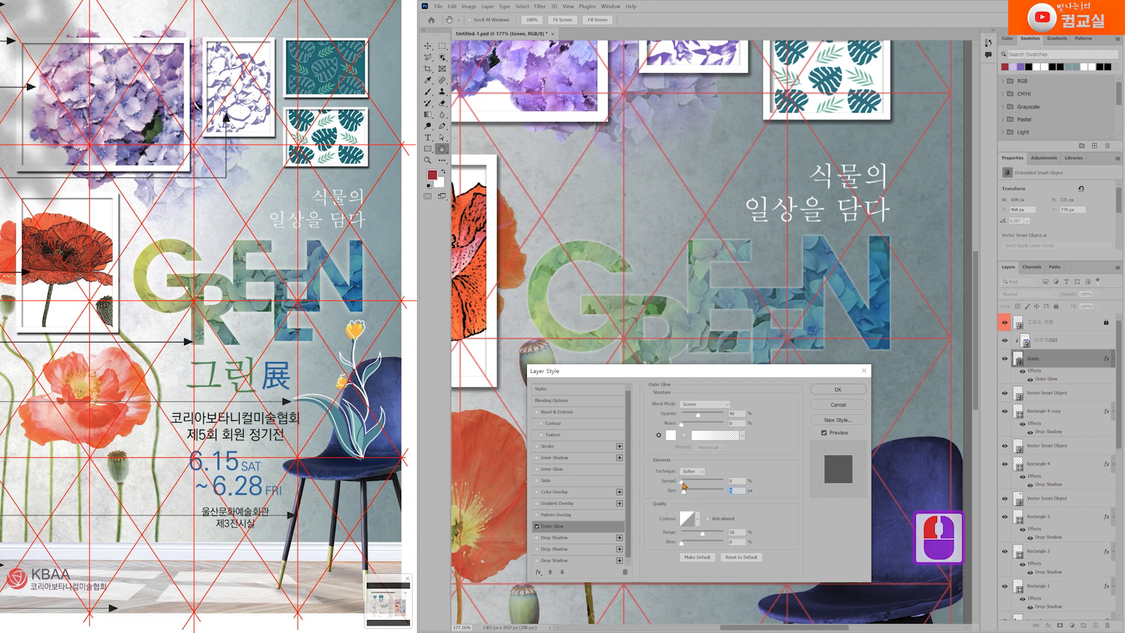
pyautogui.moveTo(686, 494); pyautogui.dragTo(688, 494)
pyautogui.moveTo(767, 372); pyautogui.dragTo(752, 311)
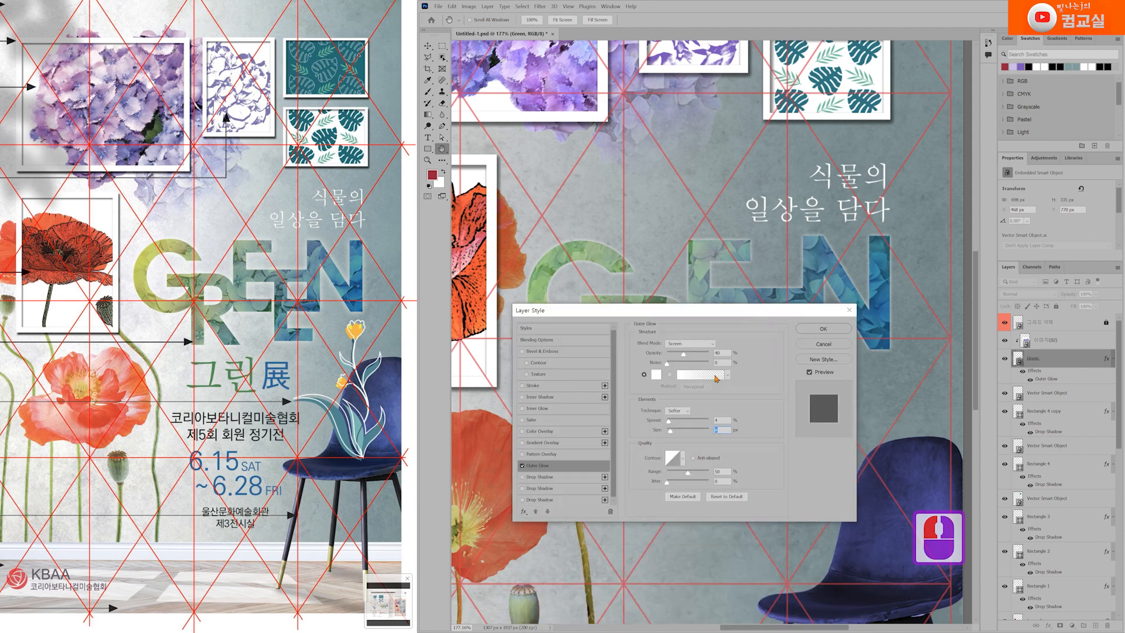
pyautogui.moveTo(741, 308); pyautogui.dragTo(747, 251)
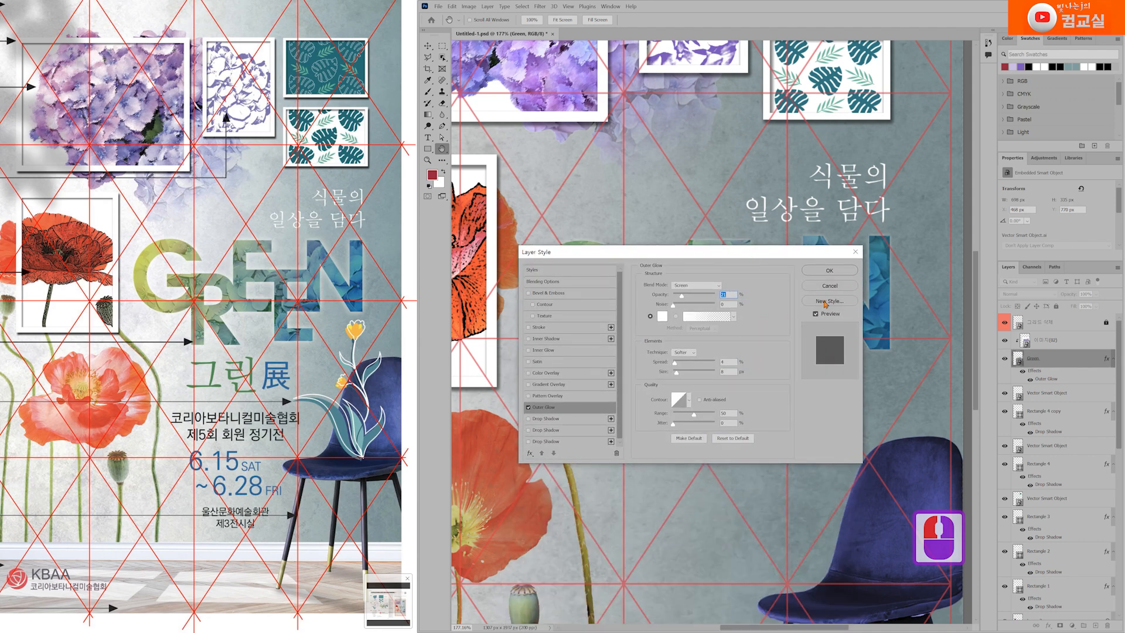
pyautogui.click(828, 271)
pyautogui.scroll(-3, 764, 321)
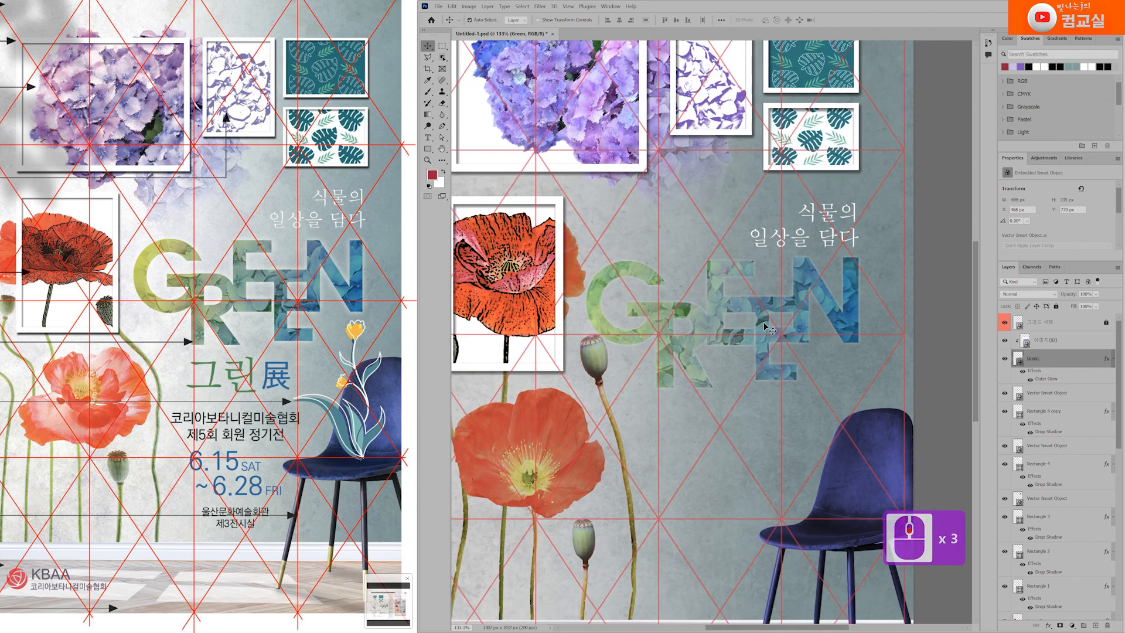
pyautogui.moveTo(655, 293); pyautogui.dragTo(700, 296)
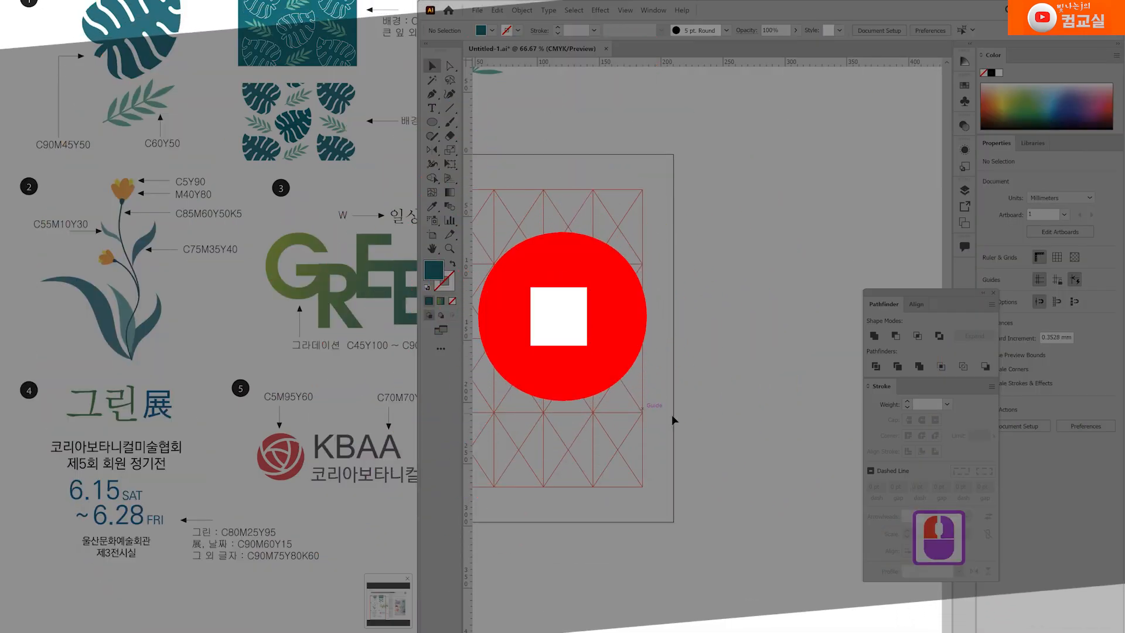
# Switch to Illustrator and draw a tall teal ellipse about 36 × 73 mm in empty space beside the artboard for the tulip petal
pyautogui.doubleClick(256, 453)
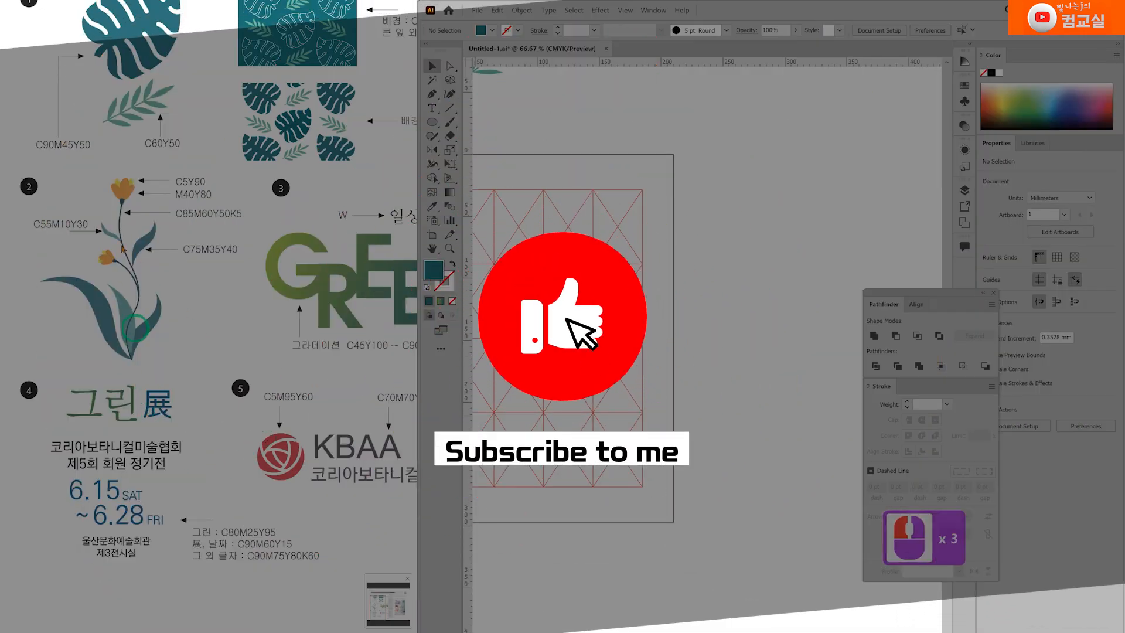
pyautogui.scroll(4, 215, 464)
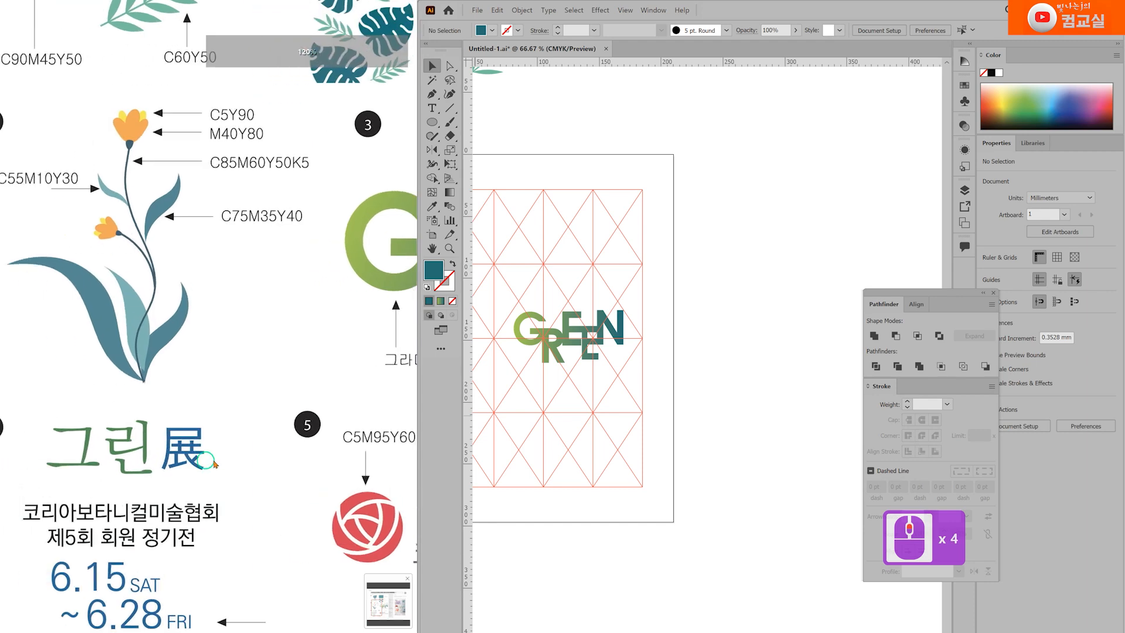
pyautogui.scroll(-4, 214, 464)
pyautogui.doubleClick(698, 377)
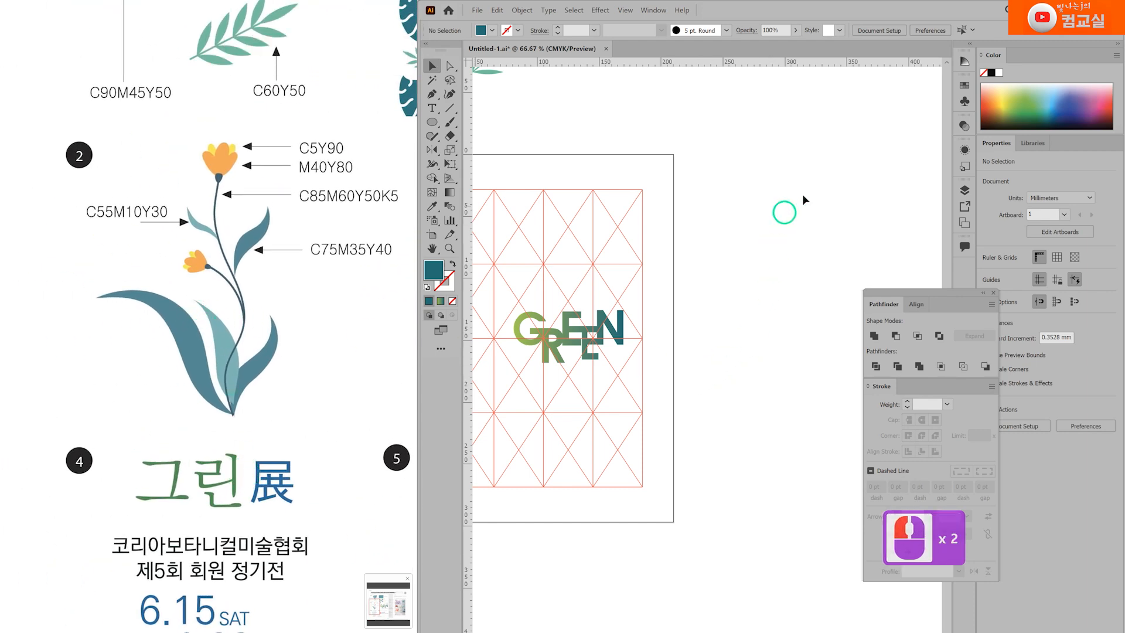
pyautogui.hscroll(11, 673, 194)
pyautogui.scroll(2, 622, 311)
pyautogui.hscroll(-1, 613, 378)
pyautogui.click(431, 124)
pyautogui.click(430, 125)
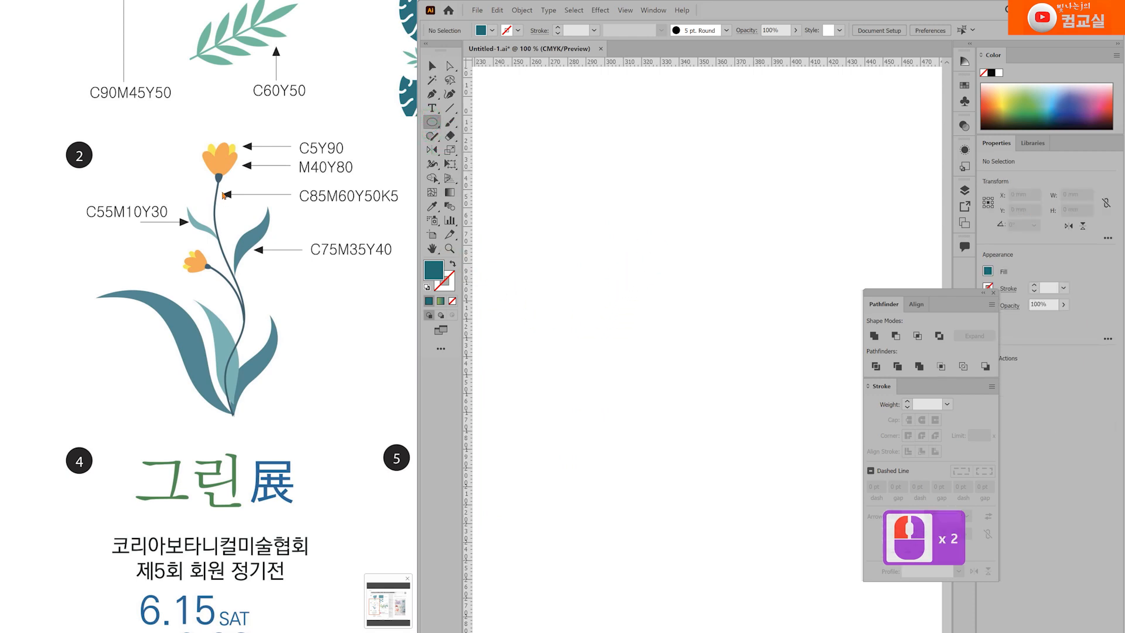
pyautogui.scroll(2, 226, 198)
pyautogui.moveTo(643, 216)
pyautogui.mouseDown()
pyautogui.moveTo(666, 314)
pyautogui.moveTo(709, 352)
pyautogui.mouseUp()
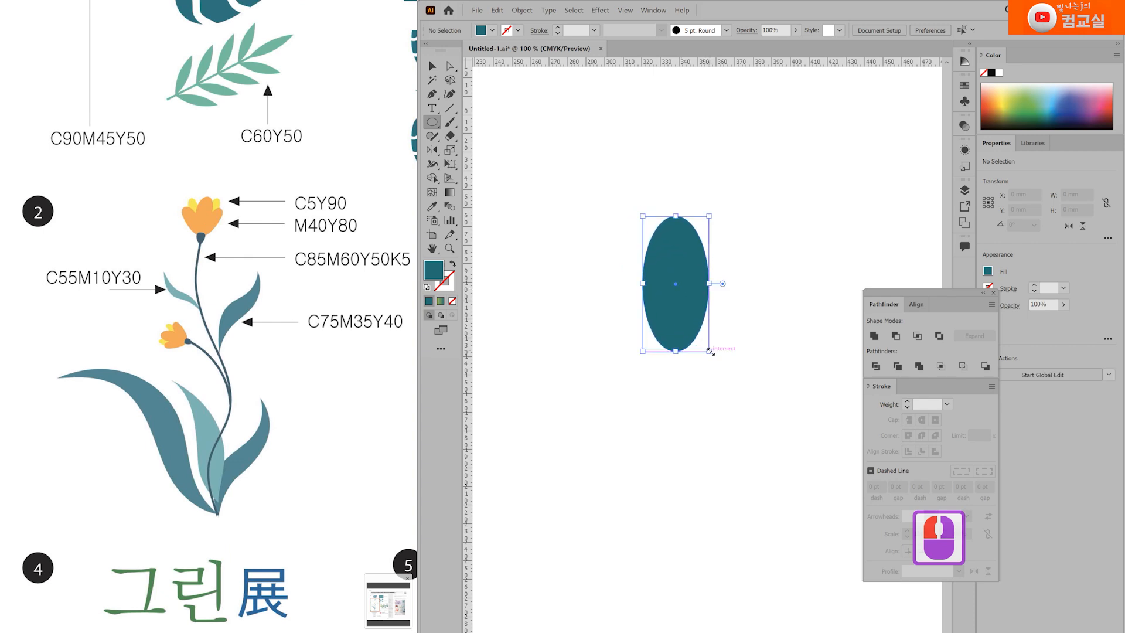
# Skew the ellipse into a petal by moving its top anchor up and right with tilted handles, and shift the petal slightly left
pyautogui.press('a')
pyautogui.click(676, 217)
pyautogui.scroll(1, 680, 218)
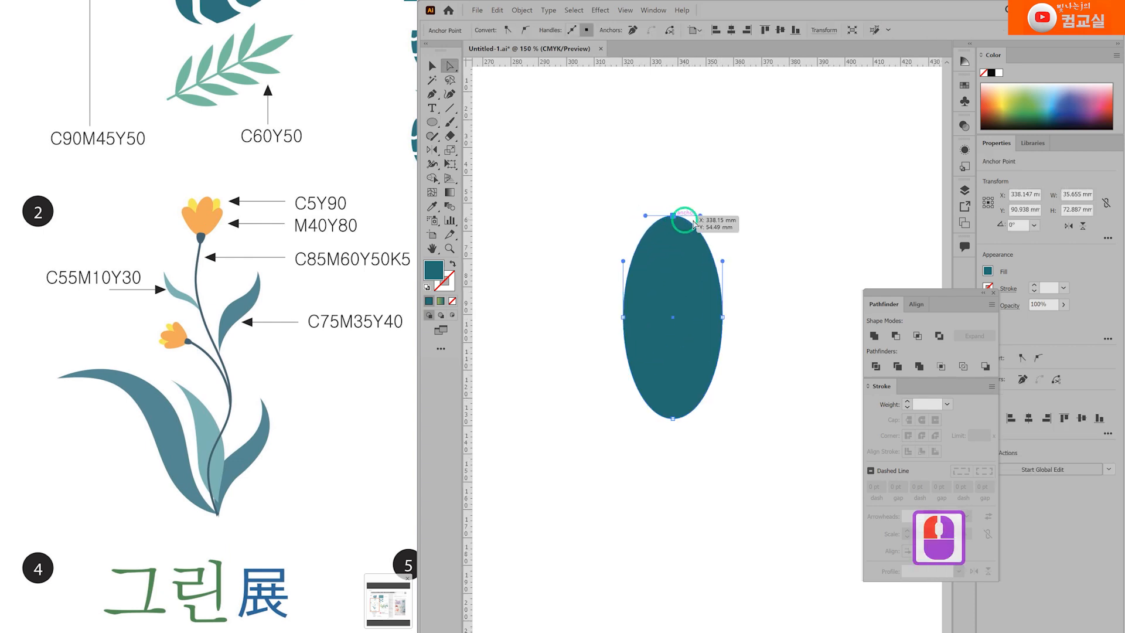
pyautogui.moveTo(673, 216); pyautogui.dragTo(716, 207)
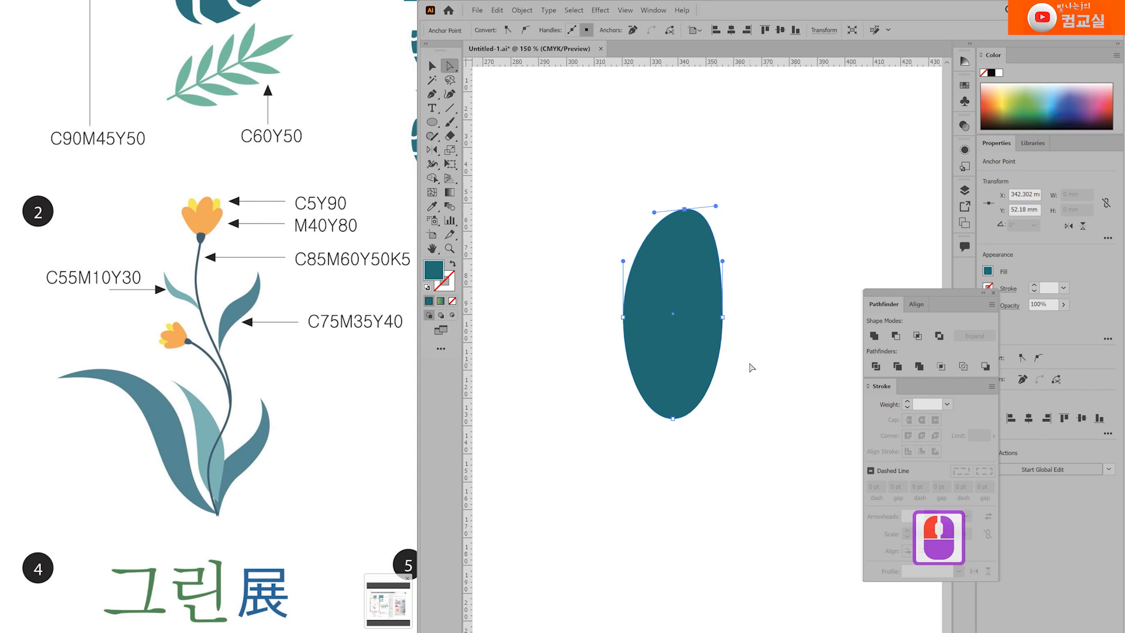
pyautogui.press('v')
pyautogui.moveTo(668, 301); pyautogui.dragTo(639, 297)
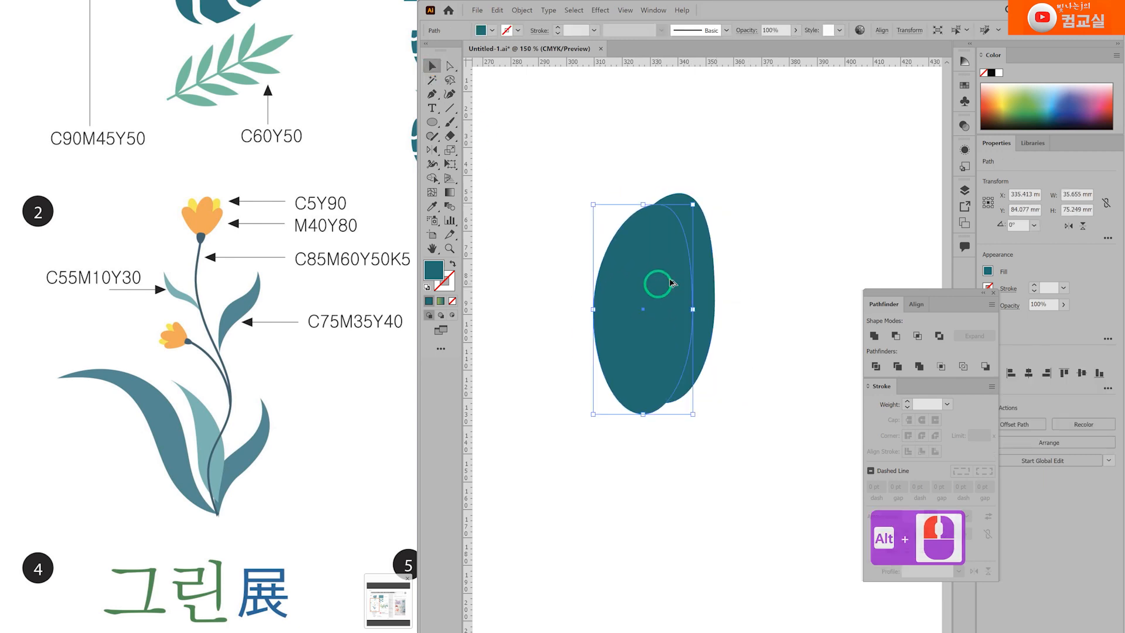
# Duplicate the petal to the left, tilt and narrow the copy, and reshape its top to form the flower's left side petal
pyautogui.moveTo(695, 205); pyautogui.dragTo(600, 209)
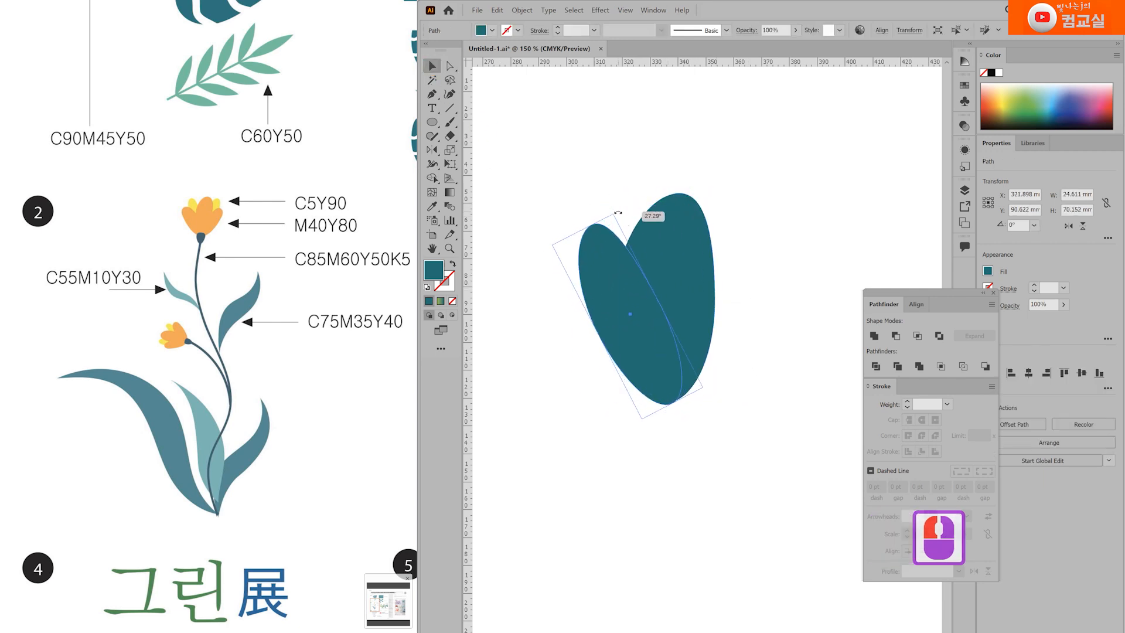
pyautogui.doubleClick(697, 298)
pyautogui.moveTo(719, 299); pyautogui.dragTo(660, 335)
pyautogui.press('a')
pyautogui.click(578, 231)
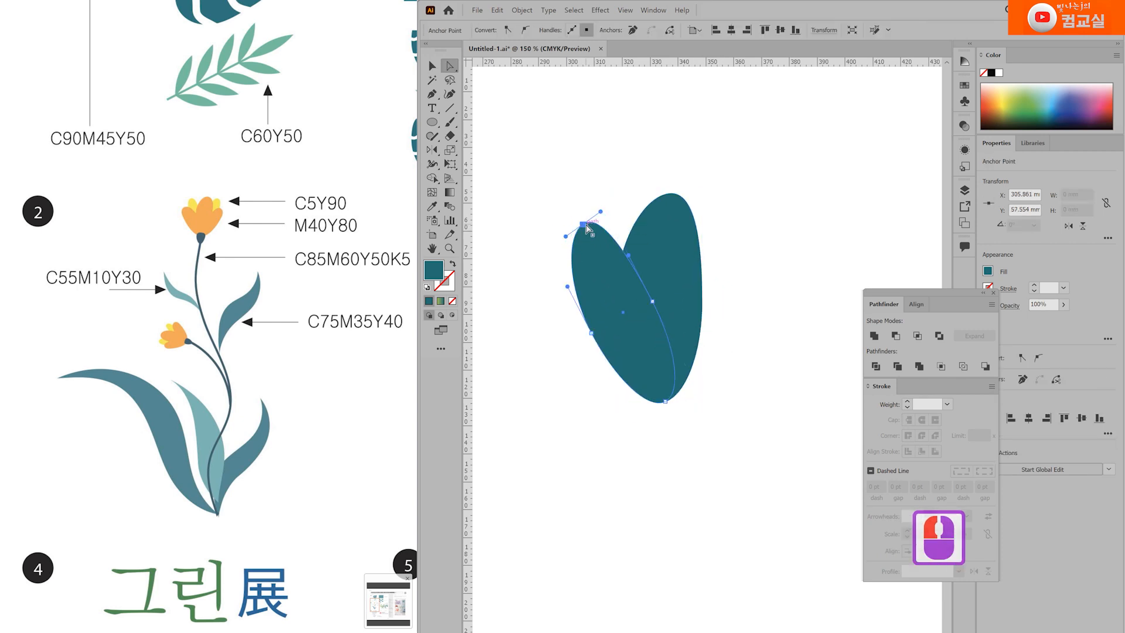
pyautogui.click(824, 307)
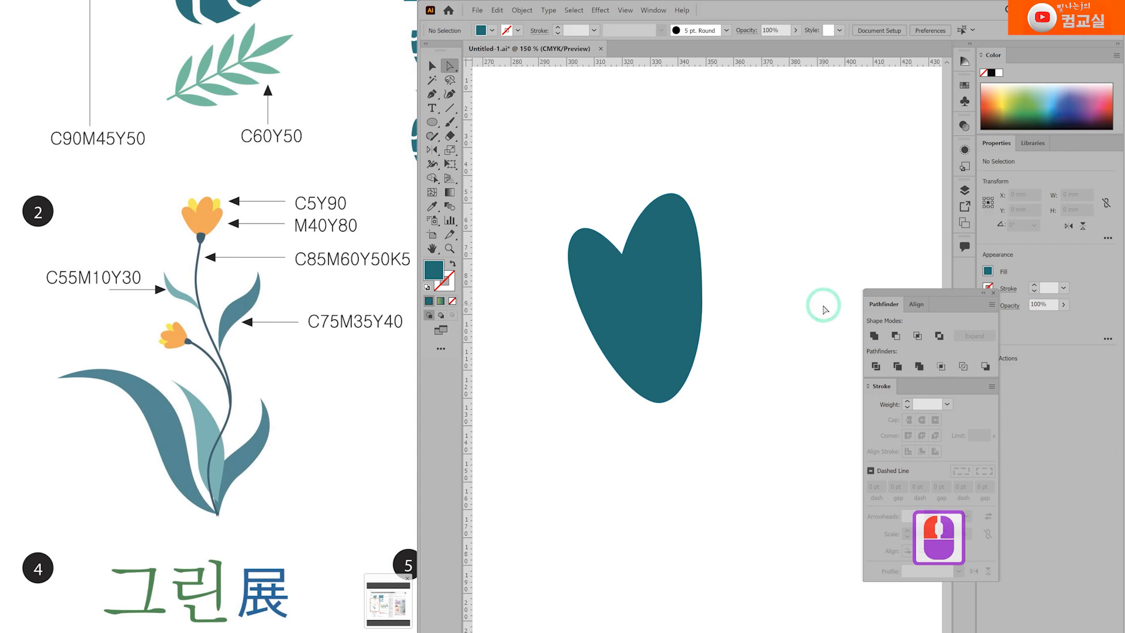
# Duplicate the left side petal to the right, tilt it the opposite way against the middle petal, and refine its tip curve
pyautogui.moveTo(613, 307); pyautogui.dragTo(762, 308)
pyautogui.moveTo(733, 203); pyautogui.dragTo(847, 253)
pyautogui.moveTo(768, 284); pyautogui.dragTo(734, 294)
pyautogui.click(757, 240)
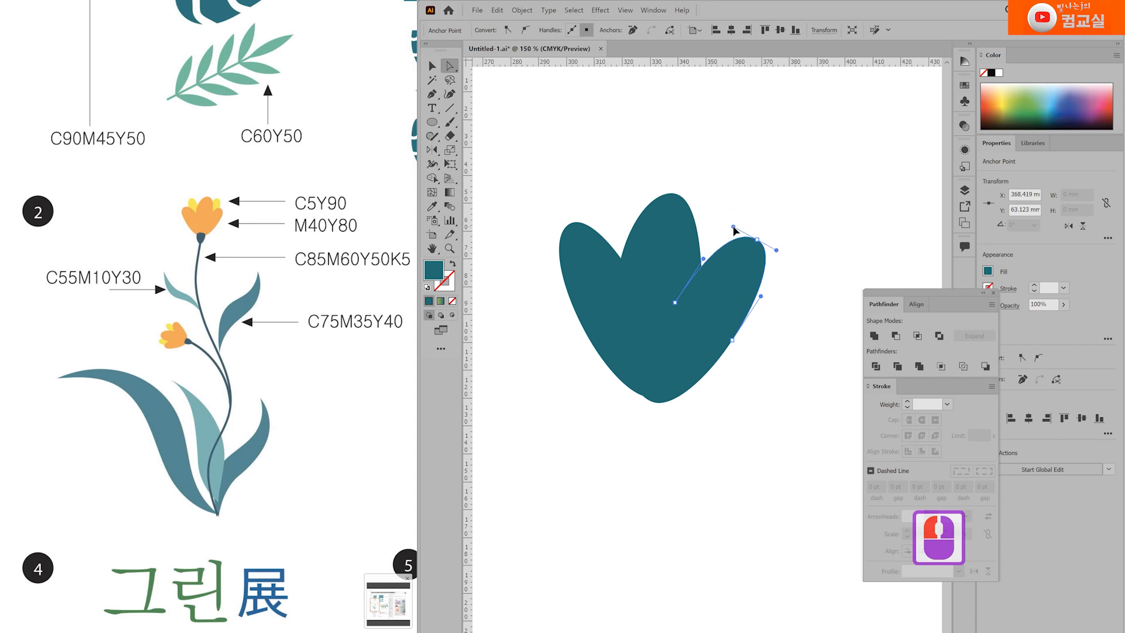
pyautogui.doubleClick(795, 277)
# Enlarge the middle petal slightly upward and outward so it stands taller than the two side petals
pyautogui.click(691, 226)
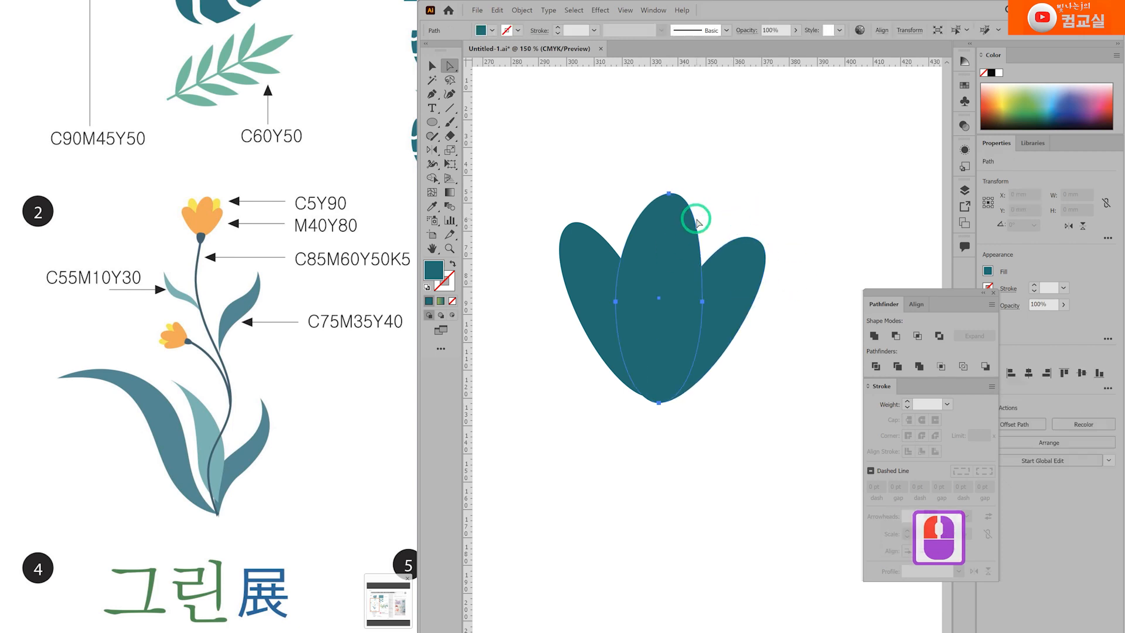
pyautogui.moveTo(703, 196); pyautogui.dragTo(713, 182)
pyautogui.click(721, 176)
# Duplicate a side petal into two narrower petals, tilted outward in the gaps on either side of the middle petal
pyautogui.moveTo(744, 272); pyautogui.dragTo(550, 140)
pyautogui.moveTo(551, 225); pyautogui.dragTo(623, 231)
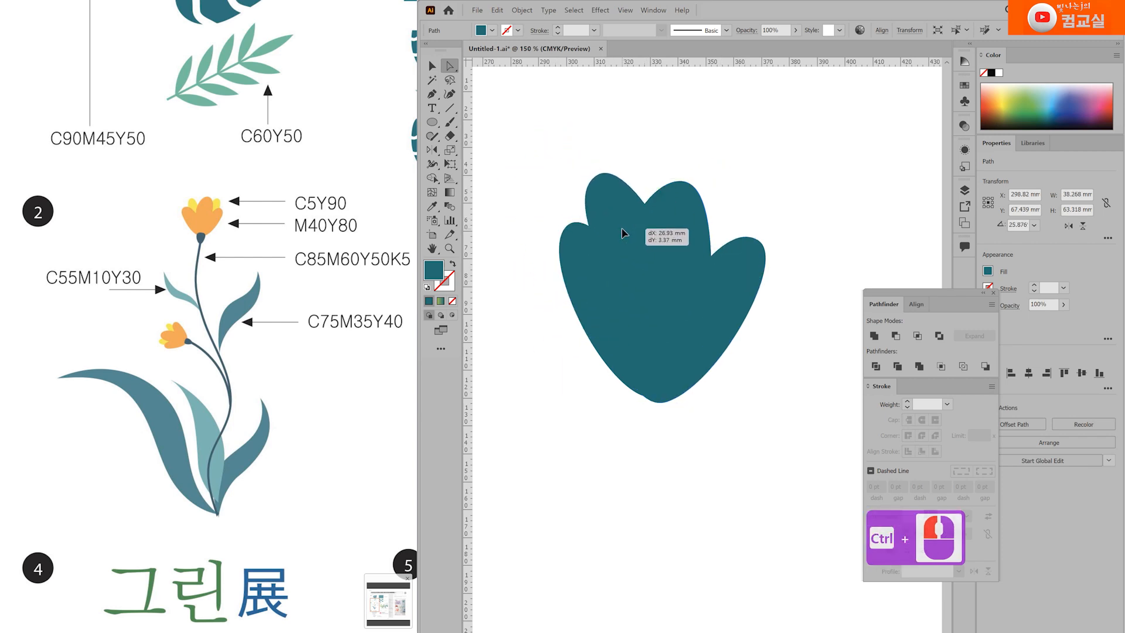
pyautogui.keyDown('ctrl'); pyautogui.click(621, 161); pyautogui.keyUp('ctrl')
pyautogui.keyDown('ctrl'); pyautogui.click(617, 230); pyautogui.keyUp('ctrl')
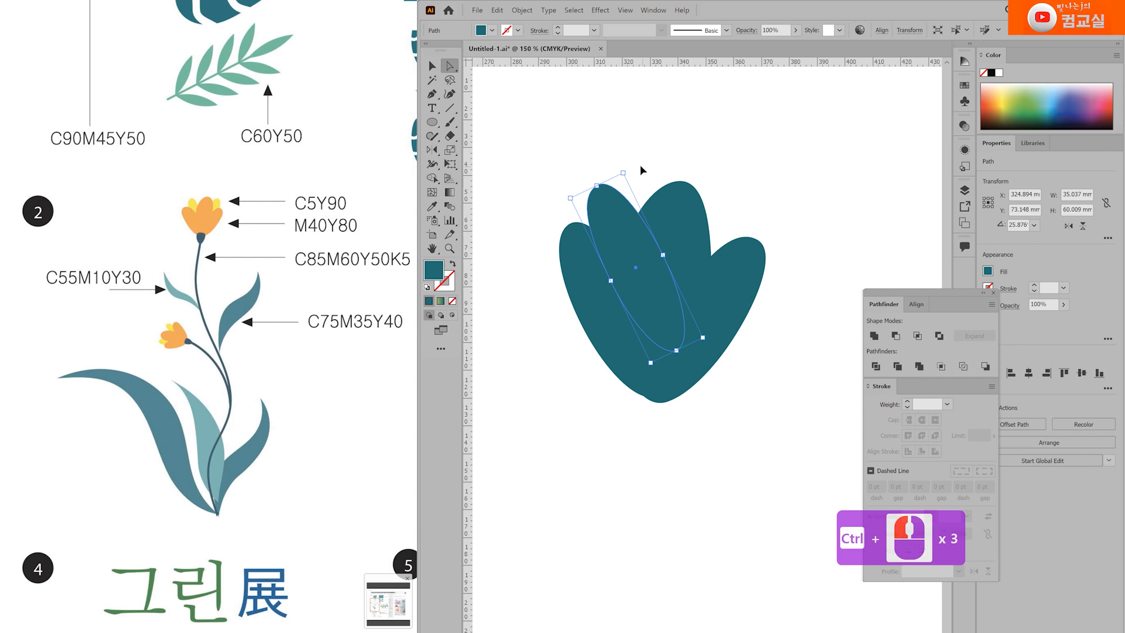
pyautogui.moveTo(631, 168); pyautogui.dragTo(640, 170)
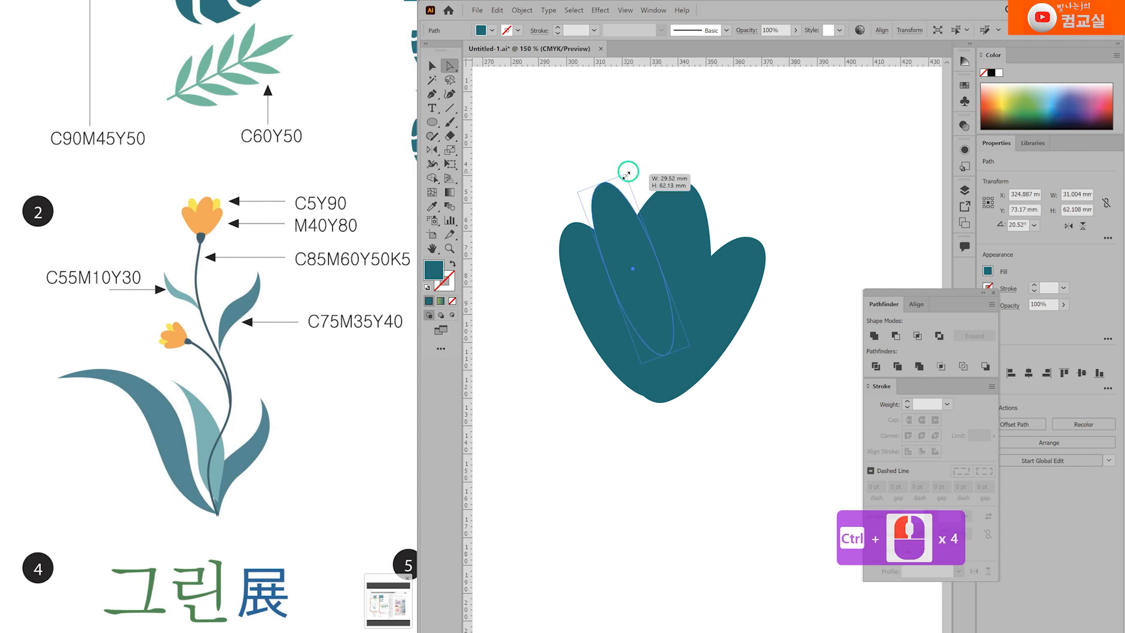
pyautogui.moveTo(648, 306); pyautogui.dragTo(739, 274)
pyautogui.moveTo(749, 183); pyautogui.dragTo(722, 230)
pyautogui.click(814, 289)
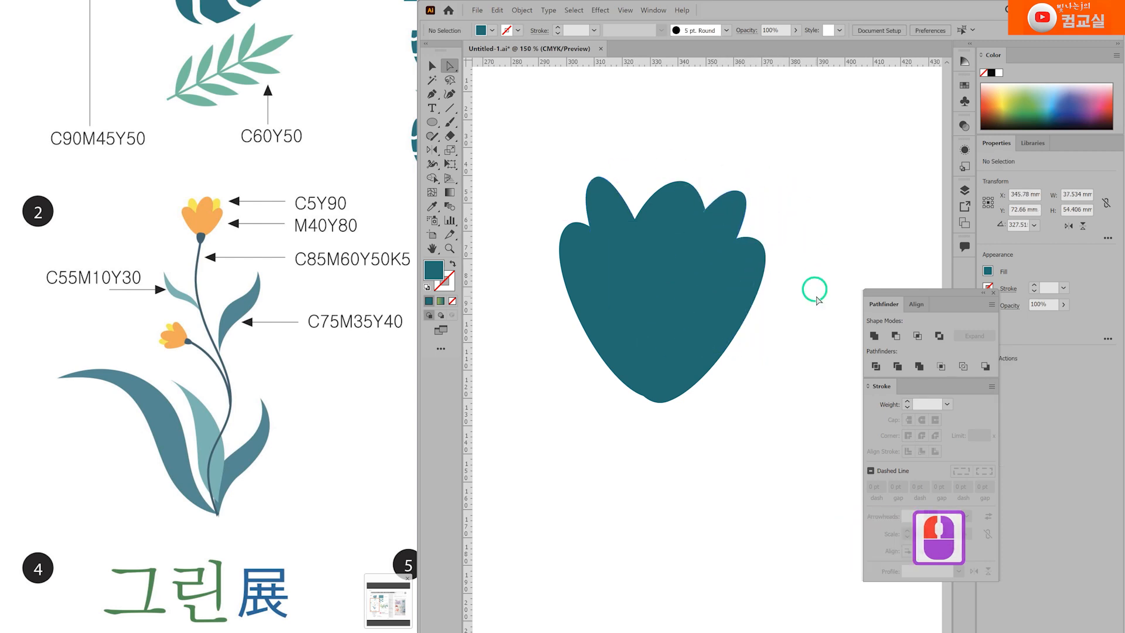
# Fill the two narrow inner petals with yellow C5 M0 Y90 K0 and send them behind the large petals
pyautogui.click(705, 217)
pyautogui.keyDown('shift'); pyautogui.click(722, 218); pyautogui.keyUp('shift')
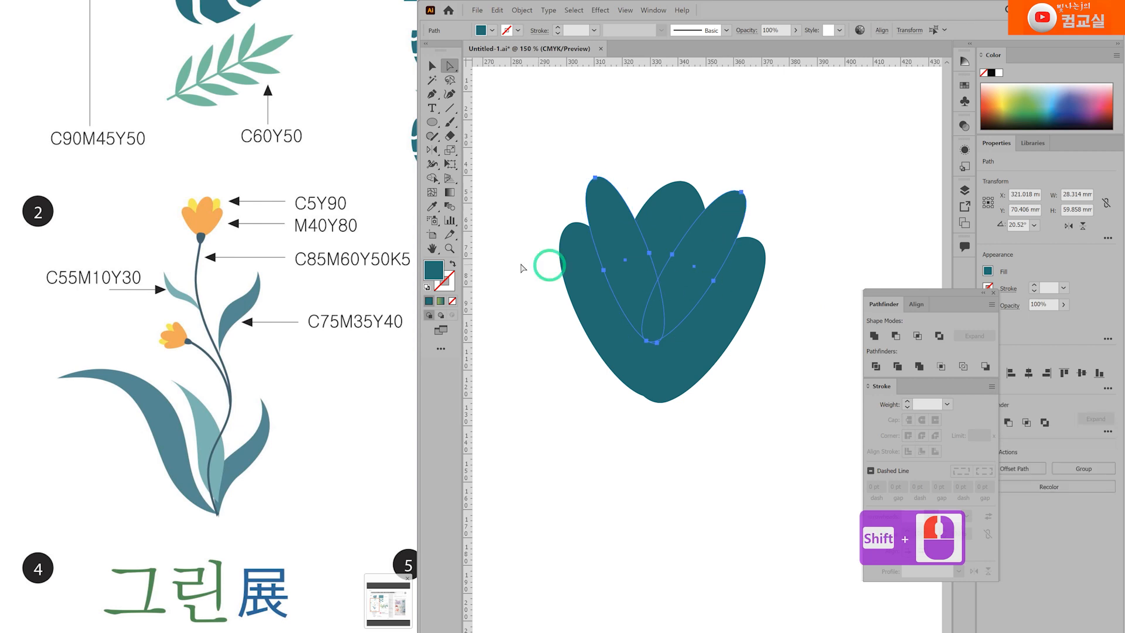
pyautogui.doubleClick(433, 271)
pyautogui.click(769, 481)
pyautogui.write('5')
pyautogui.press('Tab')
pyautogui.write('0')
pyautogui.press('Tab')
pyautogui.write('90')
pyautogui.press('Tab')
pyautogui.write('0')
pyautogui.press('Return')
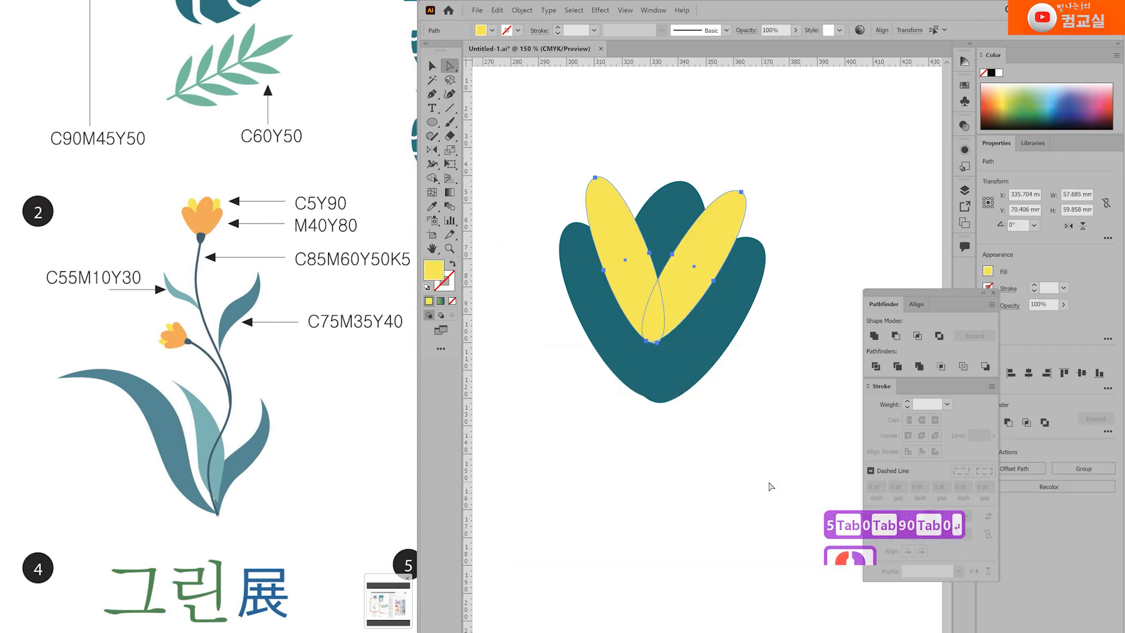
pyautogui.hotkey('ctrl', 'shift', '[')
# Fill the three large front petals with orange C0 M40 Y80 K0
pyautogui.click(603, 281)
pyautogui.keyDown('shift'); pyautogui.click(726, 276); pyautogui.keyUp('shift')
pyautogui.keyDown('shift'); pyautogui.click(721, 280); pyautogui.keyUp('shift')
pyautogui.doubleClick(434, 270)
pyautogui.doubleClick(760, 490)
pyautogui.write('0')
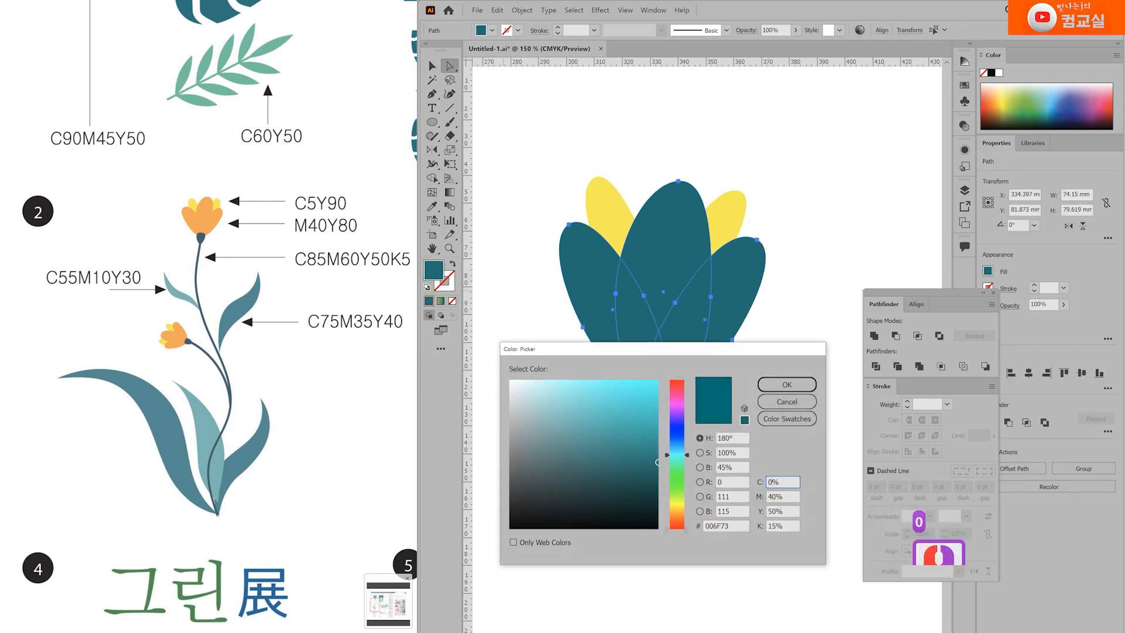
pyautogui.press('Tab')
pyautogui.press('Tab')
pyautogui.write('80')
pyautogui.press('Tab')
pyautogui.write('0')
pyautogui.press('Return')
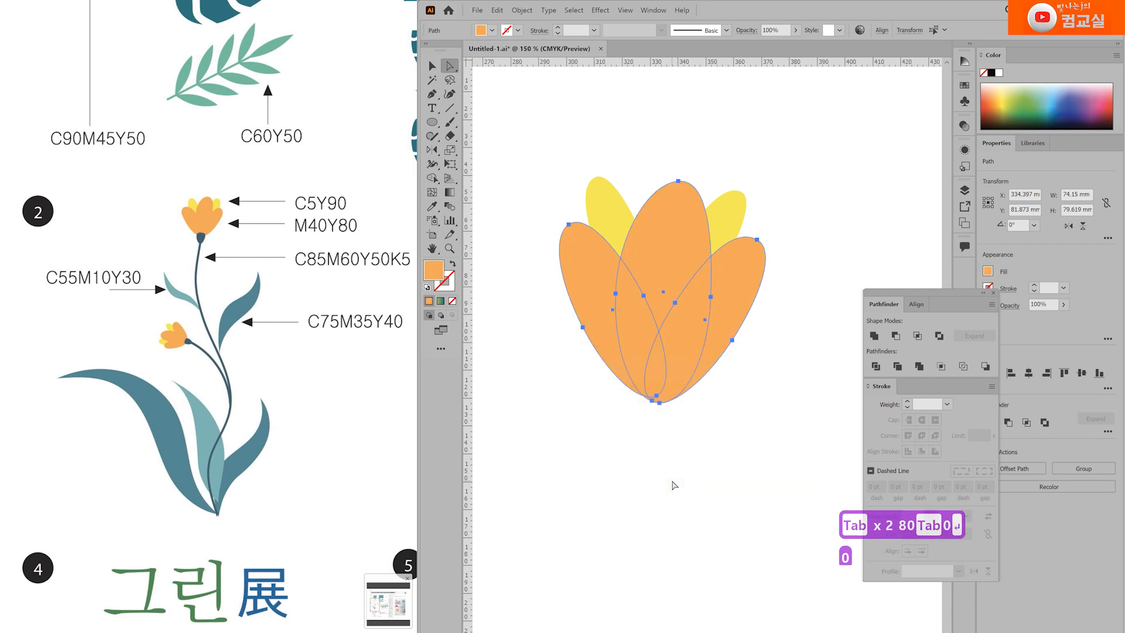
# Shorten the three orange petals from below, and tuck the left yellow petal about 2 mm down and right
pyautogui.moveTo(661, 403); pyautogui.dragTo(659, 377)
pyautogui.click(689, 443)
pyautogui.moveTo(613, 210); pyautogui.dragTo(619, 217)
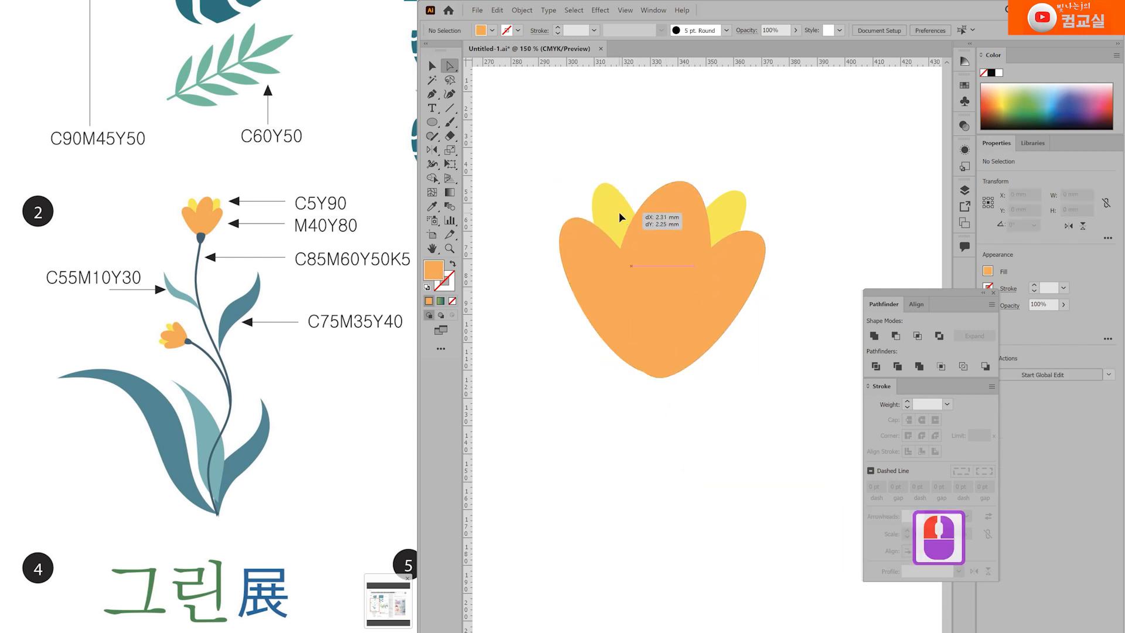
pyautogui.click(832, 206)
pyautogui.click(832, 369)
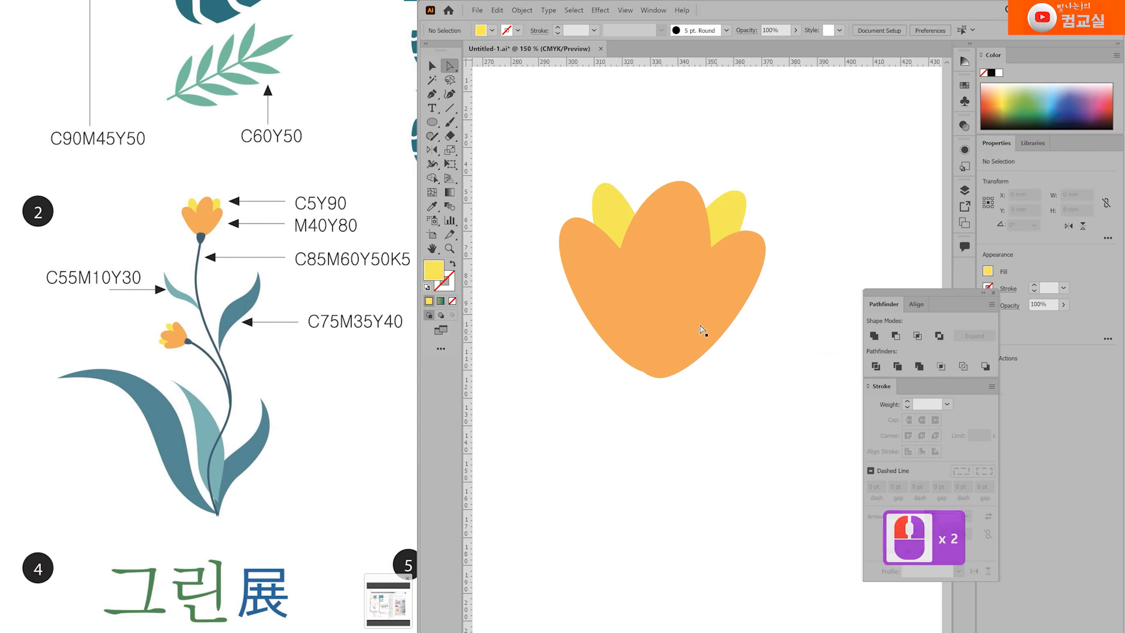
pyautogui.moveTo(518, 145); pyautogui.dragTo(814, 432)
pyautogui.click(758, 423)
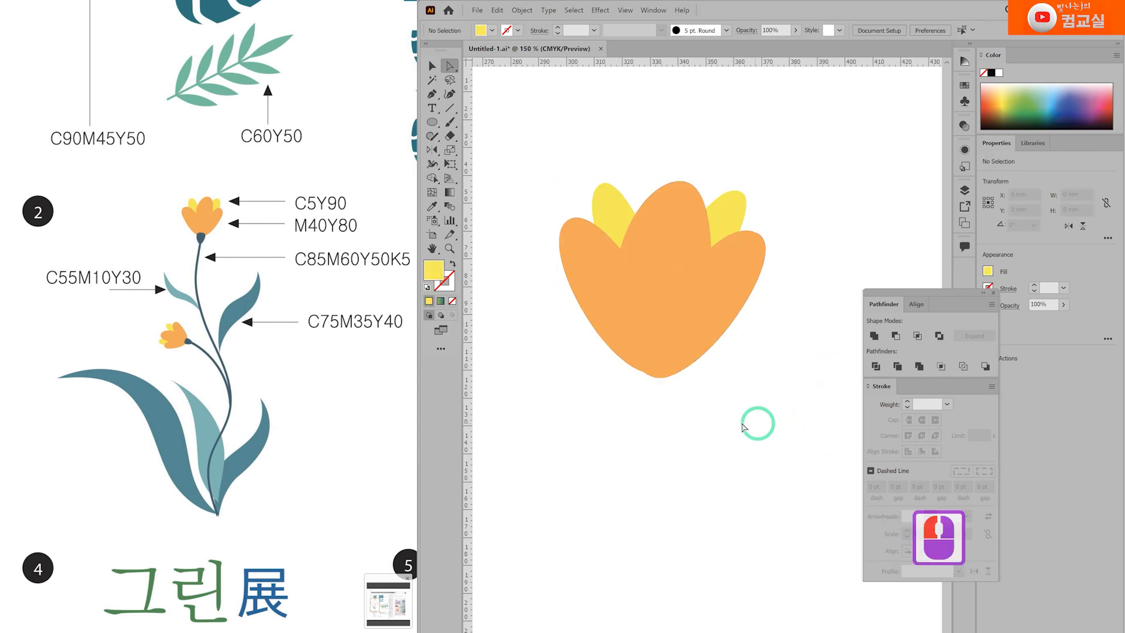
# Draw a closed, rounded-triangle calyx about 18 mm wide and high over the flower's base with the Pen tool
pyautogui.click(432, 94)
pyautogui.scroll(1, 669, 367)
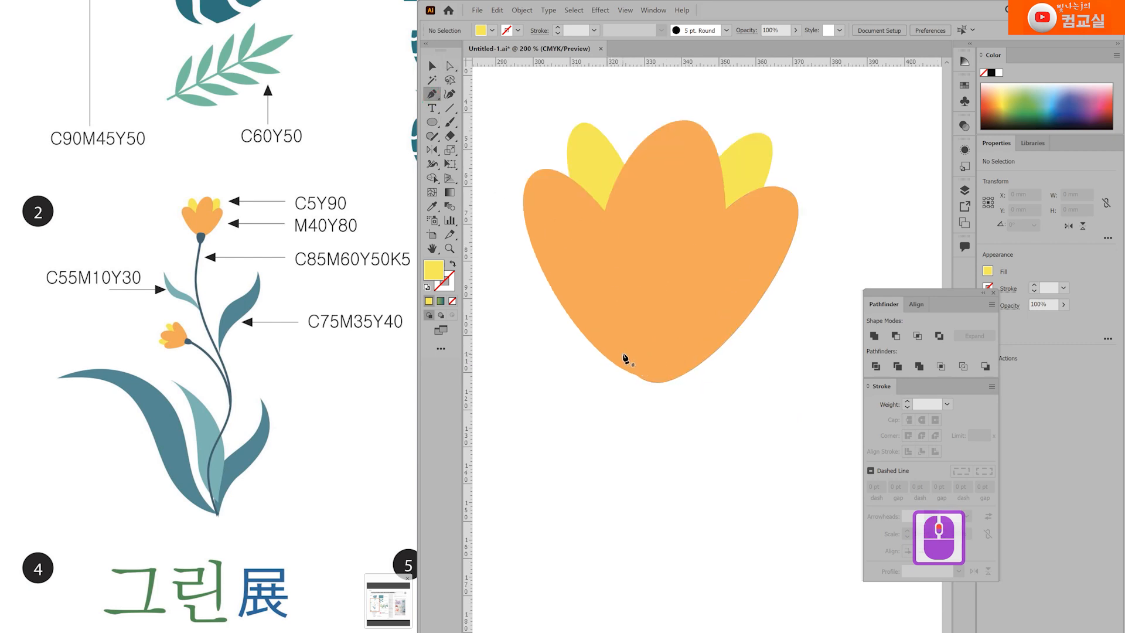
pyautogui.click(615, 354)
pyautogui.click(662, 345)
pyautogui.moveTo(677, 347); pyautogui.dragTo(682, 347)
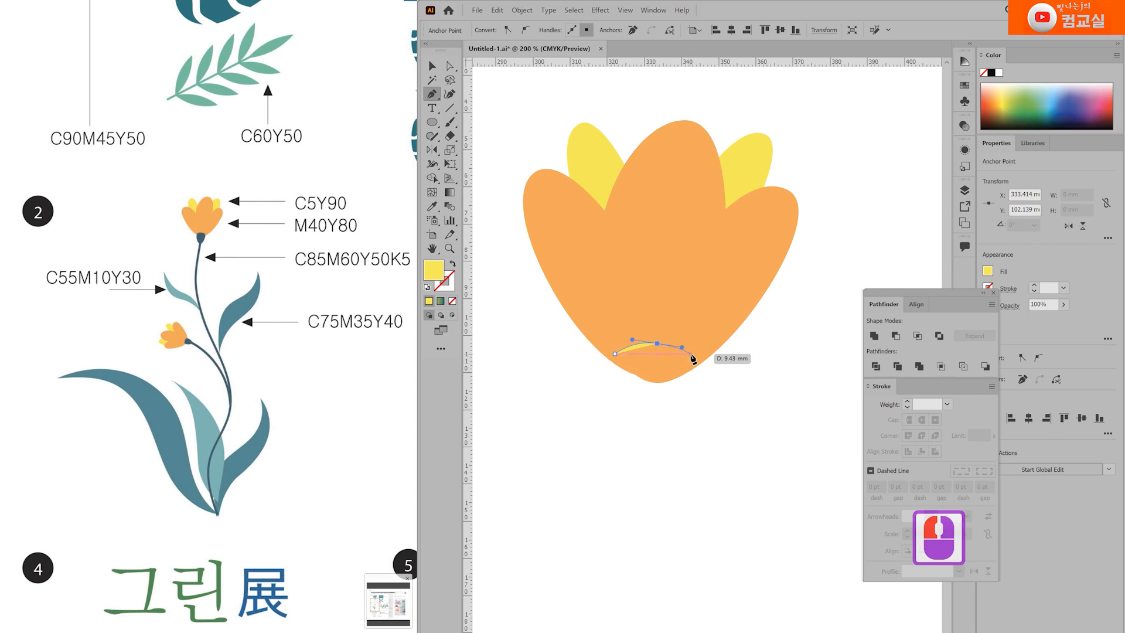
pyautogui.hotkey('ctrl', 'z')
pyautogui.moveTo(686, 358); pyautogui.dragTo(717, 378)
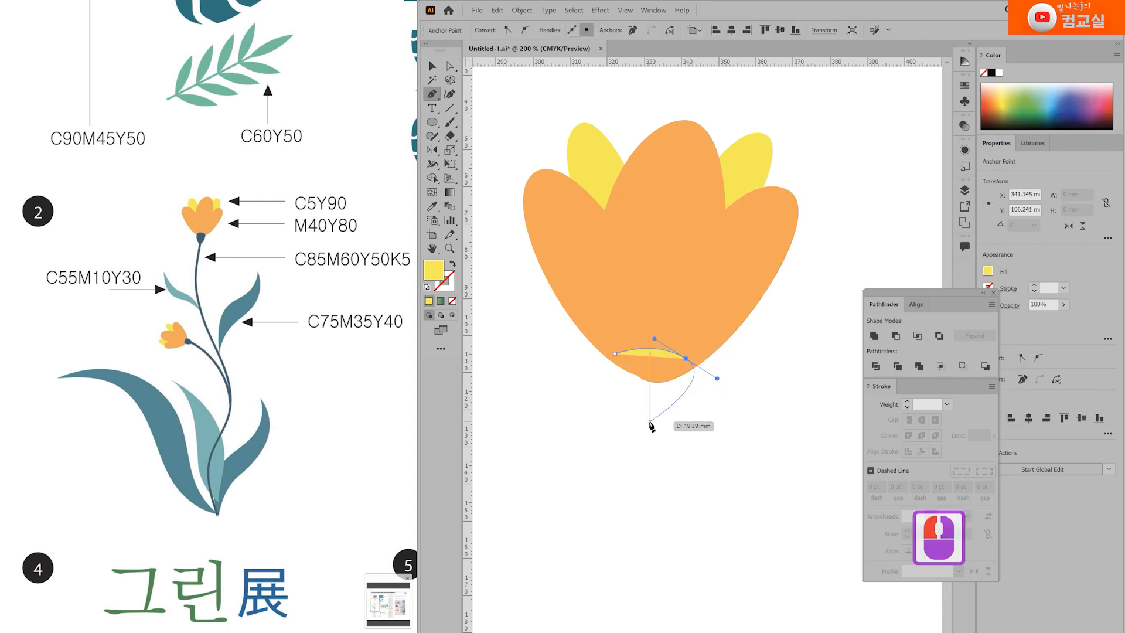
pyautogui.click(686, 358)
pyautogui.click(655, 416)
pyautogui.moveTo(631, 430); pyautogui.dragTo(631, 428)
pyautogui.click(614, 354)
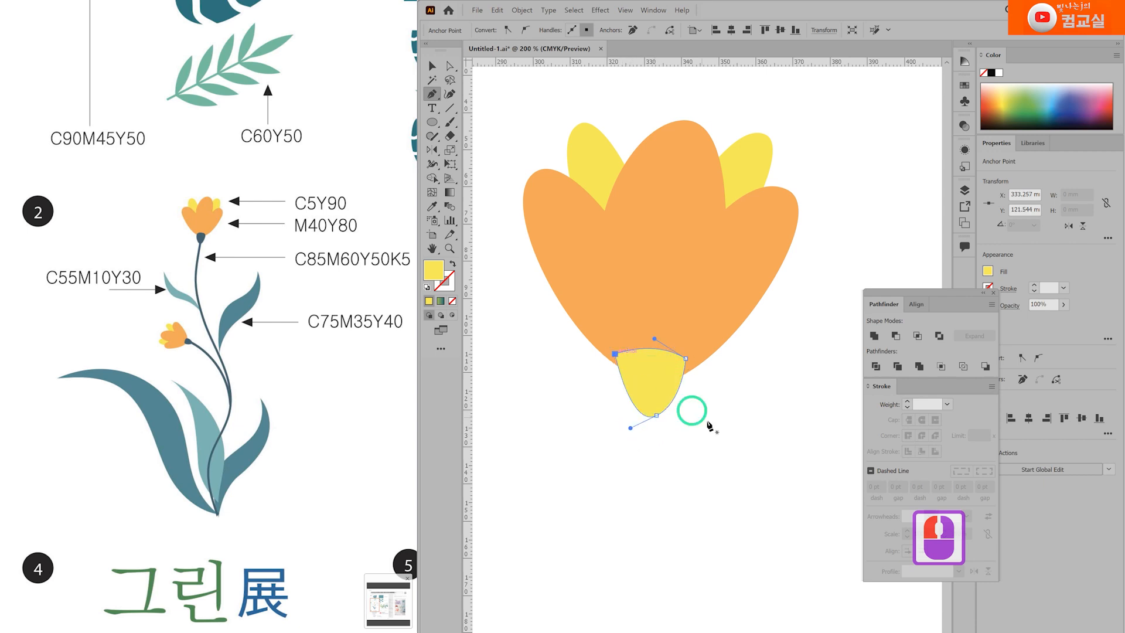
# Round the two upper corners of the calyx
pyautogui.press('a')
pyautogui.click(624, 362)
pyautogui.moveTo(625, 362); pyautogui.dragTo(669, 367)
pyautogui.click(673, 364)
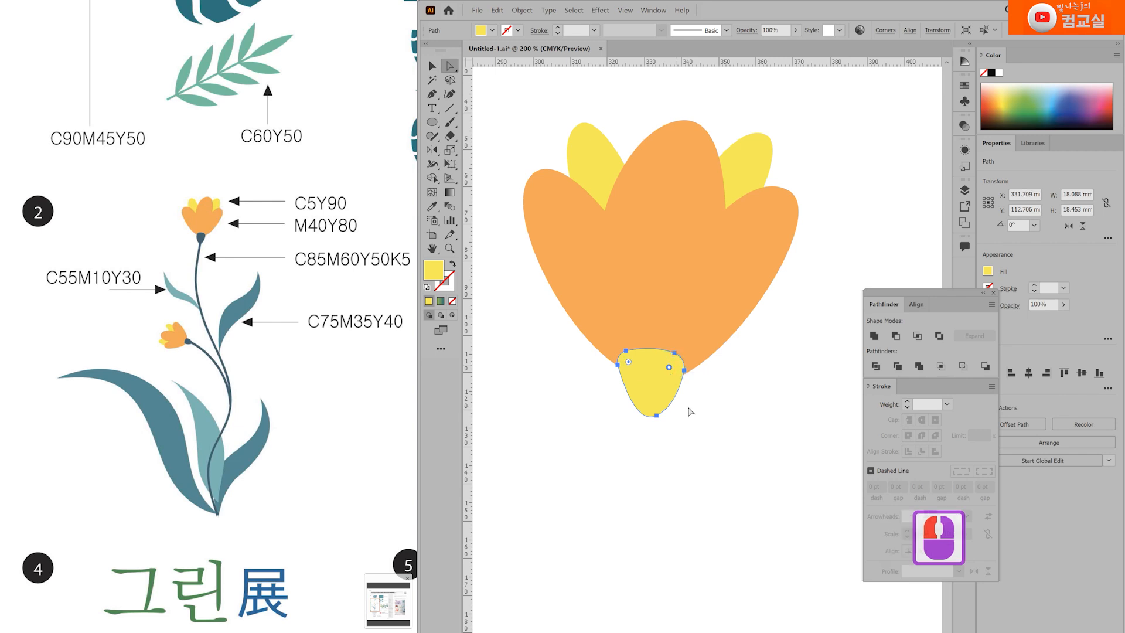
# Fill the calyx with dark blue C85 M60 Y50 K5
pyautogui.doubleClick(438, 278)
pyautogui.click(774, 482)
pyautogui.write('85')
pyautogui.press('Tab')
pyautogui.write('60')
pyautogui.press('Tab')
pyautogui.write('50')
pyautogui.press('Tab')
pyautogui.write('5')
pyautogui.press('Return')
# Nudge the calyx slightly down on the flower's base and scale it down a little
pyautogui.press('v')
pyautogui.moveTo(650, 386); pyautogui.dragTo(652, 391)
pyautogui.moveTo(685, 422); pyautogui.dragTo(680, 420)
pyautogui.scroll(-2, 721, 404)
pyautogui.scroll(-1, 736, 477)
pyautogui.click(736, 477)
pyautogui.scroll(1, 744, 454)
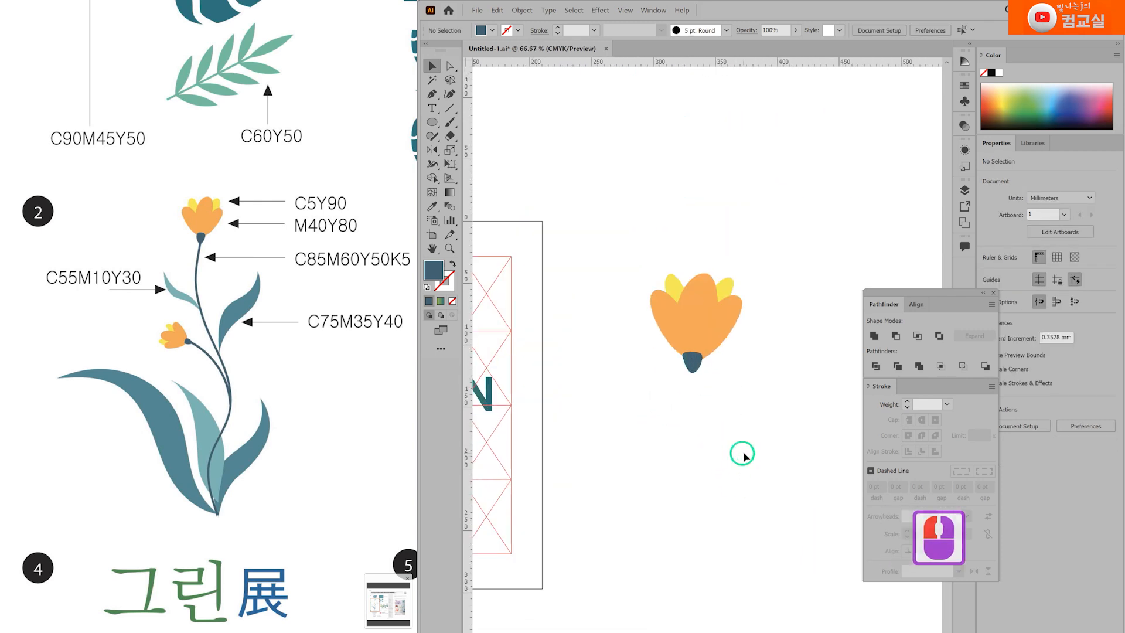
# Draw a long S-curved stem down from the calyx with the Pen tool, using the dark blue as stroke and no fill
pyautogui.scroll(1, 736, 378)
pyautogui.moveTo(763, 458); pyautogui.dragTo(692, 328)
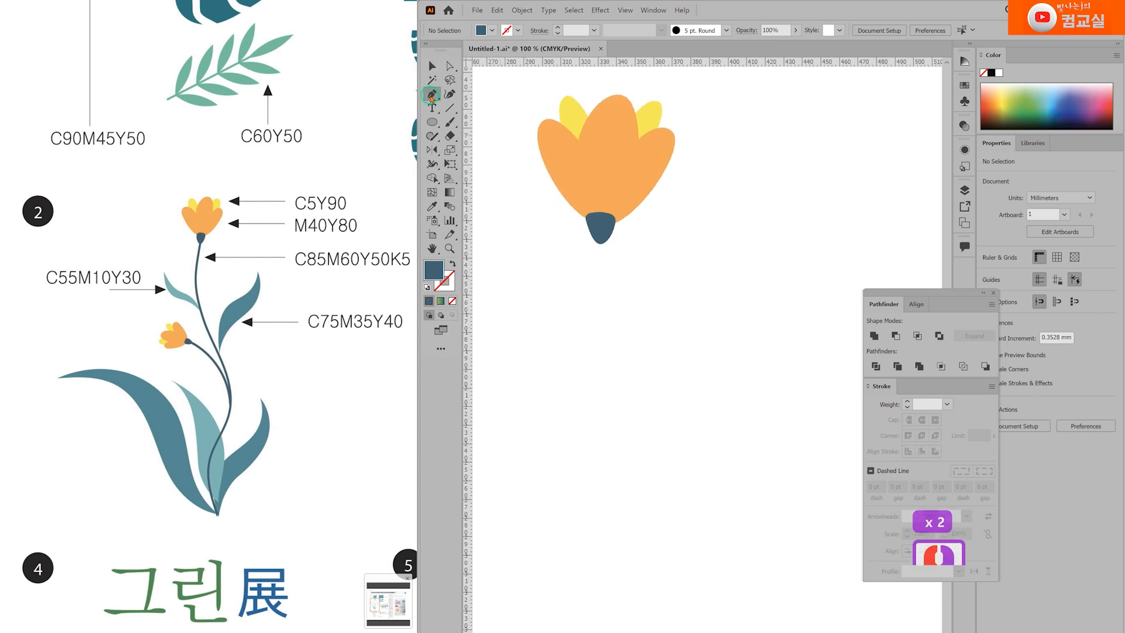
pyautogui.scroll(-1, 592, 261)
pyautogui.scroll(-2, 633, 264)
pyautogui.click(453, 264)
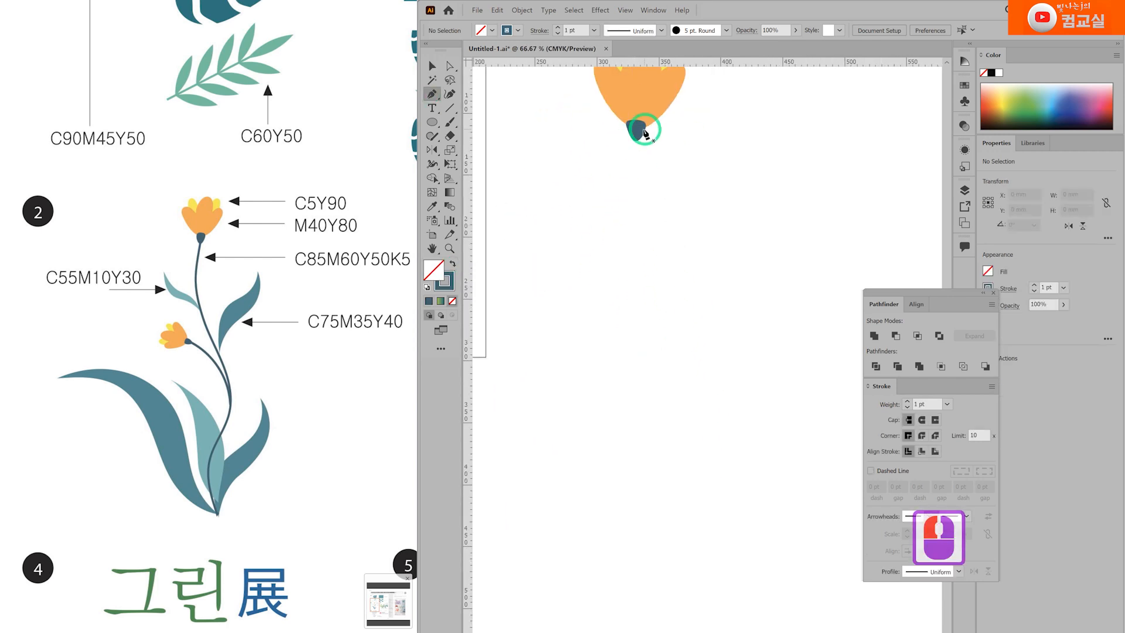
pyautogui.click(636, 134)
pyautogui.moveTo(631, 229); pyautogui.dragTo(637, 275)
pyautogui.moveTo(713, 413); pyautogui.dragTo(719, 450)
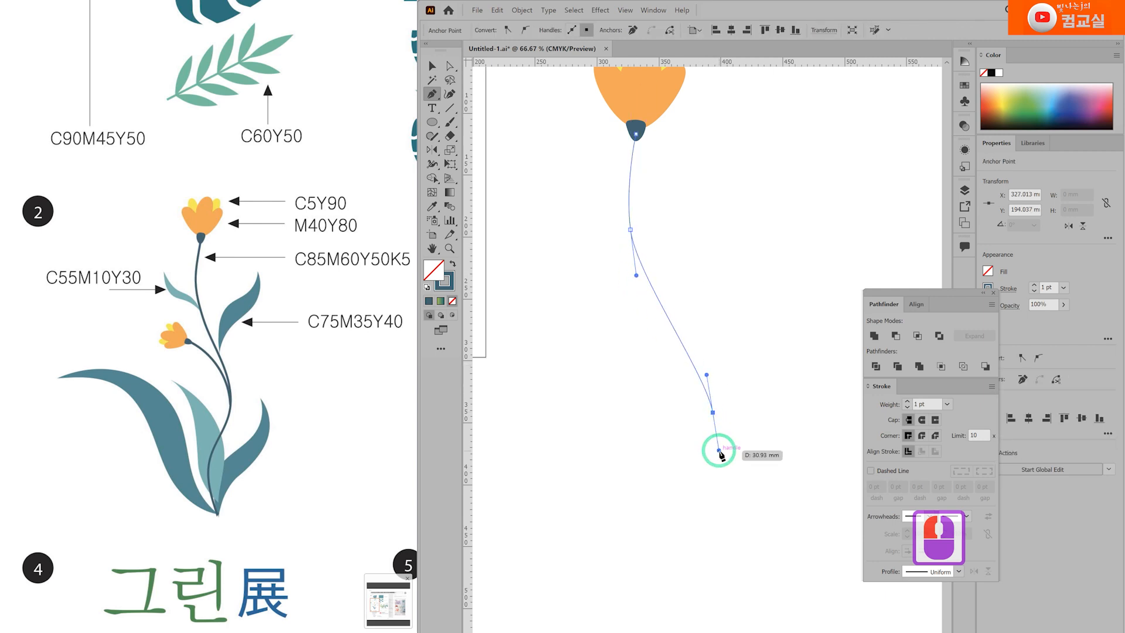
pyautogui.moveTo(658, 518); pyautogui.dragTo(671, 478)
pyautogui.scroll(-1, 701, 580)
pyautogui.click(651, 547)
# Set the stem's stroke weight to 10 pt
pyautogui.click(907, 402)
pyautogui.click(908, 402)
pyautogui.click(907, 402)
pyautogui.click(907, 402)
pyautogui.click(908, 403)
pyautogui.click(907, 402)
pyautogui.click(908, 402)
pyautogui.click(907, 403)
pyautogui.click(907, 402)
# Smooth the stem's curve by moving its middle and lower anchor points up and left, including the end point
pyautogui.press('a')
pyautogui.click(606, 246)
pyautogui.moveTo(669, 384); pyautogui.dragTo(661, 365)
pyautogui.moveTo(630, 479); pyautogui.dragTo(623, 425)
pyautogui.moveTo(652, 546); pyautogui.dragTo(647, 532)
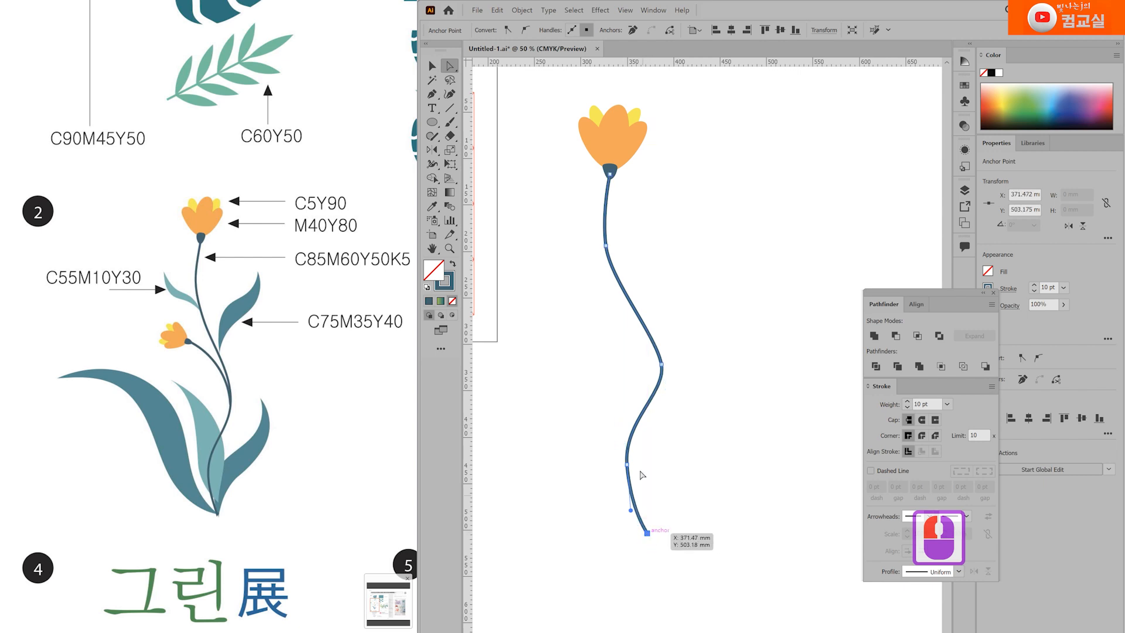
pyautogui.click(706, 311)
# Draw a closed, pointed leaf rising to the right from the middle of the stem, with dark blue fill and no stroke
pyautogui.press('p')
pyautogui.moveTo(700, 306); pyautogui.dragTo(678, 309)
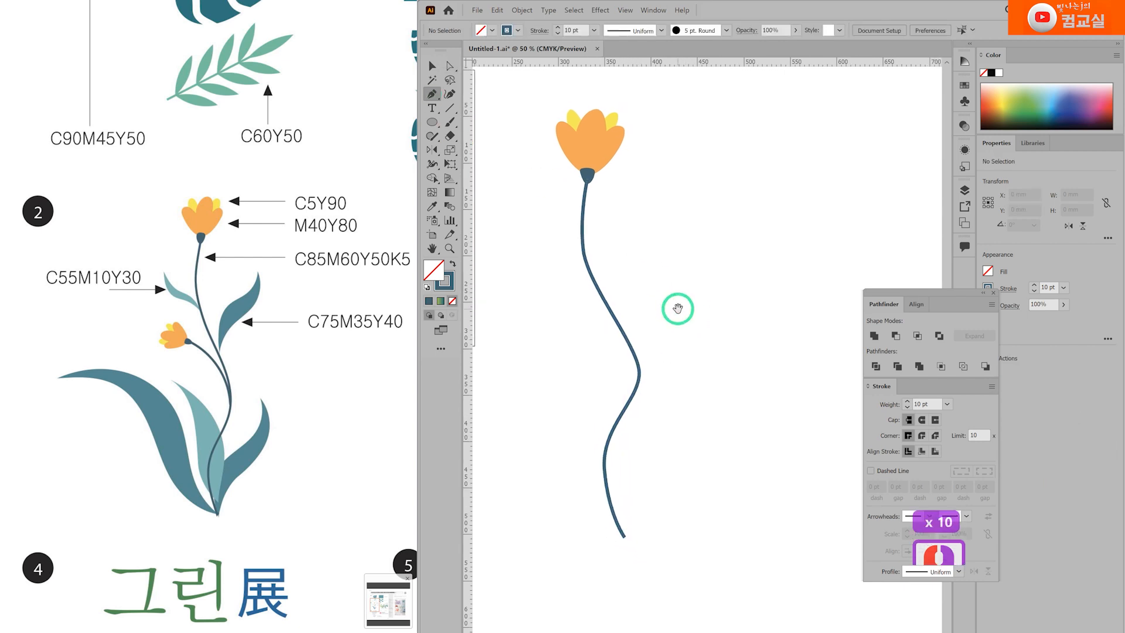
pyautogui.scroll(2, 623, 322)
pyautogui.scroll(-1, 617, 325)
pyautogui.moveTo(620, 272); pyautogui.dragTo(621, 306)
pyautogui.keyDown('ctrl'); pyautogui.click(669, 307); pyautogui.keyUp('ctrl')
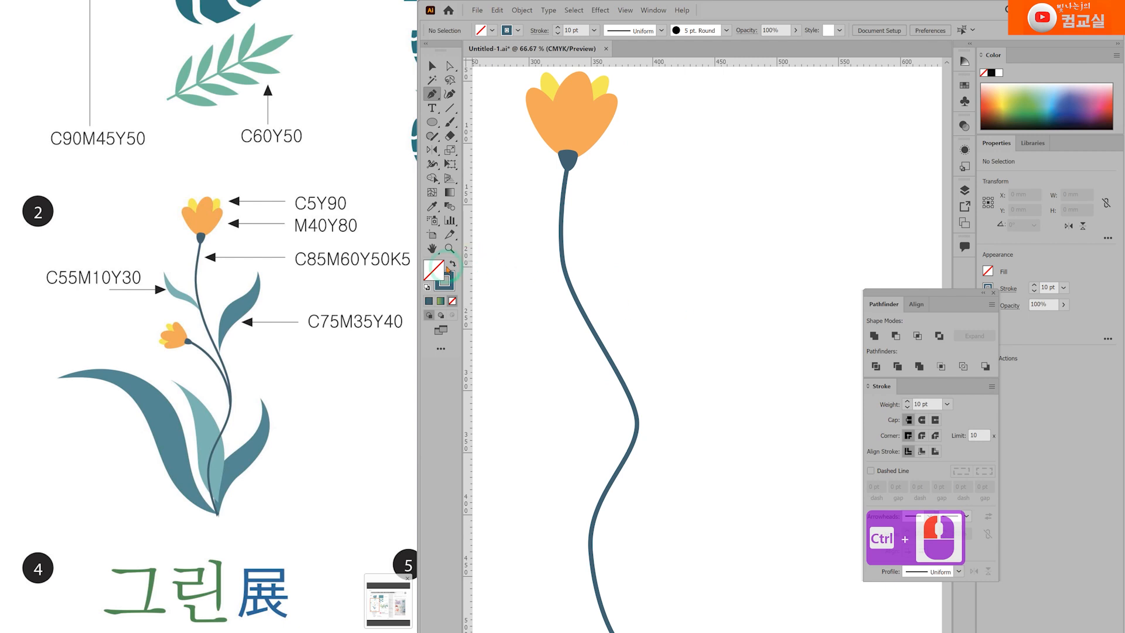
pyautogui.click(450, 267)
pyautogui.click(612, 358)
pyautogui.moveTo(622, 285); pyautogui.dragTo(637, 269)
pyautogui.moveTo(701, 223); pyautogui.dragTo(696, 238)
pyautogui.moveTo(671, 296); pyautogui.dragTo(636, 350)
pyautogui.click(613, 362)
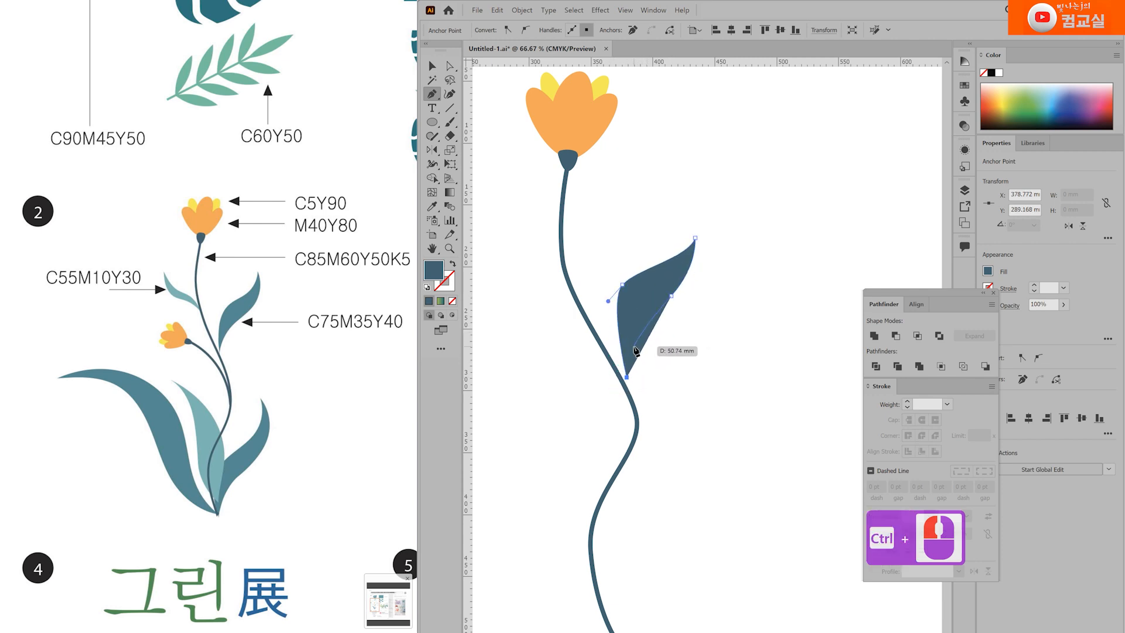
pyautogui.press('capslock')
pyautogui.click(626, 377)
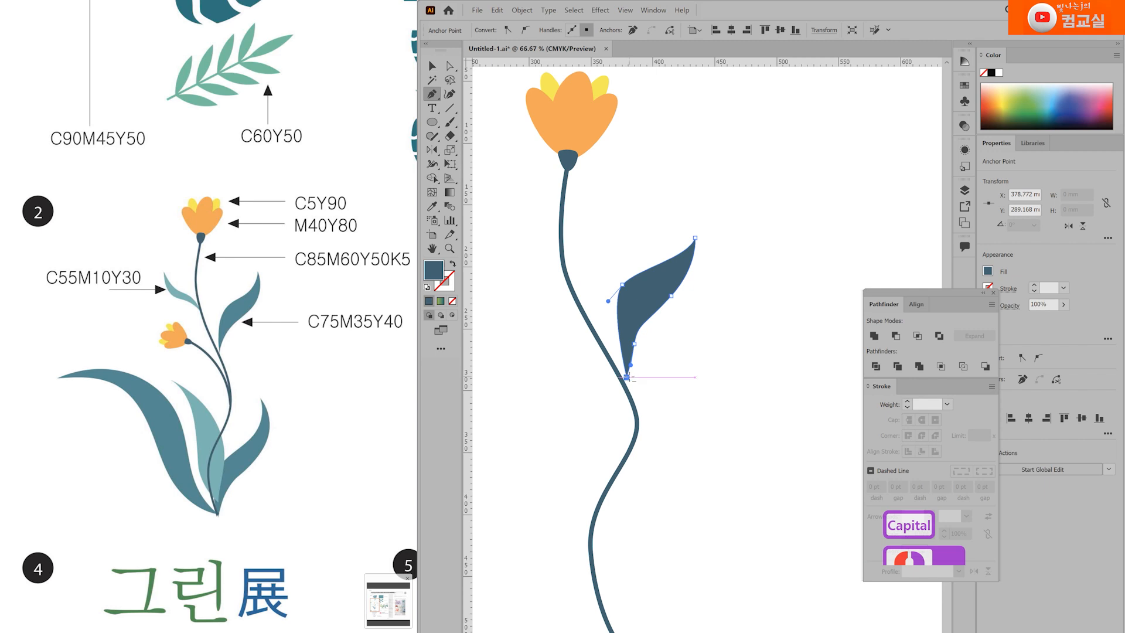
# Reshape the leaf by moving its edge anchors and handles, giving it smoother S-shaped edges and a higher, sharper tip
pyautogui.moveTo(635, 345); pyautogui.dragTo(637, 337)
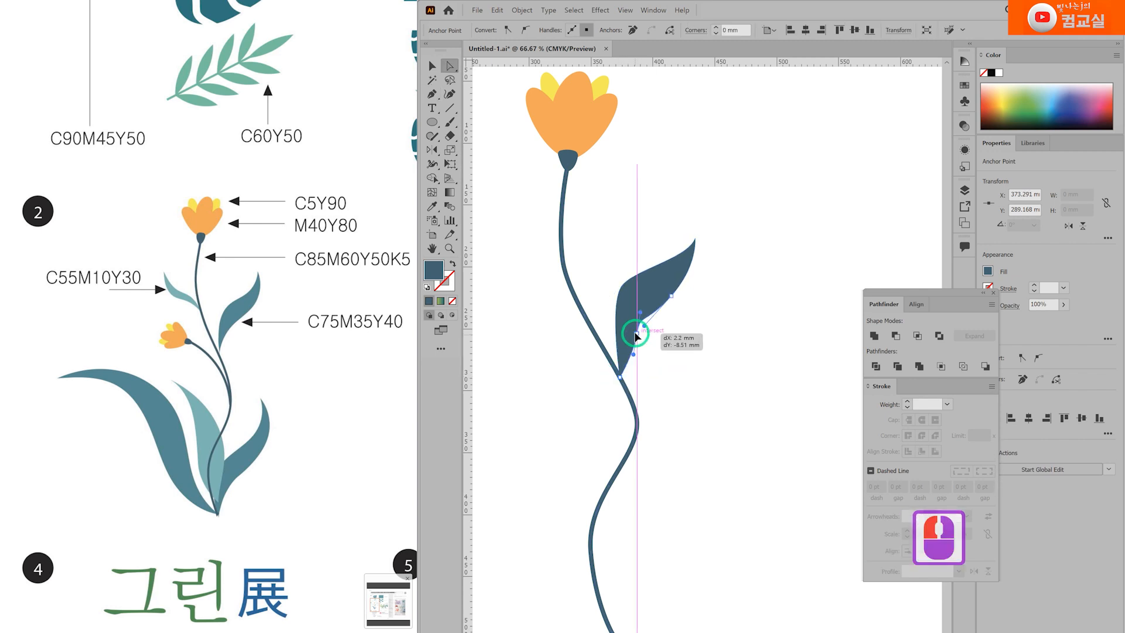
pyautogui.moveTo(672, 295); pyautogui.dragTo(682, 280)
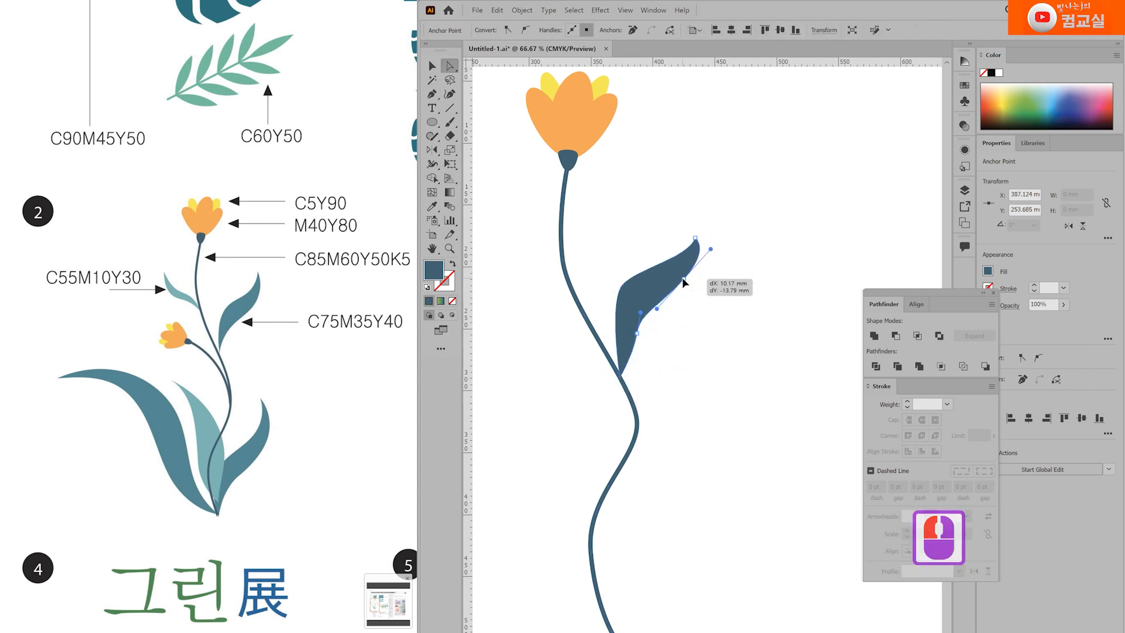
pyautogui.click(604, 317)
pyautogui.click(623, 285)
pyautogui.moveTo(683, 235); pyautogui.dragTo(688, 251)
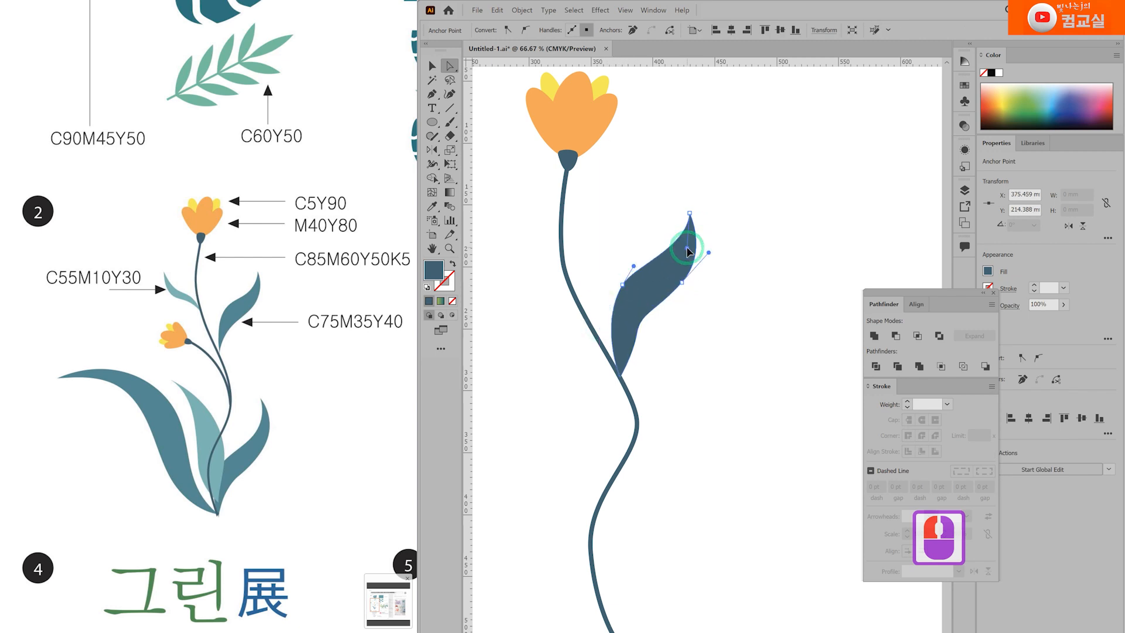
pyautogui.keyDown('alt'); pyautogui.scroll(2, 663, 322); pyautogui.keyUp('alt')
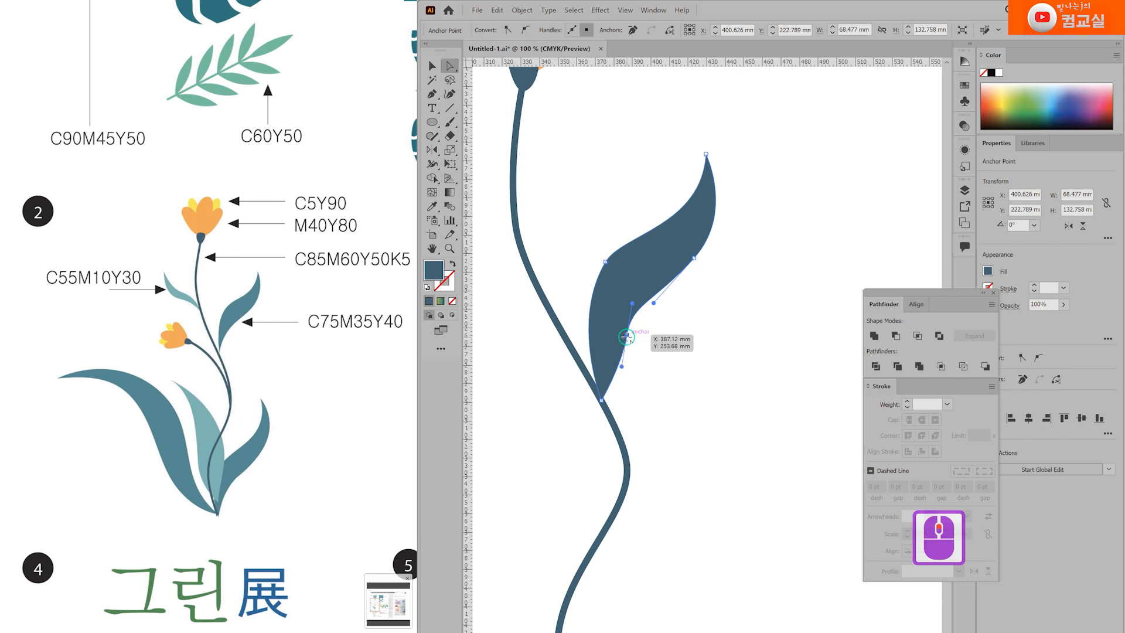
pyautogui.click(614, 359)
pyautogui.moveTo(627, 335); pyautogui.dragTo(624, 324)
pyautogui.click(683, 336)
# Duplicate the leaf to the lower part of the stem and enlarge the copy with its base at the stem's end
pyautogui.keyDown('alt'); pyautogui.scroll(-4, 680, 346); pyautogui.keyUp('alt')
pyautogui.keyDown('alt'); pyautogui.scroll(1, 678, 350); pyautogui.keyUp('alt')
pyautogui.moveTo(715, 375); pyautogui.dragTo(600, 343)
pyautogui.click(580, 279)
pyautogui.moveTo(580, 279); pyautogui.dragTo(580, 409)
pyautogui.moveTo(596, 372); pyautogui.dragTo(627, 319)
# Reshape the lower leaf by moving its tip up and left and adjusting its side anchors and curve handles
pyautogui.keyDown('ctrl'); pyautogui.scroll(1, 633, 332); pyautogui.keyUp('ctrl')
pyautogui.click(603, 323)
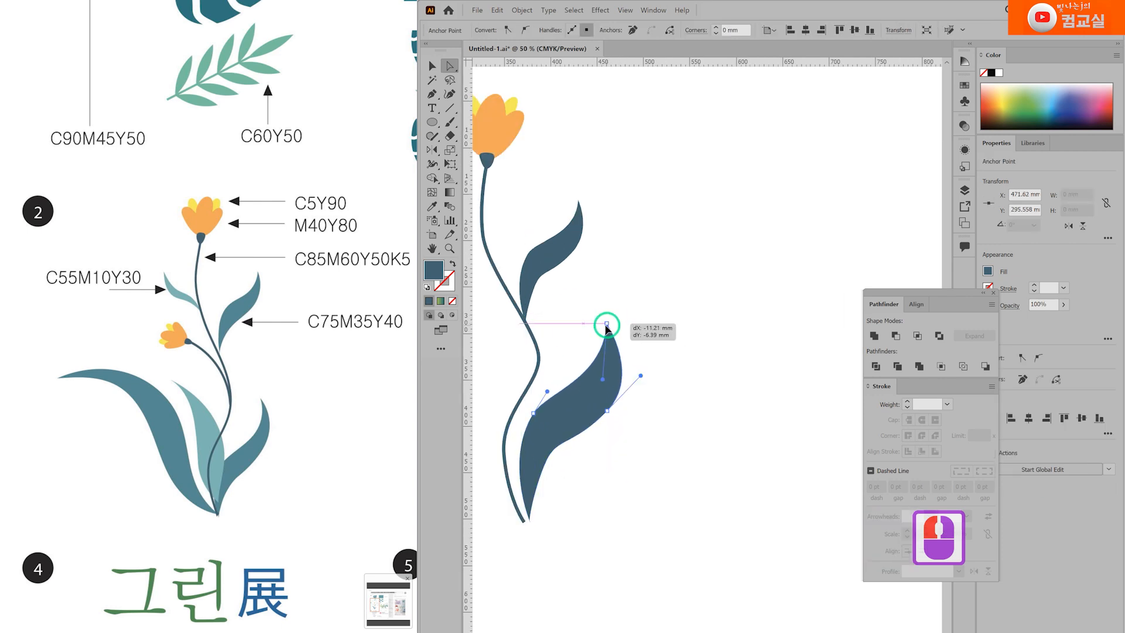
pyautogui.moveTo(607, 410); pyautogui.dragTo(607, 404)
pyautogui.moveTo(640, 370); pyautogui.dragTo(636, 351)
pyautogui.moveTo(535, 417); pyautogui.dragTo(533, 431)
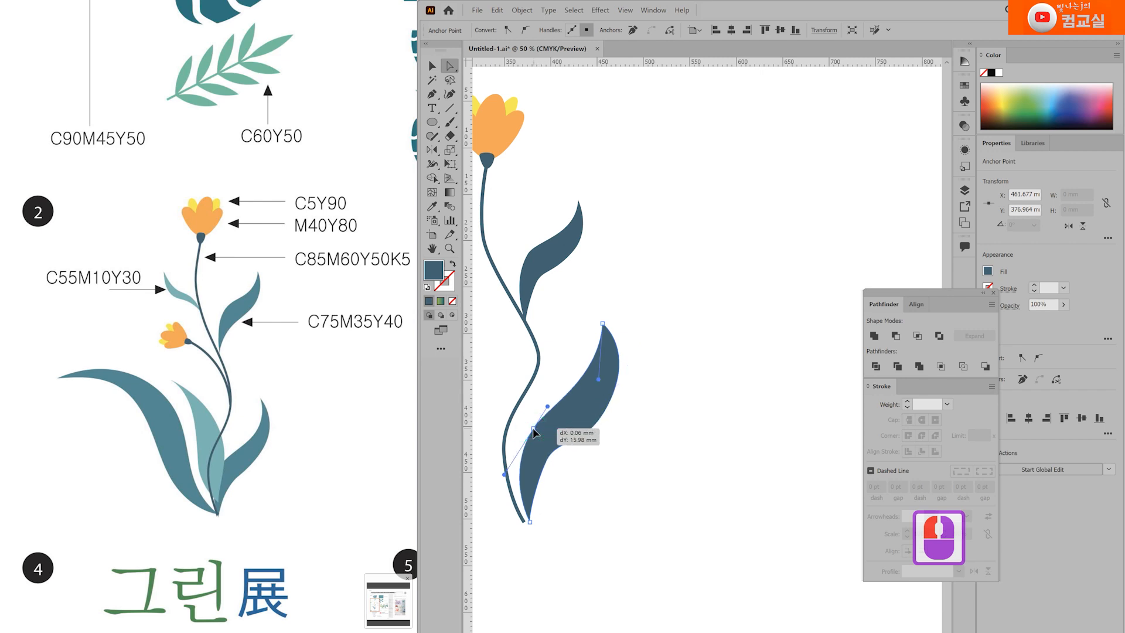
pyautogui.click(609, 404)
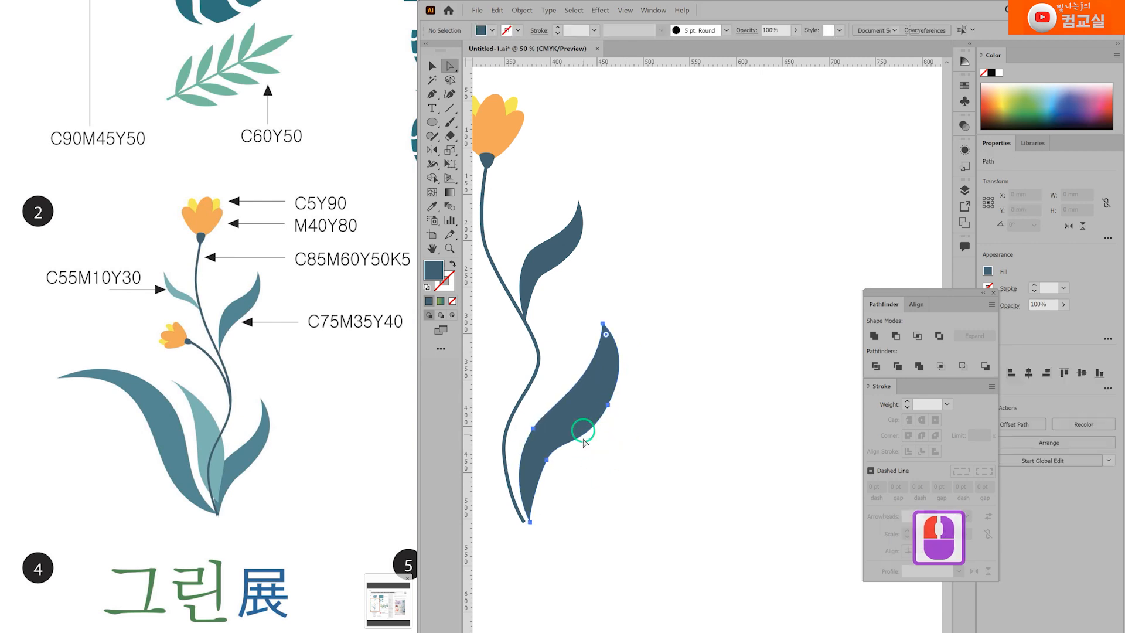
# Refine the lower leaf's right edge and tip by adjusting the curve handles for a smoother S-shape
pyautogui.keyDown('alt'); pyautogui.scroll(1, 564, 451); pyautogui.keyUp('alt')
pyautogui.click(541, 464)
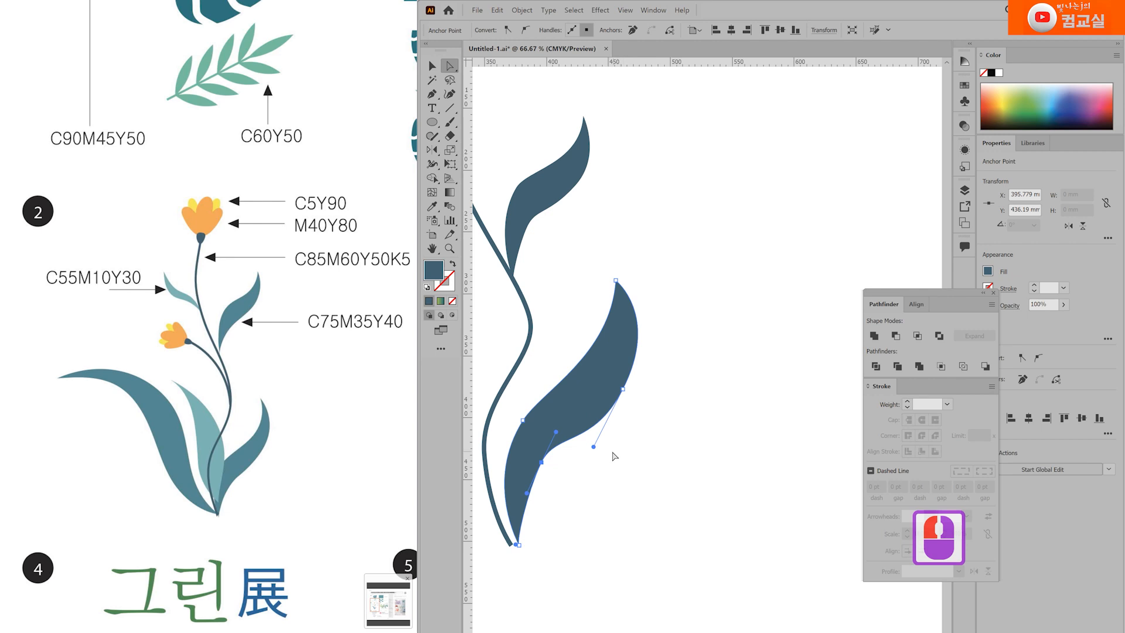
pyautogui.moveTo(594, 448); pyautogui.dragTo(603, 434)
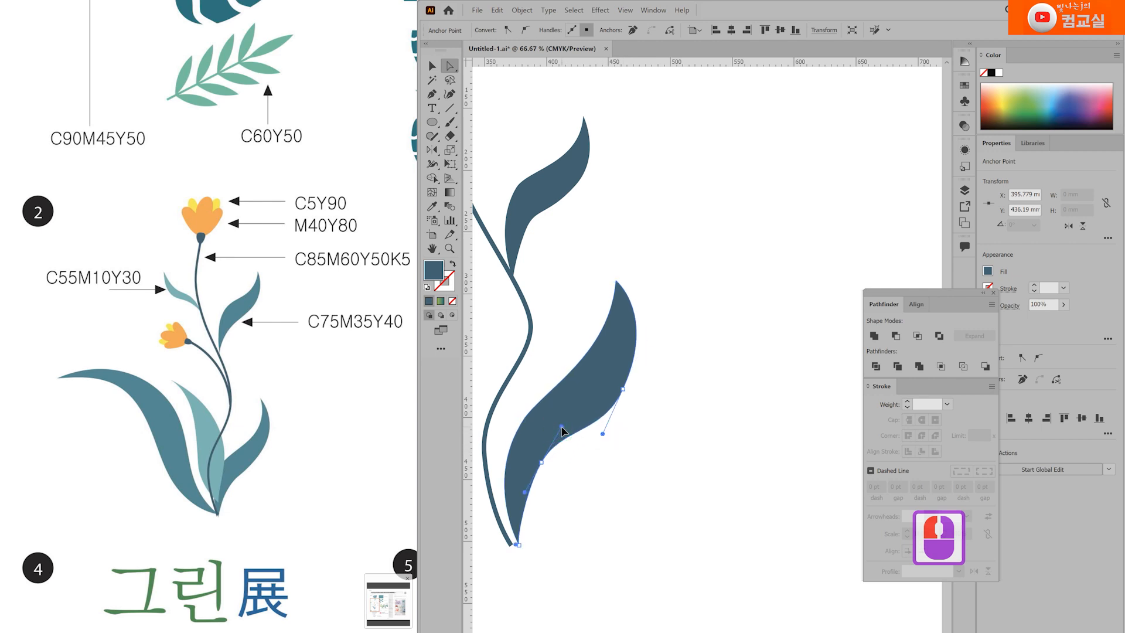
pyautogui.scroll(-3, 561, 432)
pyautogui.scroll(3, 620, 376)
pyautogui.click(635, 284)
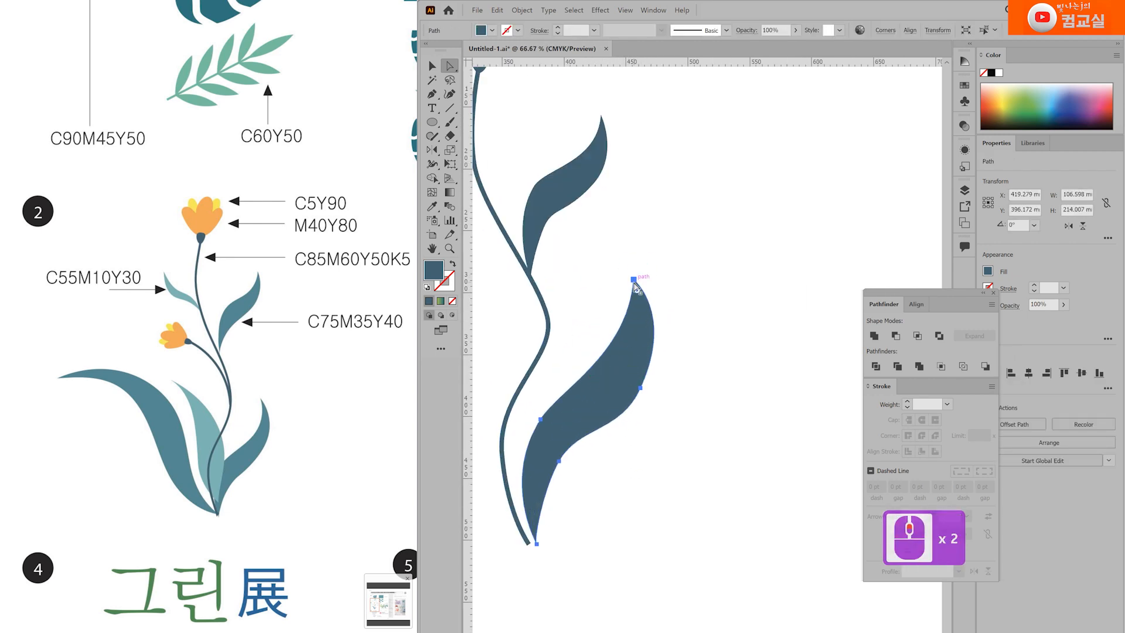
pyautogui.click(633, 280)
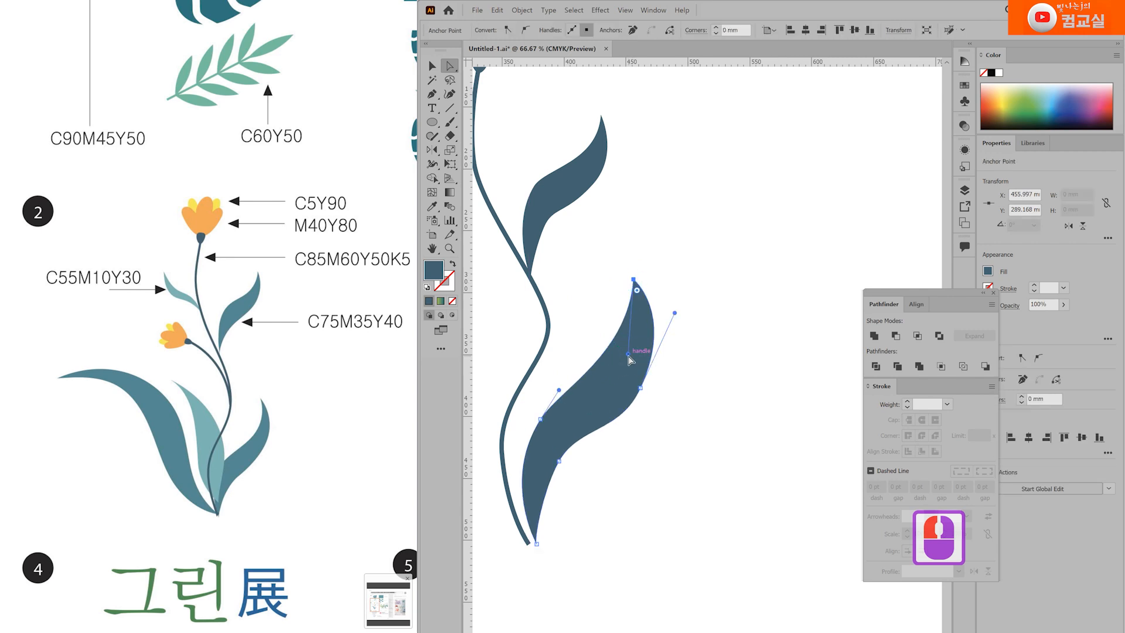
pyautogui.click(645, 465)
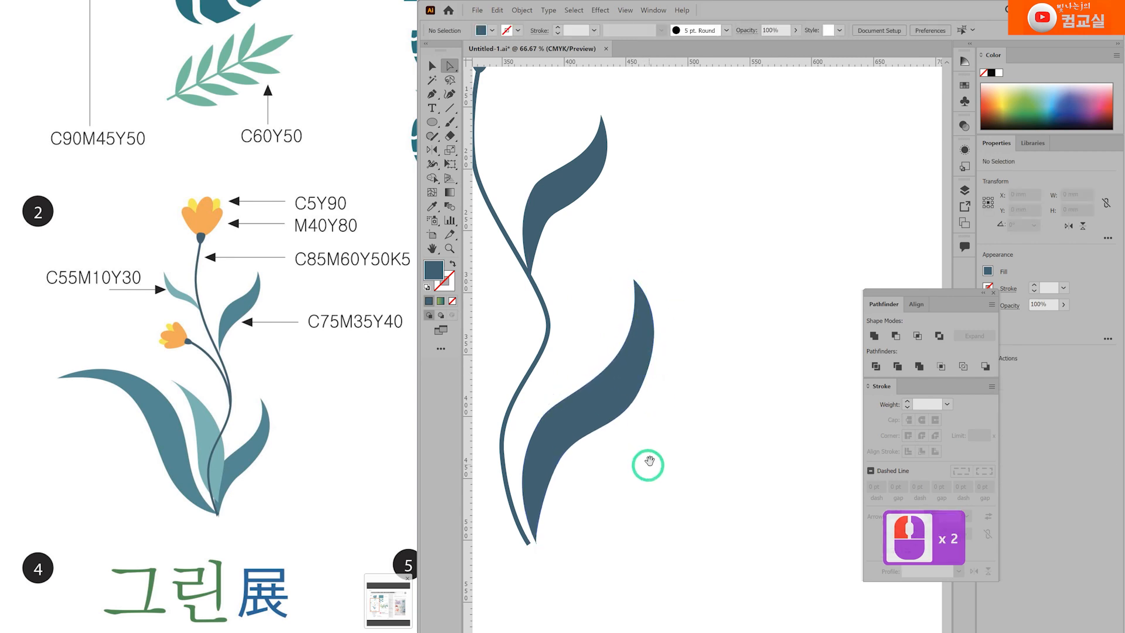
# Duplicate the upper right leaf to the stem's other side, flip and shrink it, and rotate it onto the stem below the flower
pyautogui.scroll(11, 698, 510)
pyautogui.hscroll(-4, 746, 229)
pyautogui.scroll(1, 746, 230)
pyautogui.hscroll(-2, 746, 229)
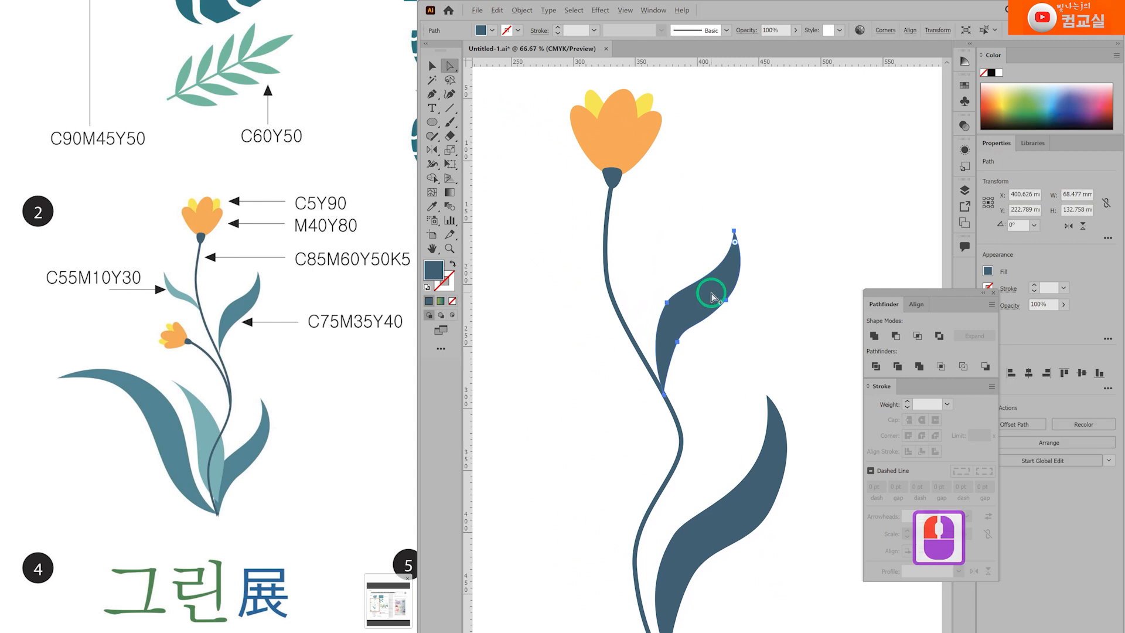
pyautogui.moveTo(711, 293); pyautogui.dragTo(629, 343)
pyautogui.click(1069, 226)
pyautogui.moveTo(557, 321); pyautogui.dragTo(588, 286)
pyautogui.moveTo(603, 352); pyautogui.dragTo(628, 259)
pyautogui.scroll(1, 573, 270)
pyautogui.scroll(-1, 628, 258)
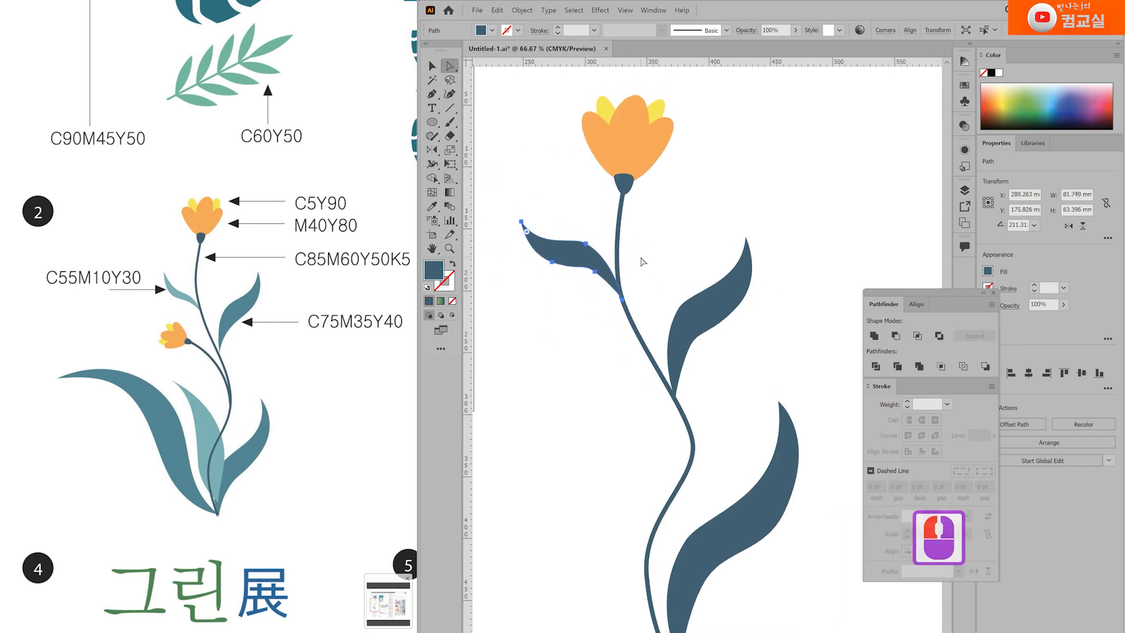
# Sharpen the small left leaf by pulling its tip anchor slightly upward
pyautogui.click(523, 226)
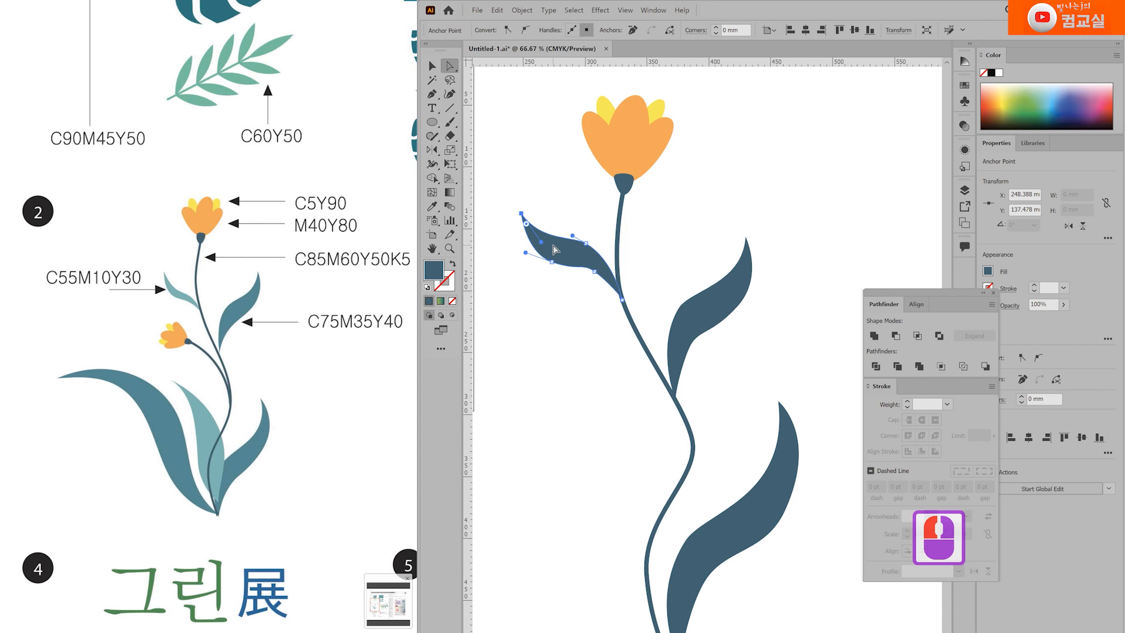
pyautogui.press('a')
pyautogui.click(663, 239)
pyautogui.scroll(-1, 608, 430)
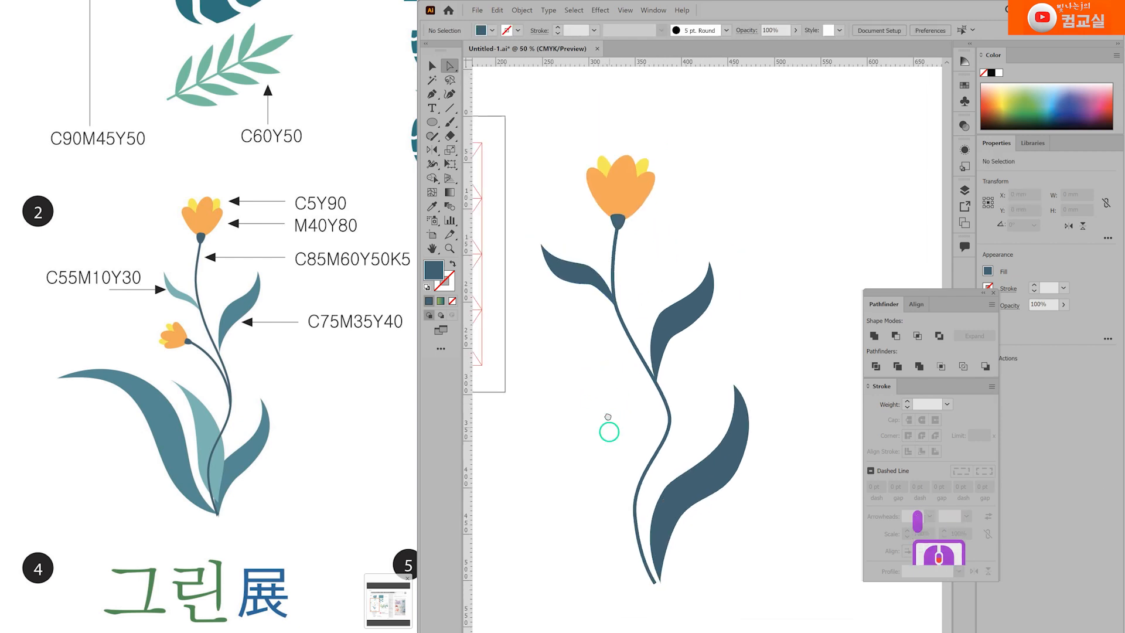
# Duplicate the flower head with its calyx, shrink it, tilt it to the left and place it left of the middle stem
pyautogui.click(432, 66)
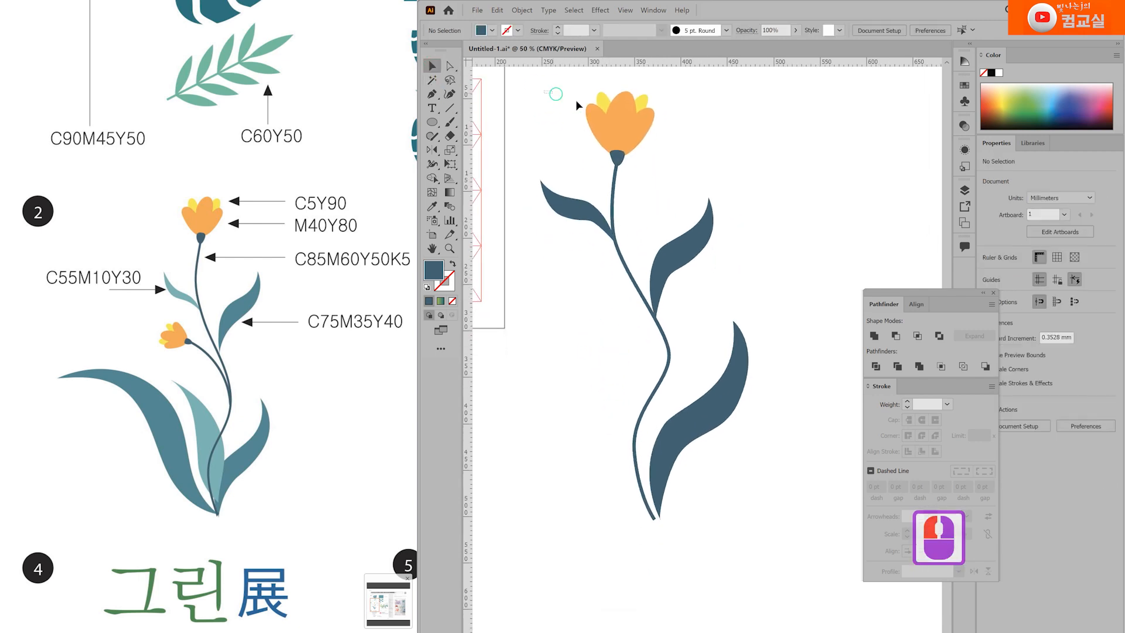
pyautogui.moveTo(553, 92); pyautogui.dragTo(682, 171)
pyautogui.moveTo(637, 130); pyautogui.dragTo(589, 316)
pyautogui.moveTo(608, 279); pyautogui.dragTo(543, 268)
pyautogui.moveTo(567, 307); pyautogui.dragTo(571, 304)
pyautogui.click(606, 377)
pyautogui.moveTo(606, 377); pyautogui.dragTo(583, 359)
# Draw a curved branch from the small flower's calyx to the main stem, using a stroke and no fill
pyautogui.click(431, 95)
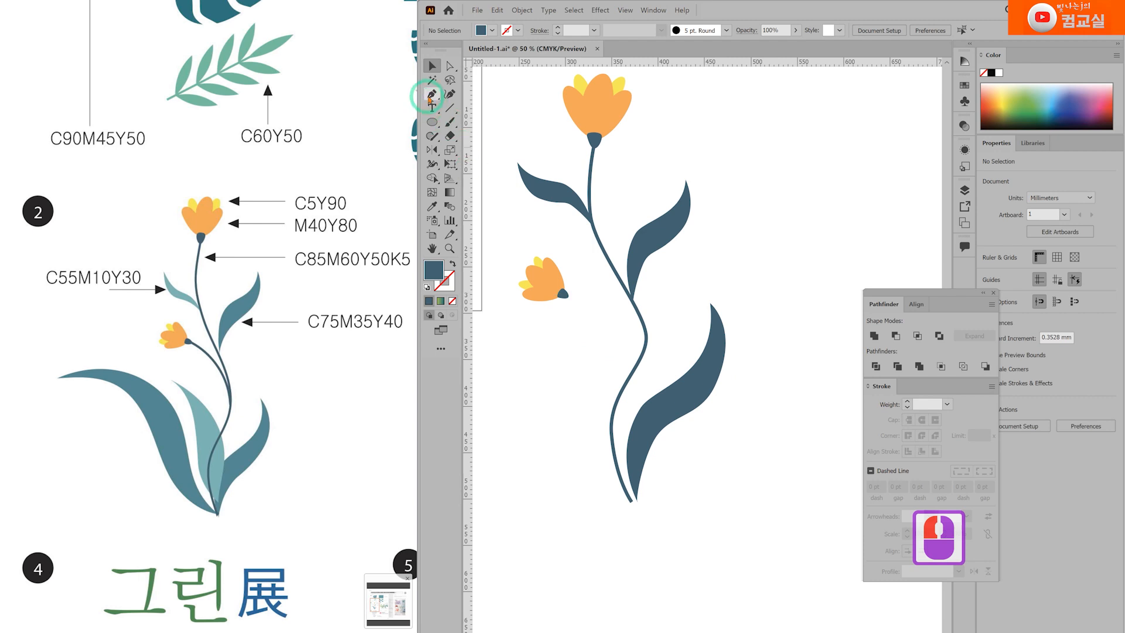
pyautogui.scroll(1, 623, 302)
pyautogui.scroll(1, 559, 293)
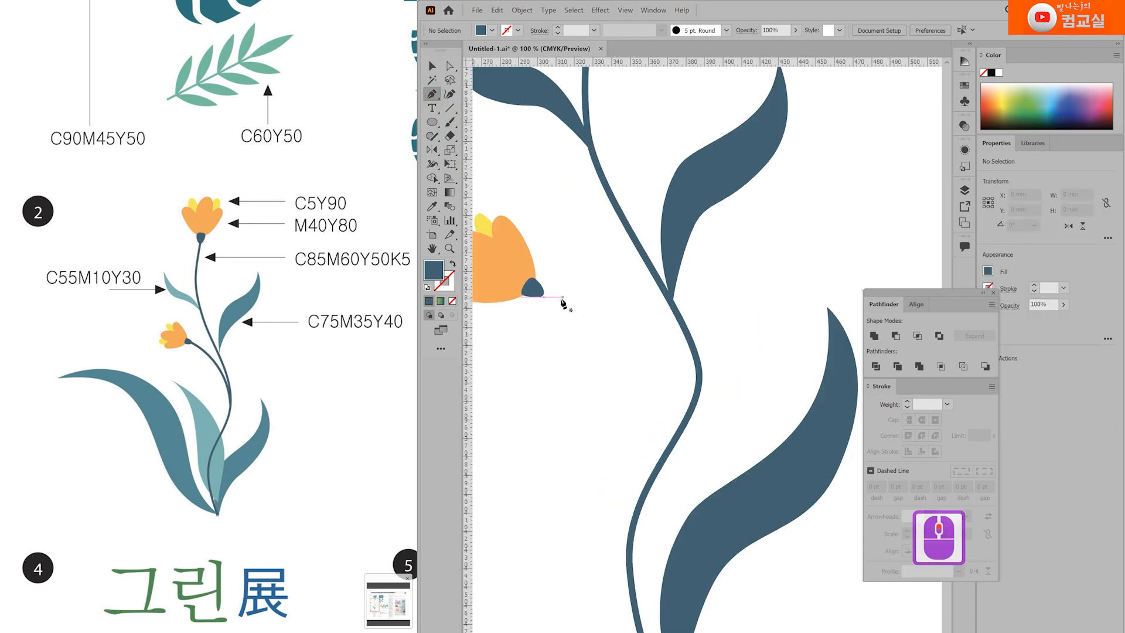
pyautogui.click(532, 289)
pyautogui.click(635, 352)
pyautogui.moveTo(652, 380); pyautogui.dragTo(660, 384)
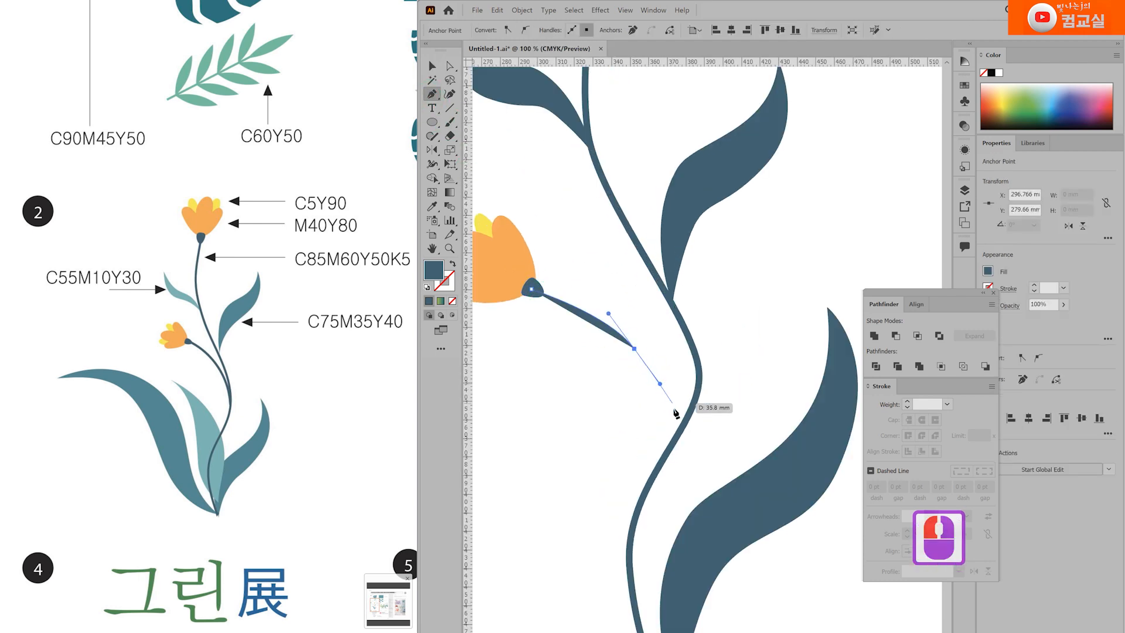
pyautogui.hotkey('ctrl', 'z')
pyautogui.moveTo(674, 437)
pyautogui.mouseDown()
pyautogui.moveTo(674, 503)
pyautogui.moveTo(706, 560)
pyautogui.mouseUp()
pyautogui.hotkey('shift', 'x')
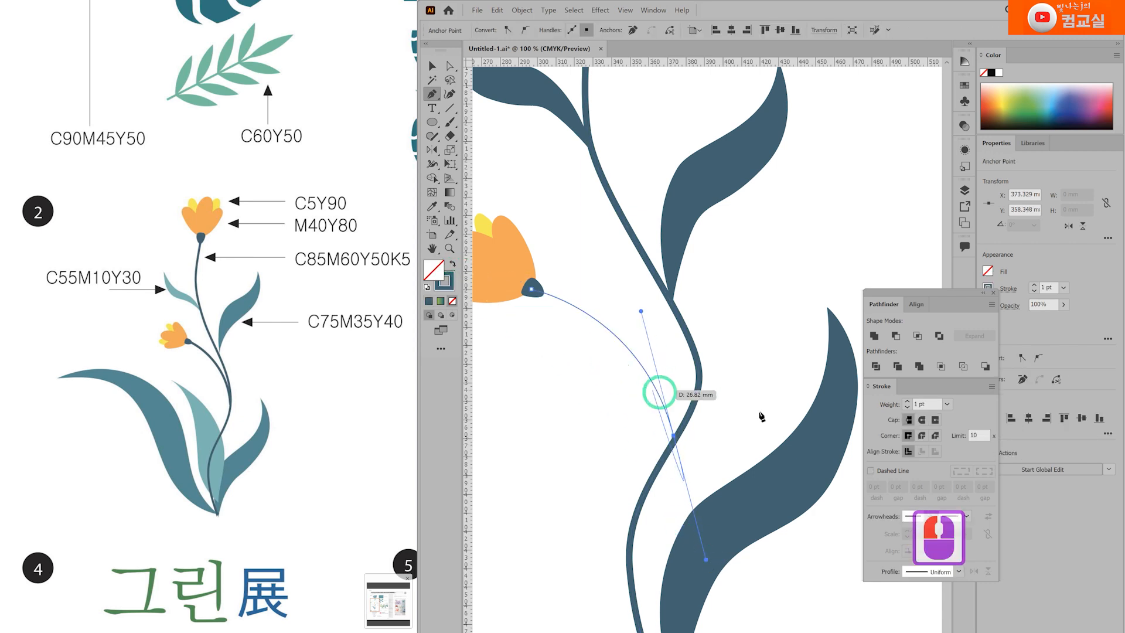
# Copy the main stem's stroke appearance, with its 10 pt weight, onto the new branch
pyautogui.press('i')
pyautogui.click(695, 346)
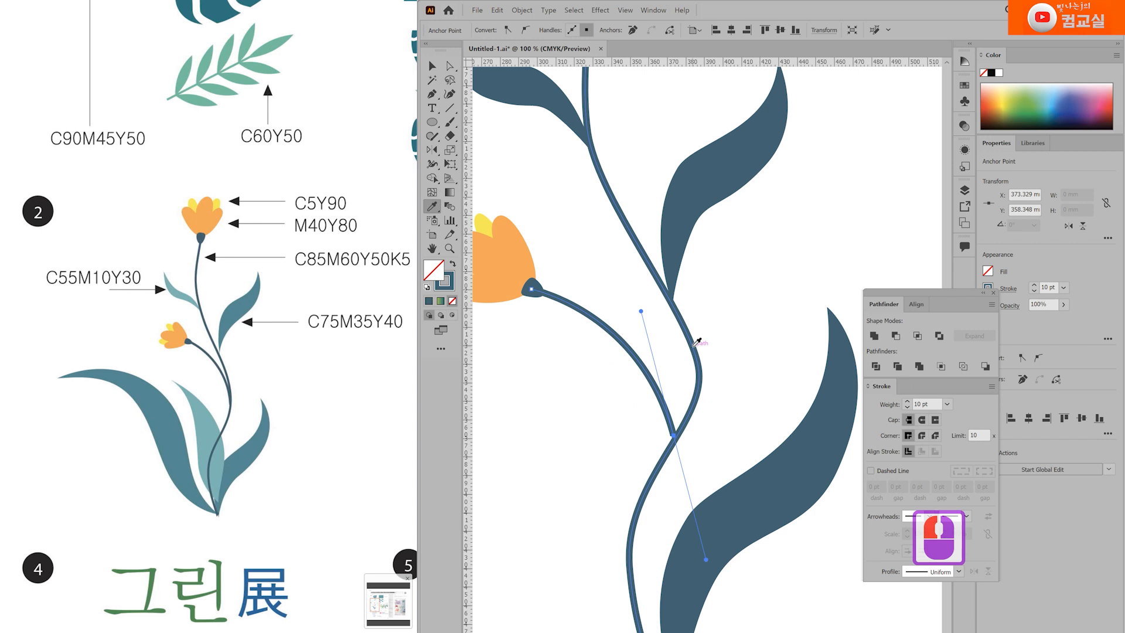
pyautogui.press('v')
pyautogui.click(745, 338)
pyautogui.scroll(-2, 745, 338)
pyautogui.moveTo(664, 426); pyautogui.dragTo(604, 382)
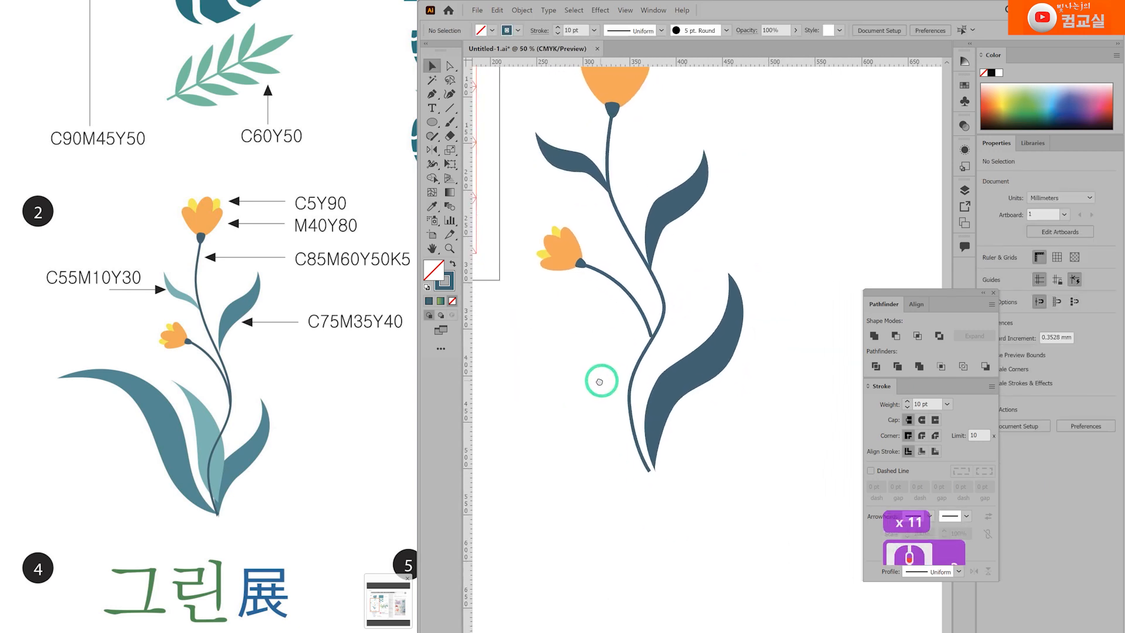
# Draw the first curved upper-edge segment of a large leaf left of the stem, undoing the unwanted continuation to the stem's base
pyautogui.moveTo(534, 321); pyautogui.dragTo(573, 293)
pyautogui.press('p')
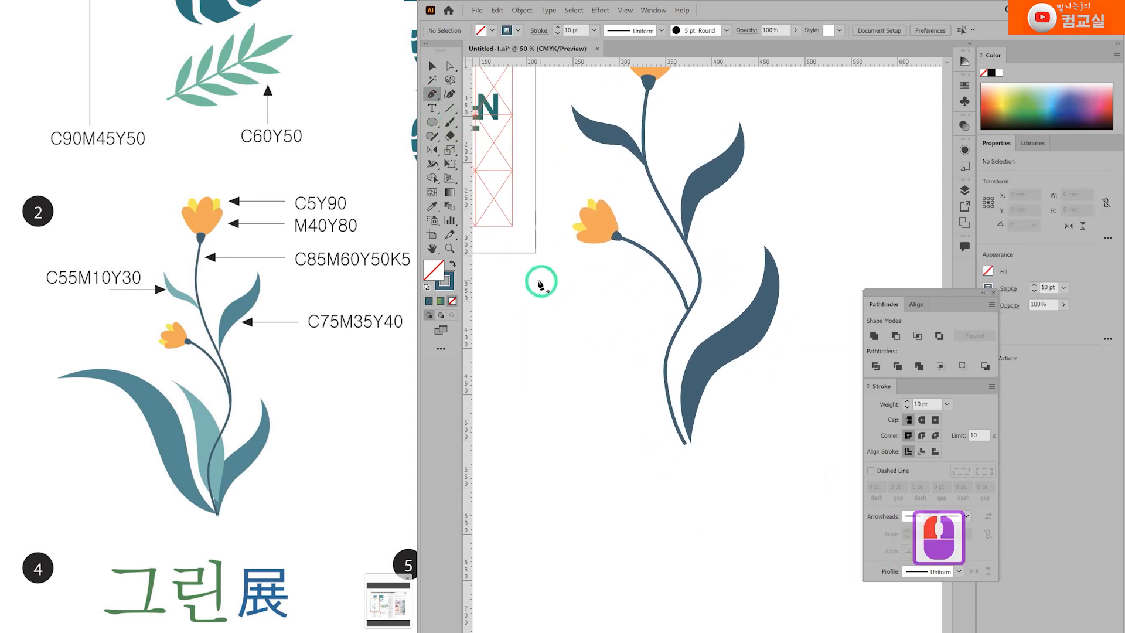
pyautogui.click(498, 273)
pyautogui.moveTo(639, 368); pyautogui.dragTo(639, 367)
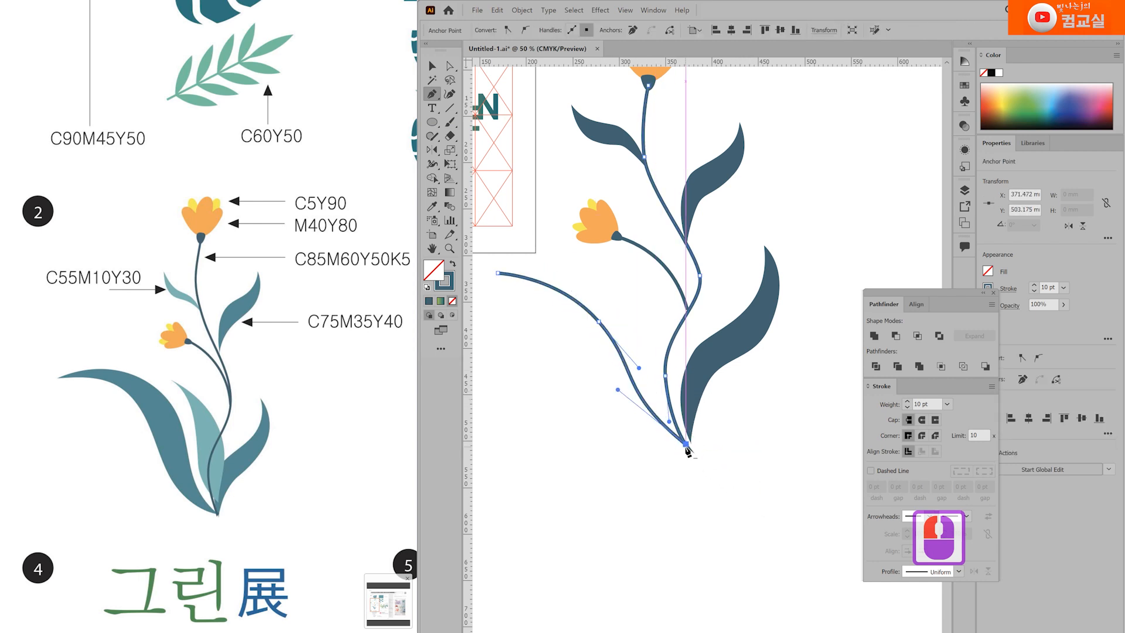
pyautogui.hotkey('ctrl', 'z')
pyautogui.hotkey('ctrl', 'z')
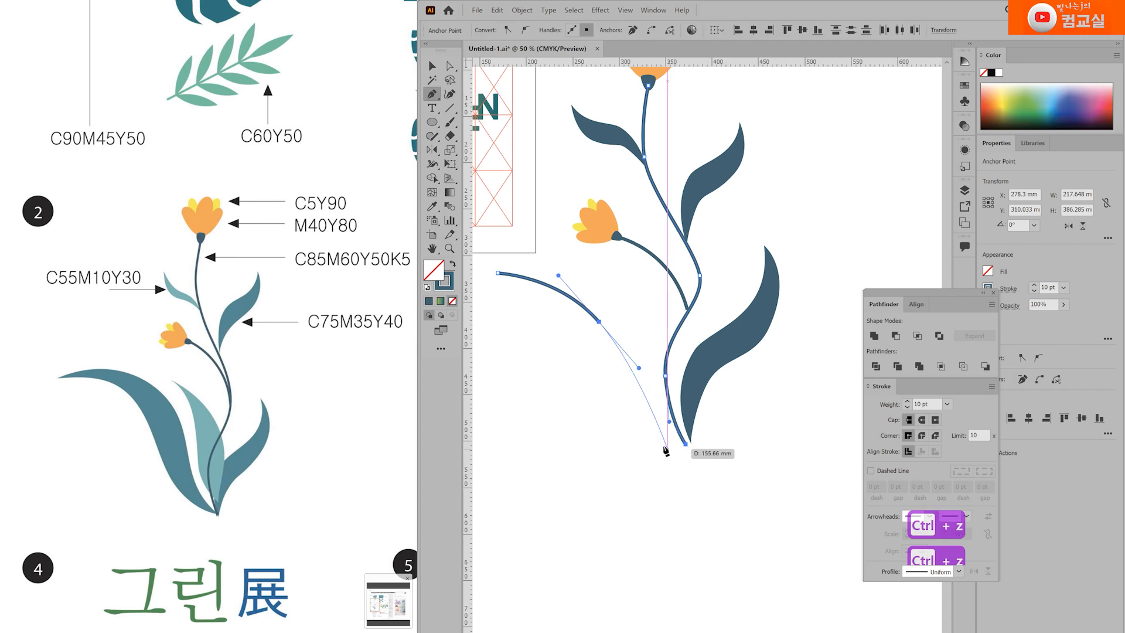
pyautogui.keyDown('ctrl'); pyautogui.click(631, 450); pyautogui.keyUp('ctrl')
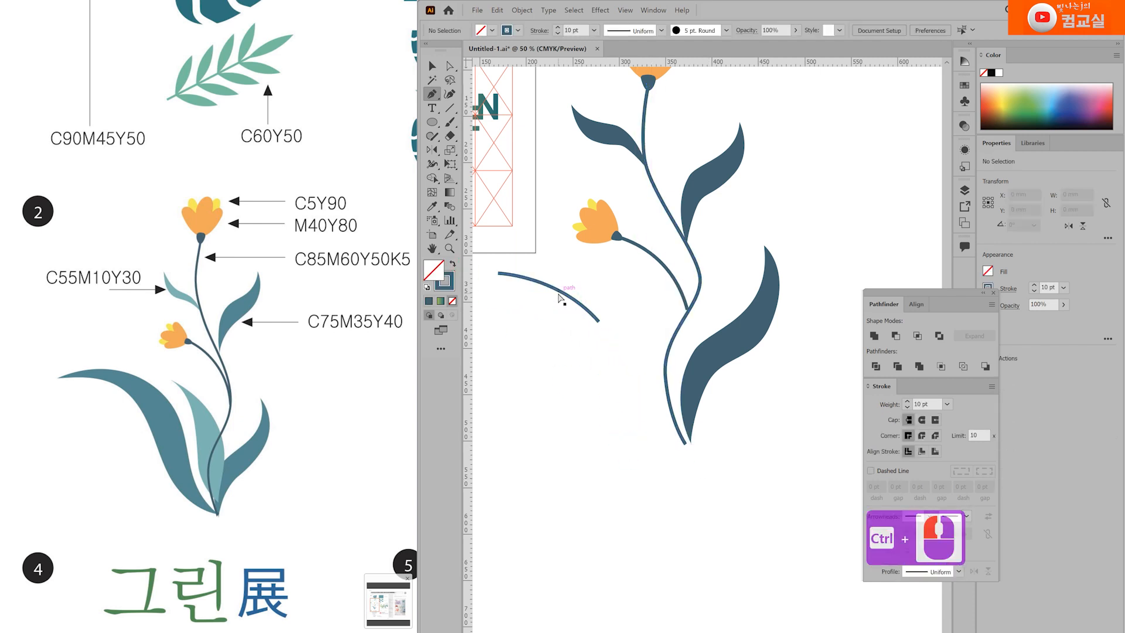
# Swap the path to a dark blue fill without stroke and complete the large left leaf through the stem's base as a closed shape
pyautogui.keyDown('ctrl'); pyautogui.click(559, 295); pyautogui.keyUp('ctrl')
pyautogui.click(453, 264)
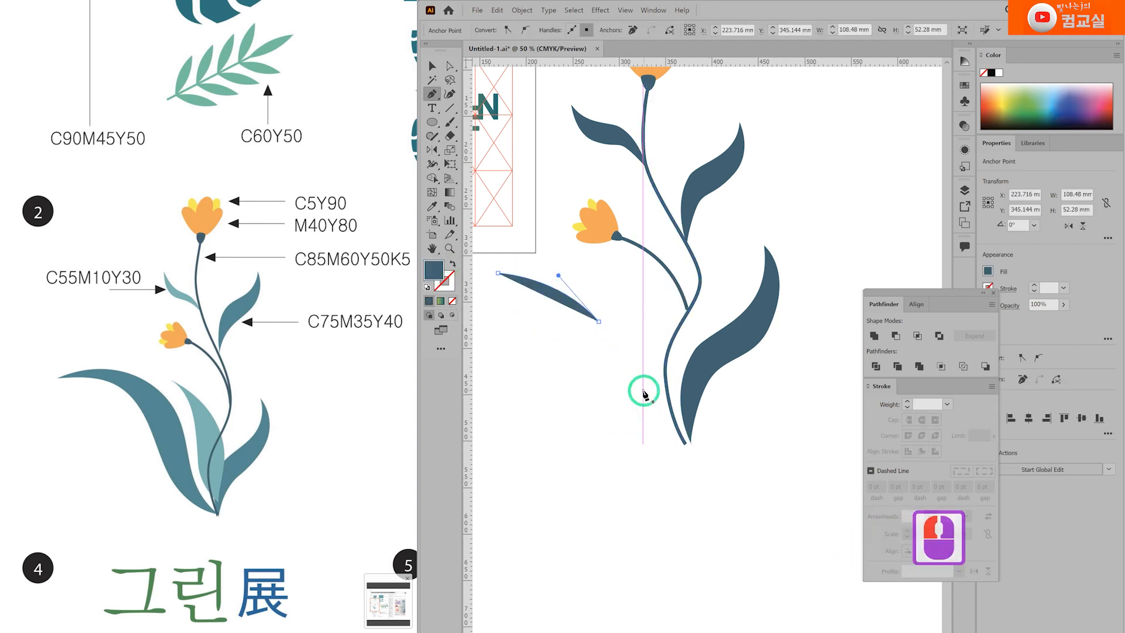
pyautogui.click(599, 322)
pyautogui.moveTo(681, 441); pyautogui.dragTo(584, 404)
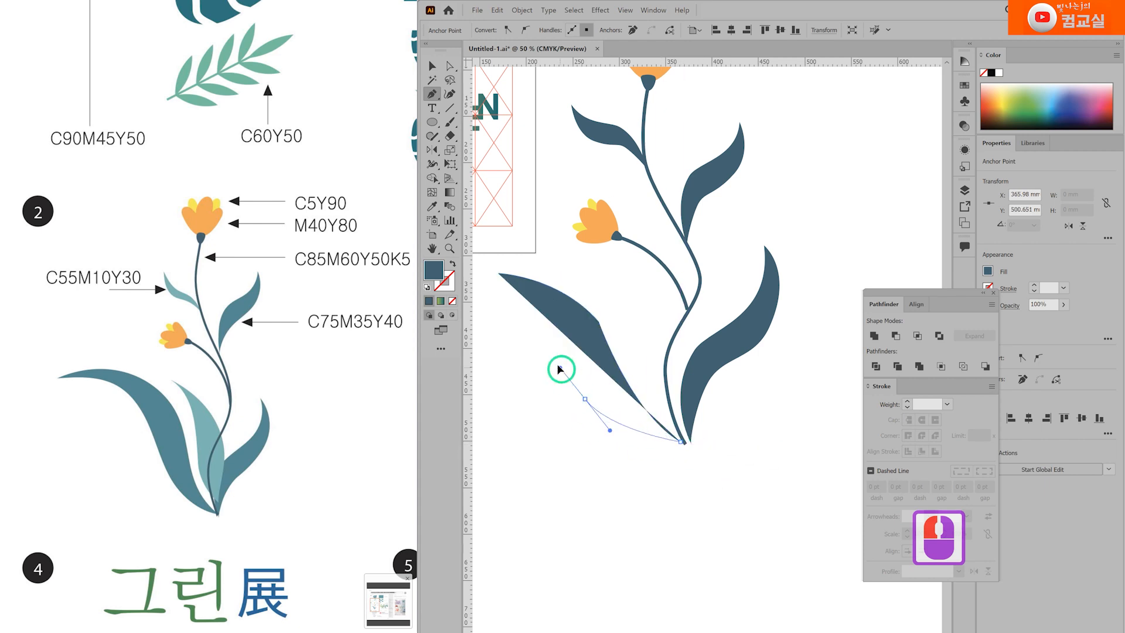
pyautogui.moveTo(560, 368); pyautogui.dragTo(538, 343)
pyautogui.moveTo(535, 272); pyautogui.dragTo(510, 273)
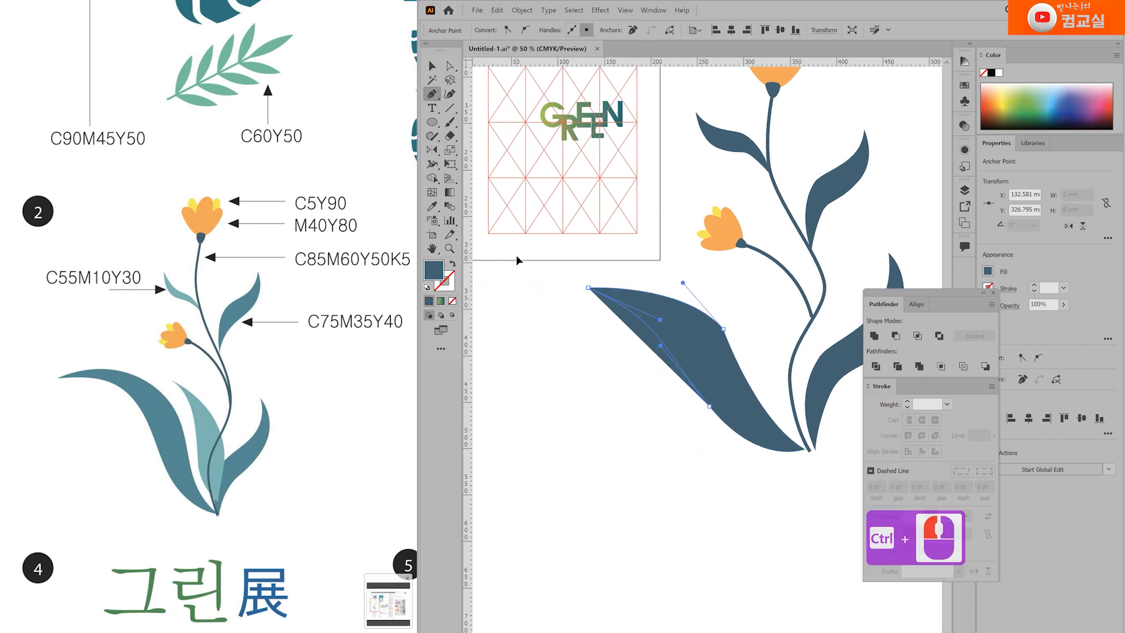
# Slim the large left leaf by moving its edge anchors and adjusting the handles into a smooth arch with a pointed tip
pyautogui.moveTo(709, 406); pyautogui.dragTo(722, 398)
pyautogui.scroll(2, 729, 334)
pyautogui.moveTo(701, 309)
pyautogui.mouseDown()
pyautogui.moveTo(733, 334)
pyautogui.moveTo(691, 314)
pyautogui.moveTo(709, 344)
pyautogui.moveTo(694, 317)
pyautogui.mouseUp()
pyautogui.scroll(-2, 709, 331)
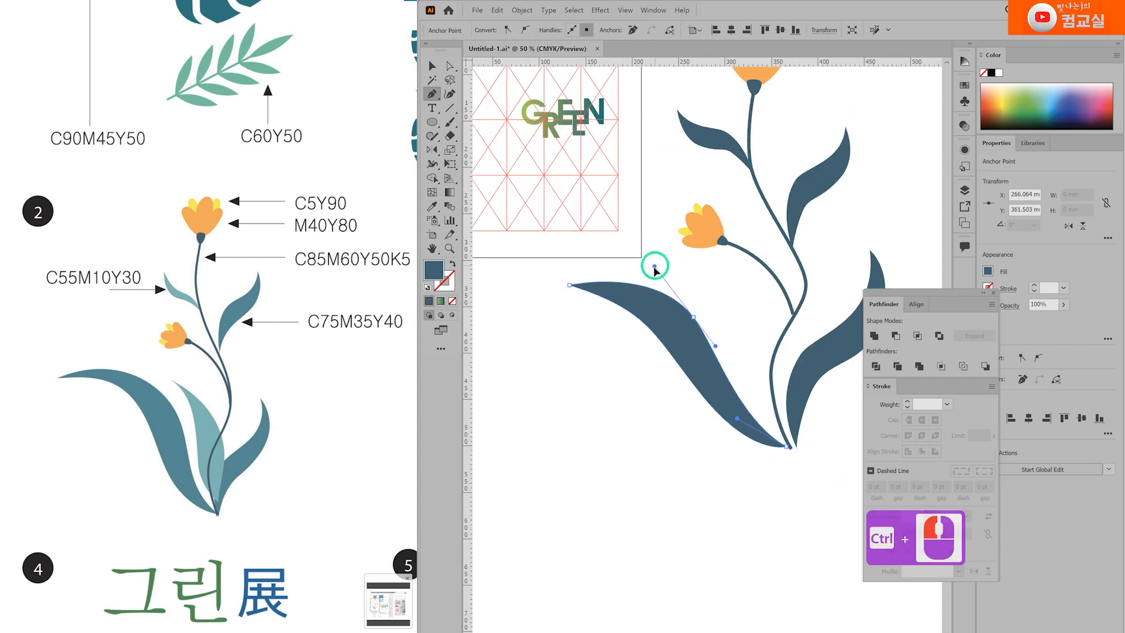
pyautogui.moveTo(655, 267); pyautogui.dragTo(650, 269)
pyautogui.moveTo(574, 292); pyautogui.dragTo(671, 303)
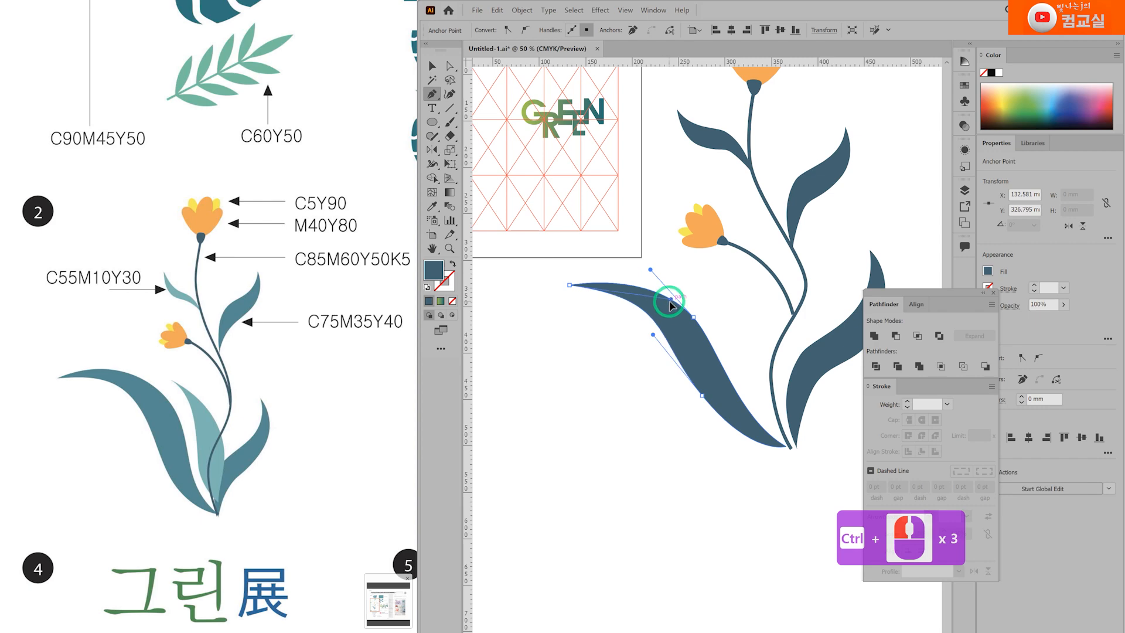
pyautogui.keyDown('ctrl'); pyautogui.click(696, 319); pyautogui.keyUp('ctrl')
pyautogui.hscroll(3, 695, 319)
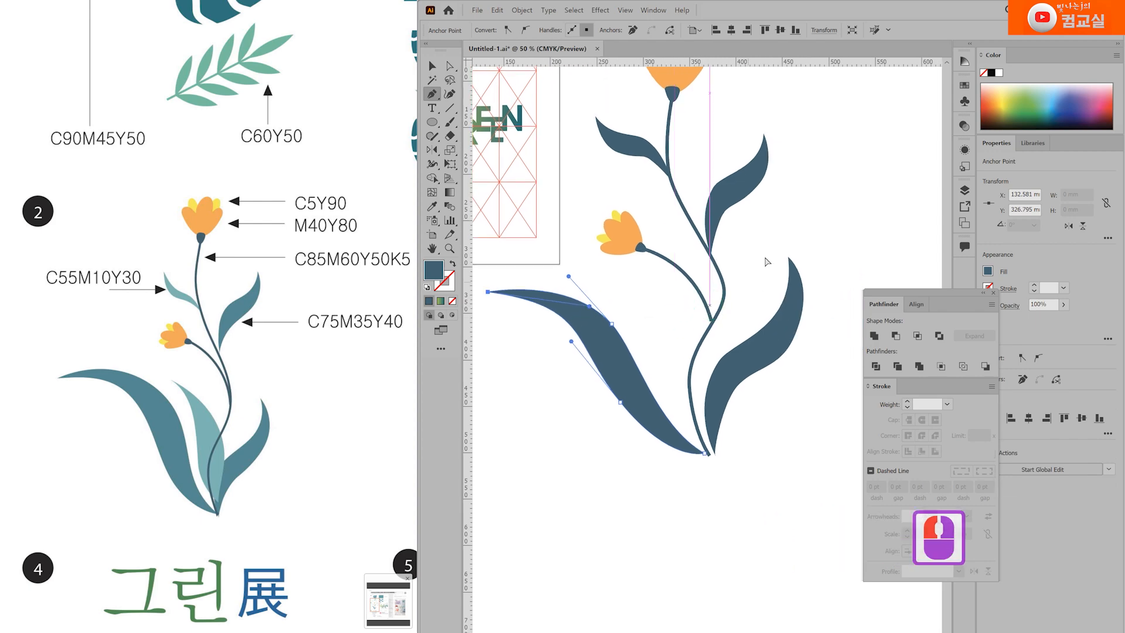
# Draw a closed, pointed middle leaf between the large left leaf and the stem, ending at the stem's base
pyautogui.scroll(1, 671, 332)
pyautogui.click(607, 291)
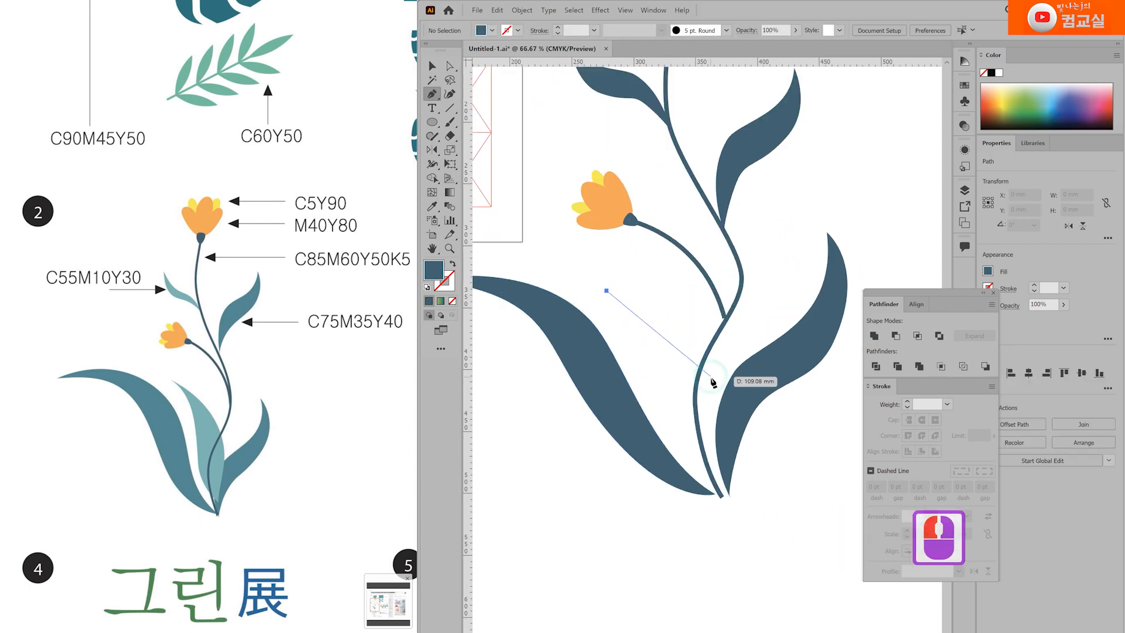
pyautogui.moveTo(709, 379); pyautogui.dragTo(712, 398)
pyautogui.moveTo(725, 440); pyautogui.dragTo(726, 442)
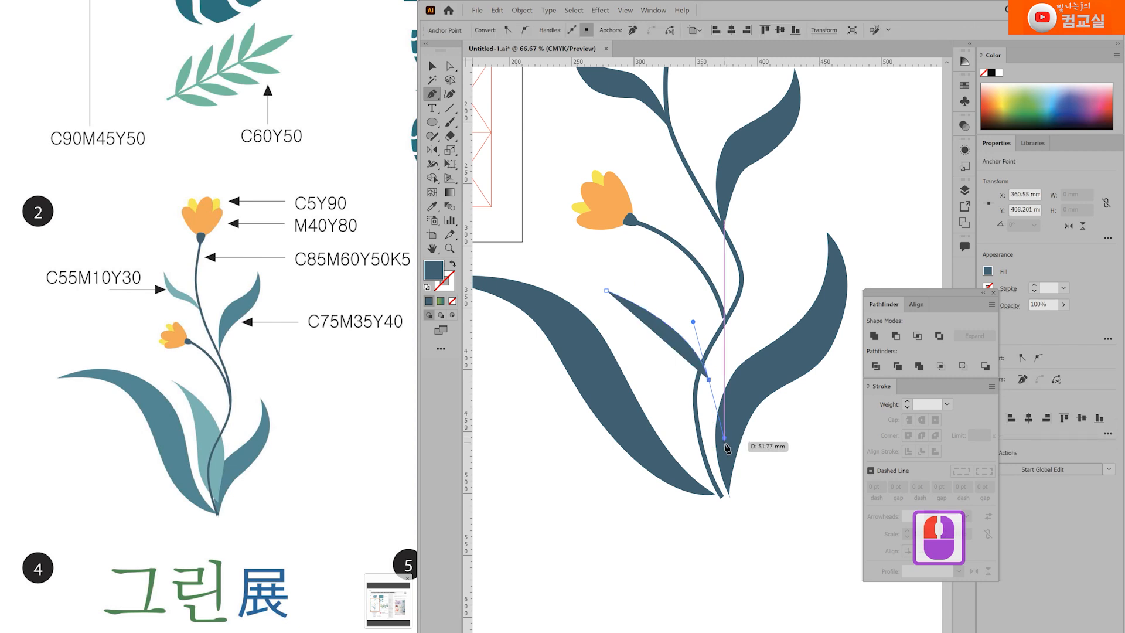
pyautogui.moveTo(737, 498); pyautogui.dragTo(737, 499)
pyautogui.moveTo(669, 419); pyautogui.dragTo(622, 331)
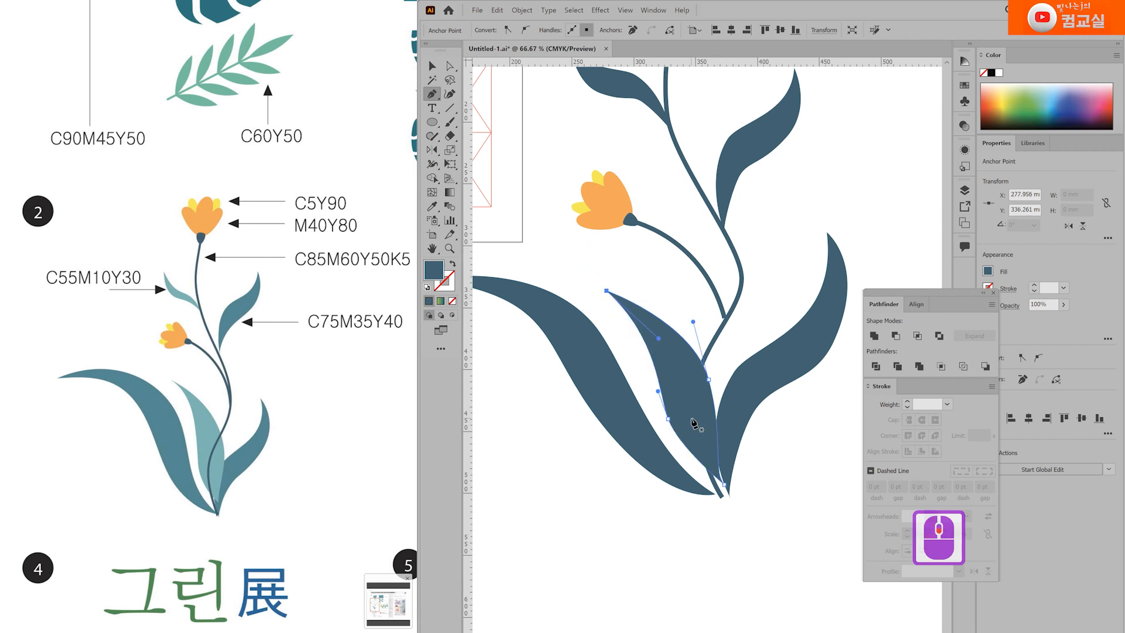
pyautogui.scroll(-1, 694, 424)
pyautogui.keyDown('ctrl'); pyautogui.click(773, 312); pyautogui.keyUp('ctrl')
pyautogui.scroll(-1, 773, 311)
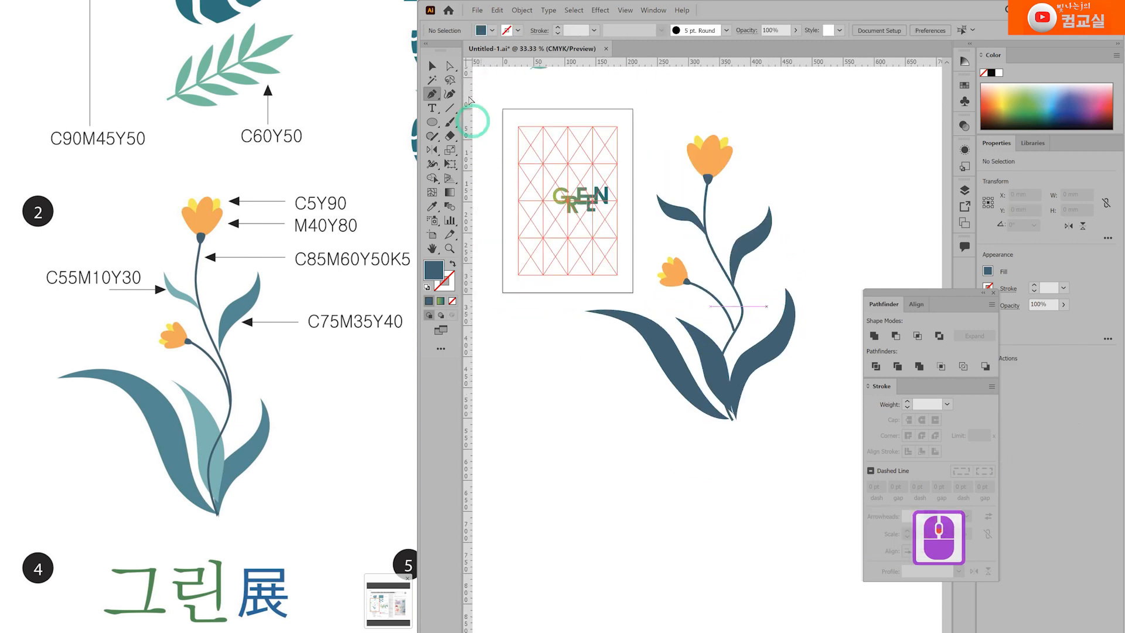
# Move the GREEN lettering group off the artboard to the right of the flower, and scroll to the reference poster's layout
pyautogui.click(435, 65)
pyautogui.click(585, 212)
pyautogui.moveTo(591, 207); pyautogui.dragTo(916, 155)
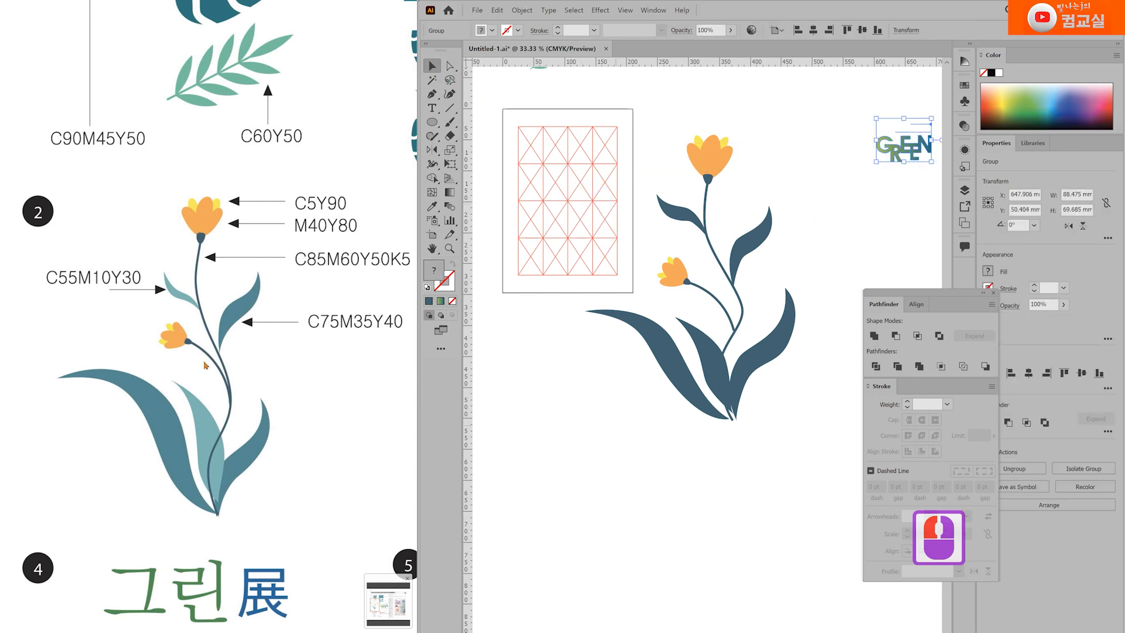
pyautogui.scroll(-10, 216, 400)
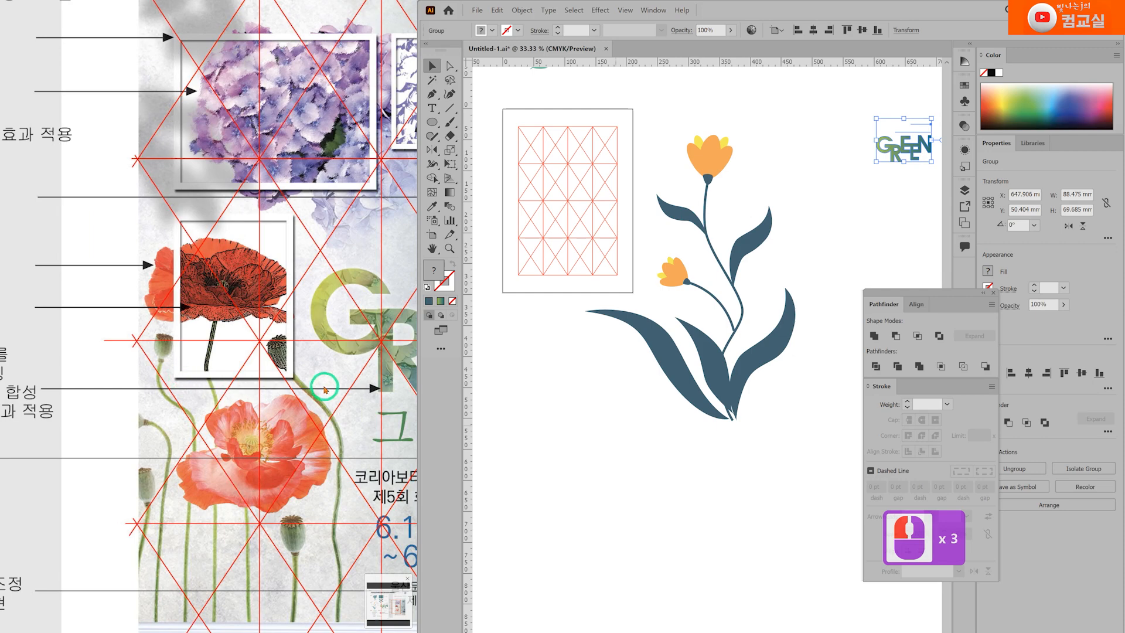
# Find the flower's placement on the reference poster, then group the large flower head and move it onto the artboard's grid
pyautogui.scroll(-3, 324, 388)
pyautogui.scroll(6, 287, 366)
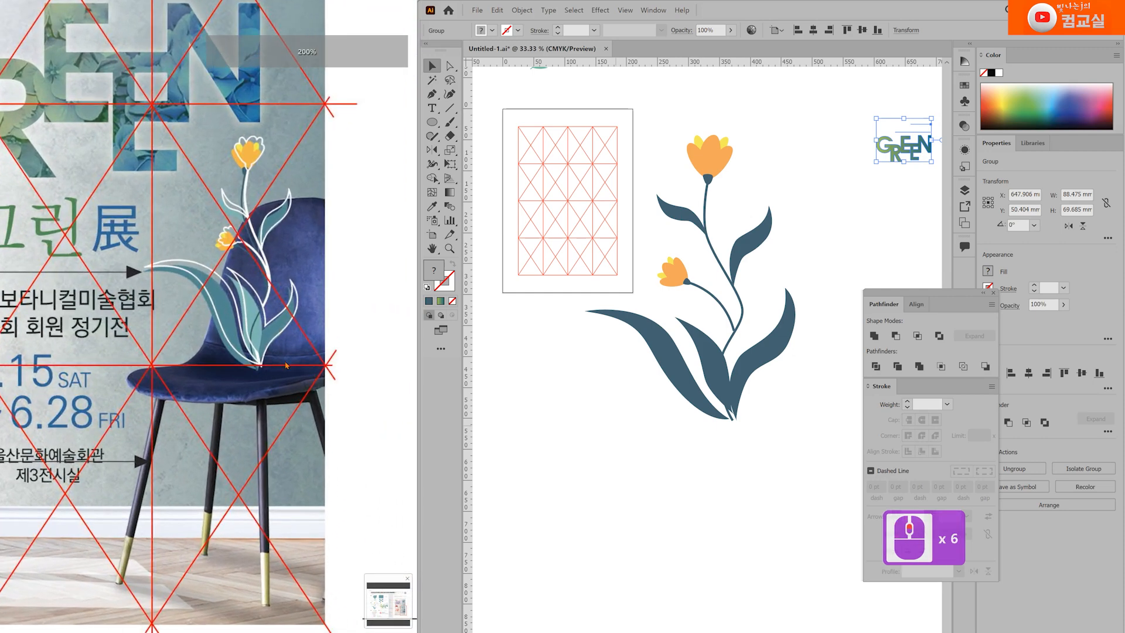
pyautogui.scroll(2, 286, 366)
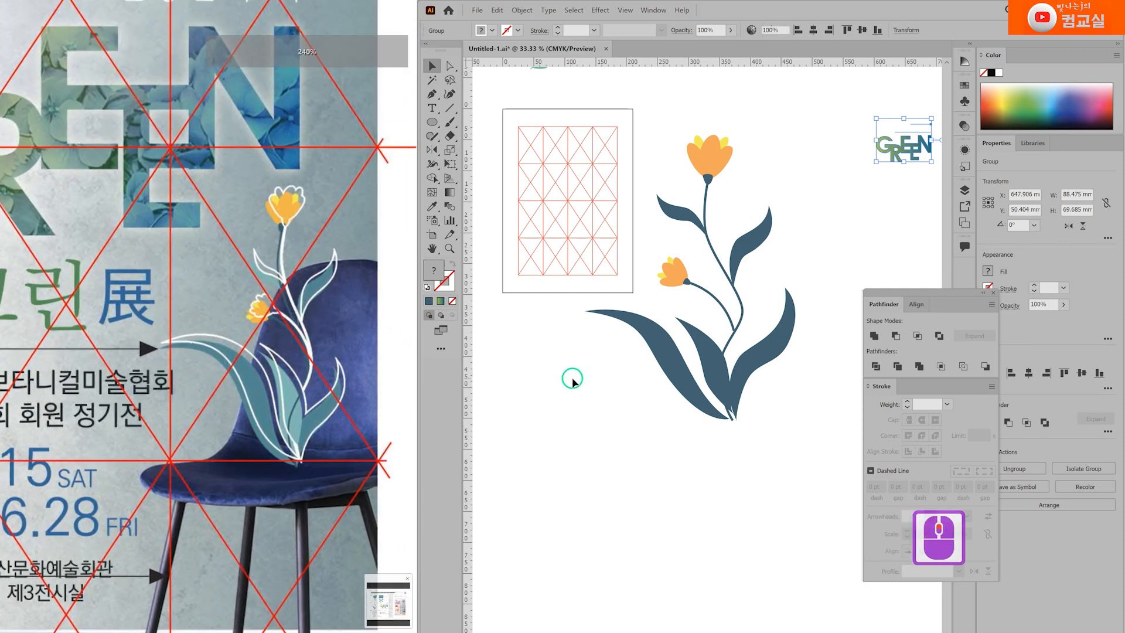
pyautogui.click(572, 381)
pyautogui.moveTo(582, 189); pyautogui.dragTo(629, 236)
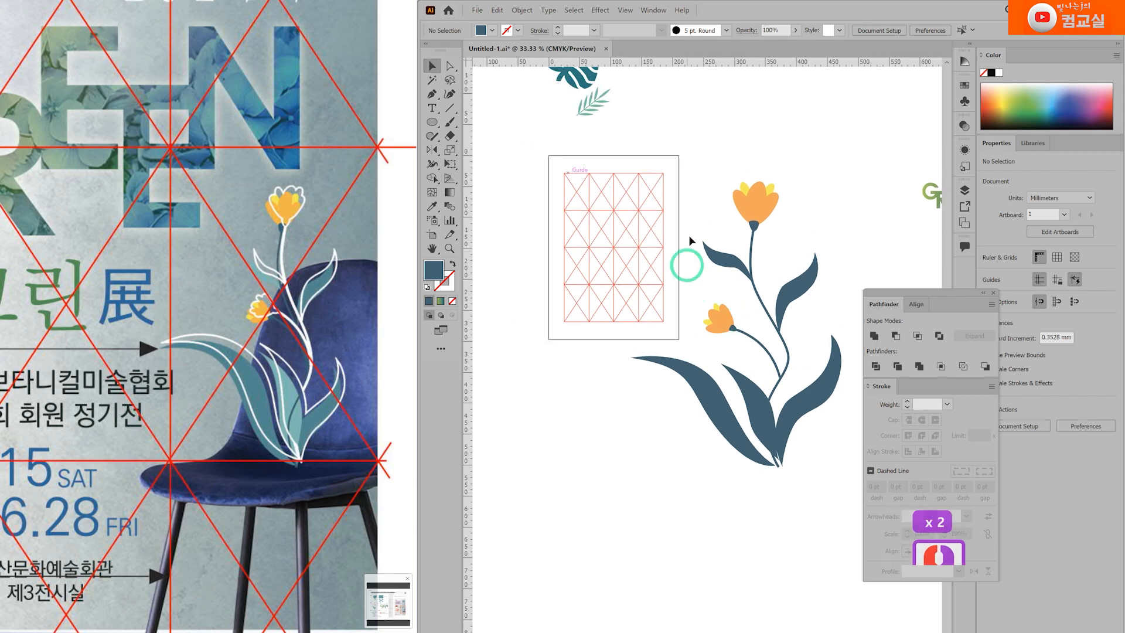
pyautogui.scroll(2, 689, 239)
pyautogui.moveTo(859, 222); pyautogui.dragTo(860, 223)
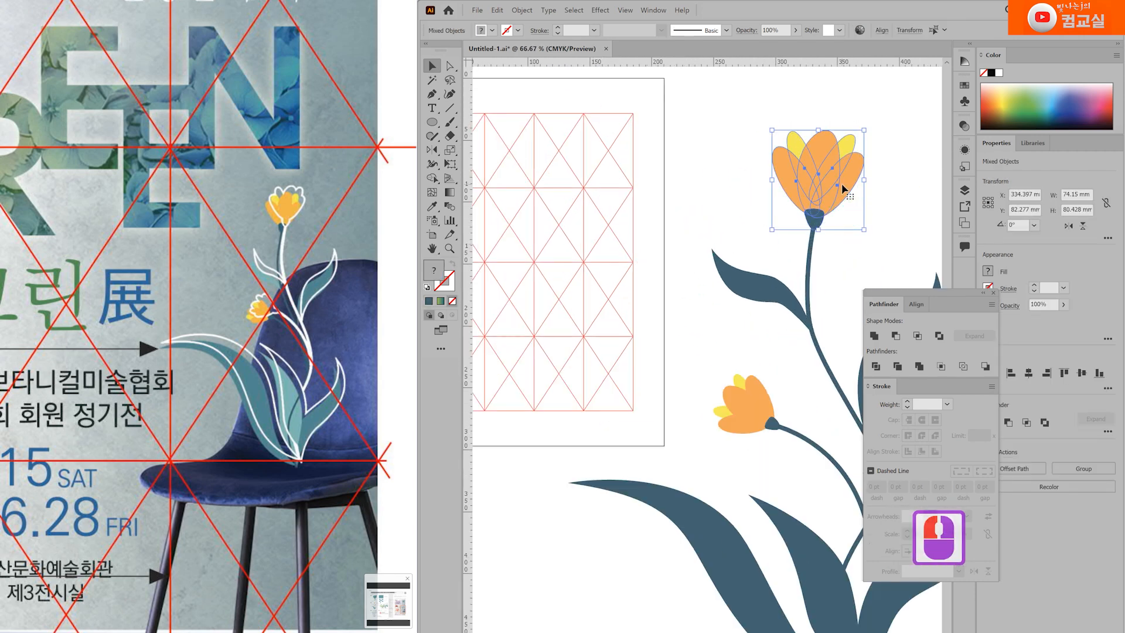
pyautogui.hotkey('ctrl', 'g')
pyautogui.moveTo(844, 189); pyautogui.dragTo(624, 243)
pyautogui.scroll(1, 621, 246)
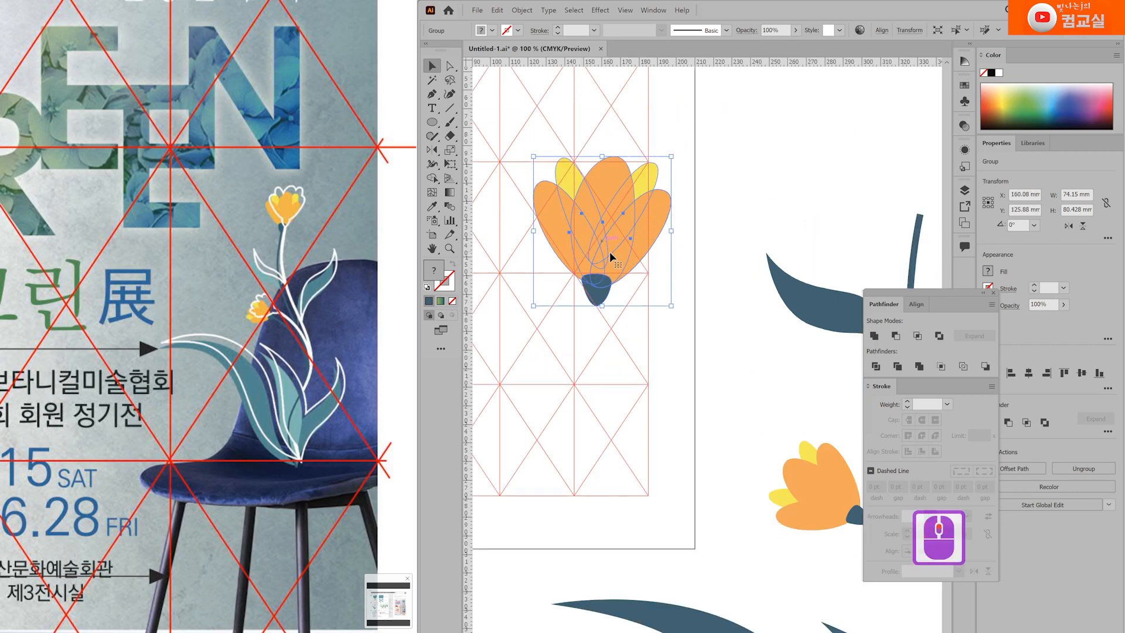
# Scale the large flower head group down to about 7 × 8 mm and place it in its grid cell as on the poster
pyautogui.moveTo(672, 156); pyautogui.dragTo(614, 294)
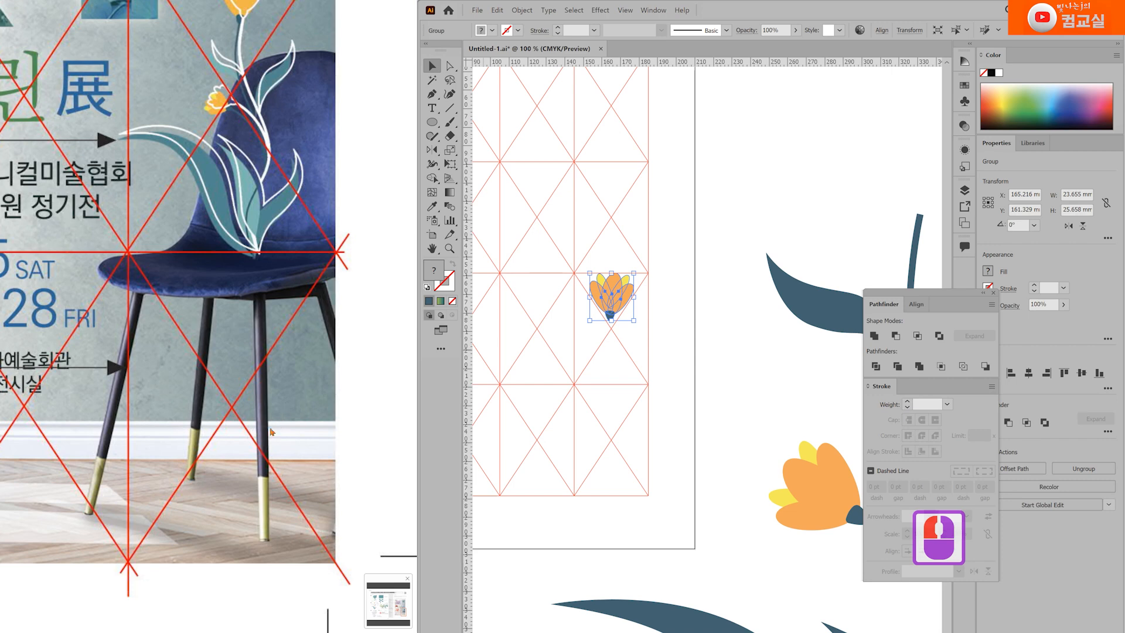
pyautogui.moveTo(635, 274); pyautogui.dragTo(621, 294)
pyautogui.scroll(3, 621, 305)
pyautogui.moveTo(642, 201); pyautogui.dragTo(614, 226)
pyautogui.click(703, 244)
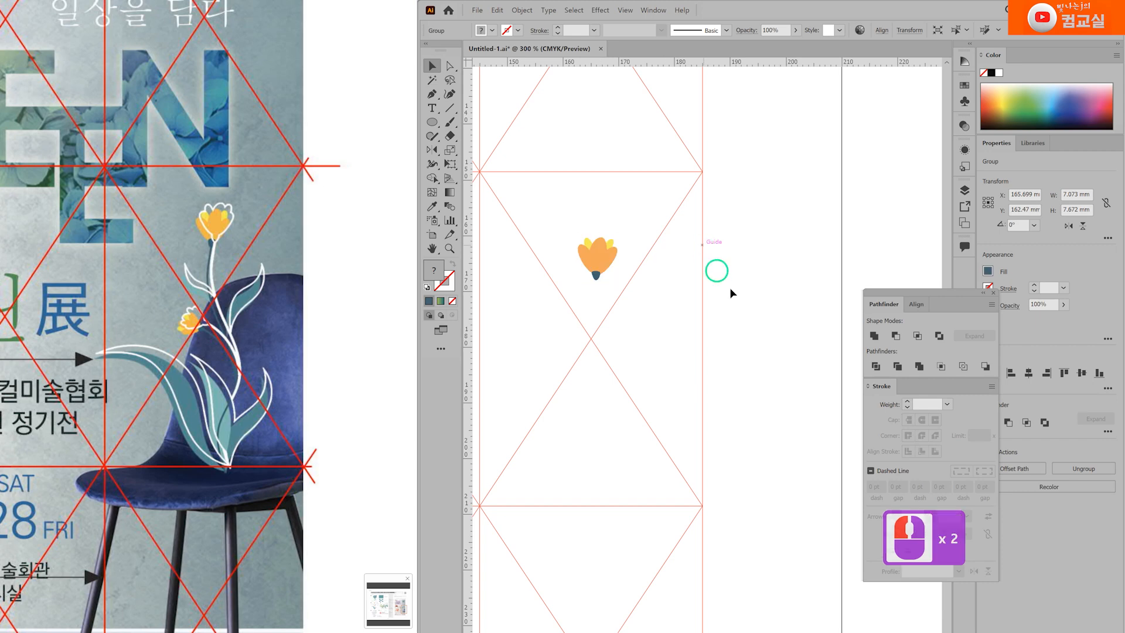
# Try to expand the remaining stems, leaves and small bloom into outlined shapes, scaled down to about 88 × 100 mm beside the grid
pyautogui.scroll(-2, 683, 296)
pyautogui.scroll(-5, 683, 296)
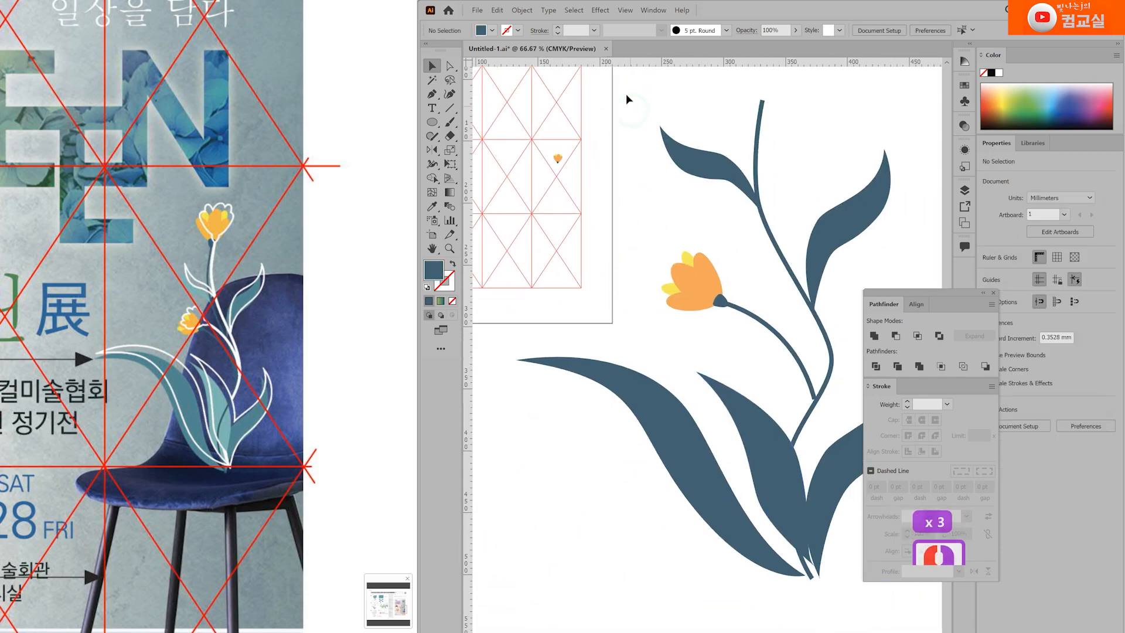
pyautogui.moveTo(628, 101); pyautogui.dragTo(895, 607)
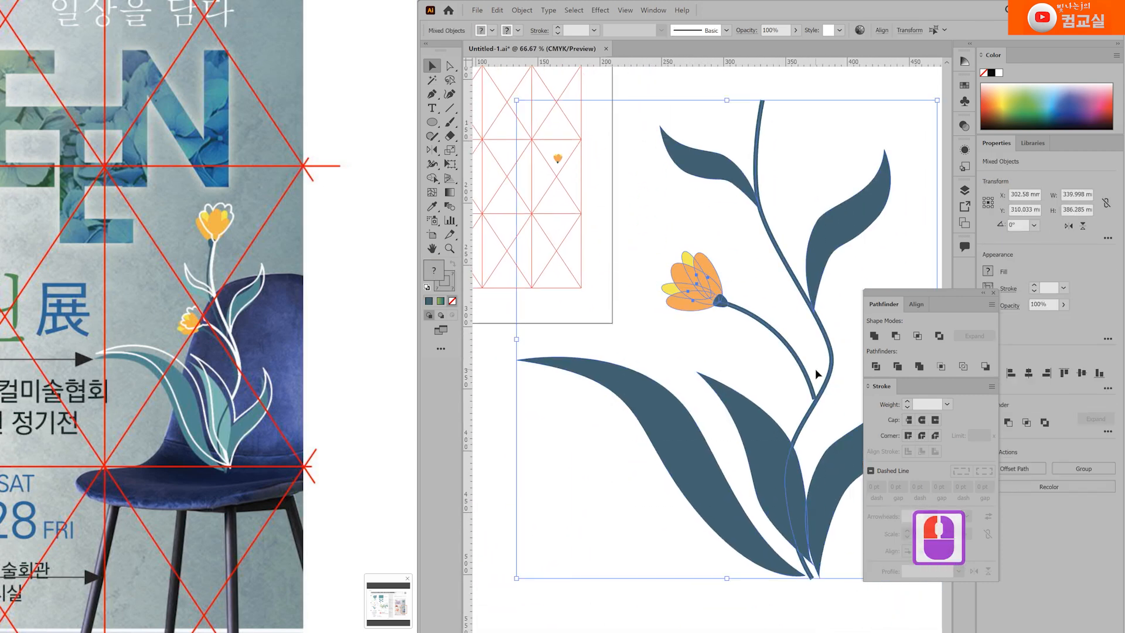
pyautogui.click(522, 10)
pyautogui.click(534, 106)
pyautogui.click(536, 387)
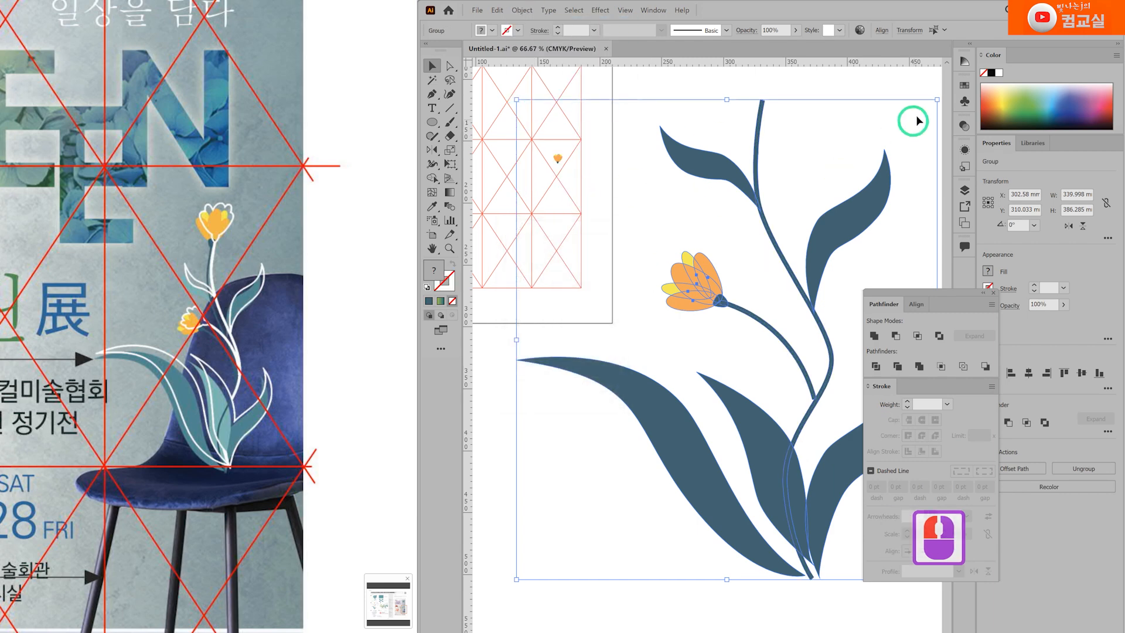
pyautogui.moveTo(938, 102); pyautogui.dragTo(624, 455)
pyautogui.moveTo(595, 531); pyautogui.dragTo(691, 170)
pyautogui.scroll(3, 565, 156)
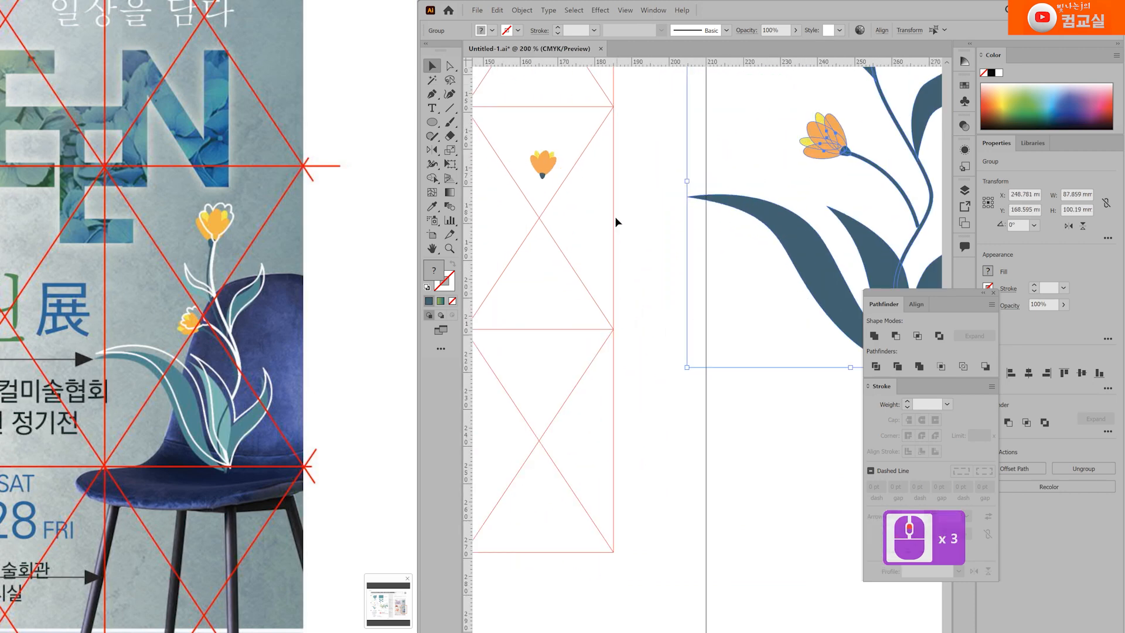
# Undo the move, scaling and expansion of the remaining flower parts
pyautogui.scroll(-3, 679, 197)
pyautogui.hotkey('ctrl', 'z')
pyautogui.hotkey('ctrl', 'z')
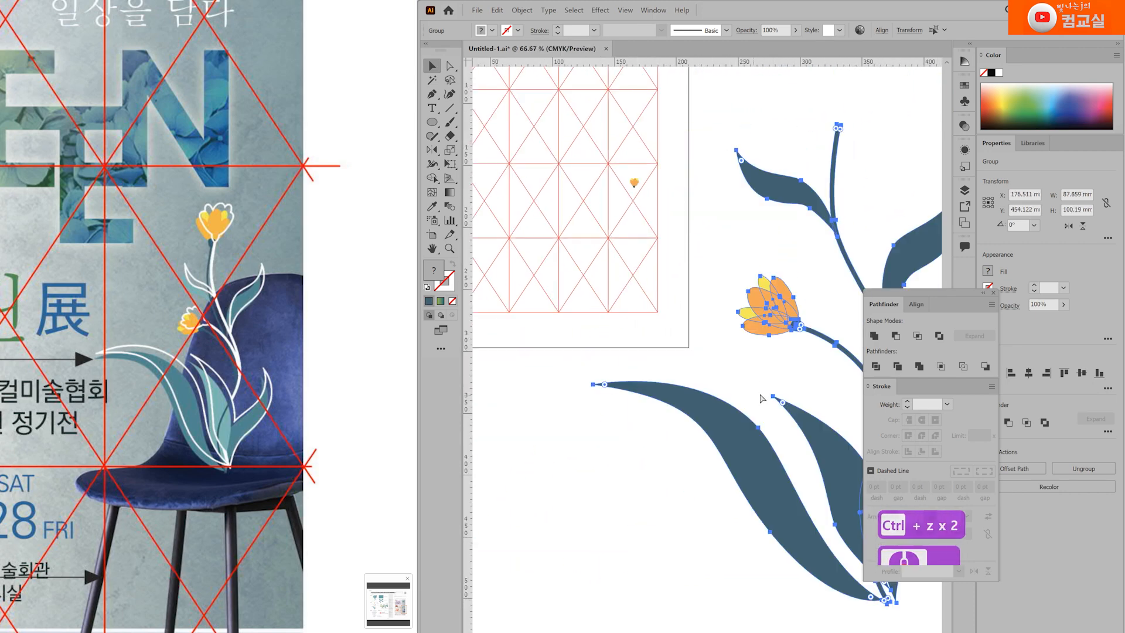
pyautogui.scroll(-1, 771, 259)
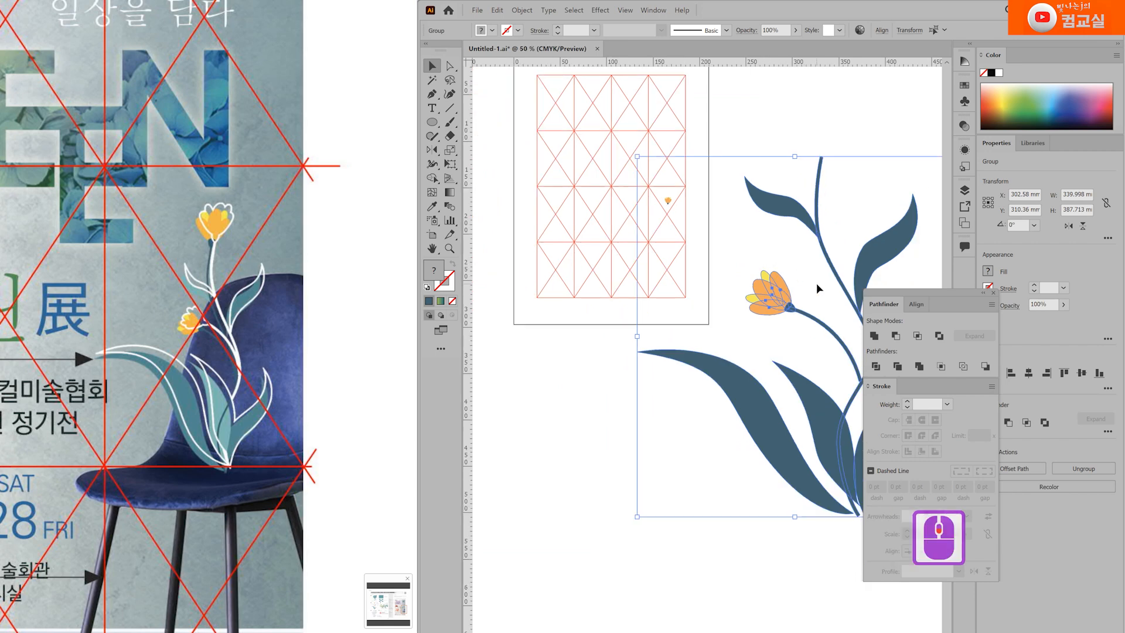
pyautogui.hotkey('ctrl', 'z')
# Scale the remaining stems, leaves and small bloom down to about 86 × 98 mm and move them beside the artboard
pyautogui.moveTo(829, 319); pyautogui.dragTo(701, 334)
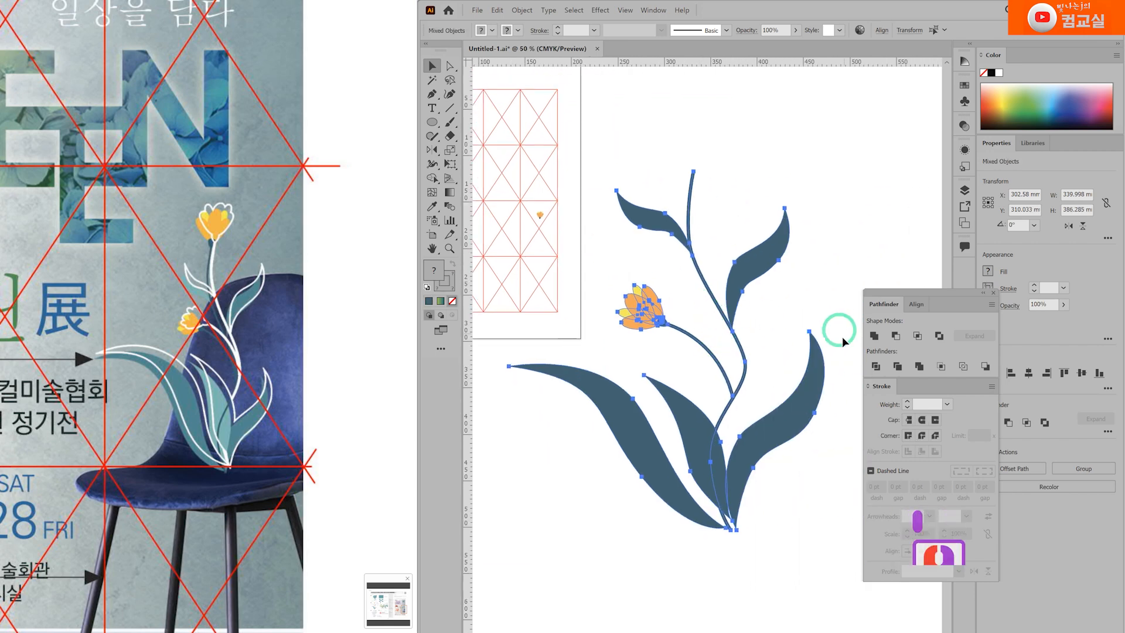
pyautogui.moveTo(825, 170); pyautogui.dragTo(600, 414)
pyautogui.moveTo(558, 352); pyautogui.dragTo(661, 367)
pyautogui.moveTo(613, 509); pyautogui.dragTo(689, 268)
pyautogui.scroll(3, 636, 269)
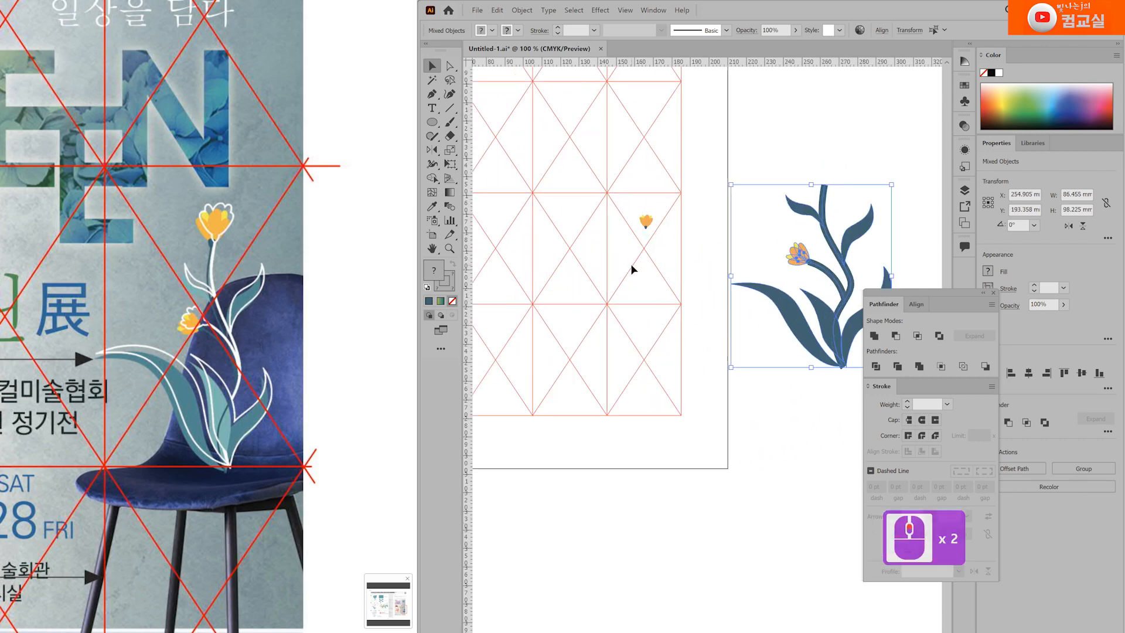
# Move the main stem onto the grid beneath the large flower head and thin its stroke
pyautogui.click(811, 235)
pyautogui.moveTo(892, 218); pyautogui.dragTo(624, 285)
pyautogui.click(907, 408)
pyautogui.click(907, 409)
pyautogui.click(907, 409)
pyautogui.click(907, 408)
pyautogui.click(907, 408)
pyautogui.click(907, 409)
# Scale the main stem to about 60 mm high, set its stroke to 1 pt and attach it to the flower head's base
pyautogui.scroll(1, 625, 201)
pyautogui.moveTo(660, 554); pyautogui.dragTo(639, 415)
pyautogui.scroll(2, 617, 149)
pyautogui.click(907, 409)
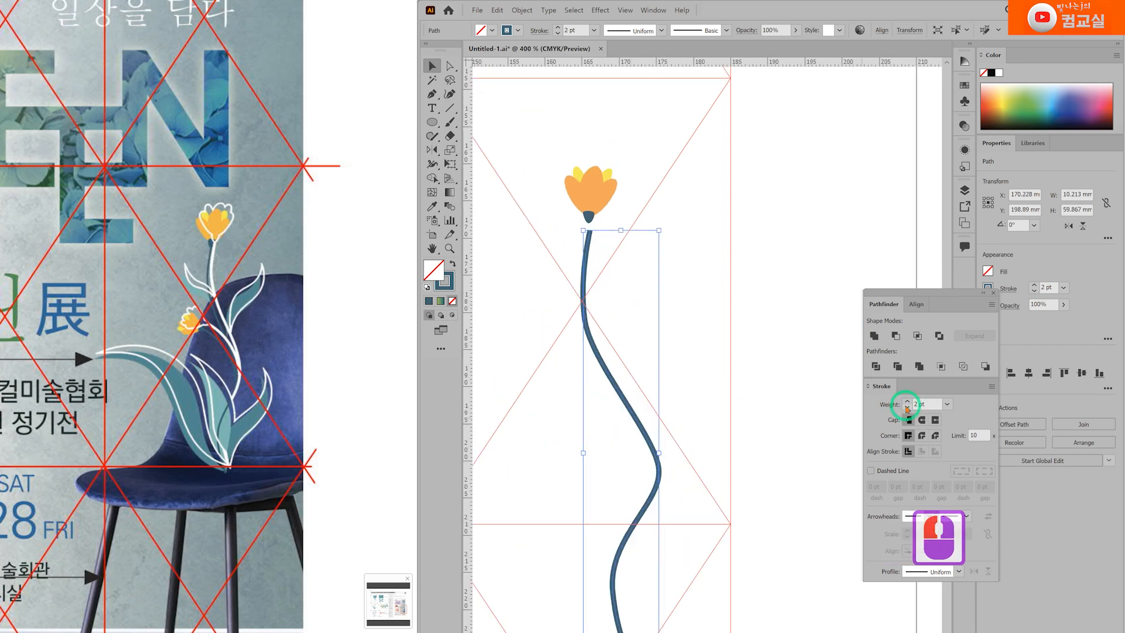
pyautogui.click(907, 409)
pyautogui.scroll(2, 580, 267)
pyautogui.moveTo(590, 301); pyautogui.dragTo(591, 279)
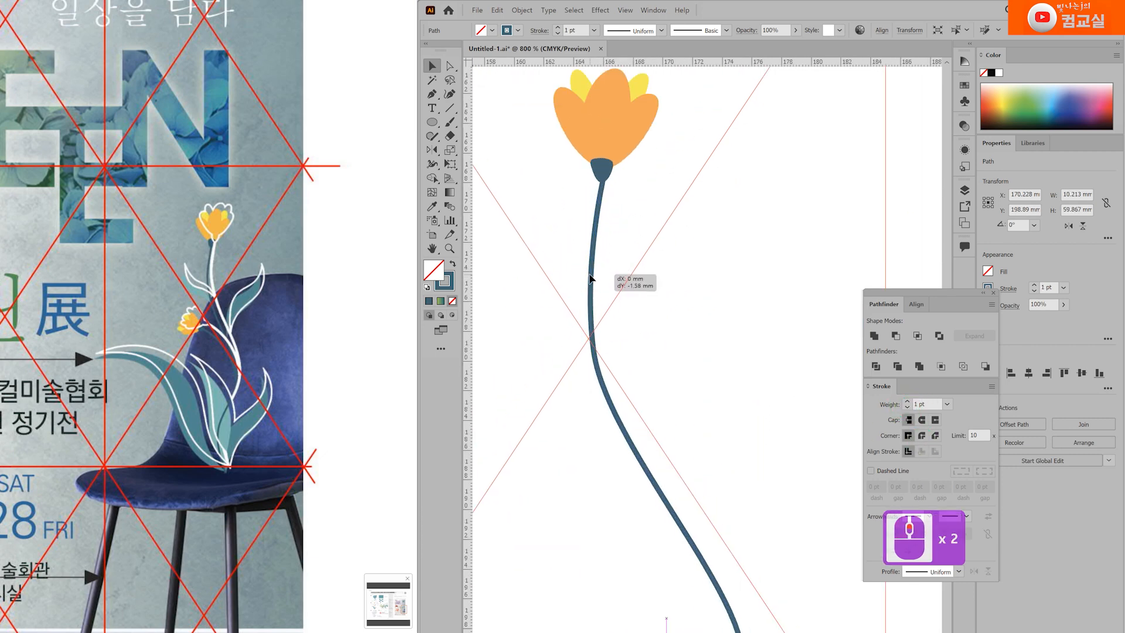
# Reshape the main stem's upper curve by raising its upper bend anchor and adjusting that anchor's handle
pyautogui.moveTo(763, 352); pyautogui.dragTo(741, 314)
pyautogui.press('a')
pyautogui.click(617, 336)
pyautogui.moveTo(574, 315); pyautogui.dragTo(573, 256)
pyautogui.hotkey('ctrl', 'z')
pyautogui.moveTo(564, 183); pyautogui.dragTo(564, 191)
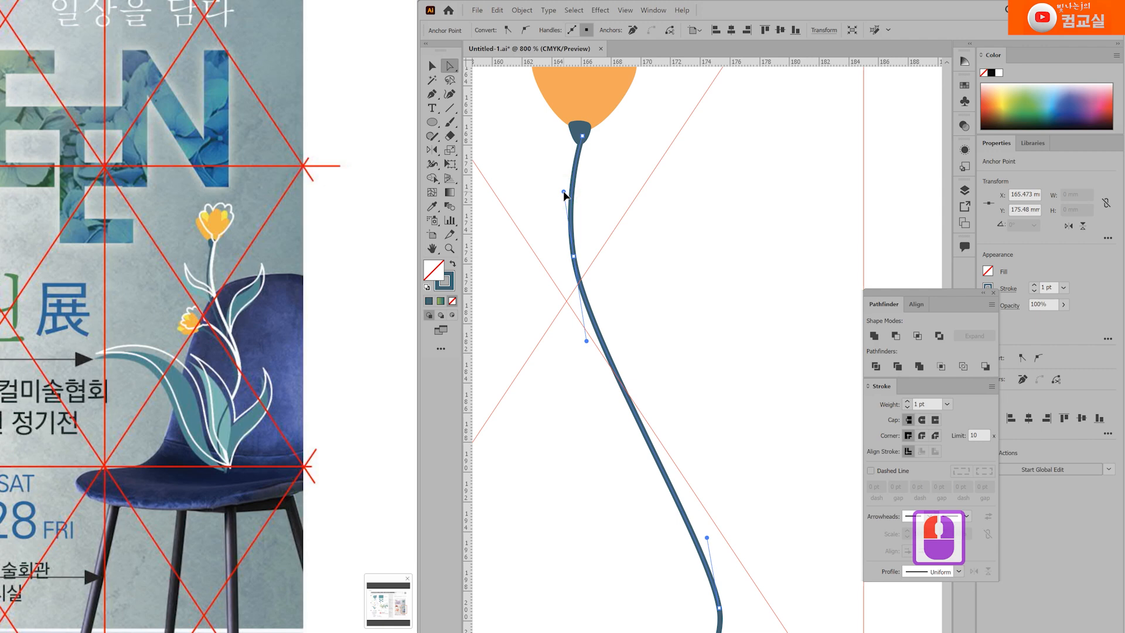
pyautogui.scroll(-1, 660, 316)
# Shorten the main stem's lower curves by moving its lower and middle bend anchors upward and inward
pyautogui.moveTo(682, 458); pyautogui.dragTo(658, 378)
pyautogui.hotkey('ctrl', '-')
pyautogui.moveTo(629, 558); pyautogui.dragTo(631, 514)
pyautogui.hotkey('ctrl', '-')
pyautogui.keyDown('alt'); pyautogui.scroll(2, 636, 465); pyautogui.keyUp('alt')
pyautogui.click(605, 517)
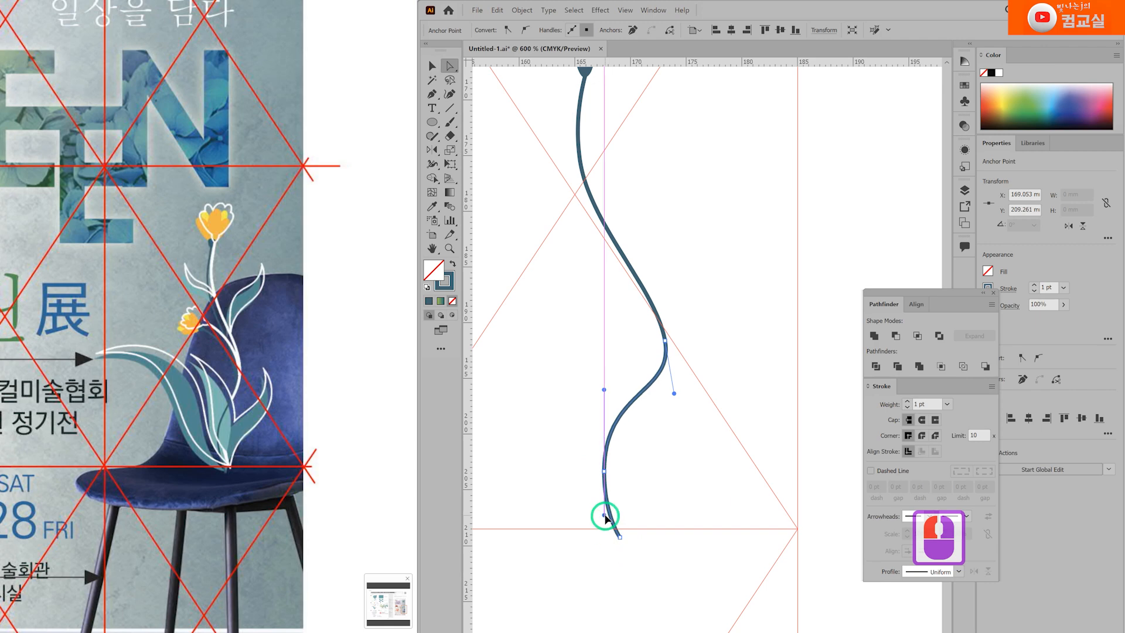
pyautogui.moveTo(605, 470); pyautogui.dragTo(613, 451)
pyautogui.moveTo(665, 341); pyautogui.dragTo(647, 314)
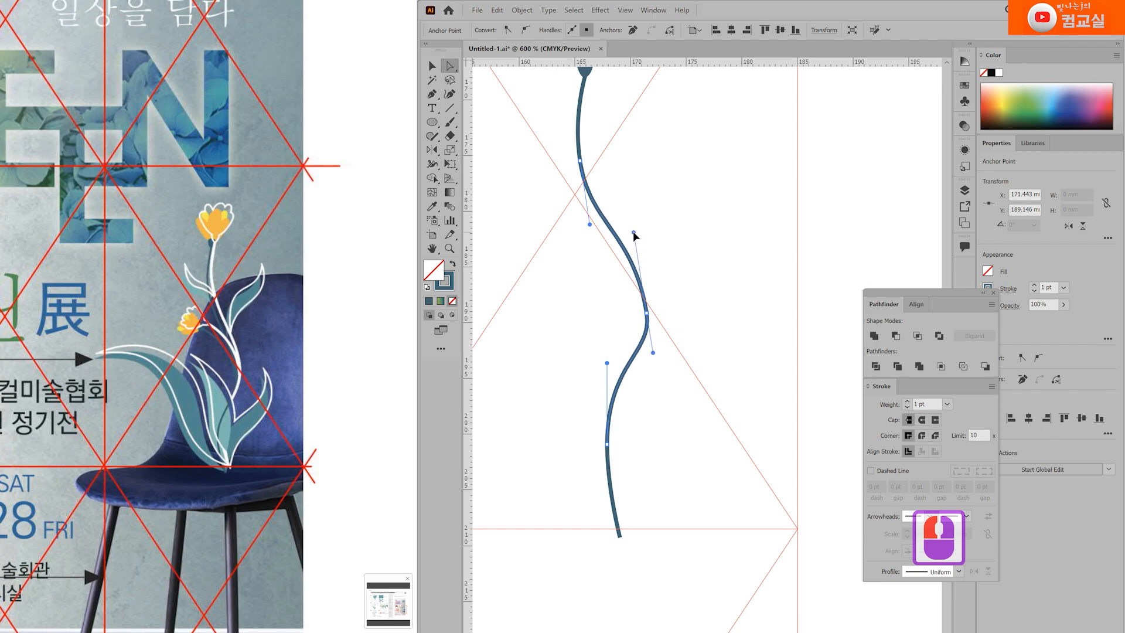
# Refine the stem's top curve with the upper handle and seat its top anchor inside the flower's base
pyautogui.scroll(2, 641, 141)
pyautogui.moveTo(584, 212); pyautogui.dragTo(585, 207)
pyautogui.scroll(2, 584, 138)
pyautogui.click(588, 121)
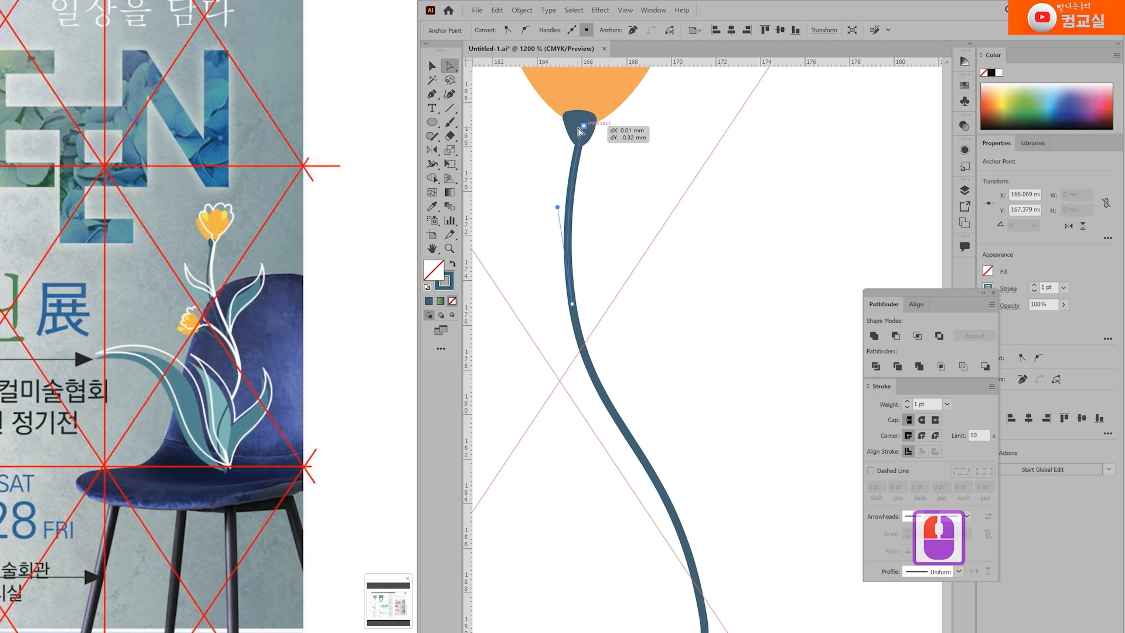
pyautogui.scroll(-3, 675, 223)
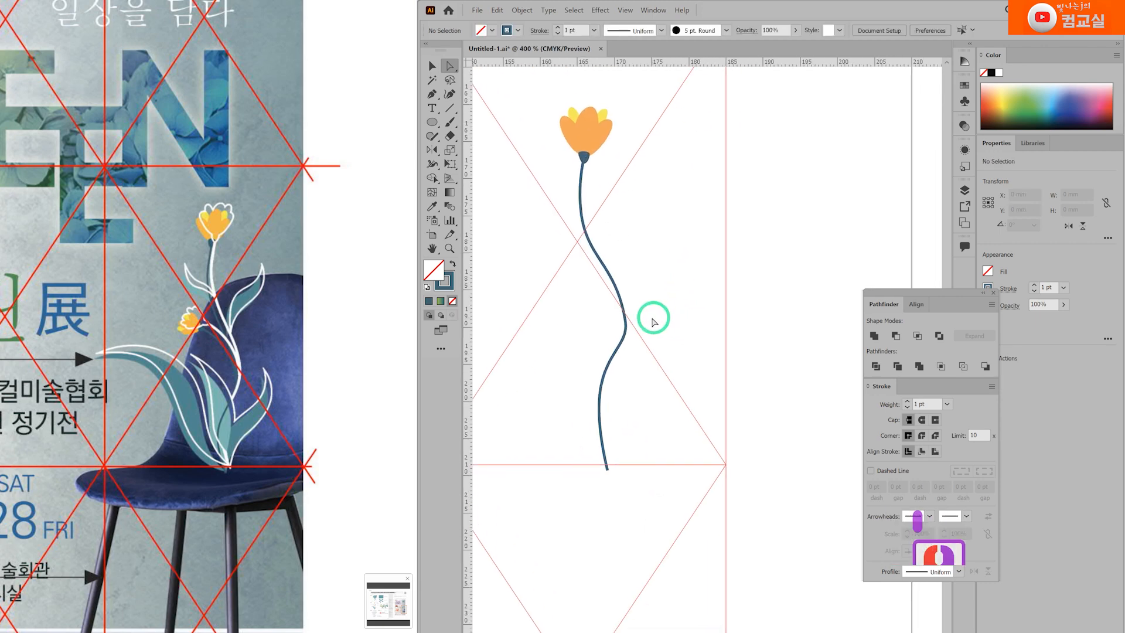
# Smooth the stem's middle bend with its handles and shift the bottom end anchor slightly outward
pyautogui.scroll(1, 635, 318)
pyautogui.click(623, 323)
pyautogui.moveTo(633, 371); pyautogui.dragTo(624, 365)
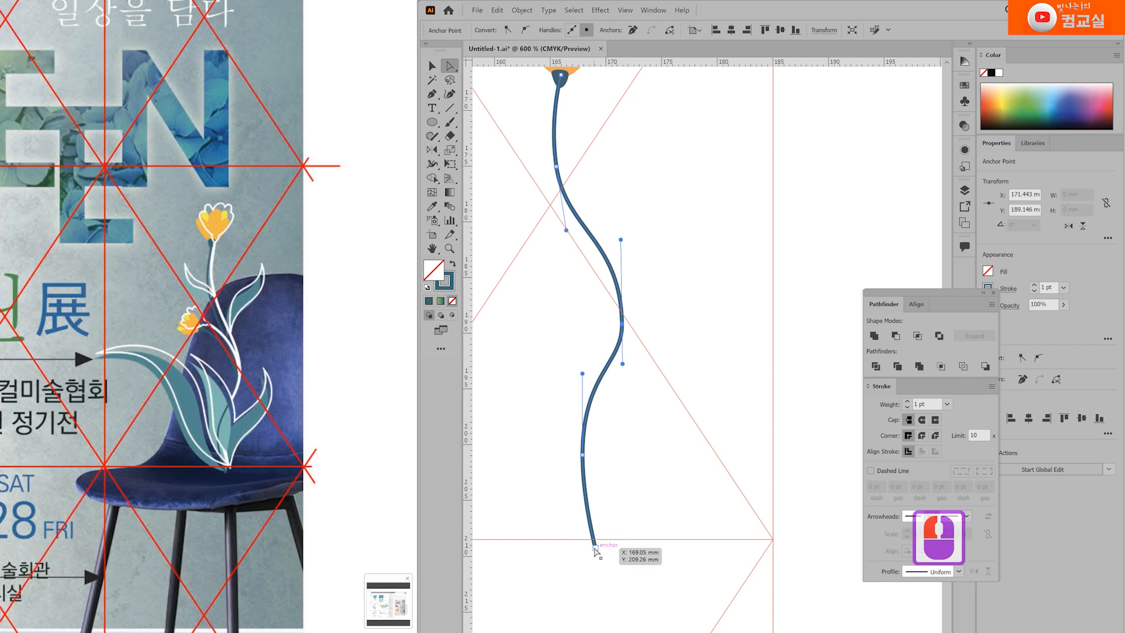
pyautogui.moveTo(595, 548); pyautogui.dragTo(603, 548)
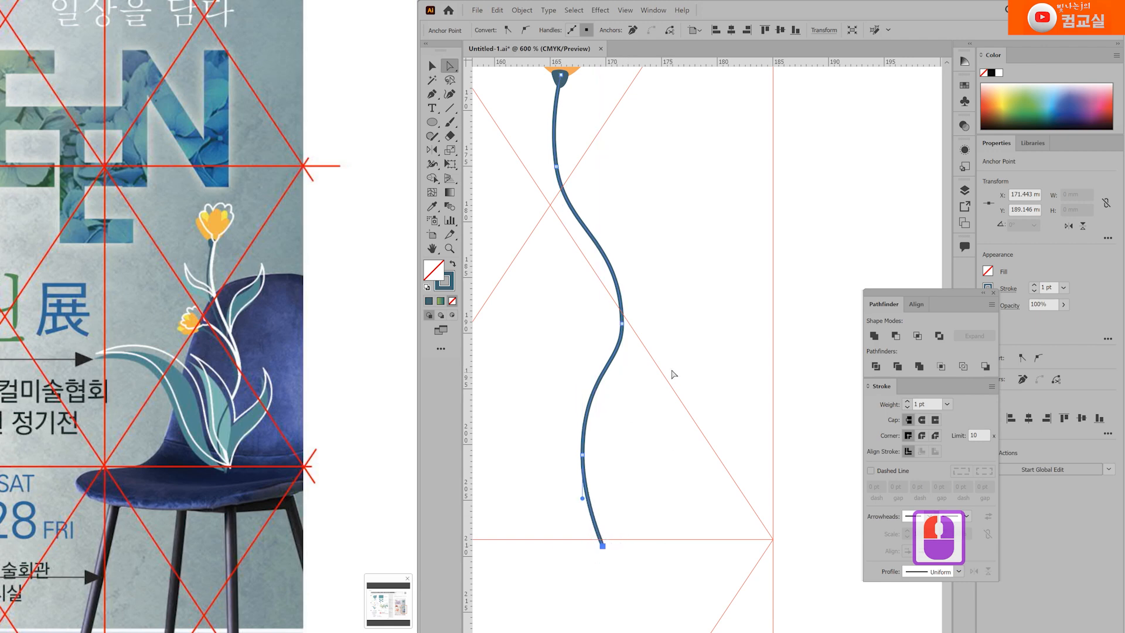
pyautogui.scroll(-2, 671, 378)
pyautogui.click(709, 372)
# Move the small bloom and its branch next to the main stem and set the branch's stroke to 1 pt
pyautogui.scroll(-1, 718, 384)
pyautogui.moveTo(773, 480); pyautogui.dragTo(609, 409)
pyautogui.click(431, 66)
pyautogui.moveTo(830, 284); pyautogui.dragTo(624, 273)
pyautogui.scroll(1, 624, 272)
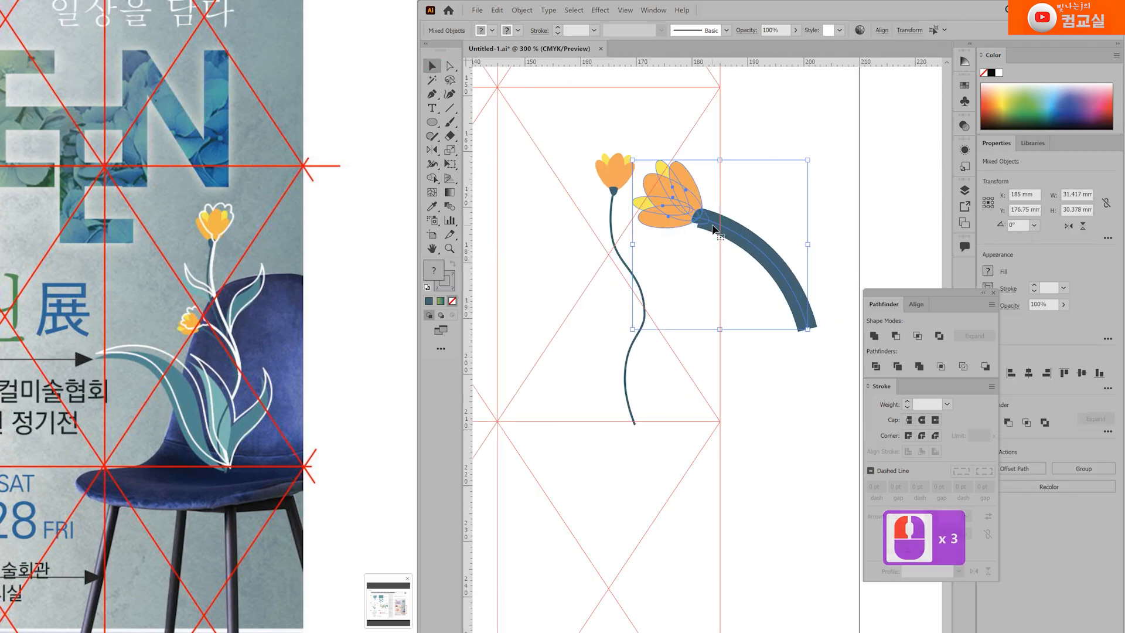
pyautogui.moveTo(718, 225); pyautogui.dragTo(557, 282)
pyautogui.click(613, 307)
pyautogui.click(907, 421)
pyautogui.click(907, 407)
# Scale the small bloom down to about 4.4 × 4 mm and position it beside the branch's upper end
pyautogui.scroll(2, 586, 281)
pyautogui.moveTo(600, 295); pyautogui.dragTo(707, 272)
pyautogui.scroll(-2, 706, 271)
pyautogui.moveTo(529, 192); pyautogui.dragTo(668, 262)
pyautogui.scroll(1, 613, 277)
pyautogui.moveTo(668, 264); pyautogui.dragTo(669, 264)
pyautogui.scroll(1, 756, 277)
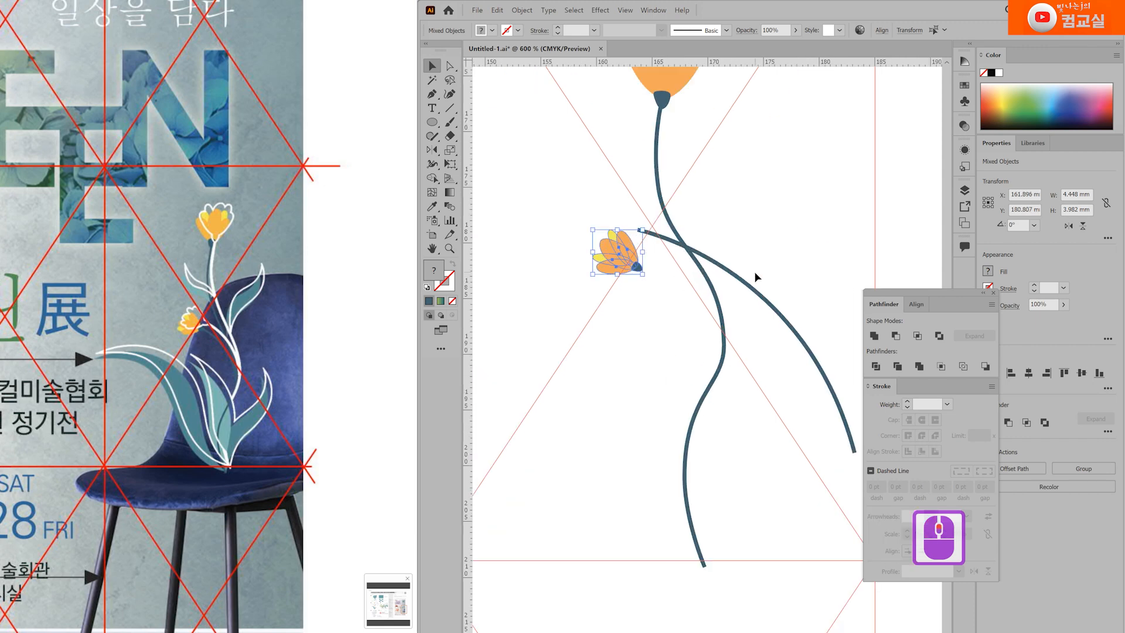
# Scale the branch to about 6 × 15 mm to meet the main stem and attach its upper end to the small bloom's base
pyautogui.click(749, 285)
pyautogui.moveTo(857, 452); pyautogui.dragTo(708, 394)
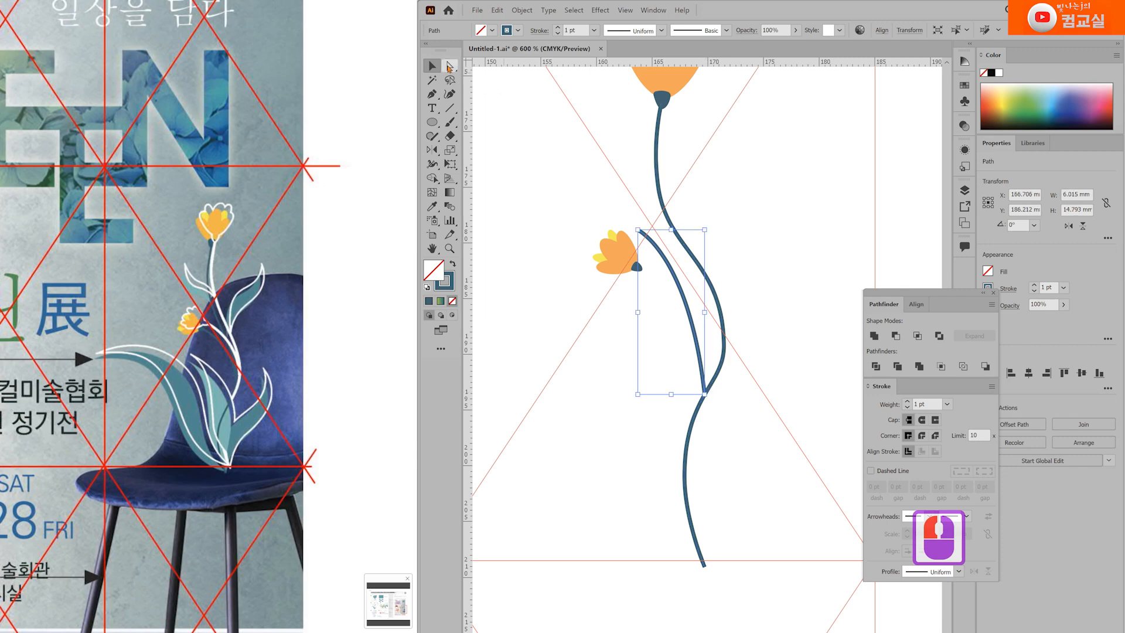
pyautogui.click(450, 66)
pyautogui.scroll(2, 685, 248)
pyautogui.moveTo(593, 213); pyautogui.dragTo(602, 292)
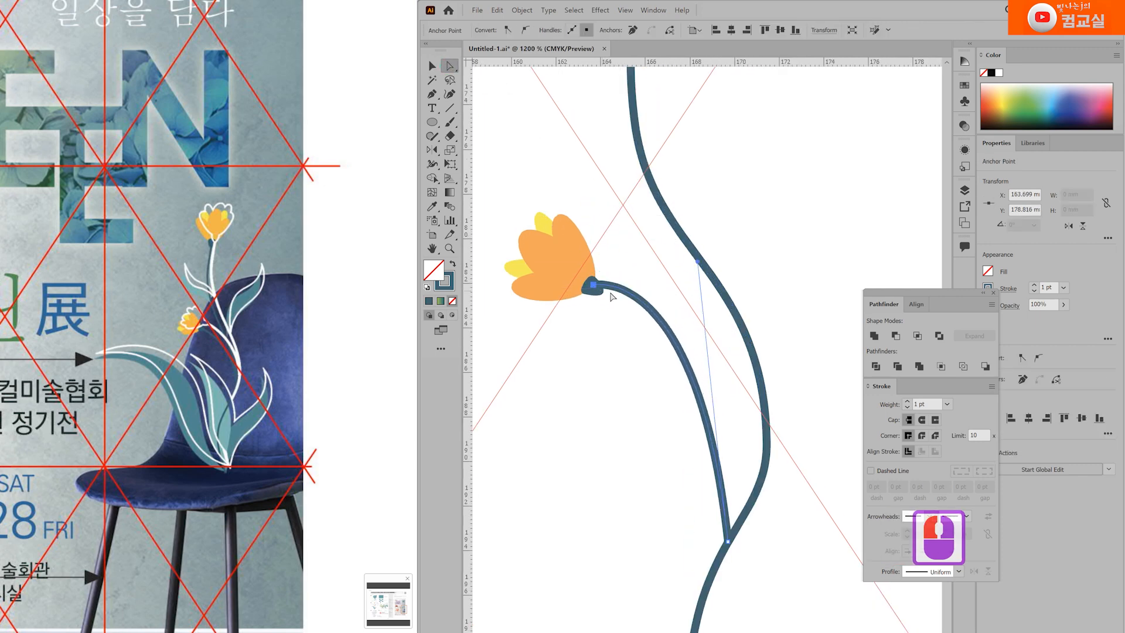
# Bend the branch into a smooth arch with its lower anchor's handle and place that anchor on the main stem
pyautogui.moveTo(700, 262); pyautogui.dragTo(787, 371)
pyautogui.moveTo(728, 544); pyautogui.dragTo(738, 531)
pyautogui.moveTo(794, 357); pyautogui.dragTo(729, 301)
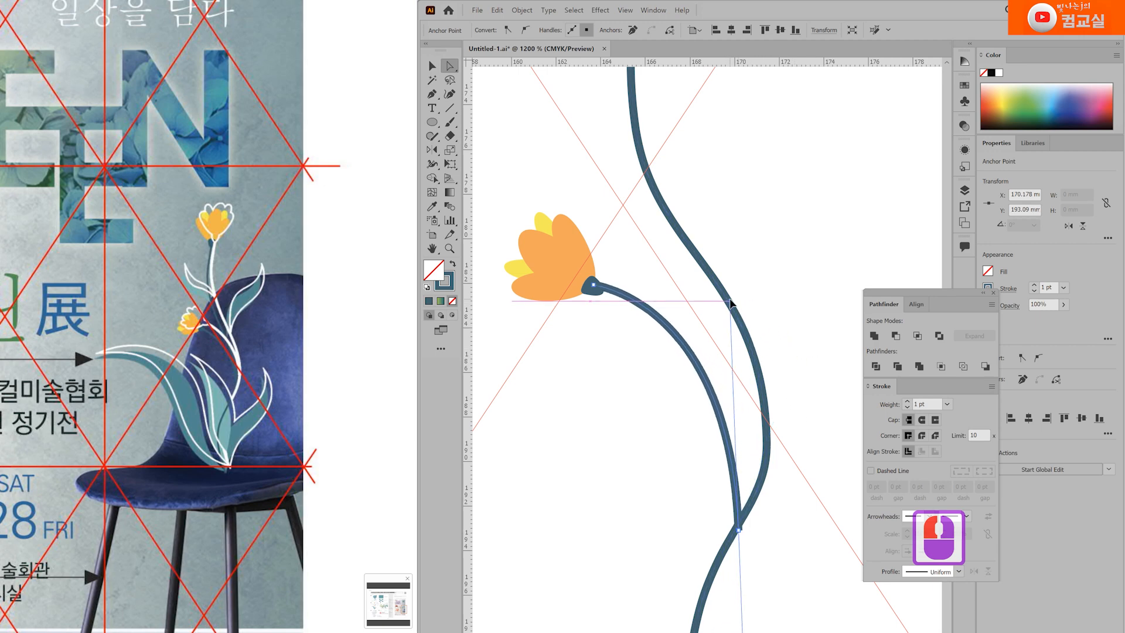
pyautogui.scroll(1, 755, 531)
pyautogui.moveTo(725, 527); pyautogui.dragTo(736, 500)
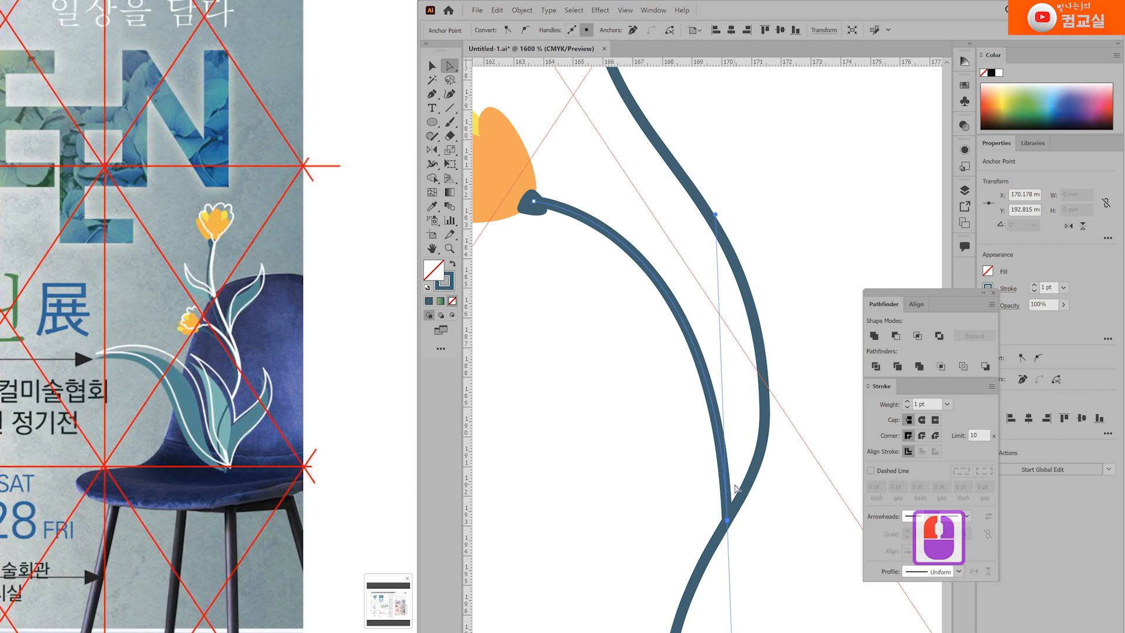
pyautogui.moveTo(717, 216); pyautogui.dragTo(726, 221)
# Shift the main stem's middle bend towards the branch, then realign the branch's end anchors and its curve handle
pyautogui.click(766, 364)
pyautogui.moveTo(765, 414)
pyautogui.mouseDown()
pyautogui.moveTo(748, 402)
pyautogui.moveTo(753, 413)
pyautogui.mouseUp()
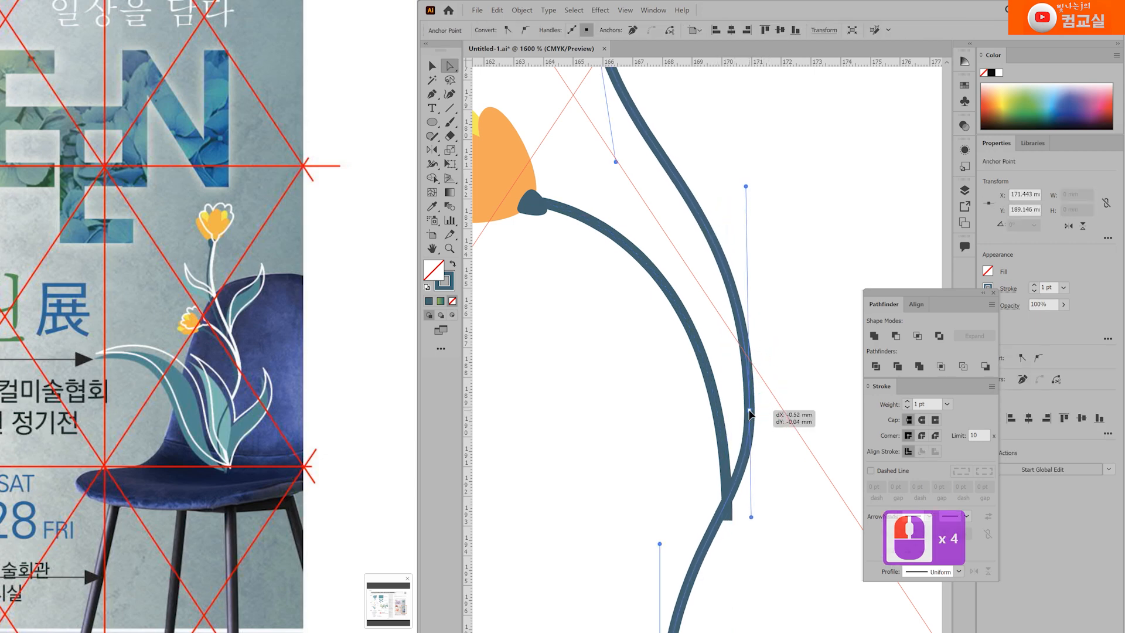
pyautogui.click(729, 523)
pyautogui.moveTo(729, 524); pyautogui.dragTo(727, 504)
pyautogui.moveTo(728, 204); pyautogui.dragTo(668, 236)
pyautogui.scroll(1, 529, 211)
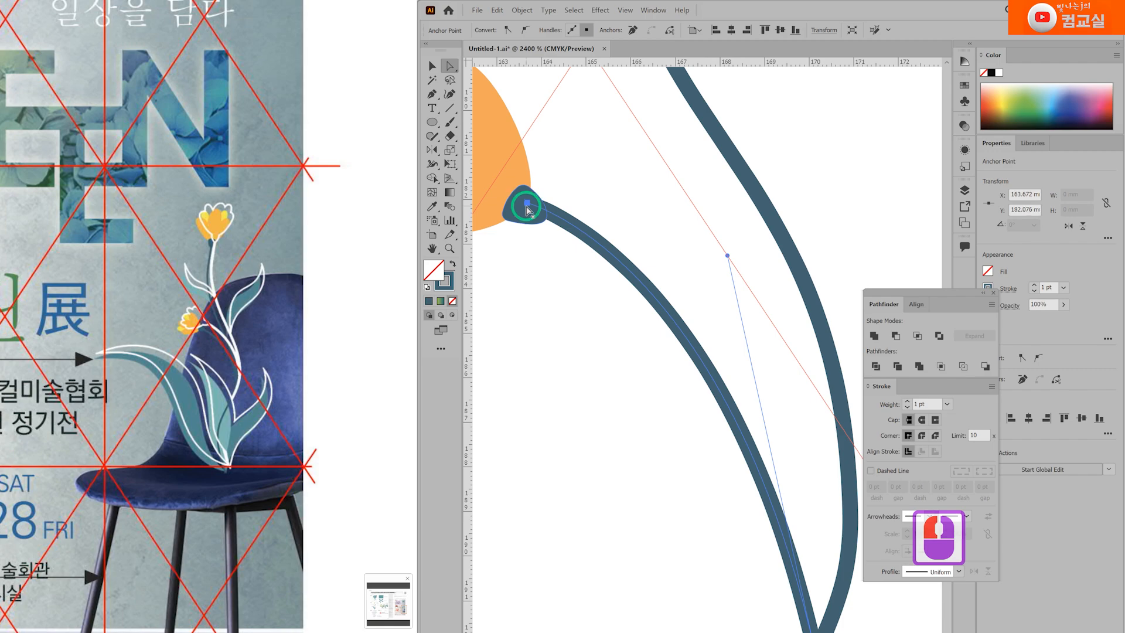
# Reshape the branch so it arches alongside the main stem, moving its lower anchor and curve handle to meet the stem's bend
pyautogui.scroll(-4, 573, 365)
pyautogui.scroll(-12, 152, 407)
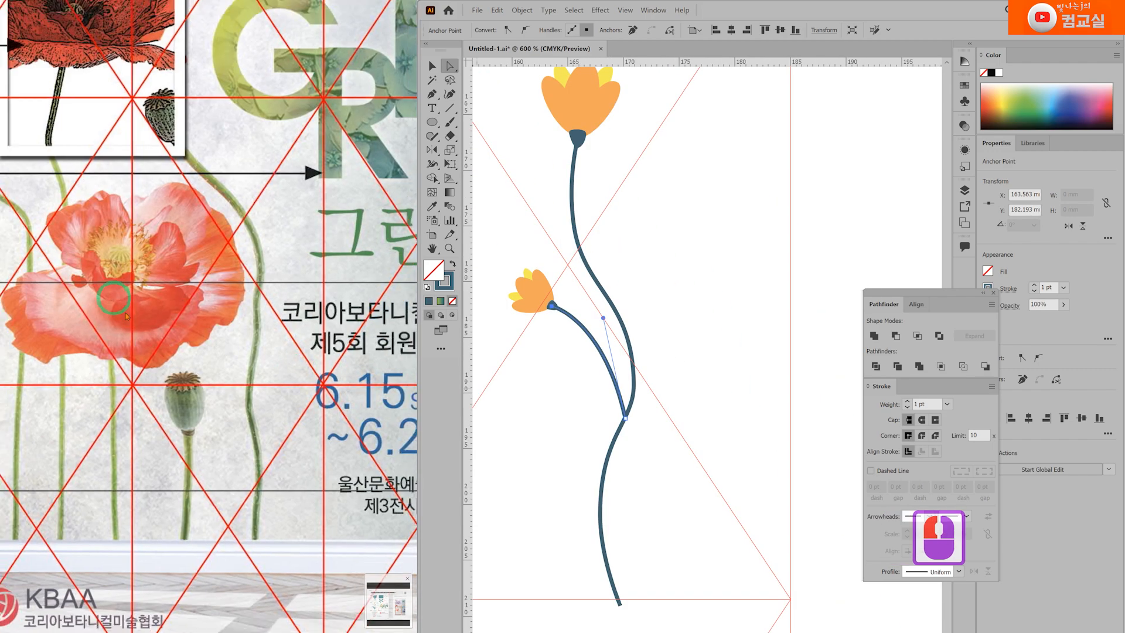
pyautogui.click(185, 289)
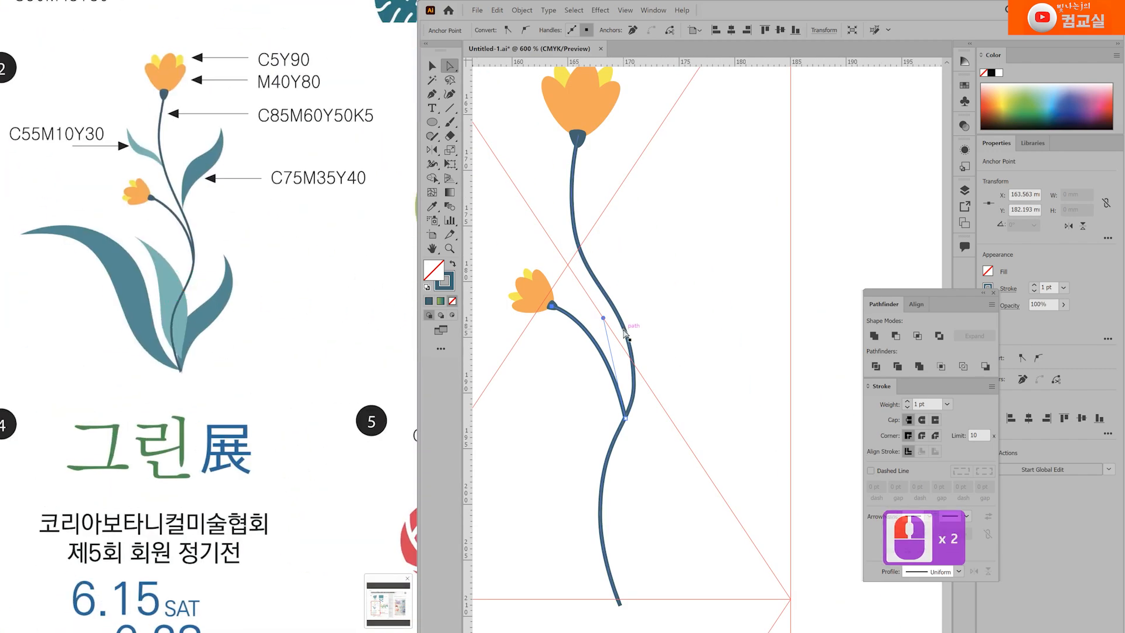
pyautogui.scroll(1, 594, 322)
pyautogui.moveTo(594, 319); pyautogui.dragTo(647, 332)
pyautogui.scroll(1, 639, 448)
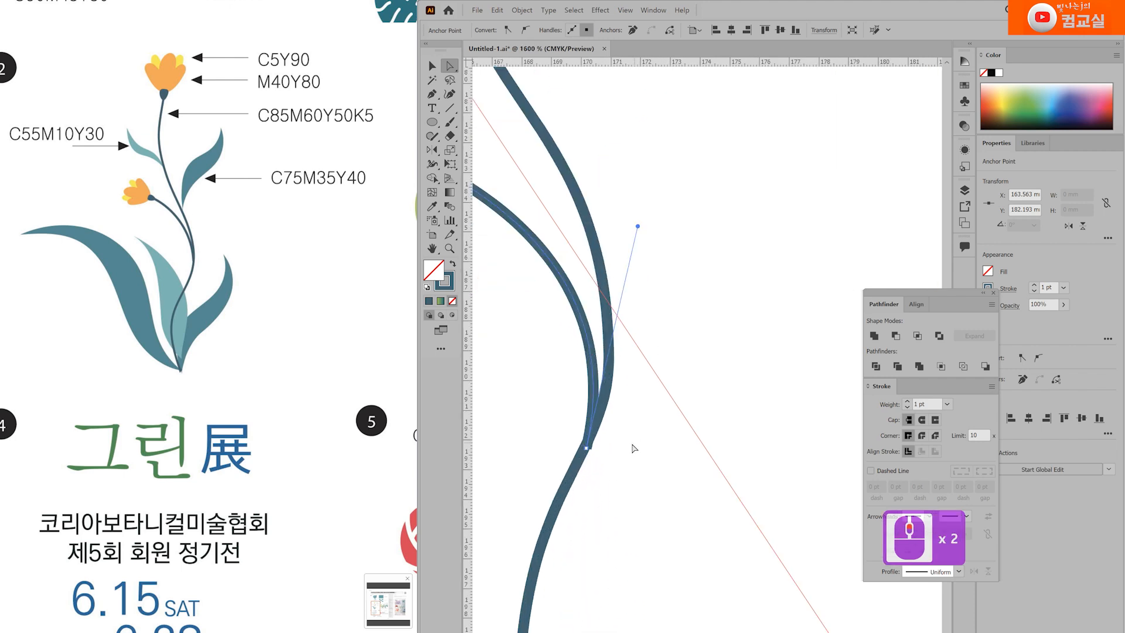
pyautogui.moveTo(587, 449); pyautogui.dragTo(594, 435)
pyautogui.moveTo(645, 209); pyautogui.dragTo(590, 230)
pyautogui.scroll(-3, 563, 169)
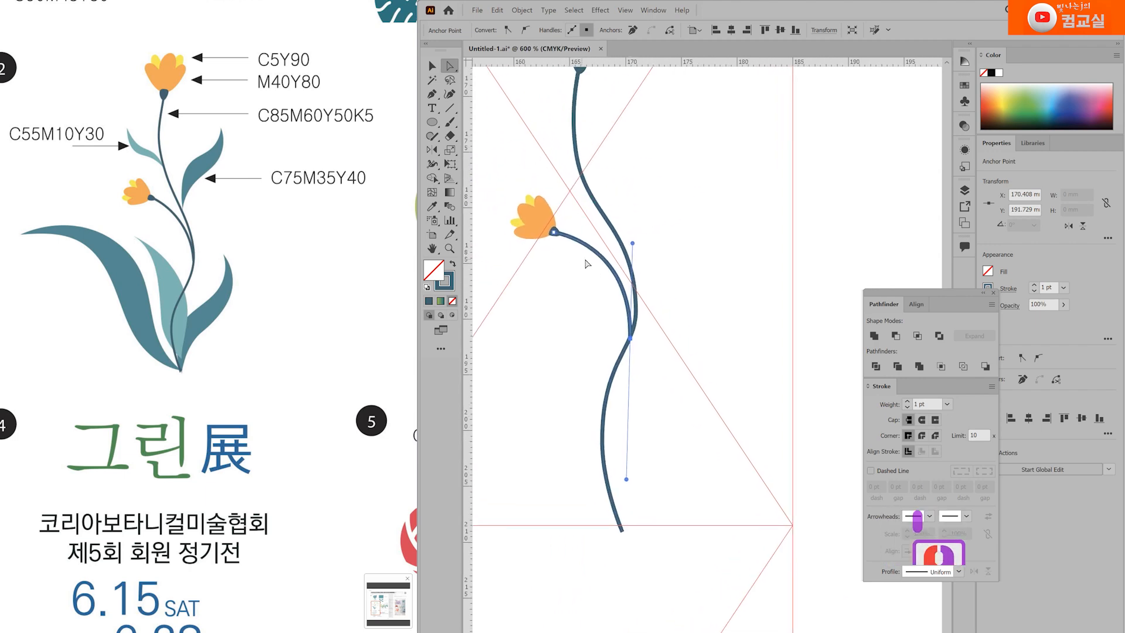
# Place the longest leaf at the main stem's base and scale it down to about 29 × 21 mm
pyautogui.click(576, 295)
pyautogui.scroll(-1, 579, 297)
pyautogui.moveTo(341, 452); pyautogui.dragTo(124, 335)
pyautogui.moveTo(344, 337); pyautogui.dragTo(205, 403)
pyautogui.scroll(-3, 744, 410)
pyautogui.scroll(2, 615, 448)
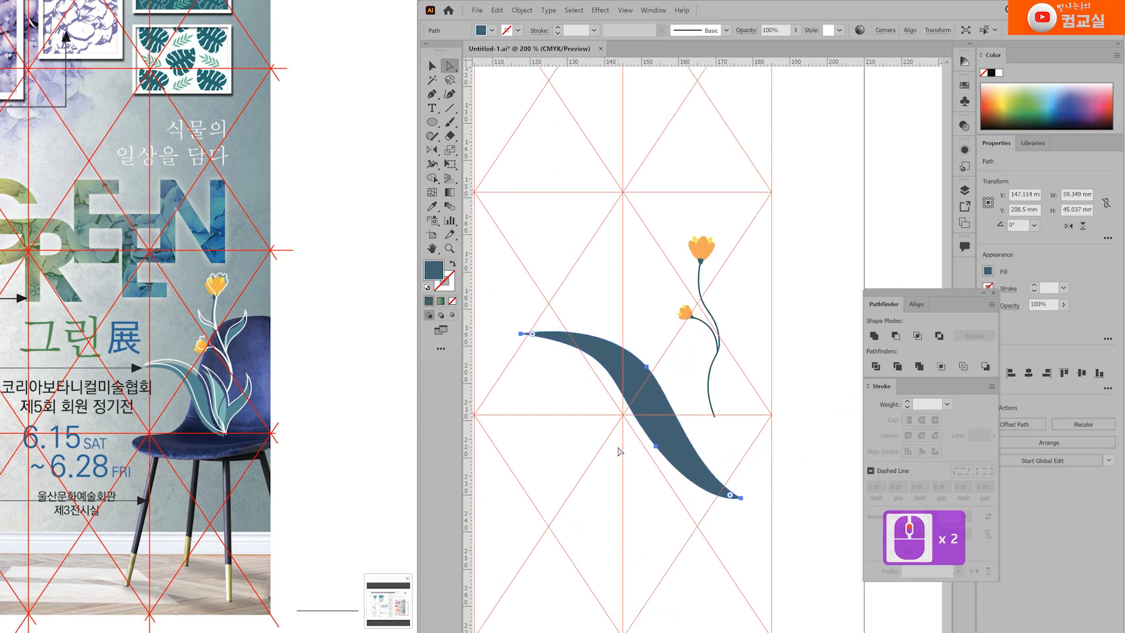
pyautogui.keyDown('ctrl'); pyautogui.click(595, 372); pyautogui.keyUp('ctrl')
pyautogui.moveTo(565, 333); pyautogui.dragTo(697, 345)
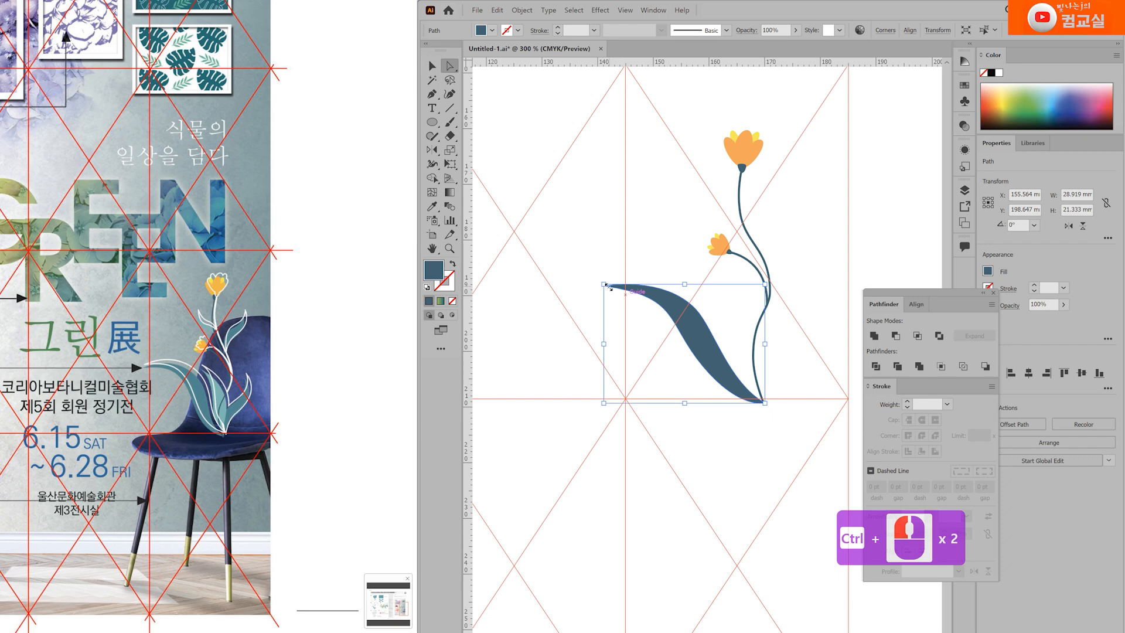
# Resize the longest leaf to about 26.5 × 23 mm and align its lower tip with the main stem's base
pyautogui.moveTo(616, 294); pyautogui.dragTo(615, 274)
pyautogui.click(829, 404)
pyautogui.scroll(2, 802, 403)
pyautogui.click(727, 423)
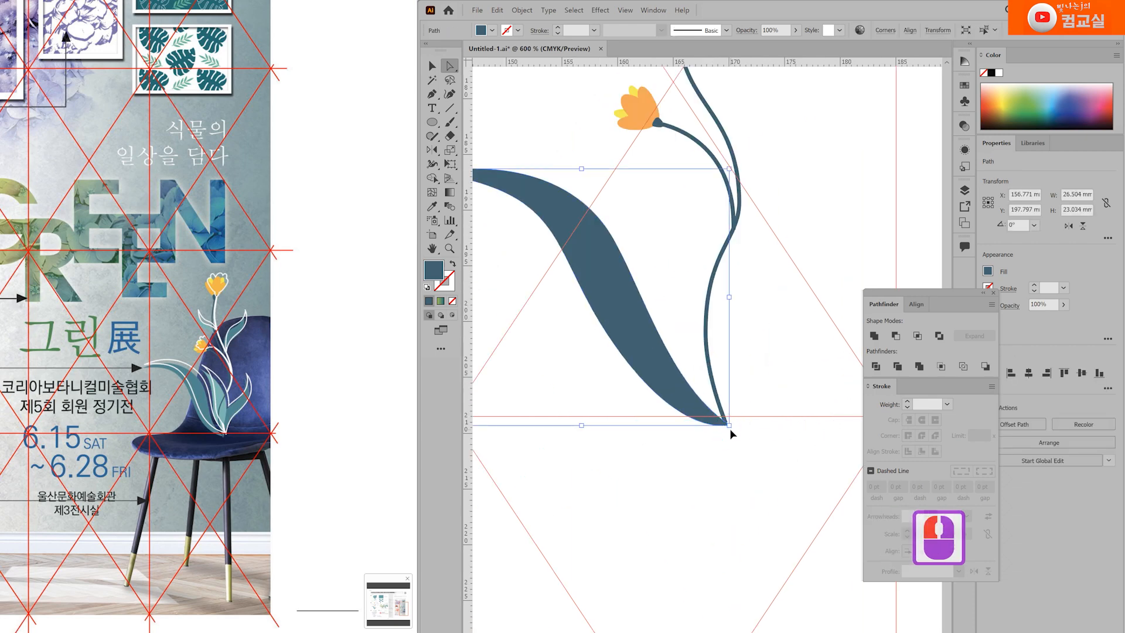
pyautogui.moveTo(721, 422); pyautogui.dragTo(726, 423)
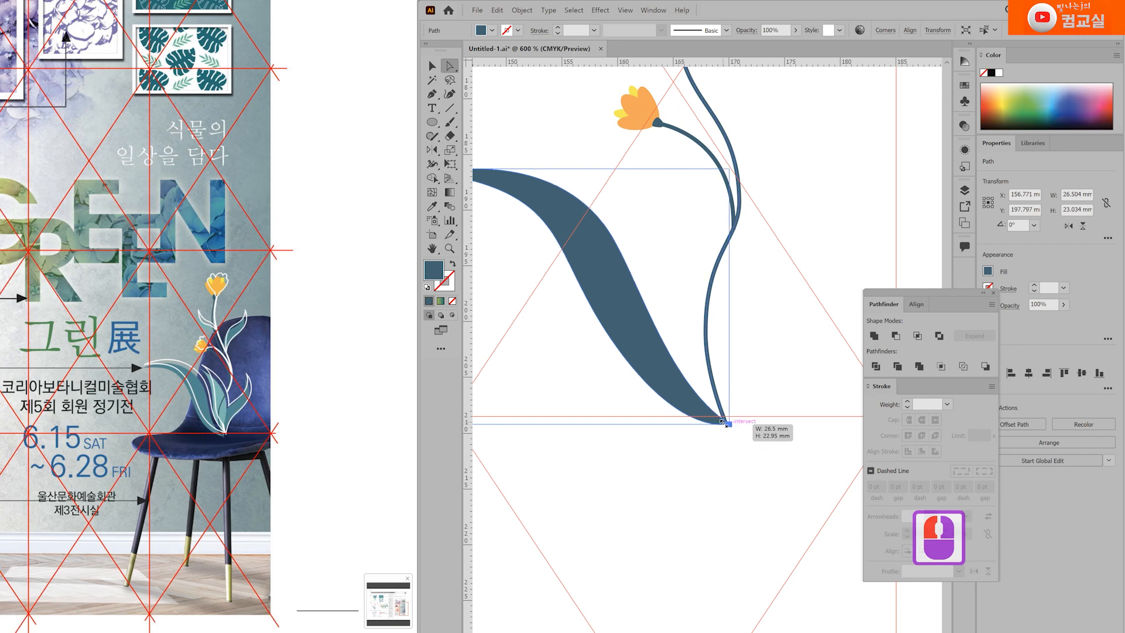
pyautogui.keyDown('ctrl'); pyautogui.click(762, 422); pyautogui.keyUp('ctrl')
pyautogui.scroll(-2, 764, 421)
pyautogui.scroll(-1, 764, 420)
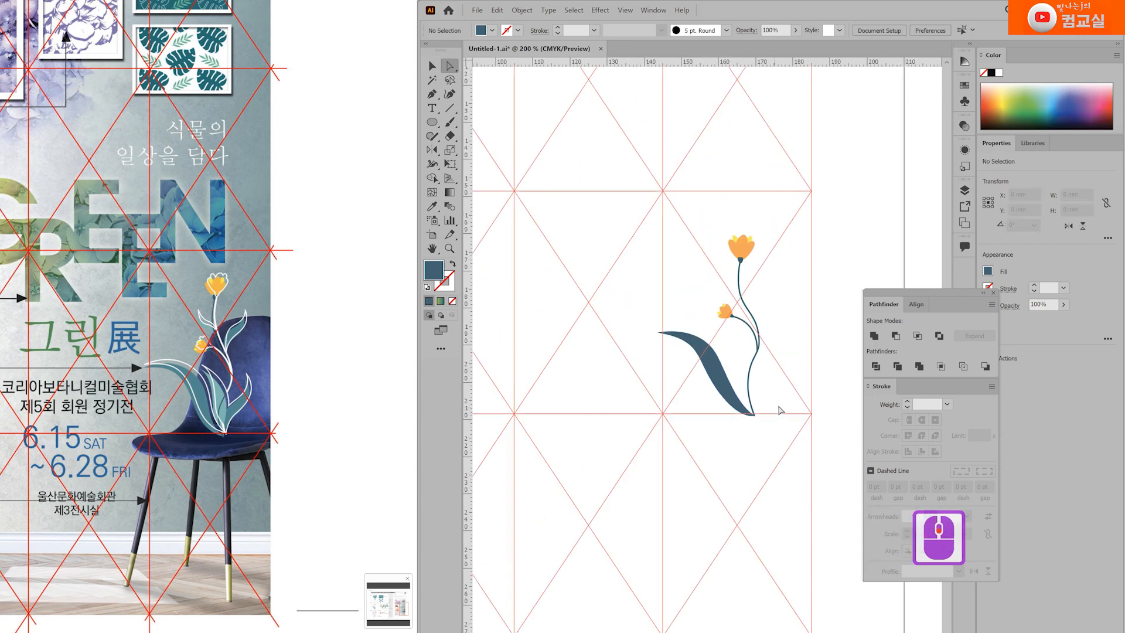
# Move two of the unscaled leaves next to the flower, one on each side of the main stem's upper part
pyautogui.moveTo(850, 300); pyautogui.dragTo(693, 256)
pyautogui.moveTo(899, 186); pyautogui.dragTo(595, 372)
pyautogui.scroll(-4, 595, 246)
pyautogui.scroll(2, 660, 269)
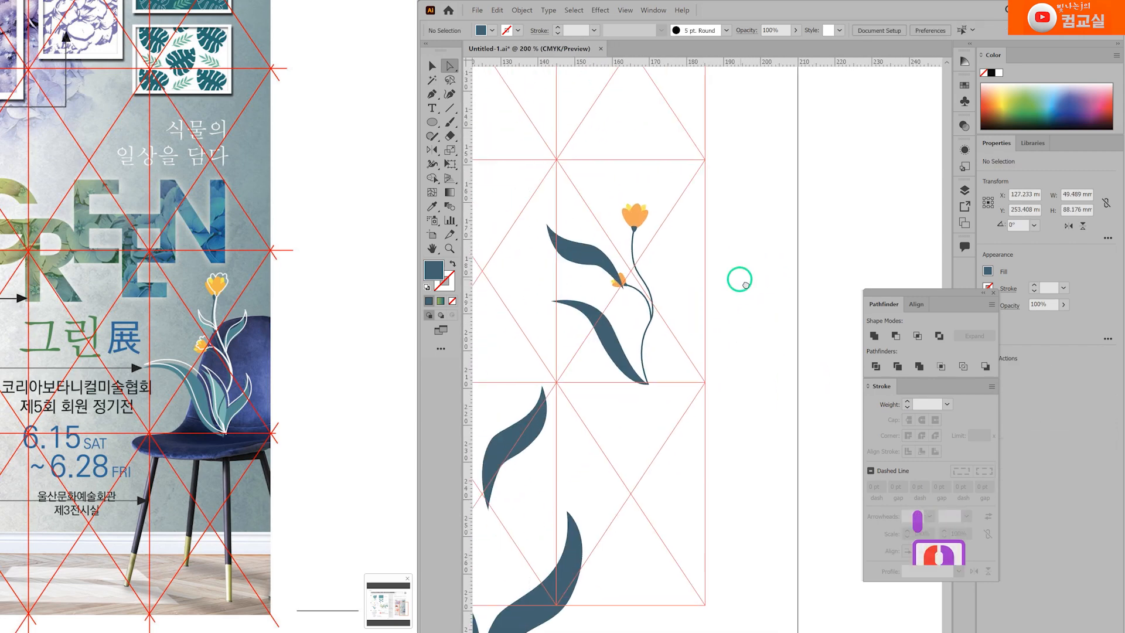
pyautogui.scroll(1, 736, 276)
pyautogui.click(539, 485)
pyautogui.moveTo(540, 486); pyautogui.dragTo(707, 320)
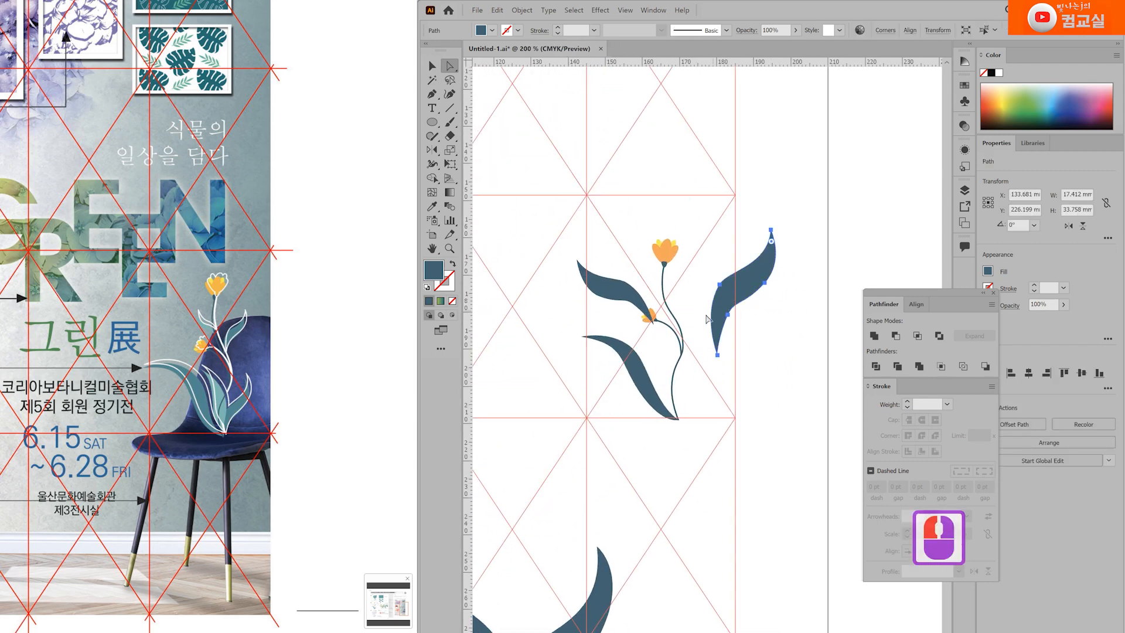
# Scale the upper-left leaf down to about 5 × 4.8 mm and attach its lower tip to the main stem above the small bloom
pyautogui.scroll(2, 613, 296)
pyautogui.press('v')
pyautogui.click(614, 298)
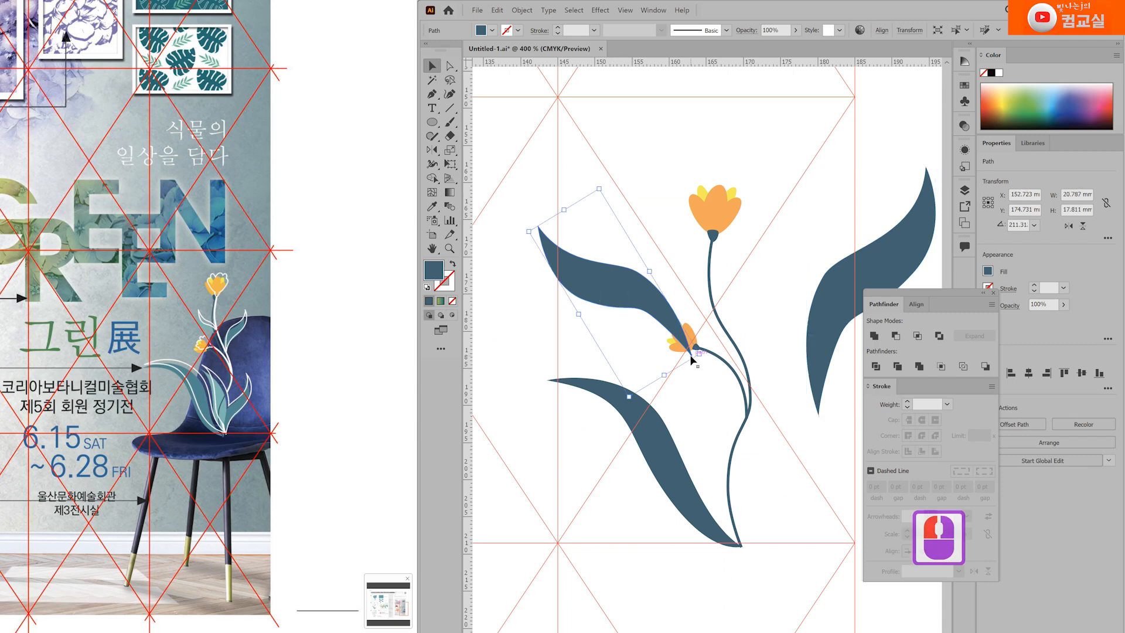
pyautogui.moveTo(698, 354); pyautogui.dragTo(617, 306)
pyautogui.moveTo(573, 271); pyautogui.dragTo(693, 284)
pyautogui.scroll(2, 722, 270)
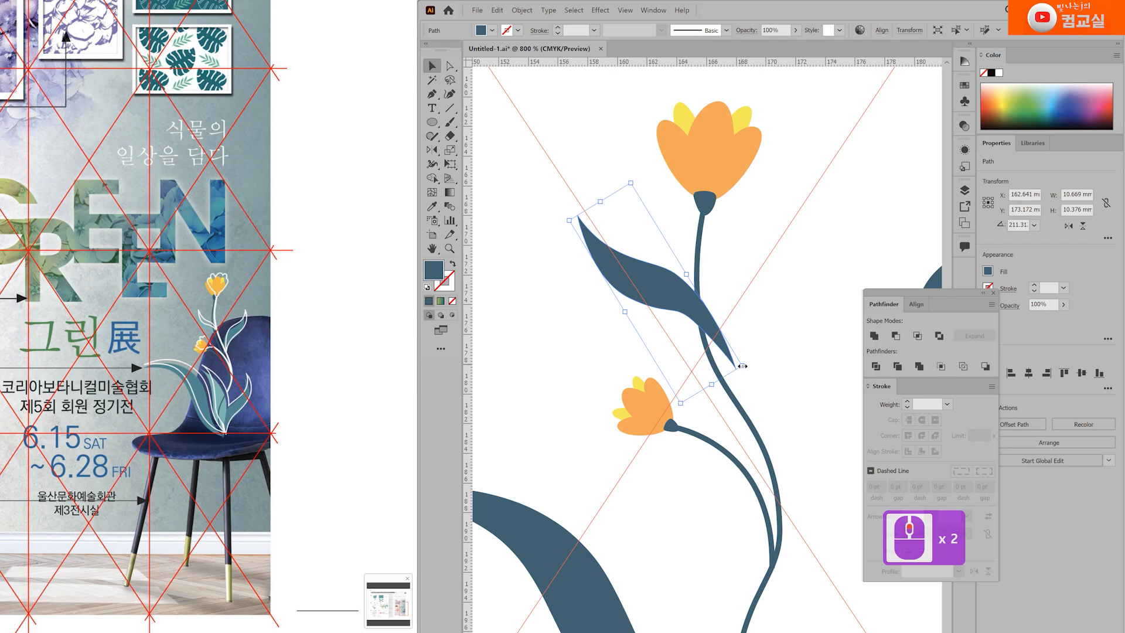
pyautogui.moveTo(741, 365); pyautogui.dragTo(705, 326)
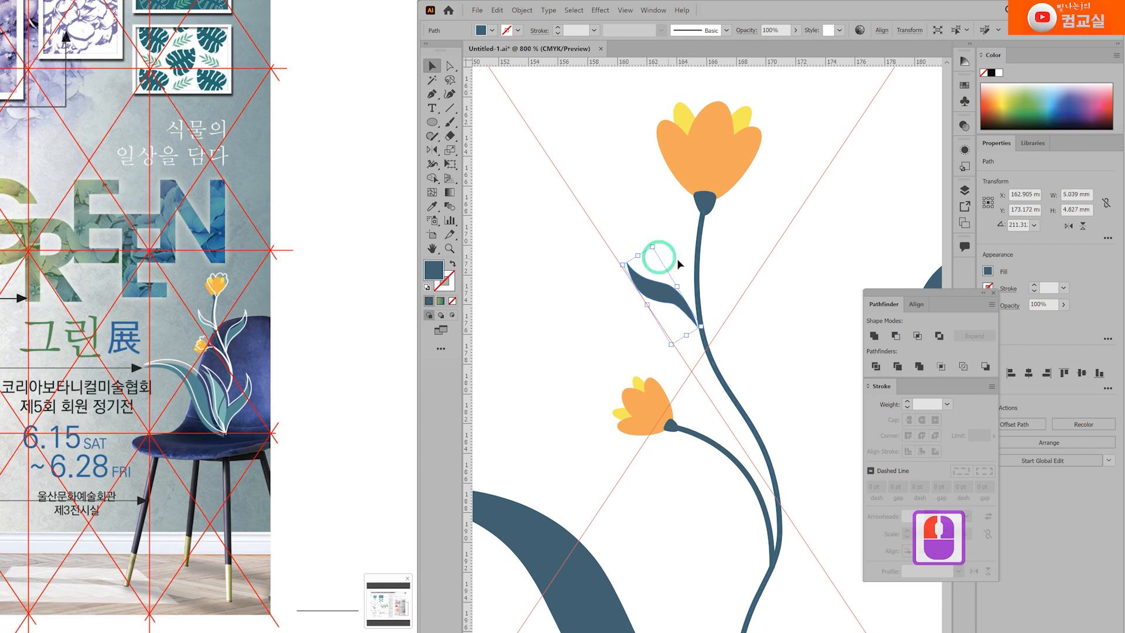
pyautogui.click(642, 256)
# Attach the upper-right leaf's lower tip to the main stem above the branch junction and scale the leaf to about 6.7 × 12.5 mm
pyautogui.scroll(-1, 754, 296)
pyautogui.moveTo(771, 361); pyautogui.dragTo(650, 293)
pyautogui.moveTo(714, 135); pyautogui.dragTo(651, 270)
pyautogui.scroll(1, 615, 363)
pyautogui.moveTo(588, 351)
pyautogui.mouseDown()
pyautogui.moveTo(586, 319)
pyautogui.moveTo(589, 339)
pyautogui.mouseUp()
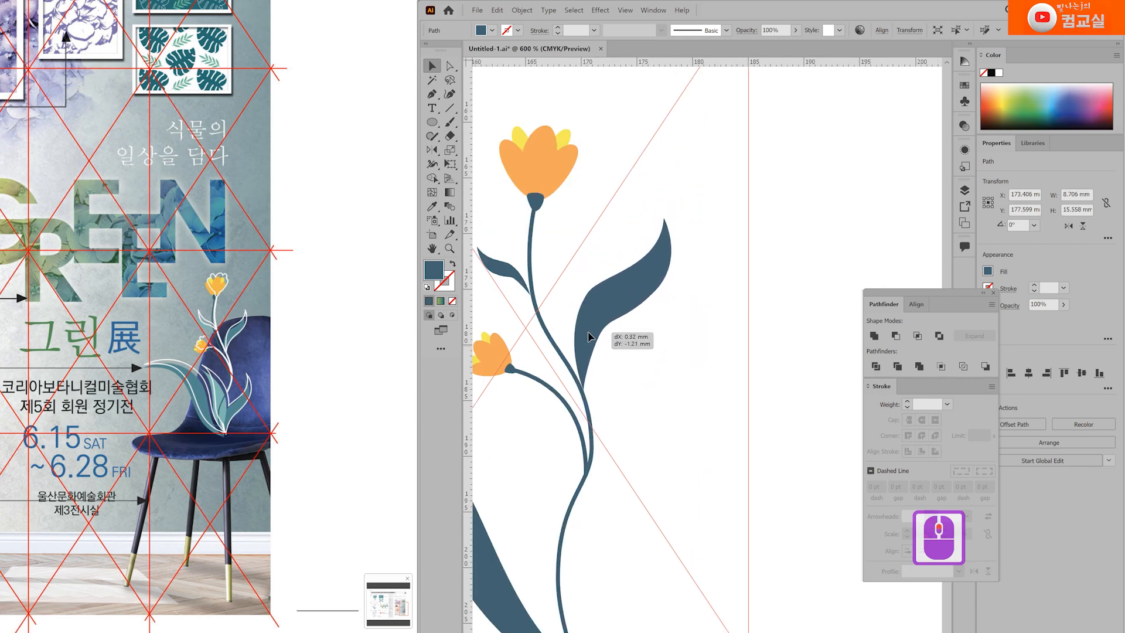
pyautogui.moveTo(672, 221); pyautogui.dragTo(648, 253)
# Bring another leaf to the right of the main stem's base and scale it down to about 12.5 × 25.5 mm
pyautogui.scroll(-4, 691, 414)
pyautogui.moveTo(620, 598); pyautogui.dragTo(762, 354)
pyautogui.scroll(3, 742, 408)
pyautogui.moveTo(845, 205); pyautogui.dragTo(721, 420)
pyautogui.moveTo(714, 505); pyautogui.dragTo(598, 431)
pyautogui.scroll(1, 653, 519)
pyautogui.moveTo(684, 253); pyautogui.dragTo(656, 324)
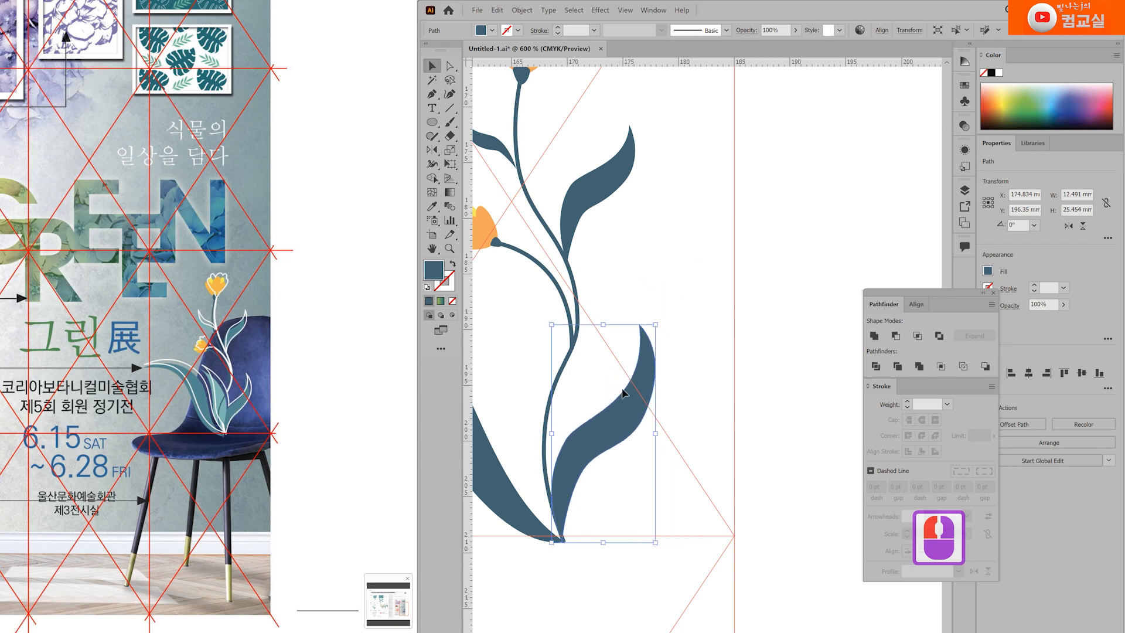
# Shrink the lower-right leaf further and align its lower tip with the main stem's base
pyautogui.scroll(1, 548, 505)
pyautogui.moveTo(580, 515); pyautogui.dragTo(587, 509)
pyautogui.moveTo(699, 260); pyautogui.dragTo(681, 279)
pyautogui.doubleClick(715, 472)
pyautogui.scroll(-2, 716, 473)
pyautogui.scroll(1, 706, 329)
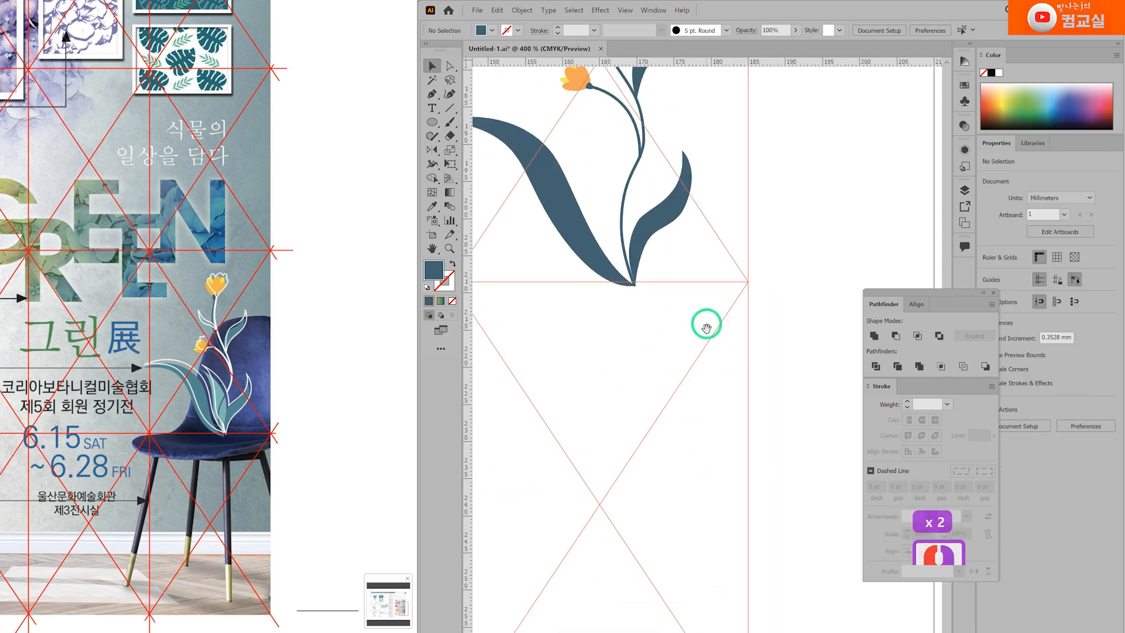
# Position the last leaf between the longest leaf and the main stem and scale it down to about 10.4 × 20.3 mm
pyautogui.scroll(-4, 689, 415)
pyautogui.moveTo(586, 522); pyautogui.dragTo(675, 368)
pyautogui.scroll(4, 698, 330)
pyautogui.moveTo(648, 279); pyautogui.dragTo(569, 447)
pyautogui.moveTo(538, 537); pyautogui.dragTo(578, 494)
pyautogui.scroll(2, 612, 454)
pyautogui.moveTo(667, 350)
pyautogui.mouseDown()
pyautogui.moveTo(648, 359)
pyautogui.moveTo(658, 358)
pyautogui.mouseUp()
pyautogui.moveTo(563, 397); pyautogui.dragTo(567, 403)
pyautogui.moveTo(620, 568)
pyautogui.mouseDown()
pyautogui.moveTo(615, 545)
pyautogui.moveTo(622, 570)
pyautogui.mouseUp()
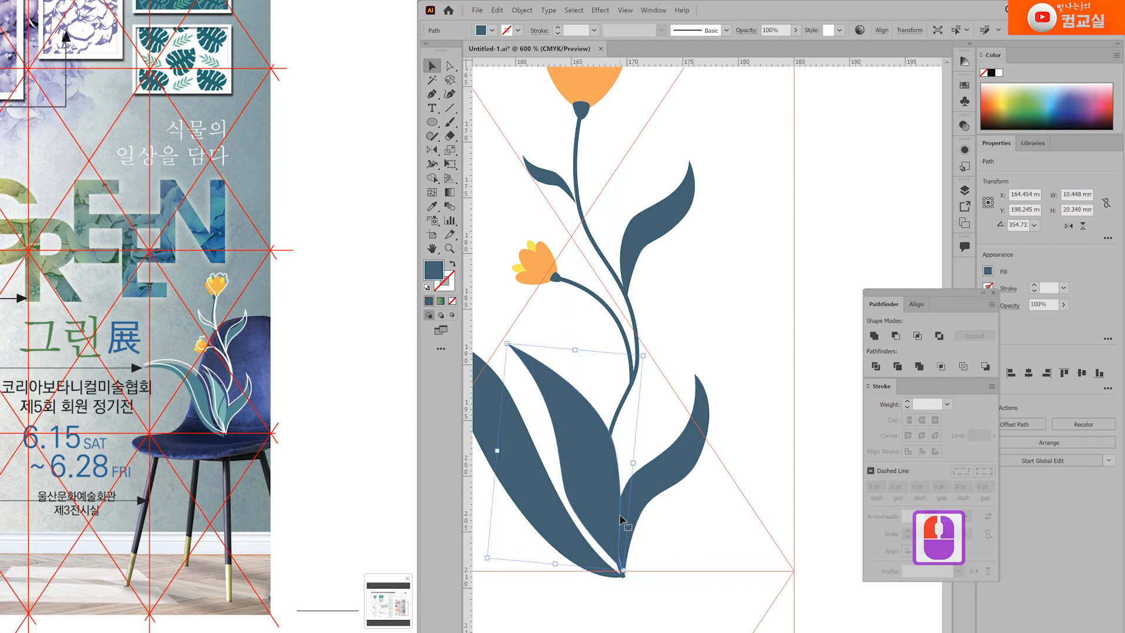
# Fine-tune the inner leaf to about 10.4 × 20 mm with its lower tip at the stem's base
pyautogui.scroll(1, 614, 562)
pyautogui.moveTo(626, 578); pyautogui.dragTo(631, 580)
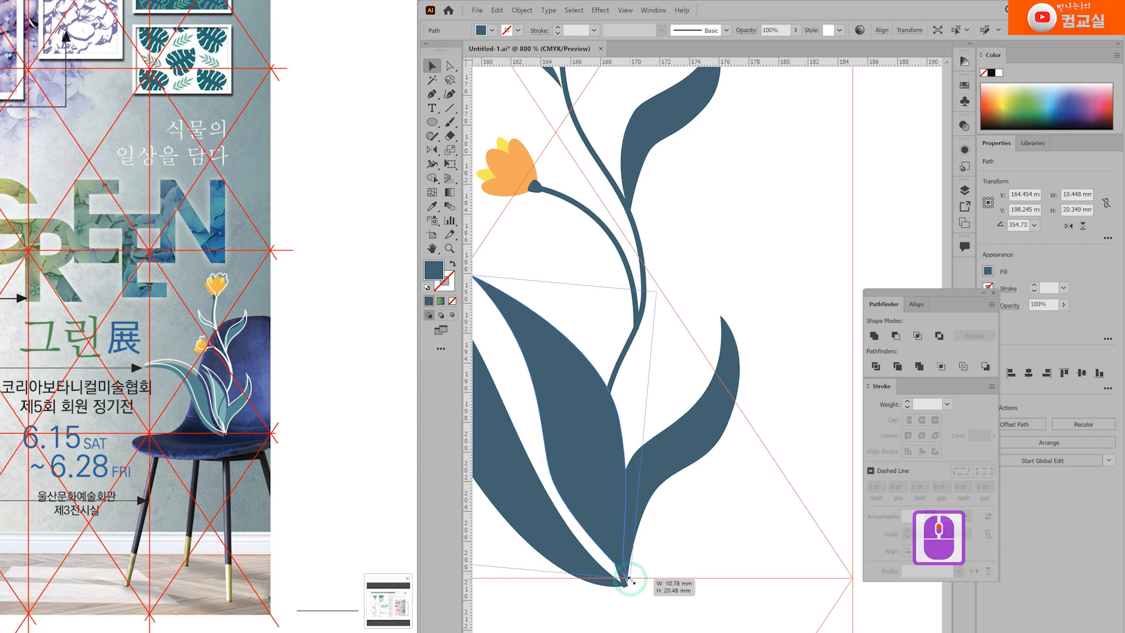
pyautogui.moveTo(657, 296); pyautogui.dragTo(652, 299)
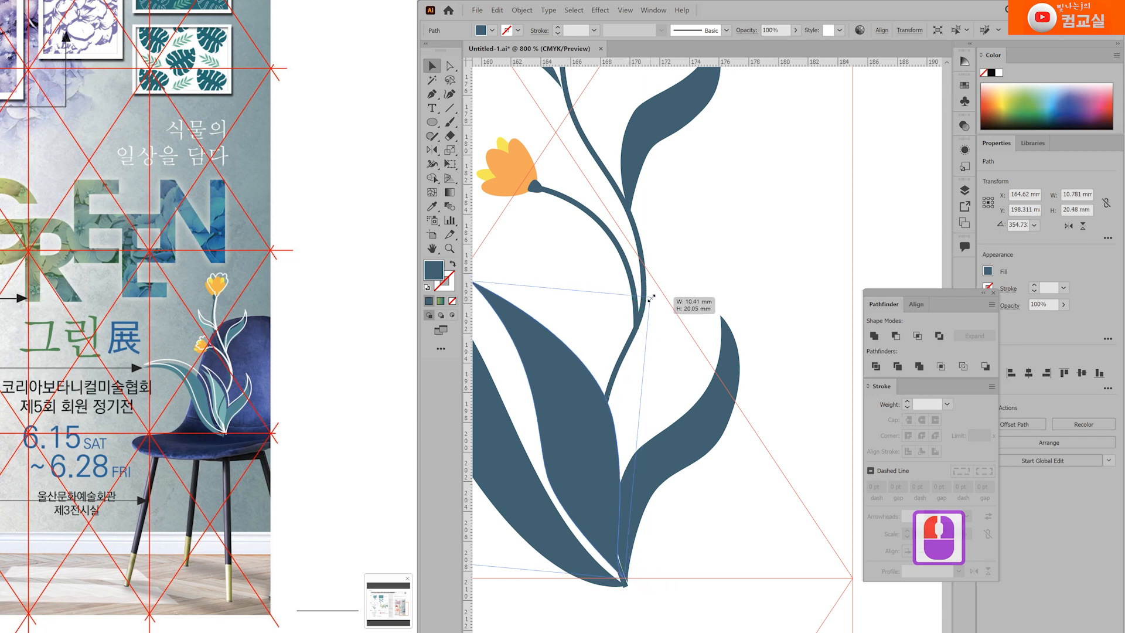
pyautogui.scroll(-2, 638, 394)
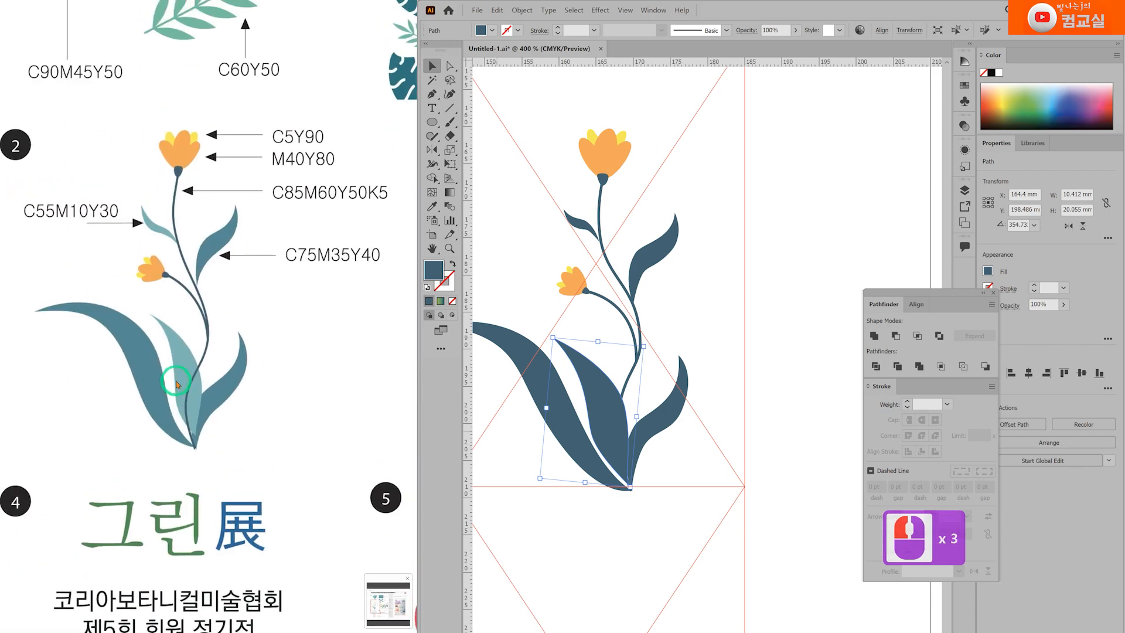
# Fill the upper-right, longest and lower-right leaves with C75 M35 Y40 K0
pyautogui.click(703, 291)
pyautogui.hscroll(-2, 686, 296)
pyautogui.click(698, 254)
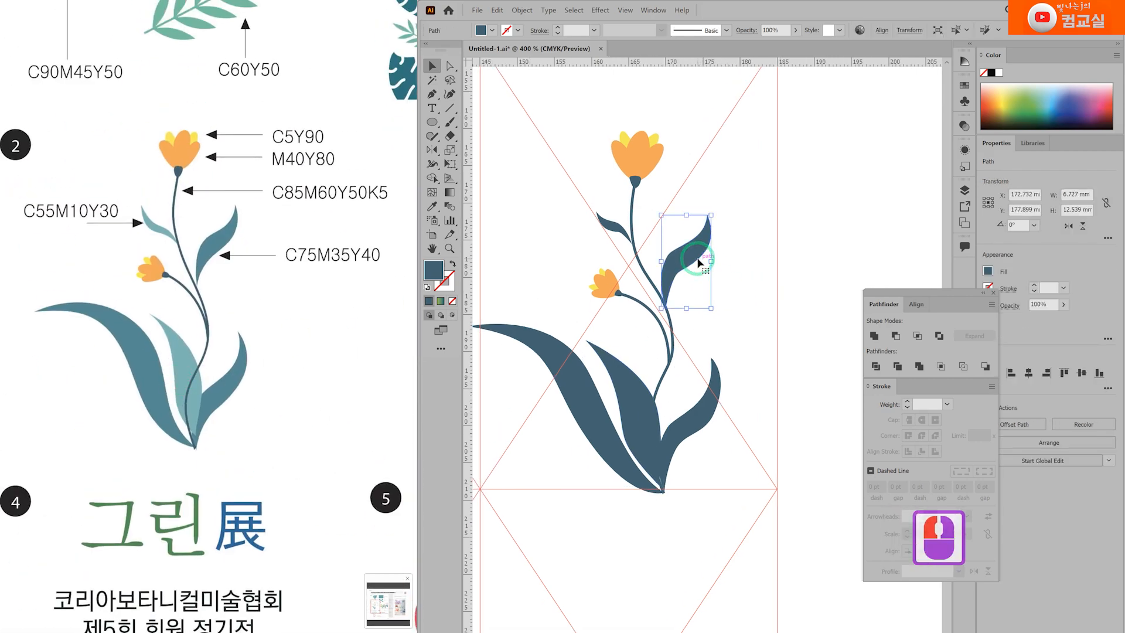
pyautogui.keyDown('shift'); pyautogui.click(577, 380); pyautogui.keyUp('shift')
pyautogui.keyDown('shift'); pyautogui.click(719, 400); pyautogui.keyUp('shift')
pyautogui.doubleClick(434, 270)
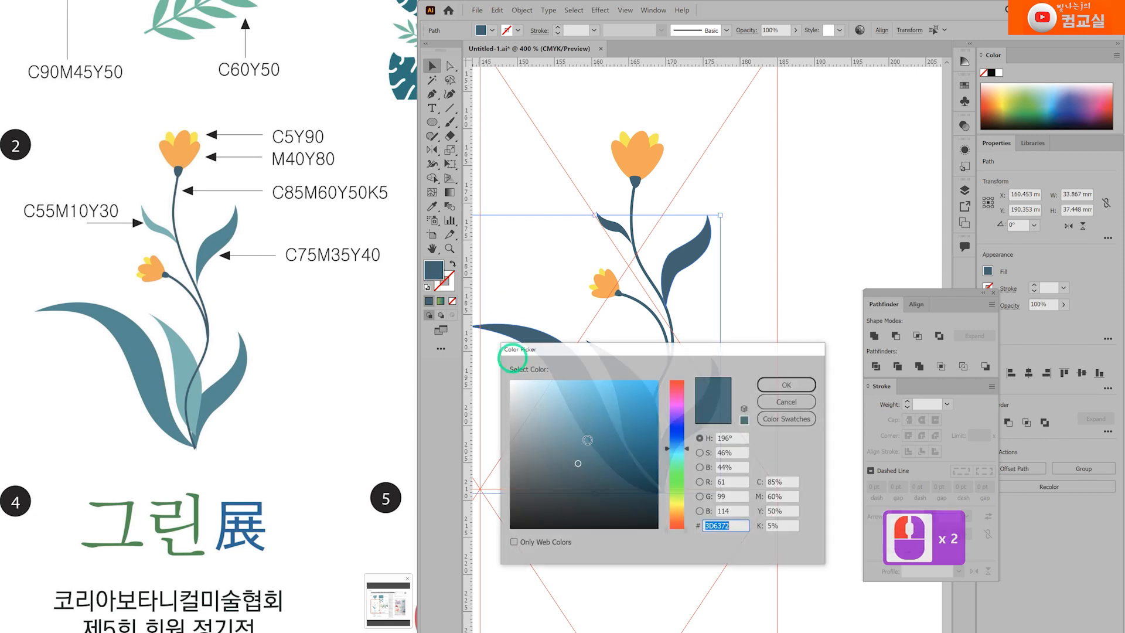
pyautogui.doubleClick(776, 482)
pyautogui.write('75')
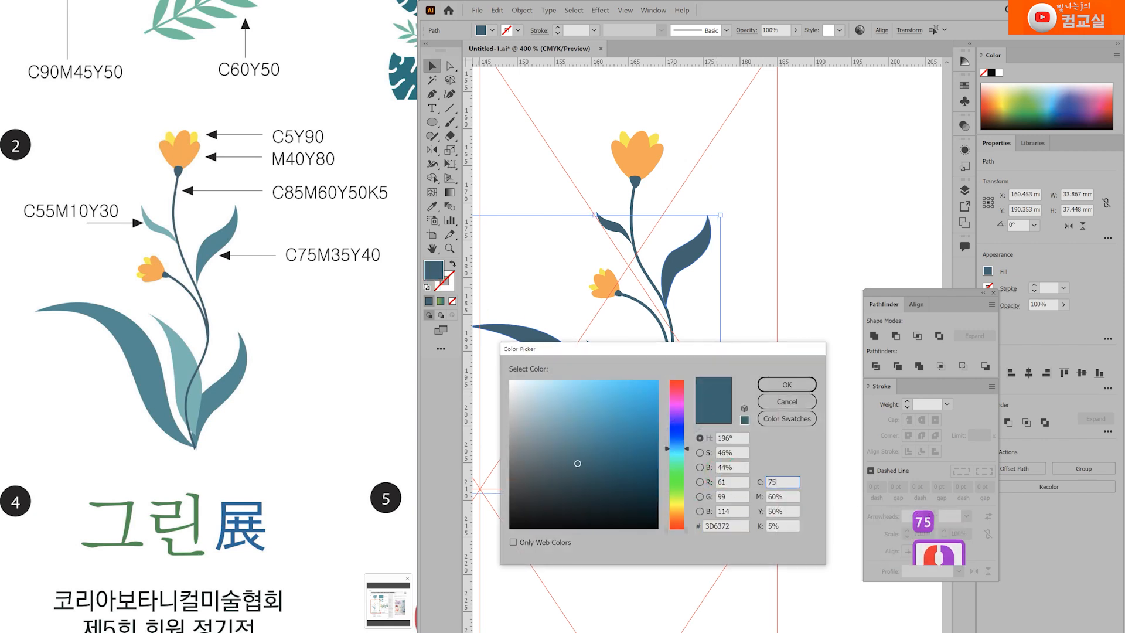
pyautogui.press('Tab')
pyautogui.write('35')
pyautogui.press('Tab')
pyautogui.write('40')
pyautogui.press('Tab')
pyautogui.write('0')
pyautogui.press('Return')
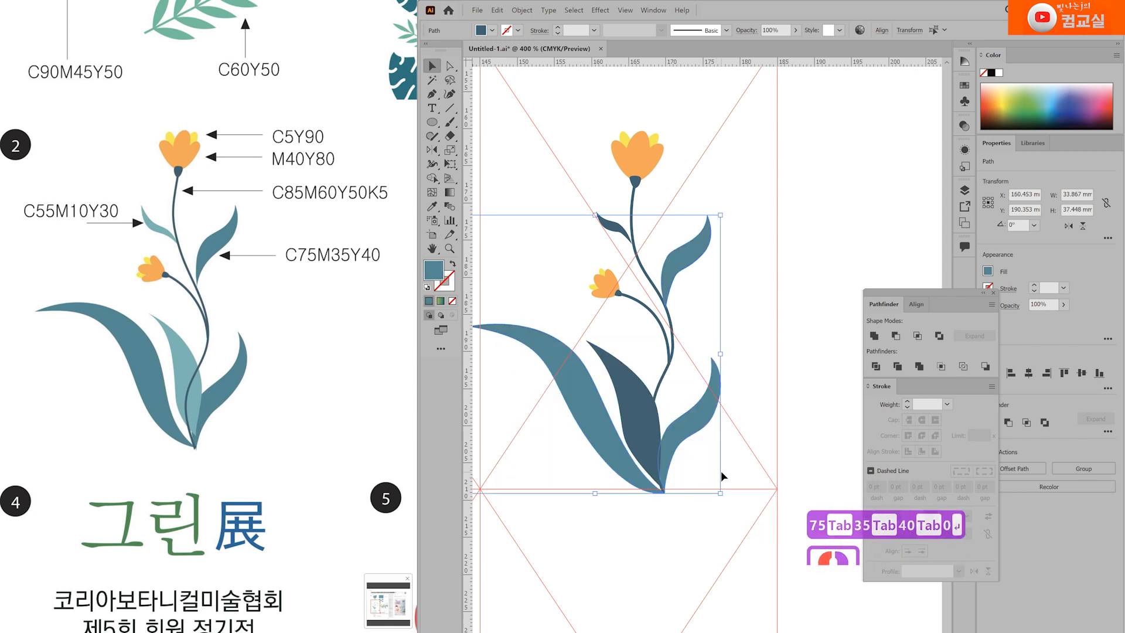
# Fill the inner lower leaf and the small upper-left leaf with C55 M10 Y30 K0
pyautogui.click(643, 410)
pyautogui.keyDown('shift'); pyautogui.click(621, 235); pyautogui.keyUp('shift')
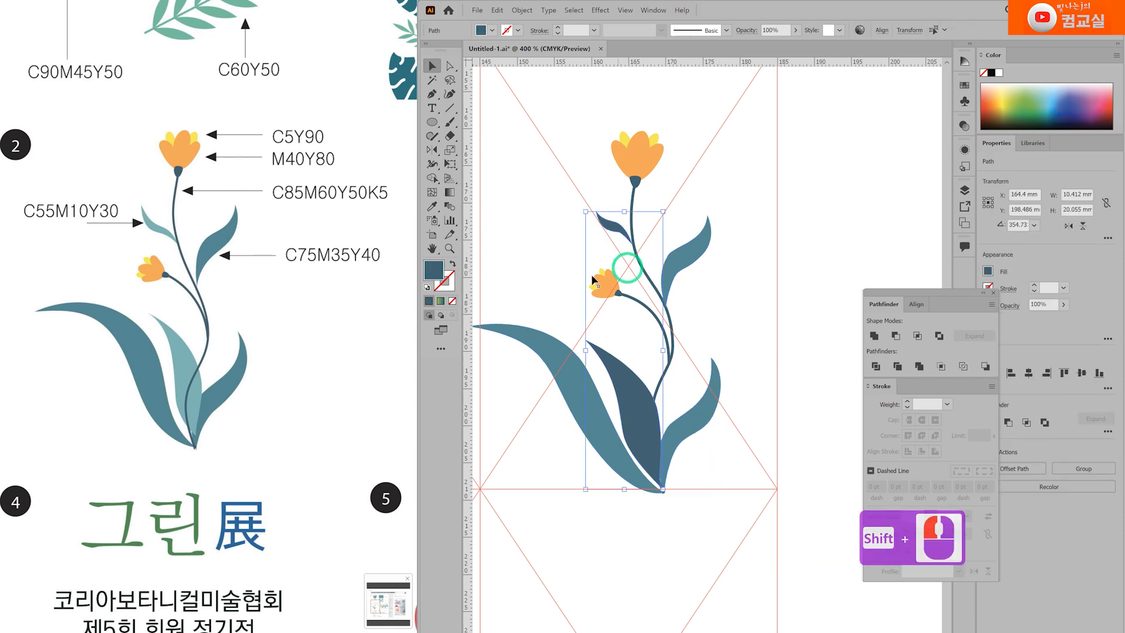
pyautogui.doubleClick(437, 270)
pyautogui.doubleClick(777, 482)
pyautogui.write('55')
pyautogui.press('Tab')
pyautogui.write('10')
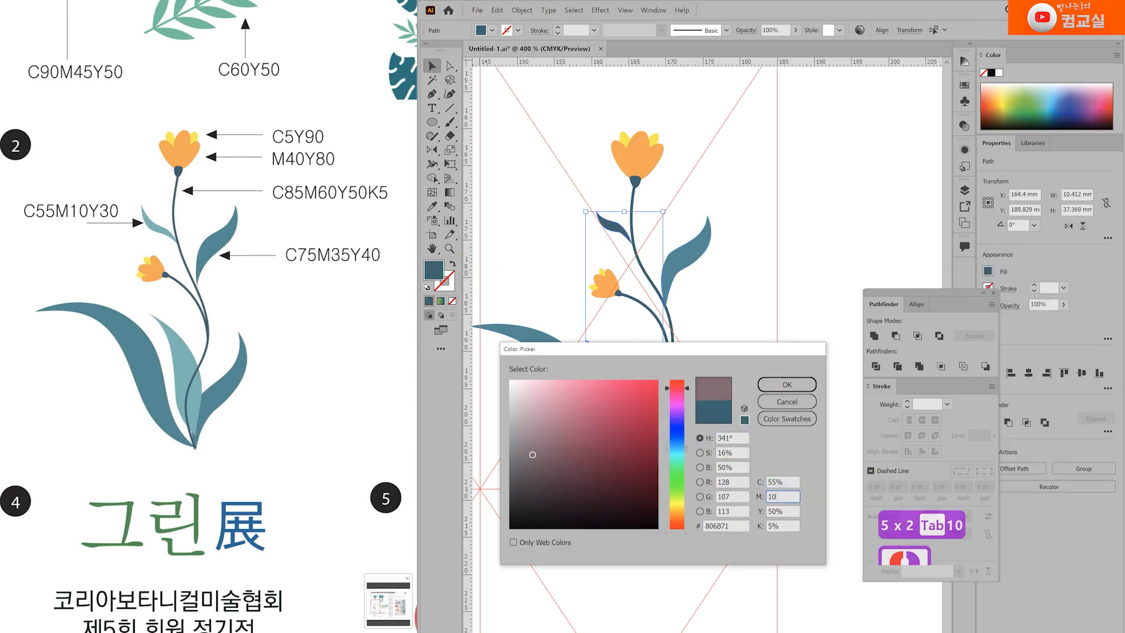
pyautogui.press('Tab')
pyautogui.write('30')
pyautogui.press('Tab')
pyautogui.write('0')
pyautogui.press('Return')
pyautogui.click(744, 334)
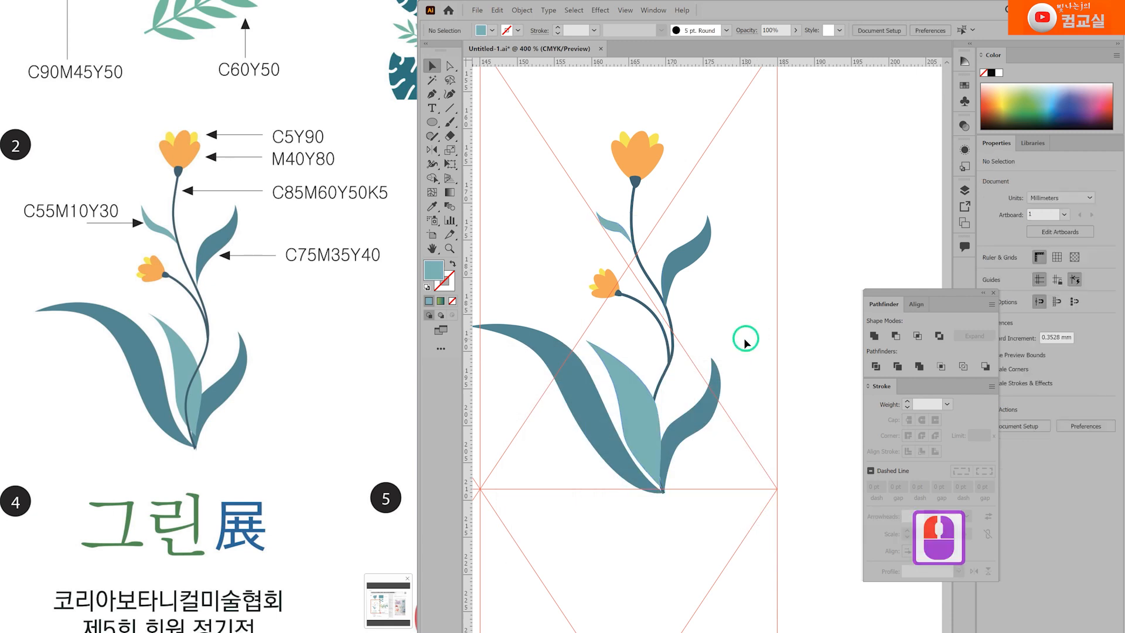
# Bring the main stem and the branch to the front of the leaves
pyautogui.scroll(2, 626, 345)
pyautogui.keyDown('shift'); pyautogui.click(636, 320); pyautogui.keyUp('shift')
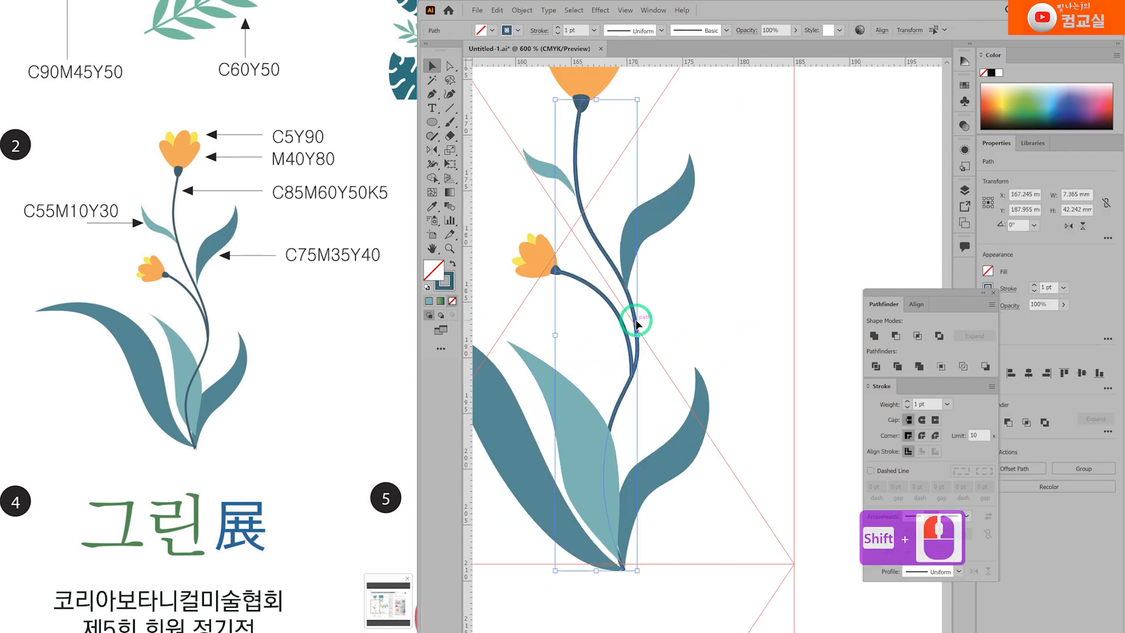
pyautogui.hotkey('ctrl', 'shift', ']')
# Raise the inner leaf's lower tip anchor along the stem and adjust its left-edge anchor to refine the leaf's outline
pyautogui.press('a')
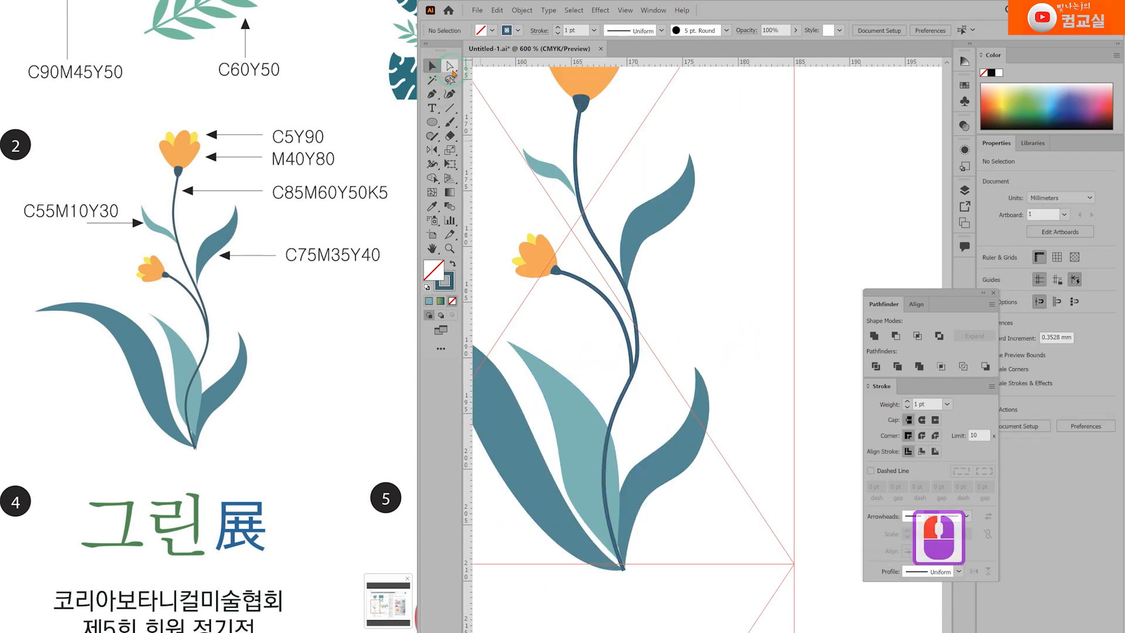
pyautogui.scroll(2, 628, 535)
pyautogui.click(627, 534)
pyautogui.scroll(2, 627, 534)
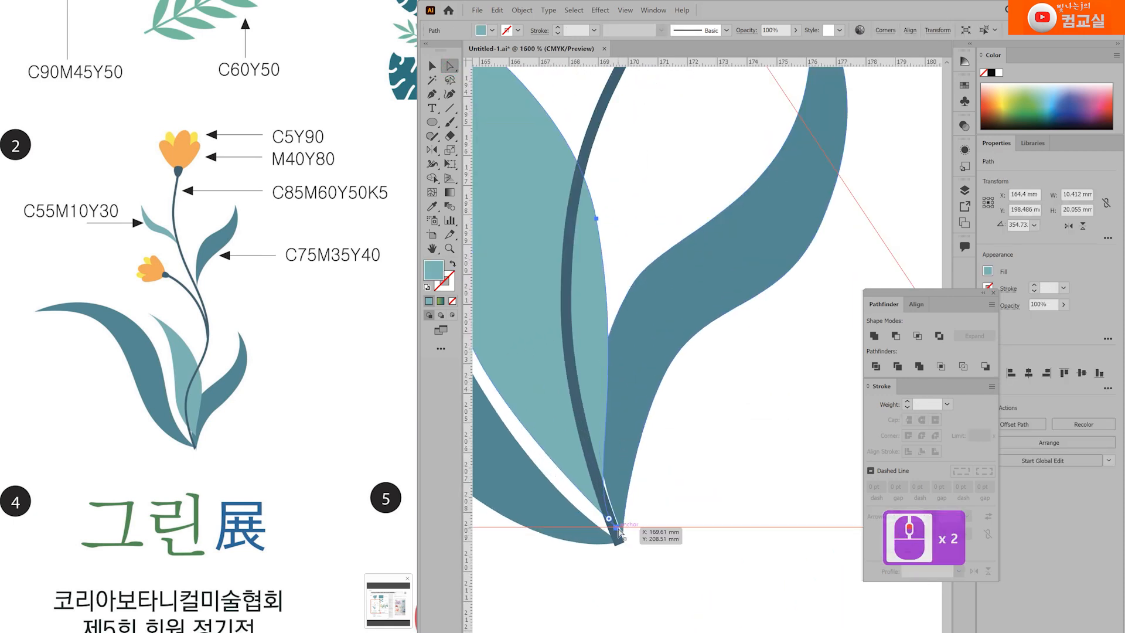
pyautogui.moveTo(619, 531); pyautogui.dragTo(614, 505)
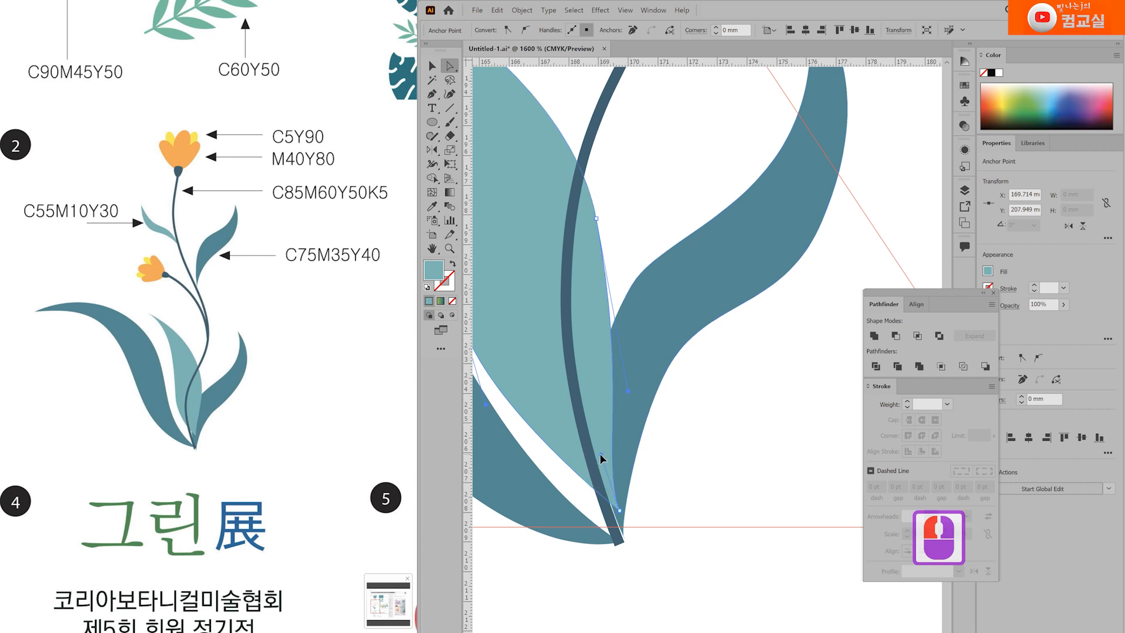
pyautogui.scroll(-2, 584, 427)
pyautogui.moveTo(519, 363); pyautogui.dragTo(527, 371)
pyautogui.moveTo(543, 303); pyautogui.dragTo(639, 350)
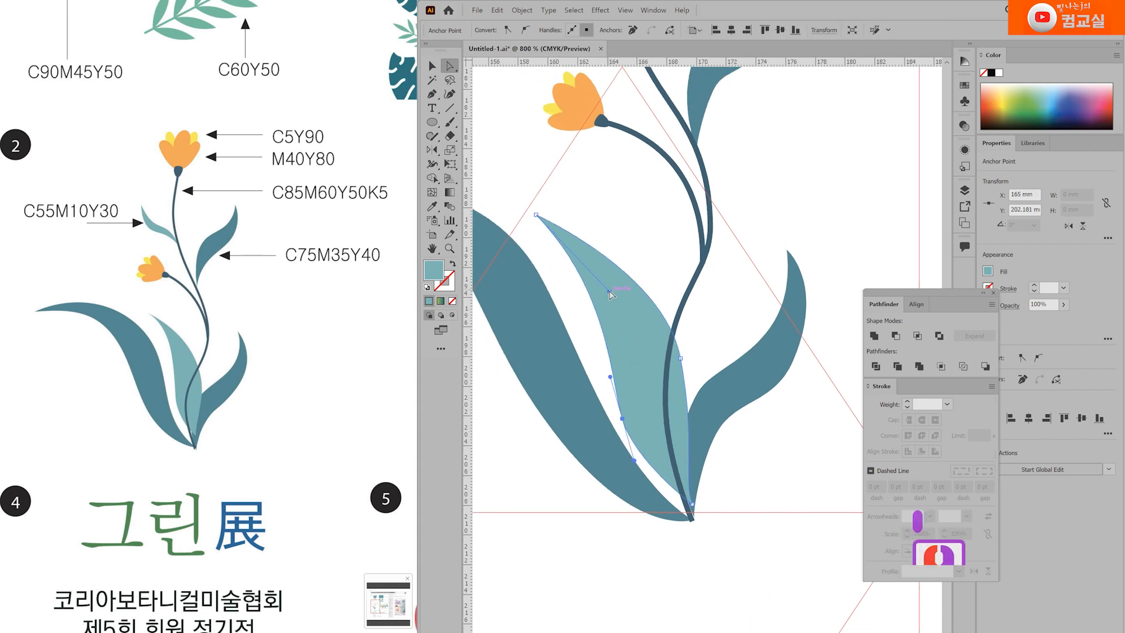
# Raise the anchor on the lower edge of the upper-right leaf slightly to refine its curve
pyautogui.click(756, 158)
pyautogui.scroll(1, 592, 277)
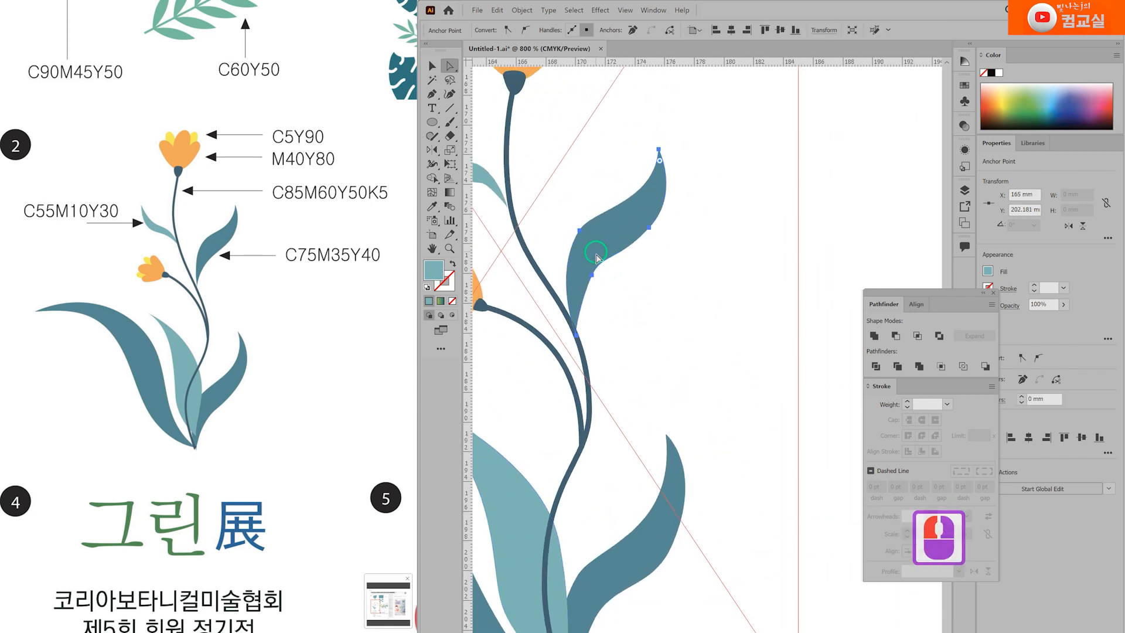
pyautogui.click(592, 277)
pyautogui.moveTo(592, 277); pyautogui.dragTo(595, 259)
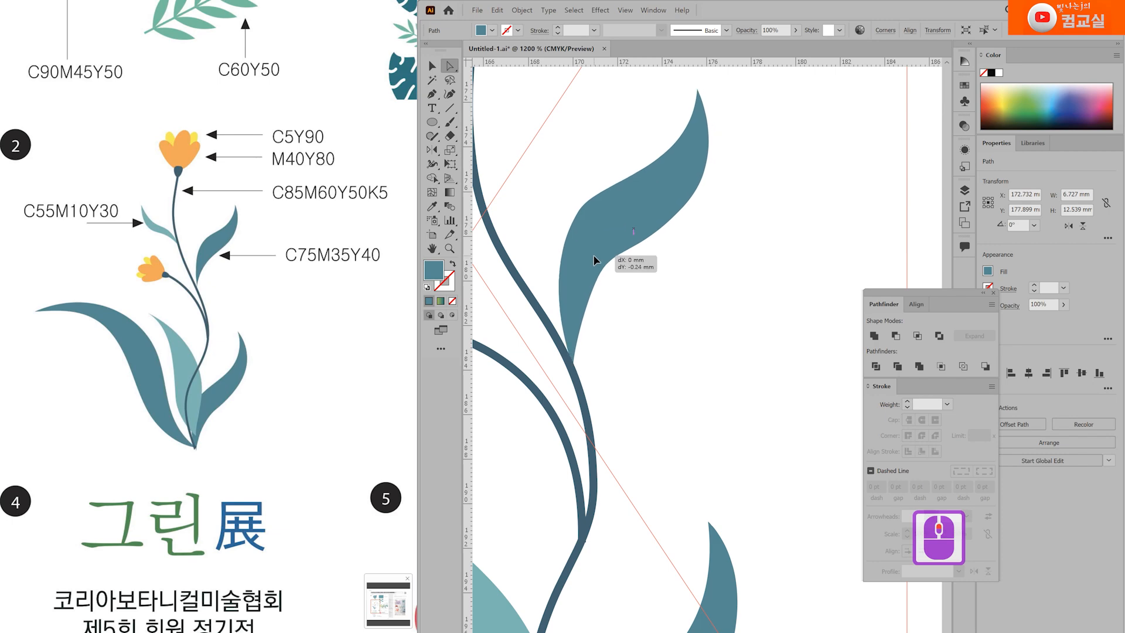
# Pull the small upper-left leaf's tip anchor up and outward to lengthen the point, and refine its outline
pyautogui.scroll(-3, 600, 239)
pyautogui.scroll(3, 568, 200)
pyautogui.moveTo(527, 193); pyautogui.dragTo(519, 177)
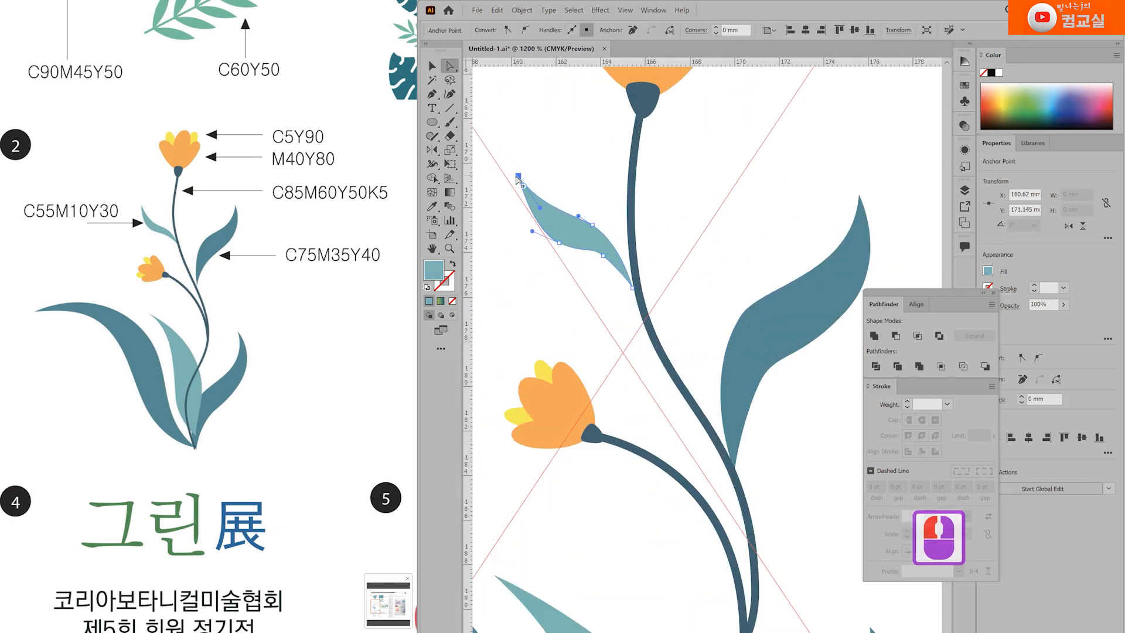
pyautogui.scroll(2, 640, 282)
pyautogui.click(620, 291)
pyautogui.keyDown('ctrl'); pyautogui.click(608, 261); pyautogui.keyUp('ctrl')
pyautogui.scroll(-2, 648, 293)
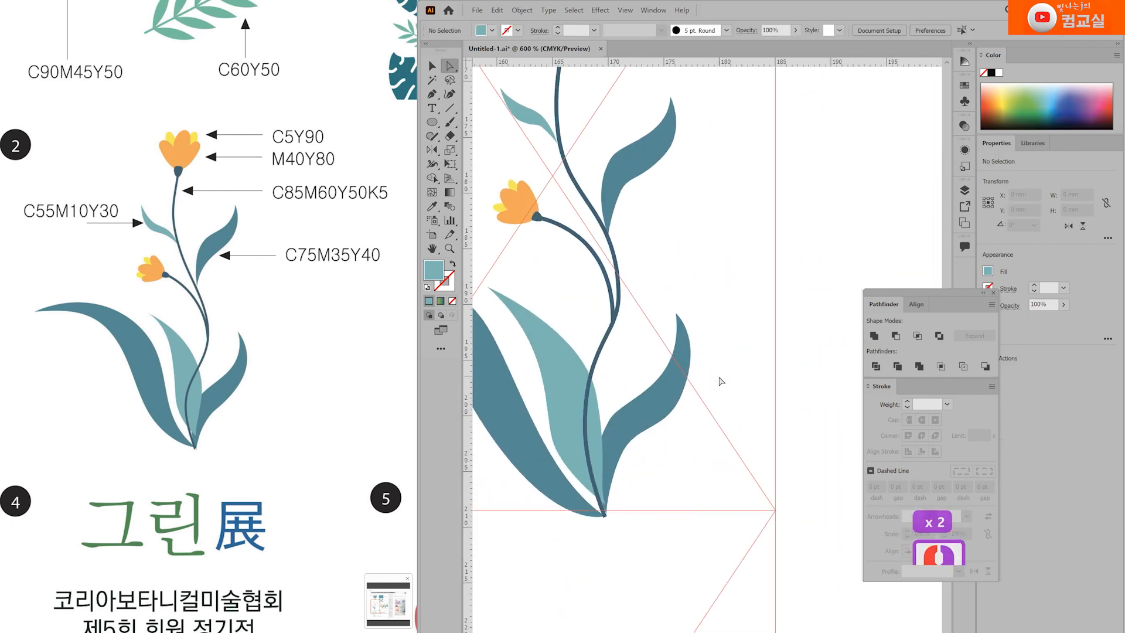
# Move the lower-right leaf's edge anchor slightly upward to smooth its outline
pyautogui.scroll(3, 680, 319)
pyautogui.click(663, 303)
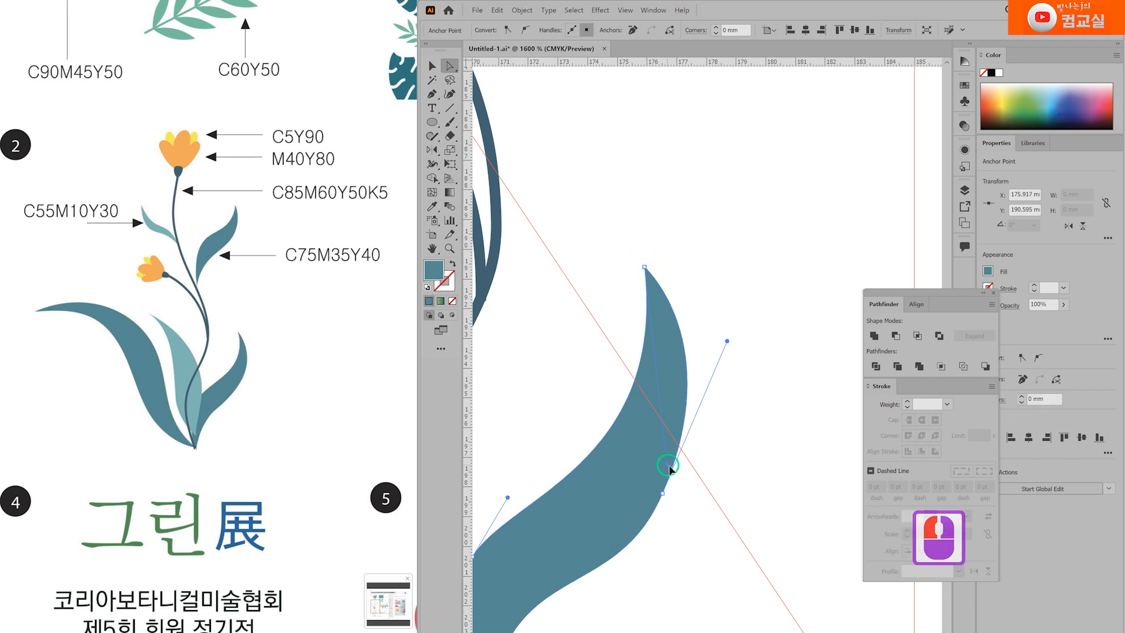
pyautogui.scroll(-2, 669, 469)
pyautogui.scroll(2, 575, 405)
pyautogui.click(573, 404)
pyautogui.moveTo(574, 403)
pyautogui.mouseDown()
pyautogui.moveTo(559, 402)
pyautogui.moveTo(573, 396)
pyautogui.mouseUp()
pyautogui.click(645, 470)
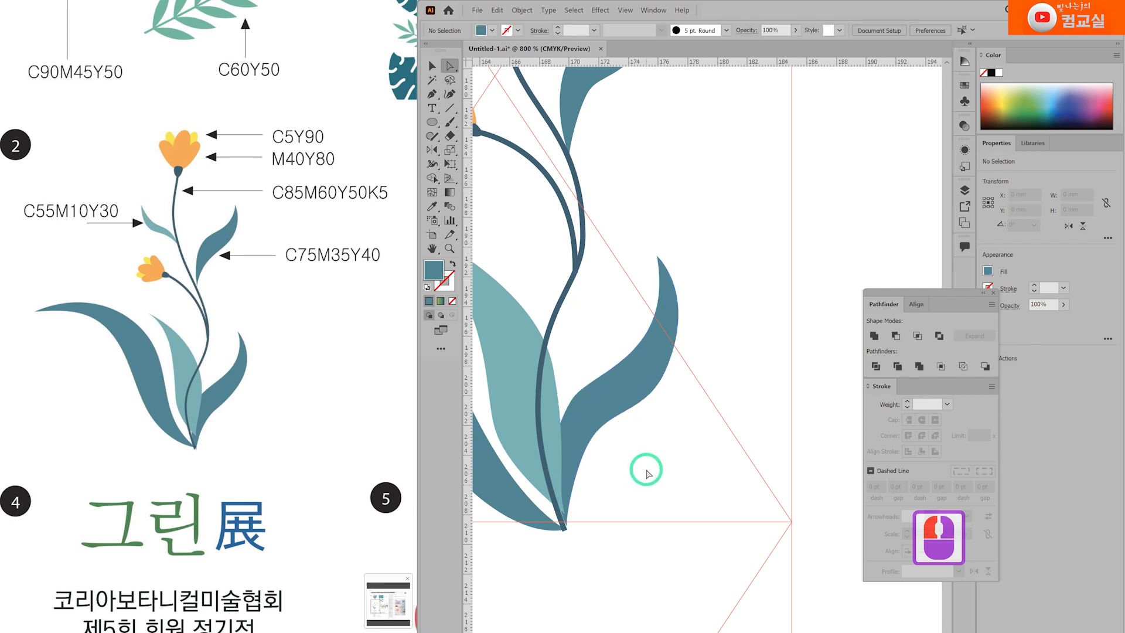
# Duplicate the whole flower with its stems and leaves about 36 mm to the right
pyautogui.scroll(-1, 645, 470)
pyautogui.scroll(-3, 638, 504)
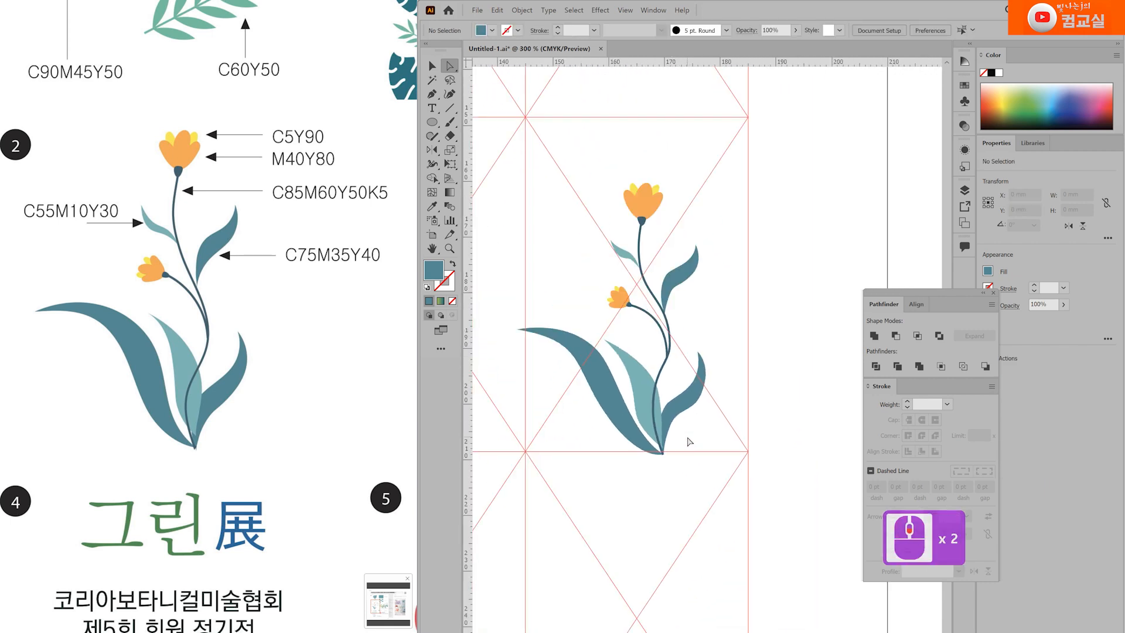
pyautogui.press('v')
pyautogui.scroll(1, 568, 368)
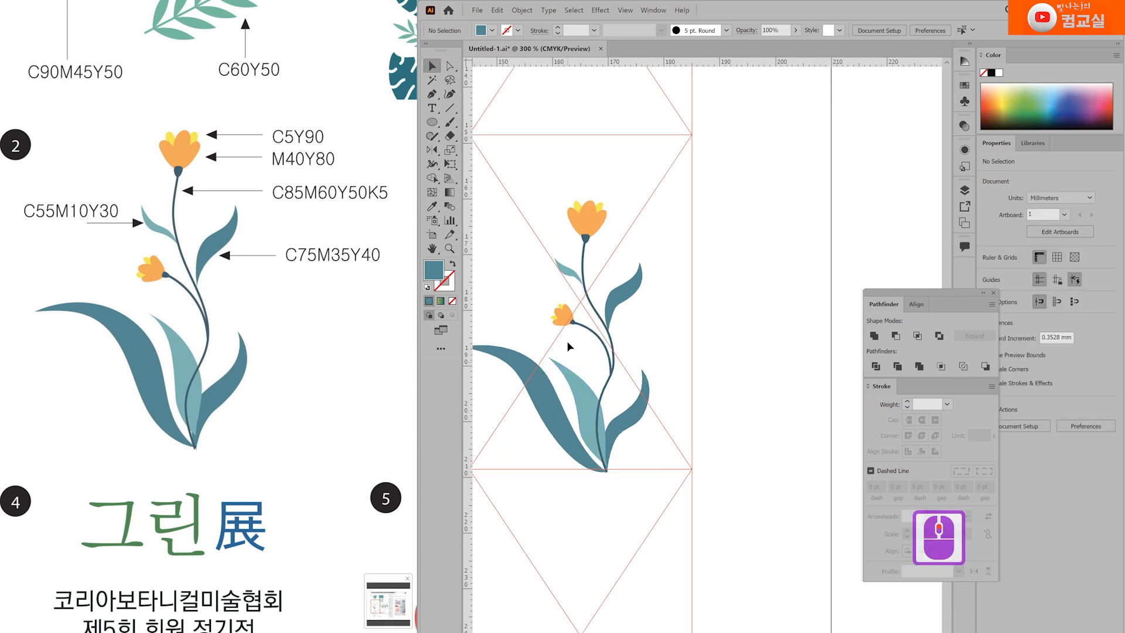
pyautogui.moveTo(733, 517); pyautogui.dragTo(733, 516)
pyautogui.moveTo(622, 429); pyautogui.dragTo(822, 427)
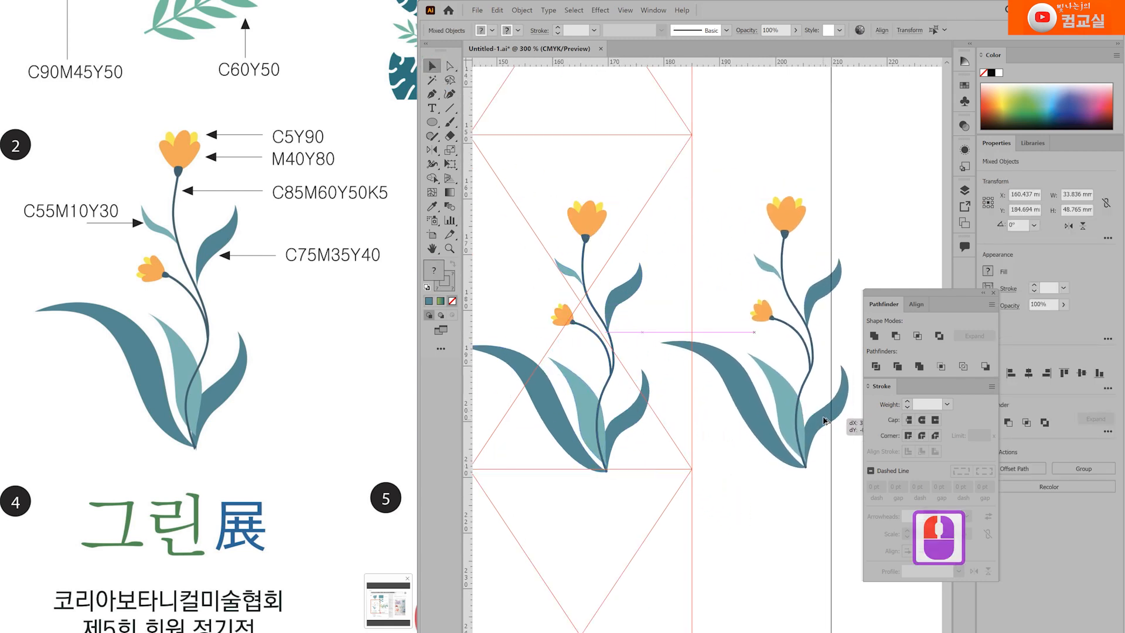
# Unite the duplicate flower's leaves and both blooms into one silhouette, leaving out the stems
pyautogui.scroll(1, 699, 490)
pyautogui.click(693, 455)
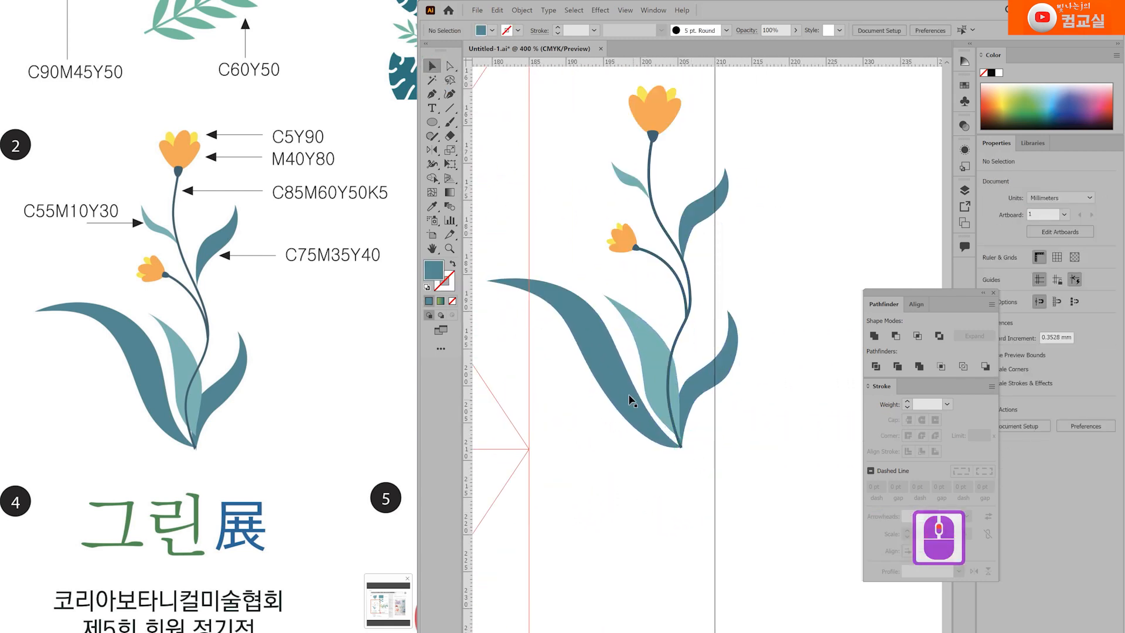
pyautogui.click(643, 414)
pyautogui.keyDown('shift'); pyautogui.click(648, 357); pyautogui.keyUp('shift')
pyautogui.keyDown('shift'); pyautogui.click(728, 369); pyautogui.keyUp('shift')
pyautogui.keyDown('shift'); pyautogui.click(626, 240); pyautogui.keyUp('shift')
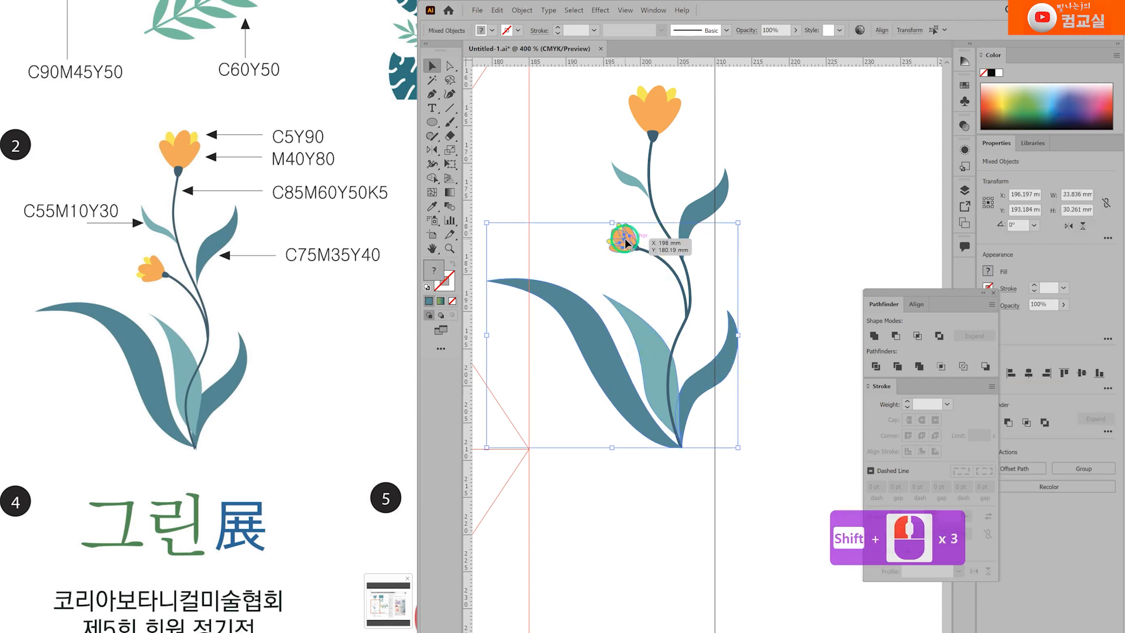
pyautogui.keyDown('shift'); pyautogui.click(660, 106); pyautogui.keyUp('shift')
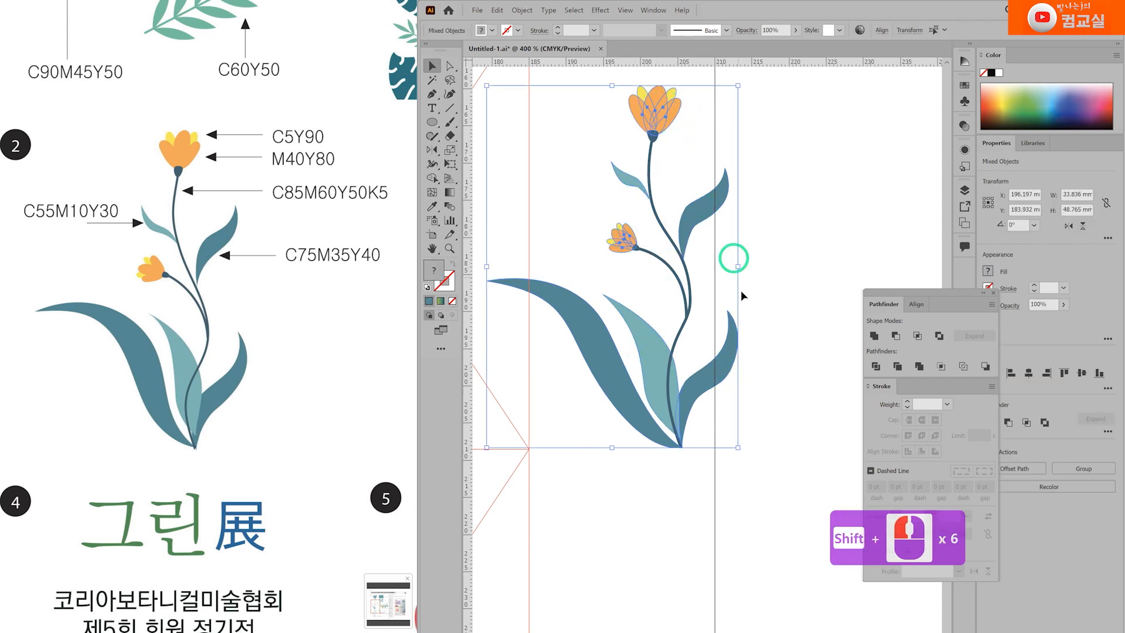
pyautogui.click(732, 354)
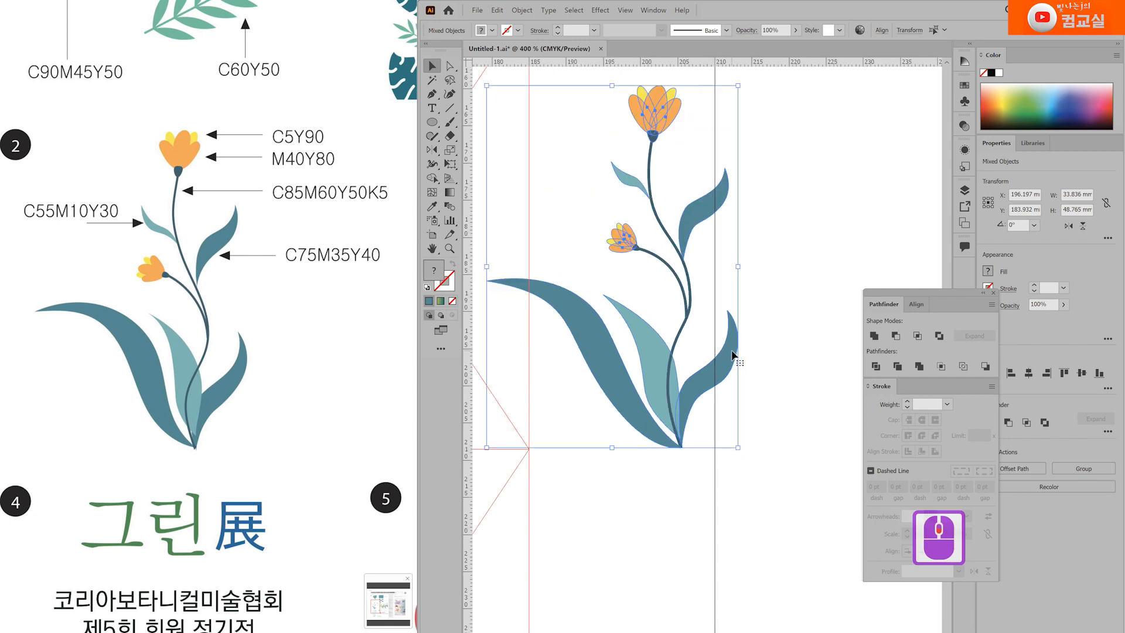
pyautogui.click(873, 336)
# Turn the united silhouette into an unfilled white outline with round corner joins
pyautogui.hotkey('shift', 'x')
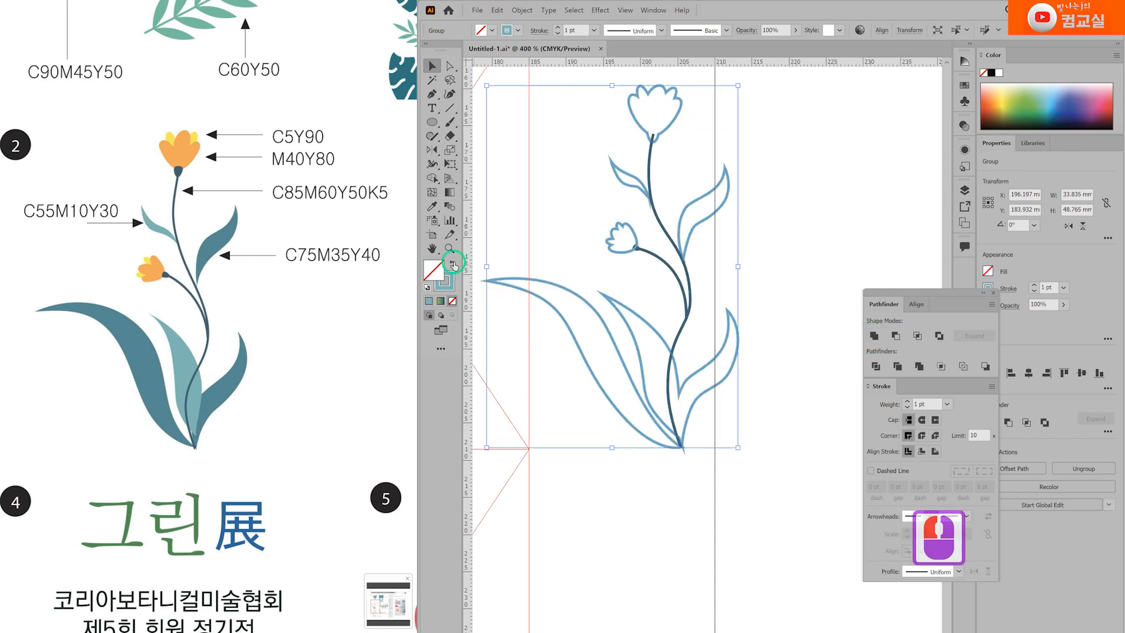
pyautogui.click(922, 420)
pyautogui.click(922, 436)
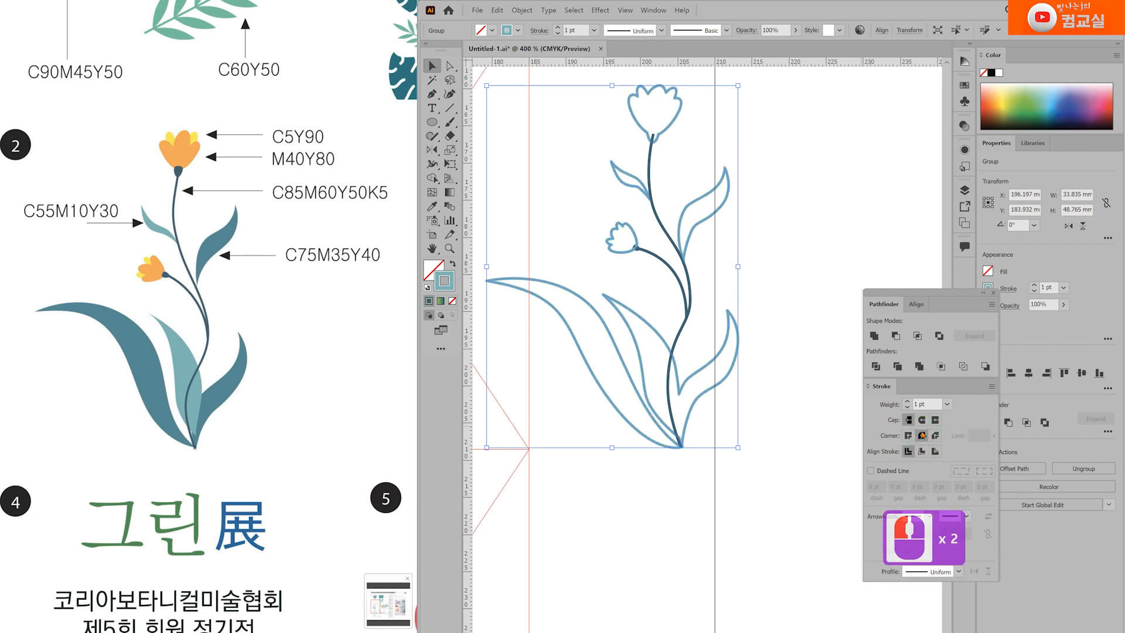
pyautogui.click(999, 74)
pyautogui.keyDown('alt'); pyautogui.scroll(4, 656, 258); pyautogui.keyUp('alt')
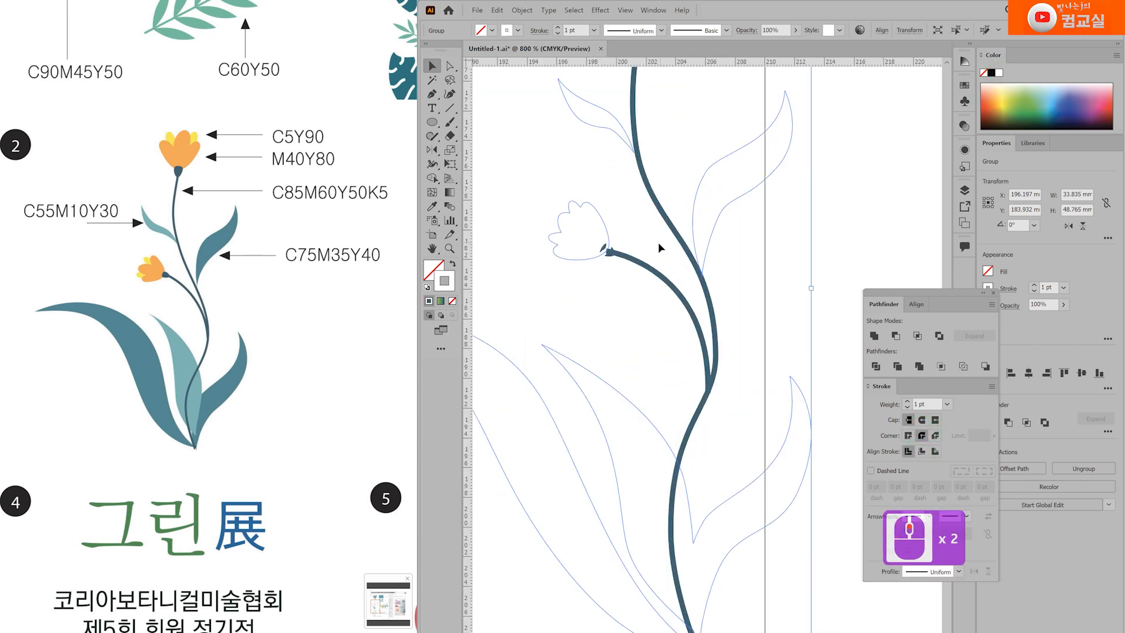
# Undo the recent outline changes on the flower silhouette back to its solid teal fill
pyautogui.keyDown('alt'); pyautogui.scroll(-3, 638, 265); pyautogui.keyUp('alt')
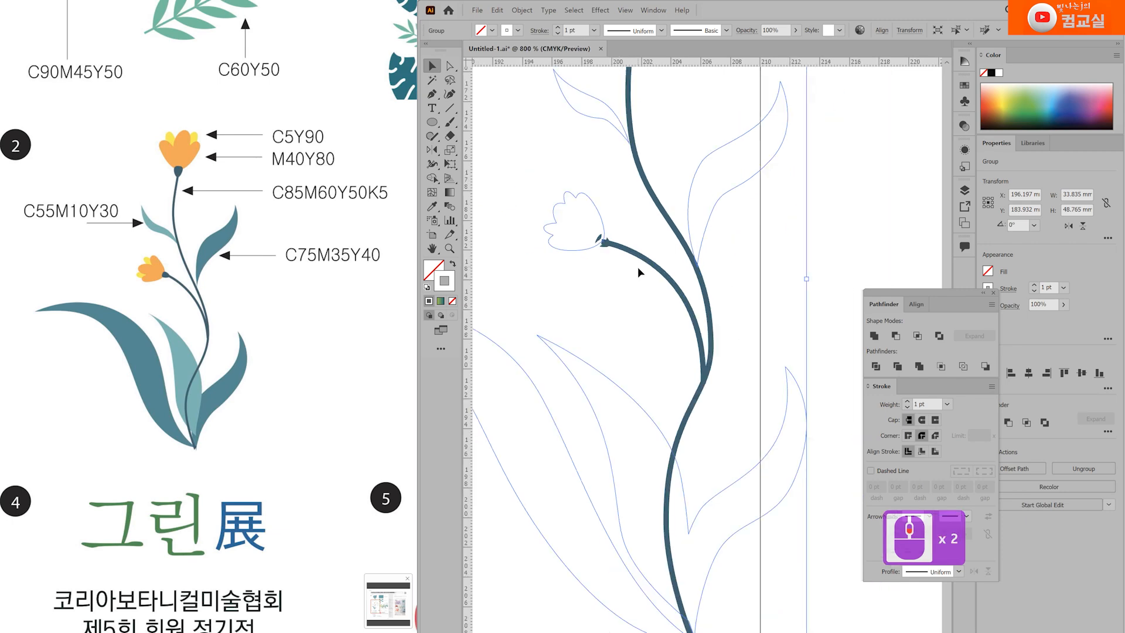
pyautogui.hotkey('ctrl', 'z')
pyautogui.hotkey('ctrl', 'z')
pyautogui.hotkey('ctrl', 'z')
pyautogui.hotkey('ctrl', 'z')
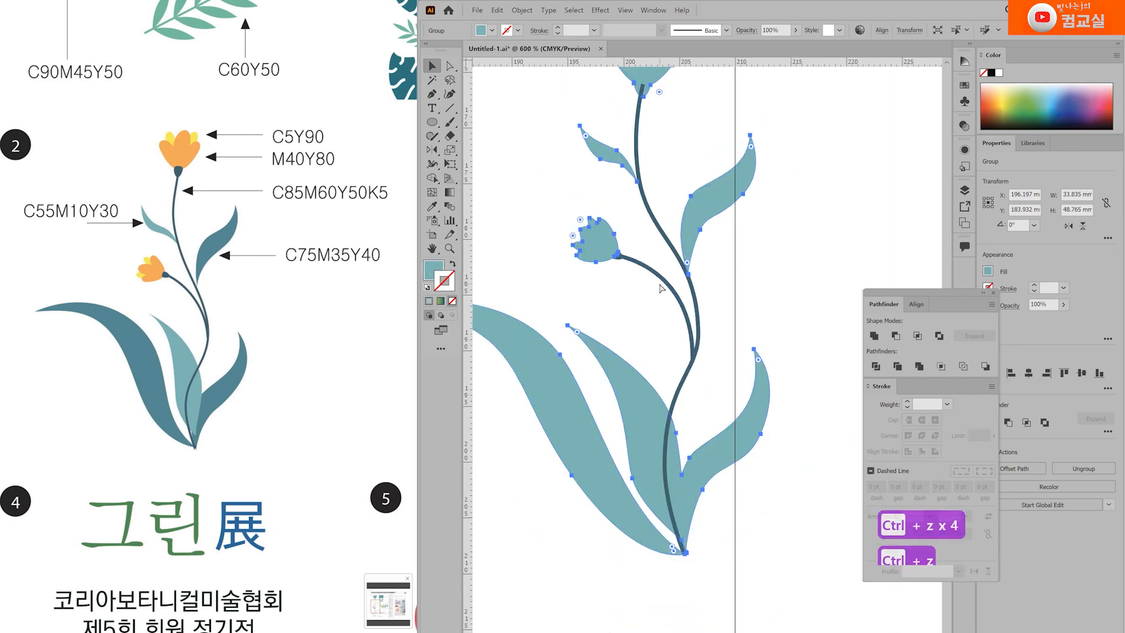
# Swap the flower silhouette's fill and stroke, give the outline round-join corners and deselect it
pyautogui.keyDown('alt'); pyautogui.scroll(3, 632, 228); pyautogui.keyUp('alt')
pyautogui.click(615, 290)
pyautogui.scroll(-4, 610, 281)
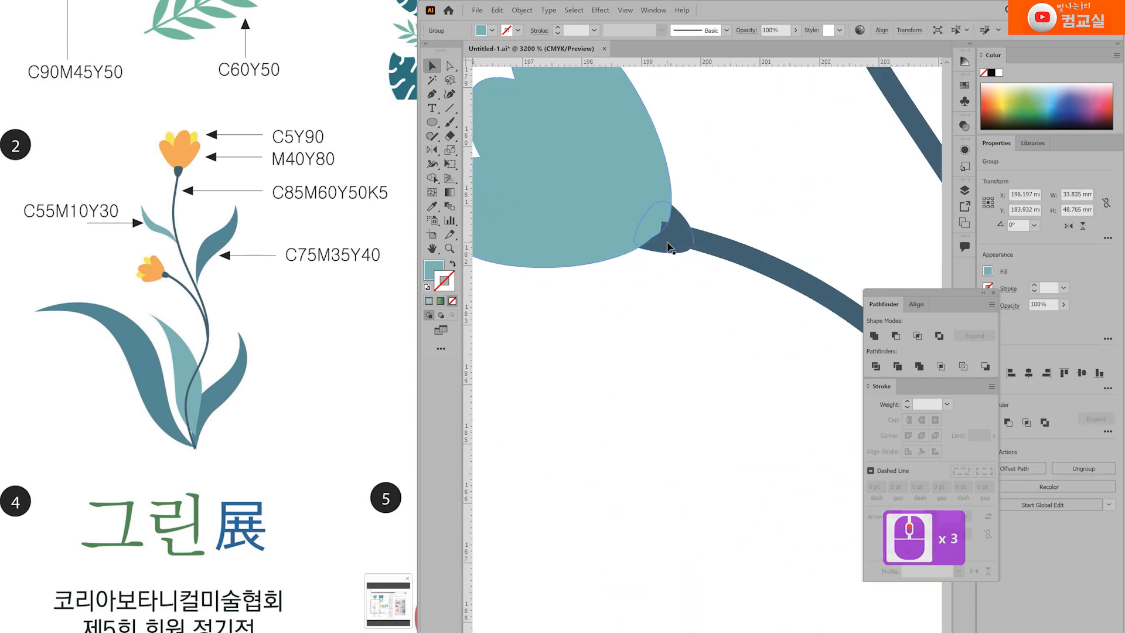
pyautogui.click(872, 336)
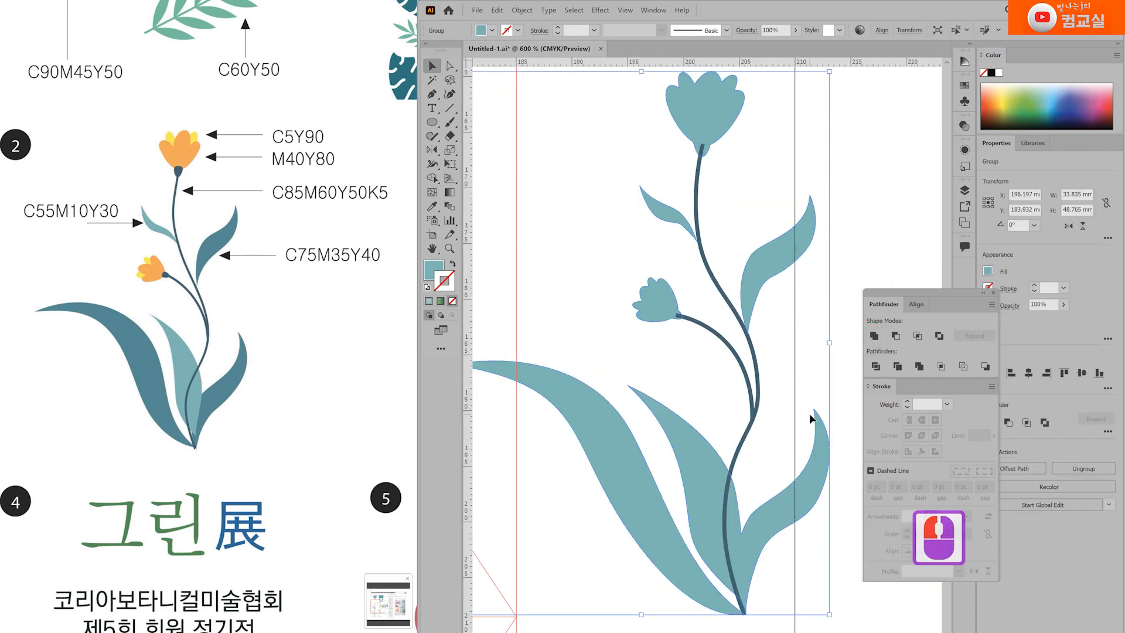
pyautogui.moveTo(795, 391); pyautogui.dragTo(739, 371)
pyautogui.click(453, 264)
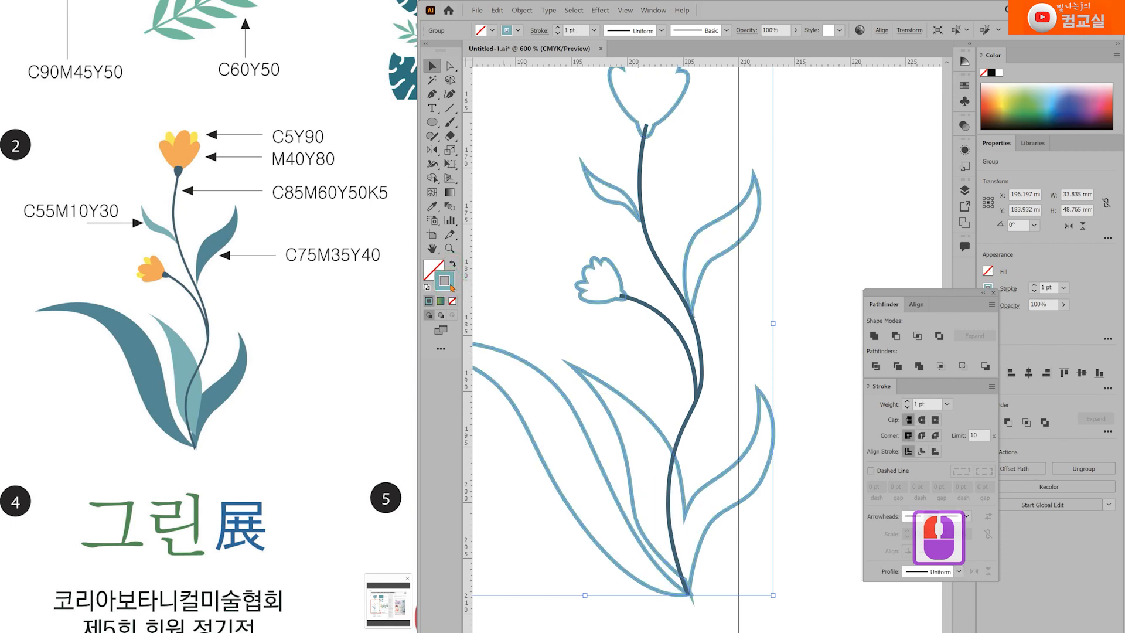
pyautogui.click(922, 435)
pyautogui.click(774, 435)
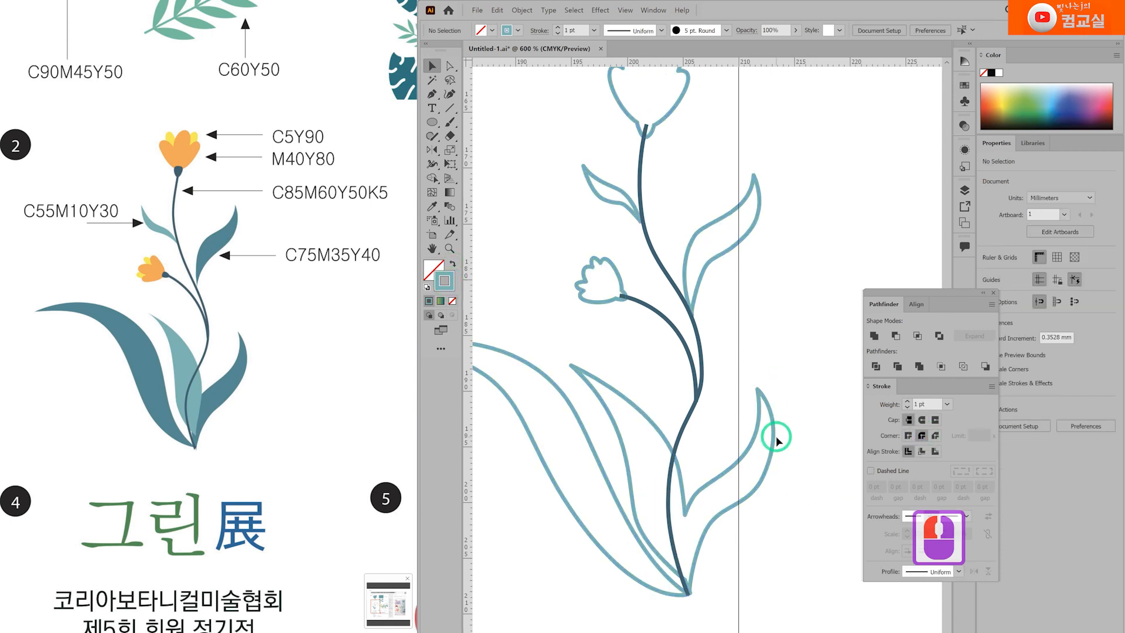
# Move the side stem's end anchor out to the base of the small flower's outline
pyautogui.doubleClick(658, 311)
pyautogui.scroll(3, 645, 323)
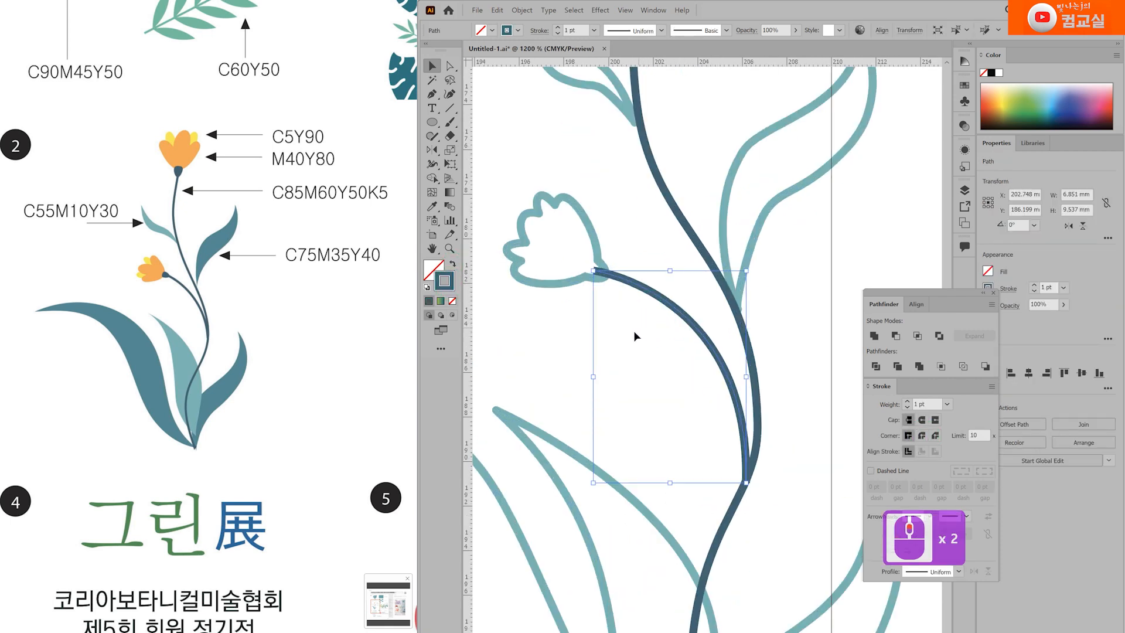
pyautogui.scroll(-3, 257, 401)
pyautogui.scroll(4, 256, 401)
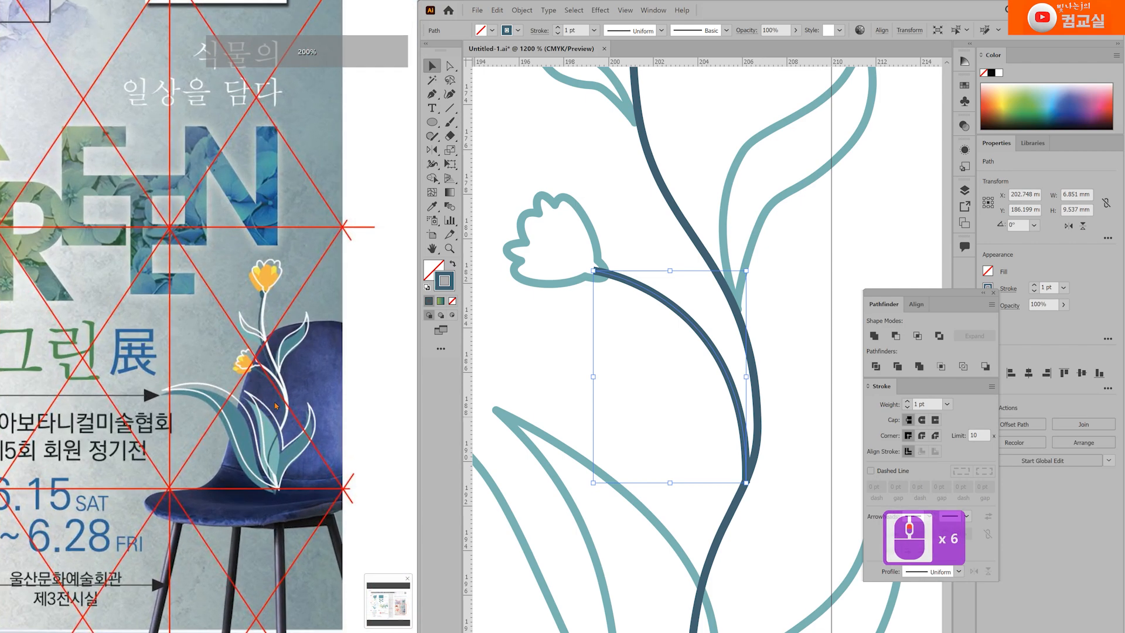
pyautogui.press('a')
pyautogui.scroll(1, 695, 258)
pyautogui.moveTo(560, 274)
pyautogui.mouseDown()
pyautogui.moveTo(578, 265)
pyautogui.moveTo(575, 282)
pyautogui.mouseUp()
pyautogui.scroll(-2, 733, 394)
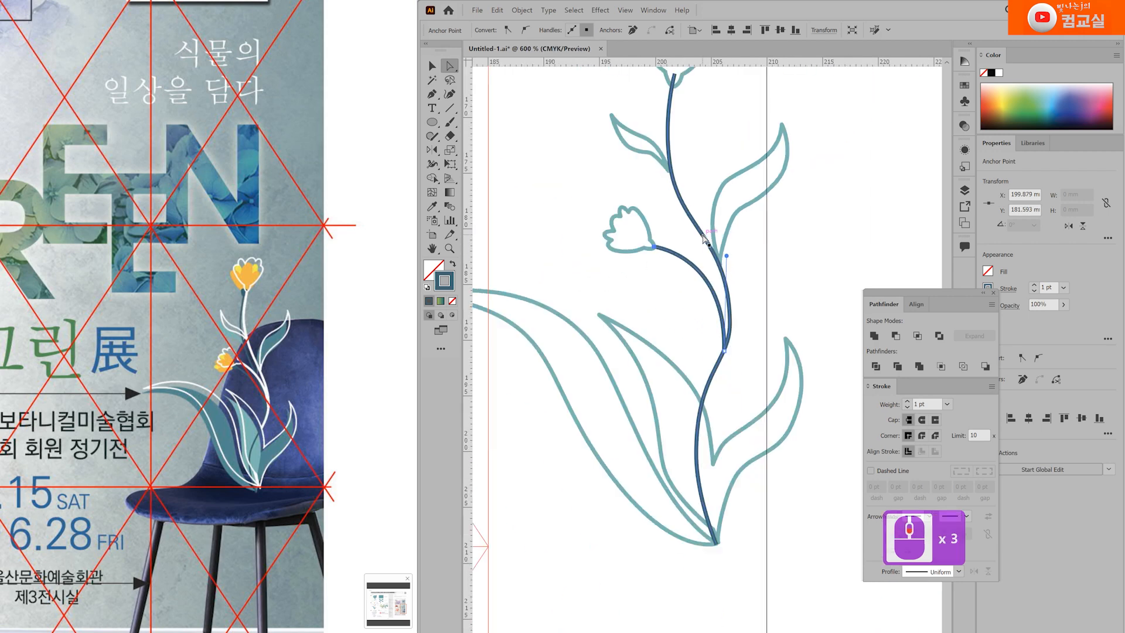
# Cut the main stem with the Scissors tool where it meets the middle leaf outline and delete the part below
pyautogui.scroll(1, 744, 395)
pyautogui.click(704, 375)
pyautogui.scroll(2, 697, 392)
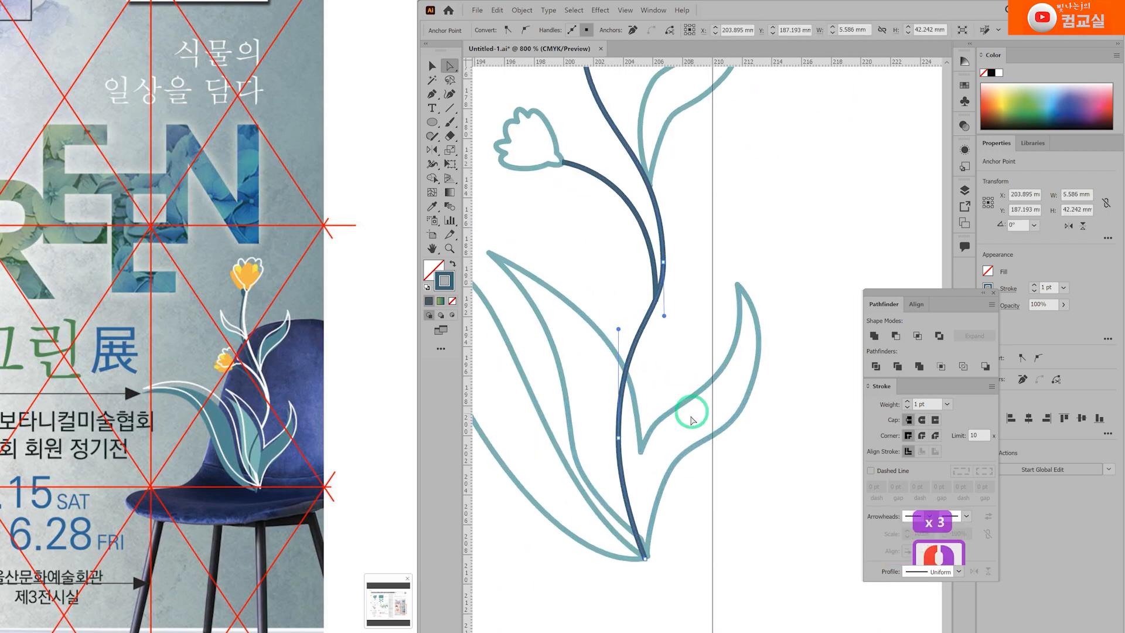
pyautogui.moveTo(450, 136); pyautogui.dragTo(487, 142)
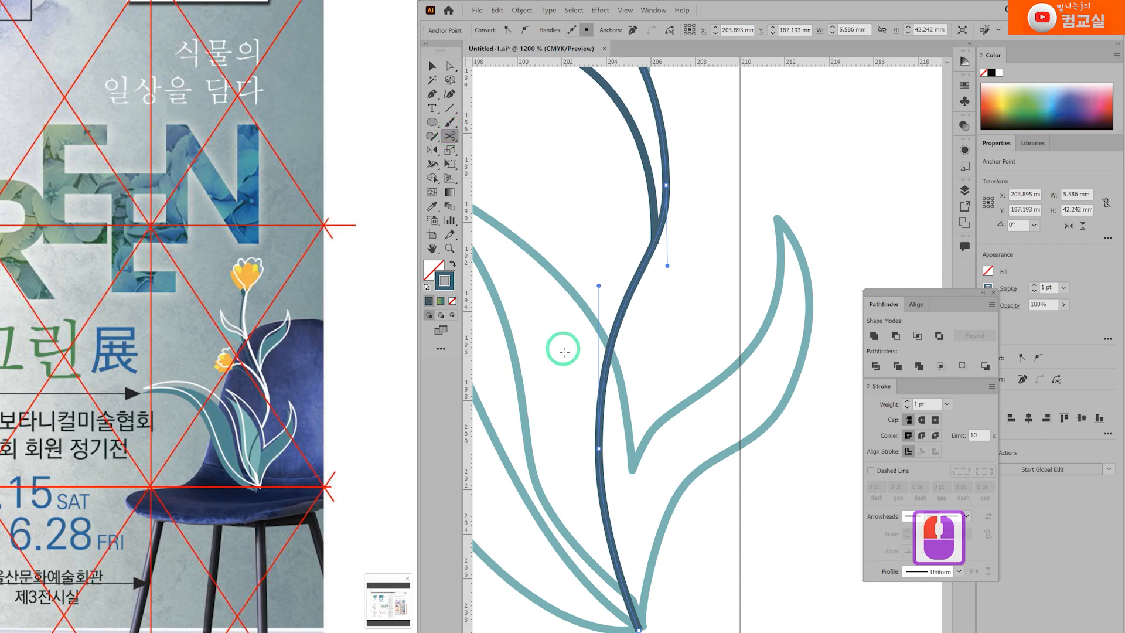
pyautogui.click(611, 346)
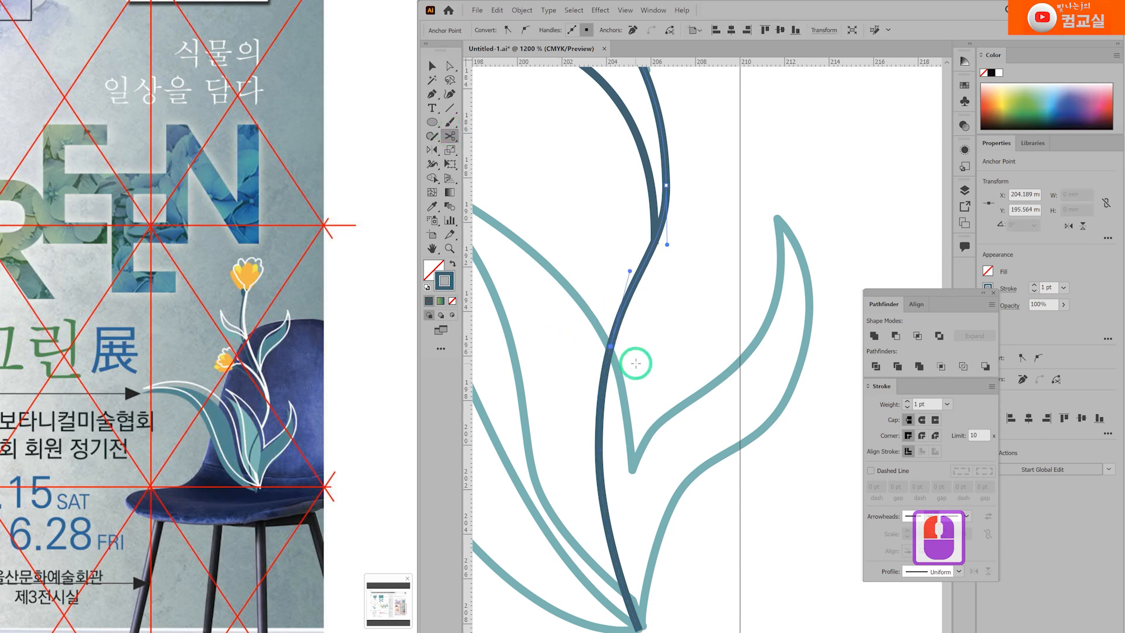
pyautogui.click(604, 384)
pyautogui.press('Delete')
pyautogui.press('Delete')
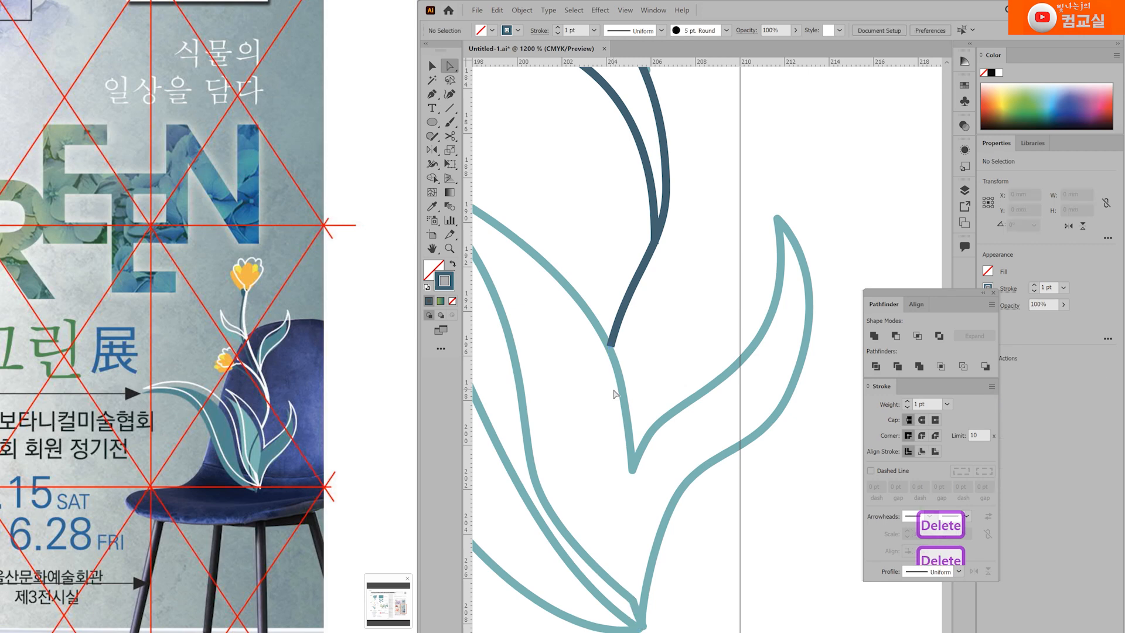
# Adjust the cut end of the main stem so it sits on the leaf outline, and deselect it
pyautogui.scroll(1, 579, 341)
pyautogui.scroll(1, 636, 281)
pyautogui.moveTo(617, 385); pyautogui.dragTo(616, 392)
pyautogui.scroll(-5, 616, 392)
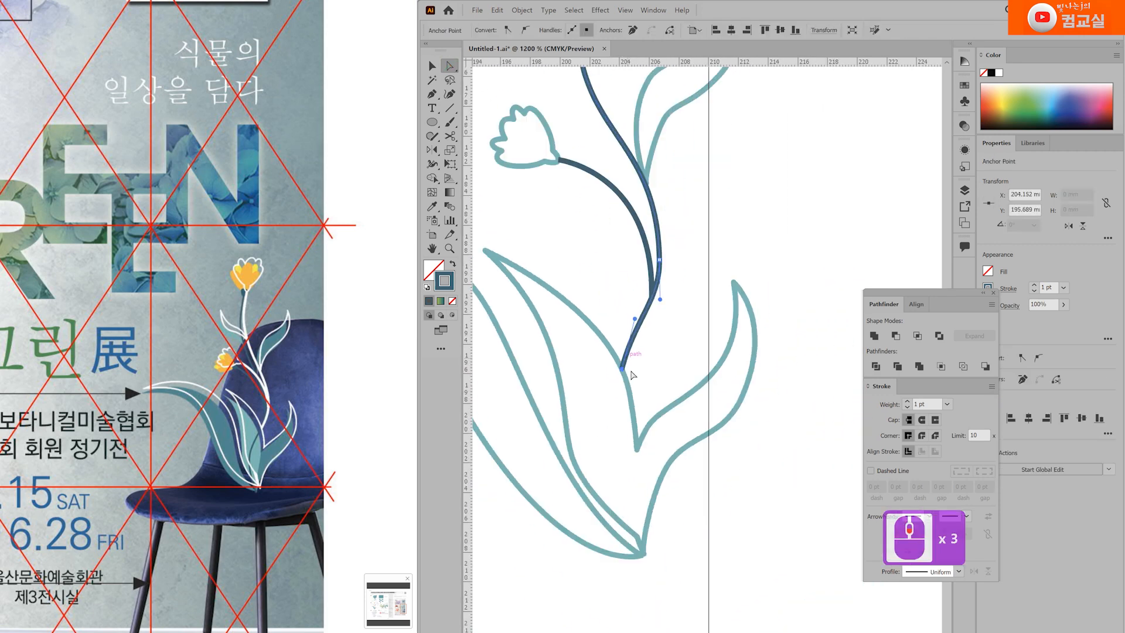
pyautogui.keyDown('ctrl'); pyautogui.click(643, 258); pyautogui.keyUp('ctrl')
# Cut the main stem at the base of the large flower outline and delete the piece inside the flower
pyautogui.scroll(2, 644, 258)
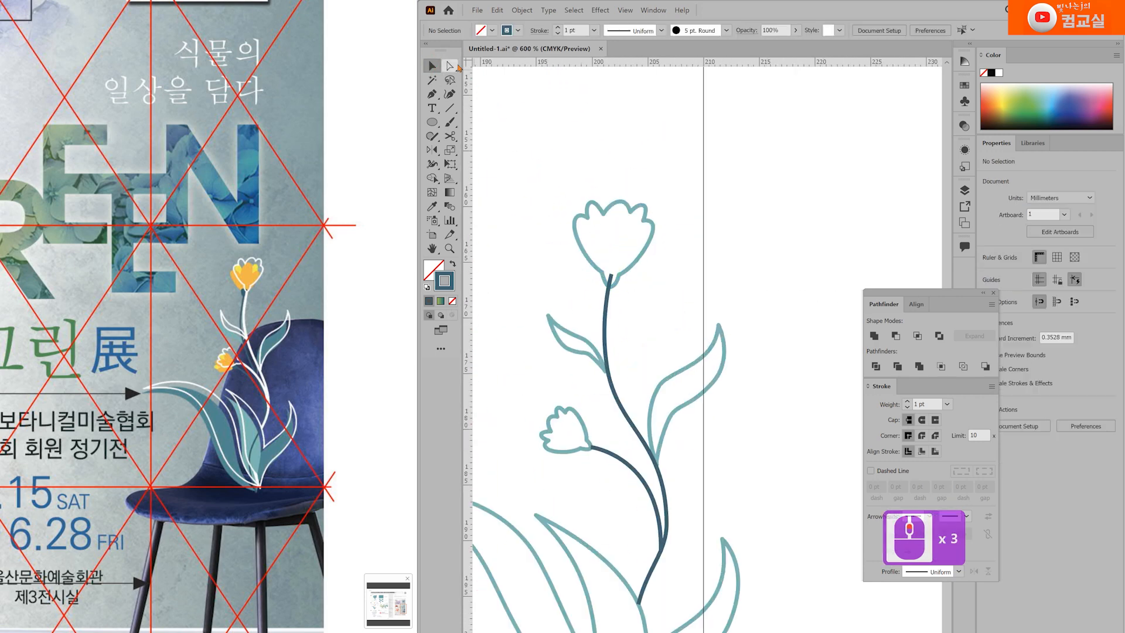
pyautogui.scroll(2, 608, 243)
pyautogui.keyDown('ctrl'); pyautogui.click(614, 321); pyautogui.keyUp('ctrl')
pyautogui.scroll(1, 613, 321)
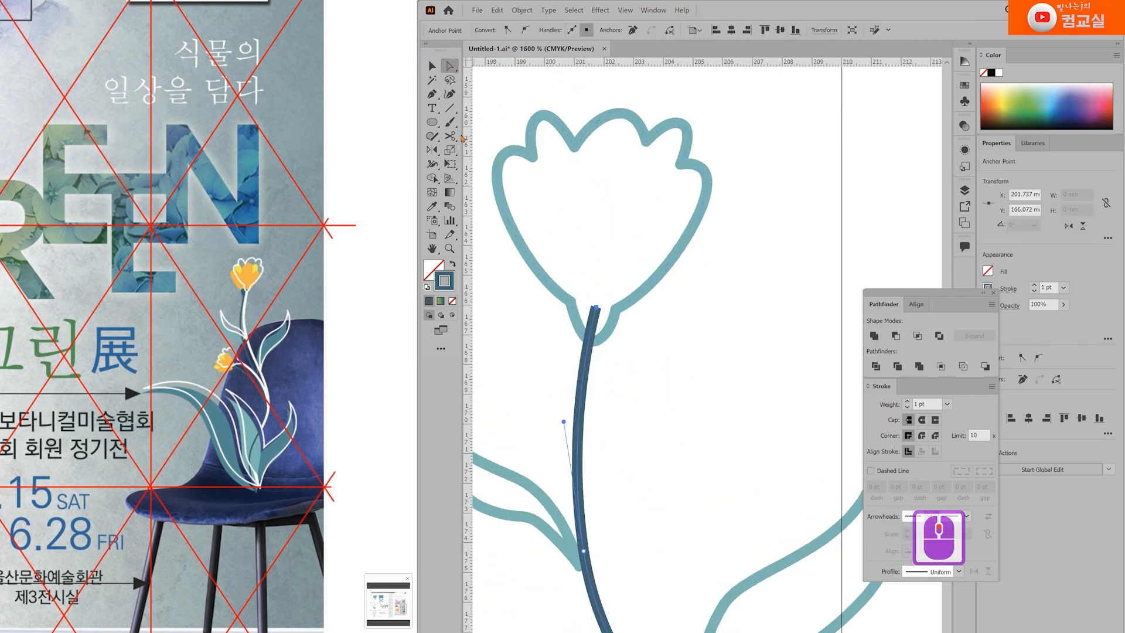
pyautogui.press('c')
pyautogui.click(589, 338)
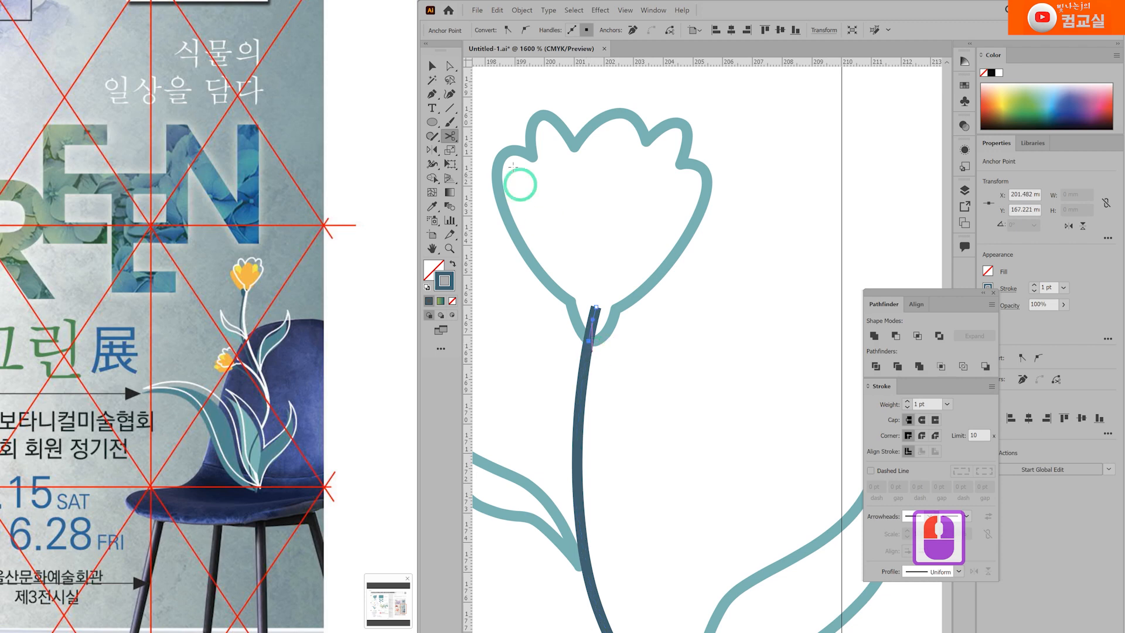
pyautogui.press('Delete')
pyautogui.press('Delete')
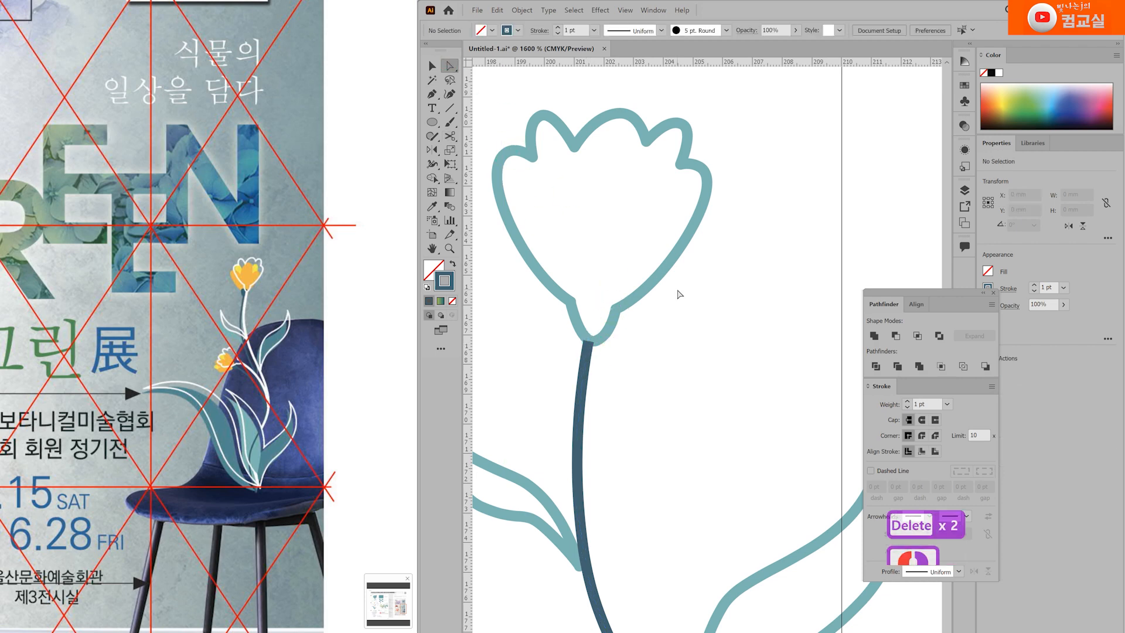
# Select the whole flower line drawing and make its stroke white
pyautogui.scroll(-5, 674, 352)
pyautogui.click(750, 256)
pyautogui.click(432, 65)
pyautogui.moveTo(537, 220); pyautogui.dragTo(749, 526)
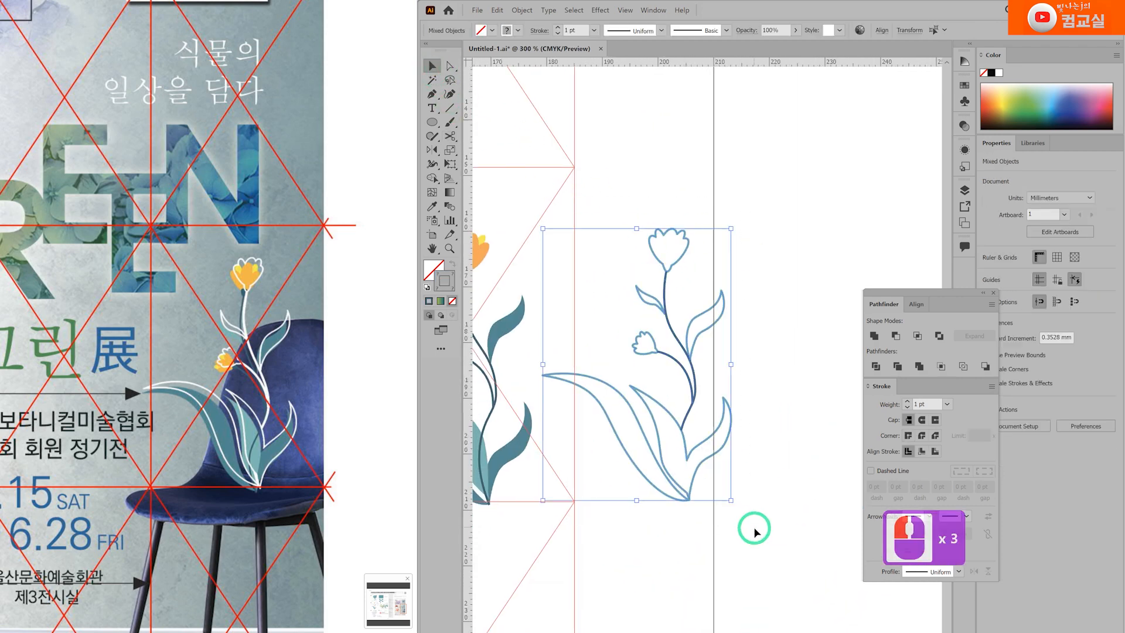
pyautogui.click(999, 73)
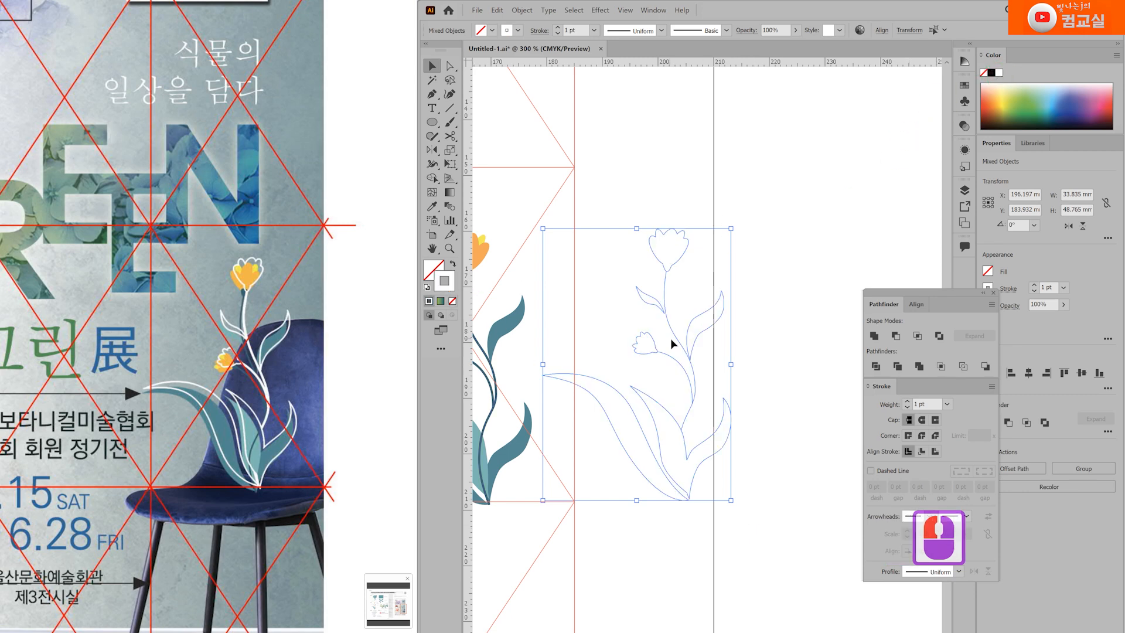
# Move the white line drawing onto the coloured flower, switch to outline view and group its paths
pyautogui.moveTo(631, 320); pyautogui.dragTo(746, 308)
pyautogui.moveTo(805, 336)
pyautogui.mouseDown()
pyautogui.moveTo(554, 328)
pyautogui.moveTo(606, 337)
pyautogui.mouseUp()
pyautogui.hotkey('ctrl', 'y')
pyautogui.scroll(2, 657, 422)
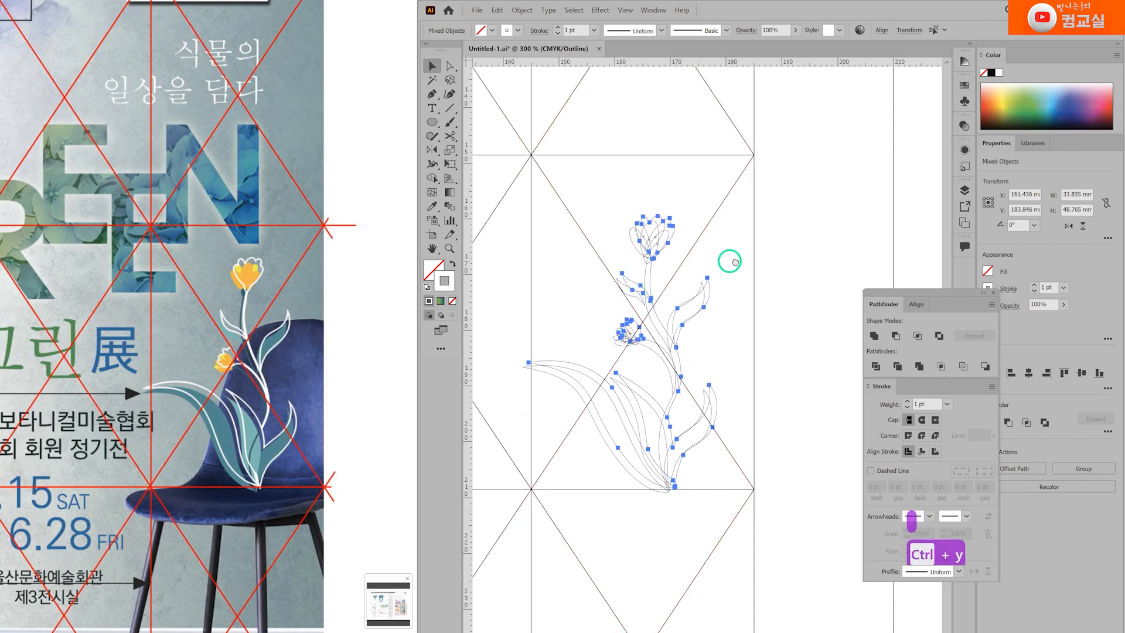
pyautogui.hotkey('ctrl', 'g')
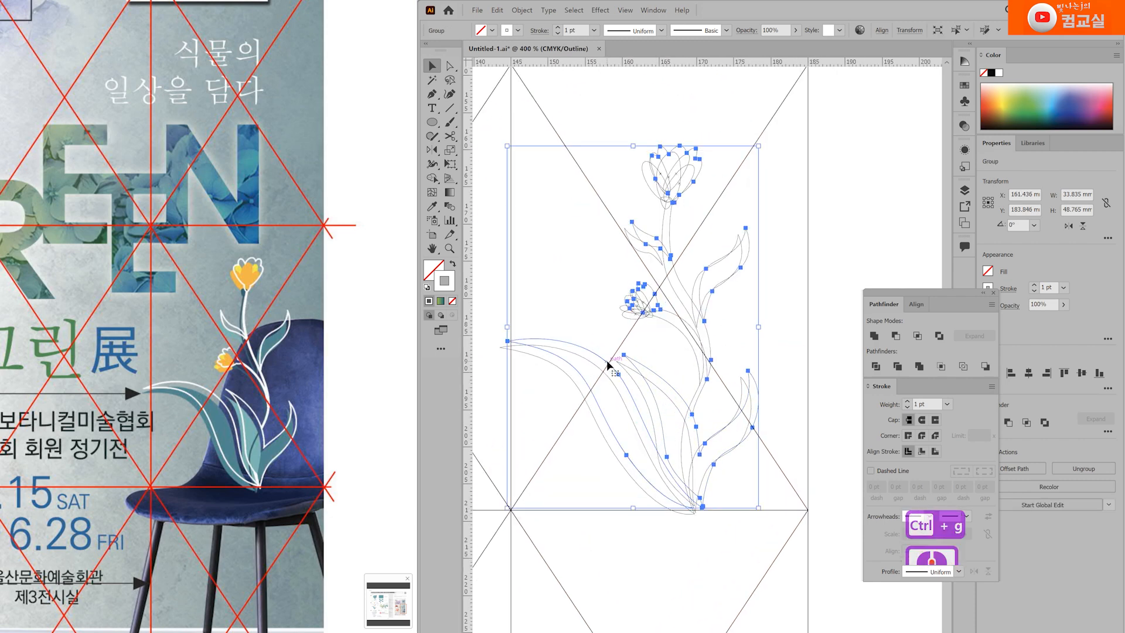
# Fine-tune the grouped line drawing's position so it is slightly offset up and left from the coloured flower
pyautogui.moveTo(606, 364); pyautogui.dragTo(606, 357)
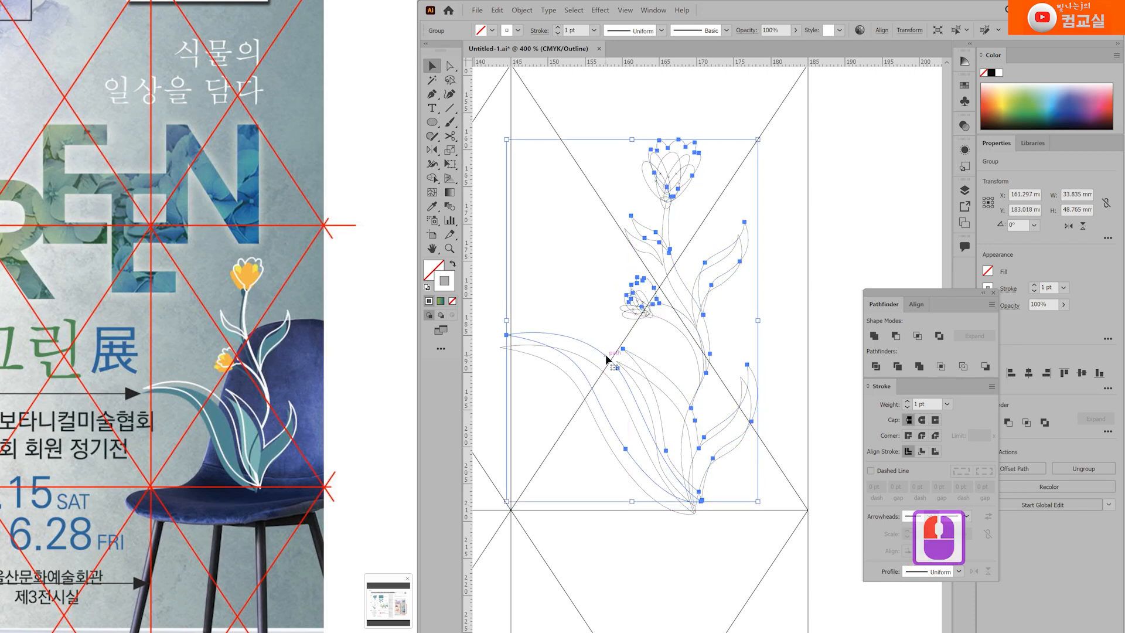
pyautogui.moveTo(758, 320); pyautogui.dragTo(753, 320)
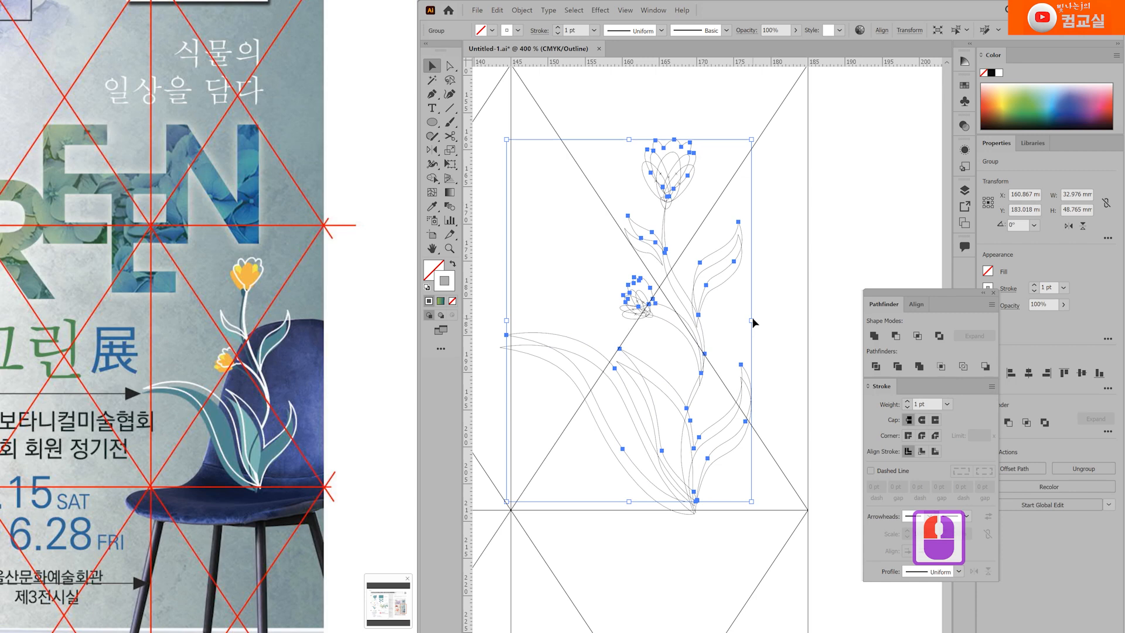
pyautogui.hotkey('ctrl', 'z')
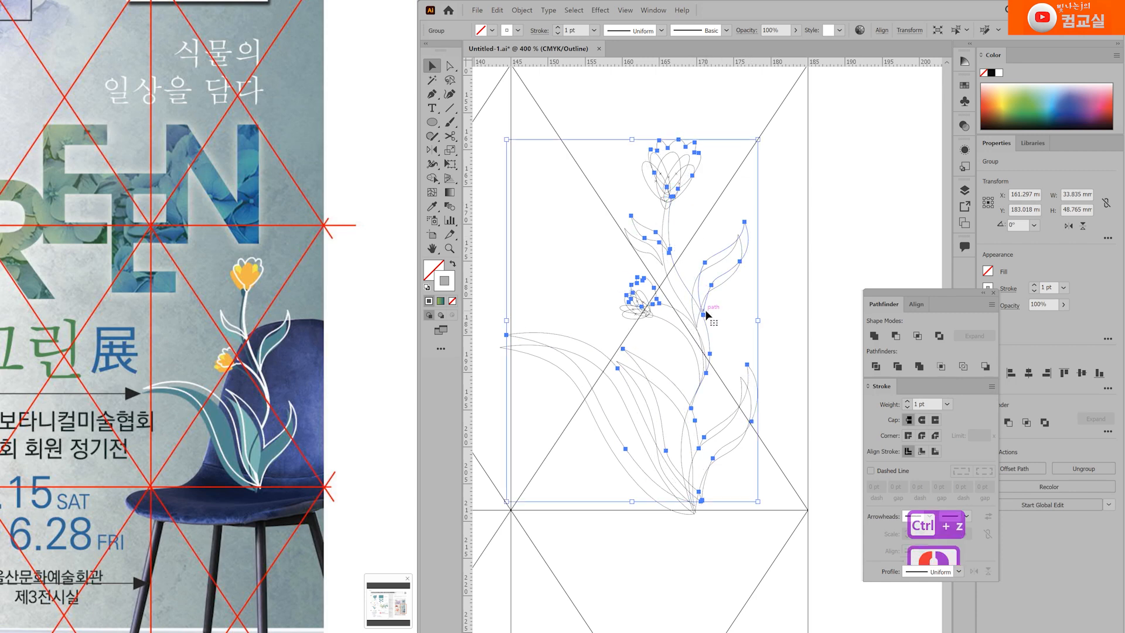
pyautogui.scroll(2, 706, 315)
pyautogui.moveTo(625, 384); pyautogui.dragTo(624, 389)
pyautogui.click(624, 390)
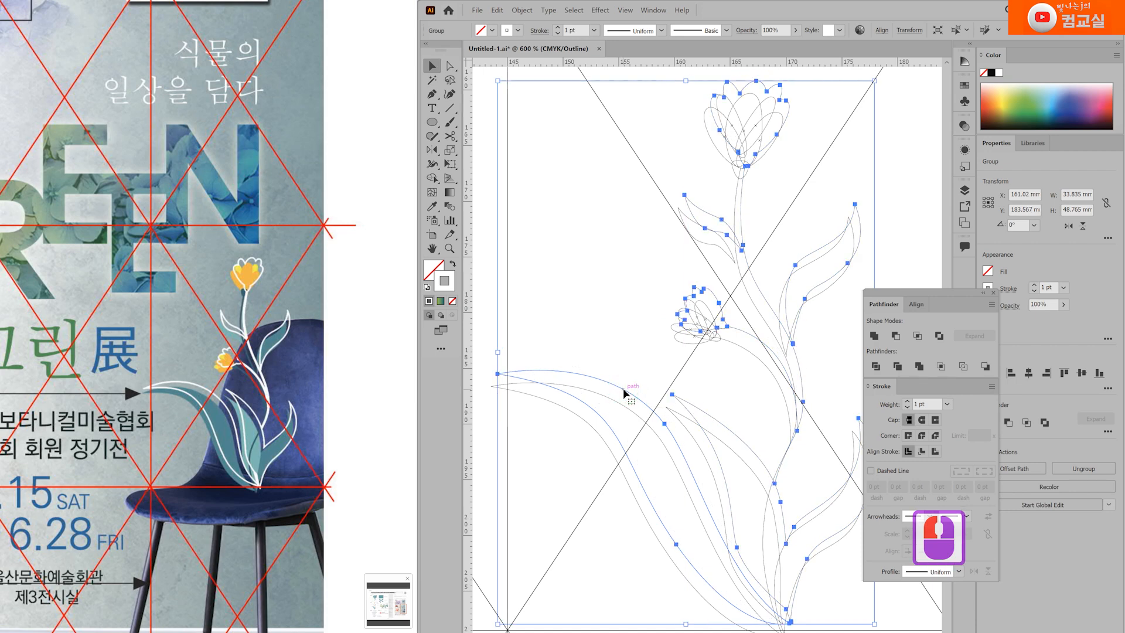
# Return to the preview display and deselect the line drawing to check the offset outline on the flower
pyautogui.hotkey('ctrl', 'y')
pyautogui.hotkey('ctrl', '-')
pyautogui.hotkey('ctrl', '-')
pyautogui.click(787, 556)
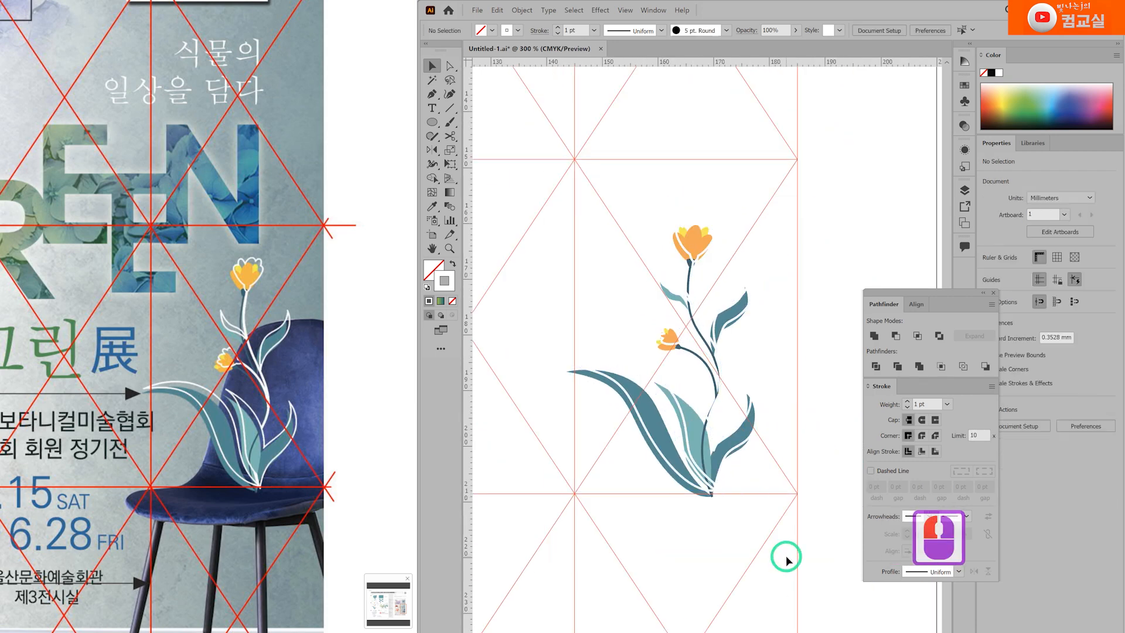
pyautogui.hotkey('ctrl', '-')
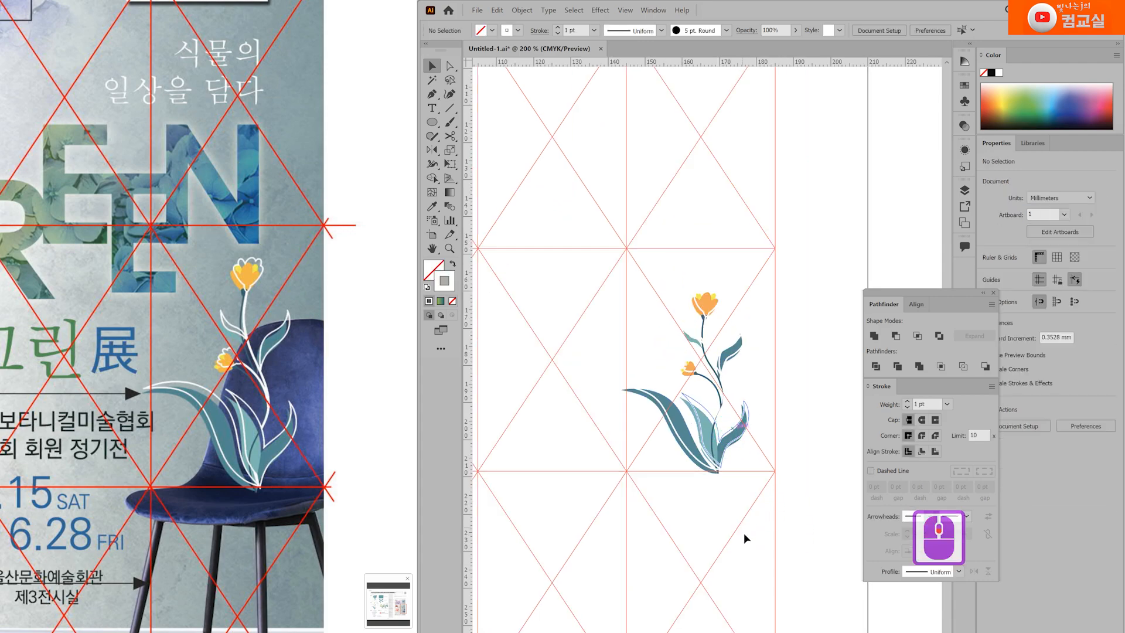
# Add the point text "그린" in the empty area beside the artboard
pyautogui.scroll(-10, 155, 488)
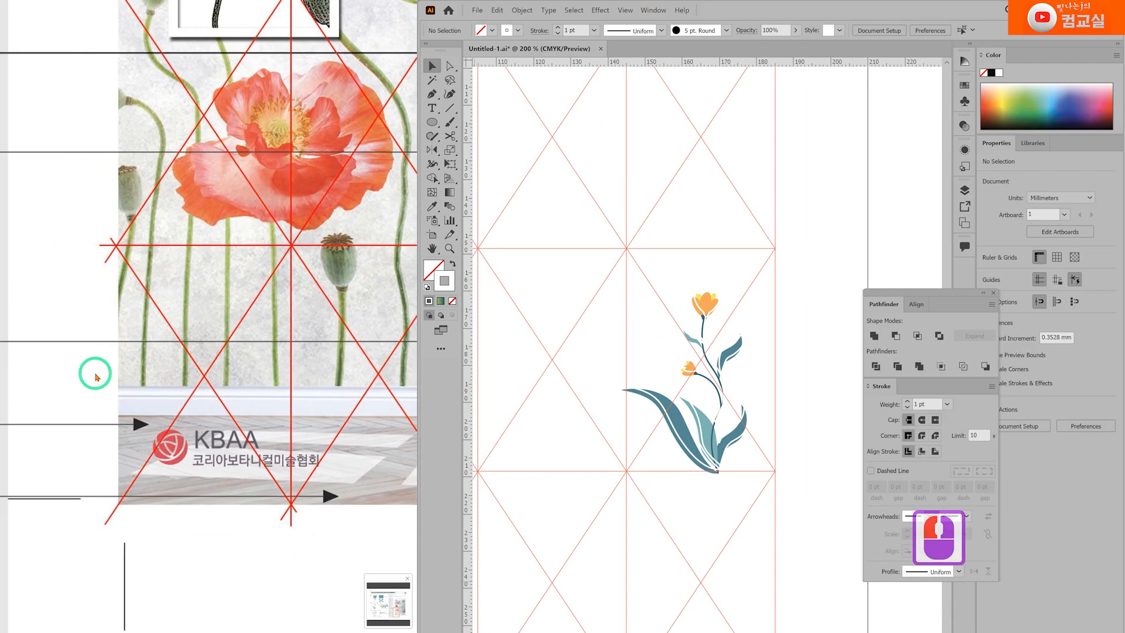
pyautogui.scroll(3, 280, 445)
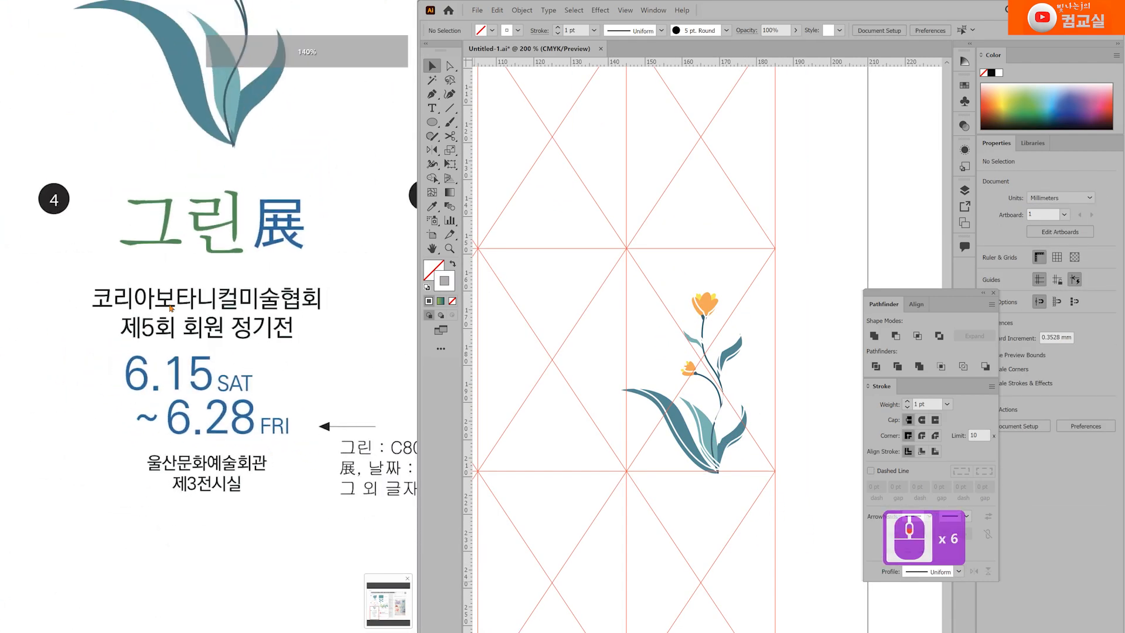
pyautogui.hscroll(6, 589, 322)
pyautogui.click(431, 107)
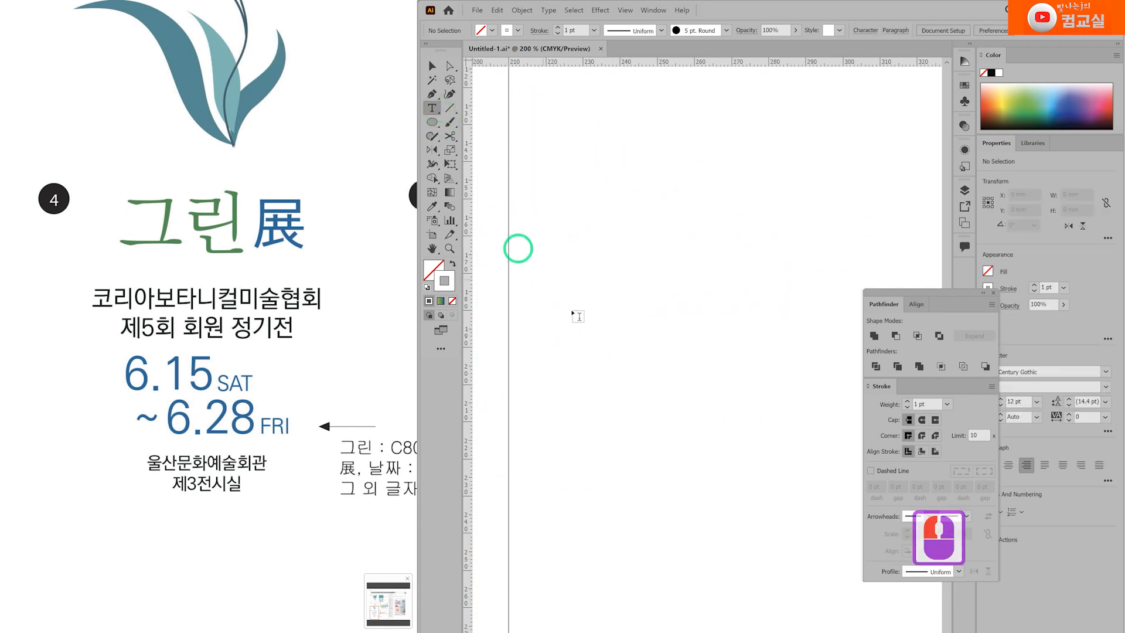
pyautogui.click(651, 339)
pyautogui.write('rmfl')
pyautogui.press('BackSpace')
pyautogui.press('BackSpace')
pyautogui.press('BackSpace')
pyautogui.press('BackSpace')
pyautogui.press('BackSpace')
pyautogui.press('Hangul')
pyautogui.write('그림')
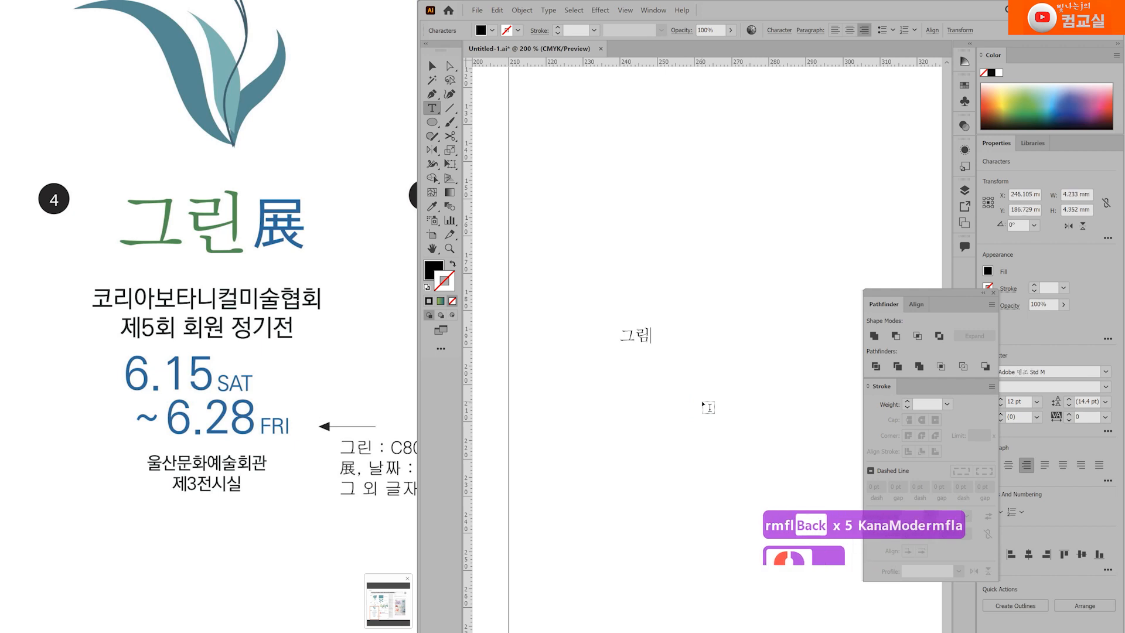
pyautogui.press('BackSpace')
pyautogui.write('ㄴ')
# Enlarge the "그린" text to 48 pt and show its Character settings
pyautogui.moveTo(668, 373); pyautogui.dragTo(708, 404)
pyautogui.hotkey('ctrl', 't')
pyautogui.click(736, 369)
pyautogui.hotkey('ctrl', 'z')
pyautogui.moveTo(793, 379); pyautogui.dragTo(747, 361)
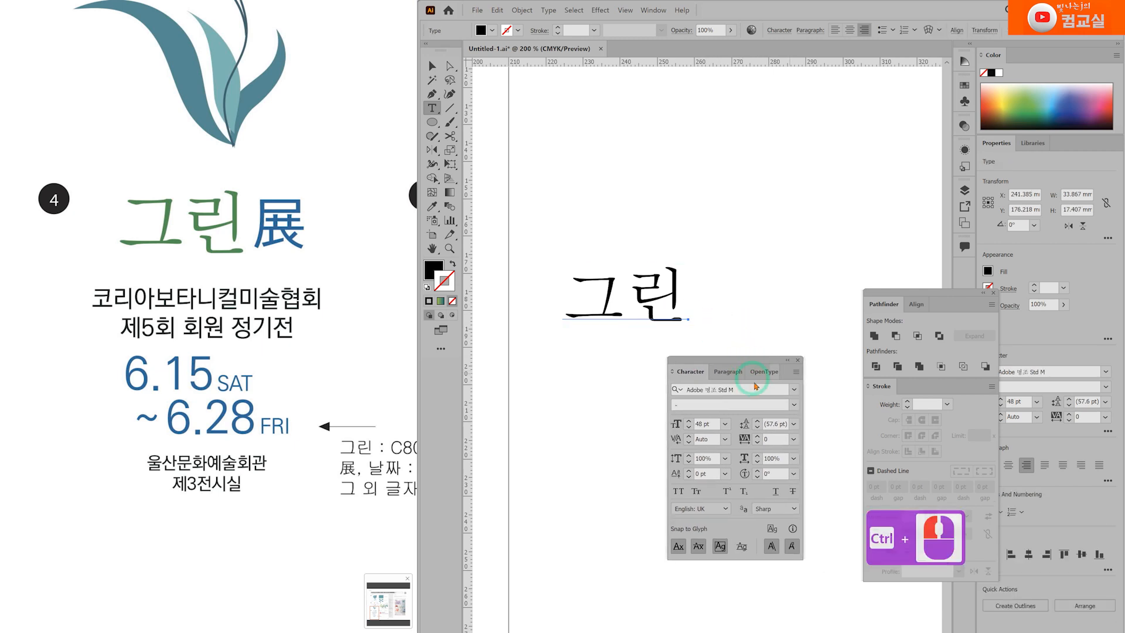
# Add a separate point text beside "그린" containing the Hanja 展, converted from 전
pyautogui.scroll(-2, 729, 319)
pyautogui.click(710, 290)
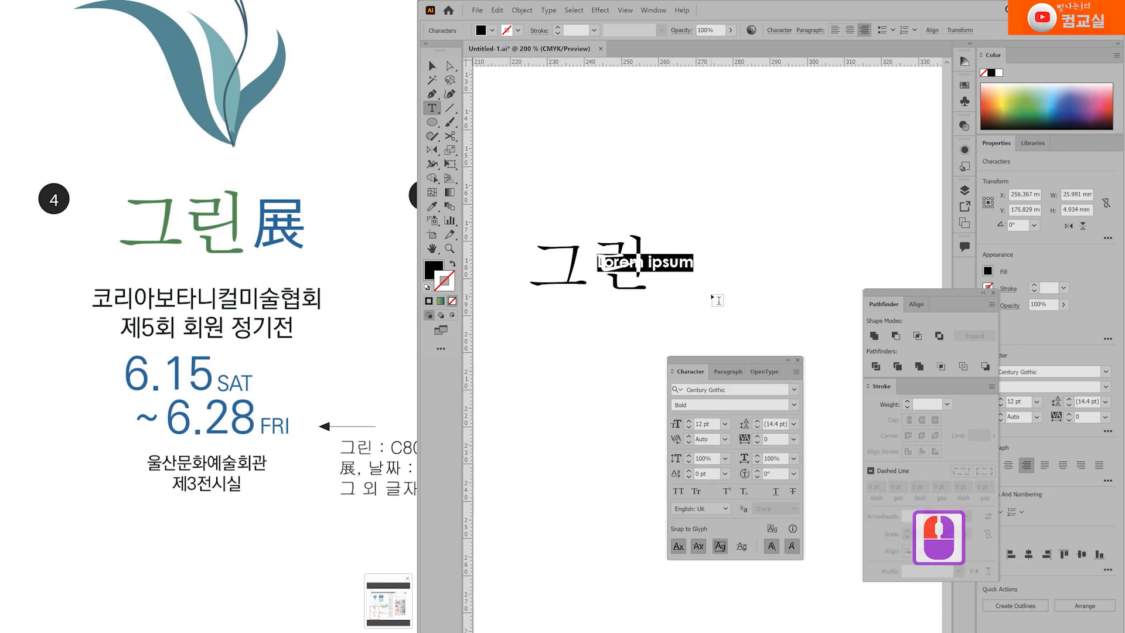
pyautogui.write('전')
pyautogui.press('Hangul_Hanja')
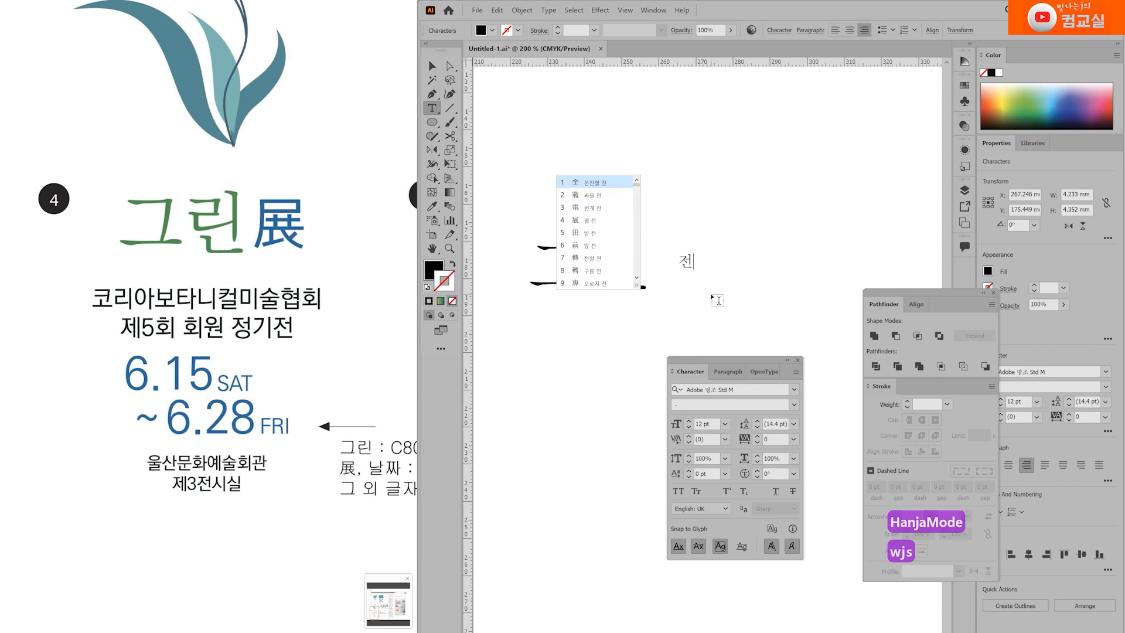
pyautogui.click(585, 220)
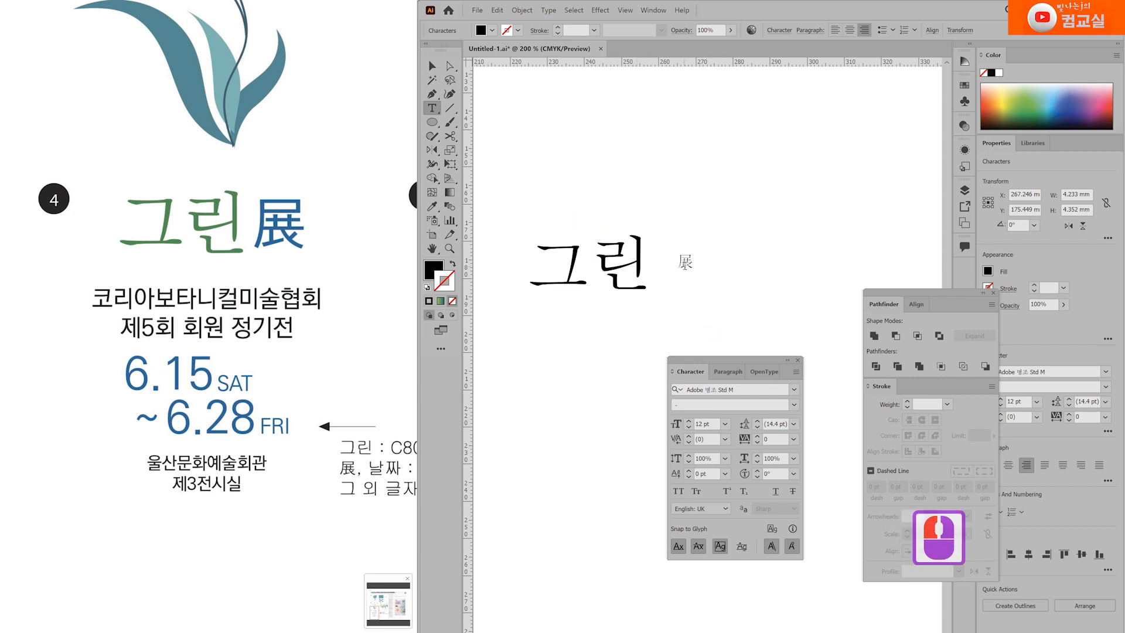
# Enlarge 展 to about 47 pt and place it directly after "그린" on the same line
pyautogui.moveTo(695, 273); pyautogui.dragTo(758, 322)
pyautogui.doubleClick(709, 279)
pyautogui.moveTo(709, 279)
pyautogui.mouseDown()
pyautogui.moveTo(687, 265)
pyautogui.moveTo(728, 309)
pyautogui.moveTo(692, 267)
pyautogui.mouseUp()
# Set the font of 展 to 돋움
pyautogui.click(794, 390)
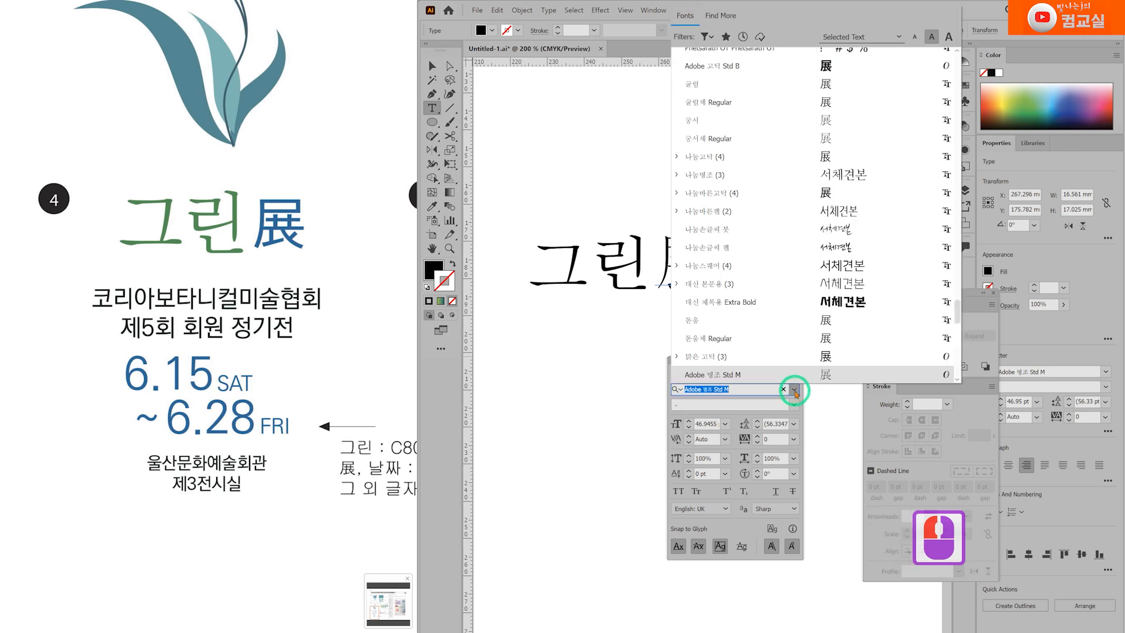
pyautogui.press('Up')
pyautogui.press('Up')
pyautogui.press('Up')
pyautogui.click(784, 397)
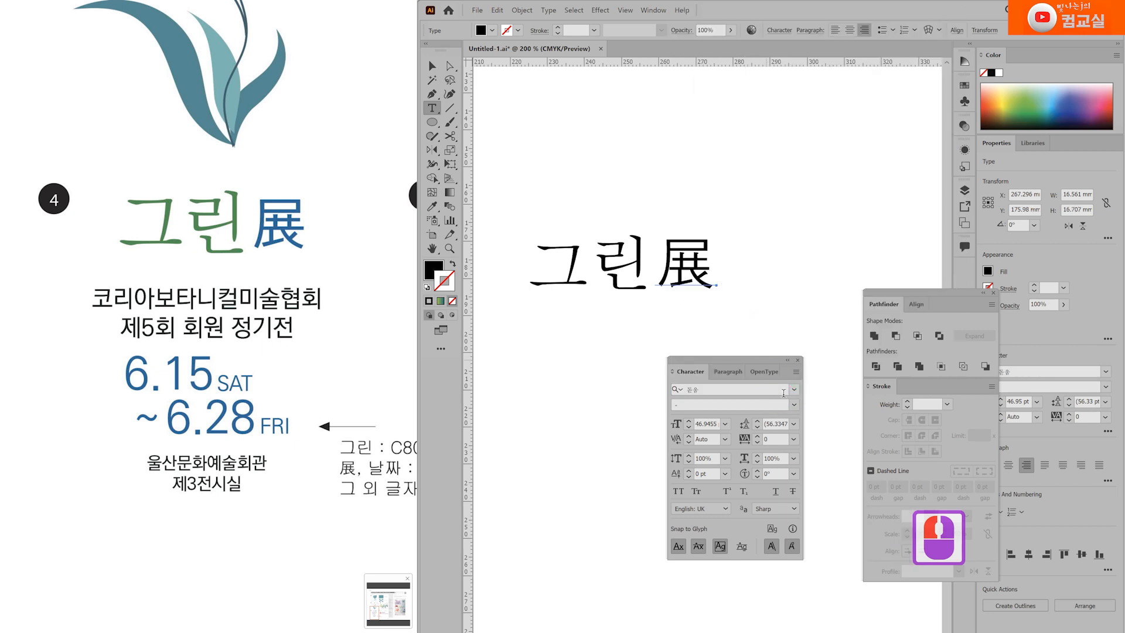
# Enlarge "그린" and scale 展 to about 49.7 pt so the two parts form one balanced title, and deselect them
pyautogui.press('v')
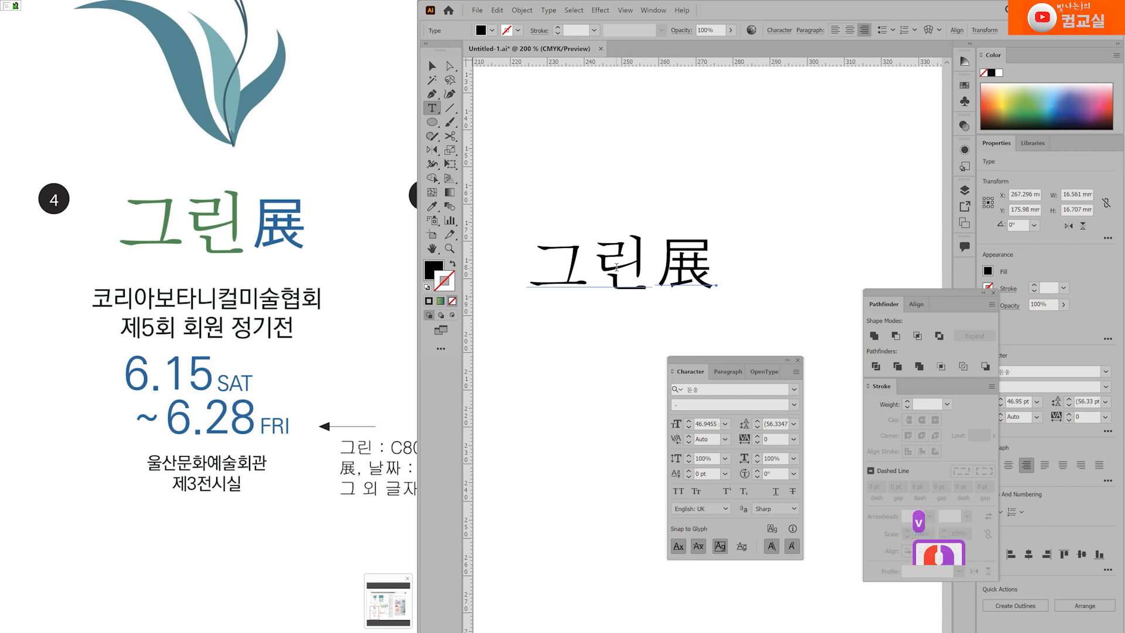
pyautogui.click(604, 264)
pyautogui.moveTo(518, 226); pyautogui.dragTo(490, 213)
pyautogui.moveTo(627, 289); pyautogui.dragTo(633, 292)
pyautogui.moveTo(685, 256); pyautogui.dragTo(690, 248)
pyautogui.moveTo(723, 290); pyautogui.dragTo(716, 289)
pyautogui.click(611, 253)
pyautogui.click(612, 335)
pyautogui.moveTo(610, 338); pyautogui.dragTo(631, 256)
pyautogui.click(565, 319)
# Add a two-line point text below the title reading "코리아보타니컬미술협회" and "제5회 회원 정기전"
pyautogui.click(437, 111)
pyautogui.click(563, 249)
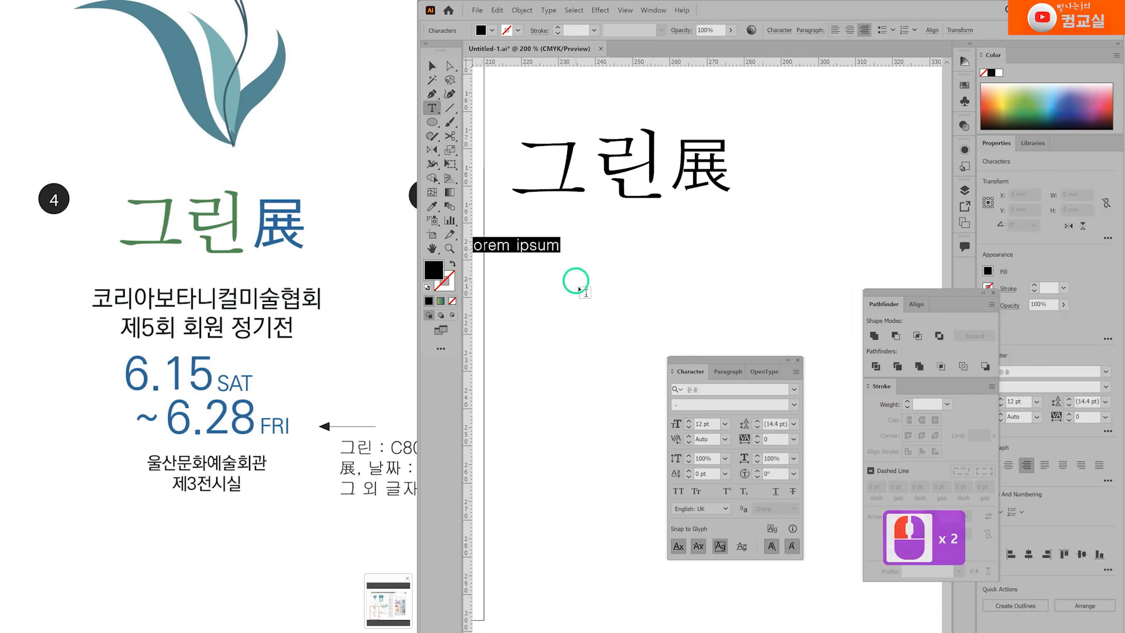
pyautogui.write('코리아')
pyautogui.write('보타니컬미술혀')
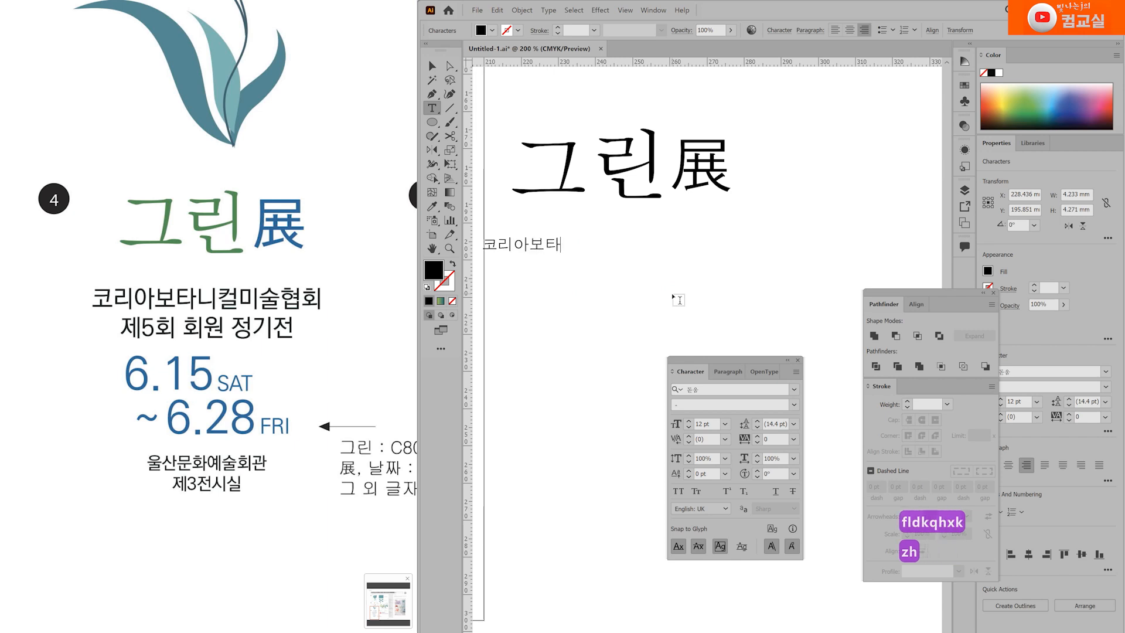
pyautogui.write('협회')
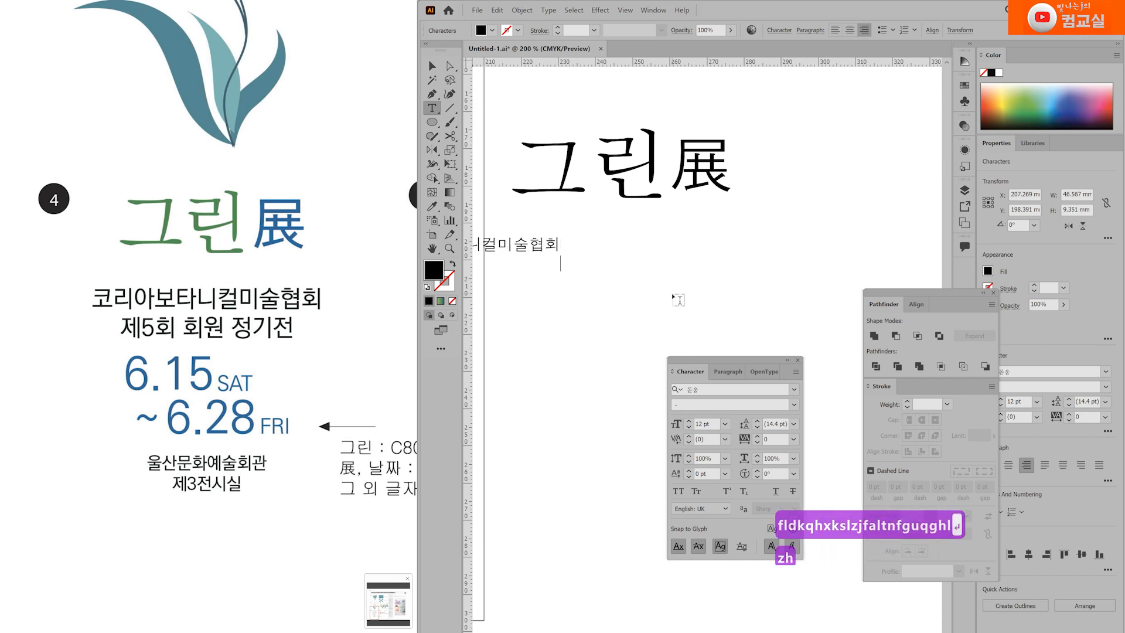
pyautogui.press('Return')
pyautogui.write('제5회 회원 정기전')
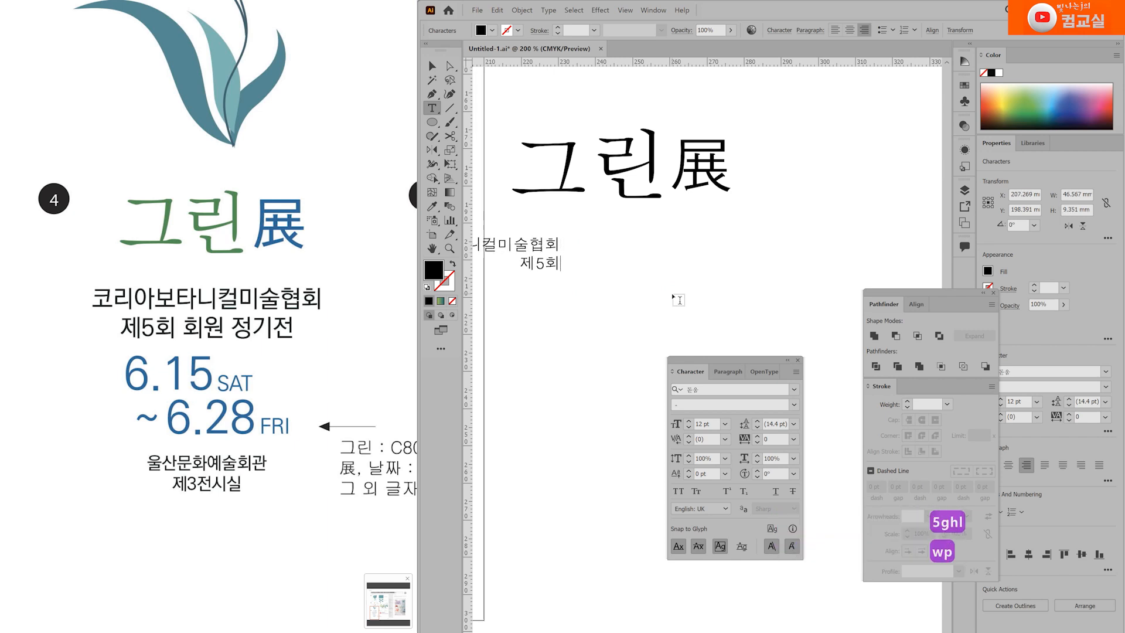
# Enlarge the two-line subtitle to about 19.5 pt, centre-align it and place it under the title
pyautogui.moveTo(539, 271); pyautogui.dragTo(766, 300)
pyautogui.click(850, 30)
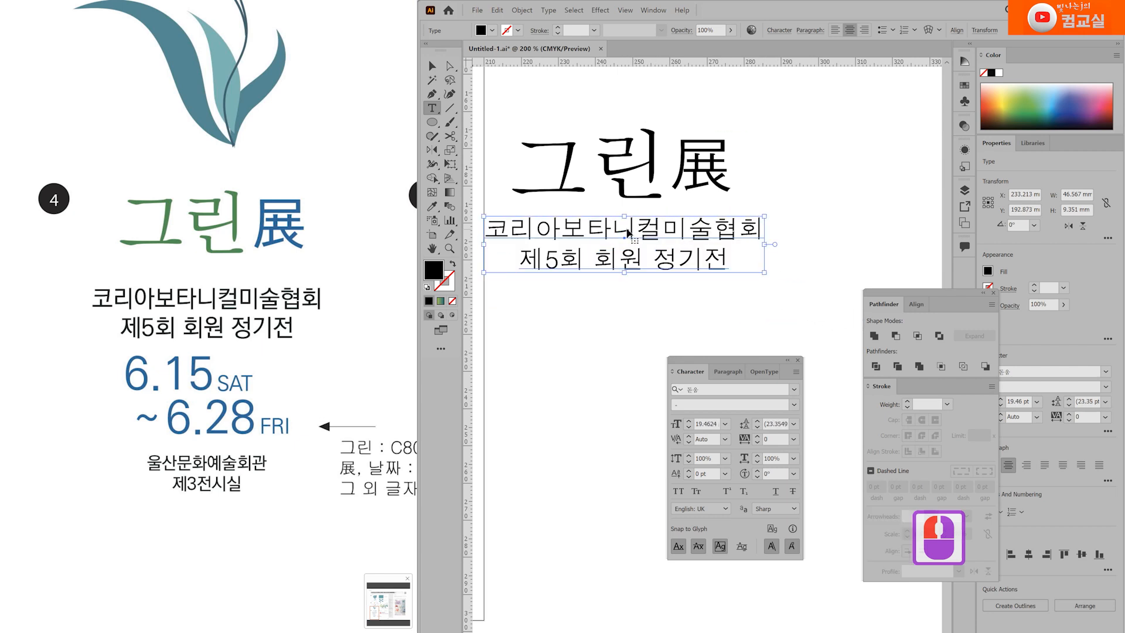
pyautogui.click(621, 244)
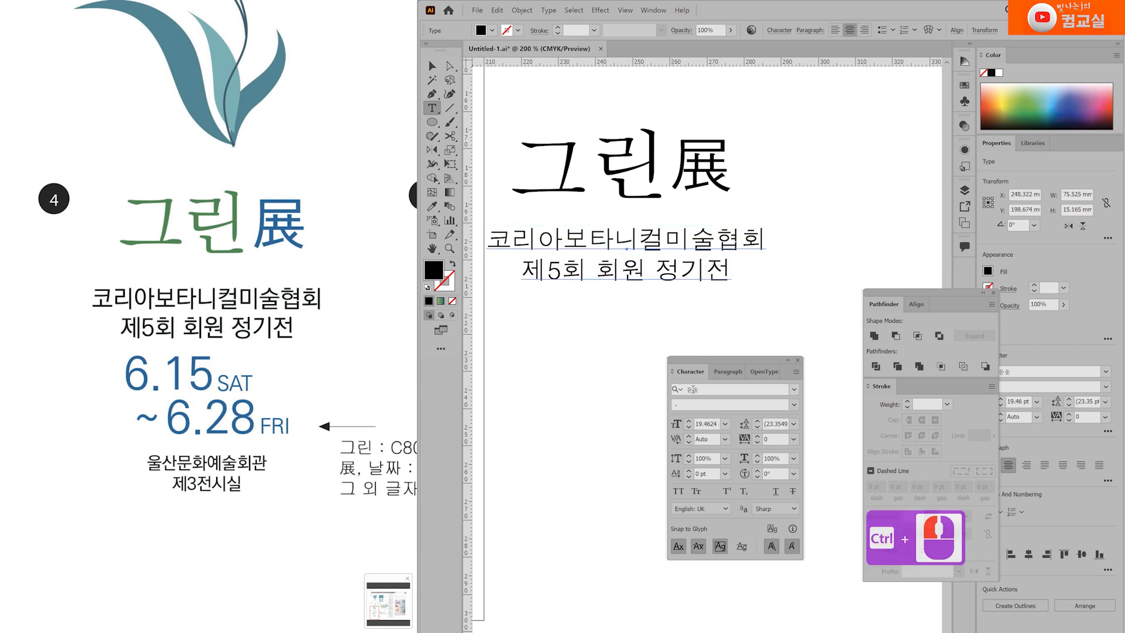
# Change the font of 展 to 맑은 고딕 Regular and nudge it about 1 mm right and 0.9 mm down
pyautogui.keyDown('ctrl'); pyautogui.click(701, 170); pyautogui.keyUp('ctrl')
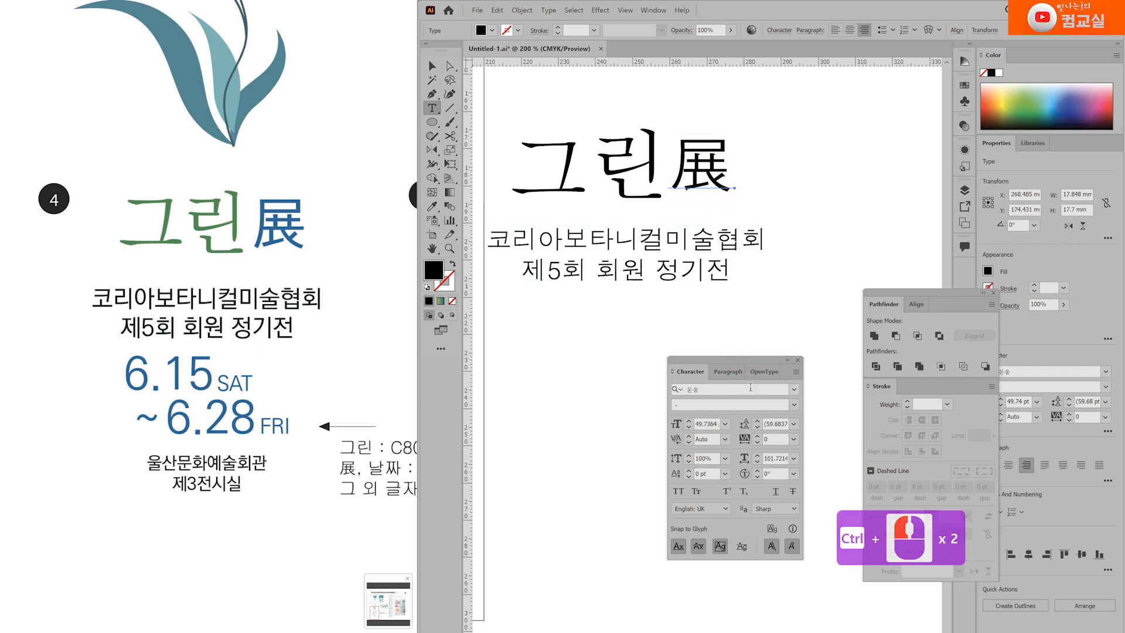
pyautogui.click(751, 388)
pyautogui.press('BackSpace')
pyautogui.press('BackSpace')
pyautogui.write('고딕')
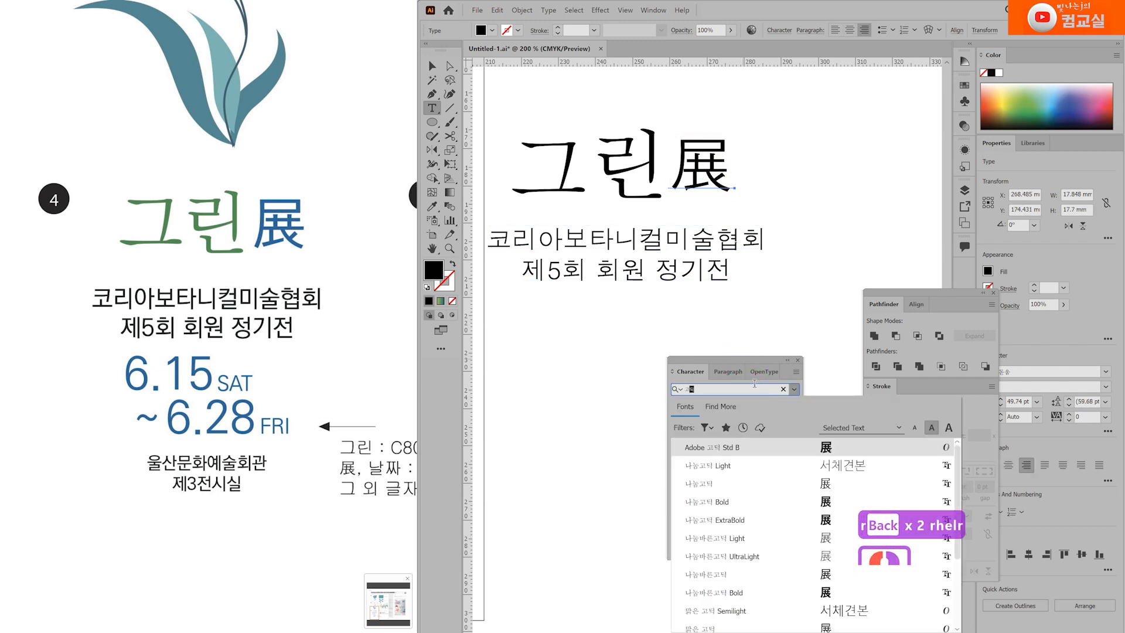
pyautogui.press('Down')
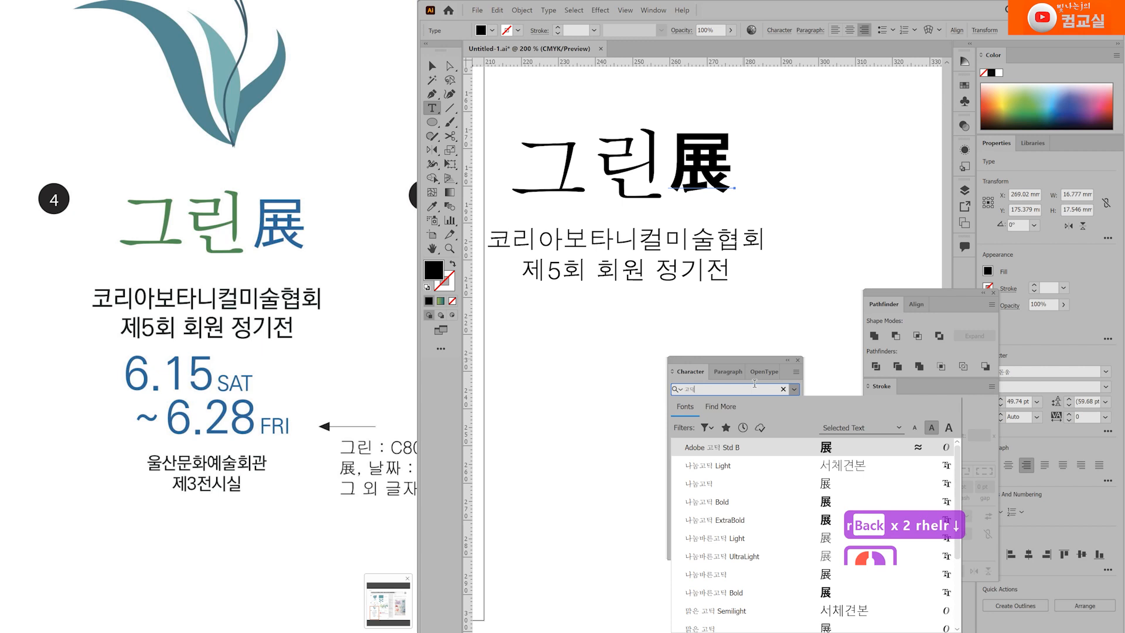
pyautogui.press('Down')
pyautogui.press('Down')
pyautogui.press('Down')
pyautogui.press('Down')
pyautogui.press('Down')
pyautogui.press('Down')
pyautogui.press('Down')
pyautogui.press('Down')
pyautogui.press('Down')
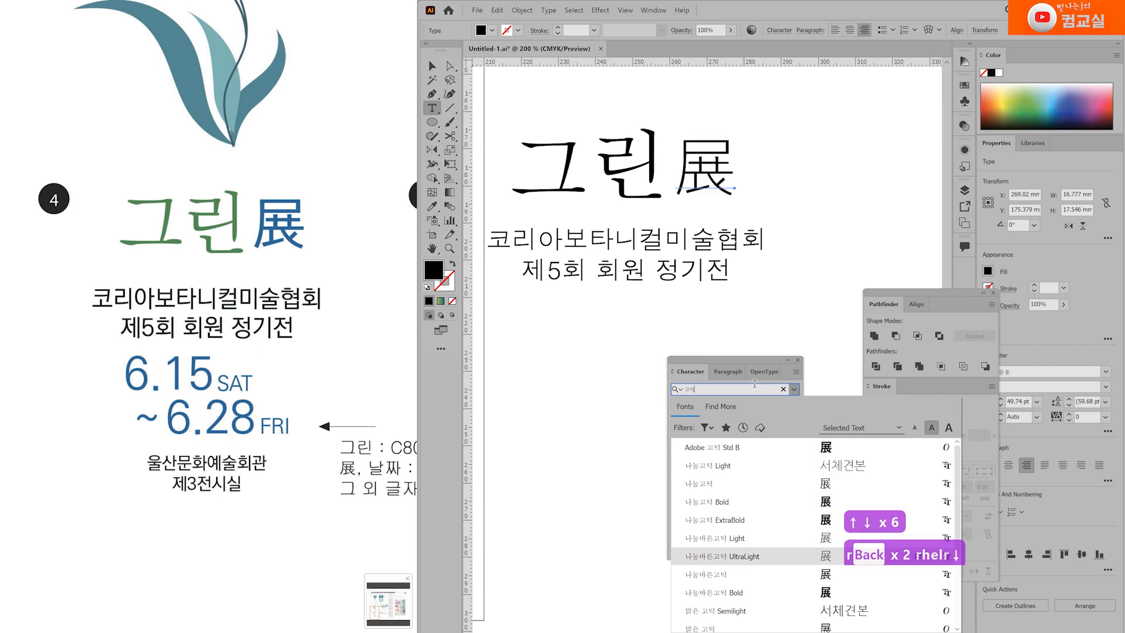
pyautogui.press('Down')
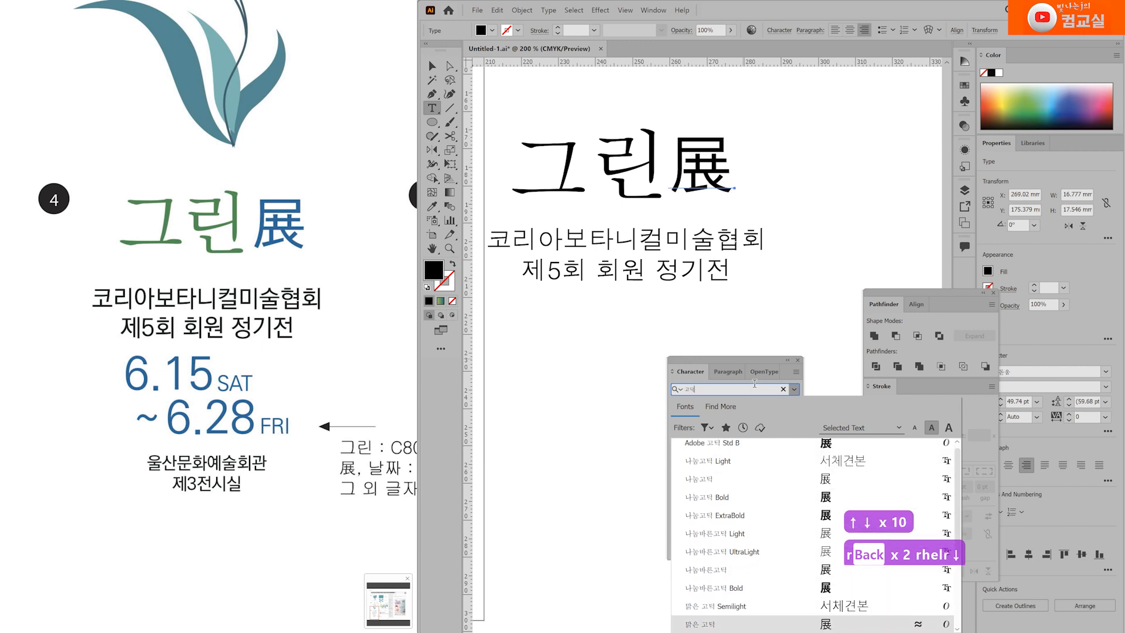
pyautogui.press('Return')
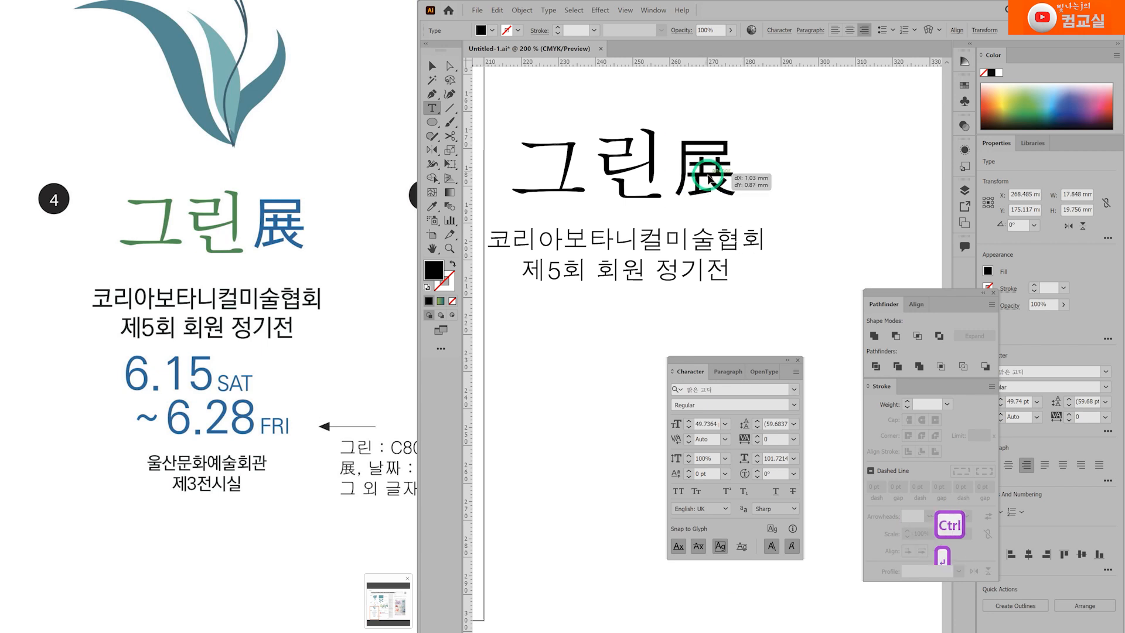
pyautogui.keyDown('ctrl'); pyautogui.click(737, 153); pyautogui.keyUp('ctrl')
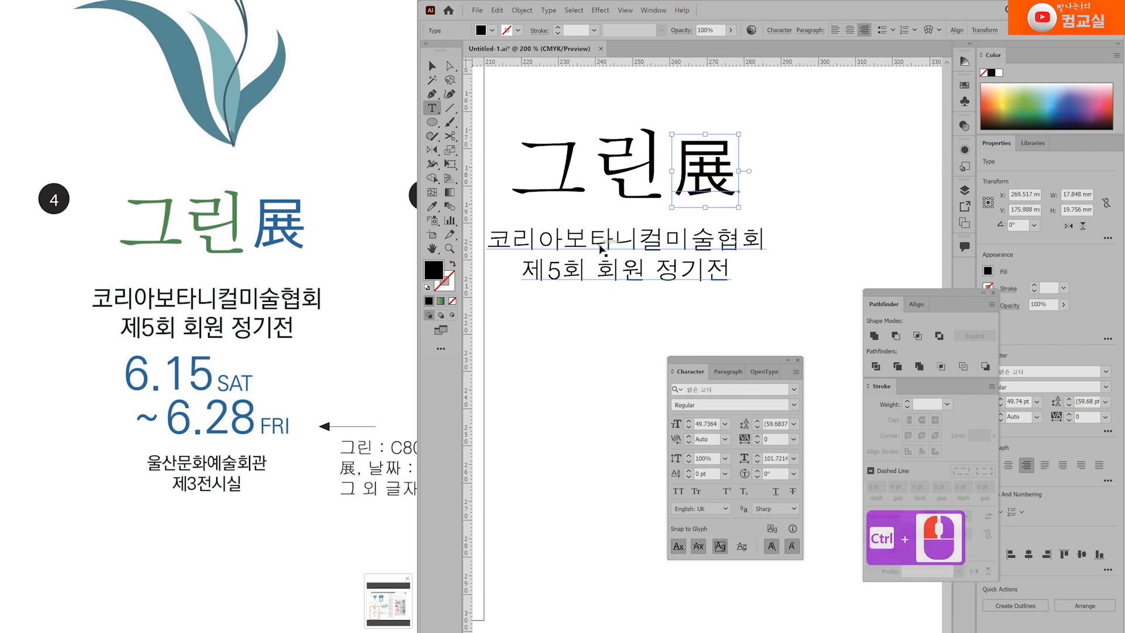
# Give the two-line subtitle a 0.5 pt black stroke and stretch it slightly taller, to about 21.2 pt
pyautogui.keyDown('ctrl'); pyautogui.click(606, 252); pyautogui.keyUp('ctrl')
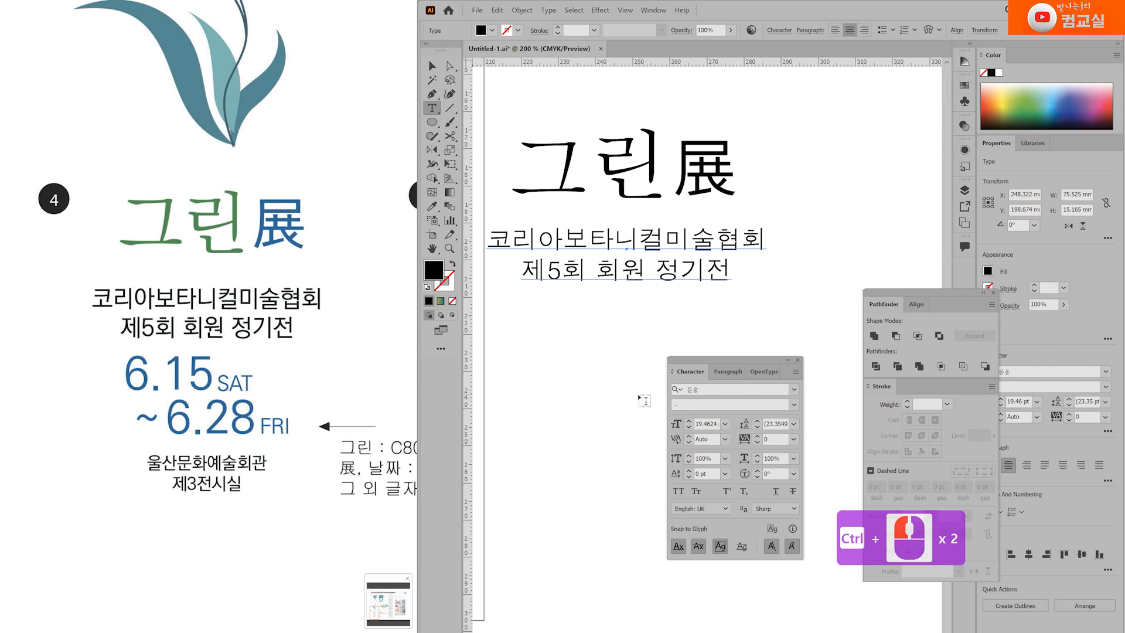
pyautogui.click(452, 273)
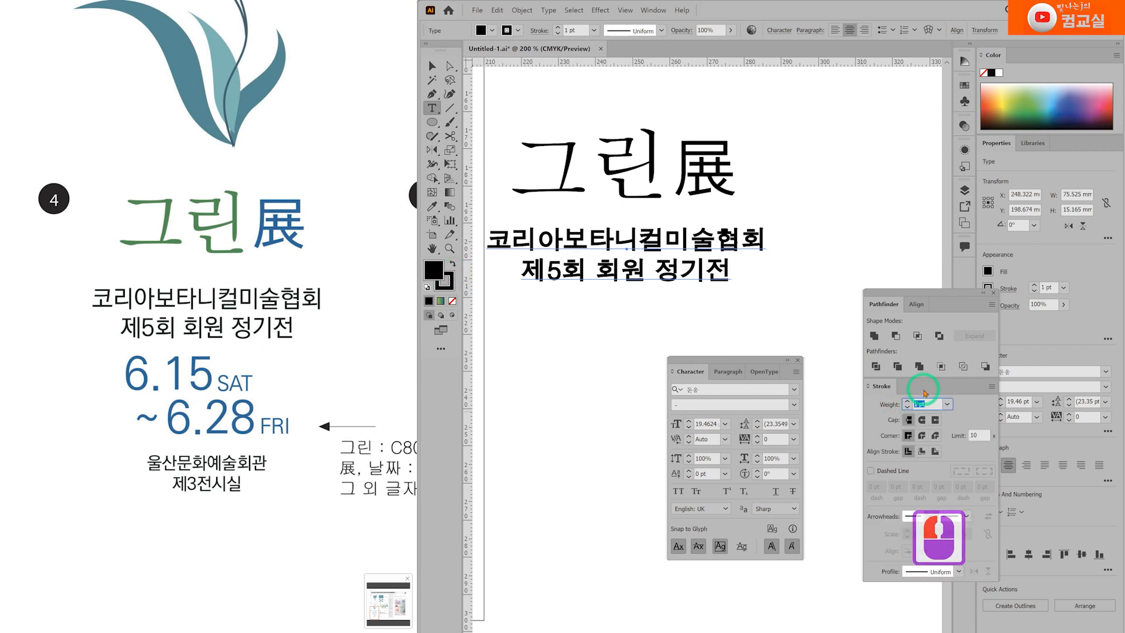
pyautogui.write('0.5')
pyautogui.press('Return')
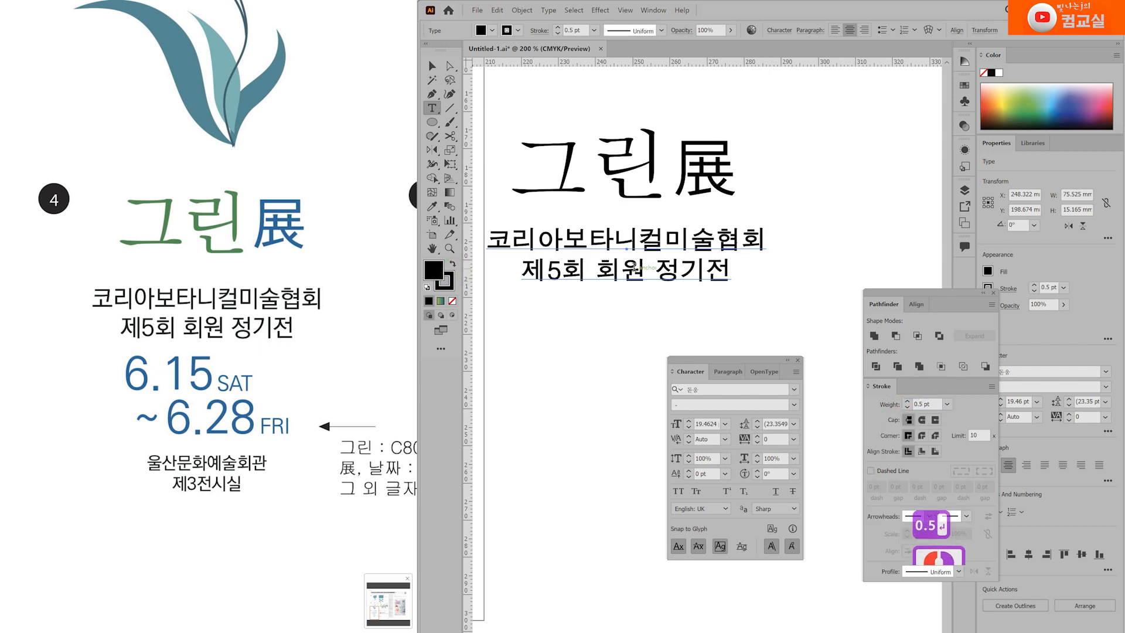
pyautogui.moveTo(635, 282); pyautogui.dragTo(652, 294)
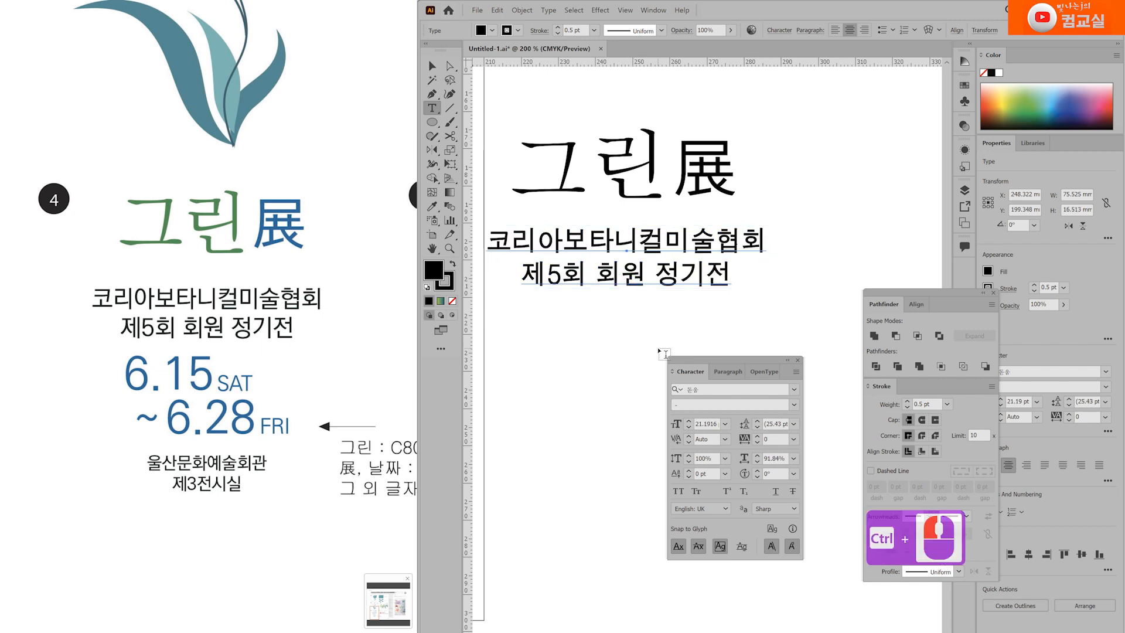
pyautogui.keyDown('ctrl'); pyautogui.click(555, 276); pyautogui.keyUp('ctrl')
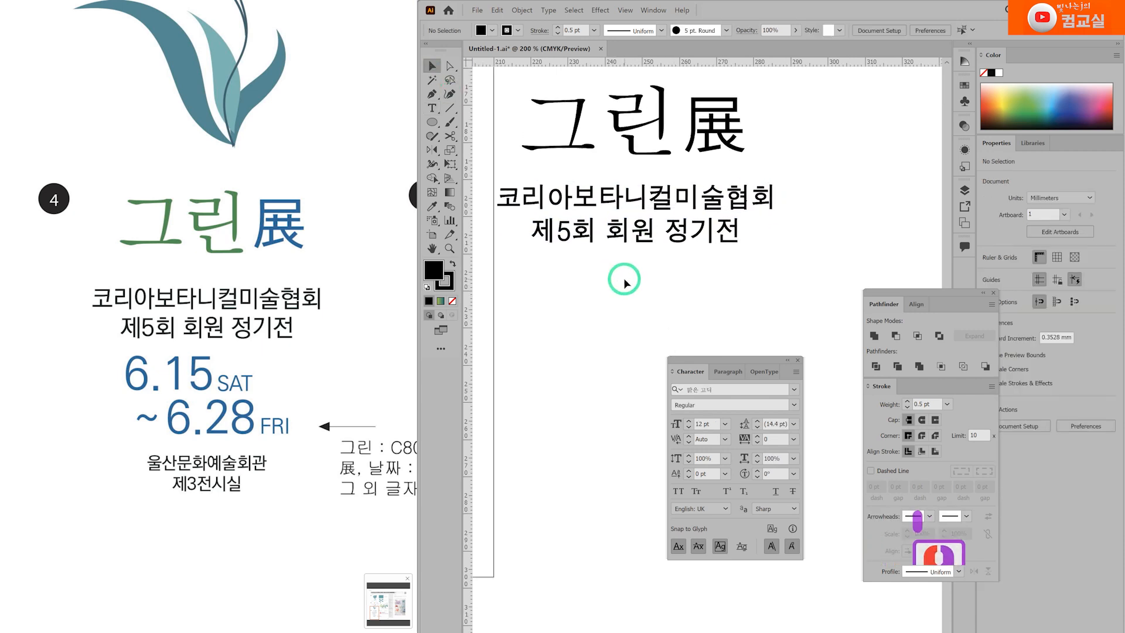
# Add a two-line date text below the subtitle reading "6.15 SAT" and "~6.28 FRI"
pyautogui.click(598, 284)
pyautogui.write('6')
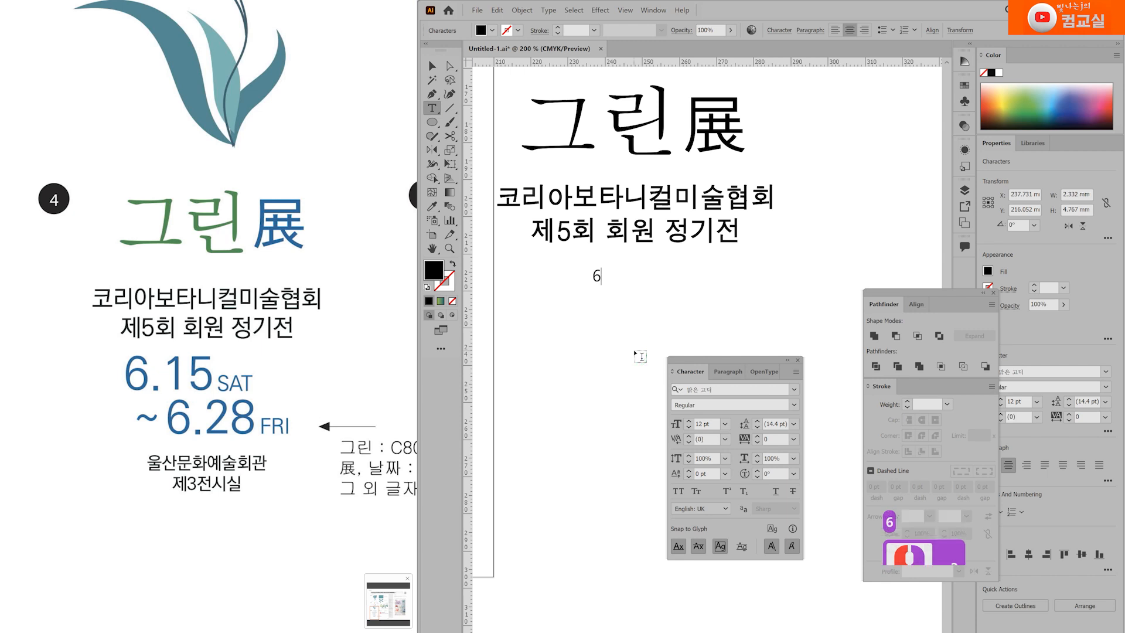
pyautogui.write('.15')
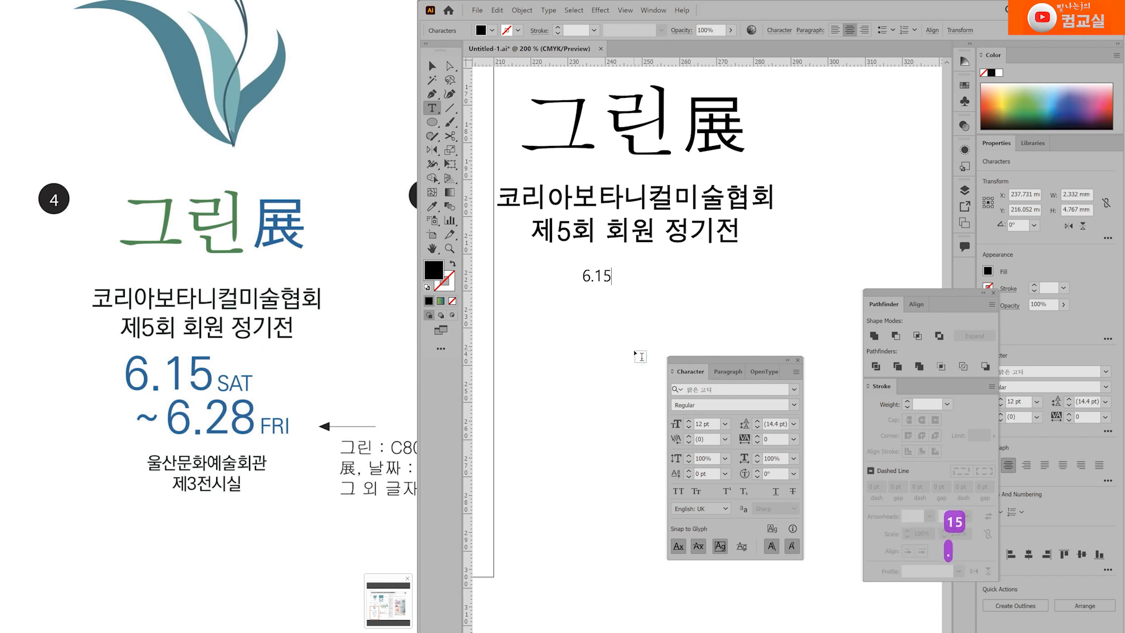
pyautogui.press('Hangul')
pyautogui.write('SAT')
pyautogui.press('Return')
pyautogui.write('~')
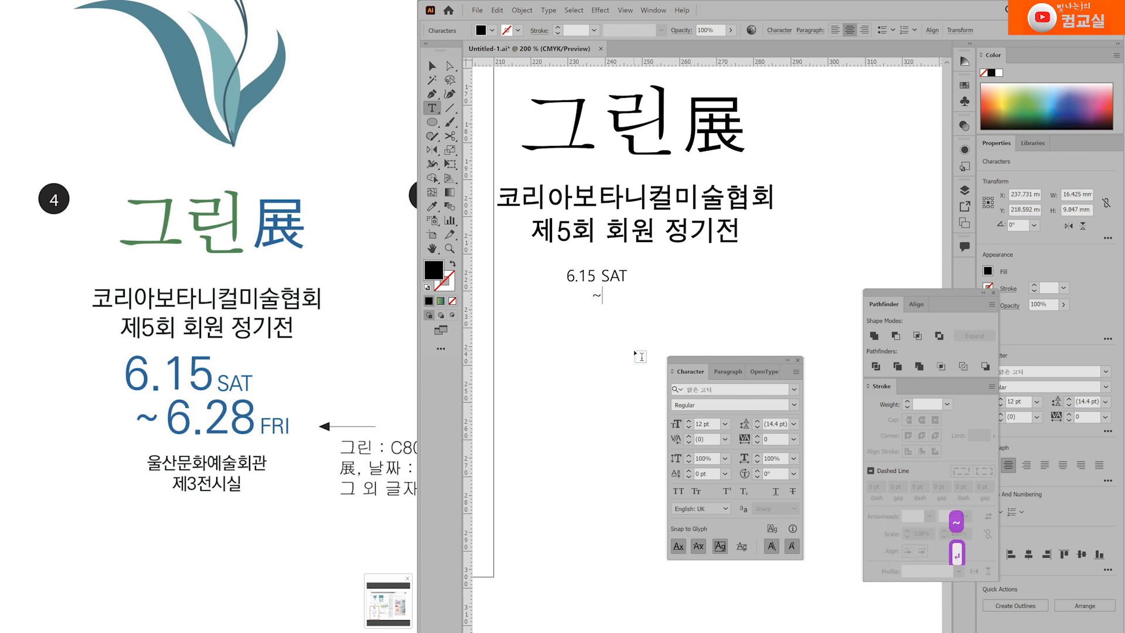
pyautogui.write('6.28 F')
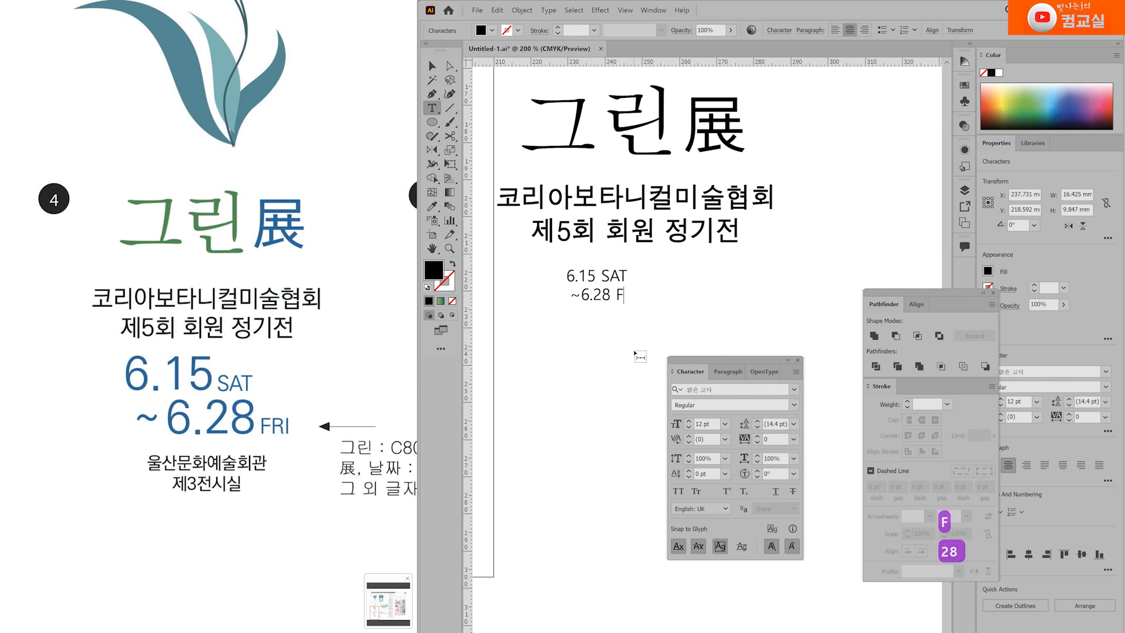
pyautogui.write('RO')
pyautogui.press('BackSpace')
pyautogui.write('I')
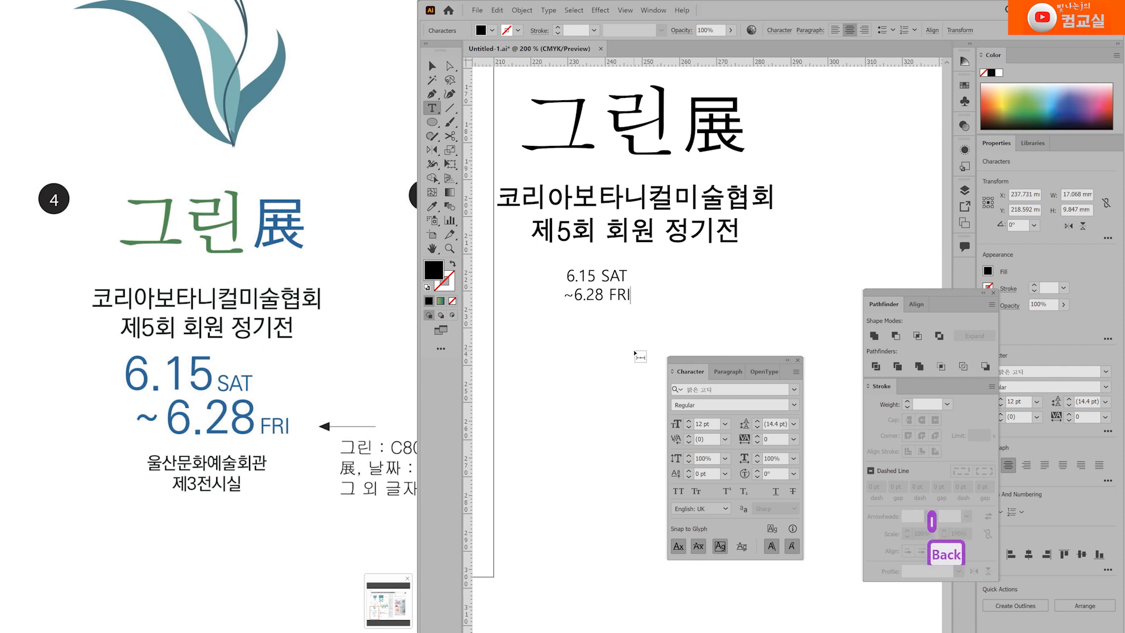
# Enlarge the date text to about 42 pt and move it directly under the subtitle, keeping the Character settings clear of it
pyautogui.moveTo(633, 305); pyautogui.dragTo(796, 420)
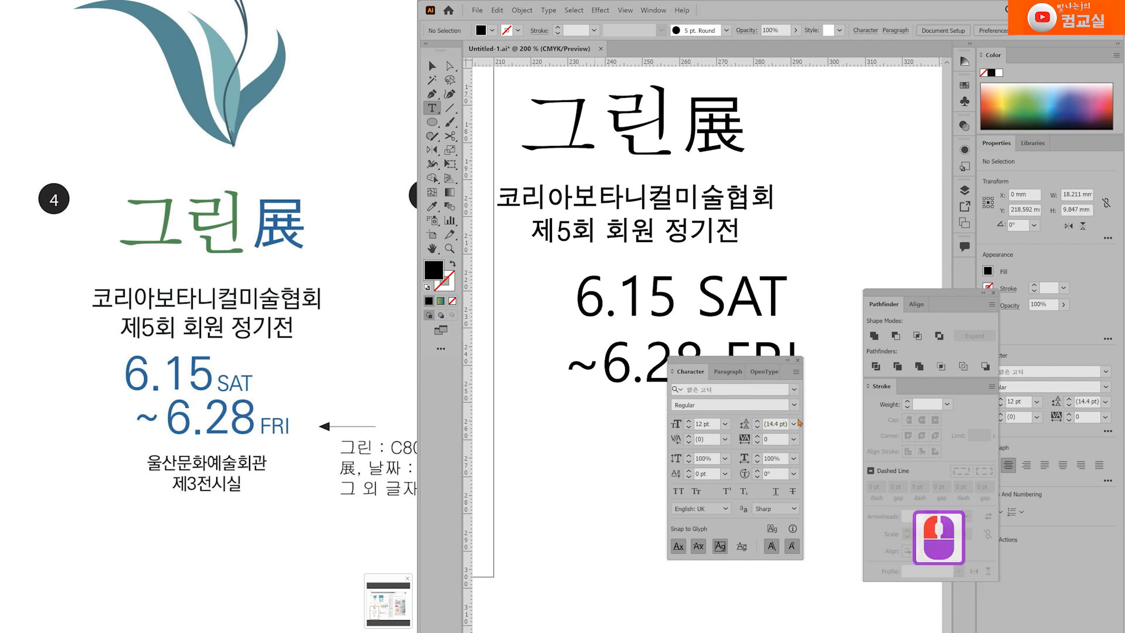
pyautogui.hotkey('alt', 'Up')
pyautogui.hotkey('alt', 'Up')
pyautogui.hotkey('alt', 'Up')
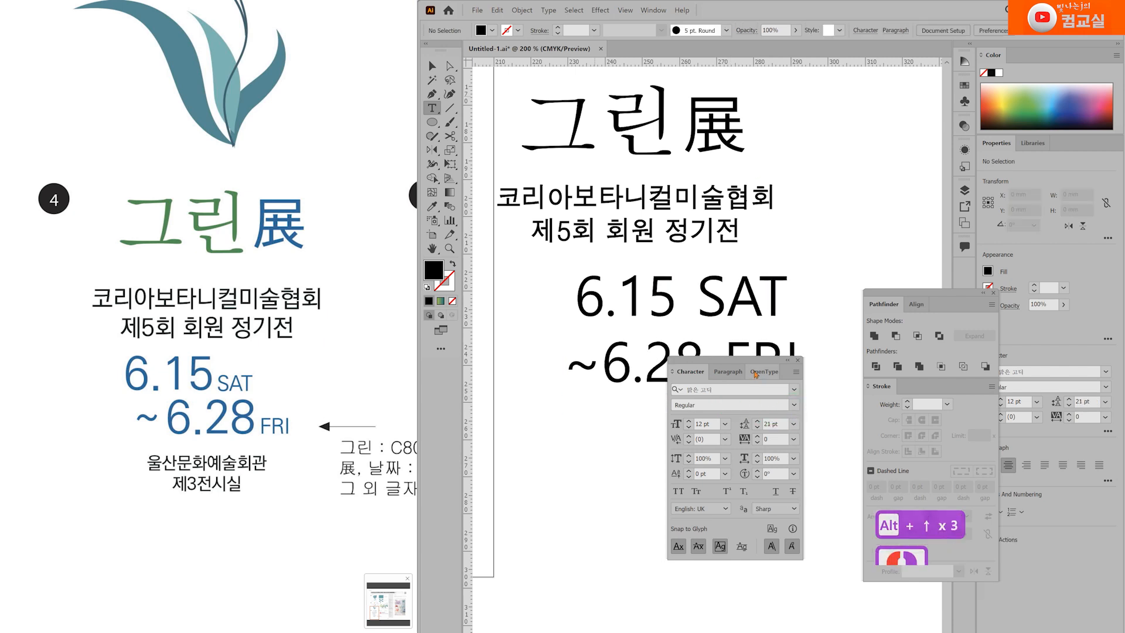
pyautogui.moveTo(756, 375); pyautogui.dragTo(777, 434)
pyautogui.moveTo(698, 379); pyautogui.dragTo(658, 357)
pyautogui.moveTo(756, 420); pyautogui.dragTo(753, 407)
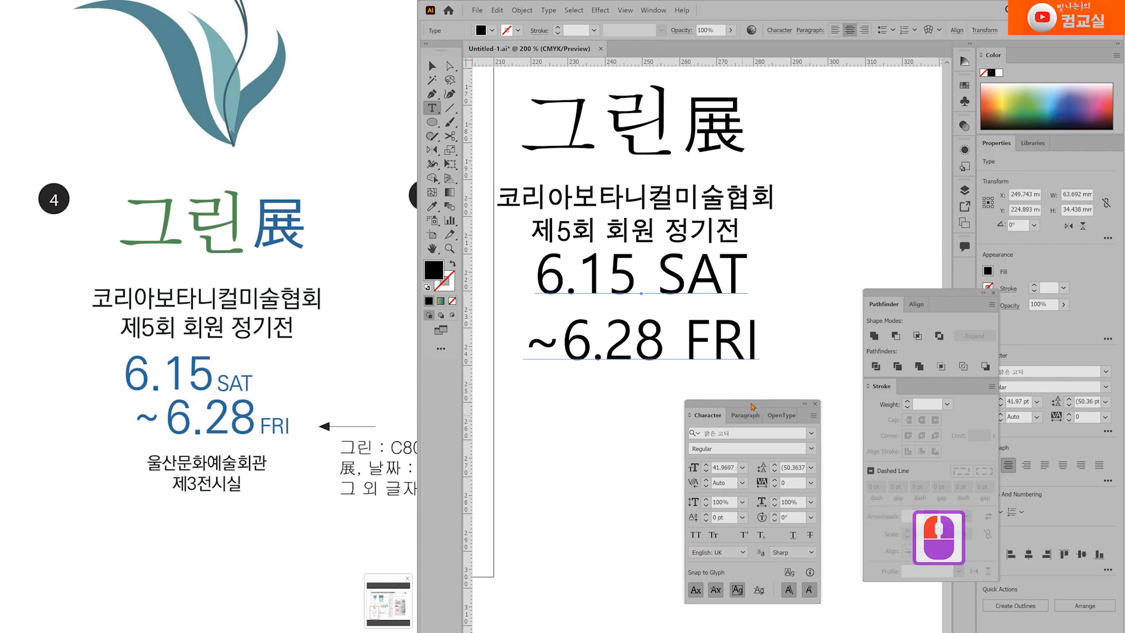
# Set the date text's font to 돋움체 Regular
pyautogui.click(753, 432)
pyautogui.write('eh')
pyautogui.press('BackSpace')
pyautogui.press('BackSpace')
pyautogui.press('Hangul')
pyautogui.write('돋')
pyautogui.press('Down')
pyautogui.press('Down')
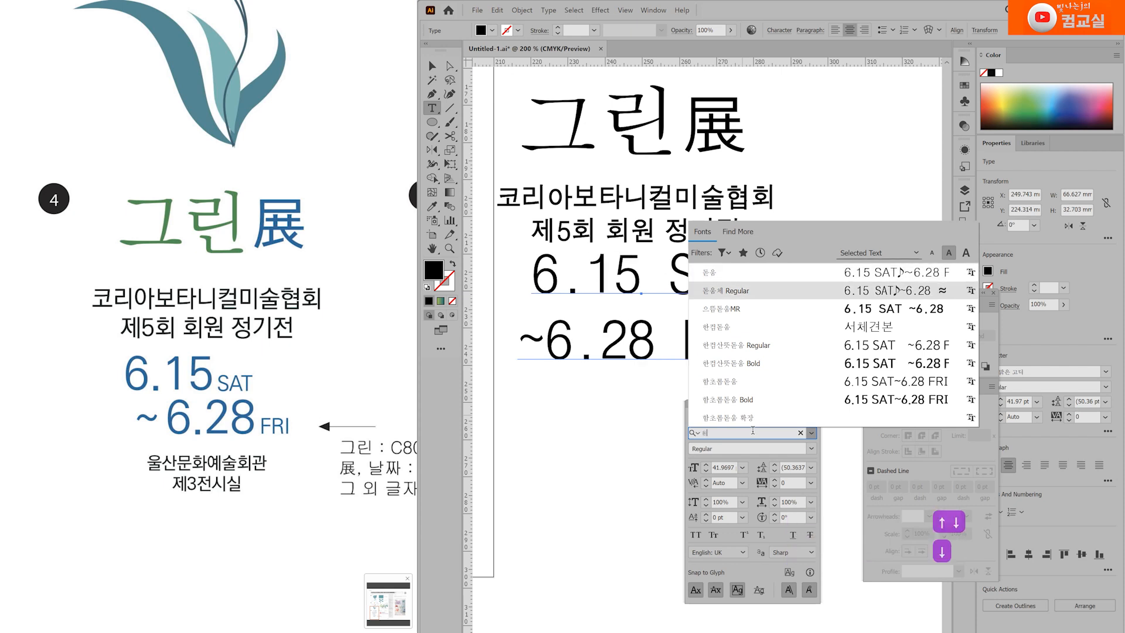
pyautogui.press('Down')
pyautogui.press('Up')
pyautogui.press('Return')
# Tighten the date text's leading to about 40.4 pt and insert a space after the "~" before 6.28
pyautogui.hotkey('alt', 'Up')
pyautogui.hotkey('alt', 'Up')
pyautogui.hotkey('alt', 'Up')
pyautogui.hotkey('alt', 'Up')
pyautogui.hotkey('alt', 'Up')
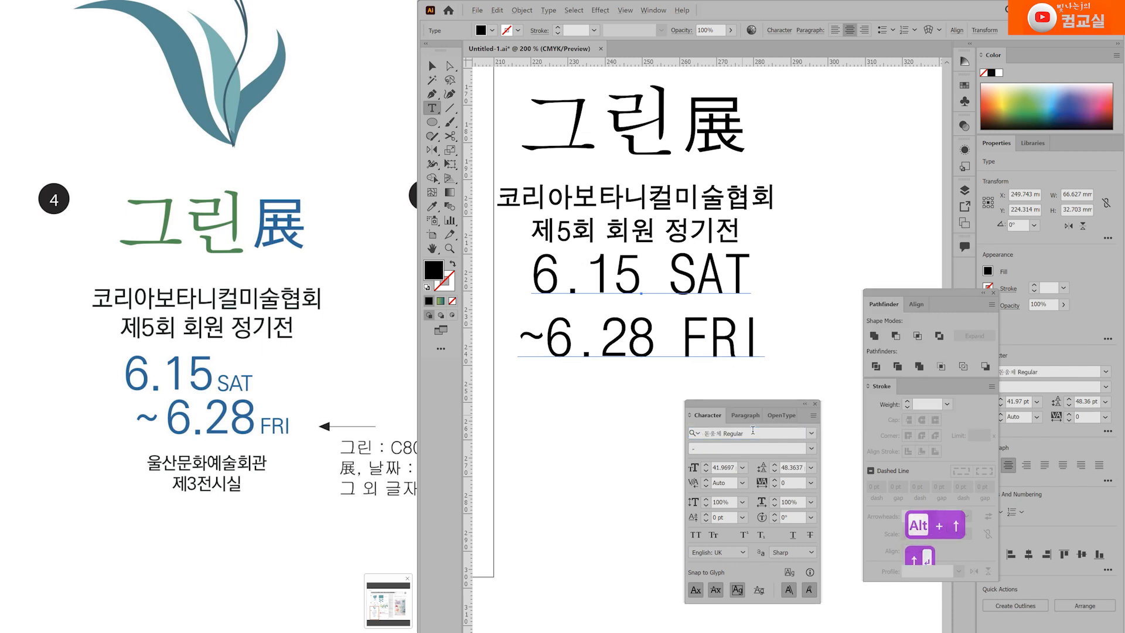
pyautogui.click(521, 326)
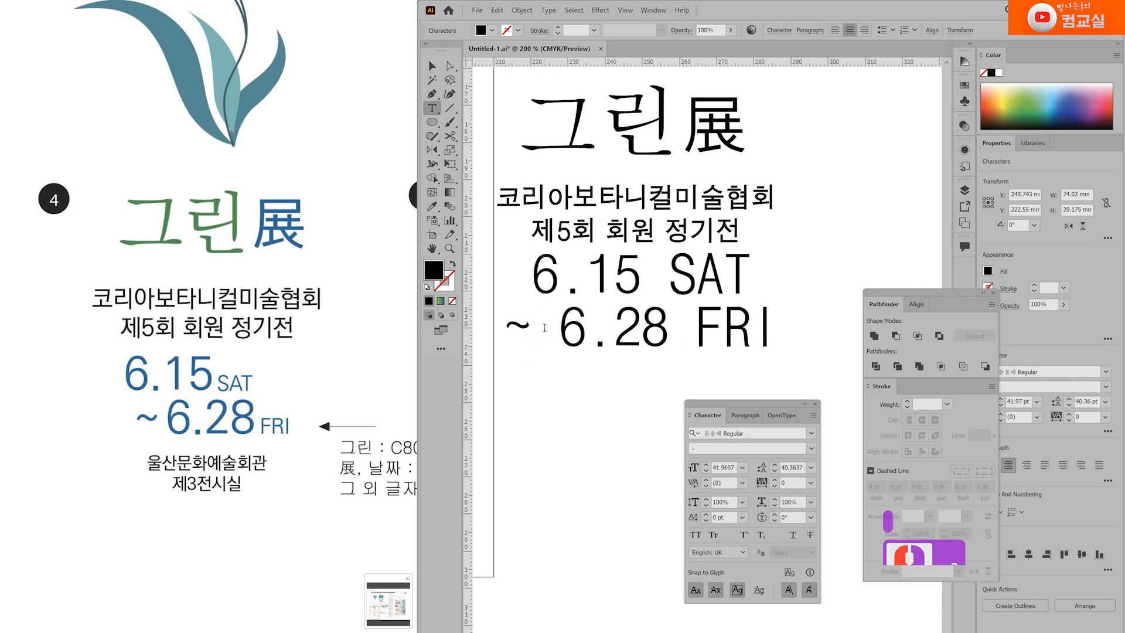
# Remove the spaces after the "~" in the date text and reapply the 돋움체 Regular font to both lines
pyautogui.press('BackSpace')
pyautogui.click(524, 327)
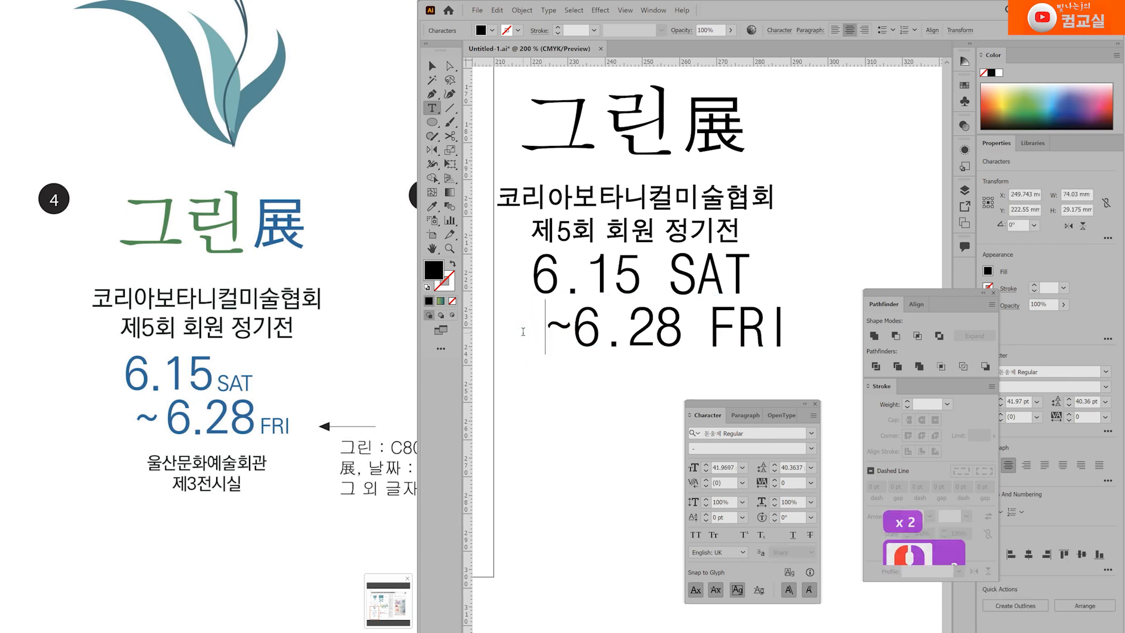
pyautogui.moveTo(534, 285); pyautogui.dragTo(788, 340)
pyautogui.click(811, 433)
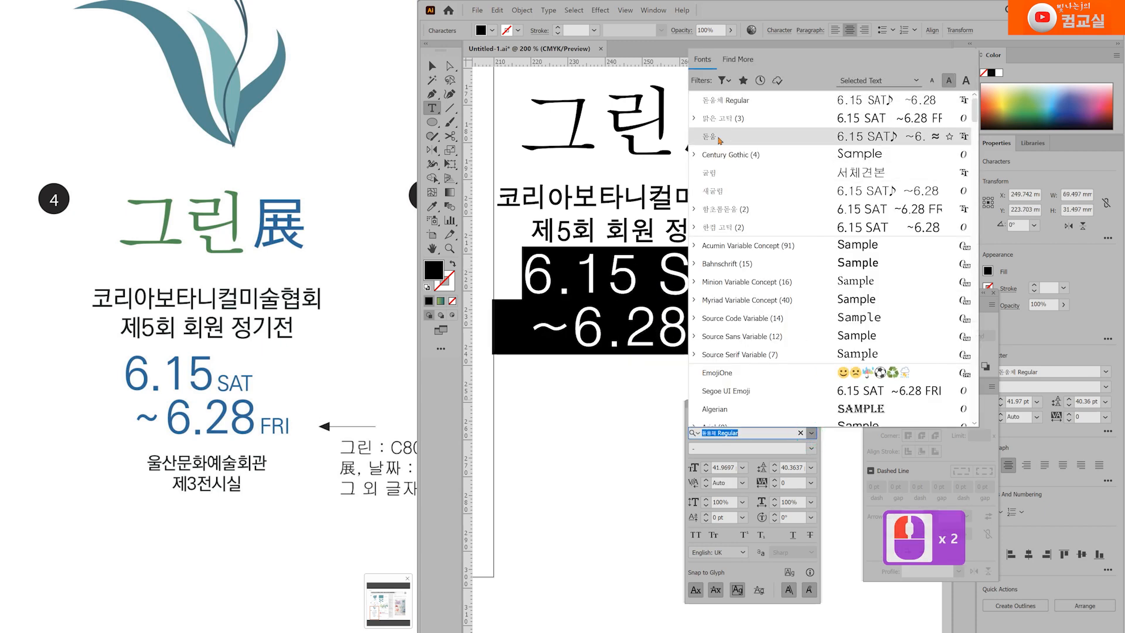
pyautogui.click(726, 101)
pyautogui.press('Escape')
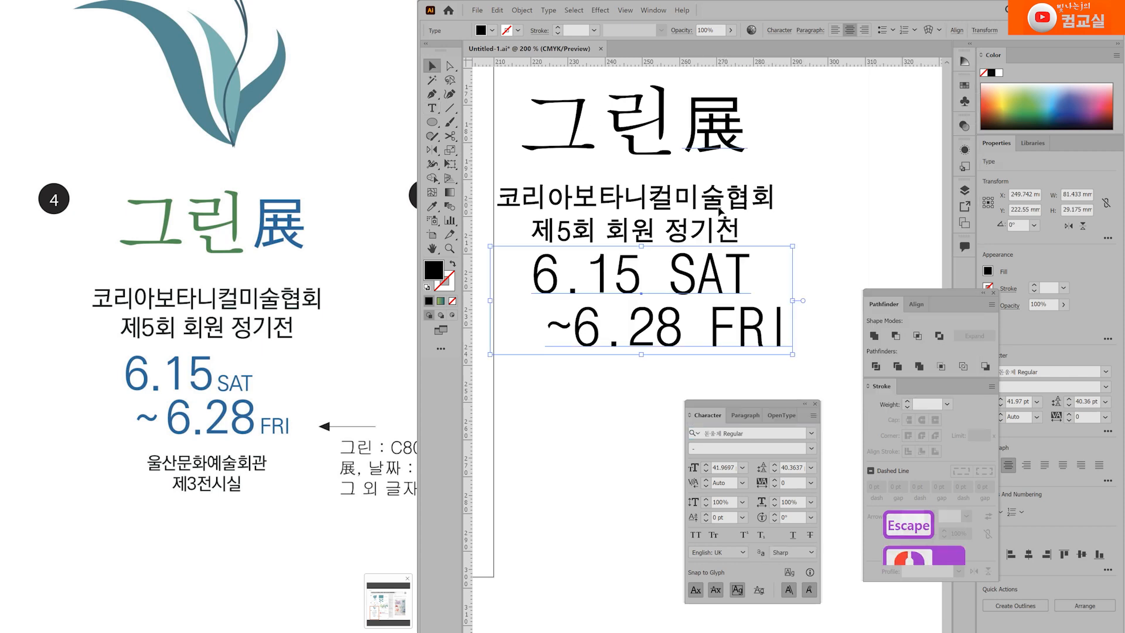
# Cut the "~" out of the second date line
pyautogui.doubleClick(550, 325)
pyautogui.moveTo(545, 325); pyautogui.dragTo(572, 328)
pyautogui.rightClick(566, 337)
pyautogui.click(579, 334)
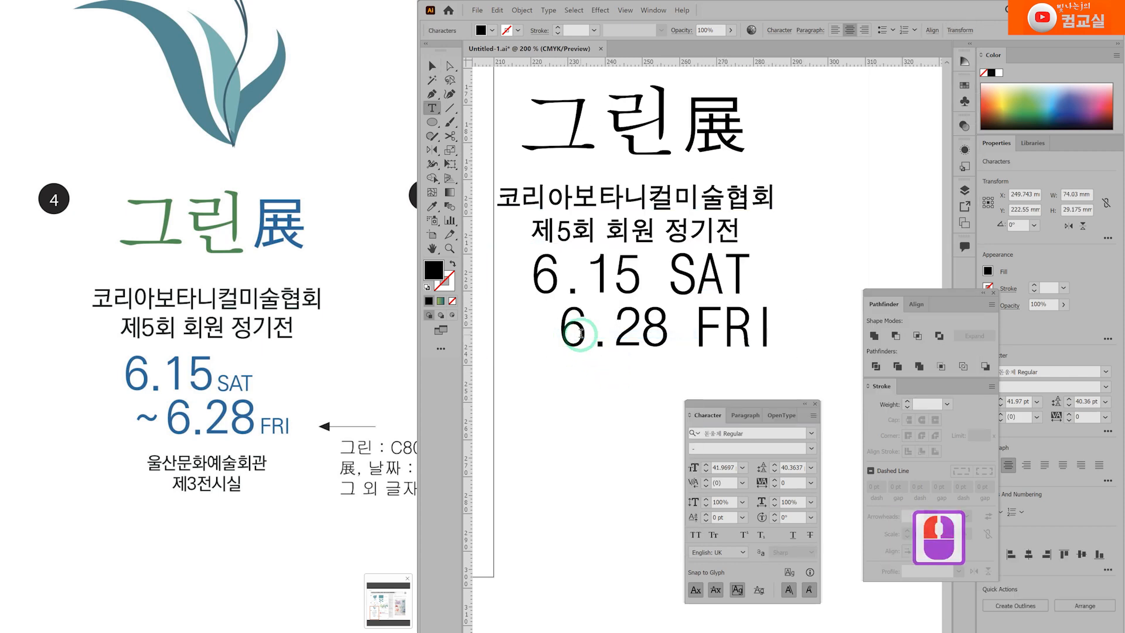
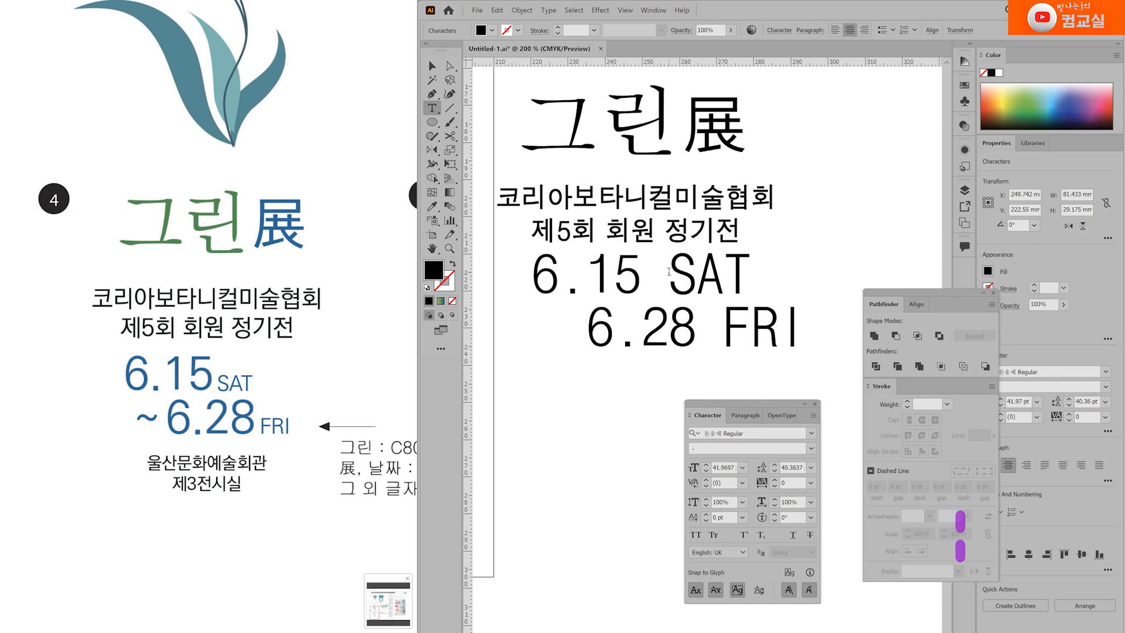
# Remove the spaces before SAT and FRI in the date text
pyautogui.click(669, 272)
pyautogui.press('BackSpace')
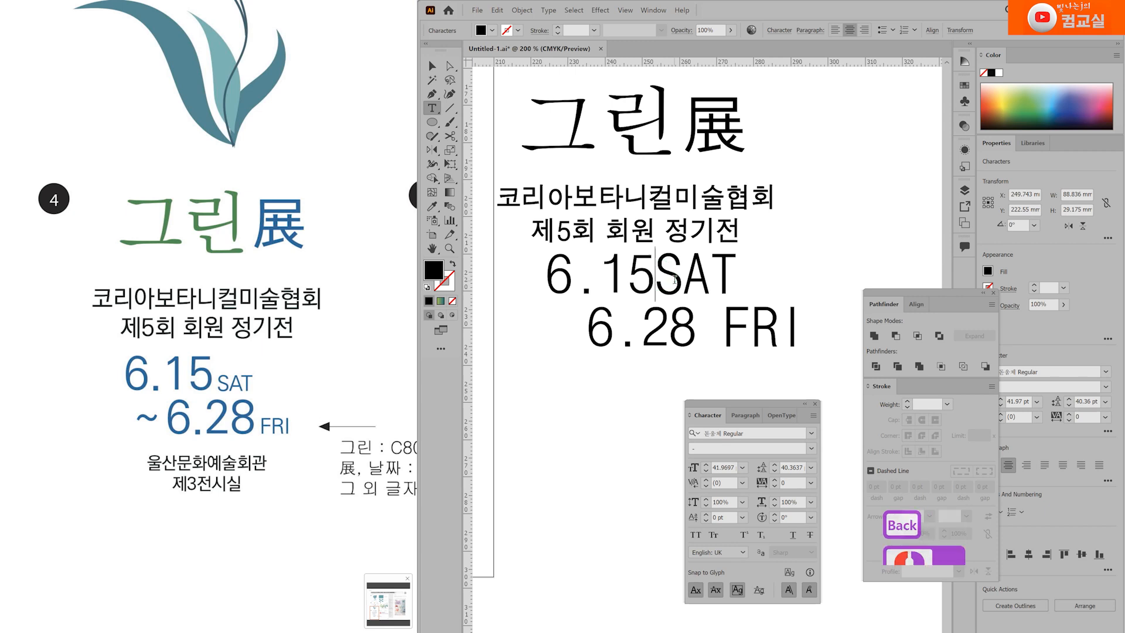
pyautogui.click(723, 329)
pyautogui.press('BackSpace')
# Reduce the weekday labels SAT and FRI to 24 pt within the date text
pyautogui.moveTo(655, 273); pyautogui.dragTo(737, 273)
pyautogui.click(730, 433)
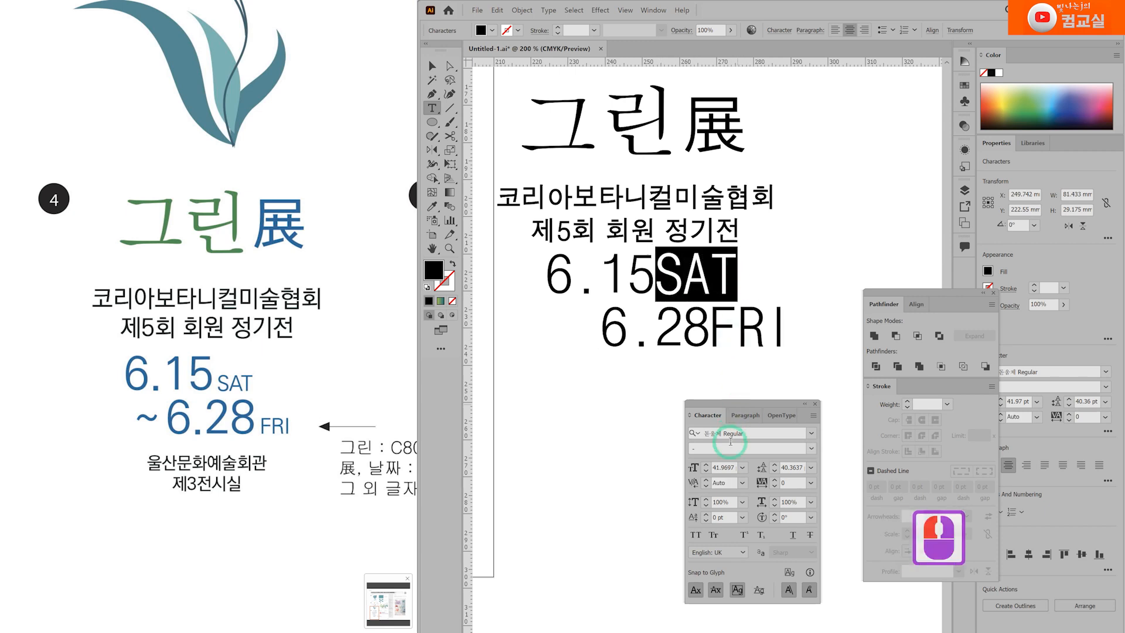
pyautogui.write('25')
pyautogui.press('Return')
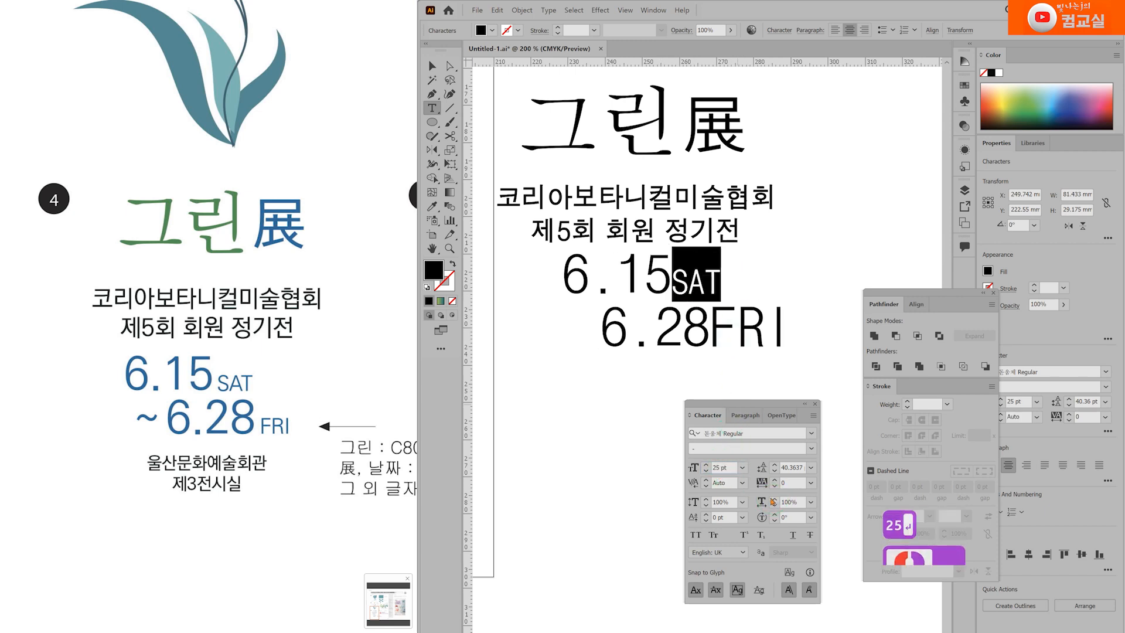
pyautogui.click(693, 467)
pyautogui.write('24')
pyautogui.press('Return')
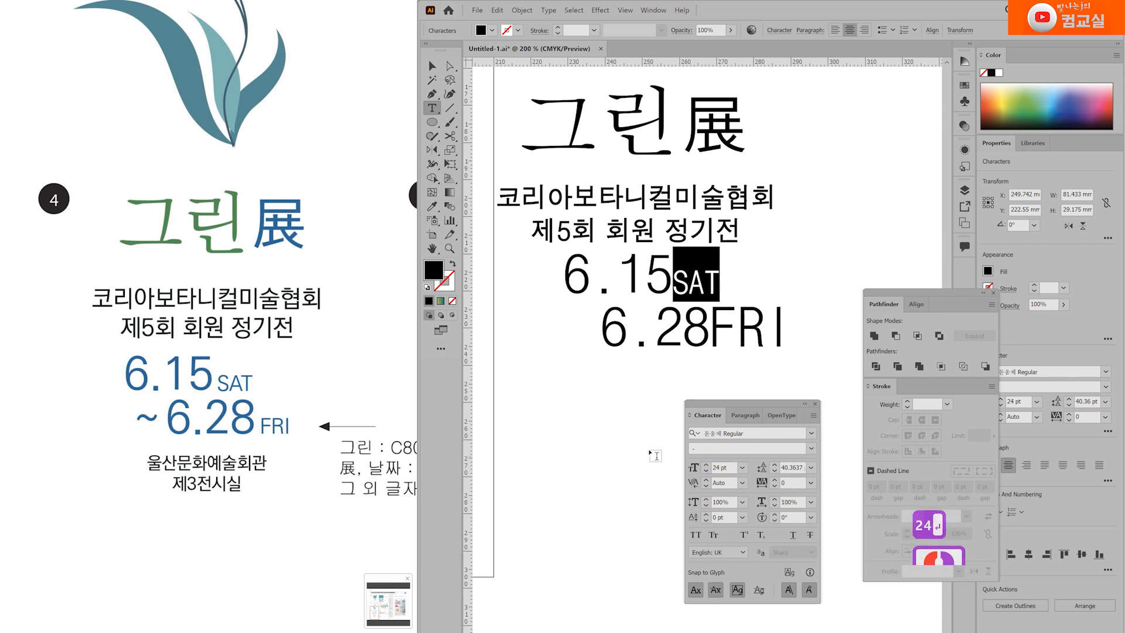
pyautogui.moveTo(709, 323); pyautogui.dragTo(784, 329)
pyautogui.doubleClick(723, 467)
pyautogui.write('24')
pyautogui.press('Return')
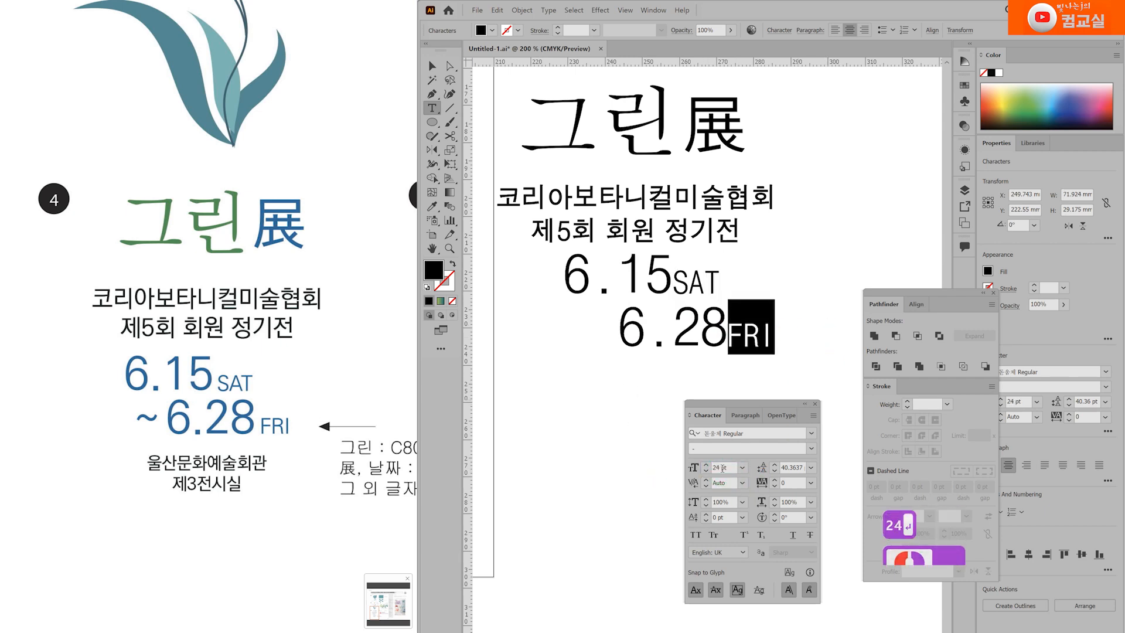
# Paste the "~" as its own text object and place it in front of 6.28
pyautogui.click(673, 282)
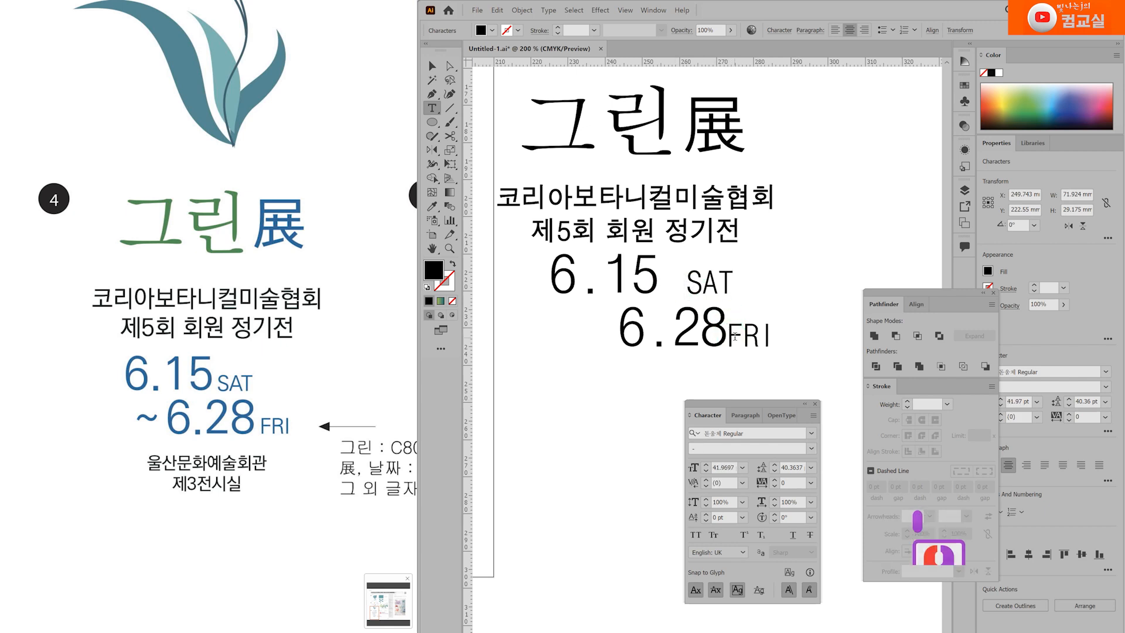
pyautogui.press('BackSpace')
pyautogui.click(432, 66)
pyautogui.click(607, 397)
pyautogui.hotkey('ctrl', 'v')
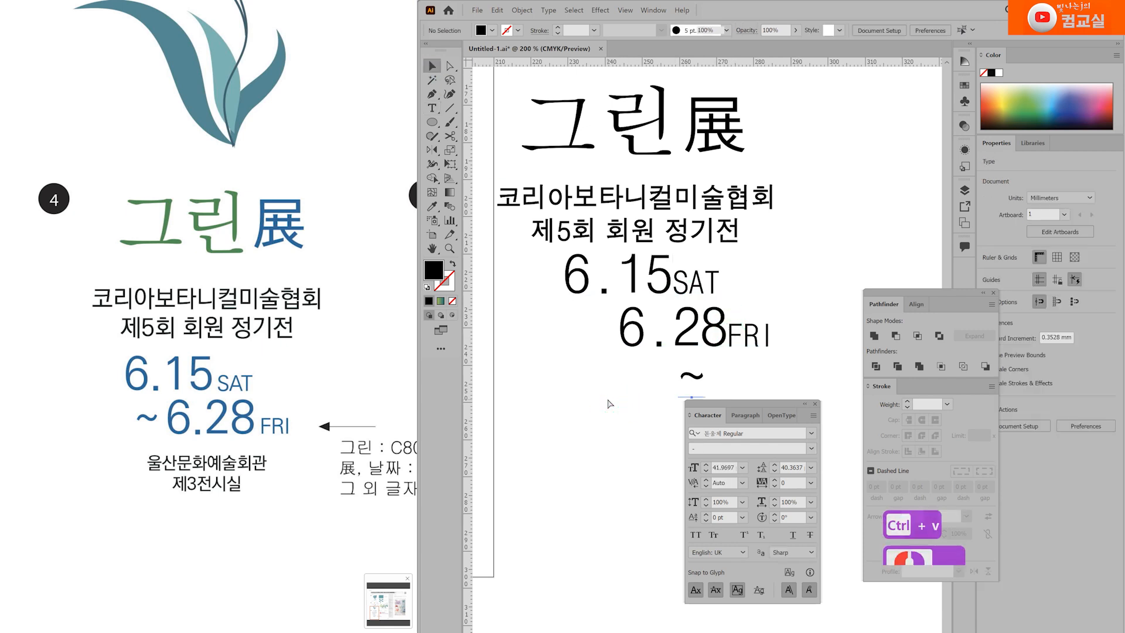
pyautogui.moveTo(695, 378); pyautogui.dragTo(596, 329)
# Cut SAT out of the date text and paste it as a separate text object beside 6.15
pyautogui.doubleClick(729, 282)
pyautogui.doubleClick(733, 285)
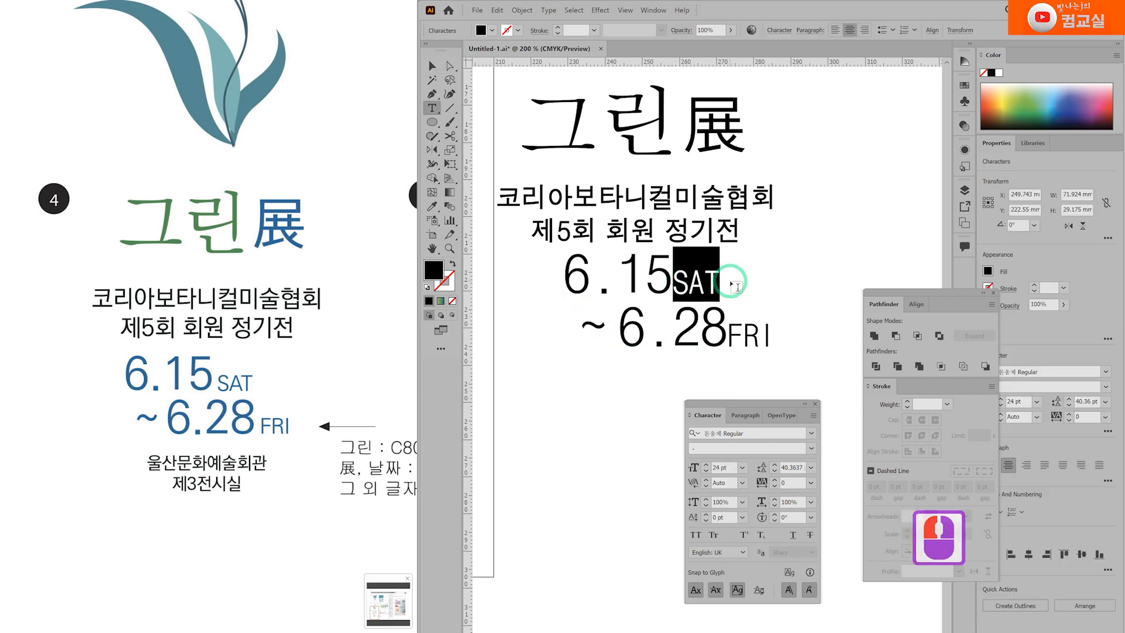
pyautogui.hotkey('ctrl', 'x')
pyautogui.keyDown('ctrl'); pyautogui.click(811, 254); pyautogui.keyUp('ctrl')
pyautogui.hotkey('ctrl', 'v')
pyautogui.moveTo(713, 377); pyautogui.dragTo(744, 281)
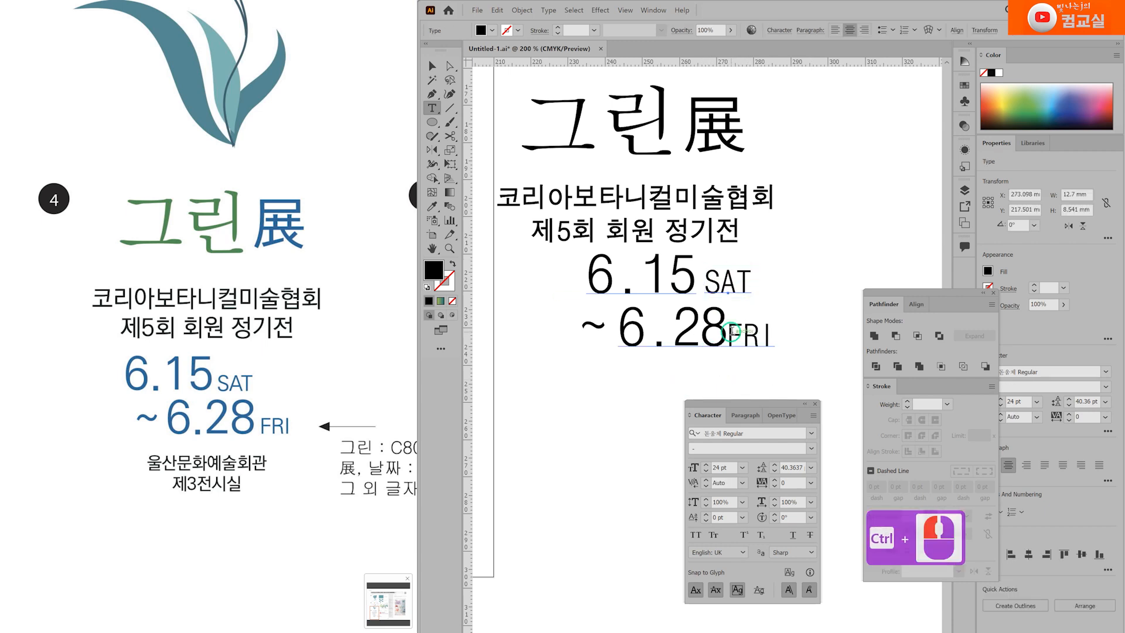
# Cut FRI out of the date text and paste it as a separate text object beside 6.28
pyautogui.doubleClick(731, 331)
pyautogui.hotkey('ctrl', 'x')
pyautogui.keyDown('ctrl'); pyautogui.click(812, 257); pyautogui.keyUp('ctrl')
pyautogui.hotkey('ctrl', 'v')
pyautogui.moveTo(702, 383); pyautogui.dragTo(580, 244)
# Reshape the date text to about 36.7 pt leading, shift the date pieces under the subtitle and bring the "~" closer to 6.28
pyautogui.moveTo(668, 356); pyautogui.dragTo(667, 347)
pyautogui.moveTo(661, 279); pyautogui.dragTo(620, 281)
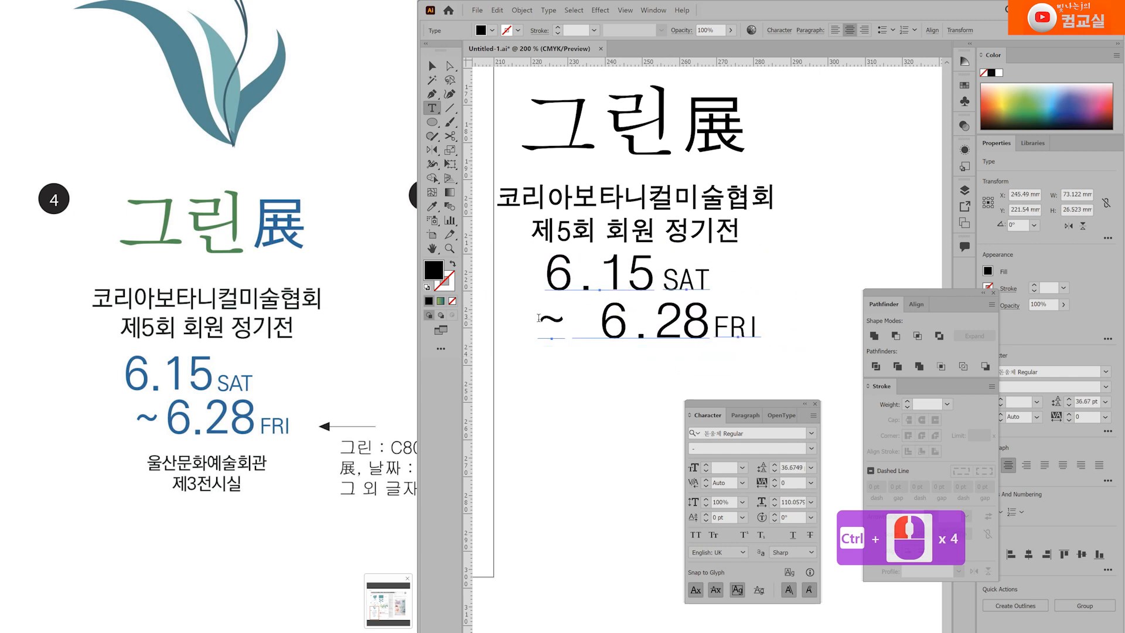
pyautogui.moveTo(555, 321); pyautogui.dragTo(580, 321)
# Scale all the date pieces down proportionally to about 34.9 pt leading and tighten their tracking to -40
pyautogui.moveTo(615, 389); pyautogui.dragTo(680, 349)
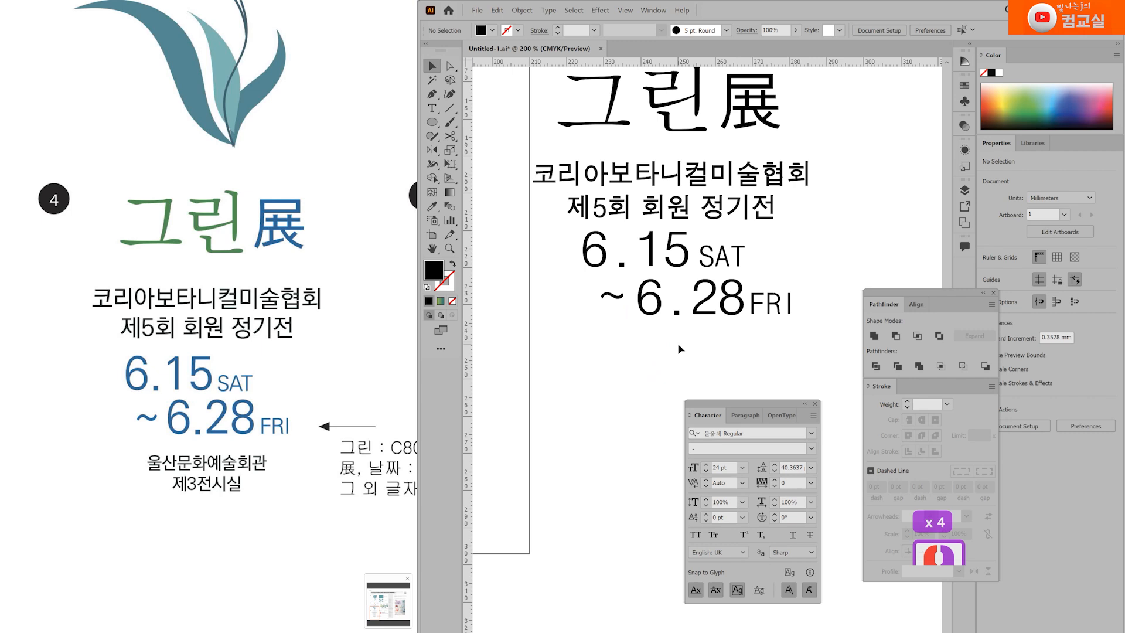
pyautogui.click(798, 328)
pyautogui.moveTo(799, 325); pyautogui.dragTo(785, 321)
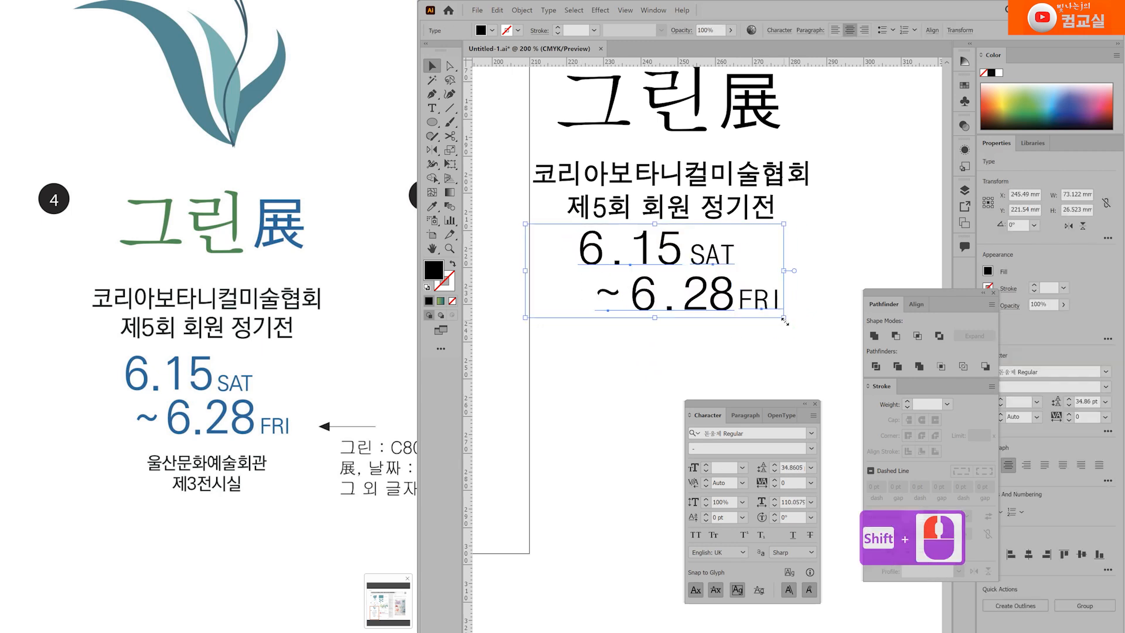
pyautogui.hotkey('alt', 'Left')
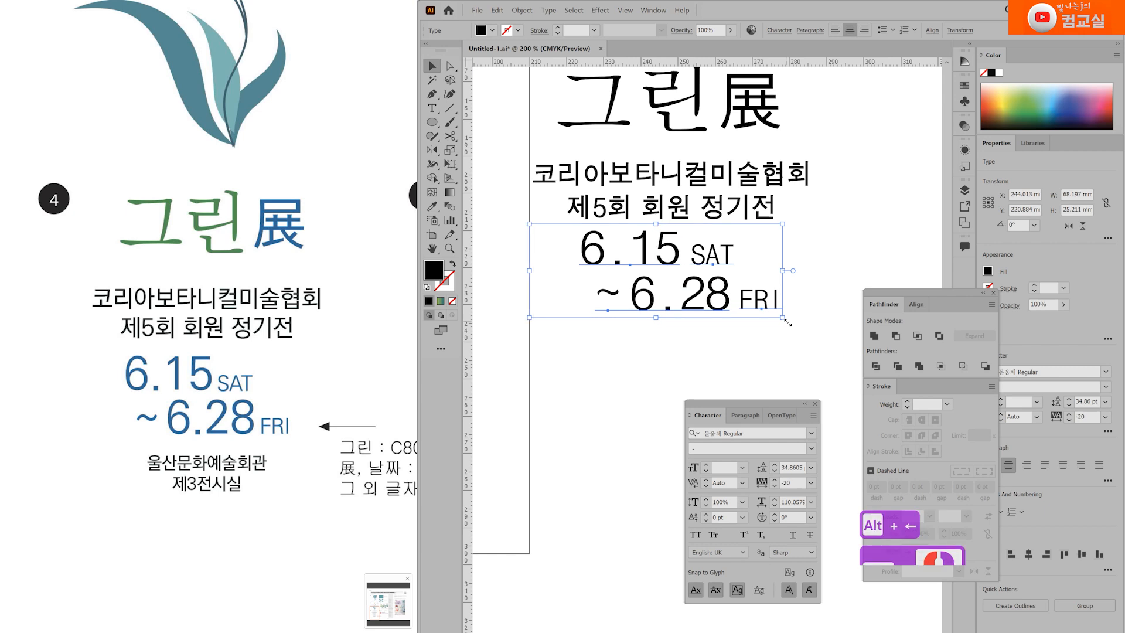
pyautogui.hotkey('alt', 'Left')
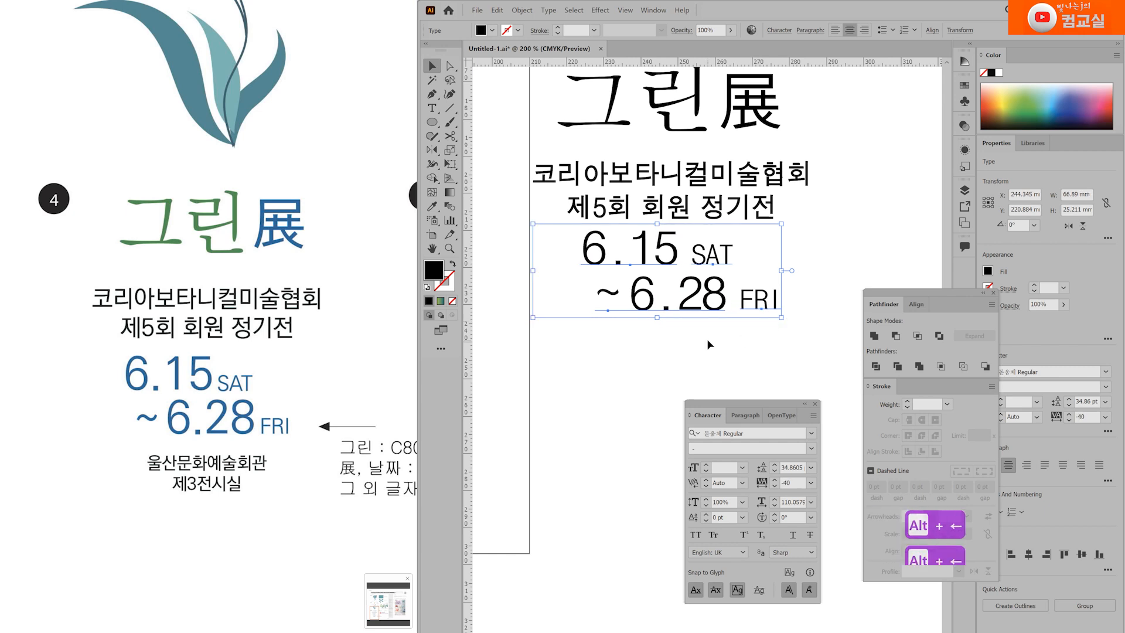
# Set the SAT label to 18 pt and move it close beside 6.15 on the same baseline
pyautogui.click(691, 272)
pyautogui.scroll(1, 727, 262)
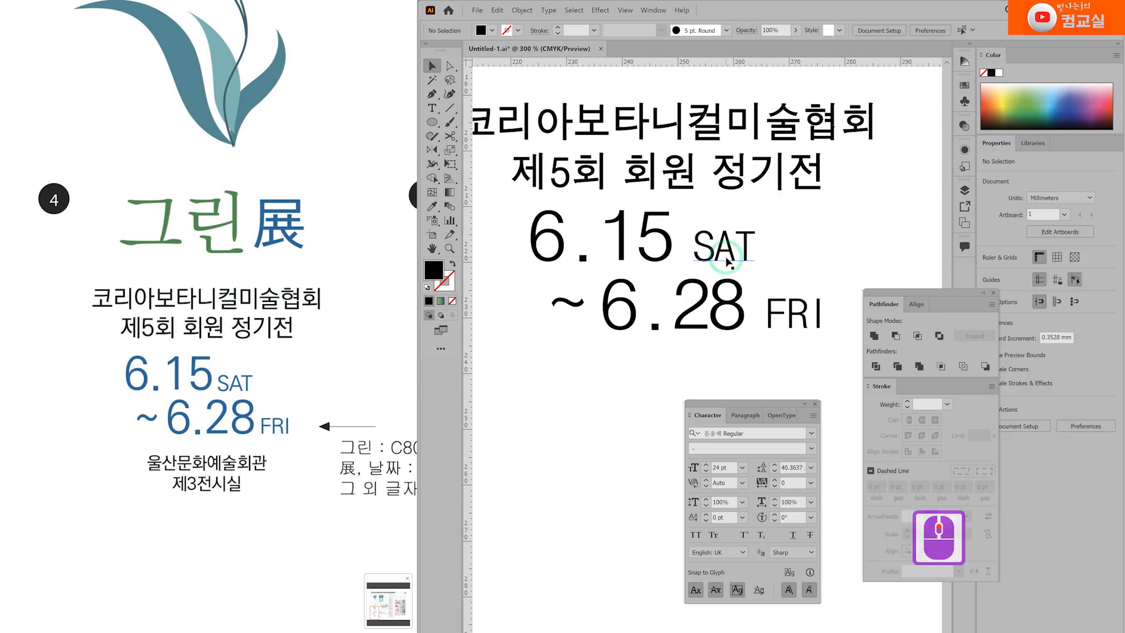
pyautogui.moveTo(727, 258); pyautogui.dragTo(720, 265)
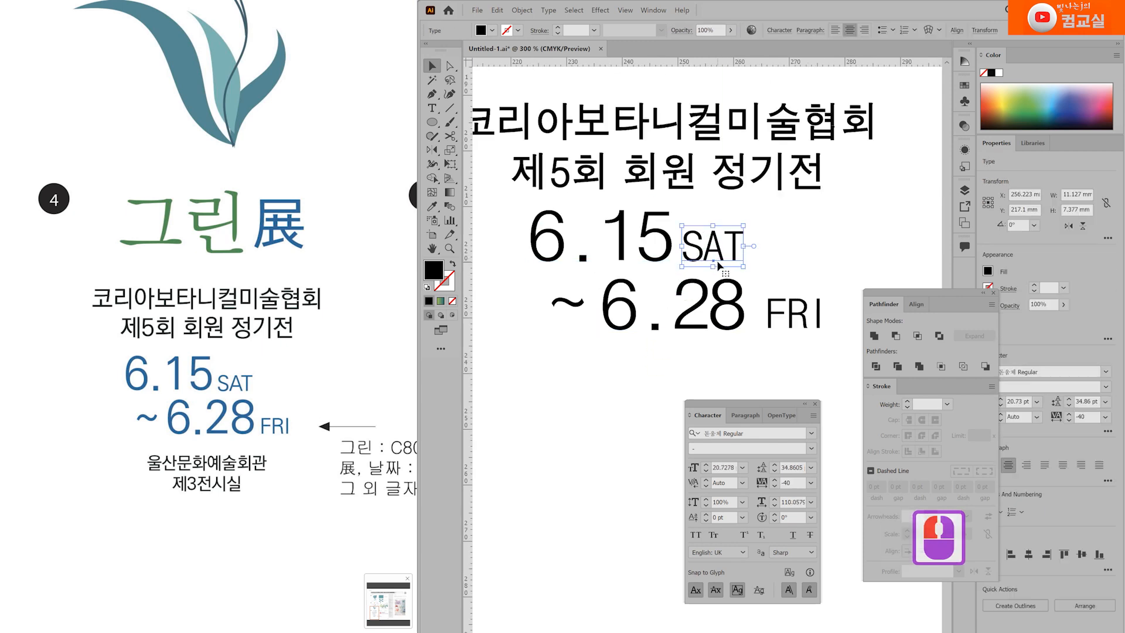
pyautogui.doubleClick(726, 468)
pyautogui.write('18')
pyautogui.press('Return')
pyautogui.moveTo(708, 246); pyautogui.dragTo(699, 249)
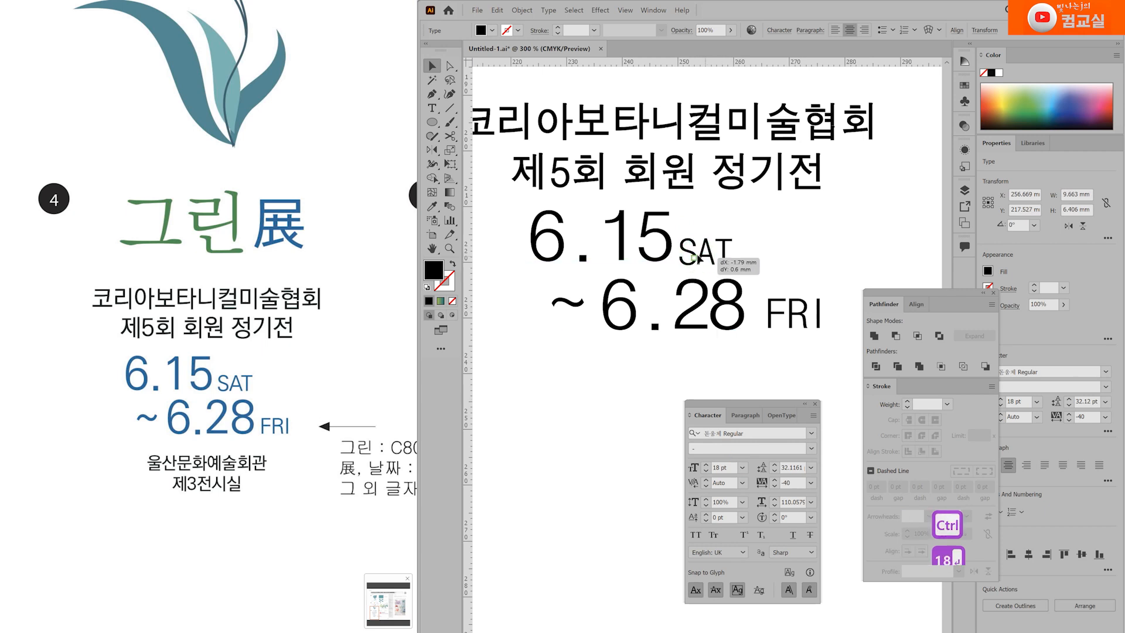
pyautogui.press('Up')
pyautogui.press('Down')
pyautogui.press('Up')
pyautogui.press('Up')
pyautogui.press('Right')
pyautogui.press('Right')
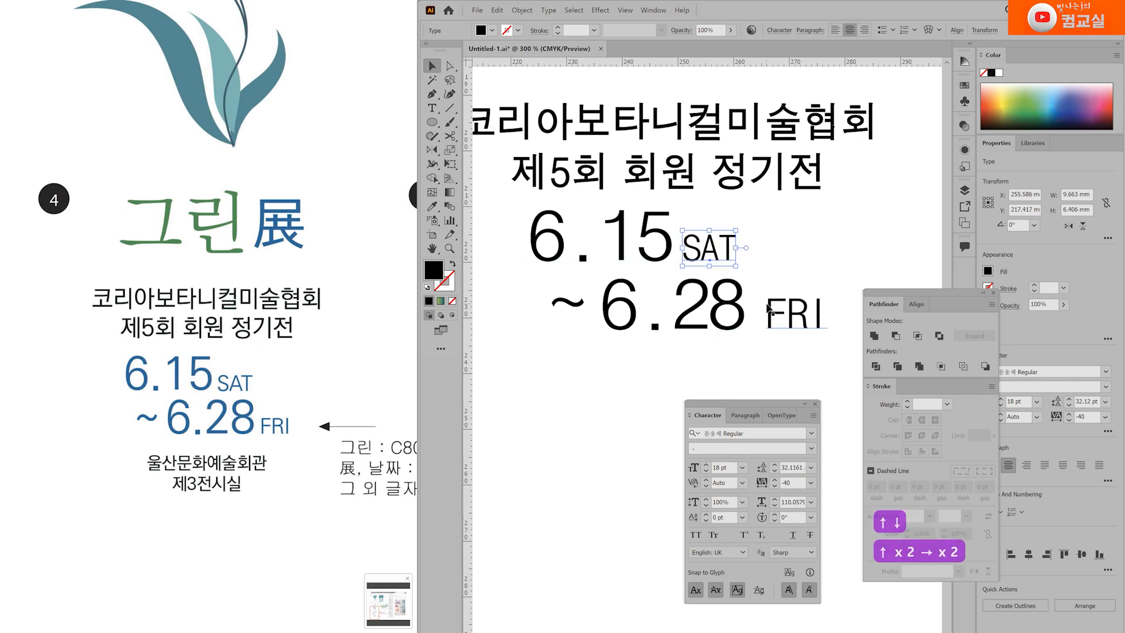
# Set the FRI label to 18 pt and move it closer to 6.28
pyautogui.click(772, 310)
pyautogui.doubleClick(724, 467)
pyautogui.write('18')
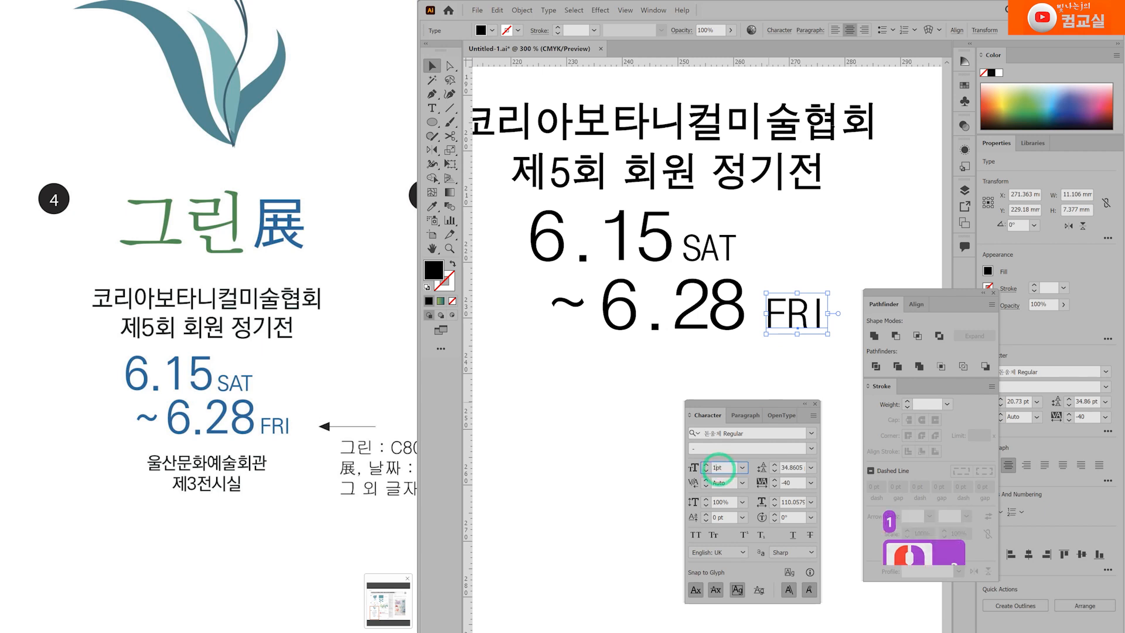
pyautogui.press('Return')
pyautogui.moveTo(800, 319); pyautogui.dragTo(786, 321)
pyautogui.click(785, 370)
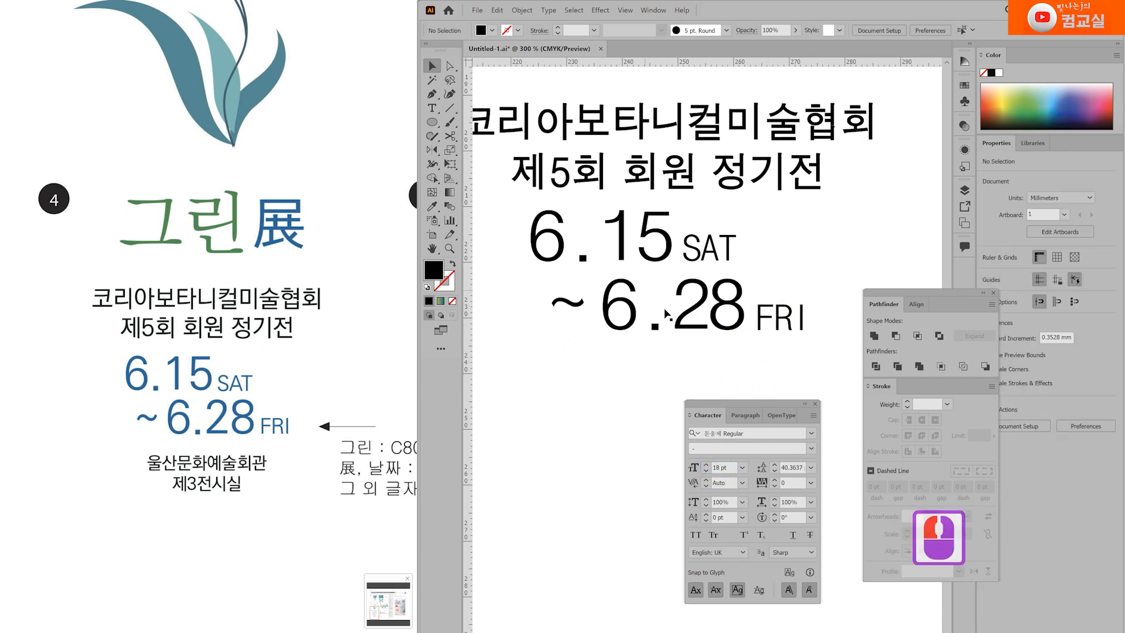
# Duplicate the two-line subtitle text below the dates and select its first line for editing
pyautogui.scroll(-1, 641, 359)
pyautogui.scroll(-3, 641, 323)
pyautogui.press('t')
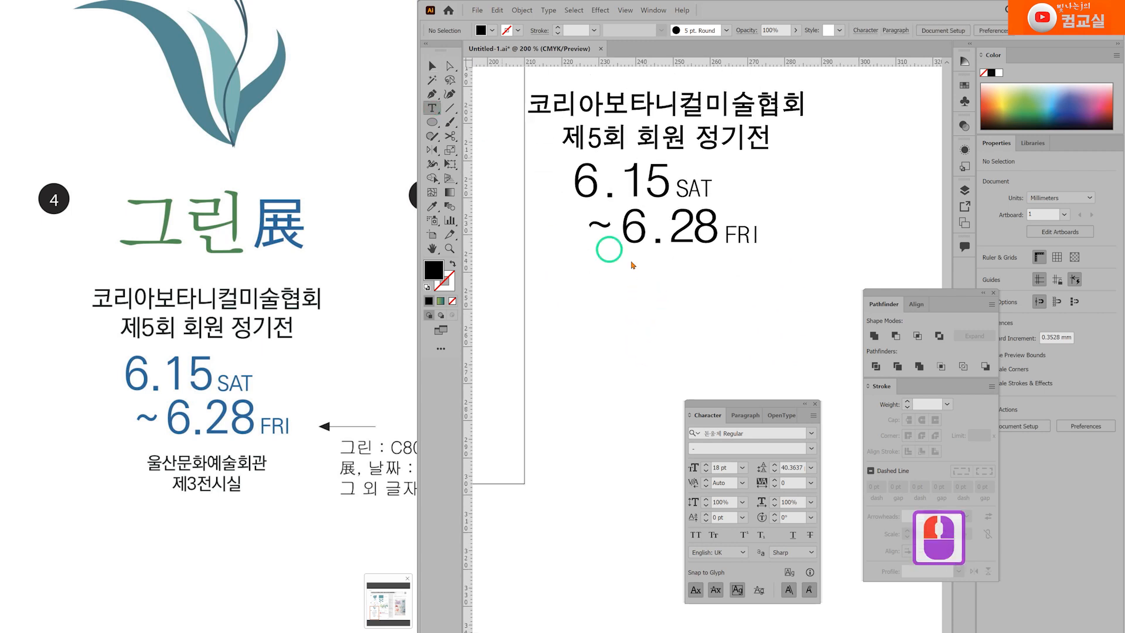
pyautogui.moveTo(583, 111); pyautogui.dragTo(615, 290)
pyautogui.tripleClick(619, 287)
# Replace the copied text with the two-line venue text "울산문화예술회관" and "제3전시실"
pyautogui.write('울산문화예술회관')
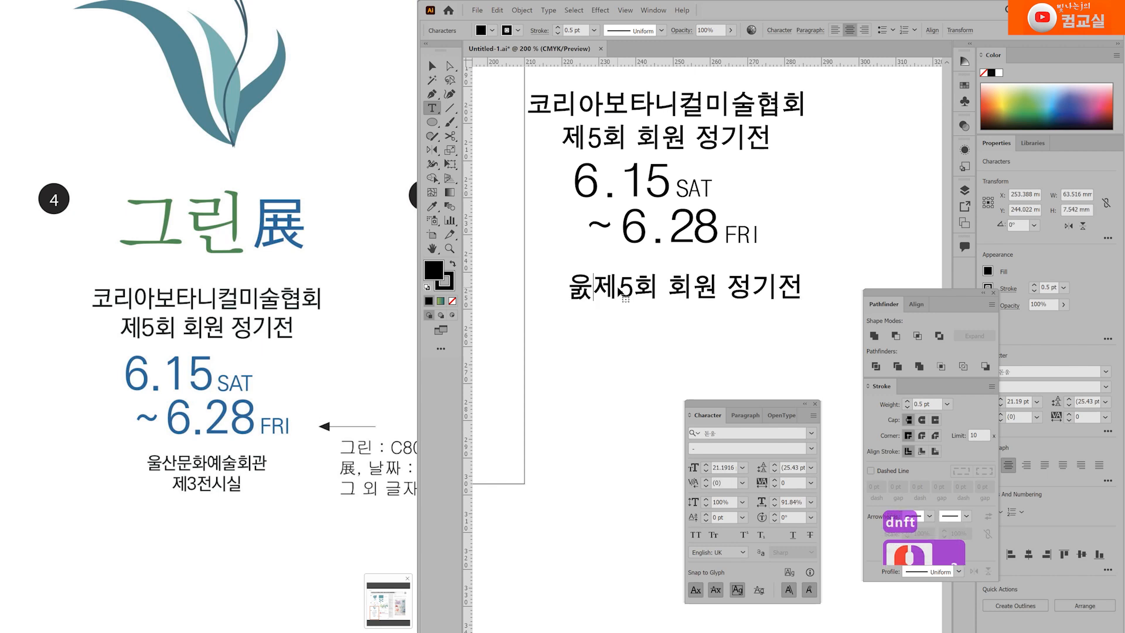
pyautogui.press('Return')
pyautogui.press('Delete')
pyautogui.press('Delete')
pyautogui.press('Delete')
pyautogui.press('Delete')
pyautogui.press('Delete')
pyautogui.press('Delete')
pyautogui.press('Delete')
pyautogui.press('Delete')
pyautogui.press('Delete')
pyautogui.press('Delete')
pyautogui.write('제3전시실')
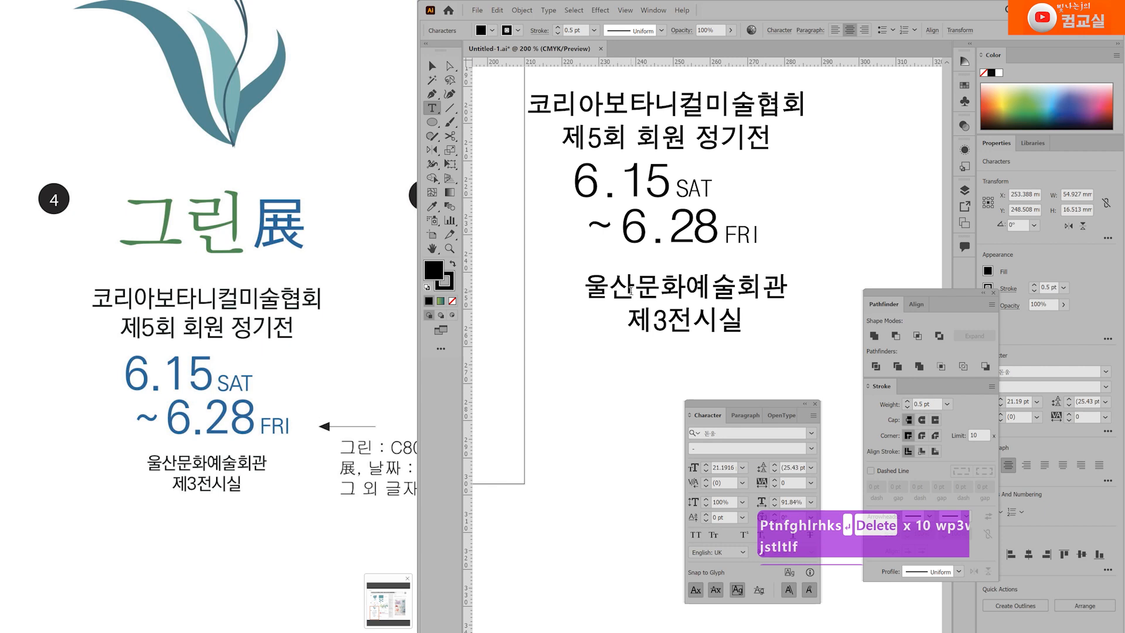
# Thin the venue text's stroke to 0.1 pt and scale it down to about 17 pt directly below the dates
pyautogui.click(888, 388)
pyautogui.write('0.1')
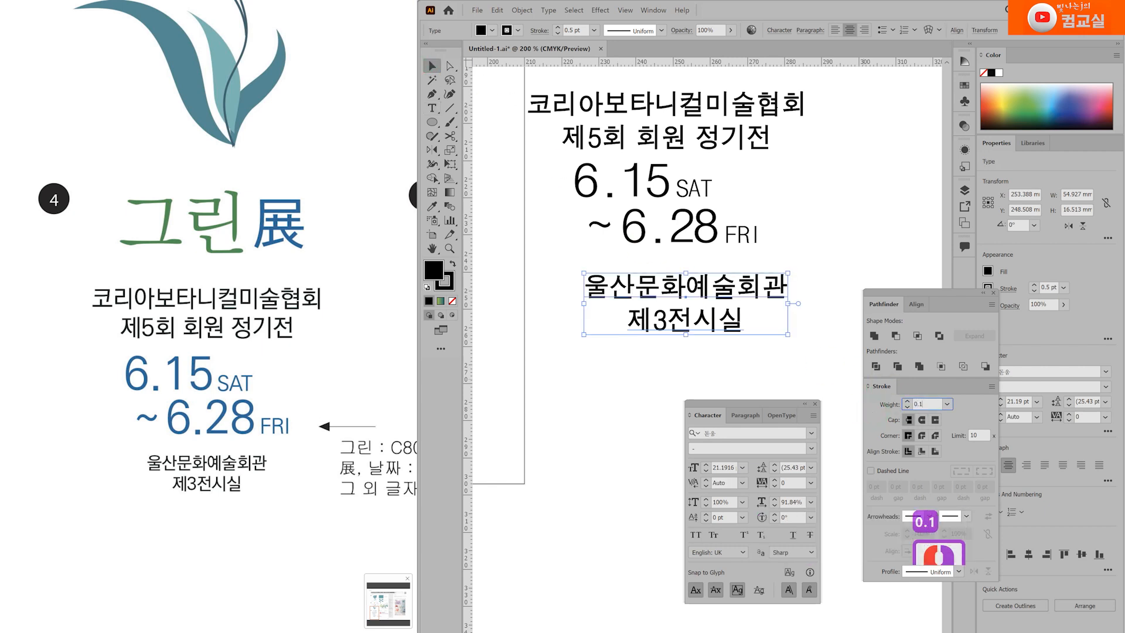
pyautogui.press('Return')
pyautogui.moveTo(787, 335); pyautogui.dragTo(747, 322)
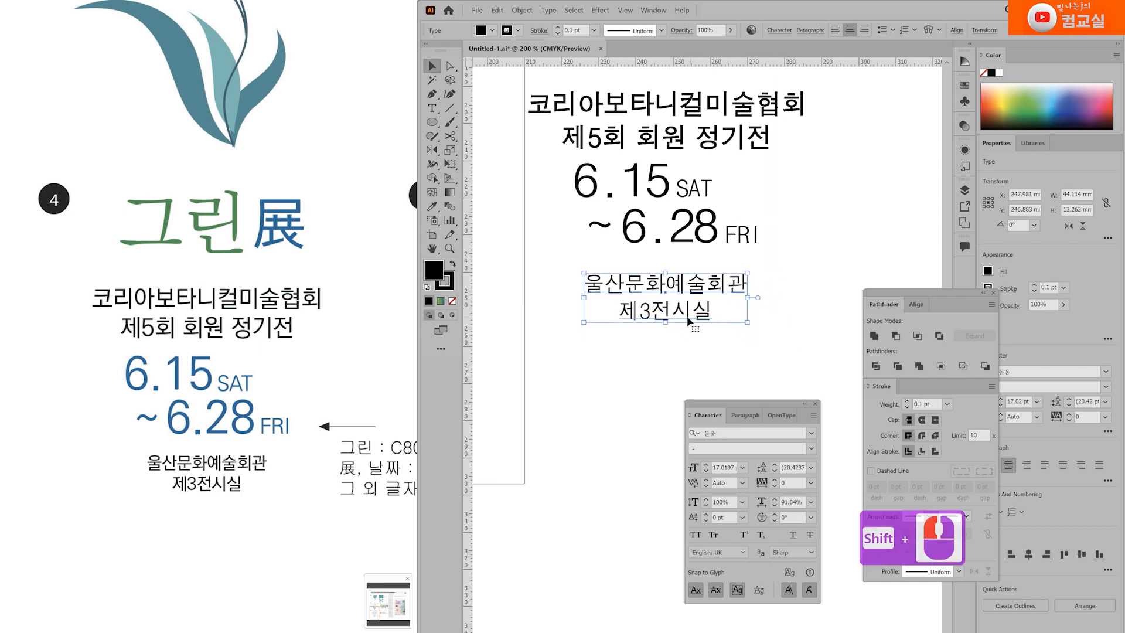
pyautogui.moveTo(678, 316); pyautogui.dragTo(684, 304)
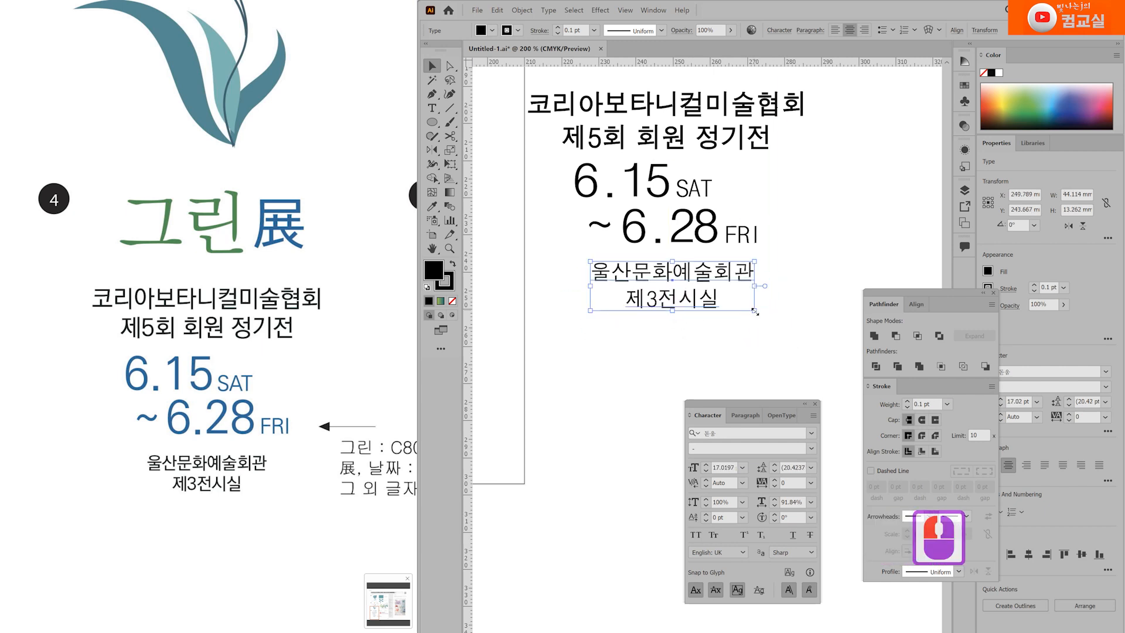
# Set the venue text to 14 pt with a 0.2 pt stroke and center it closer under the dates
pyautogui.write('14')
pyautogui.press('Return')
pyautogui.moveTo(645, 281); pyautogui.dragTo(640, 271)
pyautogui.click(940, 405)
pyautogui.write('0.2')
pyautogui.press('Return')
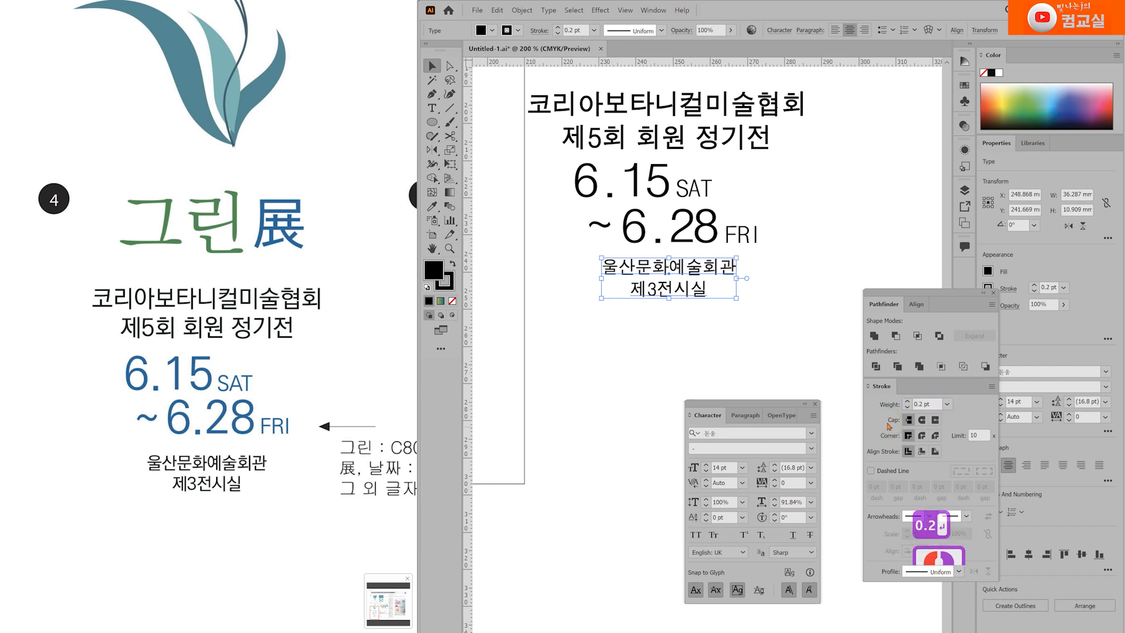
# Widen the venue text's tracking to 20 and set its horizontal scale to 100%
pyautogui.hotkey('alt', 'Right')
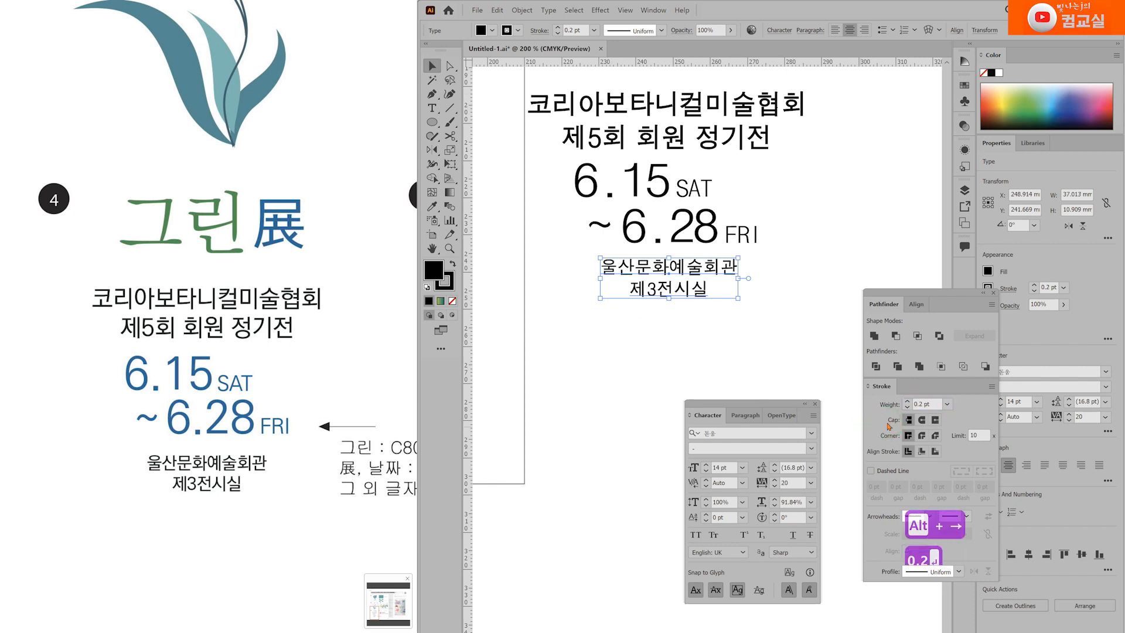
pyautogui.click(791, 502)
pyautogui.write('100')
pyautogui.press('Return')
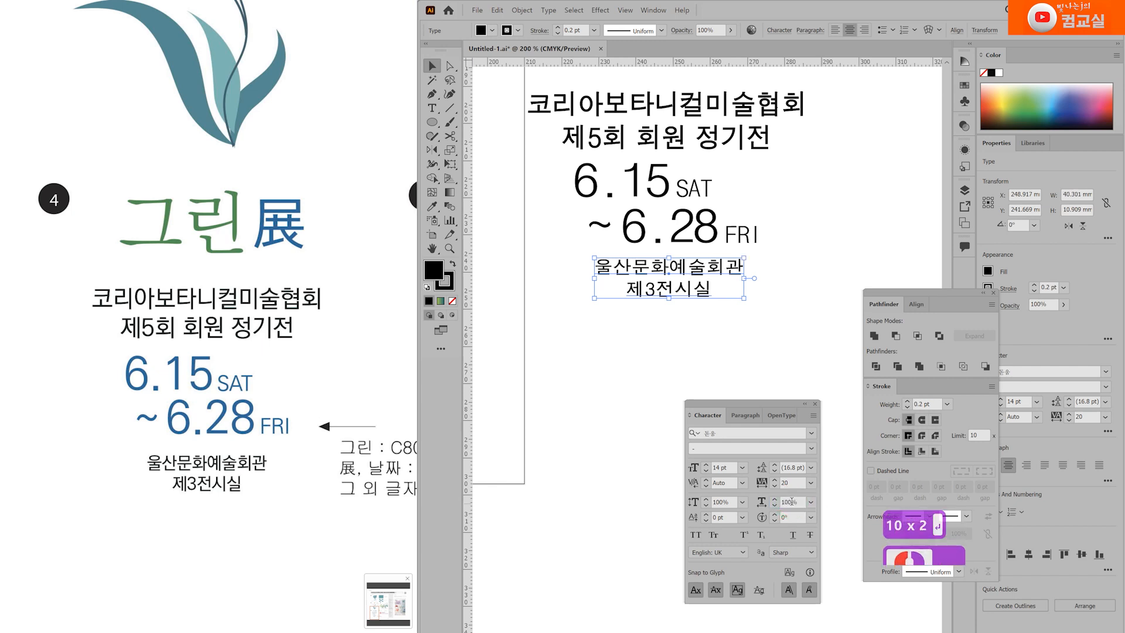
# Set the two-line subtitle's horizontal scale to 100%
pyautogui.click(661, 143)
pyautogui.doubleClick(785, 502)
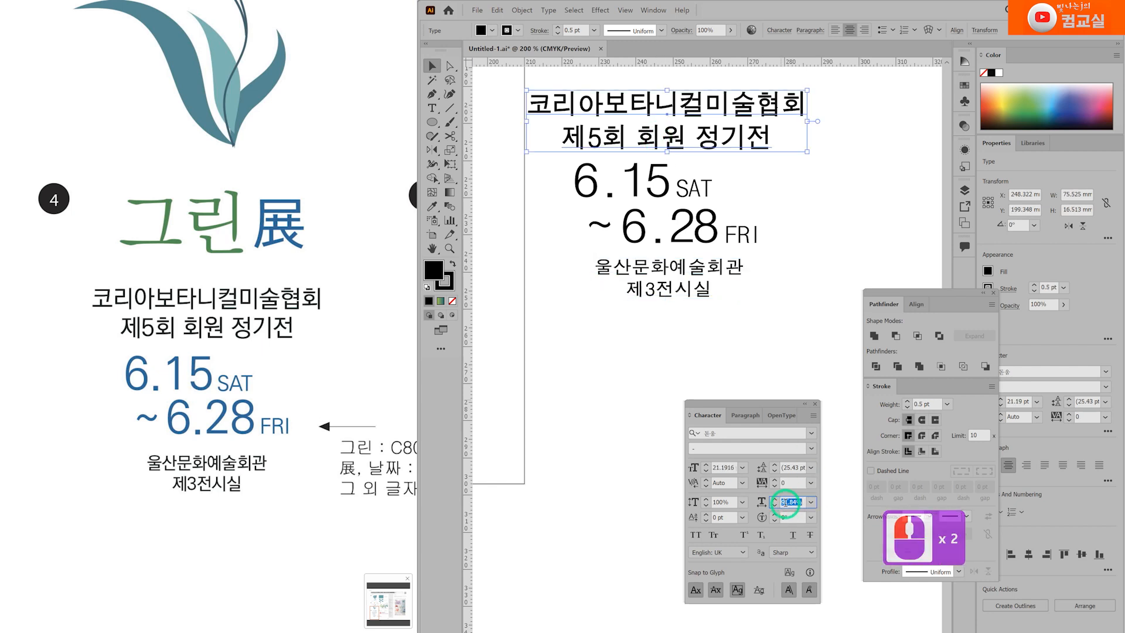
pyautogui.write('100')
pyautogui.press('Return')
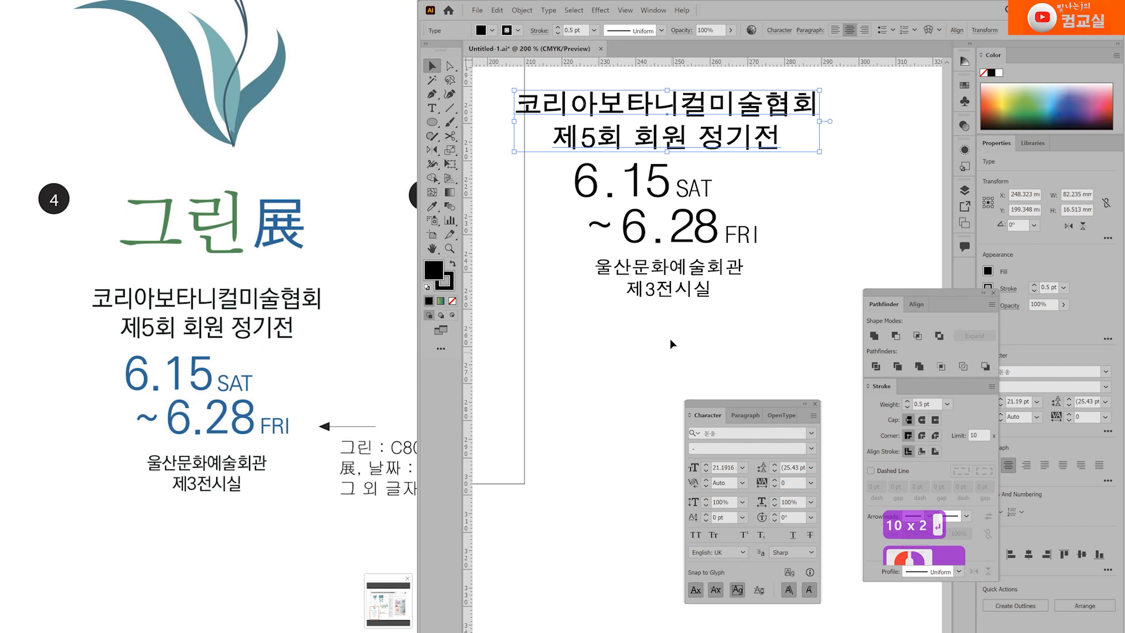
pyautogui.click(668, 288)
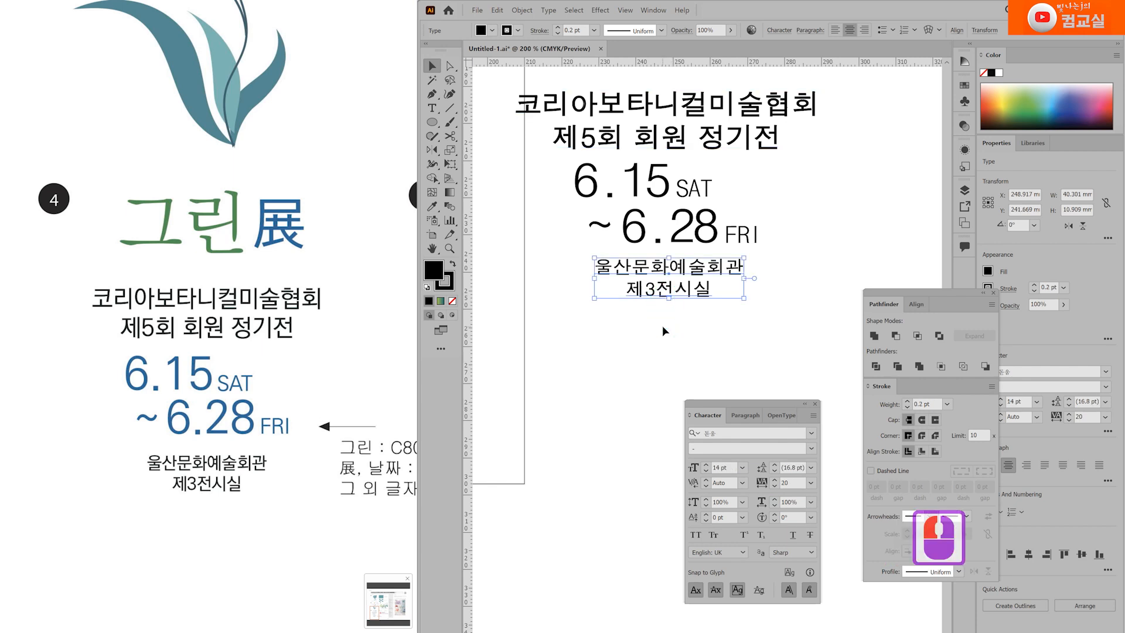
pyautogui.click(819, 209)
# Fill the title text "그린" with green C80 M25 Y95 K0
pyautogui.scroll(3, 819, 209)
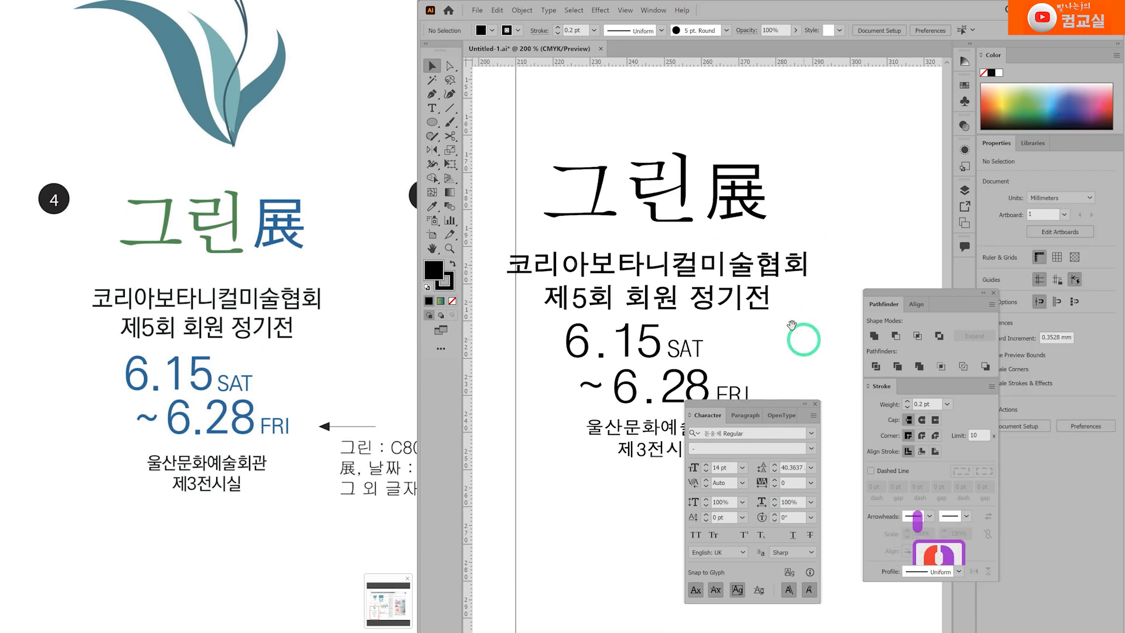
pyautogui.click(661, 196)
pyautogui.doubleClick(433, 270)
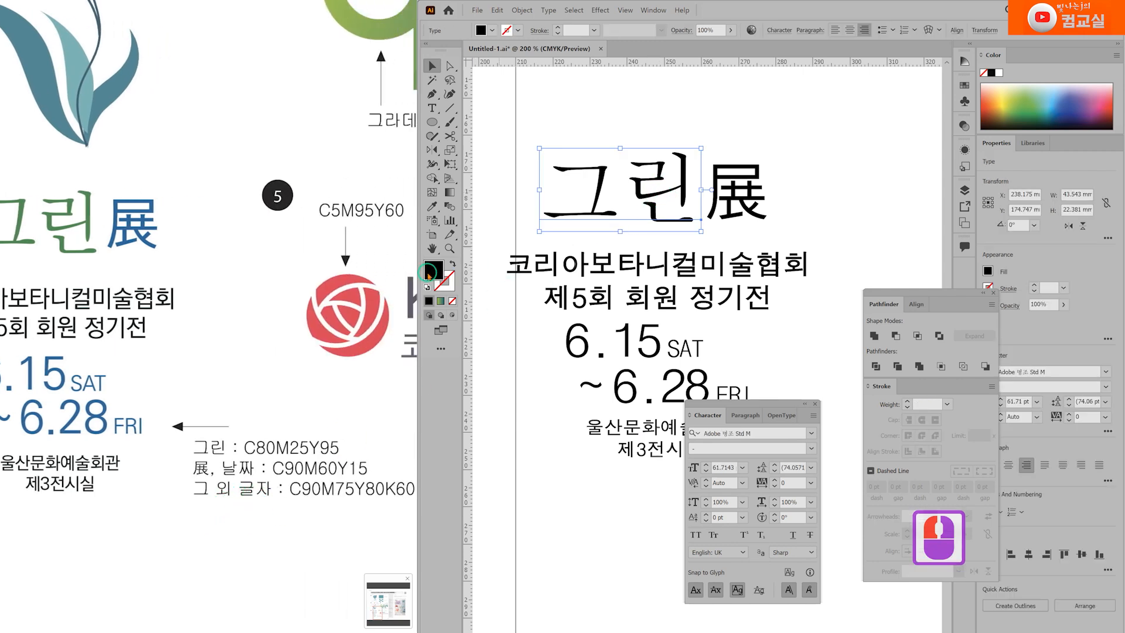
pyautogui.click(782, 482)
pyautogui.write('80')
pyautogui.press('Tab')
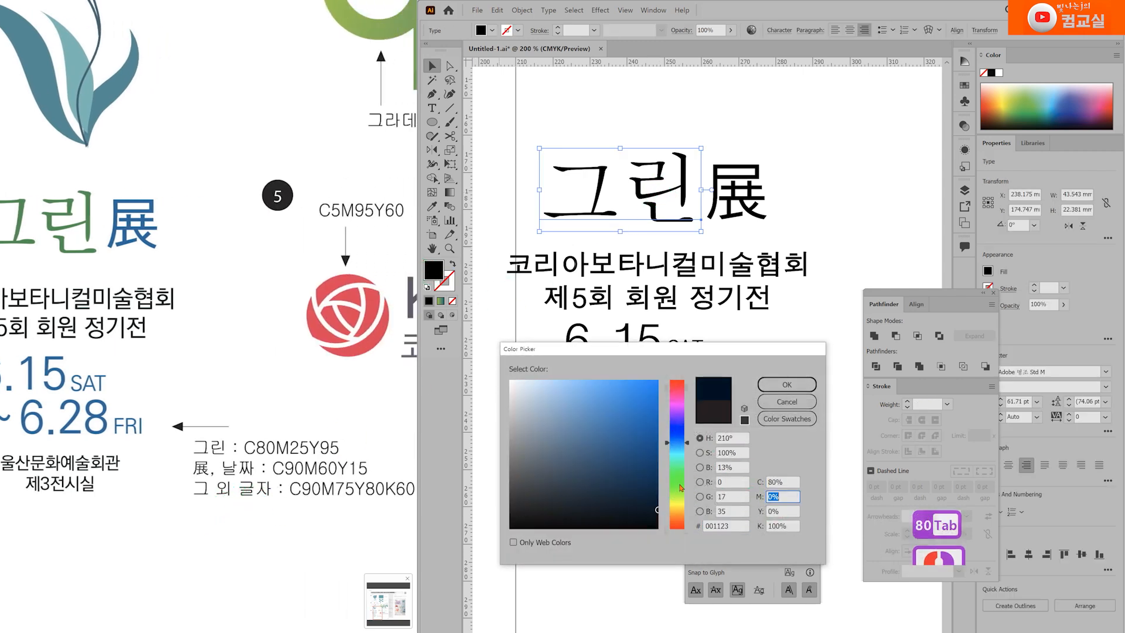
pyautogui.write('25')
pyautogui.press('Tab')
pyautogui.write('95')
pyautogui.press('Tab')
pyautogui.write('0')
pyautogui.press('Return')
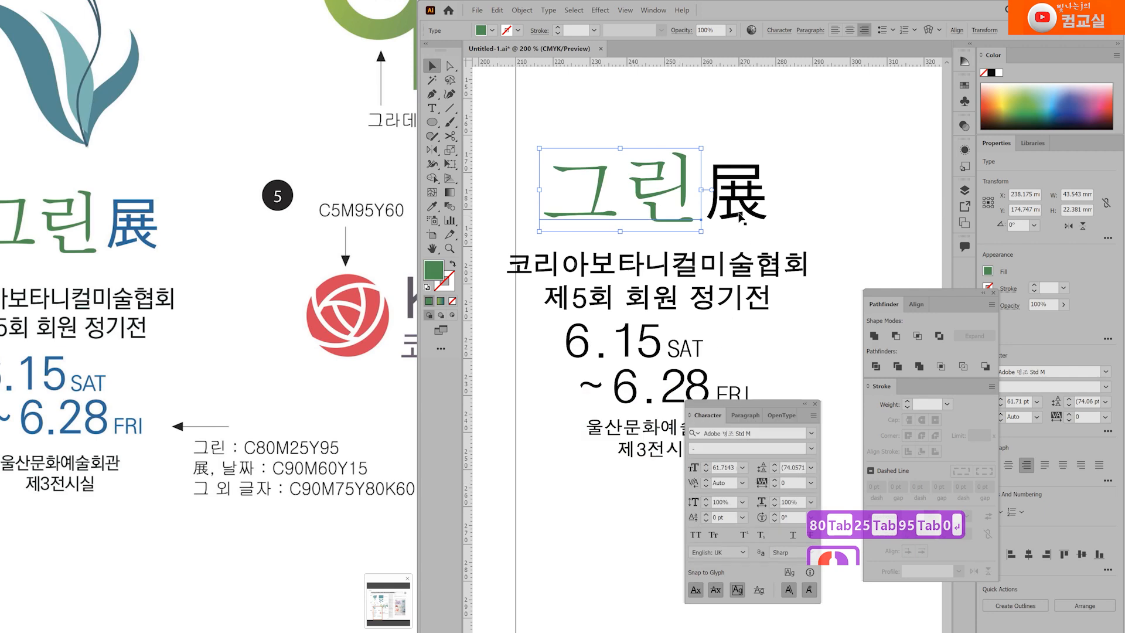
# Fill the title character "展" with blue C90 M60 Y15 K0
pyautogui.click(740, 199)
pyautogui.doubleClick(434, 270)
pyautogui.click(783, 482)
pyautogui.write('90')
pyautogui.press('Tab')
pyautogui.write('60')
pyautogui.press('Tab')
pyautogui.write('15')
pyautogui.press('Tab')
pyautogui.write('0')
pyautogui.press('Return')
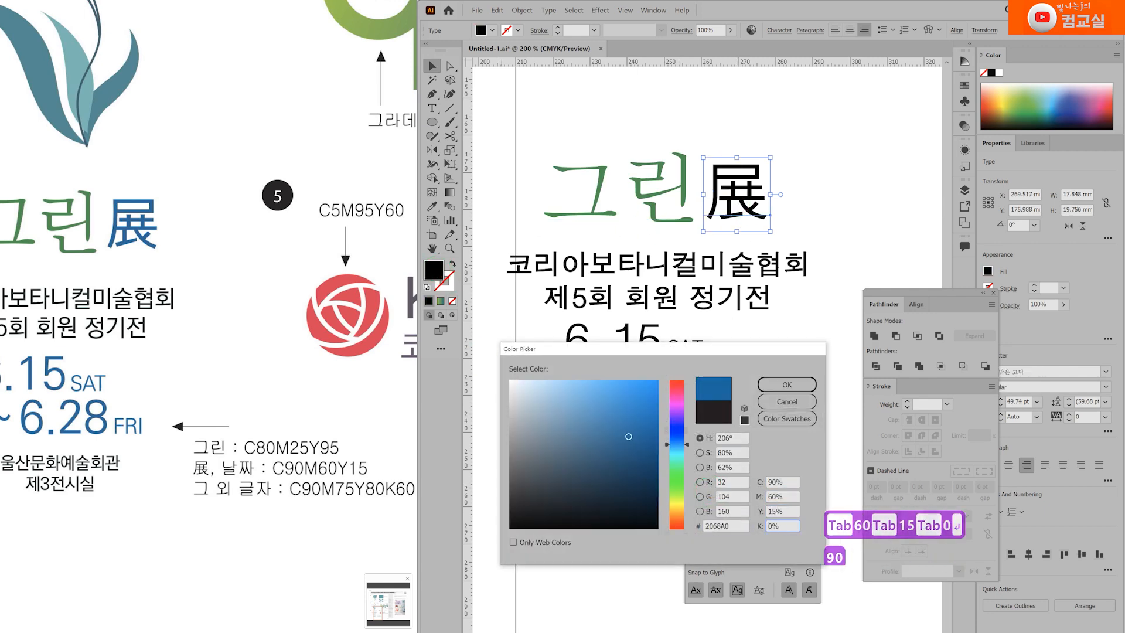
# Expand the two-line subtitle into shapes, including its fill and stroke
pyautogui.click(604, 296)
pyautogui.click(522, 10)
pyautogui.click(542, 111)
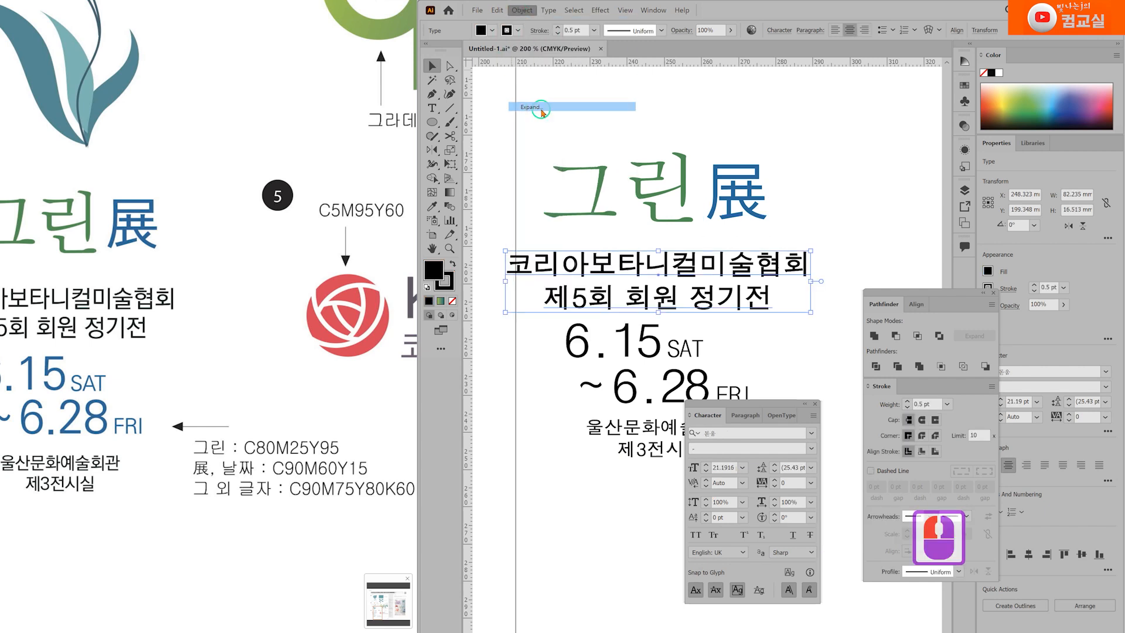
pyautogui.click(535, 387)
pyautogui.click(522, 10)
pyautogui.click(531, 107)
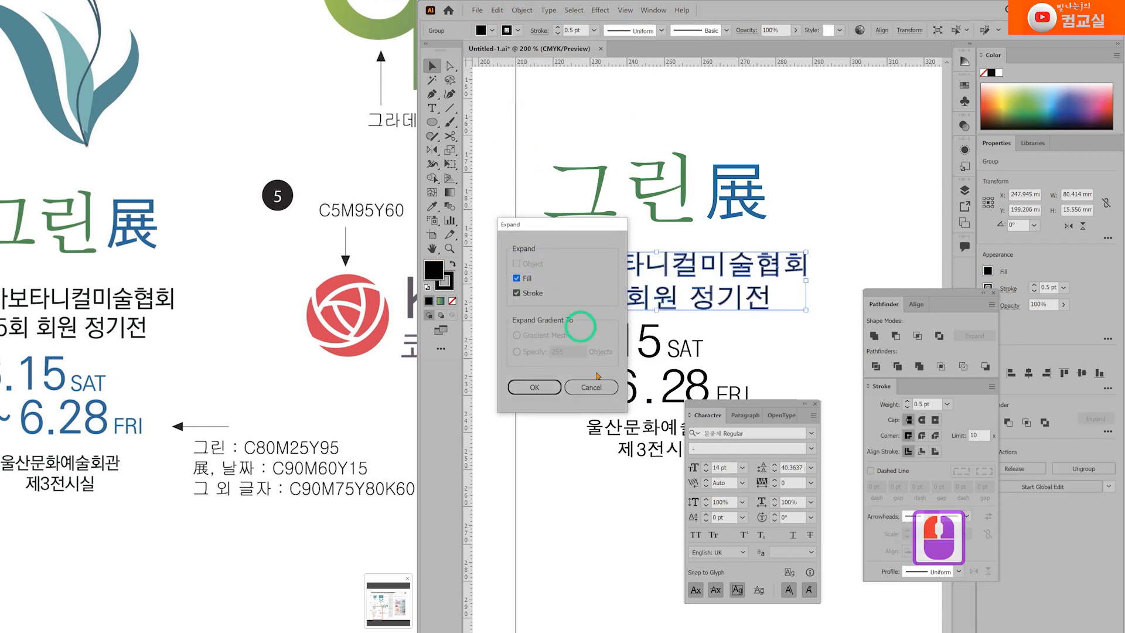
pyautogui.press('Return')
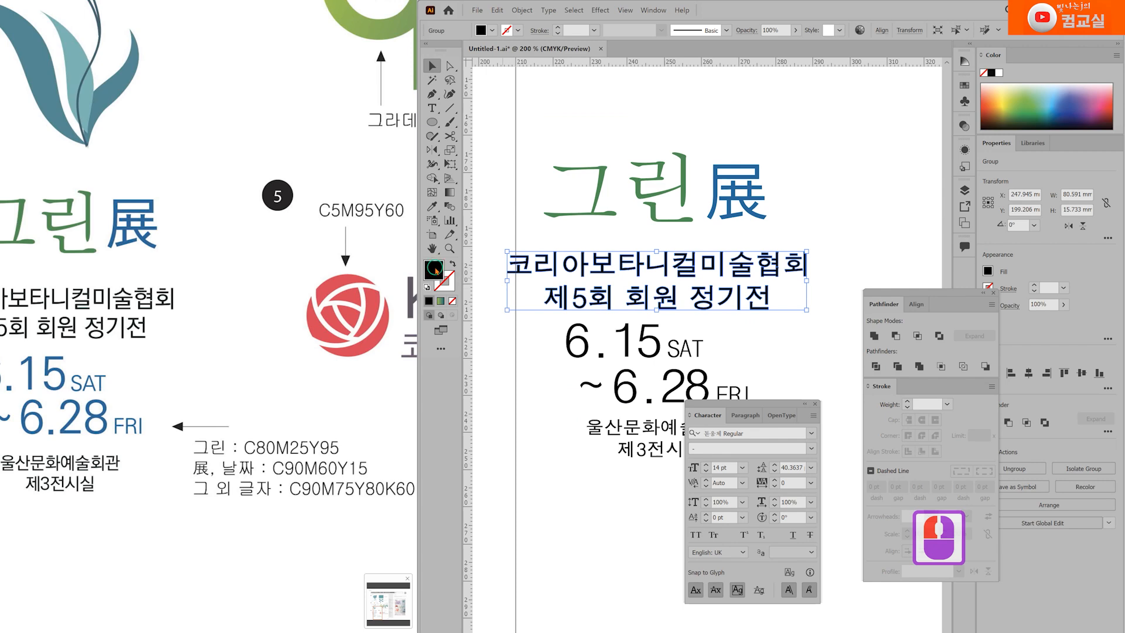
# Fill the expanded subtitle with dark C90 M75 Y80 K60
pyautogui.doubleClick(435, 269)
pyautogui.click(785, 482)
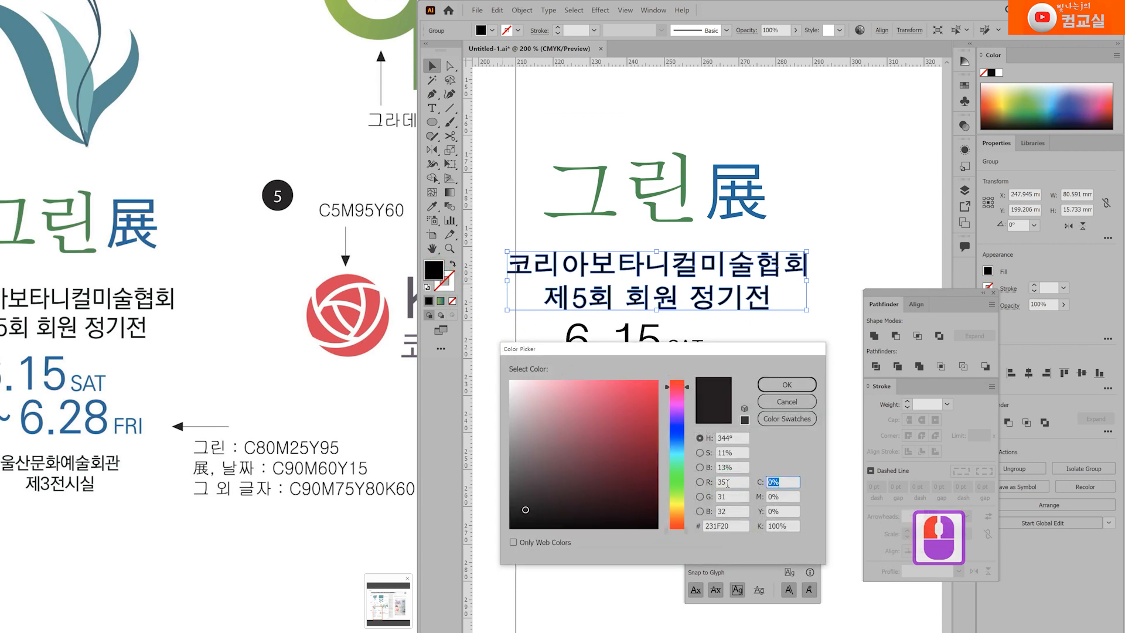
pyautogui.write('90')
pyautogui.press('Tab')
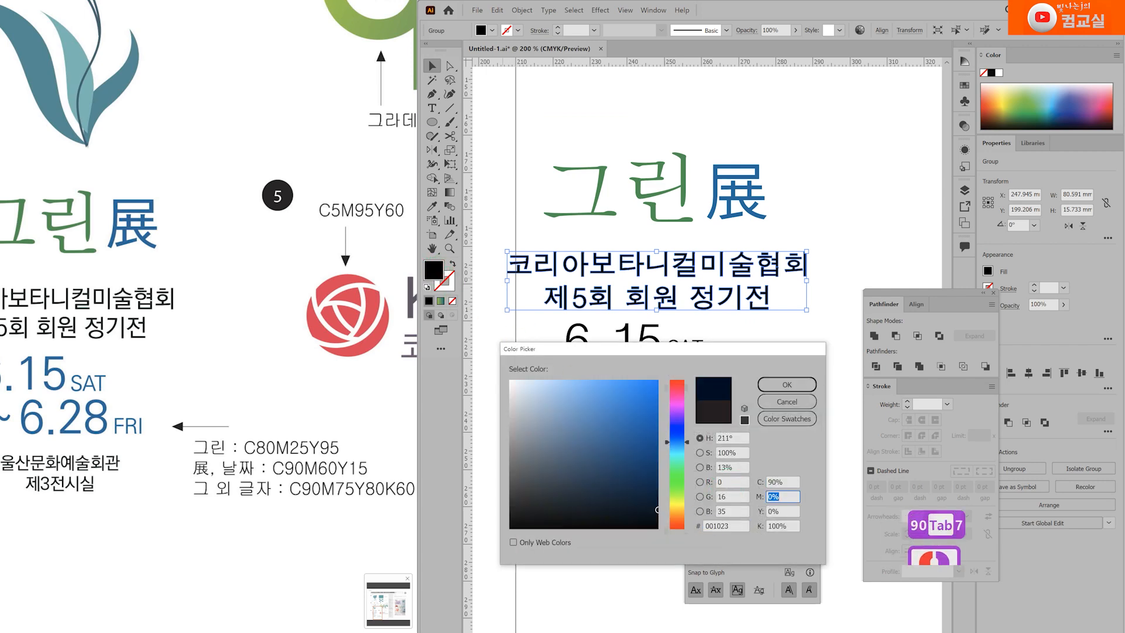
pyautogui.write('75')
pyautogui.press('Tab')
pyautogui.write('80')
pyautogui.press('Tab')
pyautogui.write('60')
pyautogui.click(787, 384)
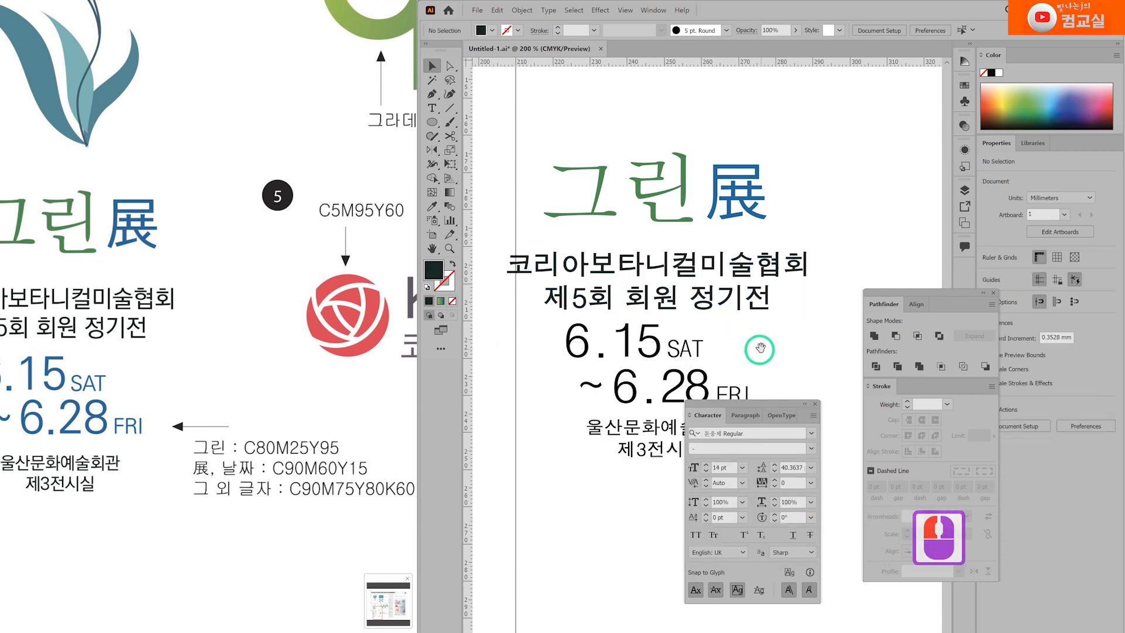
# Expand the date and venue texts together with their strokes into shapes and ungroup them
pyautogui.scroll(-3, 703, 293)
pyautogui.click(680, 317)
pyautogui.click(522, 10)
pyautogui.click(532, 106)
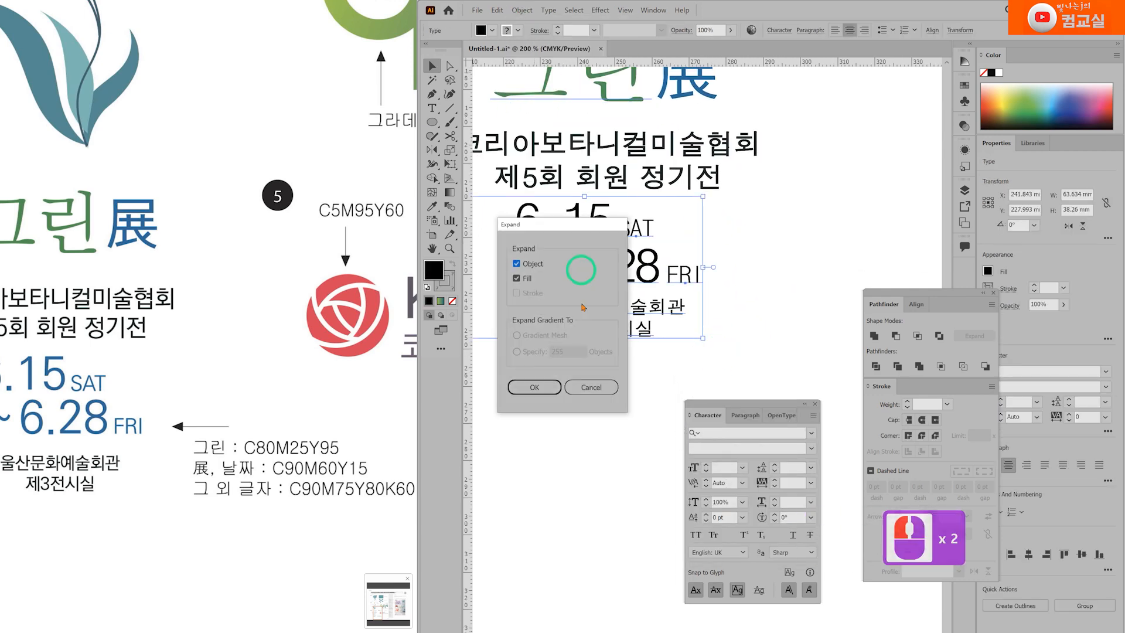
pyautogui.click(538, 384)
pyautogui.click(523, 10)
pyautogui.click(531, 107)
pyautogui.click(535, 385)
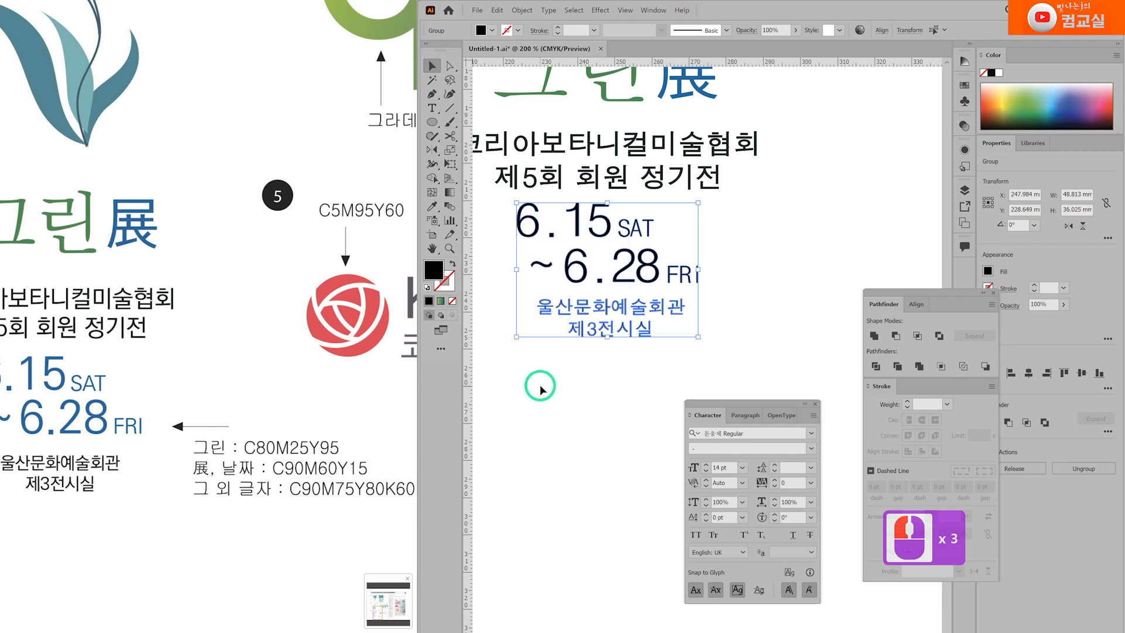
pyautogui.rightClick(661, 328)
pyautogui.click(613, 409)
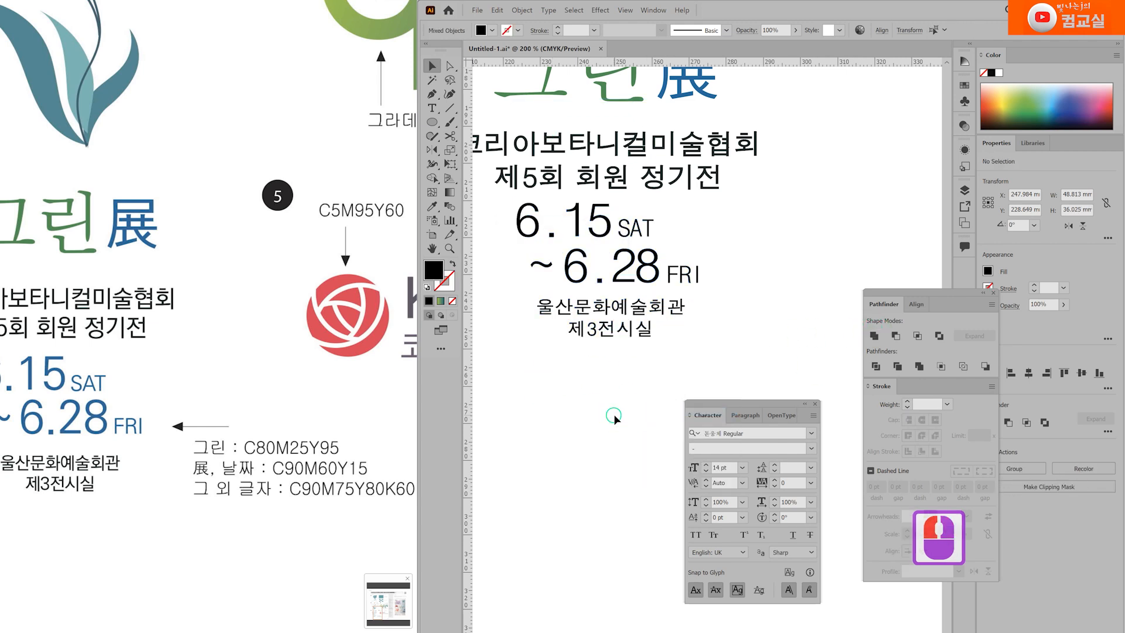
# Fill both date lines, including SAT and FRI, with blue C90 M60 Y15 K0
pyautogui.hscroll(-2, 794, 321)
pyautogui.moveTo(548, 215); pyautogui.dragTo(657, 249)
pyautogui.scroll(2, 656, 252)
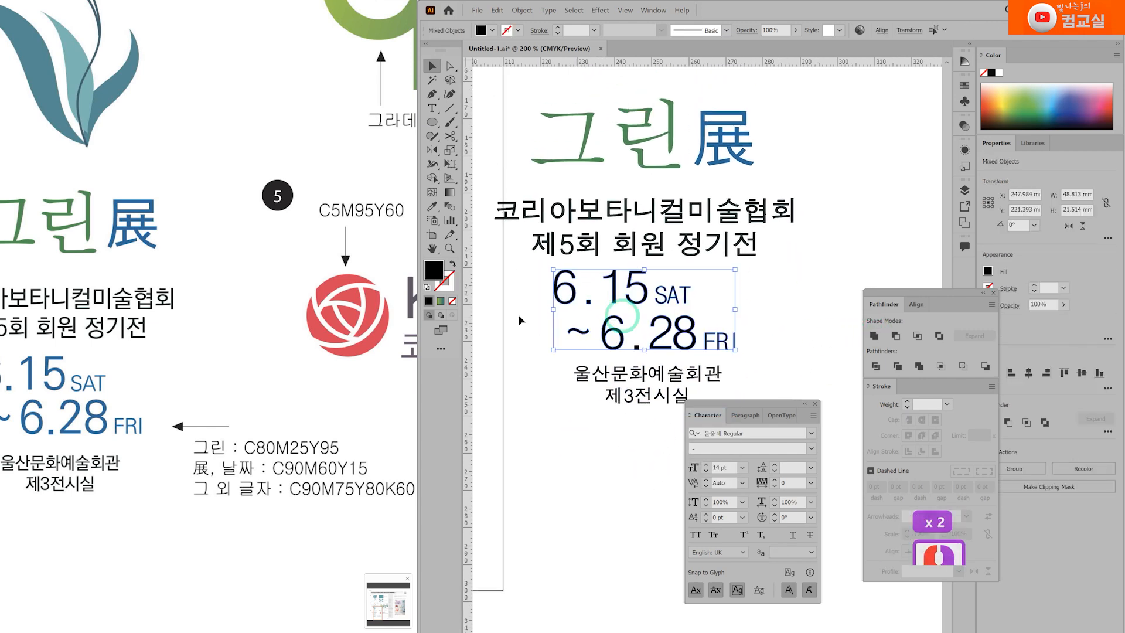
pyautogui.doubleClick(434, 269)
pyautogui.write('90')
pyautogui.press('Tab')
pyautogui.write('60')
pyautogui.press('Tab')
pyautogui.write('15')
pyautogui.press('Tab')
pyautogui.write('0')
pyautogui.press('Return')
pyautogui.click(647, 449)
# Sample the subtitle's dark color onto the two-line venue text with the Eyedropper
pyautogui.moveTo(558, 369); pyautogui.dragTo(666, 402)
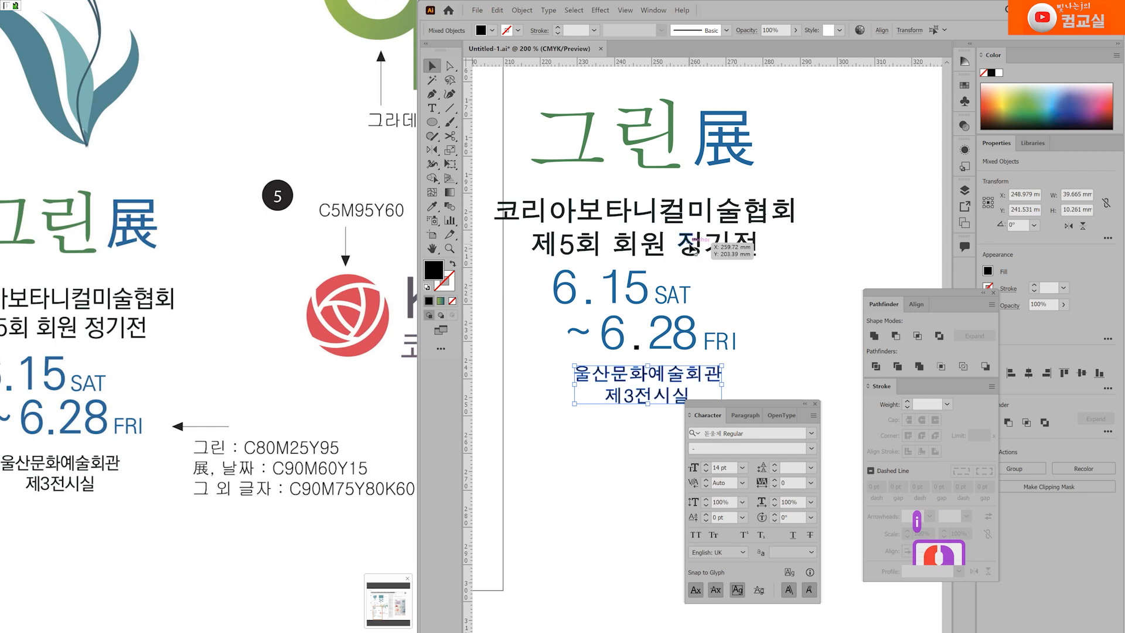
pyautogui.press('Hangul')
pyautogui.press('i')
pyautogui.click(666, 218)
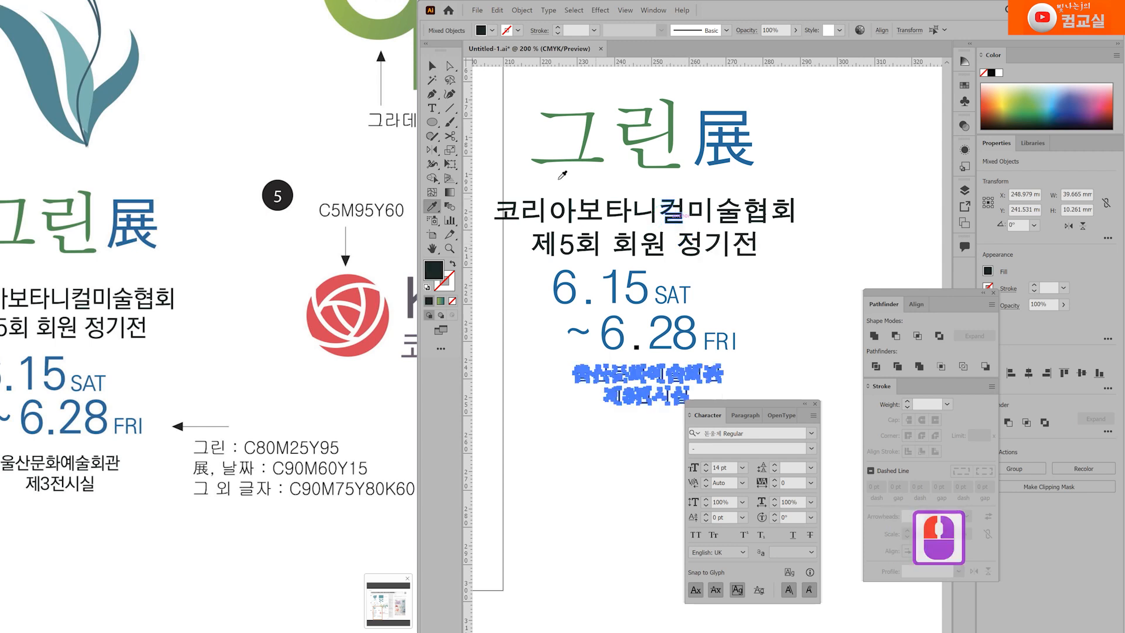
pyautogui.click(432, 67)
pyautogui.click(843, 345)
# Draw a circle about 50 mm in diameter on the empty canvas for the KBAA logo symbol
pyautogui.scroll(-1, 782, 340)
pyautogui.moveTo(46, 503); pyautogui.dragTo(178, 504)
pyautogui.moveTo(413, 375); pyautogui.dragTo(234, 369)
pyautogui.scroll(2, 234, 369)
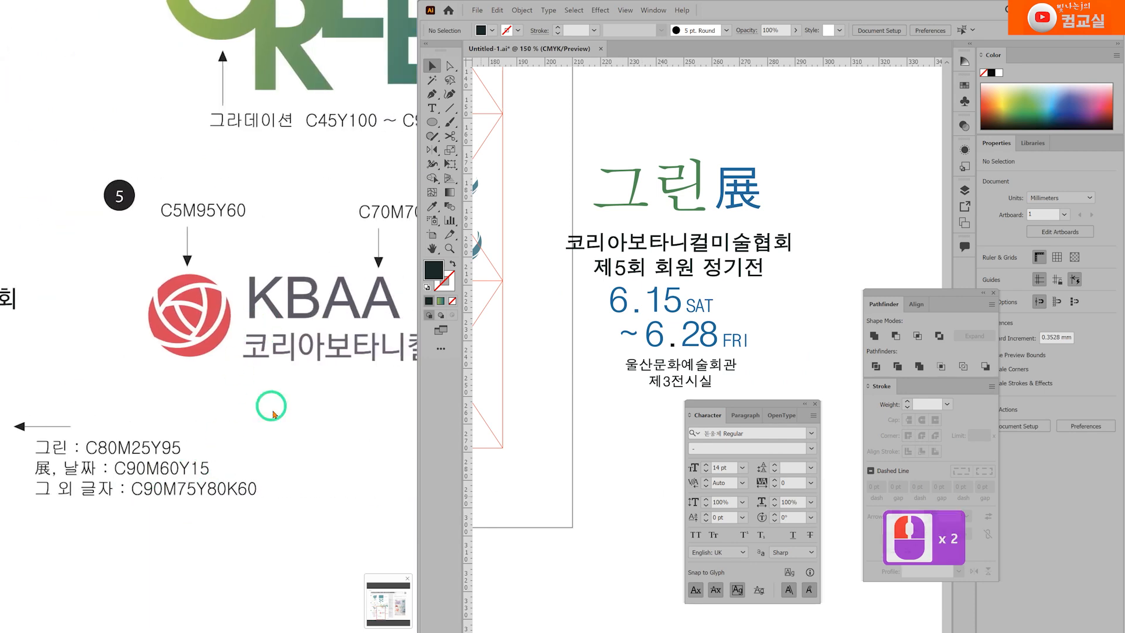
pyautogui.scroll(-2, 316, 456)
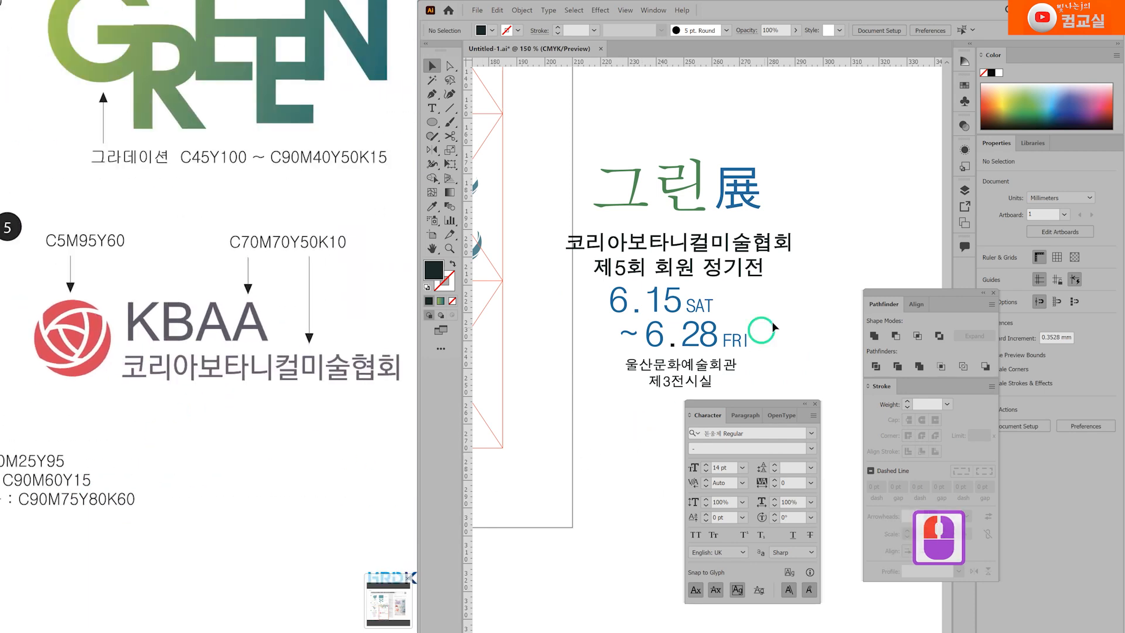
pyautogui.moveTo(867, 213); pyautogui.dragTo(550, 245)
pyautogui.moveTo(432, 122); pyautogui.dragTo(478, 152)
pyautogui.moveTo(577, 201); pyautogui.dragTo(715, 340)
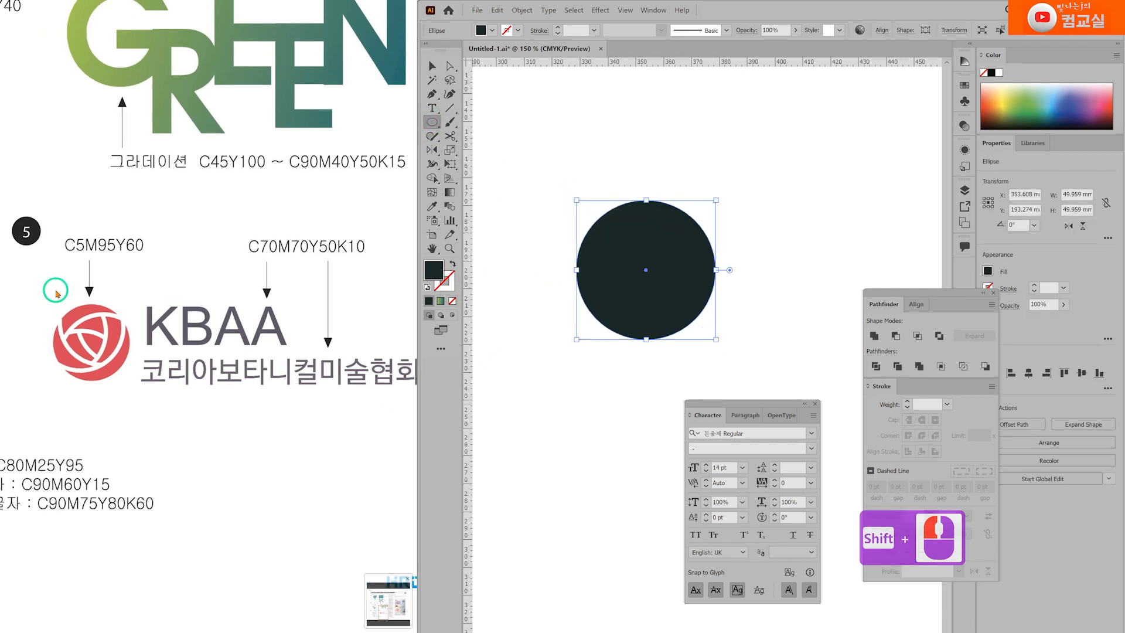
# Fill the logo circle with red C5 M95 Y60 K0
pyautogui.doubleClick(92, 352)
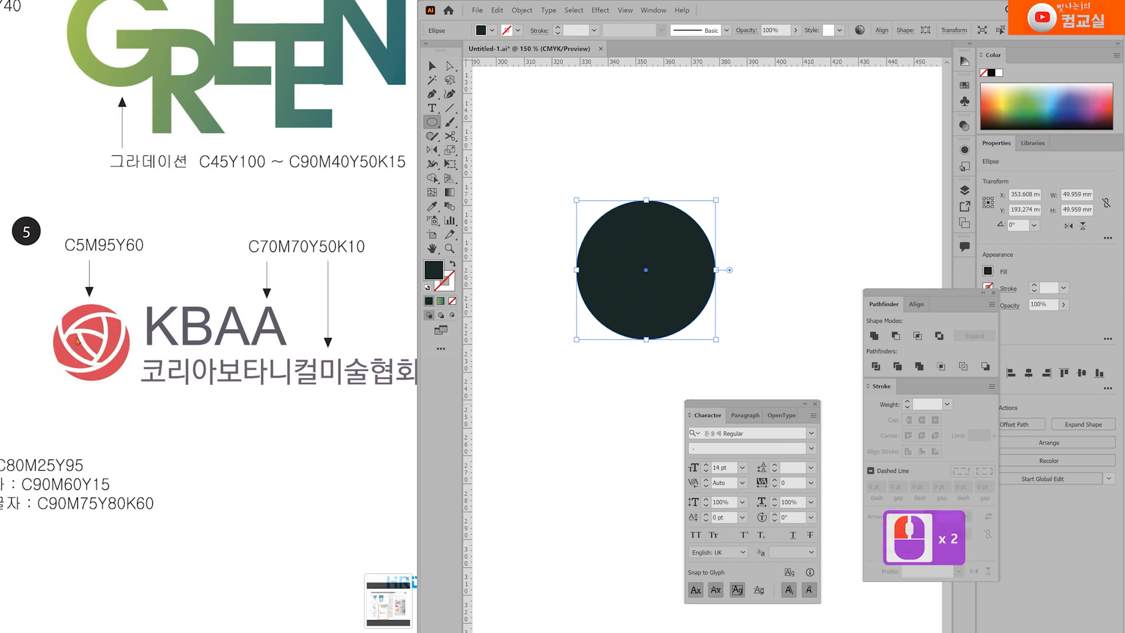
pyautogui.doubleClick(434, 271)
pyautogui.doubleClick(784, 481)
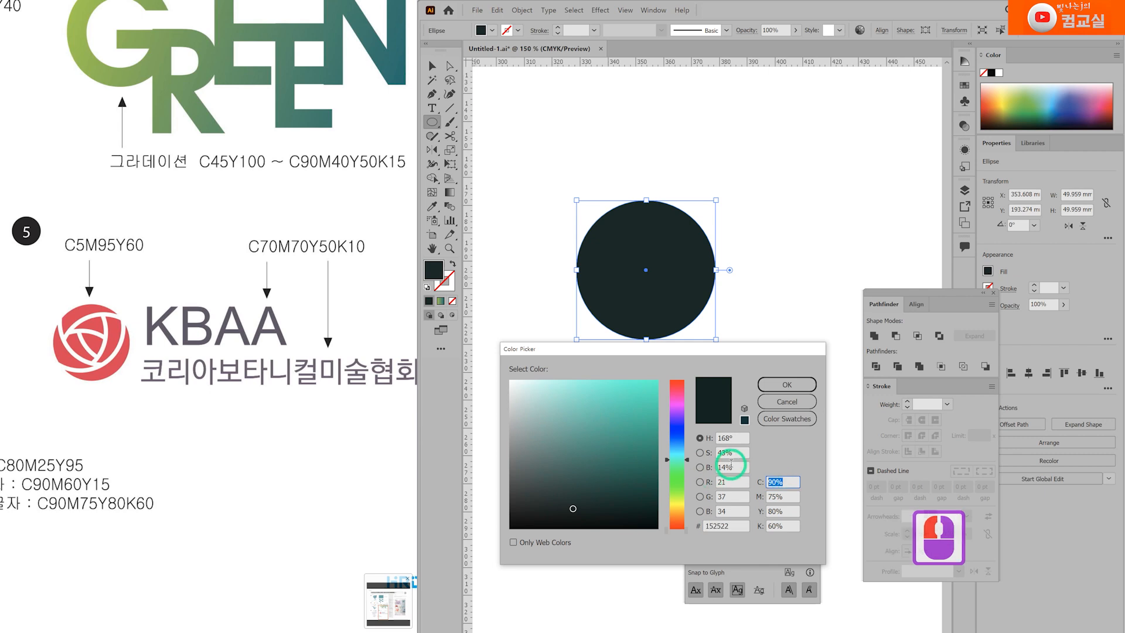
pyautogui.write('5')
pyautogui.press('Tab')
pyautogui.write('95')
pyautogui.press('Tab')
pyautogui.write('60')
pyautogui.press('Tab')
pyautogui.write('0')
pyautogui.press('Return')
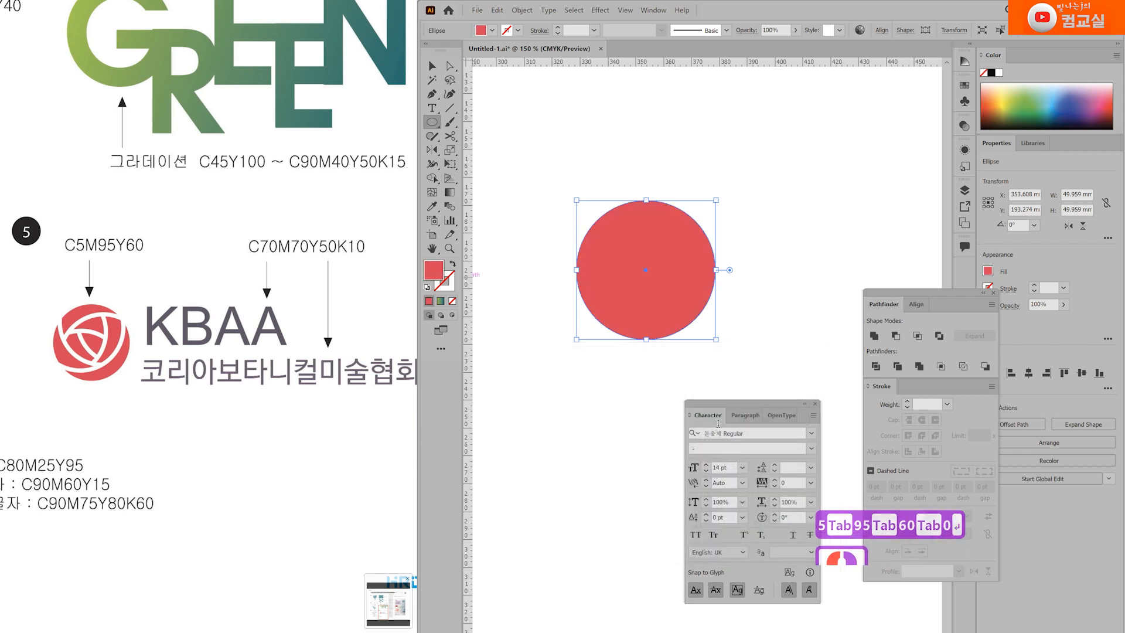
# Reposition the red circle slightly and duplicate it, offsetting the copy toward the upper left
pyautogui.click(433, 66)
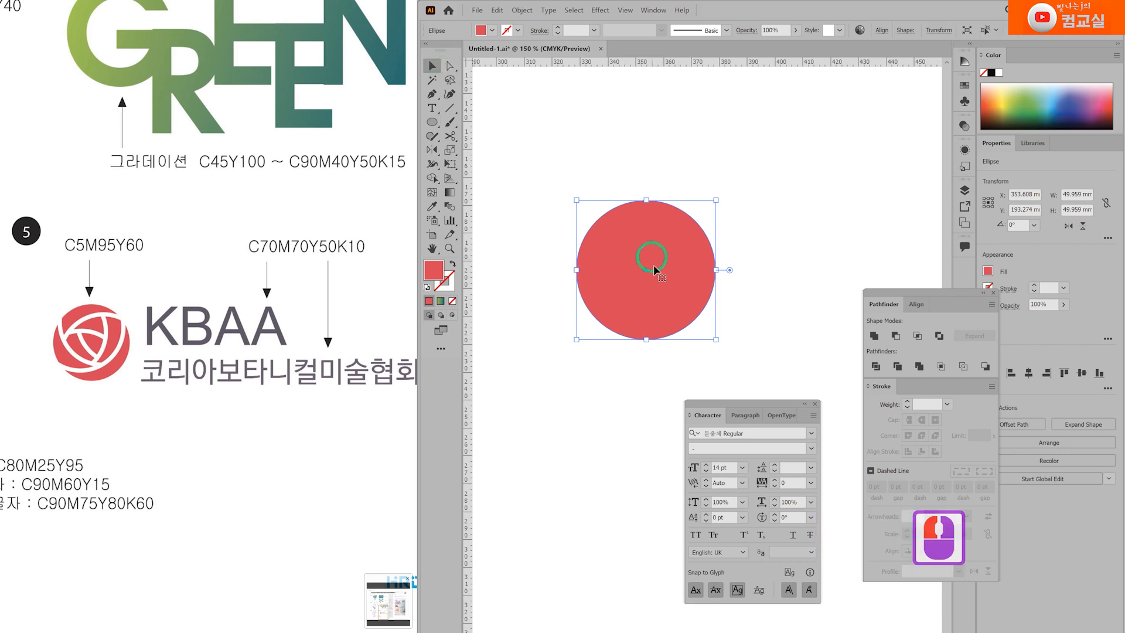
pyautogui.moveTo(649, 252); pyautogui.dragTo(662, 239)
pyautogui.moveTo(687, 291); pyautogui.dragTo(670, 270)
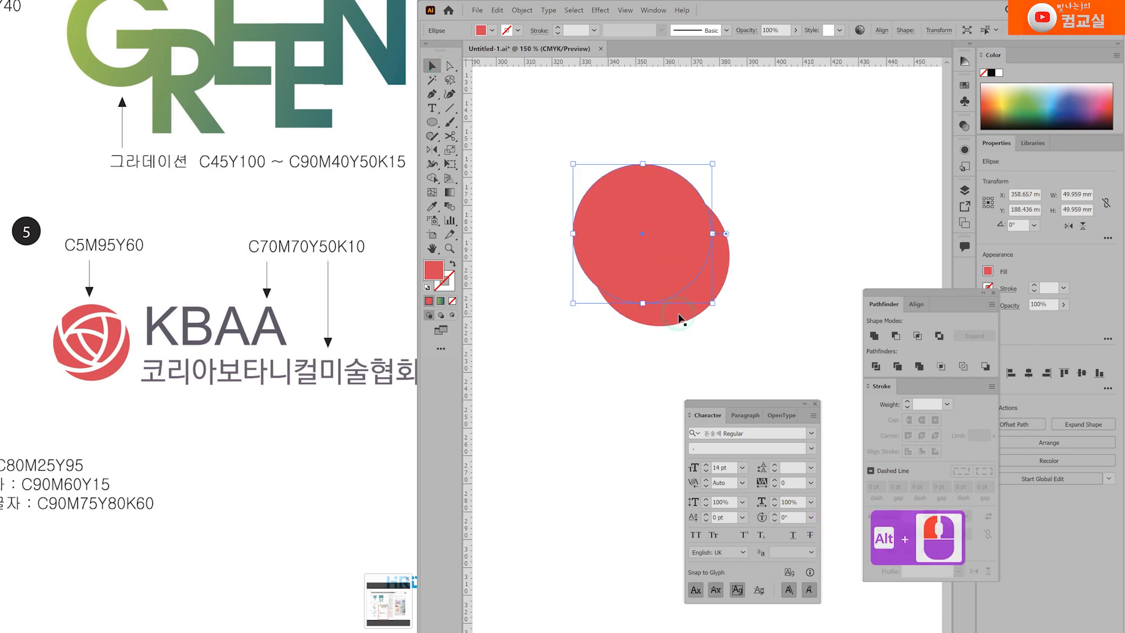
# Give the circle copy no fill and a white 6 pt stroke
pyautogui.click(453, 264)
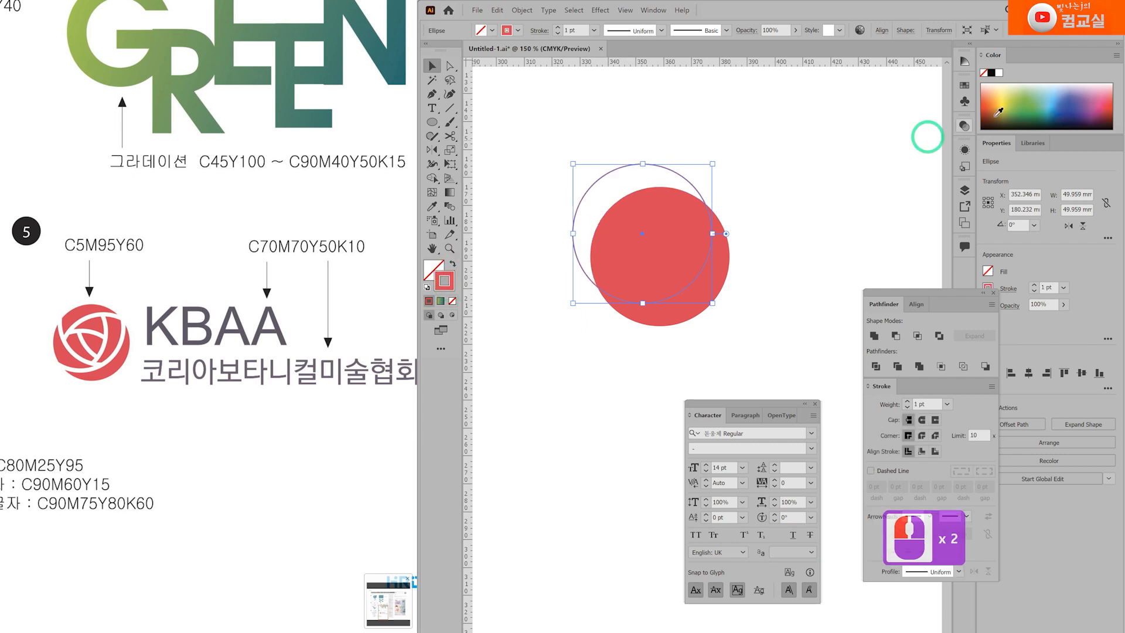
pyautogui.click(1000, 73)
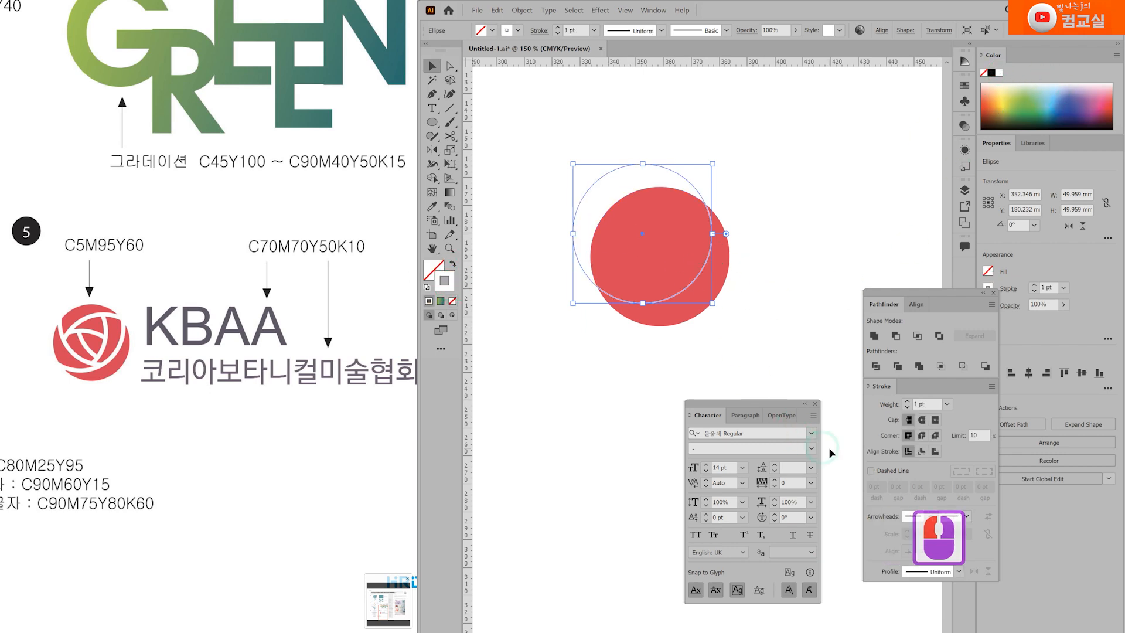
pyautogui.click(907, 402)
pyautogui.click(907, 402)
pyautogui.click(907, 402)
pyautogui.click(907, 402)
pyautogui.click(907, 402)
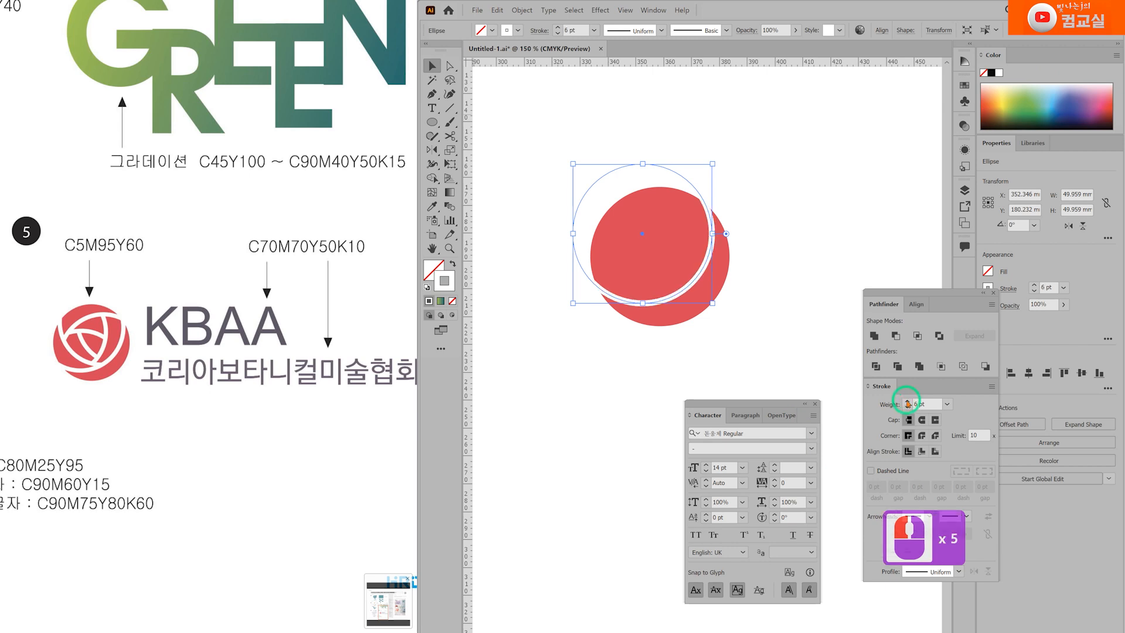
pyautogui.keyDown('ctrl'); pyautogui.click(745, 323); pyautogui.keyUp('ctrl')
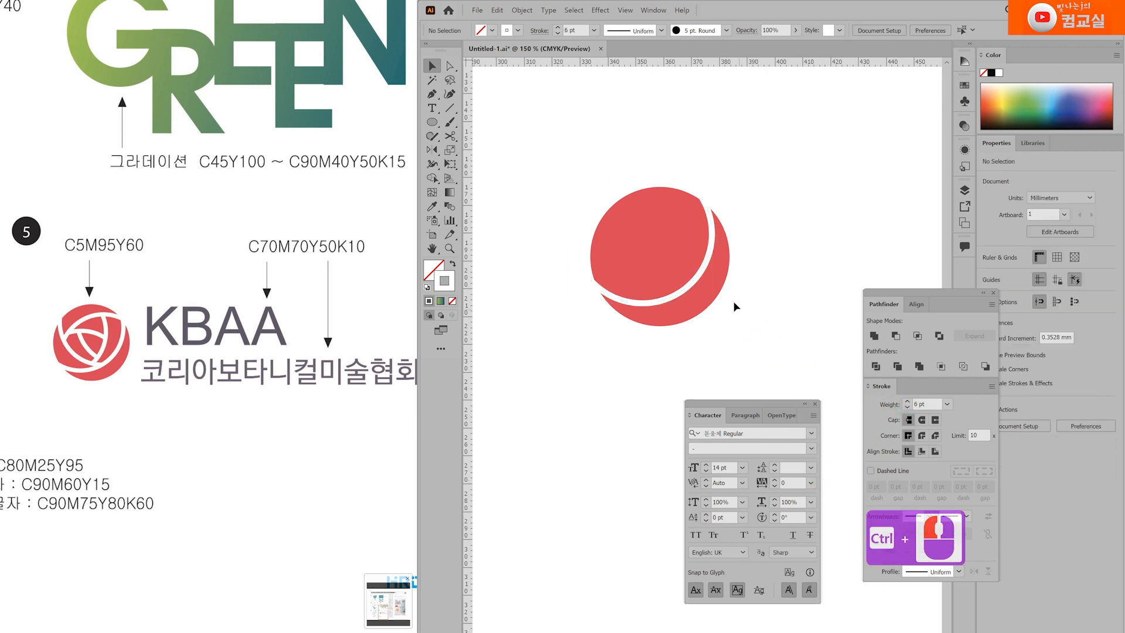
# Examine the KBAA logo symbol on the reference poster
pyautogui.scroll(1, 733, 278)
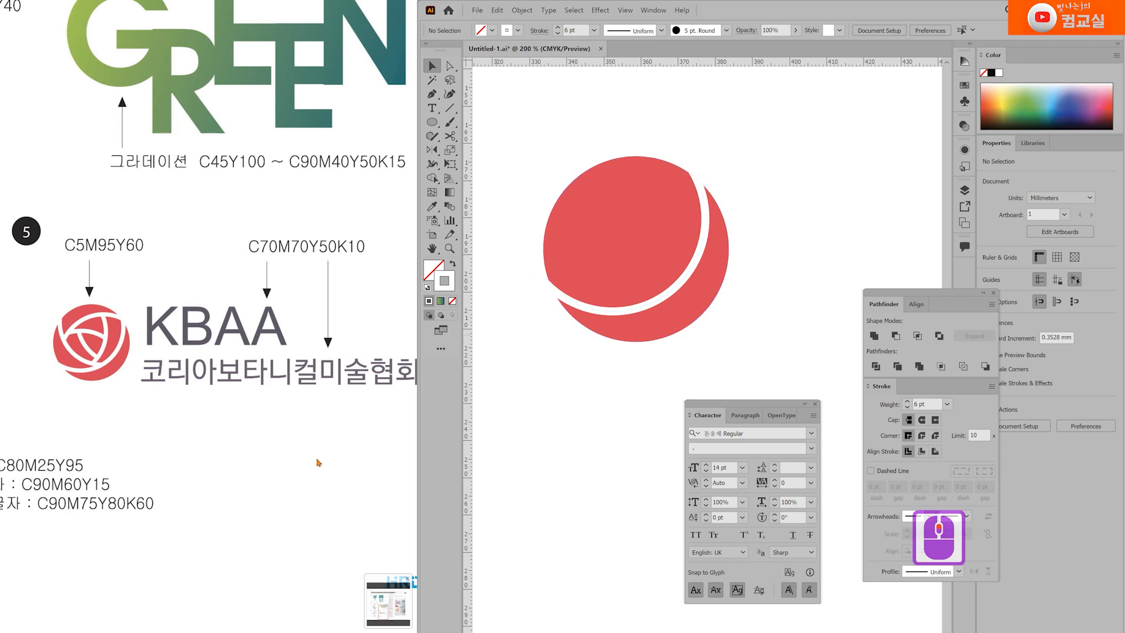
pyautogui.scroll(-3, 352, 432)
pyautogui.scroll(3, 184, 414)
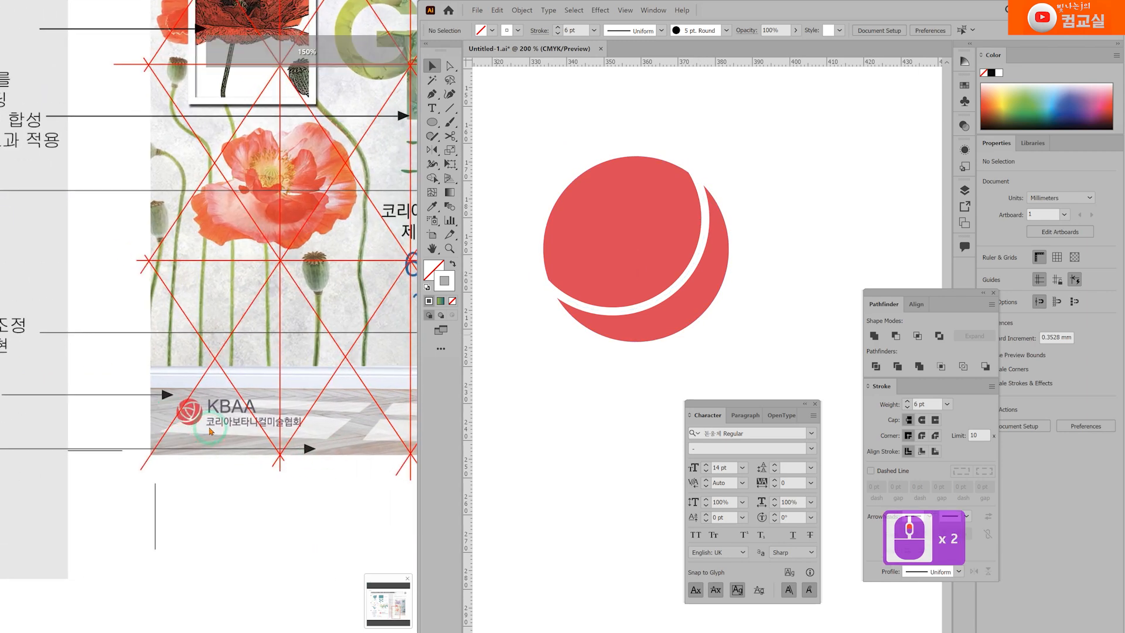
pyautogui.scroll(2, 209, 432)
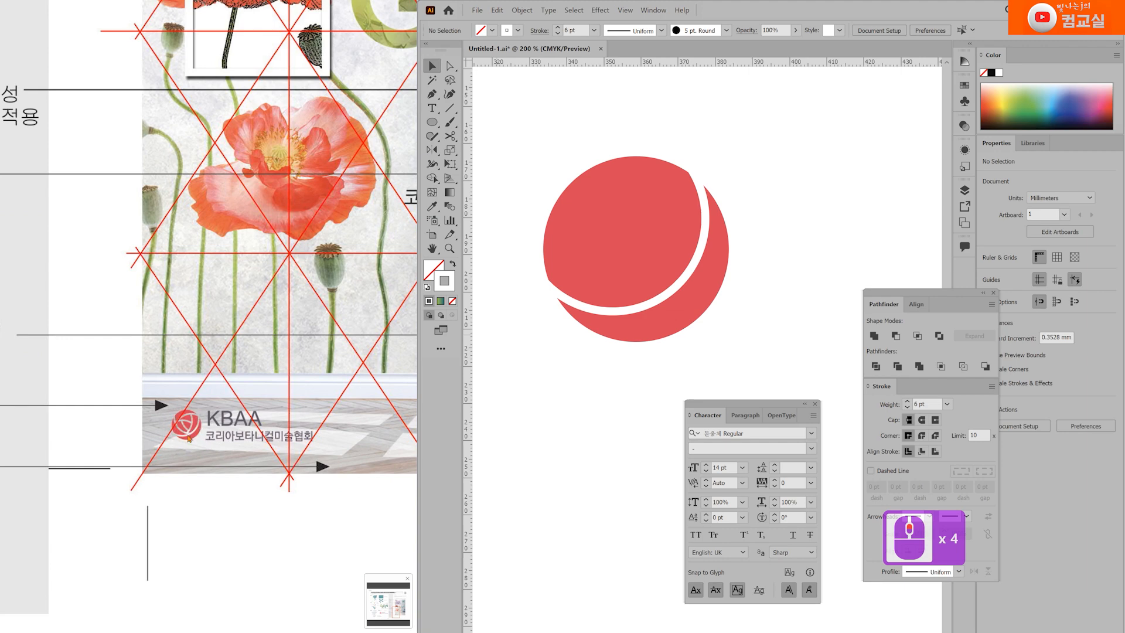
# Set the stroke weight of the white circle outline to 5 pt
pyautogui.scroll(-3, 174, 472)
pyautogui.scroll(4, 138, 334)
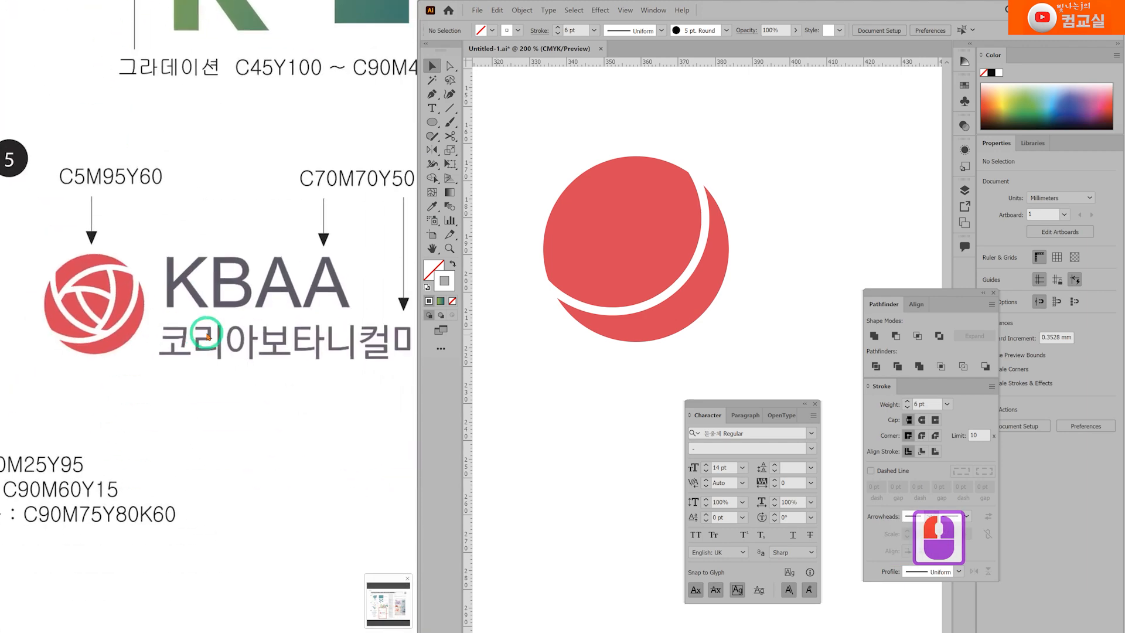
pyautogui.scroll(1, 712, 275)
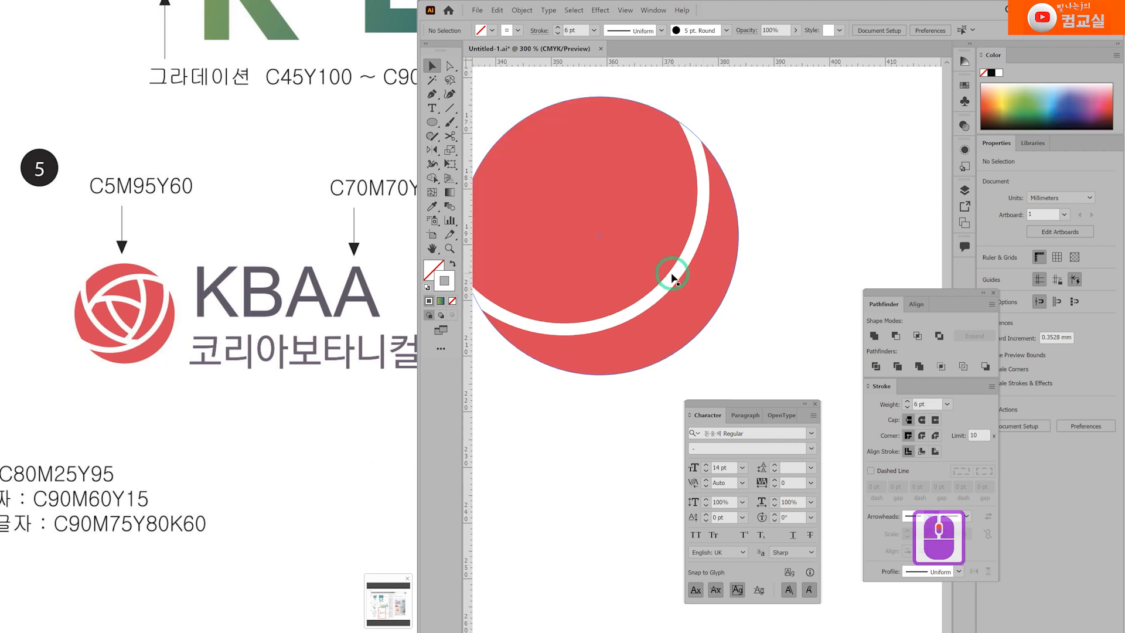
pyautogui.click(673, 276)
pyautogui.click(674, 282)
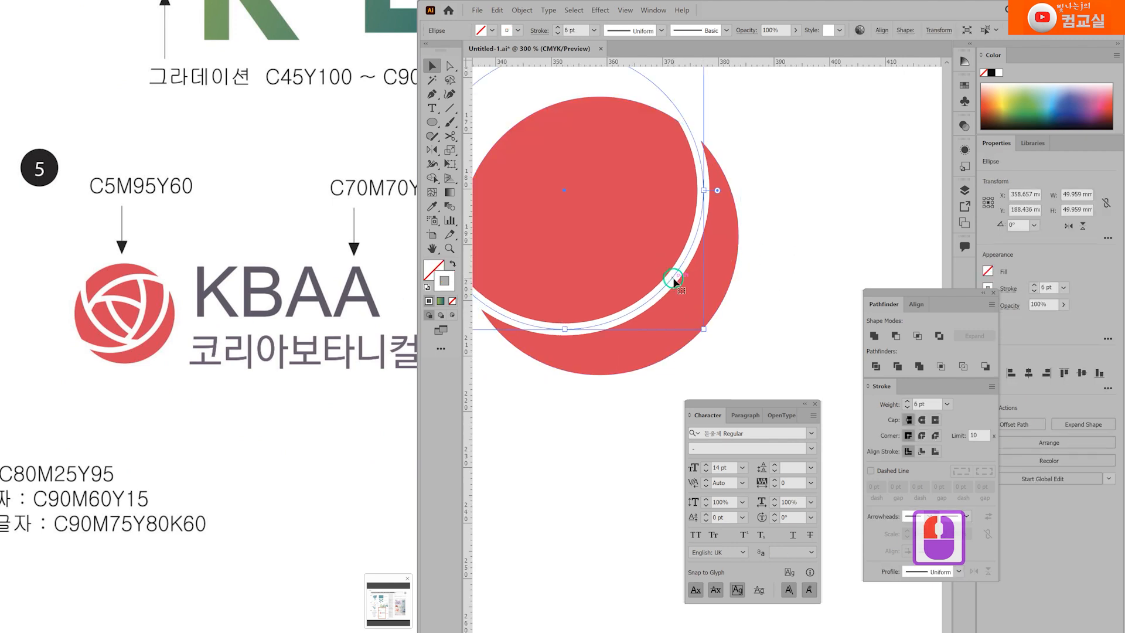
pyautogui.click(908, 407)
pyautogui.click(759, 356)
pyautogui.scroll(-1, 627, 289)
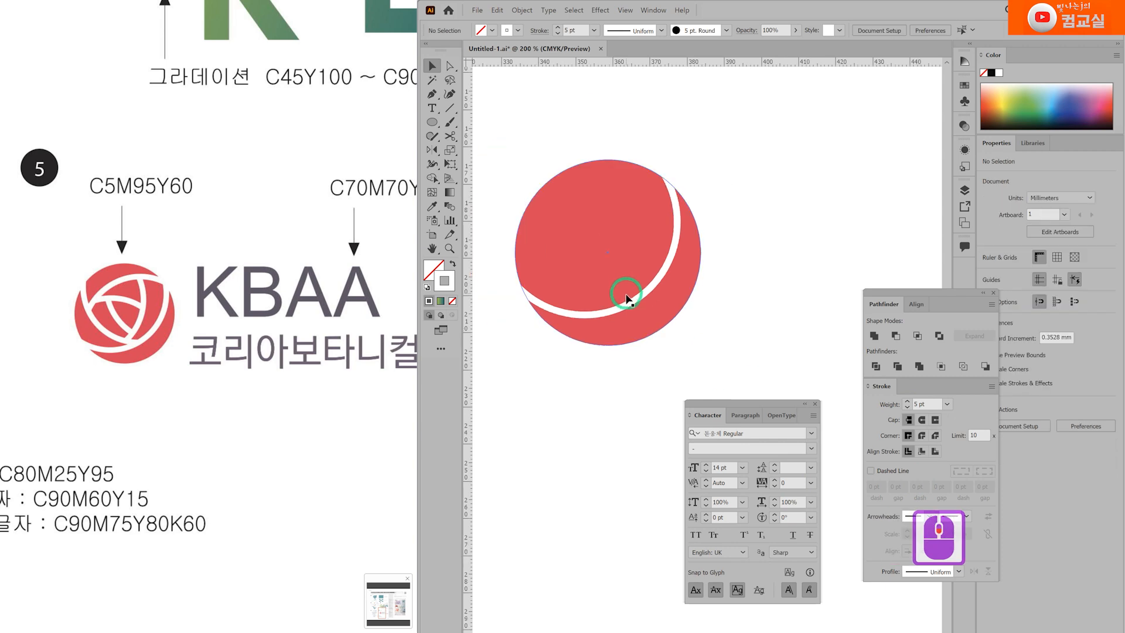
# Enlarge the white circle outline to about 55.4 mm and shift it slightly upward over the red circle
pyautogui.moveTo(611, 249); pyautogui.dragTo(679, 315)
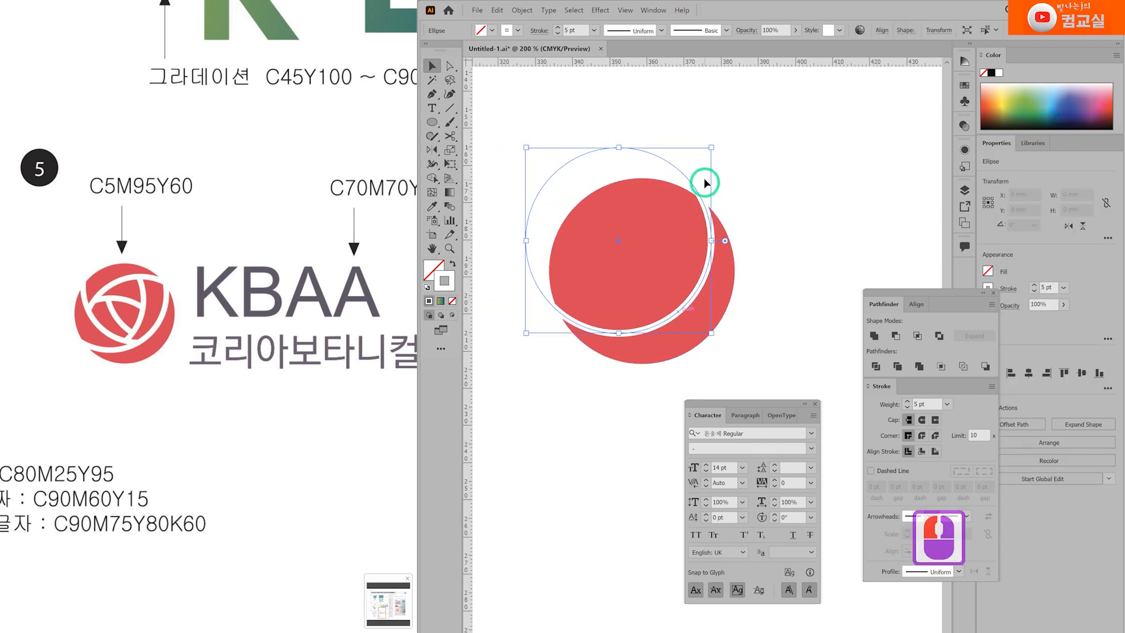
pyautogui.moveTo(713, 146)
pyautogui.mouseDown()
pyautogui.moveTo(721, 125)
pyautogui.moveTo(720, 140)
pyautogui.mouseUp()
pyautogui.moveTo(679, 328); pyautogui.dragTo(679, 338)
pyautogui.moveTo(528, 347); pyautogui.dragTo(515, 357)
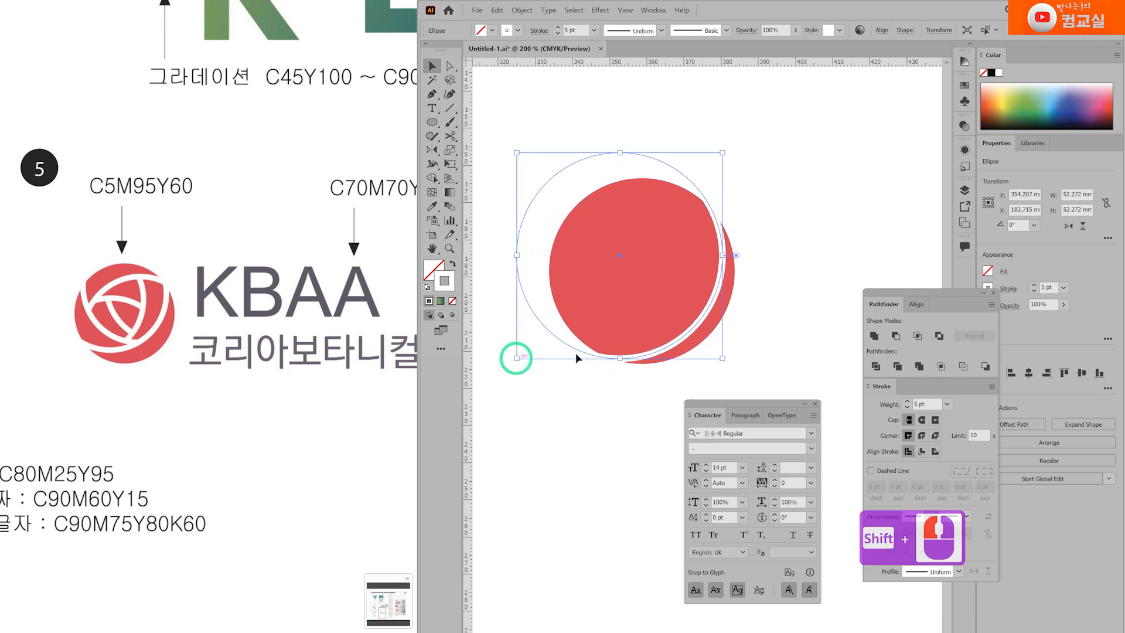
pyautogui.moveTo(674, 344); pyautogui.dragTo(677, 329)
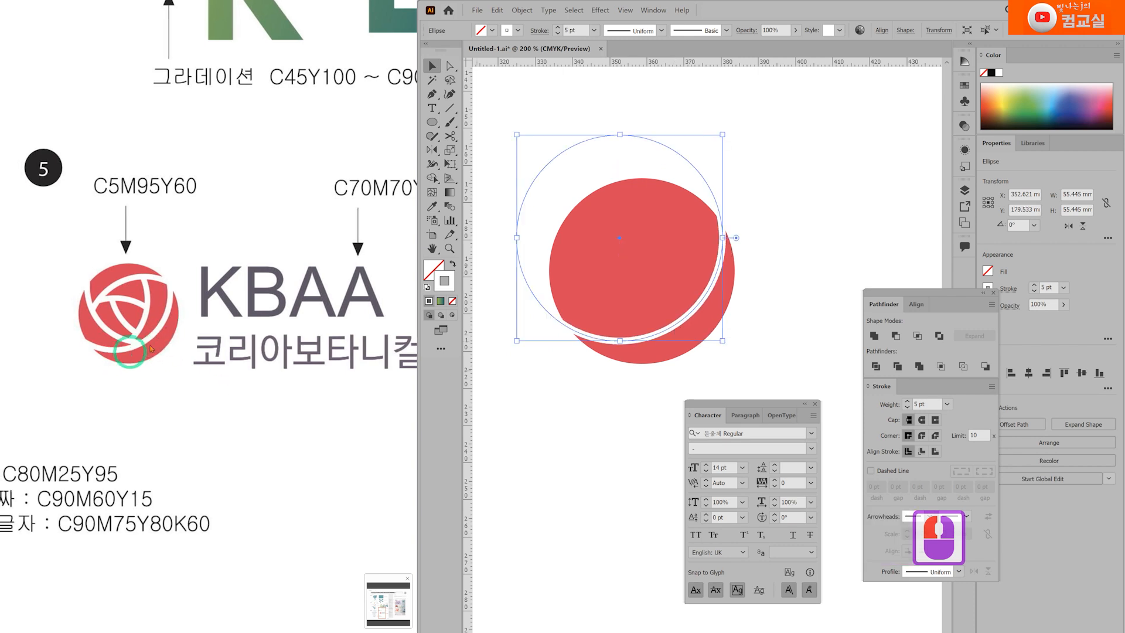
# Set the white circle outline's stroke to 6 pt and expand it into a filled ring shape
pyautogui.click(907, 403)
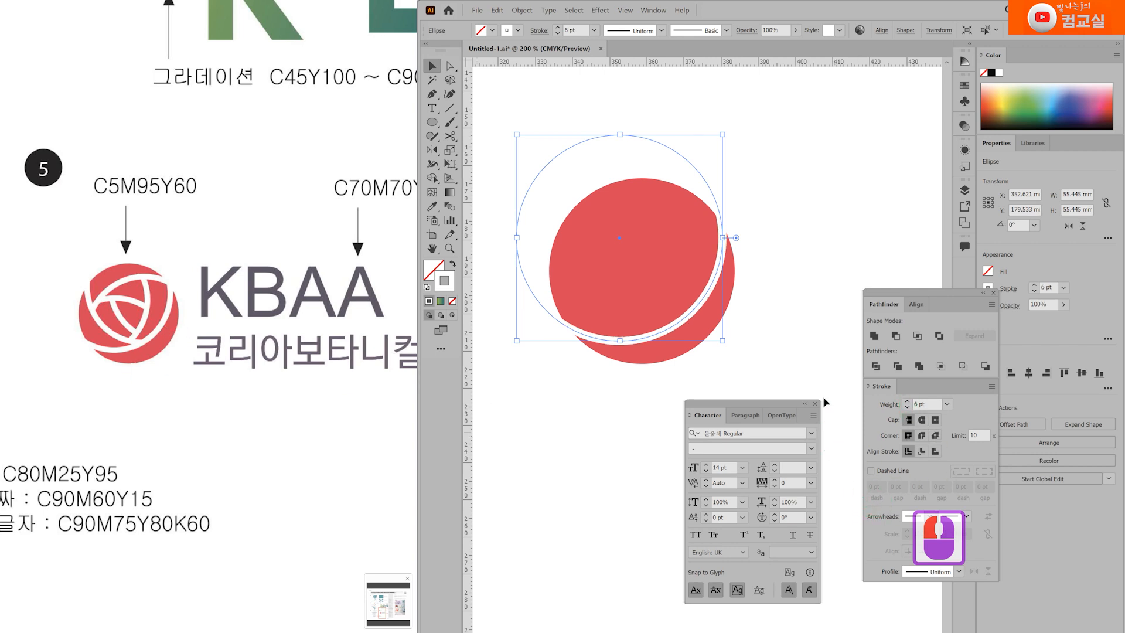
pyautogui.click(808, 349)
pyautogui.click(681, 322)
pyautogui.click(523, 12)
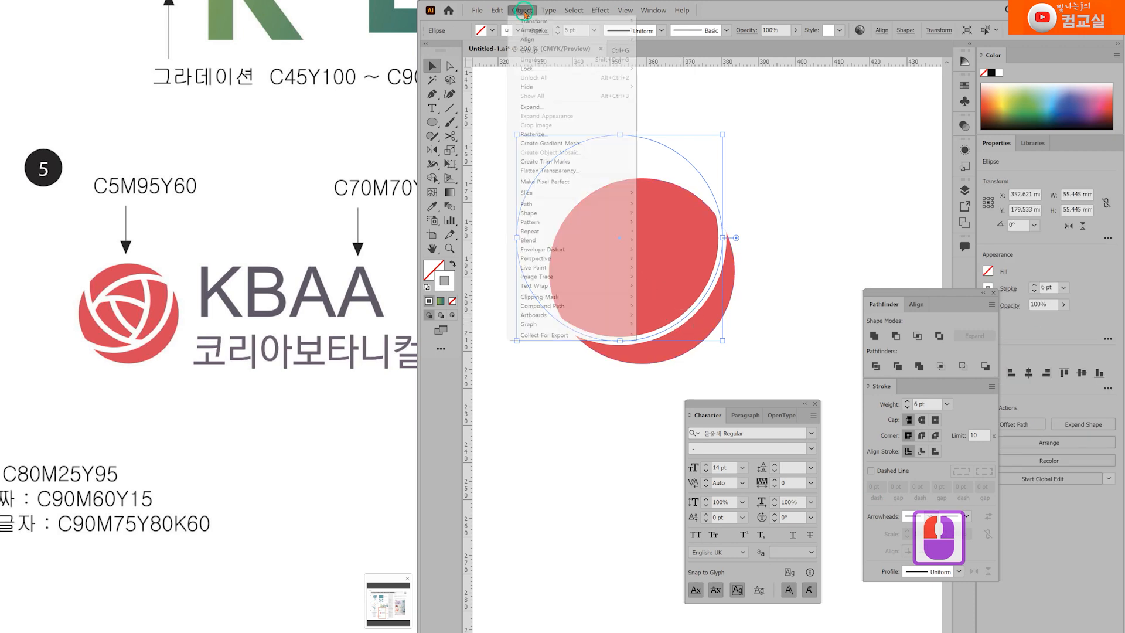
pyautogui.click(542, 106)
pyautogui.click(537, 387)
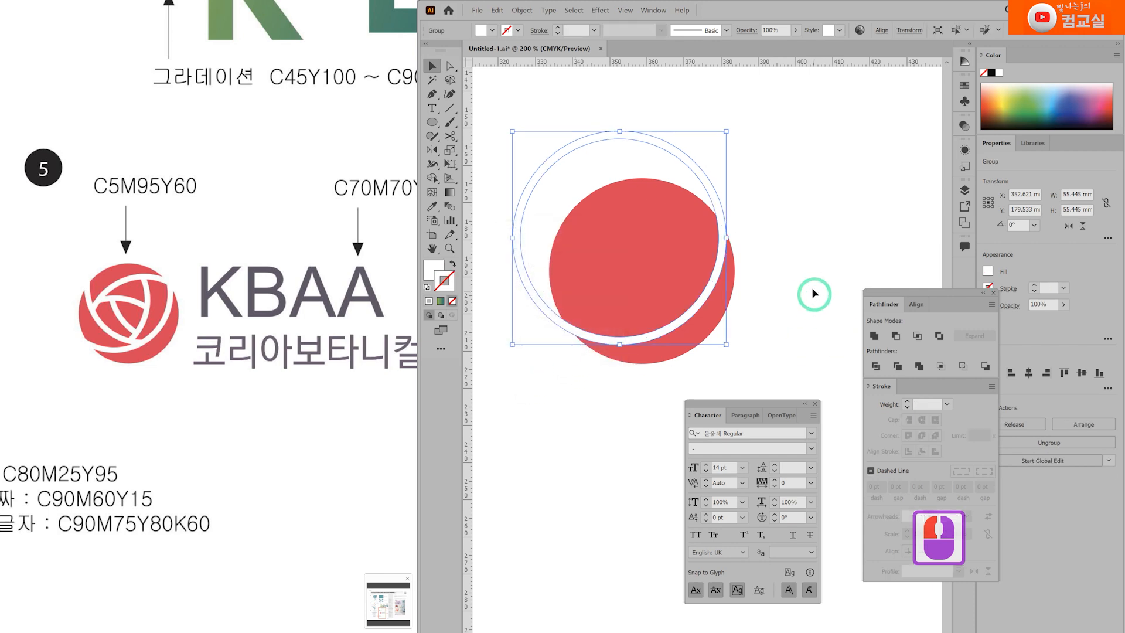
# Duplicate the white ring, offsetting the copy about 14.7 mm right and 18.6 mm down across the red circle
pyautogui.click(749, 261)
pyautogui.click(708, 180)
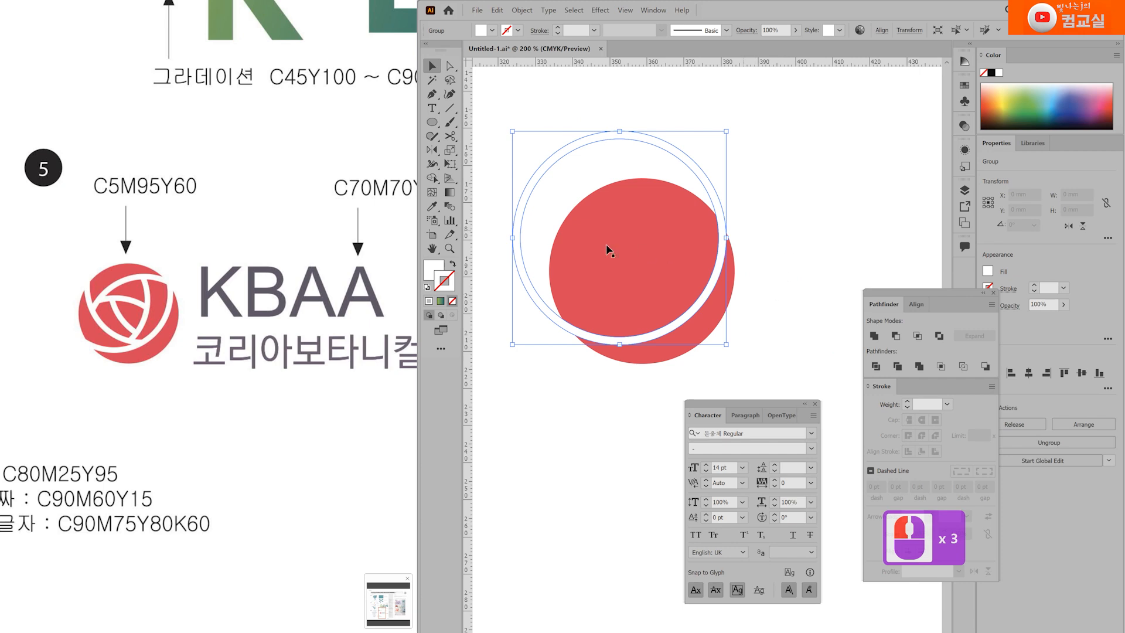
pyautogui.click(757, 229)
pyautogui.moveTo(773, 227); pyautogui.dragTo(804, 232)
pyautogui.click(762, 254)
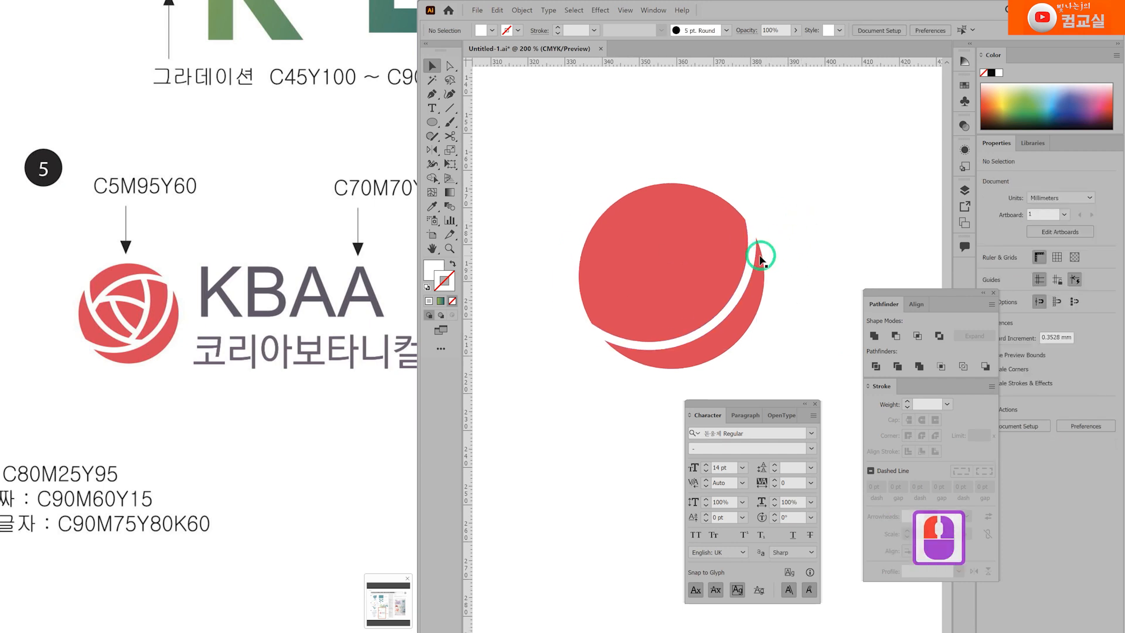
pyautogui.click(753, 254)
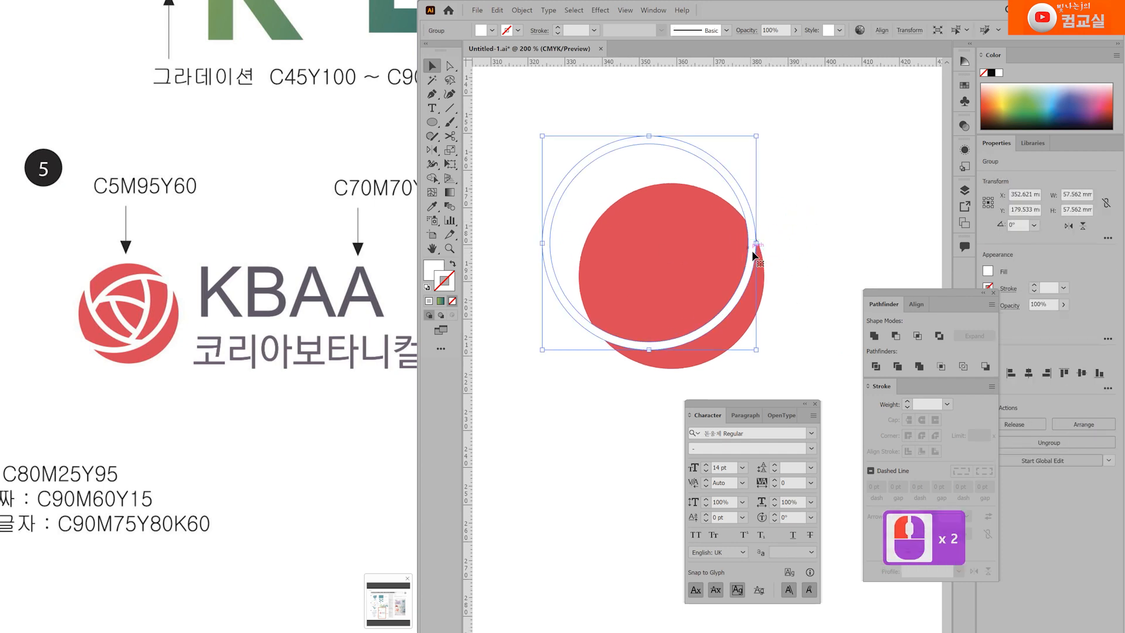
pyautogui.moveTo(754, 254); pyautogui.dragTo(810, 326)
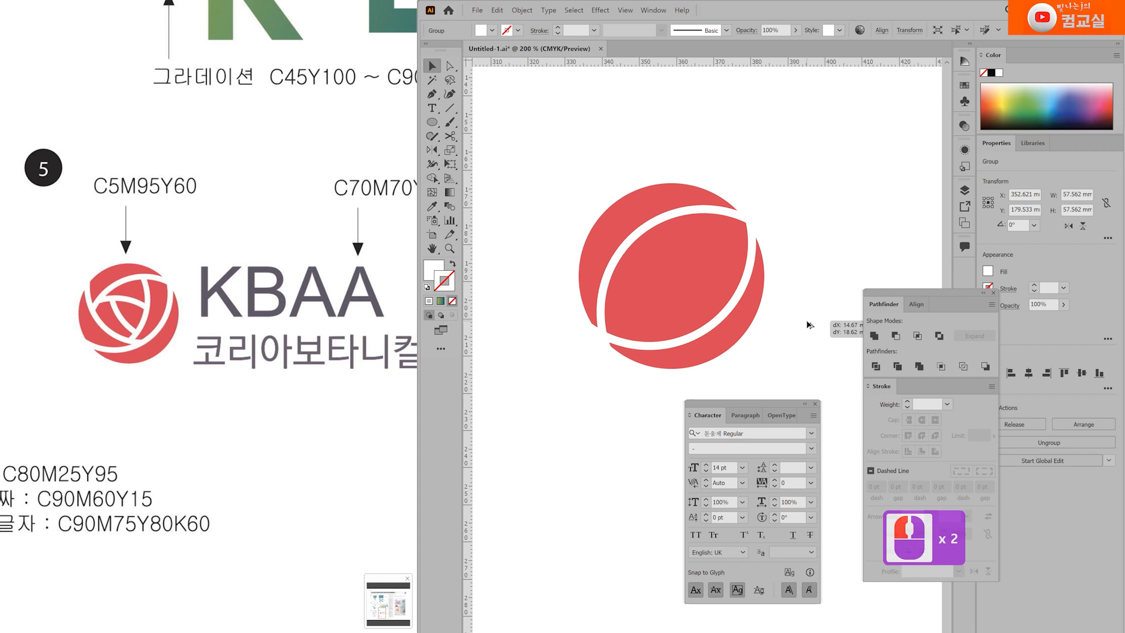
pyautogui.moveTo(810, 324); pyautogui.dragTo(809, 325)
# Duplicate the lower-right ring, placing the copy about 2 mm left and 24 mm up so it crosses both existing arcs
pyautogui.click(674, 201)
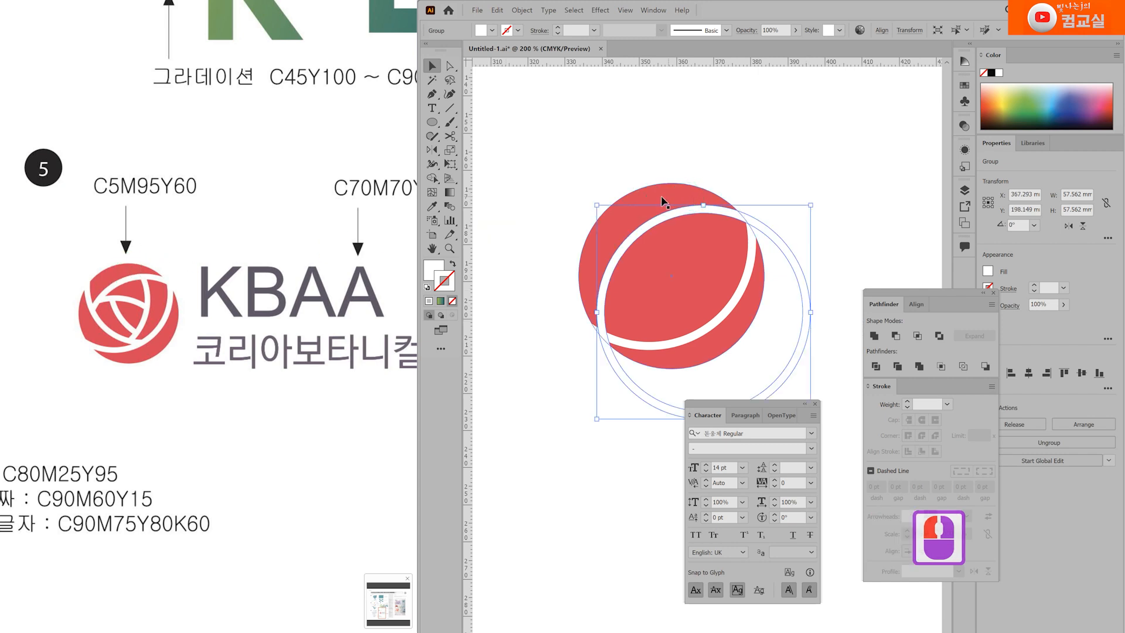
pyautogui.click(799, 189)
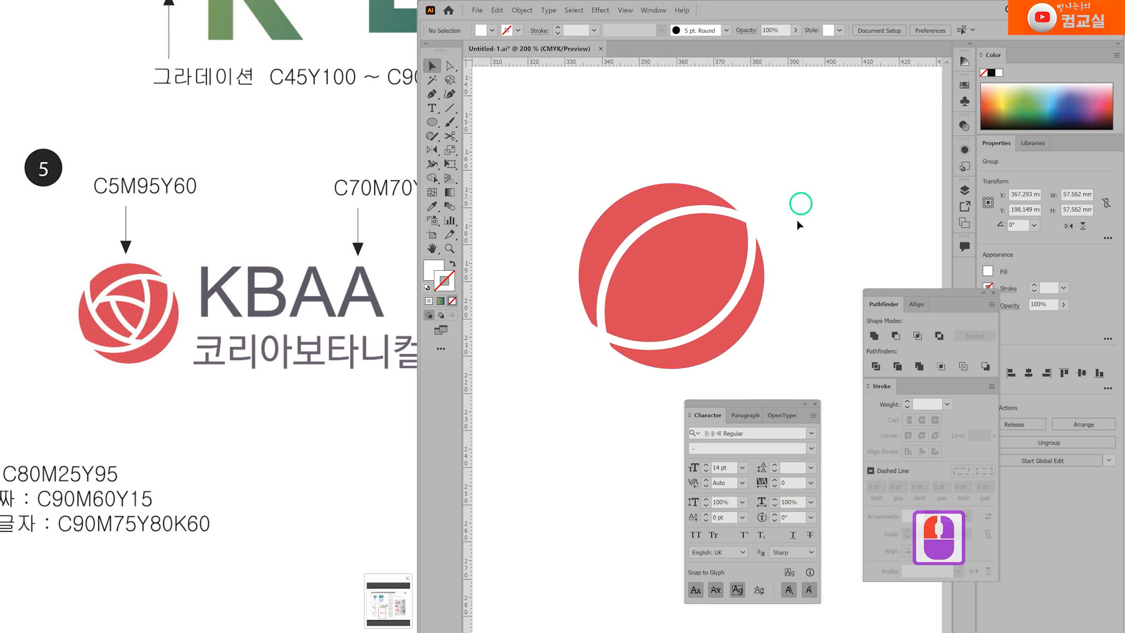
pyautogui.doubleClick(784, 244)
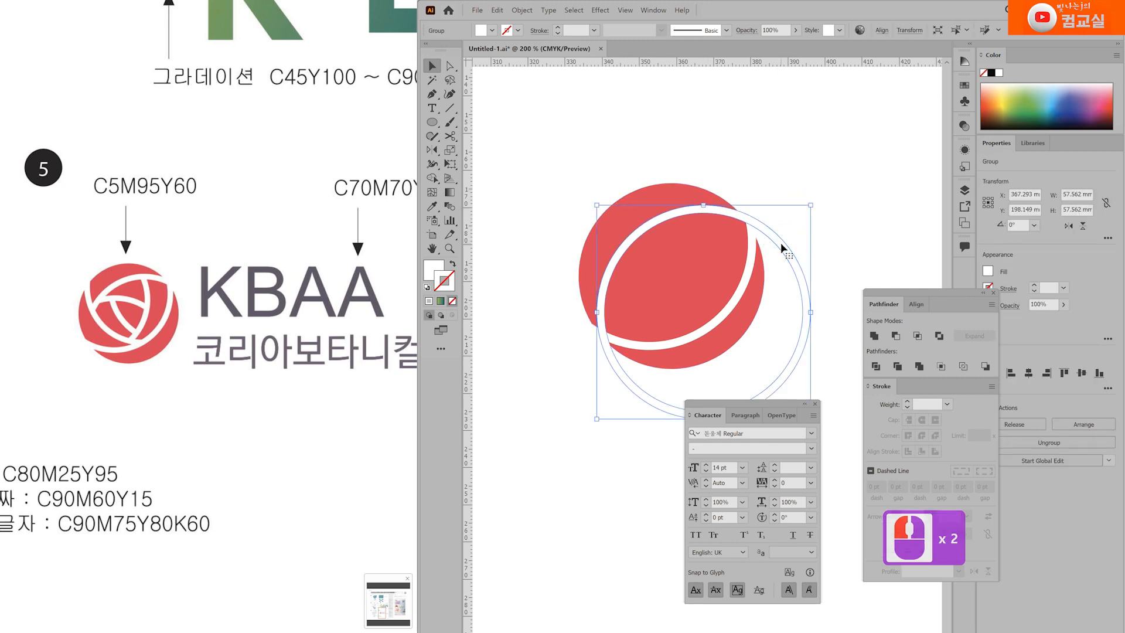
pyautogui.click(93, 328)
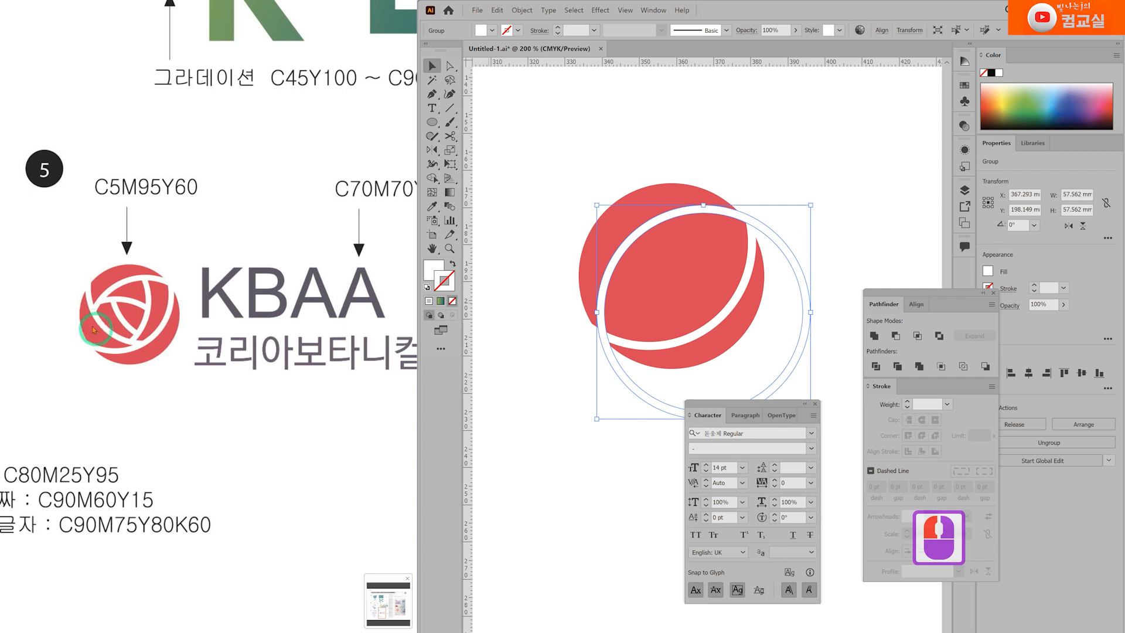
pyautogui.moveTo(805, 315); pyautogui.dragTo(809, 247)
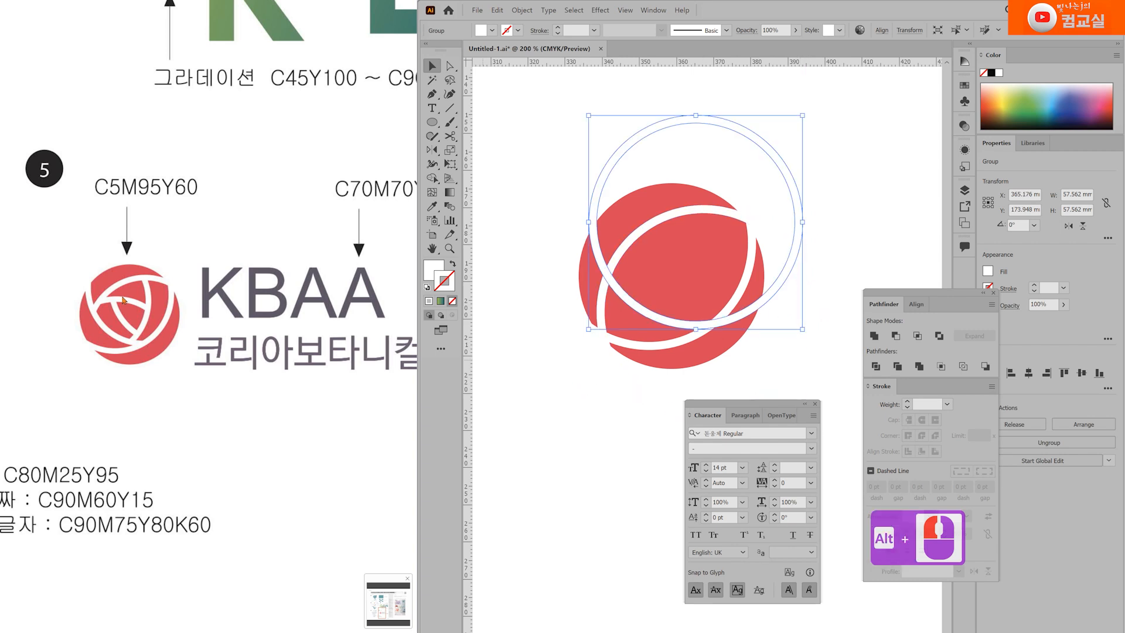
pyautogui.hotkey('ctrl', 'z')
pyautogui.click(603, 347)
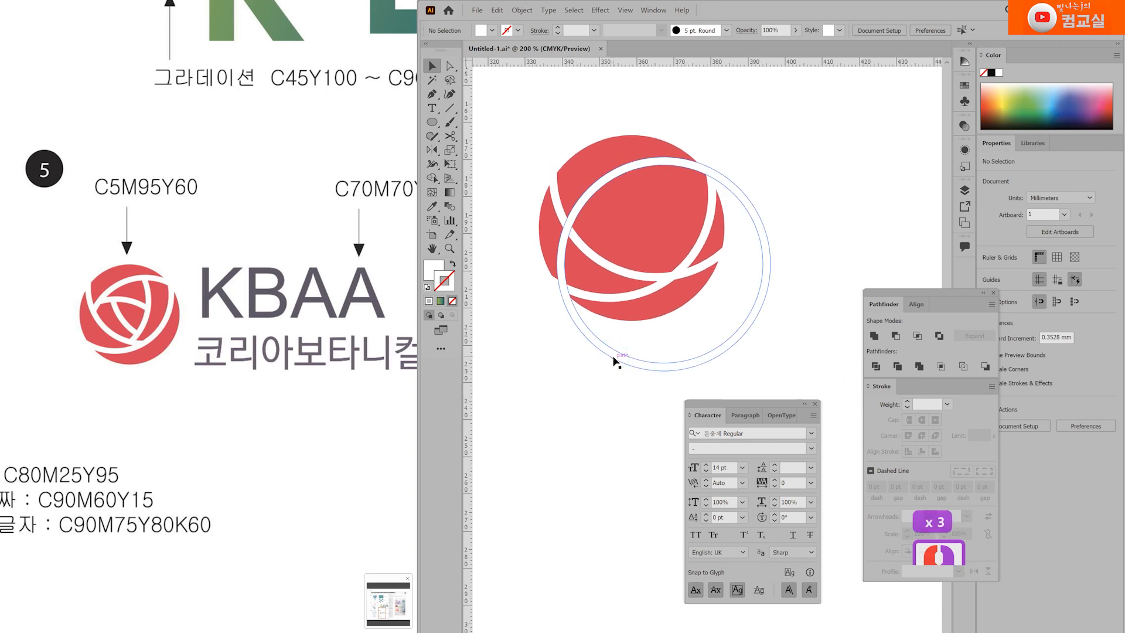
# Duplicate a white ring and set the copy aside below the logo symbol
pyautogui.moveTo(495, 92); pyautogui.dragTo(837, 388)
pyautogui.click(697, 361)
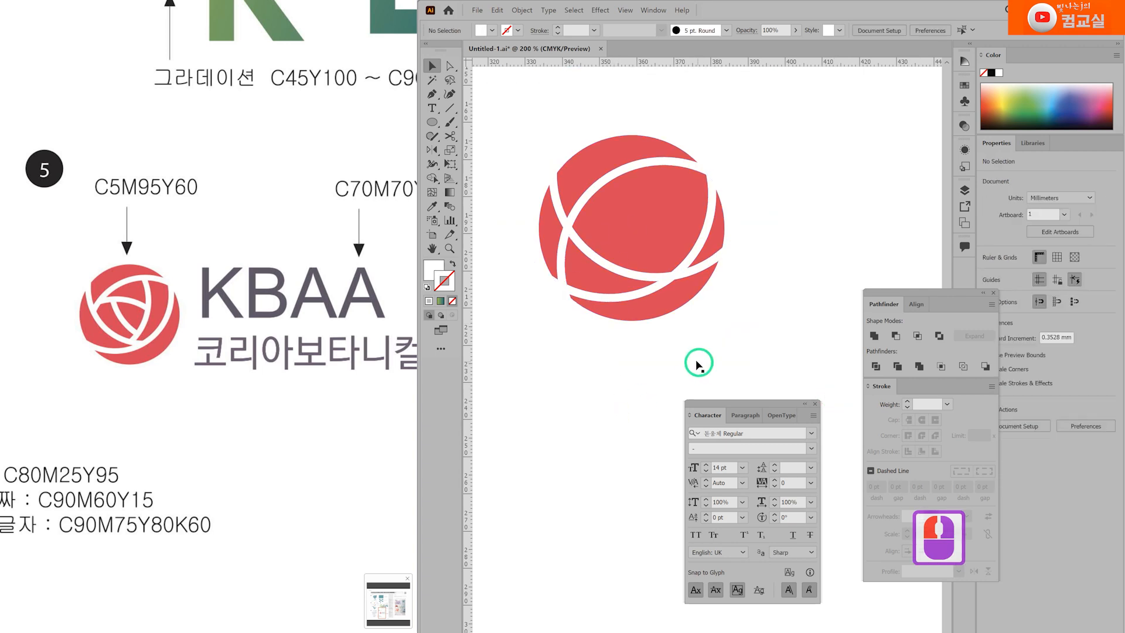
pyautogui.moveTo(786, 287); pyautogui.dragTo(650, 532)
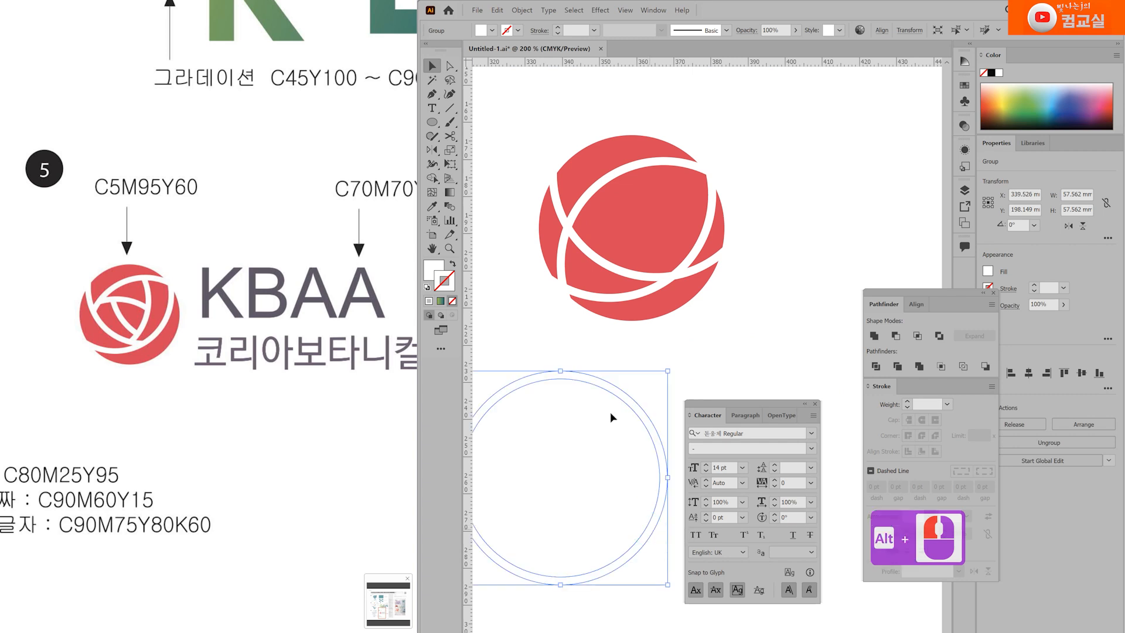
pyautogui.moveTo(618, 392); pyautogui.dragTo(617, 492)
pyautogui.doubleClick(520, 144)
# Select the red circle with its three rings and remove the ring parts outside the circle using Shape Builder
pyautogui.moveTo(484, 89); pyautogui.dragTo(794, 387)
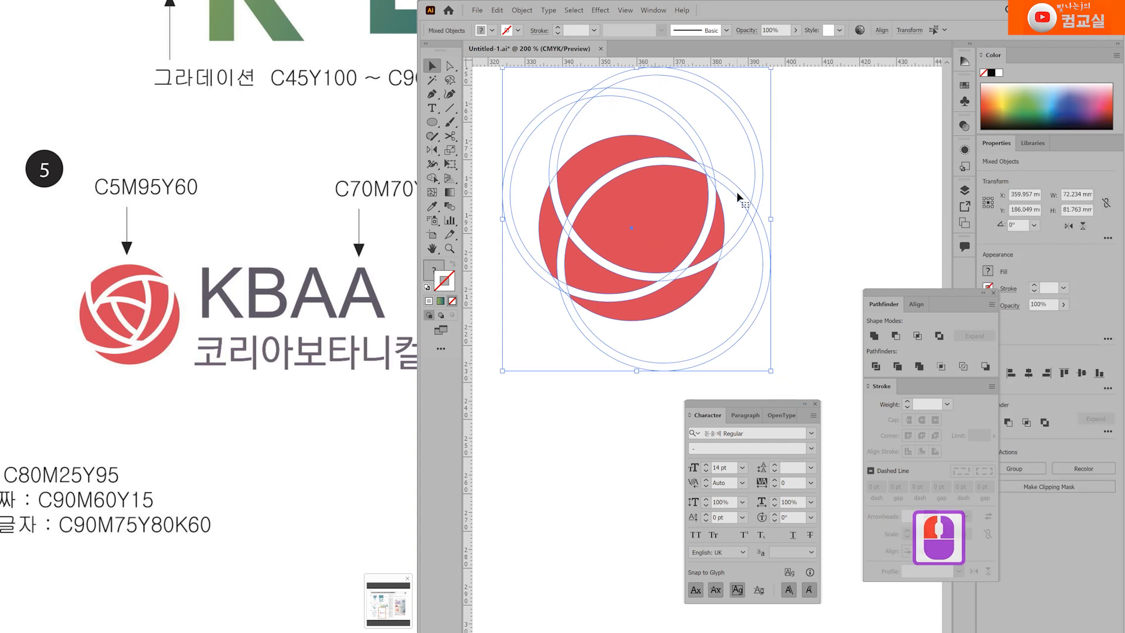
pyautogui.moveTo(633, 208); pyautogui.dragTo(640, 232)
pyautogui.click(816, 403)
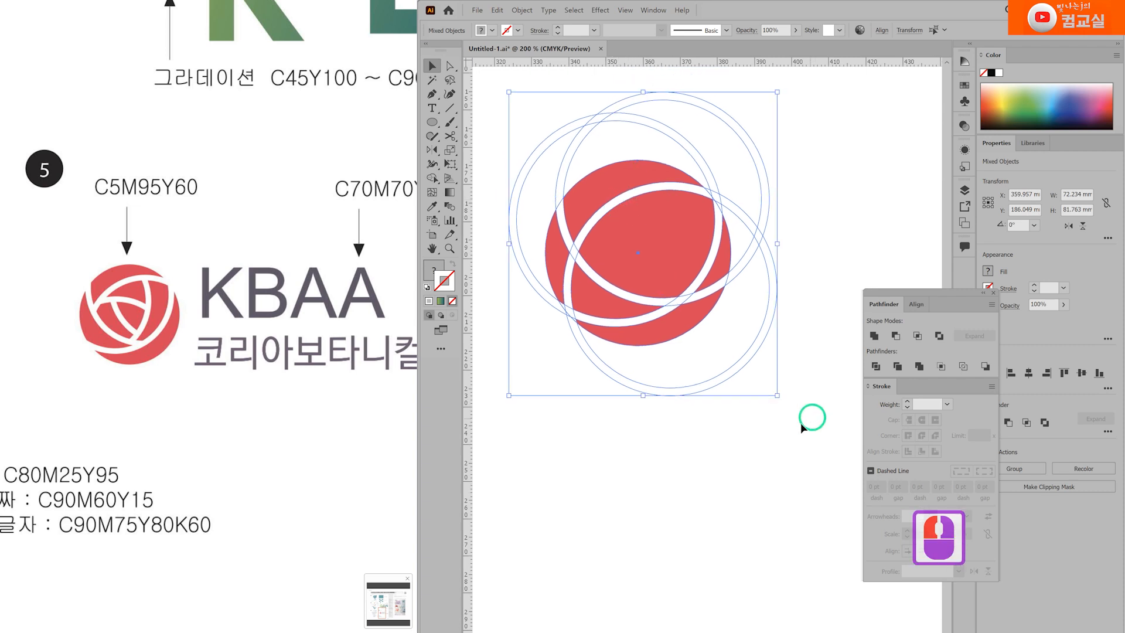
pyautogui.click(432, 178)
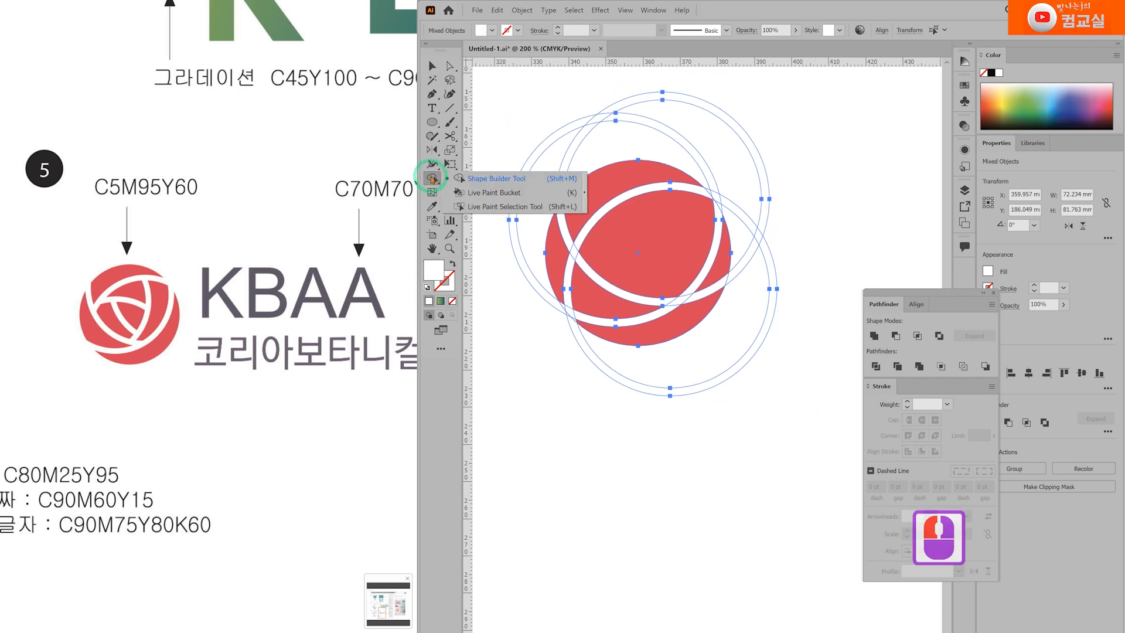
pyautogui.click(668, 144)
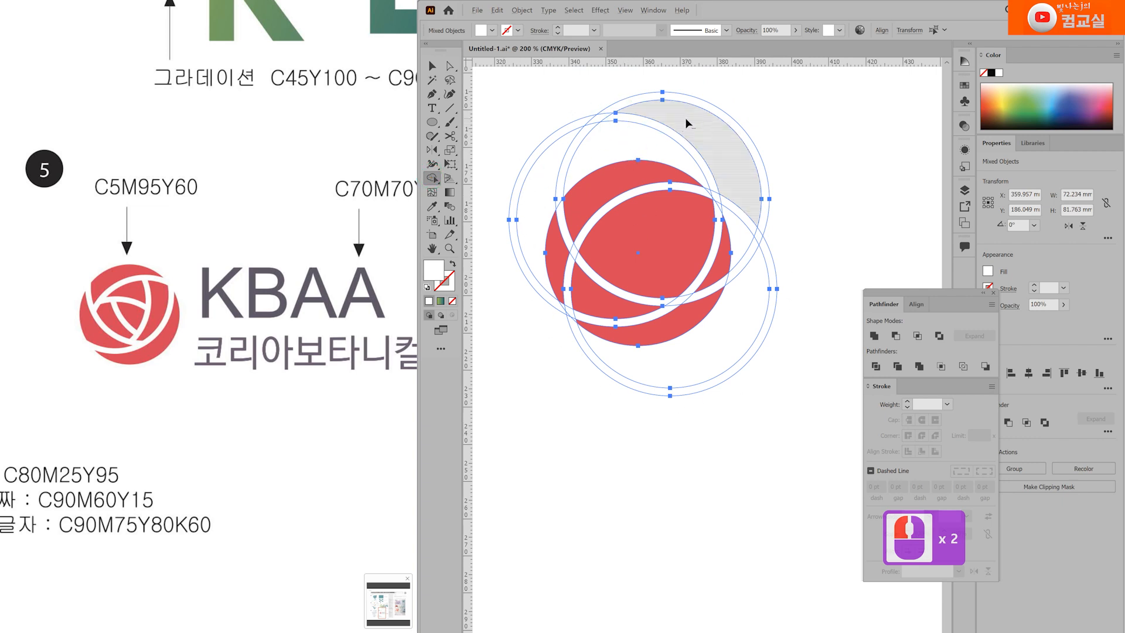
pyautogui.moveTo(762, 103)
pyautogui.mouseDown()
pyautogui.moveTo(603, 130)
pyautogui.moveTo(528, 167)
pyautogui.mouseUp()
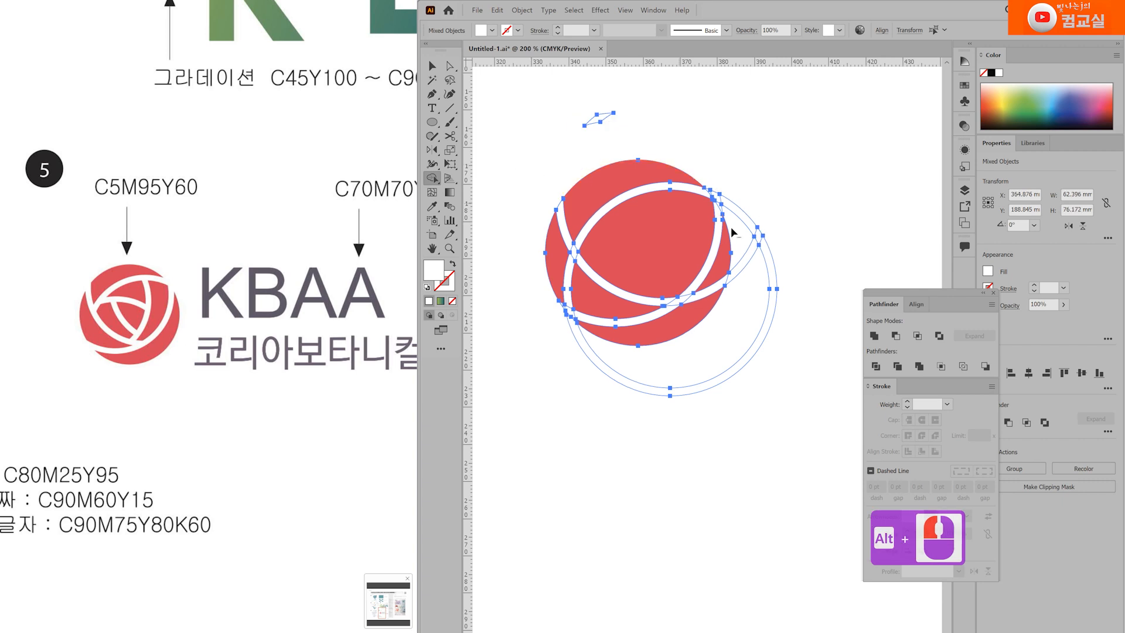
pyautogui.moveTo(598, 118)
pyautogui.mouseDown()
pyautogui.moveTo(723, 191)
pyautogui.moveTo(750, 381)
pyautogui.mouseUp()
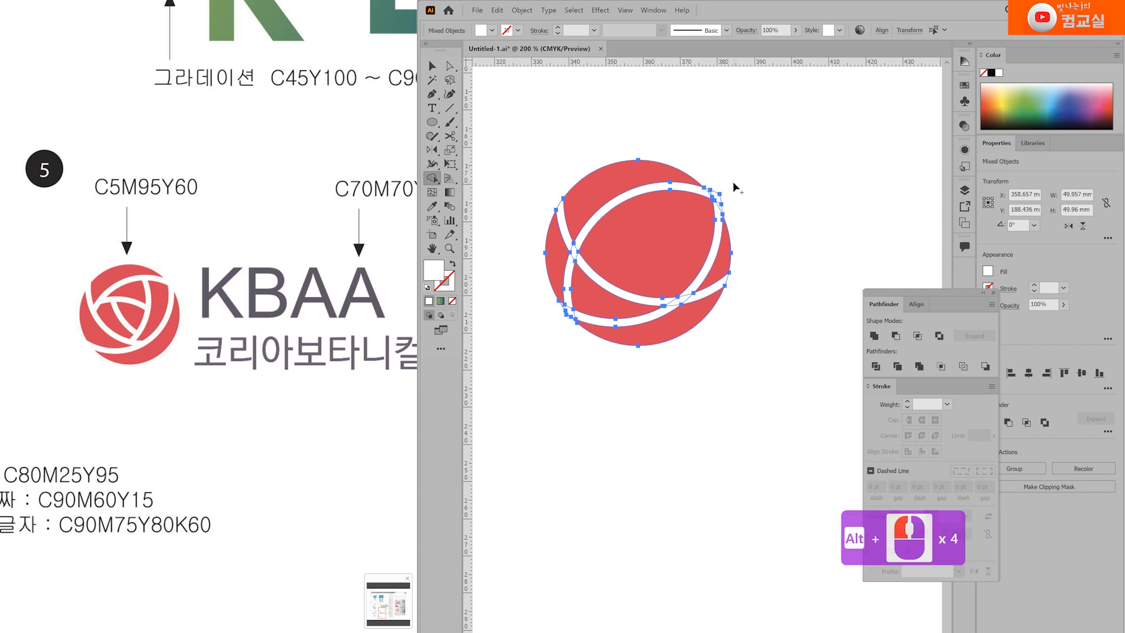
# Remove the small leftover ring slivers outside the red circle's upper-right edge
pyautogui.scroll(3, 733, 181)
pyautogui.keyDown('alt'); pyautogui.click(713, 236); pyautogui.keyUp('alt')
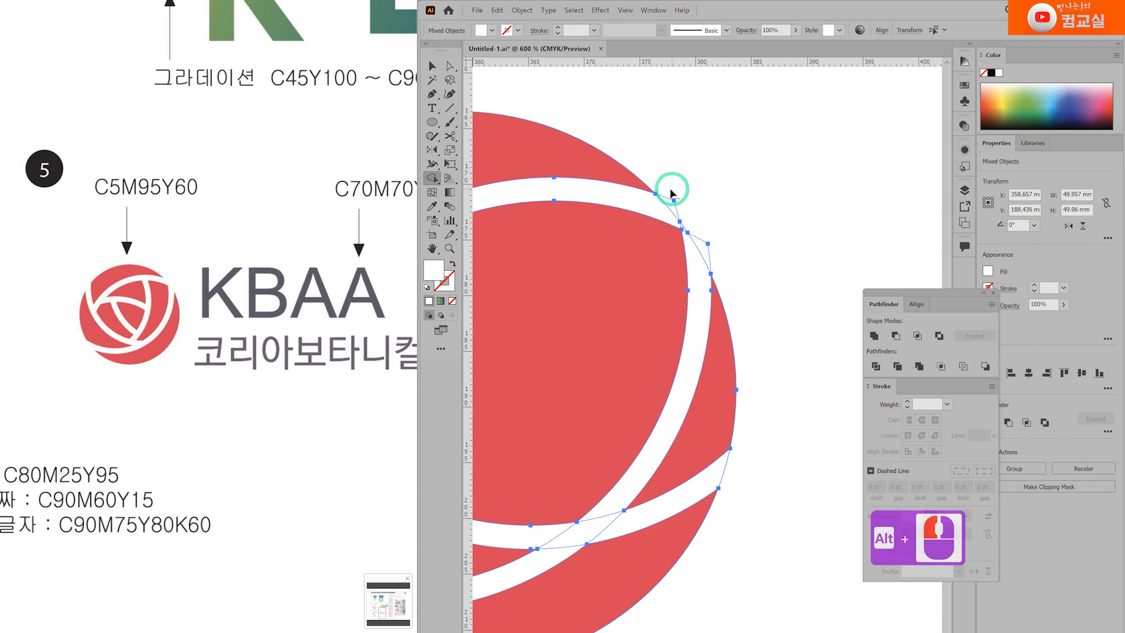
pyautogui.keyDown('alt'); pyautogui.click(701, 226); pyautogui.keyUp('alt')
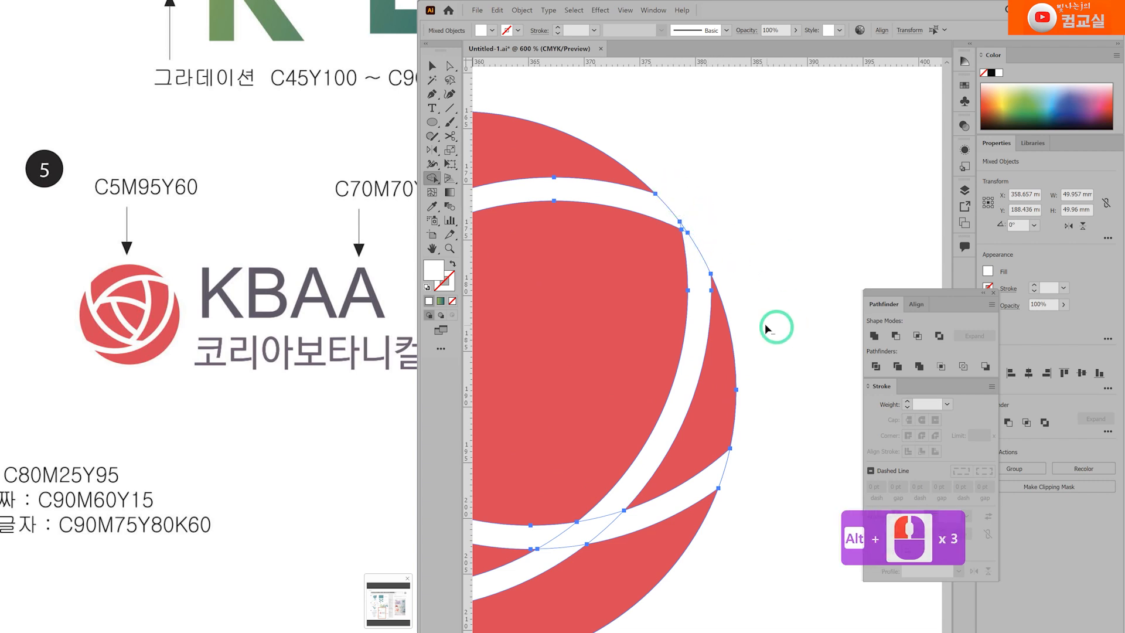
pyautogui.scroll(-3, 776, 327)
pyautogui.moveTo(626, 317); pyautogui.dragTo(620, 282)
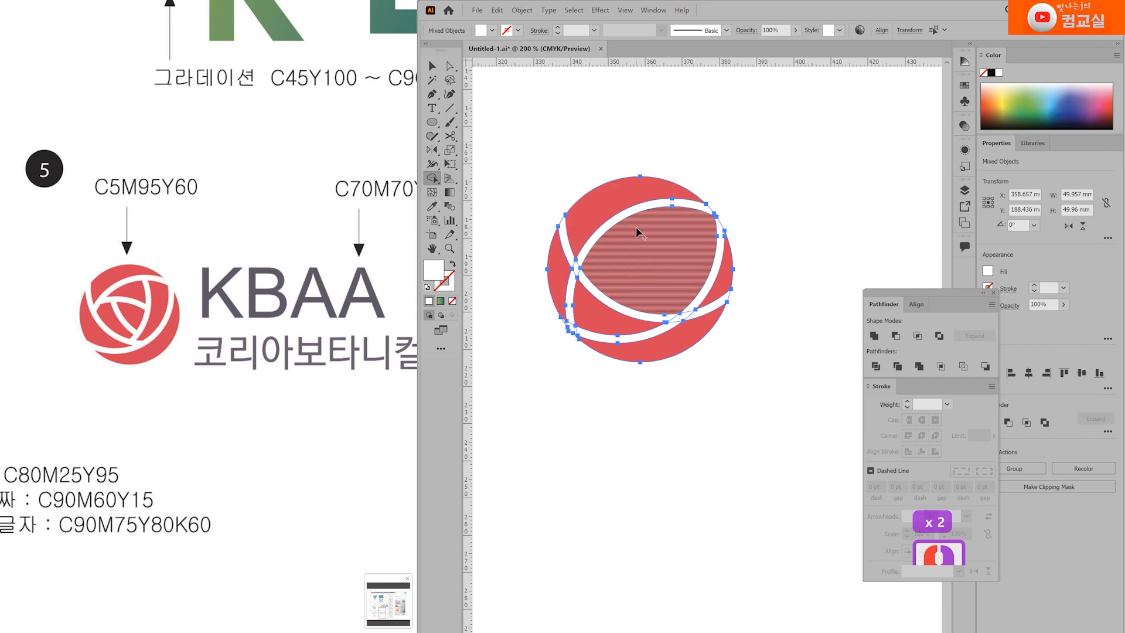
# Set the fill to C5 M95 Y60 K0 and recolour the upper-left section of the circle with Shape Builder
pyautogui.keyDown('alt'); pyautogui.click(609, 206); pyautogui.keyUp('alt')
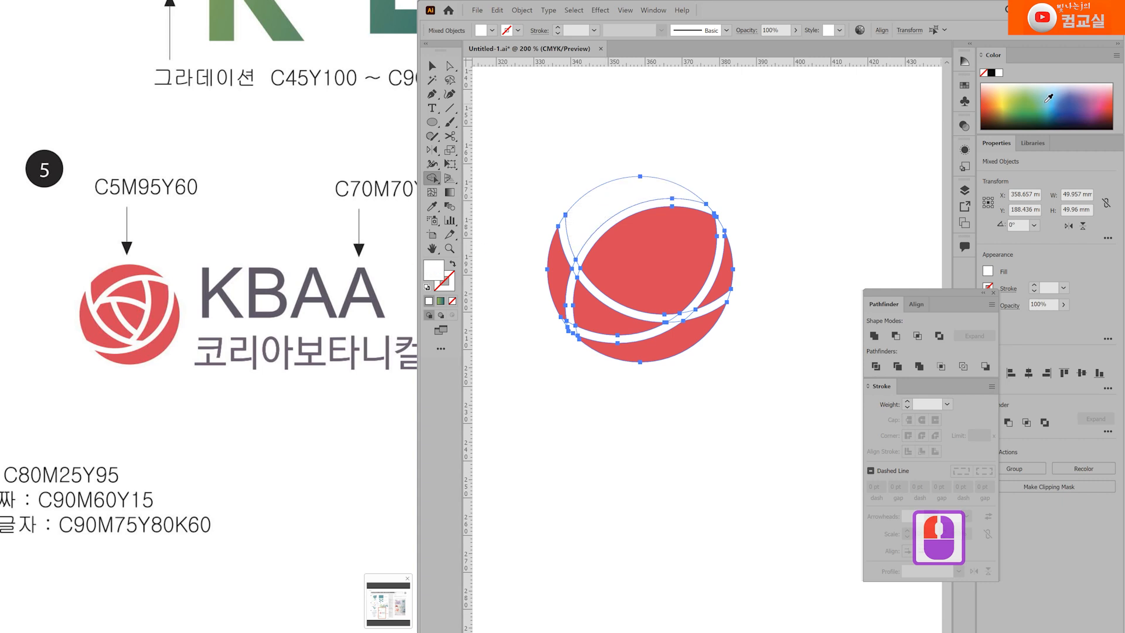
pyautogui.doubleClick(439, 274)
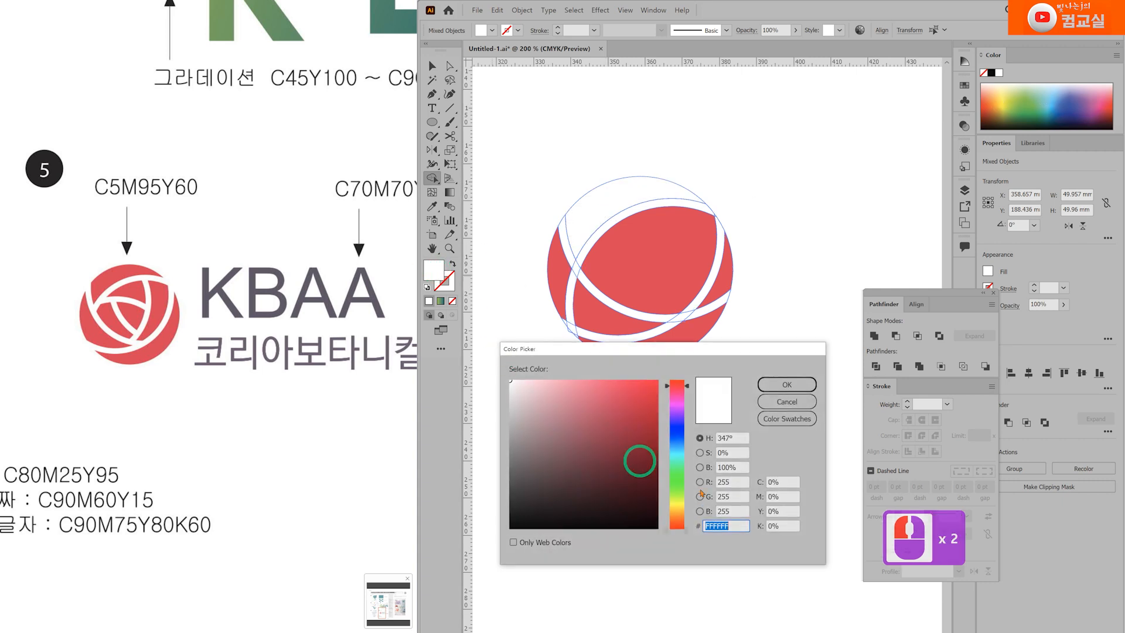
pyautogui.write('5')
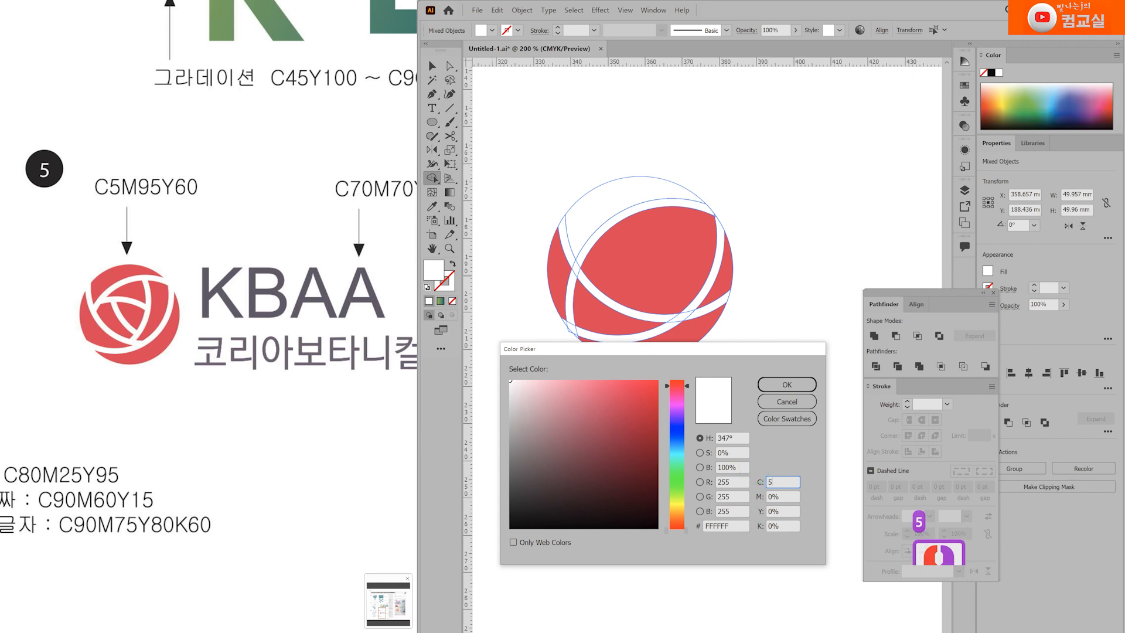
pyautogui.press('Tab')
pyautogui.write('95')
pyautogui.press('Tab')
pyautogui.write('60')
pyautogui.press('Tab')
pyautogui.write('0')
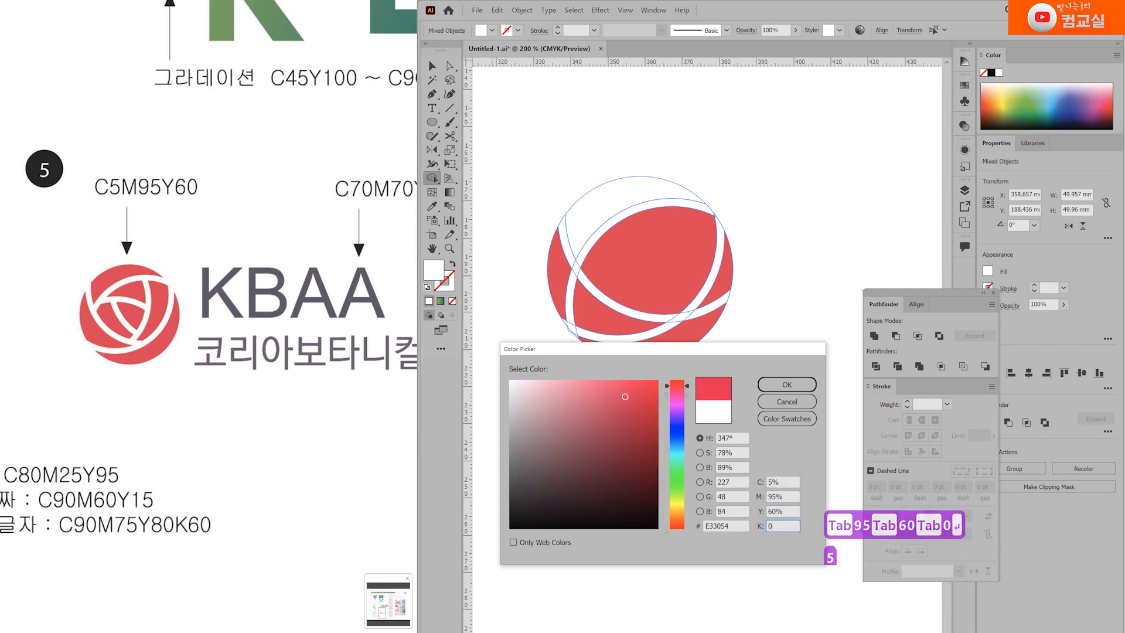
pyautogui.press('Return')
pyautogui.click(593, 205)
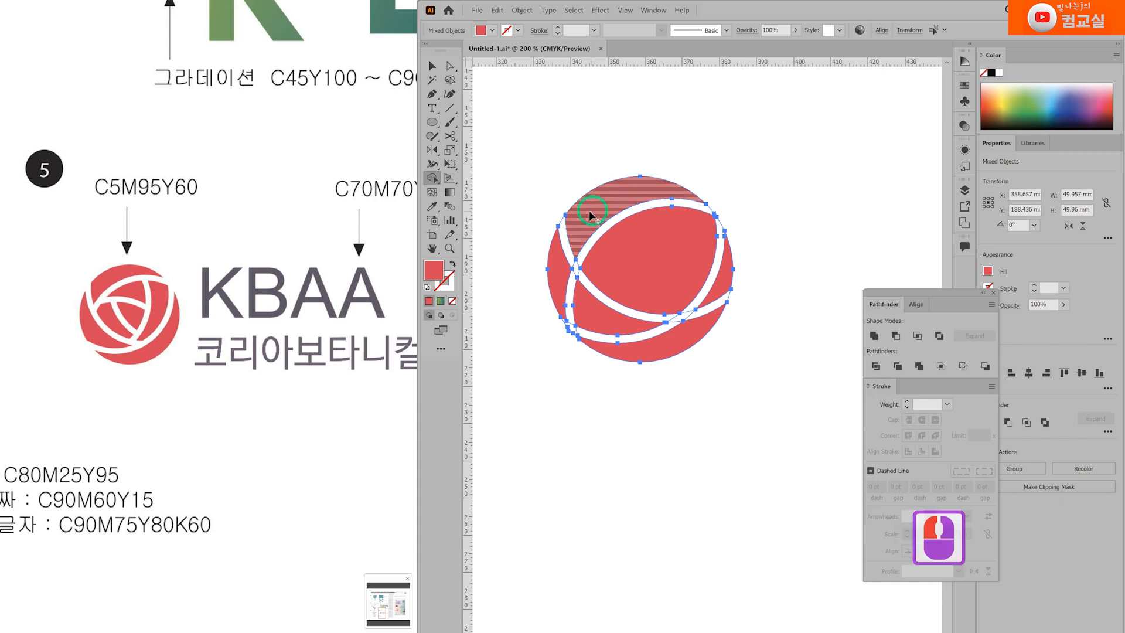
# Merge the split red pieces at the left, in the centre and along the lower right of the circle into single sections using Shape Builder
pyautogui.scroll(1, 581, 223)
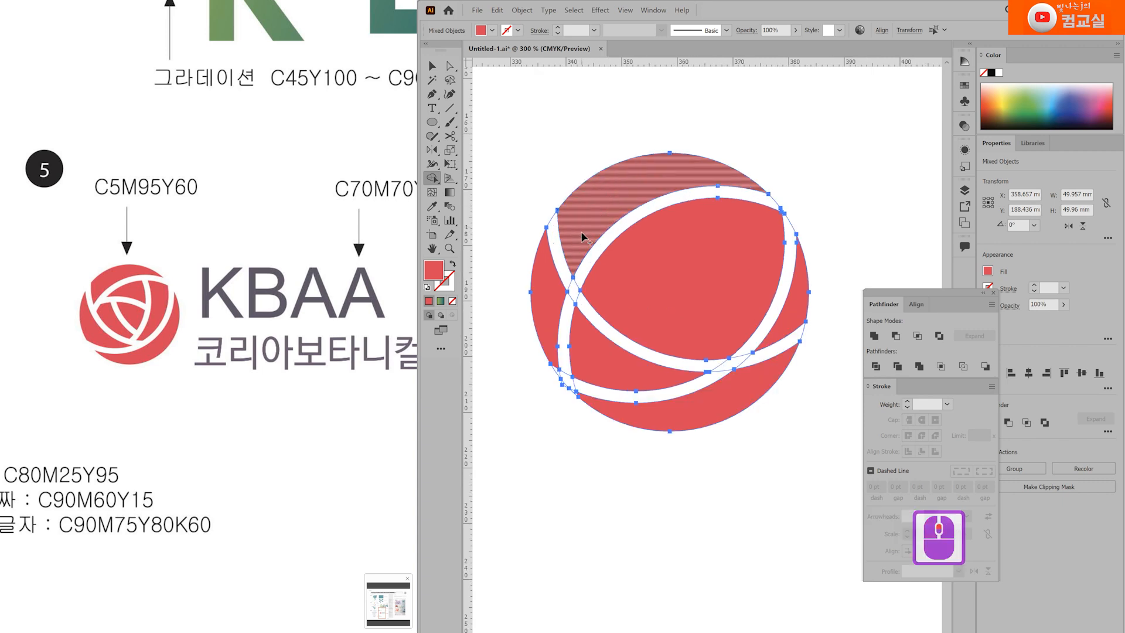
pyautogui.moveTo(540, 315); pyautogui.dragTo(609, 363)
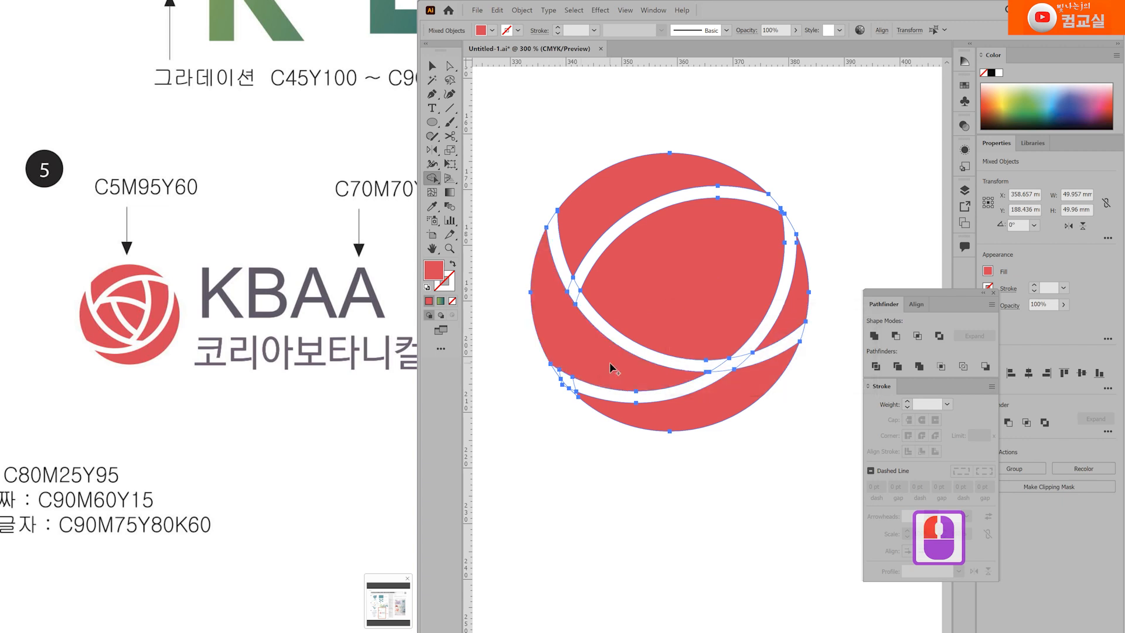
pyautogui.hscroll(3, 651, 258)
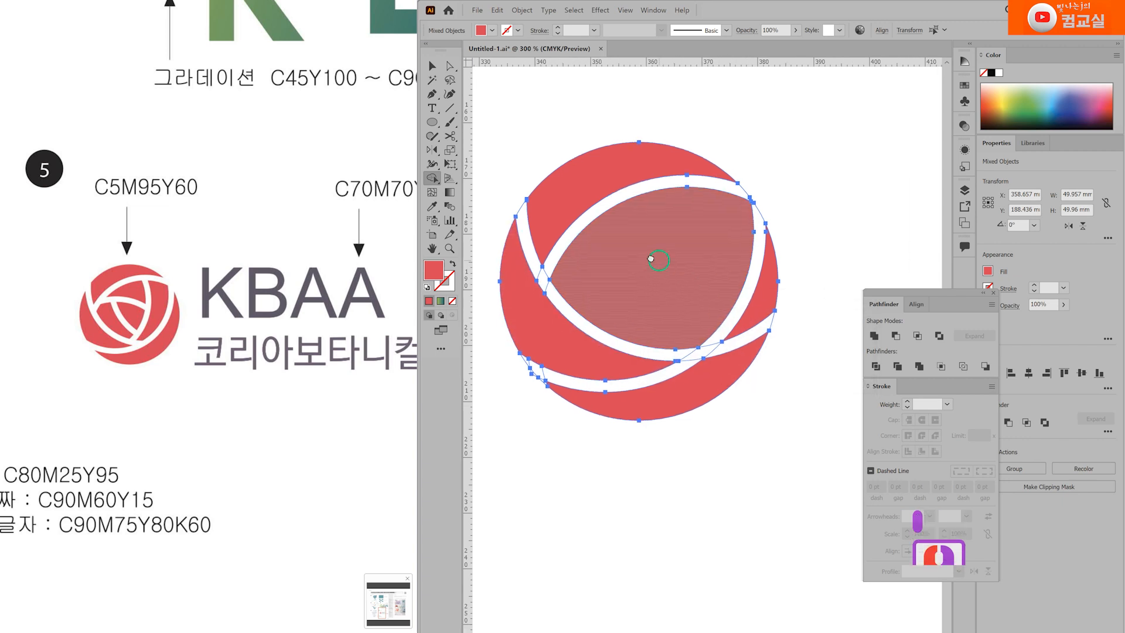
pyautogui.click(640, 266)
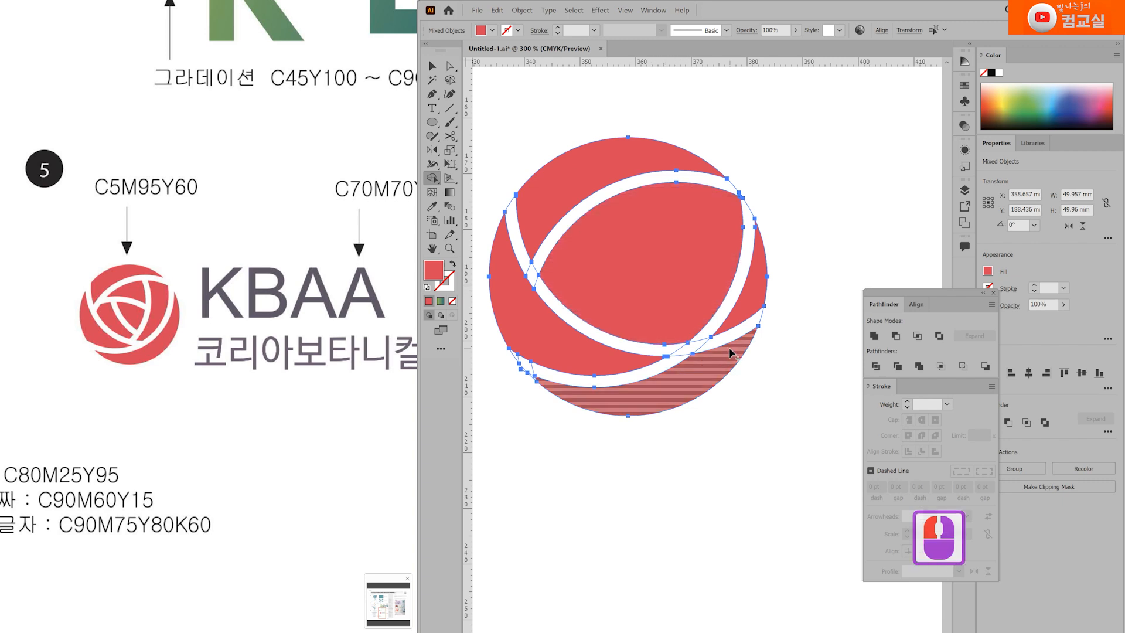
pyautogui.moveTo(755, 305)
pyautogui.mouseDown()
pyautogui.moveTo(731, 345)
pyautogui.moveTo(658, 393)
pyautogui.mouseUp()
pyautogui.scroll(3, 525, 390)
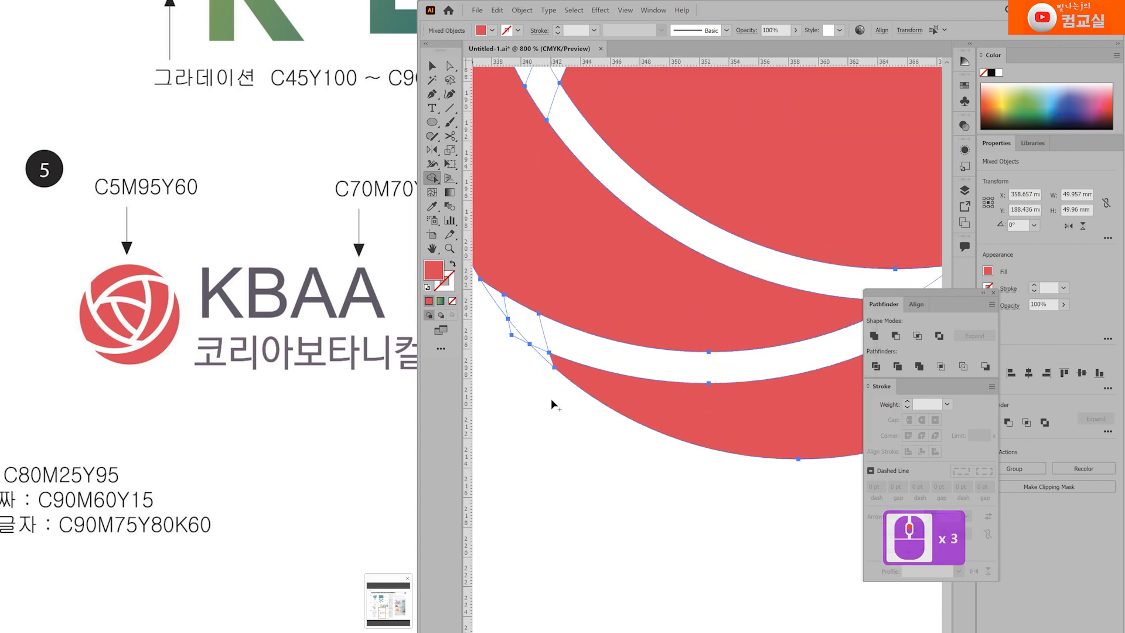
pyautogui.scroll(2, 552, 401)
pyautogui.moveTo(566, 327); pyautogui.dragTo(545, 309)
pyautogui.scroll(-4, 577, 333)
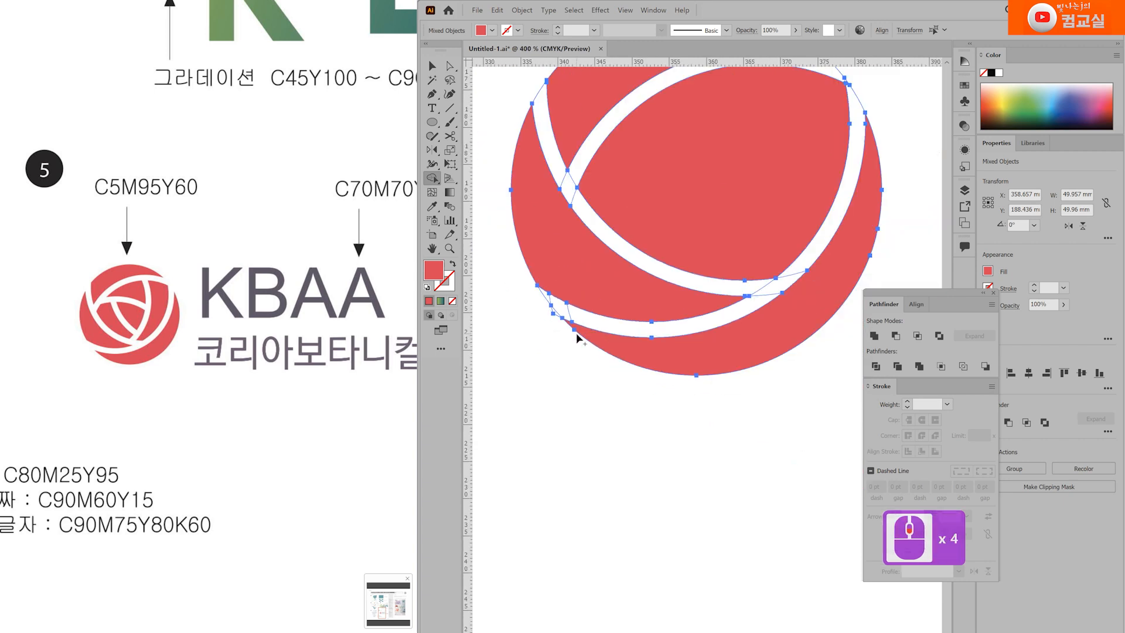
pyautogui.scroll(3, 721, 281)
pyautogui.click(701, 270)
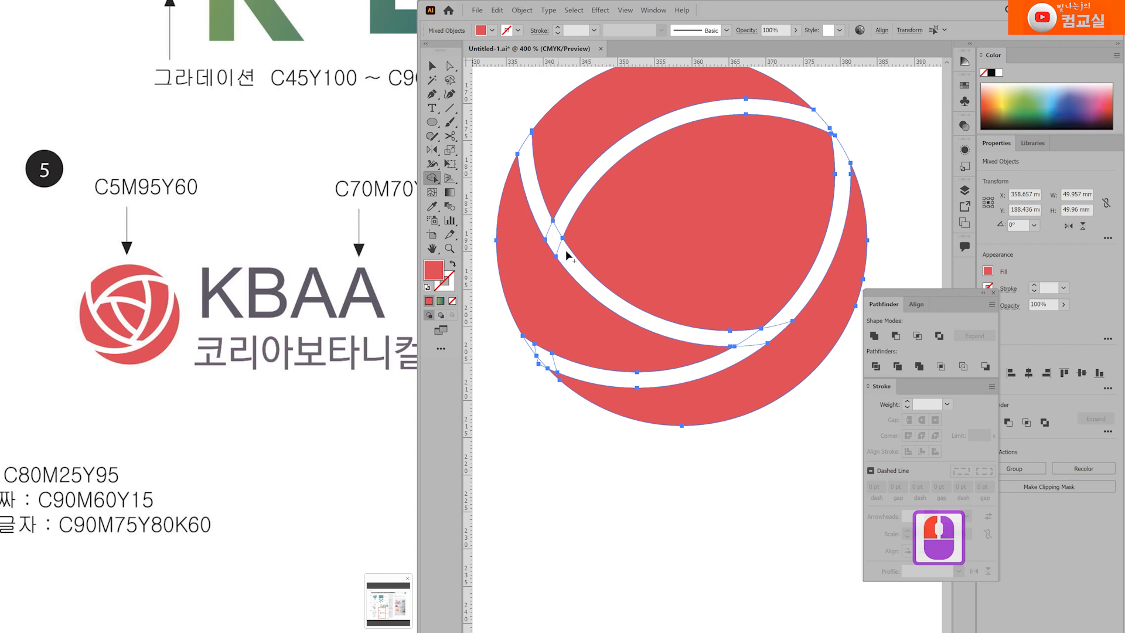
# Remove the white ring segments at the lower left, lower right and upper right of the circle, including the tiny corner sliver
pyautogui.keyDown('alt'); pyautogui.click(532, 352); pyautogui.keyUp('alt')
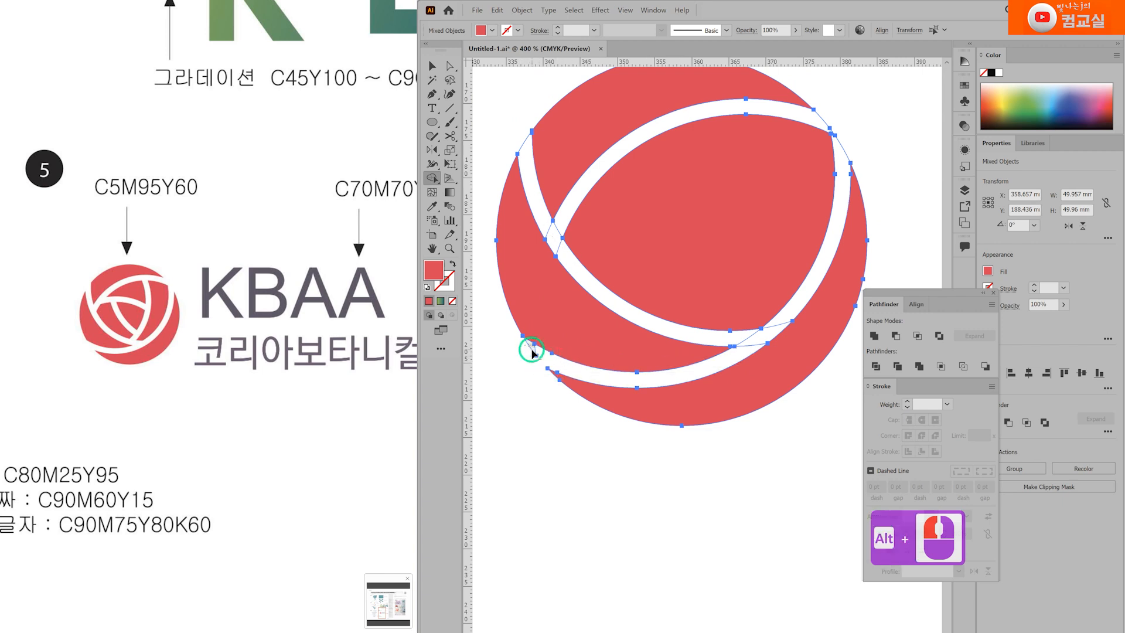
pyautogui.keyDown('alt'); pyautogui.click(696, 373); pyautogui.keyUp('alt')
pyautogui.keyDown('alt'); pyautogui.click(760, 332); pyautogui.keyUp('alt')
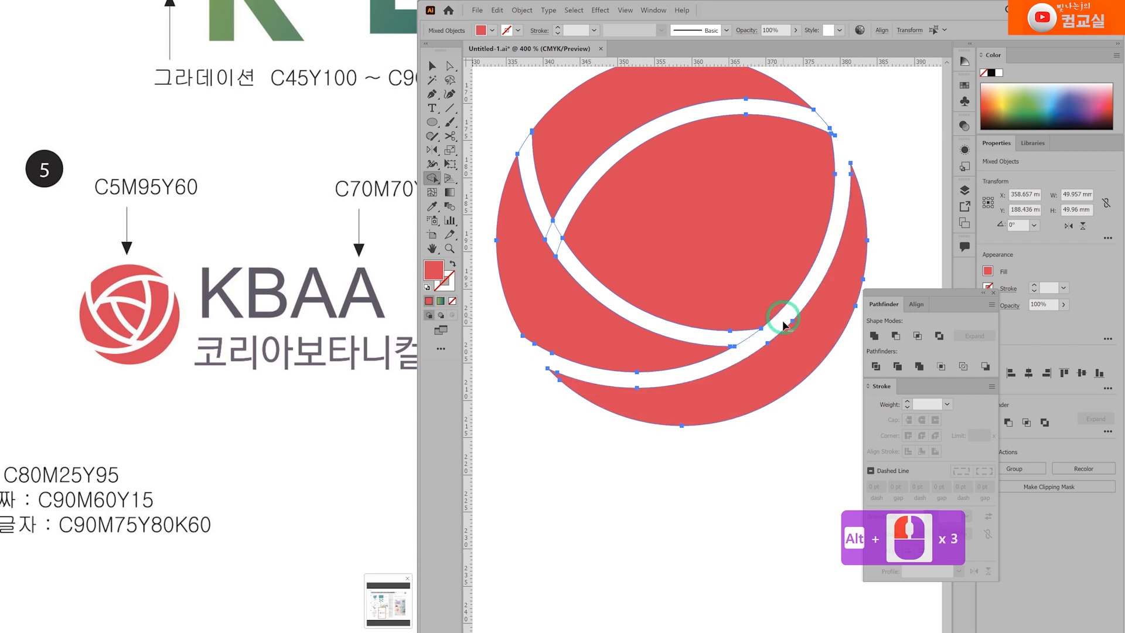
pyautogui.keyDown('alt'); pyautogui.click(804, 114); pyautogui.keyUp('alt')
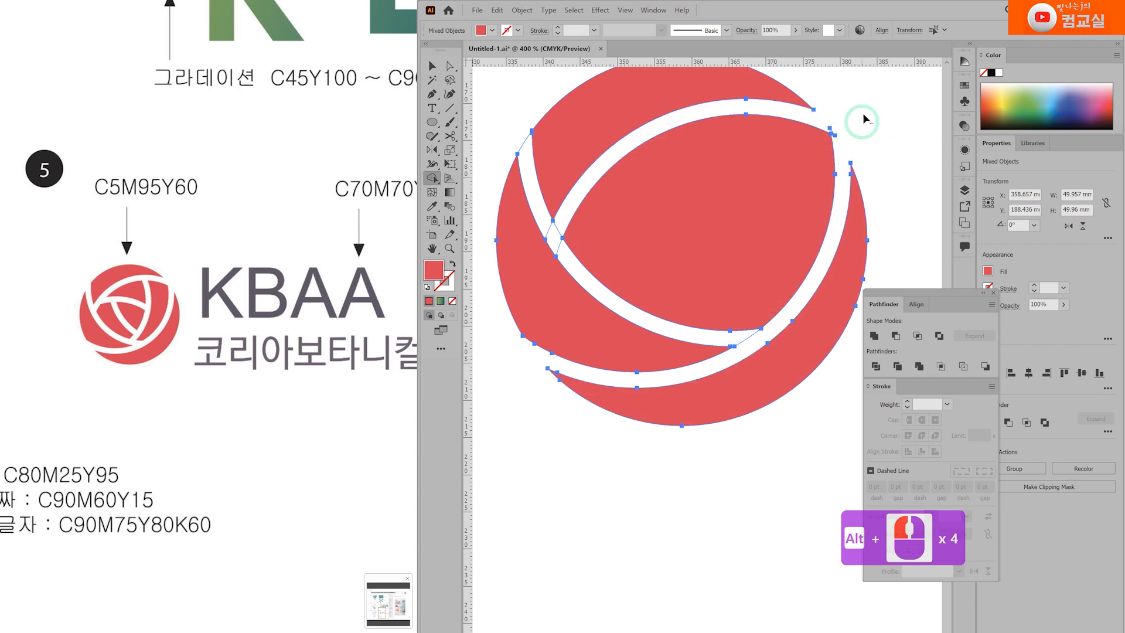
pyautogui.scroll(5, 844, 129)
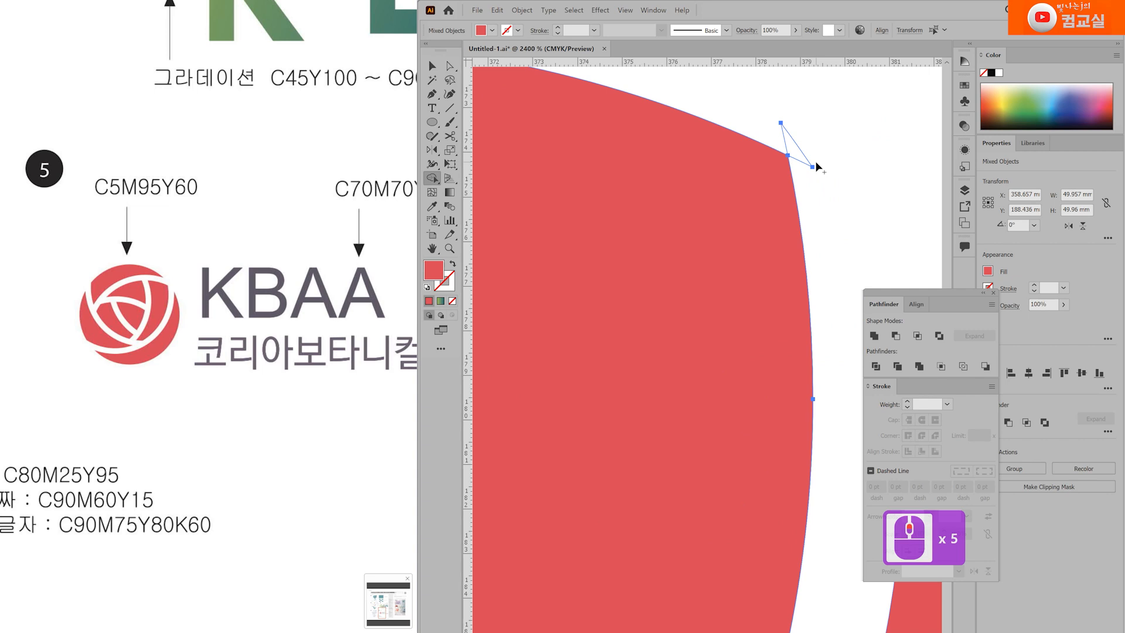
pyautogui.scroll(-3, 818, 167)
pyautogui.keyDown('alt'); pyautogui.click(800, 151); pyautogui.keyUp('alt')
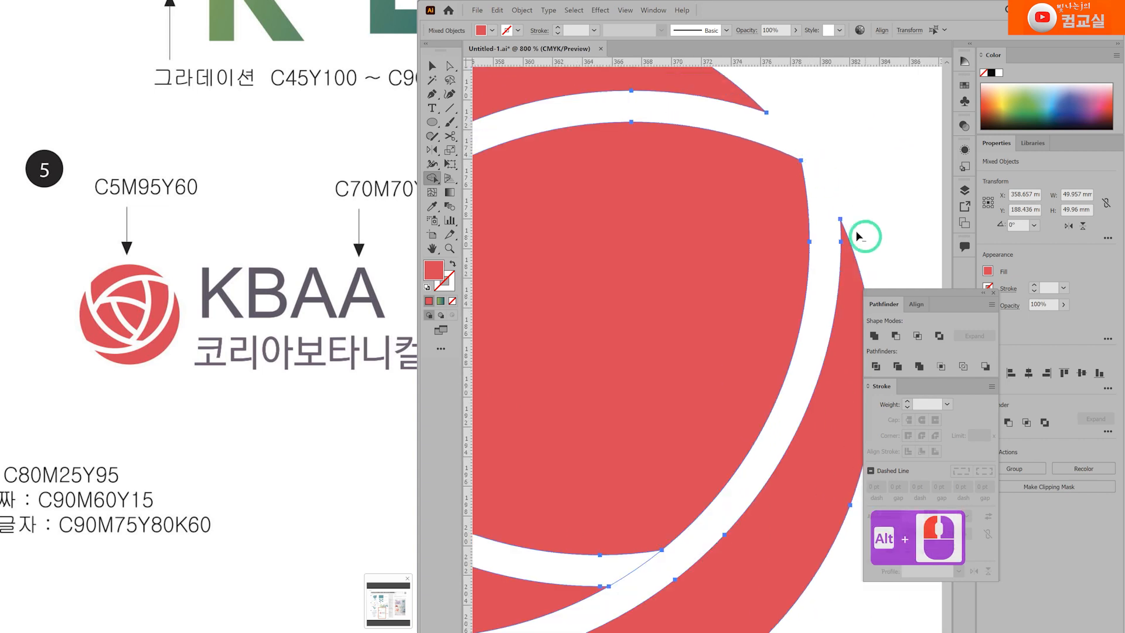
# Remove the remaining white ring segments around the left crossing with Shape Builder and deselect the red sections
pyautogui.scroll(-3, 772, 184)
pyautogui.keyDown('alt'); pyautogui.click(616, 216); pyautogui.keyUp('alt')
pyautogui.hotkey('ctrl', 'z')
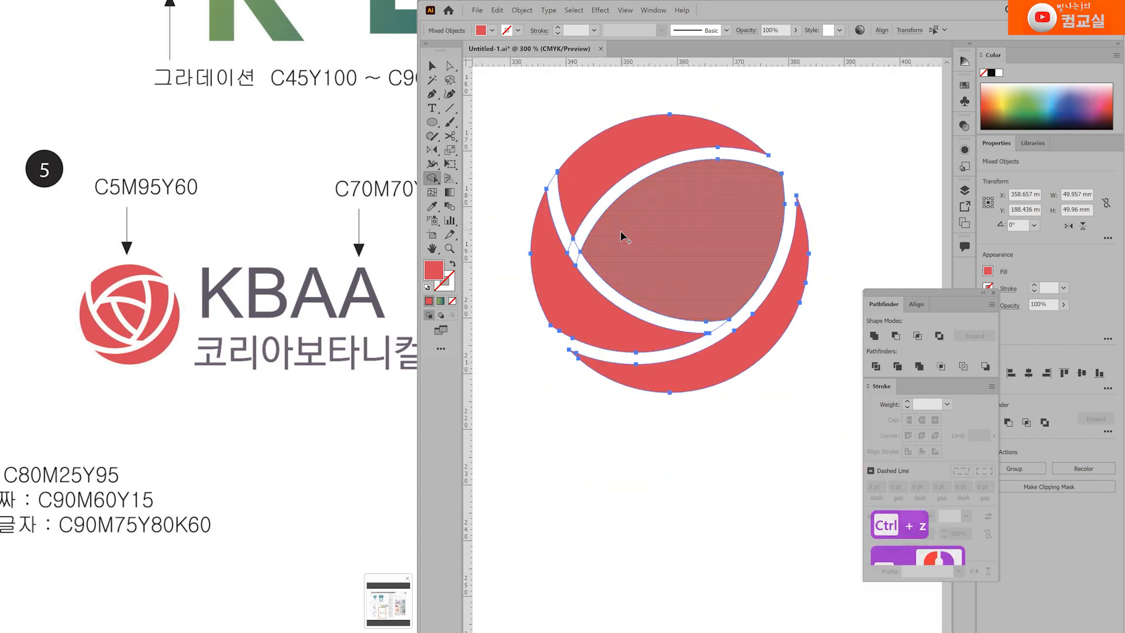
pyautogui.keyDown('alt'); pyautogui.click(548, 181); pyautogui.keyUp('alt')
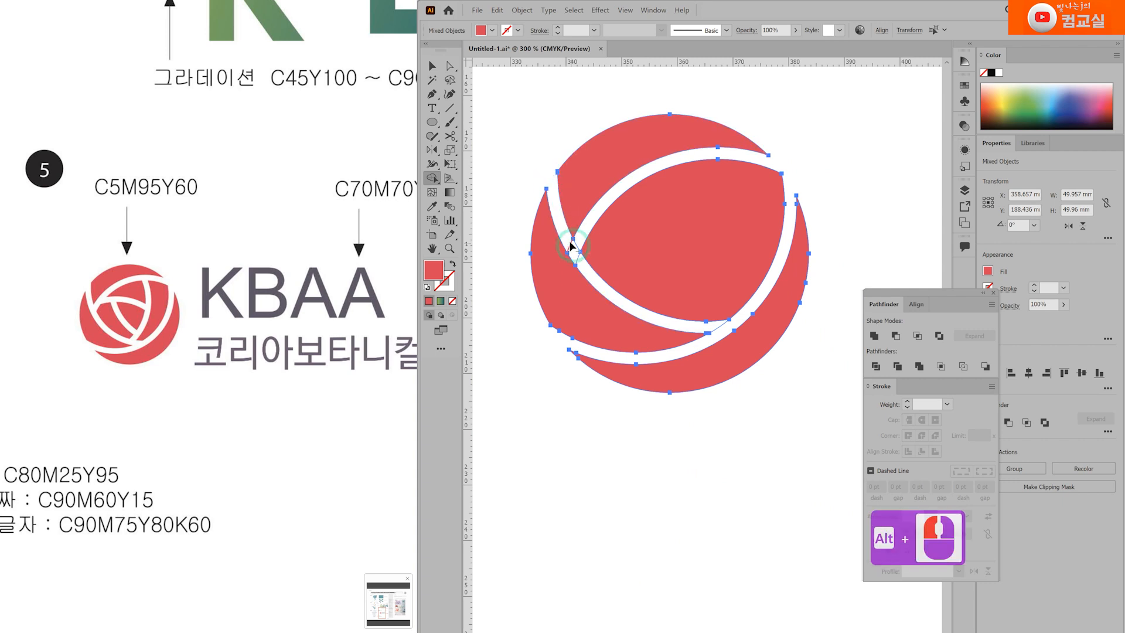
pyautogui.keyDown('alt'); pyautogui.click(584, 268); pyautogui.keyUp('alt')
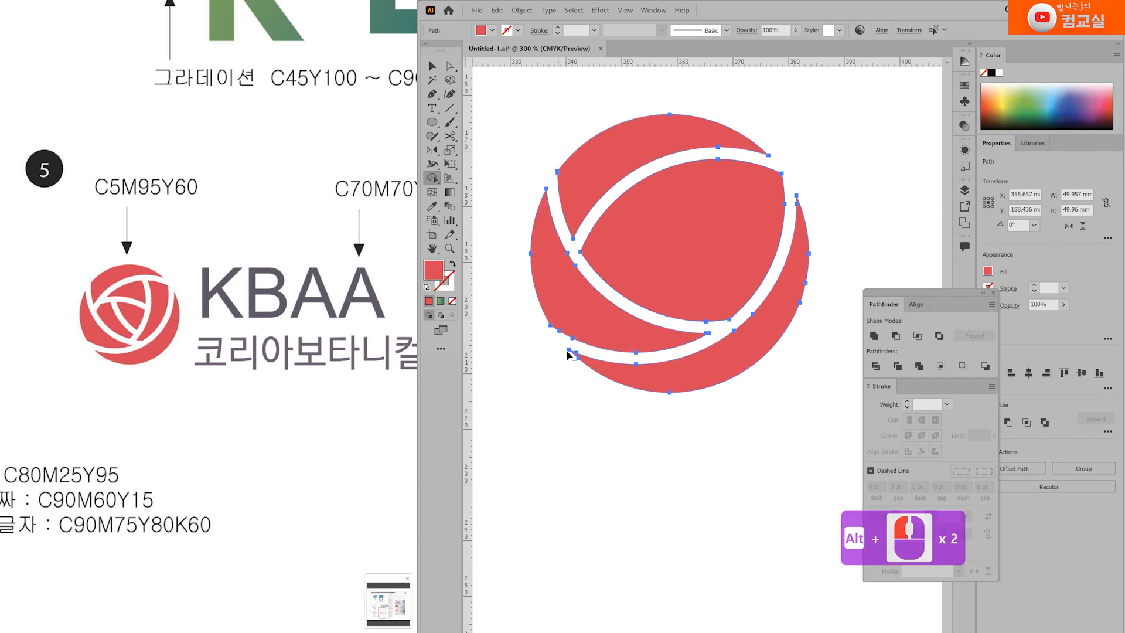
pyautogui.scroll(4, 574, 362)
pyautogui.scroll(-4, 588, 253)
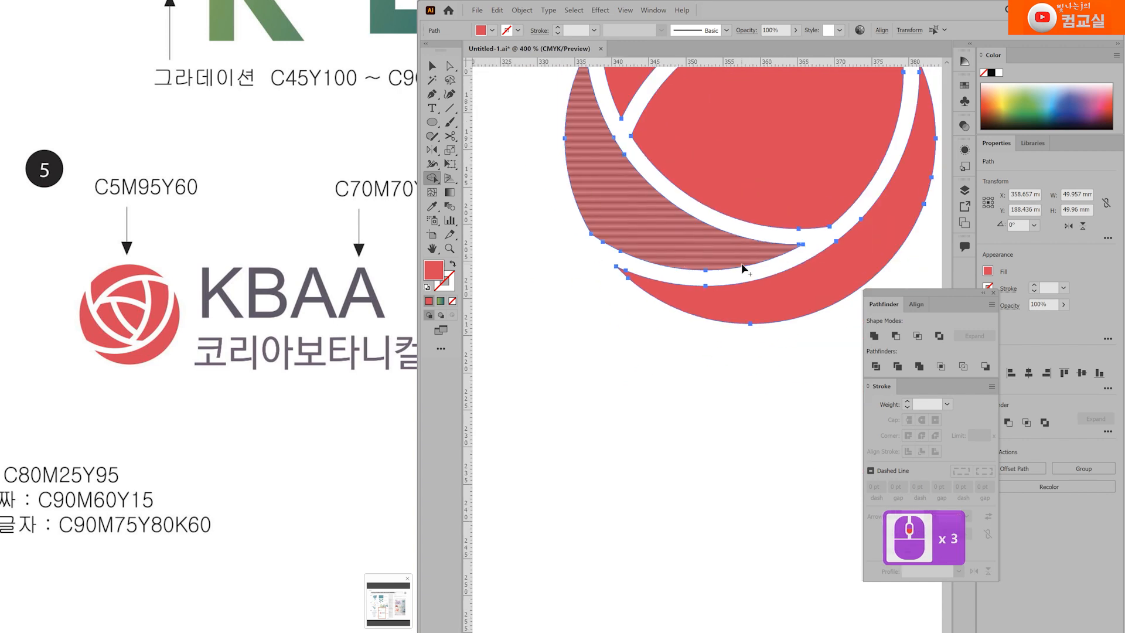
pyautogui.click(689, 228)
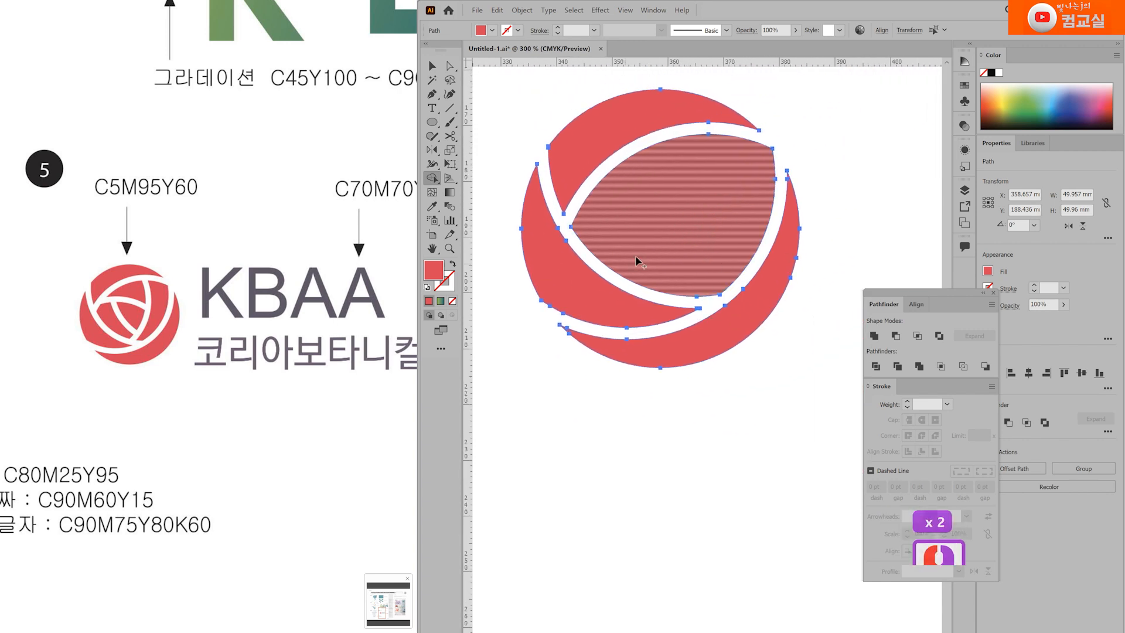
pyautogui.press('v')
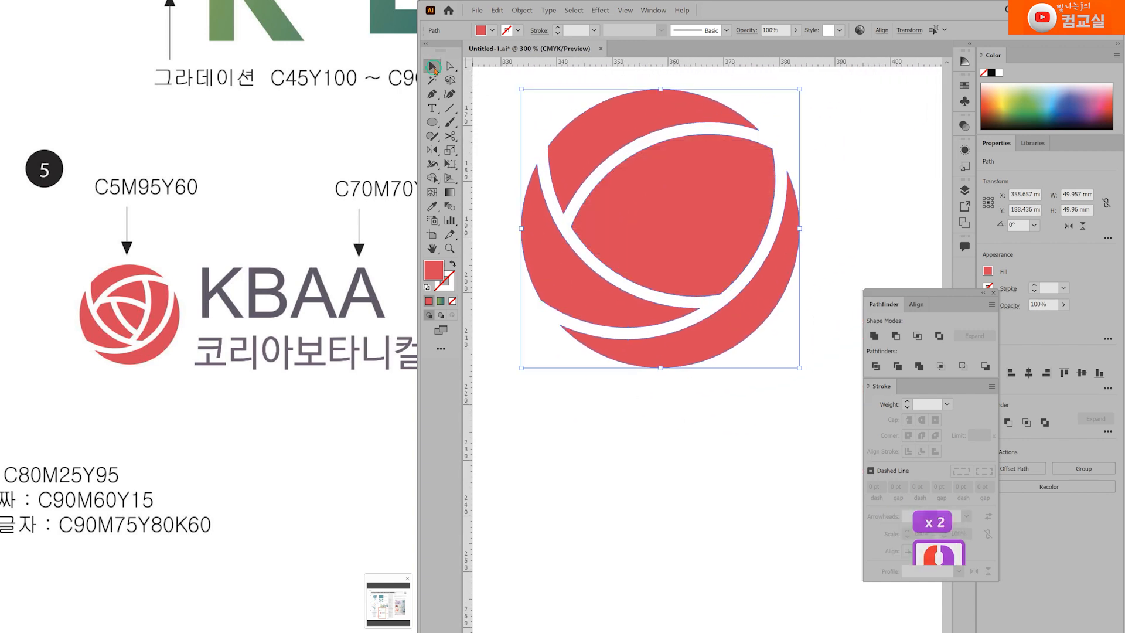
pyautogui.doubleClick(698, 205)
pyautogui.click(746, 441)
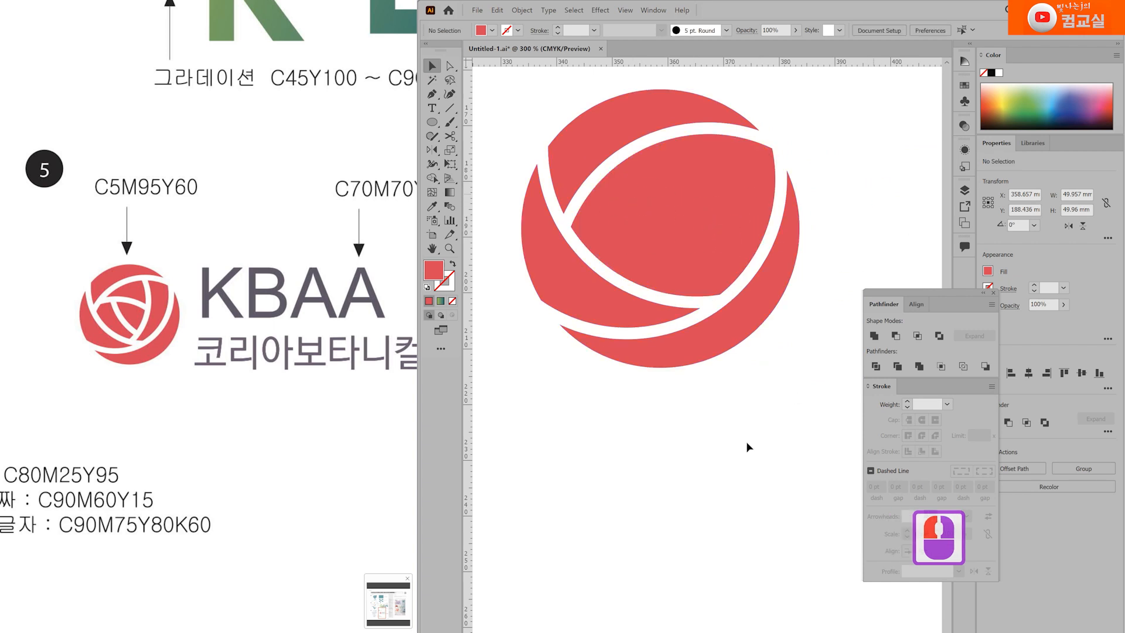
# Move the spare white ring over the left part of the red symbol, centred at about X 340.6 mm, Y 180.8 mm
pyautogui.scroll(-1, 724, 422)
pyautogui.moveTo(570, 437); pyautogui.dragTo(733, 621)
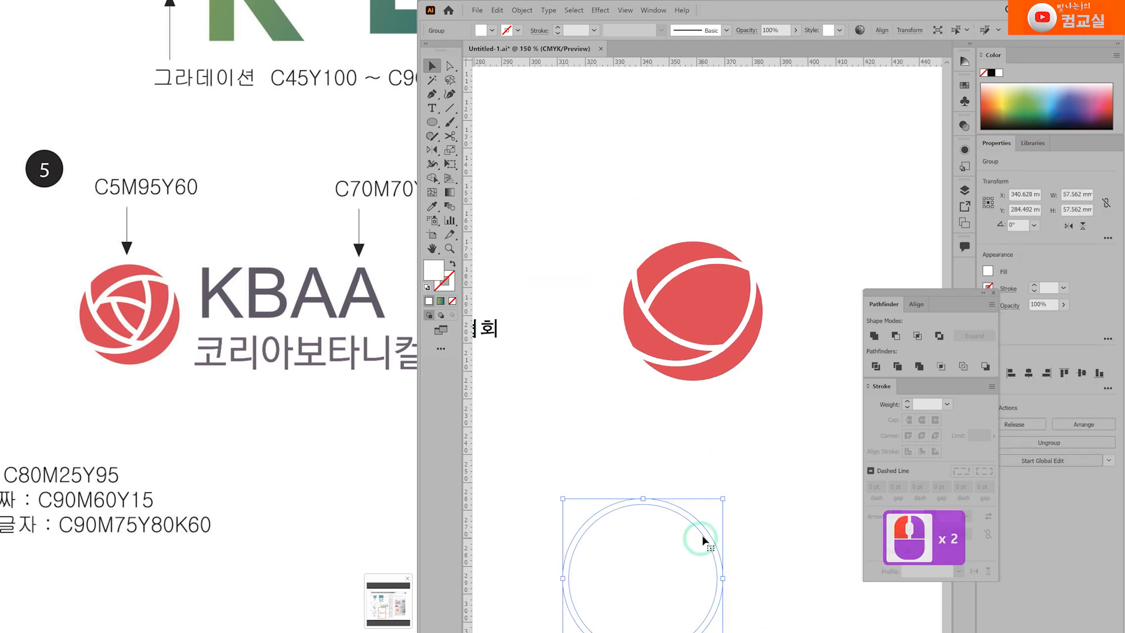
pyautogui.moveTo(703, 538); pyautogui.dragTo(750, 202)
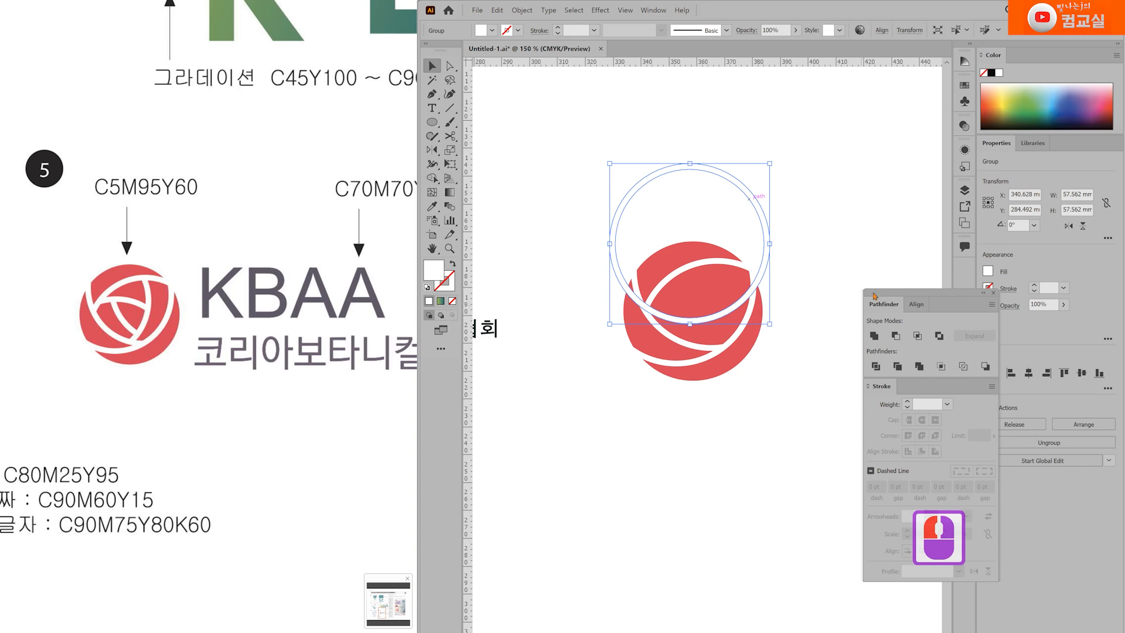
pyautogui.moveTo(857, 228); pyautogui.dragTo(769, 249)
pyautogui.scroll(1, 636, 320)
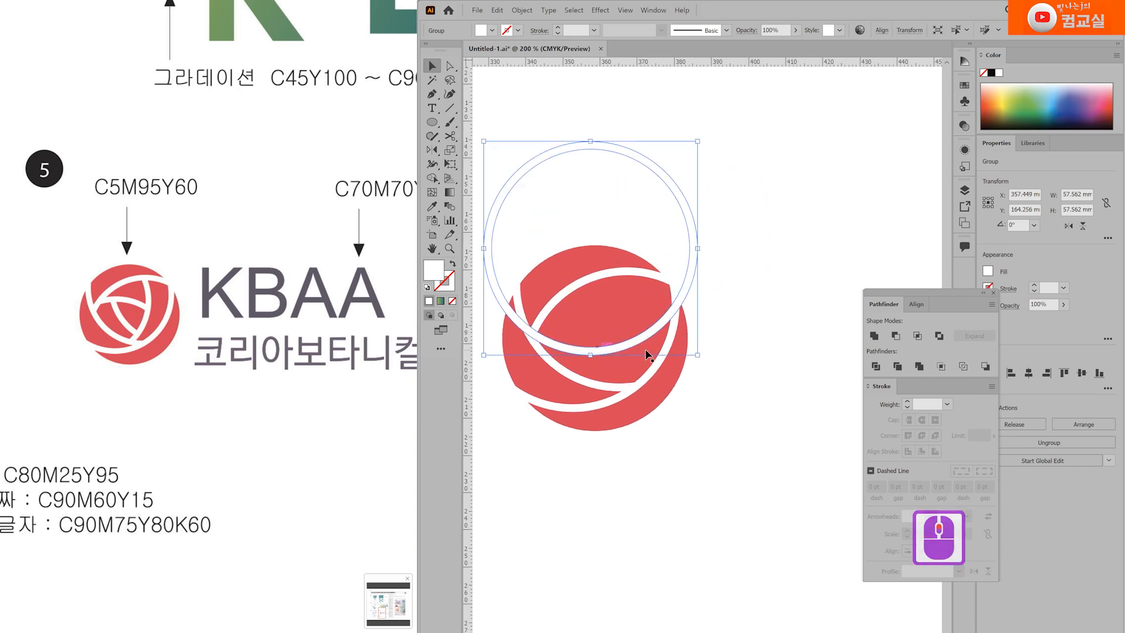
pyautogui.moveTo(654, 339); pyautogui.dragTo(592, 402)
pyautogui.click(753, 315)
pyautogui.doubleClick(582, 326)
pyautogui.click(668, 281)
pyautogui.click(658, 329)
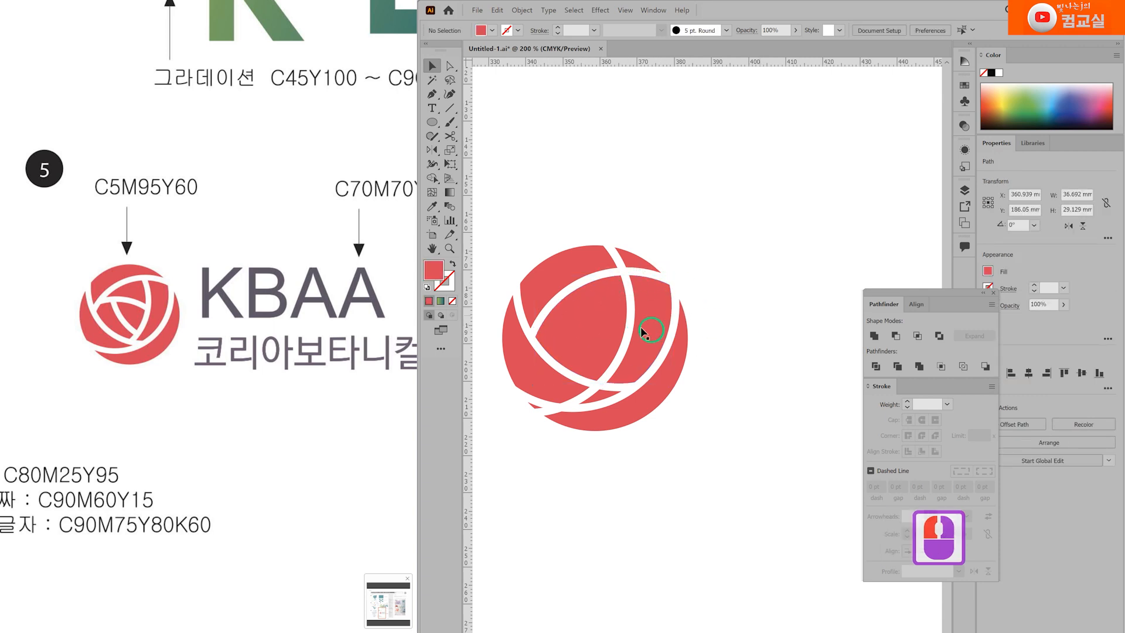
pyautogui.scroll(1, 619, 381)
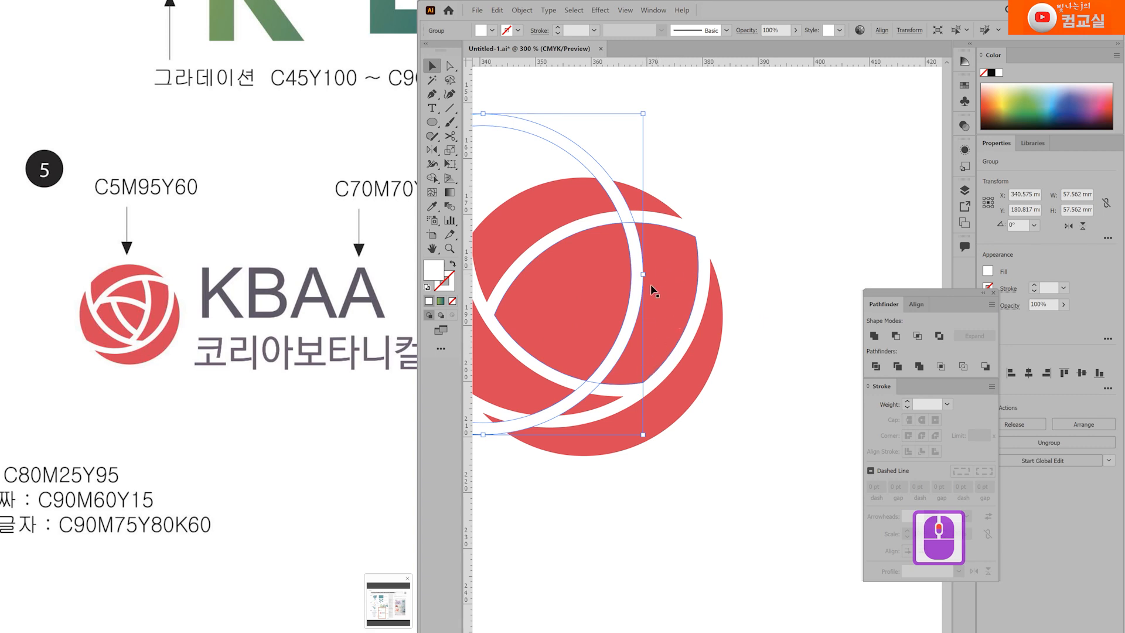
pyautogui.scroll(-1, 629, 327)
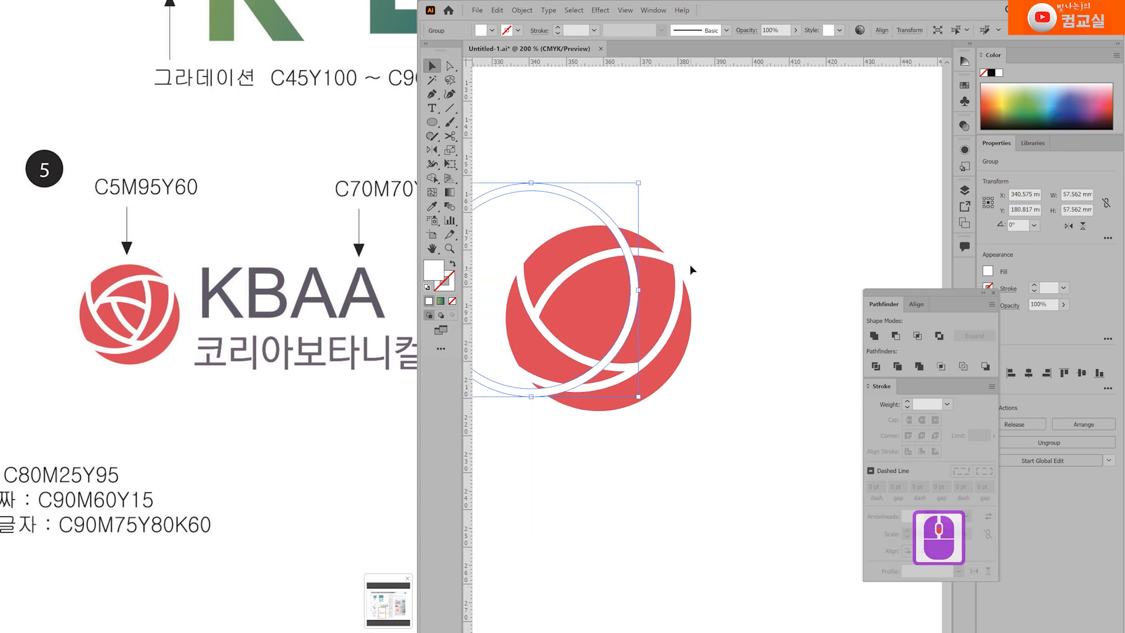
# Duplicate the ring twice, centring the copies at about X 351.9 mm, Y 208.4 mm and X 378.5 mm, Y 174.6 mm
pyautogui.hscroll(-2, 690, 270)
pyautogui.moveTo(669, 333); pyautogui.dragTo(709, 426)
pyautogui.moveTo(706, 429); pyautogui.dragTo(714, 434)
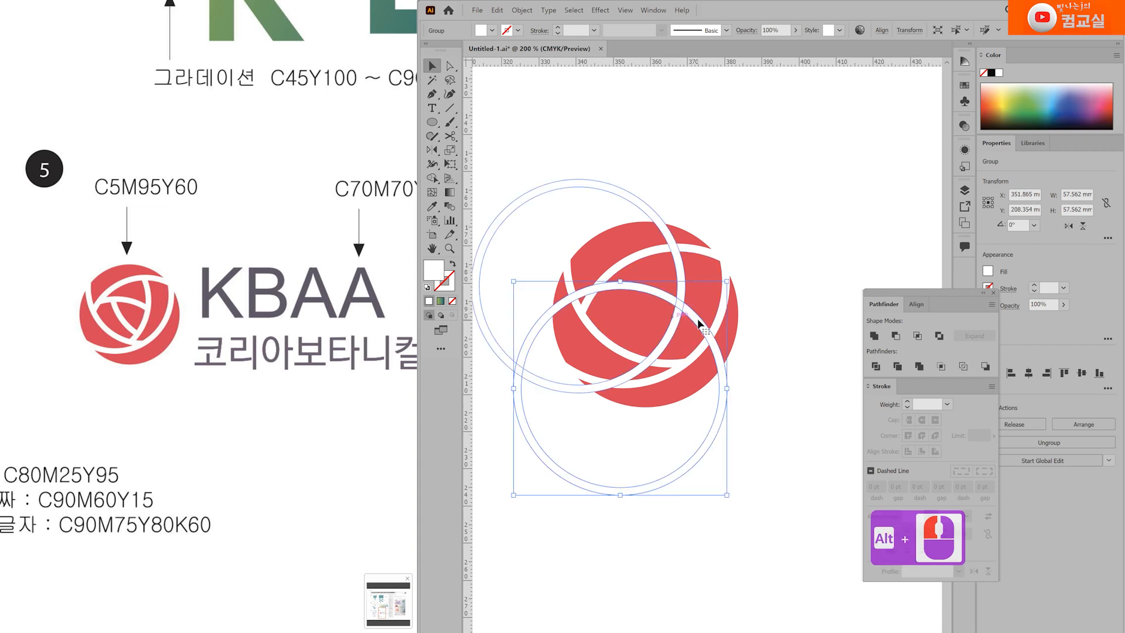
pyautogui.moveTo(714, 308); pyautogui.dragTo(800, 195)
pyautogui.hscroll(2, 713, 427)
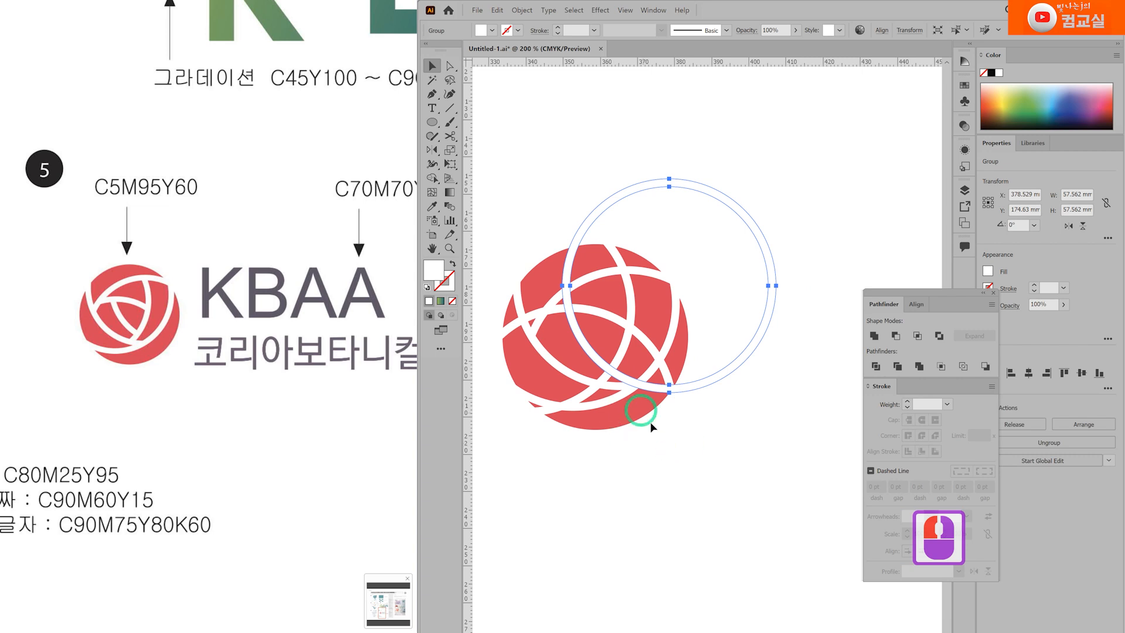
# Select the red central section with the three white rings and remove the ring parts outside the section with Shape Builder
pyautogui.doubleClick(572, 323)
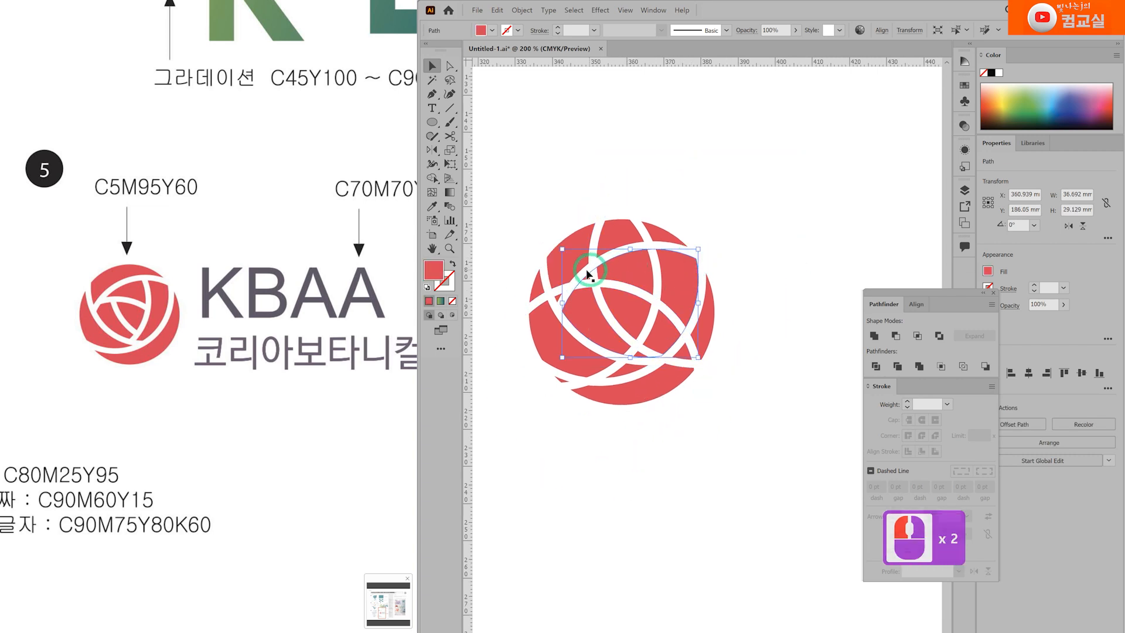
pyautogui.keyDown('shift'); pyautogui.click(682, 164); pyautogui.keyUp('shift')
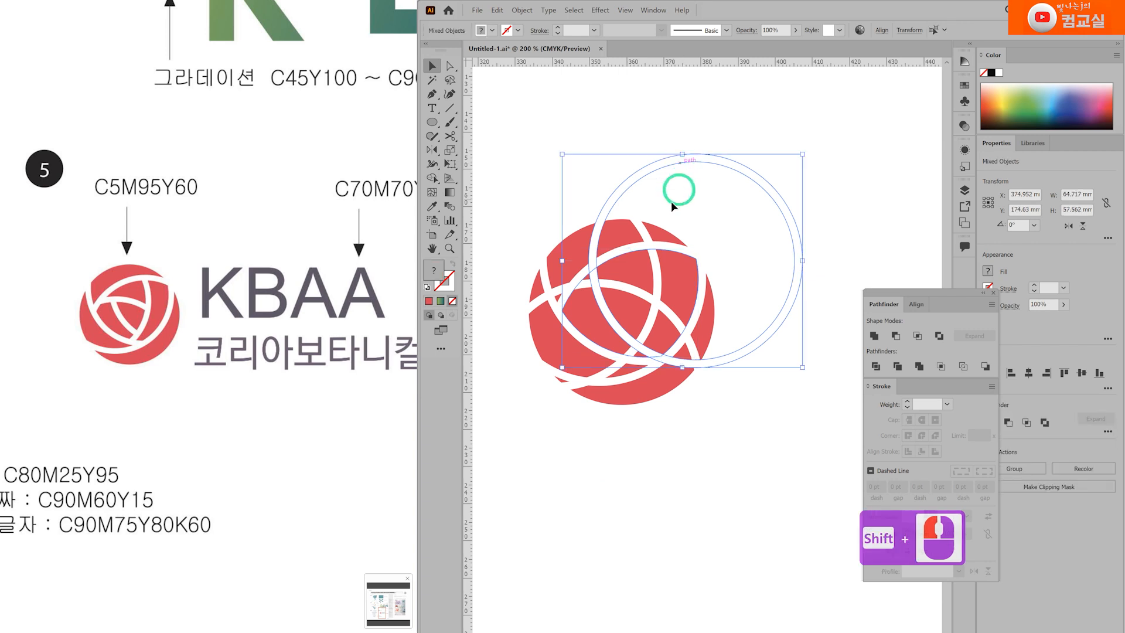
pyautogui.keyDown('shift'); pyautogui.click(649, 241); pyautogui.keyUp('shift')
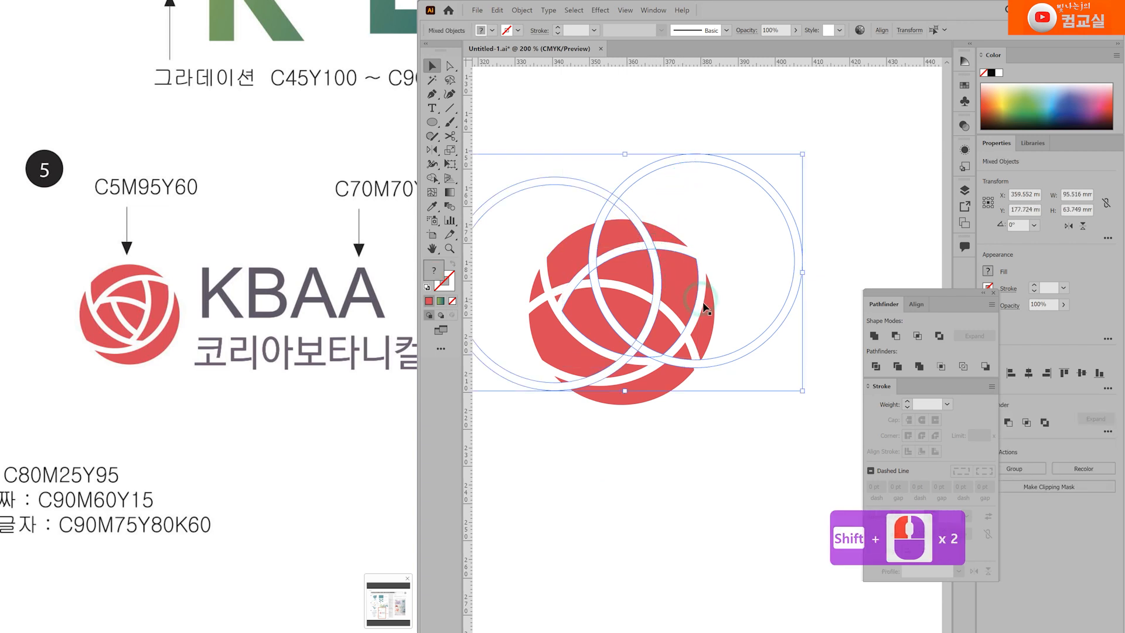
pyautogui.keyDown('shift'); pyautogui.click(673, 319); pyautogui.keyUp('shift')
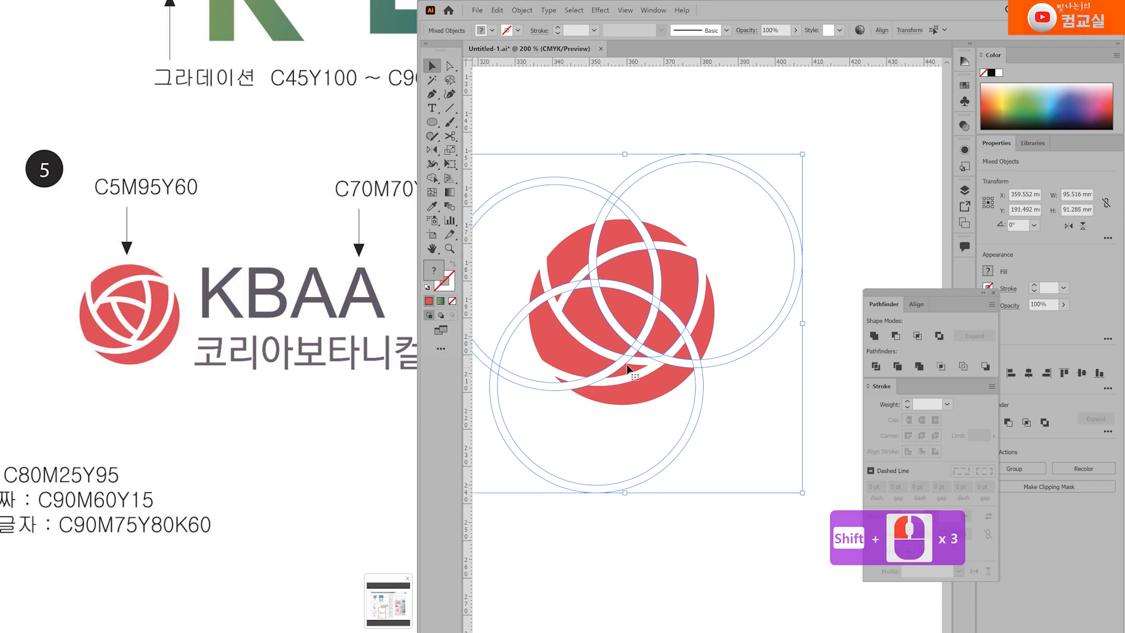
pyautogui.click(432, 178)
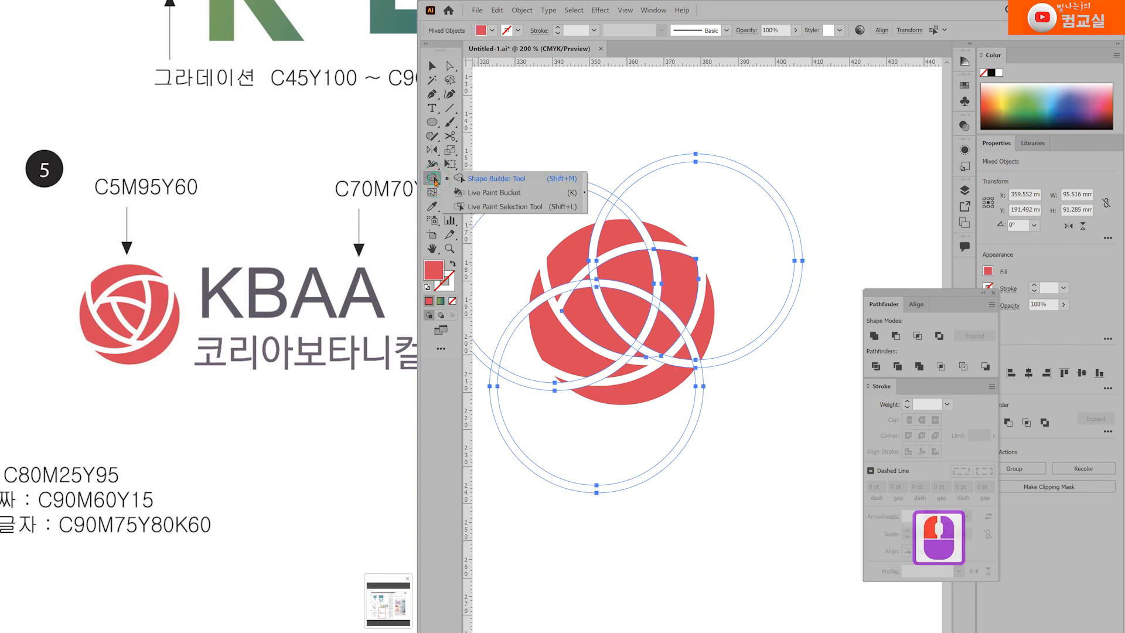
pyautogui.click(622, 227)
pyautogui.moveTo(683, 189); pyautogui.dragTo(726, 182)
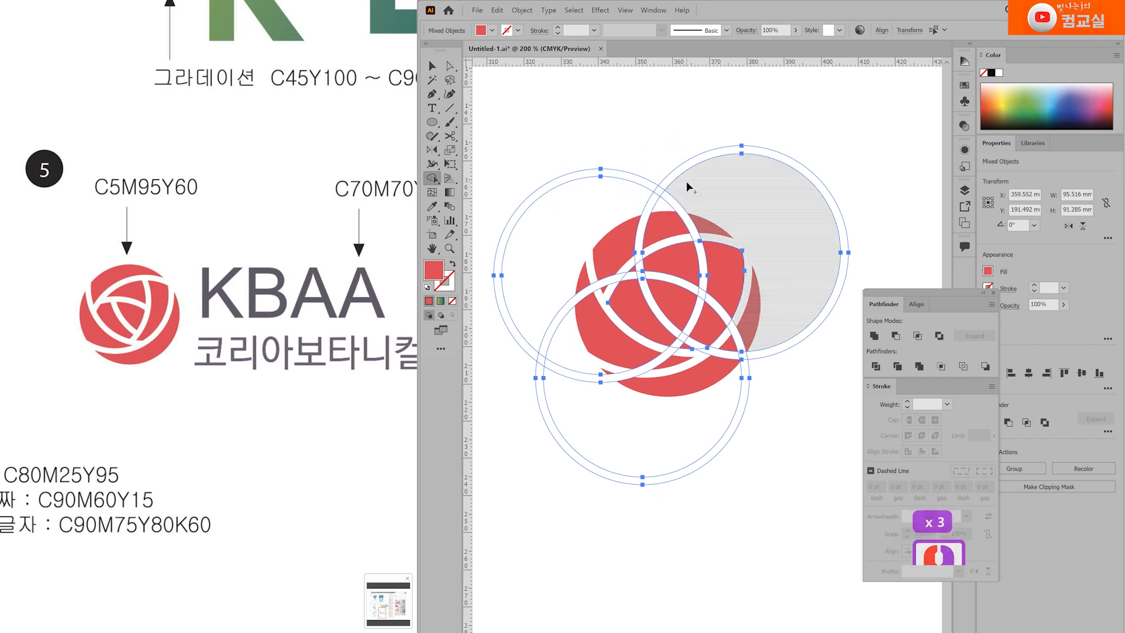
pyautogui.keyDown('alt'); pyautogui.click(716, 180); pyautogui.keyUp('alt')
pyautogui.keyDown('alt'); pyautogui.click(583, 183); pyautogui.keyUp('alt')
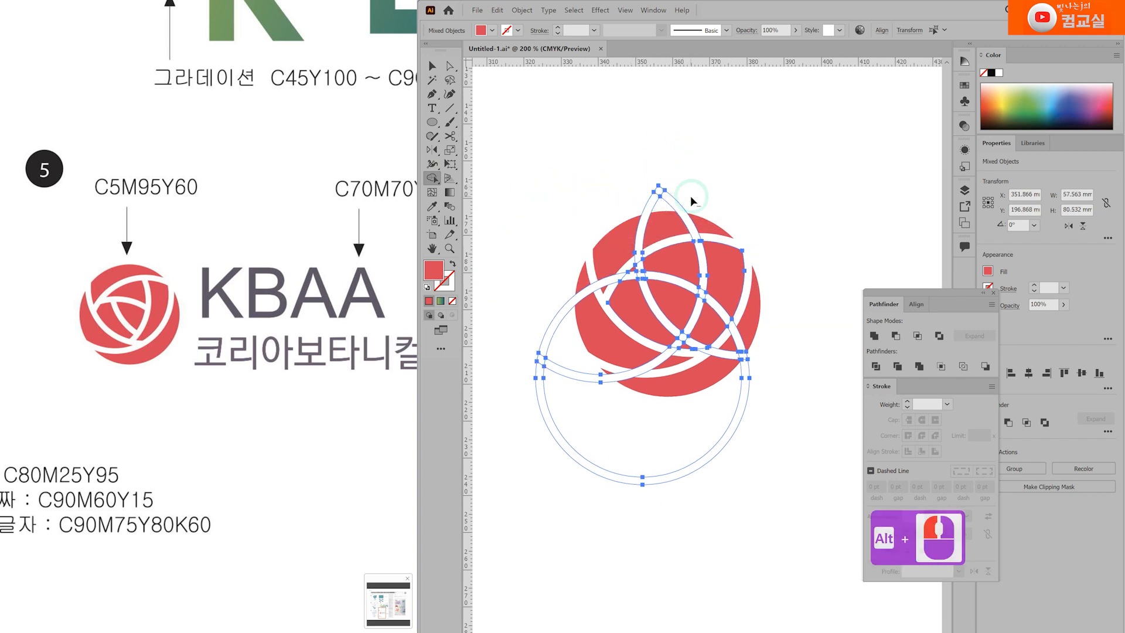
pyautogui.keyDown('alt'); pyautogui.click(619, 204); pyautogui.keyUp('alt')
pyautogui.moveTo(536, 314)
pyautogui.mouseDown()
pyautogui.moveTo(581, 461)
pyautogui.moveTo(563, 412)
pyautogui.mouseUp()
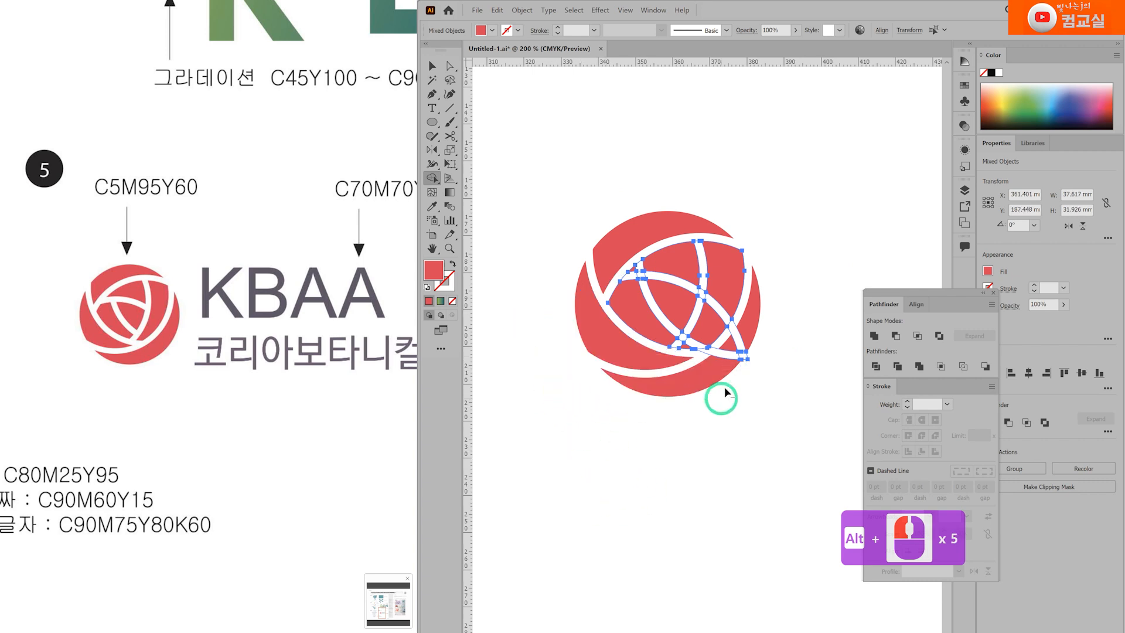
# Remove the small leftover ring fragment at the circle's lower right edge with Shape Builder
pyautogui.keyDown('alt'); pyautogui.scroll(1, 741, 369); pyautogui.keyUp('alt')
pyautogui.keyDown('alt'); pyautogui.click(711, 374); pyautogui.keyUp('alt')
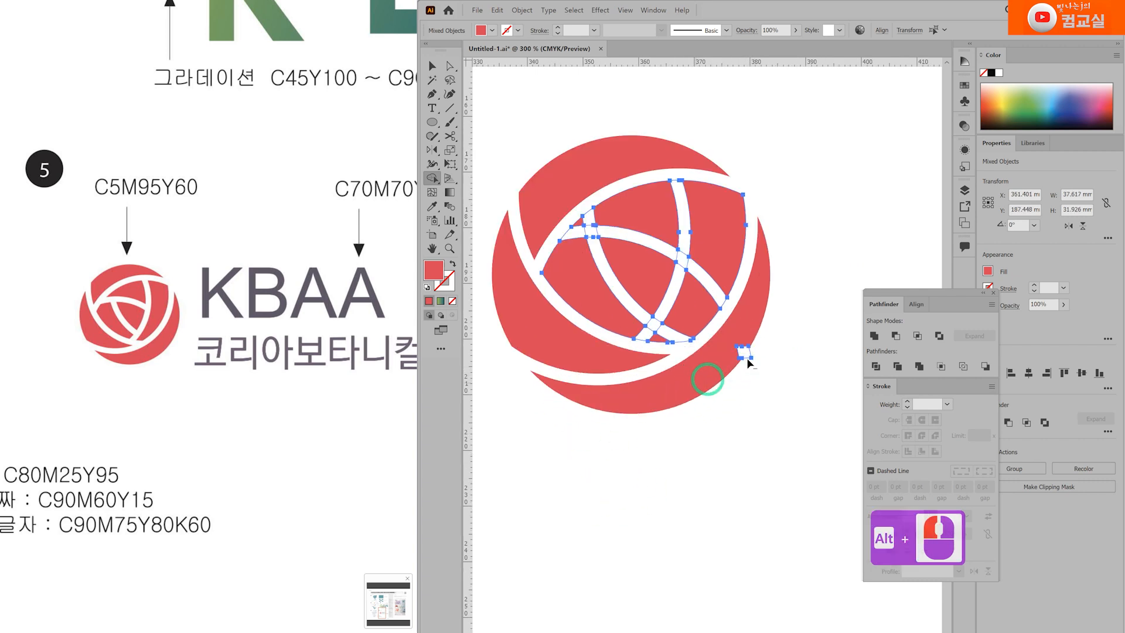
pyautogui.keyDown('alt'); pyautogui.click(736, 383); pyautogui.keyUp('alt')
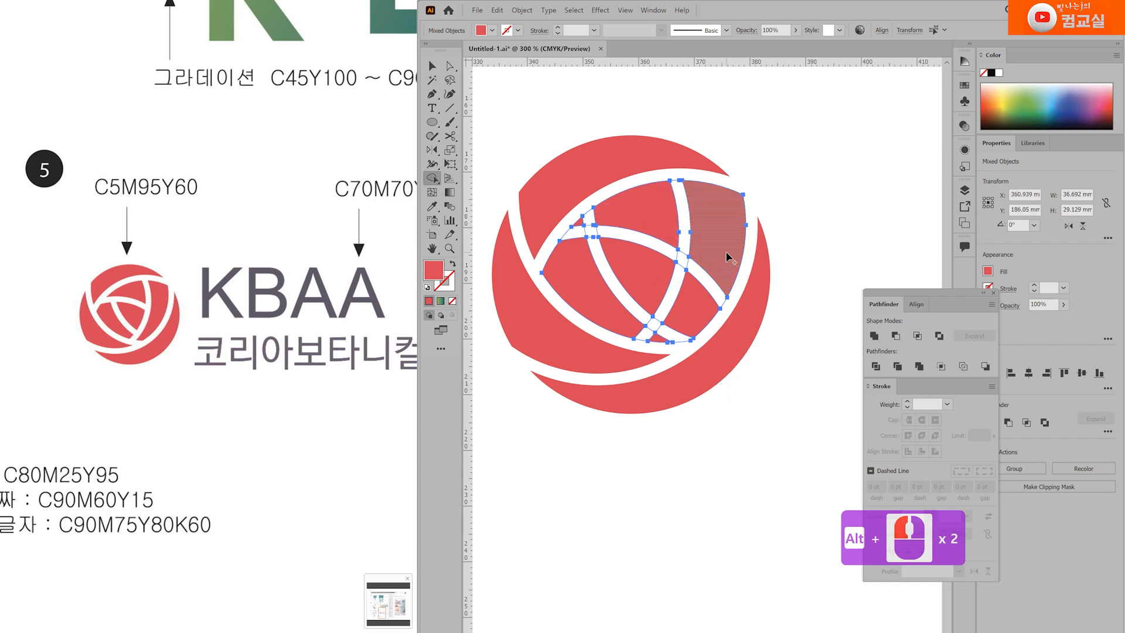
# Merge the right-hand red pieces into one shape and join the small corner piece to the upper red section with Shape Builder
pyautogui.moveTo(725, 249); pyautogui.dragTo(666, 344)
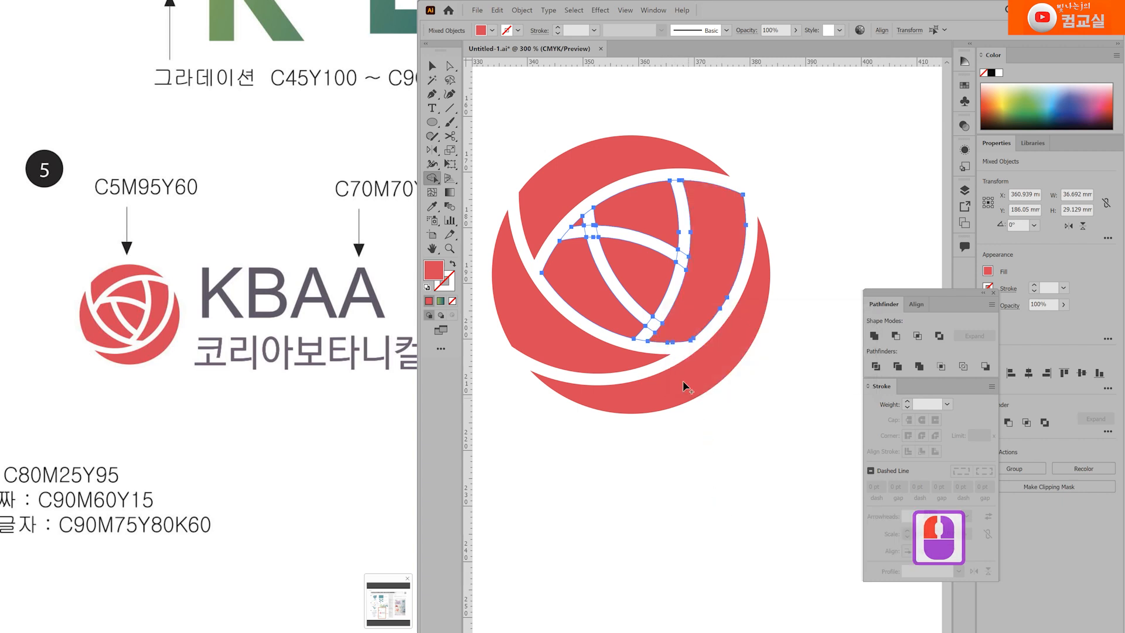
pyautogui.click(578, 220)
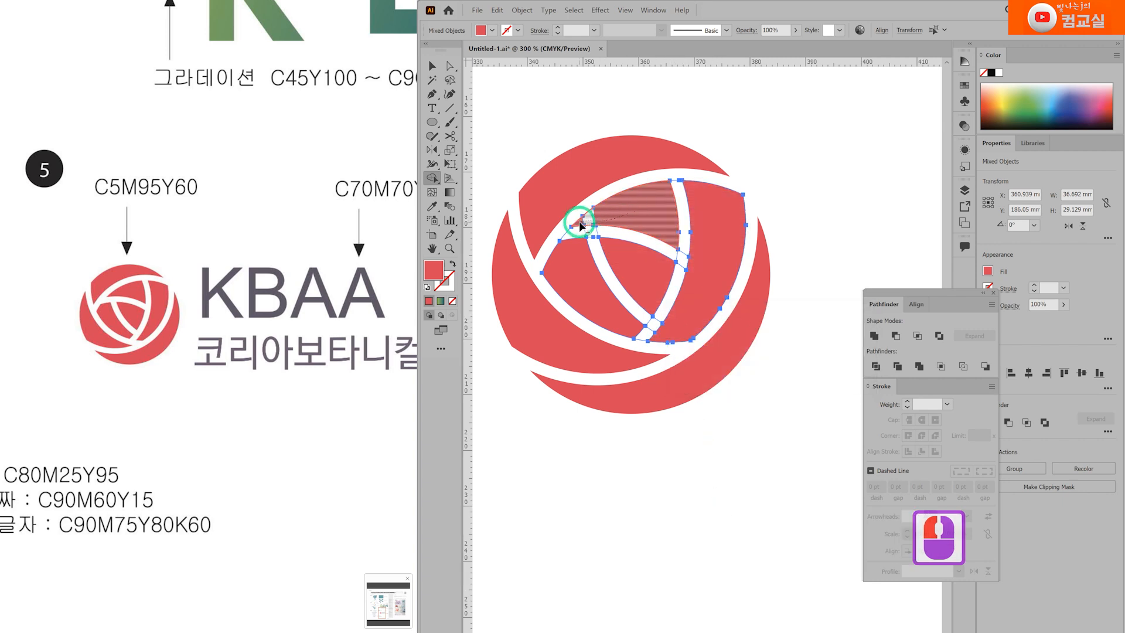
pyautogui.click(638, 267)
pyautogui.click(568, 283)
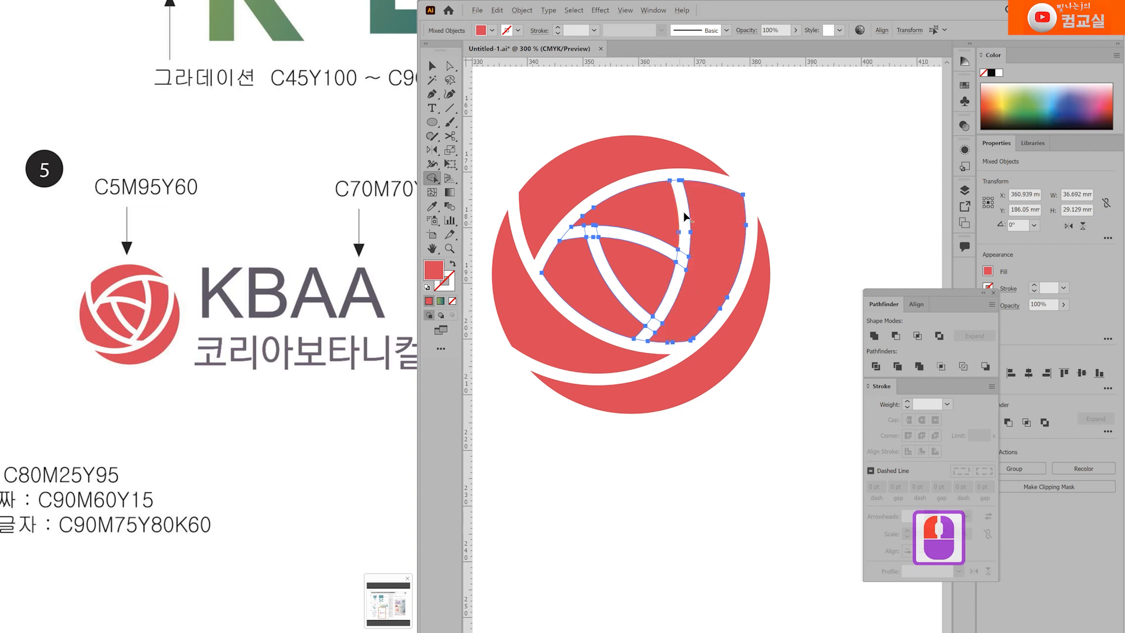
# Remove the white ring strips between the central red pieces with Shape Builder, leaving open gaps
pyautogui.moveTo(674, 177)
pyautogui.mouseDown()
pyautogui.moveTo(682, 262)
pyautogui.moveTo(638, 347)
pyautogui.mouseUp()
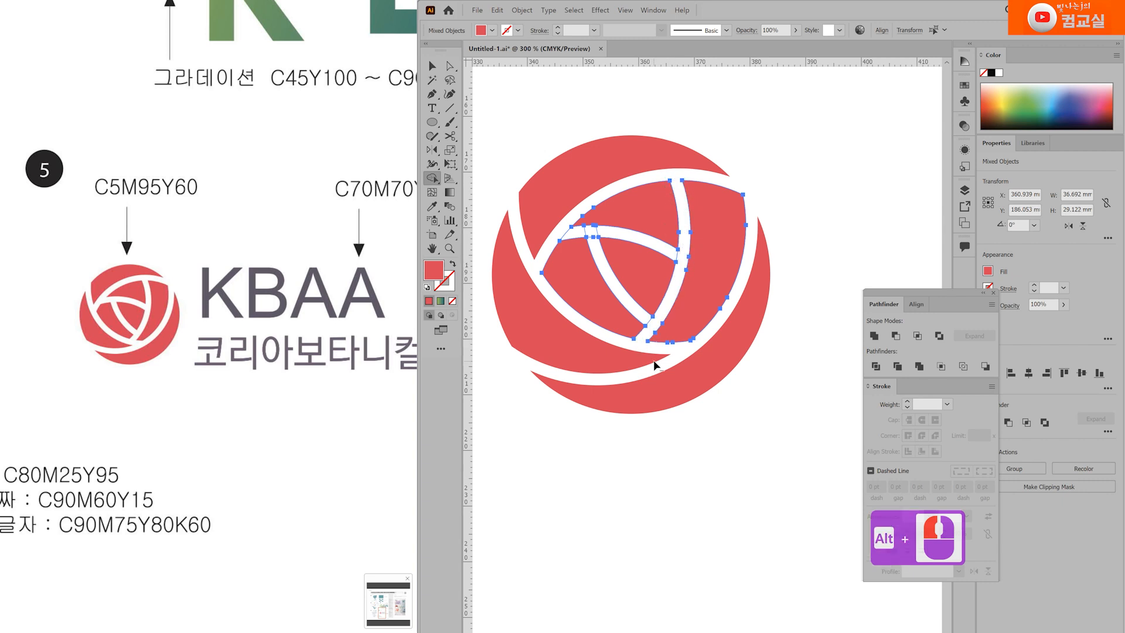
pyautogui.moveTo(556, 240)
pyautogui.mouseDown()
pyautogui.moveTo(622, 231)
pyautogui.moveTo(686, 264)
pyautogui.mouseUp()
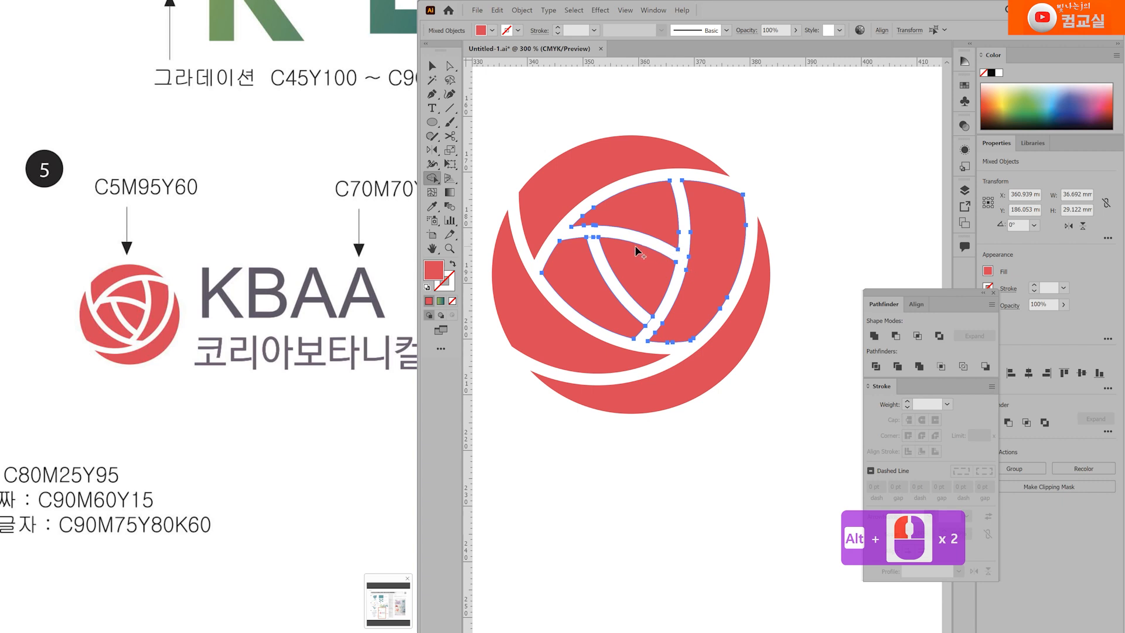
pyautogui.scroll(1, 645, 251)
pyautogui.keyDown('alt'); pyautogui.click(578, 237); pyautogui.keyUp('alt')
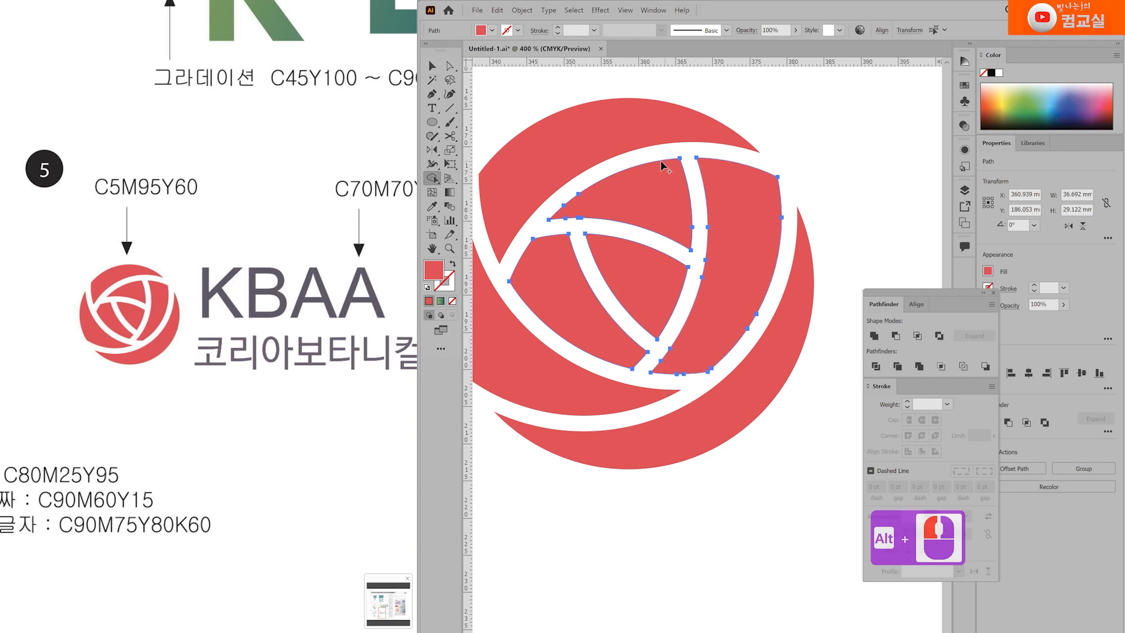
# Deselect the symbol and examine its paths in Outline view before returning to Preview
pyautogui.scroll(-2, 708, 327)
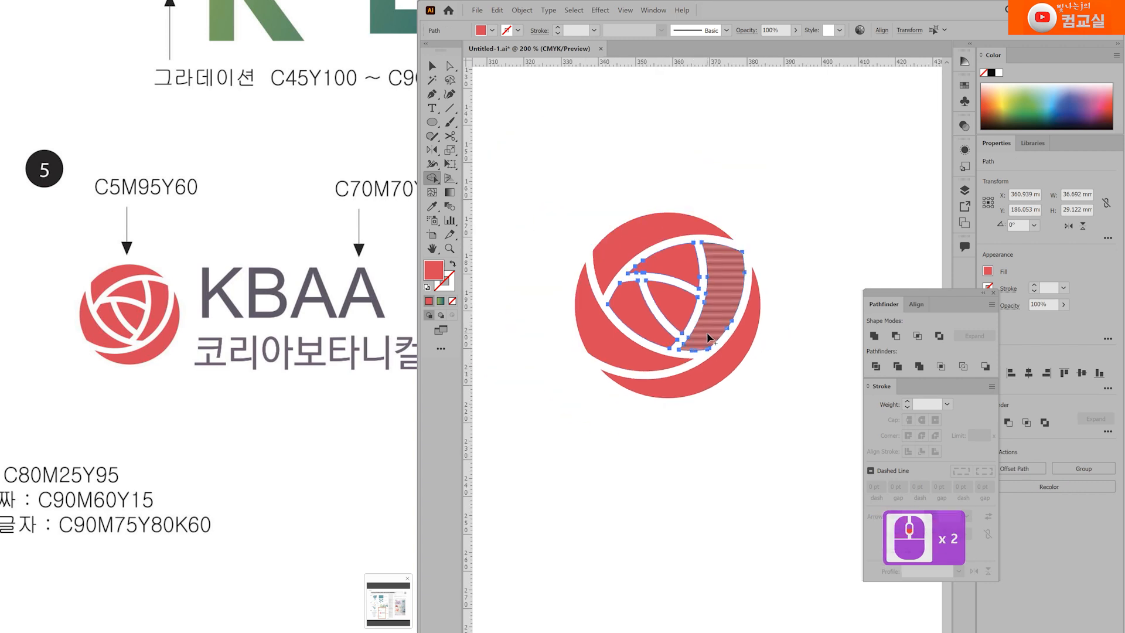
pyautogui.click(432, 66)
pyautogui.click(754, 176)
pyautogui.hotkey('ctrl', 'y')
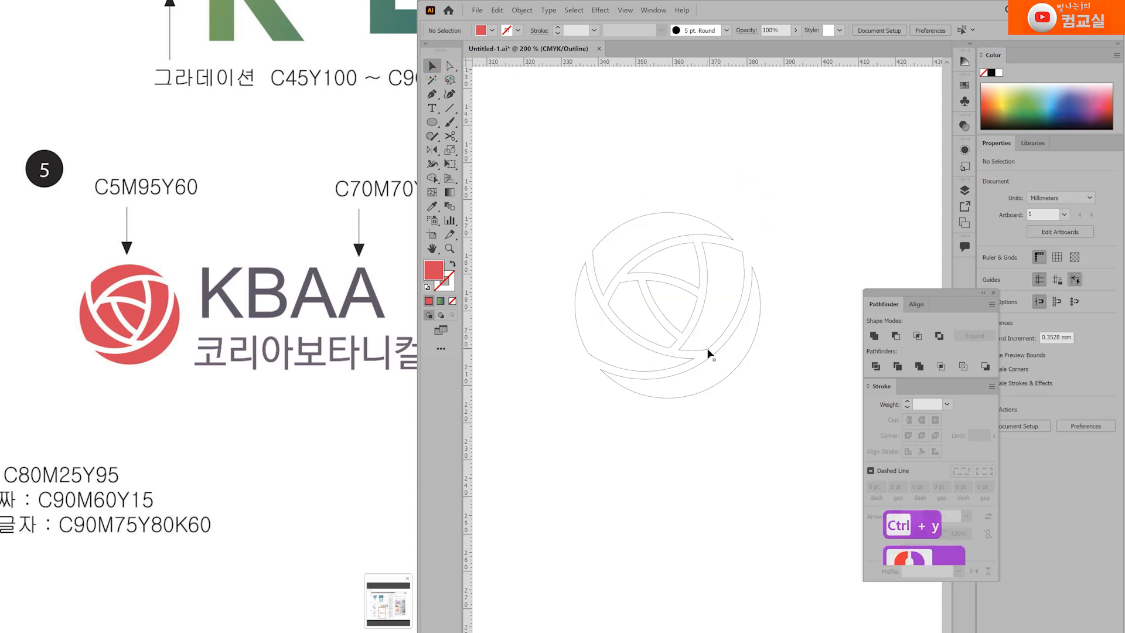
pyautogui.scroll(1, 713, 354)
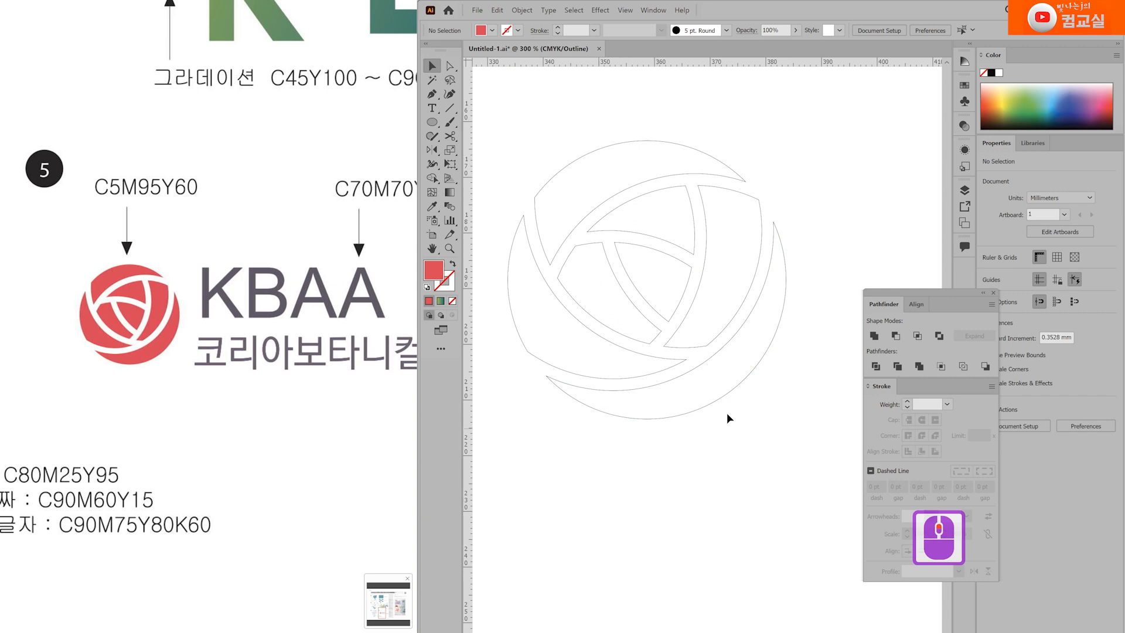
pyautogui.scroll(-1, 578, 283)
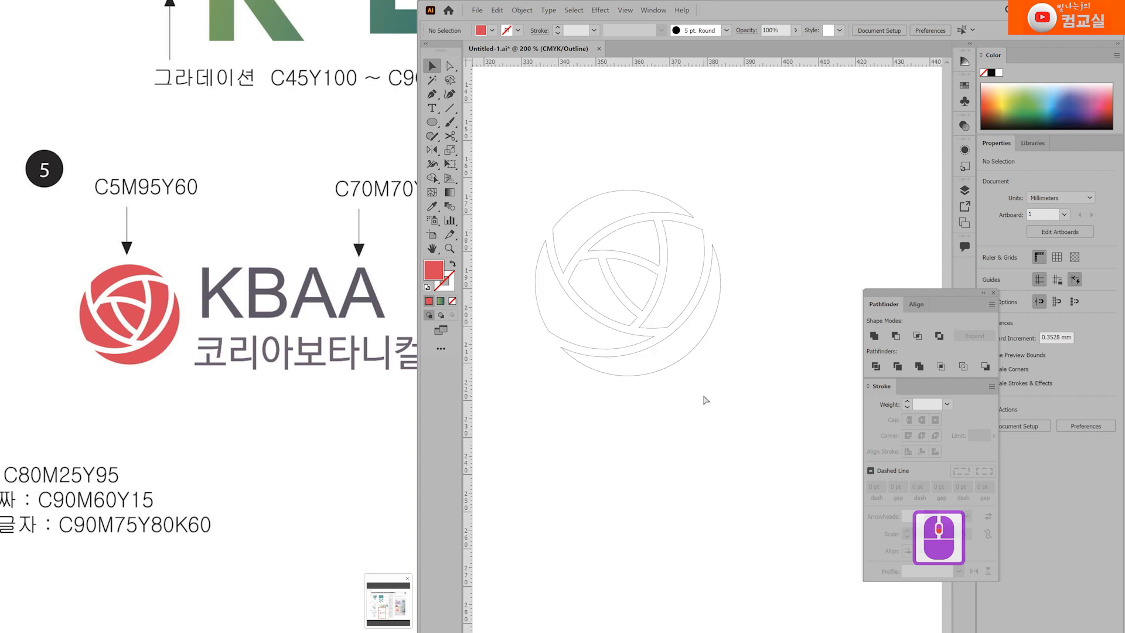
pyautogui.hotkey('ctrl', 'y')
# Group all the red pieces of the symbol and deselect the group
pyautogui.moveTo(516, 191); pyautogui.dragTo(739, 425)
pyautogui.click(771, 413)
pyautogui.click(680, 293)
pyautogui.moveTo(503, 153); pyautogui.dragTo(762, 446)
pyautogui.hotkey('ctrl', 'g')
pyautogui.click(715, 434)
pyautogui.scroll(-1, 678, 350)
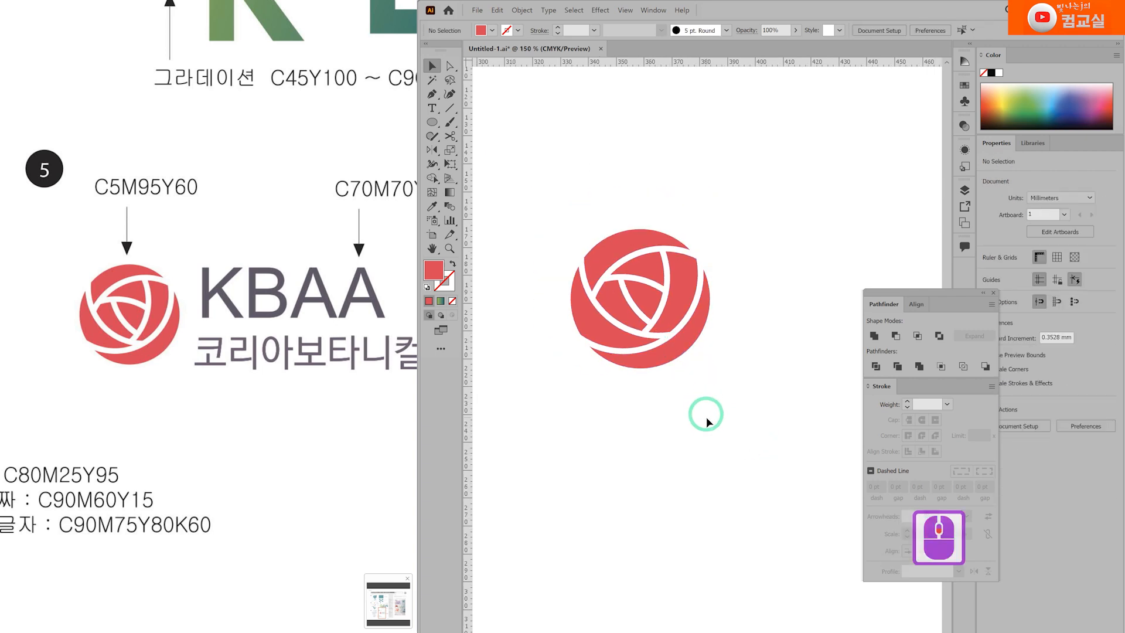
# Add the point text "KBAA" in the empty space beside the red symbol
pyautogui.hscroll(14, 756, 417)
pyautogui.scroll(-8, 698, 415)
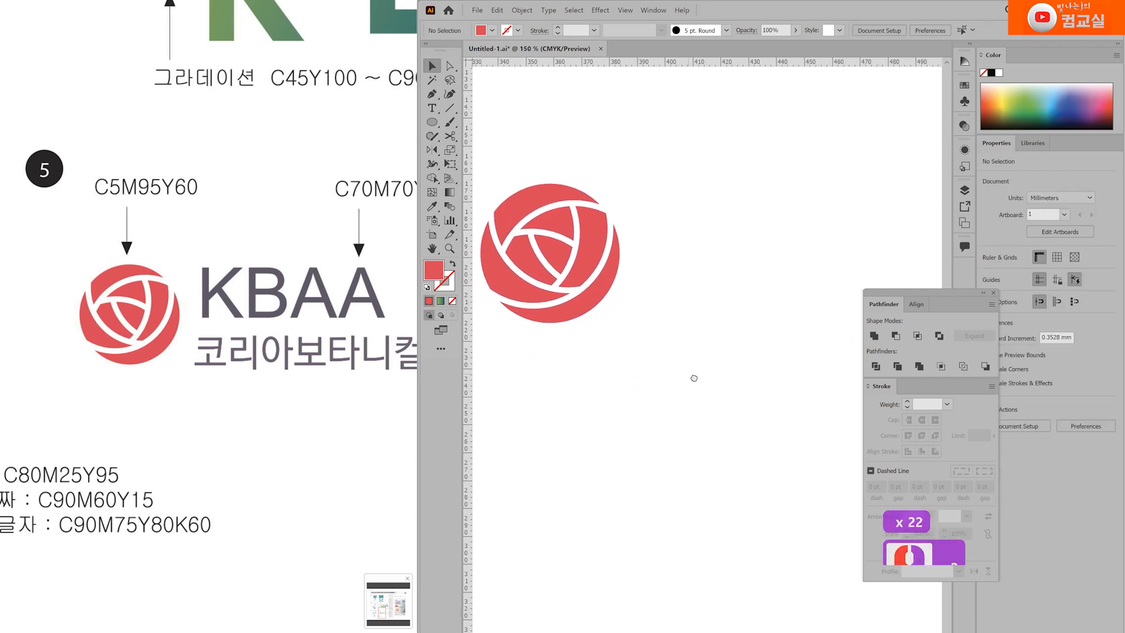
pyautogui.hscroll(-4, 698, 387)
pyautogui.click(432, 108)
pyautogui.moveTo(304, 324); pyautogui.dragTo(245, 330)
pyautogui.scroll(-1, 245, 330)
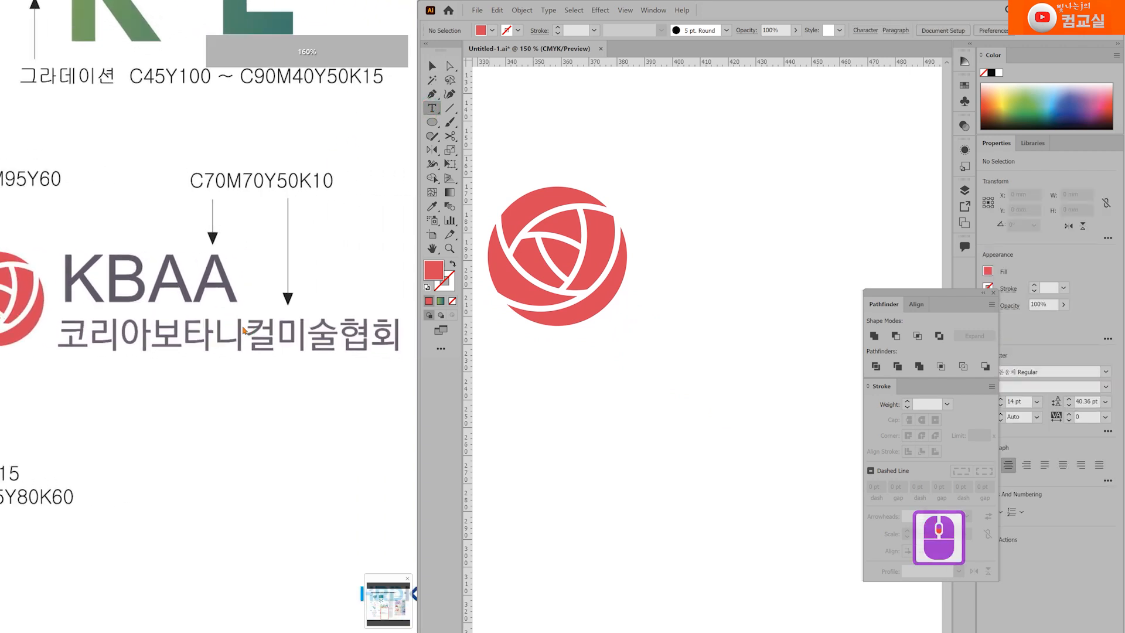
pyautogui.click(668, 227)
pyautogui.press('Hangul')
pyautogui.write('ㅏ')
pyautogui.press('BackSpace')
pyautogui.press('BackSpace')
pyautogui.press('Hangul')
pyautogui.write('KBAA')
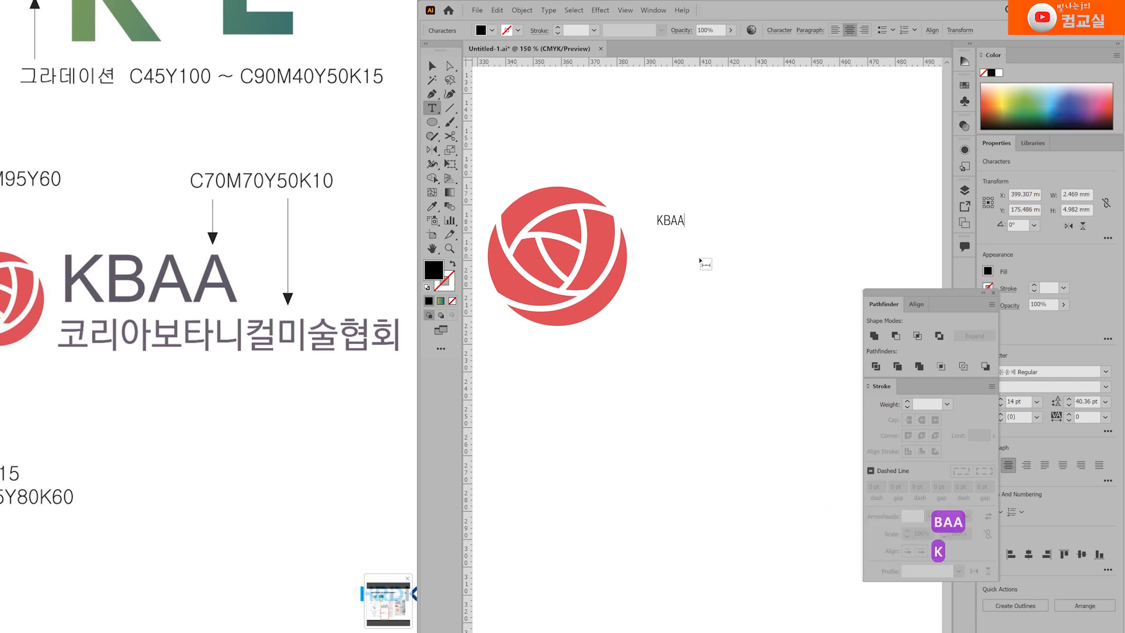
# Enlarge the KBAA text to about 110 pt and reset its character settings to the defaults
pyautogui.moveTo(686, 228); pyautogui.dragTo(875, 321)
pyautogui.moveTo(749, 302); pyautogui.dragTo(734, 265)
pyautogui.hotkey('ctrl', 't')
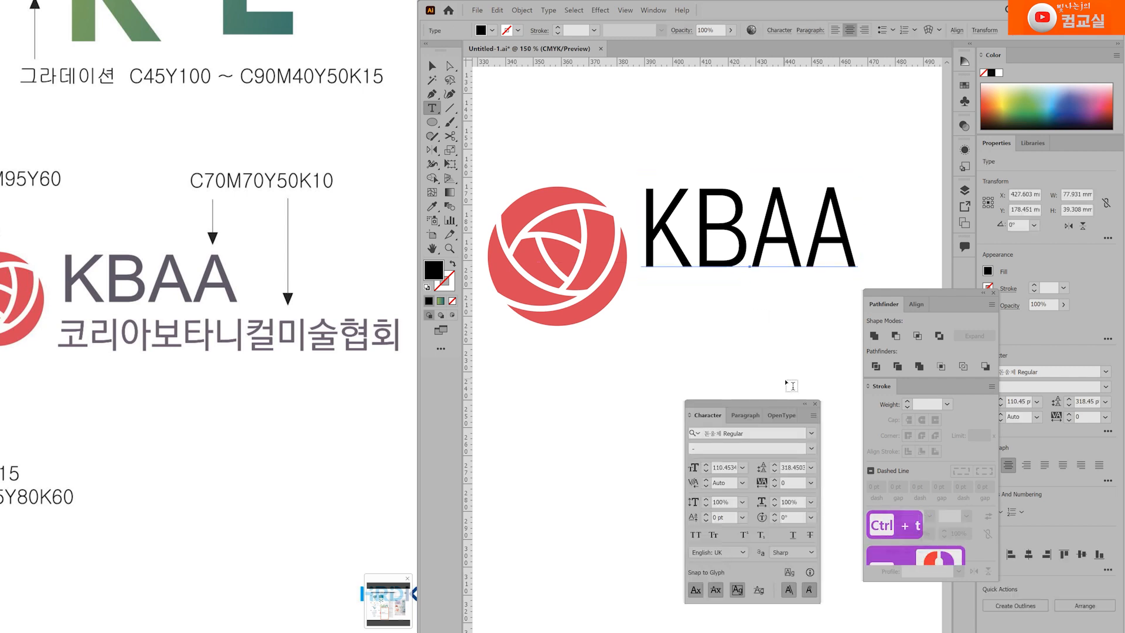
pyautogui.moveTo(769, 404); pyautogui.dragTo(712, 361)
pyautogui.click(756, 372)
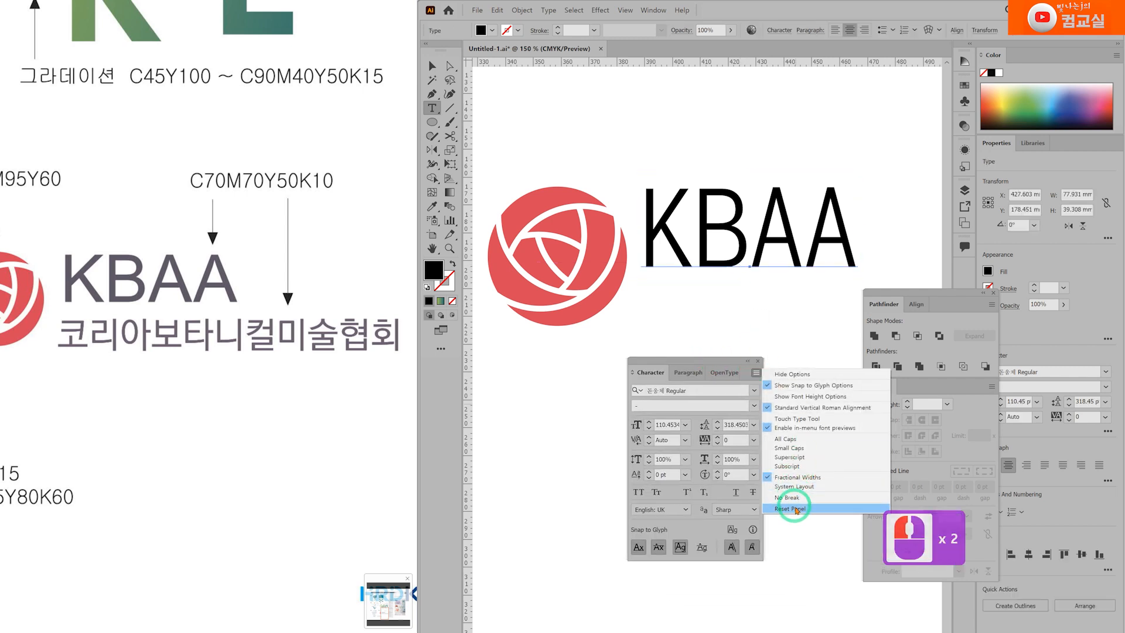
pyautogui.click(799, 509)
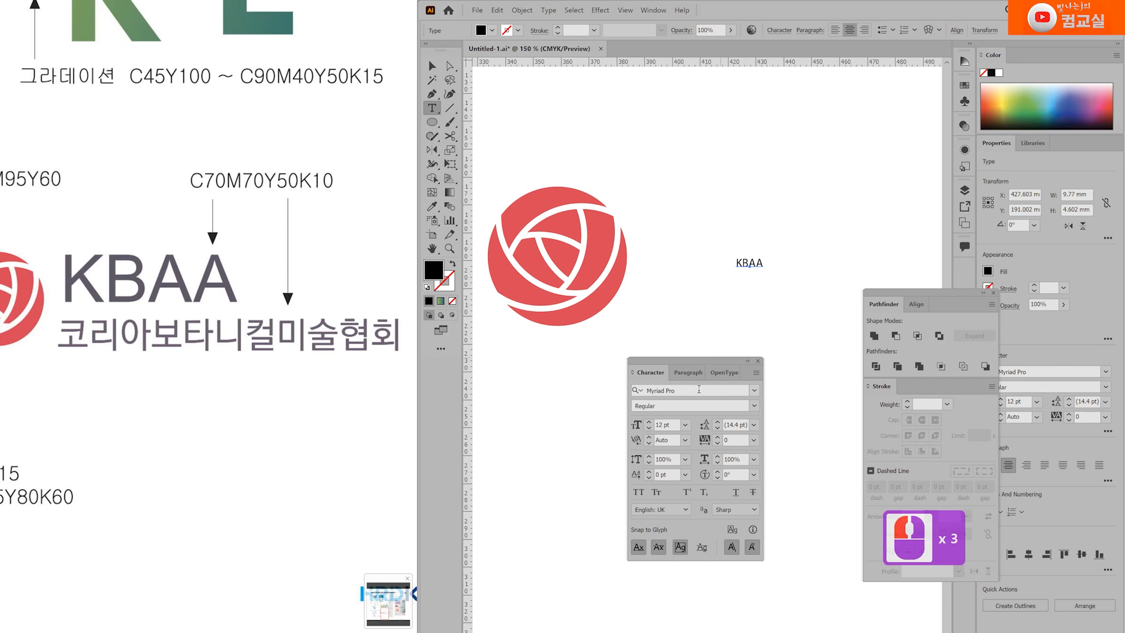
# Set the KBAA text's font to 돋움
pyautogui.click(699, 389)
pyautogui.press('BackSpace')
pyautogui.press('BackSpace')
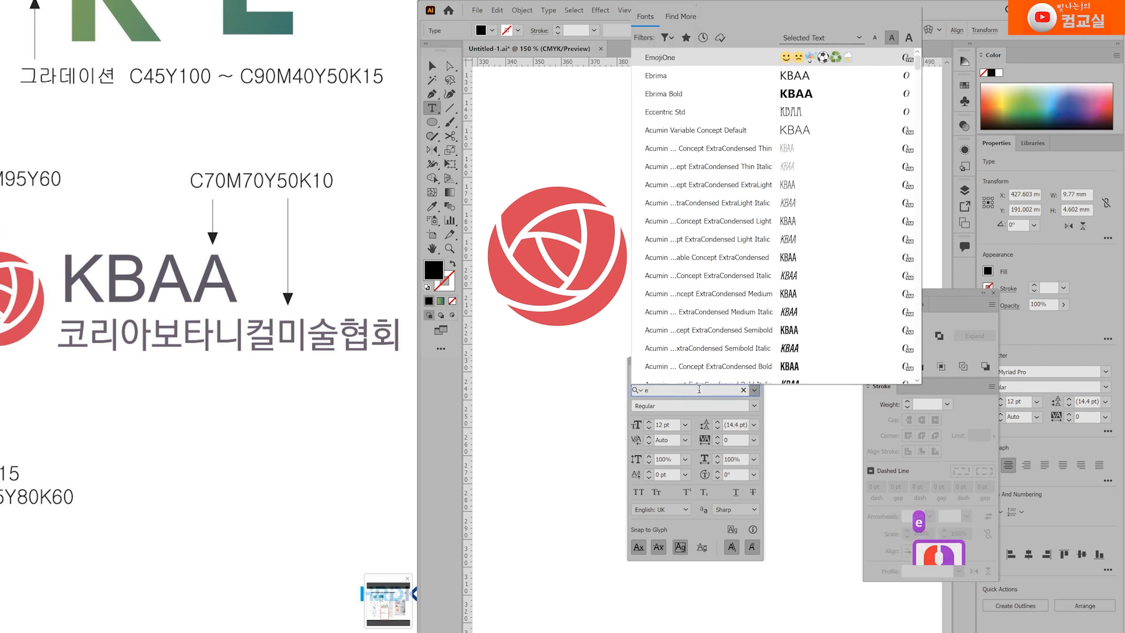
pyautogui.write('돋움')
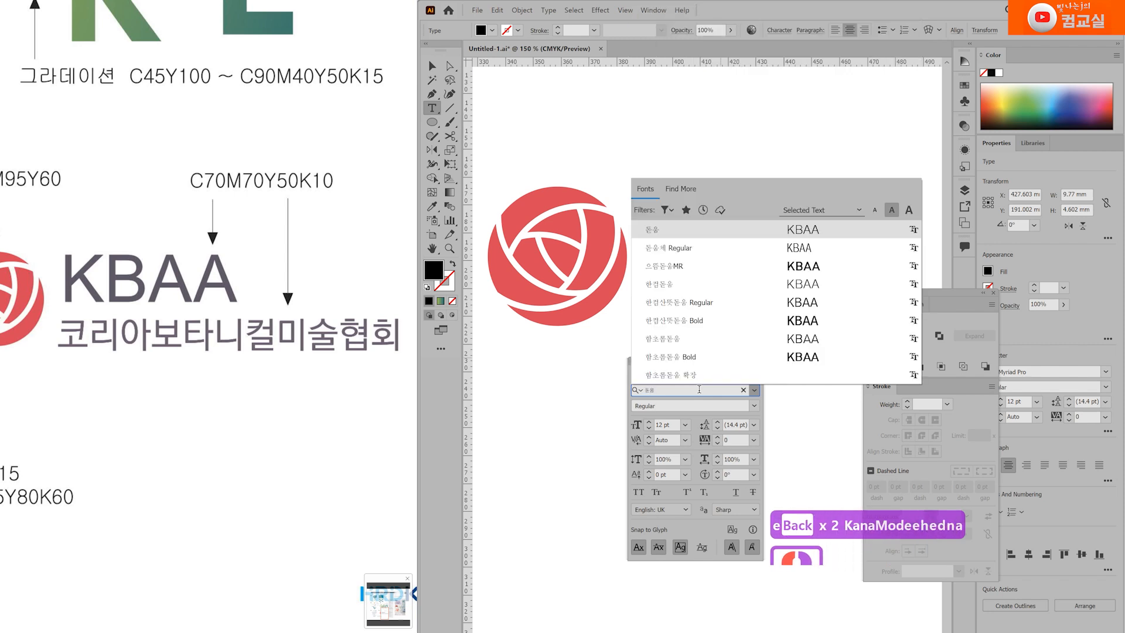
pyautogui.press('Down')
pyautogui.press('Up')
pyautogui.press('Return')
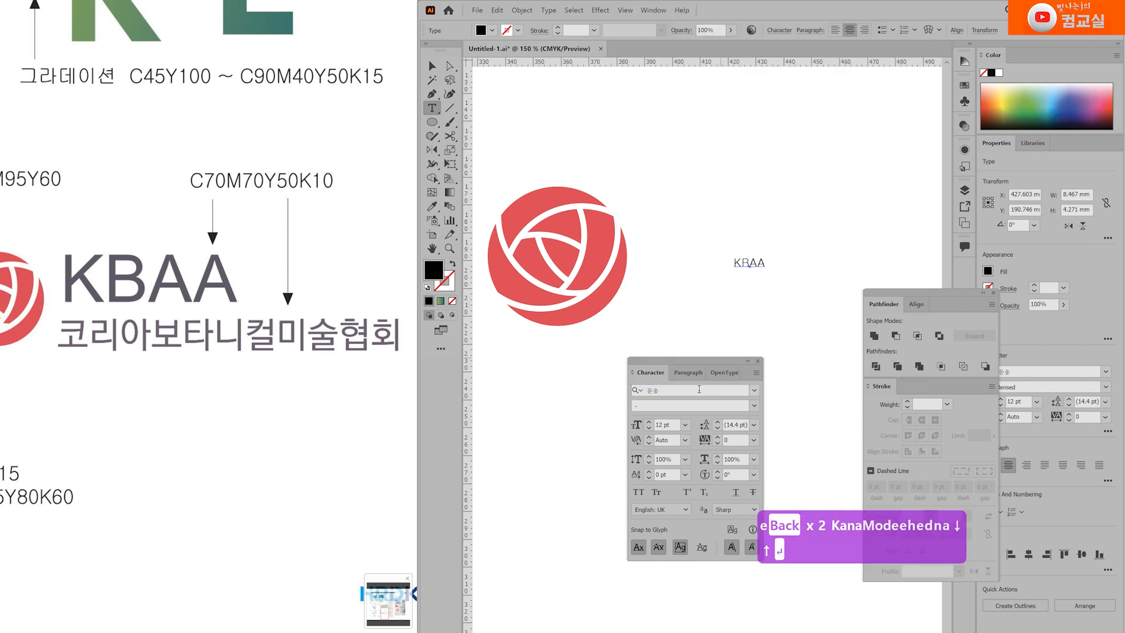
# Enlarge the KBAA text to about 69.5 pt and place it beside the upper half of the symbol
pyautogui.moveTo(734, 257); pyautogui.dragTo(607, 186)
pyautogui.moveTo(665, 261); pyautogui.dragTo(693, 250)
pyautogui.moveTo(801, 257); pyautogui.dragTo(825, 274)
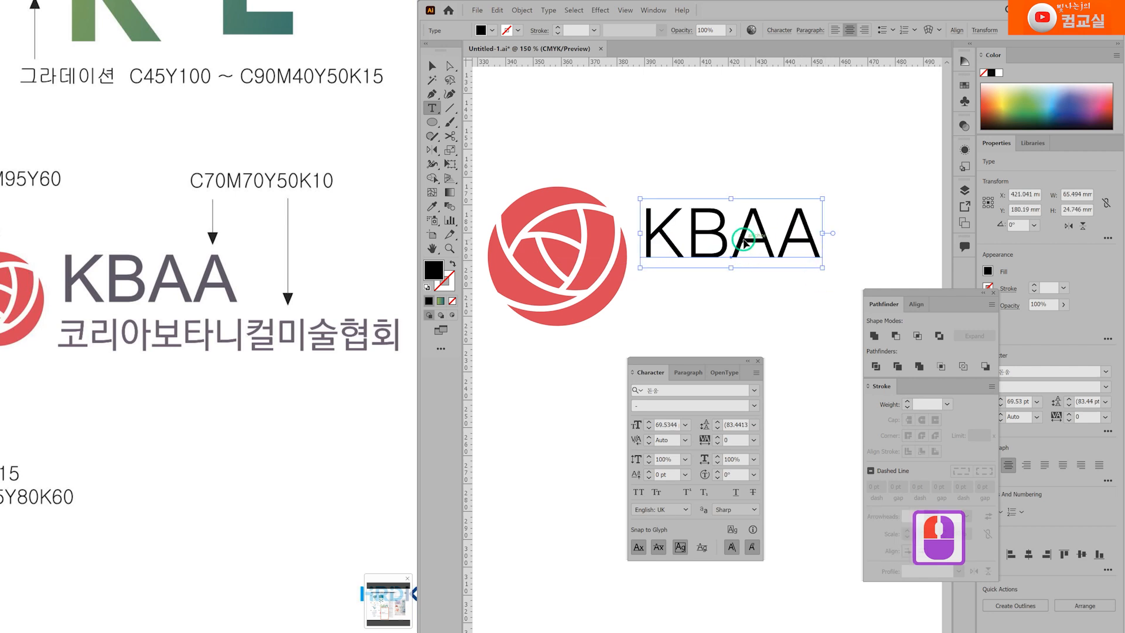
# Duplicate the KBAA text below the original and try the Arial Narrow Bold and Arial Narrow fonts on the copy
pyautogui.moveTo(728, 251); pyautogui.dragTo(727, 333)
pyautogui.doubleClick(685, 390)
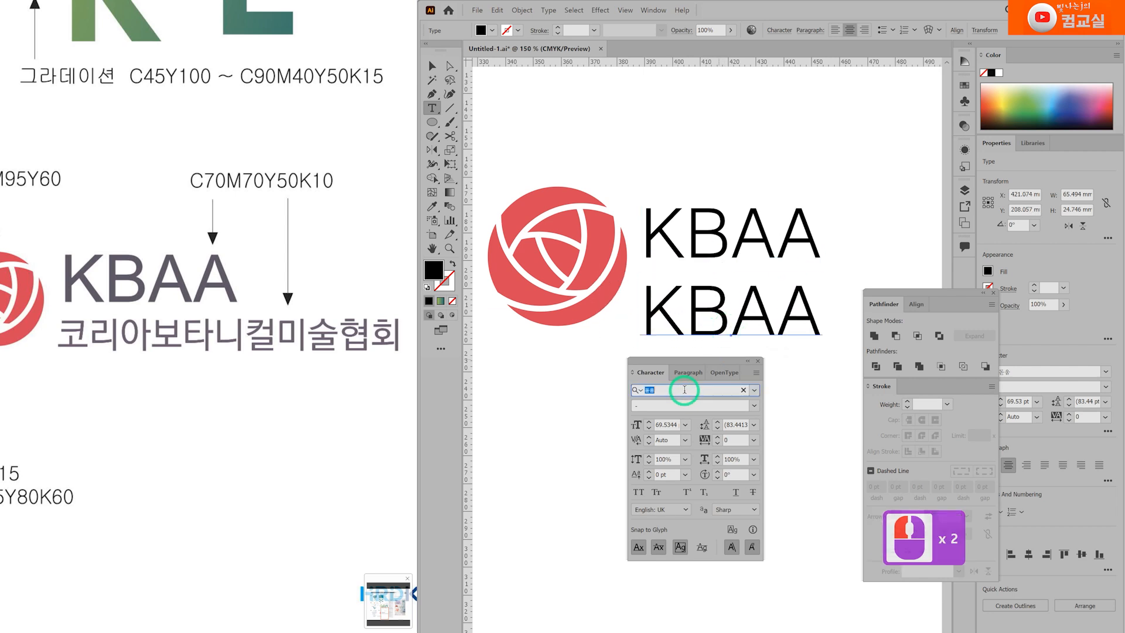
pyautogui.write('a')
pyautogui.press('BackSpace')
pyautogui.press('BackSpace')
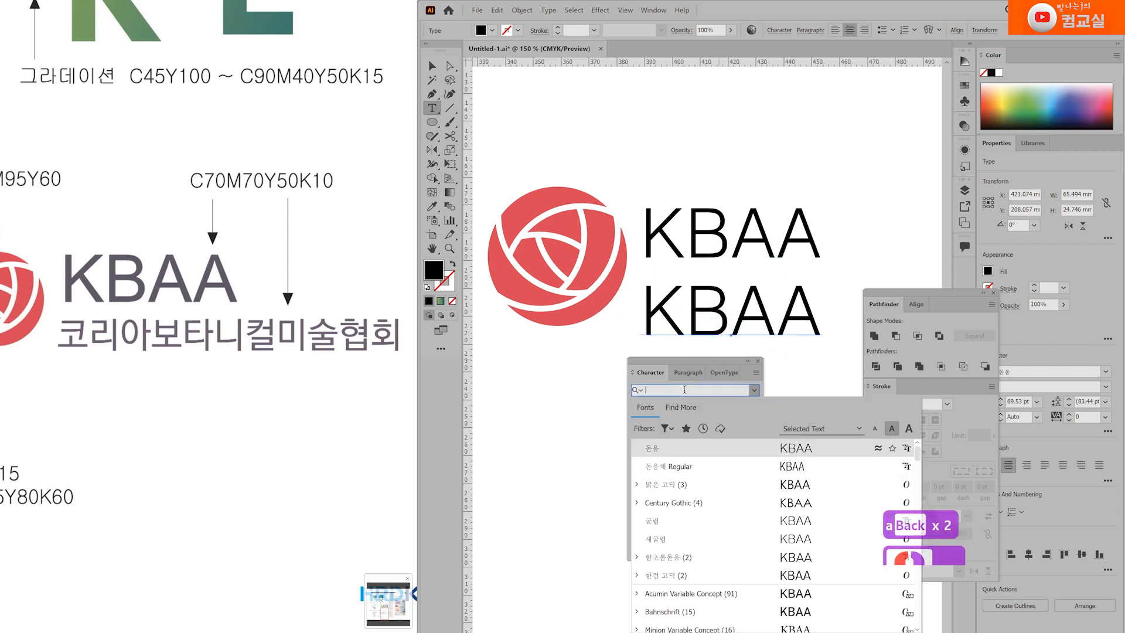
pyautogui.press('Hangul')
pyautogui.write('arial')
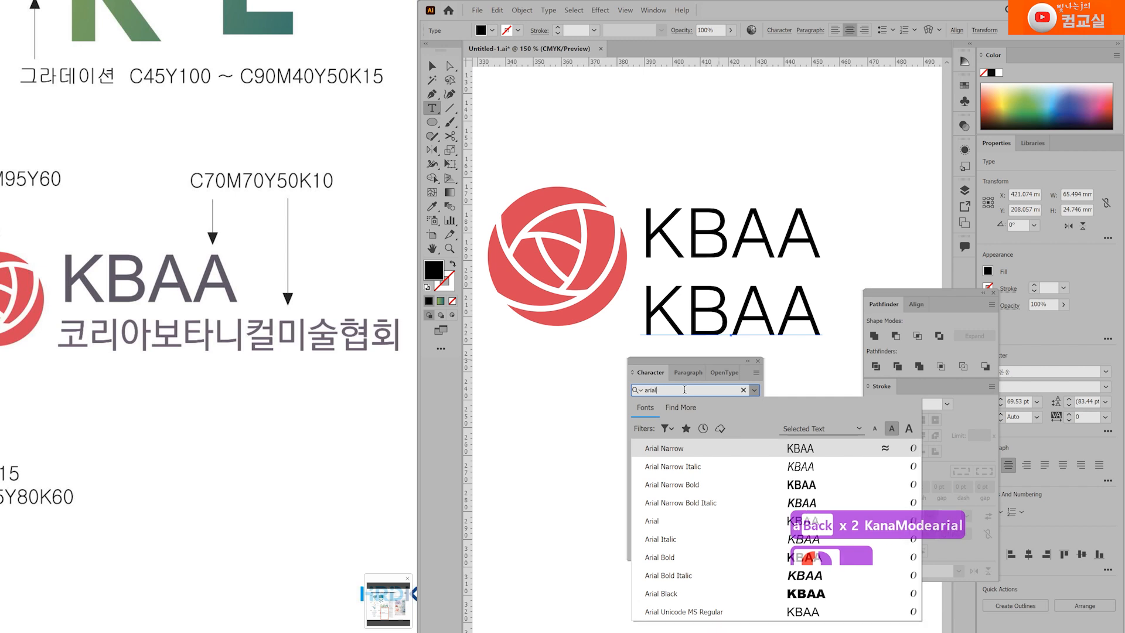
pyautogui.press('Down')
pyautogui.press('Down')
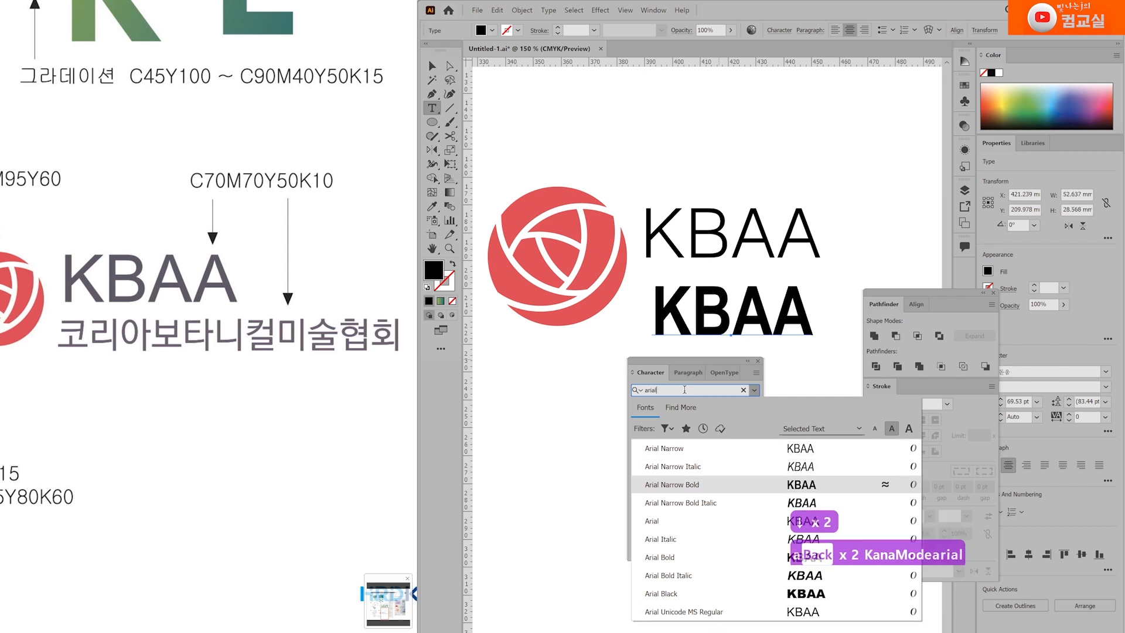
pyautogui.press('Up')
pyautogui.press('Up')
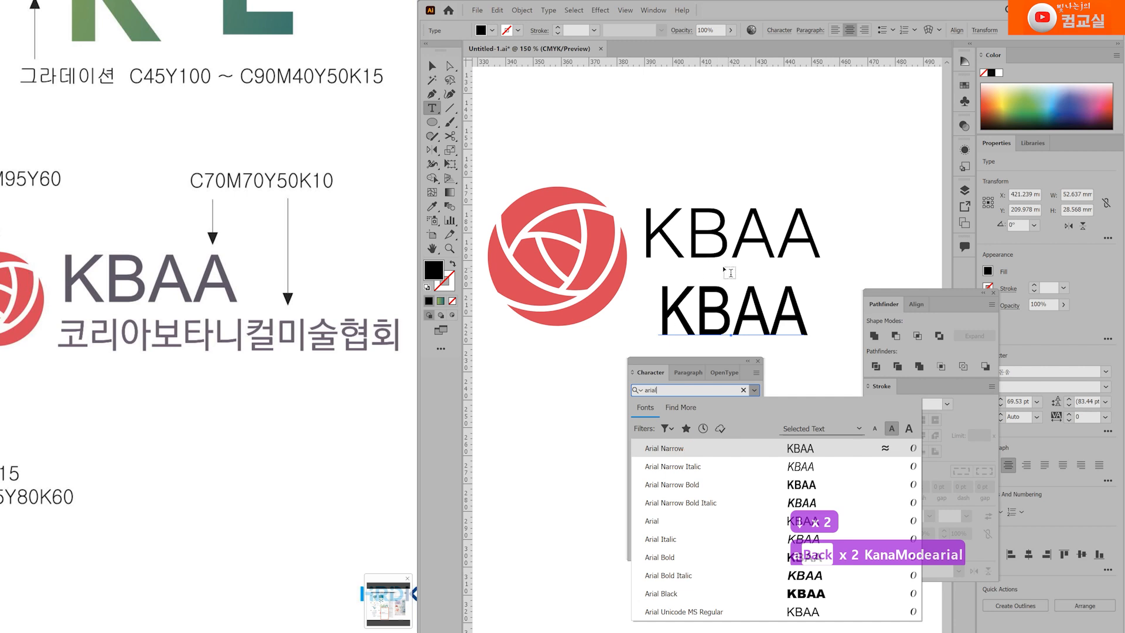
# Delete the duplicate KBAA text below the original
pyautogui.click(433, 66)
pyautogui.click(759, 295)
pyautogui.press('Delete')
# Add a black 1 pt stroke to the KBAA text
pyautogui.click(724, 258)
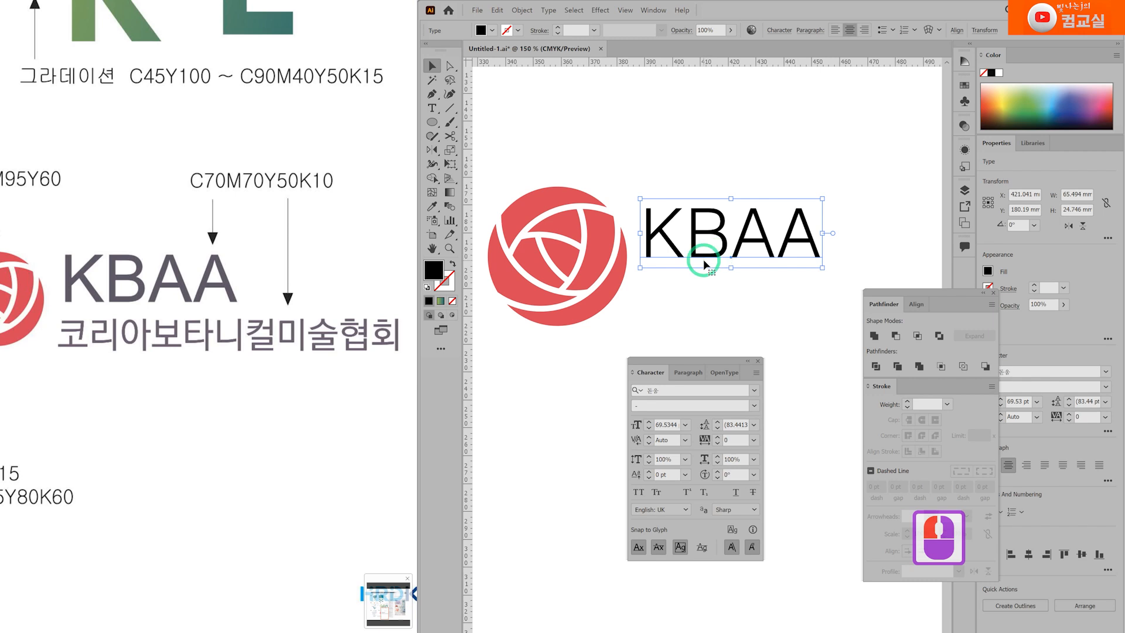
pyautogui.moveTo(435, 268); pyautogui.dragTo(445, 281)
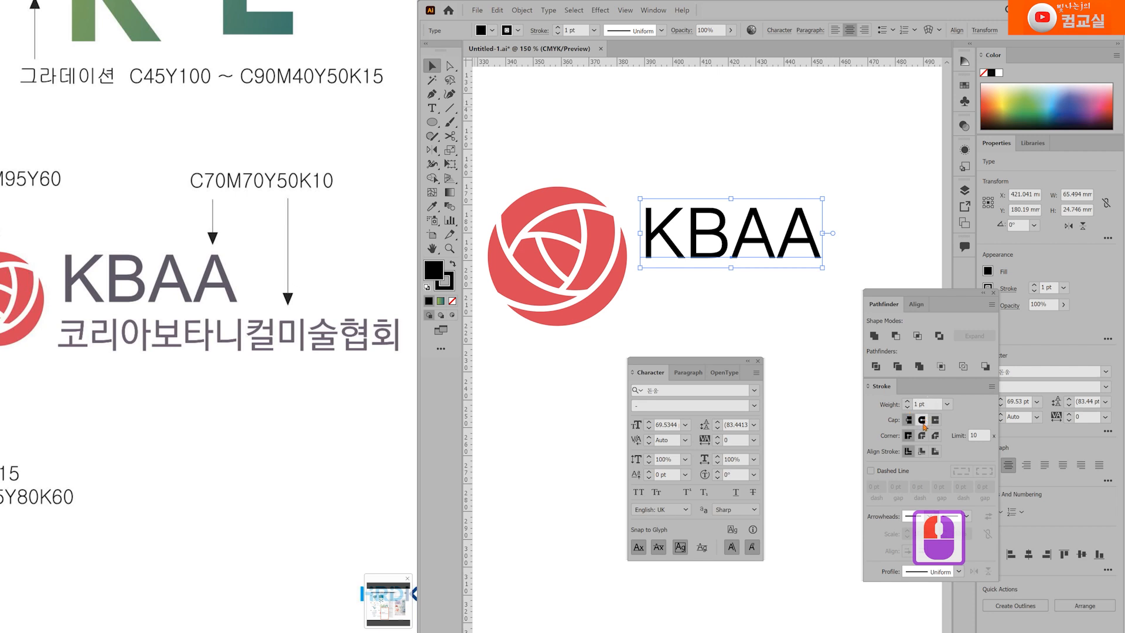
pyautogui.click(660, 289)
# Enlarge the KBAA text to about 88 pt and set its stroke weight to 1.2 pt
pyautogui.scroll(-1, 661, 288)
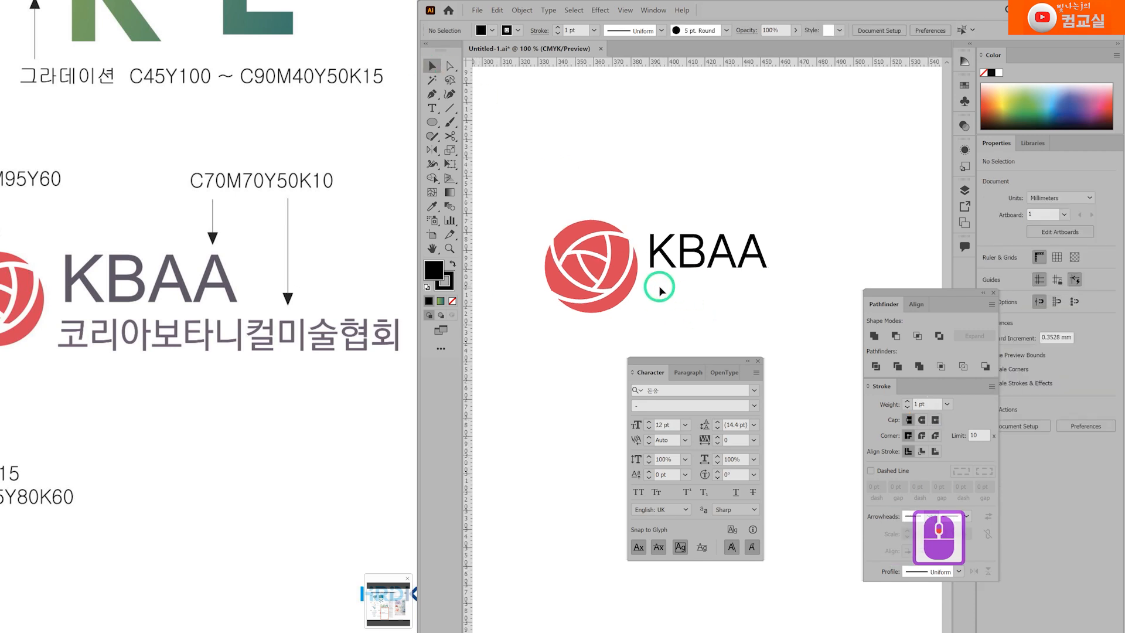
pyautogui.moveTo(68, 331); pyautogui.dragTo(160, 315)
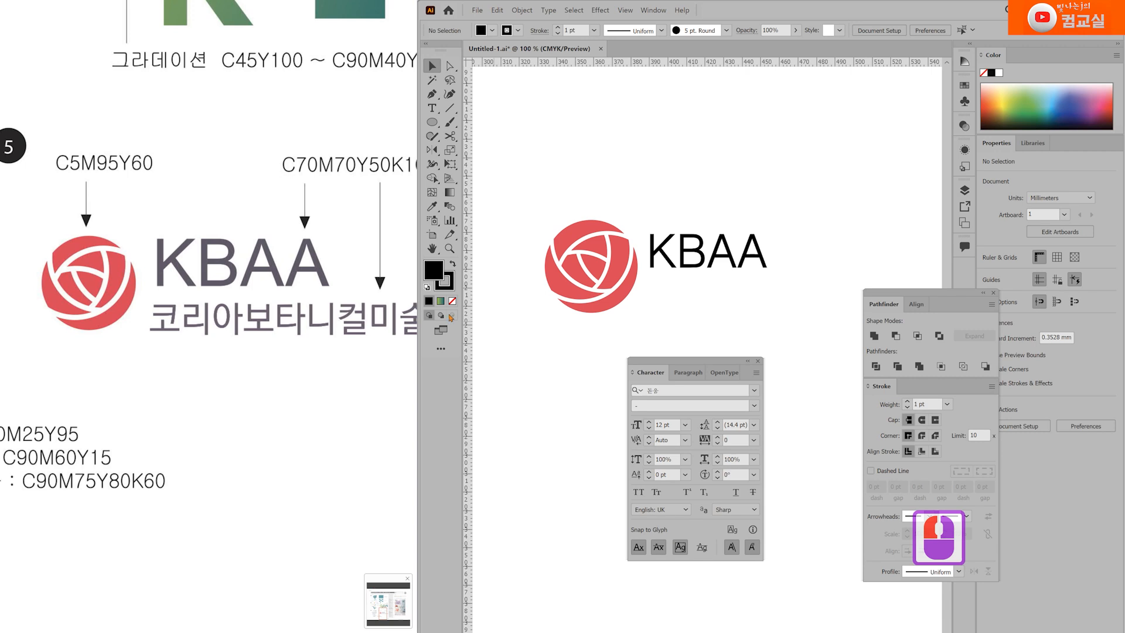
pyautogui.moveTo(672, 269); pyautogui.dragTo(675, 253)
pyautogui.moveTo(767, 265); pyautogui.dragTo(800, 280)
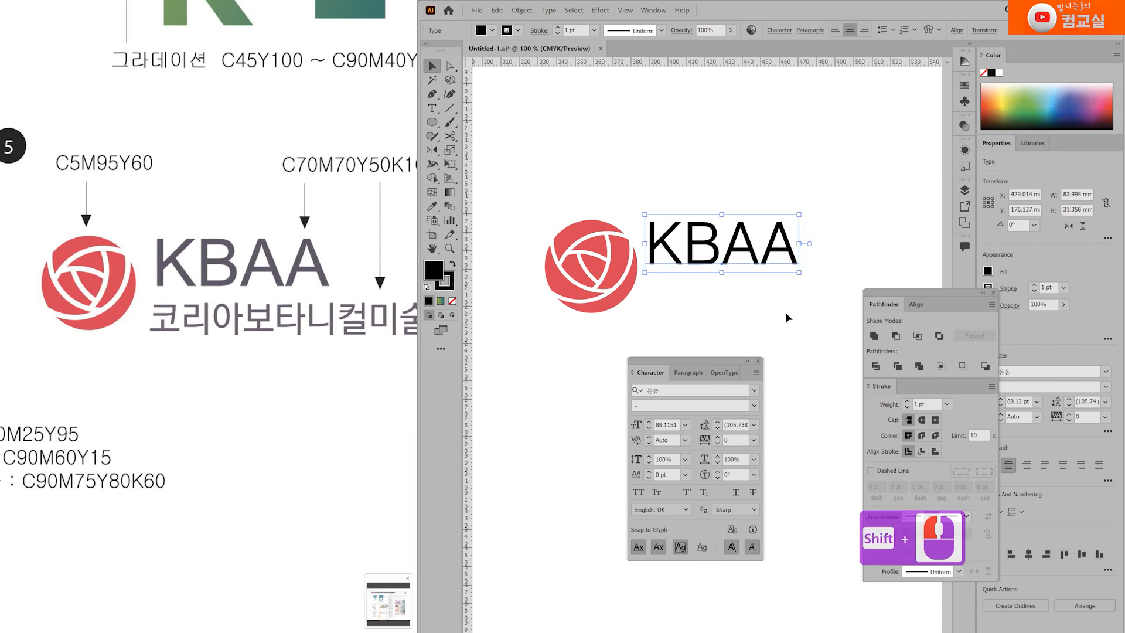
pyautogui.click(912, 404)
pyautogui.write('1.2')
pyautogui.press('Return')
# Duplicate the KBAA text directly below and replace the copy's wording with 코리아보타니컬미술협회
pyautogui.moveTo(699, 257); pyautogui.dragTo(699, 310)
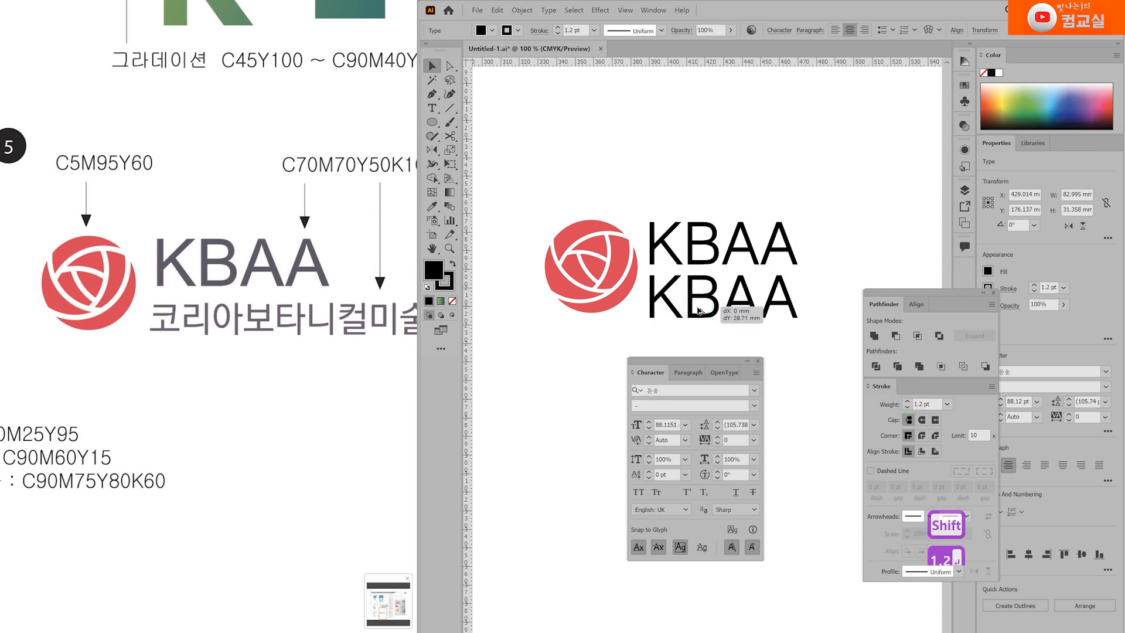
pyautogui.doubleClick(698, 302)
pyautogui.press('BackSpace')
pyautogui.press('BackSpace')
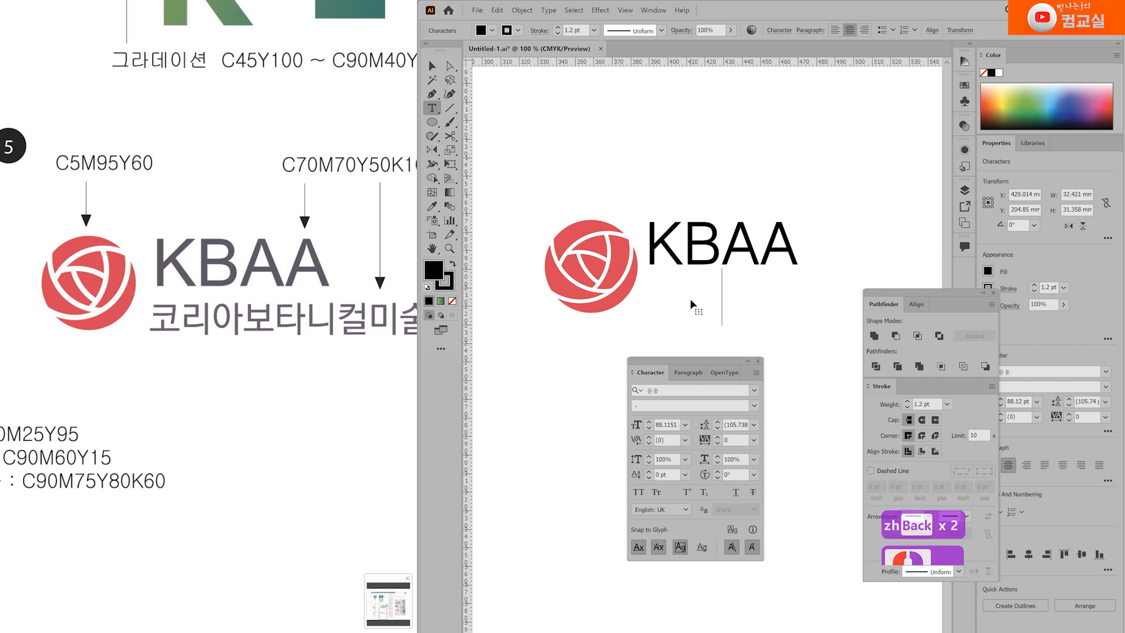
pyautogui.press('Hangul')
pyautogui.write('코리아보타니컬미술협회')
# Set the 코리아보타니컬미술협회 line to 40 pt and move it directly under KBAA
pyautogui.moveTo(537, 307); pyautogui.dragTo(772, 300)
pyautogui.doubleClick(666, 424)
pyautogui.write('40pt')
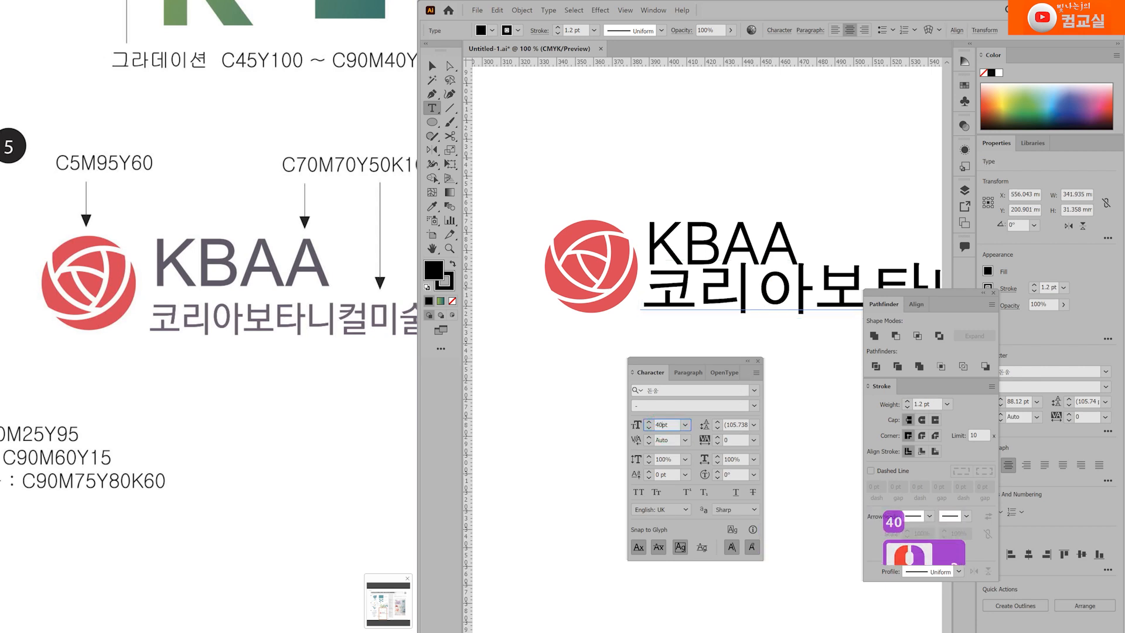
pyautogui.press('Return')
pyautogui.moveTo(853, 289); pyautogui.dragTo(685, 280)
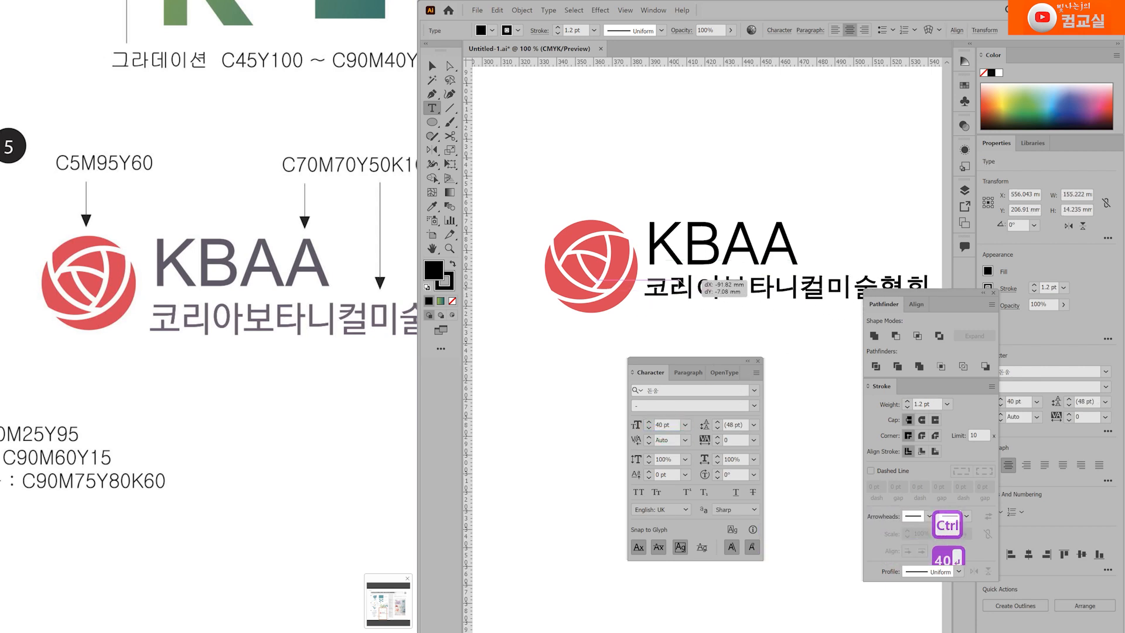
# Set the font of the 코리아보타니컬미술협회 line to 돋움체 Regular
pyautogui.scroll(-1, 682, 227)
pyautogui.scroll(1, 683, 228)
pyautogui.tripleClick(682, 390)
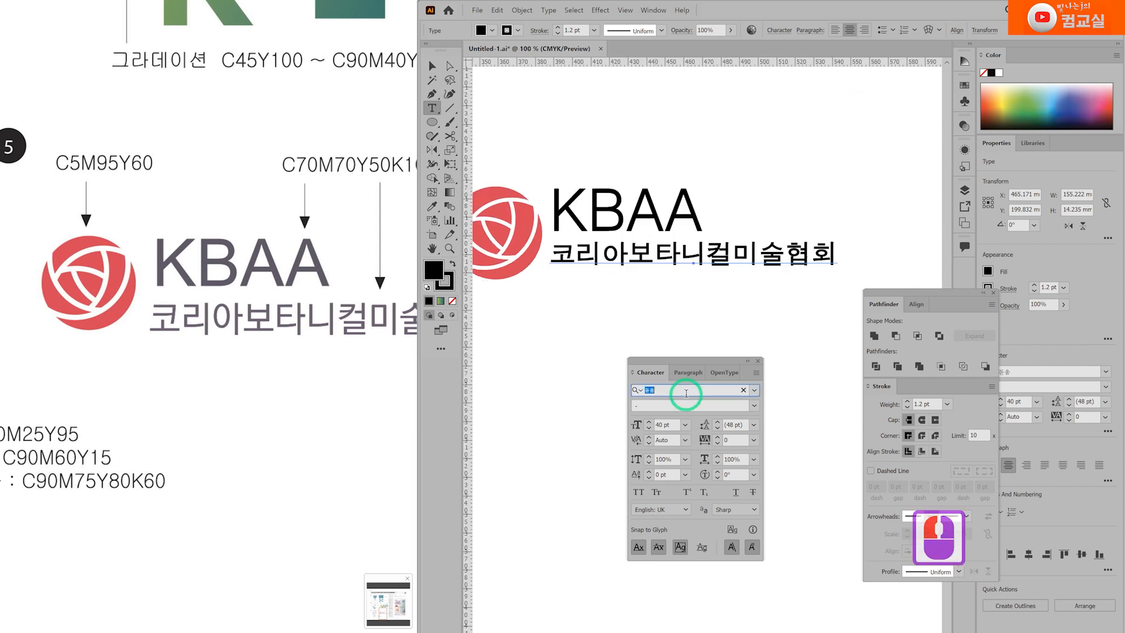
pyautogui.press('BackSpace')
pyautogui.press('Down')
pyautogui.press('Down')
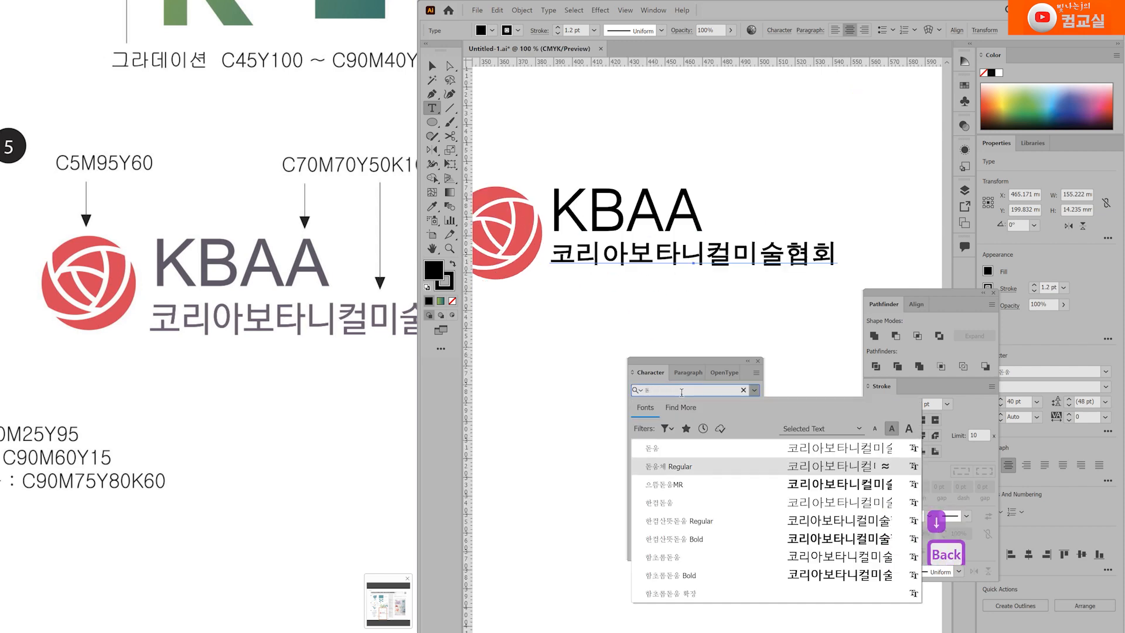
pyautogui.press('Up')
pyautogui.press('Up')
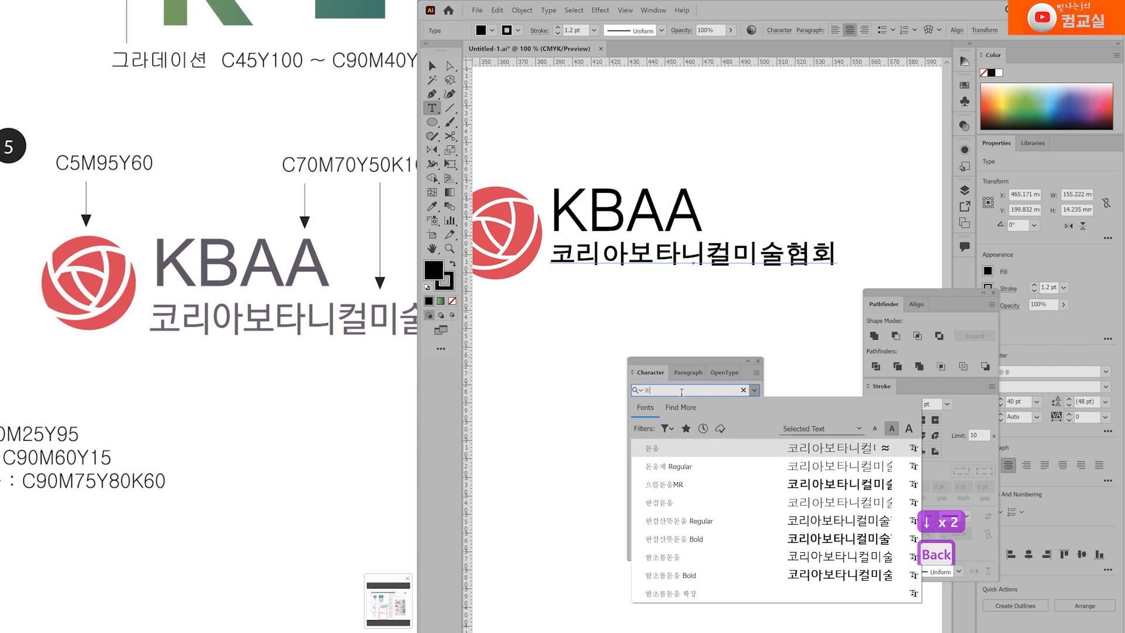
pyautogui.press('Down')
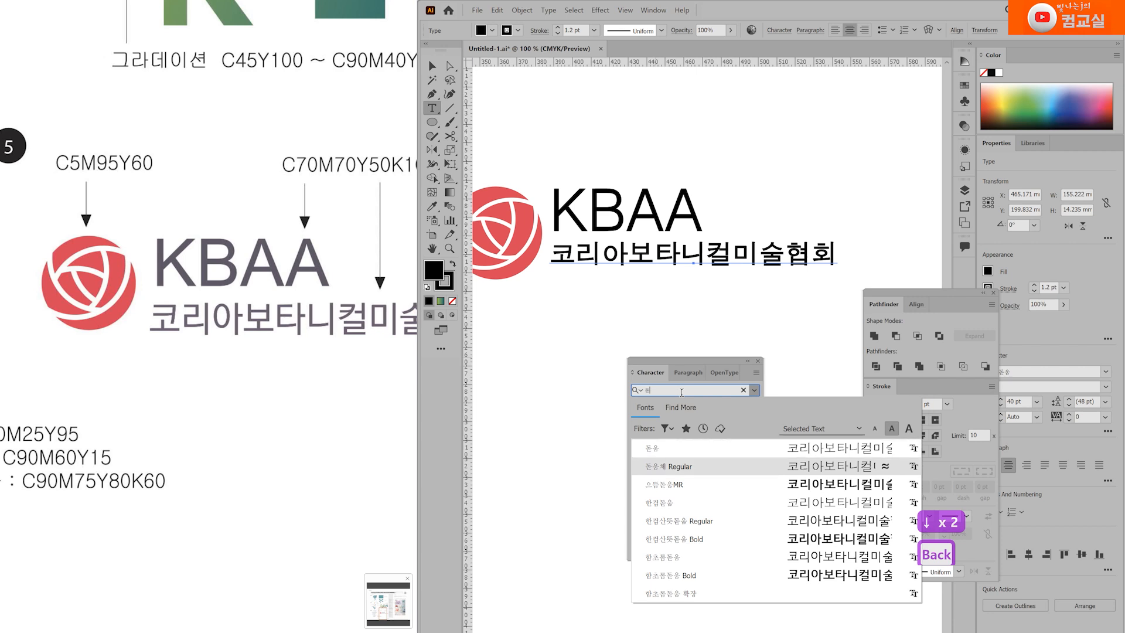
pyautogui.press('Return')
# Align the Korean line under KBAA, stretched to about 164 mm wide and 54 pt high, with a 1 pt stroke
pyautogui.moveTo(352, 339); pyautogui.dragTo(313, 341)
pyautogui.keyDown('ctrl'); pyautogui.click(603, 289); pyautogui.keyUp('ctrl')
pyautogui.moveTo(602, 264); pyautogui.dragTo(594, 263)
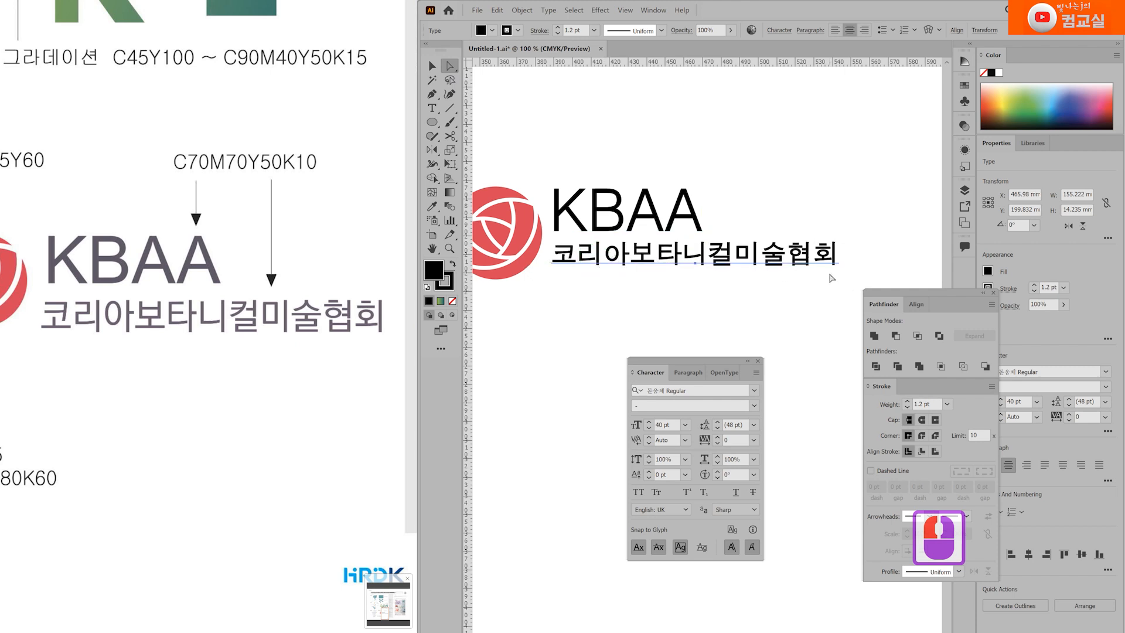
pyautogui.moveTo(839, 264); pyautogui.dragTo(856, 279)
pyautogui.tripleClick(932, 404)
pyautogui.write('1')
pyautogui.press('Return')
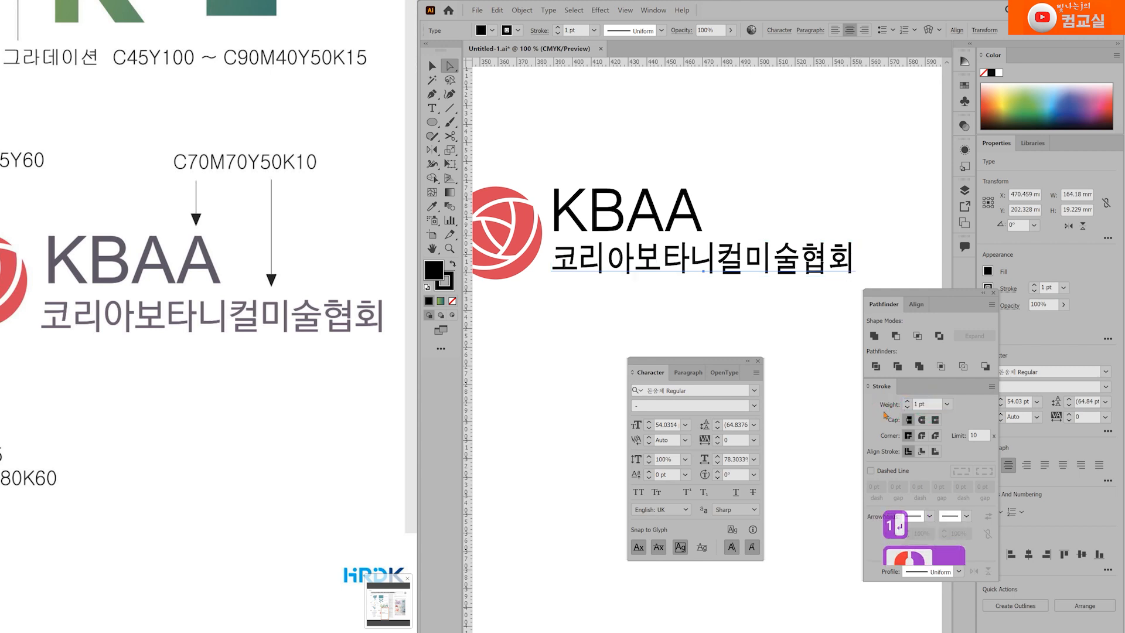
pyautogui.click(432, 66)
pyautogui.click(631, 310)
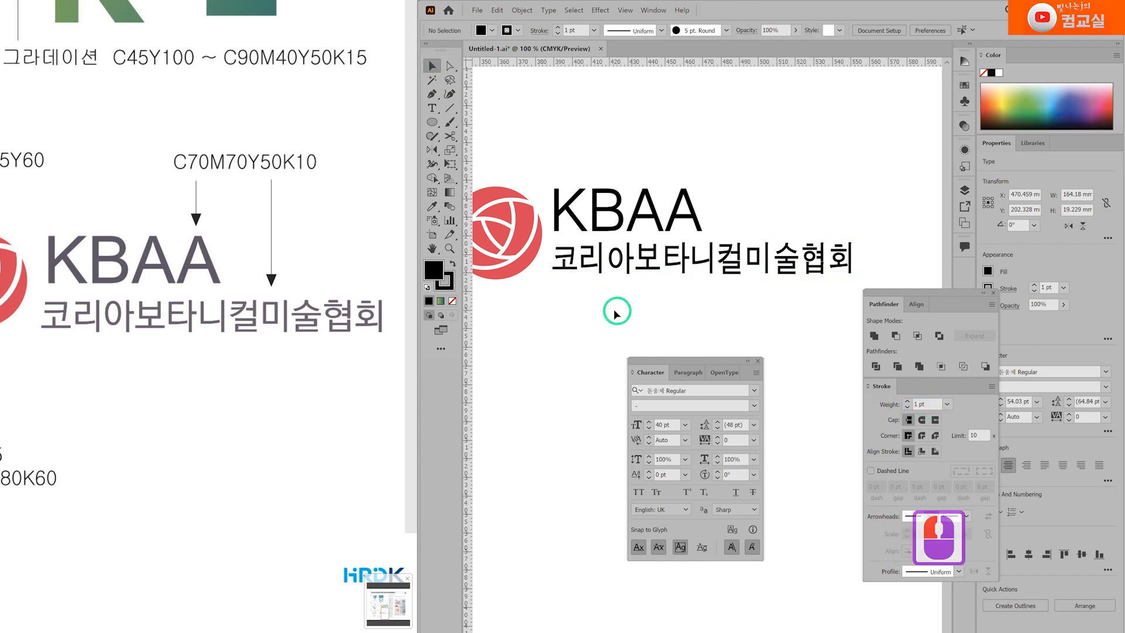
# Shrink the red symbol to about 47.4 mm wide and position it beside the two lines of lettering
pyautogui.moveTo(614, 306); pyautogui.dragTo(657, 305)
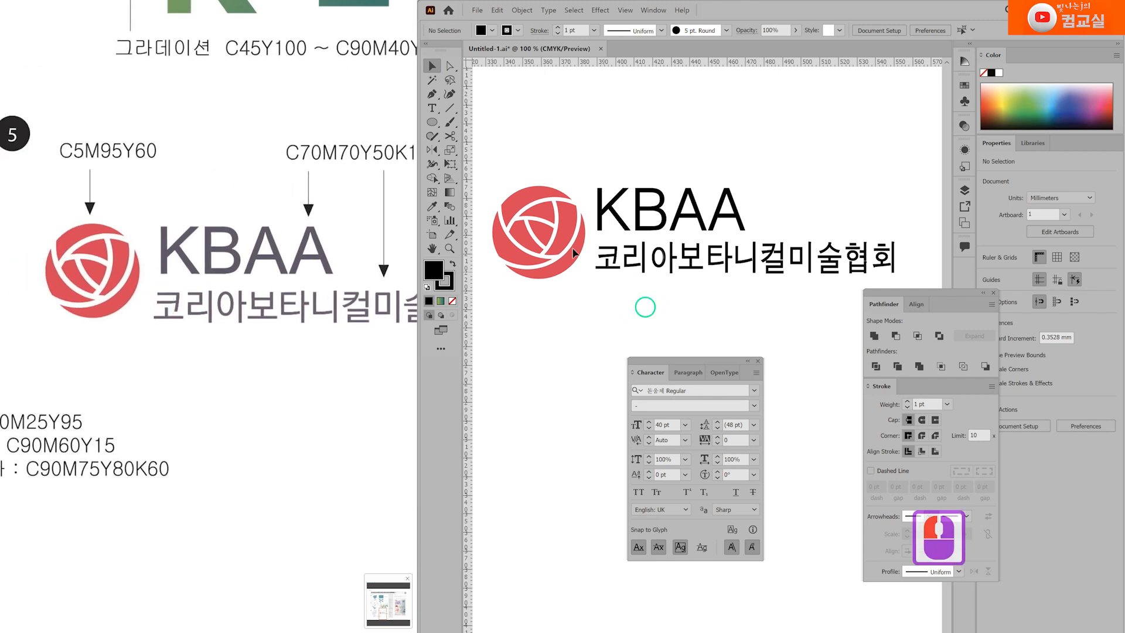
pyautogui.click(556, 273)
pyautogui.moveTo(585, 279); pyautogui.dragTo(565, 262)
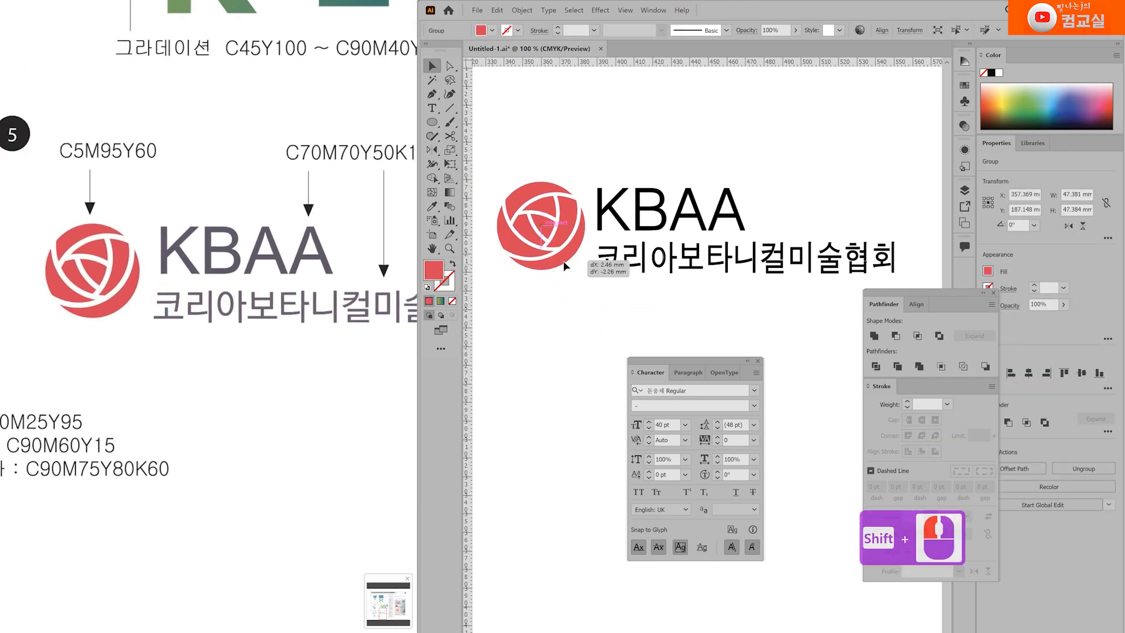
pyautogui.click(585, 314)
# Convert both text lines to outlines and expand their strokes into filled shapes
pyautogui.click(668, 284)
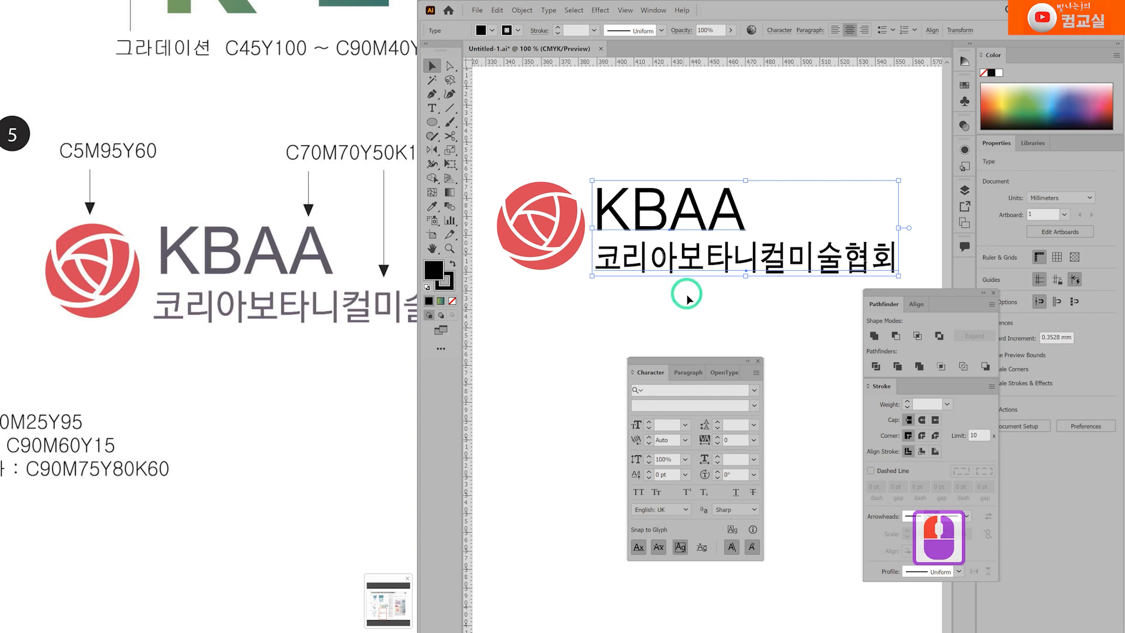
pyautogui.click(522, 10)
pyautogui.click(535, 93)
pyautogui.click(536, 383)
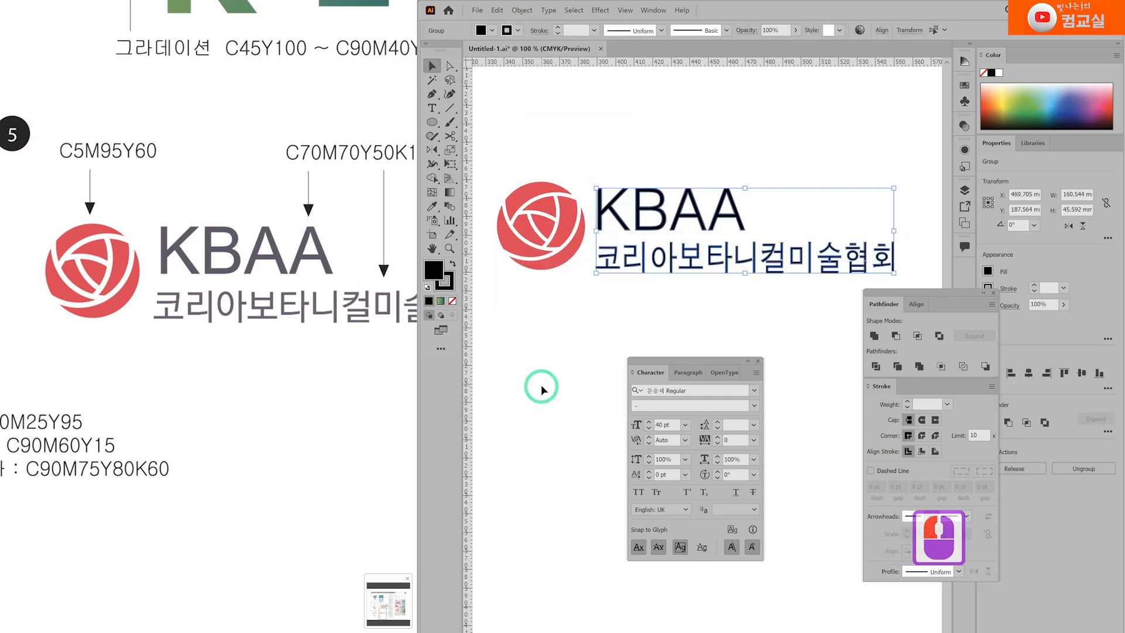
pyautogui.click(522, 10)
pyautogui.click(537, 115)
pyautogui.click(535, 384)
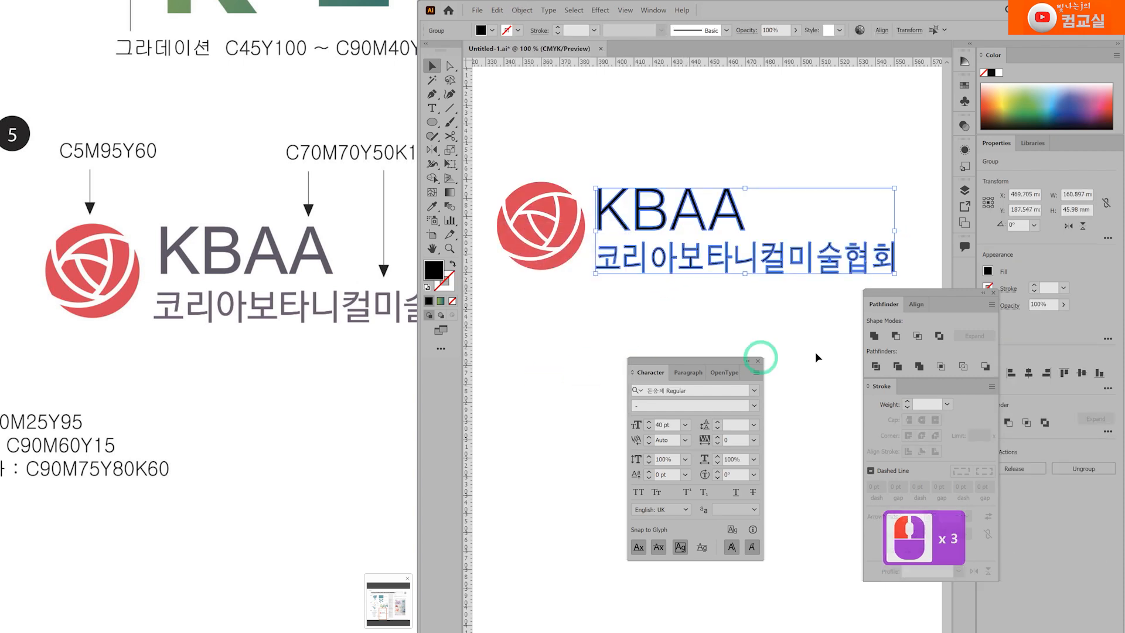
# Fill the expanded lettering with C70 M70 Y50 K10
pyautogui.doubleClick(434, 269)
pyautogui.click(782, 482)
pyautogui.write('70')
pyautogui.press('Tab')
pyautogui.write('70')
pyautogui.press('Tab')
pyautogui.write('50')
pyautogui.press('Tab')
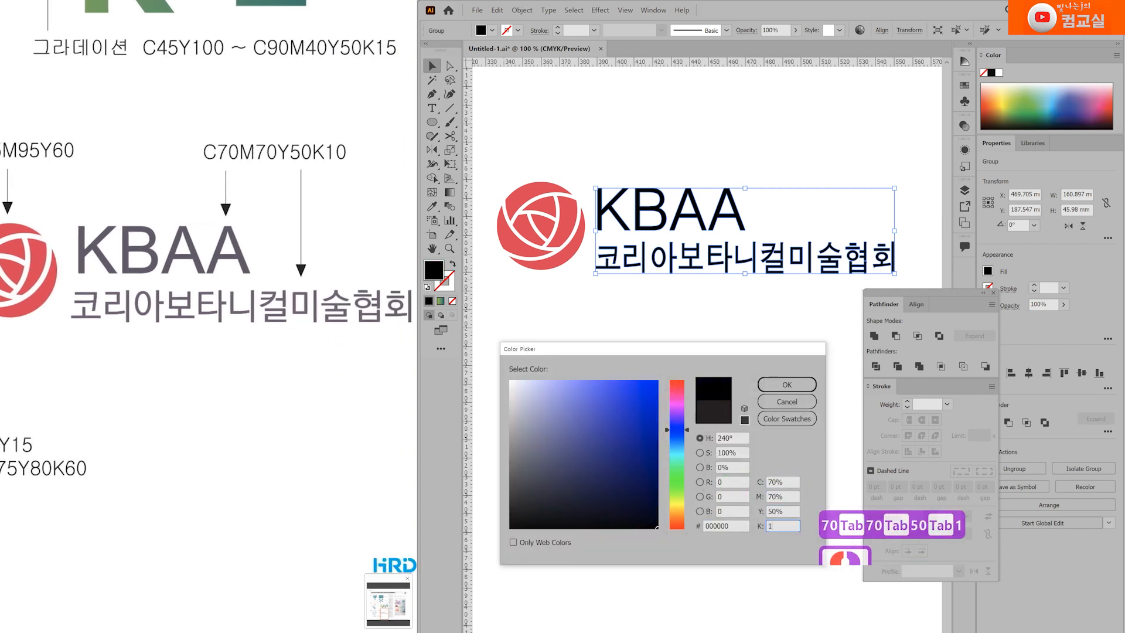
pyautogui.write('10')
pyautogui.press('Return')
pyautogui.click(573, 311)
# Copy the complete KBAA logo, including the red symbol and both lines of lettering
pyautogui.moveTo(498, 153); pyautogui.dragTo(695, 300)
pyautogui.scroll(-2, 611, 285)
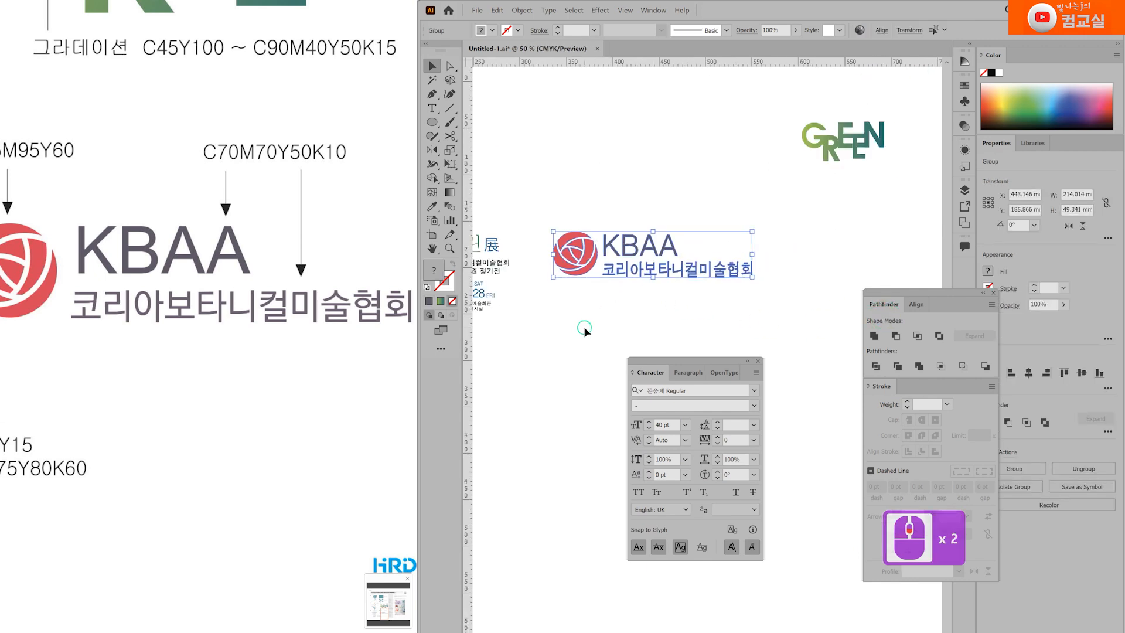
pyautogui.click(542, 334)
pyautogui.moveTo(543, 334); pyautogui.dragTo(694, 314)
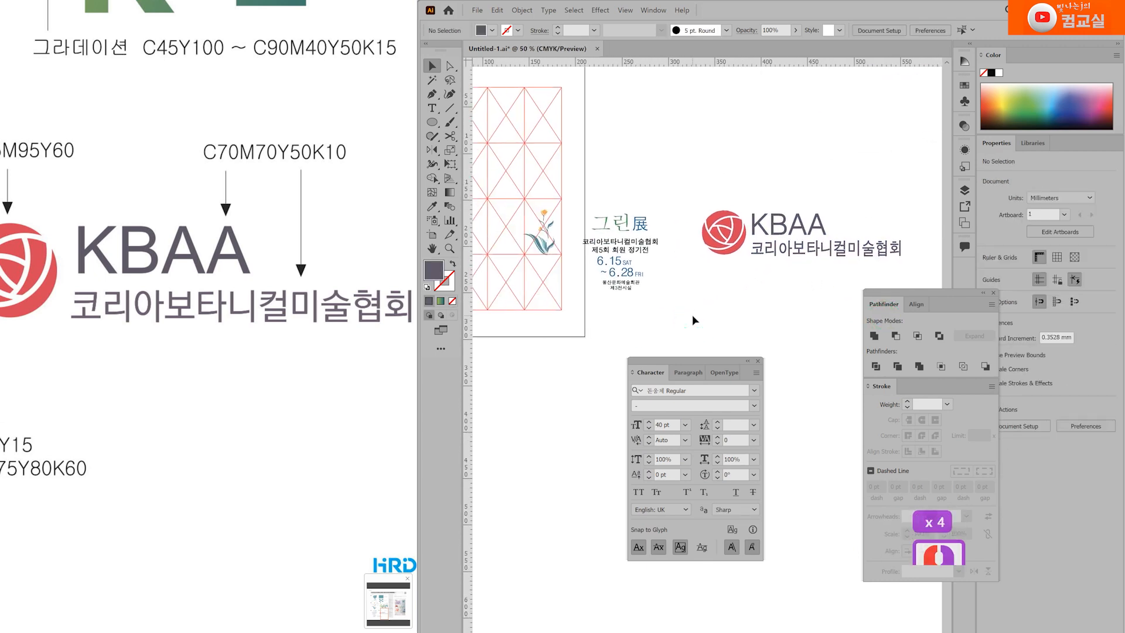
pyautogui.moveTo(680, 187); pyautogui.dragTo(960, 291)
pyautogui.hotkey('ctrl', 'c')
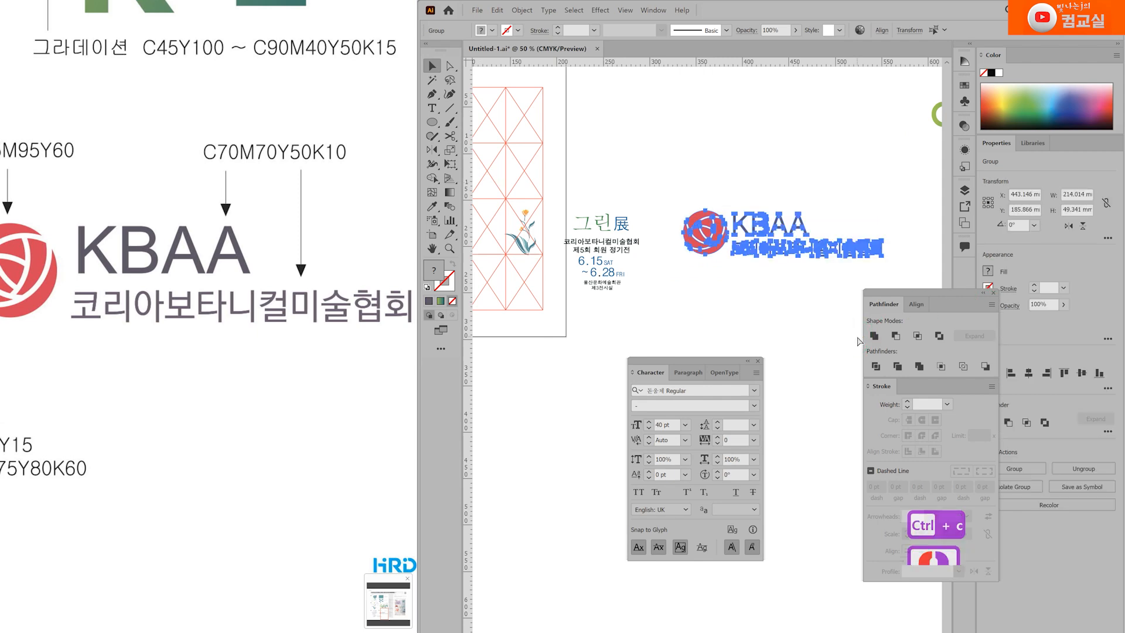
pyautogui.click(837, 325)
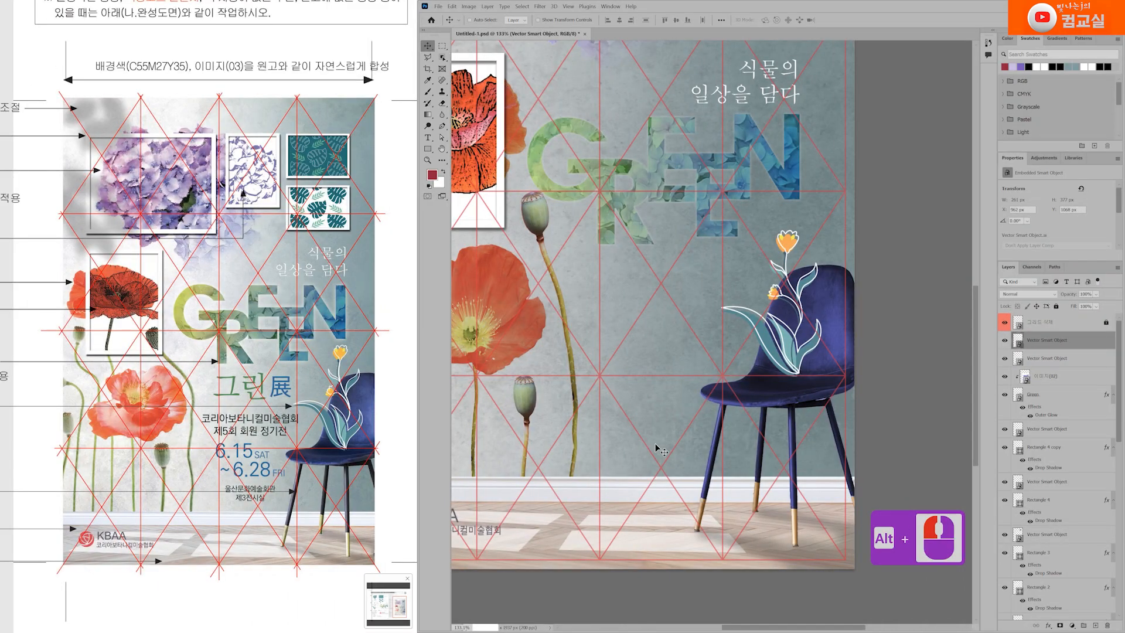
# Paste the 그린展 exhibition text block into the poster as a smart object and place it beneath the GREEN lettering
pyautogui.hotkey('ctrl', 'v')
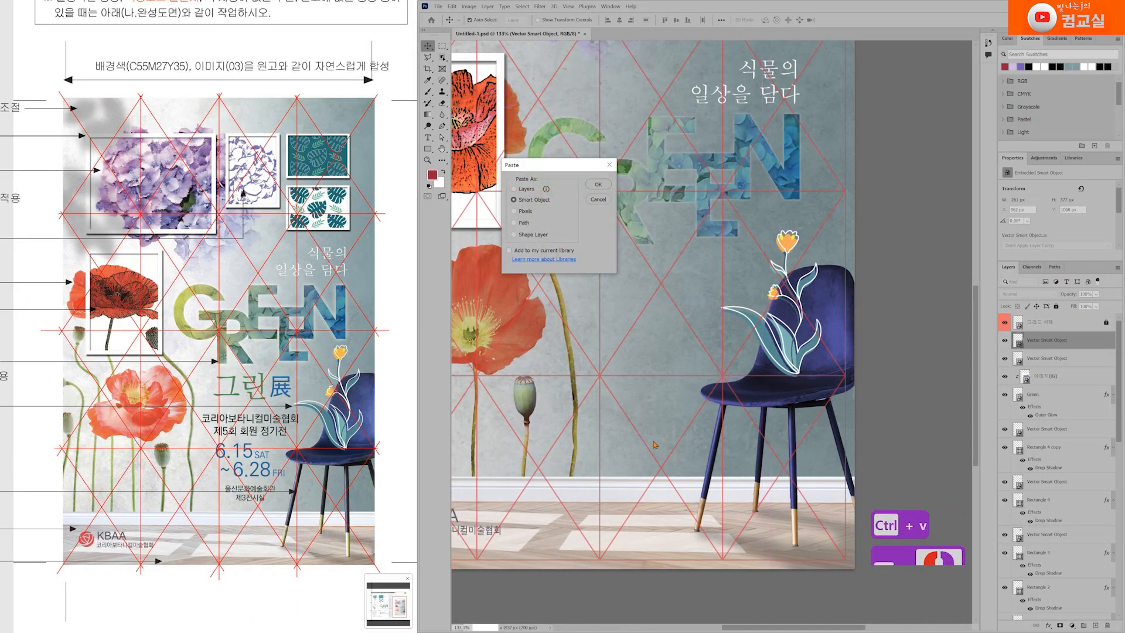
pyautogui.click(591, 199)
pyautogui.click(655, 335)
pyautogui.moveTo(687, 298); pyautogui.dragTo(682, 350)
pyautogui.press('Return')
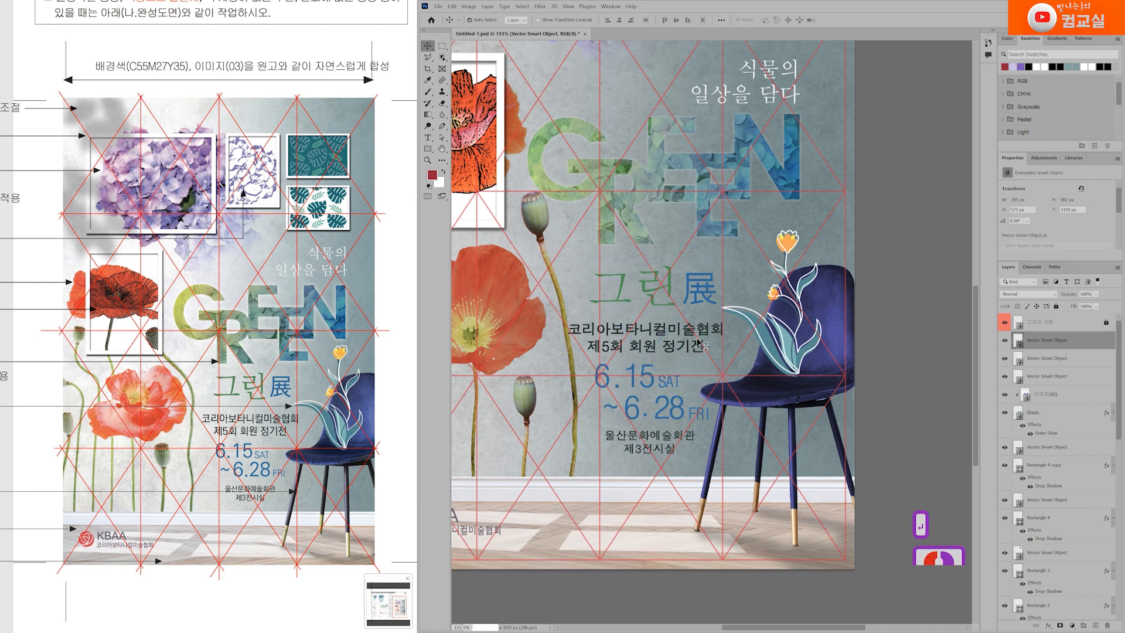
# Nudge the 그린展 exhibition text block 6 px up and 5 px to the right
pyautogui.hotkey('ctrl', 'Up')
pyautogui.hotkey('ctrl', 'Up')
pyautogui.hotkey('ctrl', 'Up')
pyautogui.hotkey('ctrl', 'Up')
pyautogui.hotkey('ctrl', 'Up')
pyautogui.hotkey('ctrl', 'Up')
pyautogui.hotkey('ctrl', 'Right')
pyautogui.hotkey('ctrl', 'Right')
pyautogui.hotkey('ctrl', 'Right')
pyautogui.hotkey('ctrl', 'Right')
pyautogui.hotkey('ctrl', 'Right')
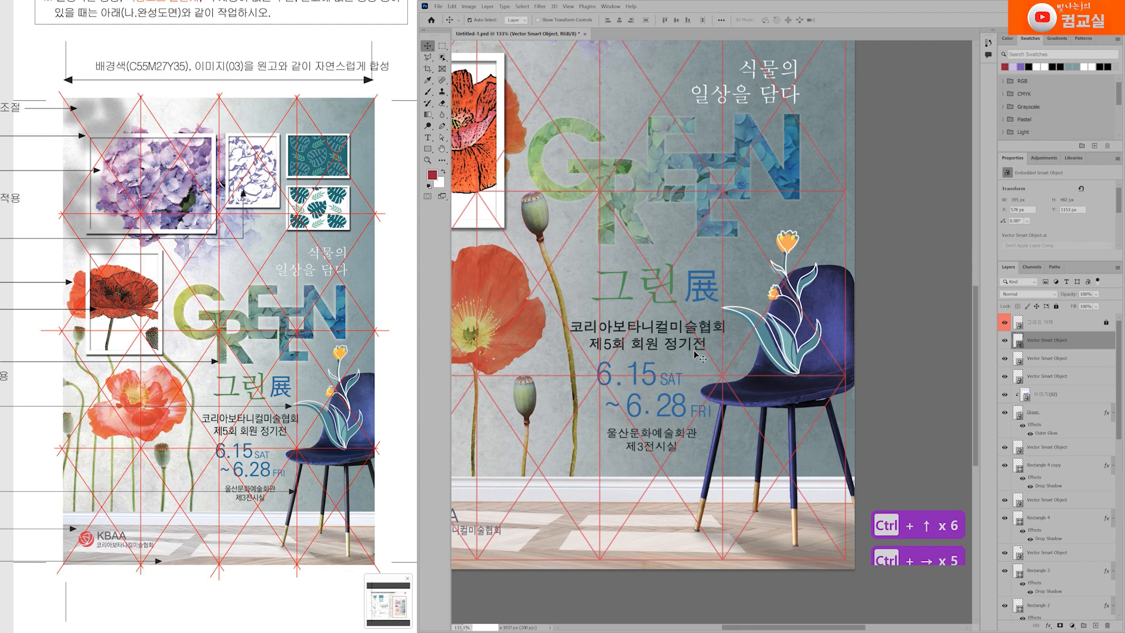
pyautogui.moveTo(663, 412); pyautogui.dragTo(643, 240)
pyautogui.scroll(-5, 643, 240)
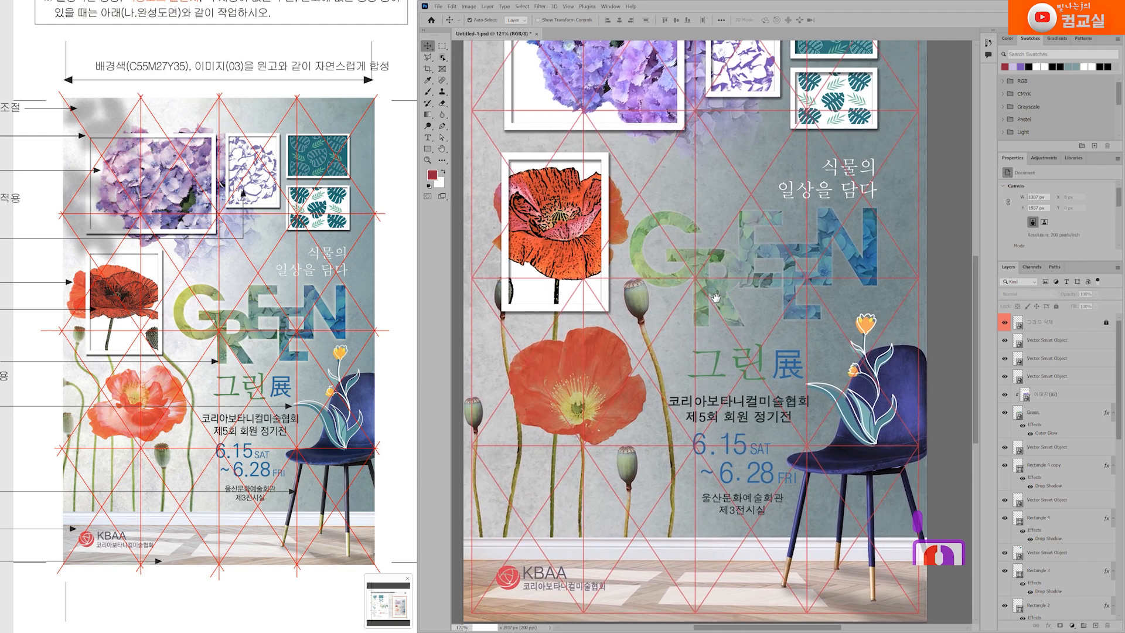
# Hide the grid overlay and compare the poster with the reference drawing and its notes on image 05
pyautogui.scroll(5, 737, 194)
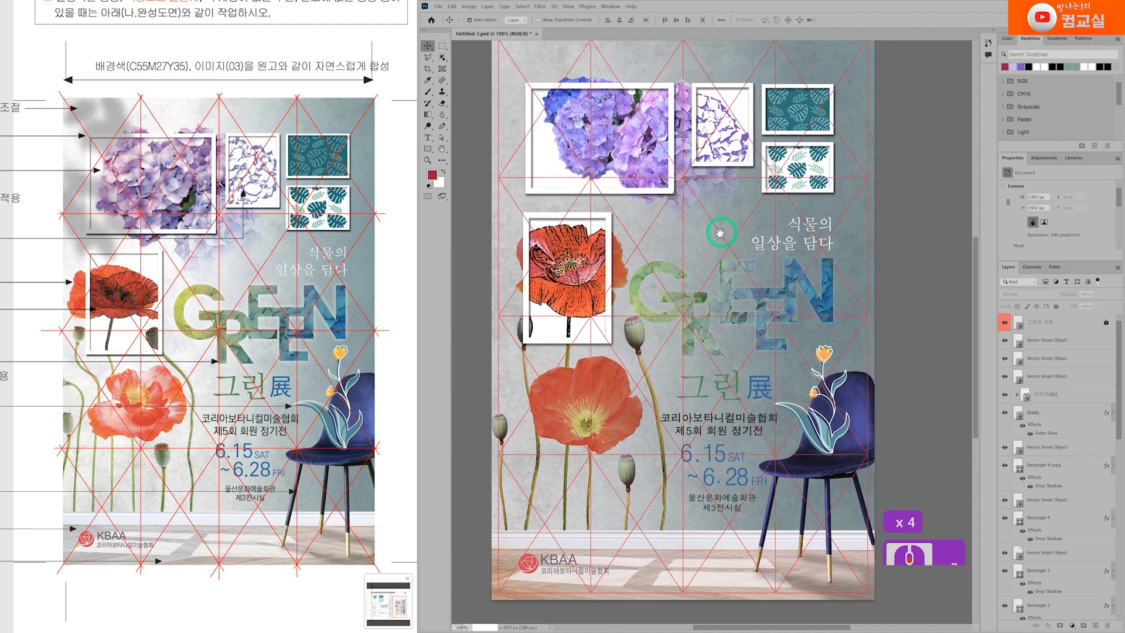
pyautogui.scroll(4, 714, 238)
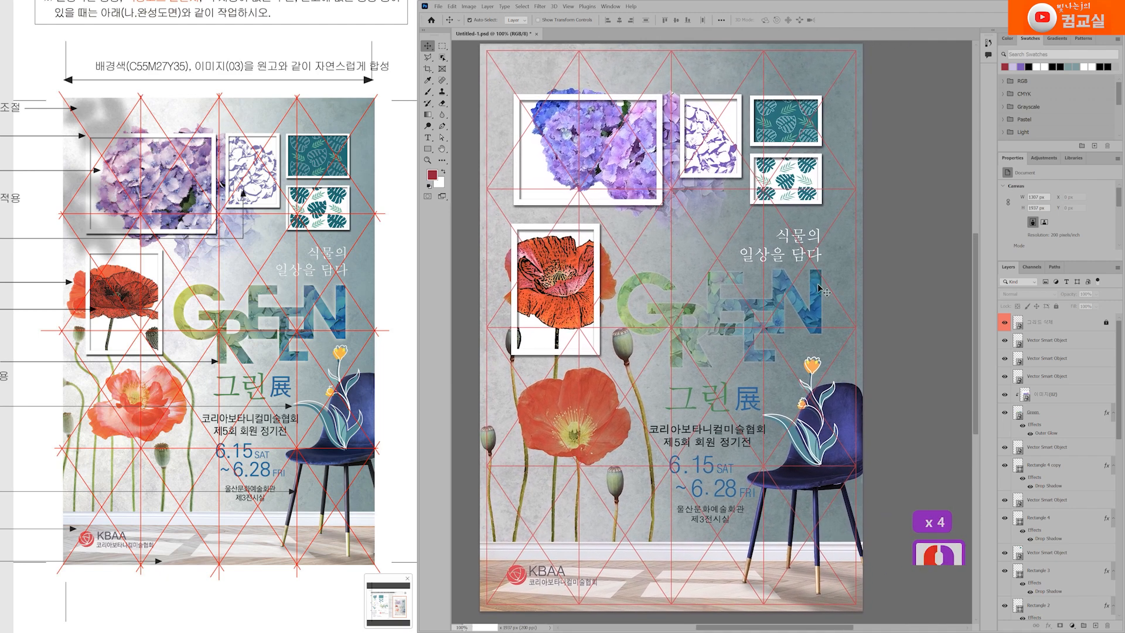
pyautogui.click(1004, 323)
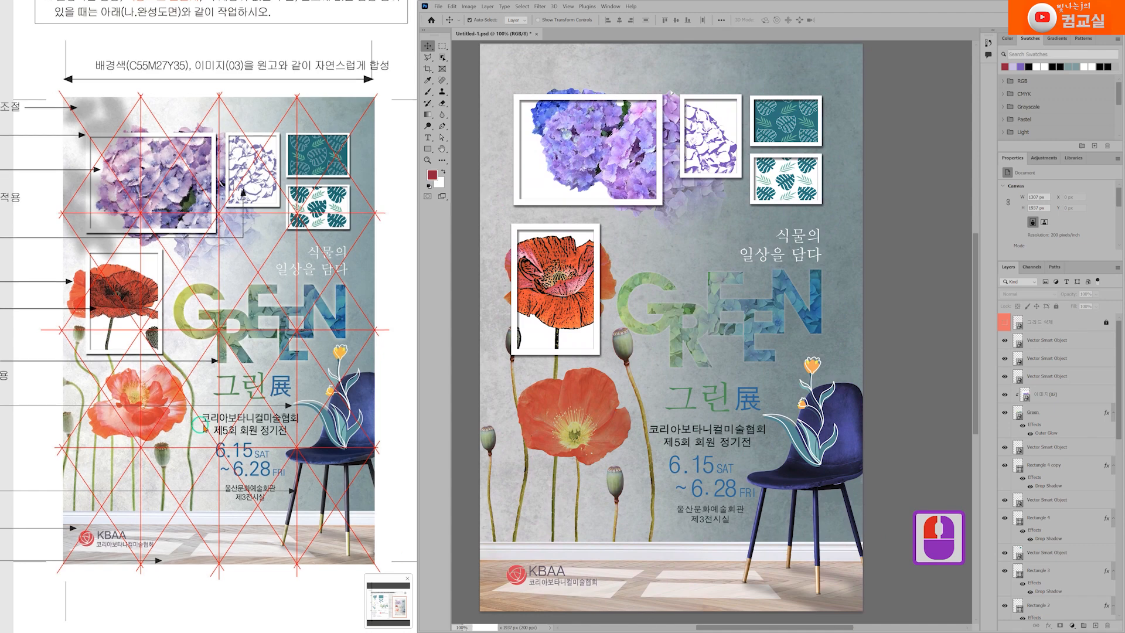
pyautogui.scroll(-2, 223, 433)
pyautogui.scroll(-2, 203, 432)
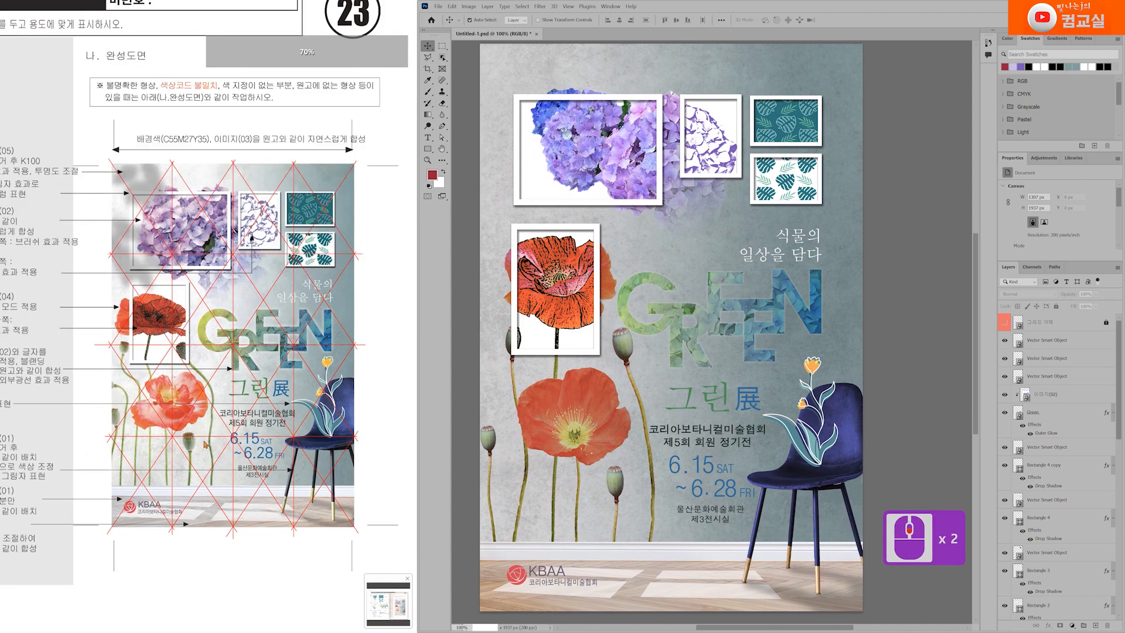
pyautogui.scroll(1, 272, 371)
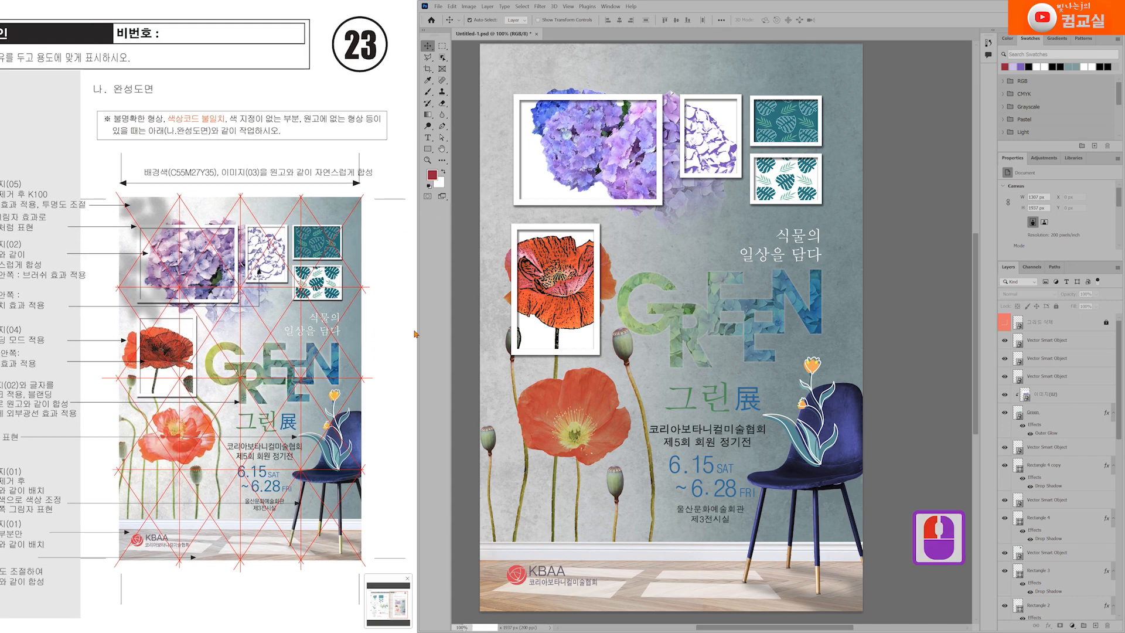
pyautogui.hscroll(-2, 164, 252)
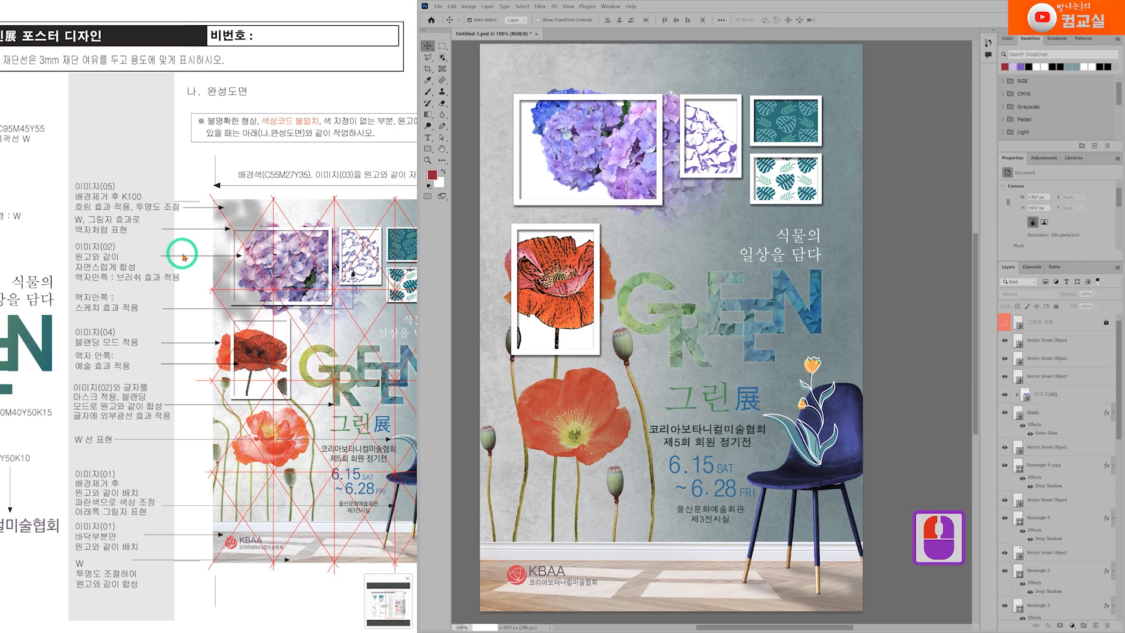
pyautogui.scroll(3, 184, 217)
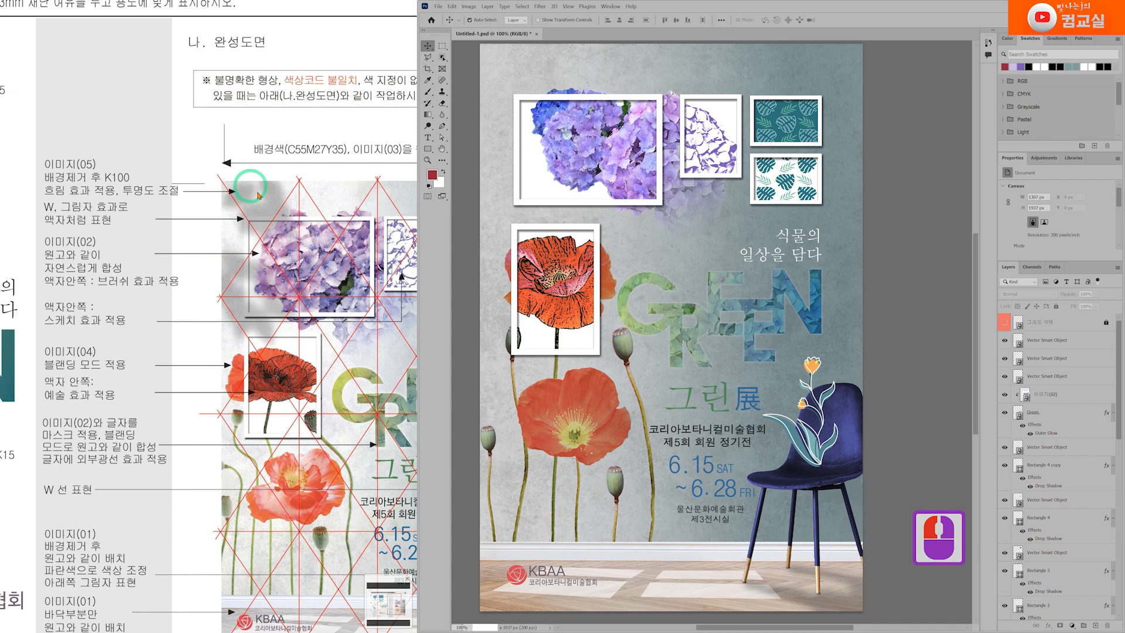
pyautogui.scroll(-1, 234, 211)
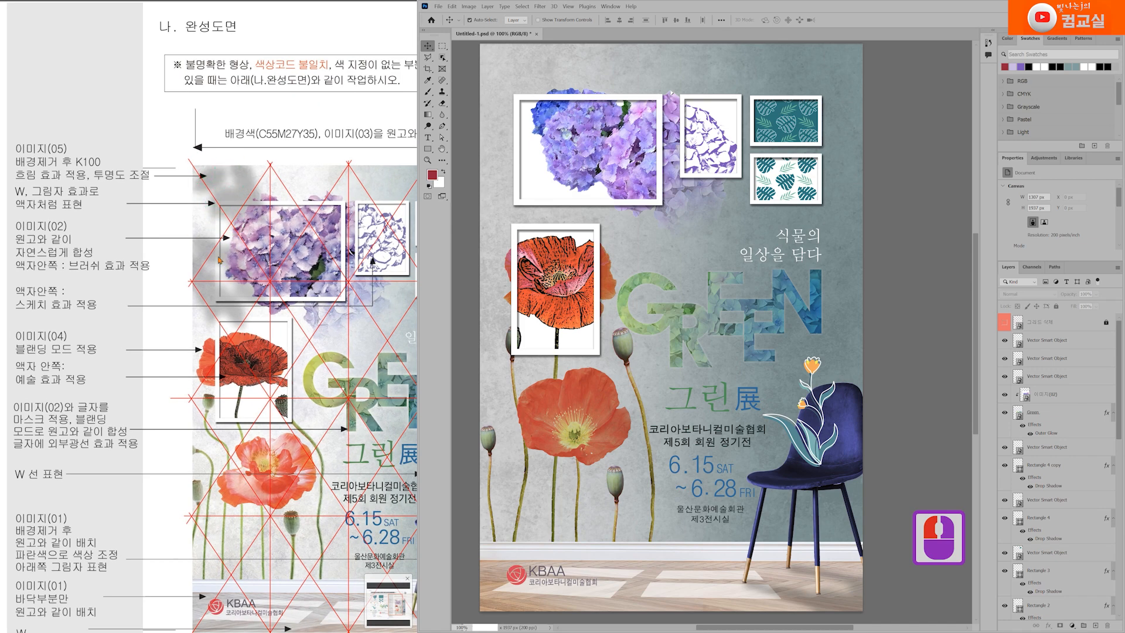
# Show the grid overlay again, make the topmost vector smart object the active layer, and open 이미지(05).jpg in an enlarged floating window
pyautogui.click(1072, 341)
pyautogui.click(1005, 323)
pyautogui.hotkey('alt', 'Tab')
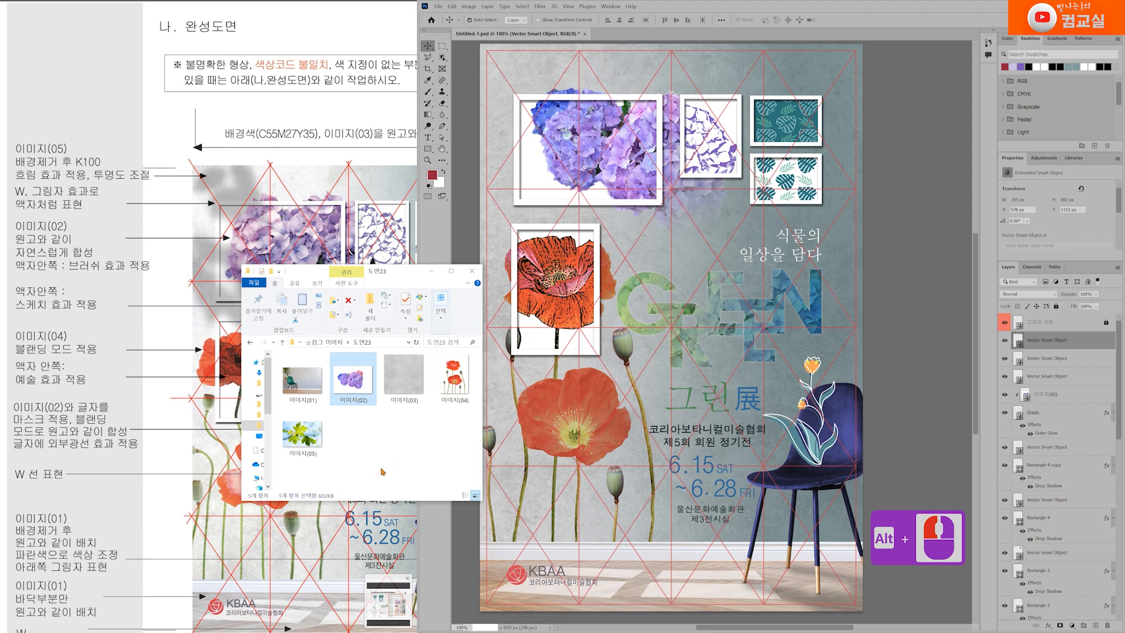
pyautogui.doubleClick(310, 446)
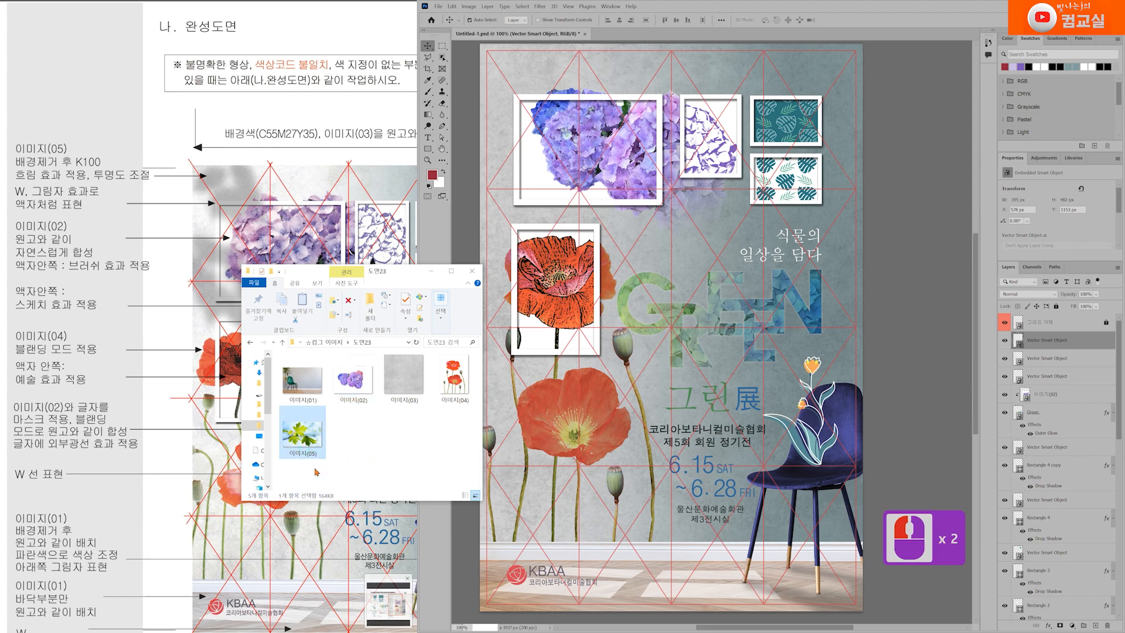
pyautogui.click(903, 15)
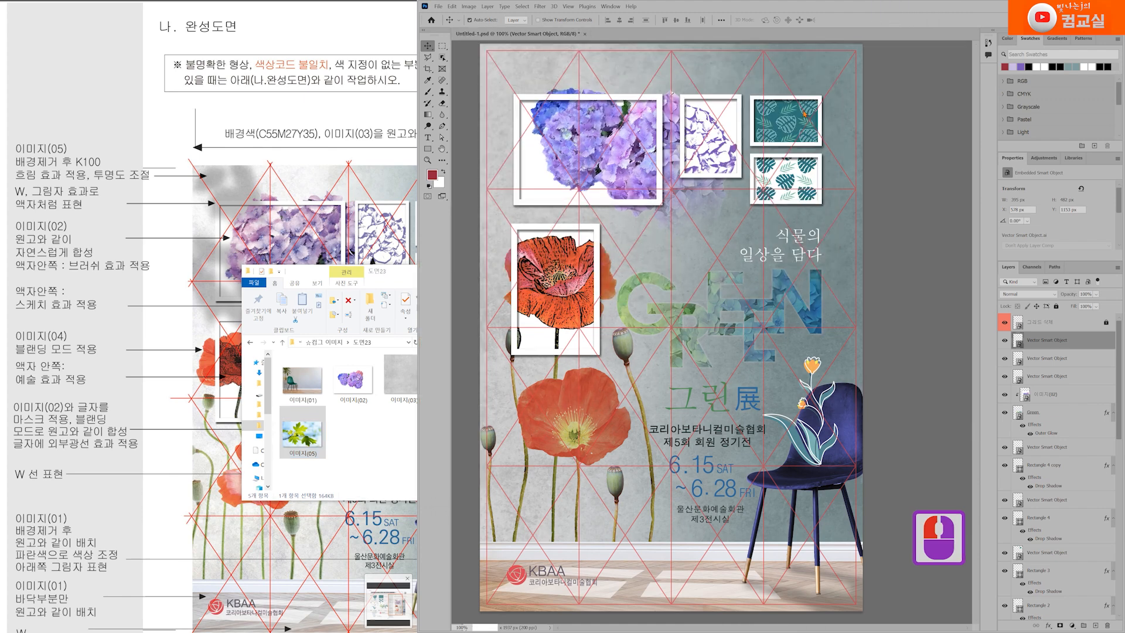
pyautogui.doubleClick(676, 52)
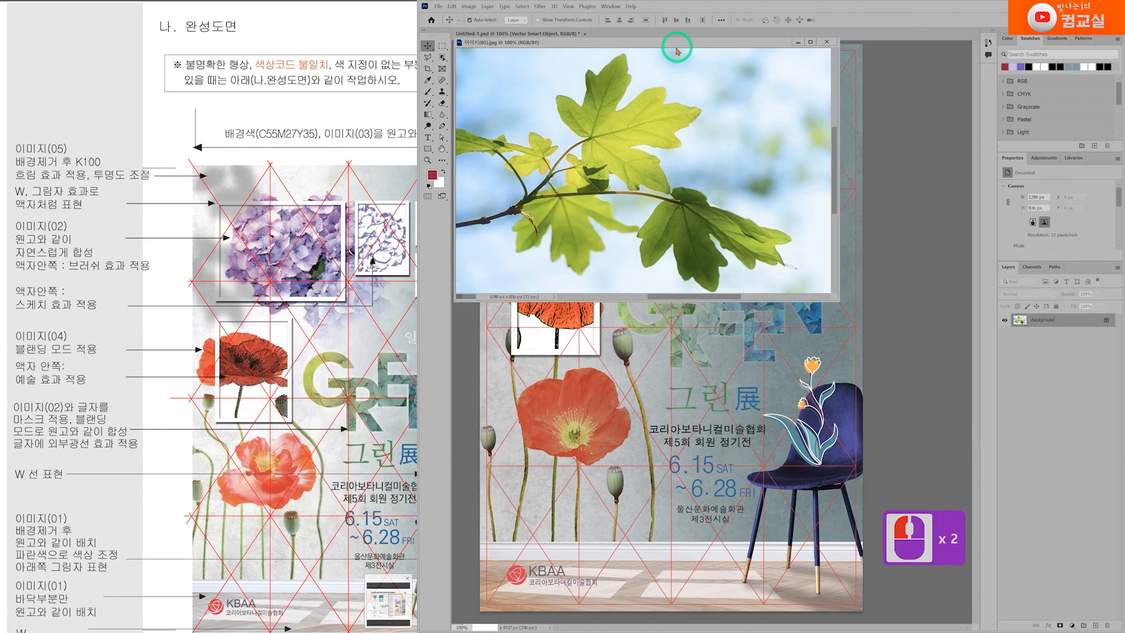
pyautogui.moveTo(677, 43); pyautogui.dragTo(613, 160)
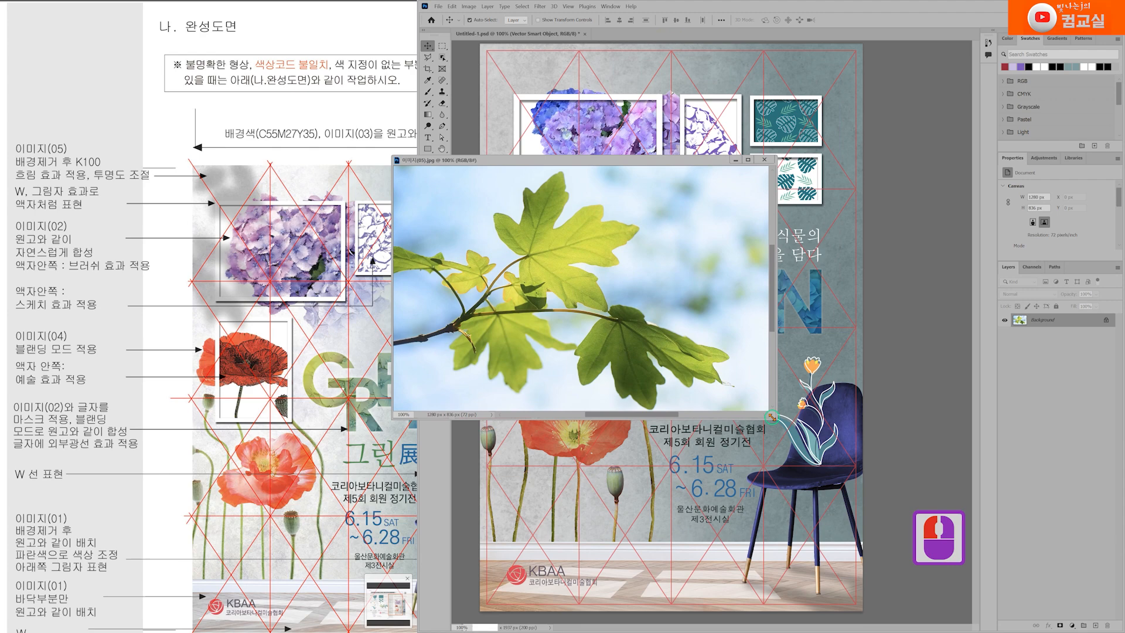
pyautogui.moveTo(773, 417); pyautogui.dragTo(810, 460)
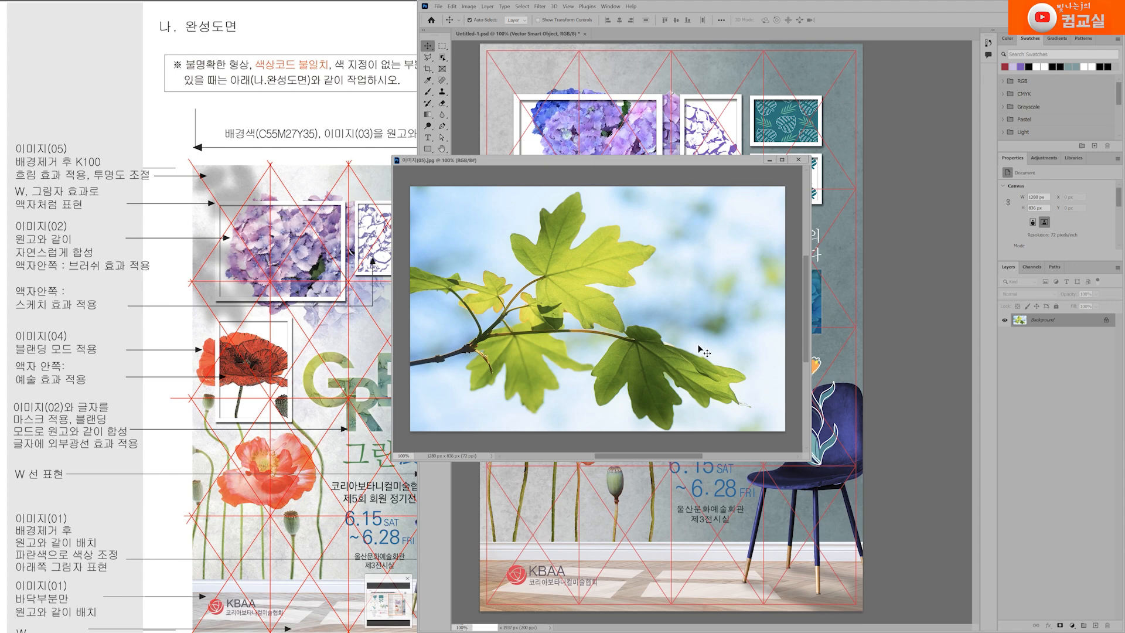
# Select the leaf branch in 이미지(05) with the Object Selection tool, move it into the poster, and close the source image
pyautogui.click(443, 57)
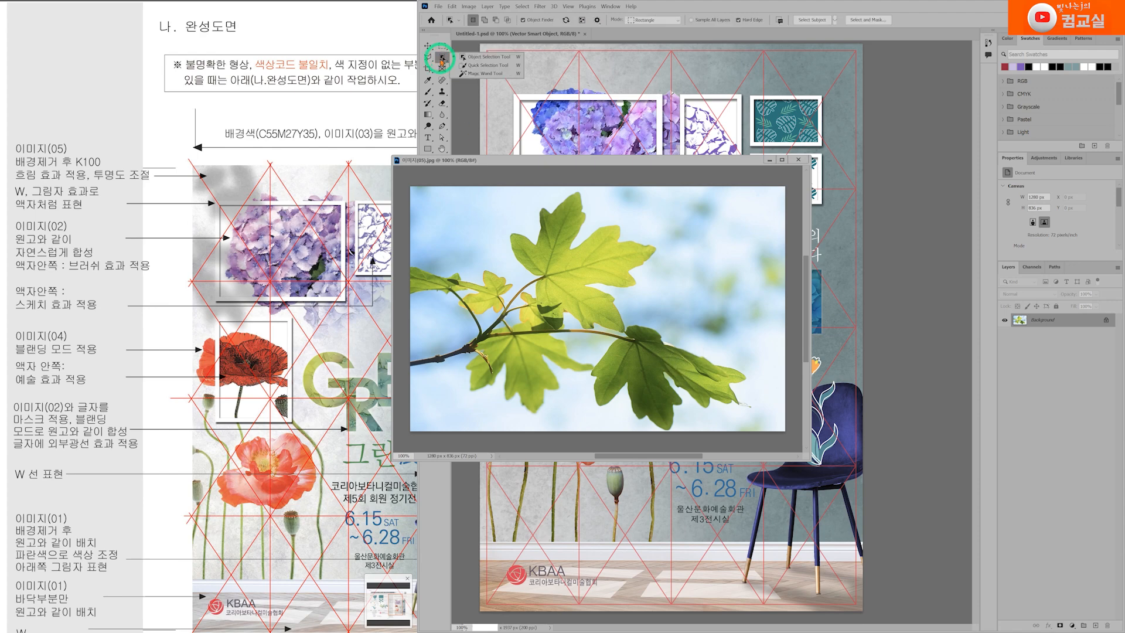
pyautogui.moveTo(410, 189); pyautogui.dragTo(770, 435)
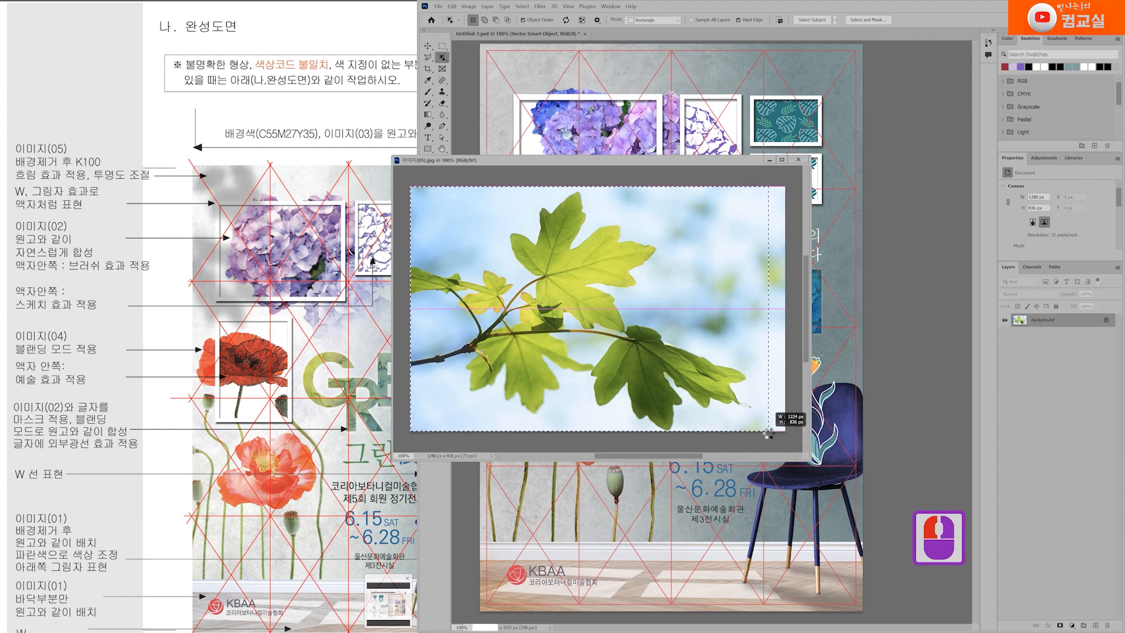
pyautogui.moveTo(768, 435); pyautogui.dragTo(768, 435)
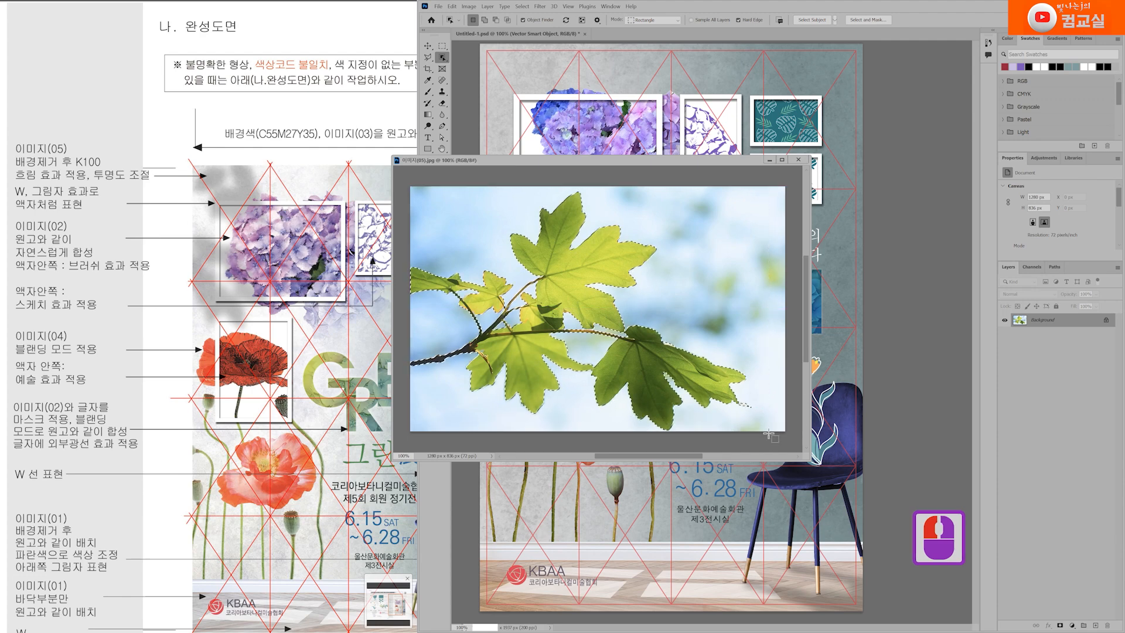
pyautogui.moveTo(599, 359); pyautogui.dragTo(679, 121)
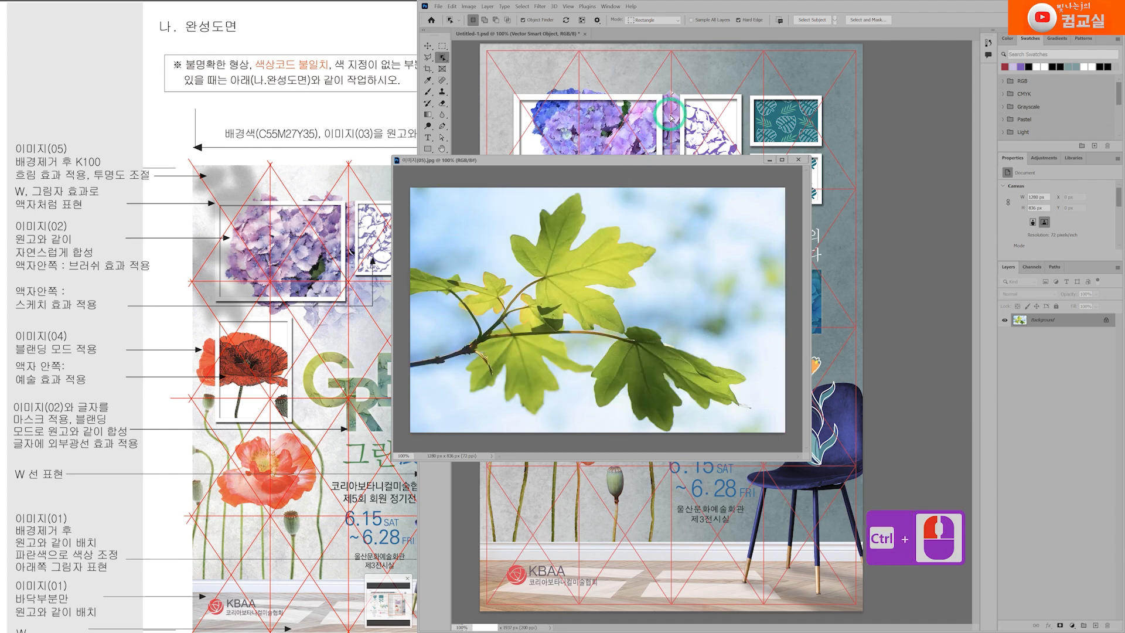
pyautogui.click(799, 160)
# Free-transform the leaf branch to about 55% scale, flip and rotate it, and move it to the poster's upper-left corner
pyautogui.hotkey('ctrl', 't')
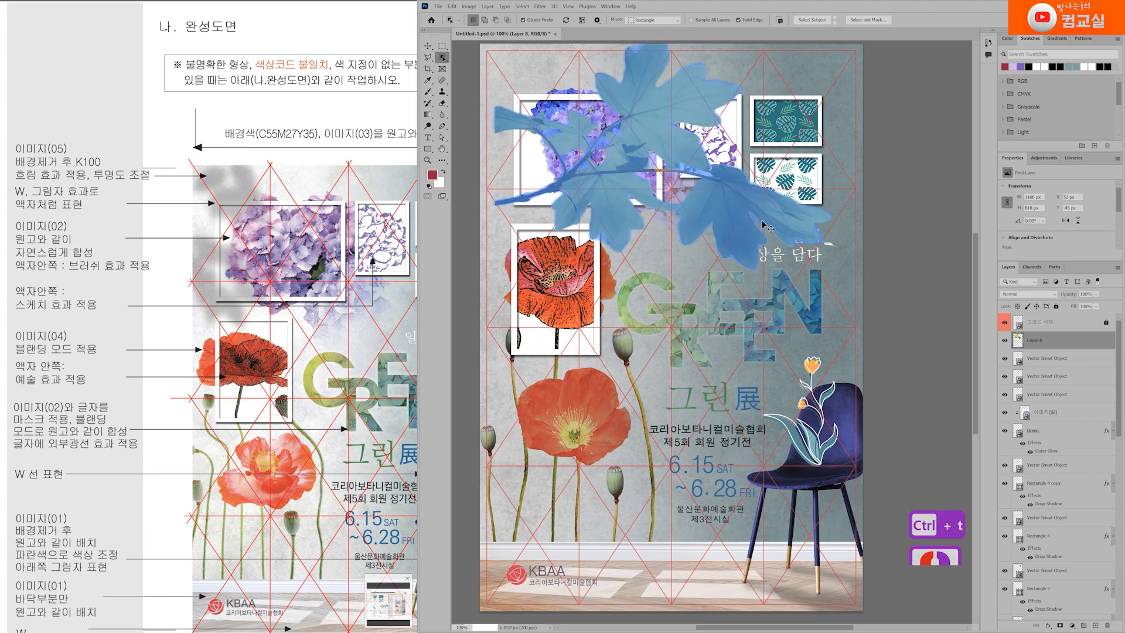
pyautogui.moveTo(840, 154); pyautogui.dragTo(682, 154)
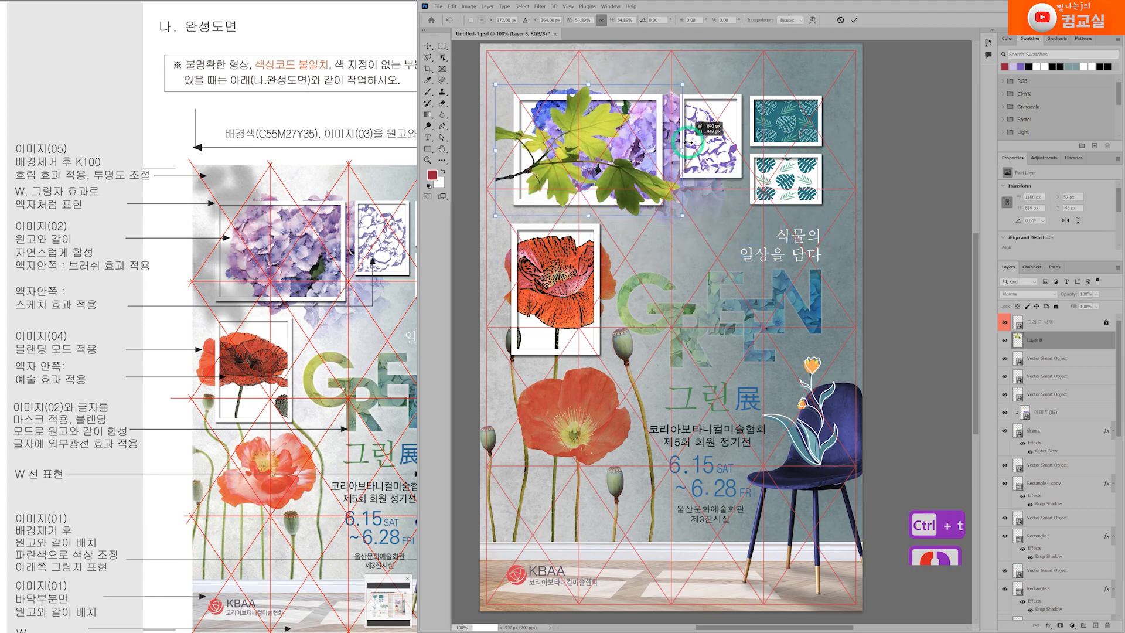
pyautogui.moveTo(687, 97); pyautogui.dragTo(682, 185)
pyautogui.rightClick(602, 148)
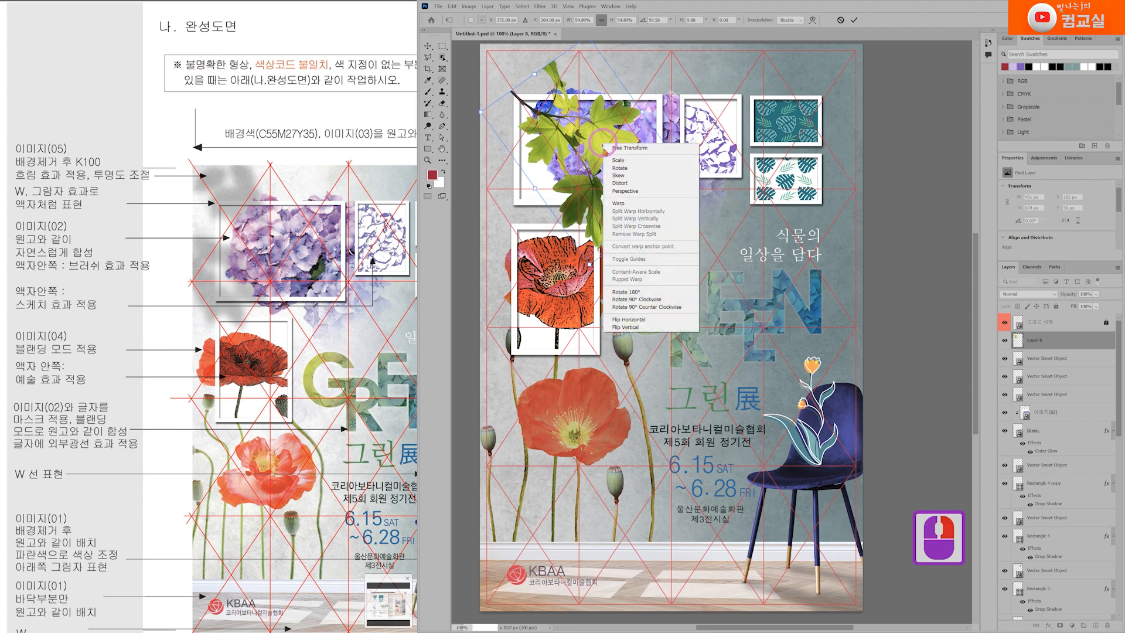
pyautogui.click(645, 324)
pyautogui.moveTo(700, 103); pyautogui.dragTo(527, 33)
pyautogui.moveTo(621, 170); pyautogui.dragTo(649, 165)
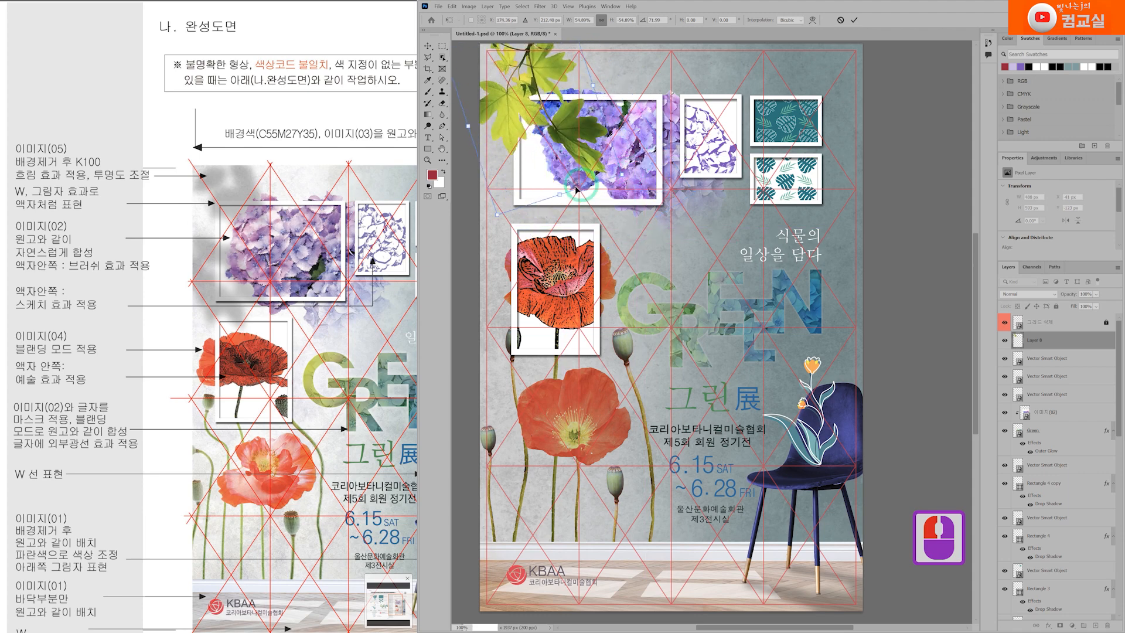
# Flip the leaf branch horizontally, rescale it to about 60%, and rotate it to hang from the poster's upper-left corner as in the reference
pyautogui.moveTo(239, 321); pyautogui.dragTo(223, 319)
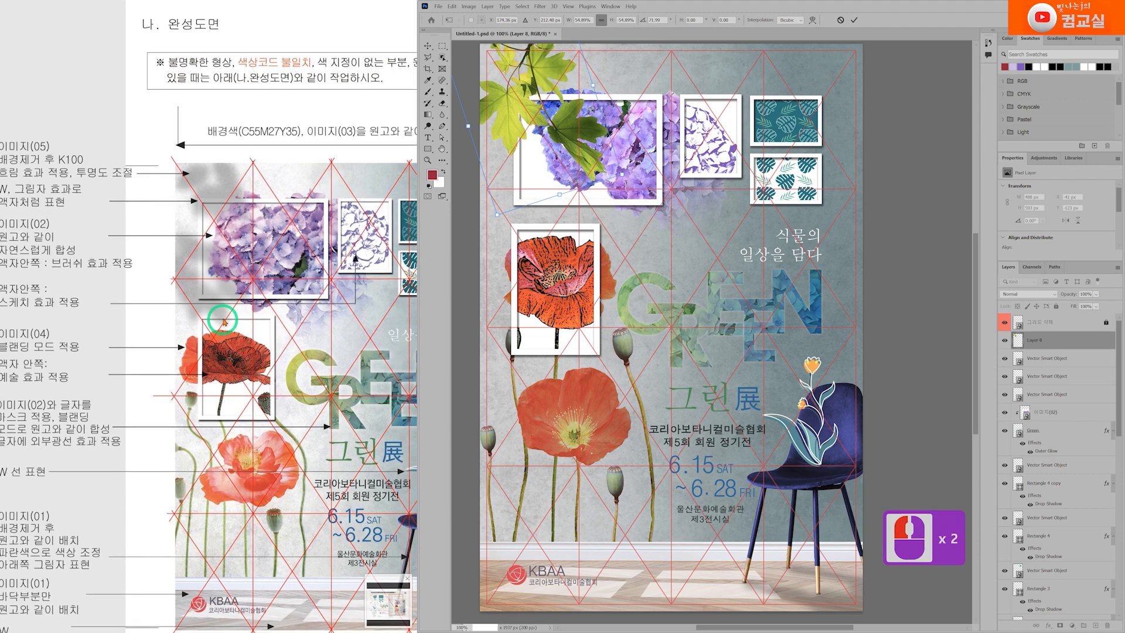
pyautogui.moveTo(561, 193); pyautogui.dragTo(579, 226)
pyautogui.moveTo(597, 149); pyautogui.dragTo(590, 169)
pyautogui.rightClick(591, 171)
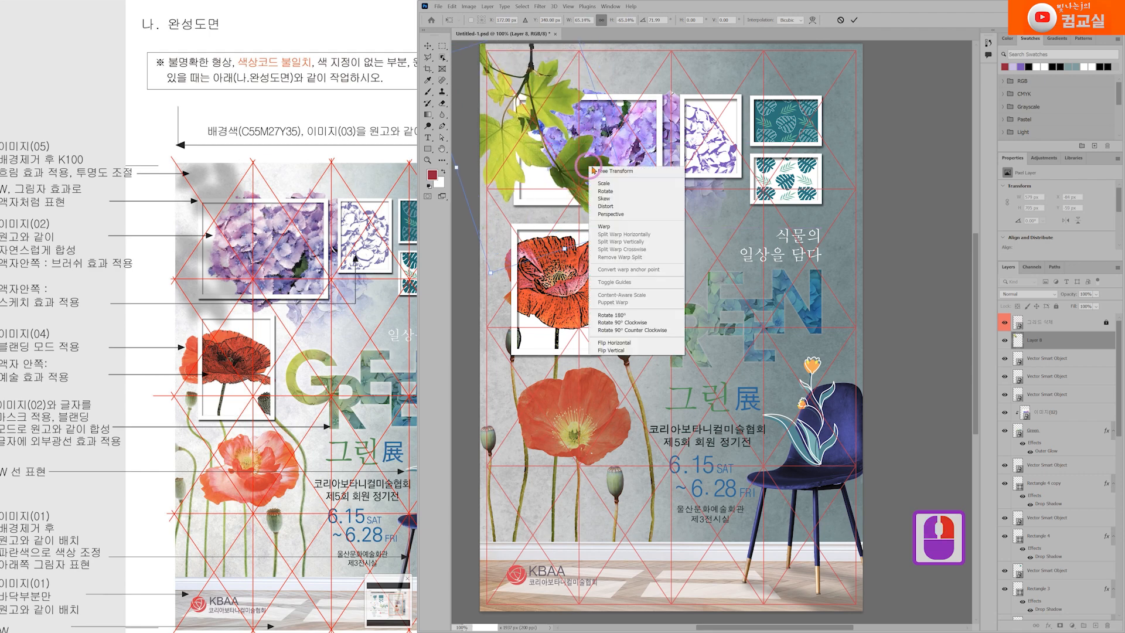
pyautogui.click(627, 342)
pyautogui.moveTo(627, 76); pyautogui.dragTo(529, 40)
pyautogui.moveTo(550, 133); pyautogui.dragTo(566, 121)
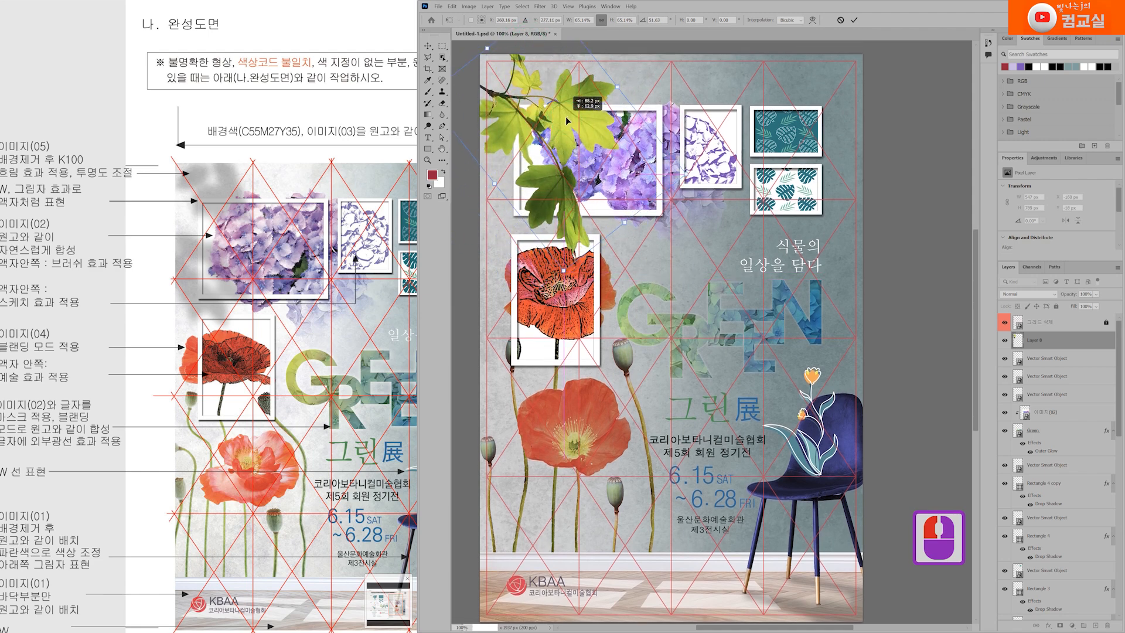
pyautogui.moveTo(567, 121); pyautogui.dragTo(565, 121)
pyautogui.moveTo(687, 172); pyautogui.dragTo(676, 205)
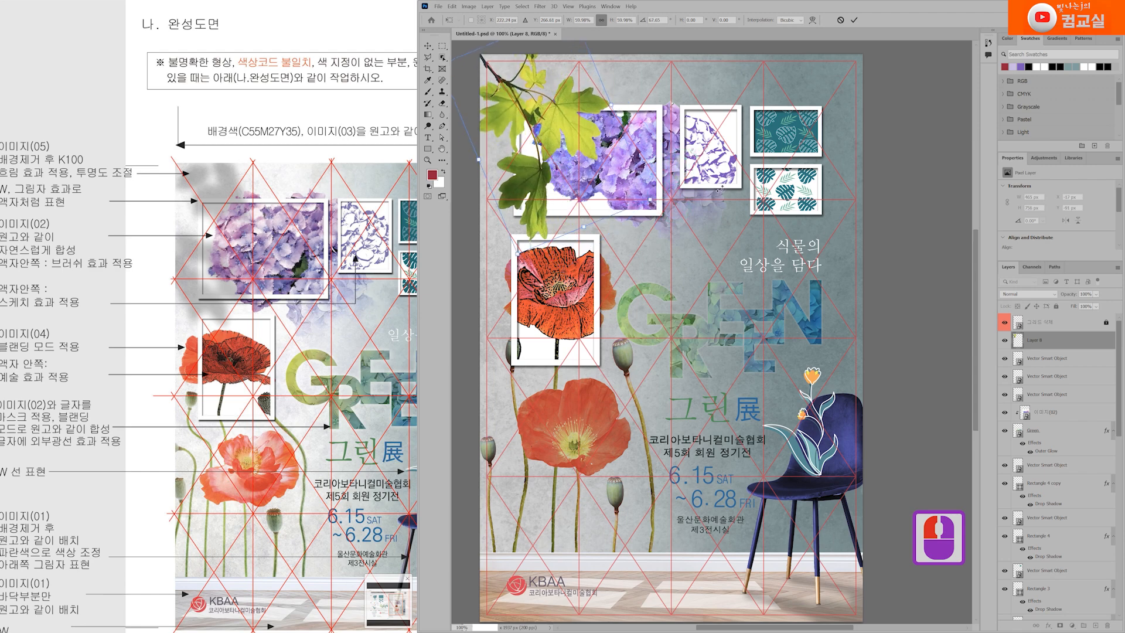
pyautogui.press('Return')
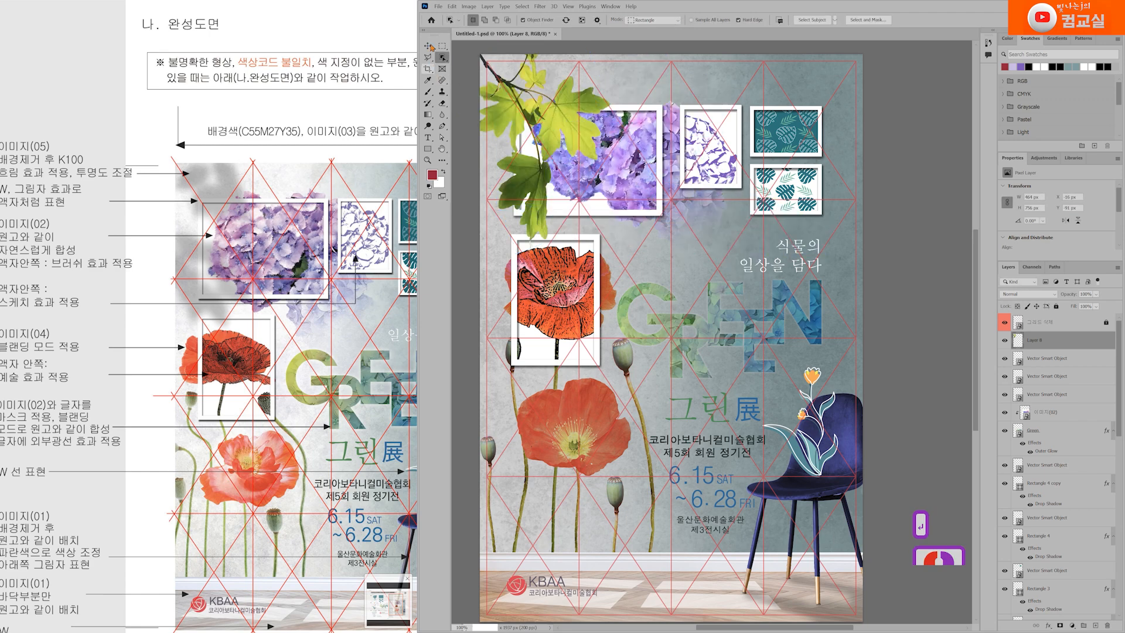
# Add a Color Overlay effect to the leaf branch layer, following the reference note for image 05
pyautogui.click(431, 46)
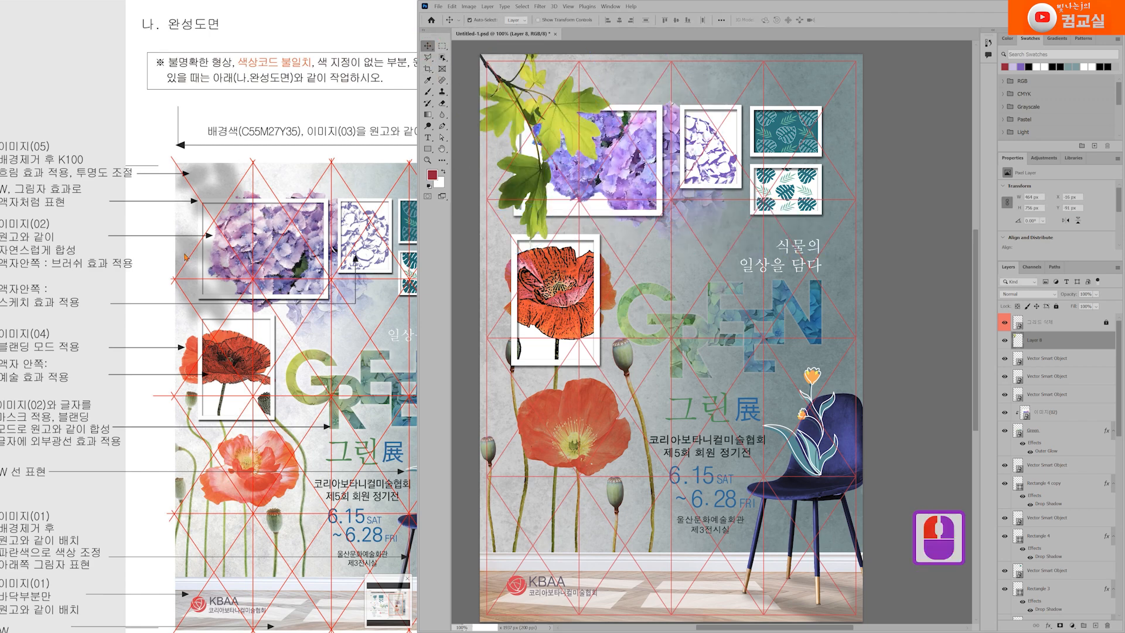
pyautogui.moveTo(185, 256); pyautogui.dragTo(201, 243)
pyautogui.doubleClick(110, 161)
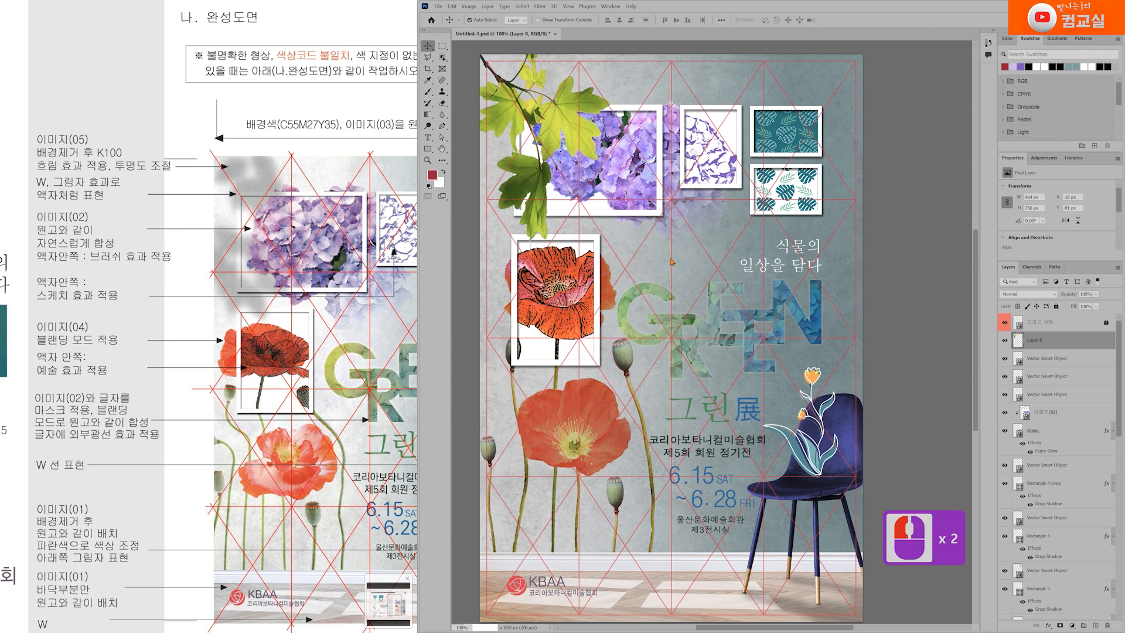
pyautogui.doubleClick(1090, 346)
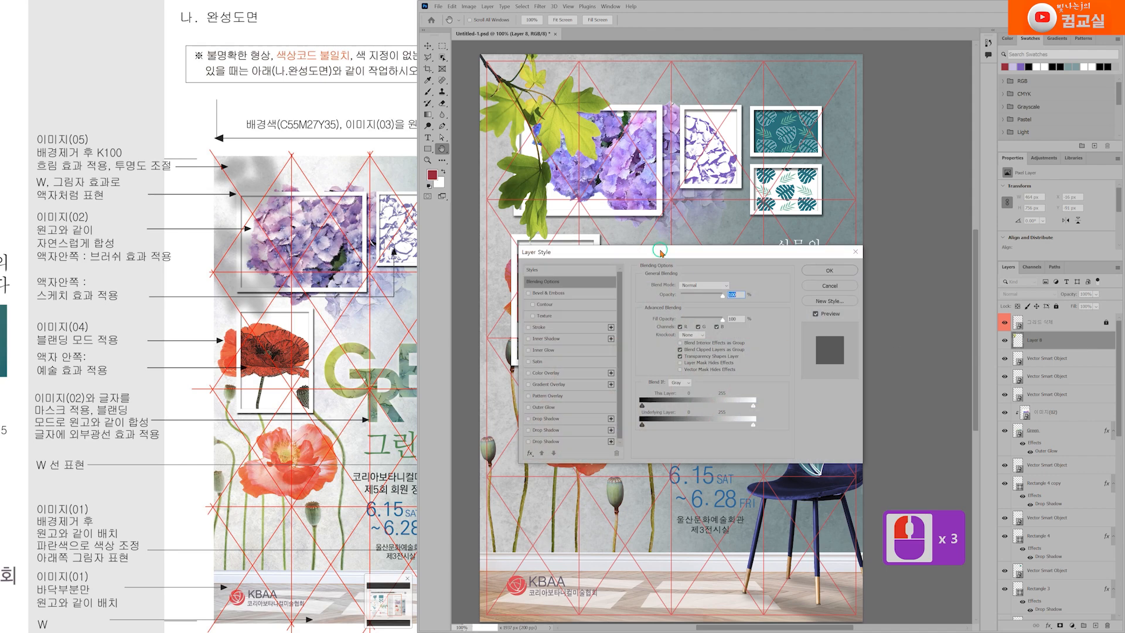
pyautogui.moveTo(661, 254); pyautogui.dragTo(688, 204)
pyautogui.doubleClick(569, 328)
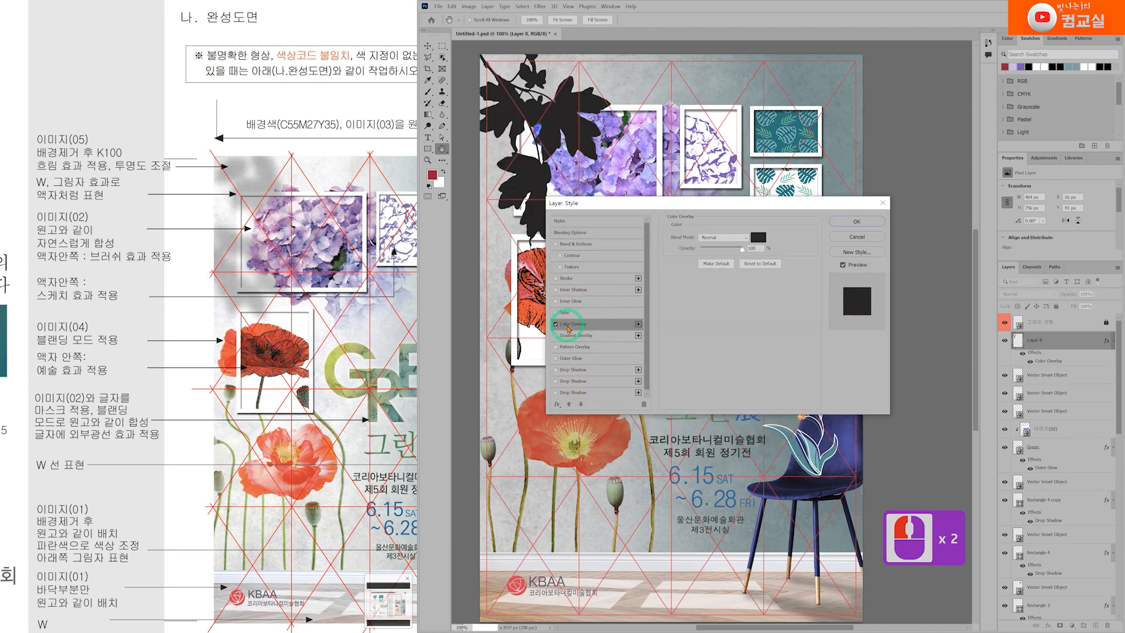
# Set the leaf branch's Color Overlay colour to C0 M0 Y0 K100
pyautogui.click(759, 237)
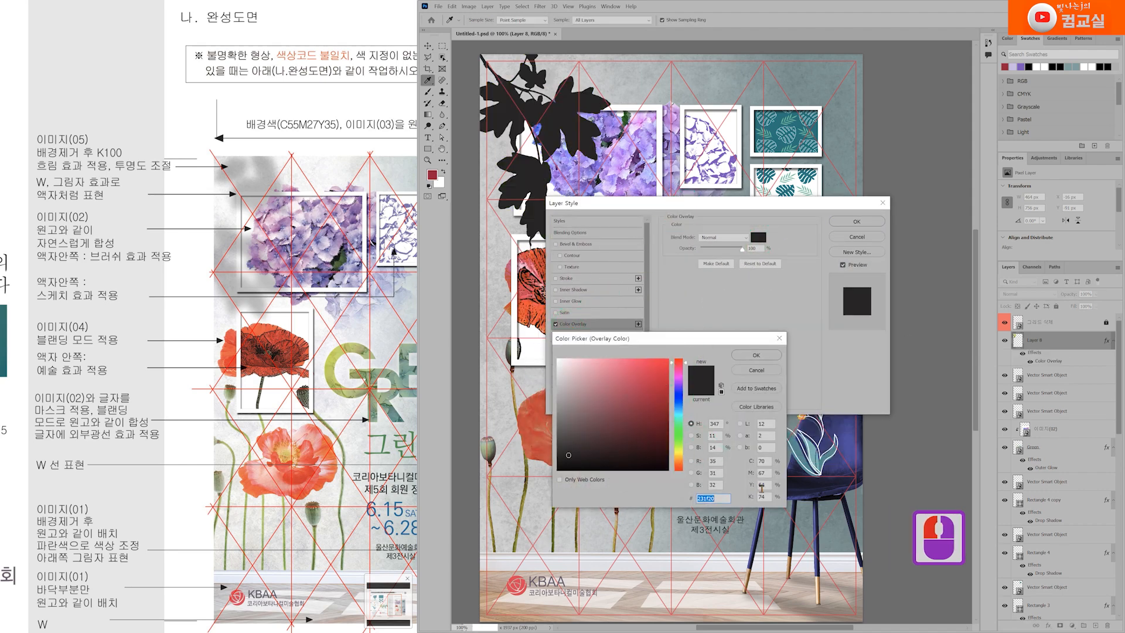
pyautogui.click(764, 461)
pyautogui.write('0')
pyautogui.press('Tab')
pyautogui.write('0')
pyautogui.press('Tab')
pyautogui.write('0')
pyautogui.press('Tab')
pyautogui.write('100')
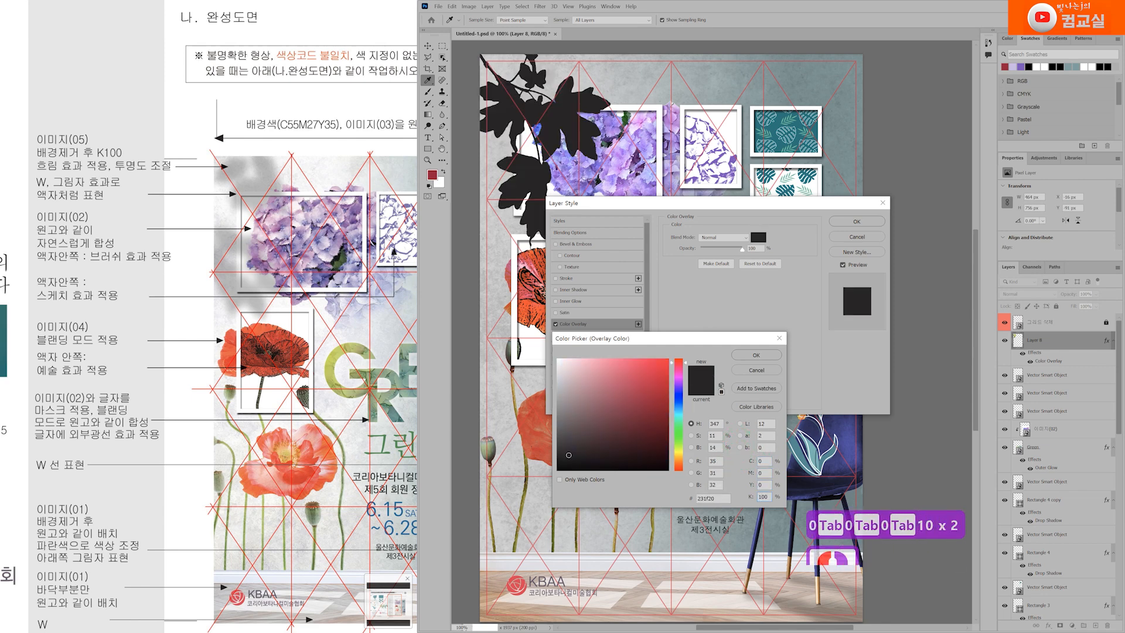
pyautogui.press('Return')
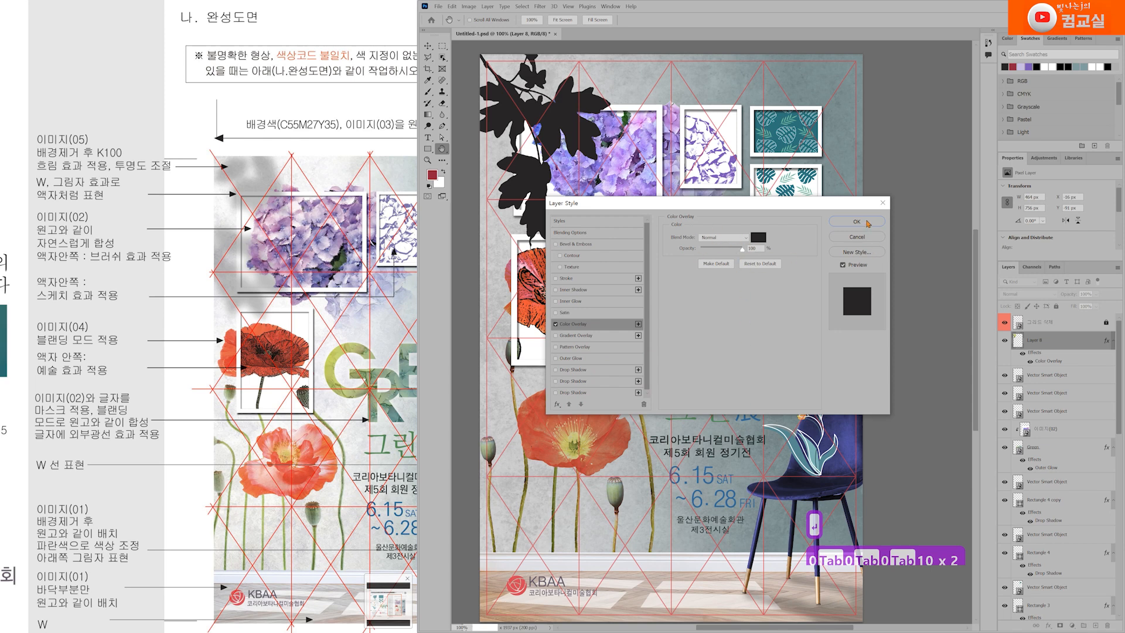
# Try a lower opacity for the Color Overlay, restore it to 100%, and apply the layer style
pyautogui.moveTo(742, 253); pyautogui.dragTo(715, 250)
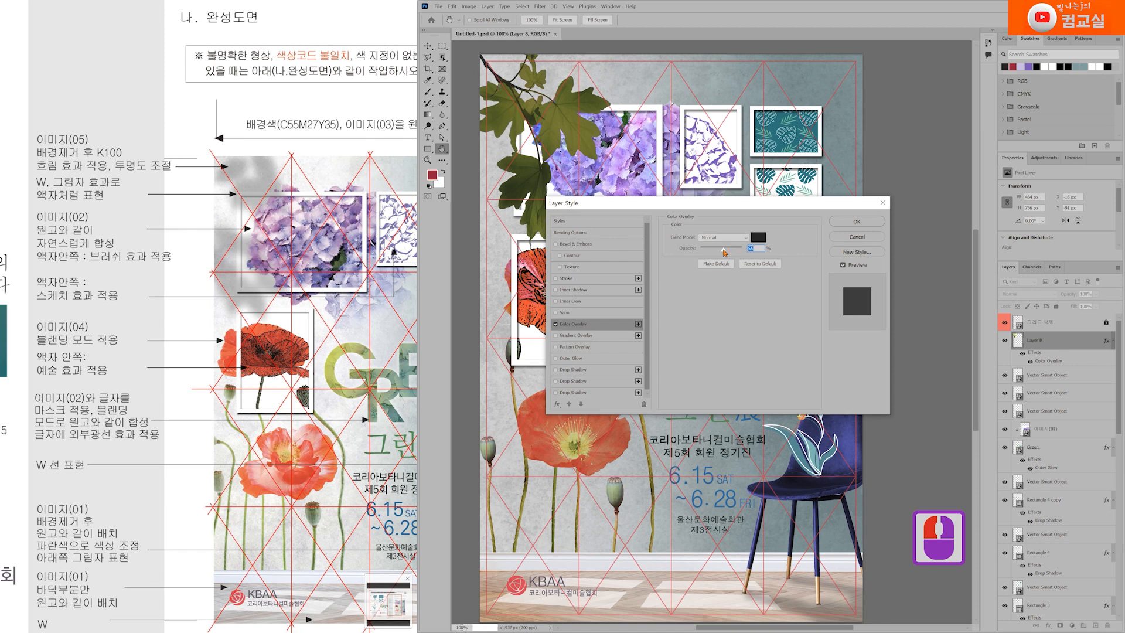
pyautogui.moveTo(725, 252); pyautogui.dragTo(785, 254)
pyautogui.click(857, 222)
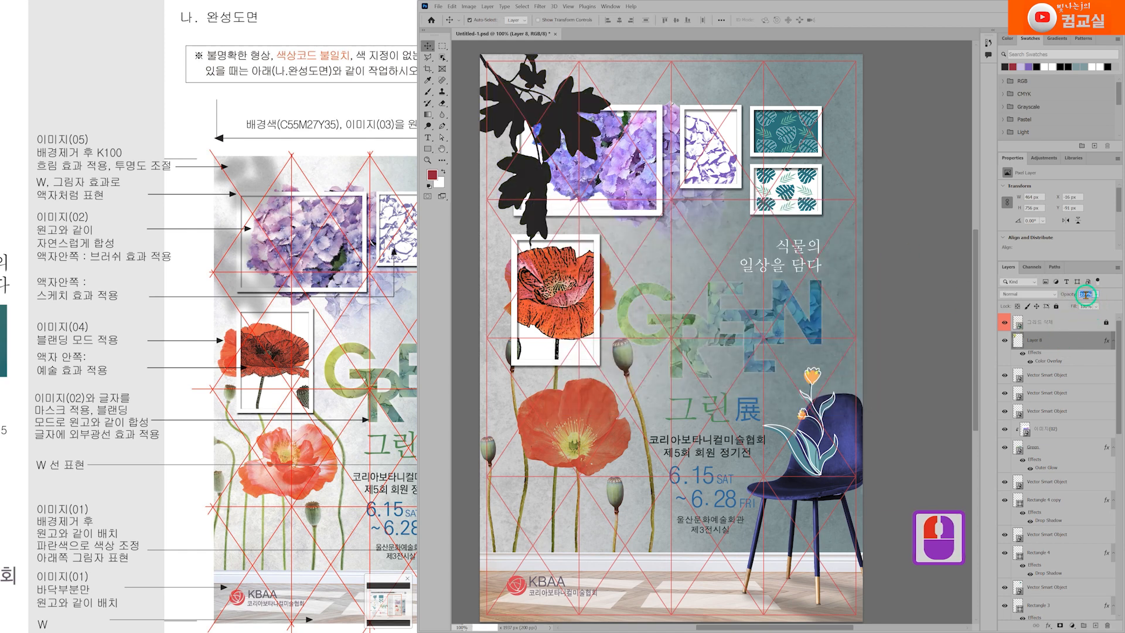
# Set the leaf branch layer's opacity to 50% and its blend mode to Multiply
pyautogui.click(1086, 294)
pyautogui.click(1104, 333)
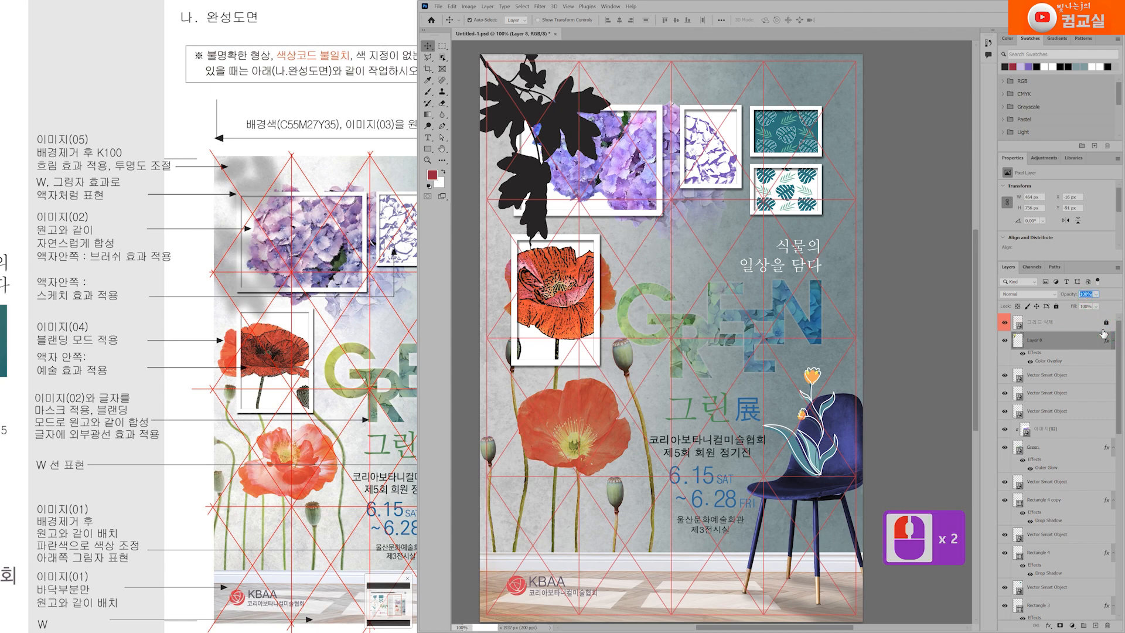
pyautogui.write('50')
pyautogui.press('Return')
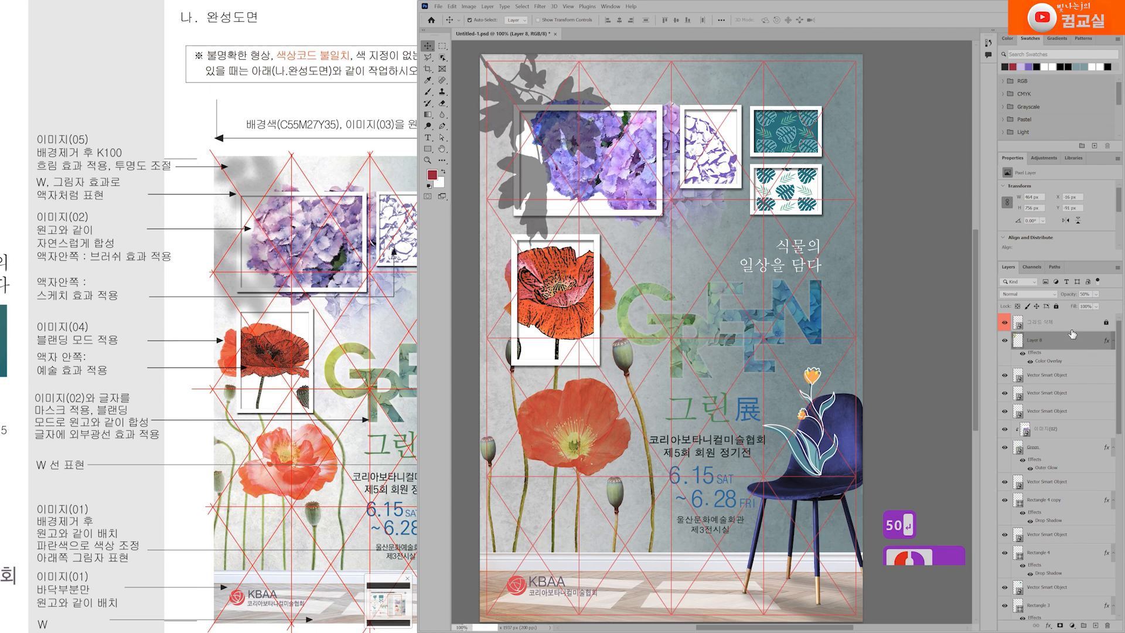
pyautogui.click(1044, 295)
pyautogui.click(1029, 324)
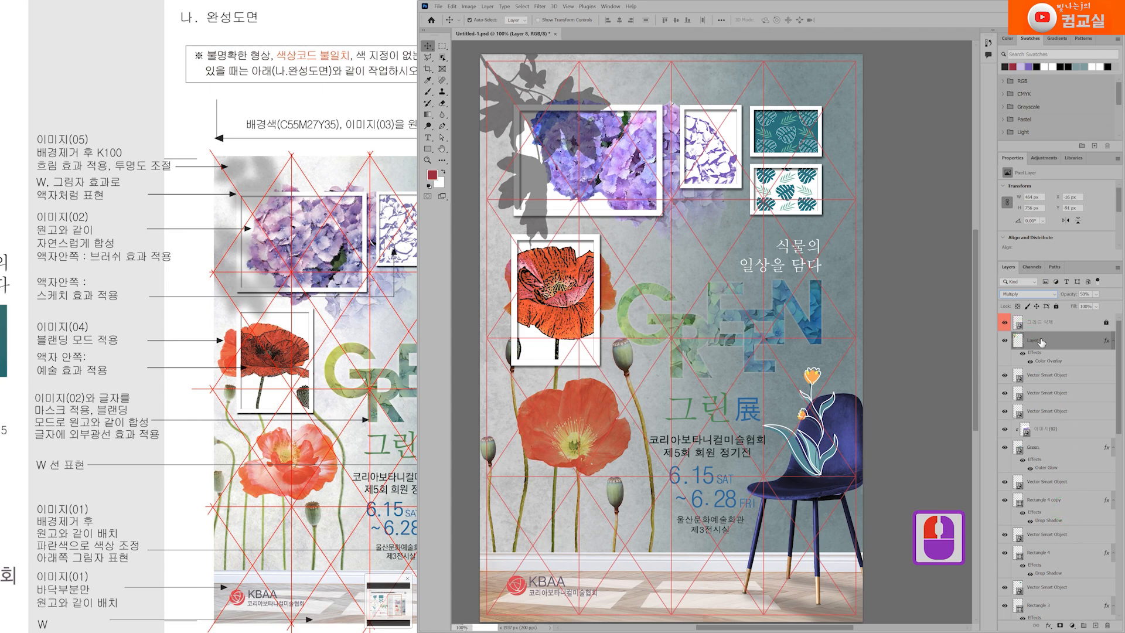
pyautogui.click(1039, 295)
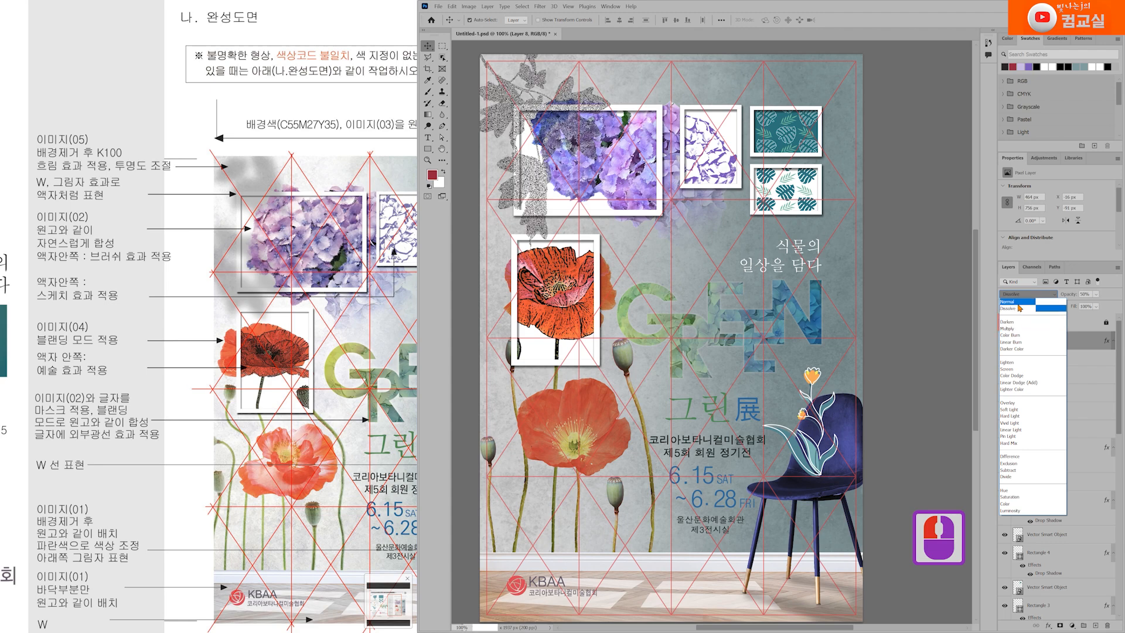
pyautogui.click(1023, 329)
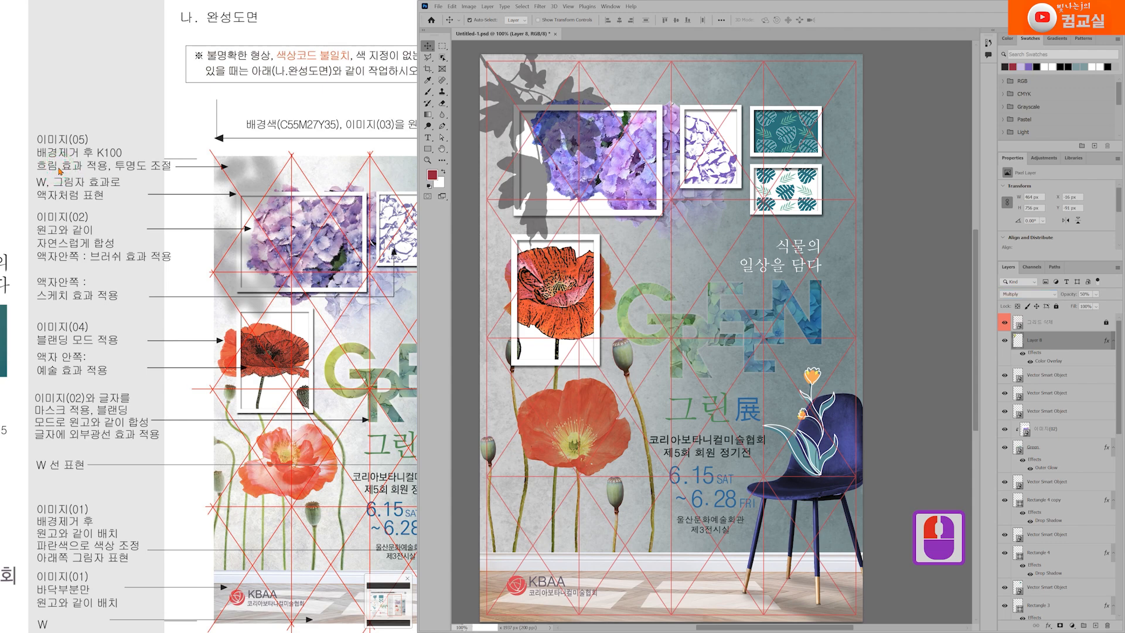
# Blur the leaf branch with a Gaussian Blur of about 20 pixels radius so it reads as the soft shadow in the reference
pyautogui.click(540, 8)
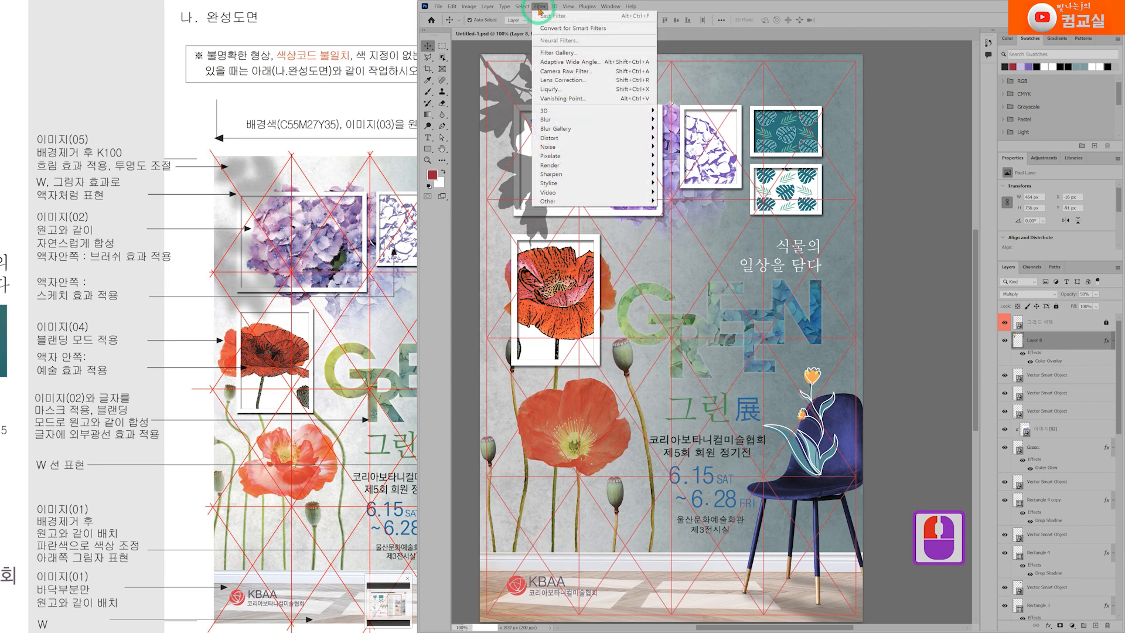
pyautogui.moveTo(566, 119)
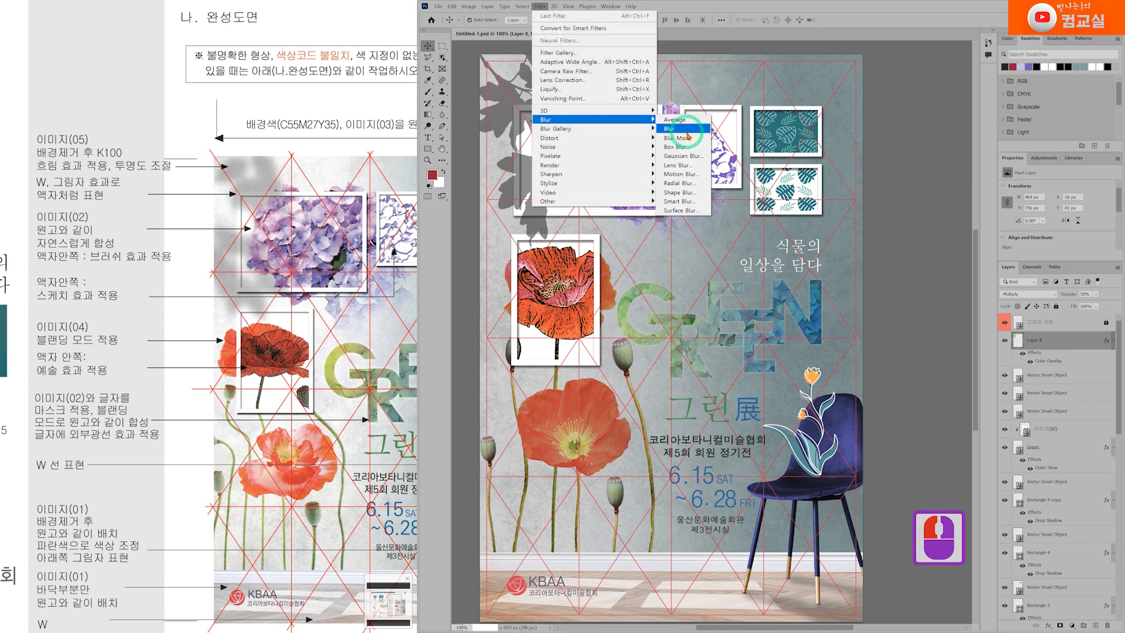
pyautogui.click(683, 156)
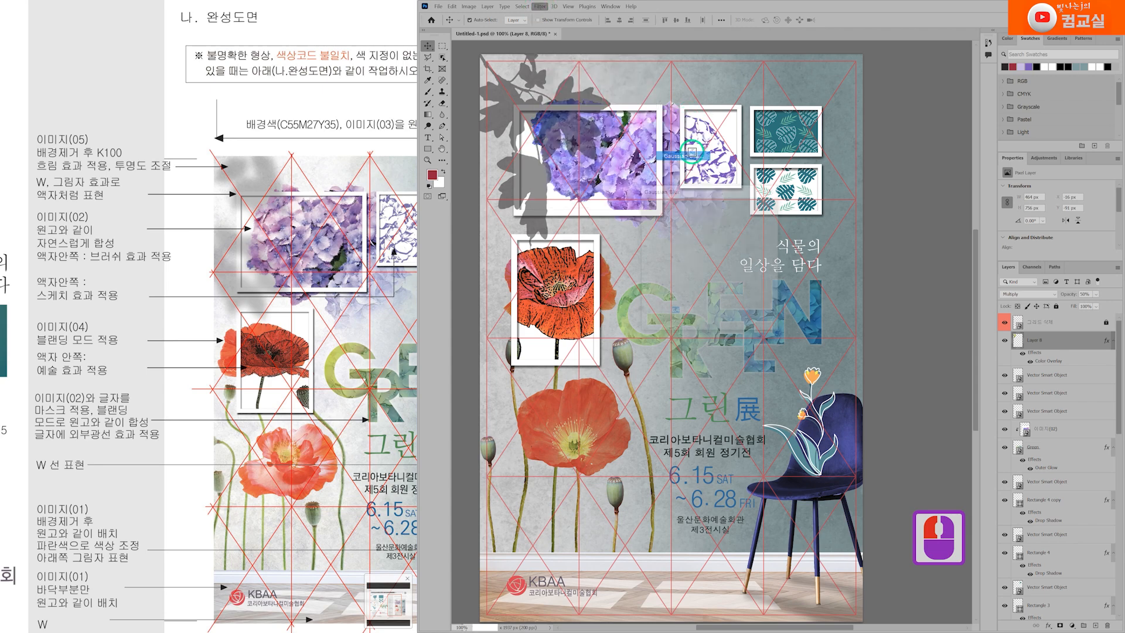
pyautogui.moveTo(723, 193); pyautogui.dragTo(725, 206)
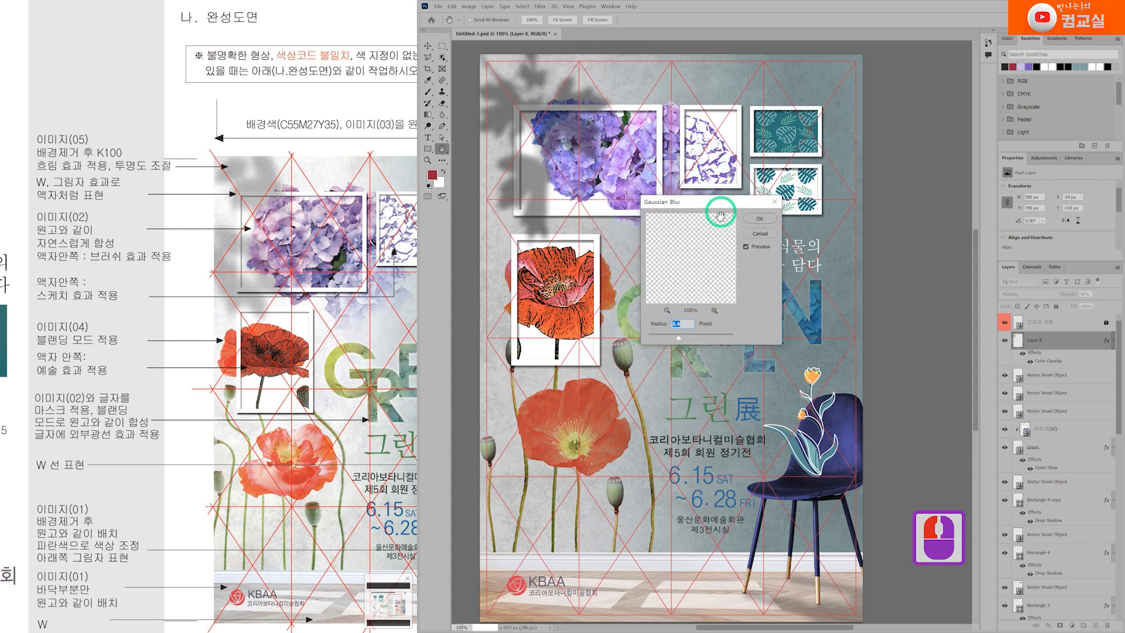
pyautogui.moveTo(680, 340); pyautogui.dragTo(689, 341)
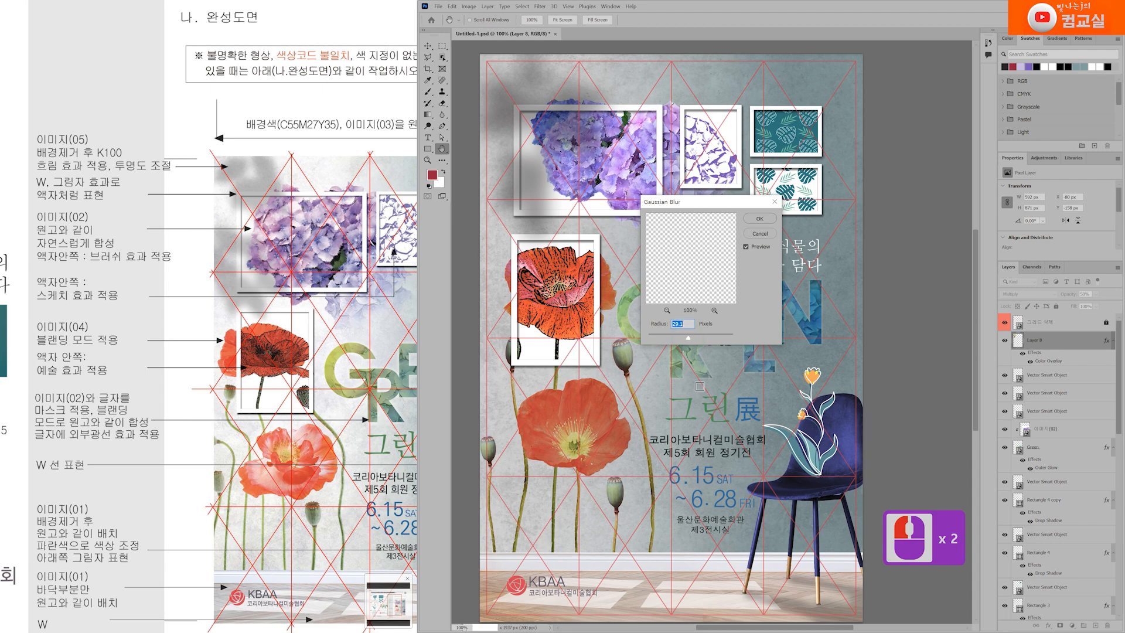
pyautogui.moveTo(689, 341); pyautogui.dragTo(688, 341)
pyautogui.click(689, 340)
pyautogui.click(688, 341)
pyautogui.click(689, 340)
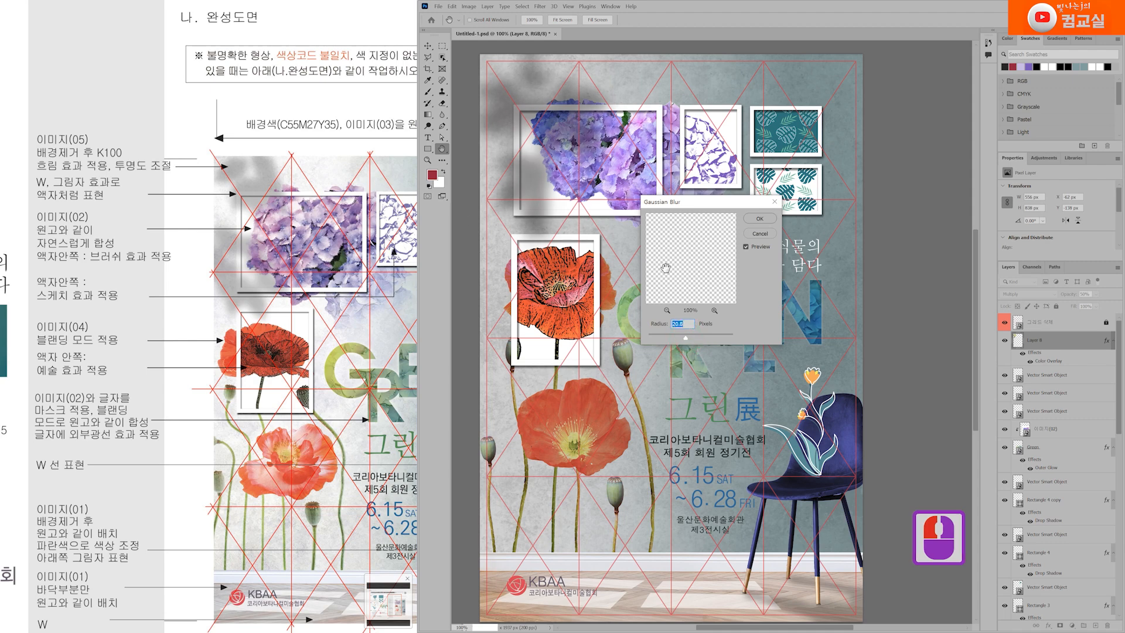
pyautogui.click(769, 217)
# Toggle the leaf shadow layer's visibility to compare the poster with and without it
pyautogui.click(1017, 354)
pyautogui.click(1005, 341)
pyautogui.click(1005, 341)
pyautogui.click(1004, 340)
pyautogui.click(1005, 341)
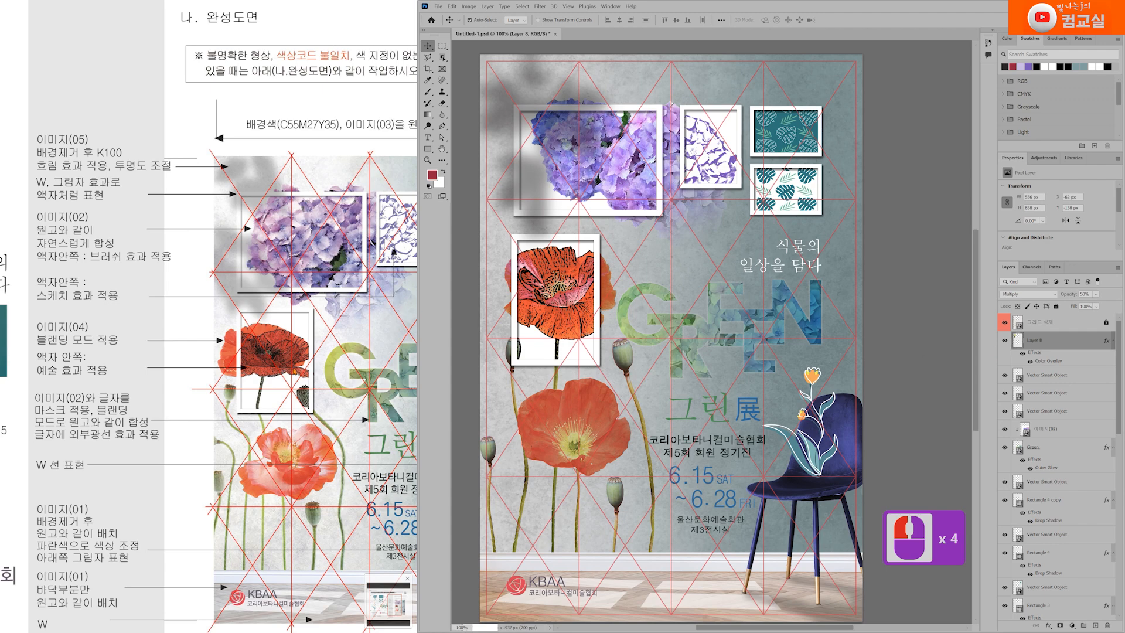
# Fit the reference and the whole poster in view for comparison and hide the poster's red grid layer
pyautogui.scroll(3, 248, 326)
pyautogui.scroll(-1, 706, 393)
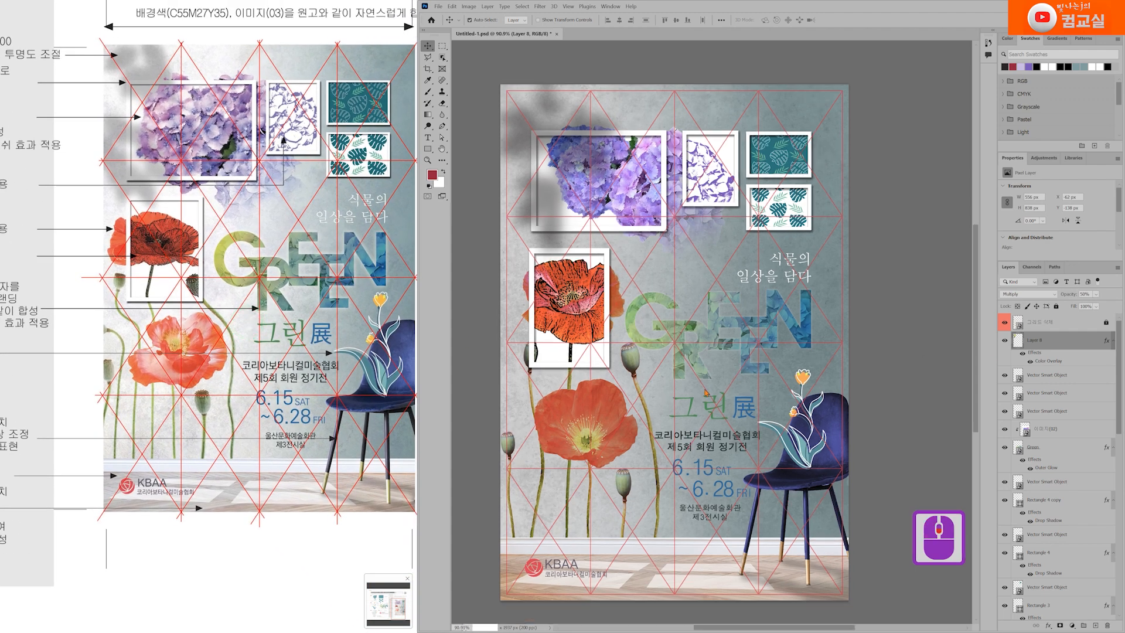
pyautogui.scroll(2, 354, 382)
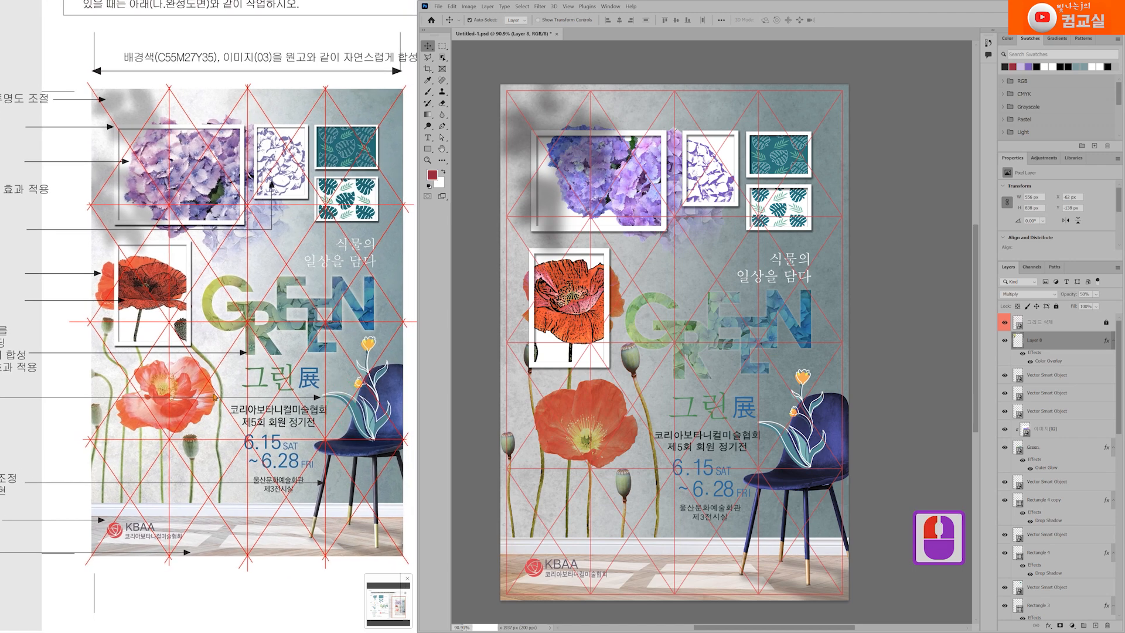
pyautogui.moveTo(293, 509); pyautogui.dragTo(281, 512)
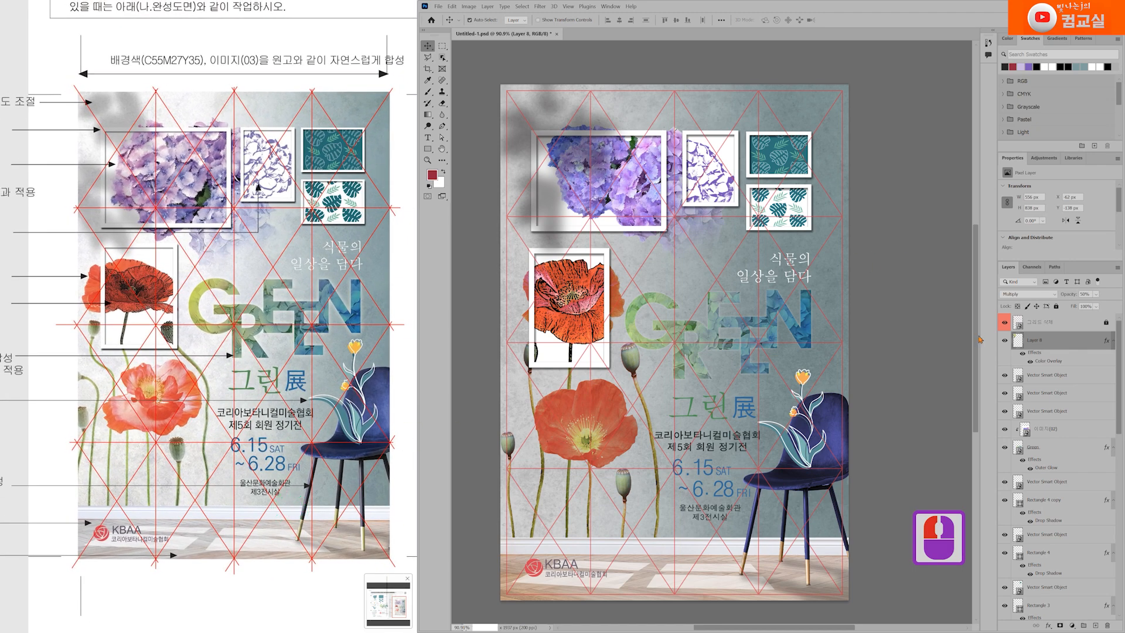
pyautogui.click(1004, 323)
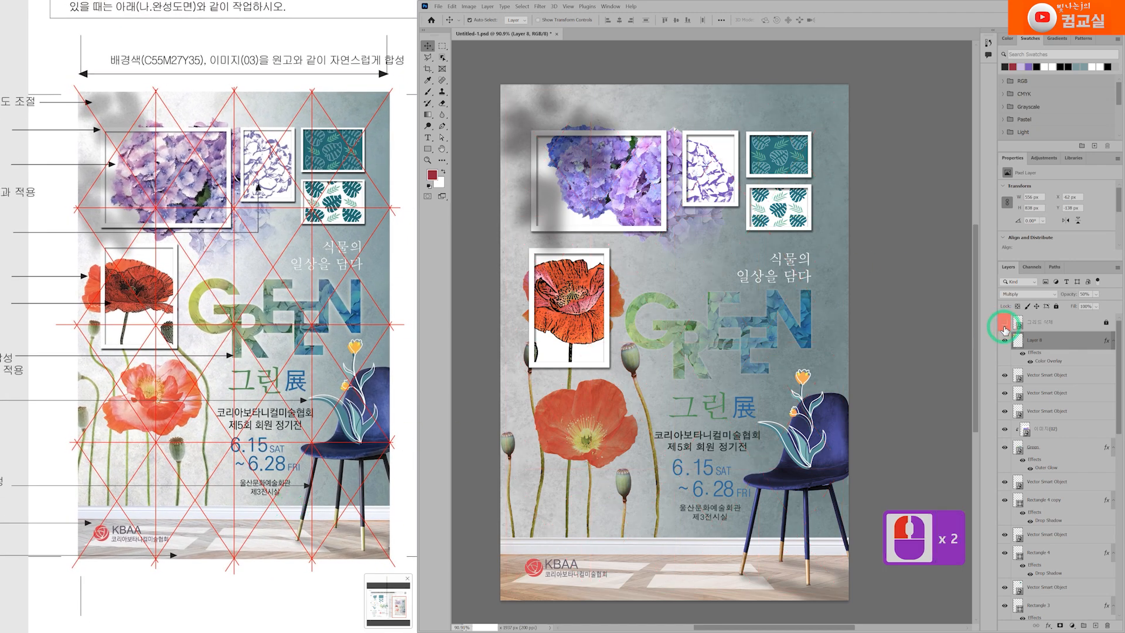